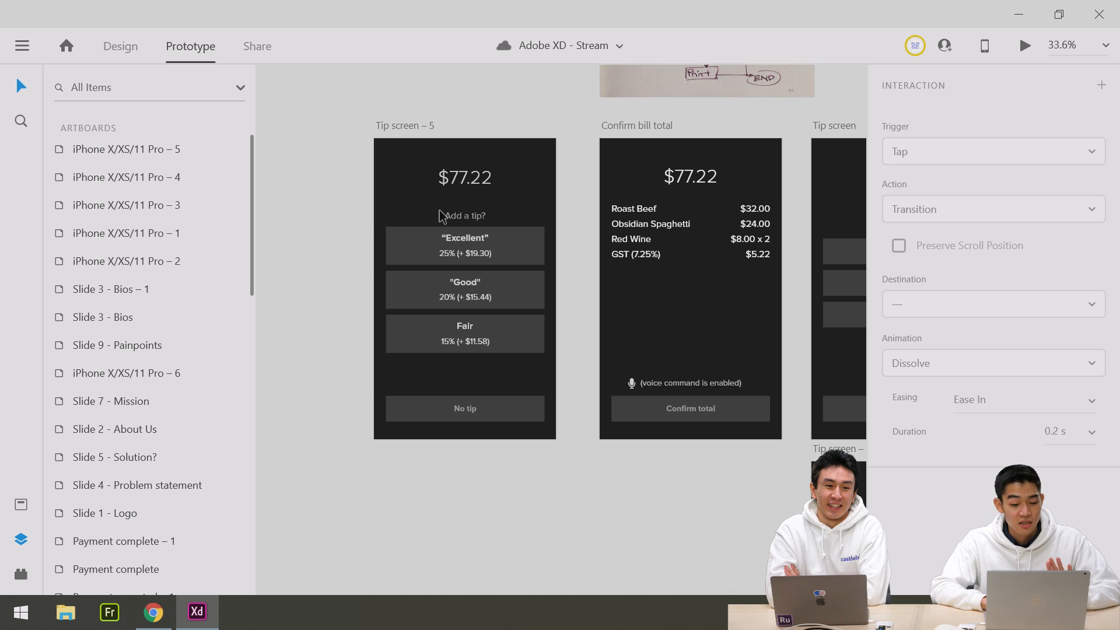
Examine the redesigned Tip screen – 6 and Confirm bill total – 3 artboards, comparing their tip options and bill layout.
{"action": "scroll", "coordinate": [441, 217], "scroll_direction": "down", "scroll_amount": 3}
{"action": "scroll", "coordinate": [442, 217], "scroll_direction": "right", "scroll_amount": 4}
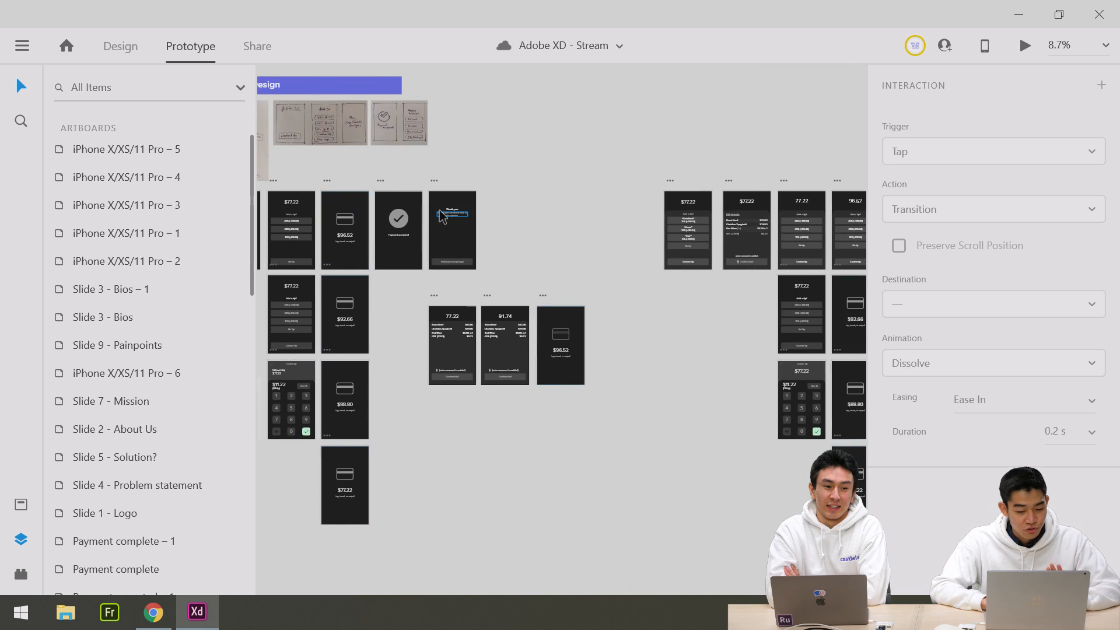
{"action": "scroll", "coordinate": [441, 217], "scroll_direction": "right", "scroll_amount": 3}
{"action": "scroll", "coordinate": [442, 217], "scroll_direction": "up", "scroll_amount": 3}
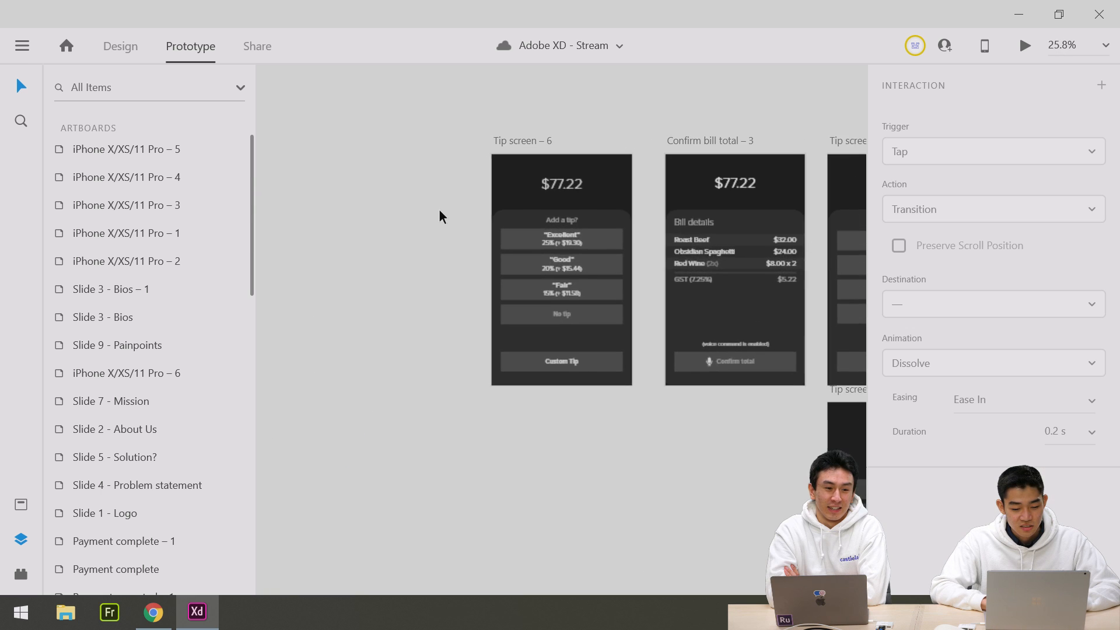
{"action": "scroll", "coordinate": [441, 216], "scroll_direction": "up", "scroll_amount": 1}
{"action": "scroll", "coordinate": [441, 216], "scroll_direction": "right", "scroll_amount": 2}
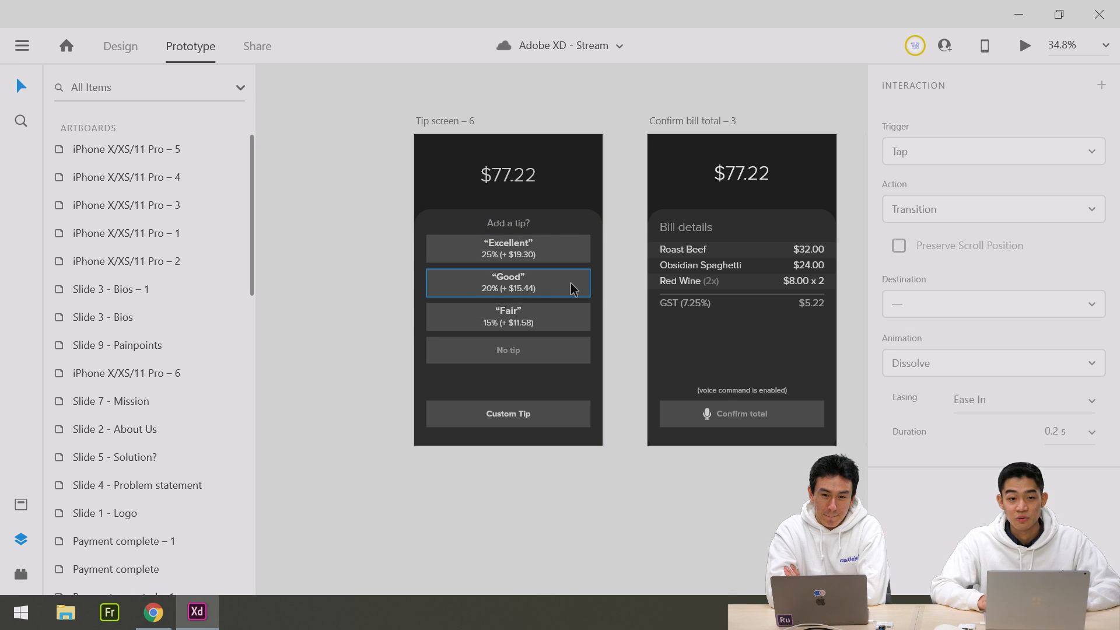
{"action": "scroll", "coordinate": [572, 290], "scroll_direction": "right", "scroll_amount": 1}
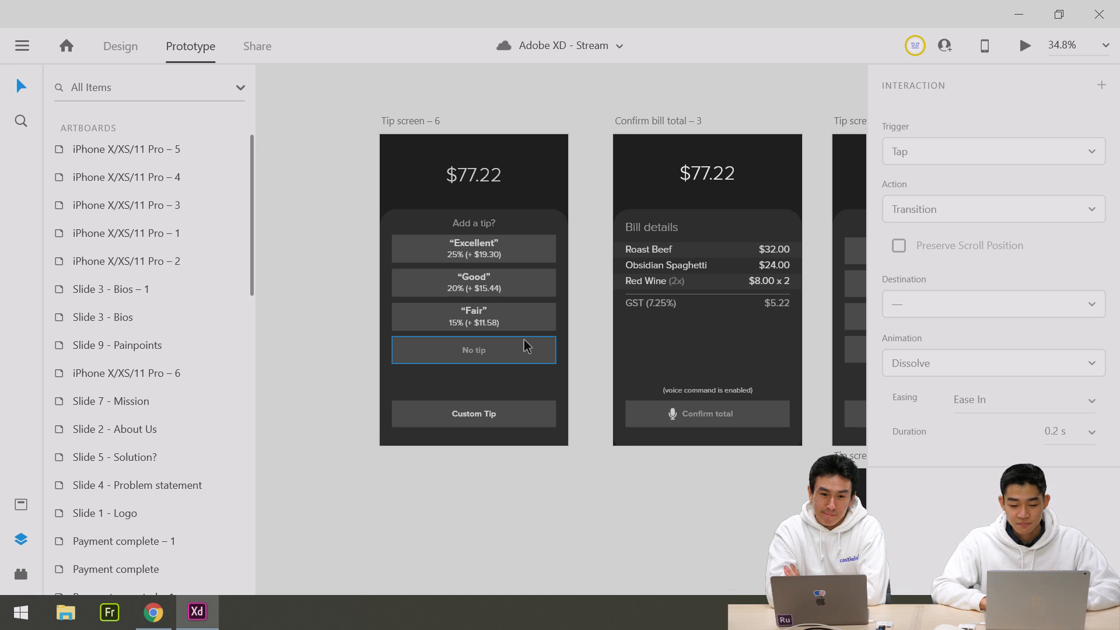
{"action": "scroll", "coordinate": [593, 327], "scroll_direction": "right", "scroll_amount": 1}
{"action": "scroll", "coordinate": [595, 321], "scroll_direction": "right", "scroll_amount": 1}
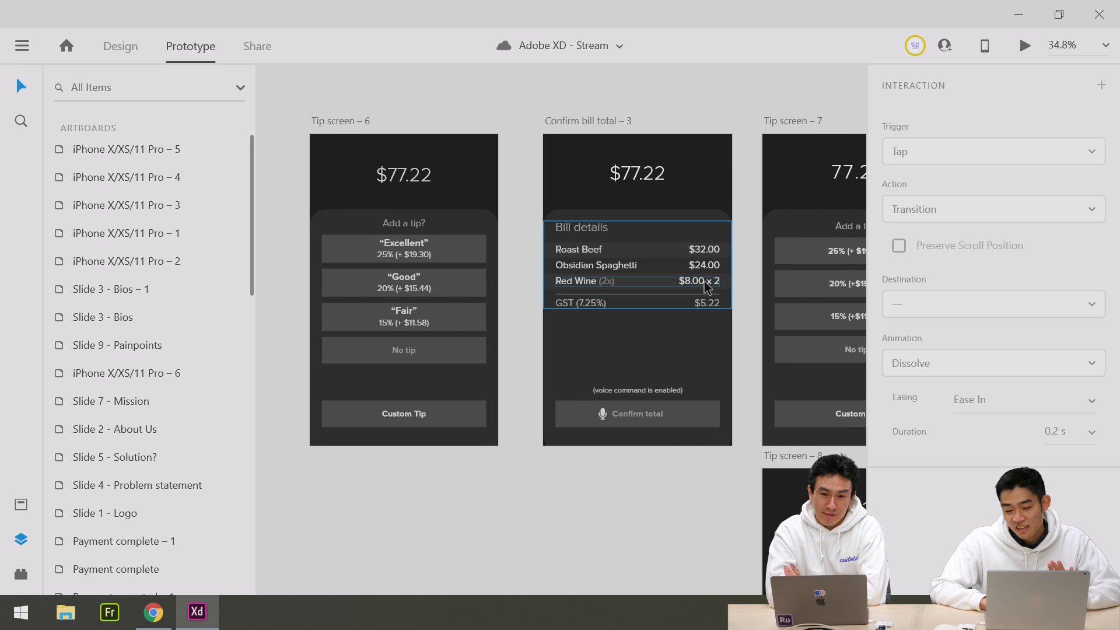
{"action": "scroll", "coordinate": [704, 284], "scroll_direction": "right", "scroll_amount": 1}
{"action": "scroll", "coordinate": [703, 281], "scroll_direction": "up", "scroll_amount": 1}
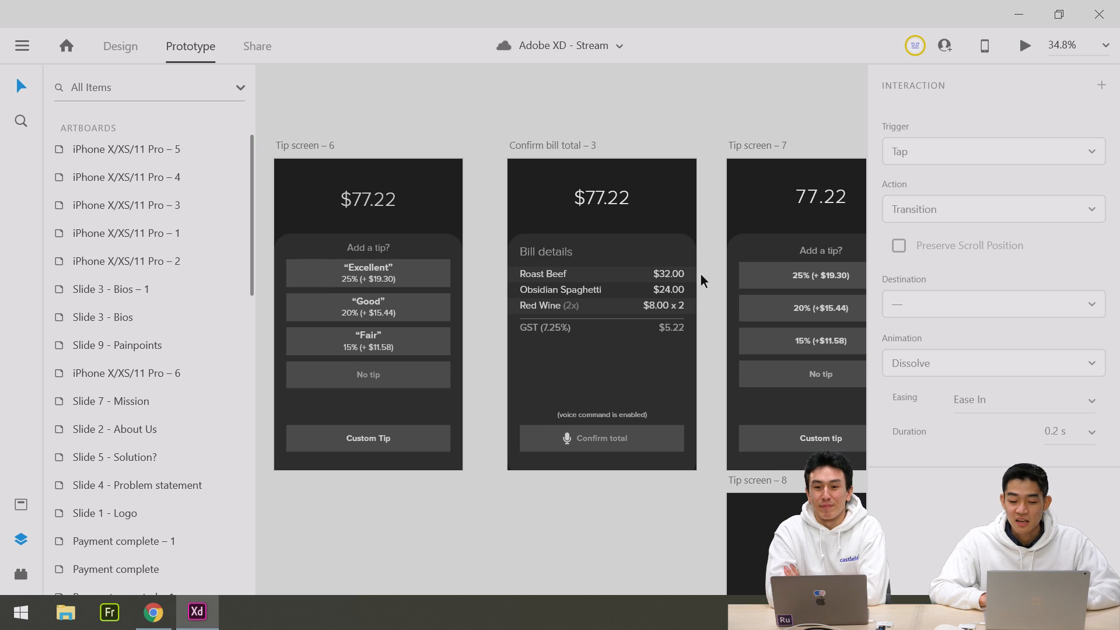
{"action": "scroll", "coordinate": [702, 281], "scroll_direction": "right", "scroll_amount": 1}
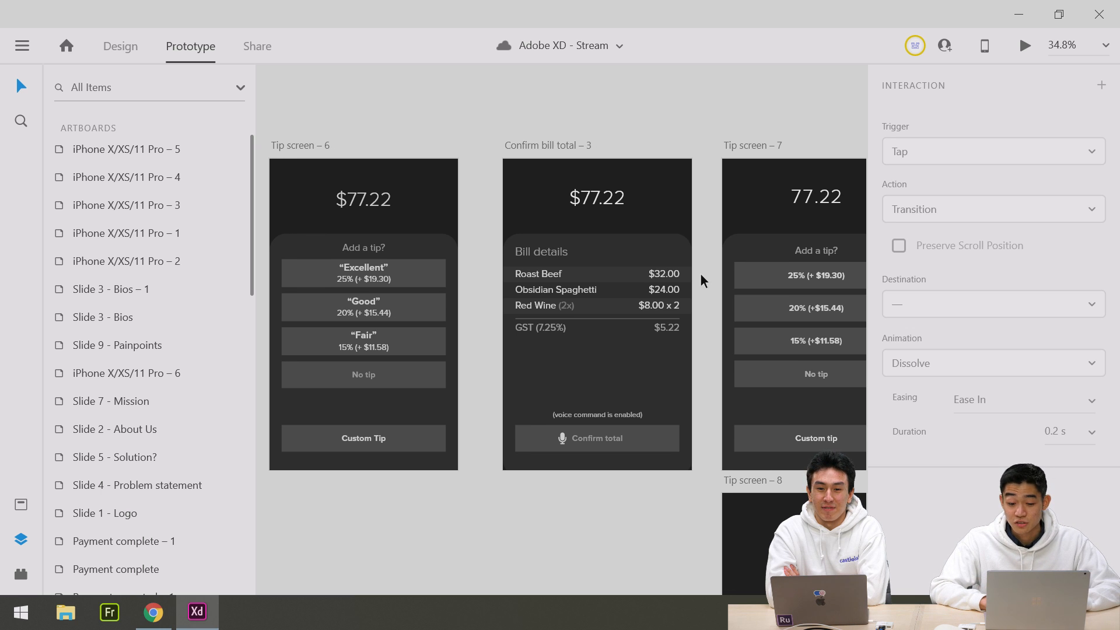
Inspect the bill details card on Confirm bill total – 3 closely and compare it with the card on Tip screen – 7.
{"action": "scroll", "coordinate": [642, 277], "scroll_direction": "up", "scroll_amount": 3}
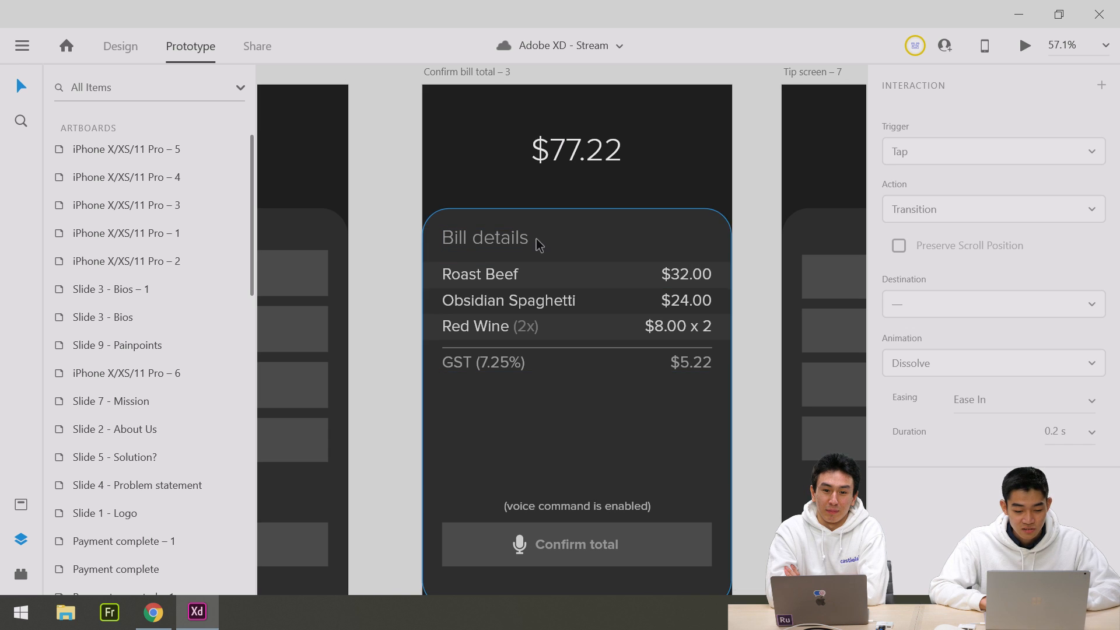
{"action": "scroll", "coordinate": [520, 242], "scroll_direction": "right", "scroll_amount": 2}
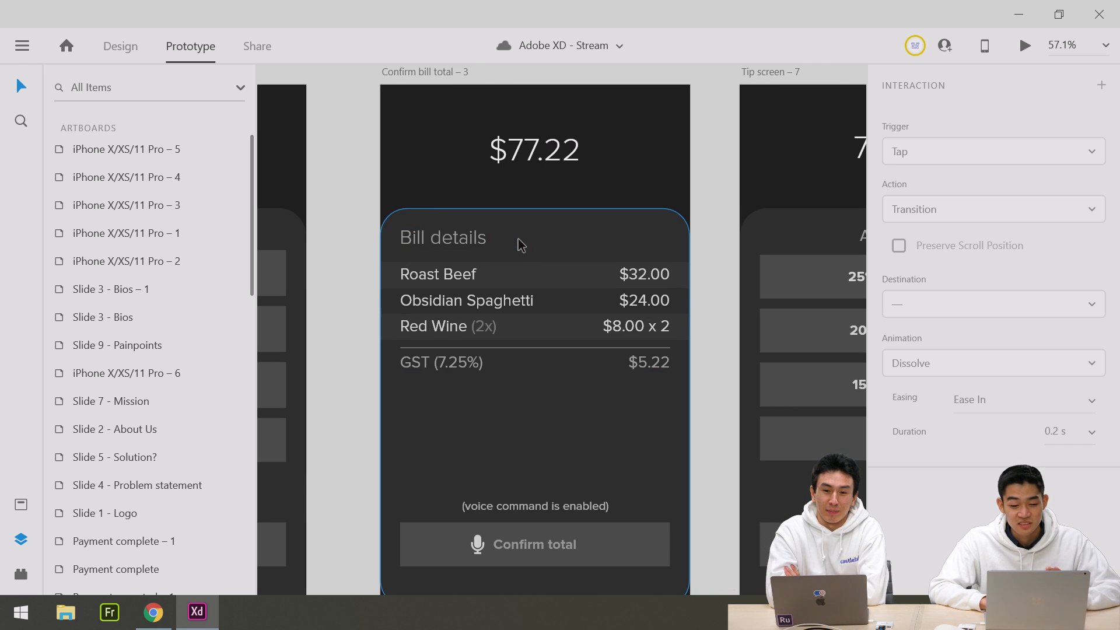
{"action": "scroll", "coordinate": [520, 242], "scroll_direction": "right", "scroll_amount": 2}
{"action": "scroll", "coordinate": [521, 243], "scroll_direction": "right", "scroll_amount": 6}
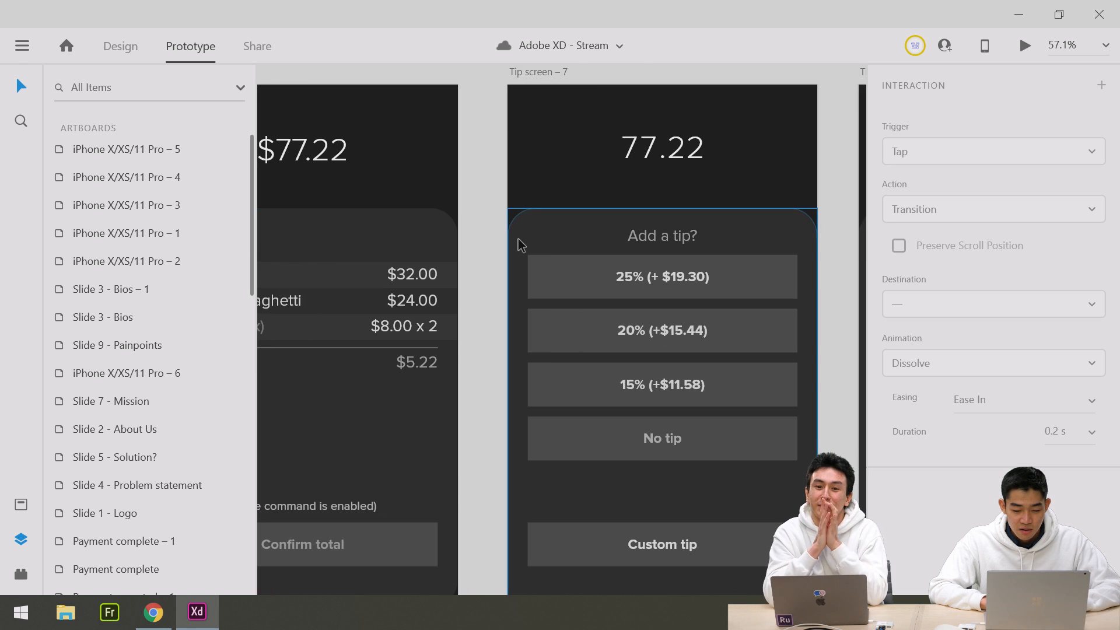
{"action": "scroll", "coordinate": [521, 243], "scroll_direction": "down", "scroll_amount": 1}
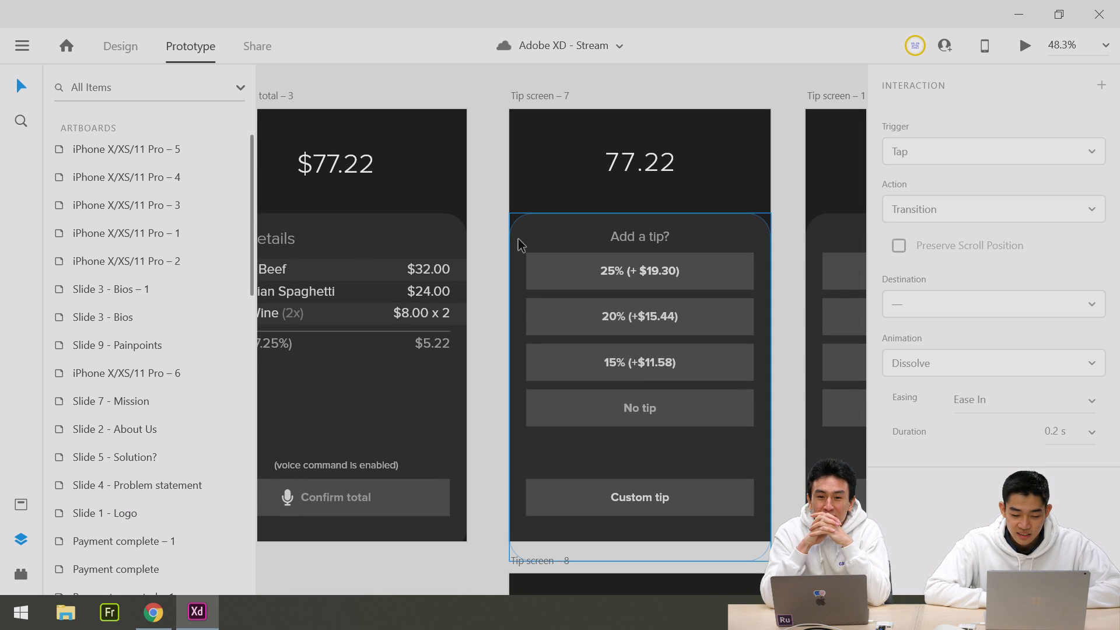
{"action": "scroll", "coordinate": [521, 244], "scroll_direction": "down", "scroll_amount": 1}
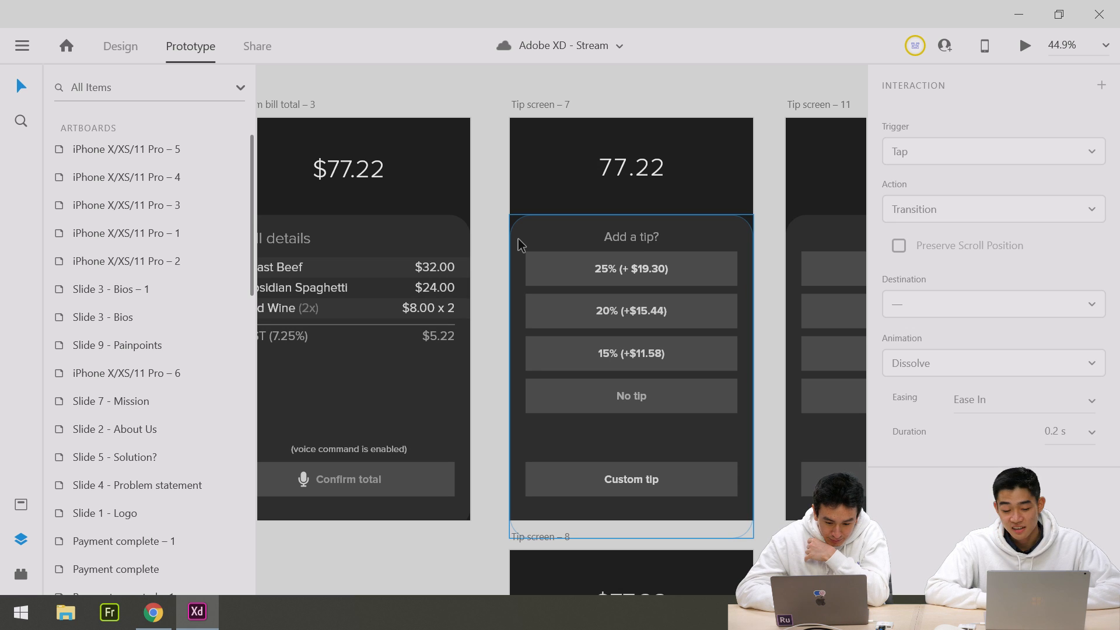
{"action": "scroll", "coordinate": [521, 244], "scroll_direction": "left", "scroll_amount": 3}
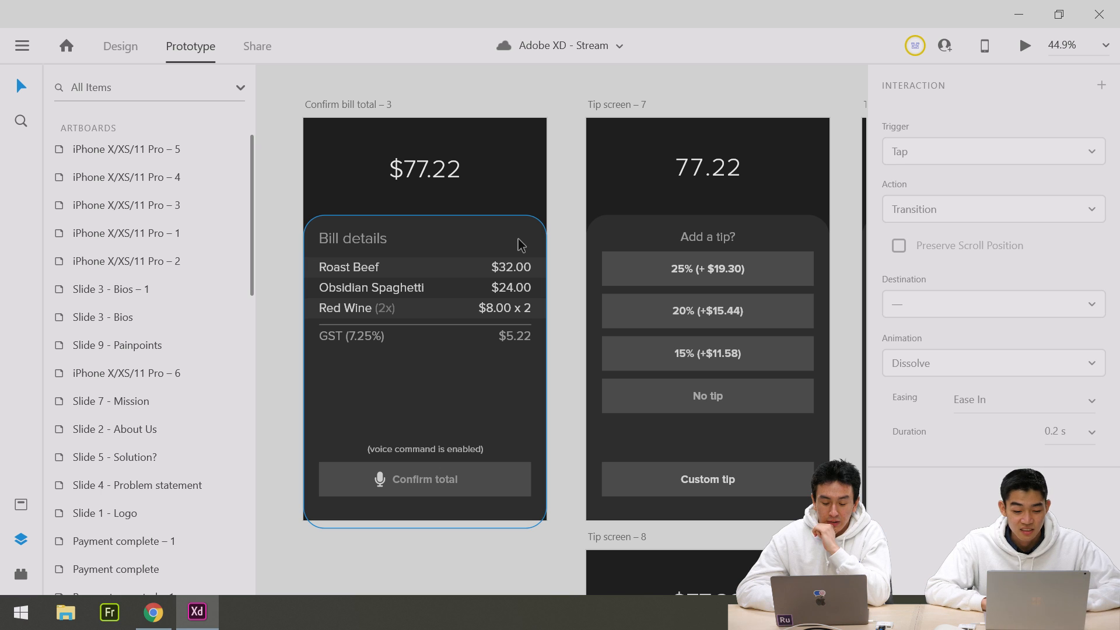
{"action": "scroll", "coordinate": [471, 262], "scroll_direction": "up", "scroll_amount": 1}
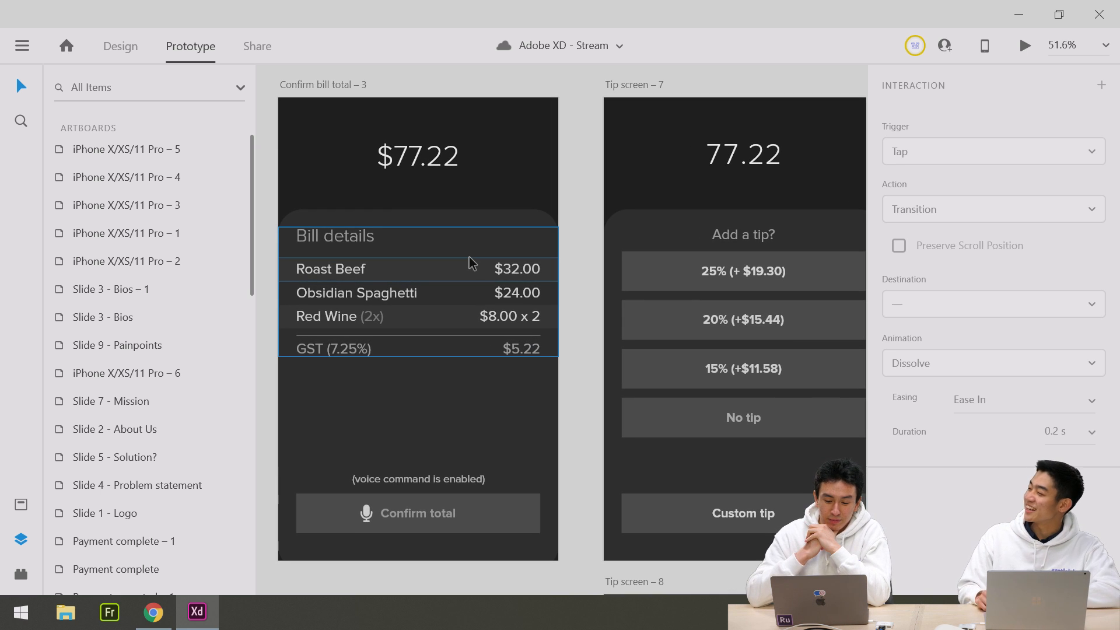
{"action": "left_click", "coordinate": [472, 262]}
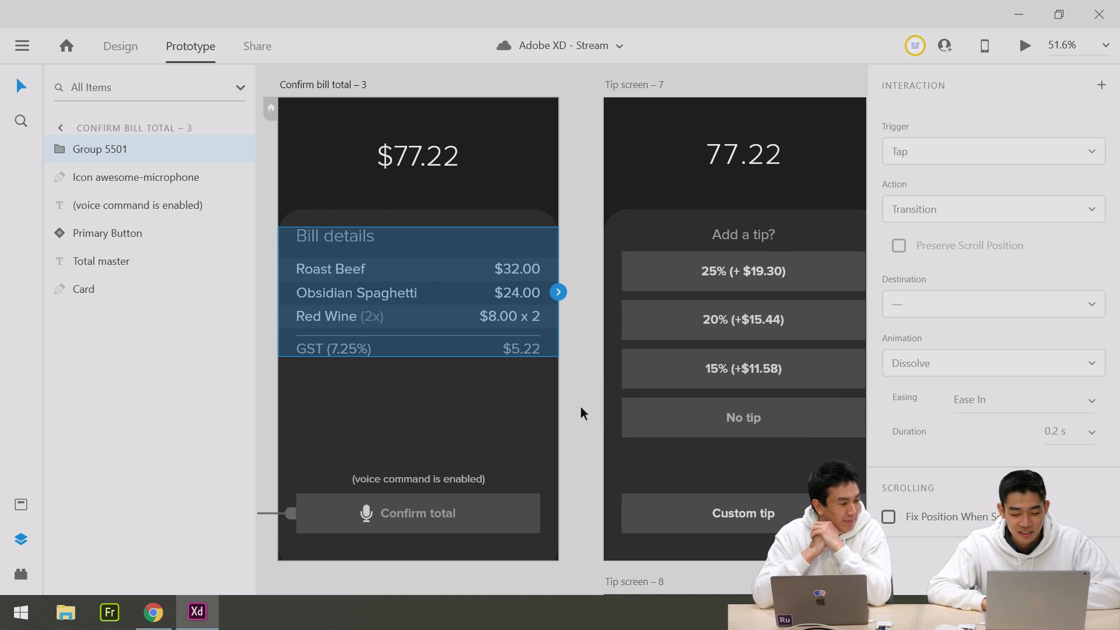
{"action": "left_click", "coordinate": [565, 407]}
{"action": "scroll", "coordinate": [563, 403], "scroll_direction": "left", "scroll_amount": 2}
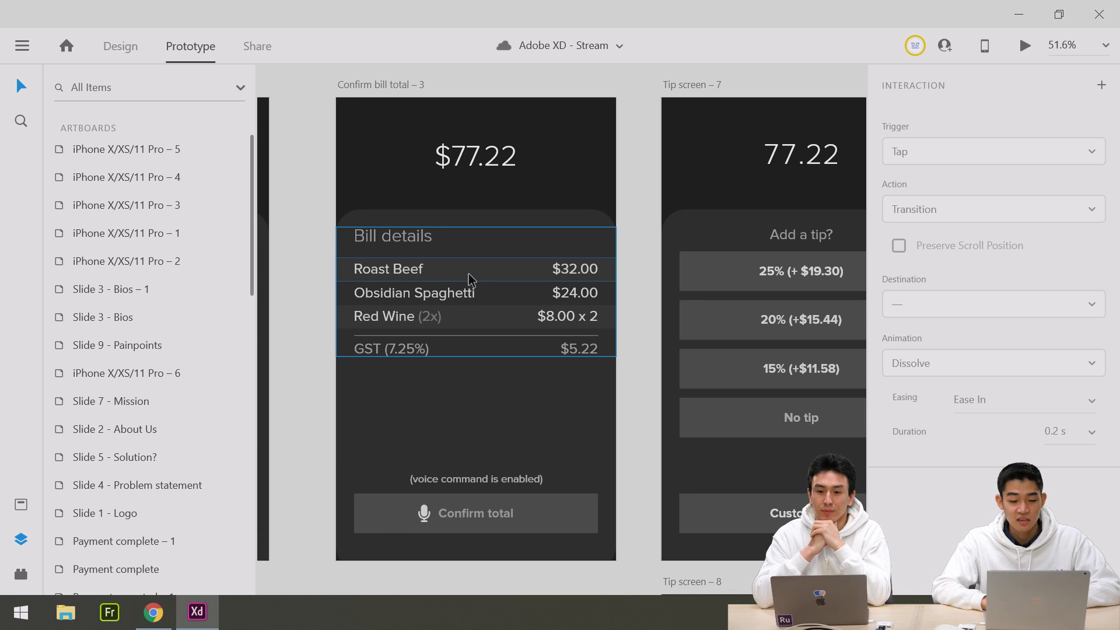
{"action": "scroll", "coordinate": [469, 277], "scroll_direction": "up", "scroll_amount": 3}
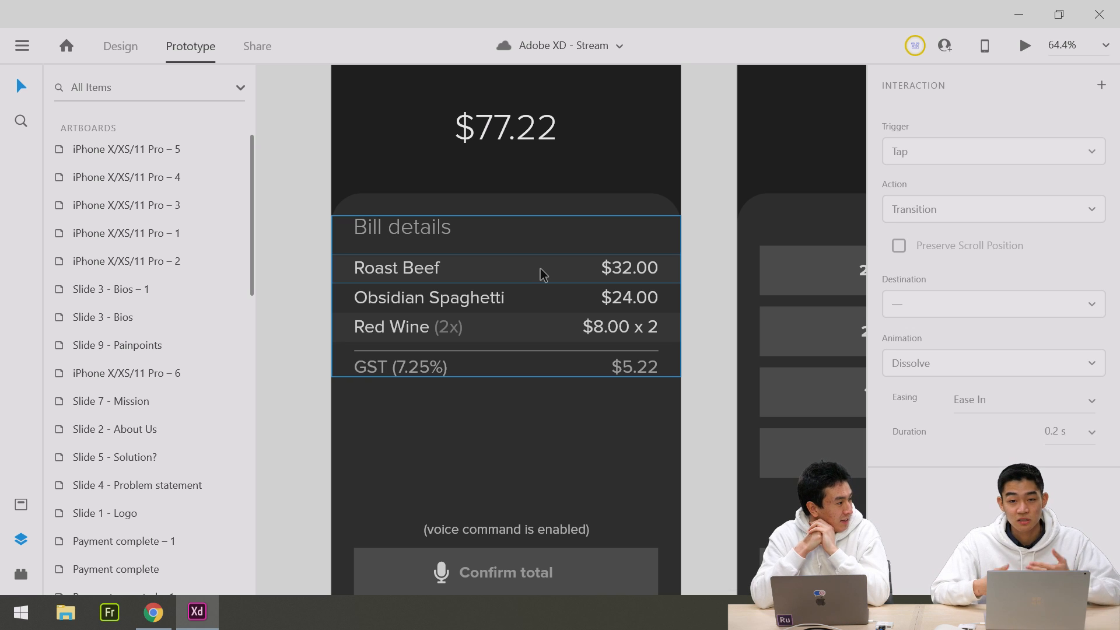
{"action": "scroll", "coordinate": [543, 275], "scroll_direction": "left", "scroll_amount": 1}
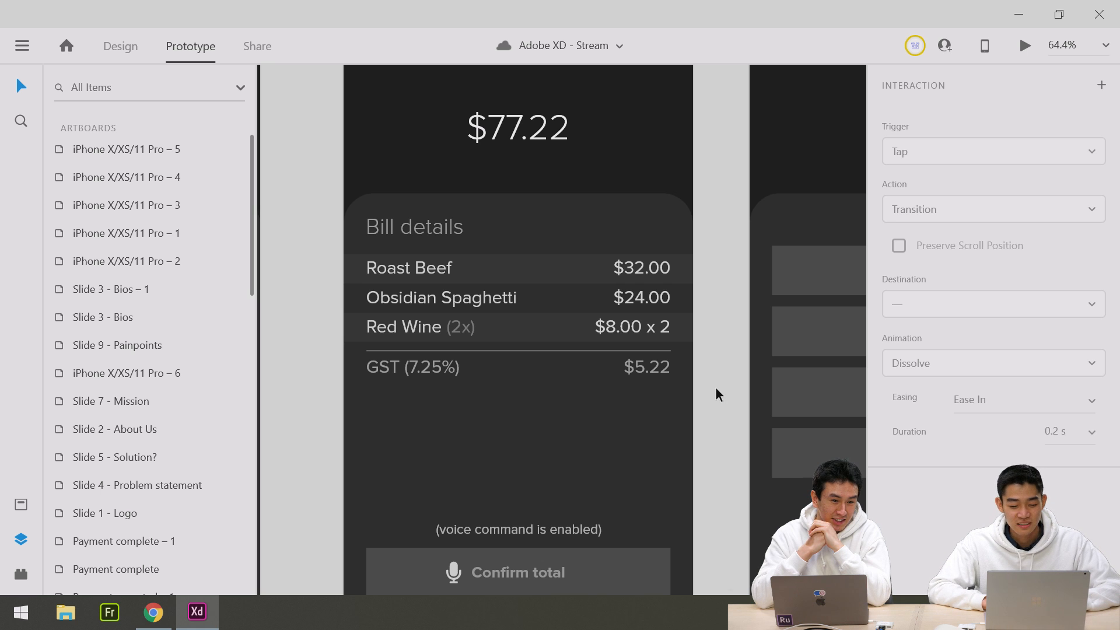
Review the layout of Confirm bill total – 3 alongside the neighbouring Tip screen – 6 and Tip screen – 7 artboards.
{"action": "scroll", "coordinate": [718, 395], "scroll_direction": "down", "scroll_amount": 1}
{"action": "scroll", "coordinate": [717, 395], "scroll_direction": "down", "scroll_amount": 1}
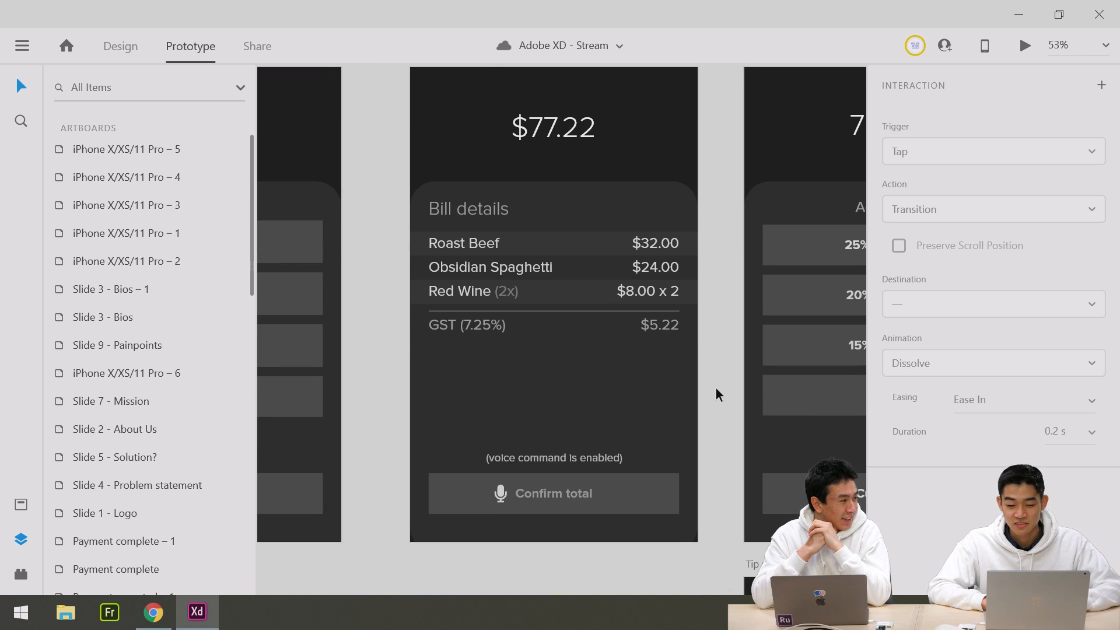
{"action": "scroll", "coordinate": [717, 395], "scroll_direction": "right", "scroll_amount": 1}
{"action": "scroll", "coordinate": [718, 395], "scroll_direction": "right", "scroll_amount": 3}
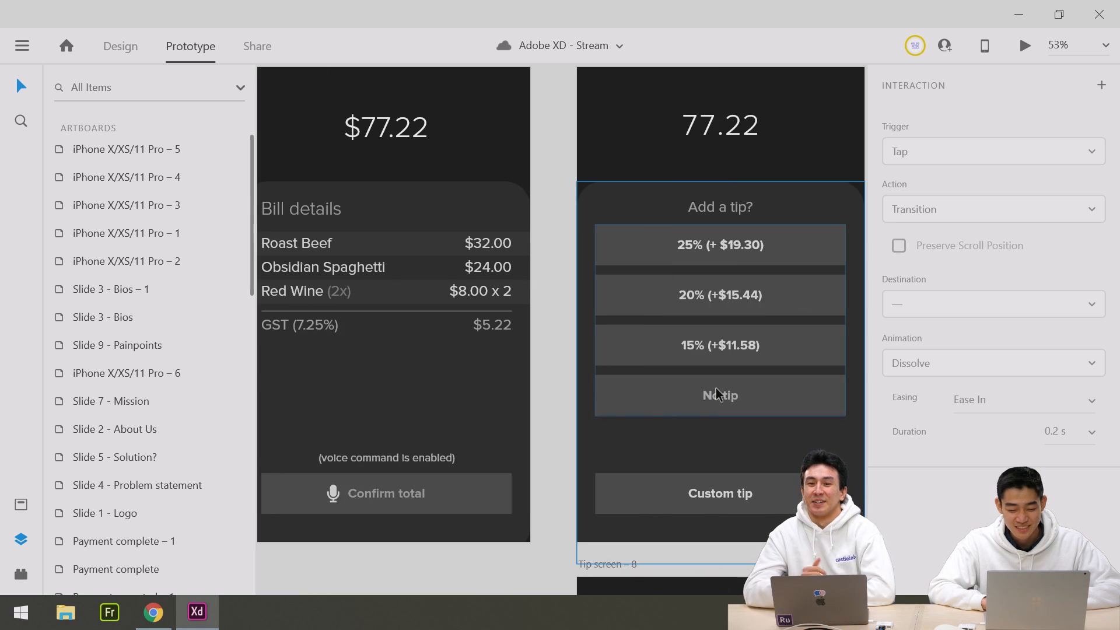
{"action": "scroll", "coordinate": [717, 395], "scroll_direction": "down", "scroll_amount": 1}
{"action": "scroll", "coordinate": [717, 395], "scroll_direction": "down", "scroll_amount": 1}
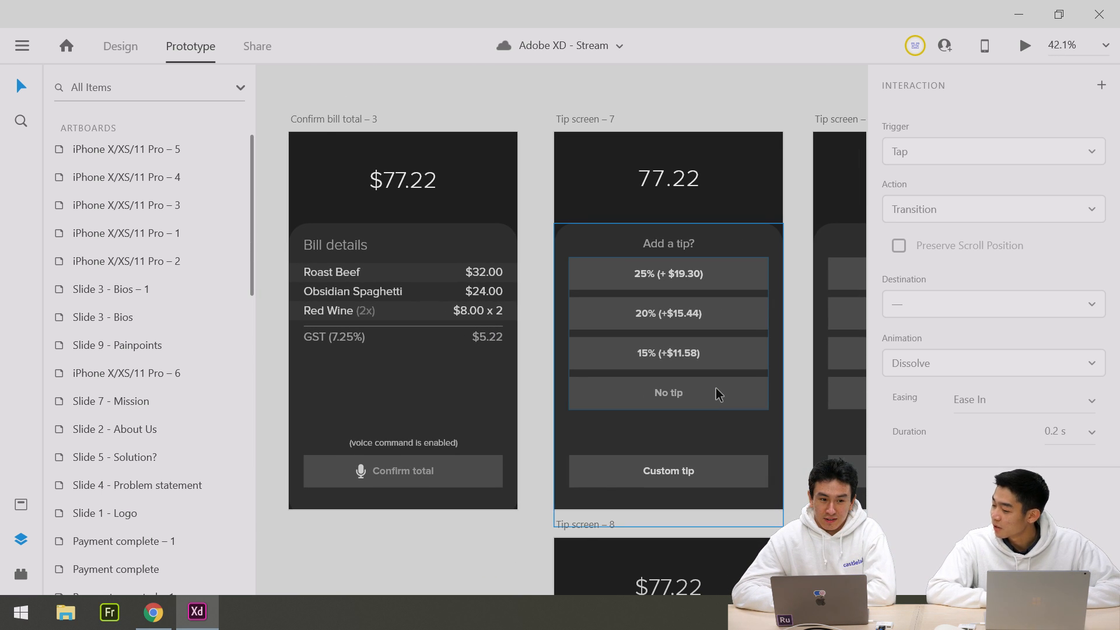
{"action": "scroll", "coordinate": [718, 395], "scroll_direction": "left", "scroll_amount": 3}
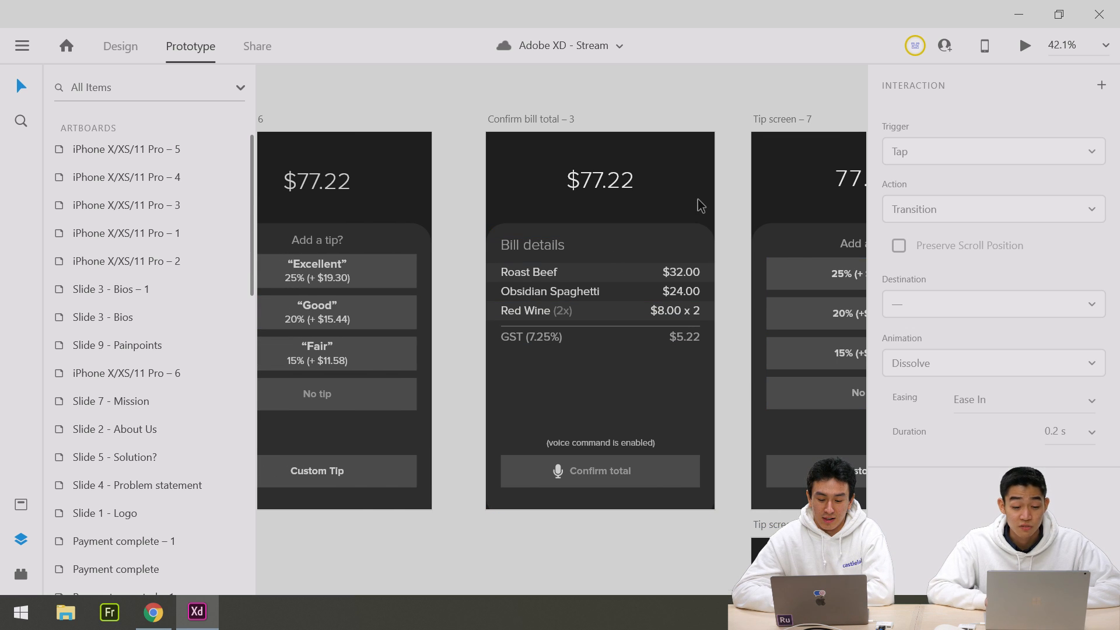
{"action": "scroll", "coordinate": [700, 206], "scroll_direction": "down", "scroll_amount": 1, "text": "ctrl"}
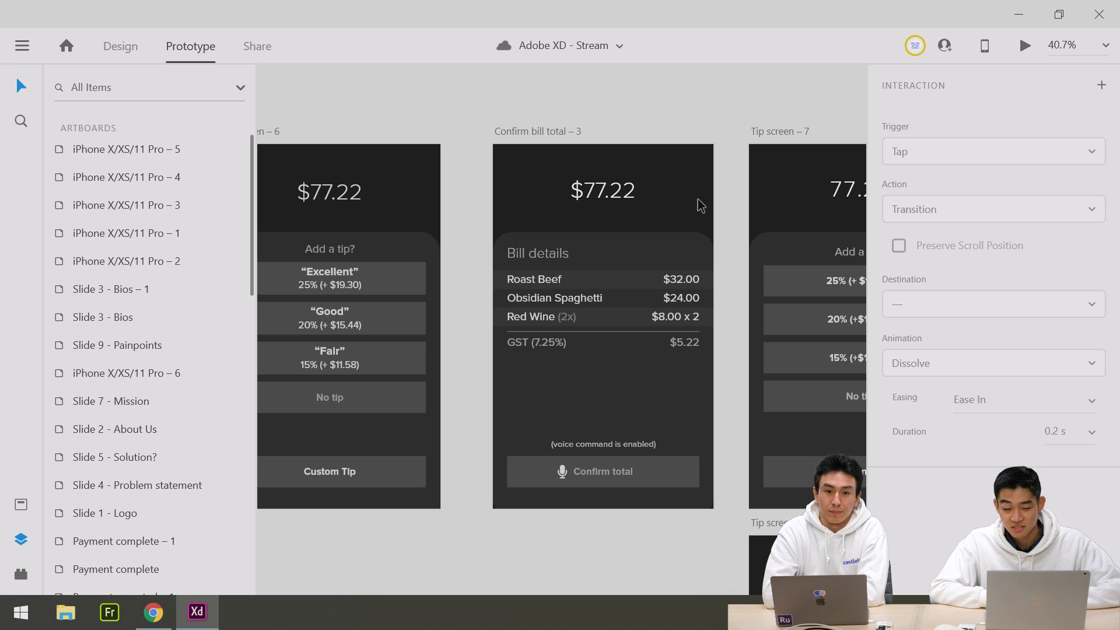
{"action": "scroll", "coordinate": [700, 205], "scroll_direction": "up", "scroll_amount": 1}
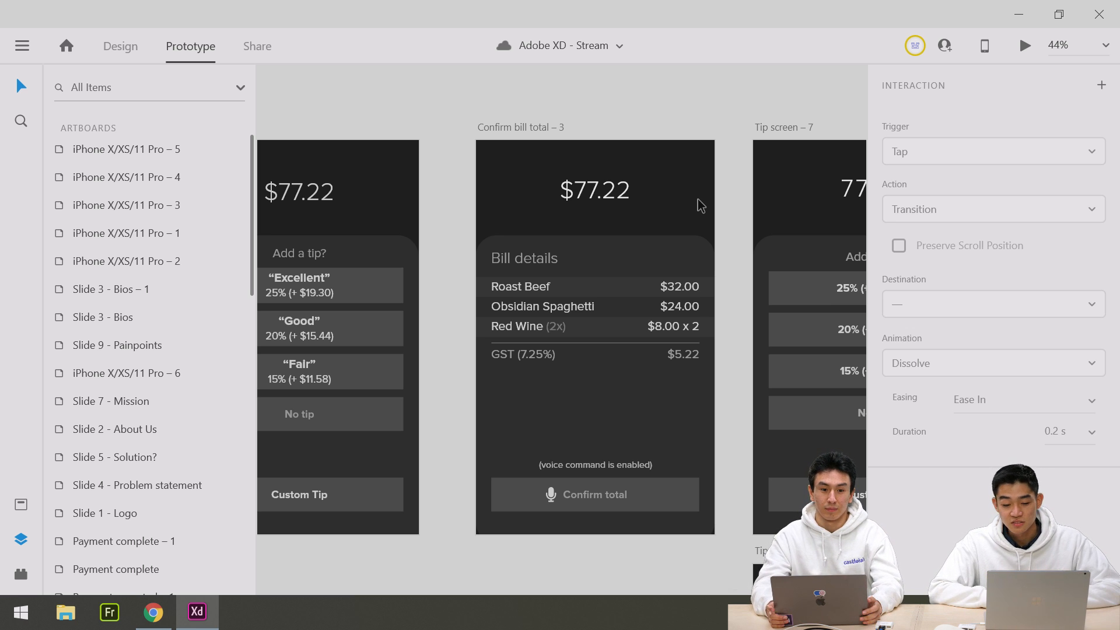
{"action": "scroll", "coordinate": [701, 205], "scroll_direction": "down", "scroll_amount": 1}
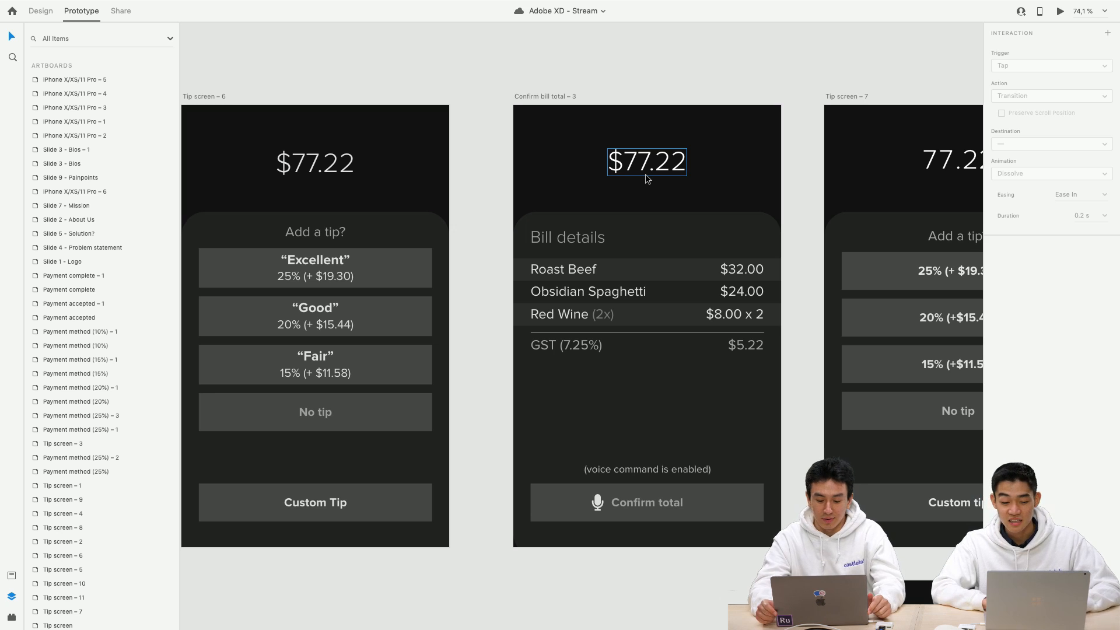
{"action": "scroll", "coordinate": [647, 179], "scroll_direction": "left", "scroll_amount": 3}
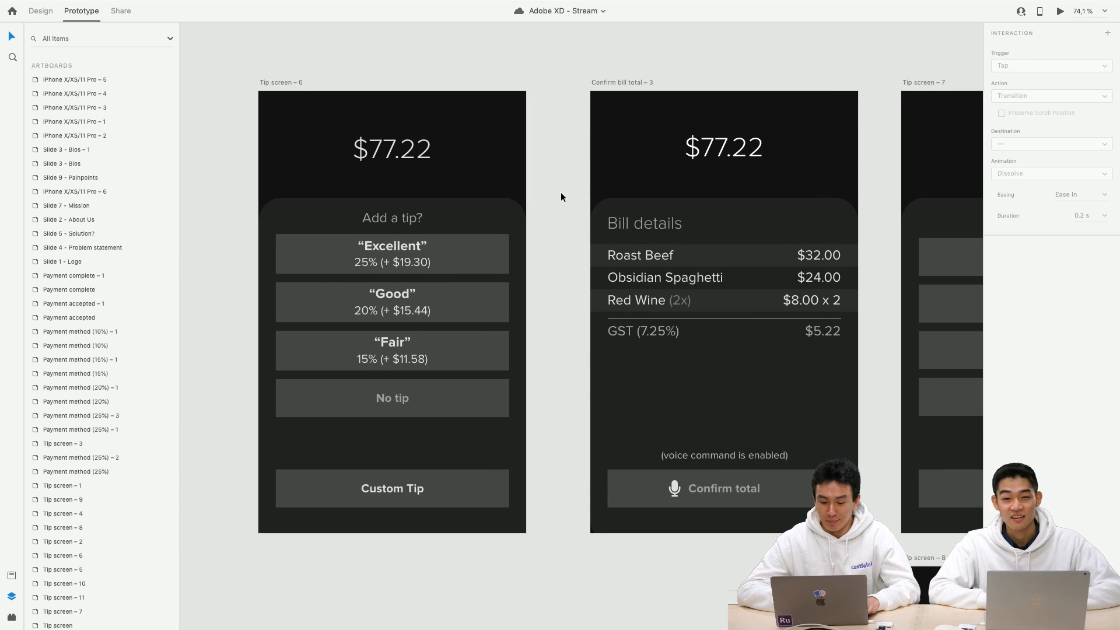
{"action": "scroll", "coordinate": [561, 195], "scroll_direction": "right", "scroll_amount": 6}
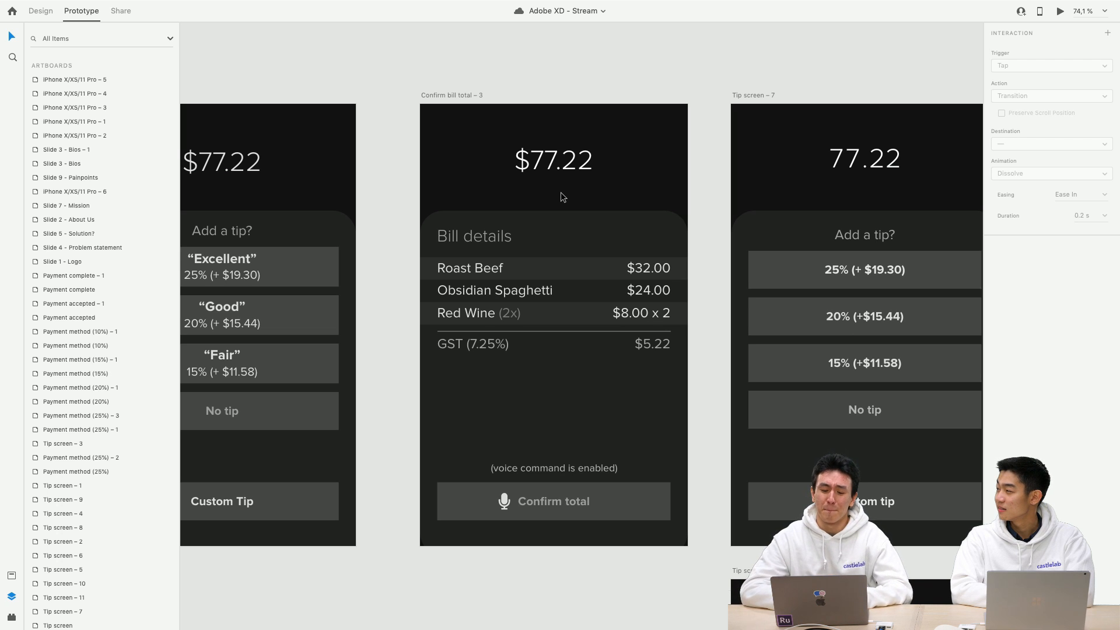
Switch to Design mode to view the text properties of the total on Confirm bill total – 3, and clear the selection.
{"action": "left_click", "coordinate": [554, 168]}
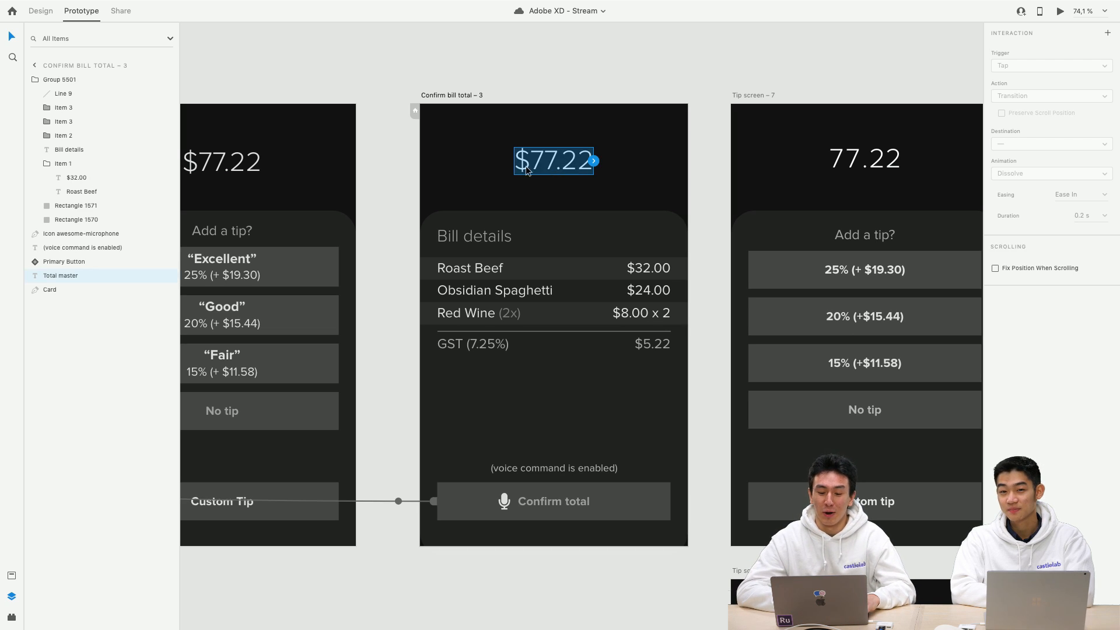
{"action": "left_click", "coordinate": [41, 10]}
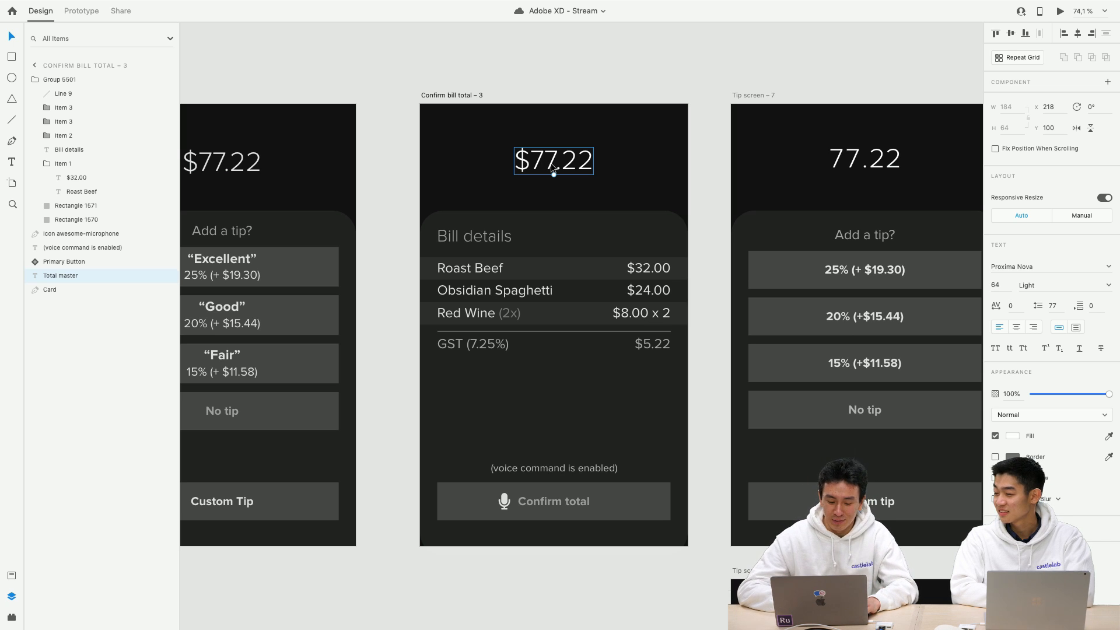
{"action": "left_click", "coordinate": [400, 184]}
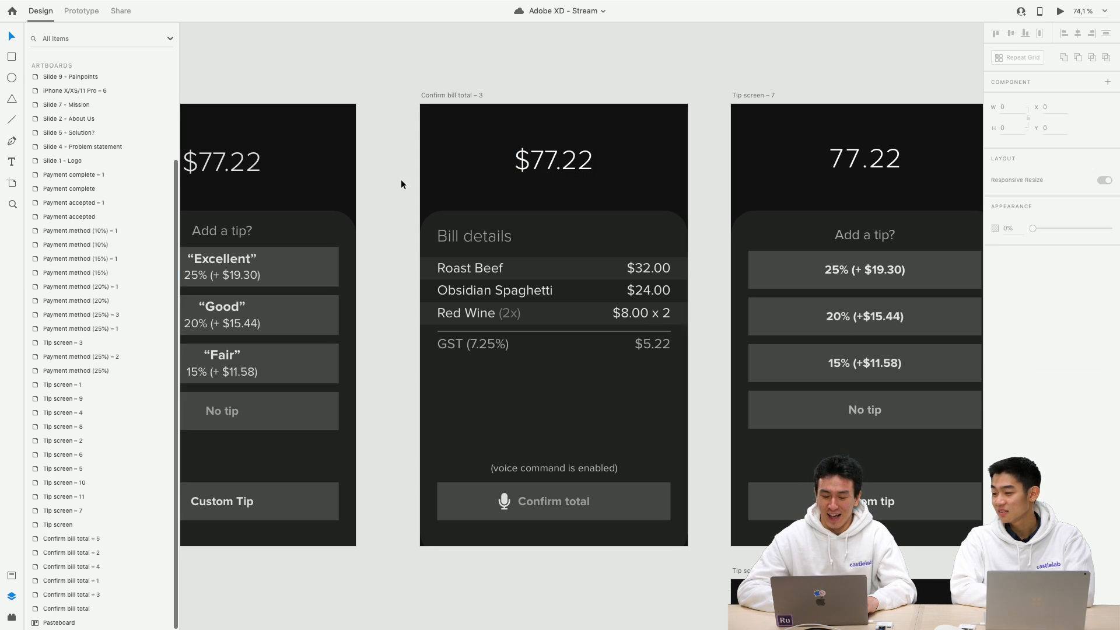
Duplicate the Confirm bill total – 3 artboard directly below the original, at X 1997 and Y 2904.
{"action": "scroll", "coordinate": [401, 184], "scroll_direction": "down", "scroll_amount": 5}
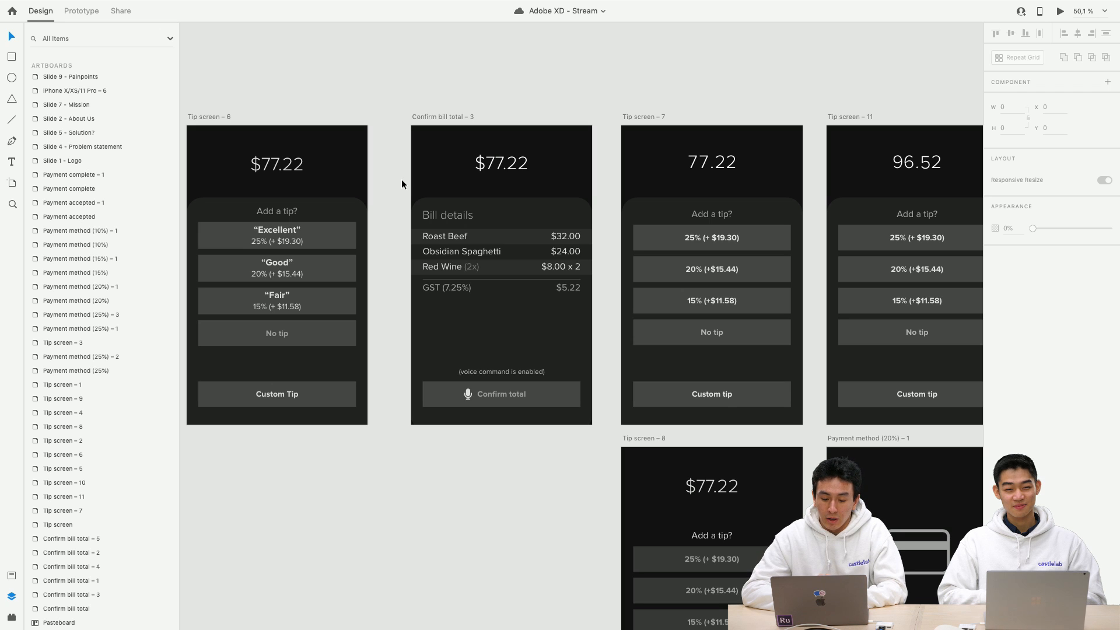
{"action": "scroll", "coordinate": [432, 197], "scroll_direction": "up", "scroll_amount": 3}
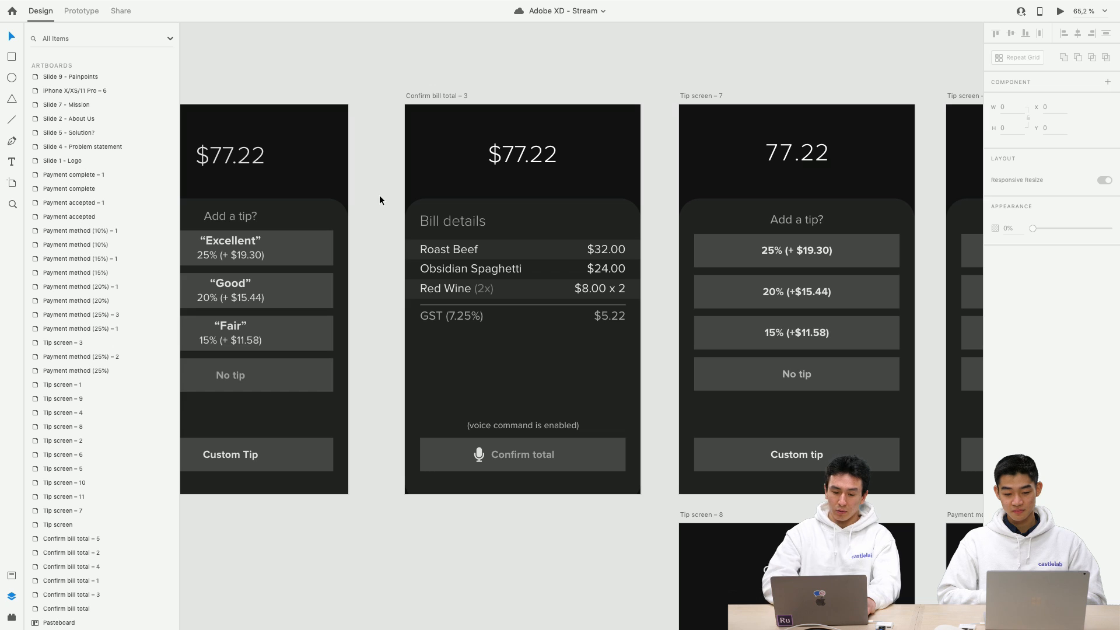
{"action": "scroll", "coordinate": [379, 200], "scroll_direction": "down", "scroll_amount": 3}
{"action": "left_click", "coordinate": [429, 122]}
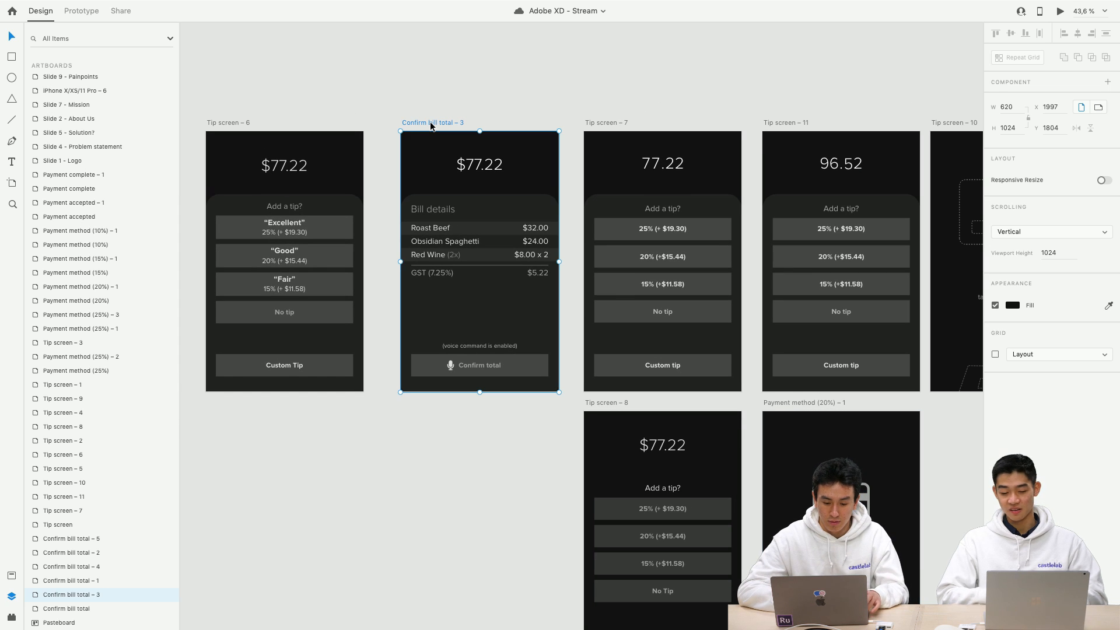
{"action": "left_click_drag", "start_coordinate": [429, 122], "coordinate": [429, 407]}
{"action": "scroll", "coordinate": [429, 407], "scroll_direction": "up", "scroll_amount": 3}
{"action": "scroll", "coordinate": [429, 407], "scroll_direction": "down", "scroll_amount": 1}
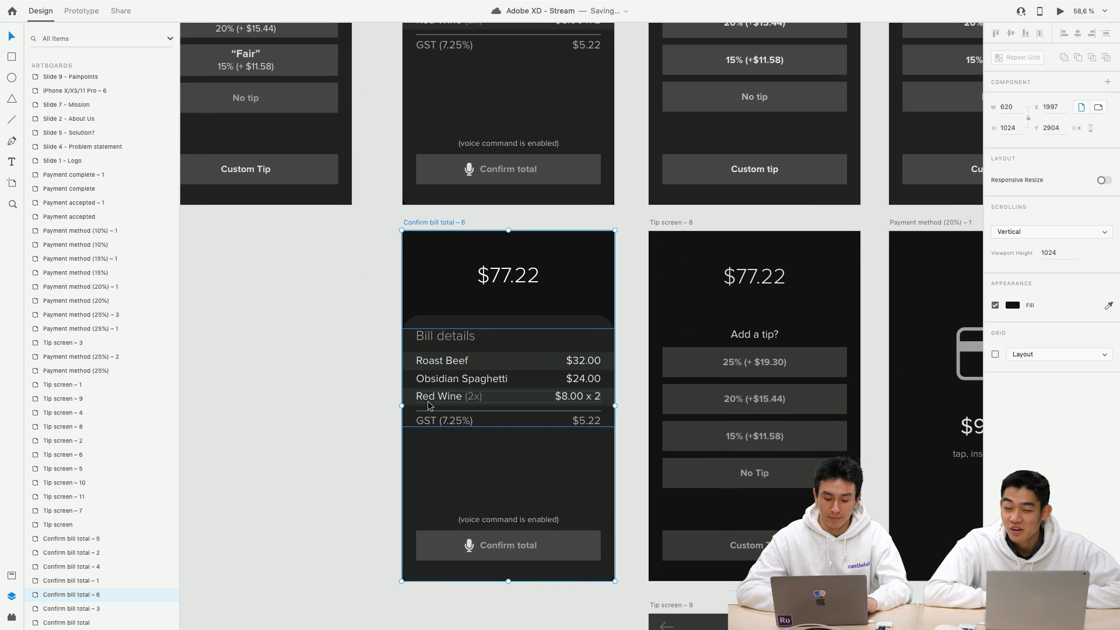
{"action": "scroll", "coordinate": [428, 403], "scroll_direction": "up", "scroll_amount": 1}
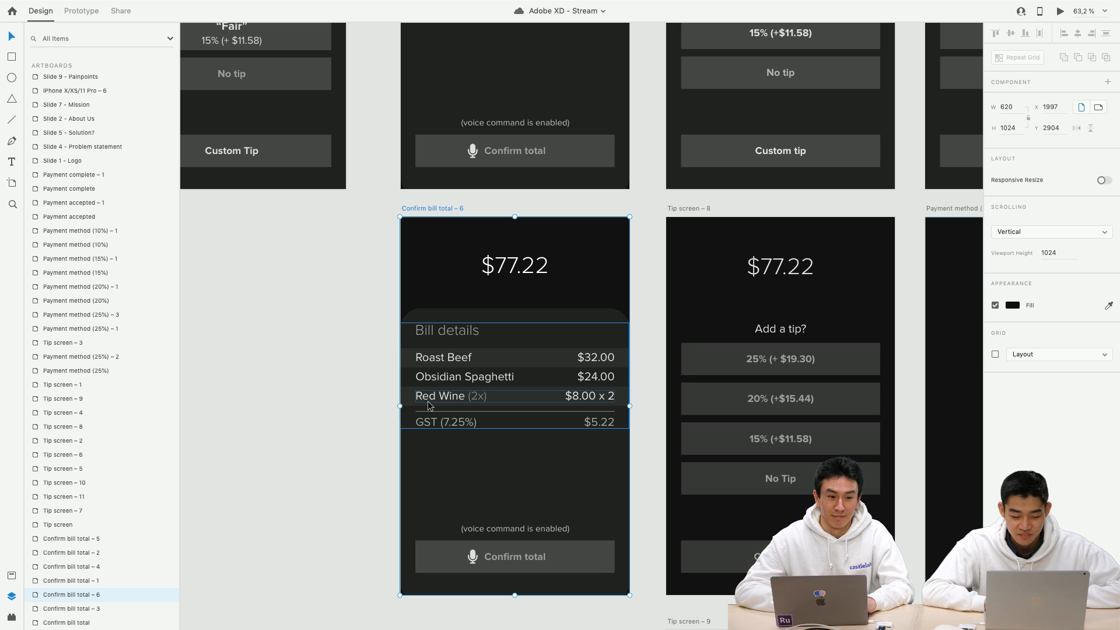
Delete the bill details group with its item rows and GST line from the Confirm bill total – 6 artboard.
{"action": "left_click", "coordinate": [393, 345]}
{"action": "scroll", "coordinate": [465, 304], "scroll_direction": "up", "scroll_amount": 2}
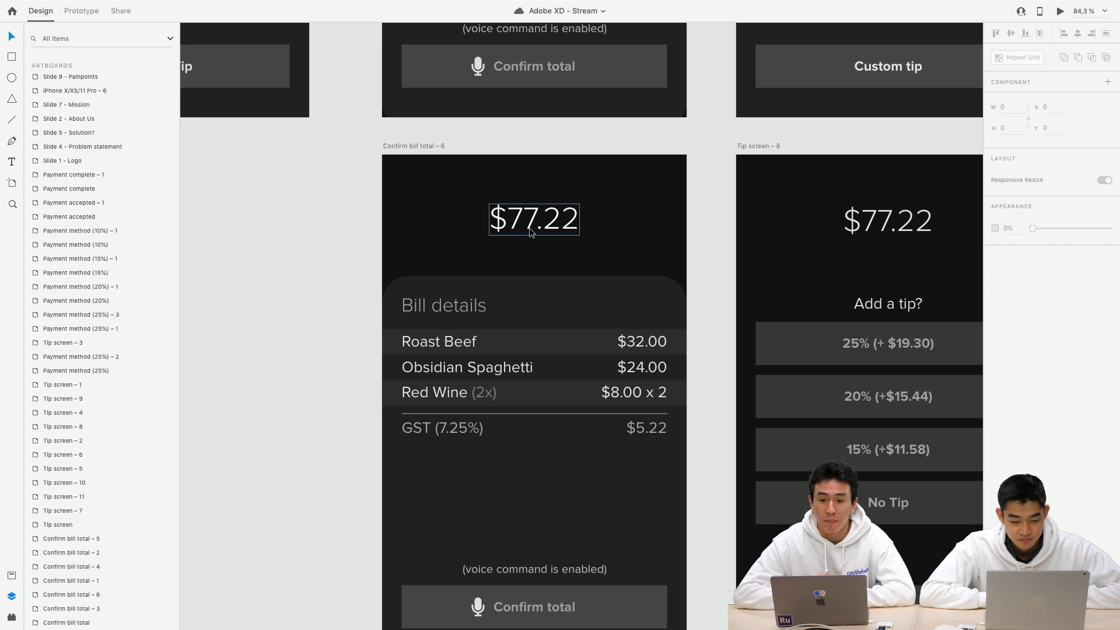
{"action": "scroll", "coordinate": [530, 232], "scroll_direction": "down", "scroll_amount": 2}
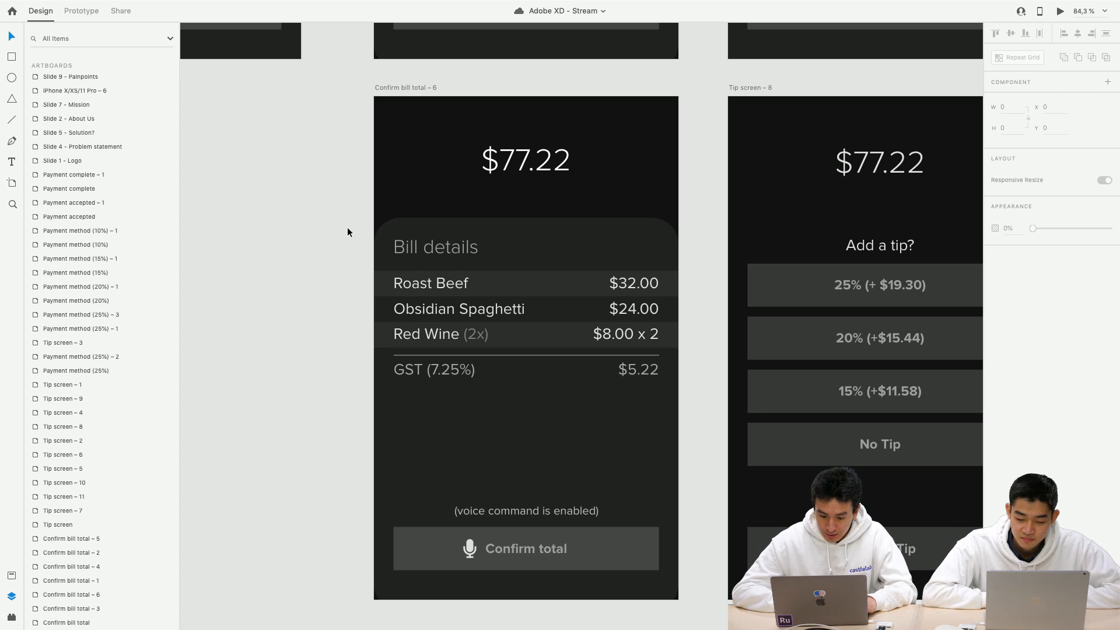
{"action": "left_click", "coordinate": [420, 293]}
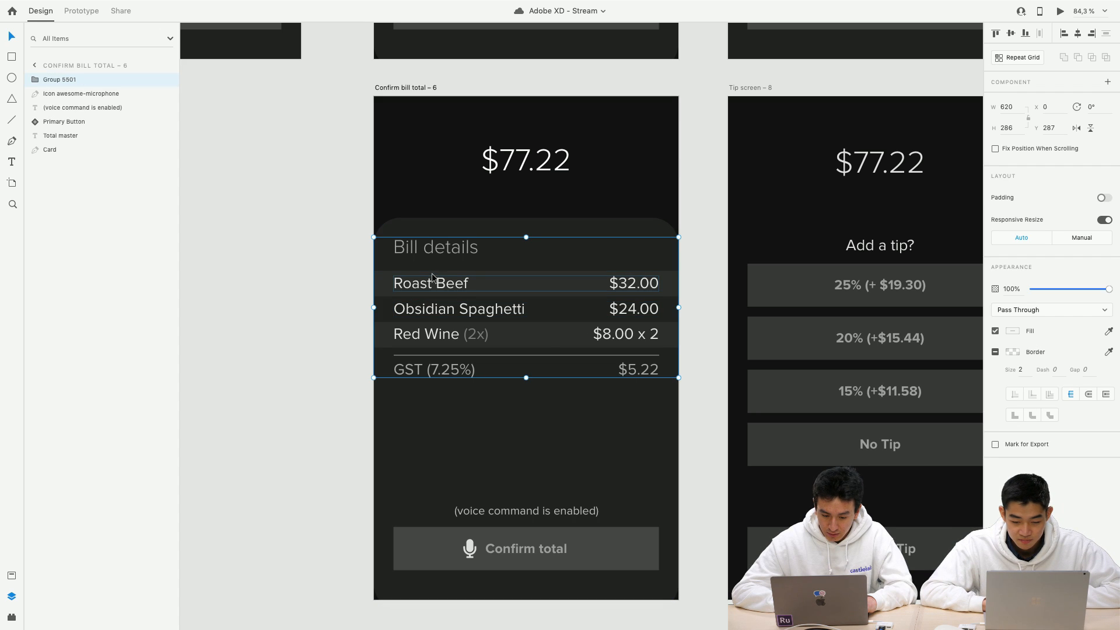
{"action": "key", "text": "Delete"}
{"action": "left_click", "coordinate": [461, 276]}
{"action": "left_click", "coordinate": [330, 277]}
{"action": "scroll", "coordinate": [394, 277], "scroll_direction": "up", "scroll_amount": 10}
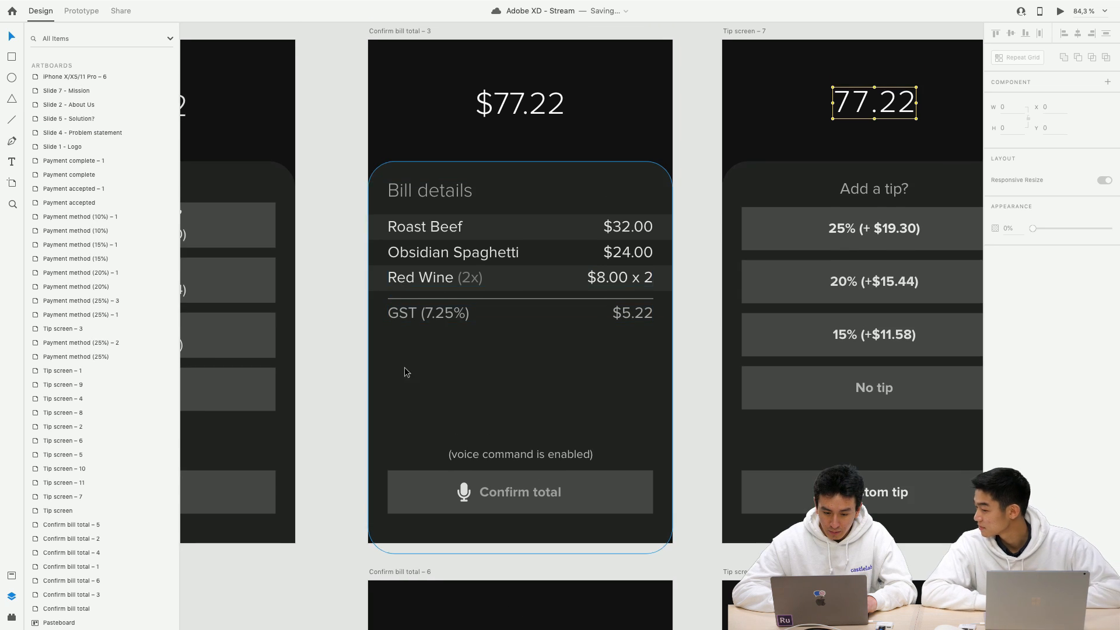
{"action": "scroll", "coordinate": [407, 372], "scroll_direction": "down", "scroll_amount": 7}
Lower the upper edge of the card on Confirm bill total – 6 to Y 313.16, with a height of 732.84.
{"action": "left_click", "coordinate": [443, 394]}
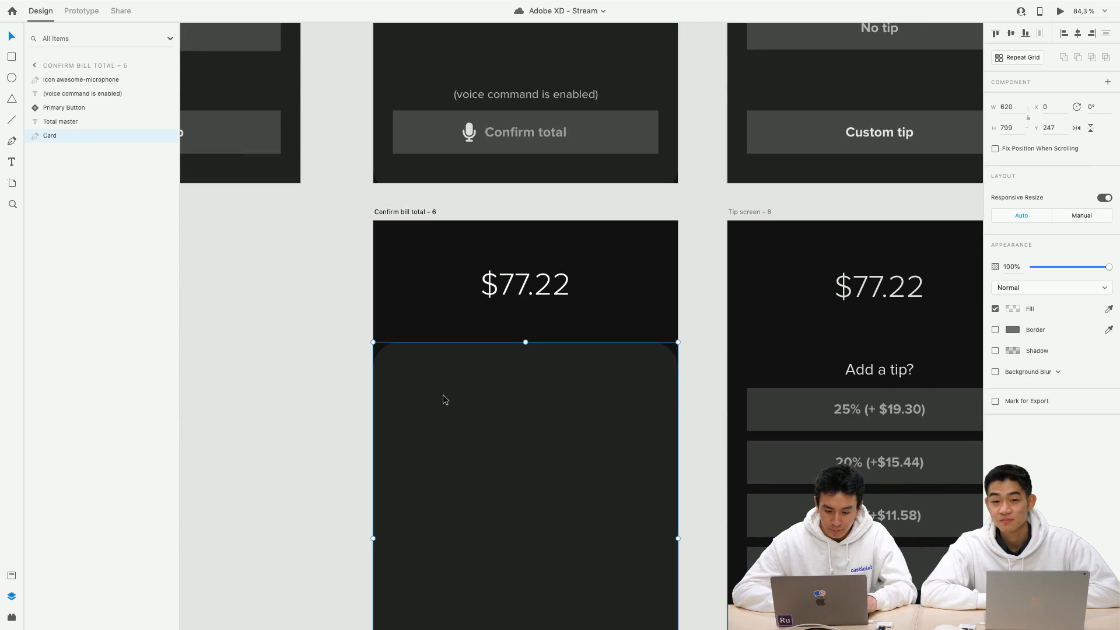
{"action": "scroll", "coordinate": [402, 382], "scroll_direction": "down", "scroll_amount": 2}
{"action": "left_click", "coordinate": [338, 364]}
{"action": "scroll", "coordinate": [338, 365], "scroll_direction": "down", "scroll_amount": 2}
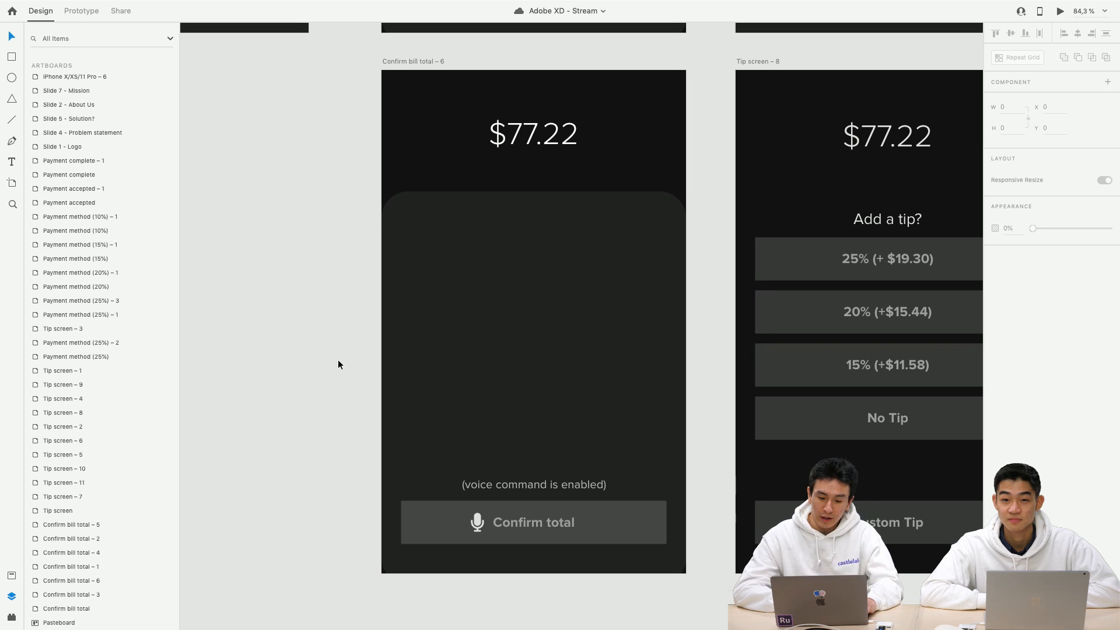
{"action": "left_click", "coordinate": [409, 306]}
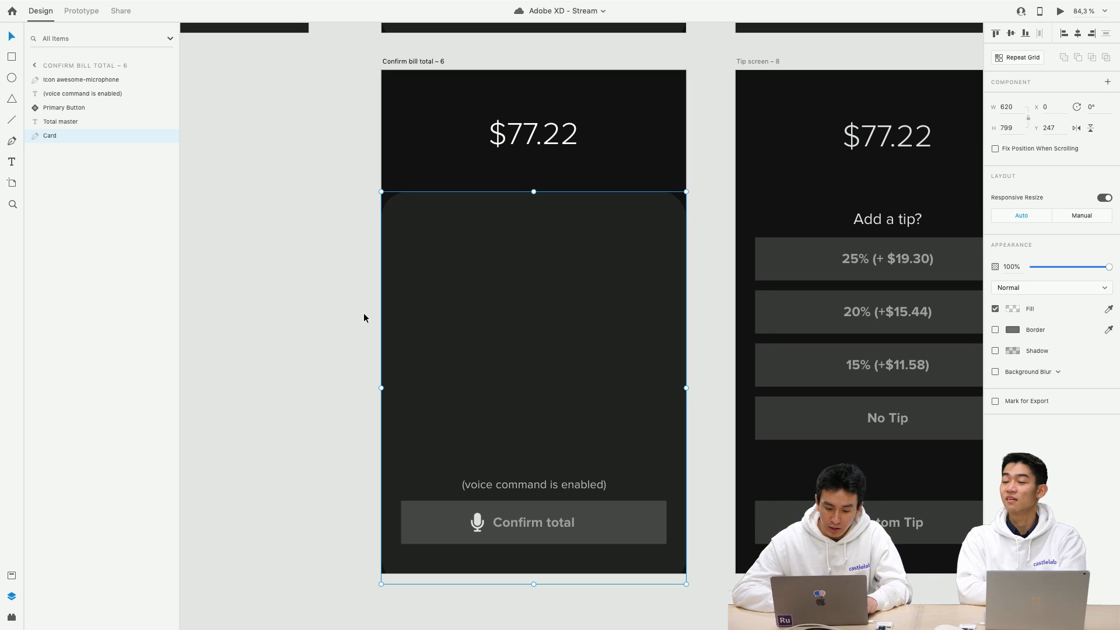
{"action": "left_click", "coordinate": [332, 329]}
{"action": "left_click", "coordinate": [408, 310]}
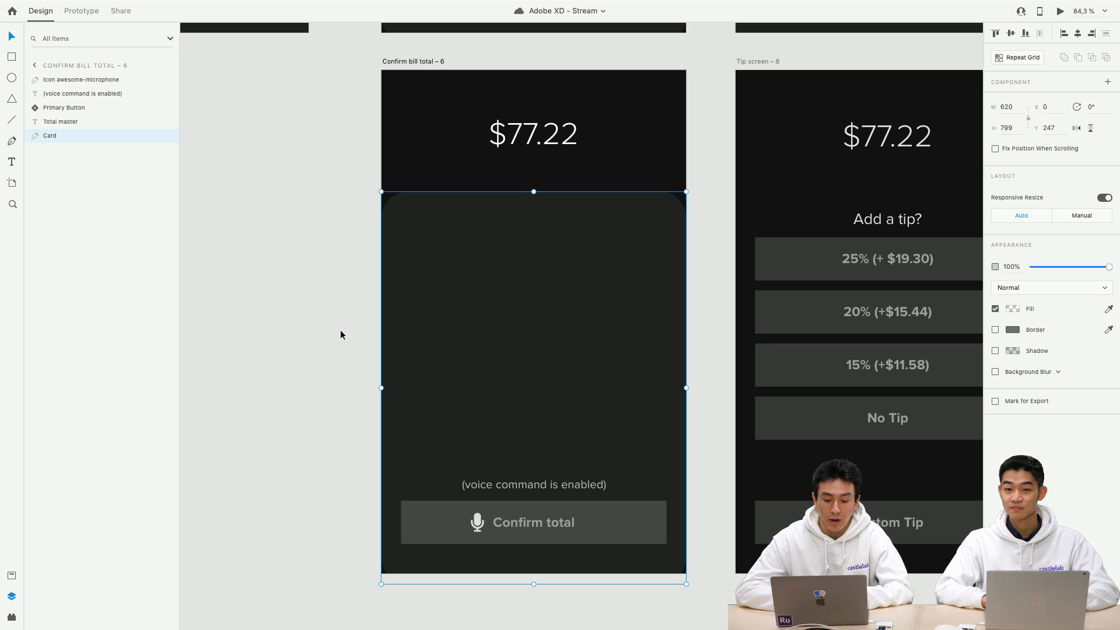
{"action": "left_click_drag", "start_coordinate": [350, 113], "coordinate": [613, 153]}
{"action": "left_click", "coordinate": [456, 291]}
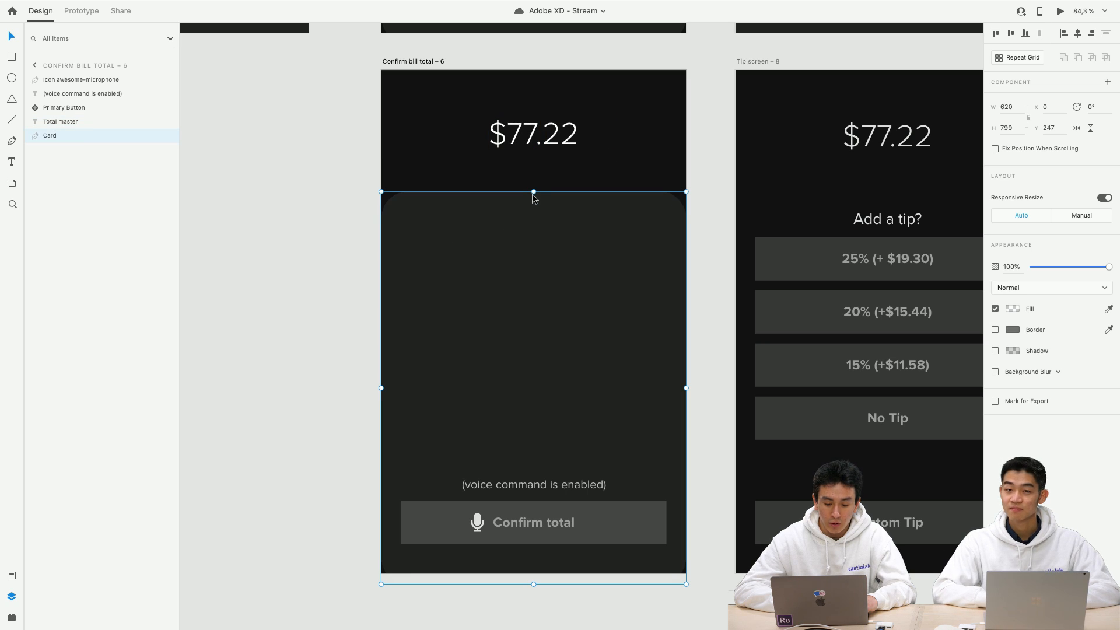
{"action": "left_click_drag", "start_coordinate": [535, 192], "coordinate": [534, 224]}
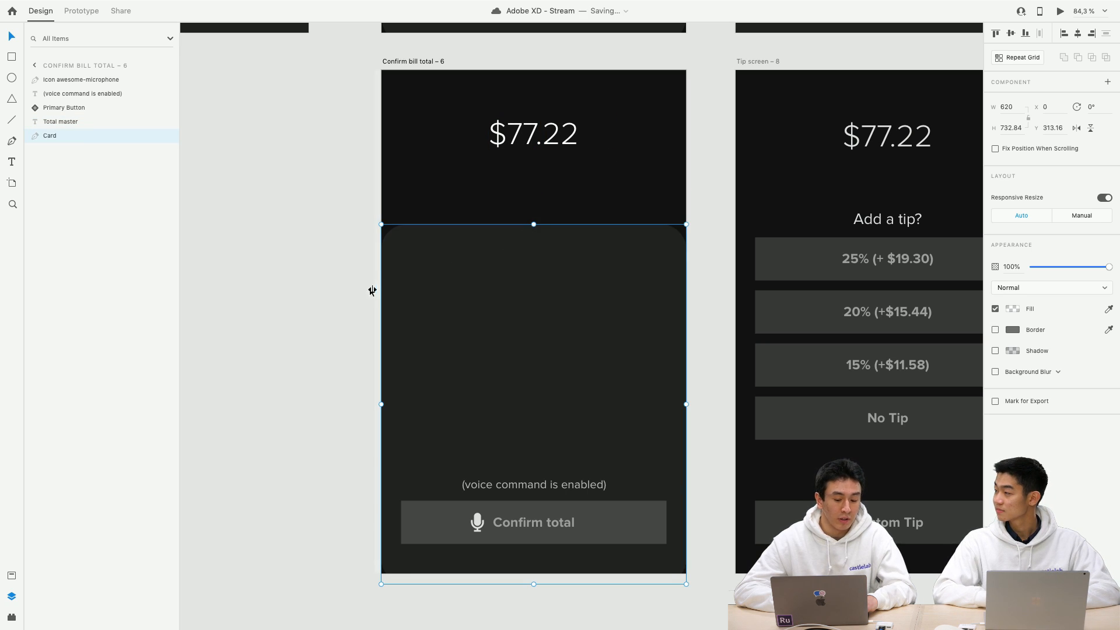
{"action": "left_click", "coordinate": [300, 334]}
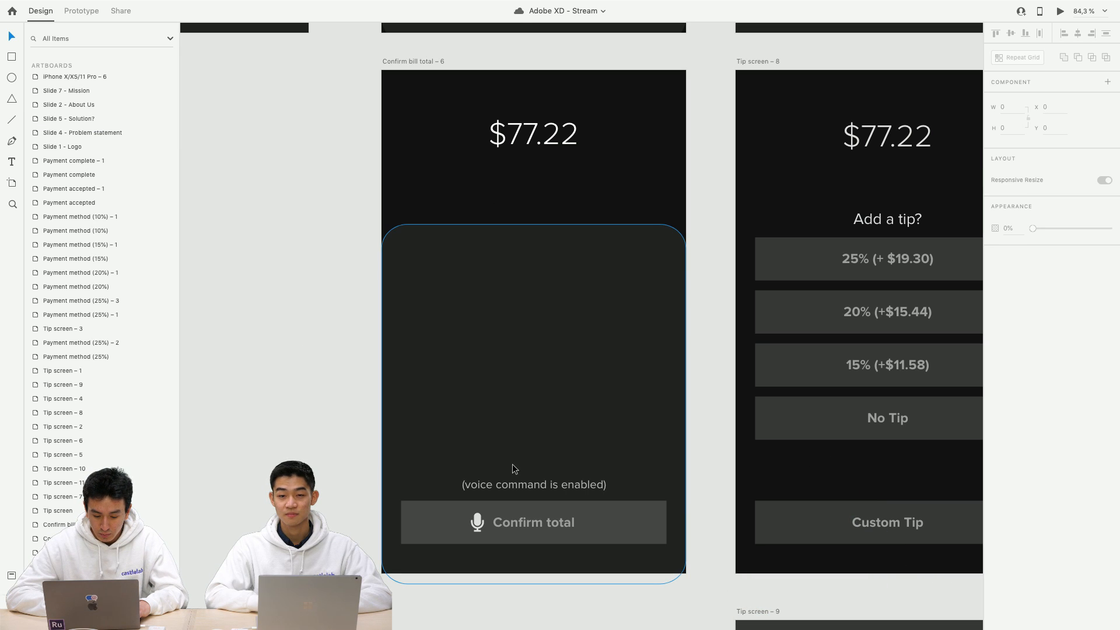
Draw a rectangle about 180 × 226 on the card of Confirm bill total – 6 and position it at X 40, Y 359.
{"action": "key", "text": "r"}
{"action": "left_click_drag", "start_coordinate": [414, 257], "coordinate": [501, 363]}
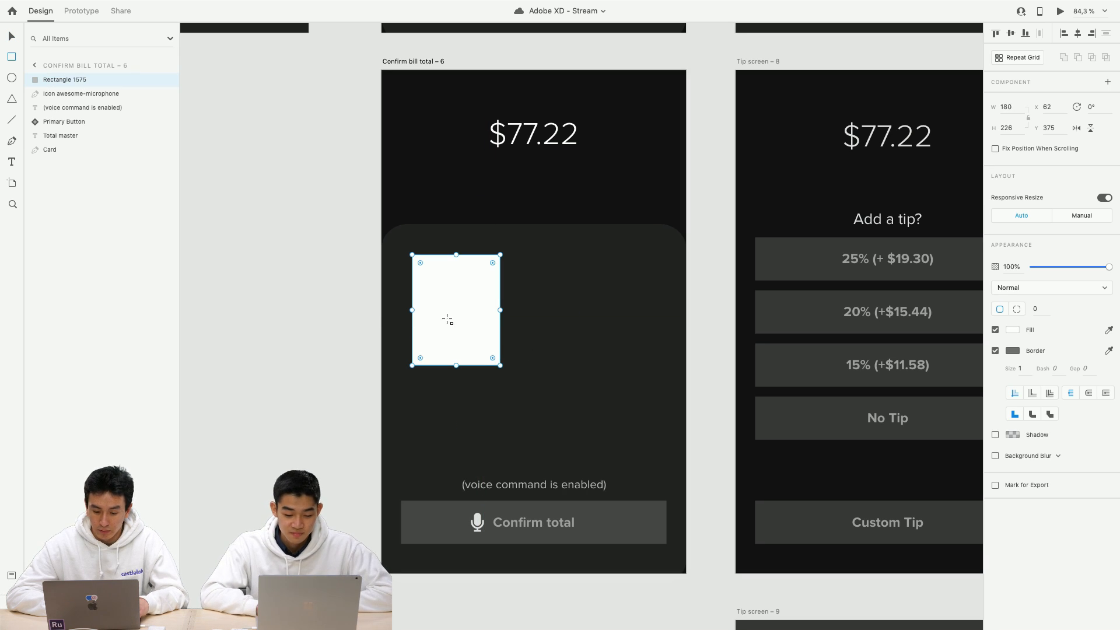
{"action": "left_click_drag", "start_coordinate": [450, 320], "coordinate": [440, 314]}
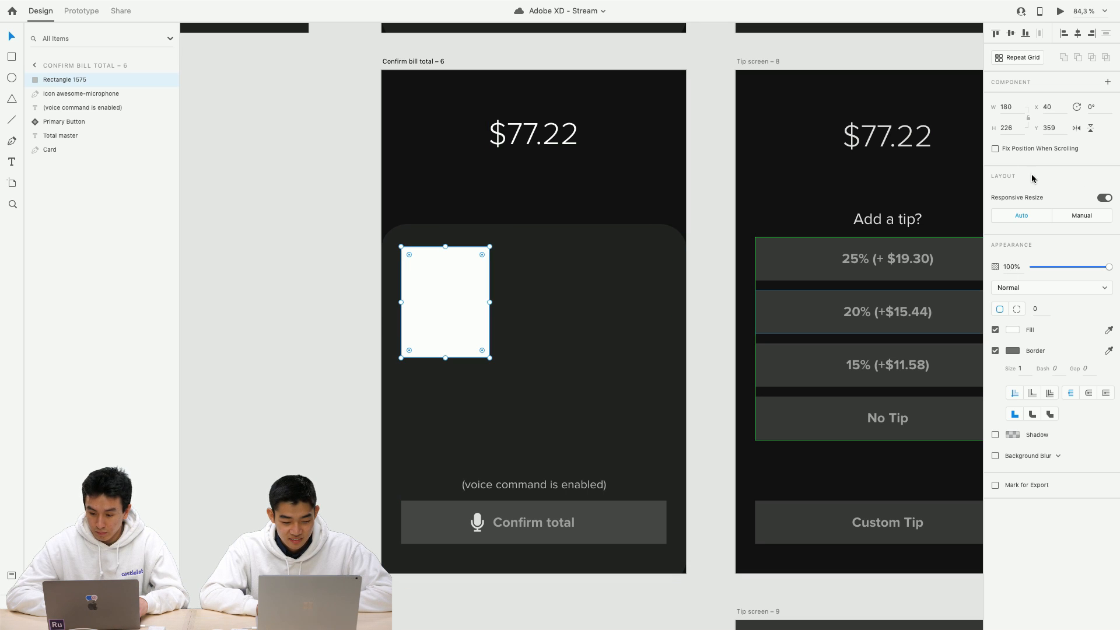
Round the new rectangle's corners to a radius of 25 and reduce its white fill to 33% opacity.
{"action": "scroll", "coordinate": [562, 310], "scroll_direction": "up", "scroll_amount": 5}
{"action": "scroll", "coordinate": [562, 309], "scroll_direction": "left", "scroll_amount": 3}
{"action": "left_click_drag", "start_coordinate": [537, 230], "coordinate": [528, 232]}
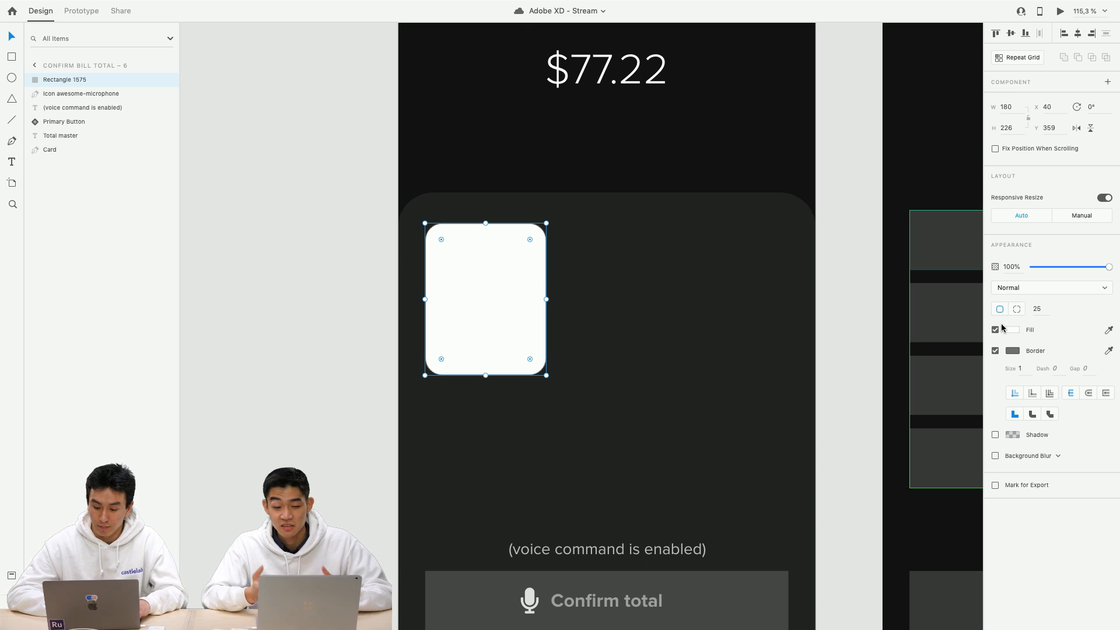
{"action": "left_click", "coordinate": [1010, 331]}
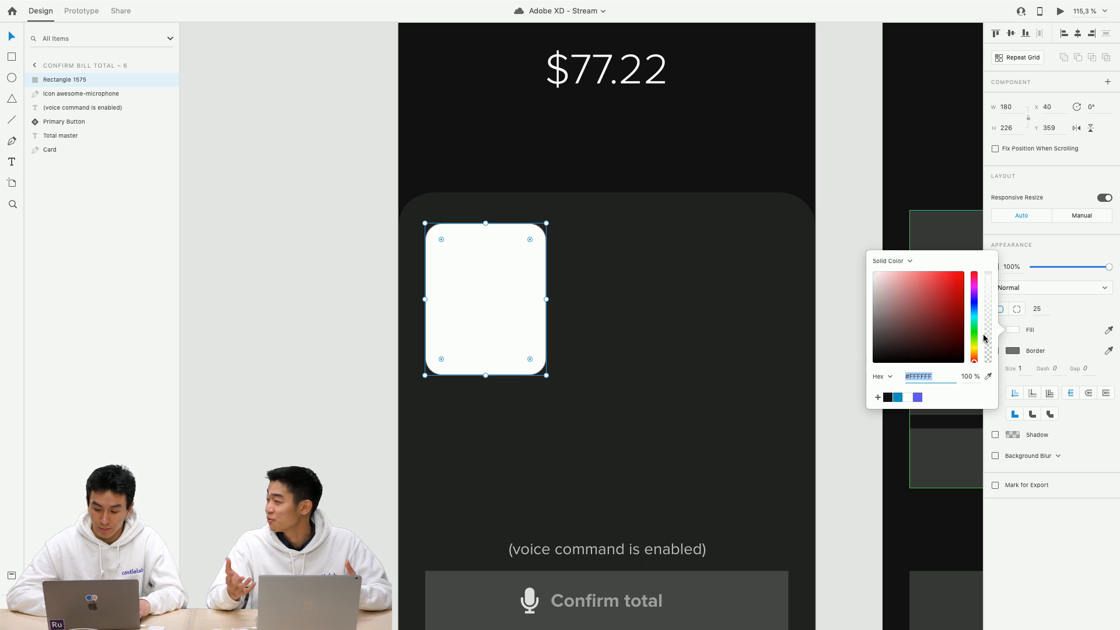
{"action": "mouse_move", "coordinate": [988, 320]}
{"action": "left_mouse_down"}
{"action": "mouse_move", "coordinate": [987, 298]}
{"action": "mouse_move", "coordinate": [988, 334]}
{"action": "left_mouse_up"}
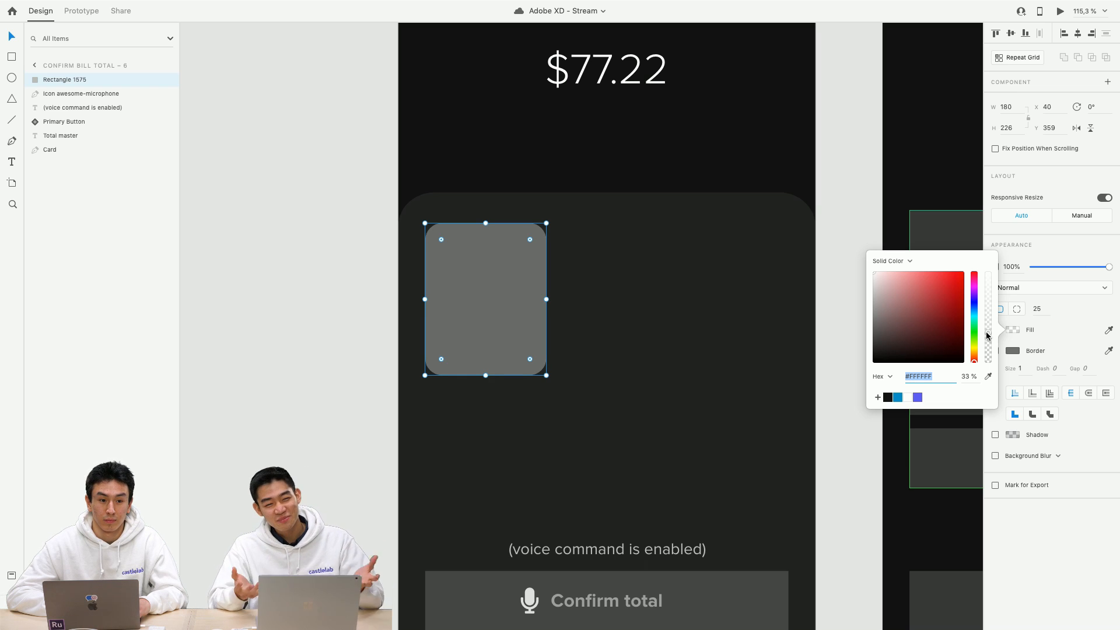
{"action": "key", "text": "Escape"}
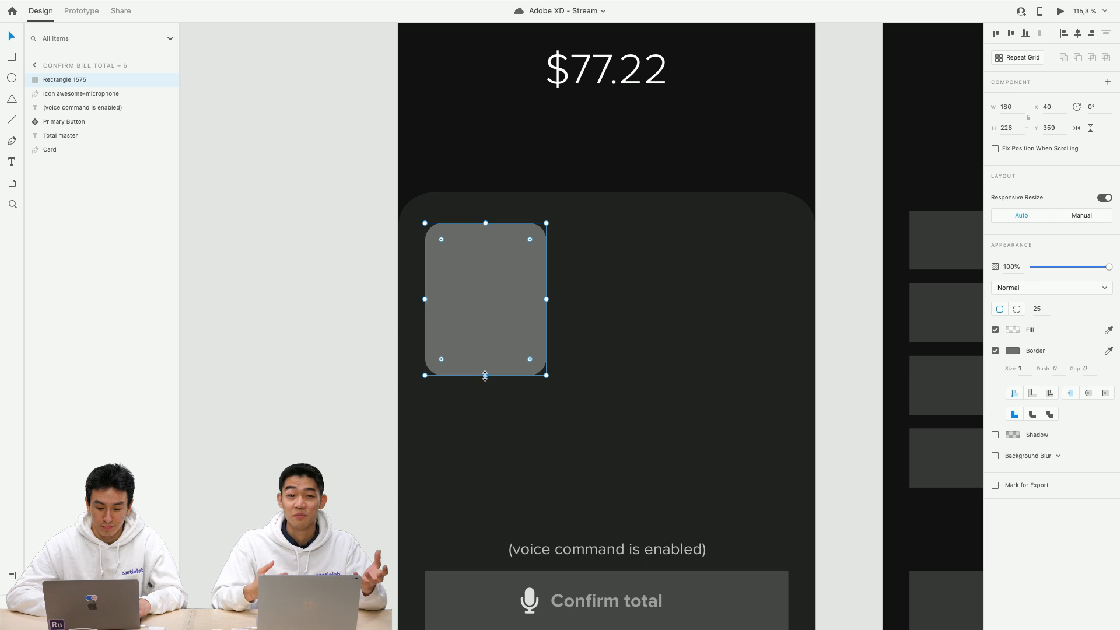
Resize the rectangle to 164 × 244 and place two copies beside it to form an evenly spaced row of three.
{"action": "left_click_drag", "start_coordinate": [485, 375], "coordinate": [485, 399]}
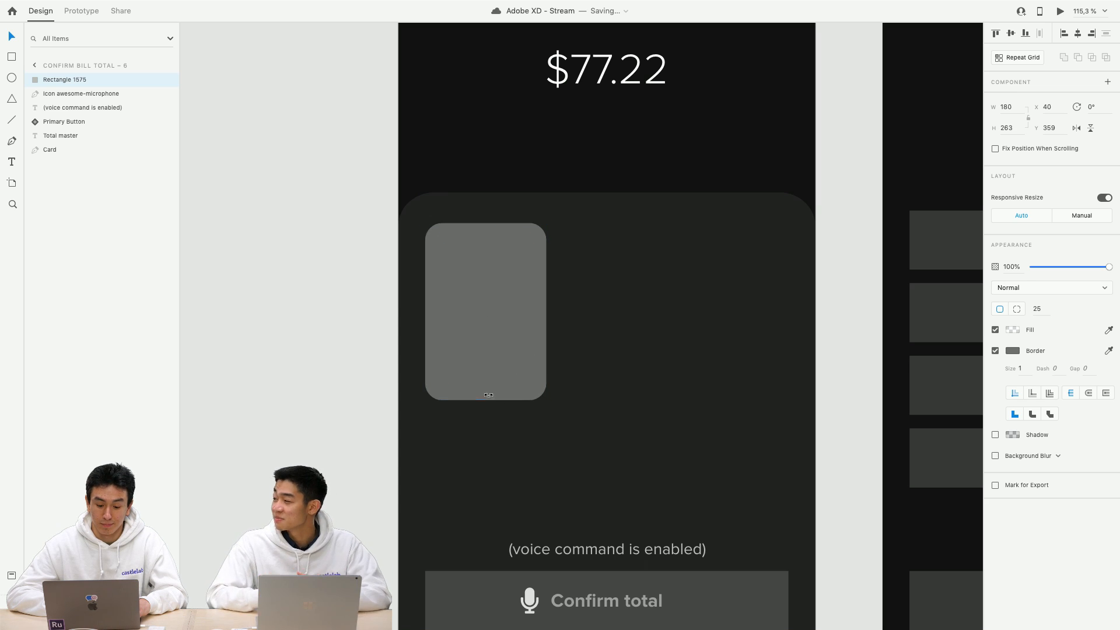
{"action": "left_click_drag", "start_coordinate": [485, 398], "coordinate": [486, 386]}
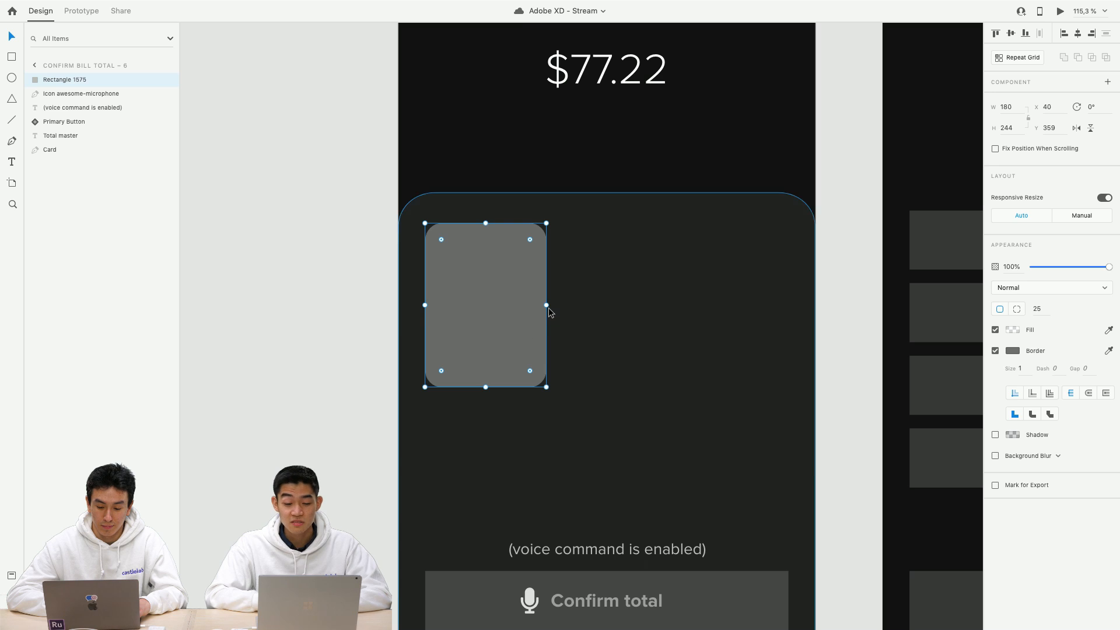
{"action": "left_click_drag", "start_coordinate": [546, 305], "coordinate": [607, 309]}
{"action": "left_click", "coordinate": [505, 308]}
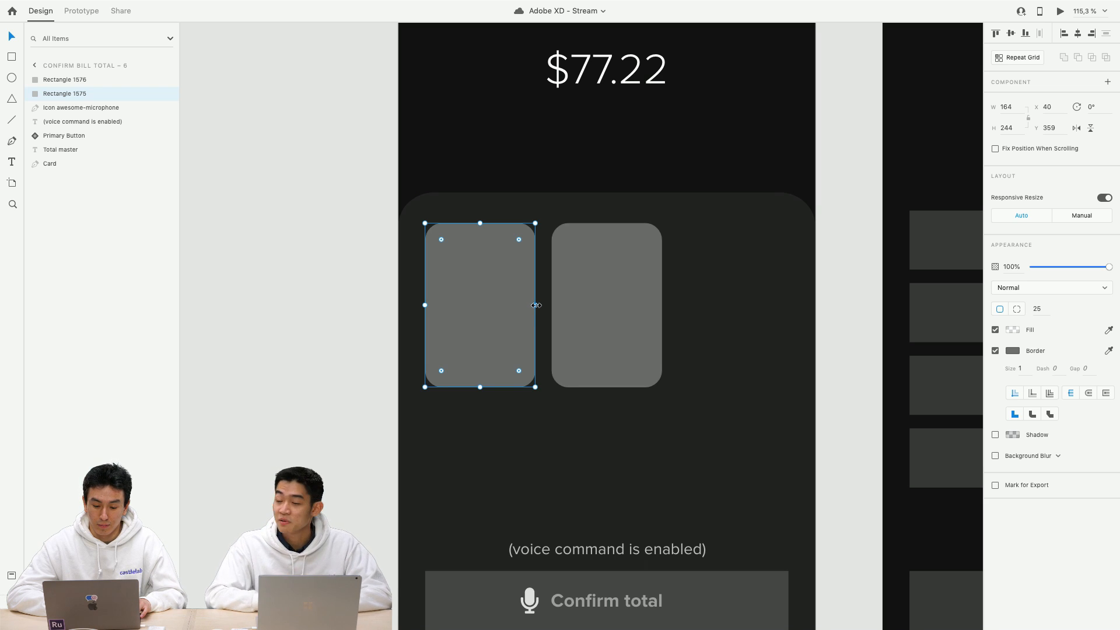
{"action": "left_click", "coordinate": [583, 307]}
{"action": "left_click_drag", "start_coordinate": [583, 307], "coordinate": [712, 299]}
{"action": "left_click", "coordinate": [827, 275]}
Review the row of three placeholder rectangles on Confirm bill total – 6 and inspect the rounded corners of the card behind them.
{"action": "scroll", "coordinate": [827, 278], "scroll_direction": "up", "scroll_amount": 3}
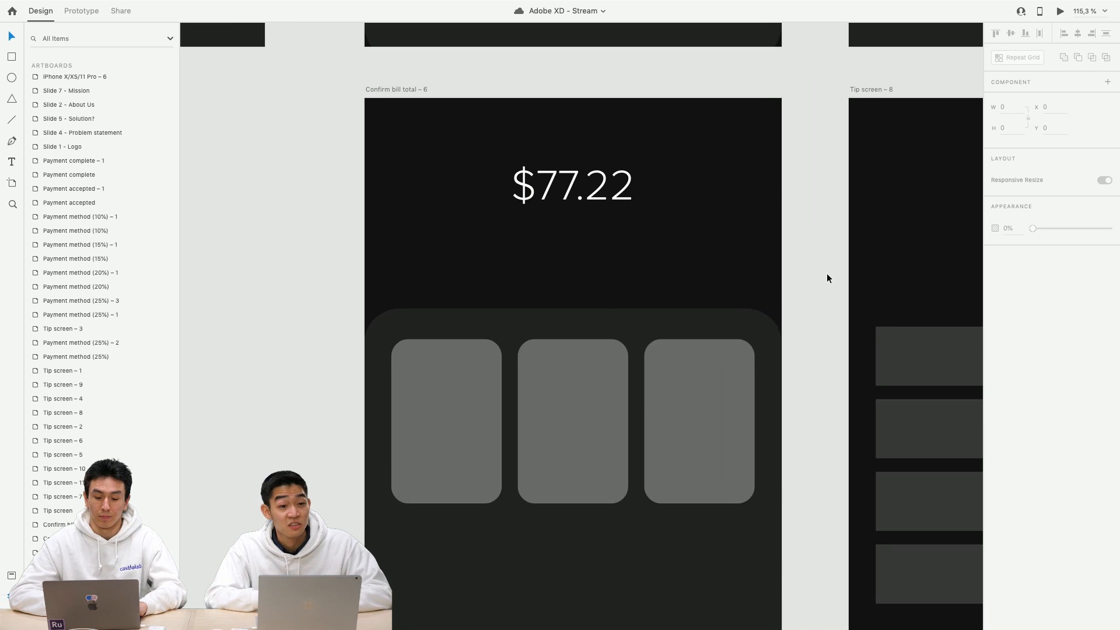
{"action": "scroll", "coordinate": [827, 278], "scroll_direction": "down", "scroll_amount": 2}
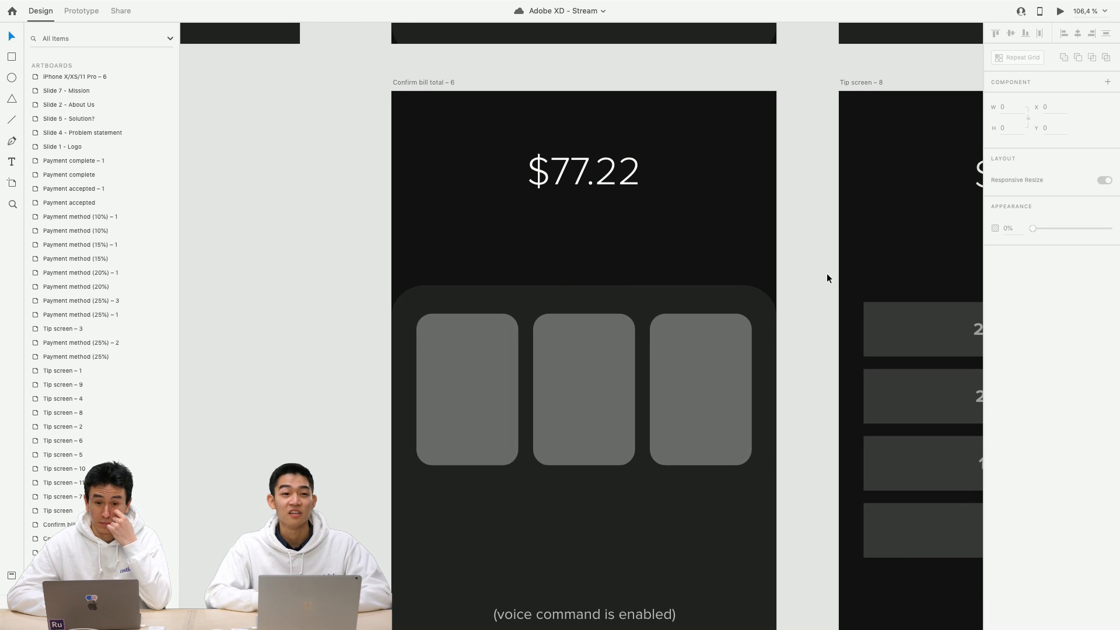
{"action": "scroll", "coordinate": [827, 278], "scroll_direction": "down", "scroll_amount": 1}
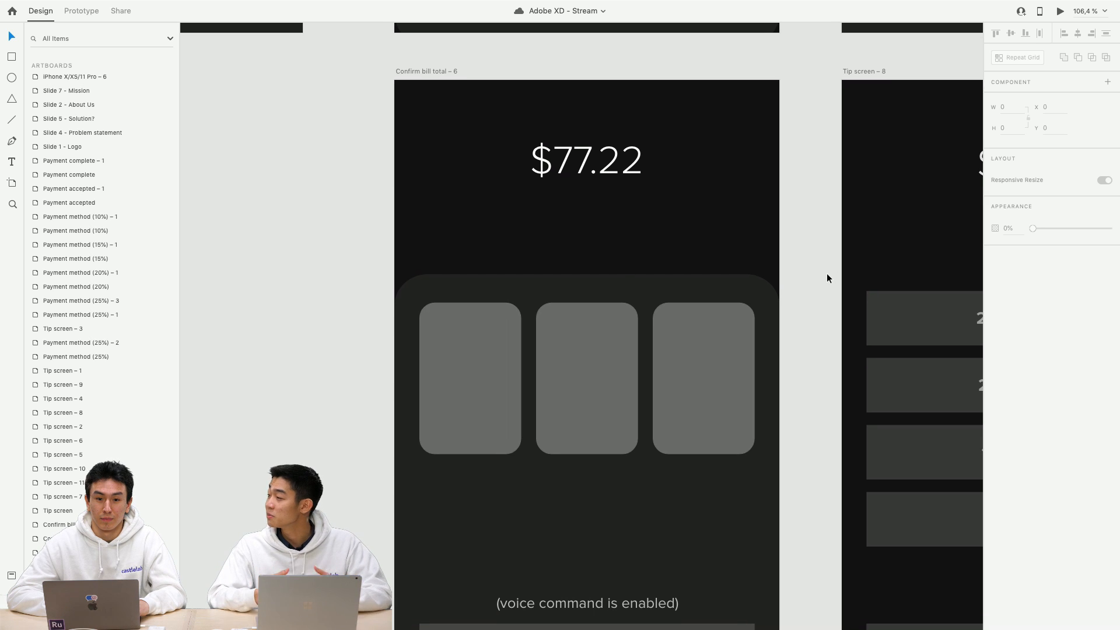
{"action": "left_click", "coordinate": [750, 294]}
{"action": "left_click", "coordinate": [804, 296]}
{"action": "scroll", "coordinate": [805, 299], "scroll_direction": "down", "scroll_amount": 1}
{"action": "left_click", "coordinate": [763, 284]}
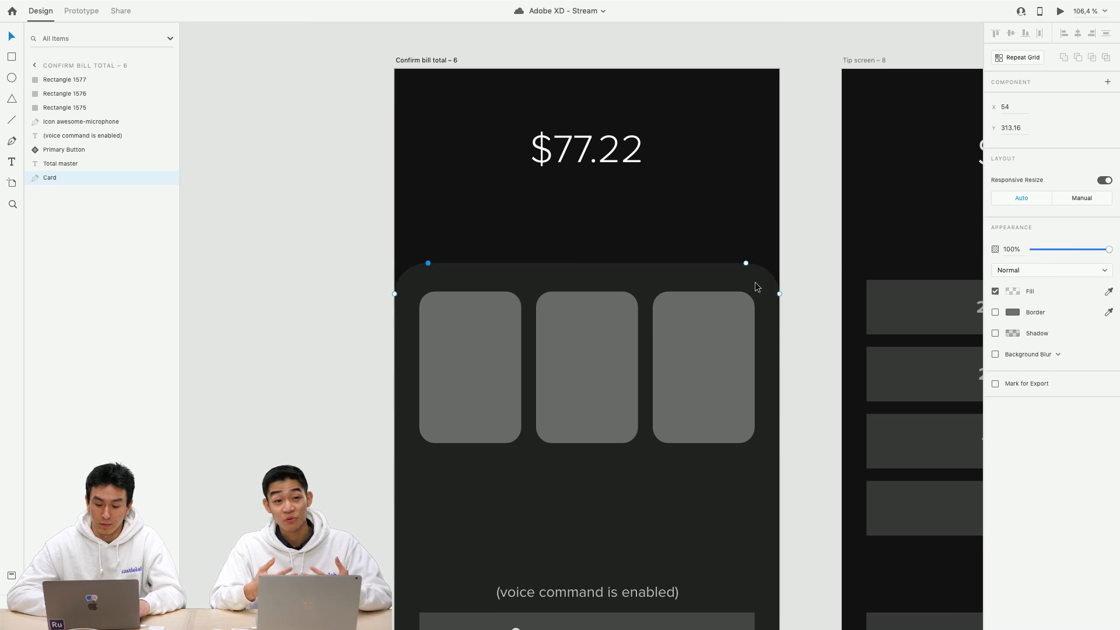
{"action": "left_click", "coordinate": [809, 269]}
{"action": "scroll", "coordinate": [809, 268], "scroll_direction": "down", "scroll_amount": 5}
{"action": "scroll", "coordinate": [810, 272], "scroll_direction": "down", "scroll_amount": 3}
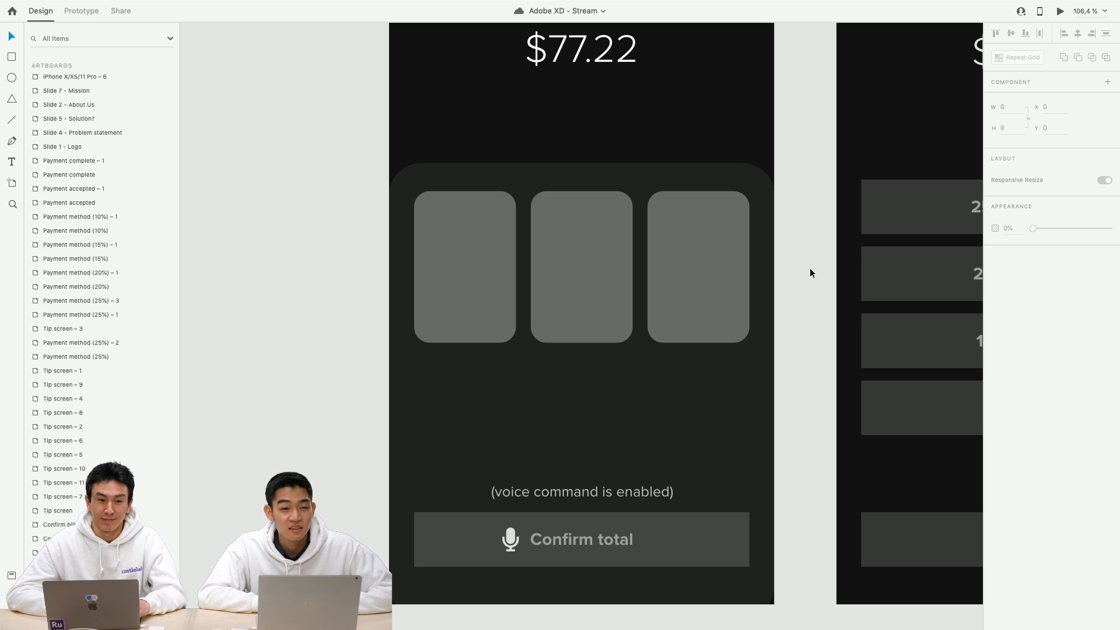
{"action": "scroll", "coordinate": [810, 272], "scroll_direction": "down", "scroll_amount": 5}
{"action": "scroll", "coordinate": [718, 248], "scroll_direction": "up", "scroll_amount": 5}
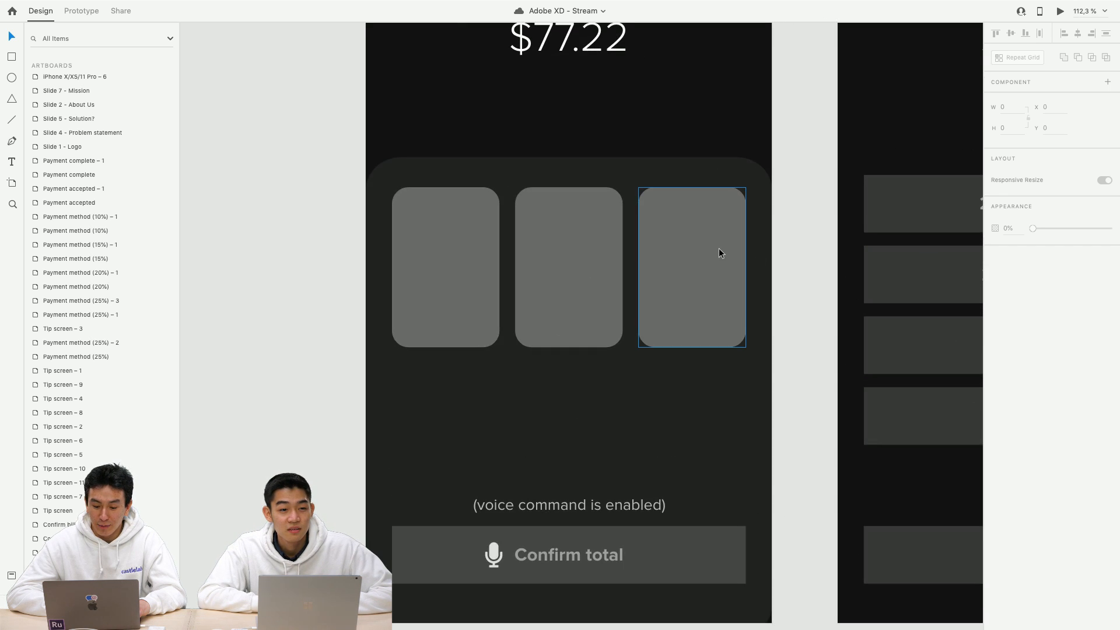
{"action": "scroll", "coordinate": [718, 247], "scroll_direction": "up", "scroll_amount": 3}
{"action": "scroll", "coordinate": [718, 247], "scroll_direction": "down", "scroll_amount": 3}
Locate the Dishes image collection on the pasteboard and look through the available food pictures.
{"action": "scroll", "coordinate": [719, 248], "scroll_direction": "down", "scroll_amount": 5}
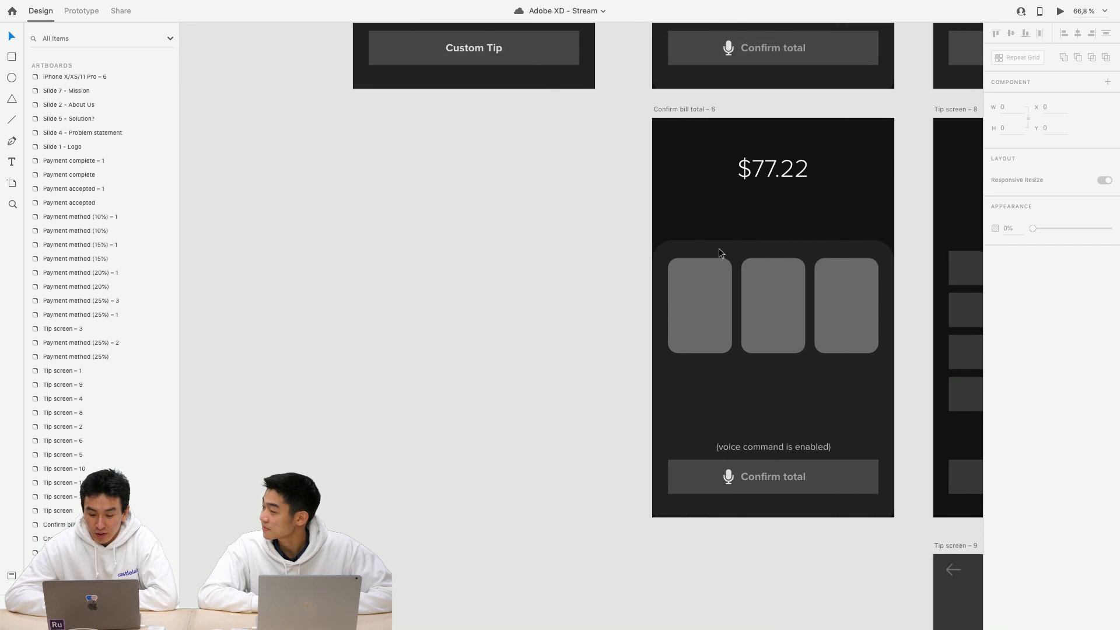
{"action": "scroll", "coordinate": [718, 248], "scroll_direction": "right", "scroll_amount": 5}
{"action": "scroll", "coordinate": [719, 251], "scroll_direction": "left", "scroll_amount": 5}
{"action": "scroll", "coordinate": [719, 251], "scroll_direction": "down", "scroll_amount": 5}
{"action": "scroll", "coordinate": [719, 251], "scroll_direction": "left", "scroll_amount": 8}
{"action": "scroll", "coordinate": [719, 251], "scroll_direction": "up", "scroll_amount": 3}
{"action": "scroll", "coordinate": [718, 250], "scroll_direction": "down", "scroll_amount": 15}
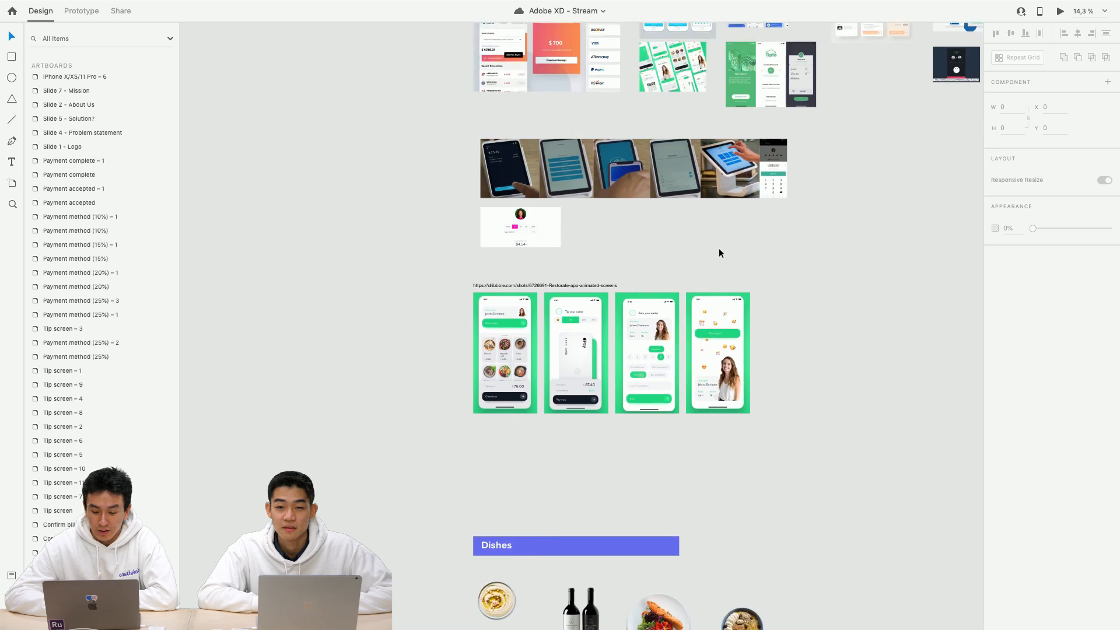
{"action": "scroll", "coordinate": [675, 298], "scroll_direction": "up", "scroll_amount": 3}
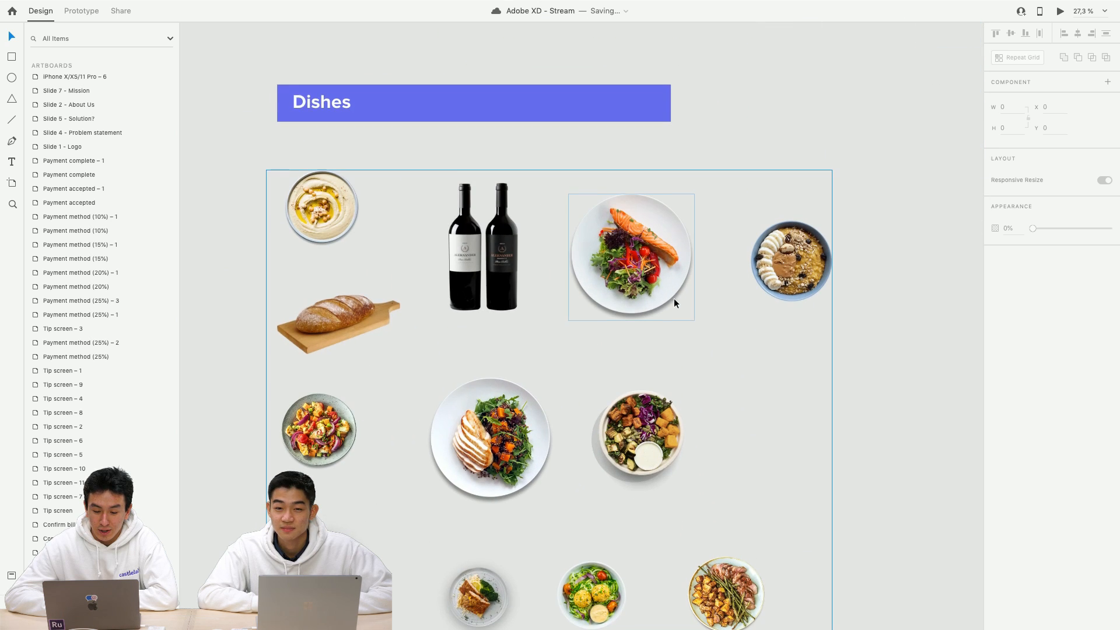
{"action": "scroll", "coordinate": [673, 299], "scroll_direction": "down", "scroll_amount": 1}
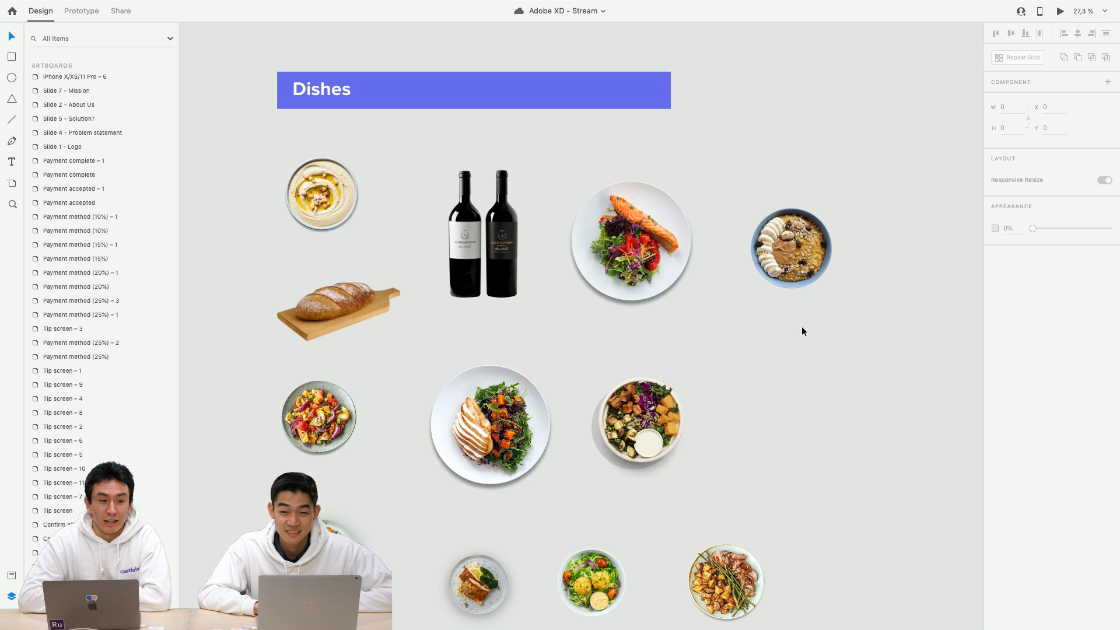
Move the hummus bowl and bread images from the Dishes collection to the empty pasteboard beside the Confirm bill total – 6 artboard.
{"action": "double_click", "coordinate": [335, 207]}
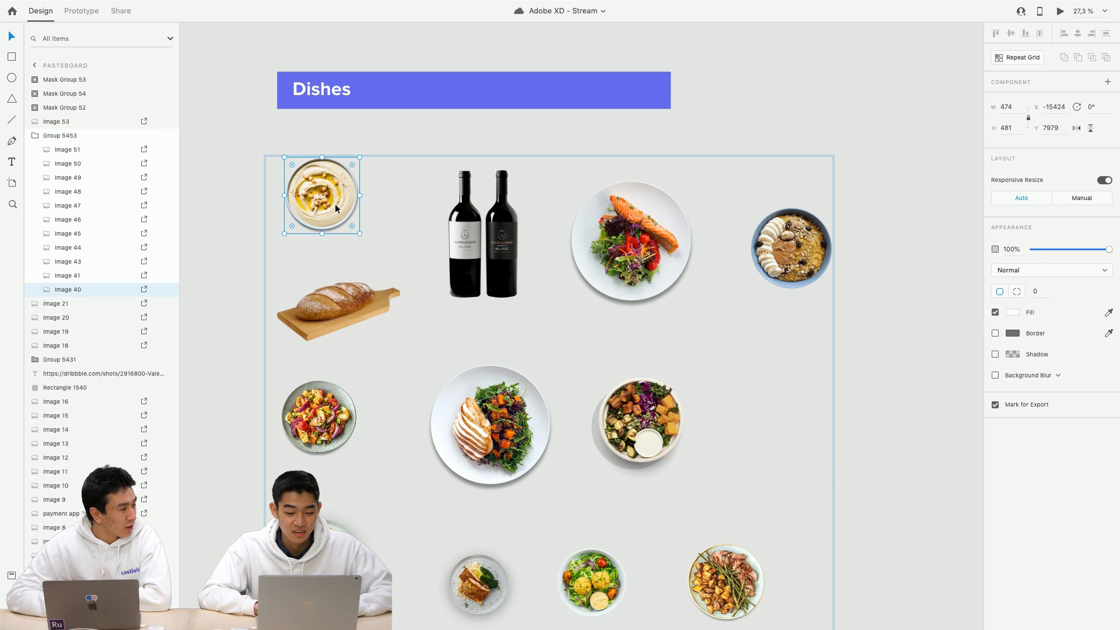
{"action": "left_click", "coordinate": [327, 301], "text": "shift"}
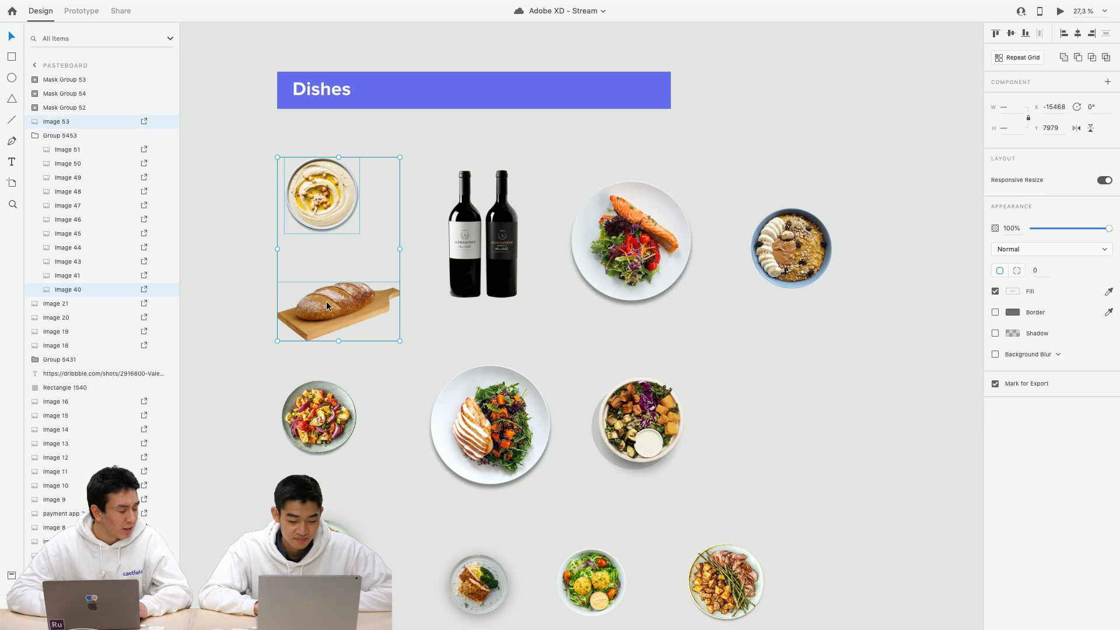
{"action": "scroll", "coordinate": [326, 301], "scroll_direction": "down", "scroll_amount": 5}
{"action": "scroll", "coordinate": [326, 301], "scroll_direction": "up", "scroll_amount": 2}
{"action": "left_click_drag", "start_coordinate": [348, 299], "coordinate": [696, 342]}
{"action": "scroll", "coordinate": [457, 272], "scroll_direction": "right", "scroll_amount": 10}
{"action": "scroll", "coordinate": [608, 240], "scroll_direction": "up", "scroll_amount": 10}
{"action": "scroll", "coordinate": [608, 240], "scroll_direction": "right", "scroll_amount": 8}
{"action": "scroll", "coordinate": [719, 349], "scroll_direction": "up", "scroll_amount": 5}
{"action": "left_click", "coordinate": [593, 355]}
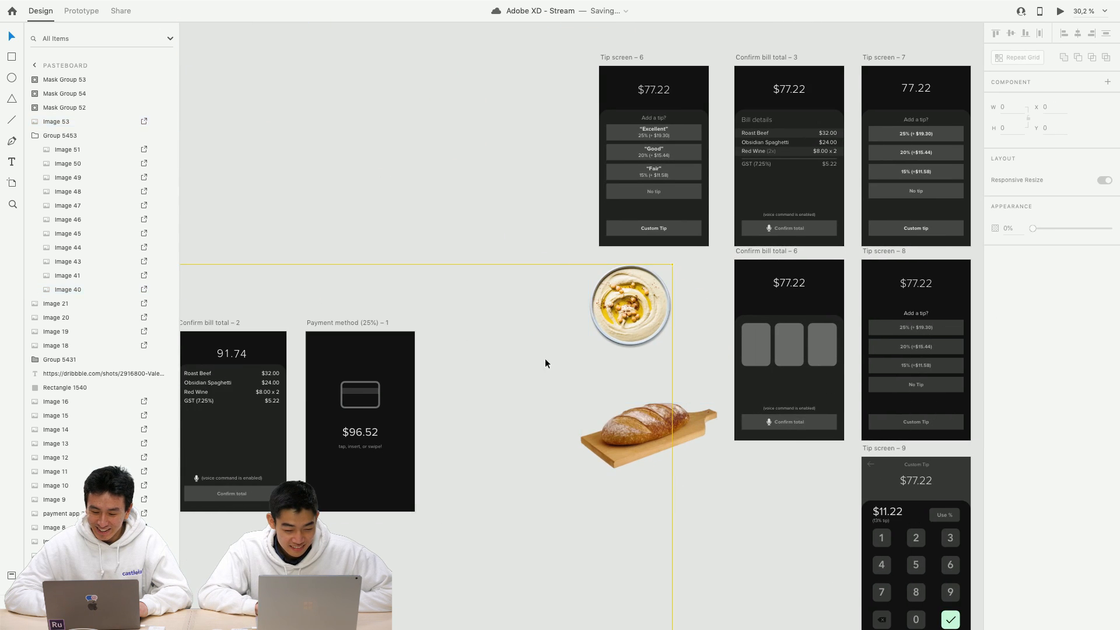
Cut the hummus bowl image from the pasteboard and paste it into the Confirm bill total – 6 artboard.
{"action": "scroll", "coordinate": [677, 409], "scroll_direction": "up", "scroll_amount": 3}
{"action": "double_click", "coordinate": [645, 290]}
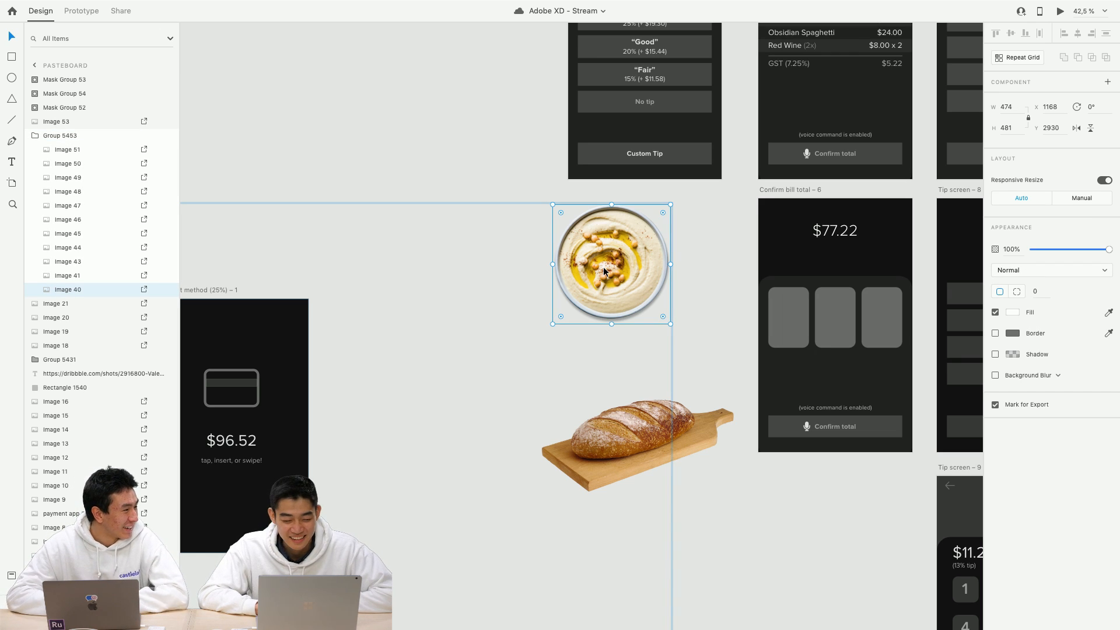
{"action": "scroll", "coordinate": [660, 292], "scroll_direction": "up", "scroll_amount": 3}
{"action": "scroll", "coordinate": [489, 217], "scroll_direction": "right", "scroll_amount": 3}
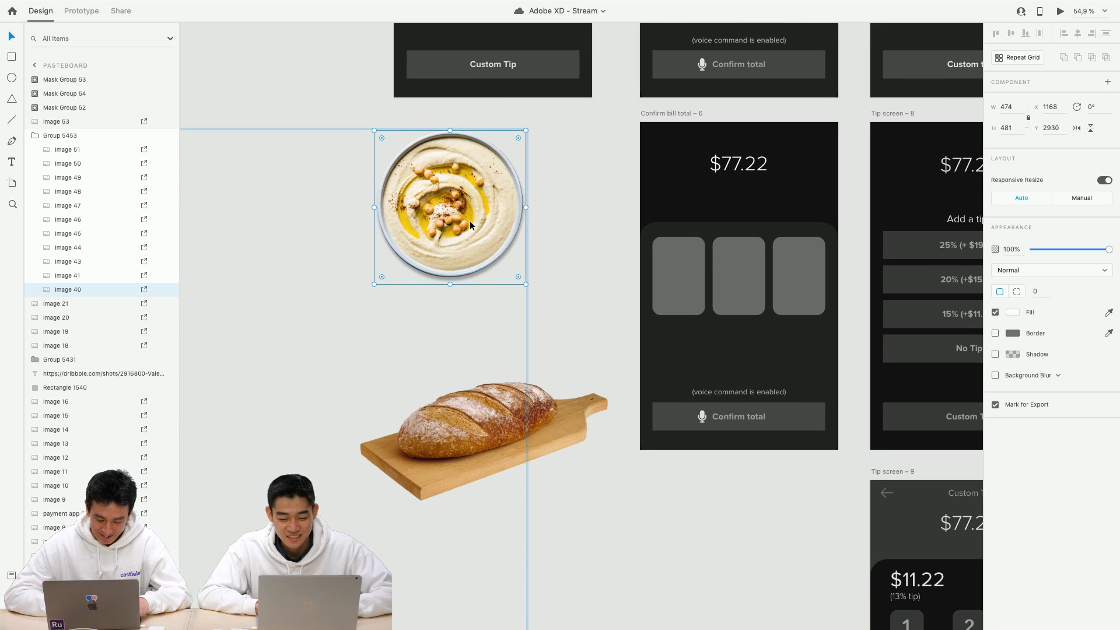
{"action": "key", "text": "Delete"}
{"action": "scroll", "coordinate": [752, 295], "scroll_direction": "up", "scroll_amount": 3}
{"action": "scroll", "coordinate": [639, 257], "scroll_direction": "up", "scroll_amount": 5}
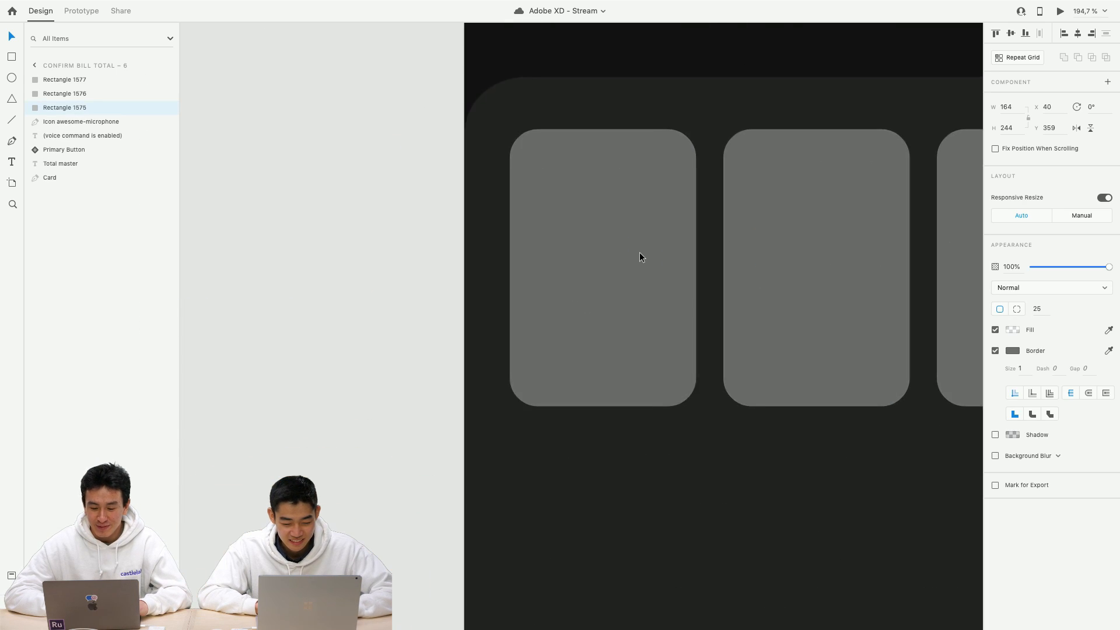
{"action": "key", "text": "ctrl+z"}
{"action": "scroll", "coordinate": [651, 232], "scroll_direction": "down", "scroll_amount": 5}
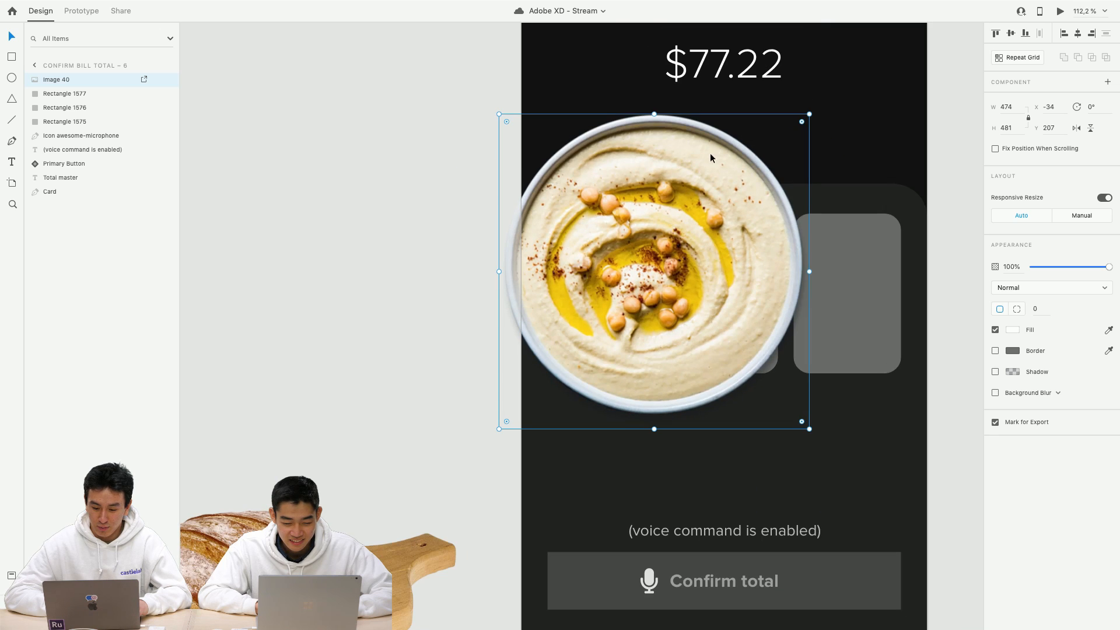
Scale the hummus bowl image down to about 98 × 100 and centre it in the upper half of the middle card.
{"action": "left_click_drag", "start_coordinate": [809, 114], "coordinate": [581, 346]}
{"action": "left_click_drag", "start_coordinate": [540, 389], "coordinate": [781, 251]}
{"action": "scroll", "coordinate": [592, 308], "scroll_direction": "up", "scroll_amount": 3}
{"action": "scroll", "coordinate": [781, 250], "scroll_direction": "up", "scroll_amount": 3}
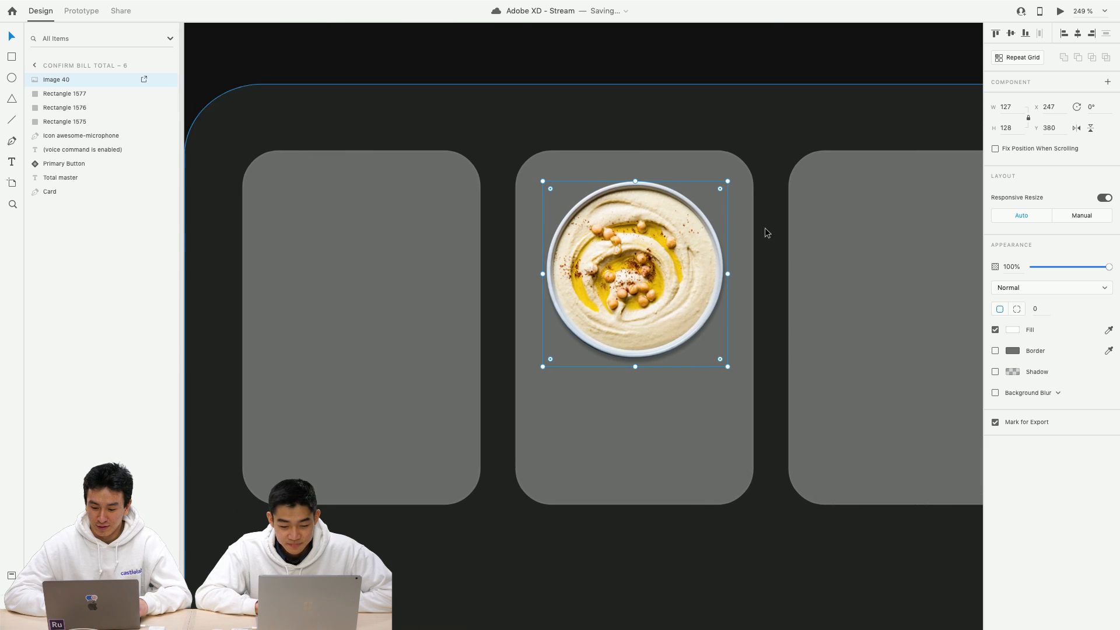
{"action": "left_click_drag", "start_coordinate": [724, 184], "coordinate": [684, 225]}
{"action": "left_click_drag", "start_coordinate": [624, 284], "coordinate": [644, 254]}
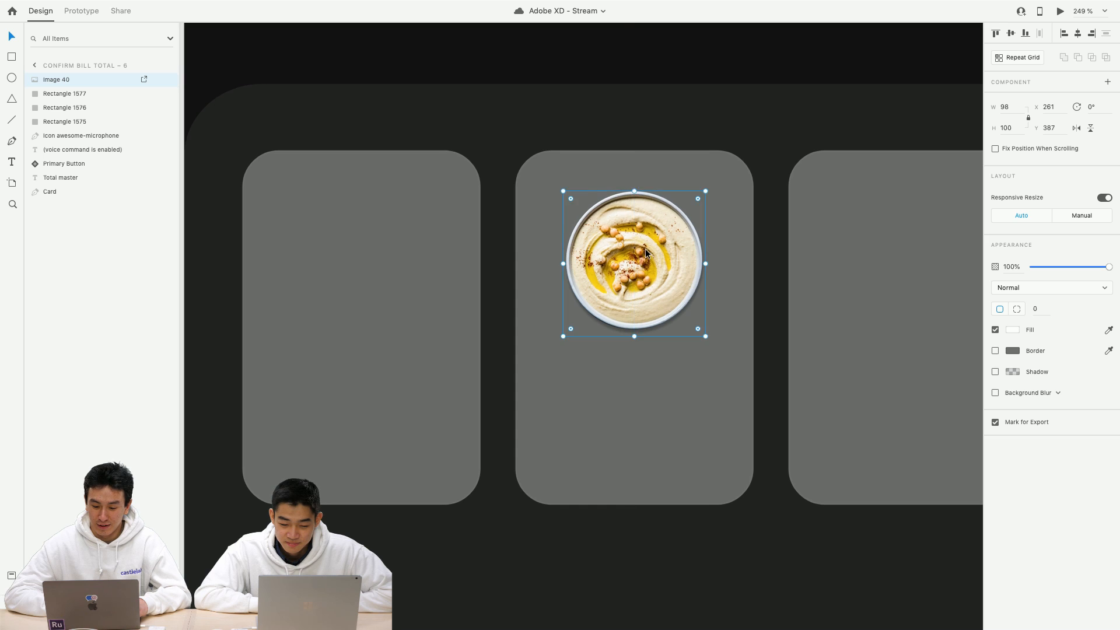
Copy the Red Wine (2x) text from Confirm bill total – 3 and place it beneath the hummus bowl in the middle card.
{"action": "scroll", "coordinate": [645, 255], "scroll_direction": "down", "scroll_amount": 5}
{"action": "scroll", "coordinate": [645, 251], "scroll_direction": "up", "scroll_amount": 8}
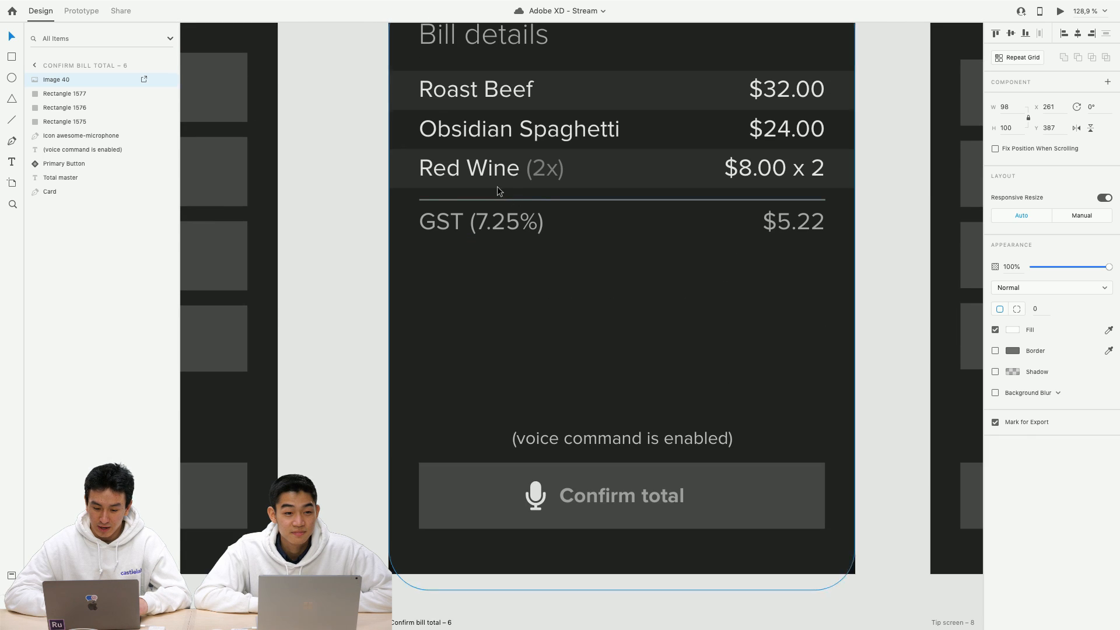
{"action": "left_click", "coordinate": [479, 169], "text": "super"}
{"action": "scroll", "coordinate": [483, 180], "scroll_direction": "down", "scroll_amount": 8}
{"action": "scroll", "coordinate": [483, 181], "scroll_direction": "down", "scroll_amount": 3}
{"action": "left_click", "coordinate": [577, 356]}
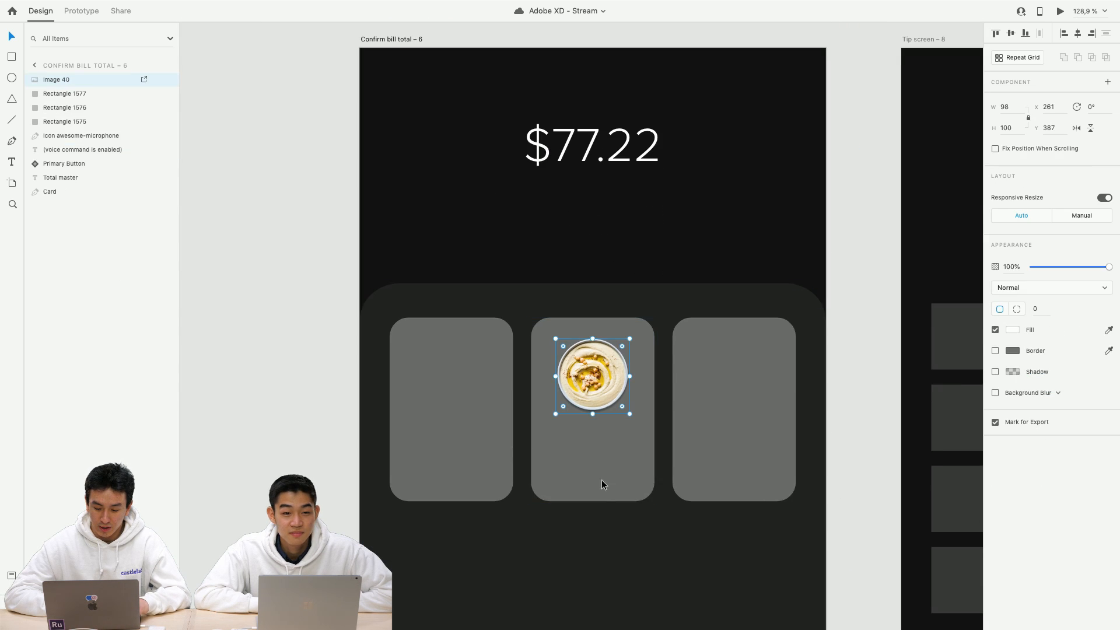
{"action": "scroll", "coordinate": [603, 484], "scroll_direction": "up", "scroll_amount": 5}
{"action": "type", "text": "Red Wine (2x)"}
{"action": "left_click_drag", "start_coordinate": [441, 355], "coordinate": [624, 419]}
Try font sizes 26 and 20 on the Red Wine (2x) label in the middle card.
{"action": "left_click", "coordinate": [998, 285]}
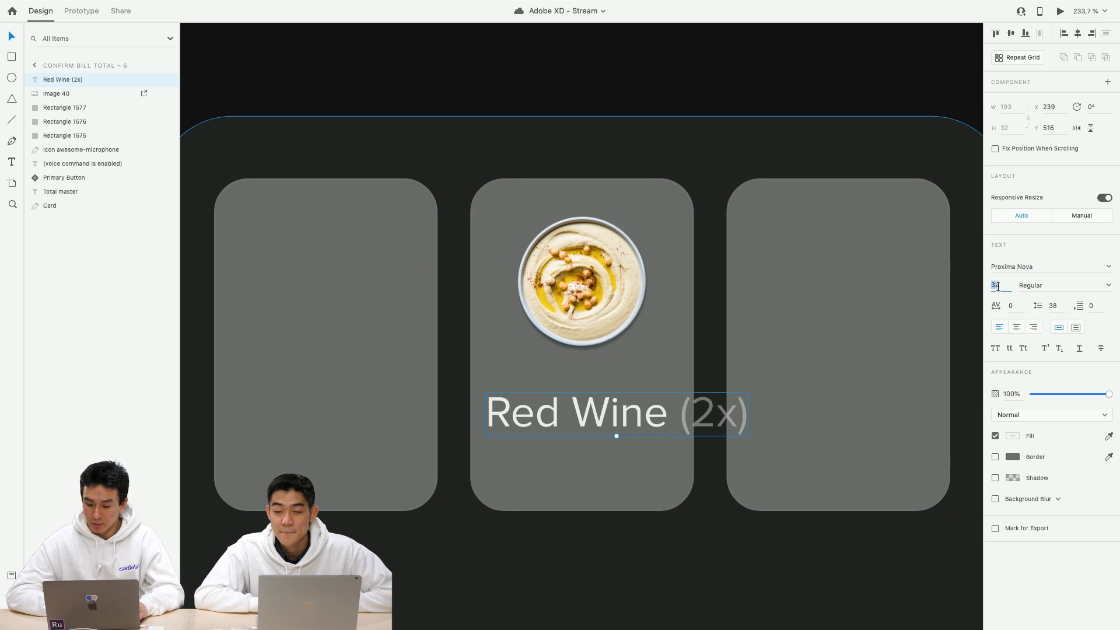
{"action": "key", "text": "BackSpace"}
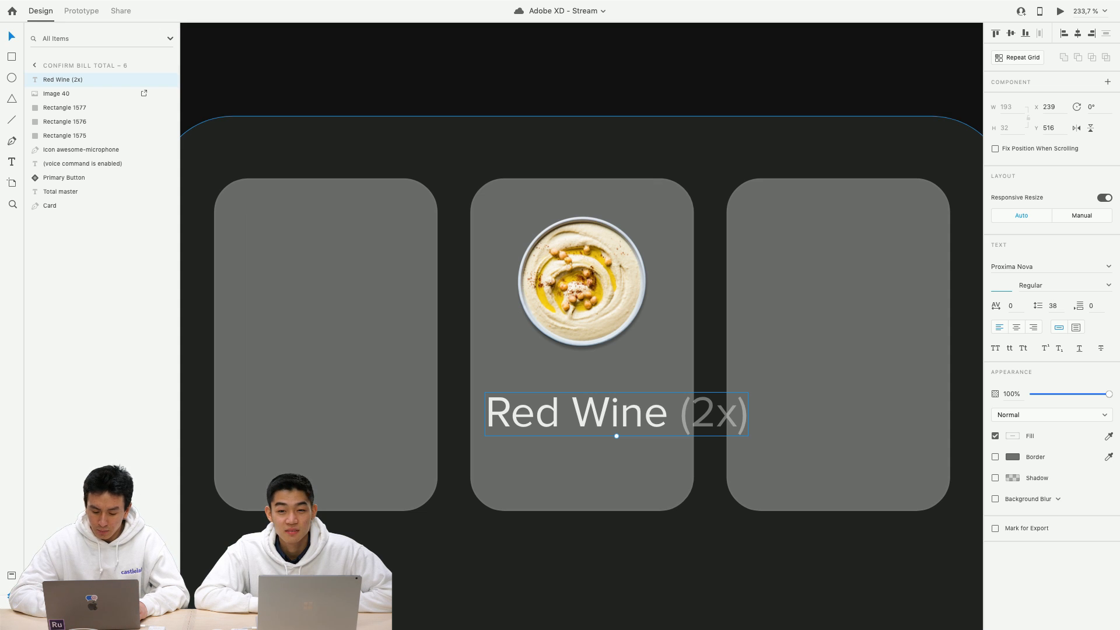
{"action": "type", "text": "26"}
{"action": "key", "text": "Return"}
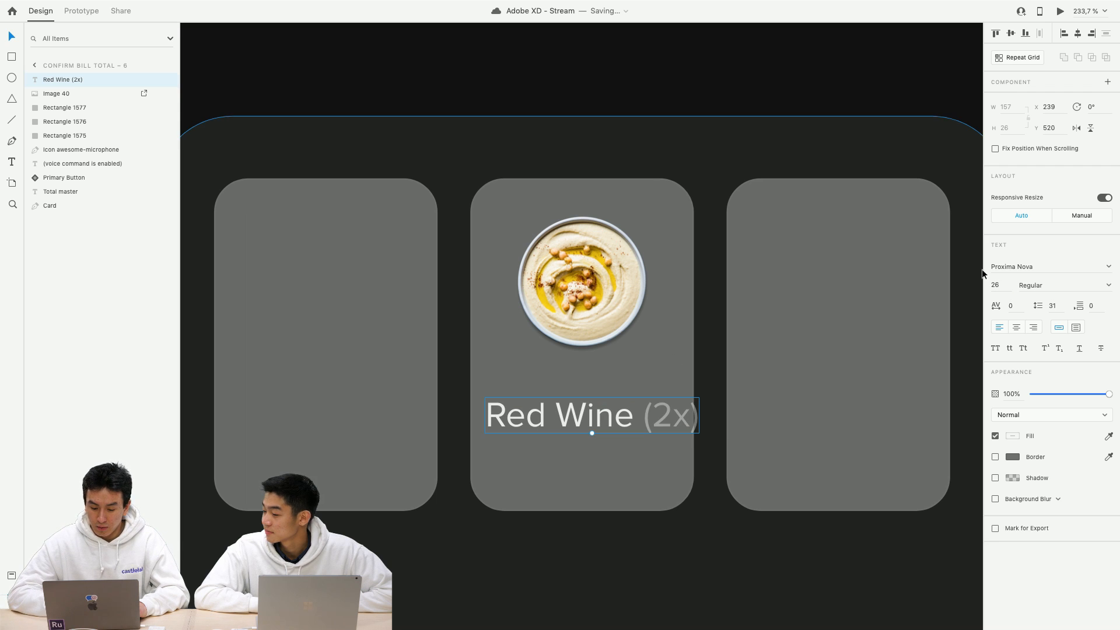
{"action": "type", "text": "20"}
{"action": "key", "text": "Return"}
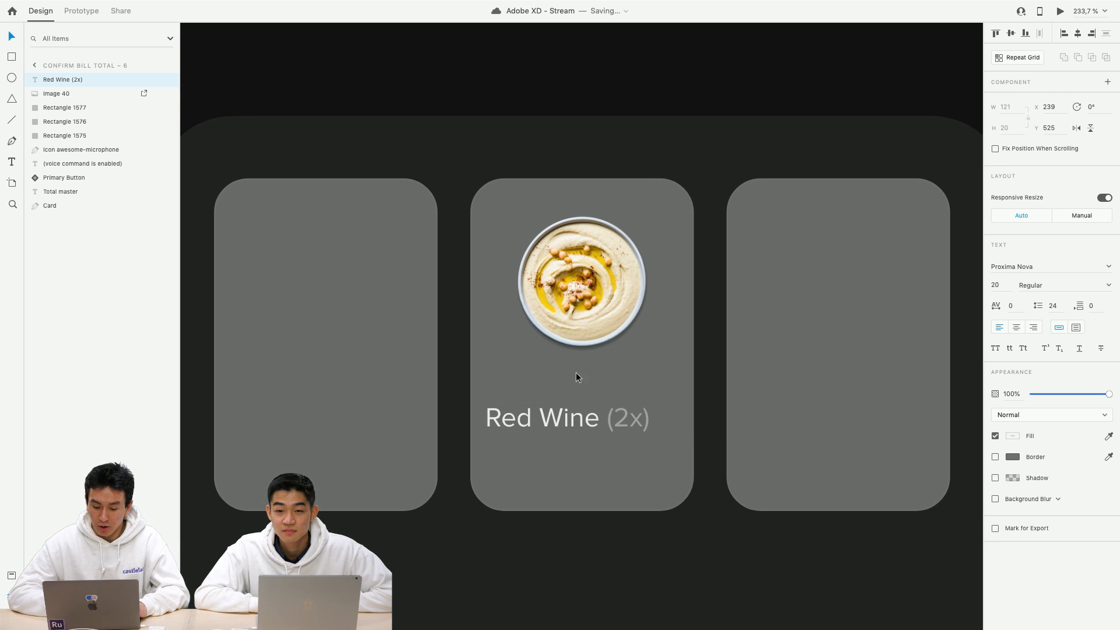
Remove the (2x) suffix and replace the label's wording with Hummus.
{"action": "double_click", "coordinate": [611, 428]}
{"action": "key", "text": "Right"}
{"action": "key", "text": "BackSpace"}
{"action": "key", "text": "BackSpace"}
{"action": "key", "text": "BackSpace"}
{"action": "key", "text": "BackSpace"}
{"action": "key", "text": "BackSpace"}
{"action": "key", "text": "Escape"}
{"action": "double_click", "coordinate": [562, 434]}
{"action": "type", "text": "hummus"}
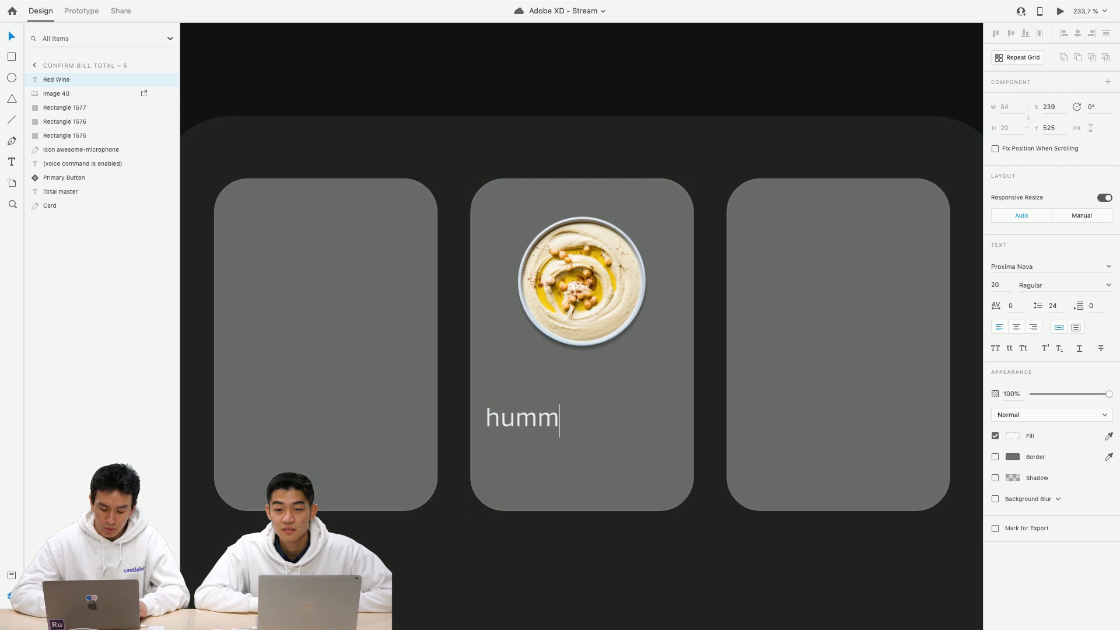
{"action": "double_click", "coordinate": [510, 417]}
{"action": "key", "text": "Left"}
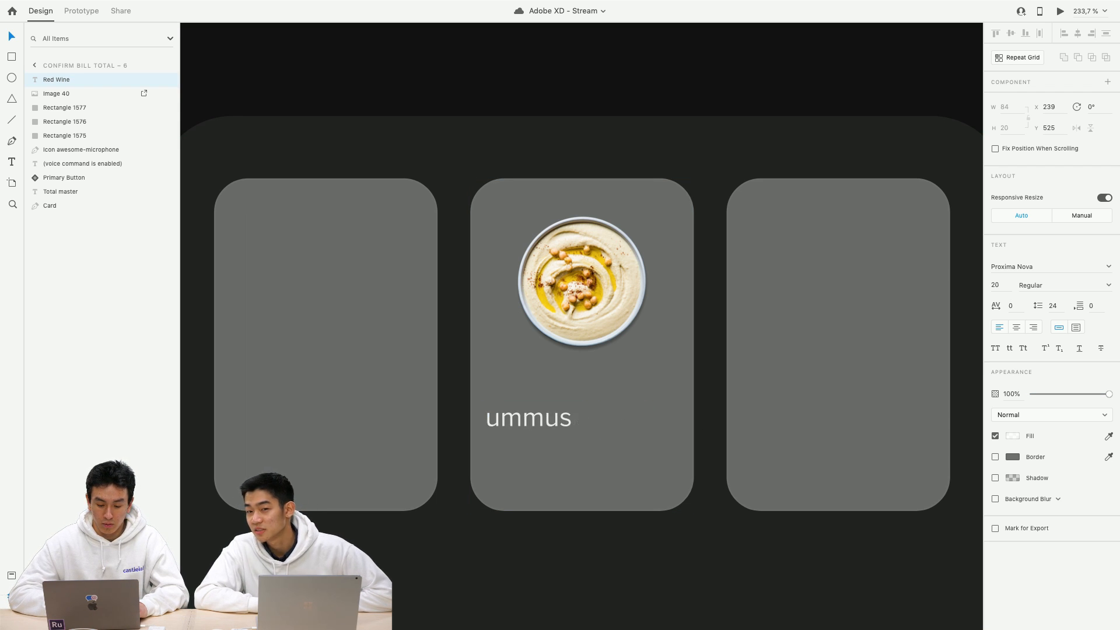
{"action": "key", "text": "Delete"}
{"action": "type", "text": "H"}
{"action": "key", "text": "Escape"}
Set the Hummus label's font size to 28 and position it just below the bowl image, at about X 245, Y 504.
{"action": "type", "text": "28"}
{"action": "key", "text": "Return"}
{"action": "left_click_drag", "start_coordinate": [572, 413], "coordinate": [579, 403]}
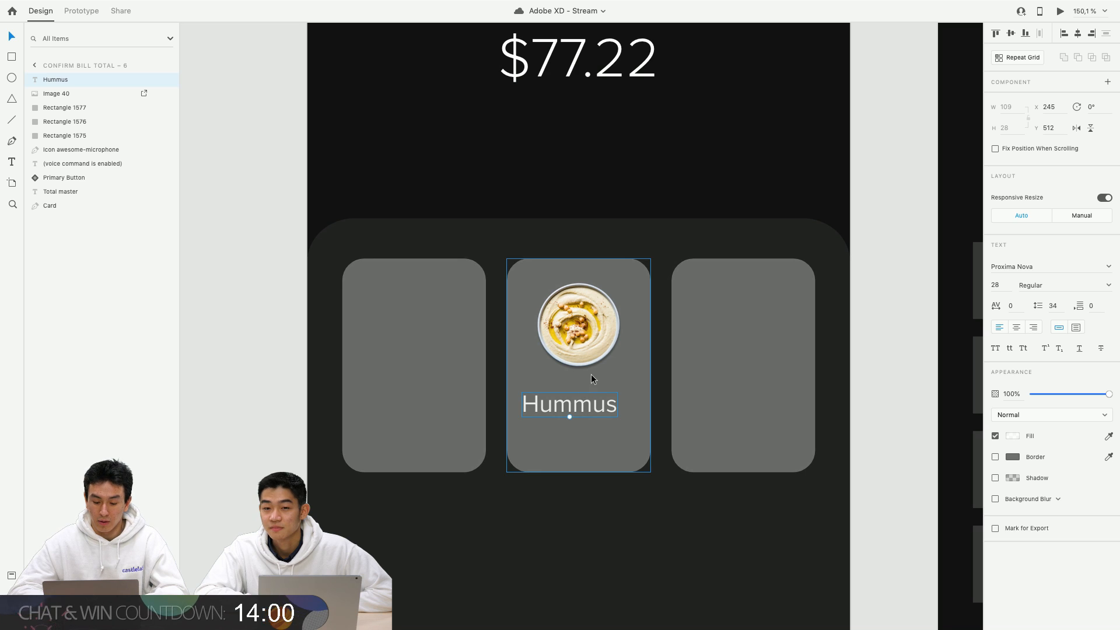
{"action": "left_click", "coordinate": [584, 350]}
{"action": "left_click_drag", "start_coordinate": [569, 404], "coordinate": [569, 397]}
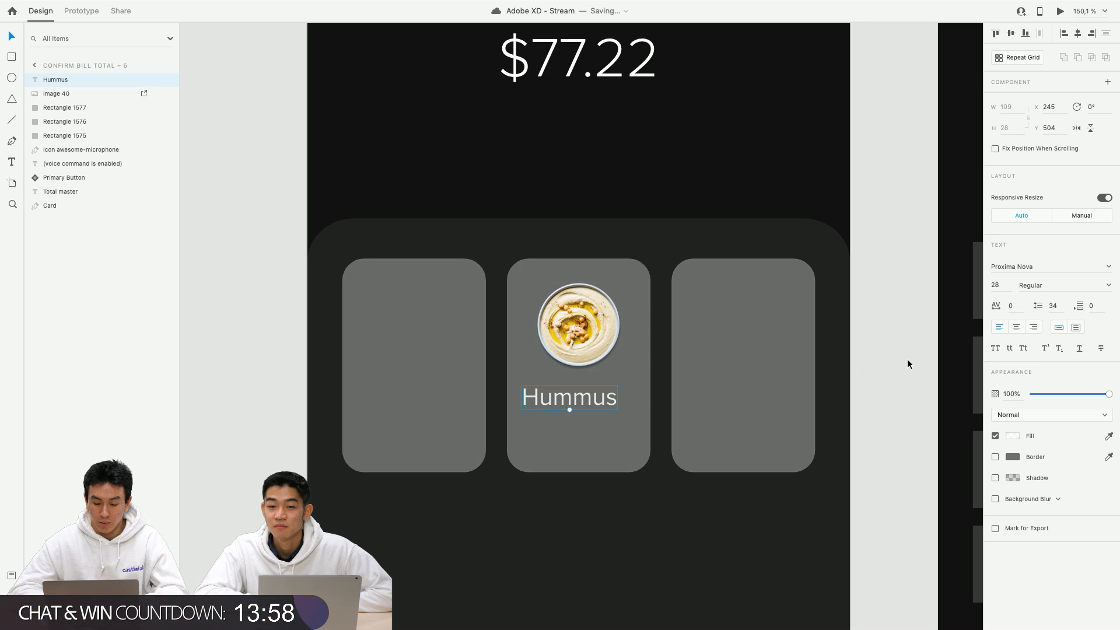
{"action": "scroll", "coordinate": [642, 387], "scroll_direction": "up", "scroll_amount": 3}
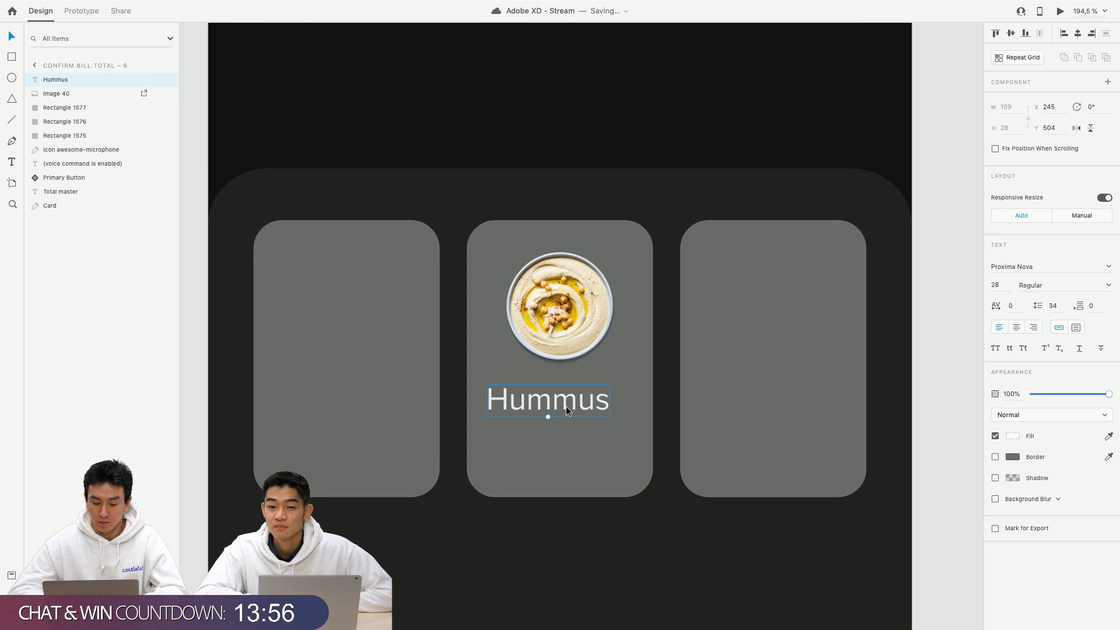
{"action": "double_click", "coordinate": [564, 406]}
{"action": "left_click", "coordinate": [592, 401]}
{"action": "type", "text": "."}
{"action": "key", "text": "BackSpace"}
{"action": "key", "text": "BackSpace"}
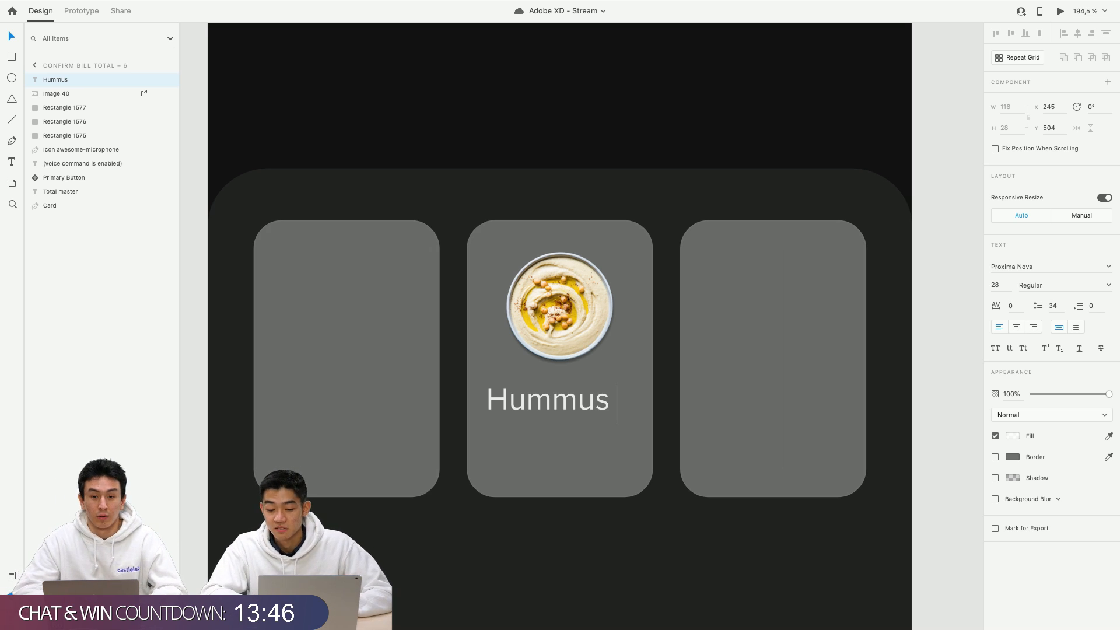
{"action": "key", "text": "Escape"}
{"action": "key", "text": "Escape"}
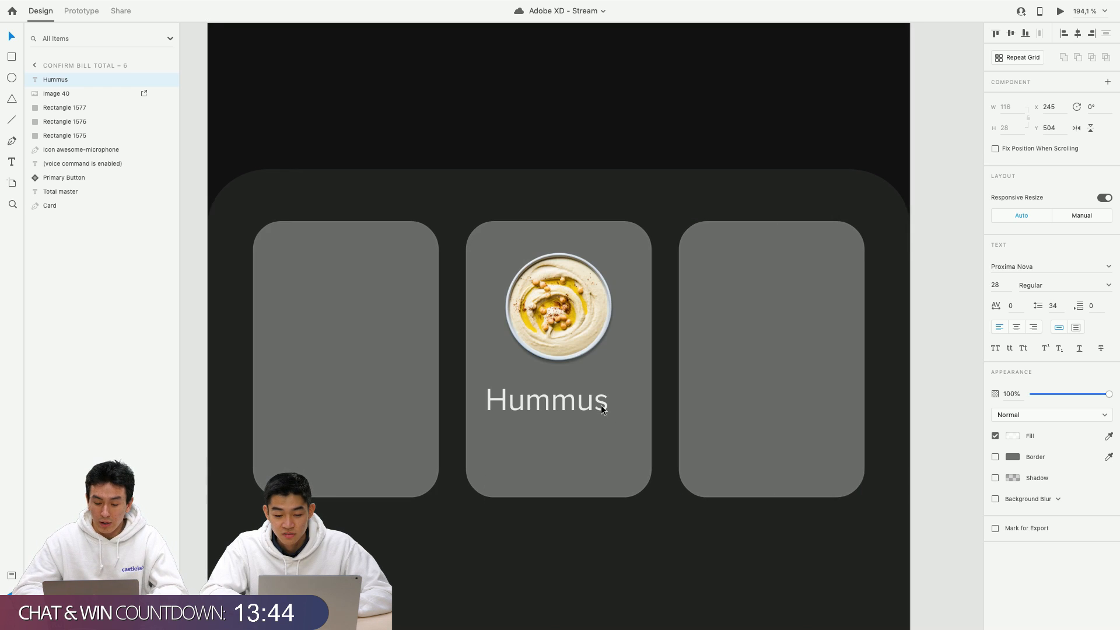
Delete the empty first card from the row of three.
{"action": "scroll", "coordinate": [600, 405], "scroll_direction": "down", "scroll_amount": 2}
{"action": "scroll", "coordinate": [601, 404], "scroll_direction": "down", "scroll_amount": 3}
{"action": "left_click", "coordinate": [546, 377]}
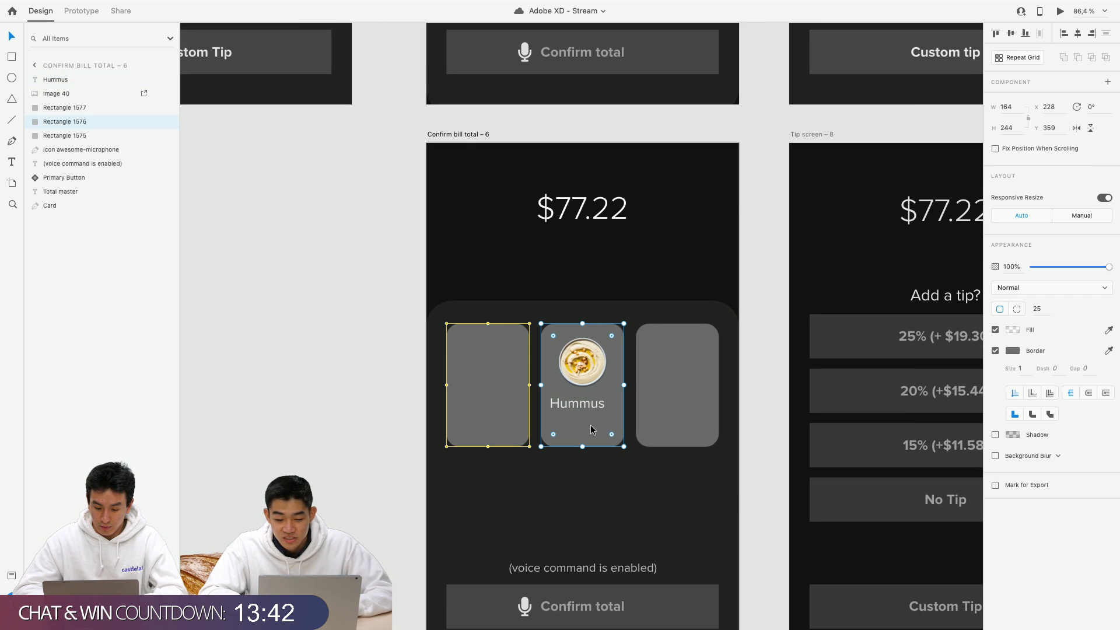
{"action": "left_click", "coordinate": [598, 376]}
{"action": "left_click", "coordinate": [500, 375]}
{"action": "key", "text": "Delete"}
{"action": "left_click", "coordinate": [561, 375]}
{"action": "left_click_drag", "start_coordinate": [518, 343], "coordinate": [558, 386]}
{"action": "key", "text": "super+z"}
{"action": "key", "text": "Escape"}
{"action": "left_click", "coordinate": [480, 376]}
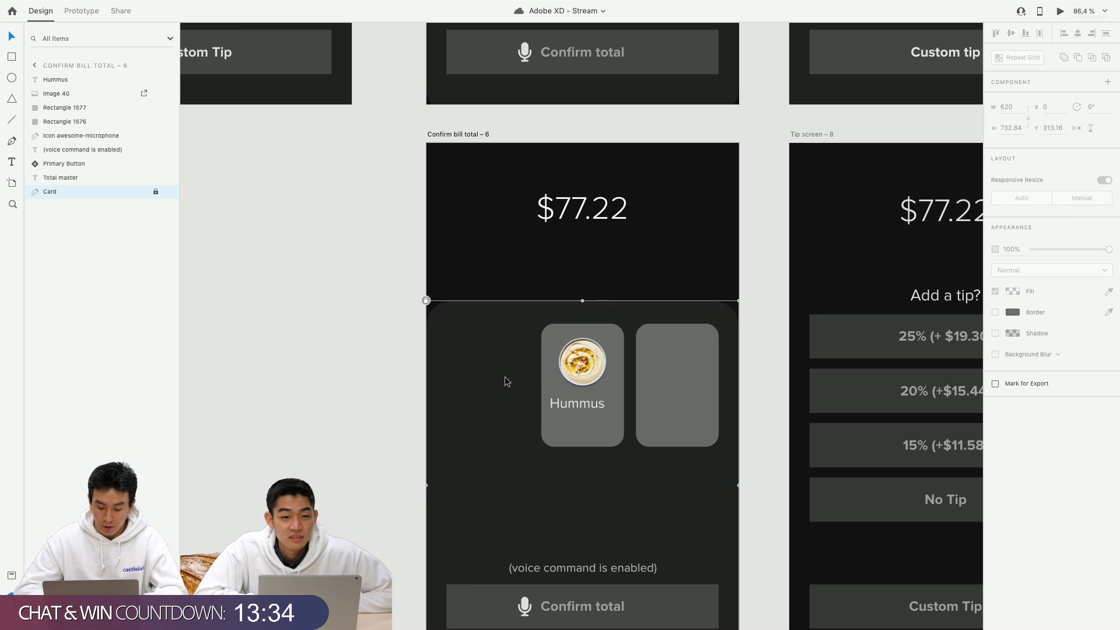
Group the Hummus label, bowl image and their card rectangle, and move the group into the space of the deleted card.
{"action": "left_click_drag", "start_coordinate": [380, 347], "coordinate": [506, 460]}
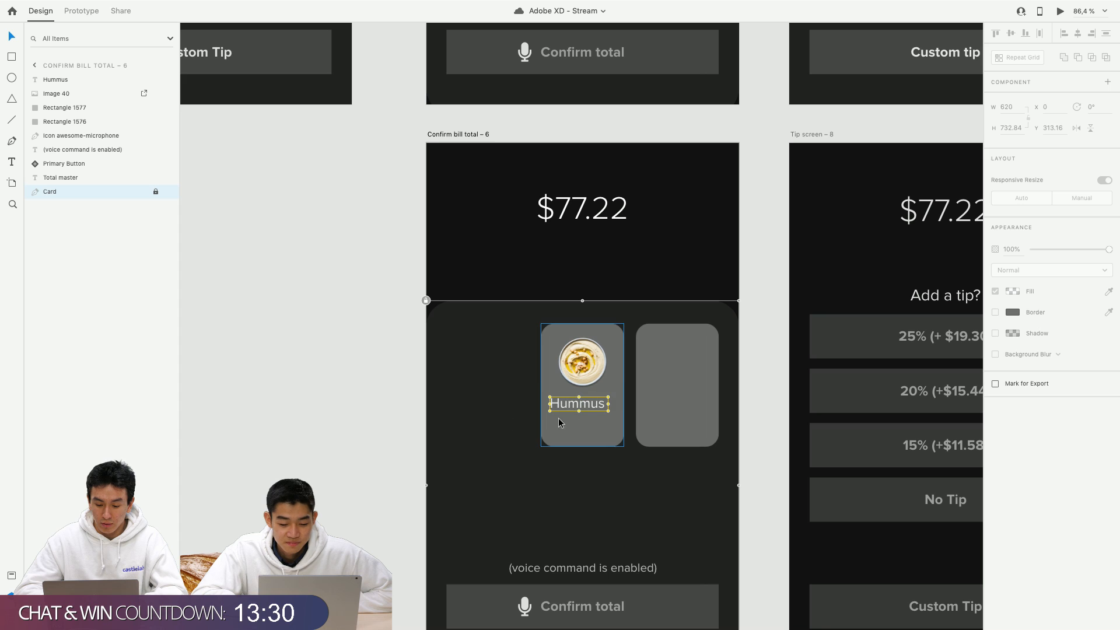
{"action": "left_click_drag", "start_coordinate": [513, 334], "coordinate": [614, 471]}
{"action": "key", "text": "ctrl+g"}
{"action": "left_click_drag", "start_coordinate": [618, 408], "coordinate": [561, 386]}
Widen the Hummus card's rectangle to about 213.
{"action": "left_click", "coordinate": [538, 407]}
{"action": "double_click", "coordinate": [533, 390]}
{"action": "left_click", "coordinate": [565, 389]}
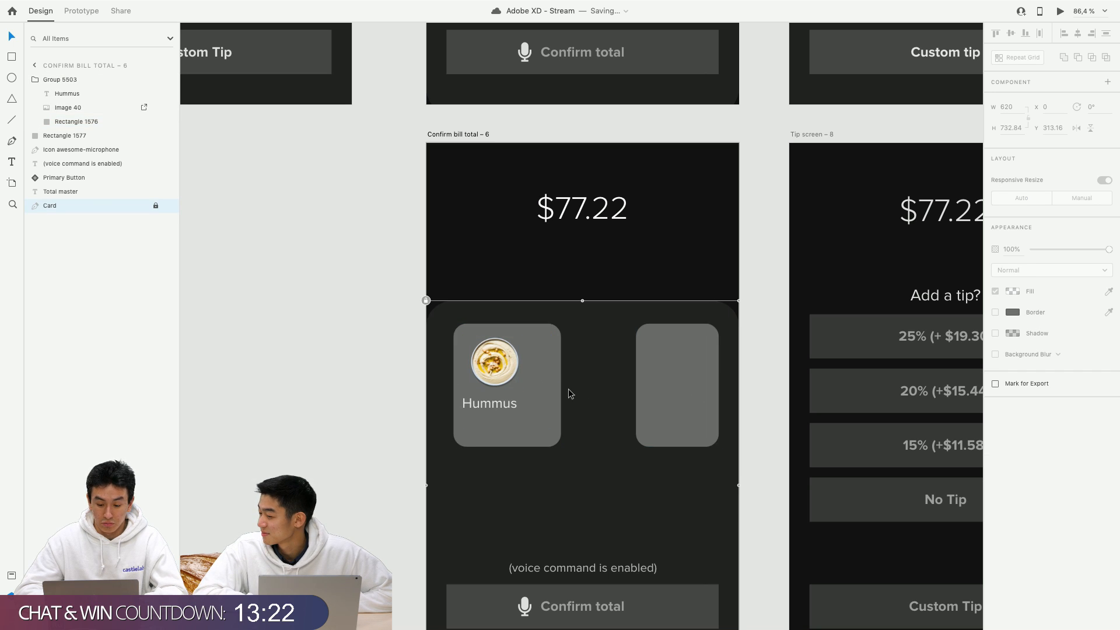
Centre the bowl image horizontally in the widened card and shift the Hummus label to about X 71, Y 512.
{"action": "scroll", "coordinate": [553, 382], "scroll_direction": "up", "scroll_amount": 5}
{"action": "left_click", "coordinate": [545, 382]}
{"action": "double_click", "coordinate": [466, 353]}
{"action": "left_click_drag", "start_coordinate": [467, 354], "coordinate": [484, 354]}
{"action": "left_click_drag", "start_coordinate": [469, 414], "coordinate": [460, 423]}
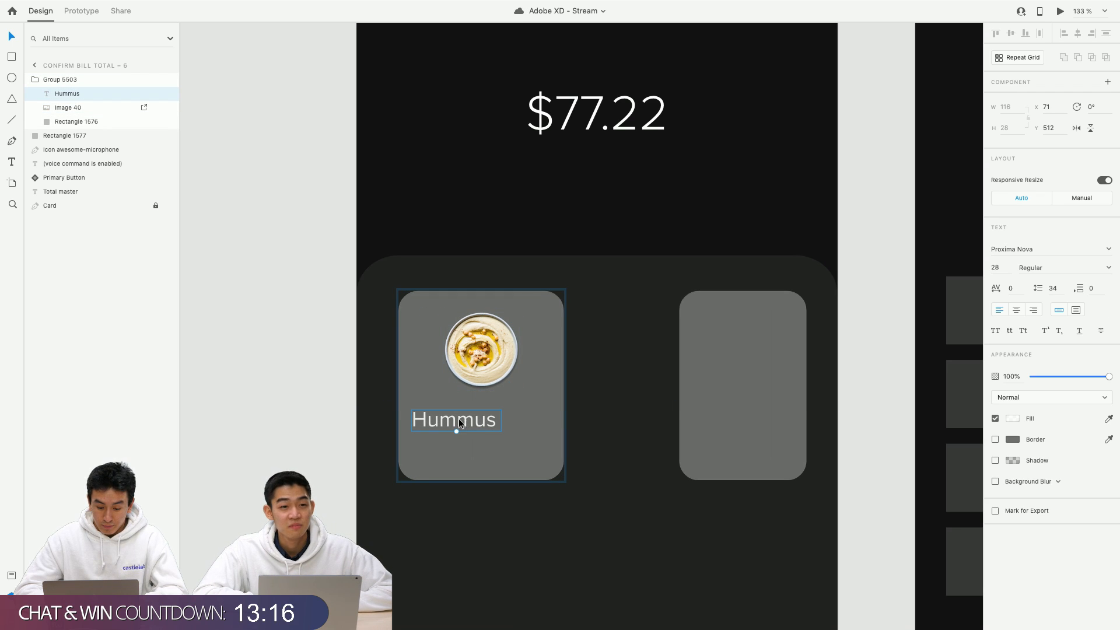
{"action": "left_click", "coordinate": [594, 433]}
Duplicate the Hummus label directly below itself at about Y 553 and change the copy's text to $12.
{"action": "scroll", "coordinate": [523, 408], "scroll_direction": "down", "scroll_amount": 2}
{"action": "left_click", "coordinate": [460, 377]}
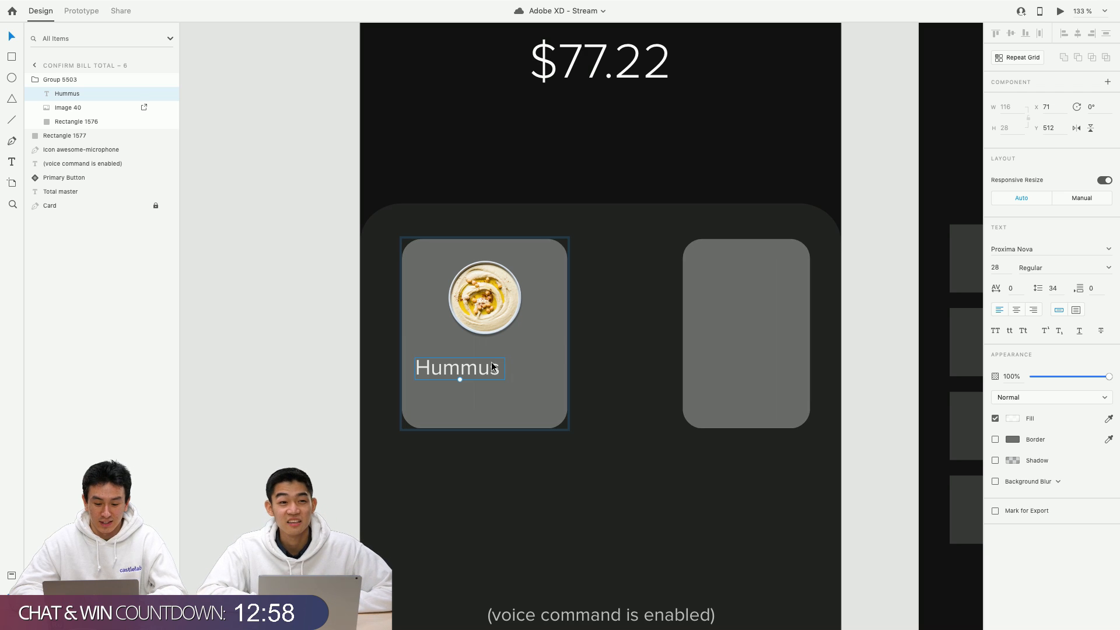
{"action": "left_click_drag", "start_coordinate": [460, 375], "coordinate": [472, 405]}
{"action": "double_click", "coordinate": [473, 401]}
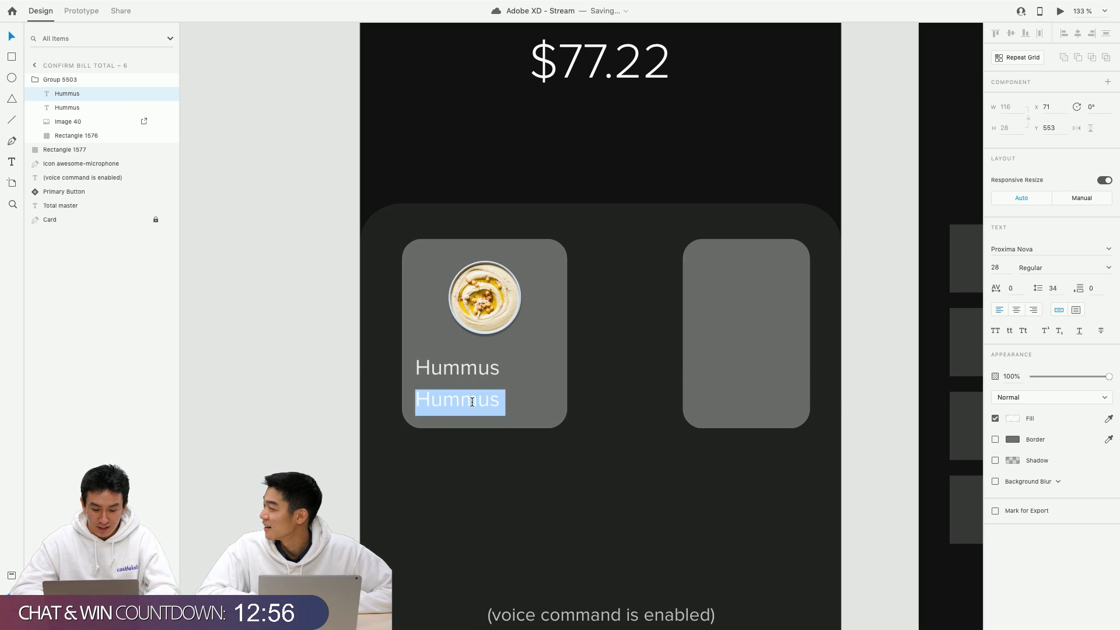
{"action": "key", "text": "BackSpace"}
{"action": "type", "text": "*30"}
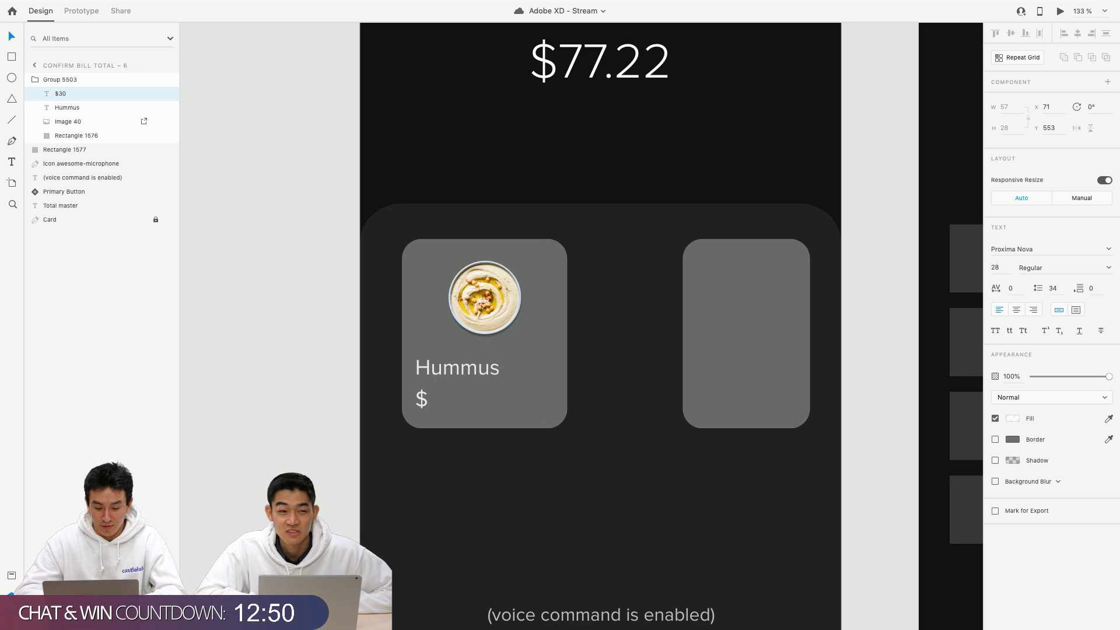
{"action": "key", "text": "Escape"}
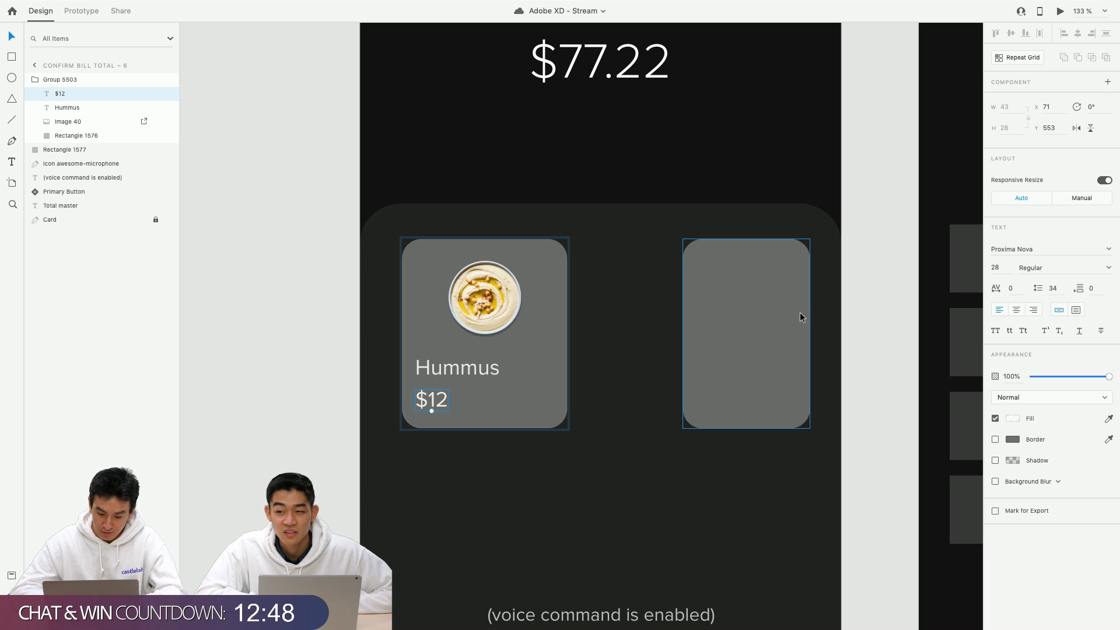
Set the Hummus label's font weight to Semibold.
{"action": "left_click", "coordinate": [483, 376]}
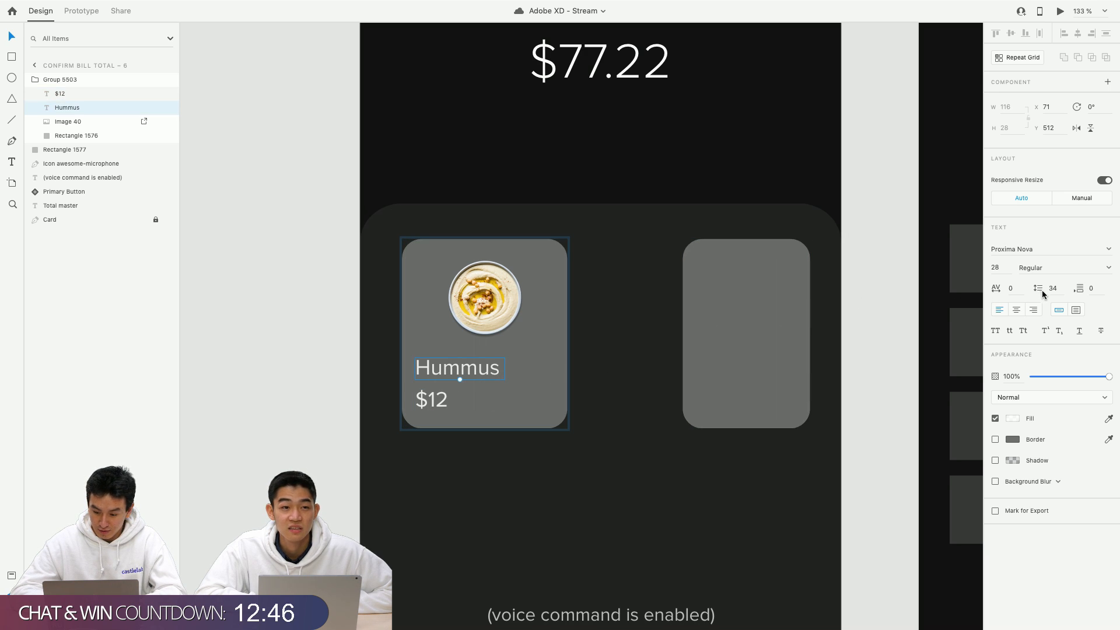
{"action": "left_click", "coordinate": [1109, 269]}
{"action": "left_click", "coordinate": [1067, 309]}
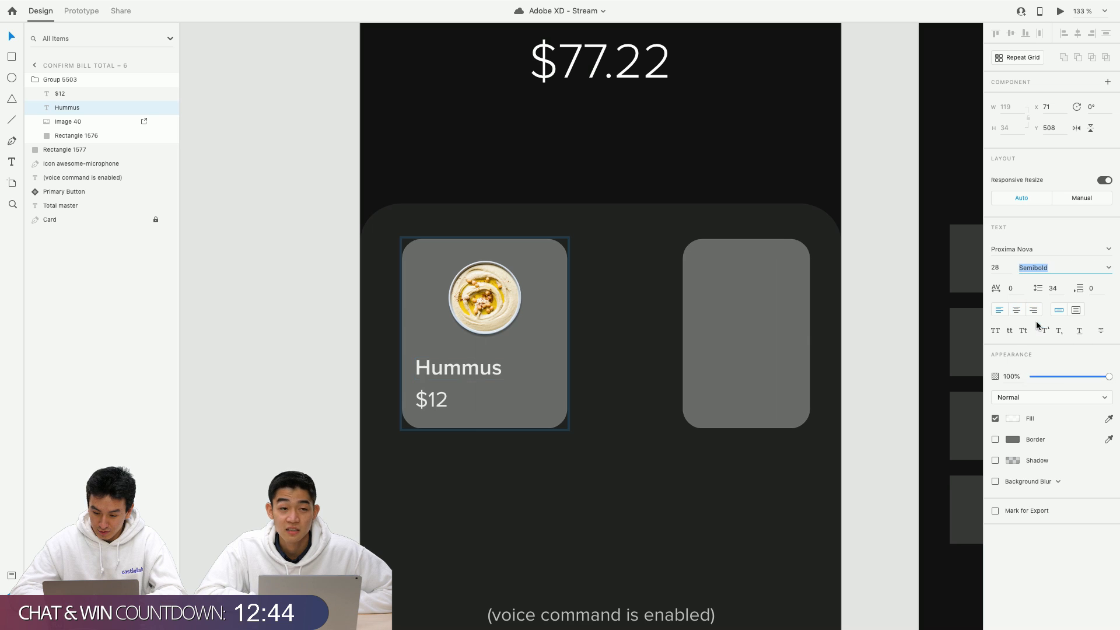
{"action": "left_click", "coordinate": [686, 420]}
Try to move the $12 price toward the far side of the Hummus card, and undo the move.
{"action": "scroll", "coordinate": [687, 420], "scroll_direction": "down", "scroll_amount": 3}
{"action": "scroll", "coordinate": [687, 420], "scroll_direction": "down", "scroll_amount": 3}
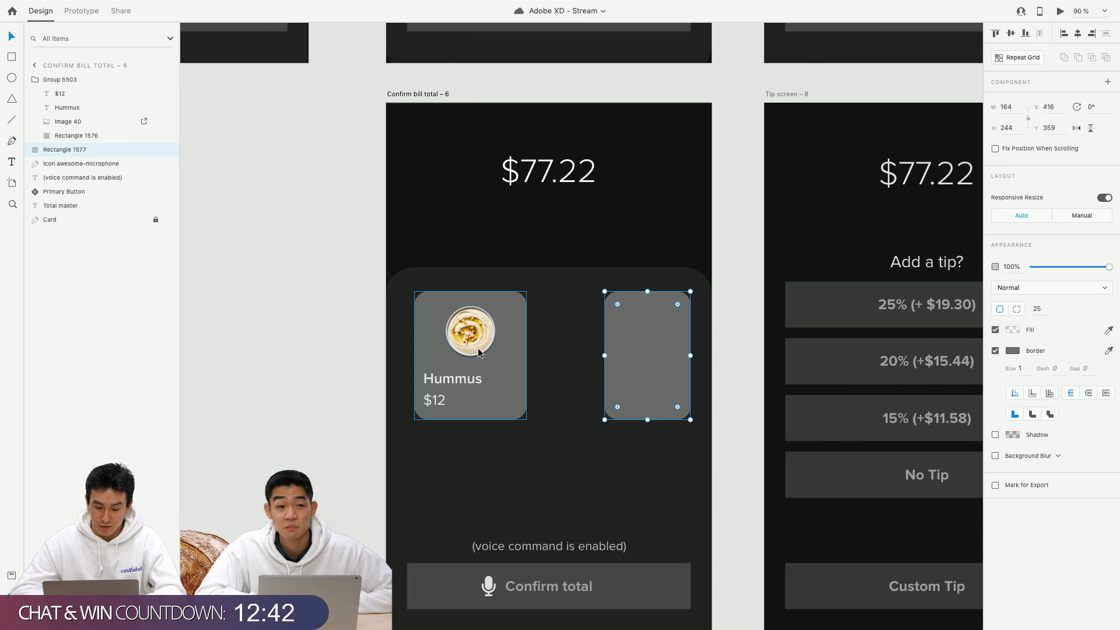
{"action": "left_click_drag", "start_coordinate": [440, 402], "coordinate": [507, 404]}
{"action": "key", "text": "ctrl+z"}
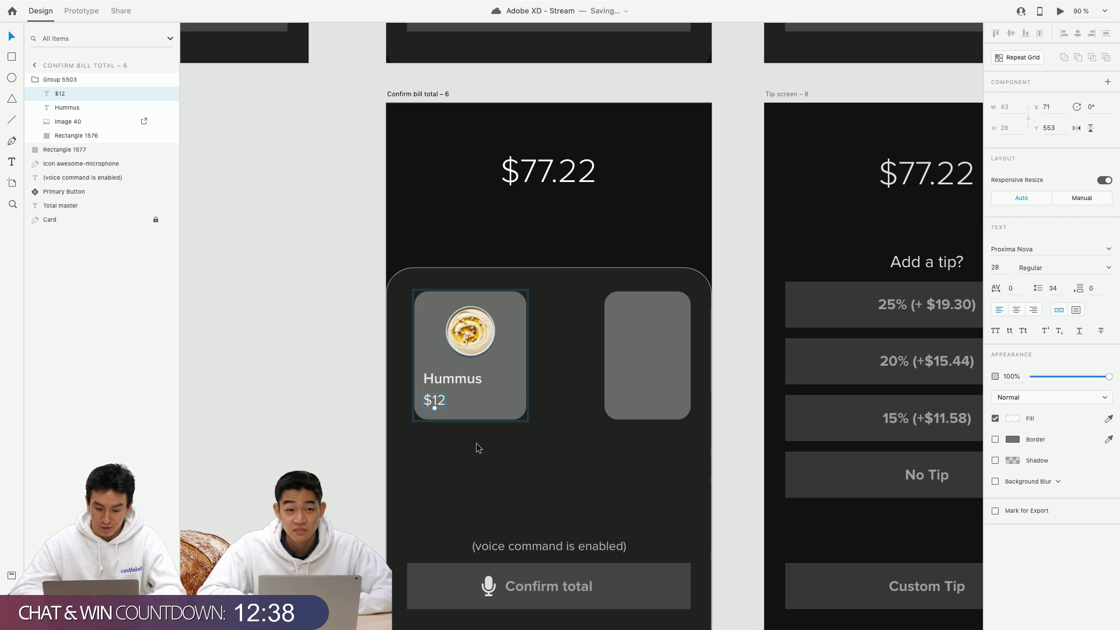
{"action": "left_click", "coordinate": [432, 443]}
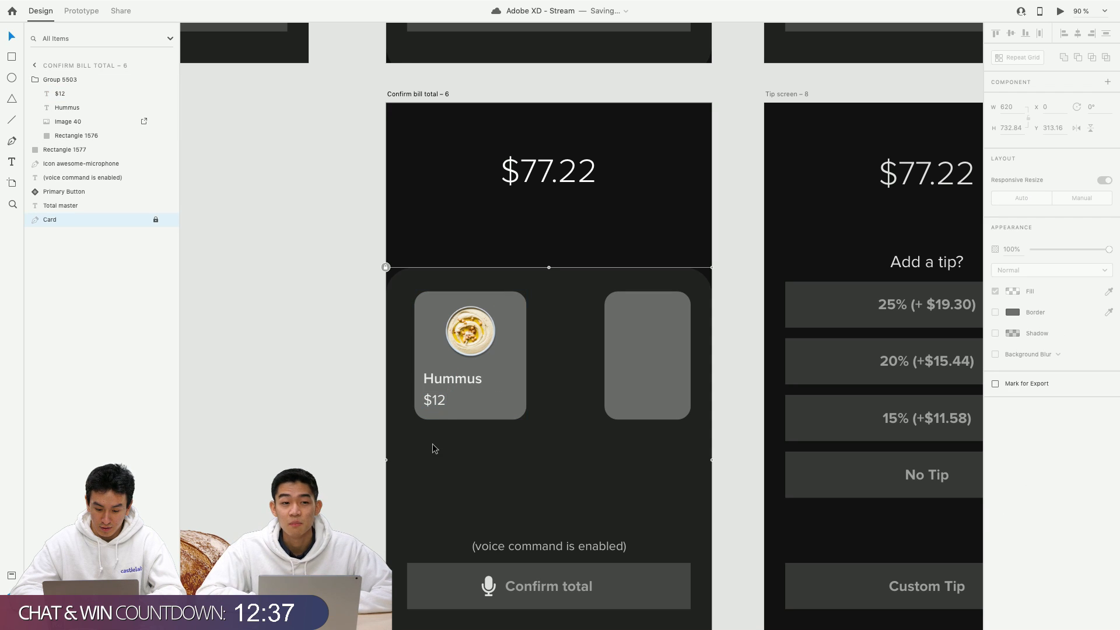
Lengthen the Hummus card's background rectangle to 283 high and enlarge the bowl image to 108 × 109 at X 107, Y 388.
{"action": "double_click", "coordinate": [464, 384]}
{"action": "left_click", "coordinate": [472, 350]}
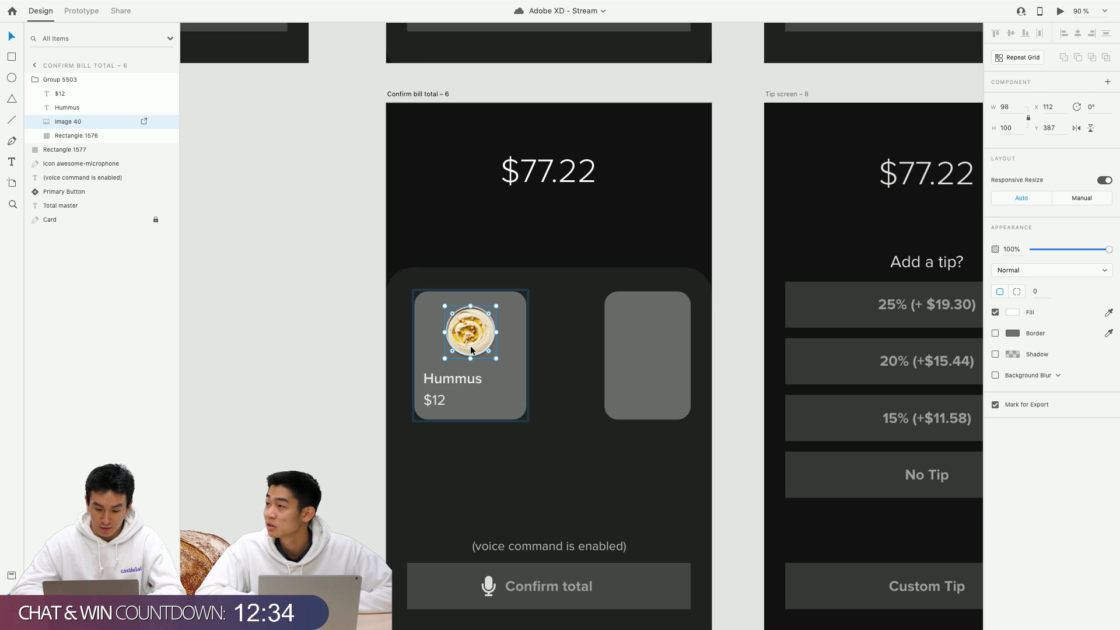
{"action": "left_click", "coordinate": [408, 414]}
{"action": "double_click", "coordinate": [472, 415]}
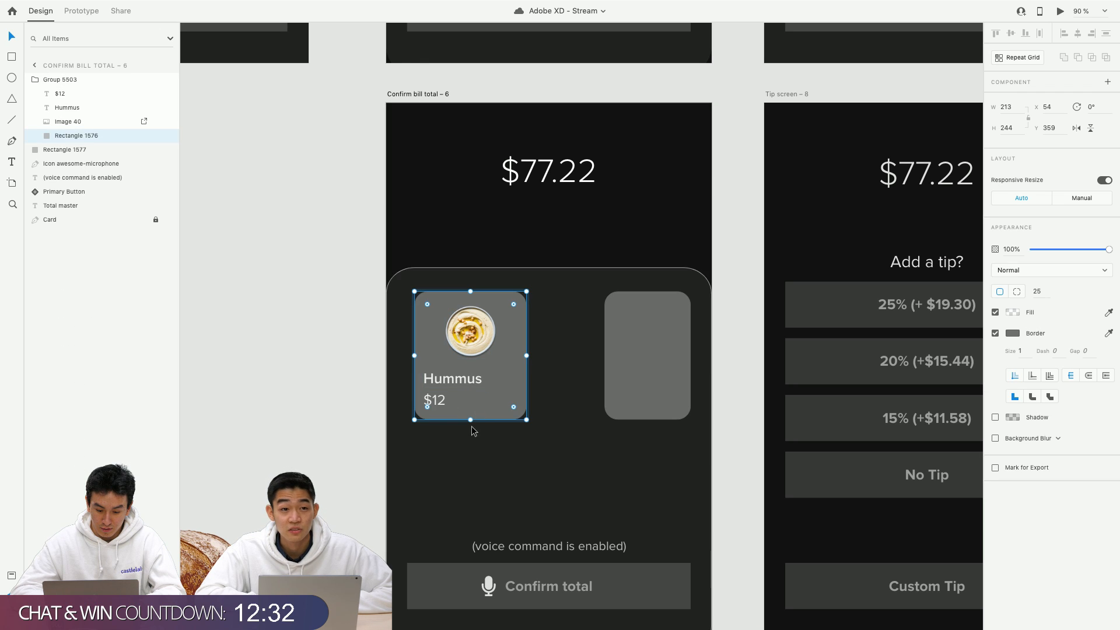
{"action": "left_click", "coordinate": [473, 350]}
{"action": "scroll", "coordinate": [471, 349], "scroll_direction": "up", "scroll_amount": 2}
{"action": "left_click_drag", "start_coordinate": [436, 363], "coordinate": [431, 369]}
{"action": "left_click_drag", "start_coordinate": [478, 337], "coordinate": [478, 335]}
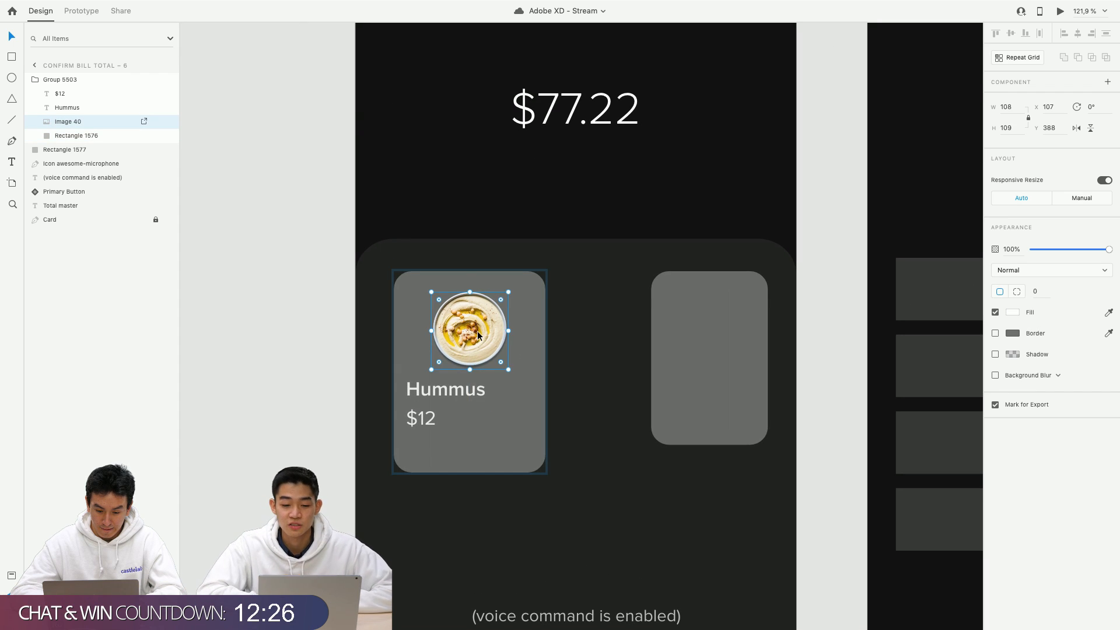
Try lowering the $12 price to Y 592 inside the Hummus card, and undo the move.
{"action": "left_click", "coordinate": [434, 390]}
{"action": "left_click", "coordinate": [421, 419]}
{"action": "left_click_drag", "start_coordinate": [422, 425], "coordinate": [421, 453]}
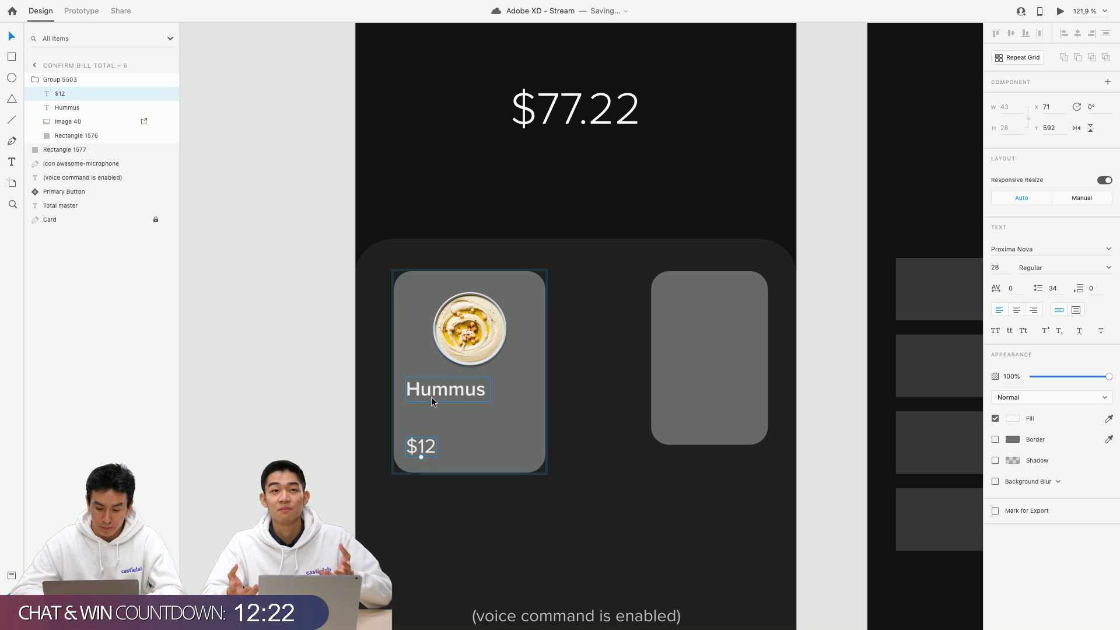
{"action": "left_click", "coordinate": [469, 507]}
{"action": "scroll", "coordinate": [469, 506], "scroll_direction": "down", "scroll_amount": 3}
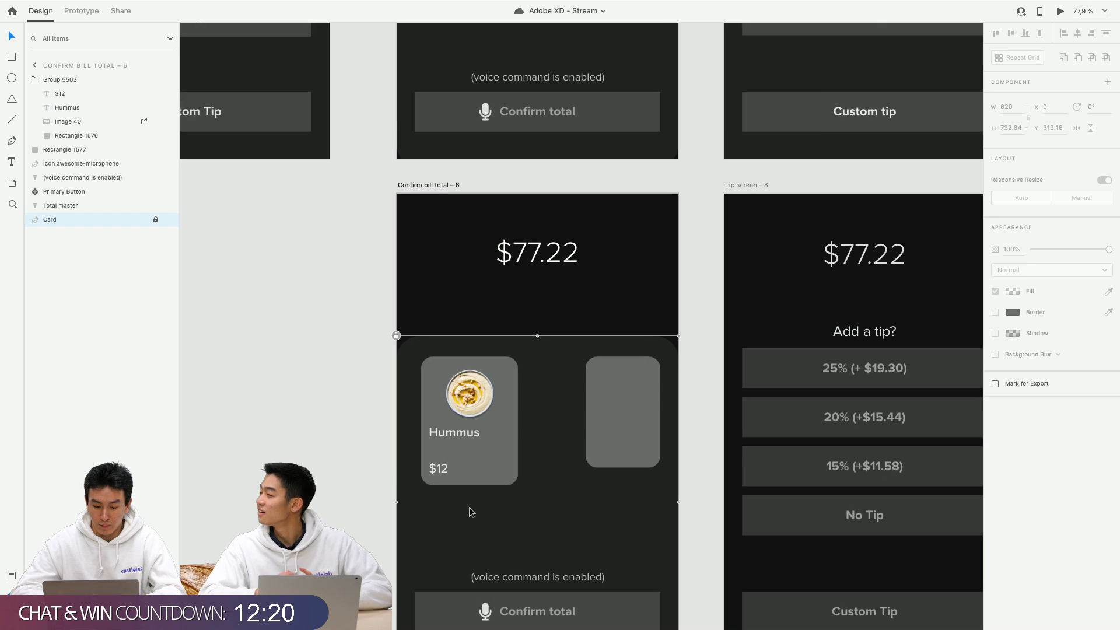
{"action": "scroll", "coordinate": [469, 506], "scroll_direction": "up", "scroll_amount": 2}
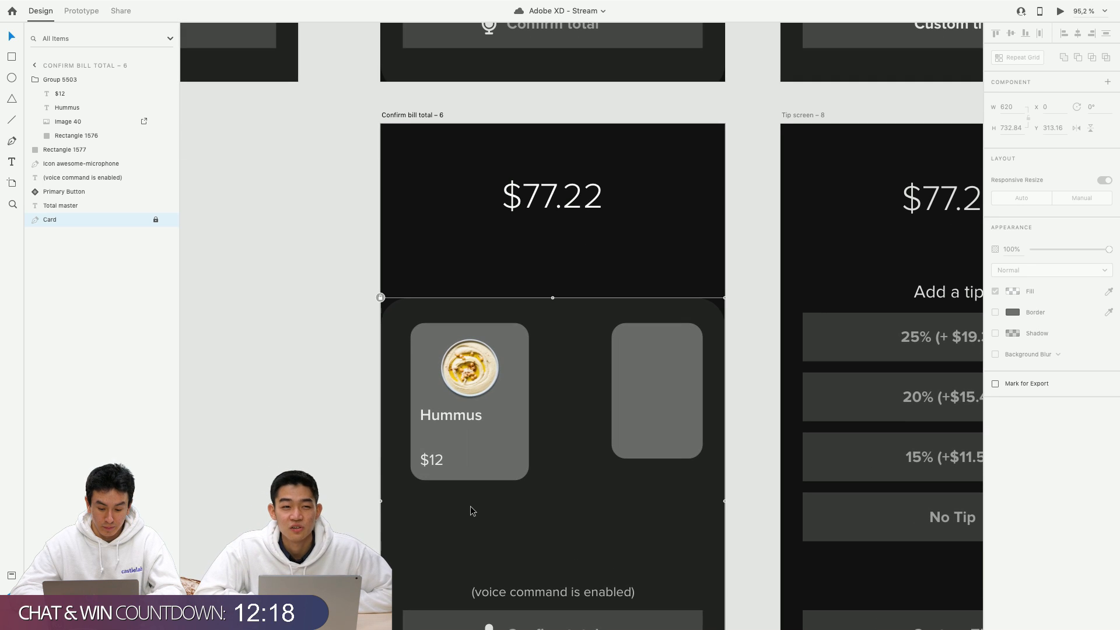
{"action": "key", "text": "ctrl+z"}
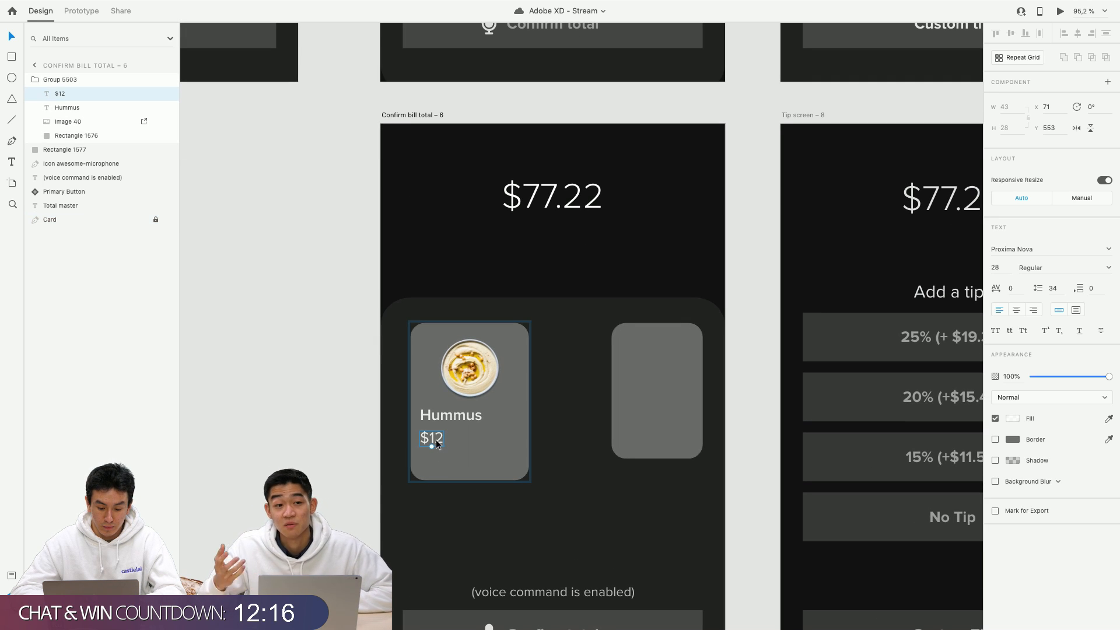
Lower the $12 price to Y 582 and shorten the Hummus card's background rectangle to 267 high.
{"action": "left_click_drag", "start_coordinate": [436, 444], "coordinate": [469, 425]}
{"action": "left_click", "coordinate": [366, 430]}
{"action": "double_click", "coordinate": [447, 467]}
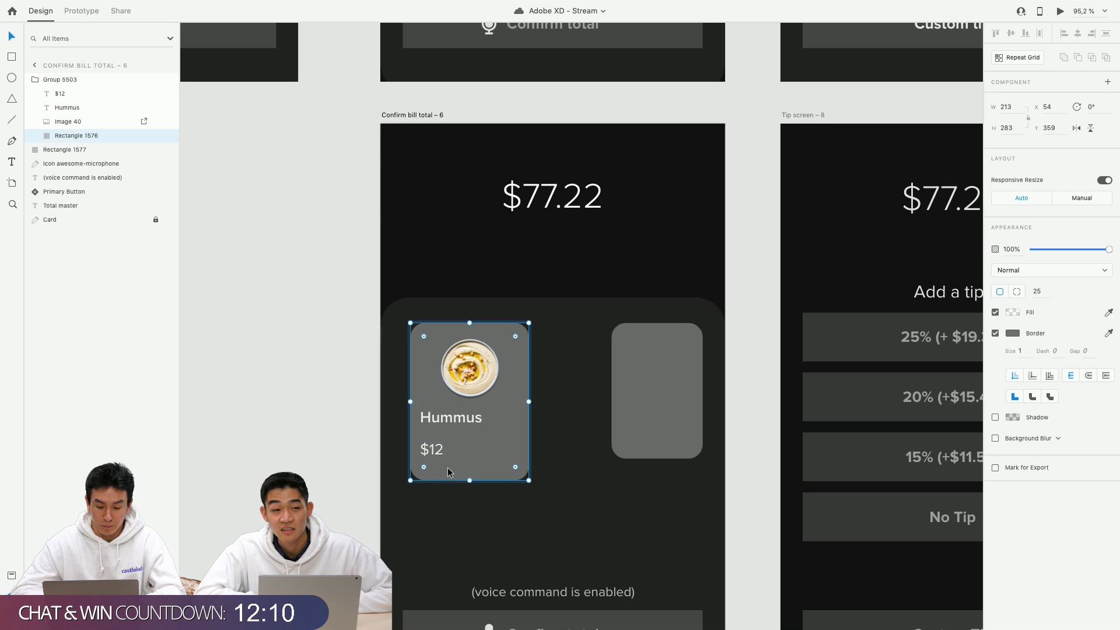
{"action": "left_click_drag", "start_coordinate": [470, 480], "coordinate": [470, 471]}
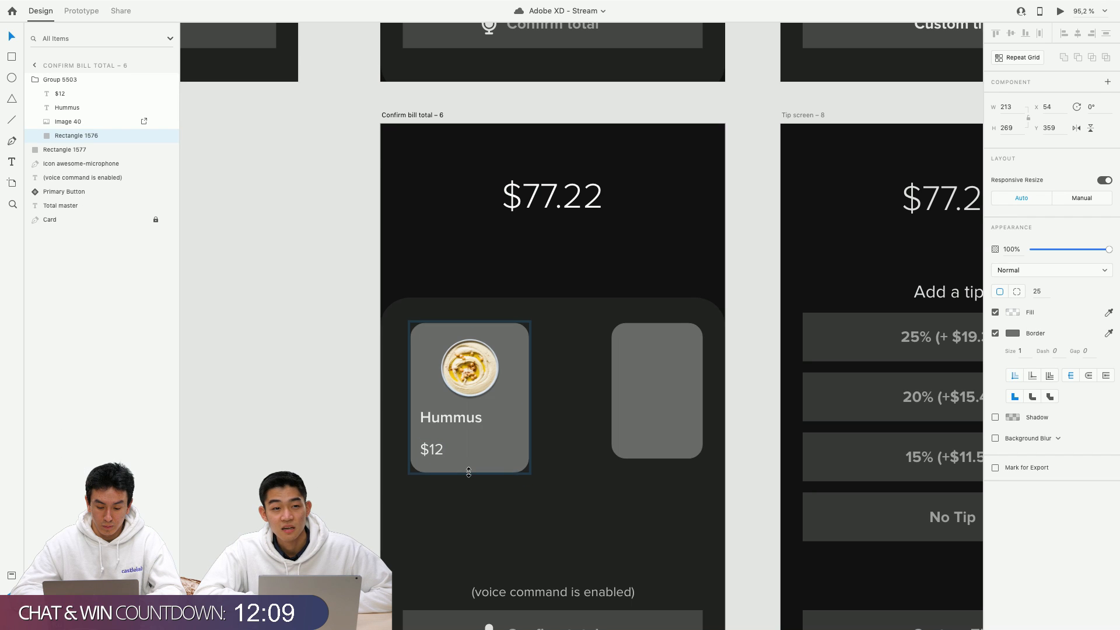
{"action": "left_click", "coordinate": [433, 457]}
{"action": "left_click", "coordinate": [349, 448]}
Delete the empty rounded rectangle beside the Hummus card and select the Hummus card group.
{"action": "scroll", "coordinate": [593, 397], "scroll_direction": "right", "scroll_amount": 2}
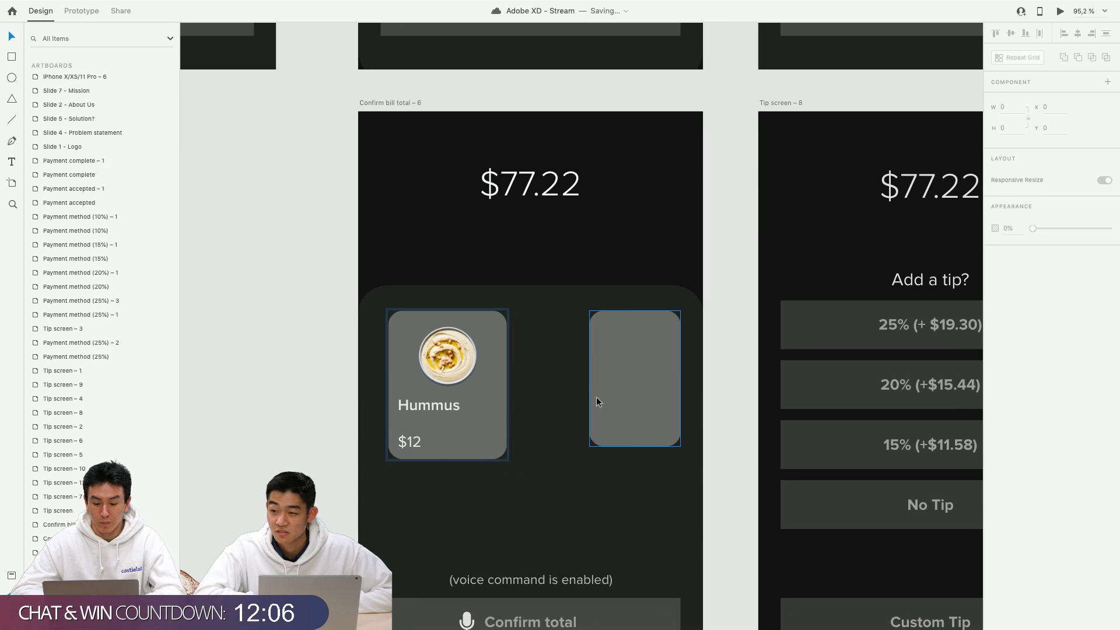
{"action": "scroll", "coordinate": [420, 420], "scroll_direction": "up", "scroll_amount": 3}
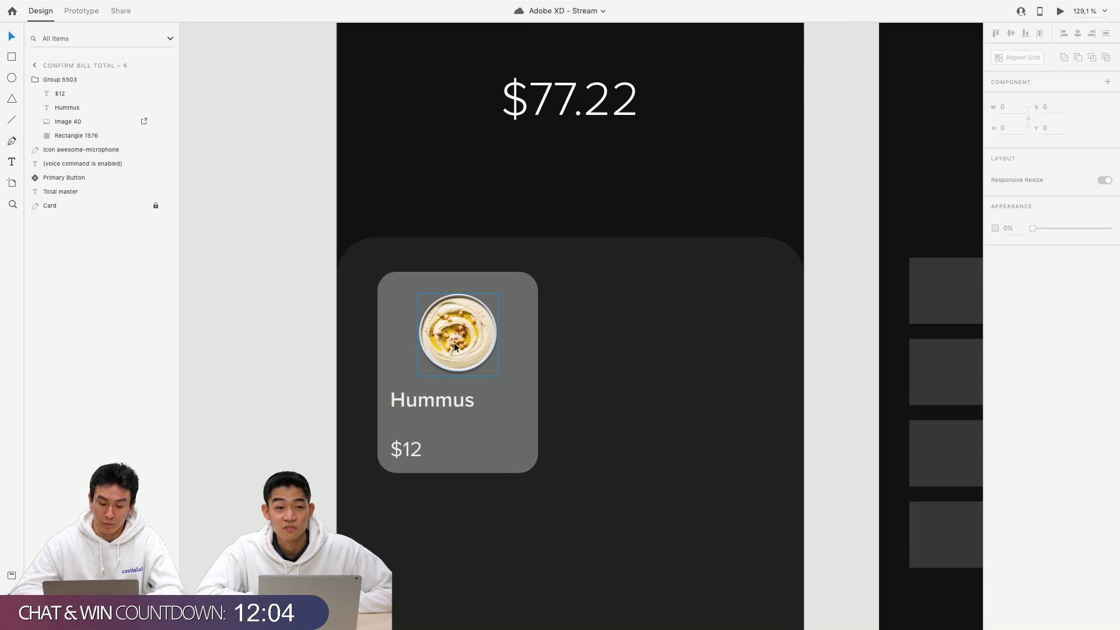
{"action": "left_click_drag", "start_coordinate": [456, 348], "coordinate": [442, 352]}
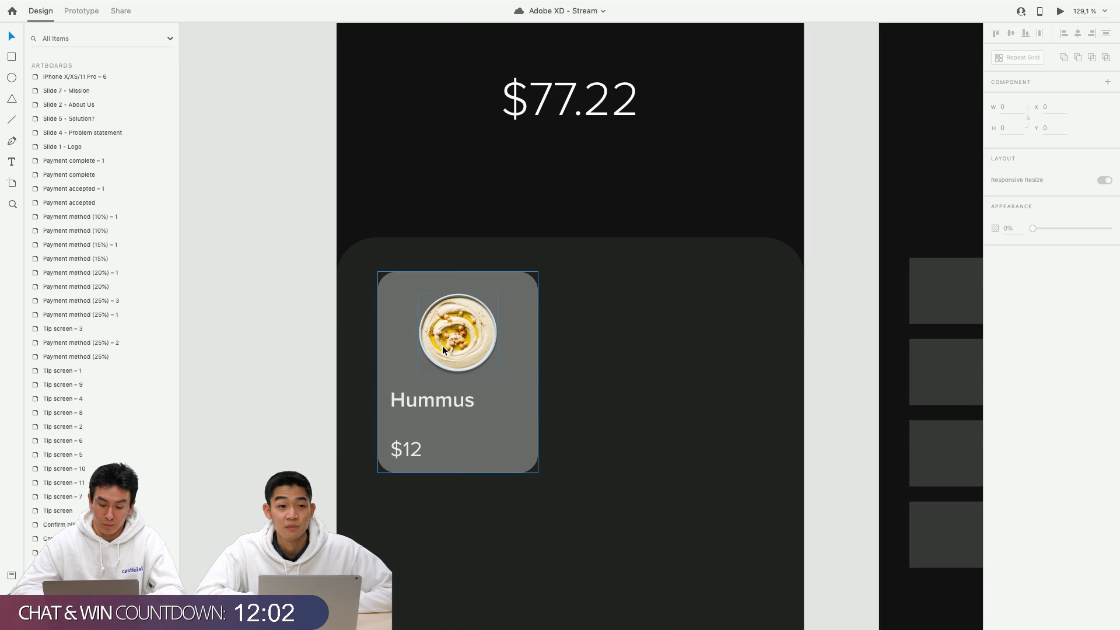
{"action": "left_click", "coordinate": [442, 349]}
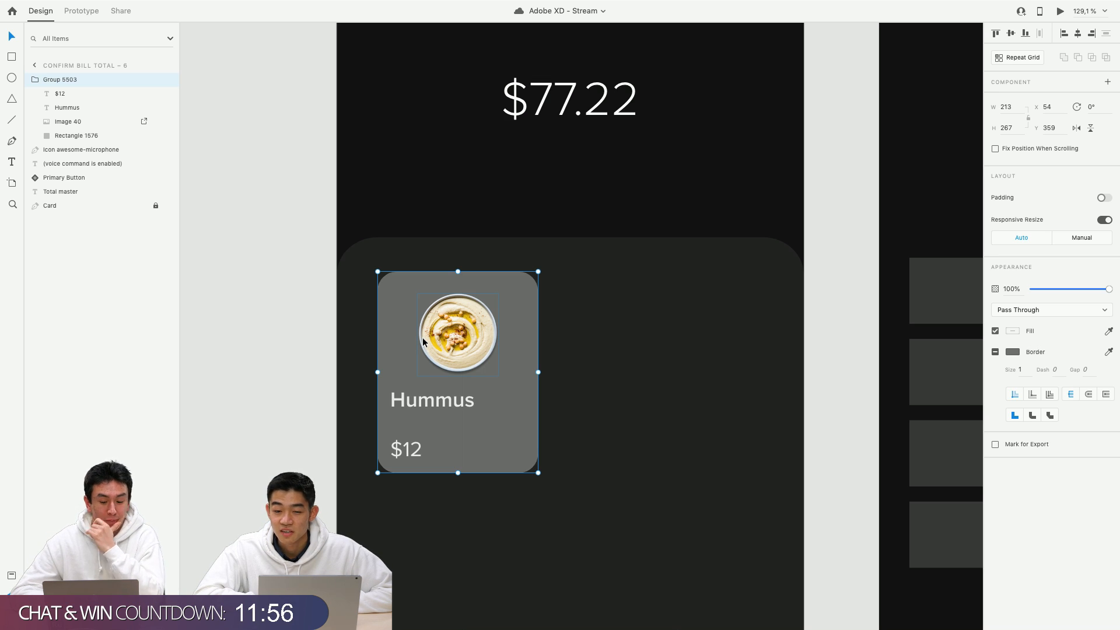
{"action": "scroll", "coordinate": [423, 342], "scroll_direction": "left", "scroll_amount": 2}
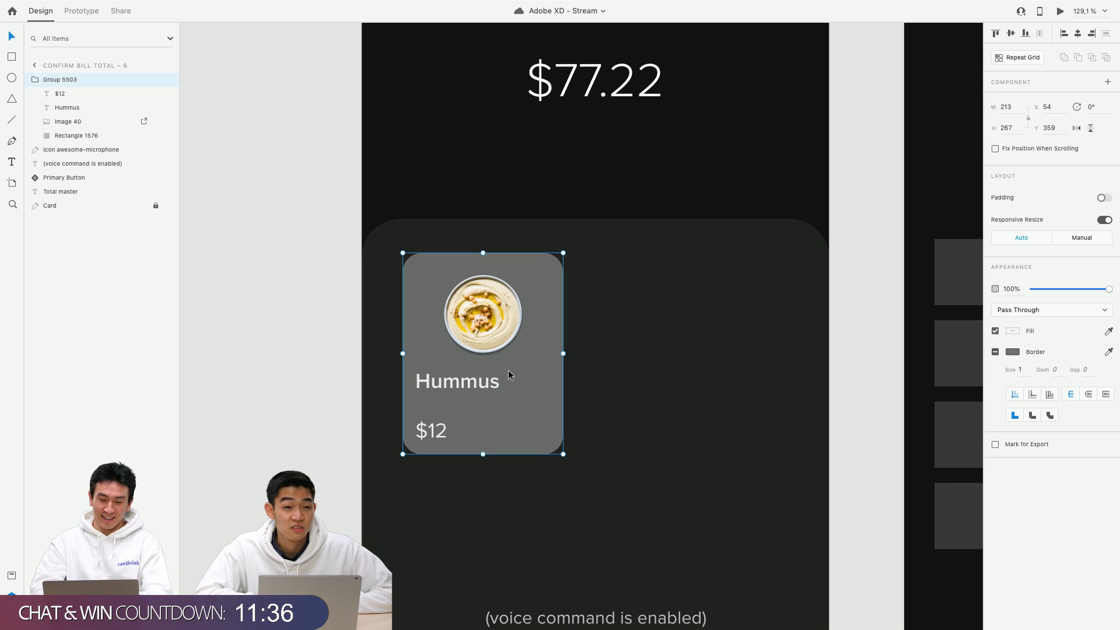
Try placing a duplicate of the Hummus card group beside the original at X 351, and delete the copy.
{"action": "left_click_drag", "start_coordinate": [508, 370], "coordinate": [730, 371]}
{"action": "scroll", "coordinate": [689, 376], "scroll_direction": "right", "scroll_amount": 3}
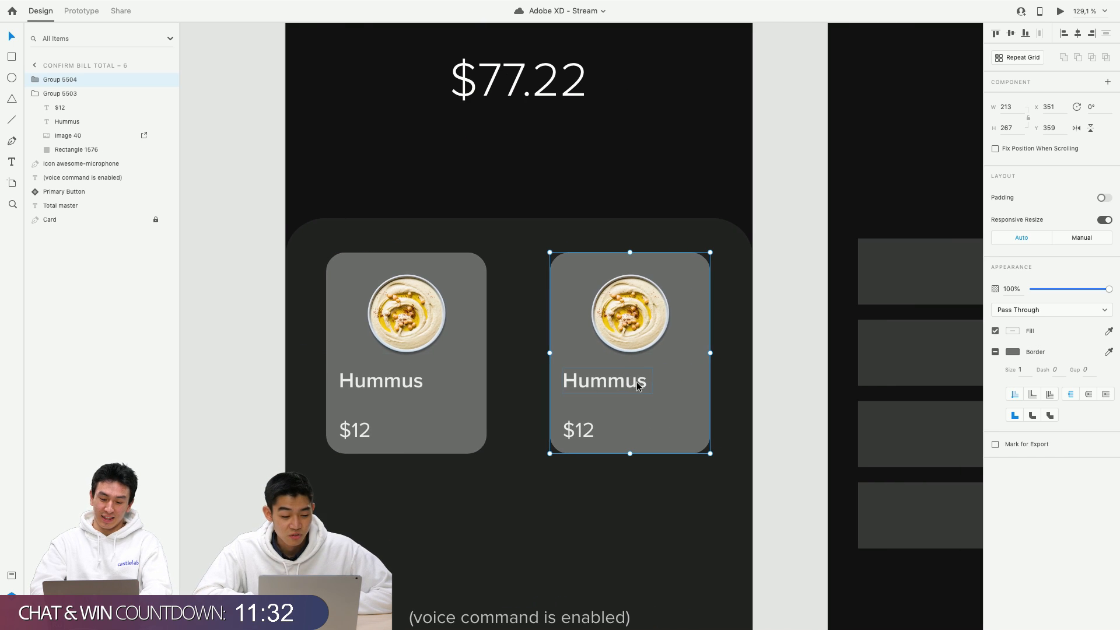
{"action": "key", "text": "Delete"}
Convert the Hummus card group into a component and check that its label and price can be selected inside it.
{"action": "left_click", "coordinate": [460, 349]}
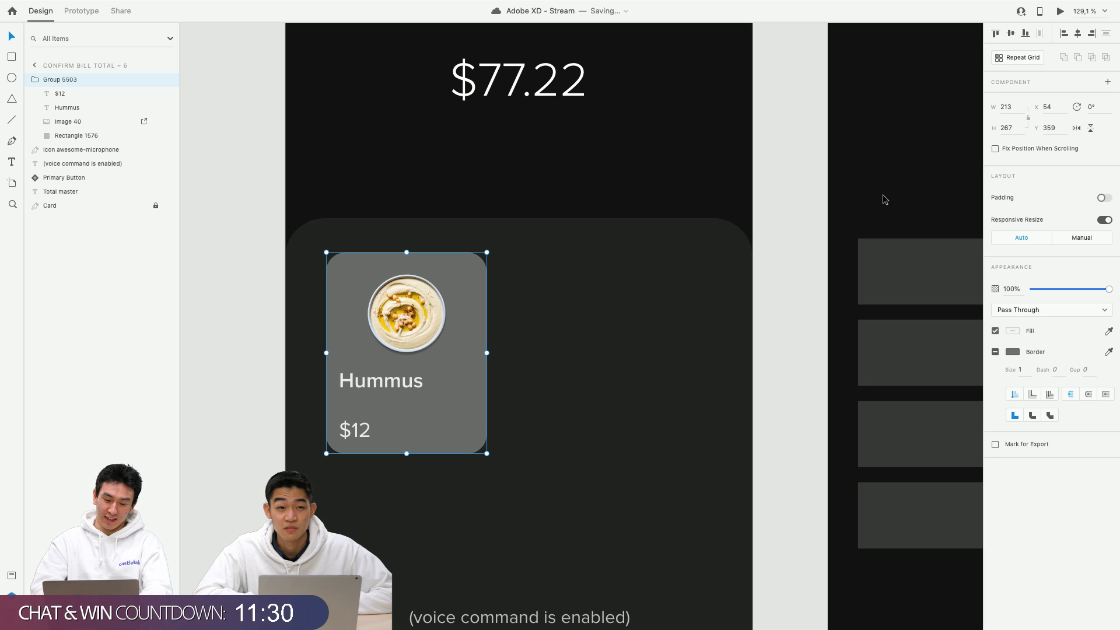
{"action": "right_click", "coordinate": [432, 345]}
{"action": "left_click", "coordinate": [465, 466]}
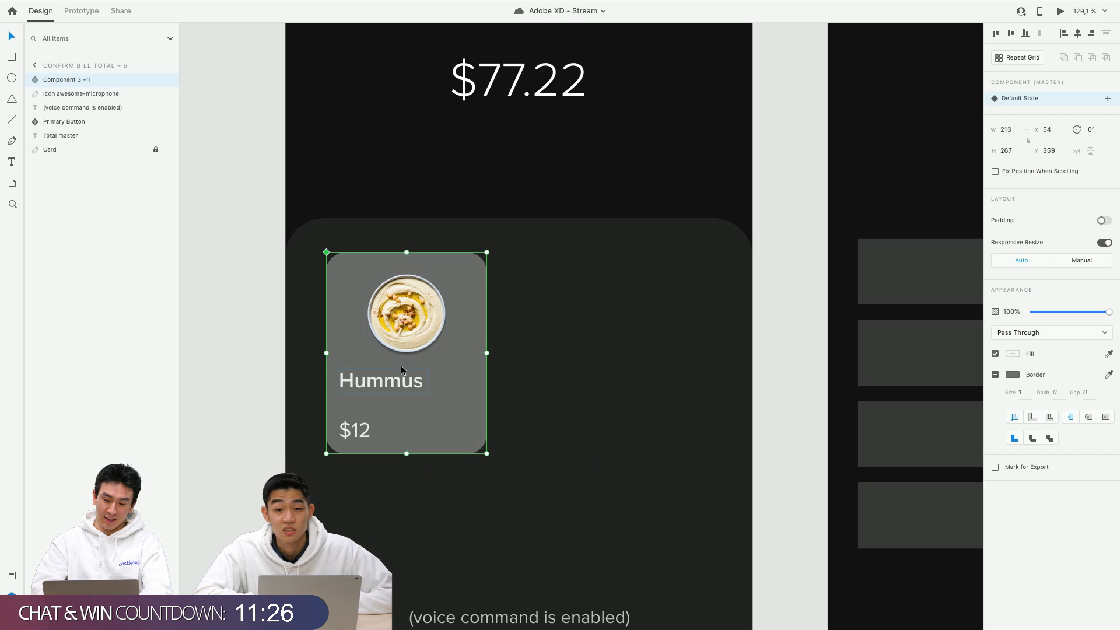
{"action": "double_click", "coordinate": [384, 384]}
{"action": "left_click", "coordinate": [356, 432]}
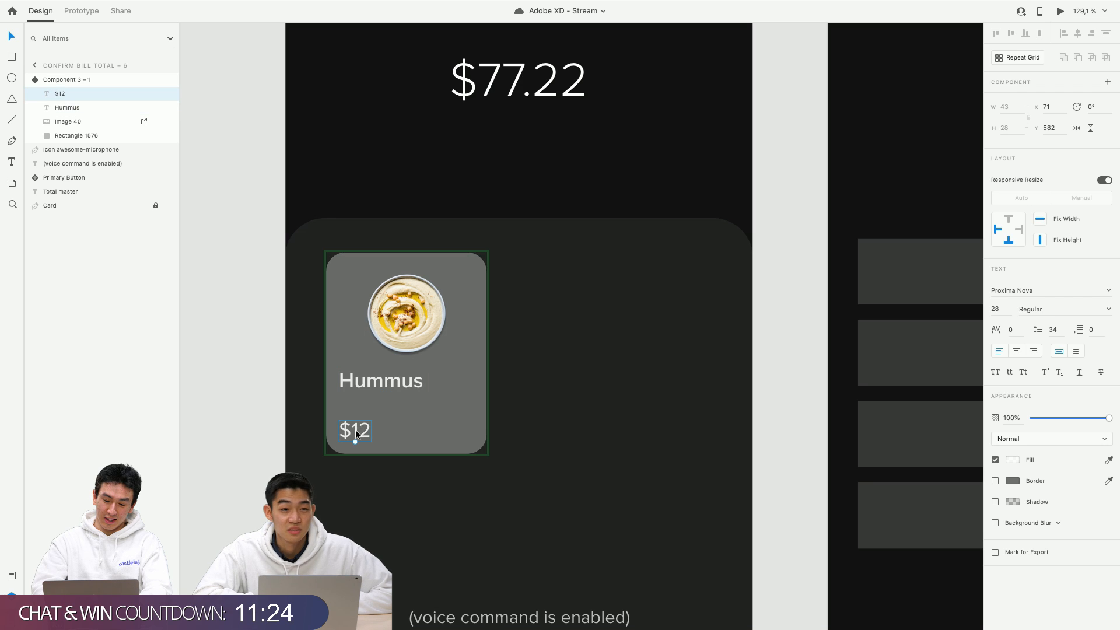
{"action": "left_click", "coordinate": [248, 379]}
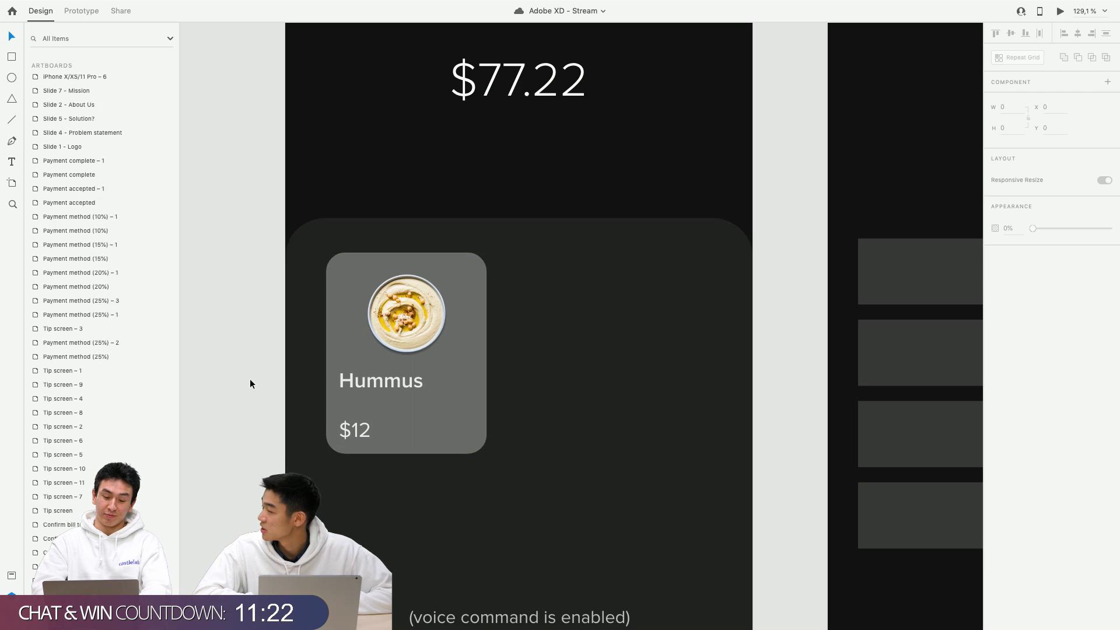
{"action": "left_click", "coordinate": [390, 363]}
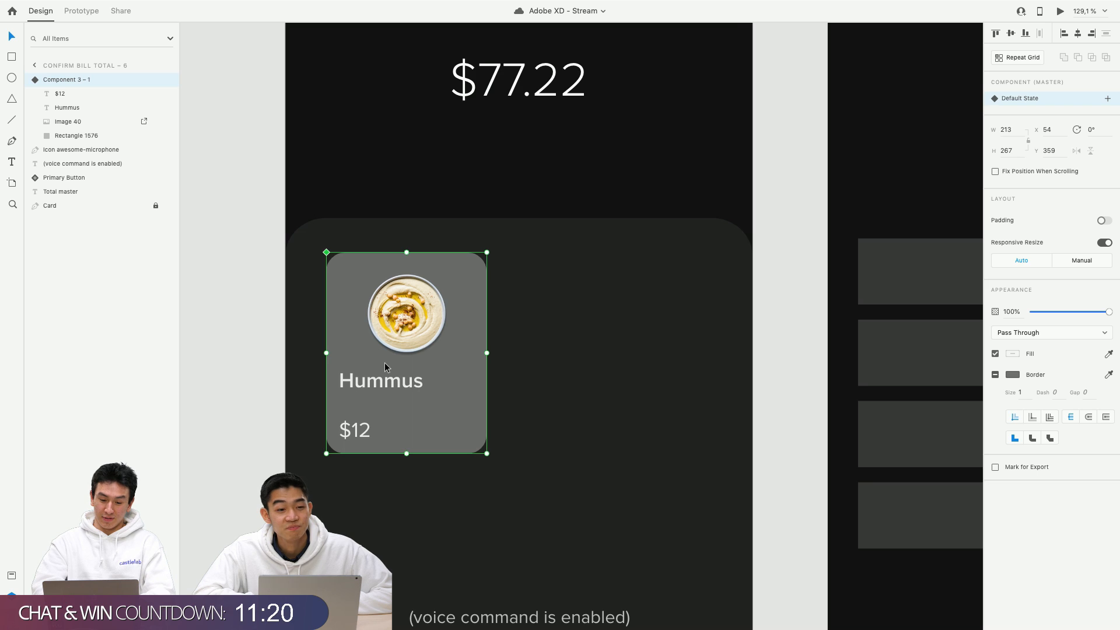
{"action": "scroll", "coordinate": [384, 362], "scroll_direction": "down", "scroll_amount": 4}
{"action": "scroll", "coordinate": [477, 370], "scroll_direction": "down", "scroll_amount": 2}
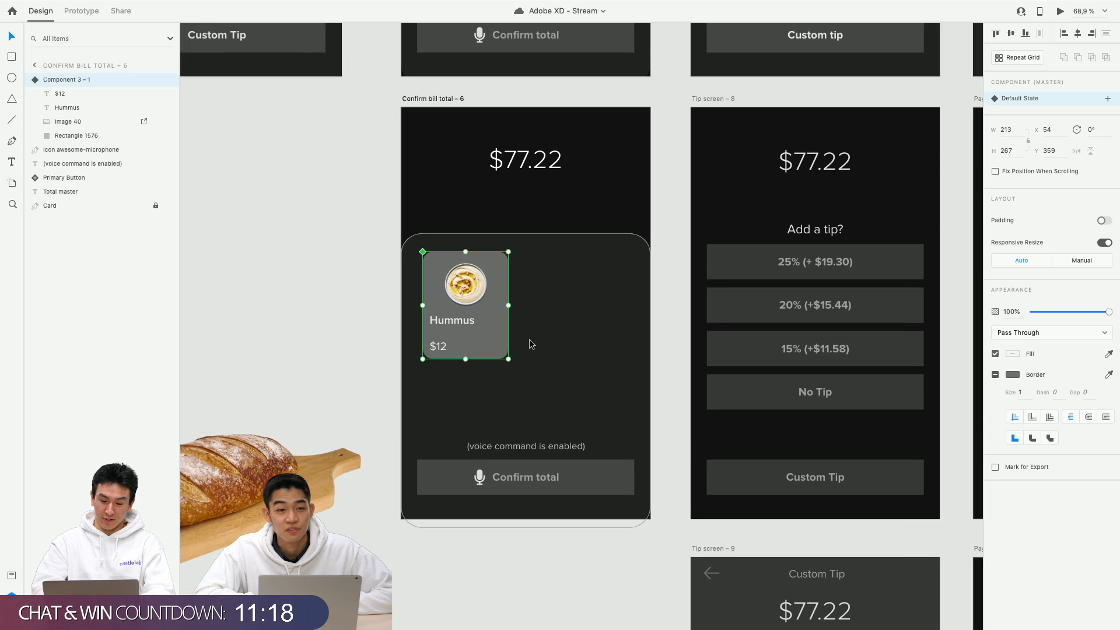
{"action": "scroll", "coordinate": [529, 338], "scroll_direction": "up", "scroll_amount": 3}
{"action": "scroll", "coordinate": [484, 339], "scroll_direction": "up", "scroll_amount": 1}
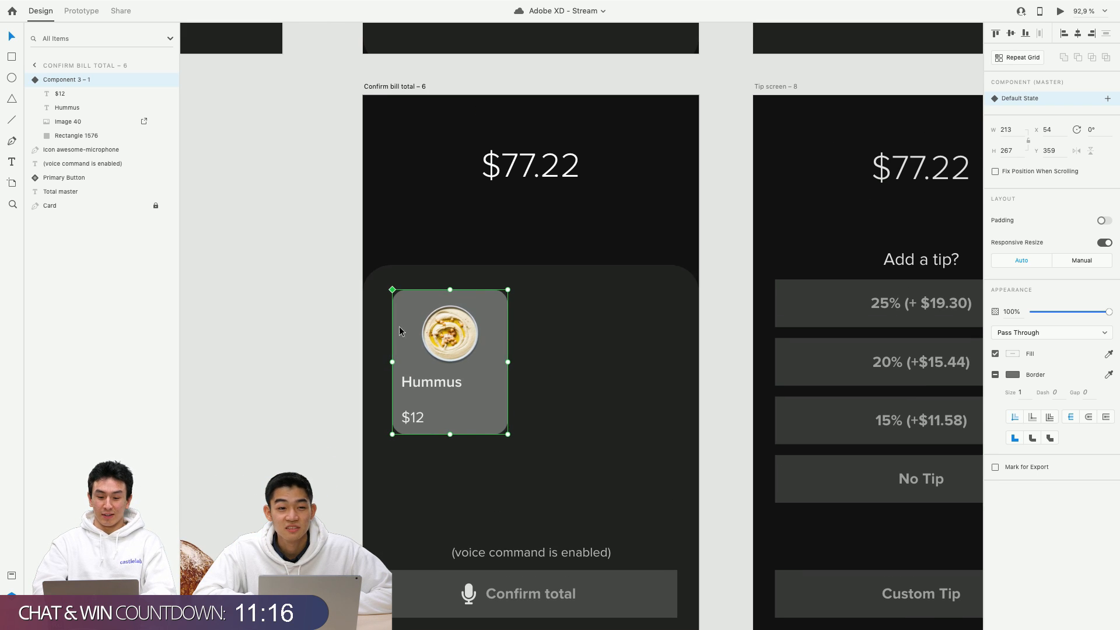
{"action": "left_click", "coordinate": [337, 325]}
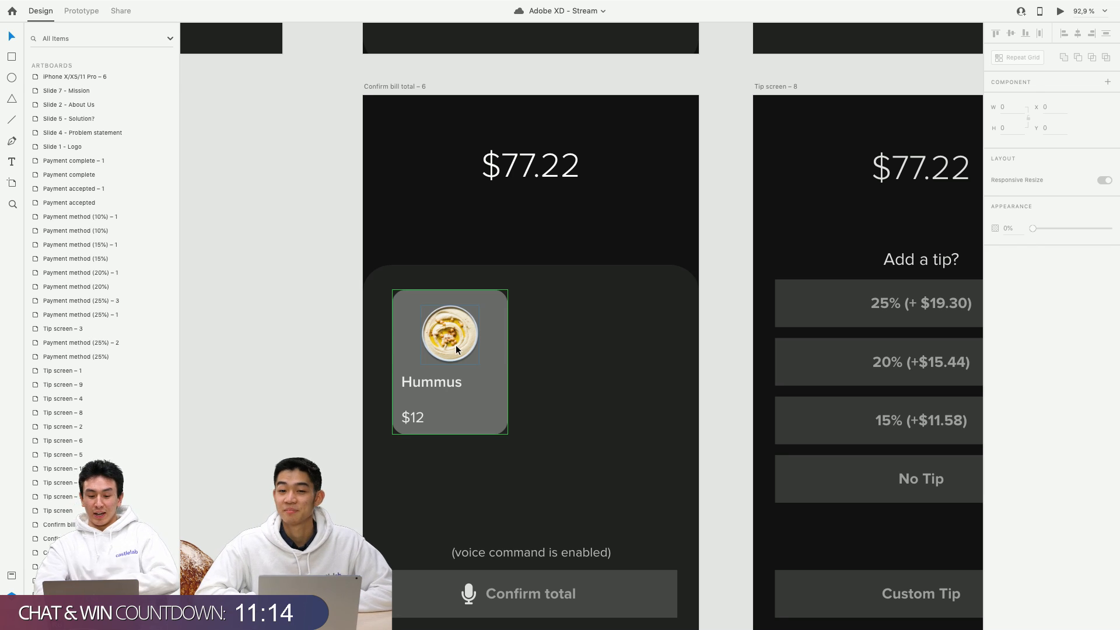
{"action": "left_click", "coordinate": [459, 381]}
{"action": "scroll", "coordinate": [461, 385], "scroll_direction": "up", "scroll_amount": 4}
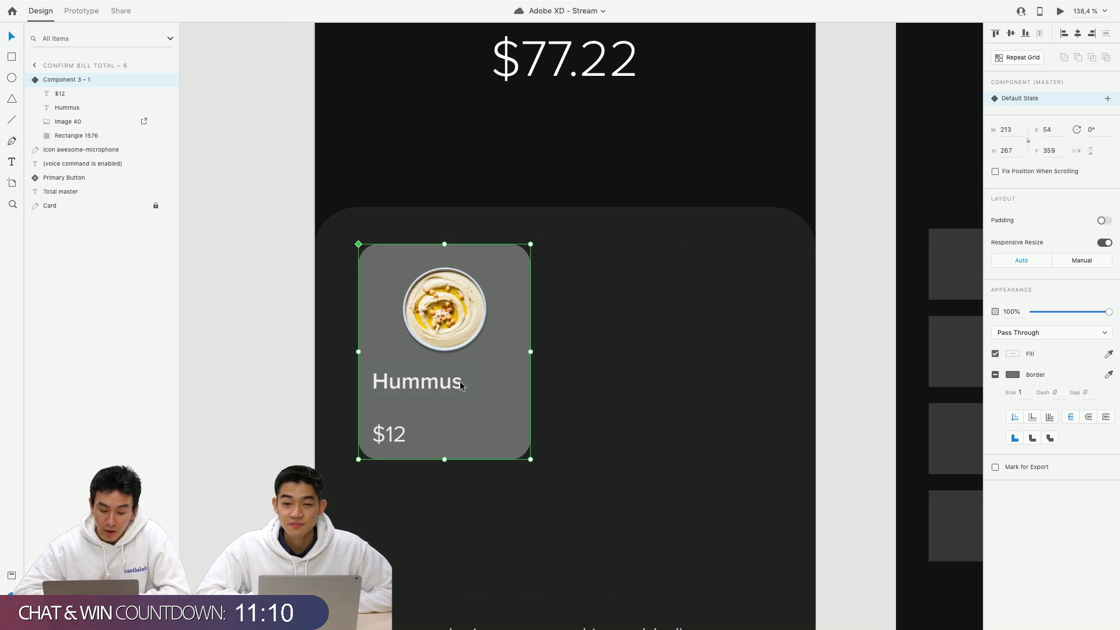
{"action": "left_click", "coordinate": [298, 334]}
{"action": "scroll", "coordinate": [298, 334], "scroll_direction": "down", "scroll_amount": 4}
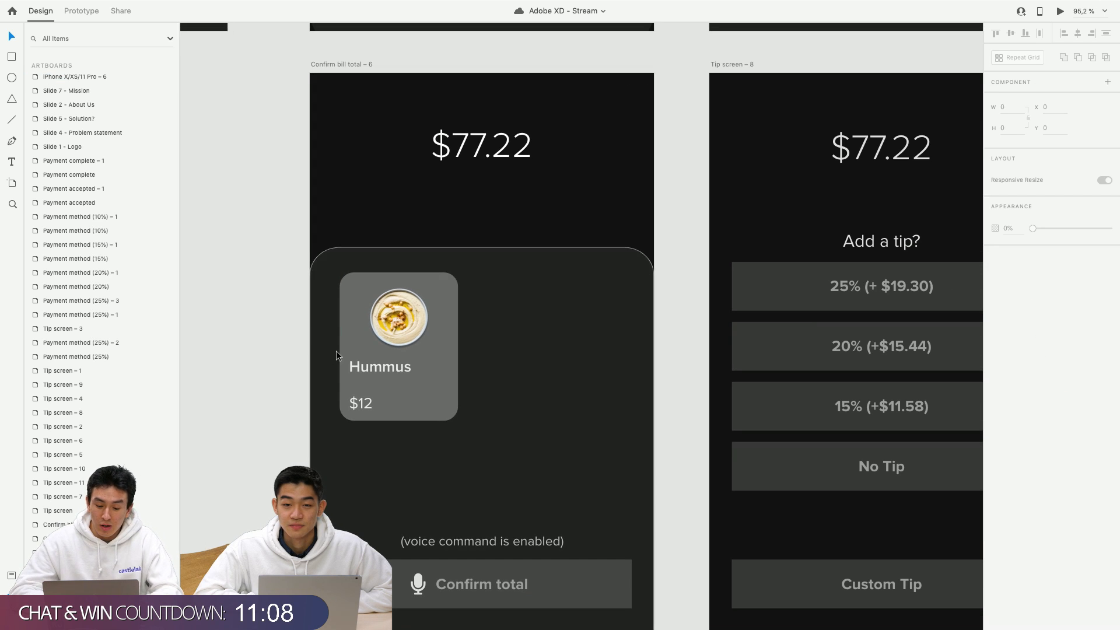
{"action": "left_click", "coordinate": [373, 370]}
{"action": "scroll", "coordinate": [373, 374], "scroll_direction": "up", "scroll_amount": 2}
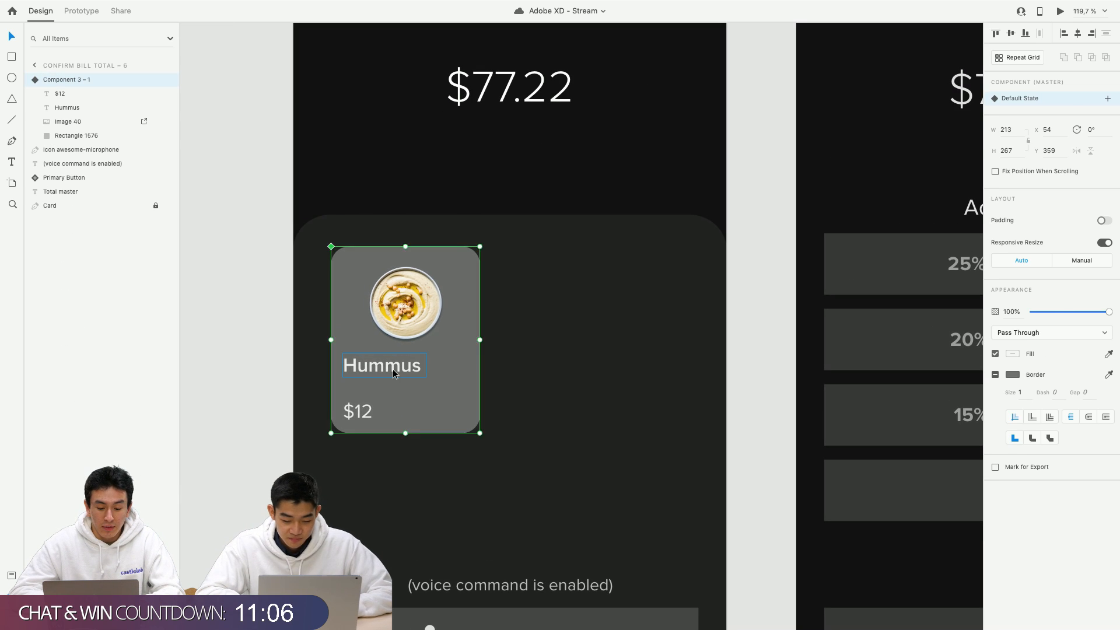
{"action": "double_click", "coordinate": [394, 372]}
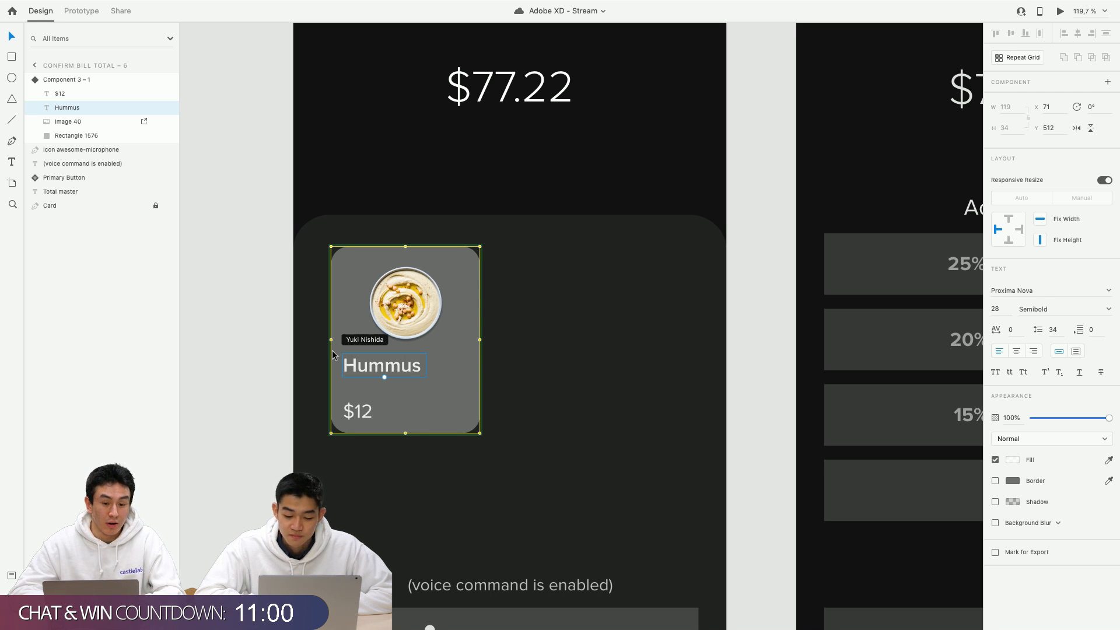
{"action": "left_click", "coordinate": [253, 351]}
Duplicate the Hummus card component beside the original, level with it at X 353, Y 359.
{"action": "left_click", "coordinate": [392, 351]}
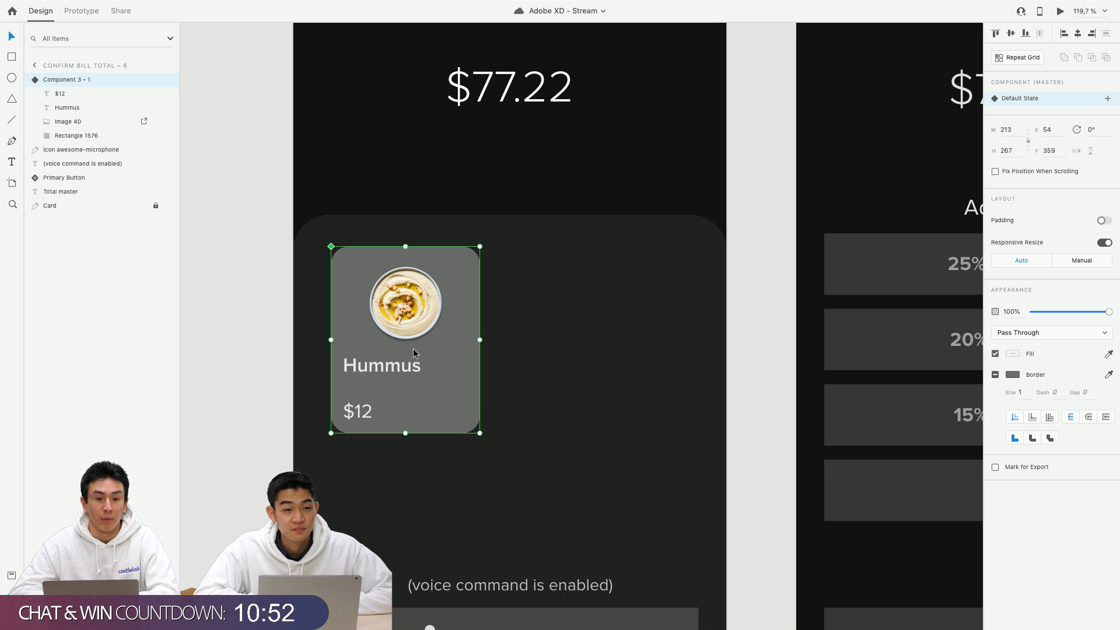
{"action": "left_click_drag", "start_coordinate": [417, 350], "coordinate": [627, 365]}
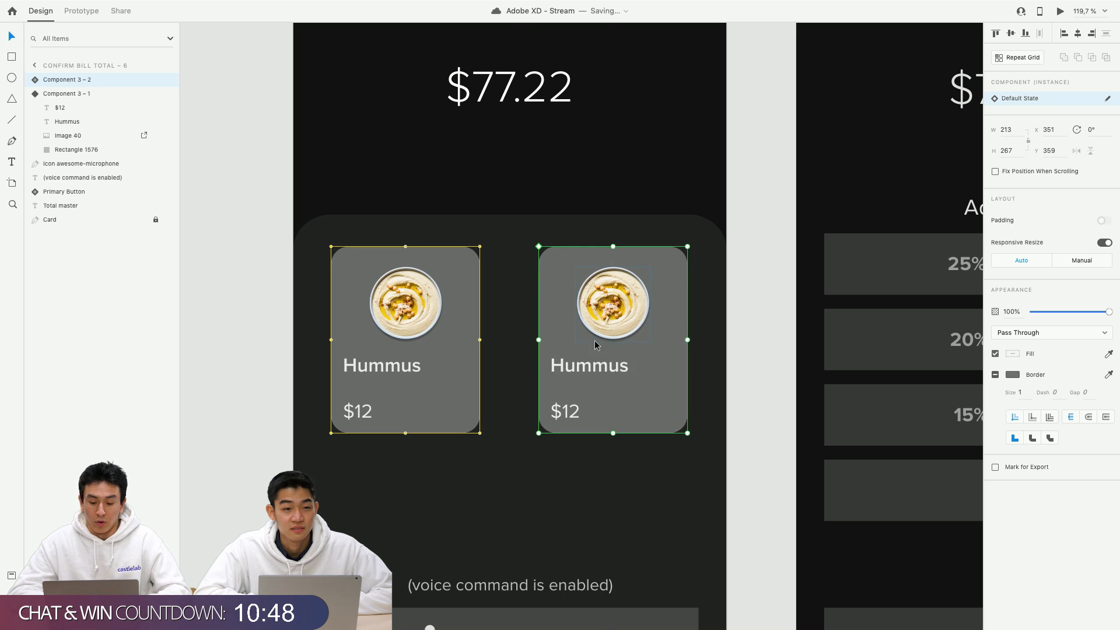
{"action": "left_click", "coordinate": [345, 344]}
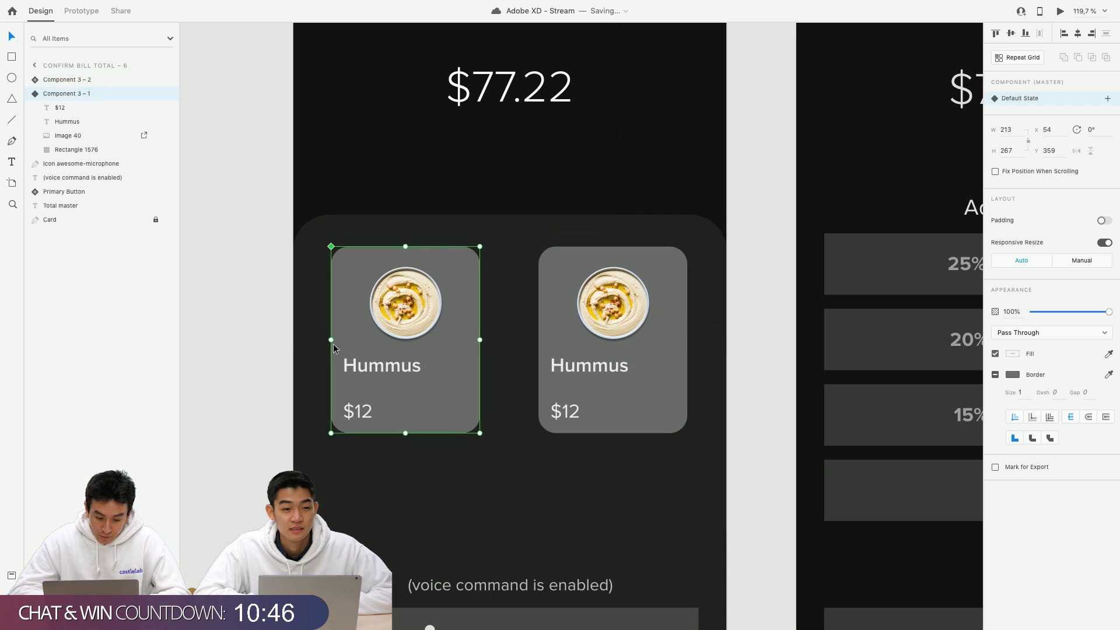
{"action": "left_click", "coordinate": [572, 356]}
{"action": "key", "text": "Right"}
{"action": "key", "text": "Right"}
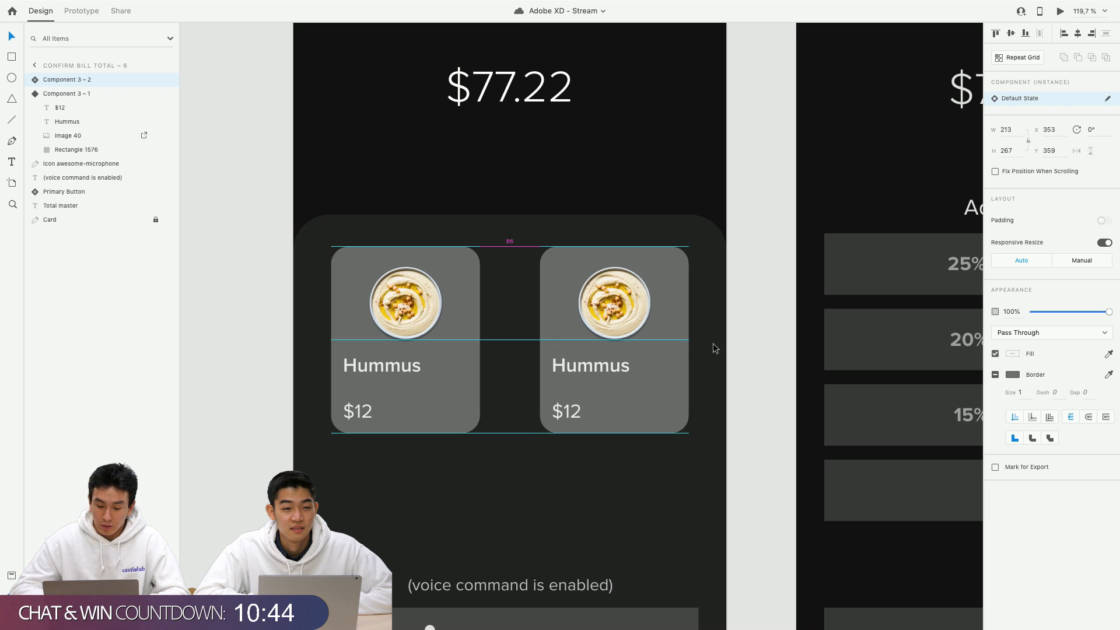
Copy the bread image from the pasteboard and return to the two Hummus cards.
{"action": "scroll", "coordinate": [621, 316], "scroll_direction": "down", "scroll_amount": 5}
{"action": "left_click", "coordinate": [345, 431]}
{"action": "left_click", "coordinate": [325, 471]}
{"action": "scroll", "coordinate": [625, 293], "scroll_direction": "up", "scroll_amount": 5}
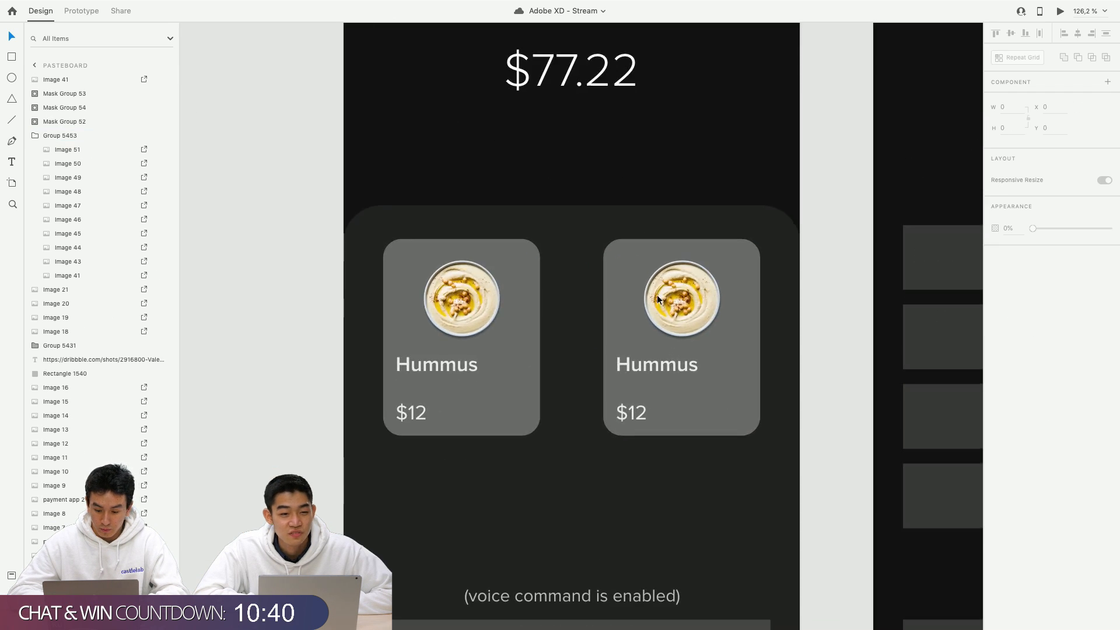
Try pasting the bread image into the second card and deleting that card's background rectangle, and undo both changes.
{"action": "double_click", "coordinate": [685, 299]}
{"action": "scroll", "coordinate": [684, 298], "scroll_direction": "up", "scroll_amount": 3}
{"action": "key", "text": "super+v"}
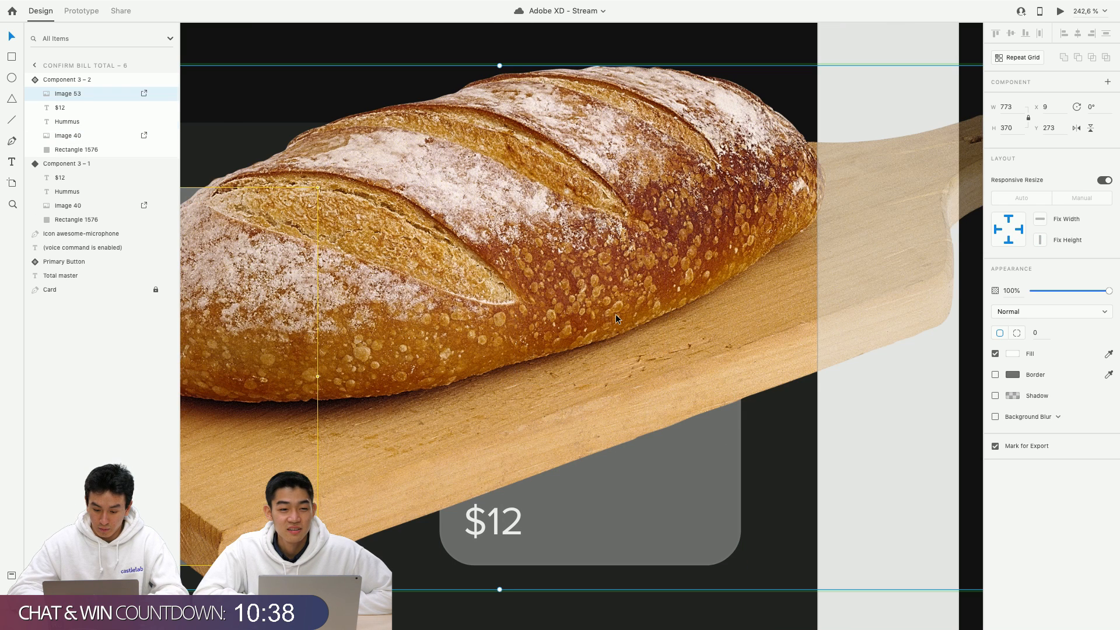
{"action": "key", "text": "super+z"}
{"action": "key", "text": "Tab"}
{"action": "key", "text": "Delete"}
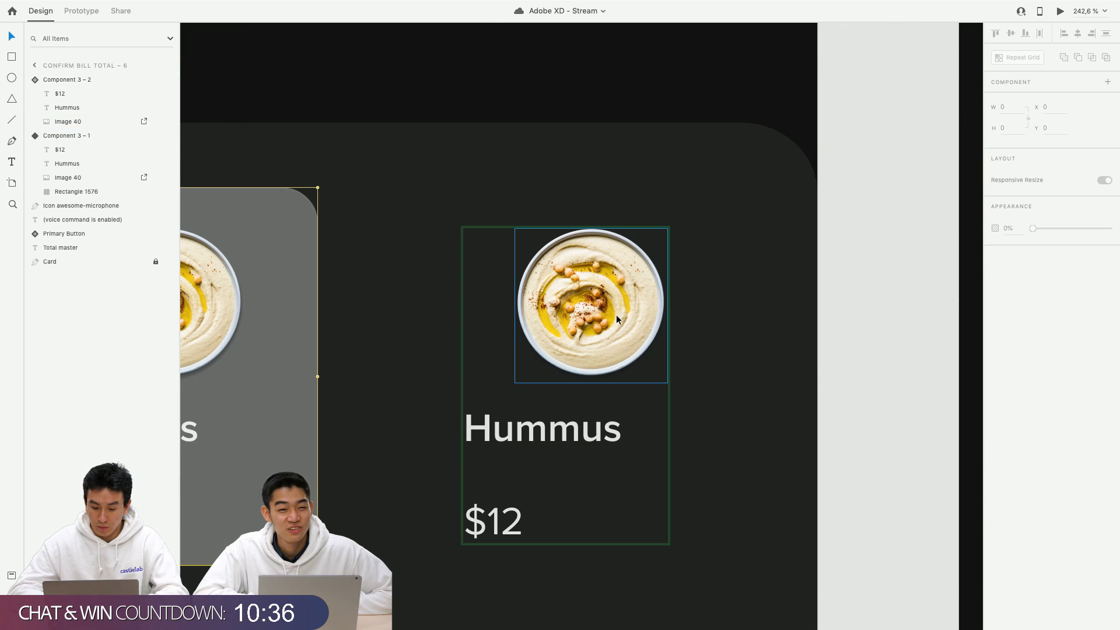
{"action": "key", "text": "super+z"}
Replace the hummus image in the second card with the copied bread image, placed above the dish label.
{"action": "left_click", "coordinate": [592, 316]}
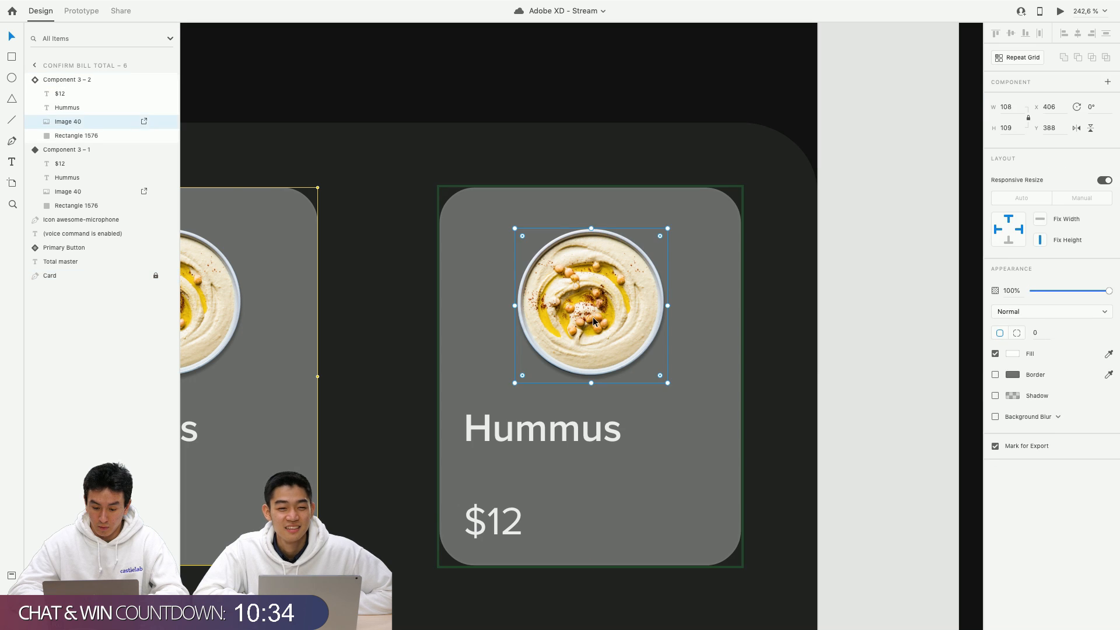
{"action": "key", "text": "super+v"}
{"action": "left_click_drag", "start_coordinate": [500, 590], "coordinate": [512, 336]}
{"action": "scroll", "coordinate": [592, 299], "scroll_direction": "down", "scroll_amount": 5}
{"action": "left_click_drag", "start_coordinate": [574, 313], "coordinate": [595, 306]}
Change the dish label in the bread card to "Award winning bread".
{"action": "left_click", "coordinate": [569, 388]}
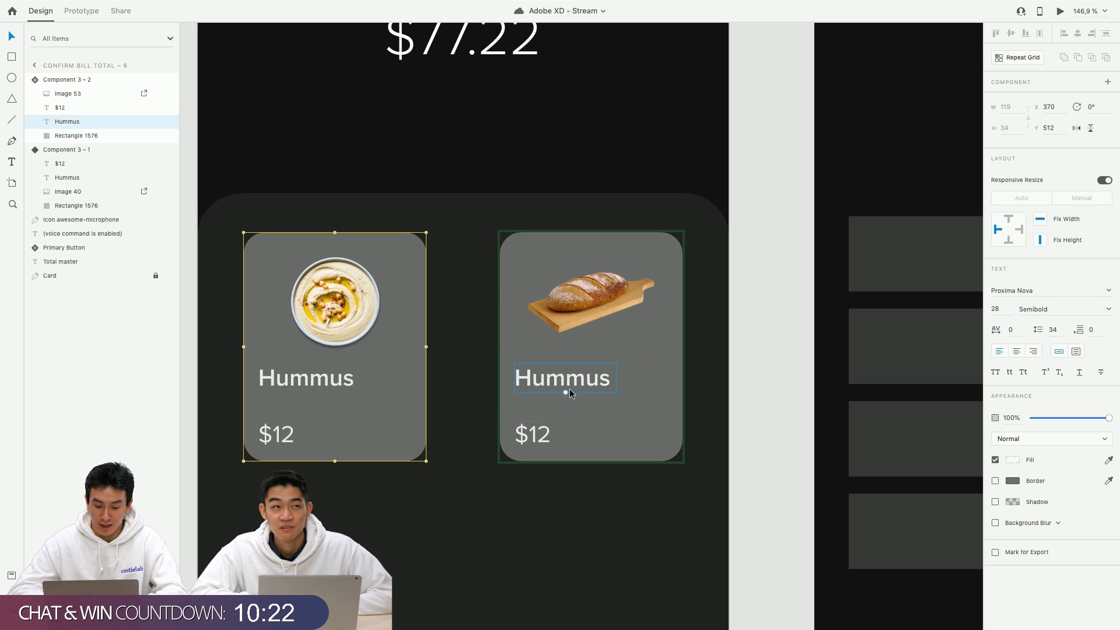
{"action": "double_click", "coordinate": [569, 388]}
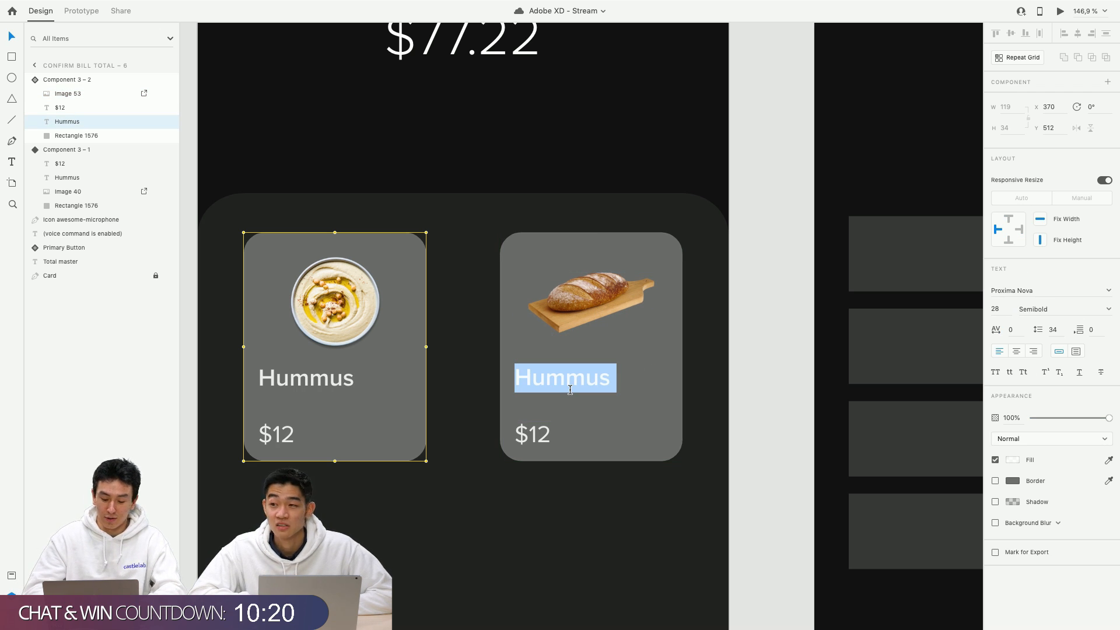
{"action": "type", "text": "FRe"}
{"action": "key", "text": "BackSpace"}
{"action": "key", "text": "BackSpace"}
{"action": "key", "text": "BackSpace"}
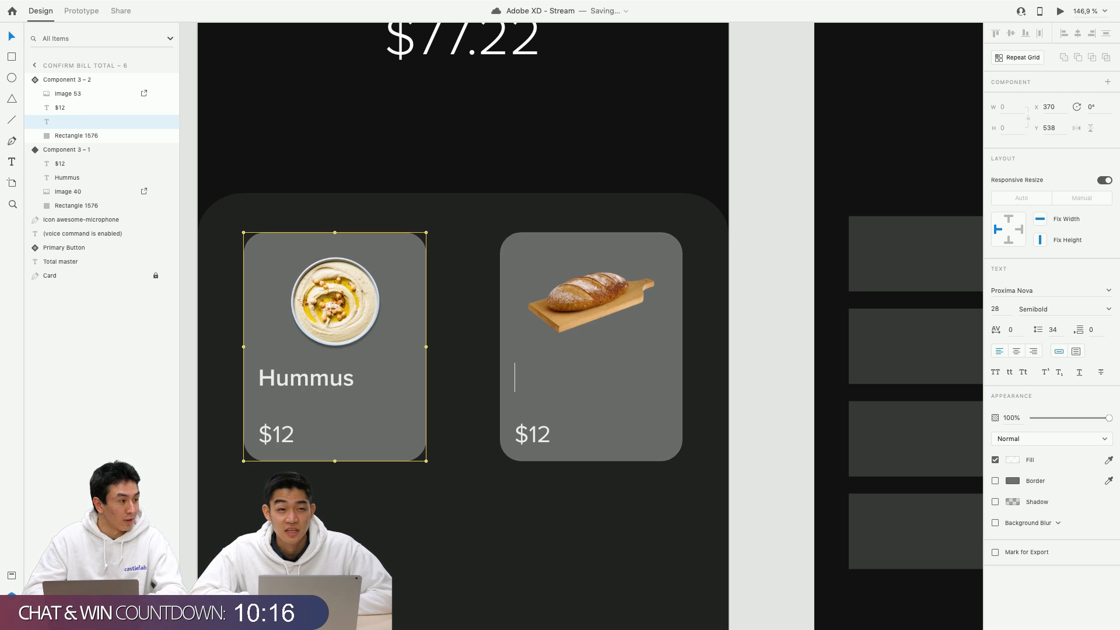
{"action": "type", "text": "The"}
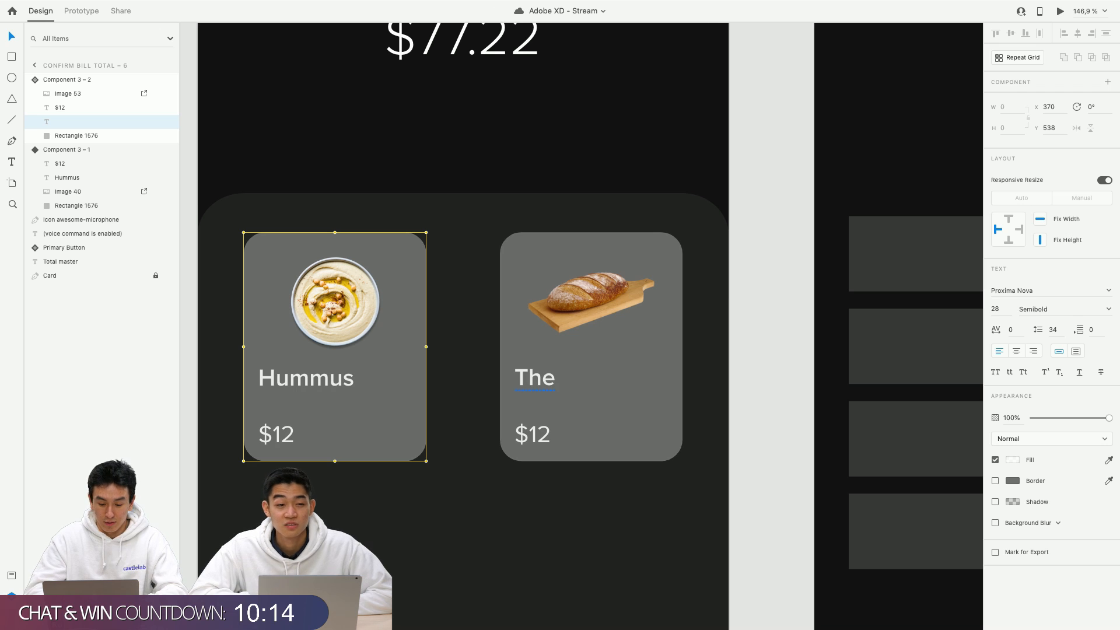
{"action": "key", "text": "ctrl+a"}
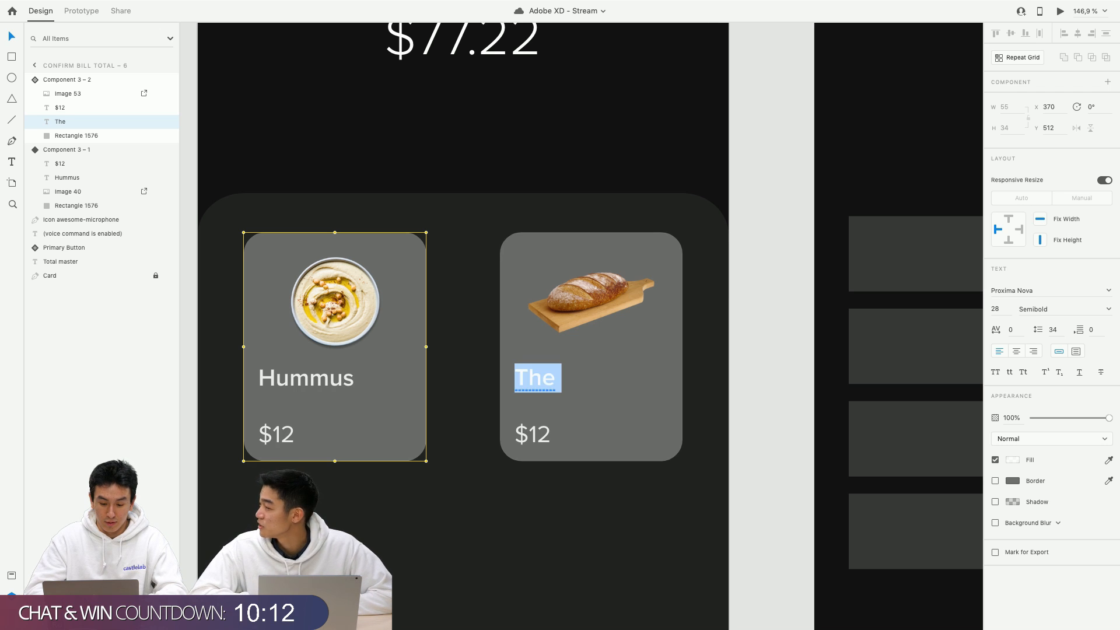
{"action": "type", "text": "Award winning bread"}
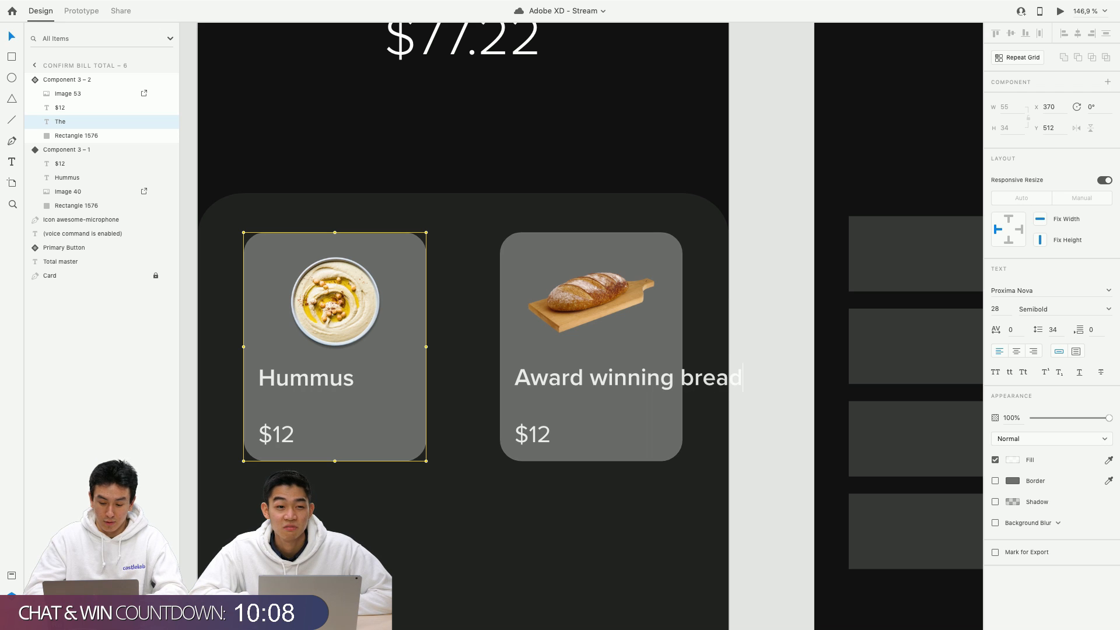
{"action": "key", "text": "Escape"}
Widen the Hummus label's text box in the main card to 178 and extend the bread label's box to a height of 70.
{"action": "left_click", "coordinate": [375, 383]}
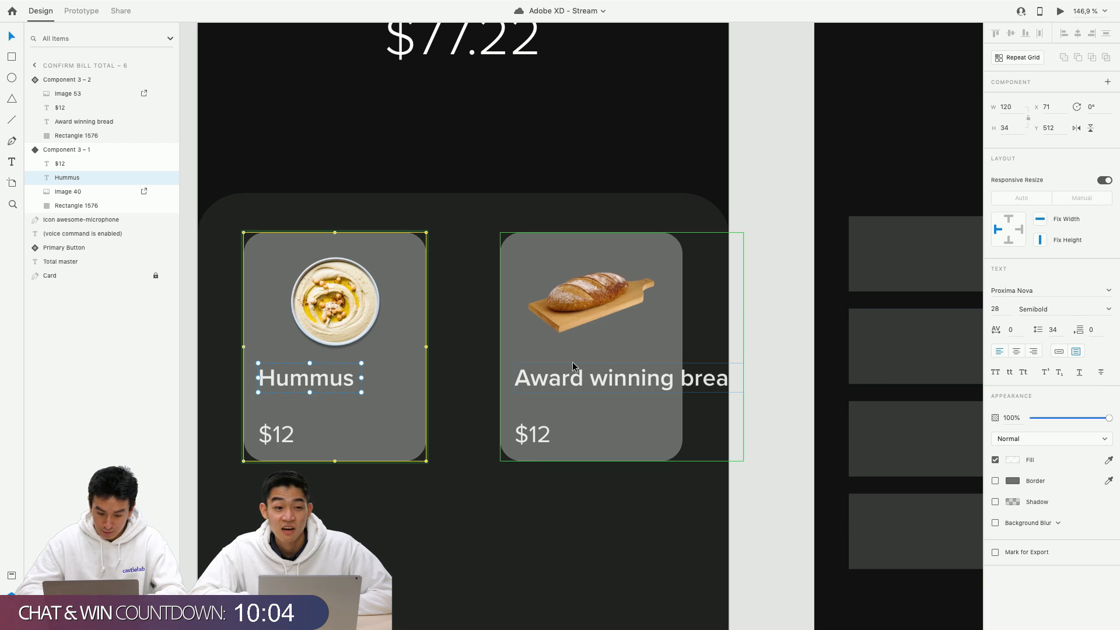
{"action": "left_click_drag", "start_coordinate": [362, 380], "coordinate": [407, 378]}
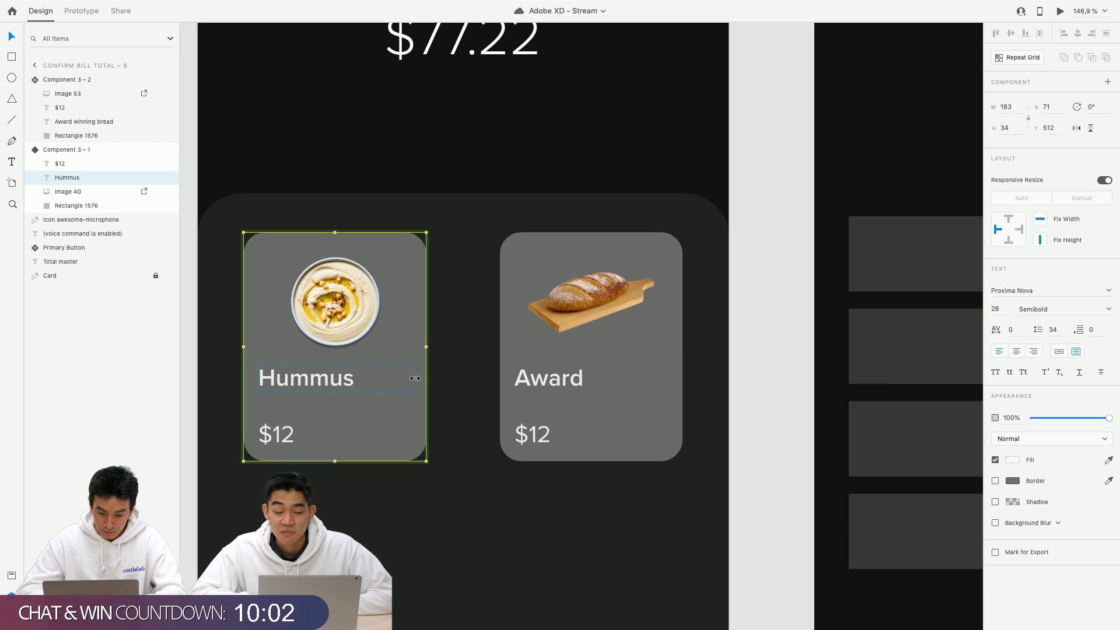
{"action": "left_click", "coordinate": [557, 382]}
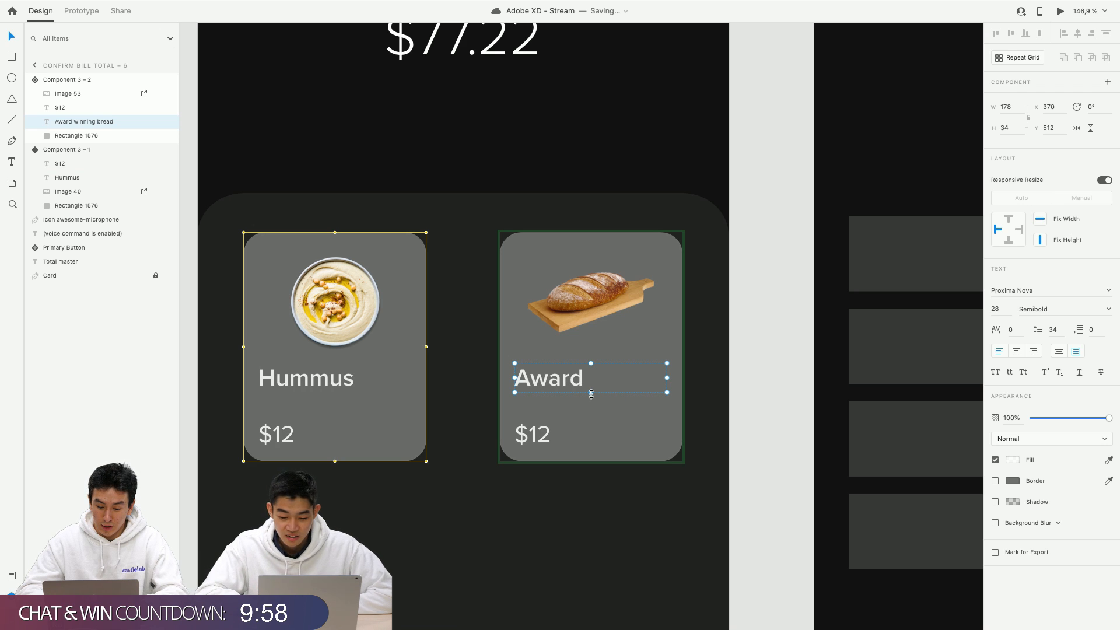
{"action": "left_click_drag", "start_coordinate": [590, 411], "coordinate": [588, 424]}
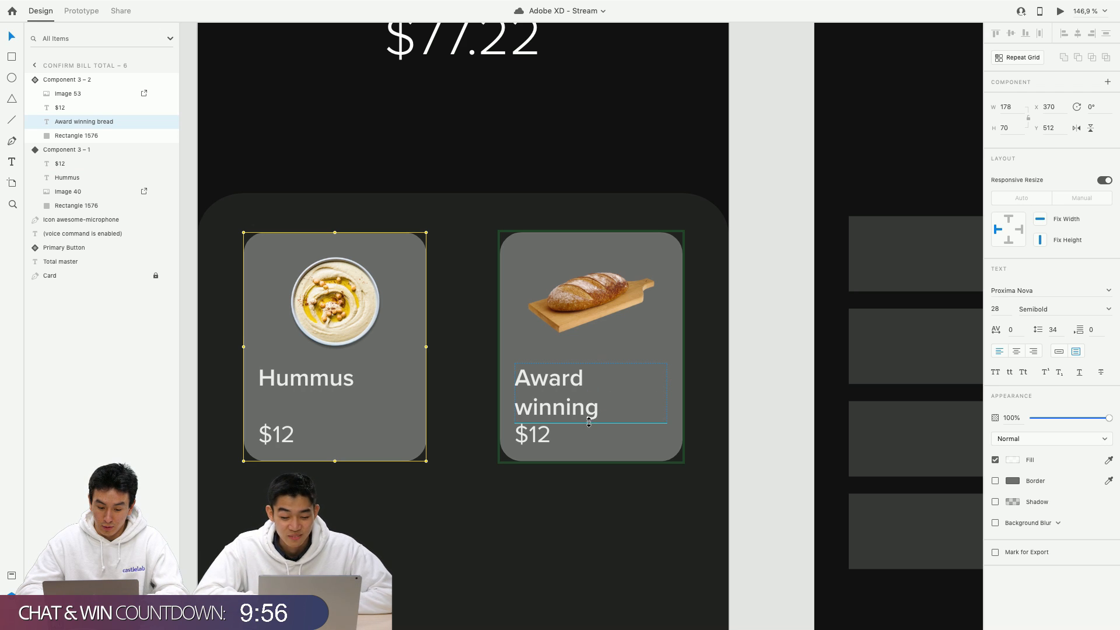
Set the Hummus label's font size to 26 in the main card and check the wrapped label in the bread card.
{"action": "left_click", "coordinate": [318, 389]}
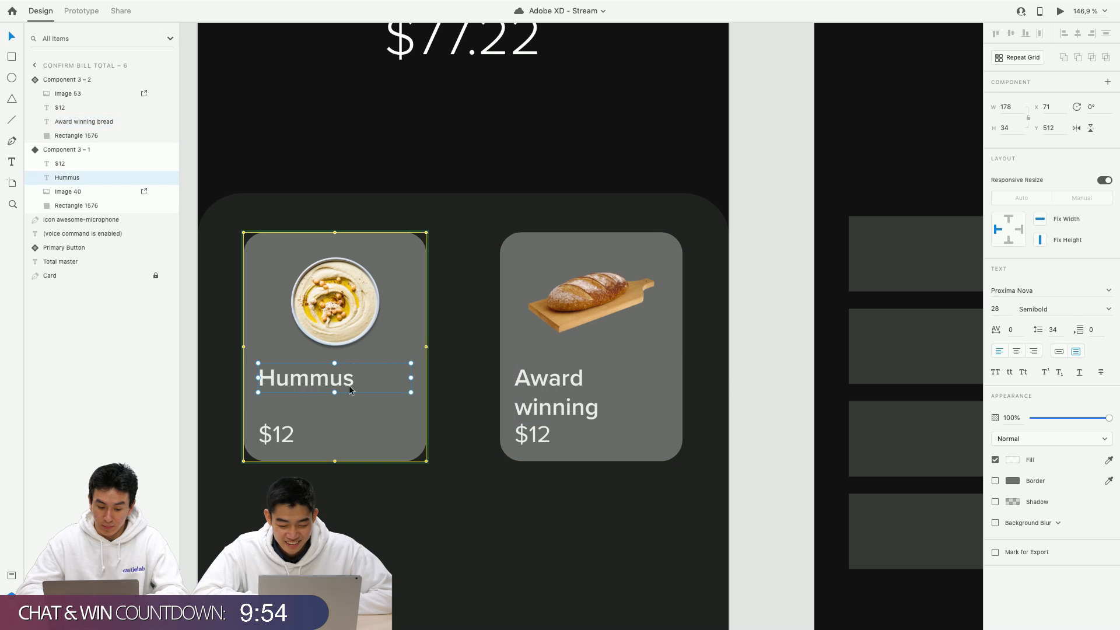
{"action": "type", "text": "26"}
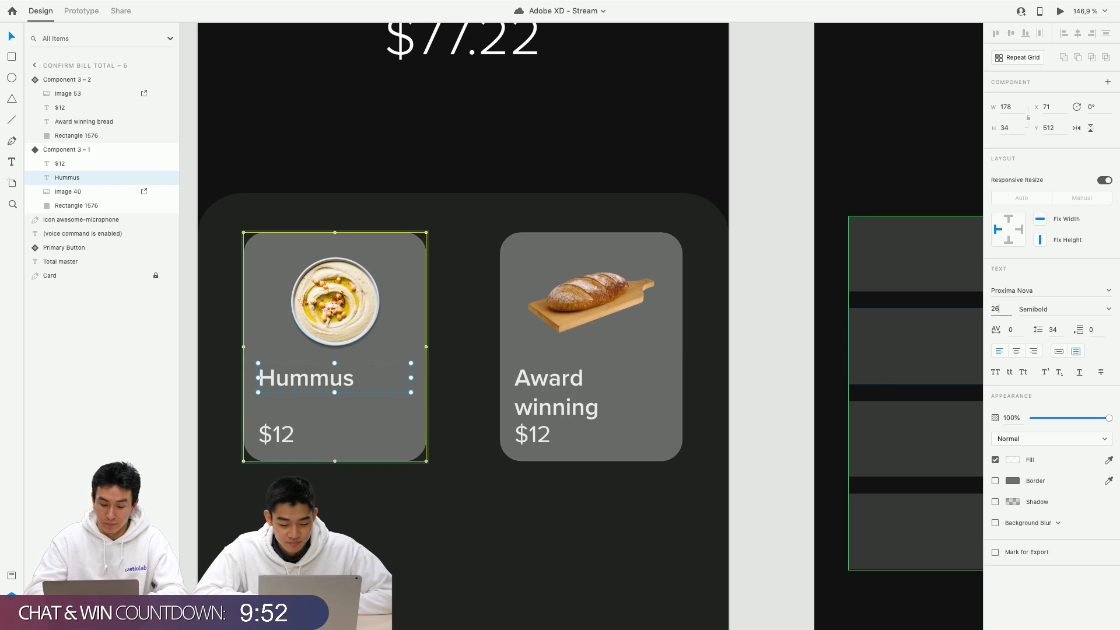
{"action": "key", "text": "Return"}
{"action": "left_click", "coordinate": [576, 386]}
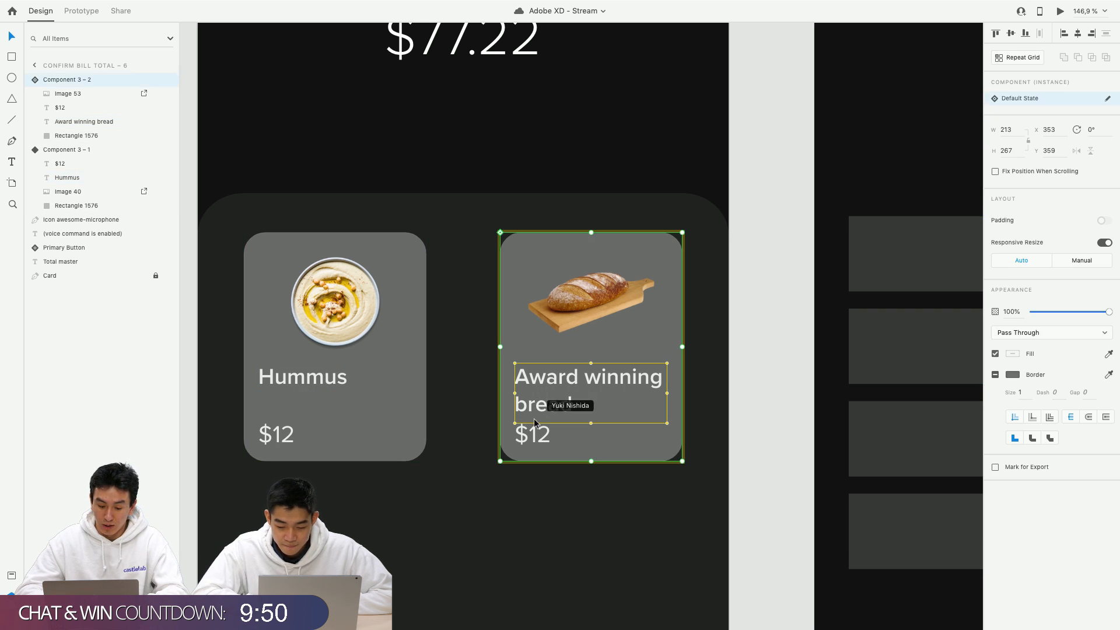
{"action": "left_click", "coordinate": [454, 445]}
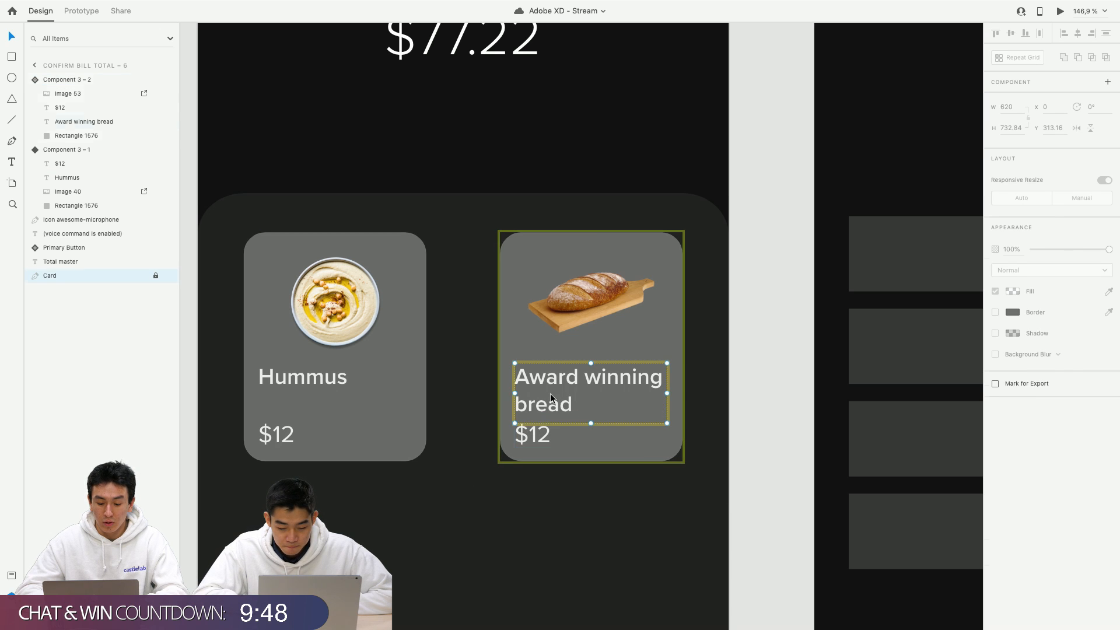
{"action": "double_click", "coordinate": [548, 411]}
{"action": "left_click", "coordinate": [537, 435]}
{"action": "left_click", "coordinate": [538, 408]}
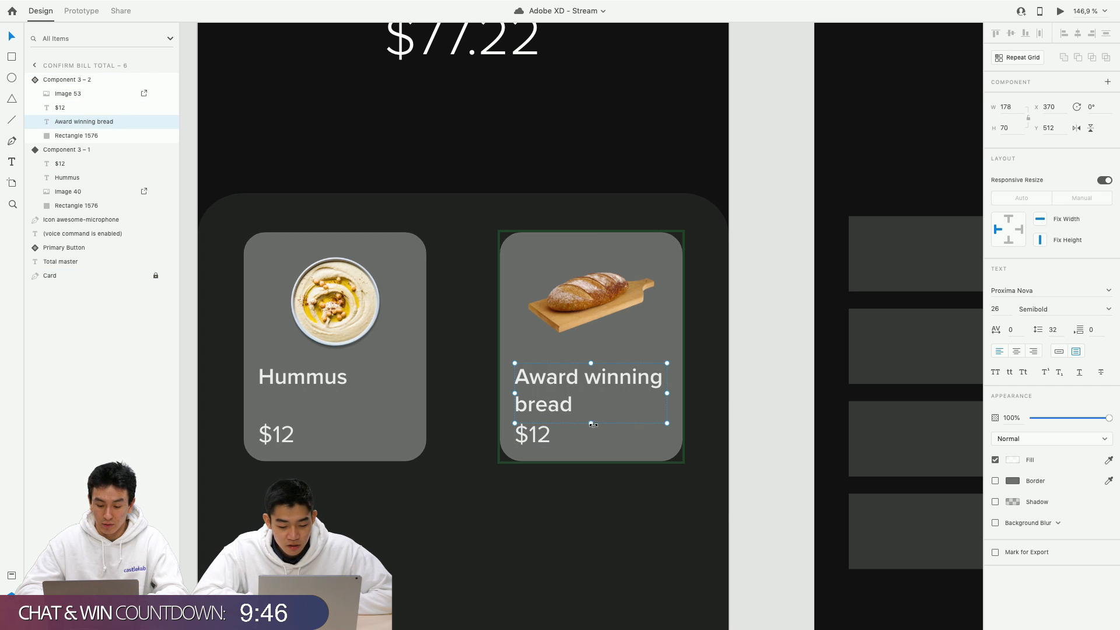
{"action": "left_click", "coordinate": [571, 482]}
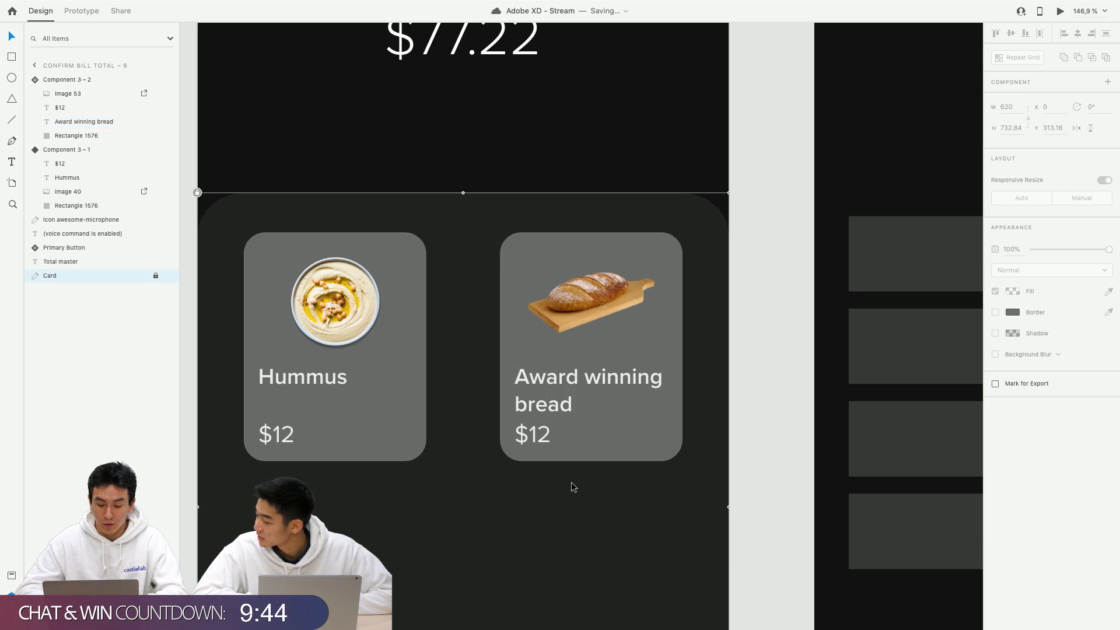
Widen the Hummus and bread cards to 240 each and line up their outer edges with the Confirm total button.
{"action": "scroll", "coordinate": [559, 463], "scroll_direction": "down", "scroll_amount": 3}
{"action": "scroll", "coordinate": [559, 463], "scroll_direction": "down", "scroll_amount": 2}
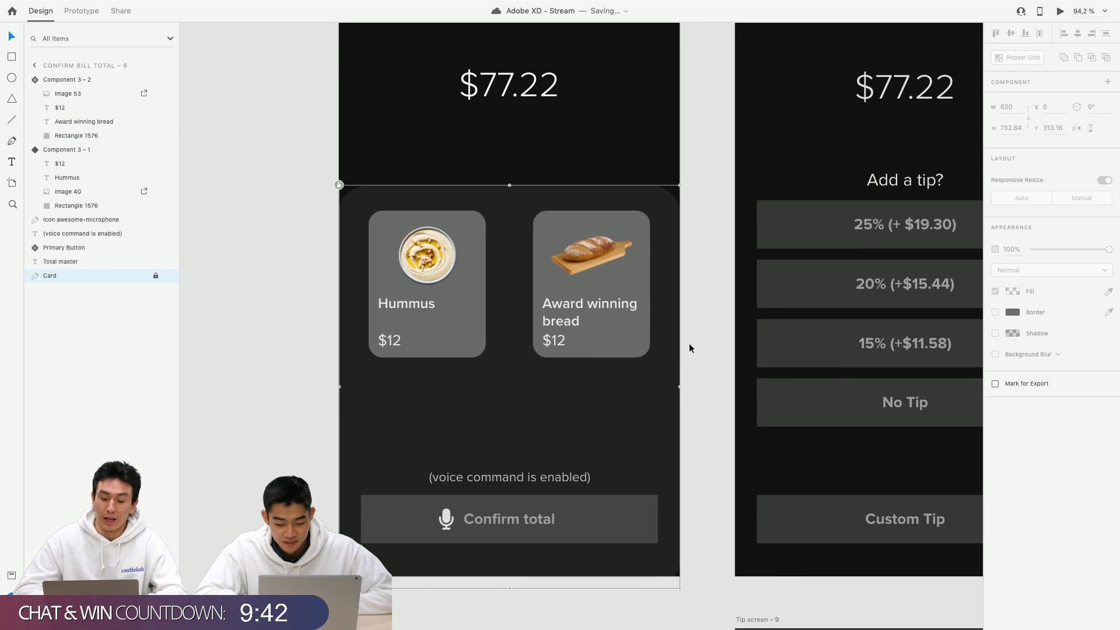
{"action": "left_click", "coordinate": [691, 342]}
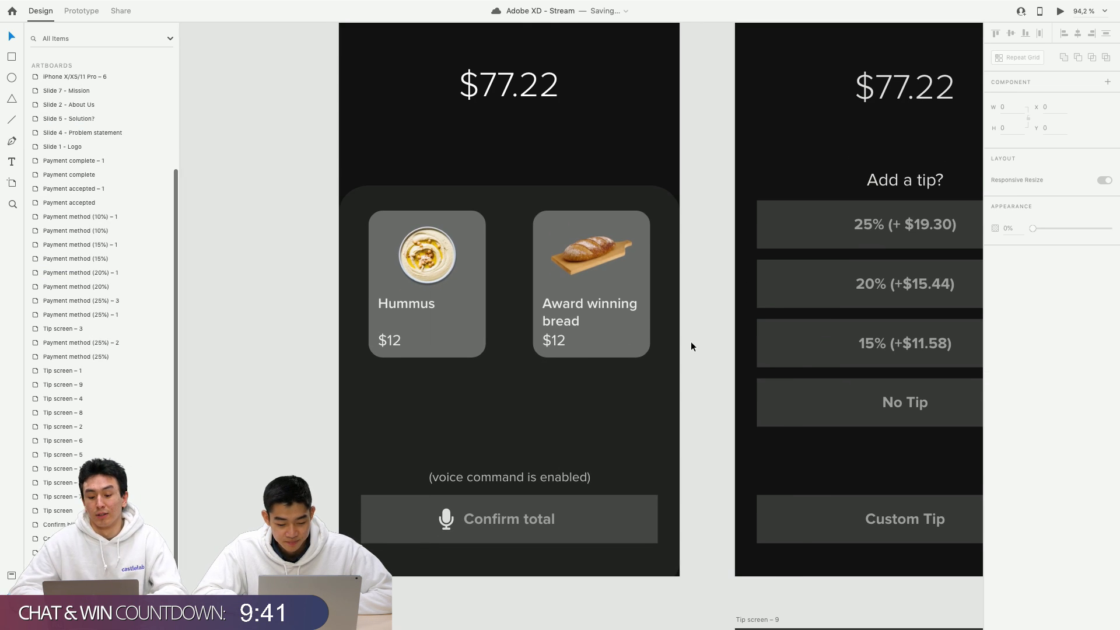
{"action": "left_click", "coordinate": [468, 284]}
{"action": "mouse_move", "coordinate": [486, 285]}
{"action": "left_mouse_down"}
{"action": "mouse_move", "coordinate": [501, 283]}
{"action": "mouse_move", "coordinate": [474, 274]}
{"action": "left_mouse_up"}
{"action": "key", "text": "ctrl+z"}
{"action": "left_click", "coordinate": [582, 266], "text": "shift"}
{"action": "left_click_drag", "start_coordinate": [582, 266], "coordinate": [575, 261]}
{"action": "left_click", "coordinate": [668, 288]}
{"action": "scroll", "coordinate": [625, 321], "scroll_direction": "down", "scroll_amount": 3}
{"action": "scroll", "coordinate": [626, 321], "scroll_direction": "down", "scroll_amount": 3}
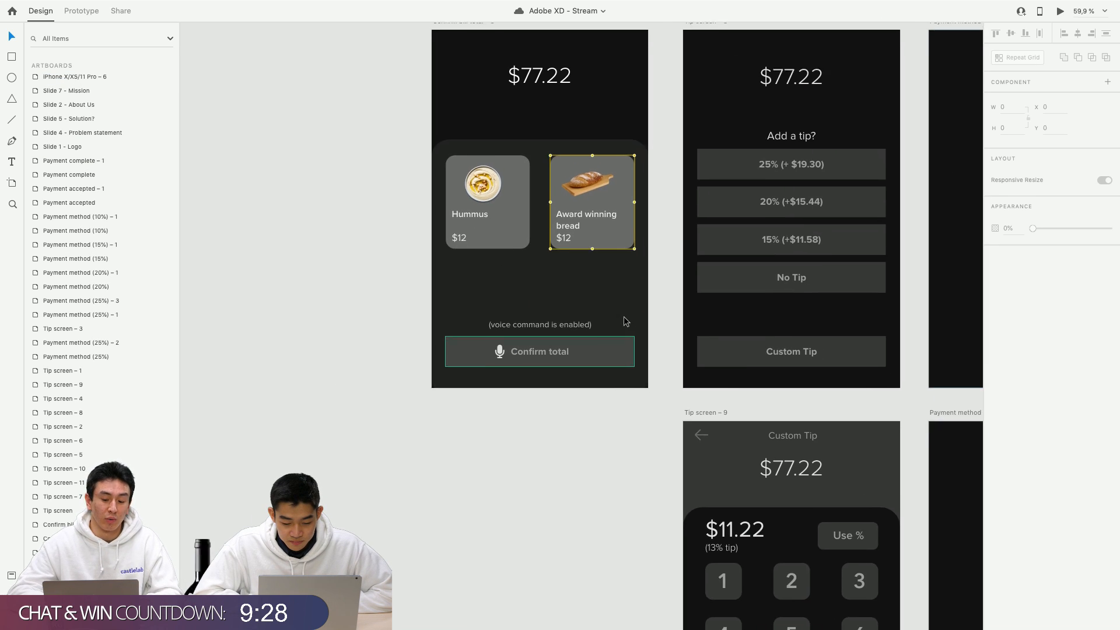
Duplicate the Hummus card directly beneath the original at X 41, Y 653.
{"action": "left_click", "coordinate": [489, 258]}
{"action": "left_click_drag", "start_coordinate": [489, 258], "coordinate": [505, 354]}
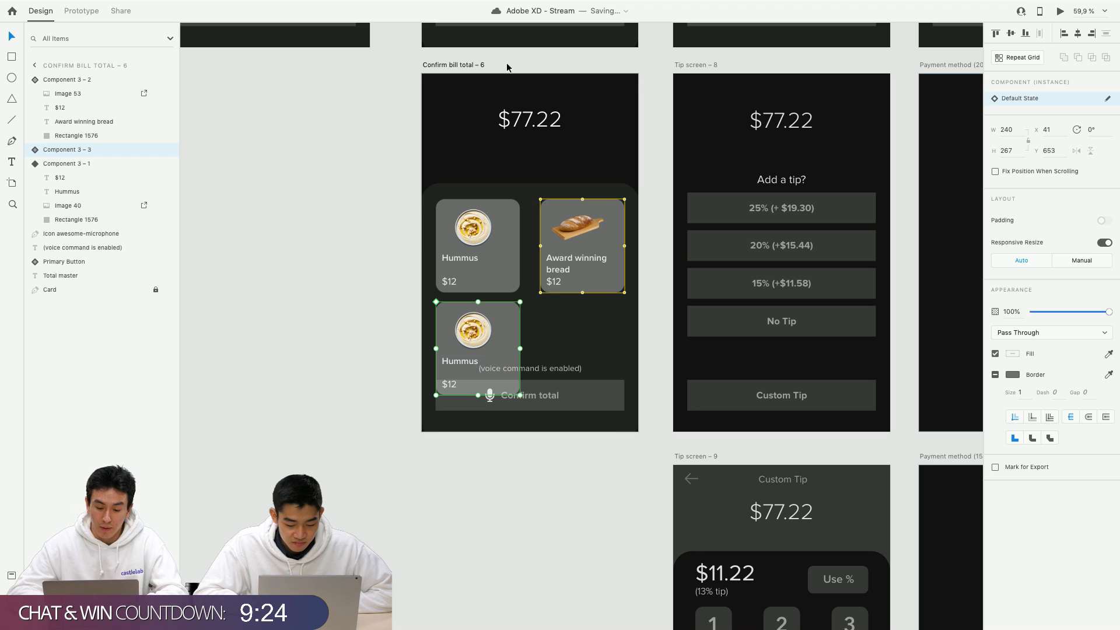
Extend the Confirm bill total artboard to a height of 1272 and move the voice command text and Confirm total button down.
{"action": "left_click", "coordinate": [467, 129]}
{"action": "left_click_drag", "start_coordinate": [529, 432], "coordinate": [530, 518]}
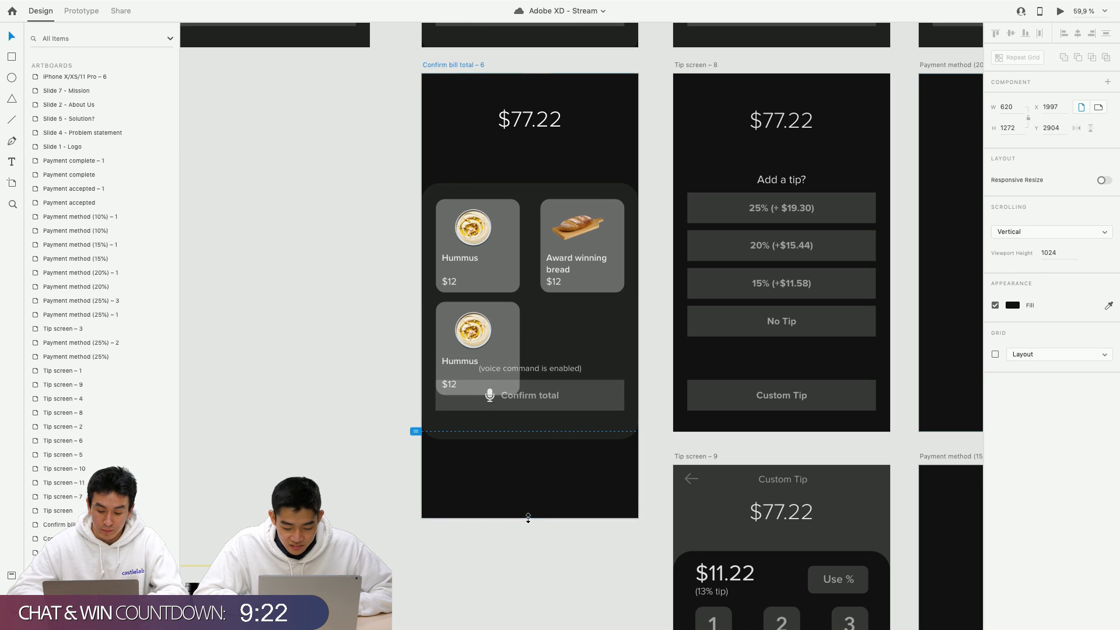
{"action": "left_click_drag", "start_coordinate": [656, 353], "coordinate": [538, 444]}
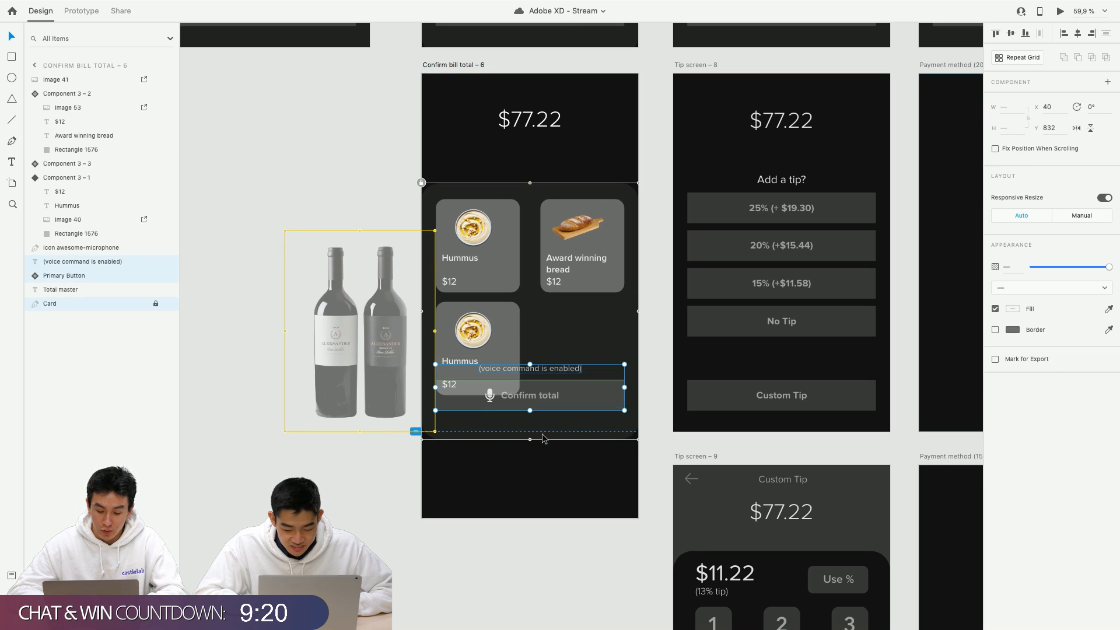
{"action": "left_click_drag", "start_coordinate": [572, 401], "coordinate": [572, 479]}
Centre the hummus and bread images horizontally within their widened cards.
{"action": "scroll", "coordinate": [481, 387], "scroll_direction": "up", "scroll_amount": 5}
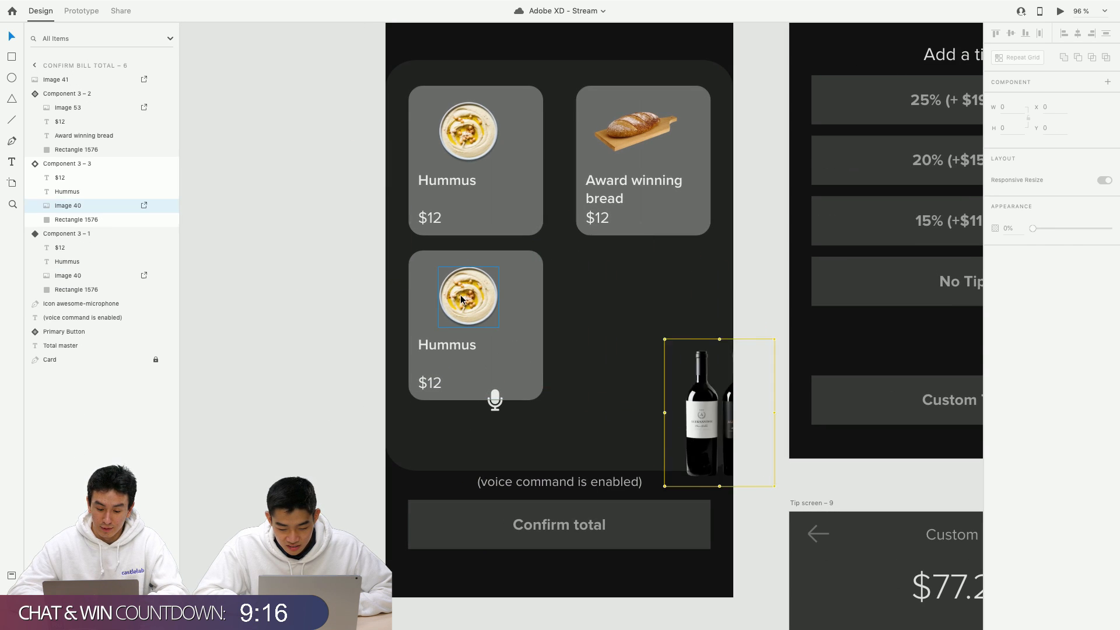
{"action": "double_click", "coordinate": [467, 331]}
{"action": "scroll", "coordinate": [461, 295], "scroll_direction": "up", "scroll_amount": 3}
{"action": "left_click", "coordinate": [482, 140]}
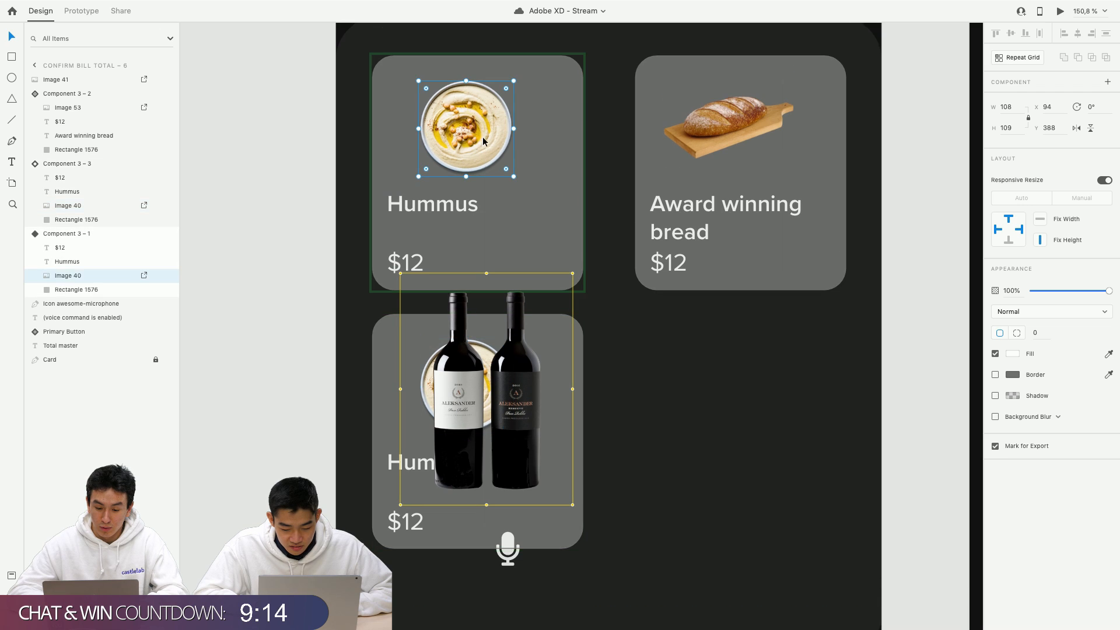
{"action": "left_click_drag", "start_coordinate": [694, 136], "coordinate": [709, 136]}
{"action": "left_click", "coordinate": [326, 260]}
Move the microphone icon down to just above the voice command text, horizontally centred at X 297.15, Y 995.77.
{"action": "scroll", "coordinate": [350, 263], "scroll_direction": "down", "scroll_amount": 5}
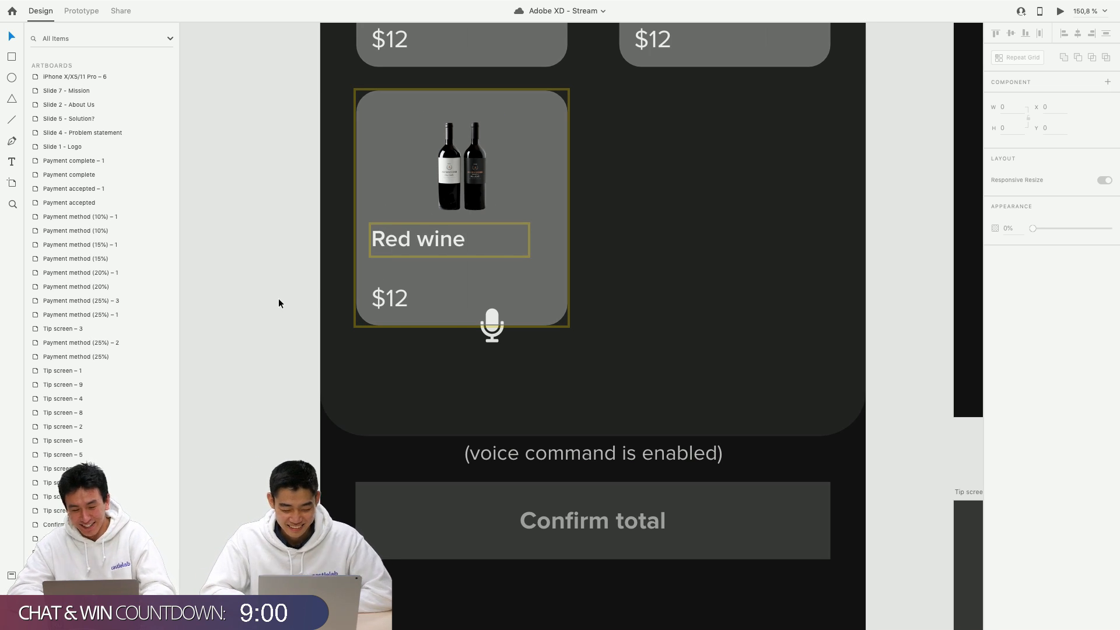
{"action": "scroll", "coordinate": [264, 304], "scroll_direction": "up", "scroll_amount": 5}
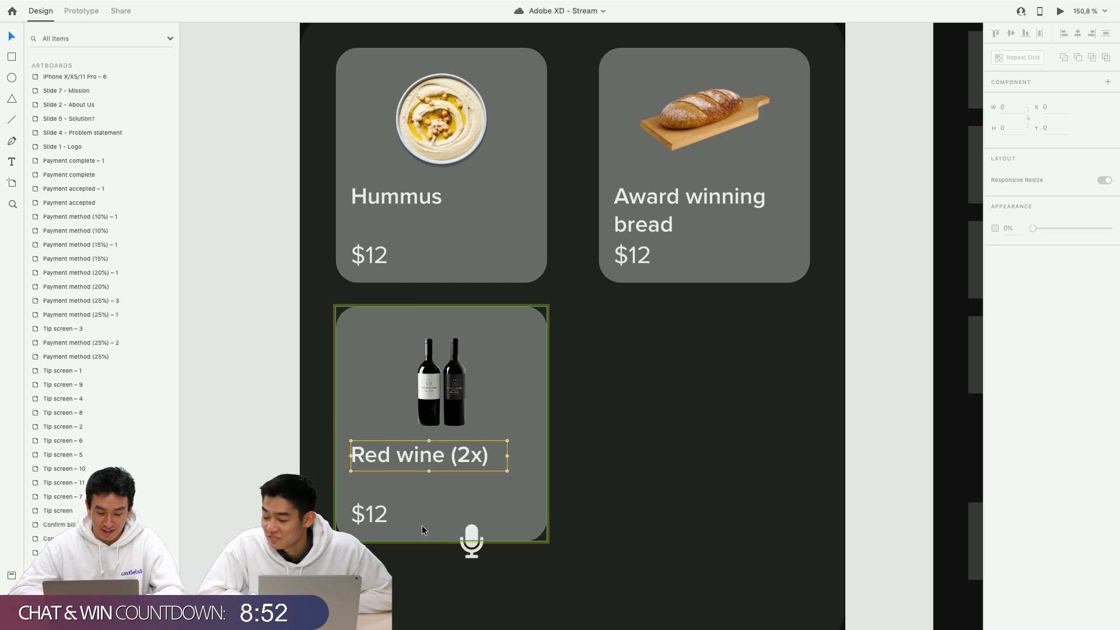
{"action": "left_click", "coordinate": [469, 548]}
{"action": "left_click_drag", "start_coordinate": [469, 544], "coordinate": [576, 343]}
{"action": "scroll", "coordinate": [531, 568], "scroll_direction": "down", "scroll_amount": 10}
{"action": "scroll", "coordinate": [576, 343], "scroll_direction": "up", "scroll_amount": 10}
{"action": "scroll", "coordinate": [576, 343], "scroll_direction": "left", "scroll_amount": 2}
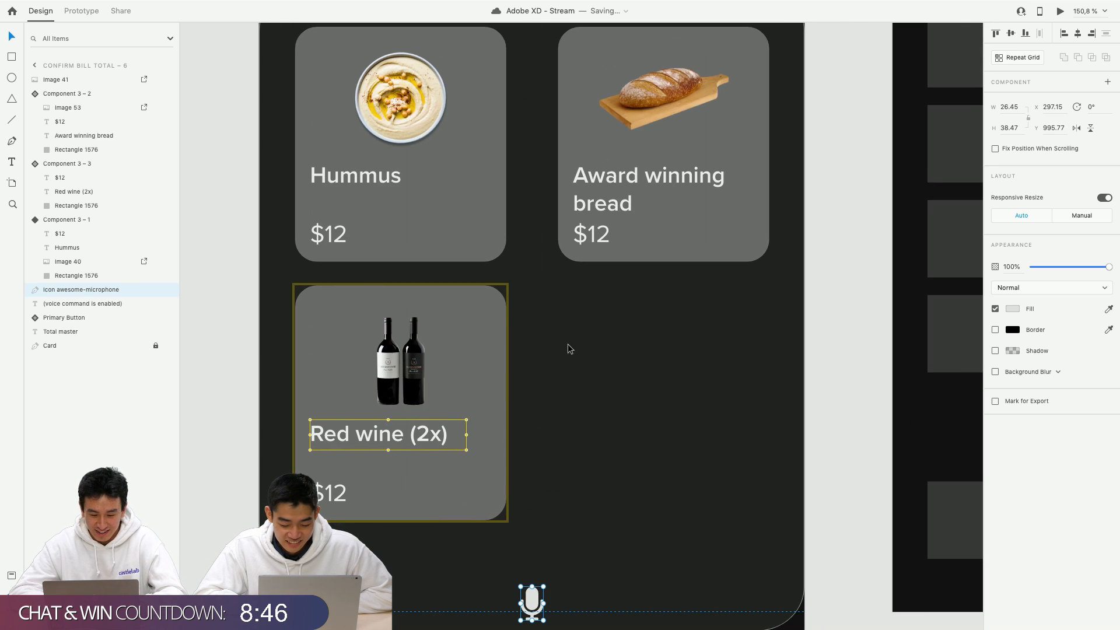
Change the price in the Award winning bread card to $32.
{"action": "scroll", "coordinate": [269, 342], "scroll_direction": "down", "scroll_amount": 5}
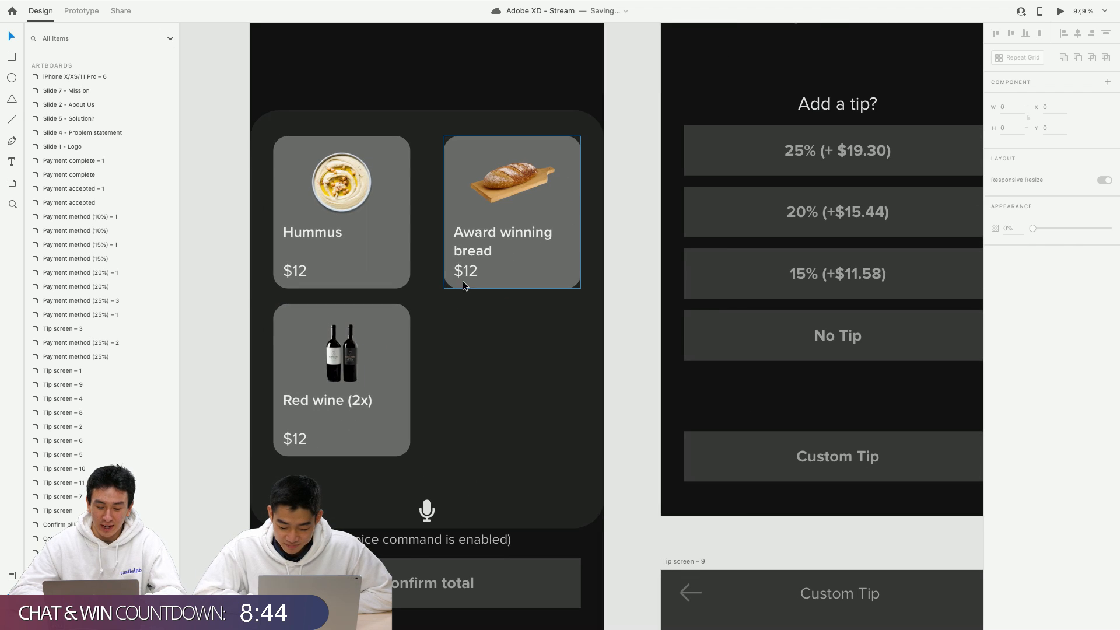
{"action": "double_click", "coordinate": [466, 272]}
{"action": "double_click", "coordinate": [473, 272]}
{"action": "key", "text": "Left"}
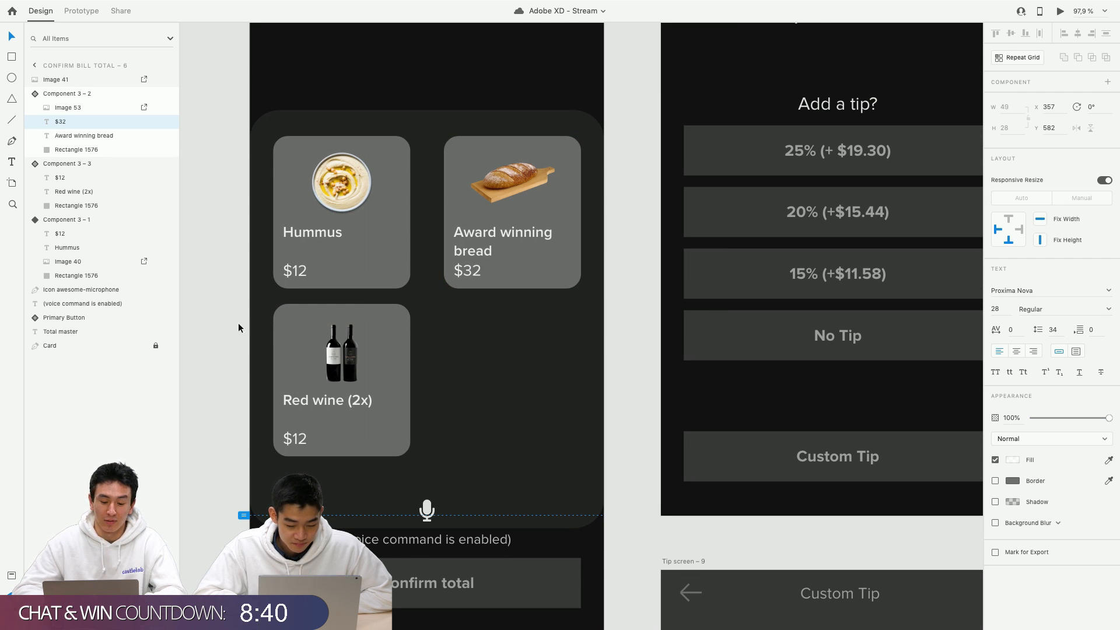
Change the price in the Red wine (2x) card to $82.
{"action": "left_click", "coordinate": [296, 439]}
{"action": "double_click", "coordinate": [296, 438]}
{"action": "double_click", "coordinate": [297, 440]}
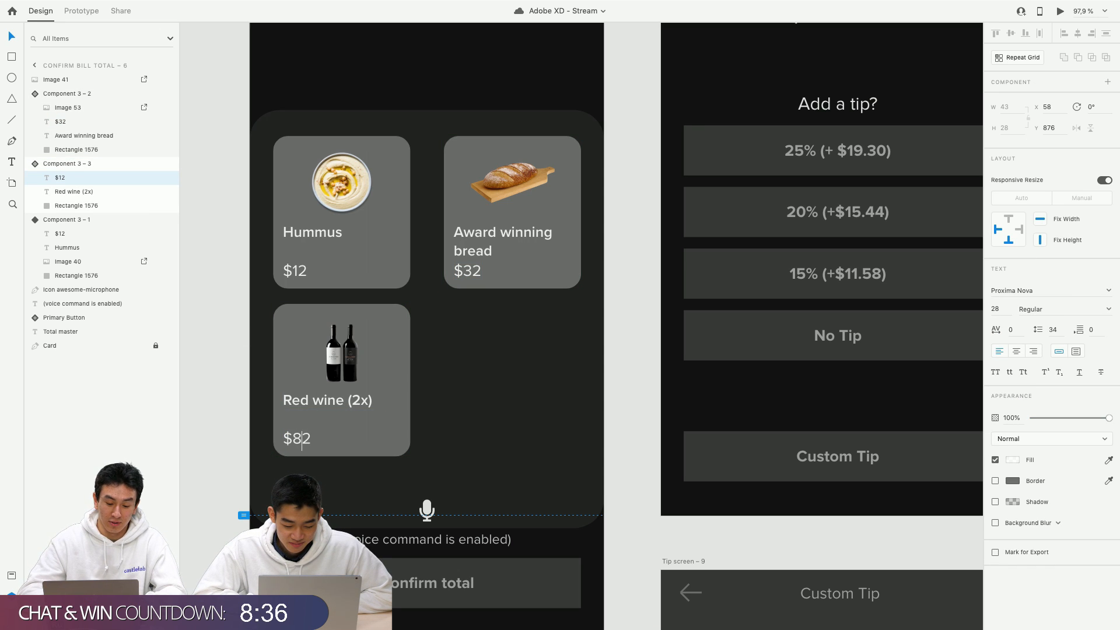
{"action": "left_click", "coordinate": [223, 432]}
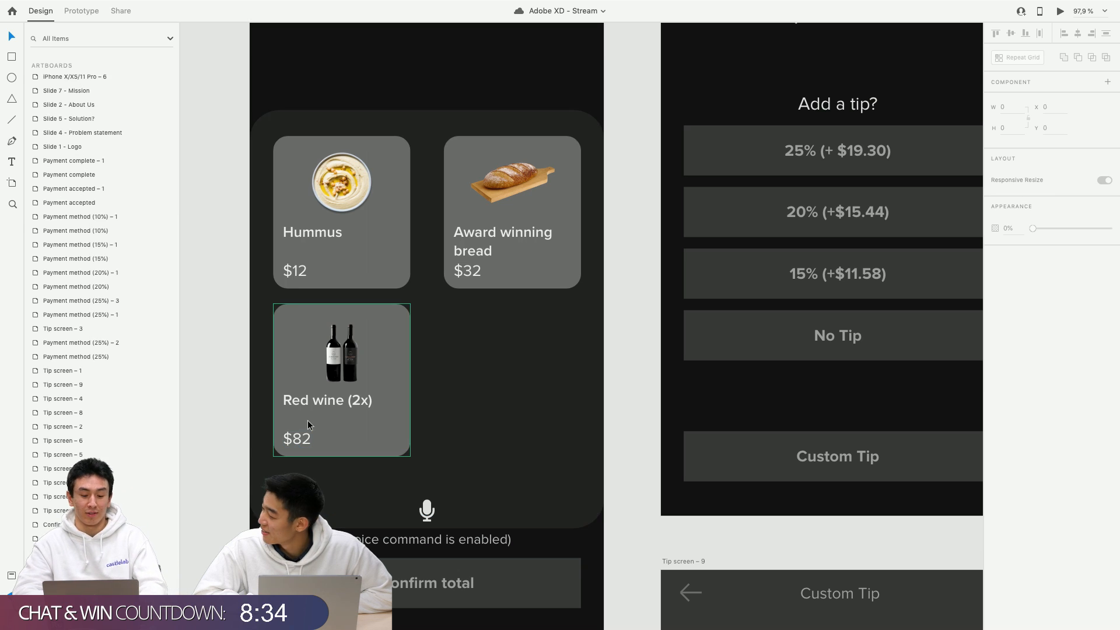
{"action": "scroll", "coordinate": [507, 383], "scroll_direction": "down", "scroll_amount": 3}
{"action": "left_click", "coordinate": [507, 392]}
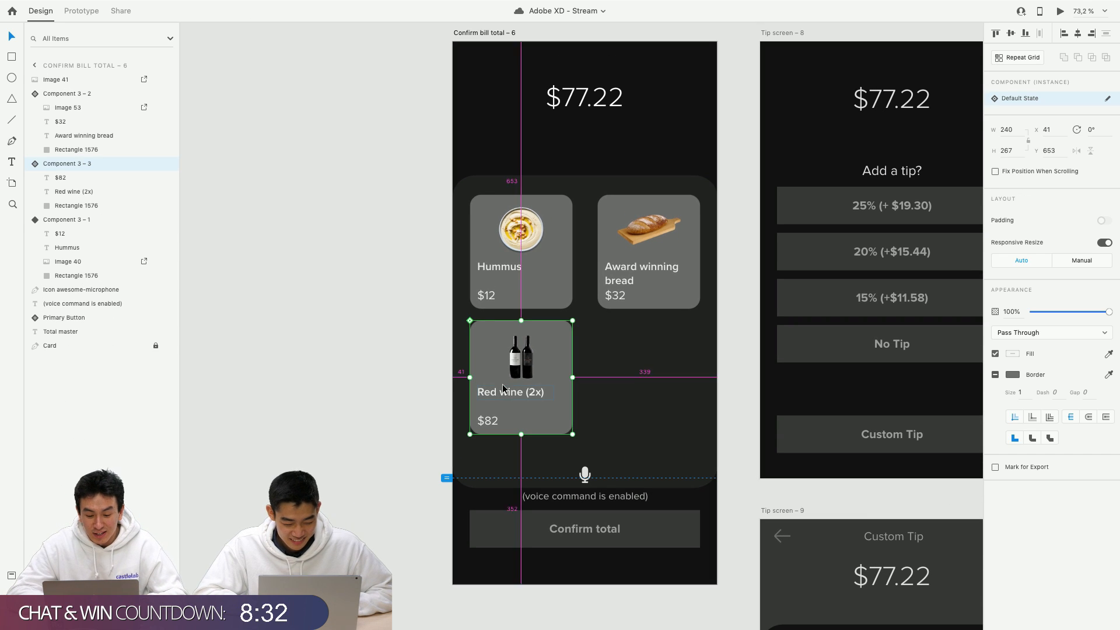
{"action": "left_click_drag", "start_coordinate": [509, 384], "coordinate": [622, 380]}
{"action": "key", "text": "super+z"}
Duplicate the complete Red wine (2x) card into the empty spot beneath the bread card at X 340, Y 653.
{"action": "left_click", "coordinate": [520, 358]}
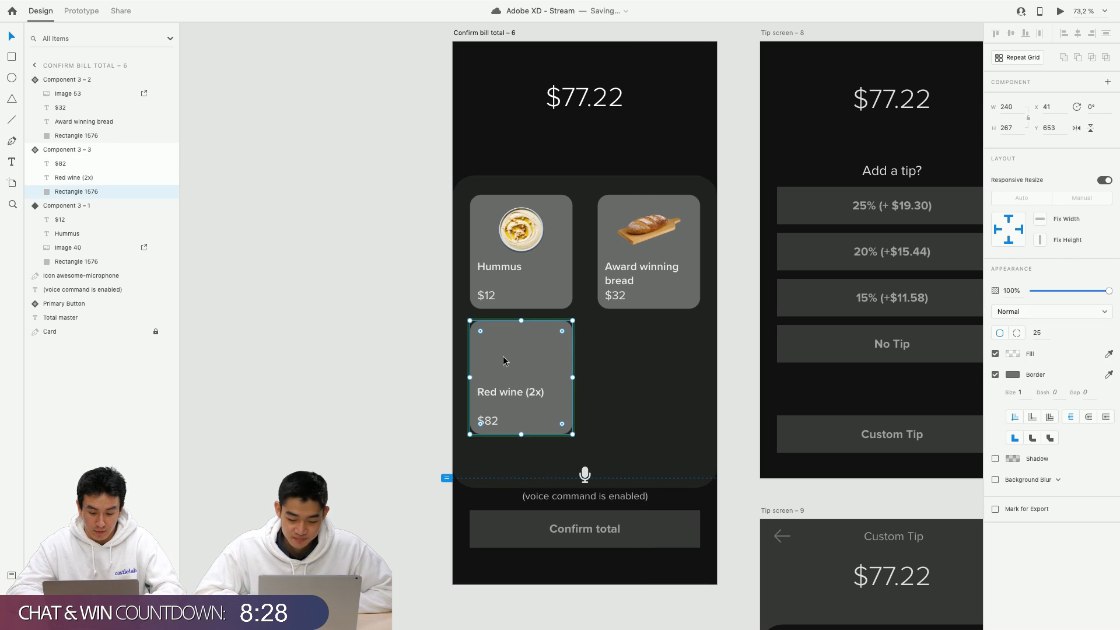
{"action": "key", "text": "Escape"}
{"action": "left_click_drag", "start_coordinate": [507, 376], "coordinate": [637, 376]}
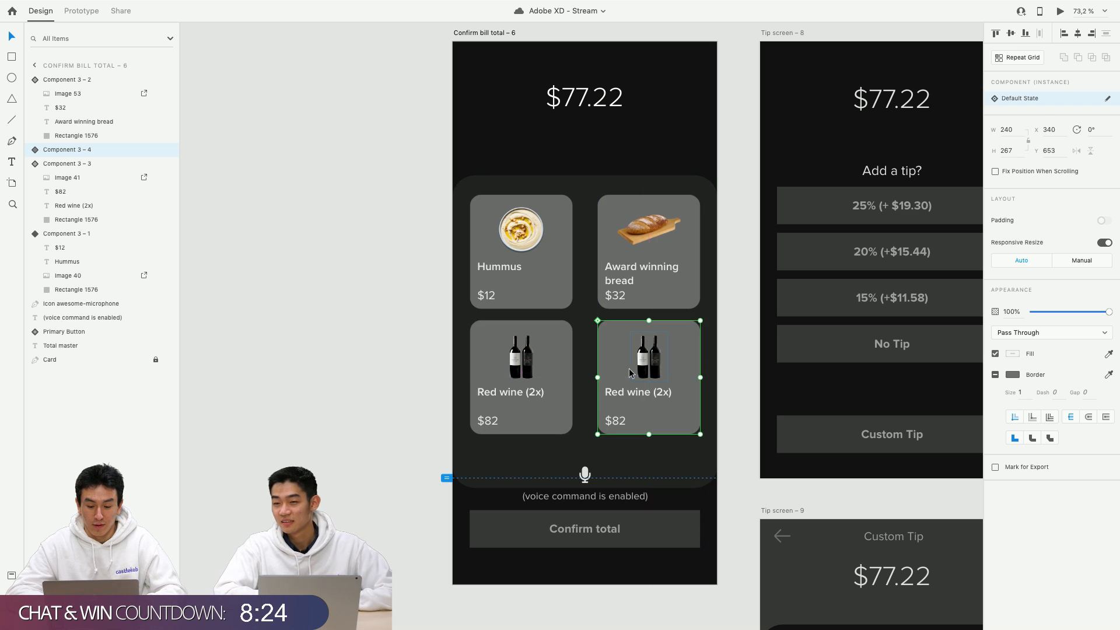
Examine the dish cards in the Restorate app reference screens on the pasteboard.
{"action": "left_click", "coordinate": [355, 351]}
{"action": "scroll", "coordinate": [356, 351], "scroll_direction": "down", "scroll_amount": 5}
{"action": "scroll", "coordinate": [361, 351], "scroll_direction": "left", "scroll_amount": 3}
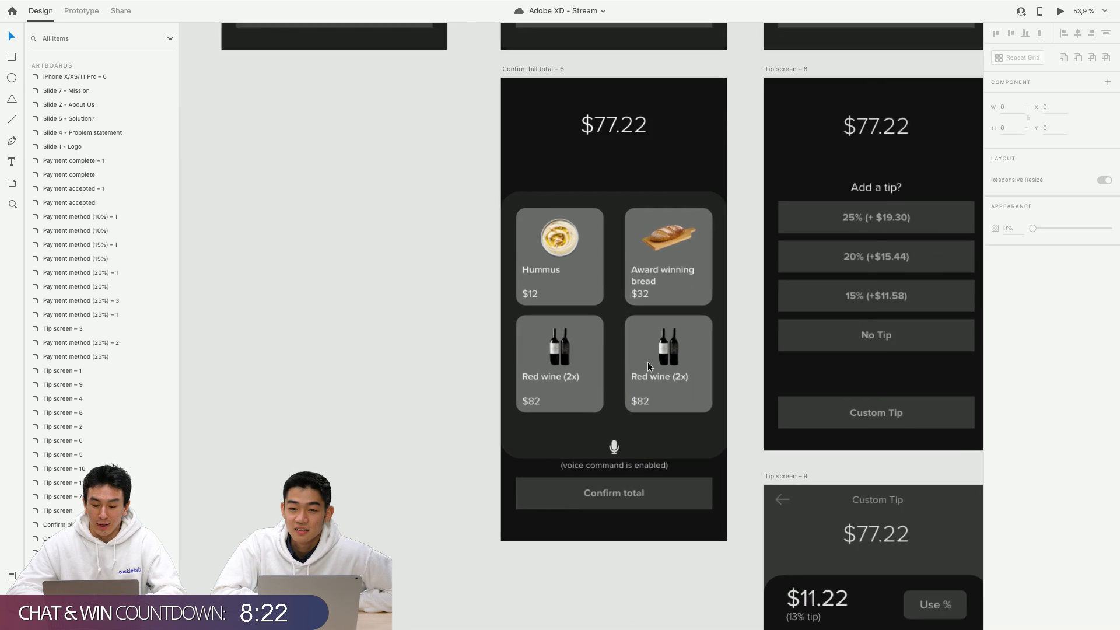
{"action": "scroll", "coordinate": [648, 366], "scroll_direction": "down", "scroll_amount": 5}
{"action": "scroll", "coordinate": [647, 366], "scroll_direction": "left", "scroll_amount": 10}
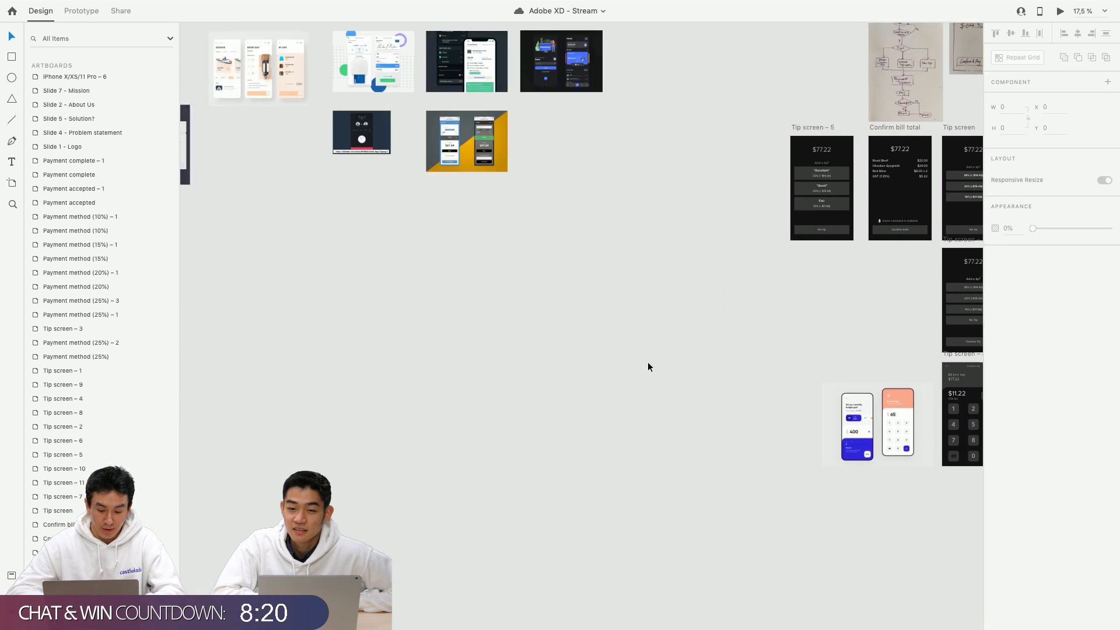
{"action": "scroll", "coordinate": [491, 257], "scroll_direction": "up", "scroll_amount": 3}
{"action": "scroll", "coordinate": [491, 257], "scroll_direction": "down", "scroll_amount": 5}
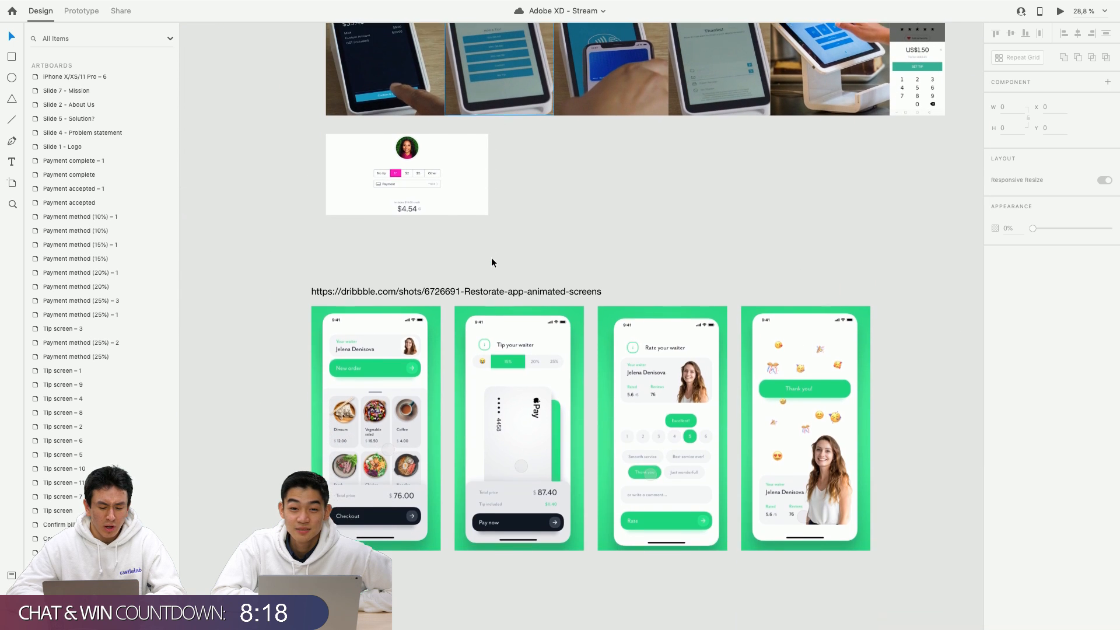
{"action": "scroll", "coordinate": [352, 357], "scroll_direction": "down", "scroll_amount": 2}
{"action": "scroll", "coordinate": [352, 357], "scroll_direction": "up", "scroll_amount": 3}
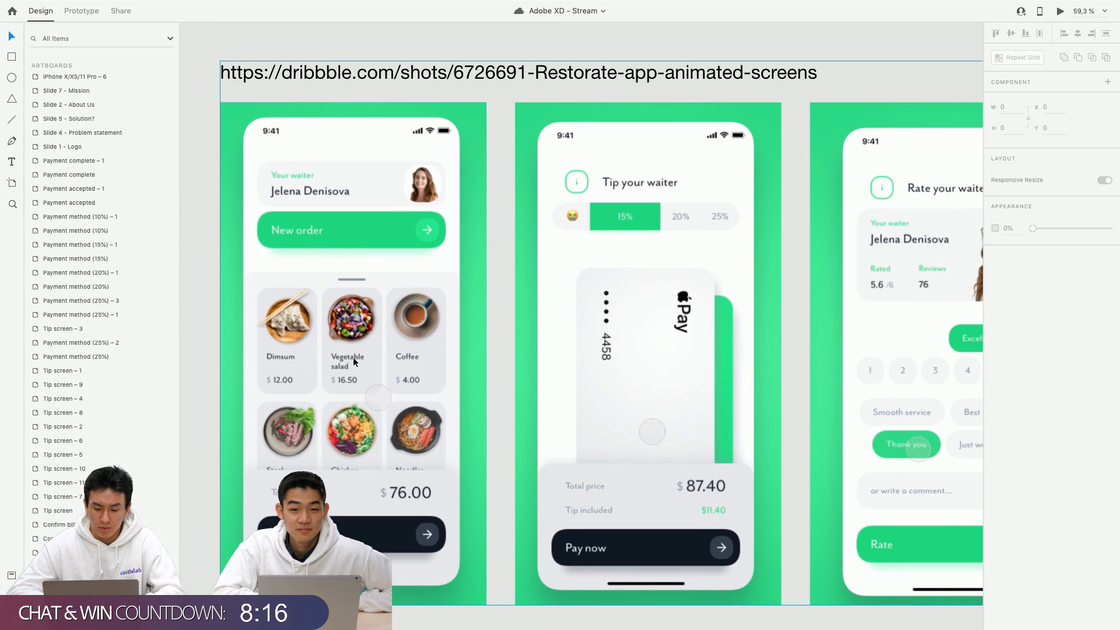
{"action": "scroll", "coordinate": [367, 294], "scroll_direction": "down", "scroll_amount": 3}
{"action": "scroll", "coordinate": [367, 294], "scroll_direction": "up", "scroll_amount": 10}
{"action": "scroll", "coordinate": [367, 295], "scroll_direction": "down", "scroll_amount": 5}
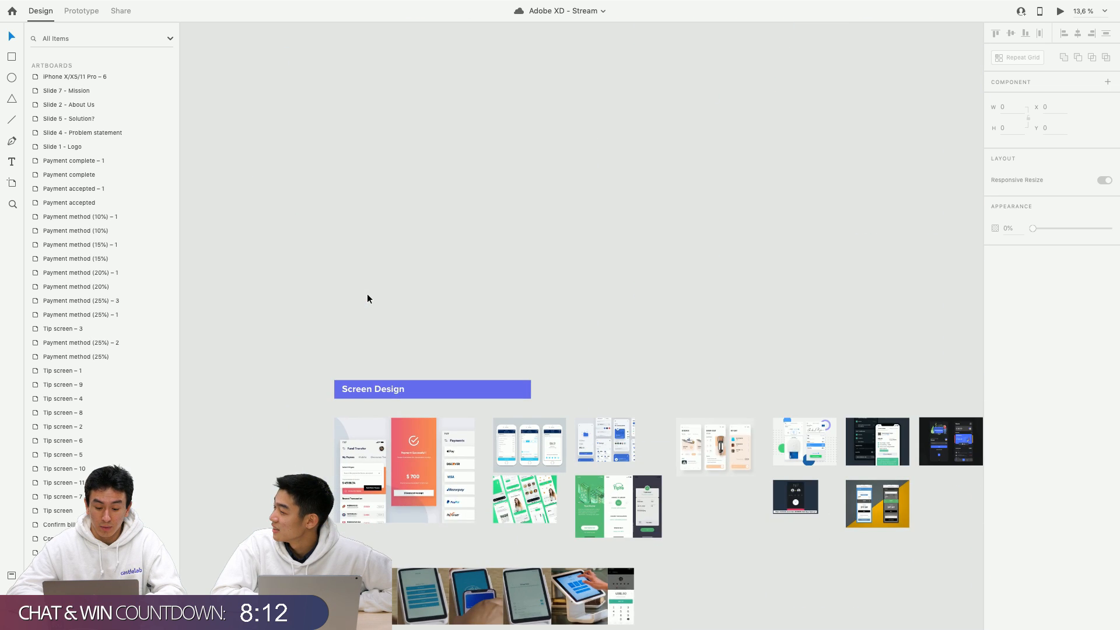
Copy the image of the sliced chicken and salad plate from the Dishes collection on the pasteboard.
{"action": "scroll", "coordinate": [367, 294], "scroll_direction": "down", "scroll_amount": 5}
{"action": "scroll", "coordinate": [367, 295], "scroll_direction": "down", "scroll_amount": 3}
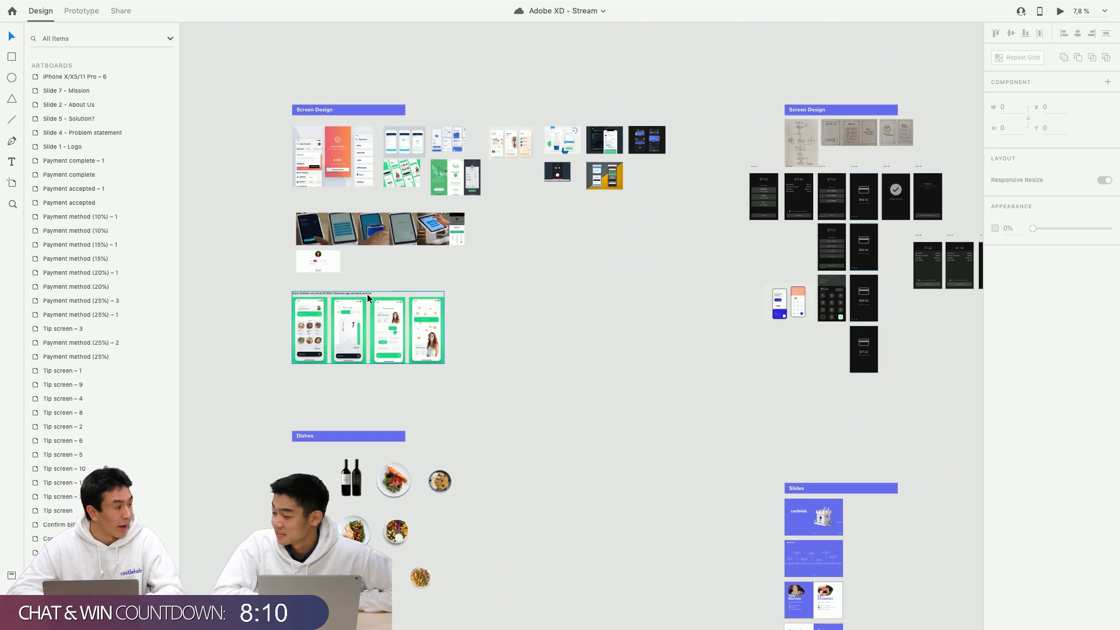
{"action": "scroll", "coordinate": [433, 299], "scroll_direction": "right", "scroll_amount": 5}
{"action": "scroll", "coordinate": [461, 304], "scroll_direction": "up", "scroll_amount": 6}
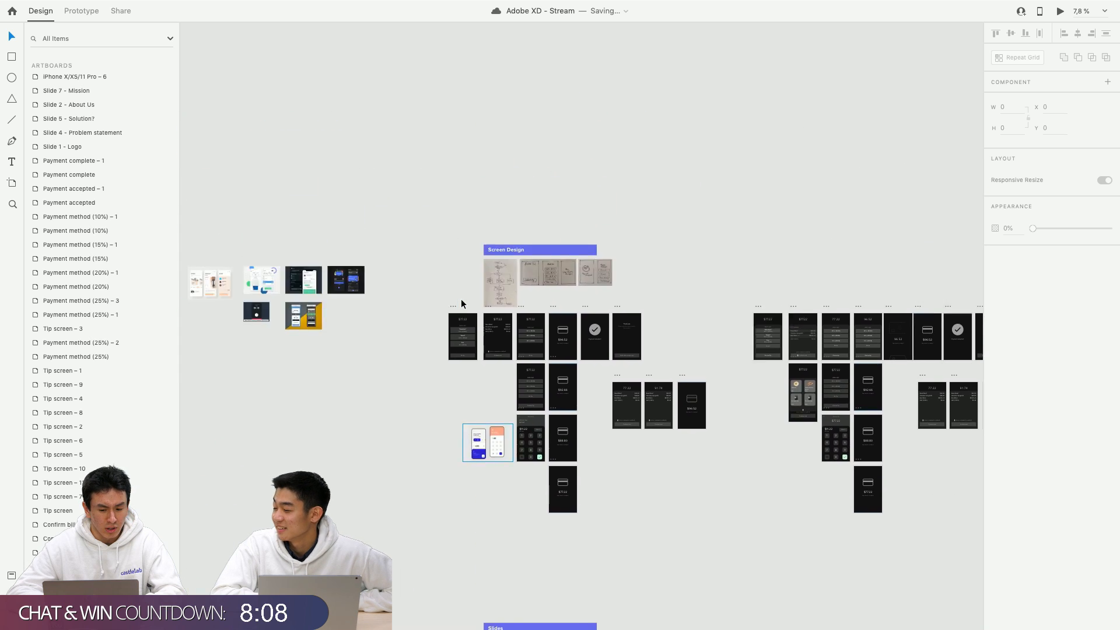
{"action": "scroll", "coordinate": [461, 298], "scroll_direction": "down", "scroll_amount": 5}
{"action": "scroll", "coordinate": [460, 298], "scroll_direction": "up", "scroll_amount": 10}
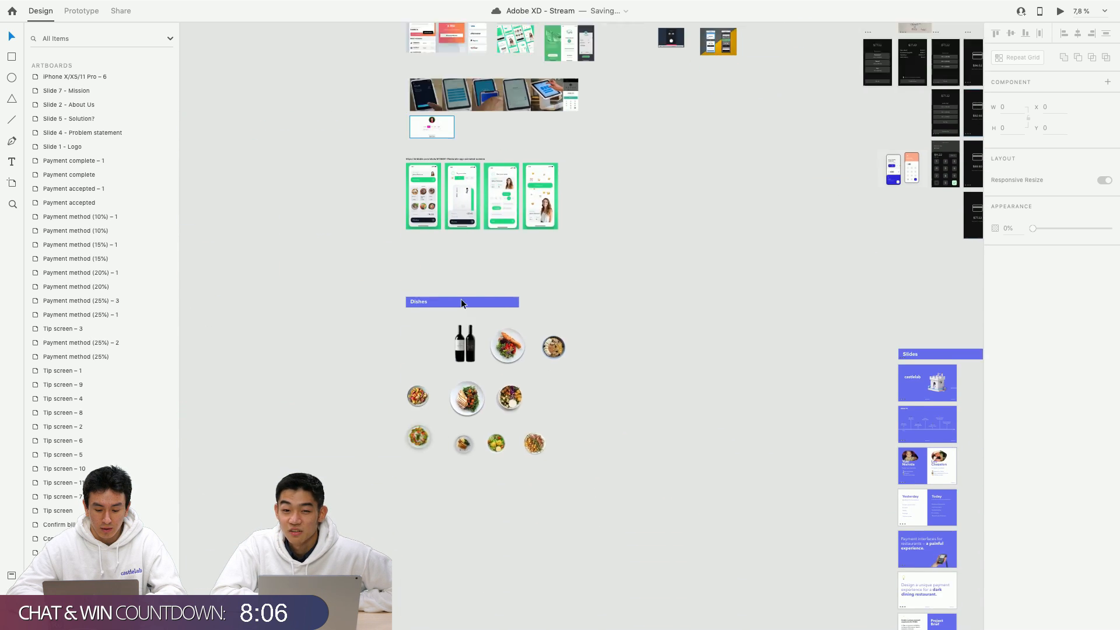
{"action": "scroll", "coordinate": [541, 170], "scroll_direction": "up", "scroll_amount": 5}
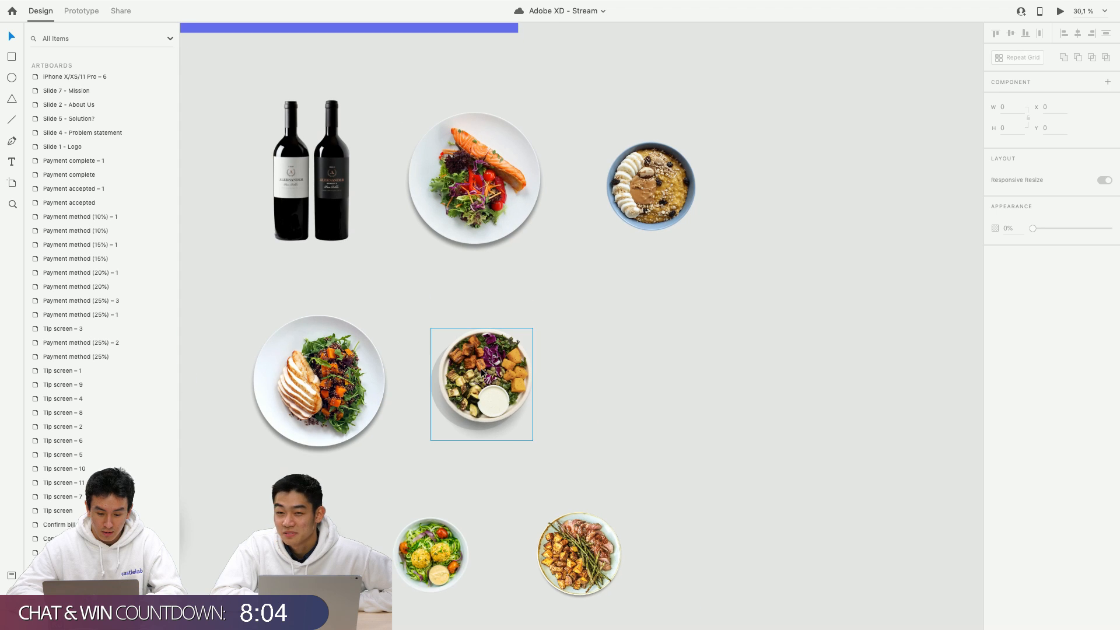
{"action": "left_click", "coordinate": [354, 382]}
{"action": "scroll", "coordinate": [355, 382], "scroll_direction": "down", "scroll_amount": 10}
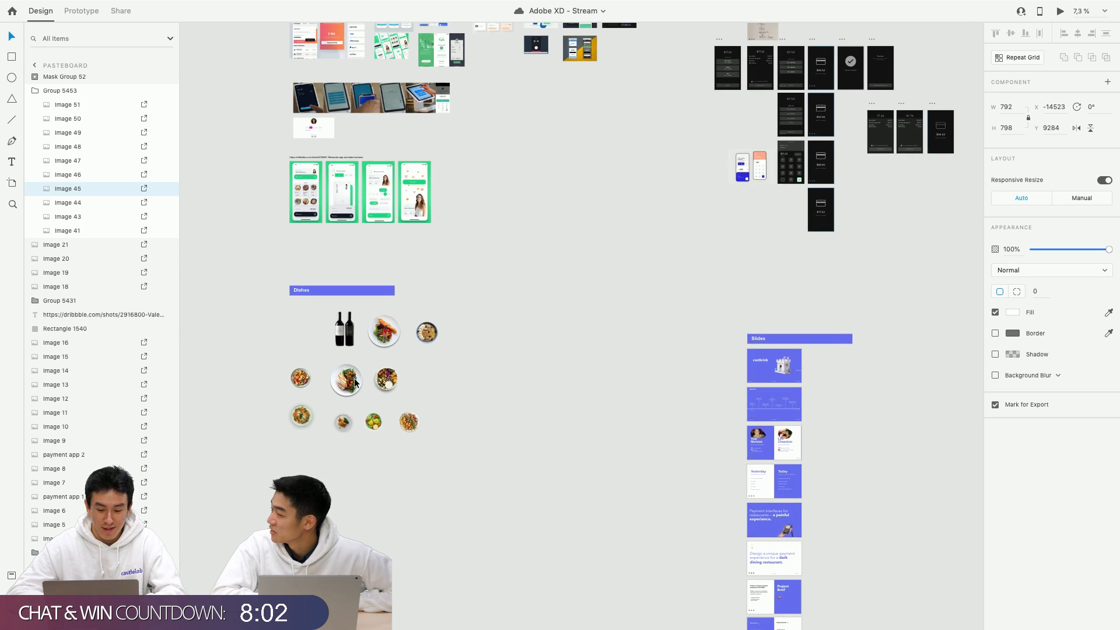
Replace the wine bottles image in the duplicated Red wine card beneath the bread card with the copied plate image.
{"action": "scroll", "coordinate": [443, 349], "scroll_direction": "right", "scroll_amount": 2}
{"action": "scroll", "coordinate": [475, 269], "scroll_direction": "up", "scroll_amount": 20}
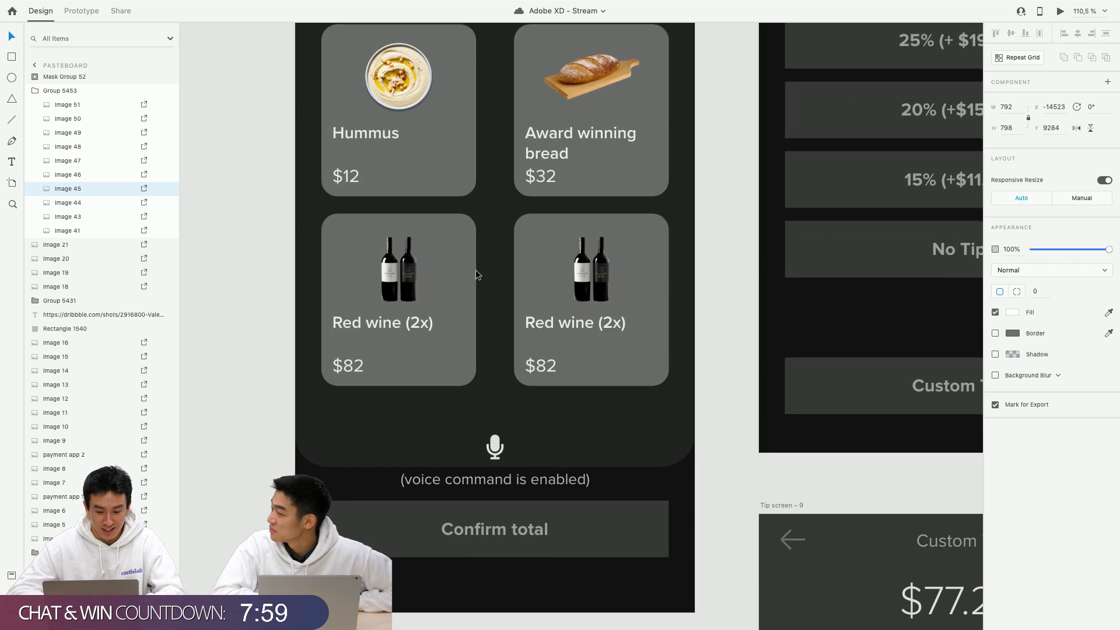
{"action": "double_click", "coordinate": [611, 265]}
{"action": "scroll", "coordinate": [606, 267], "scroll_direction": "up", "scroll_amount": 5}
{"action": "key", "text": "Delete"}
{"action": "left_click", "coordinate": [600, 269]}
{"action": "key", "text": "ctrl+v"}
{"action": "scroll", "coordinate": [584, 265], "scroll_direction": "down", "scroll_amount": 3}
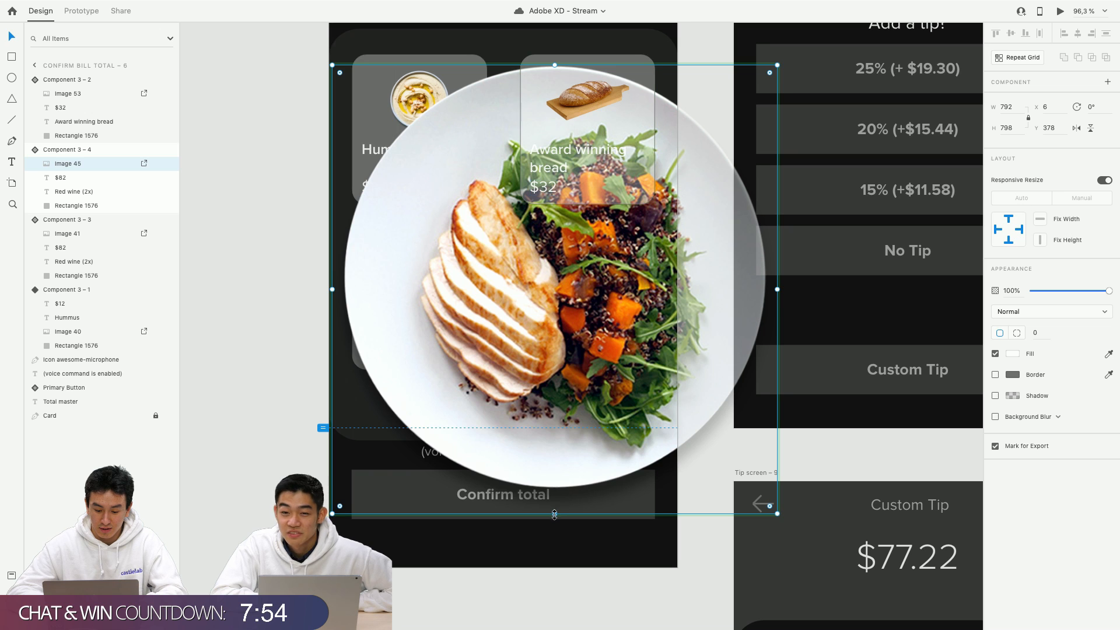
Scale the plate image down to about 114 by 114 and centre it above the card's name, at about X 403, Y 677.
{"action": "left_click_drag", "start_coordinate": [554, 513], "coordinate": [554, 305]}
{"action": "left_click_drag", "start_coordinate": [466, 213], "coordinate": [495, 295]}
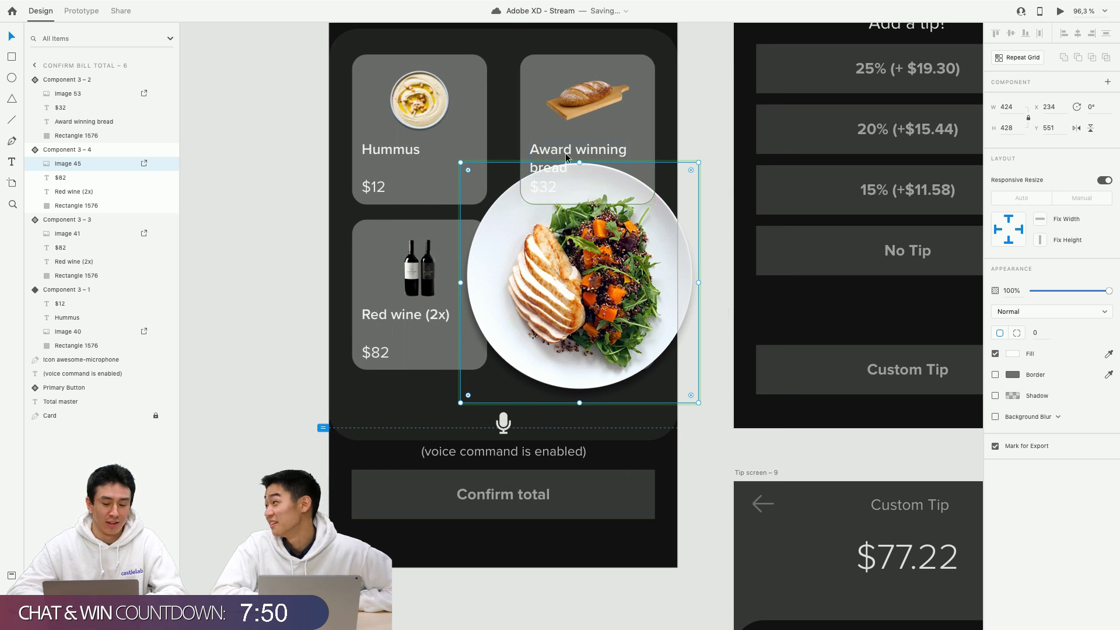
{"action": "left_click_drag", "start_coordinate": [579, 162], "coordinate": [582, 241]}
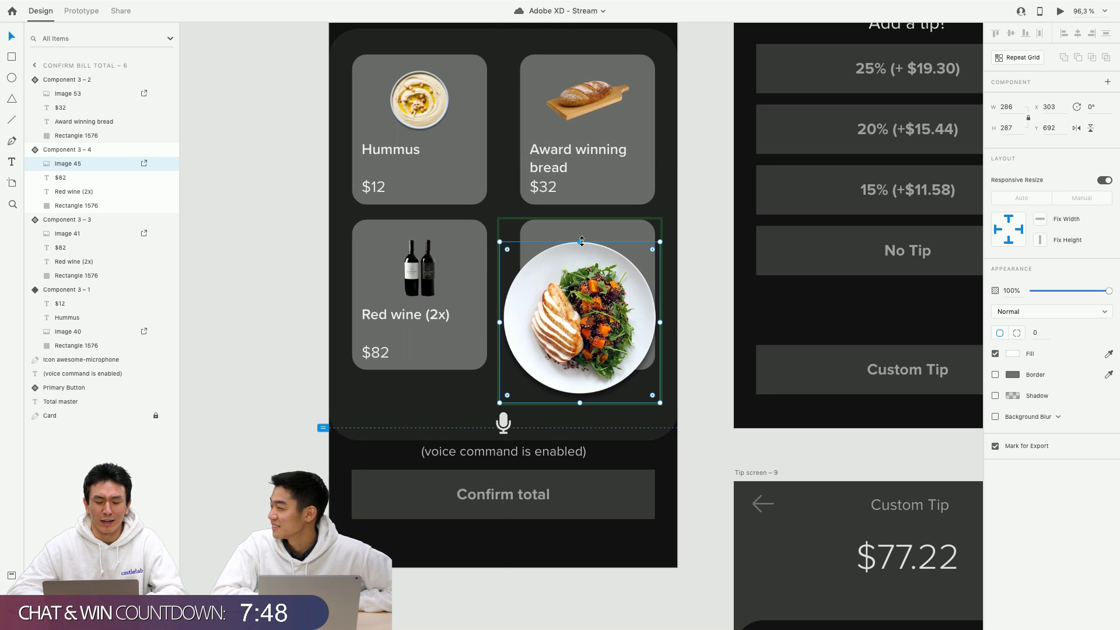
{"action": "left_click_drag", "start_coordinate": [579, 404], "coordinate": [576, 272]}
{"action": "scroll", "coordinate": [602, 282], "scroll_direction": "up", "scroll_amount": 3}
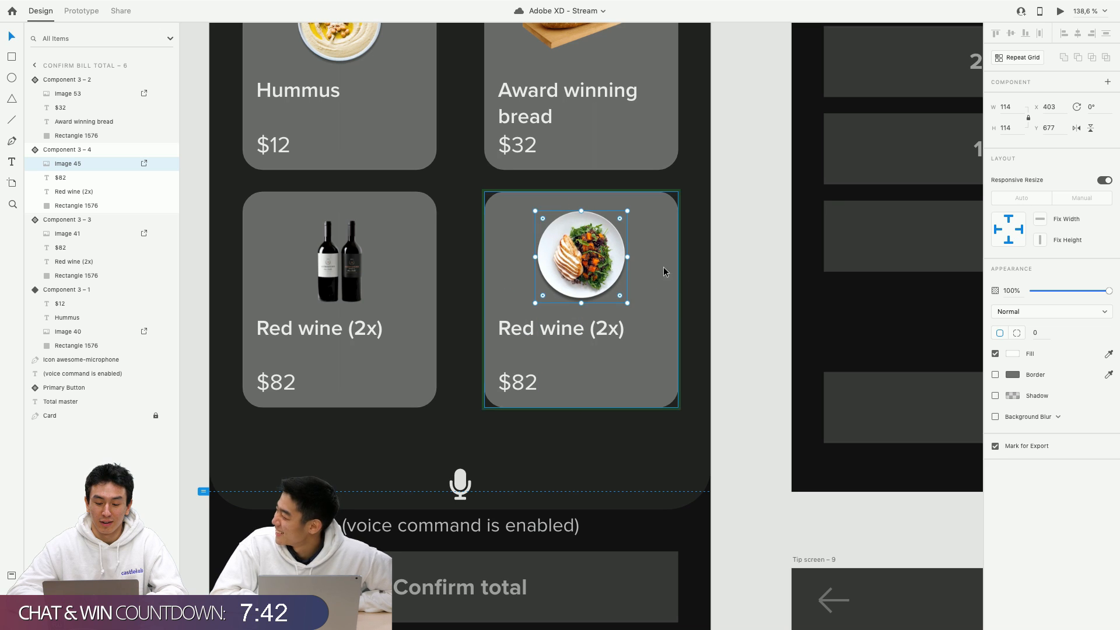
Change the dish name in the card with the plate image to "Pacific salmon on salad".
{"action": "left_click", "coordinate": [750, 260]}
{"action": "left_click", "coordinate": [585, 330]}
{"action": "double_click", "coordinate": [584, 330]}
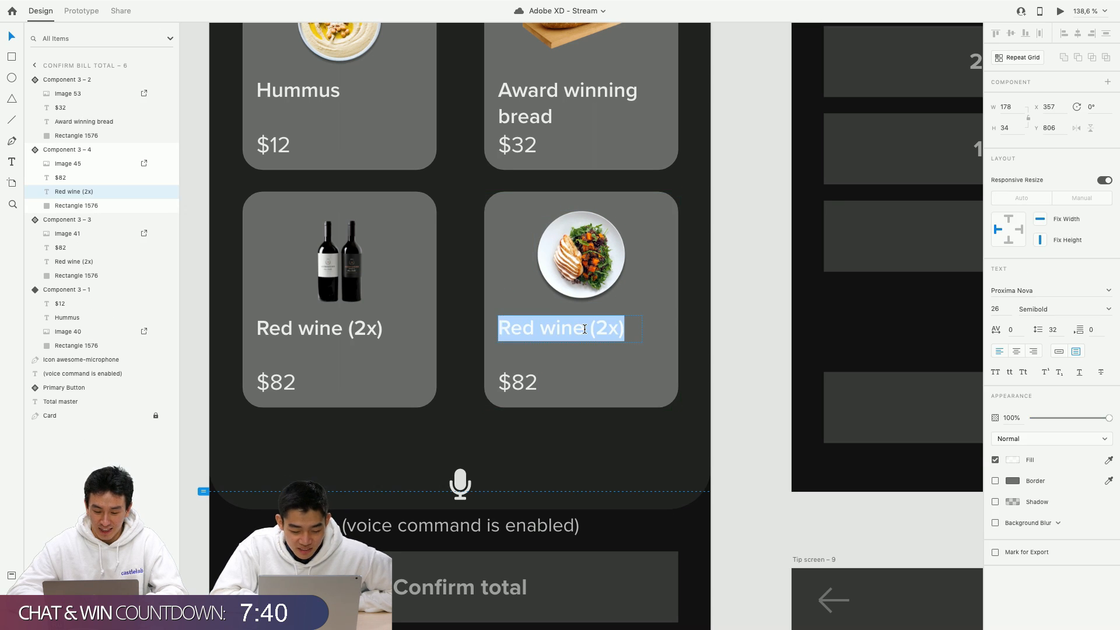
{"action": "type", "text": "Pacific salmon on salad"}
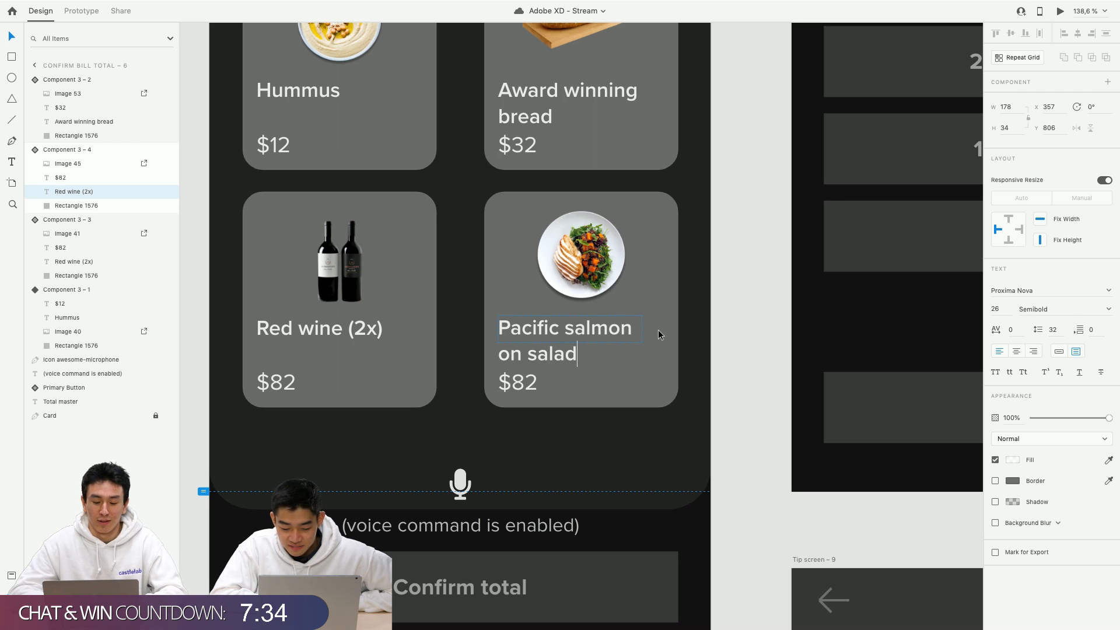
{"action": "key", "text": "Escape"}
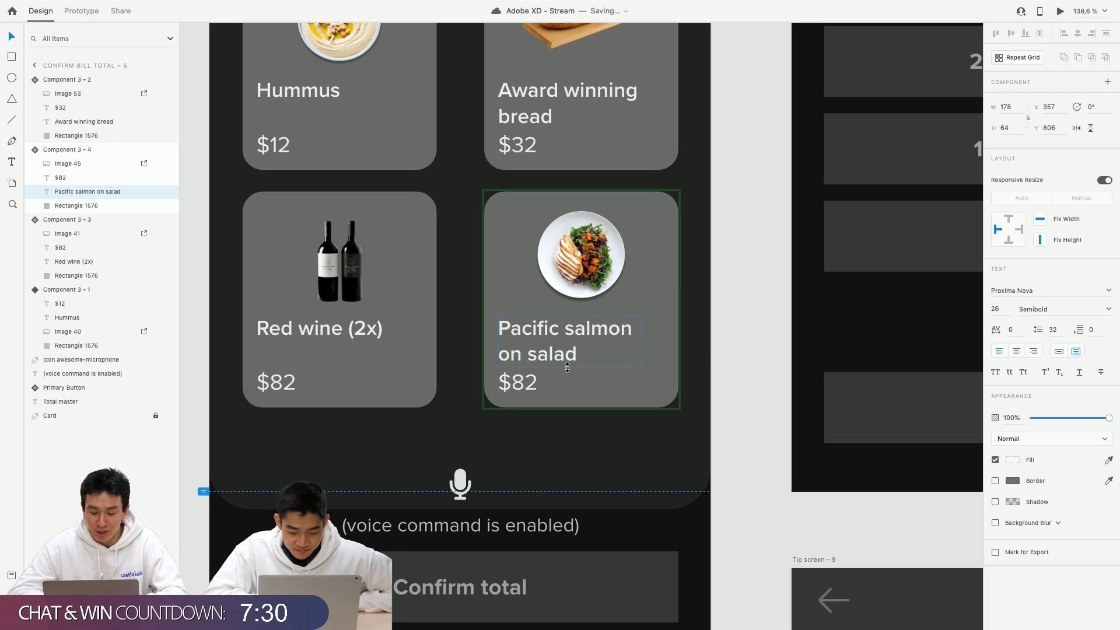
{"action": "left_click", "coordinate": [742, 298]}
{"action": "scroll", "coordinate": [742, 301], "scroll_direction": "down", "scroll_amount": 3}
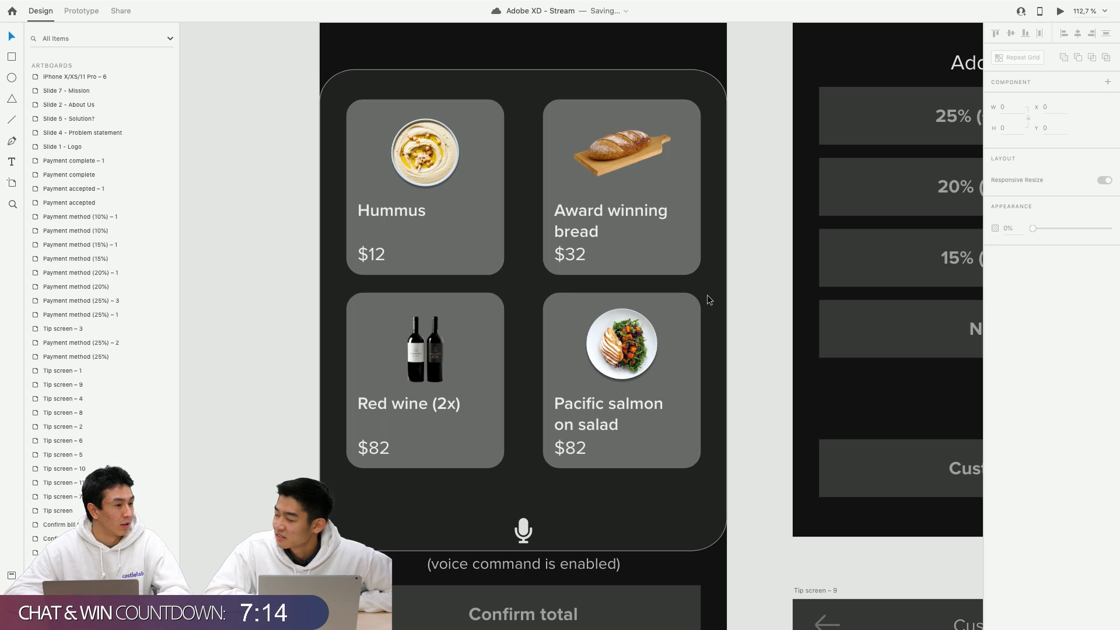
{"action": "scroll", "coordinate": [707, 295], "scroll_direction": "down", "scroll_amount": 3}
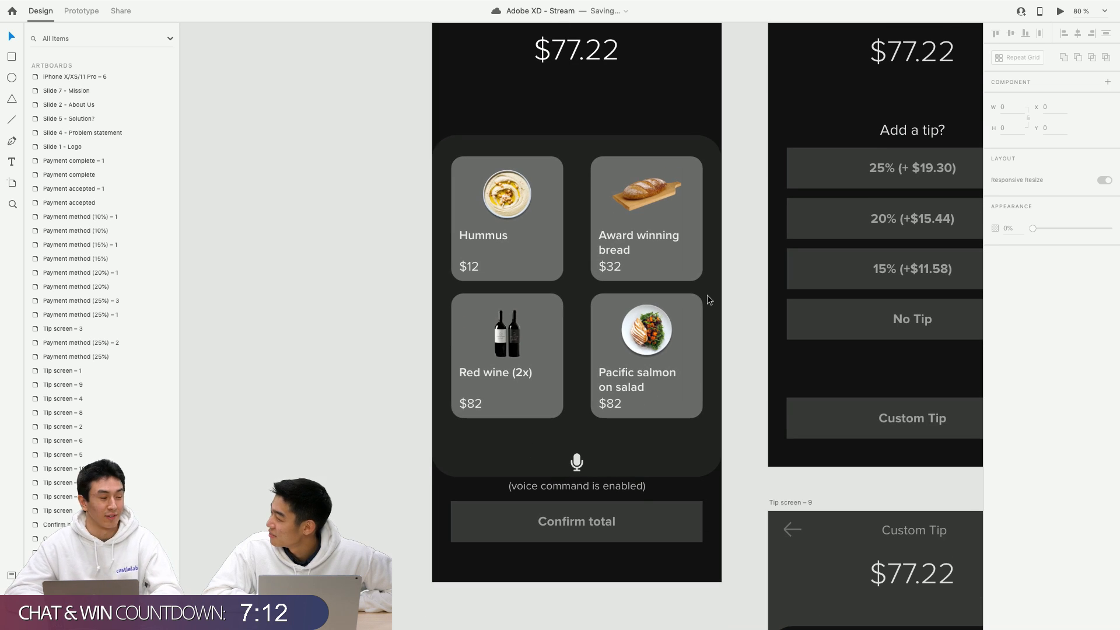
{"action": "scroll", "coordinate": [362, 373], "scroll_direction": "up", "scroll_amount": 1}
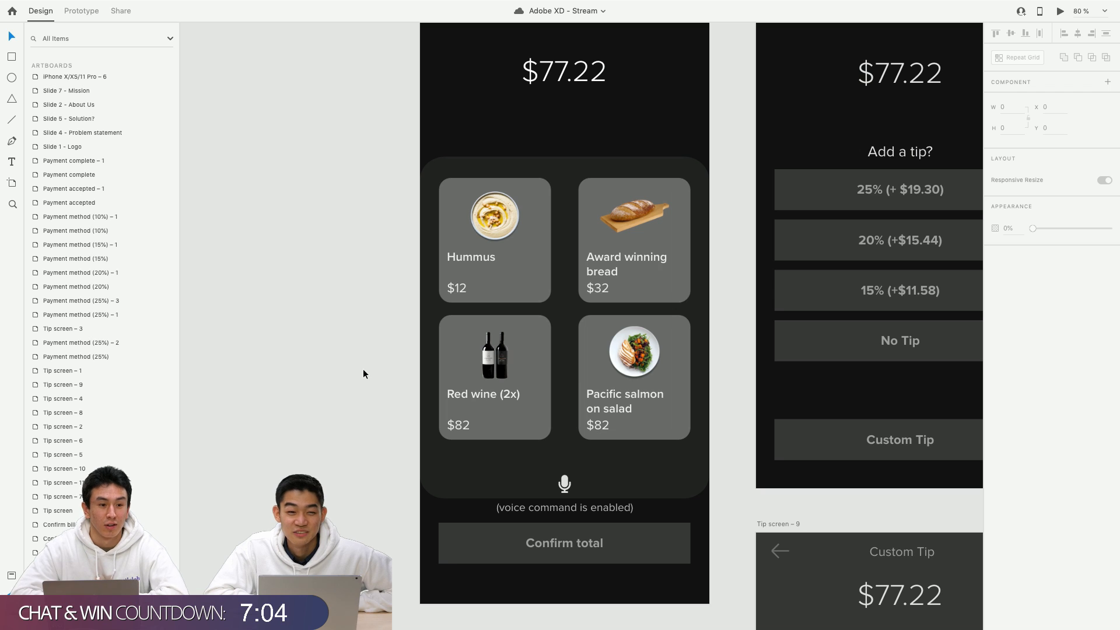
{"action": "scroll", "coordinate": [363, 373], "scroll_direction": "right", "scroll_amount": 3}
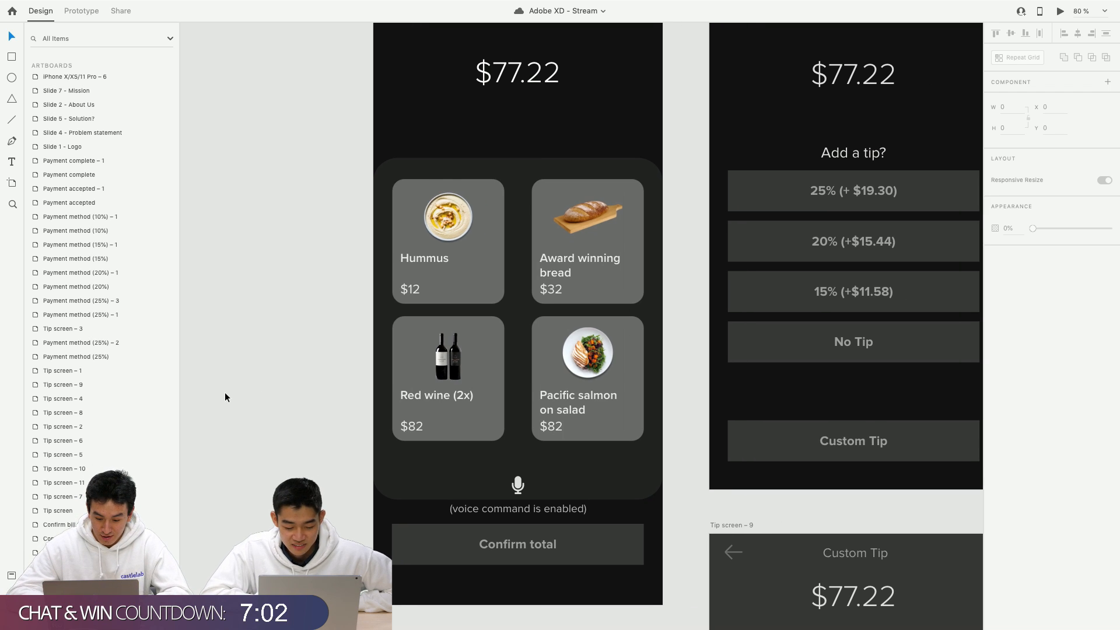
Unlock the Card background shape and stretch it down to the artboard's lower edge, to a height of about 959.
{"action": "scroll", "coordinate": [225, 392], "scroll_direction": "down", "scroll_amount": 2}
{"action": "left_click", "coordinate": [373, 436]}
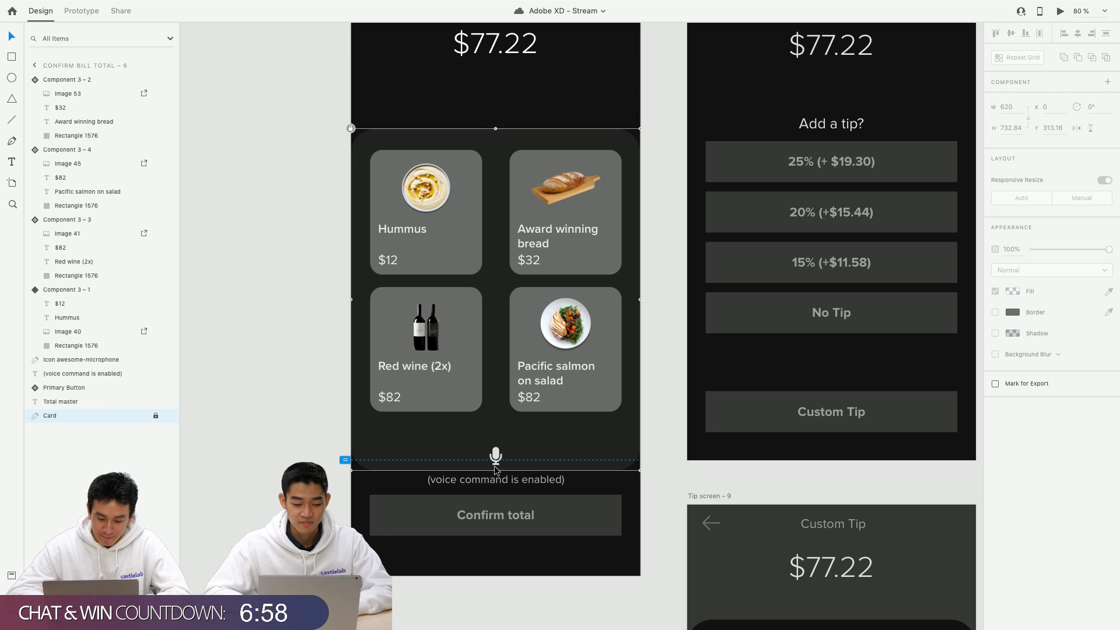
{"action": "key", "text": "super+l"}
{"action": "left_click_drag", "start_coordinate": [495, 470], "coordinate": [492, 577]}
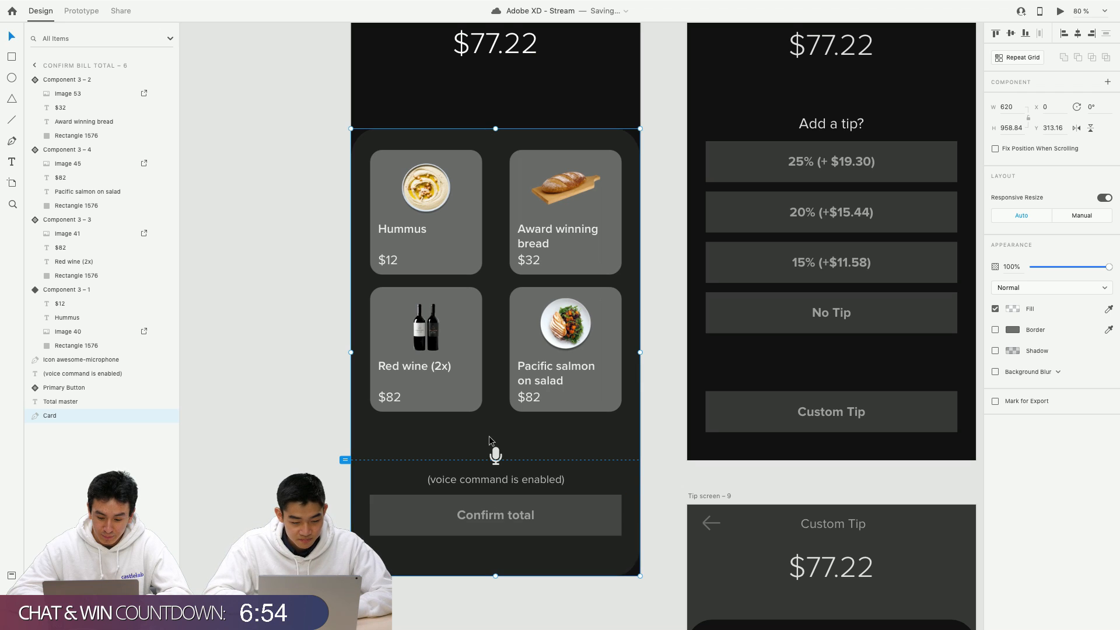
{"action": "scroll", "coordinate": [302, 390], "scroll_direction": "up", "scroll_amount": 2}
{"action": "left_click", "coordinate": [303, 390]}
{"action": "scroll", "coordinate": [302, 390], "scroll_direction": "down", "scroll_amount": 1}
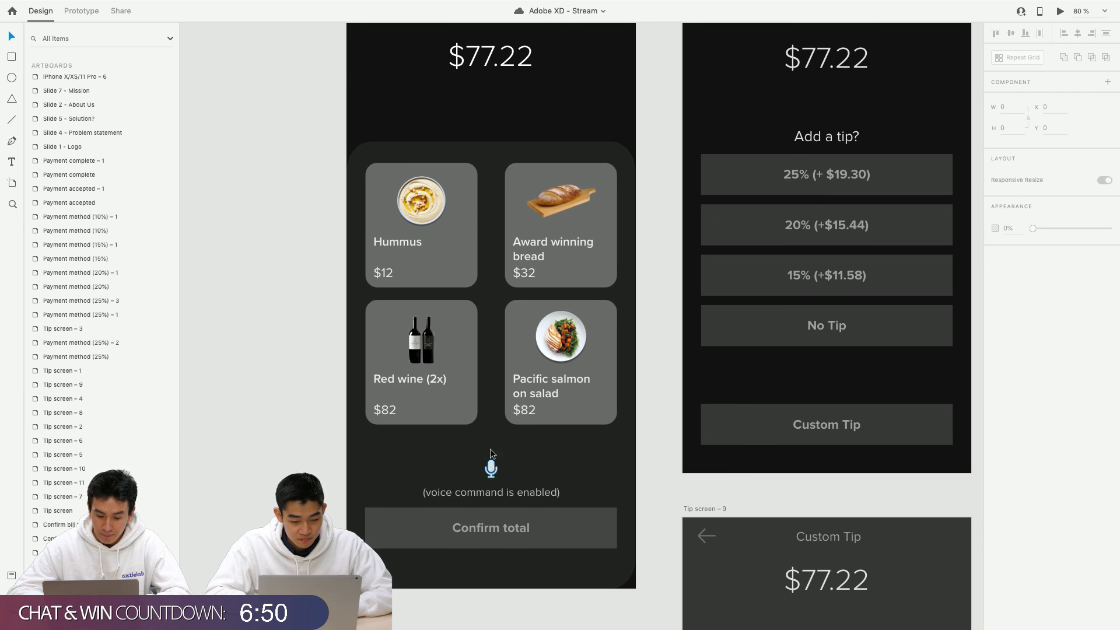
{"action": "left_click", "coordinate": [455, 363]}
{"action": "left_click_drag", "start_coordinate": [455, 363], "coordinate": [597, 487]}
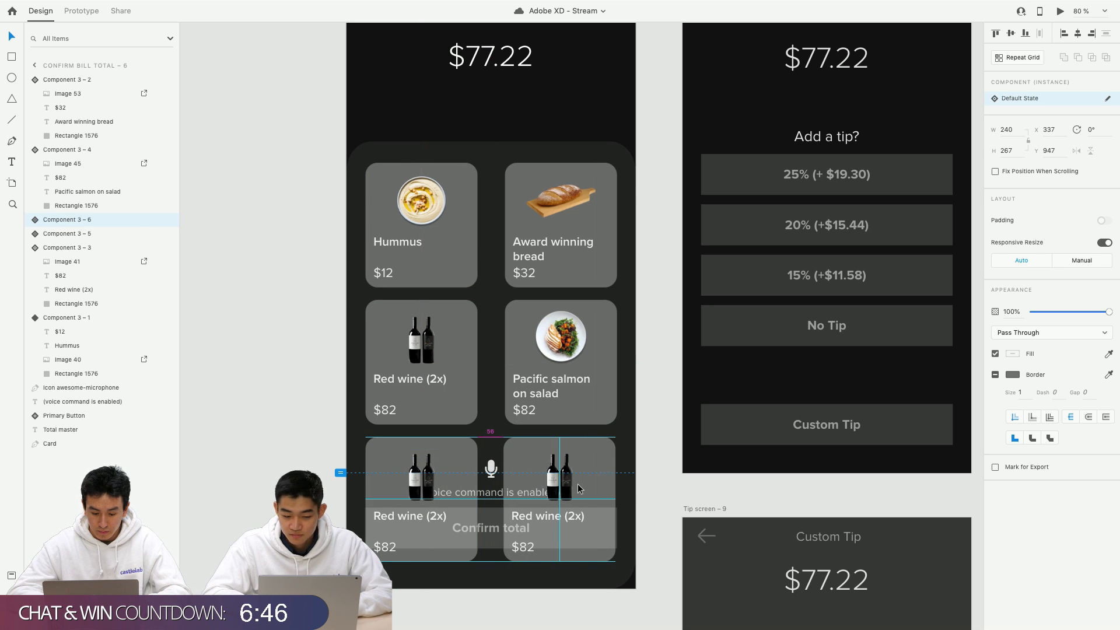
{"action": "key", "text": "Delete"}
{"action": "key", "text": "ctrl+z"}
Fill both columns of a third row with copies of the Pacific salmon on salad card.
{"action": "left_click_drag", "start_coordinate": [557, 353], "coordinate": [417, 491]}
{"action": "left_click", "coordinate": [247, 466]}
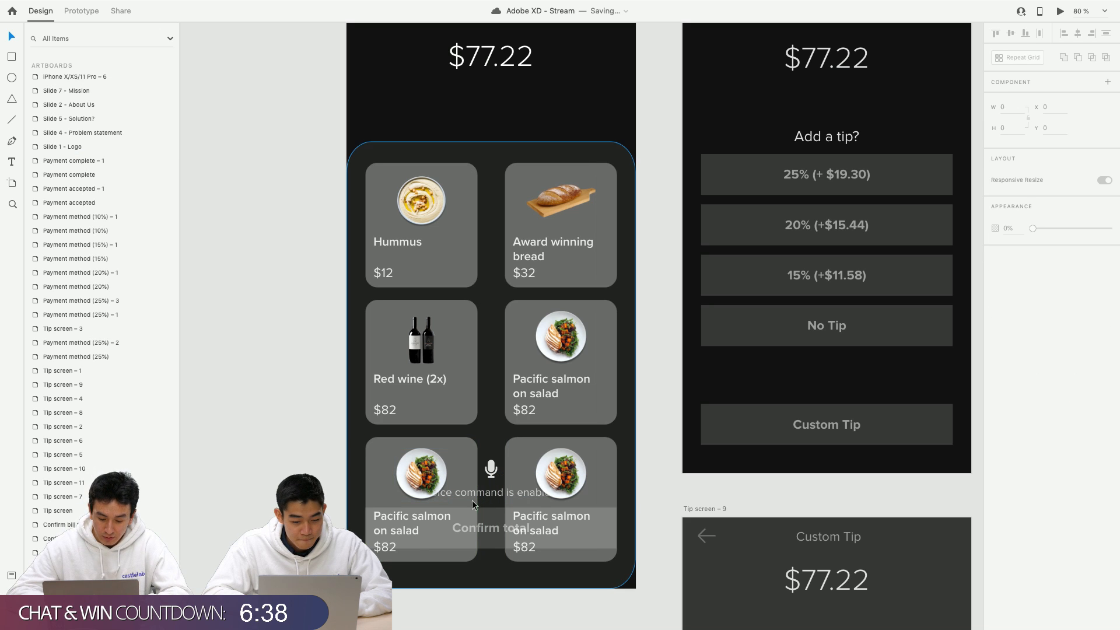
{"action": "scroll", "coordinate": [485, 344], "scroll_direction": "up", "scroll_amount": 2}
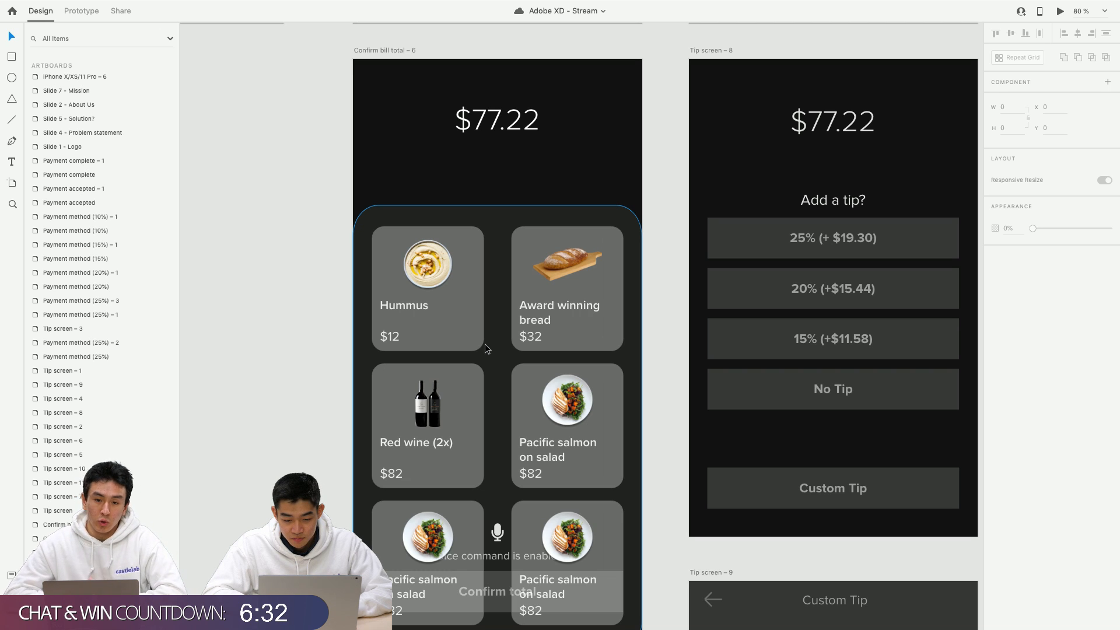
{"action": "left_click", "coordinate": [496, 134]}
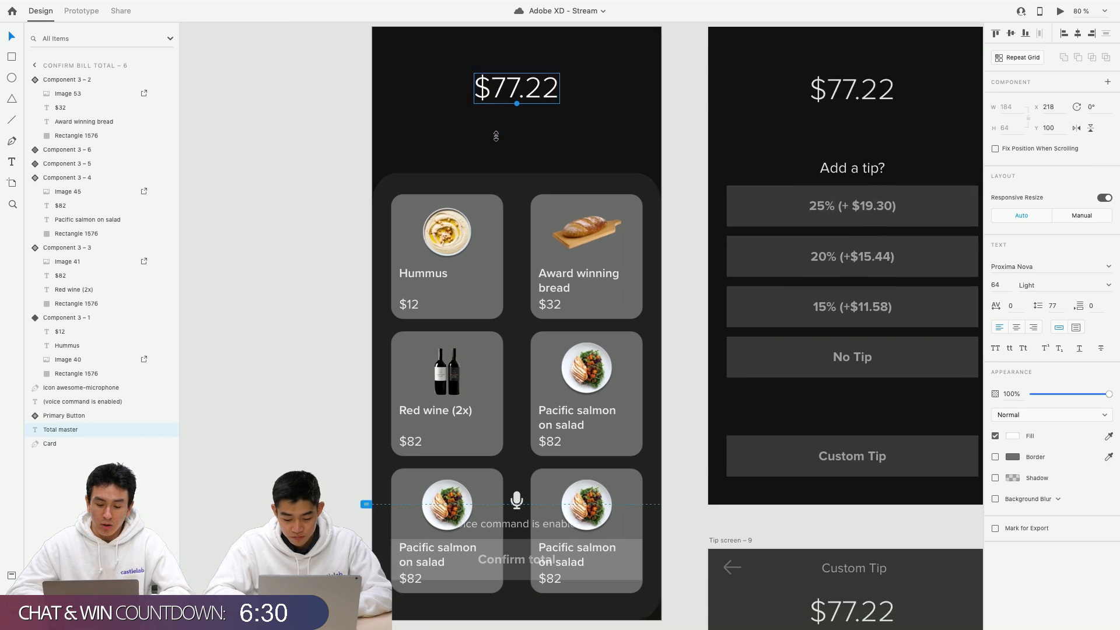
{"action": "scroll", "coordinate": [496, 136], "scroll_direction": "down", "scroll_amount": 1}
{"action": "scroll", "coordinate": [497, 135], "scroll_direction": "left", "scroll_amount": 1}
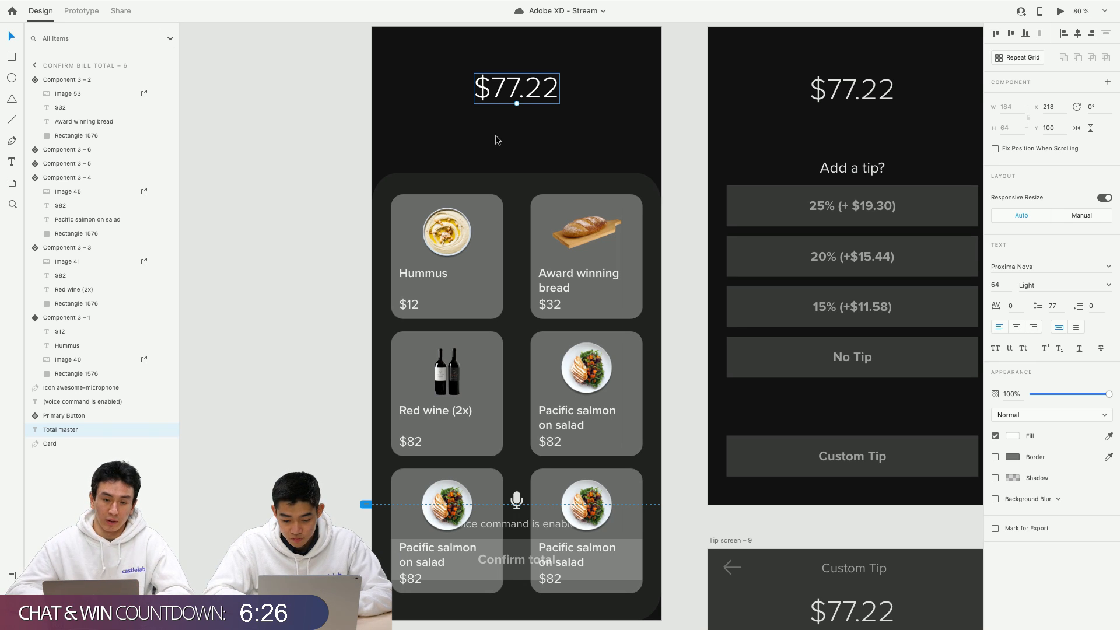
Group all six dish cards on the Confirm bill total – 6 artboard.
{"action": "left_click", "coordinate": [477, 253]}
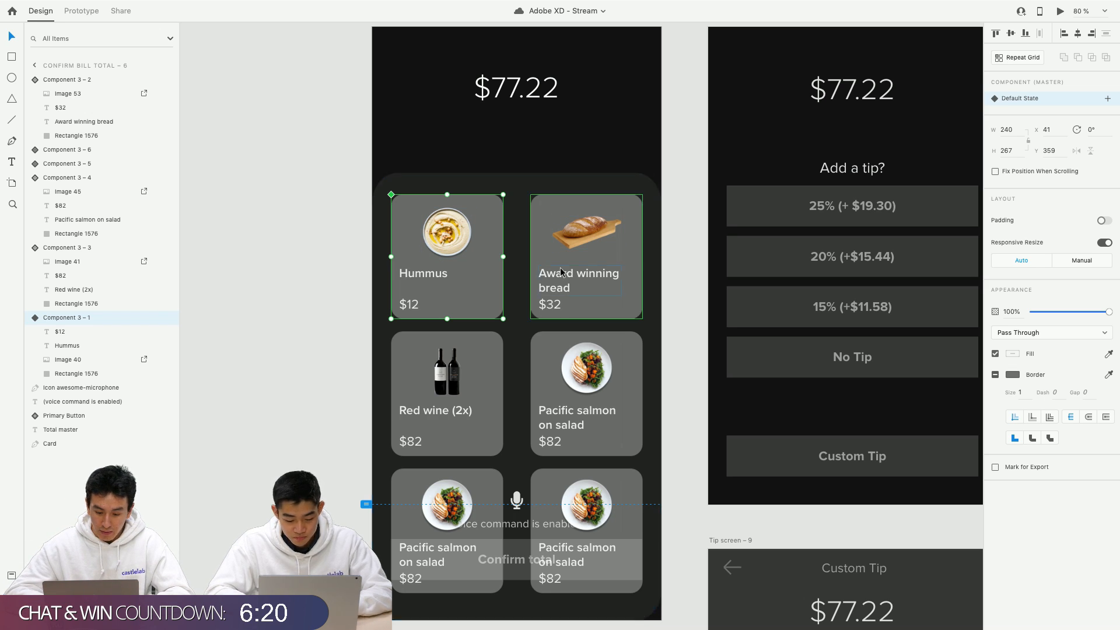
{"action": "left_click", "coordinate": [580, 280], "text": "shift"}
{"action": "left_click", "coordinate": [410, 412], "text": "shift"}
{"action": "left_click", "coordinate": [583, 409], "text": "shift"}
{"action": "left_click", "coordinate": [443, 513], "text": "shift"}
{"action": "left_click", "coordinate": [577, 477], "text": "shift"}
{"action": "key", "text": "super+g"}
{"action": "left_click", "coordinate": [306, 383]}
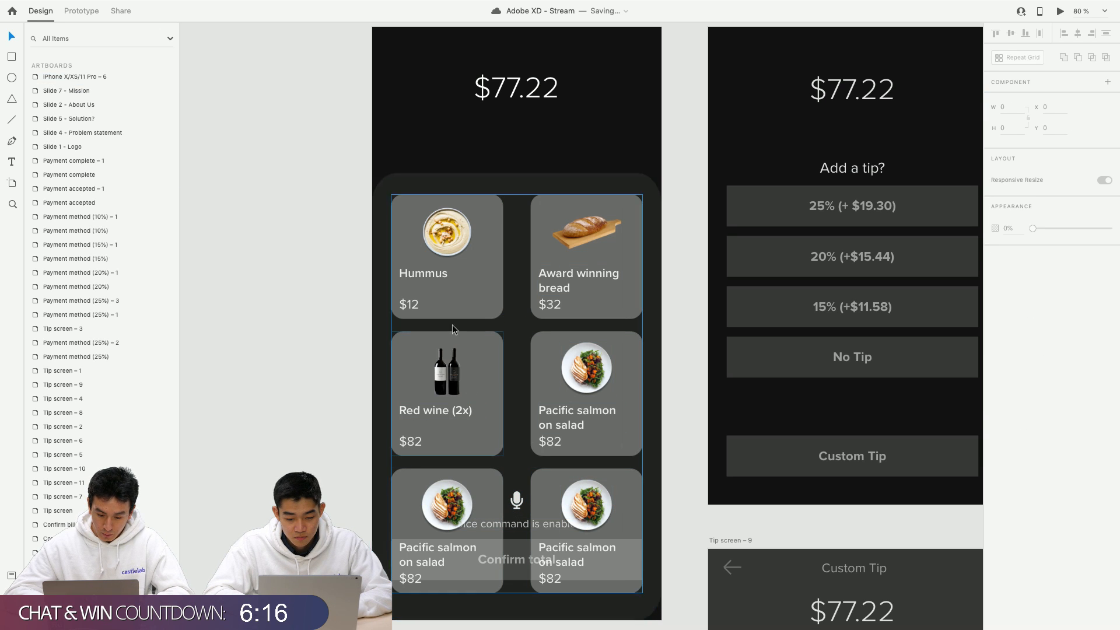
Draw a full-width rectangle 620 wide and 410 high from the upper edge of the Confirm bill total – 6 artboard.
{"action": "scroll", "coordinate": [326, 205], "scroll_direction": "up", "scroll_amount": 2}
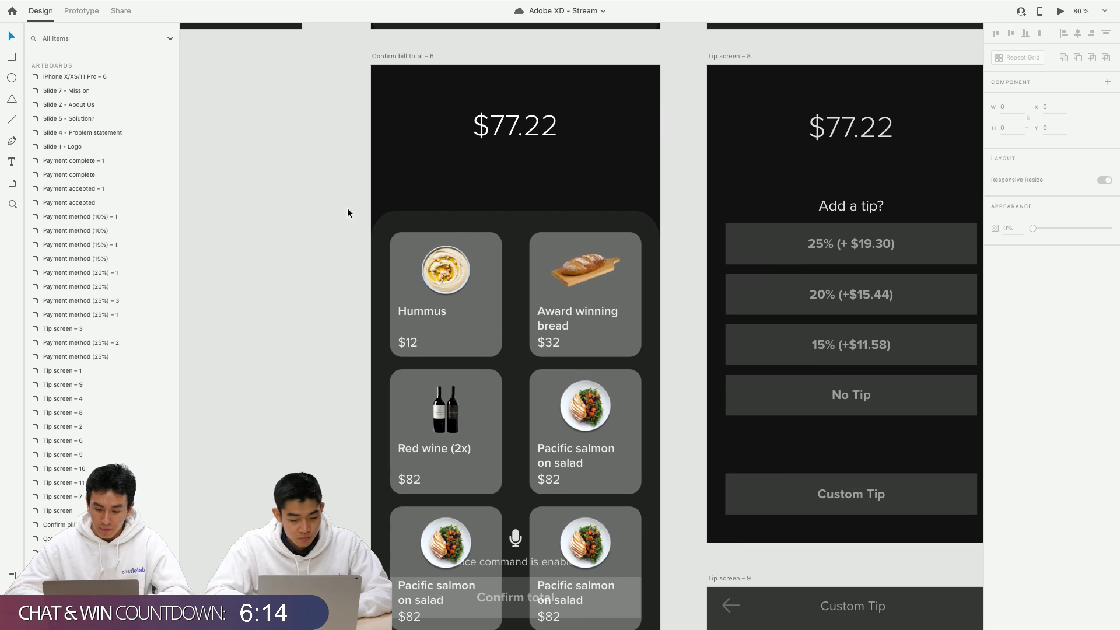
{"action": "left_click", "coordinate": [453, 224]}
{"action": "scroll", "coordinate": [452, 227], "scroll_direction": "up", "scroll_amount": 5}
{"action": "scroll", "coordinate": [447, 223], "scroll_direction": "down", "scroll_amount": 3}
{"action": "scroll", "coordinate": [476, 196], "scroll_direction": "up", "scroll_amount": 1}
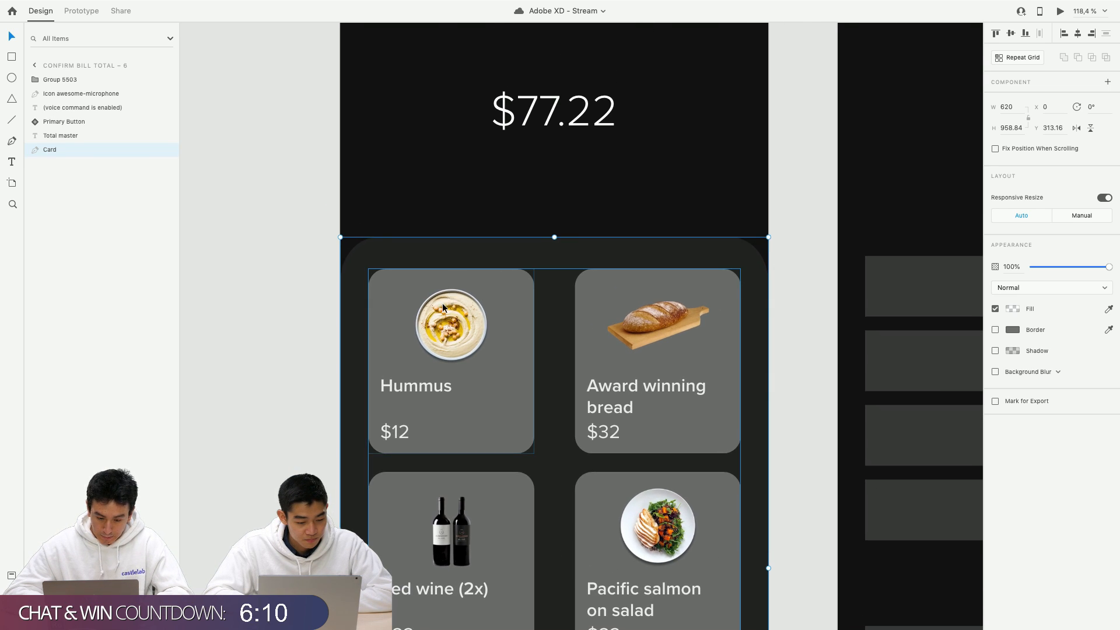
{"action": "left_click", "coordinate": [549, 123]}
{"action": "scroll", "coordinate": [577, 134], "scroll_direction": "up", "scroll_amount": 2}
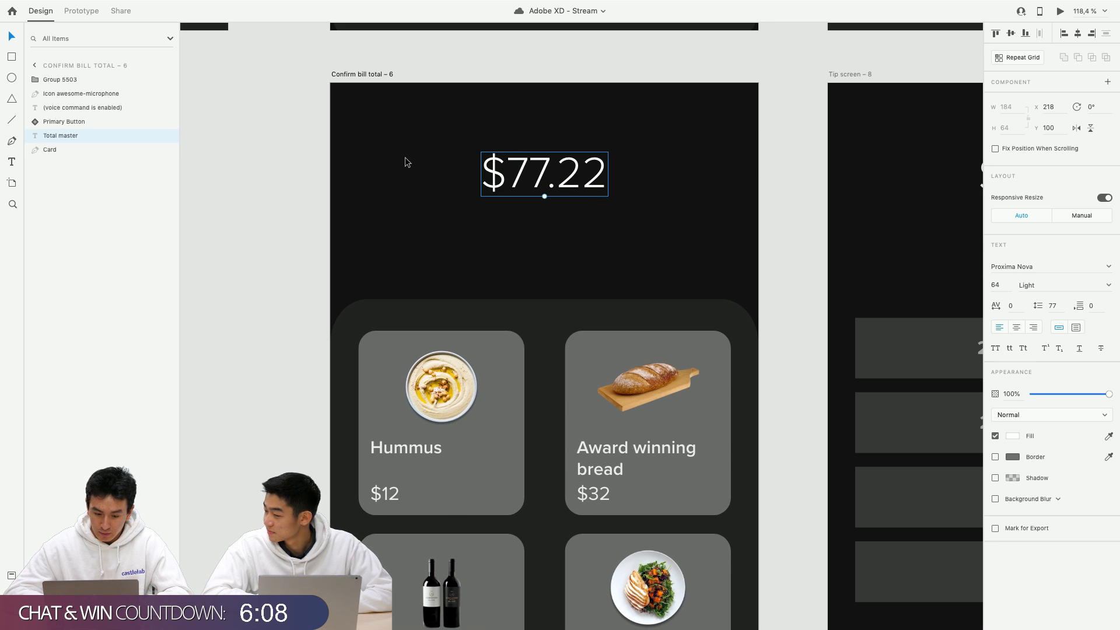
{"action": "scroll", "coordinate": [423, 165], "scroll_direction": "up", "scroll_amount": 2}
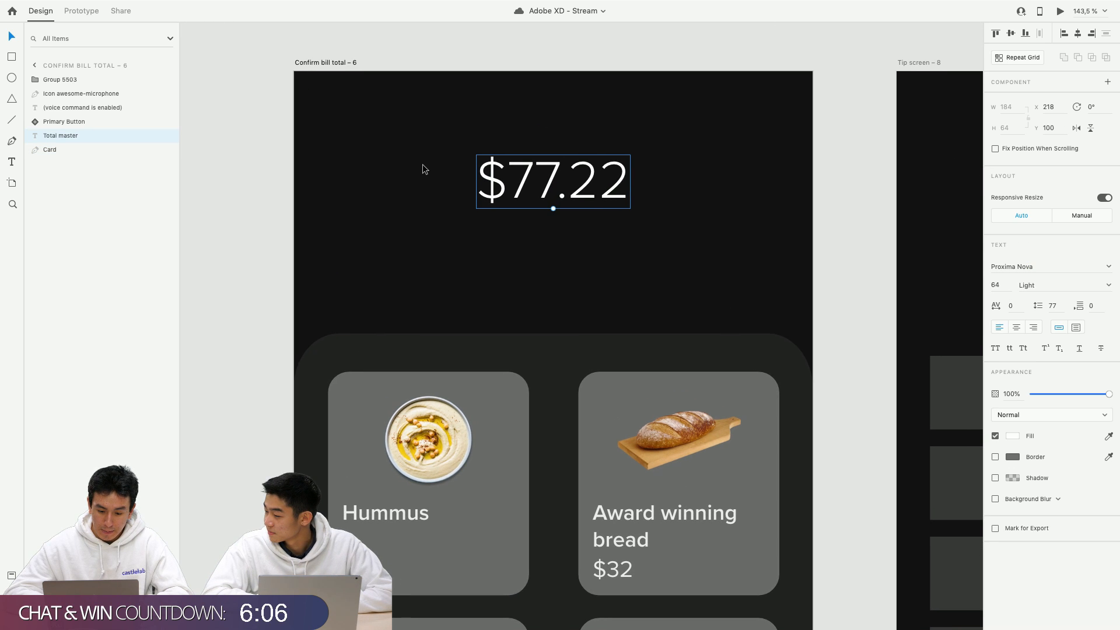
{"action": "key", "text": "r"}
{"action": "left_click_drag", "start_coordinate": [295, 72], "coordinate": [812, 289]}
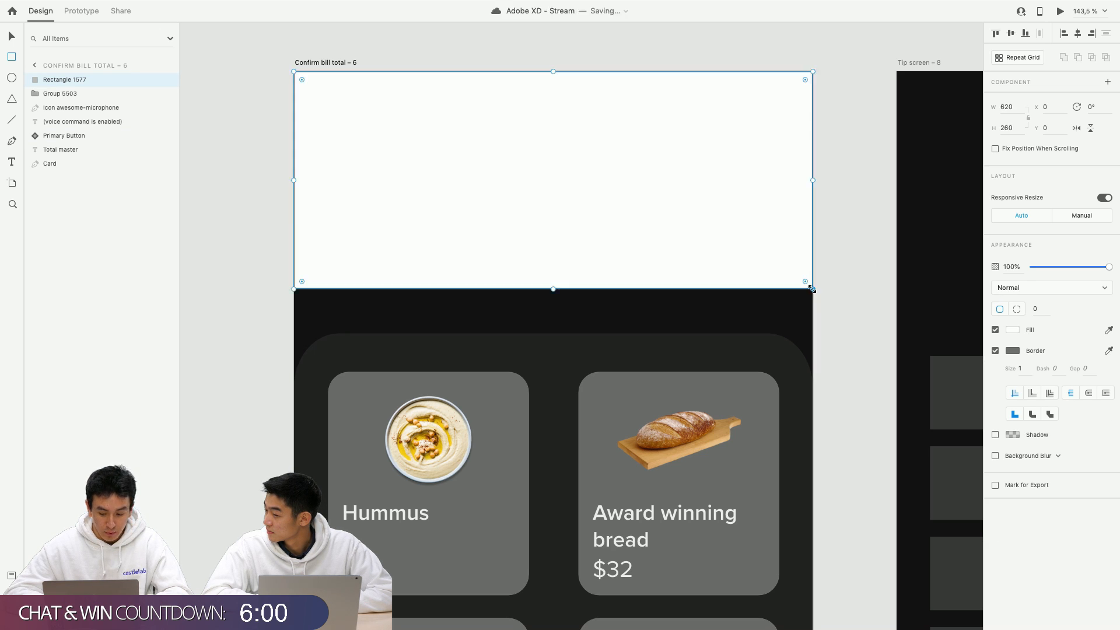
{"action": "left_click_drag", "start_coordinate": [553, 288], "coordinate": [553, 414]}
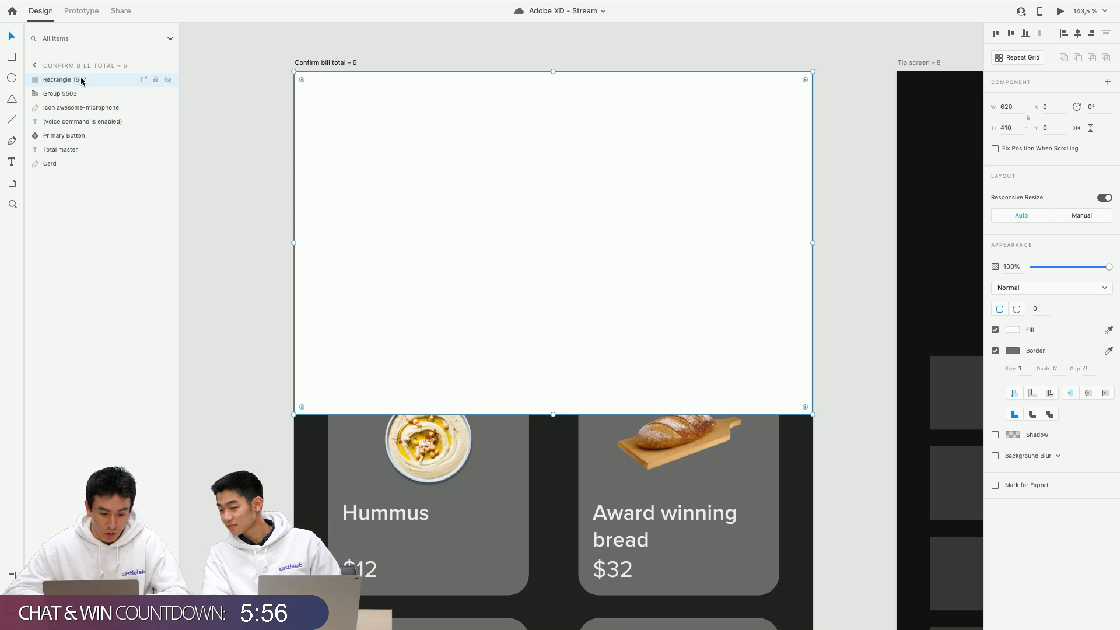
Send the new rectangle behind every other layer of the artboard and fill it with black #000000.
{"action": "left_click_drag", "start_coordinate": [79, 83], "coordinate": [63, 168]}
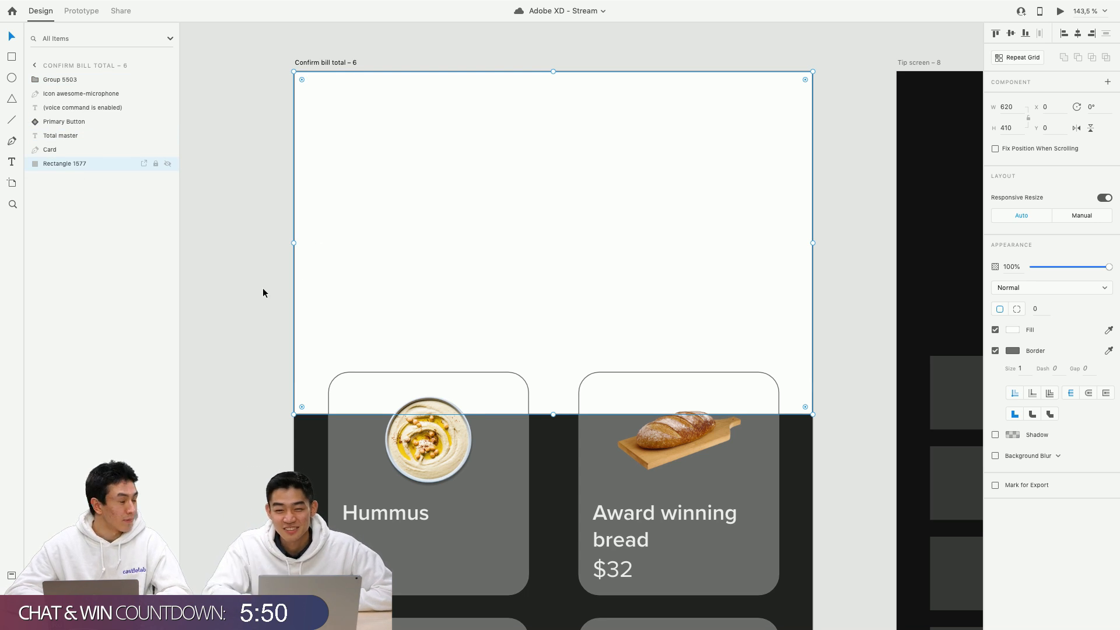
{"action": "left_click", "coordinate": [1013, 329]}
{"action": "left_click", "coordinate": [961, 349]}
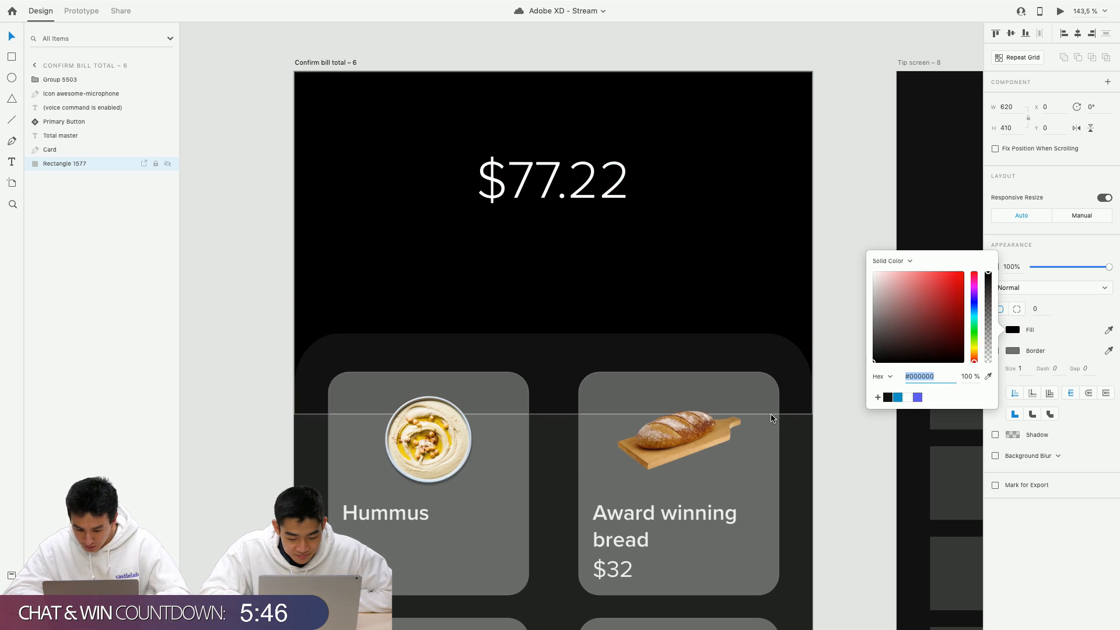
{"action": "left_click", "coordinate": [302, 277]}
Group the $77.22 total text with the black rectangle.
{"action": "scroll", "coordinate": [229, 274], "scroll_direction": "down", "scroll_amount": 5}
{"action": "left_click", "coordinate": [429, 221]}
{"action": "left_click", "coordinate": [314, 221]}
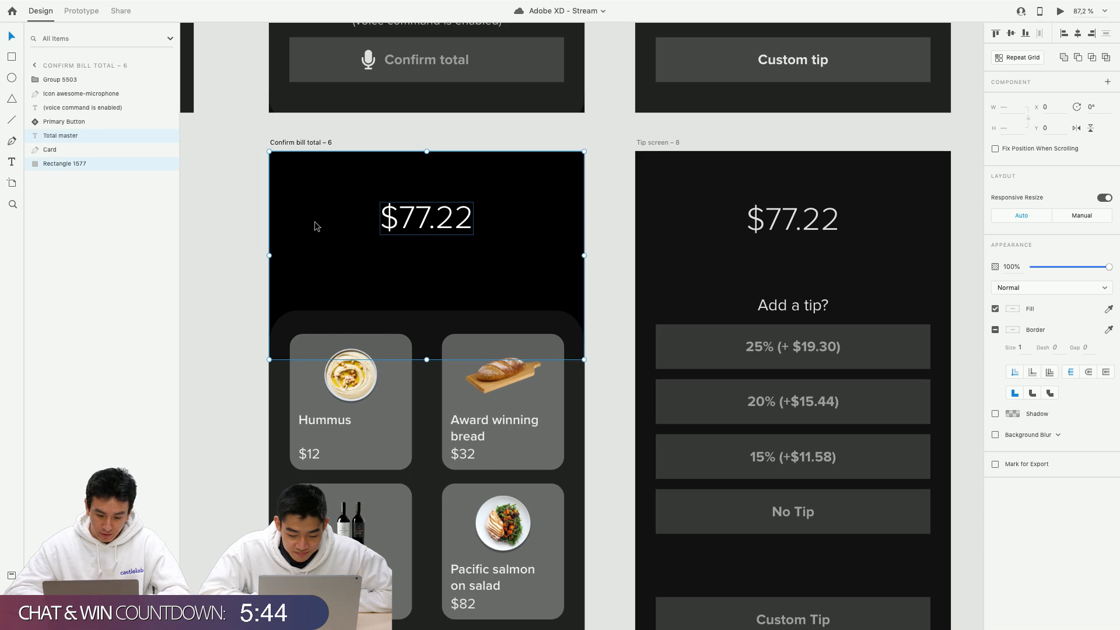
{"action": "left_click", "coordinate": [188, 253]}
{"action": "scroll", "coordinate": [205, 260], "scroll_direction": "down", "scroll_amount": 4}
Move the Card background shape above the total's group in the layer order.
{"action": "left_click", "coordinate": [297, 307]}
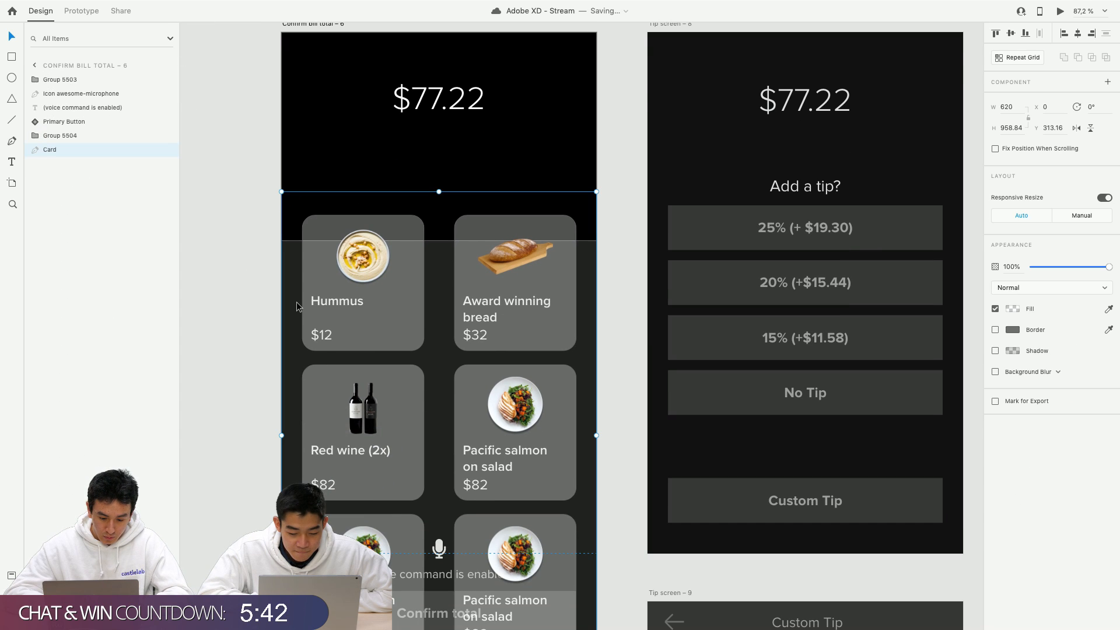
{"action": "left_click_drag", "start_coordinate": [67, 153], "coordinate": [67, 136]}
{"action": "left_click", "coordinate": [312, 109]}
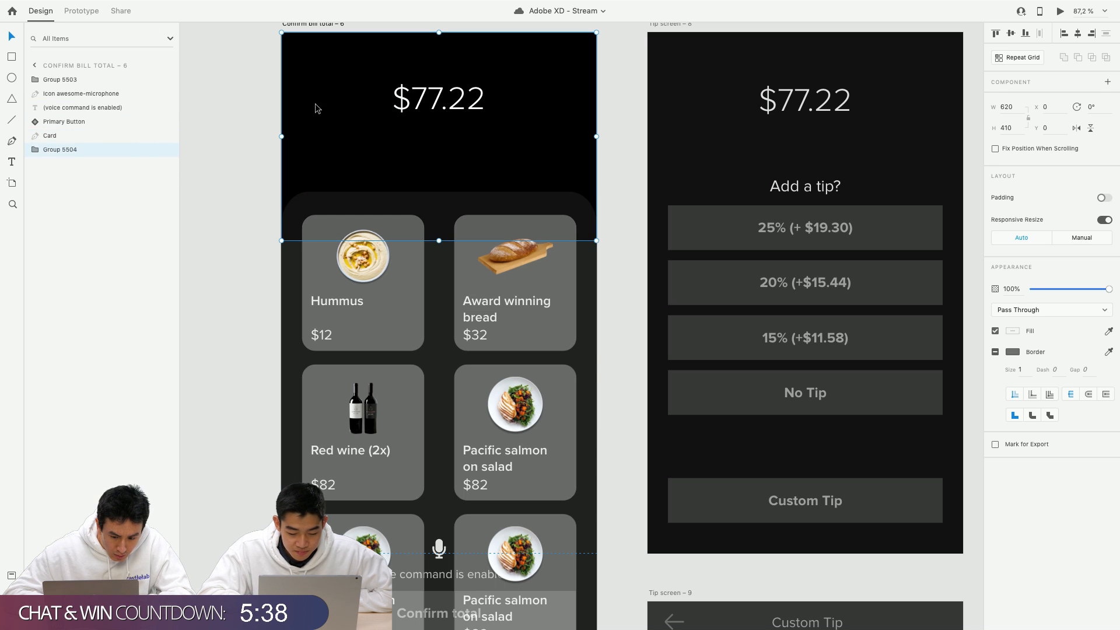
Group the six dish cards together with the Card background shape.
{"action": "left_click", "coordinate": [65, 140]}
{"action": "left_click", "coordinate": [306, 282], "text": "shift"}
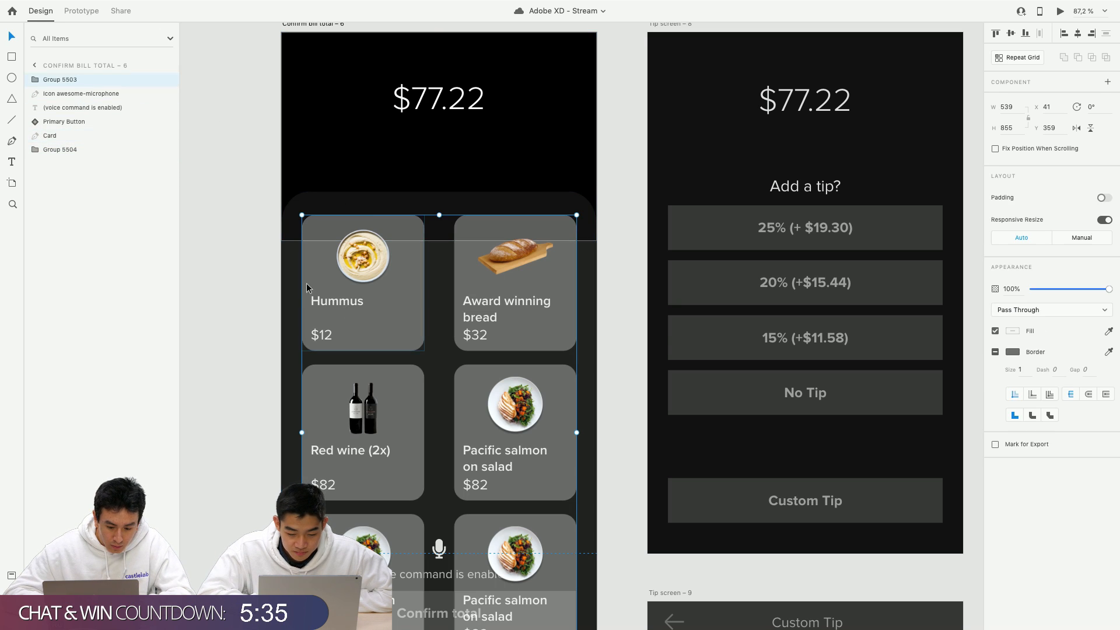
{"action": "left_click", "coordinate": [236, 280]}
{"action": "left_click", "coordinate": [291, 241]}
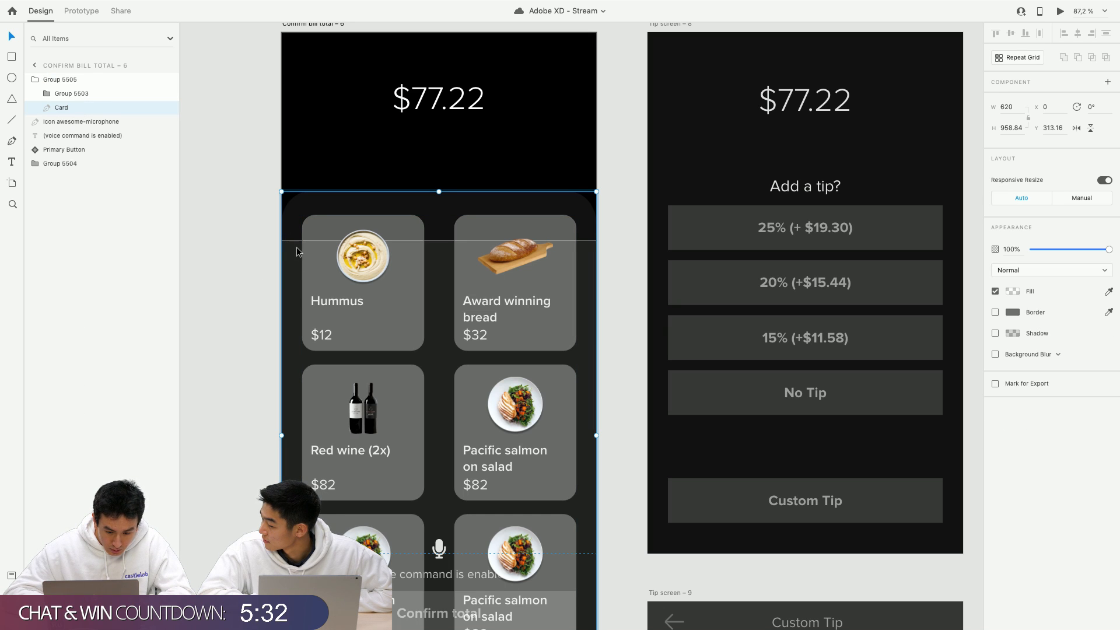
Examine the layer order and bounds of the dish card group and the total's group.
{"action": "key", "text": "Escape"}
{"action": "left_click", "coordinate": [298, 254]}
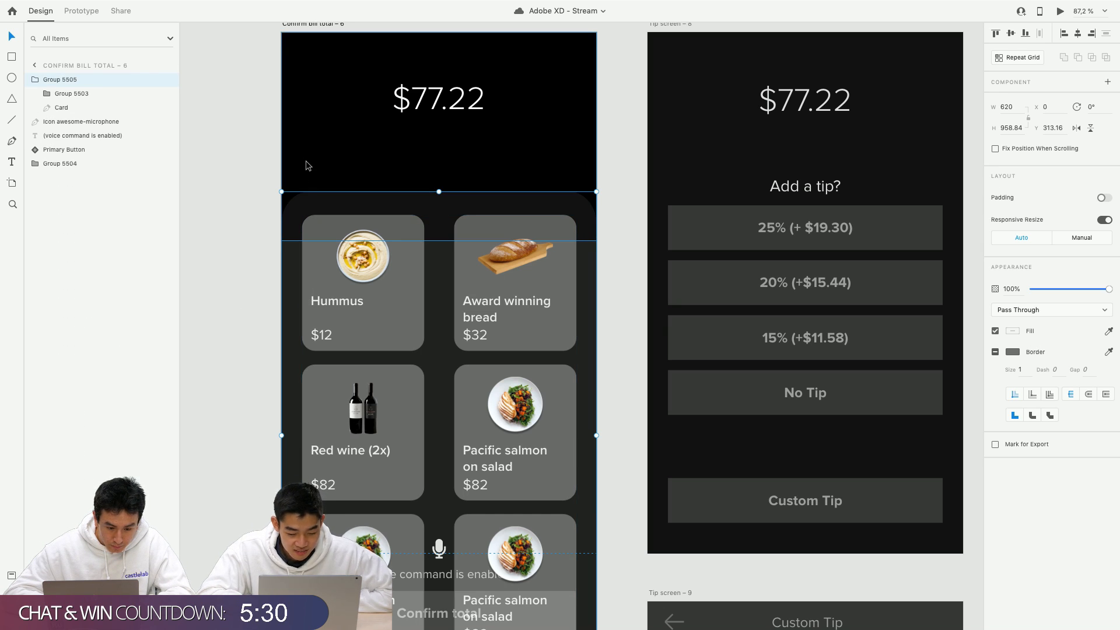
{"action": "left_click", "coordinate": [34, 80]}
{"action": "left_click", "coordinate": [71, 109]}
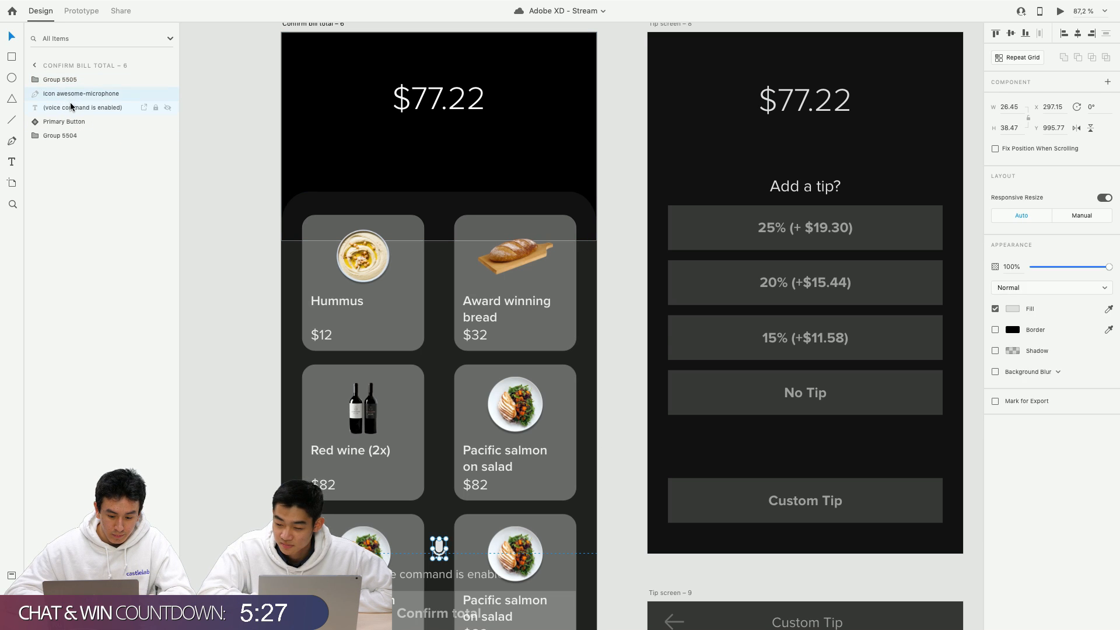
{"action": "left_click", "coordinate": [70, 135]}
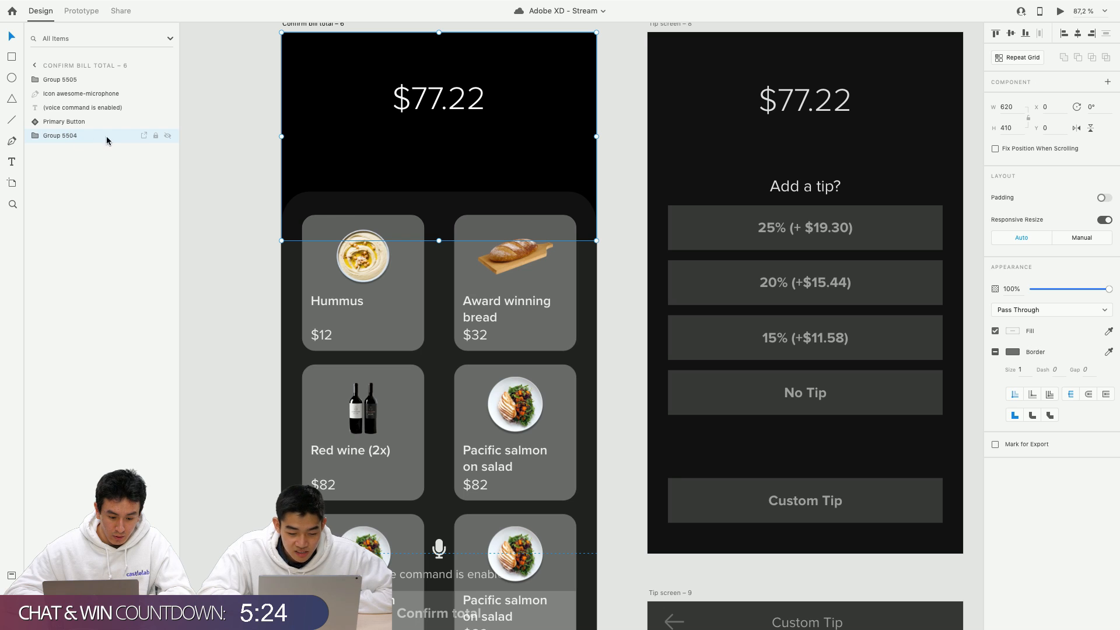
{"action": "scroll", "coordinate": [292, 272], "scroll_direction": "up", "scroll_amount": 3}
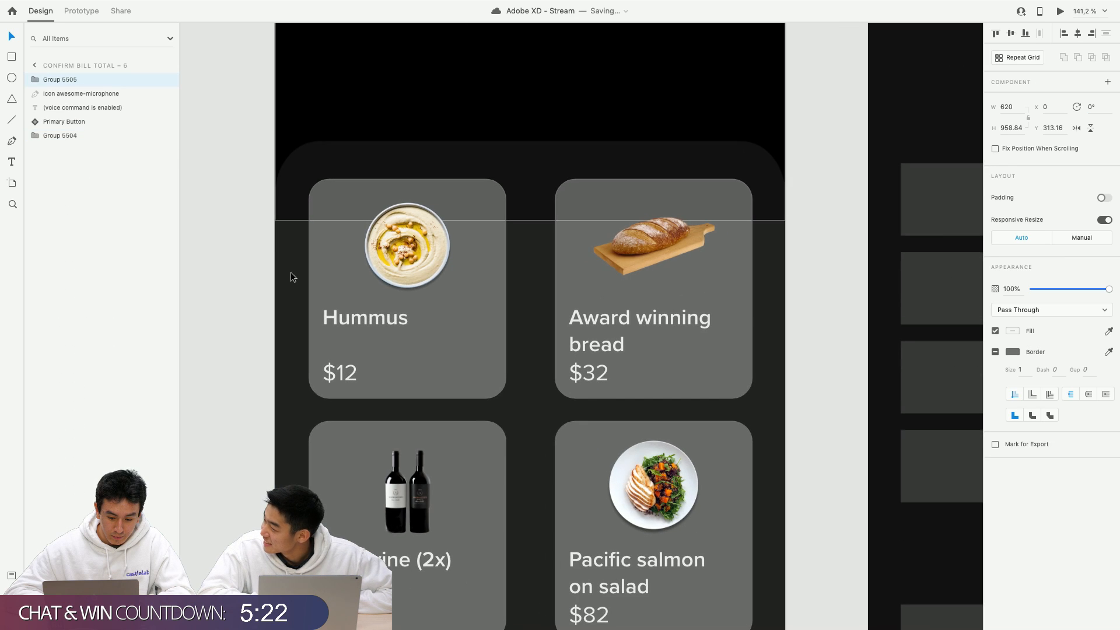
{"action": "left_click", "coordinate": [232, 275]}
{"action": "left_click", "coordinate": [293, 229]}
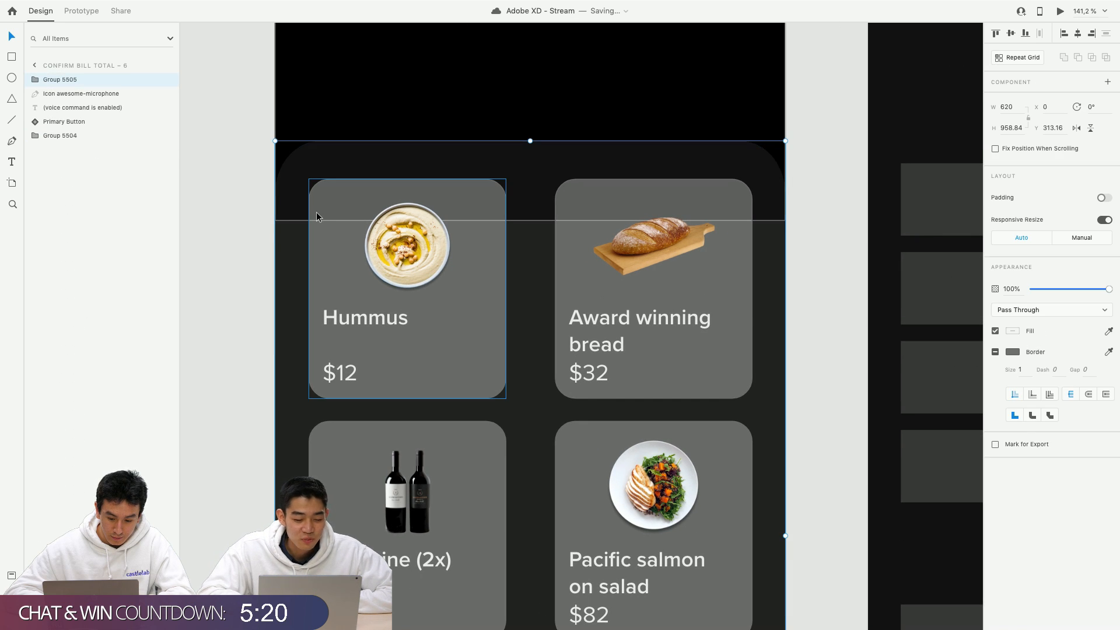
{"action": "scroll", "coordinate": [250, 228], "scroll_direction": "up", "scroll_amount": 3}
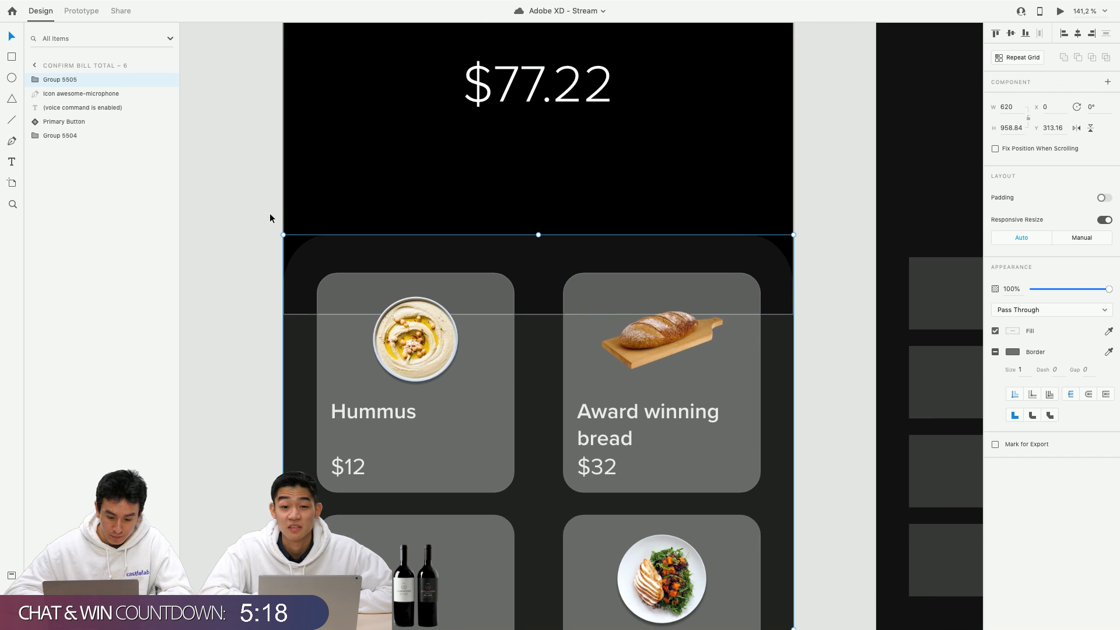
Try a black #000000 fill on the Card background shape inside the dish card group.
{"action": "double_click", "coordinate": [294, 362]}
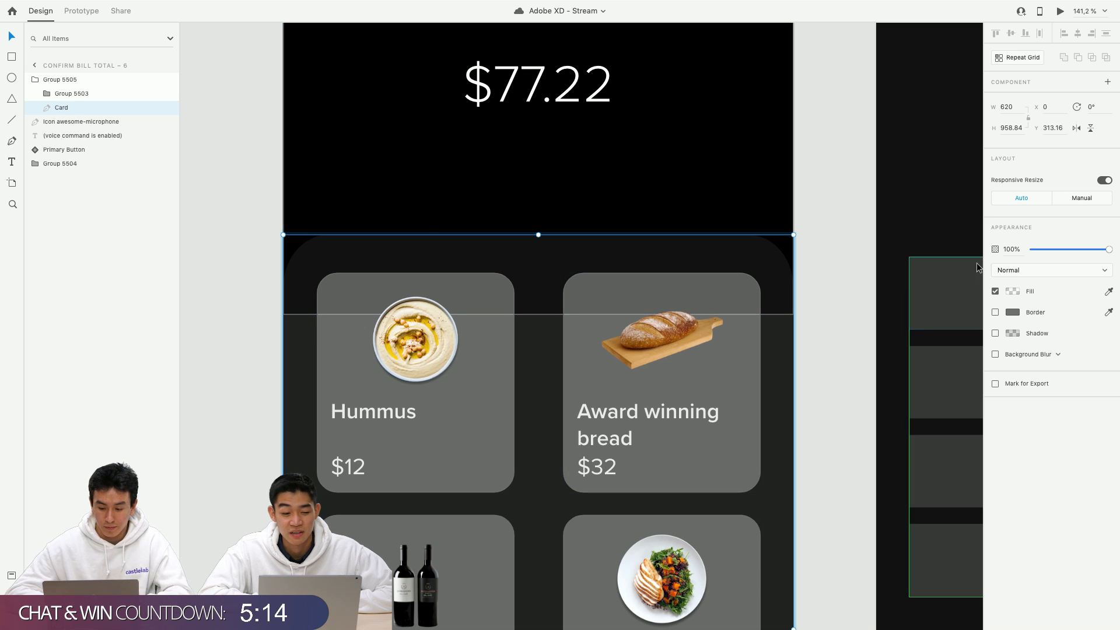
{"action": "scroll", "coordinate": [820, 284], "scroll_direction": "down", "scroll_amount": 5}
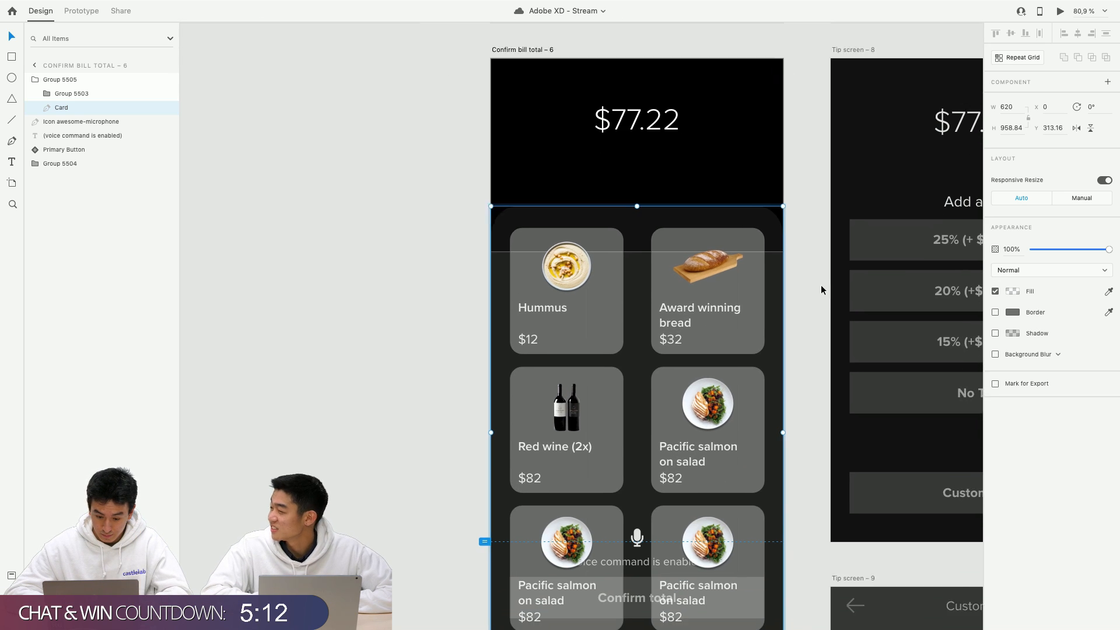
{"action": "left_click", "coordinate": [1008, 292]}
{"action": "left_click_drag", "start_coordinate": [922, 307], "coordinate": [853, 340]}
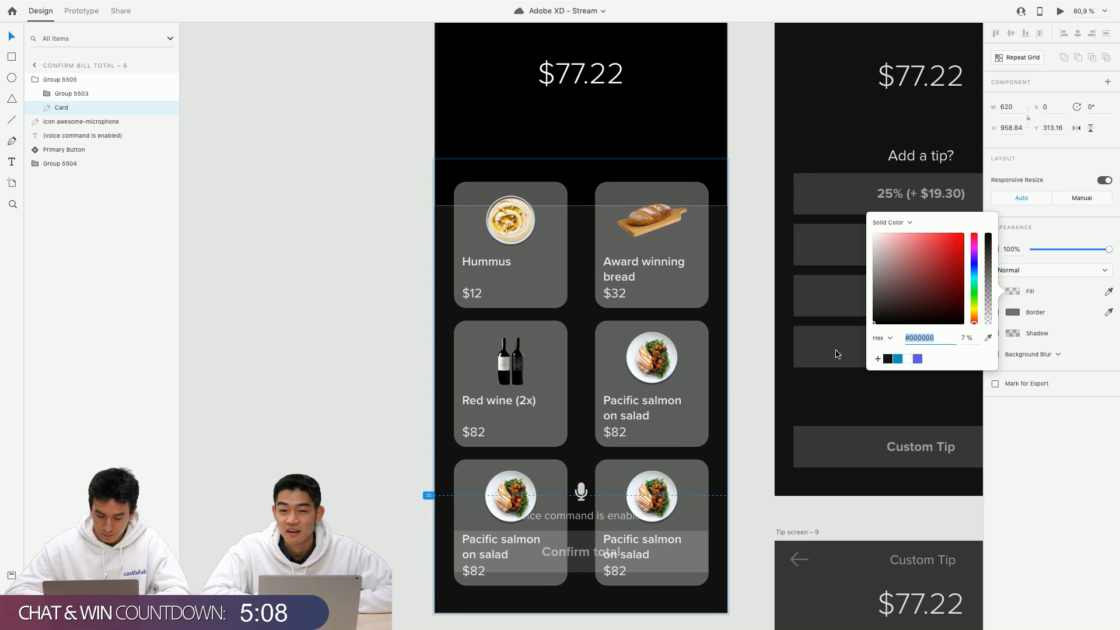
{"action": "left_click", "coordinate": [330, 349]}
{"action": "left_click", "coordinate": [330, 349]}
{"action": "scroll", "coordinate": [330, 349], "scroll_direction": "up", "scroll_amount": 1}
Make the Card background shape's fill fully opaque at 100% and change it to a dark grey.
{"action": "left_click", "coordinate": [431, 239]}
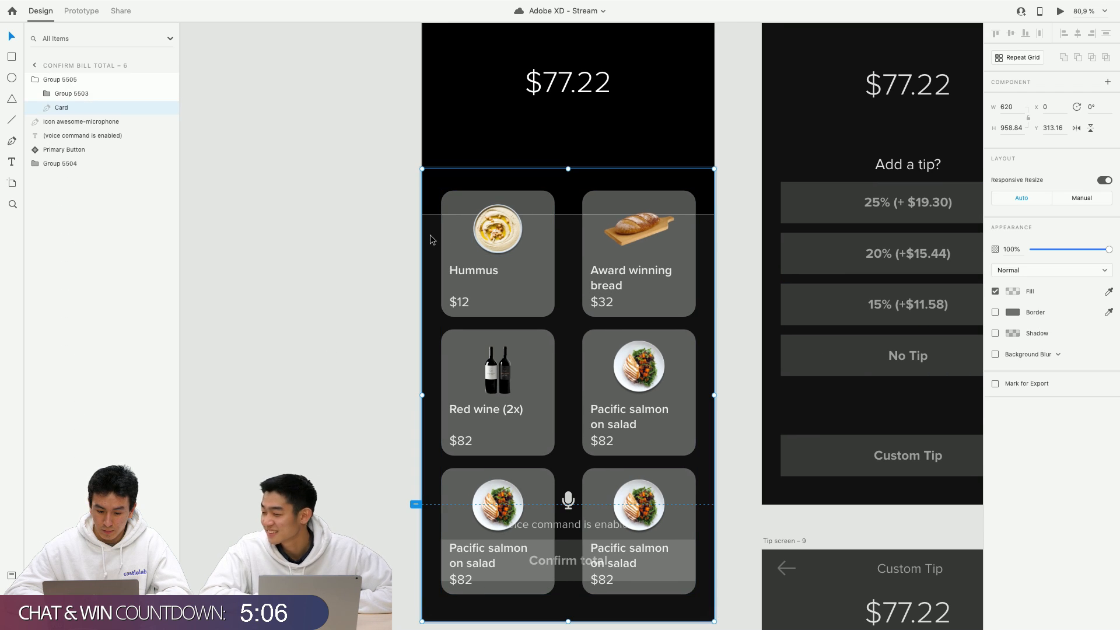
{"action": "left_click", "coordinate": [1010, 291]}
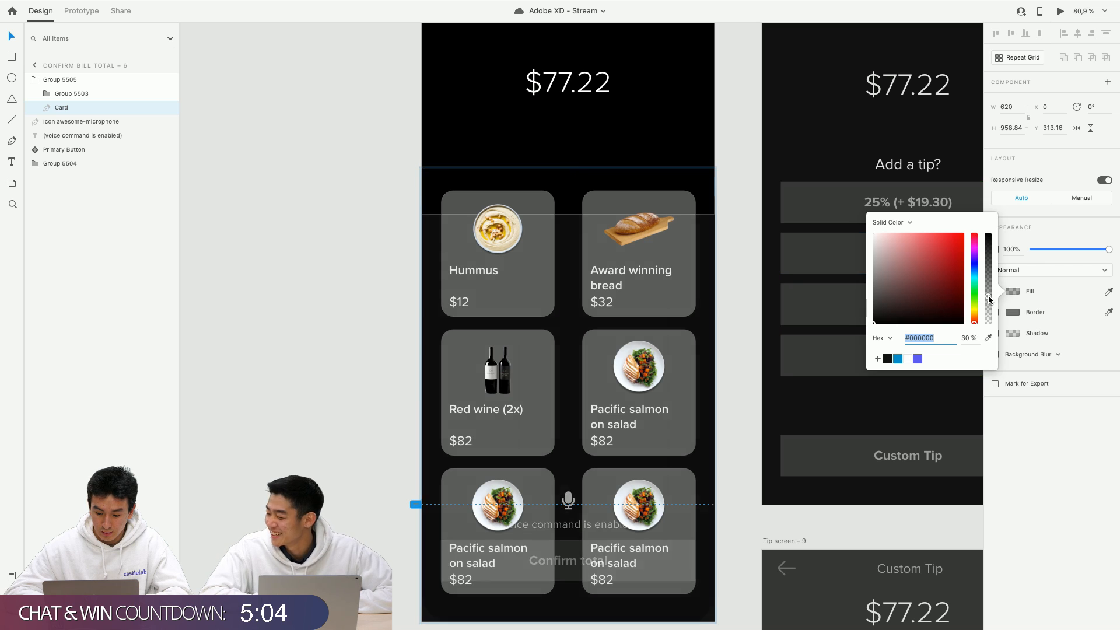
{"action": "left_click_drag", "start_coordinate": [989, 300], "coordinate": [988, 190]}
{"action": "mouse_move", "coordinate": [895, 282]}
{"action": "left_mouse_down"}
{"action": "mouse_move", "coordinate": [872, 262]}
{"action": "mouse_move", "coordinate": [843, 312]}
{"action": "left_mouse_up"}
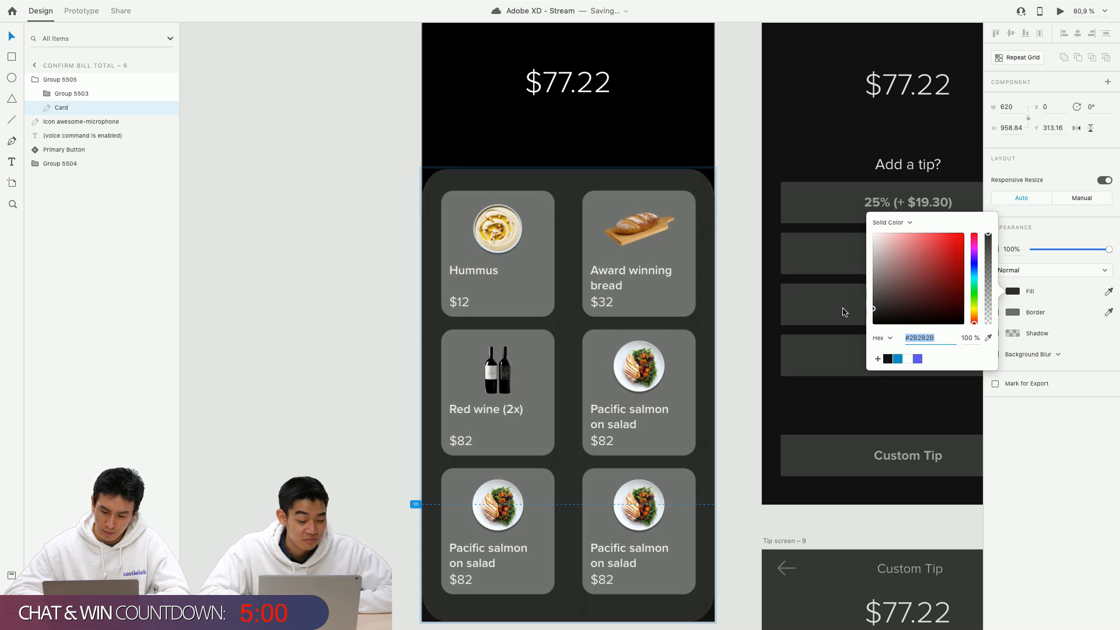
{"action": "left_click", "coordinate": [299, 320]}
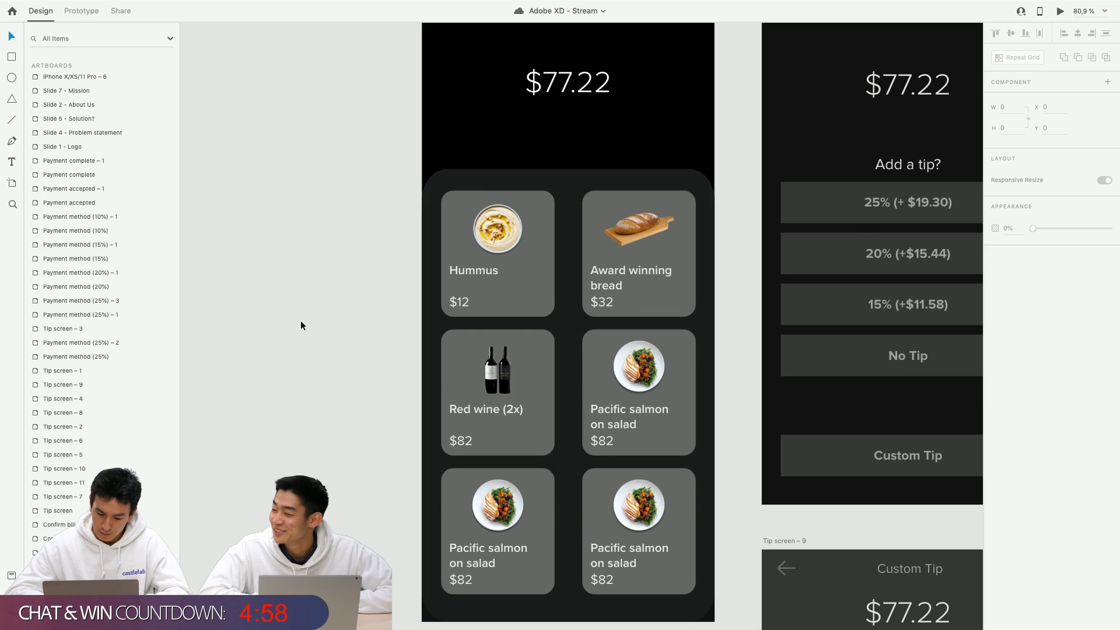
Fix the position of the group holding the total and black rectangle when scrolling.
{"action": "scroll", "coordinate": [300, 325], "scroll_direction": "right", "scroll_amount": 3}
{"action": "scroll", "coordinate": [300, 325], "scroll_direction": "up", "scroll_amount": 2}
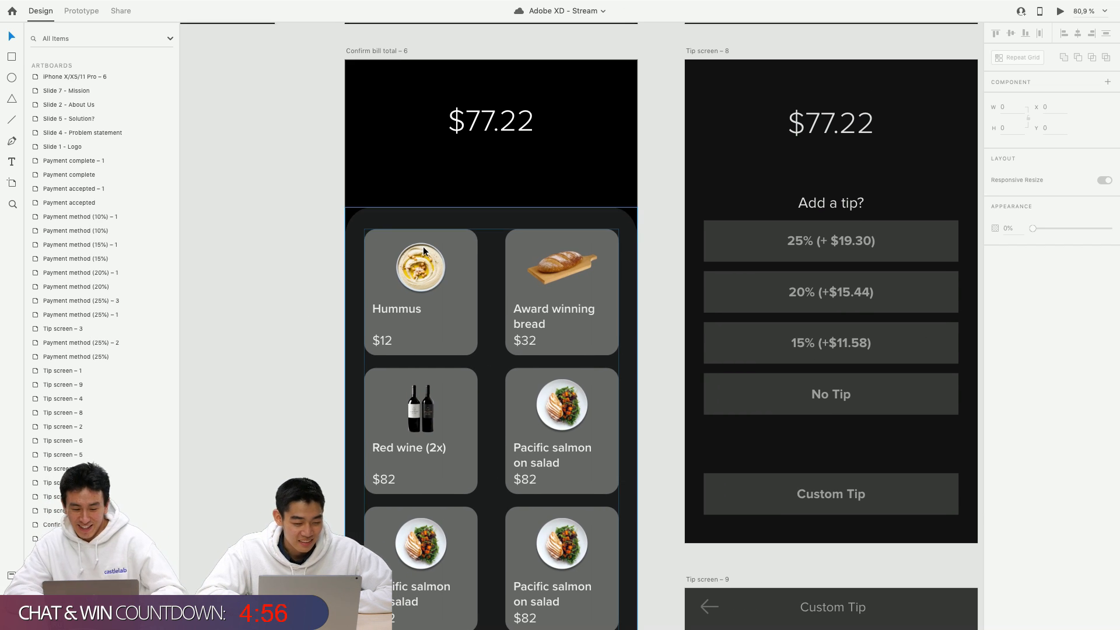
{"action": "scroll", "coordinate": [408, 248], "scroll_direction": "down", "scroll_amount": 2}
{"action": "scroll", "coordinate": [445, 200], "scroll_direction": "up", "scroll_amount": 3}
{"action": "left_click", "coordinate": [463, 194]}
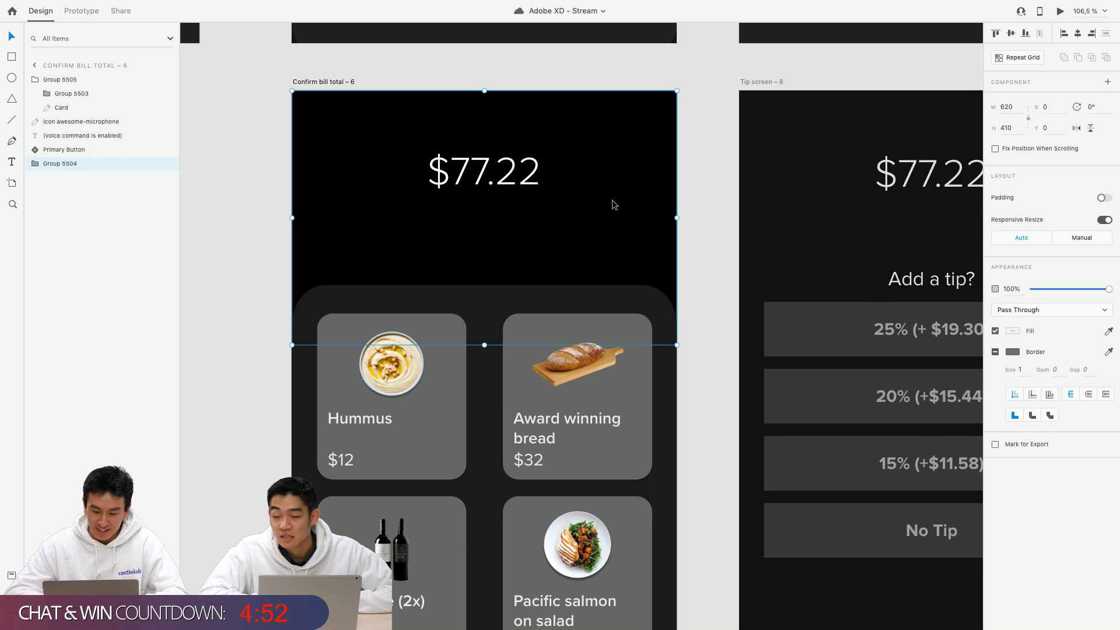
{"action": "left_click", "coordinate": [336, 85]}
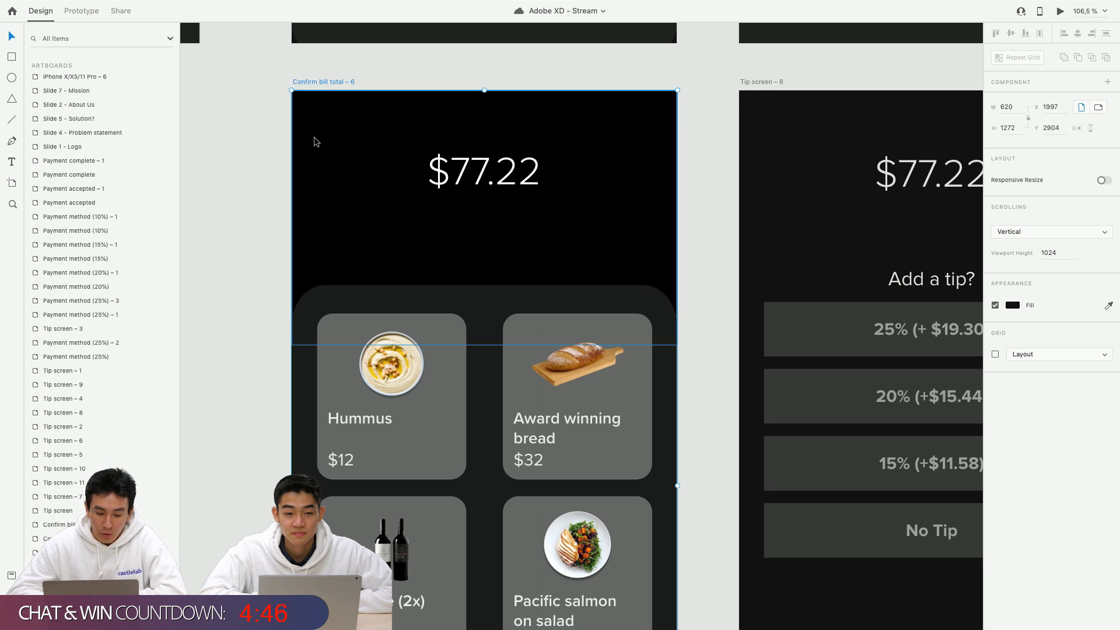
{"action": "left_click", "coordinate": [389, 169]}
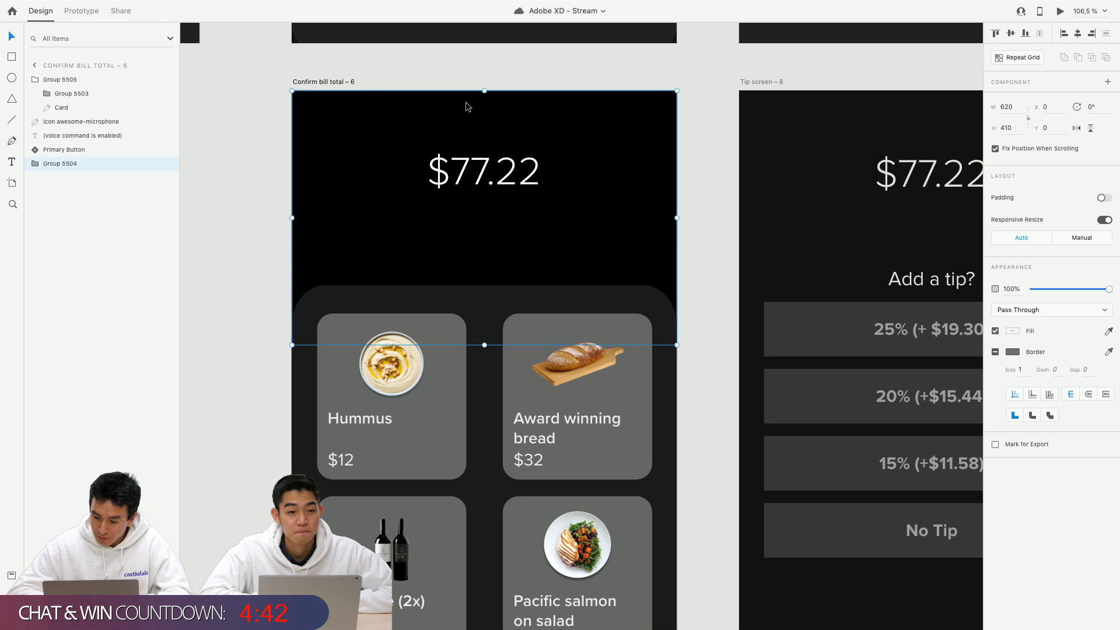
Preview the Confirm bill total – 6 artboard and scroll the dish cards up and down over the total.
{"action": "left_click", "coordinate": [341, 83]}
{"action": "left_click", "coordinate": [1058, 12]}
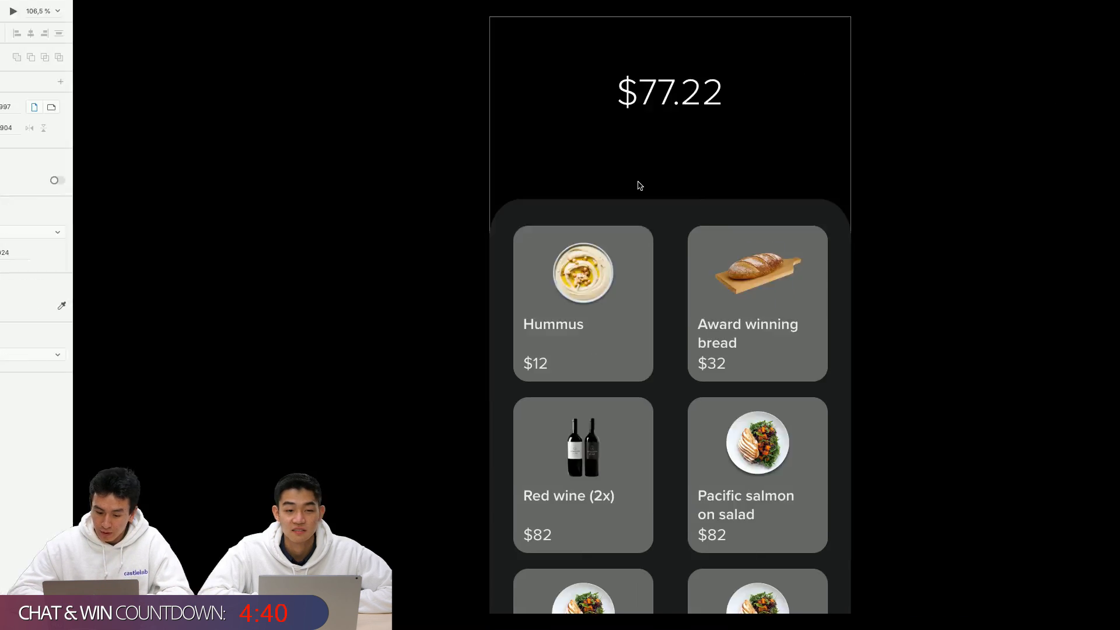
{"action": "scroll", "coordinate": [635, 209], "scroll_direction": "down", "scroll_amount": 5}
{"action": "scroll", "coordinate": [636, 208], "scroll_direction": "up", "scroll_amount": 3}
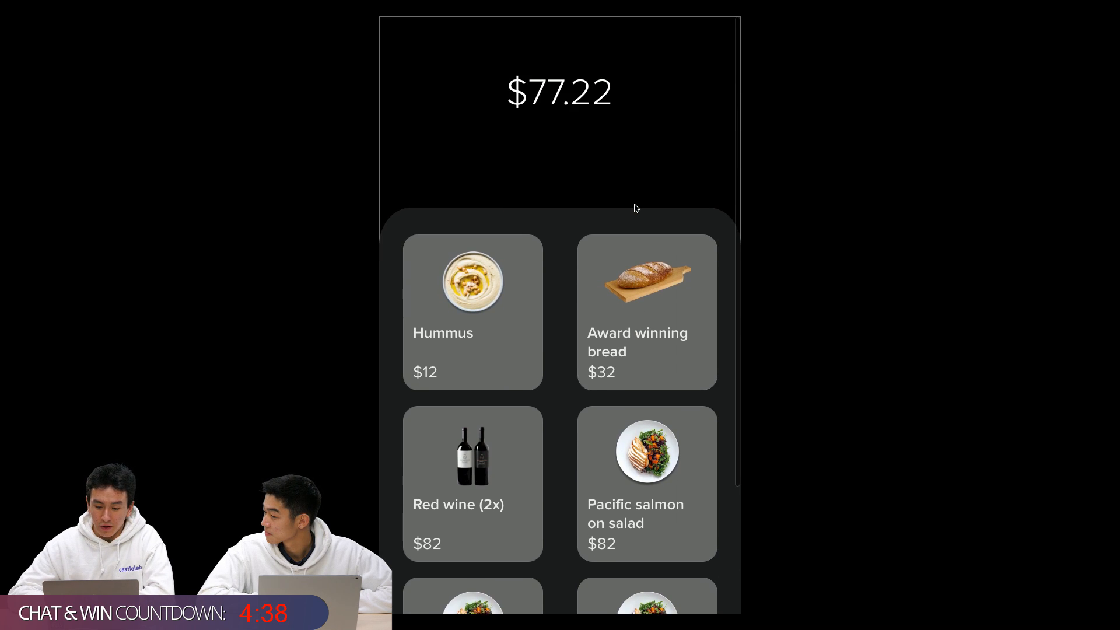
{"action": "scroll", "coordinate": [636, 208], "scroll_direction": "down", "scroll_amount": 3}
{"action": "scroll", "coordinate": [636, 208], "scroll_direction": "up", "scroll_amount": 3}
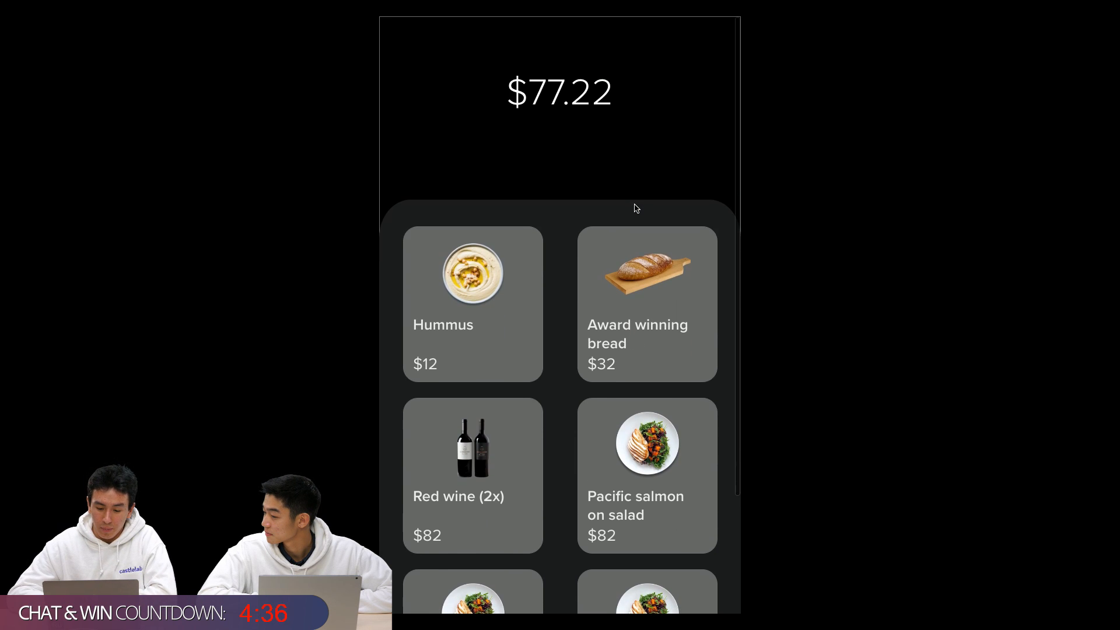
{"action": "scroll", "coordinate": [635, 208], "scroll_direction": "down", "scroll_amount": 3}
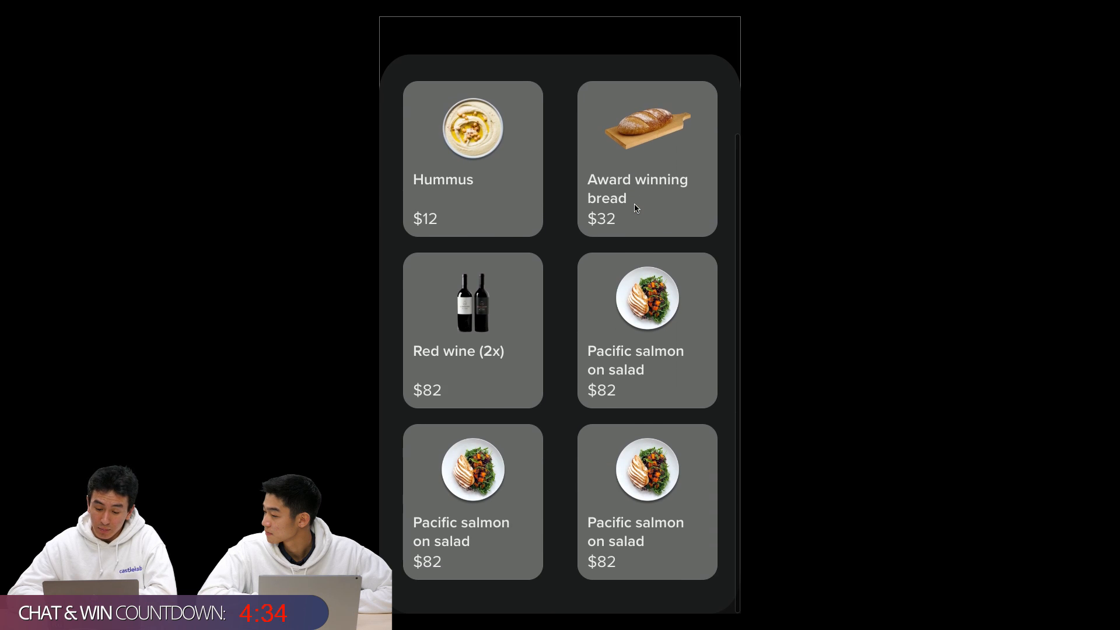
{"action": "scroll", "coordinate": [632, 208], "scroll_direction": "up", "scroll_amount": 3}
{"action": "scroll", "coordinate": [560, 126], "scroll_direction": "up", "scroll_amount": 3}
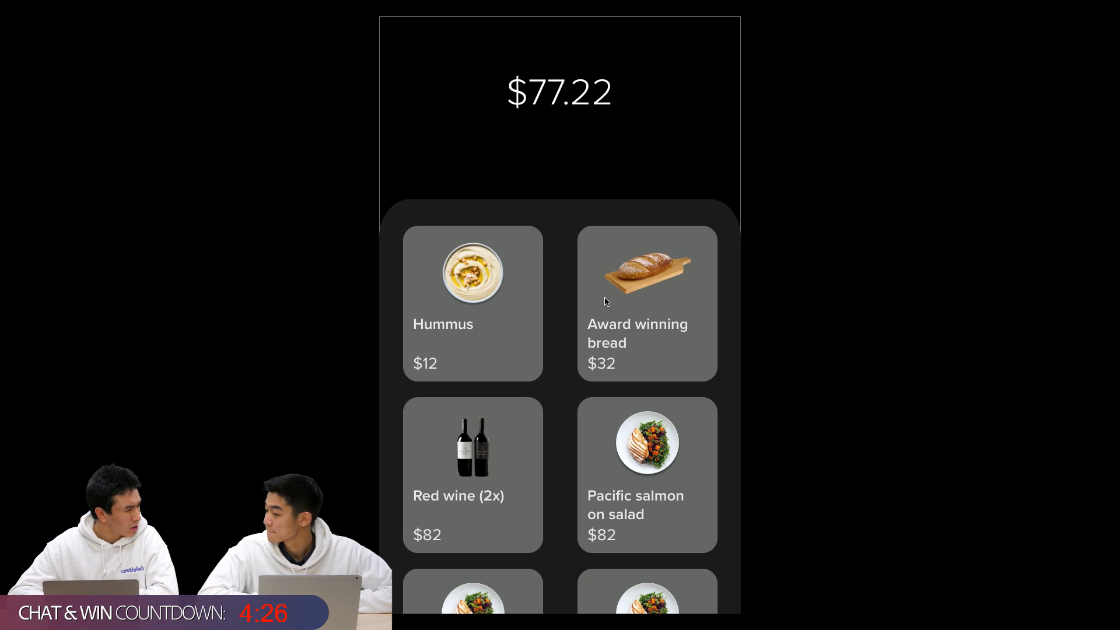
Draw a rectangle strip about 539 by 32 inside the dish card group, just above the first row of cards.
{"action": "key", "text": "Escape"}
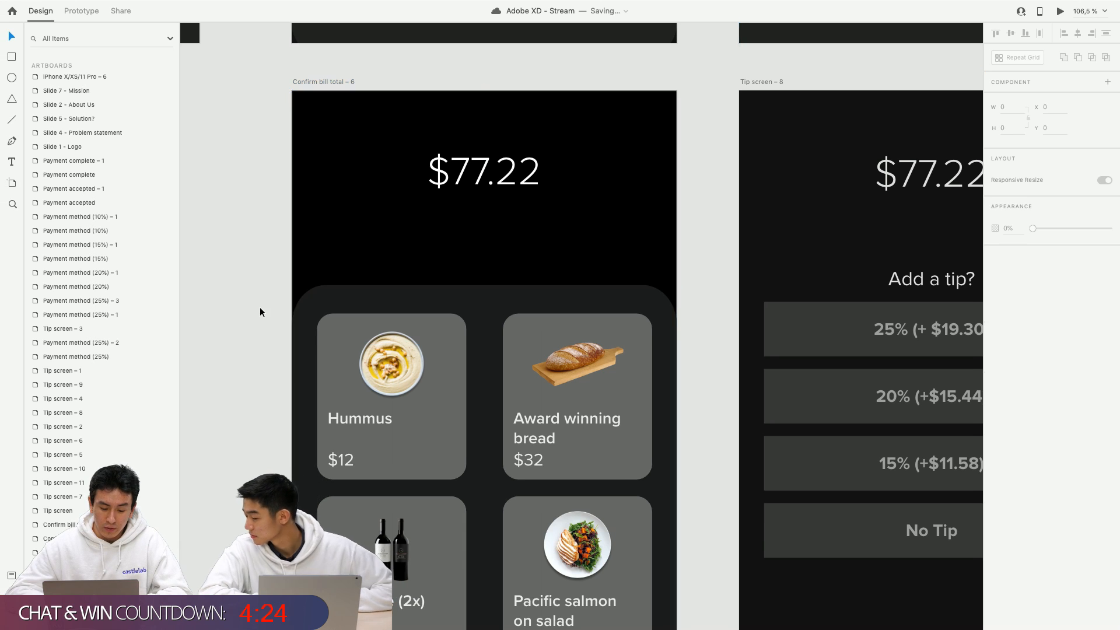
{"action": "scroll", "coordinate": [343, 315], "scroll_direction": "up", "scroll_amount": 3}
{"action": "double_click", "coordinate": [338, 284]}
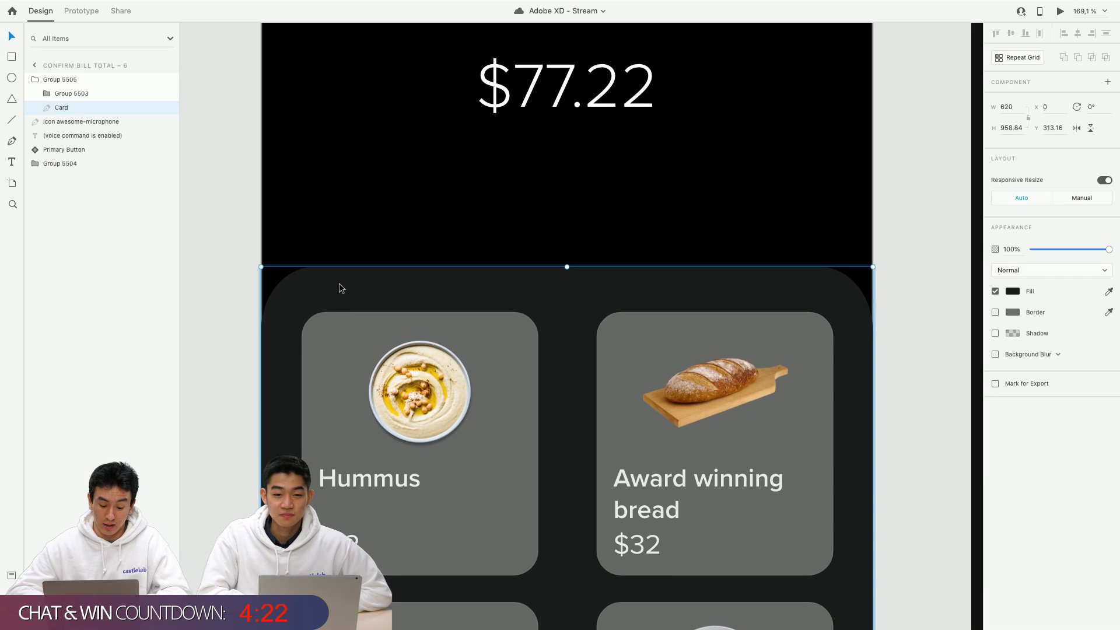
{"action": "key", "text": "r"}
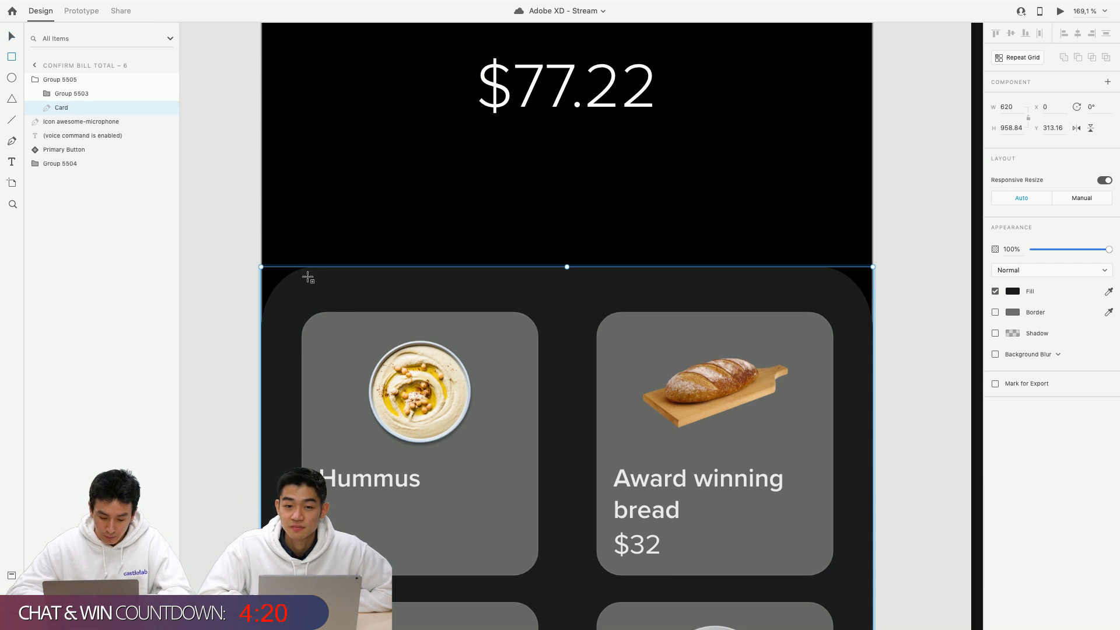
{"action": "mouse_move", "coordinate": [301, 272]}
{"action": "left_mouse_down"}
{"action": "mouse_move", "coordinate": [850, 306]}
{"action": "mouse_move", "coordinate": [832, 304]}
{"action": "left_mouse_up"}
{"action": "scroll", "coordinate": [433, 317], "scroll_direction": "down", "scroll_amount": 1}
{"action": "scroll", "coordinate": [432, 317], "scroll_direction": "left", "scroll_amount": 1}
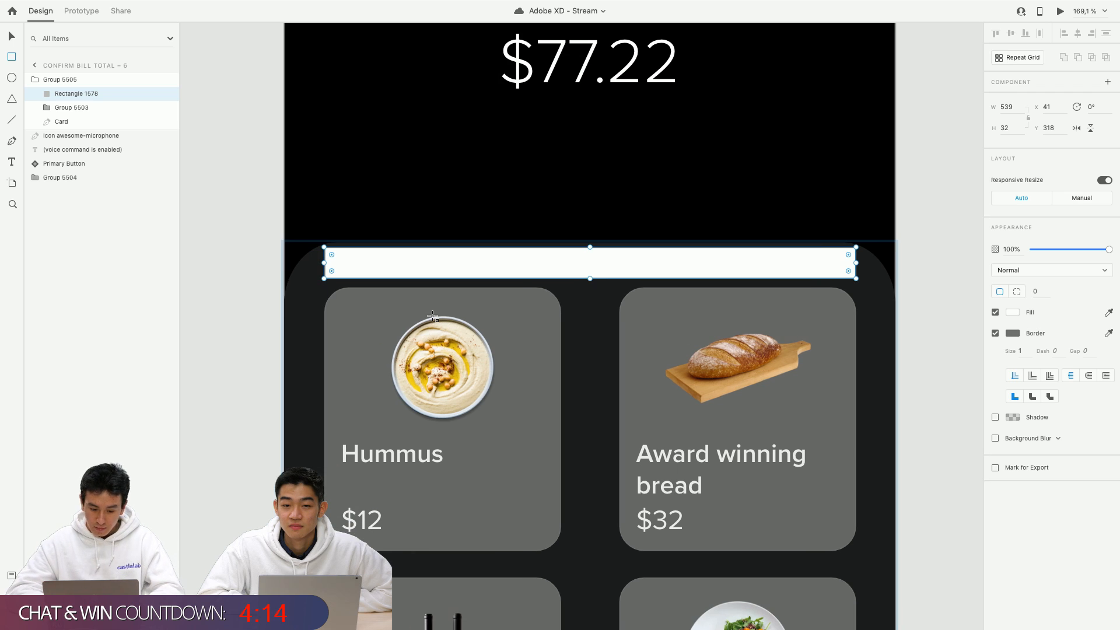
Fill the strip with the card background's dark grey #1D1D1D and remove its border.
{"action": "left_click", "coordinate": [1012, 313]}
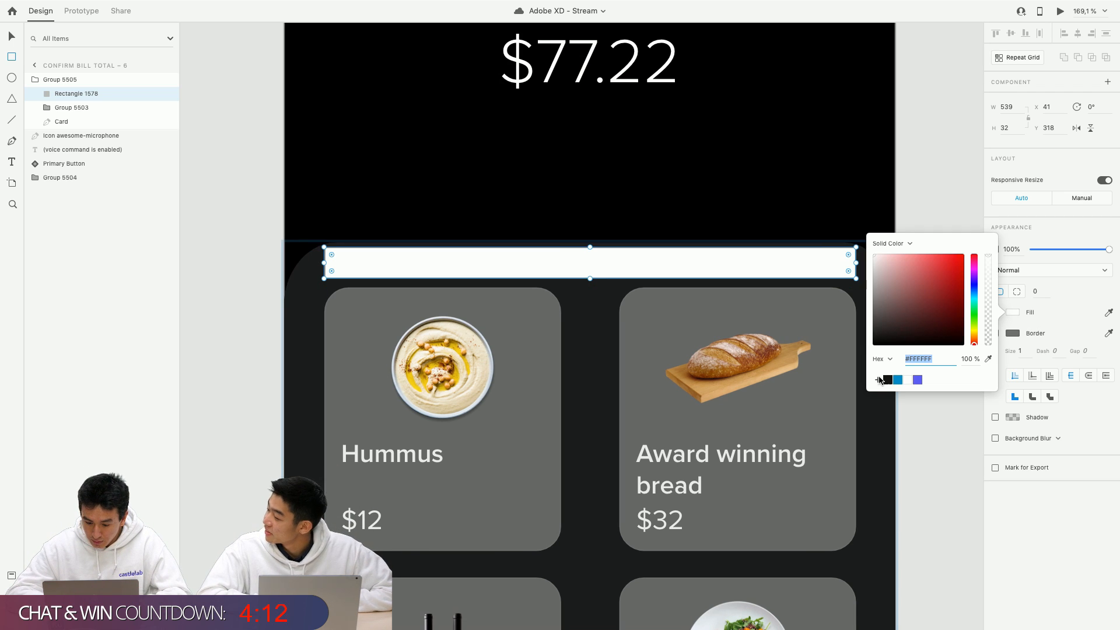
{"action": "left_click", "coordinate": [300, 310]}
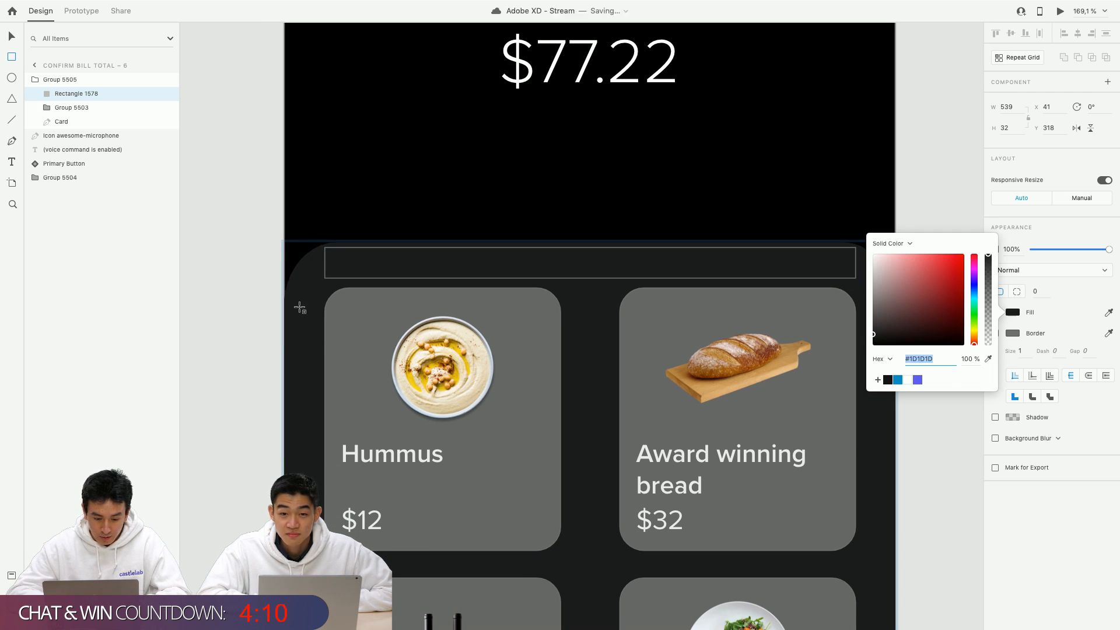
{"action": "left_click", "coordinate": [1003, 331]}
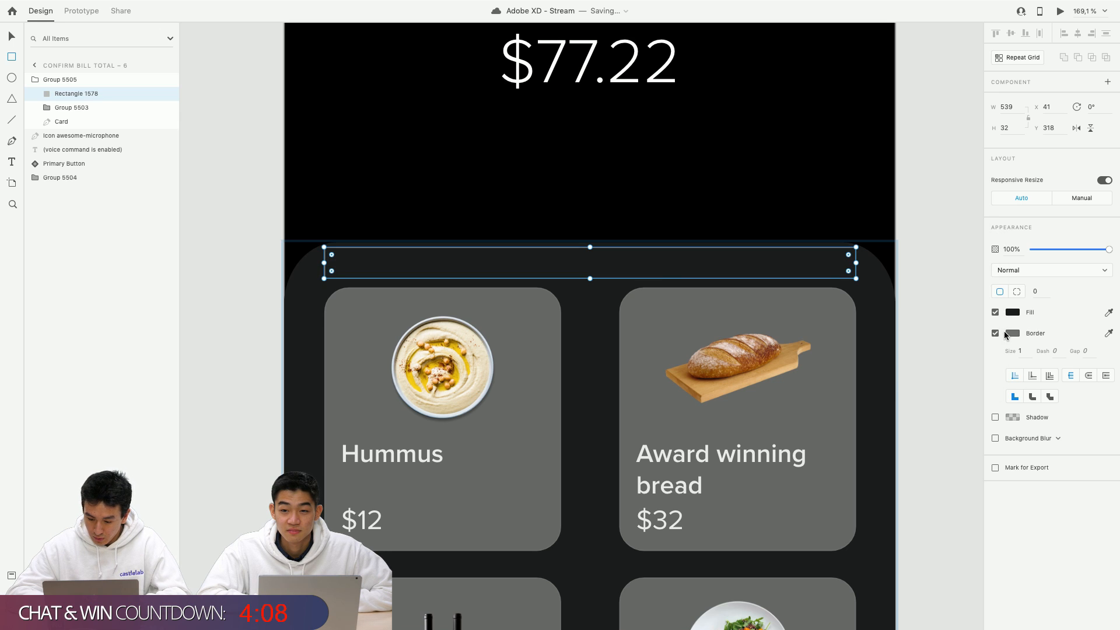
{"action": "left_click", "coordinate": [342, 261]}
{"action": "left_click", "coordinate": [346, 264]}
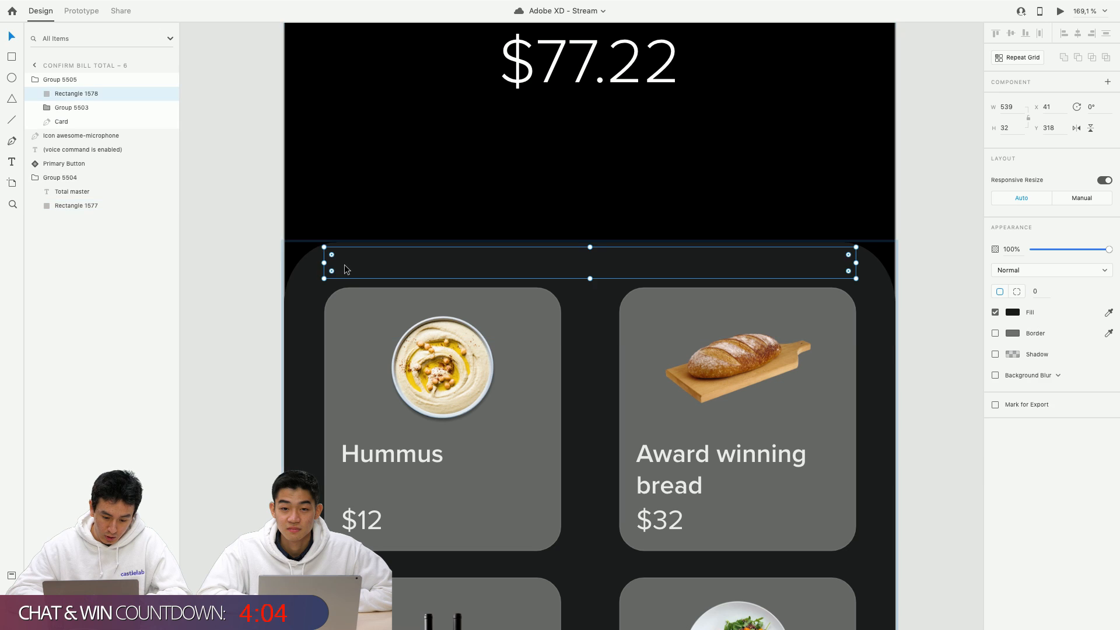
Resize the strip to the card's full width at X 0 and Y 313, making it 620 wide and 42 high.
{"action": "scroll", "coordinate": [344, 265], "scroll_direction": "up", "scroll_amount": 5}
{"action": "left_click_drag", "start_coordinate": [394, 263], "coordinate": [335, 263]}
{"action": "left_click_drag", "start_coordinate": [330, 262], "coordinate": [326, 263]}
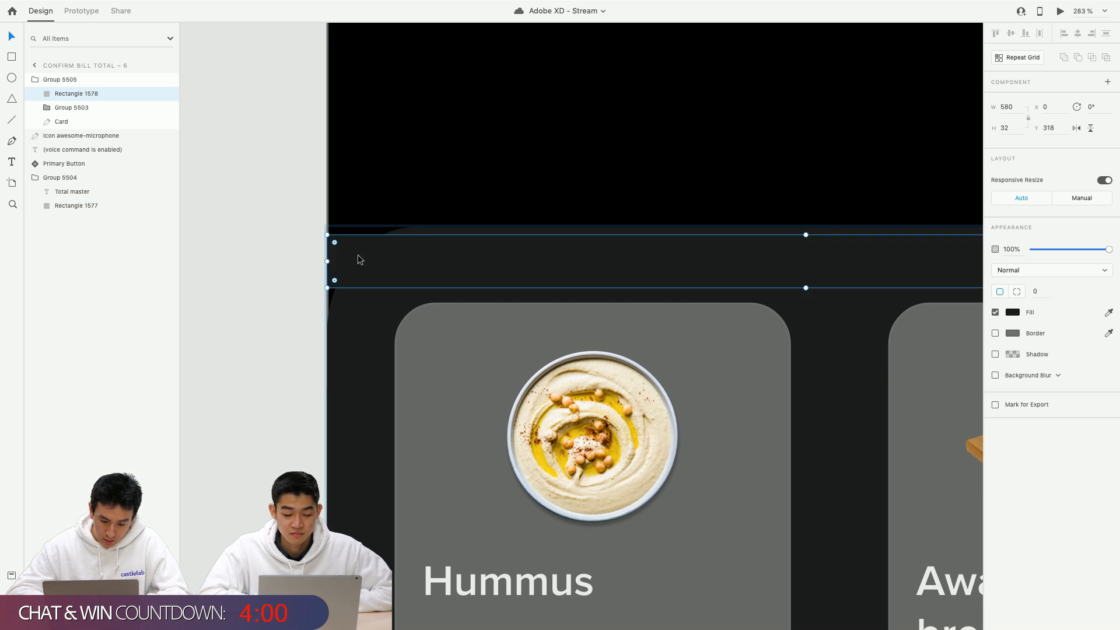
{"action": "left_click_drag", "start_coordinate": [805, 235], "coordinate": [897, 257]}
{"action": "scroll", "coordinate": [806, 256], "scroll_direction": "right", "scroll_amount": 10}
{"action": "scroll", "coordinate": [897, 258], "scroll_direction": "down", "scroll_amount": 5}
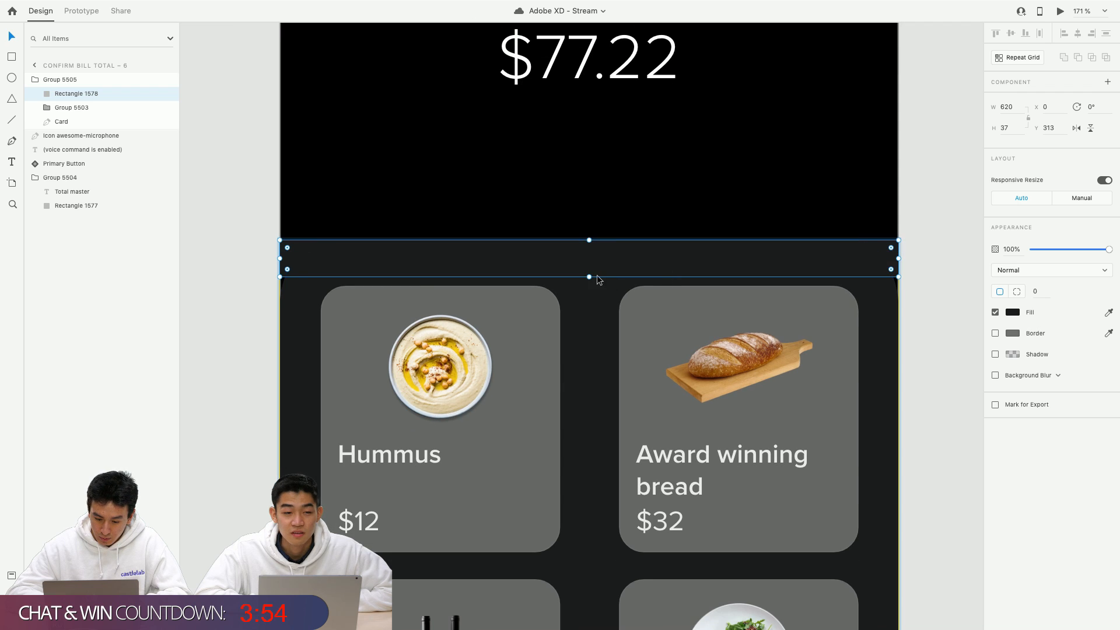
{"action": "left_click_drag", "start_coordinate": [593, 276], "coordinate": [589, 282]}
{"action": "key", "text": "super+z"}
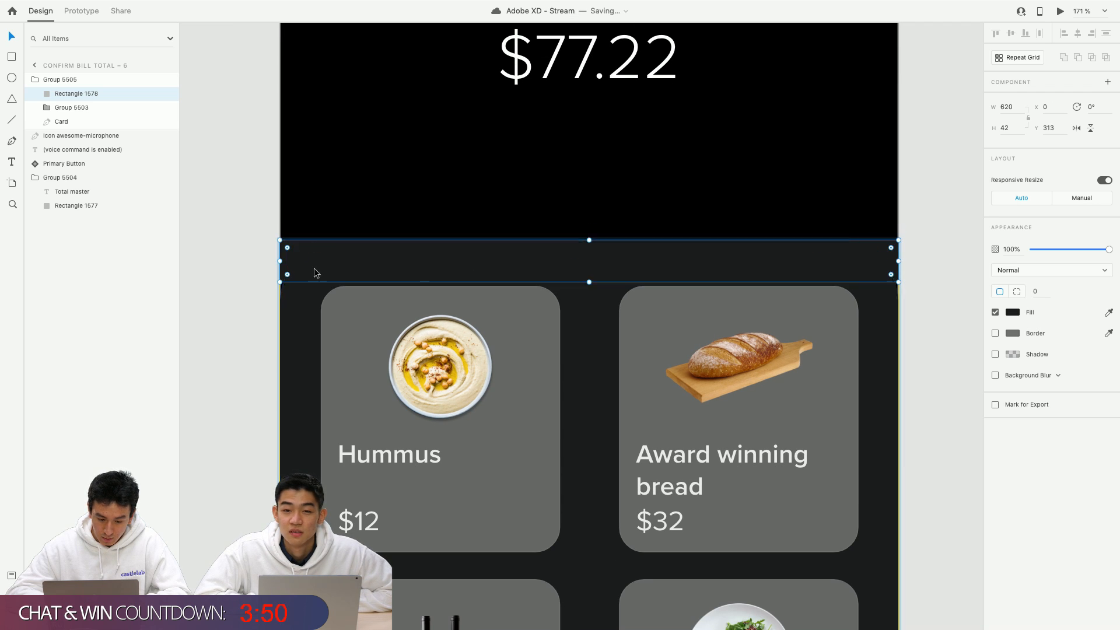
Try rounding the strip's corners freehand and undo each attempt.
{"action": "scroll", "coordinate": [299, 264], "scroll_direction": "up", "scroll_amount": 10}
{"action": "left_click_drag", "start_coordinate": [238, 191], "coordinate": [292, 220]}
{"action": "key", "text": "super+z"}
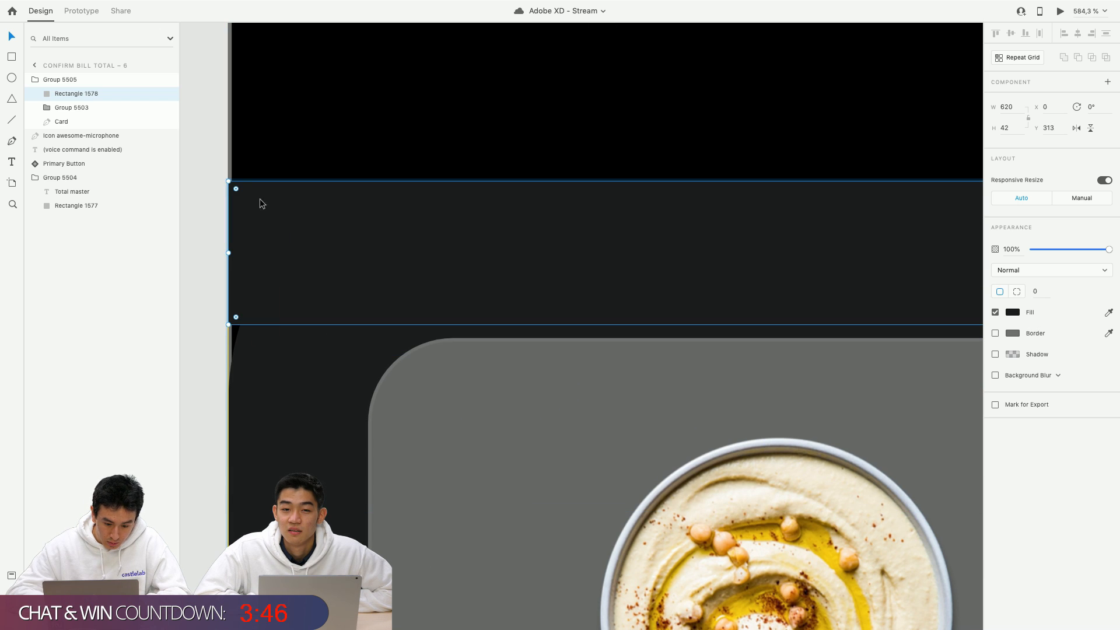
{"action": "left_click_drag", "start_coordinate": [238, 189], "coordinate": [282, 208]}
{"action": "key", "text": "super+z"}
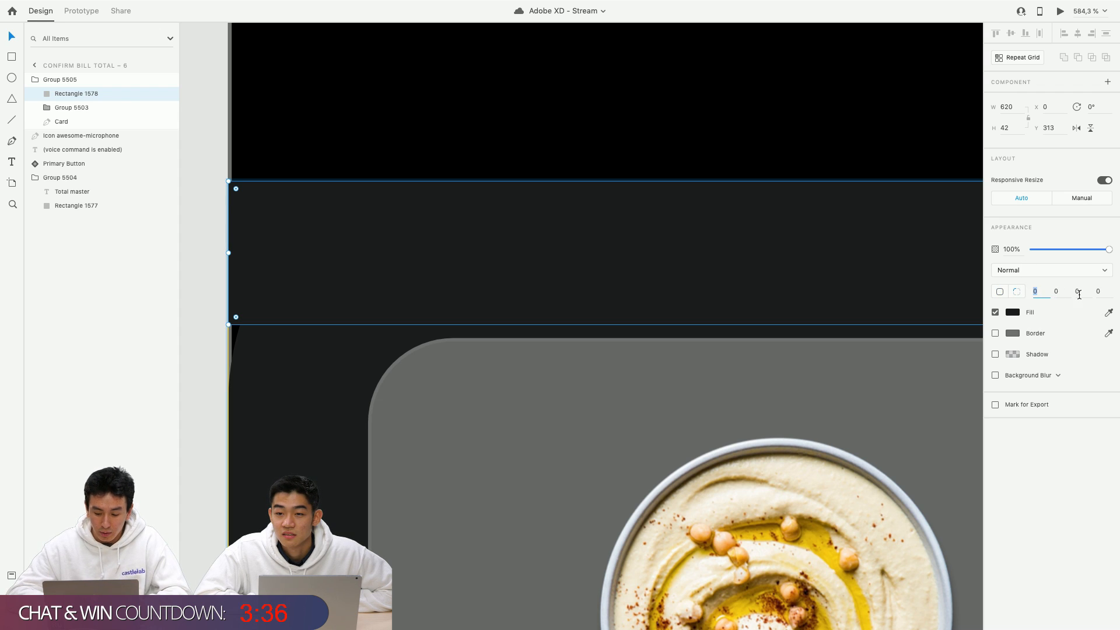
Set separate corner radii on the strip, with 20 for both upper corners and 0 for both lower corners.
{"action": "key", "text": "Return"}
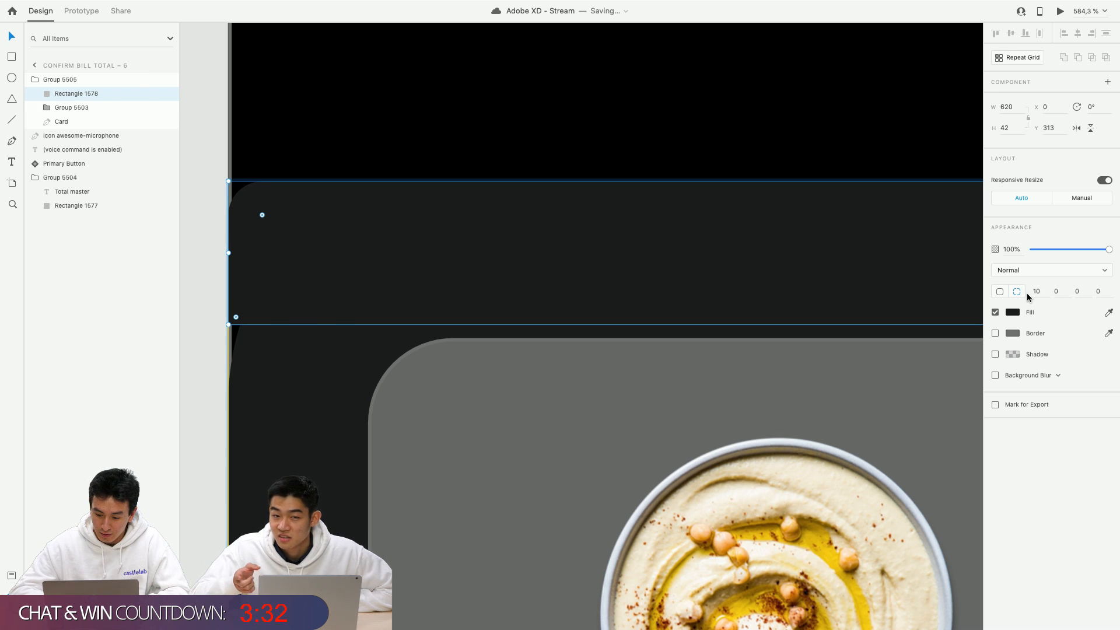
{"action": "type", "text": "20"}
{"action": "key", "text": "Return"}
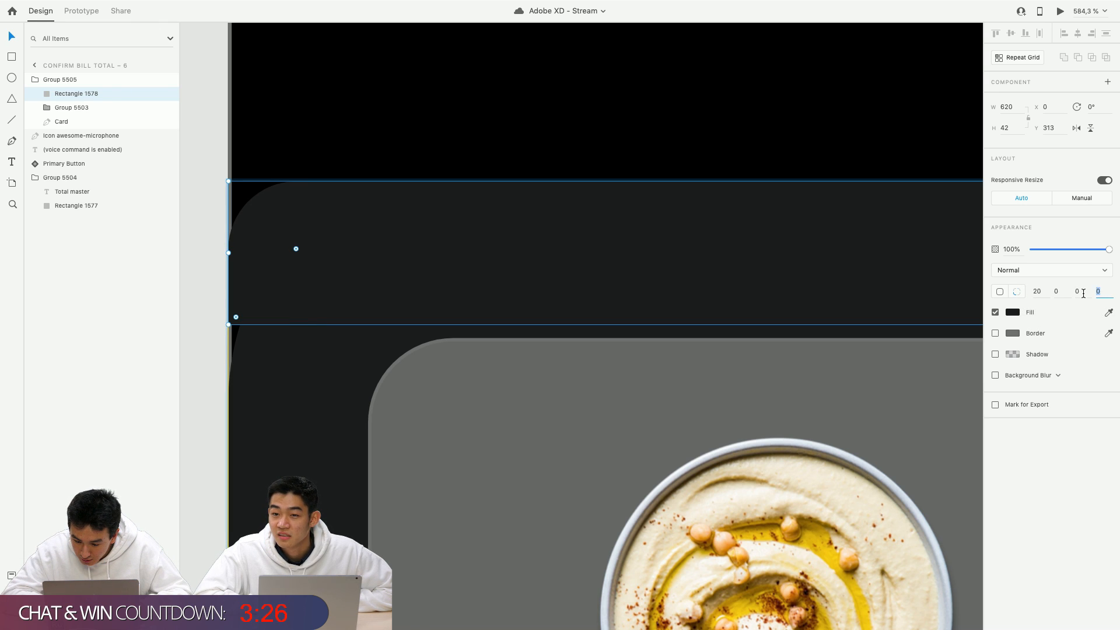
{"action": "type", "text": "20"}
{"action": "key", "text": "Return"}
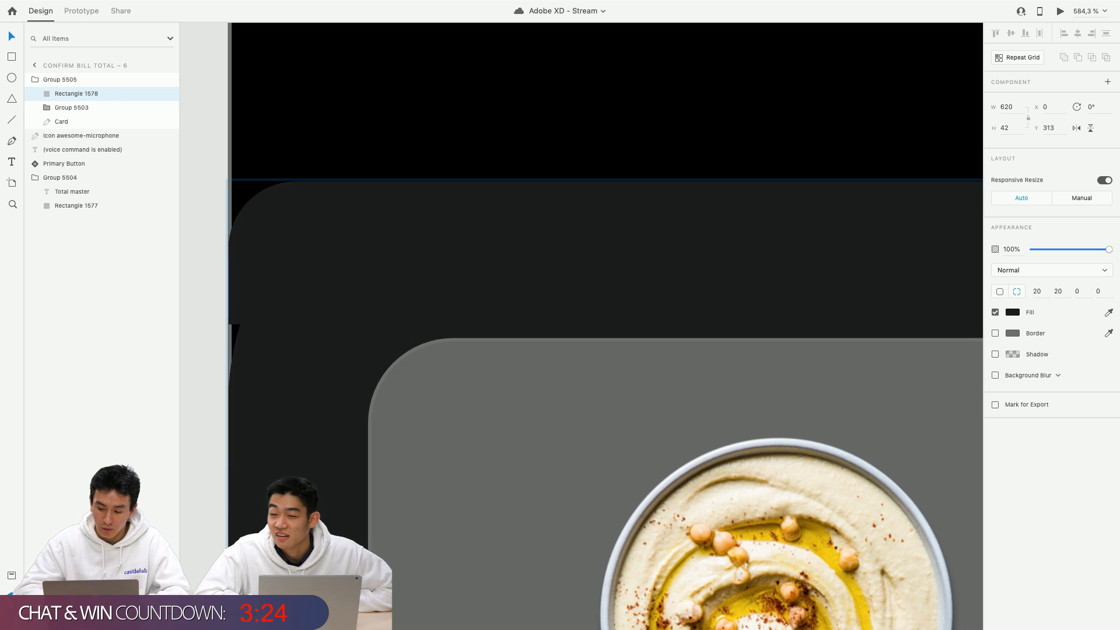
Examine how the strip's rounded corners line up with the edges of the Card background behind it.
{"action": "scroll", "coordinate": [369, 244], "scroll_direction": "down", "scroll_amount": 5}
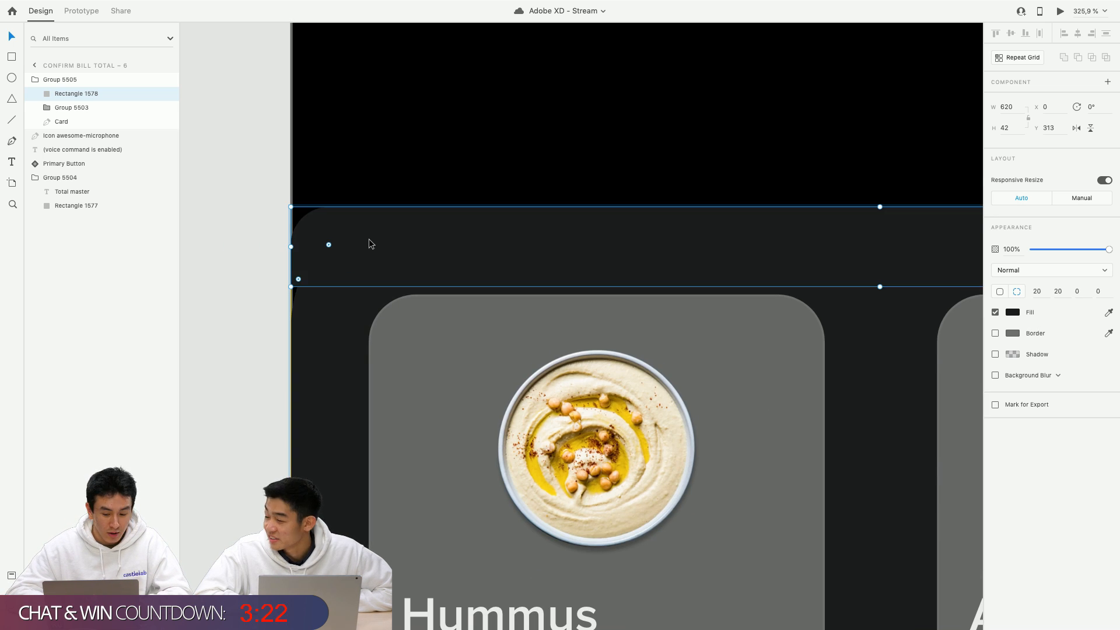
{"action": "scroll", "coordinate": [368, 240], "scroll_direction": "down", "scroll_amount": 3}
{"action": "scroll", "coordinate": [365, 239], "scroll_direction": "up", "scroll_amount": 5}
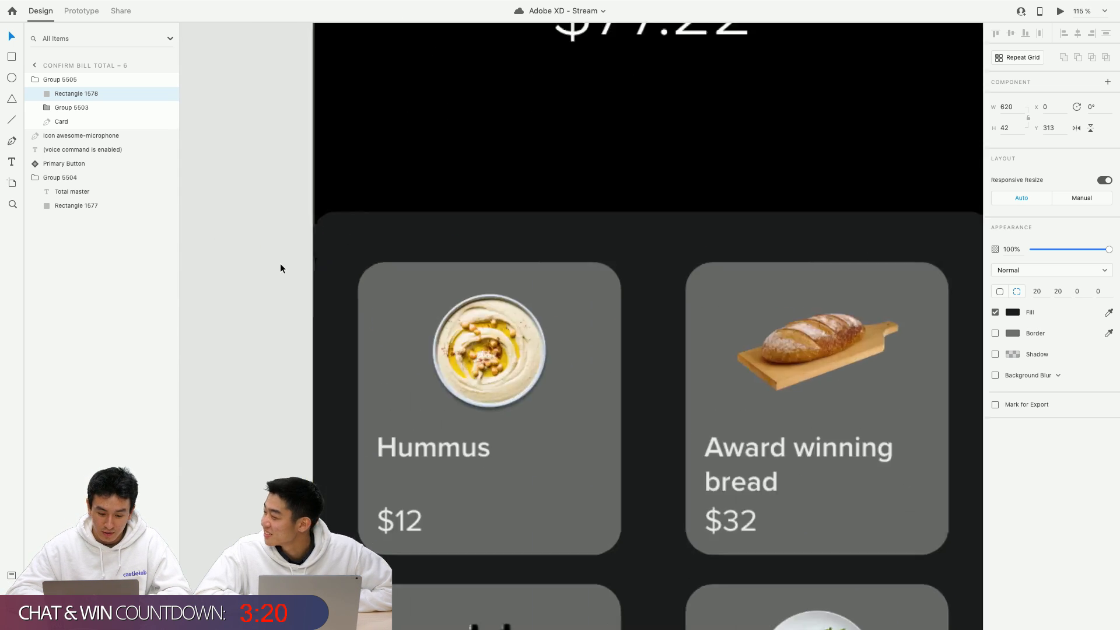
{"action": "scroll", "coordinate": [356, 274], "scroll_direction": "up", "scroll_amount": 3}
{"action": "scroll", "coordinate": [349, 247], "scroll_direction": "down", "scroll_amount": 3}
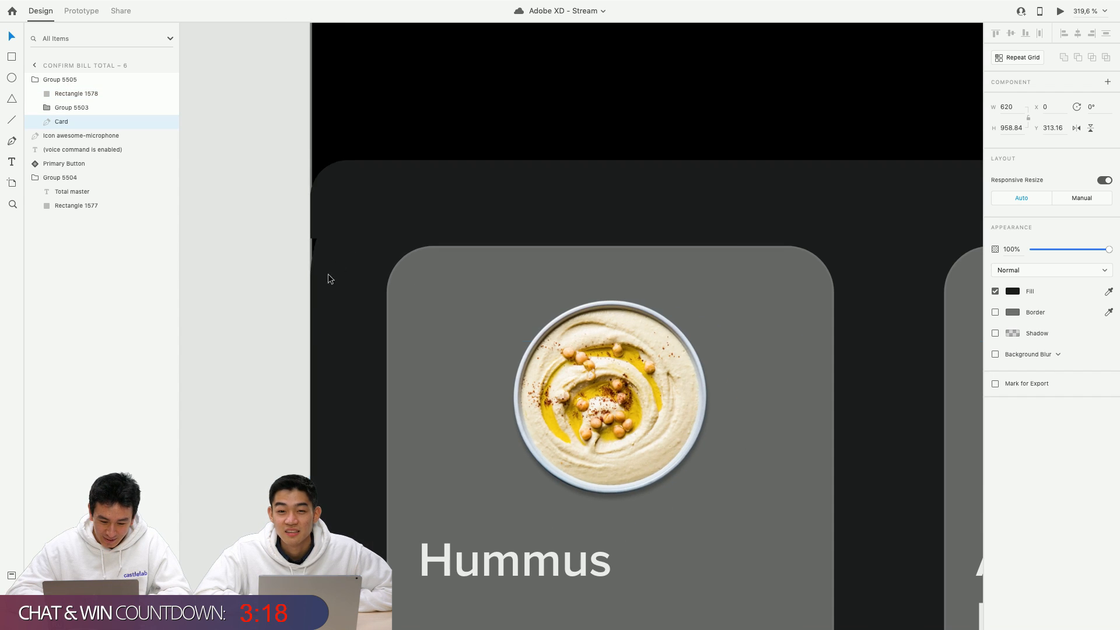
{"action": "left_click", "coordinate": [320, 291]}
{"action": "left_click", "coordinate": [316, 417]}
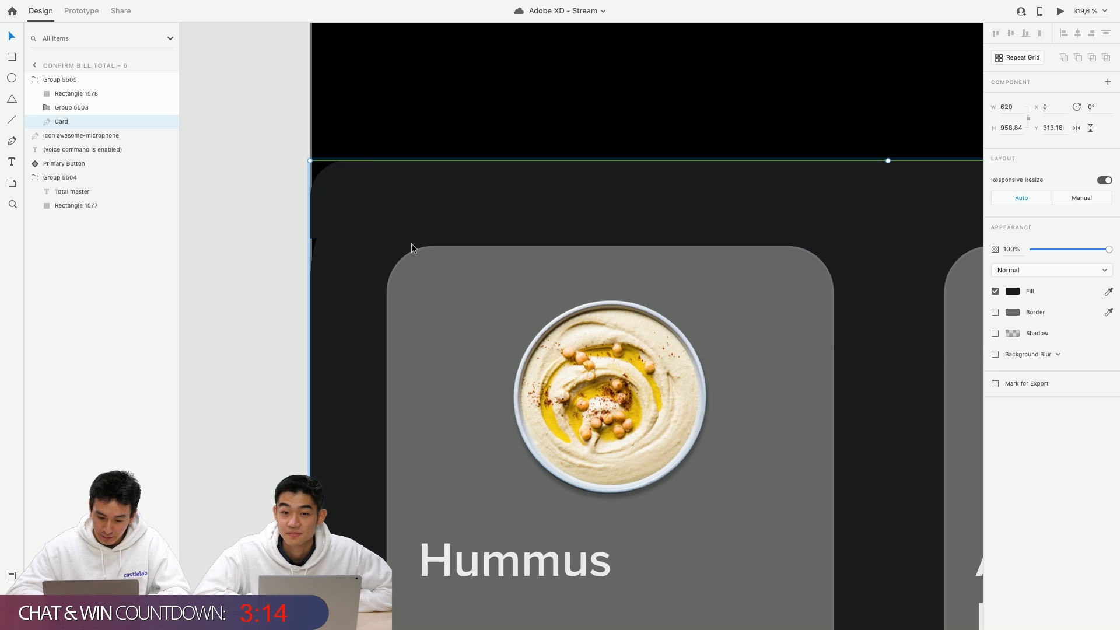
{"action": "scroll", "coordinate": [412, 242], "scroll_direction": "down", "scroll_amount": 3}
{"action": "left_click", "coordinate": [268, 283]}
{"action": "scroll", "coordinate": [268, 283], "scroll_direction": "down", "scroll_amount": 3}
Move the strip out of the dish card group to the top of the layer order and fix its position when scrolling.
{"action": "left_click", "coordinate": [445, 252]}
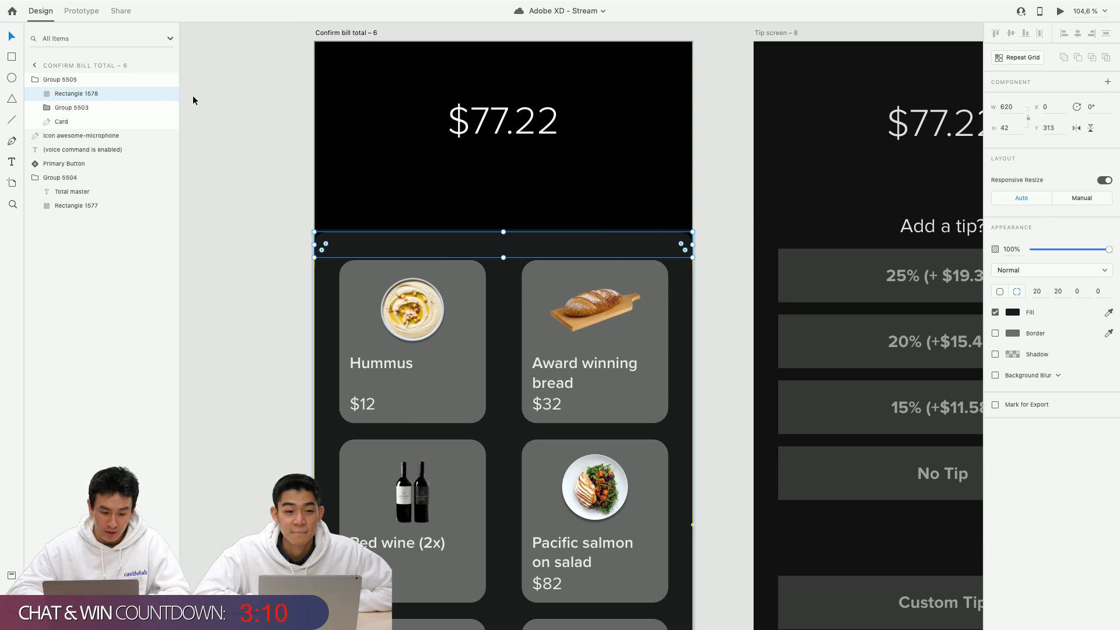
{"action": "left_click_drag", "start_coordinate": [70, 96], "coordinate": [48, 76]}
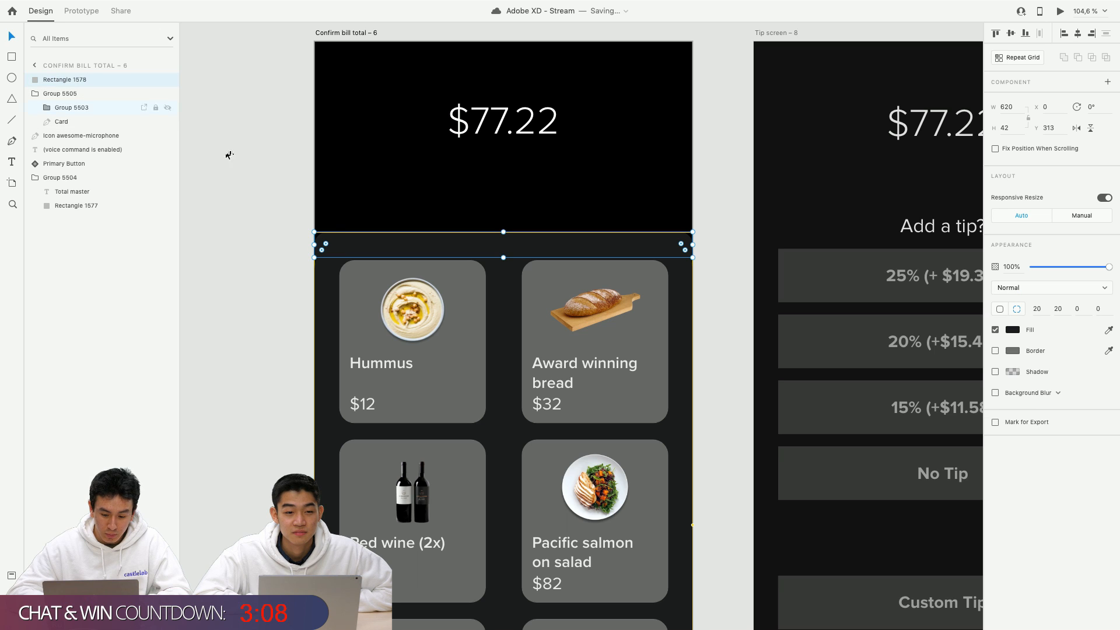
{"action": "left_click", "coordinate": [348, 256]}
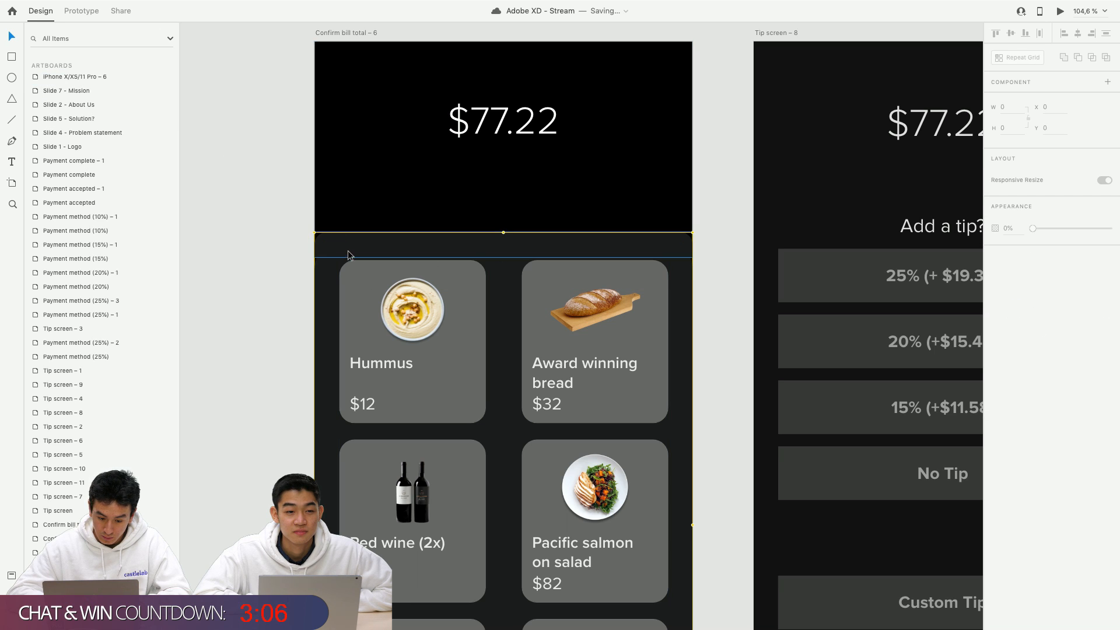
{"action": "scroll", "coordinate": [328, 249], "scroll_direction": "up", "scroll_amount": 5}
{"action": "left_click", "coordinate": [309, 233]}
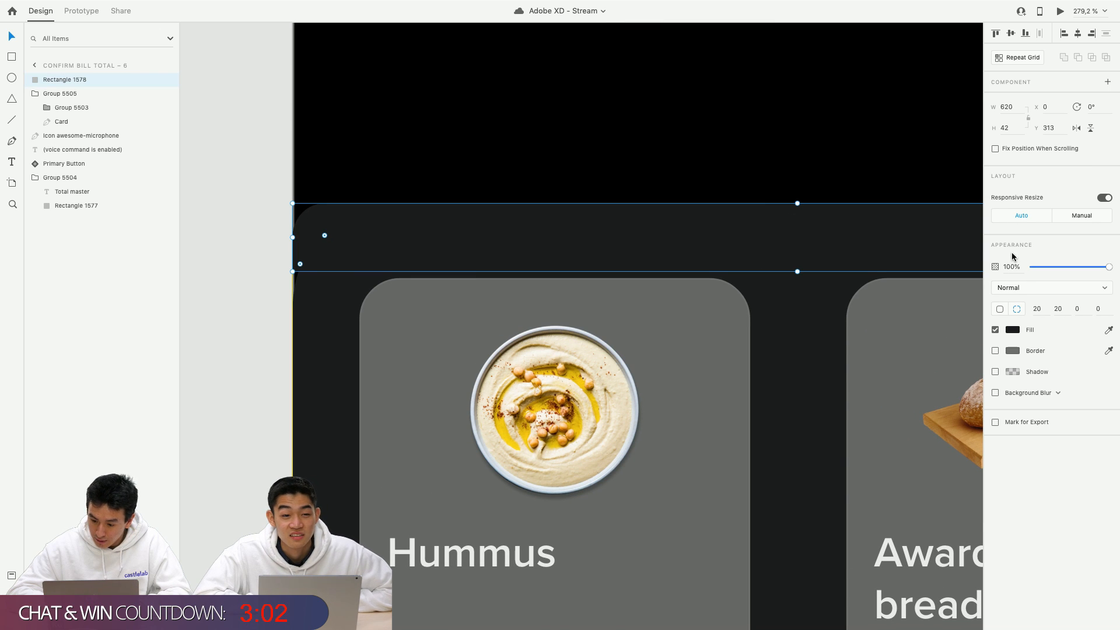
{"action": "scroll", "coordinate": [525, 187], "scroll_direction": "down", "scroll_amount": 5}
Scroll the dish cards in the preview to check how the fixed strip behaves.
{"action": "key", "text": "ctrl+Right"}
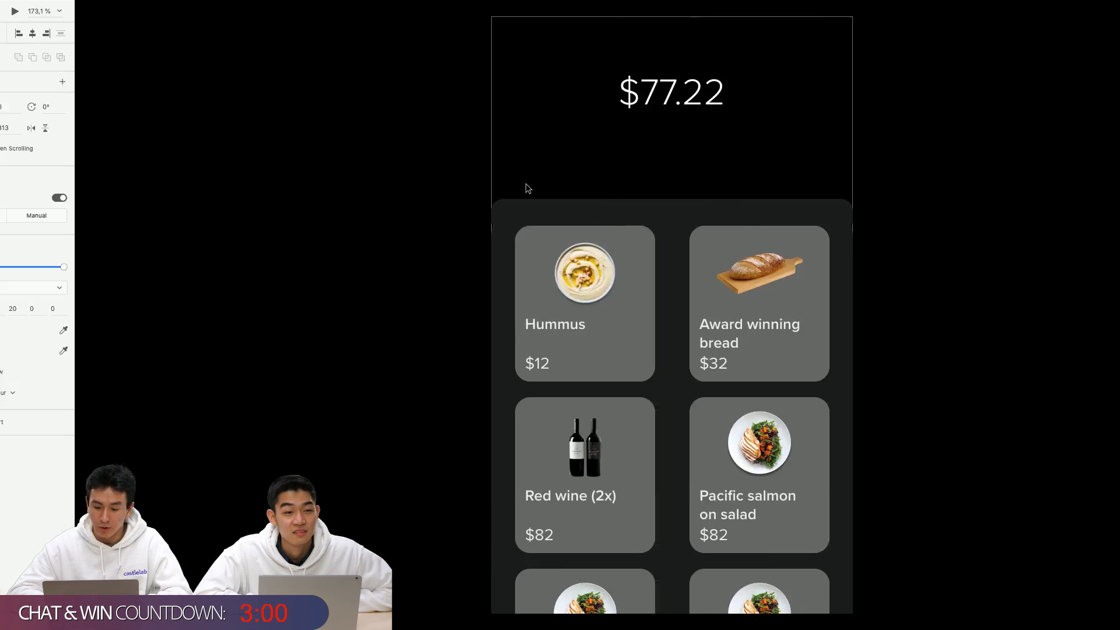
{"action": "scroll", "coordinate": [603, 280], "scroll_direction": "down", "scroll_amount": 1}
{"action": "scroll", "coordinate": [604, 280], "scroll_direction": "down", "scroll_amount": 3}
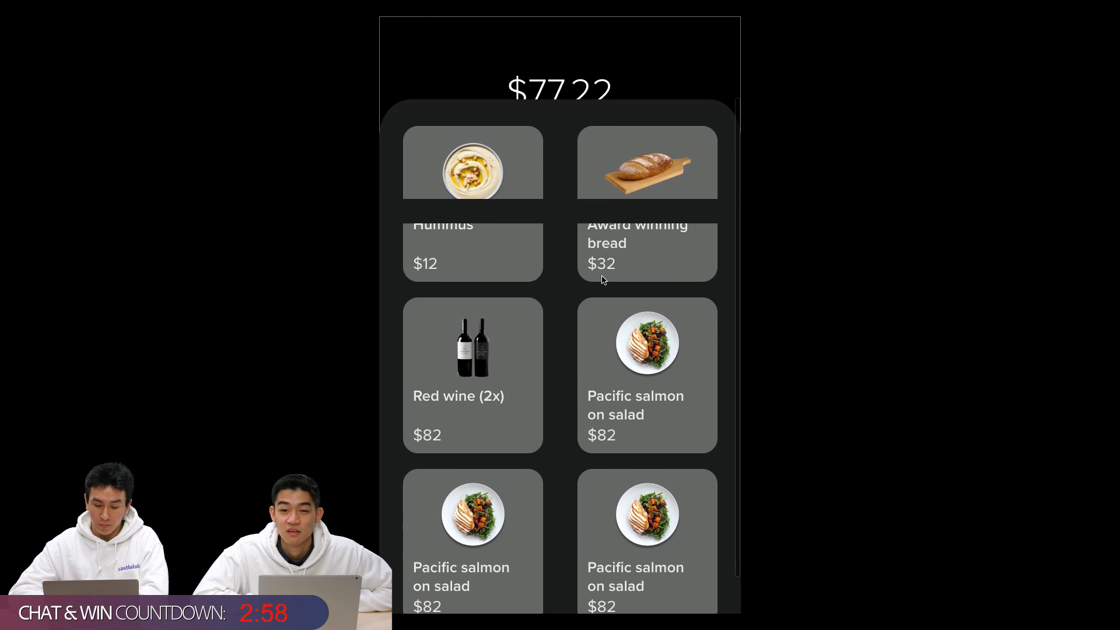
{"action": "key", "text": "ctrl+Left"}
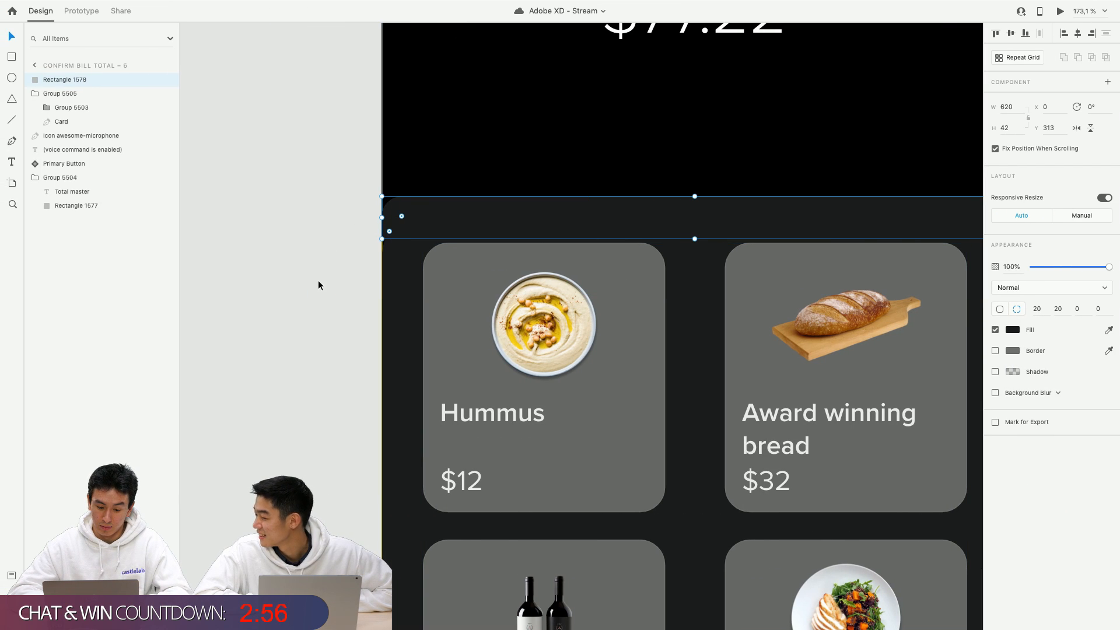
Select the strip together with the dish card group and preview the artboard's scrolling again.
{"action": "left_click", "coordinate": [318, 283]}
{"action": "left_click", "coordinate": [446, 224]}
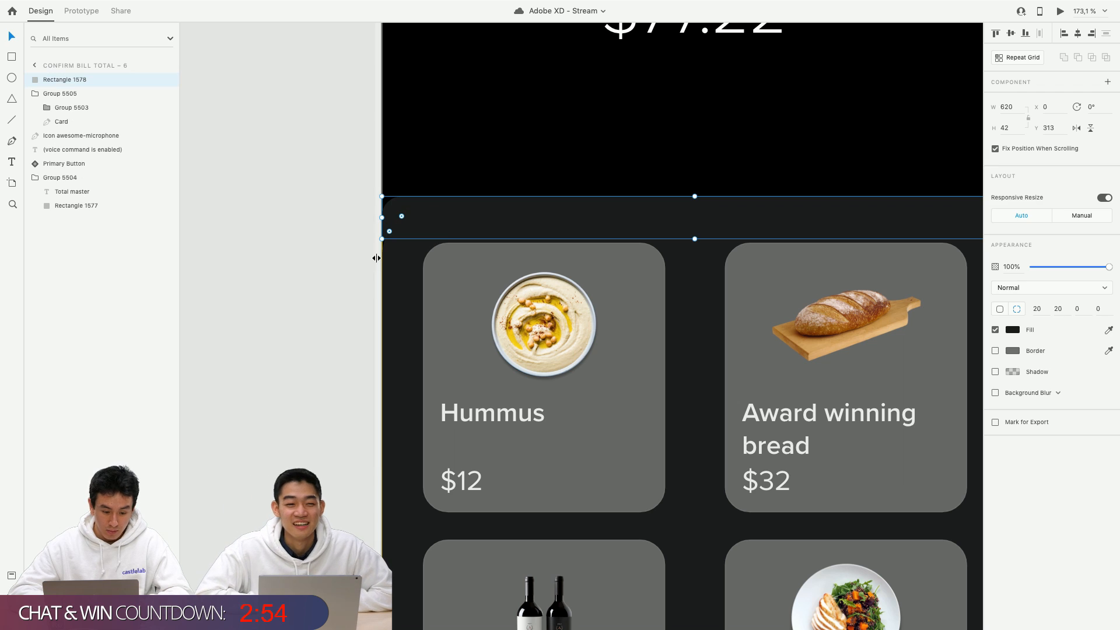
{"action": "left_click", "coordinate": [36, 95]}
{"action": "left_click", "coordinate": [61, 94], "text": "shift"}
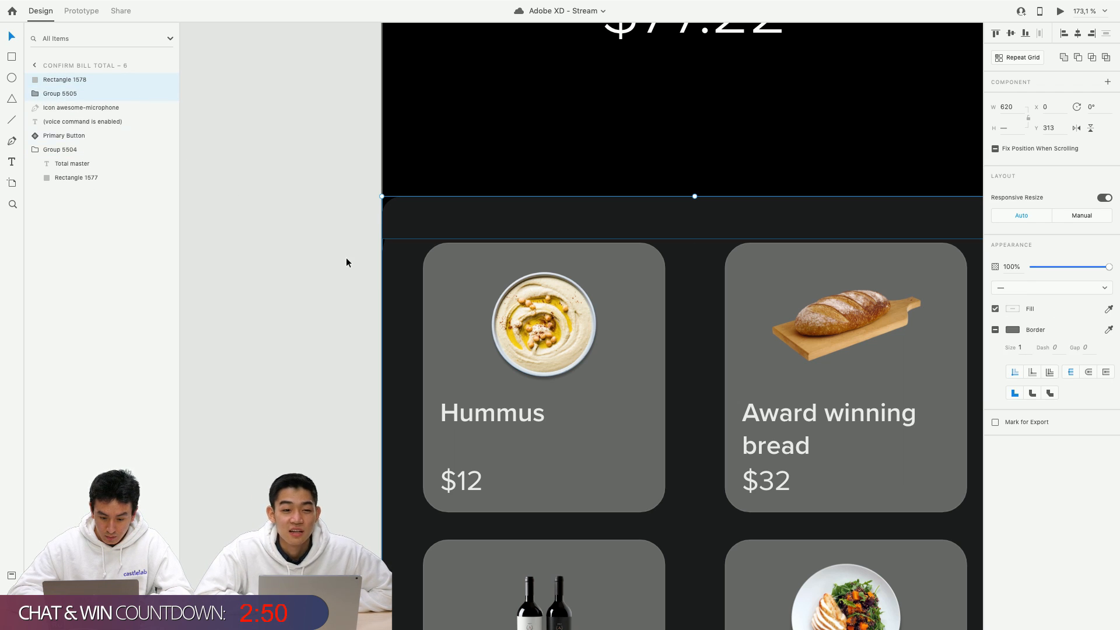
{"action": "key", "text": "super+Return"}
{"action": "scroll", "coordinate": [441, 297], "scroll_direction": "down", "scroll_amount": 3}
{"action": "scroll", "coordinate": [440, 294], "scroll_direction": "up", "scroll_amount": 3}
{"action": "key", "text": "super+w"}
{"action": "key", "text": "super+shift+g"}
{"action": "left_click", "coordinate": [318, 302]}
{"action": "left_click", "coordinate": [450, 222]}
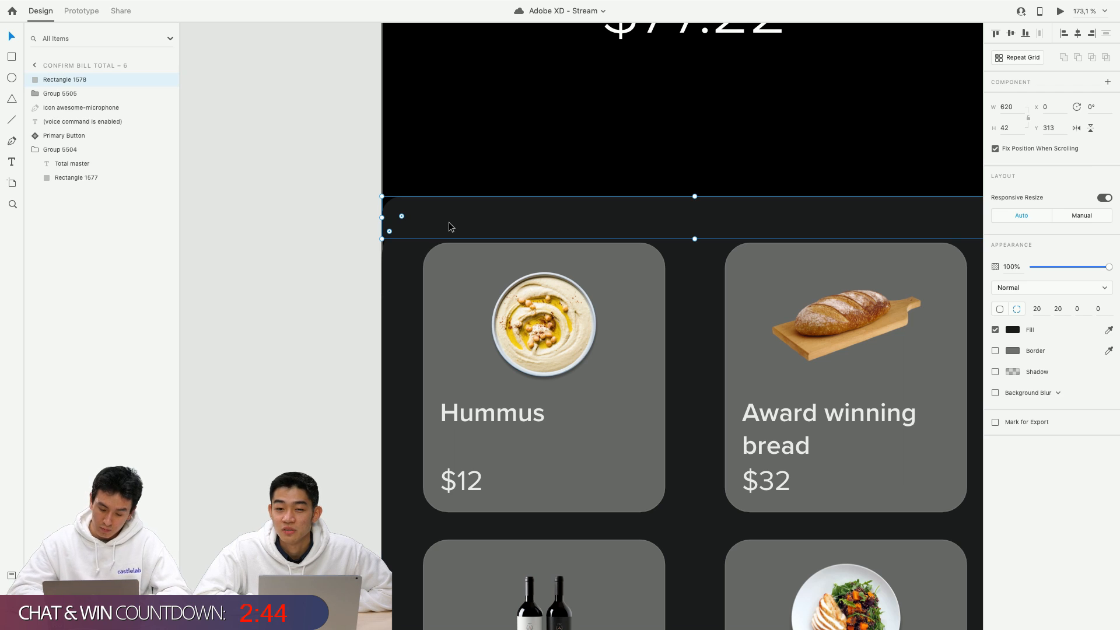
Ungroup the outer dish card group to separate the card grid from the Card background.
{"action": "scroll", "coordinate": [370, 342], "scroll_direction": "right", "scroll_amount": 4}
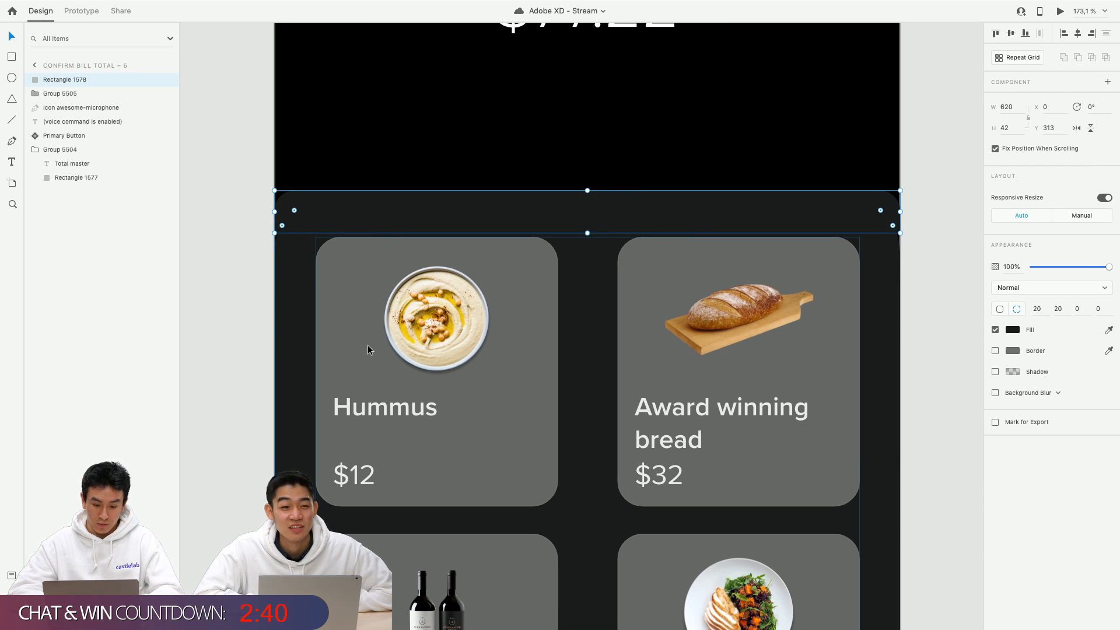
{"action": "double_click", "coordinate": [284, 332]}
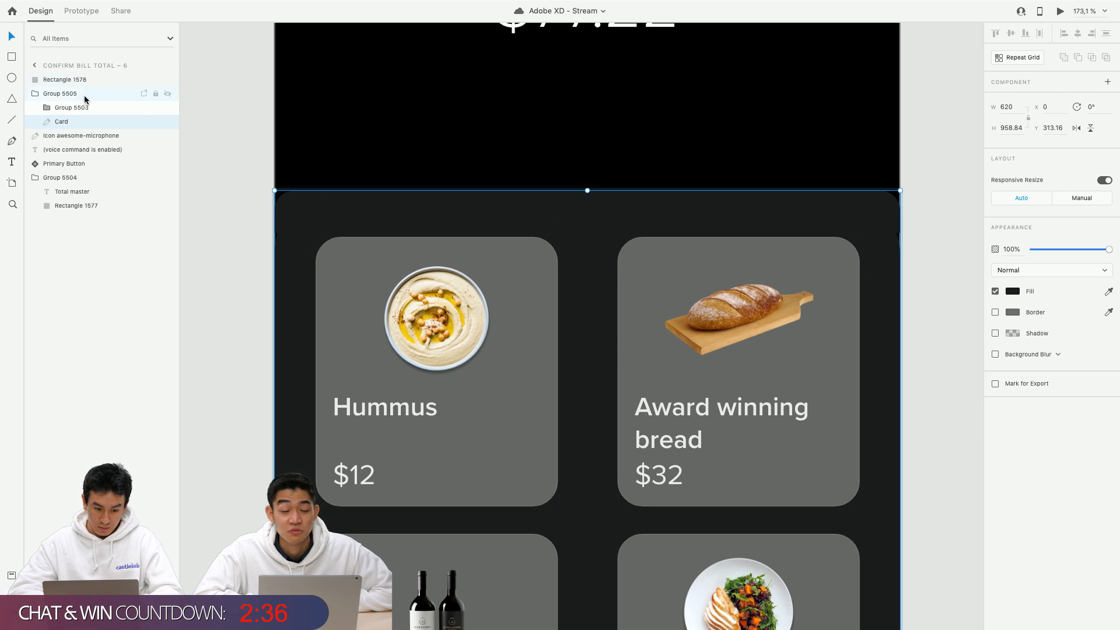
{"action": "left_click", "coordinate": [49, 94]}
{"action": "key", "text": "super+shift+g"}
Group the Card background with the strip and place the new group behind the dish cards, directly above the total group.
{"action": "left_click", "coordinate": [229, 229]}
{"action": "left_click", "coordinate": [290, 250]}
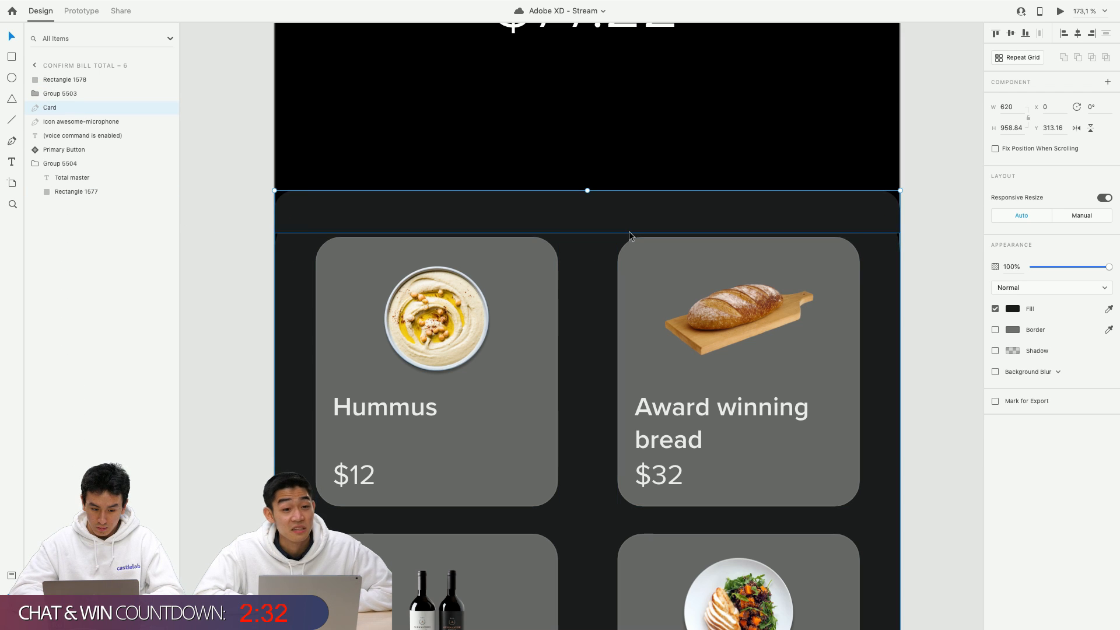
{"action": "left_click", "coordinate": [414, 207], "text": "shift"}
{"action": "key", "text": "super+g"}
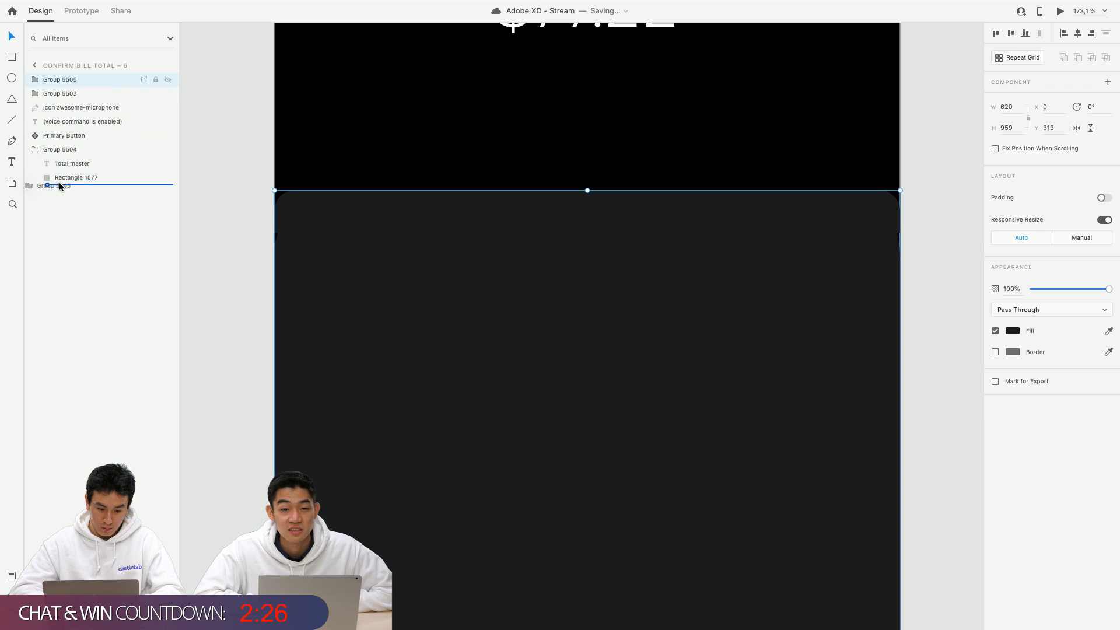
{"action": "left_click_drag", "start_coordinate": [71, 144], "coordinate": [71, 145]}
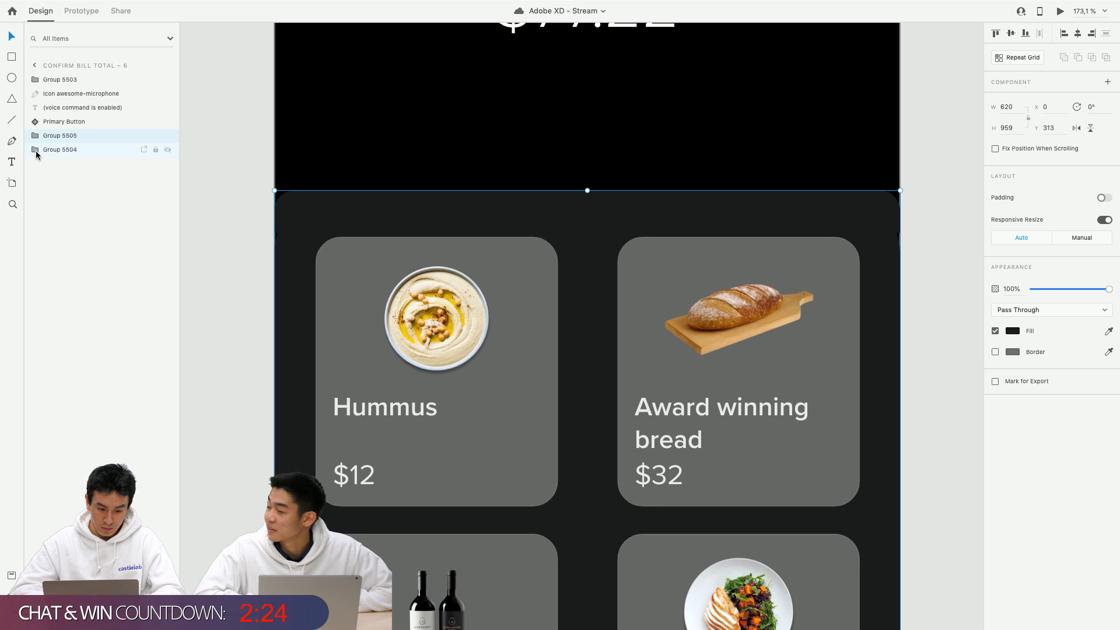
Examine the layers inside the group holding the strip and Card background and inside the total group.
{"action": "left_click", "coordinate": [212, 230]}
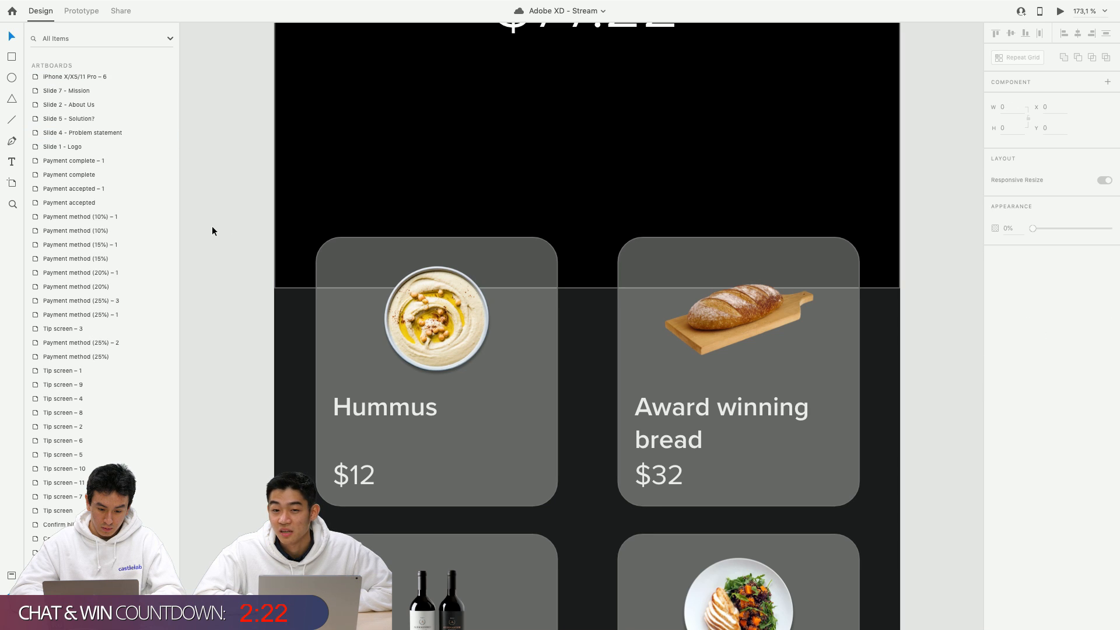
{"action": "left_click", "coordinate": [302, 232]}
{"action": "left_click", "coordinate": [293, 262]}
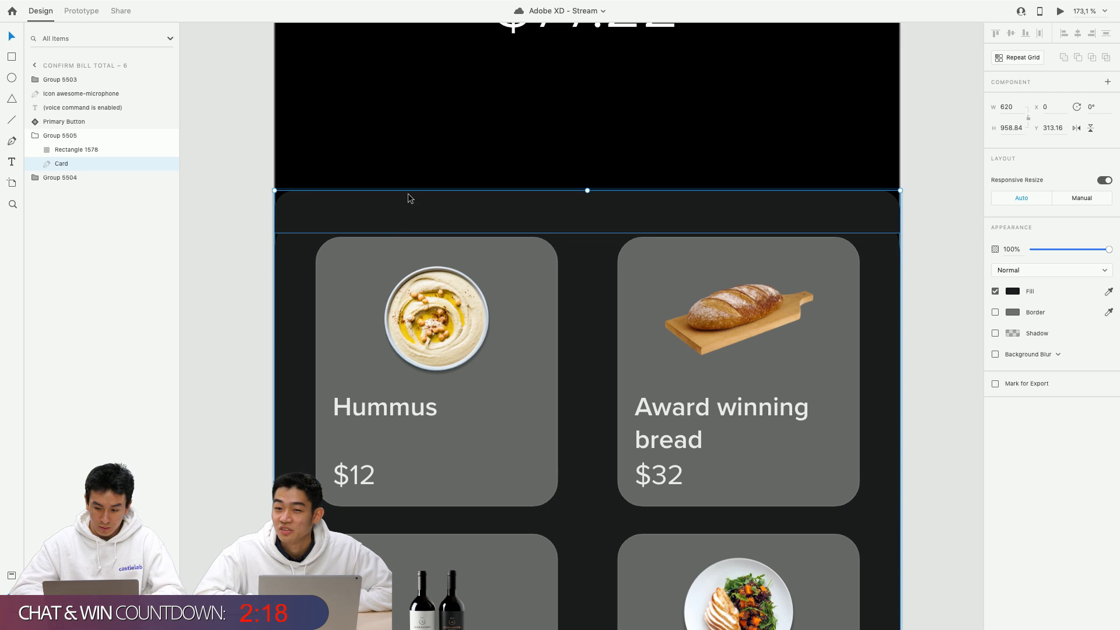
{"action": "left_click", "coordinate": [348, 268]}
{"action": "left_click", "coordinate": [297, 326]}
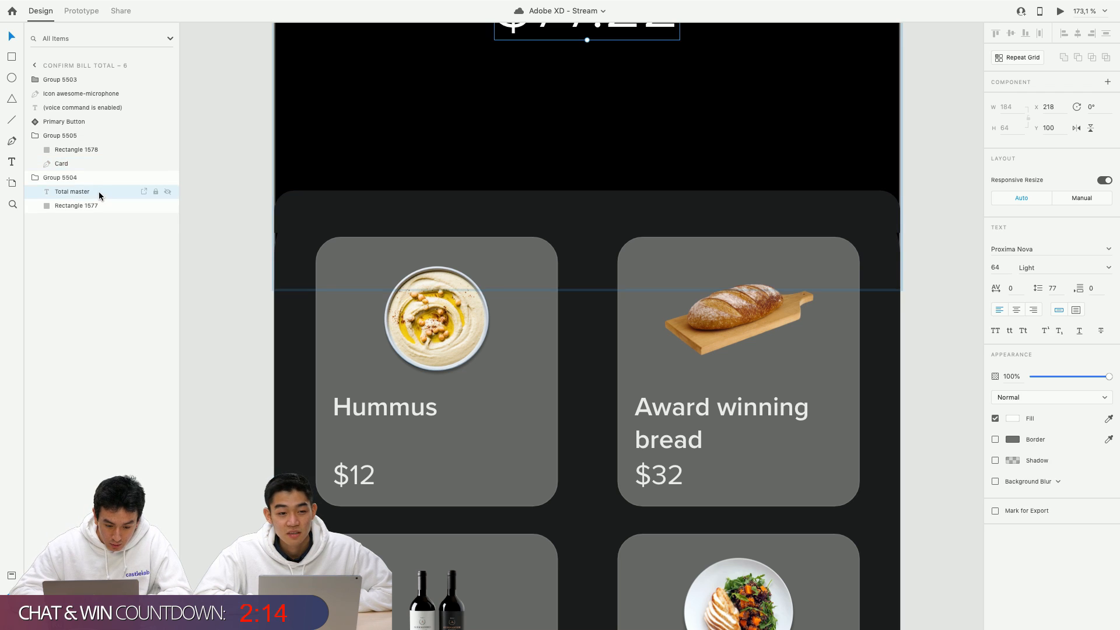
{"action": "left_click", "coordinate": [84, 150]}
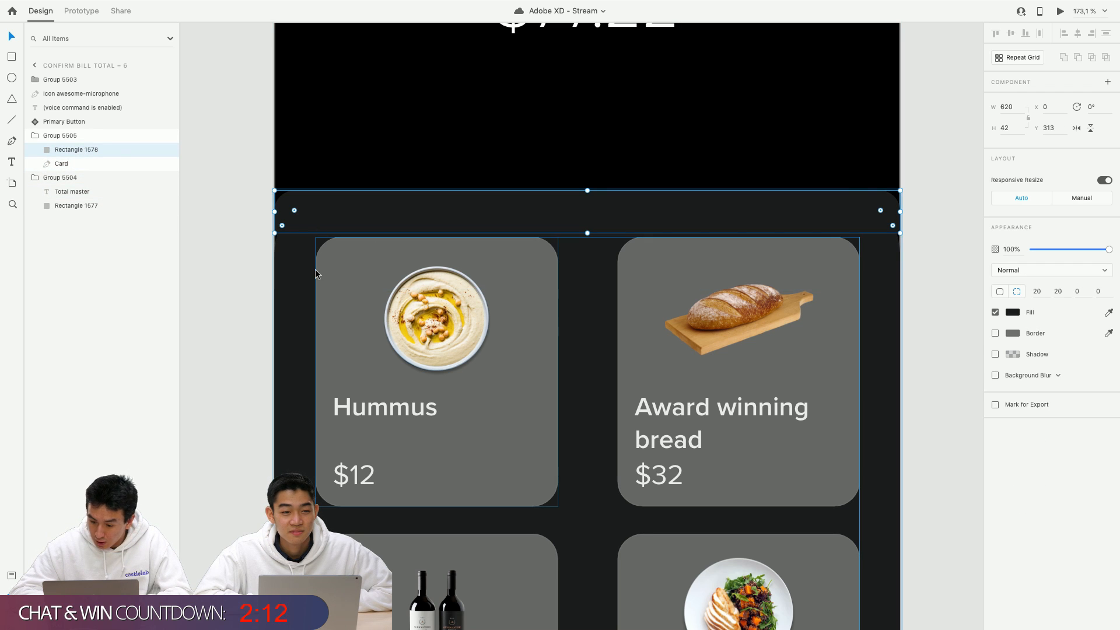
{"action": "left_click", "coordinate": [282, 270]}
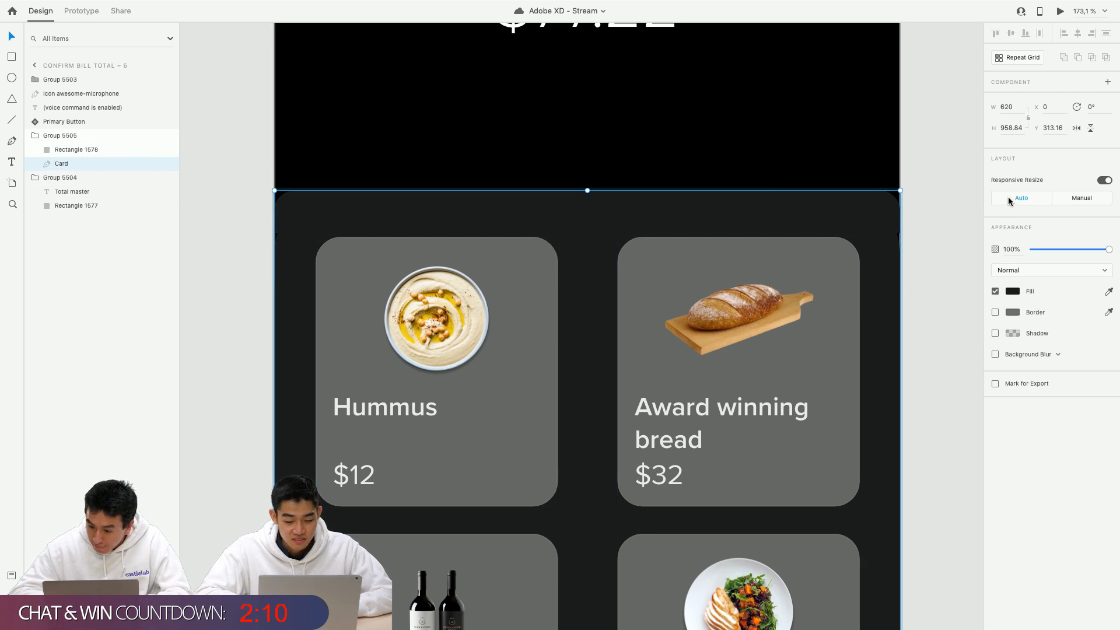
Ungroup the strip from the Card background and fix the Card's position when scrolling.
{"action": "left_click", "coordinate": [63, 136]}
{"action": "key", "text": "super+shift+g"}
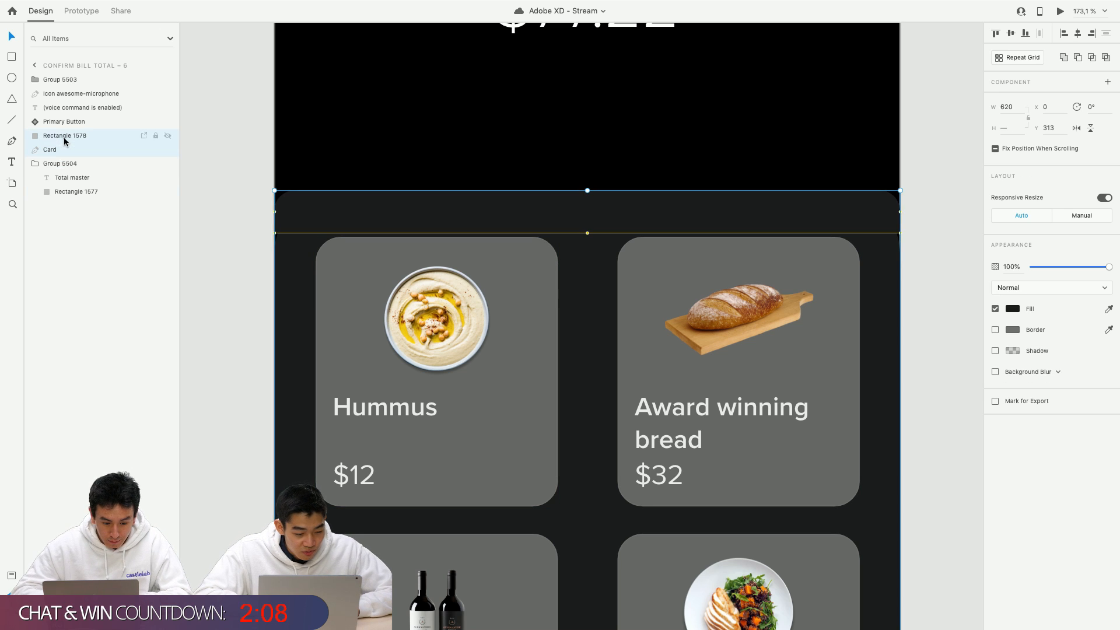
{"action": "left_click", "coordinate": [74, 139]}
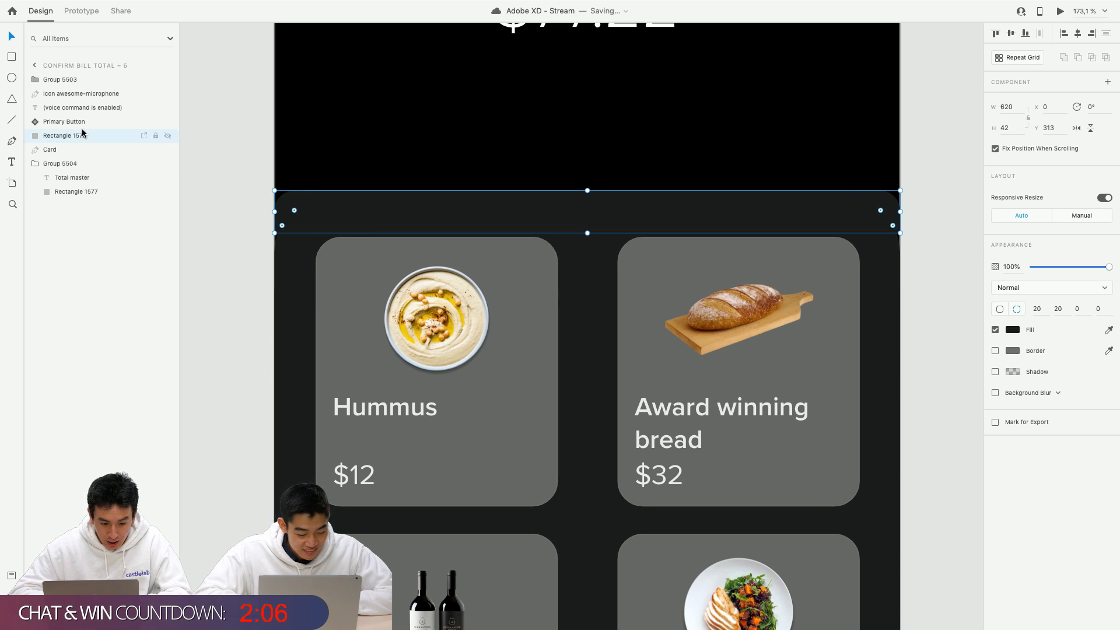
{"action": "left_click", "coordinate": [292, 271]}
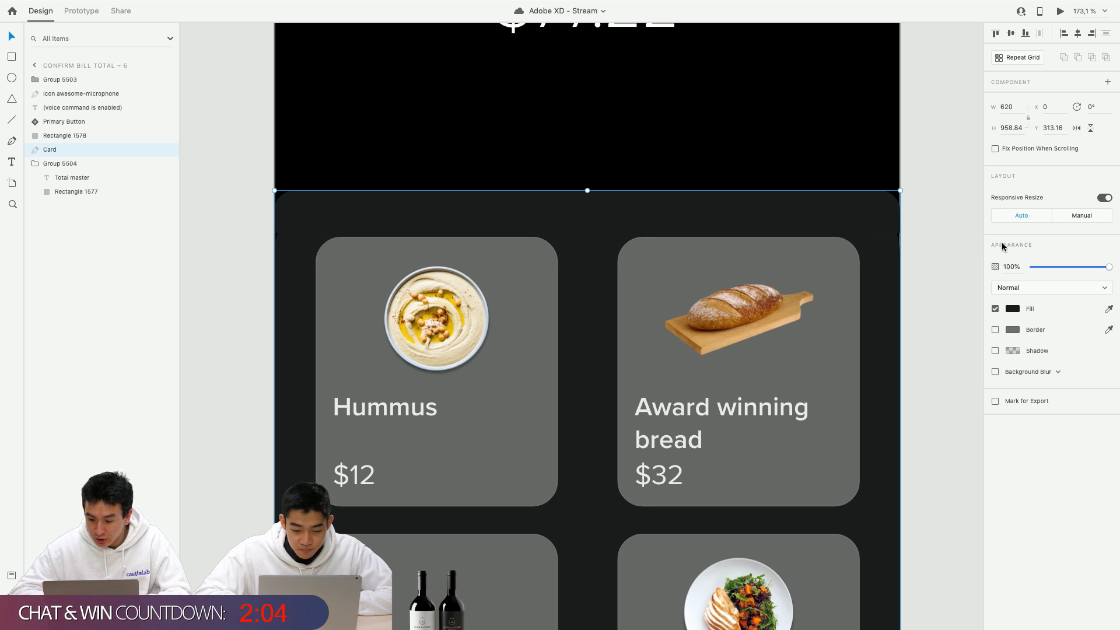
Preview the artboard and scroll the dish cards to check how they pass the fixed Card background and strip.
{"action": "key", "text": "super+Return"}
{"action": "scroll", "coordinate": [577, 385], "scroll_direction": "down", "scroll_amount": 3}
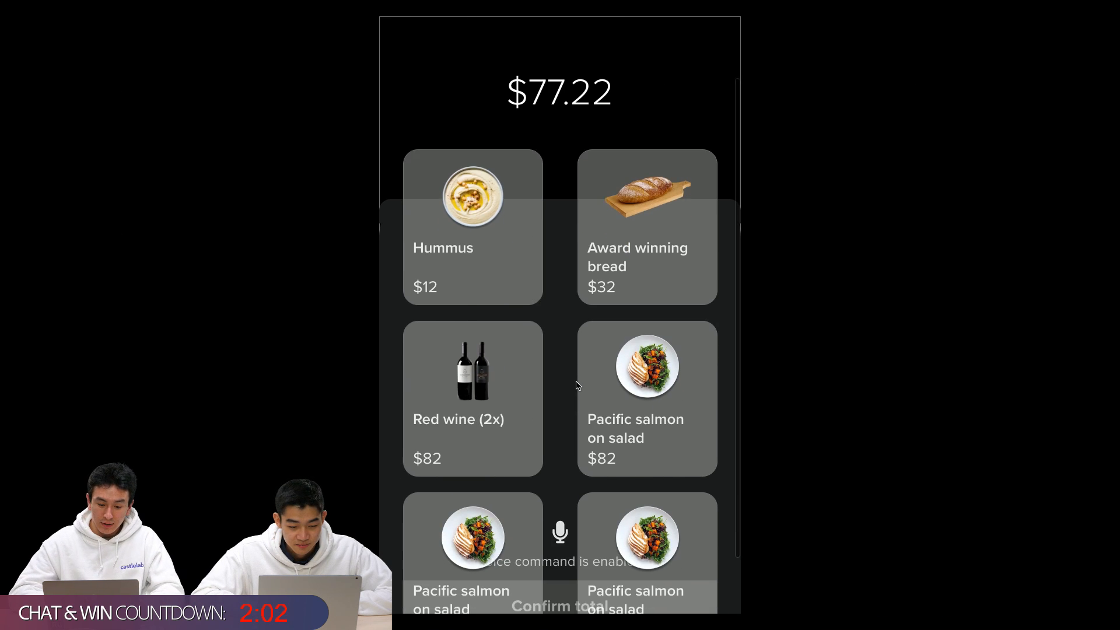
{"action": "scroll", "coordinate": [583, 382], "scroll_direction": "down", "scroll_amount": 2}
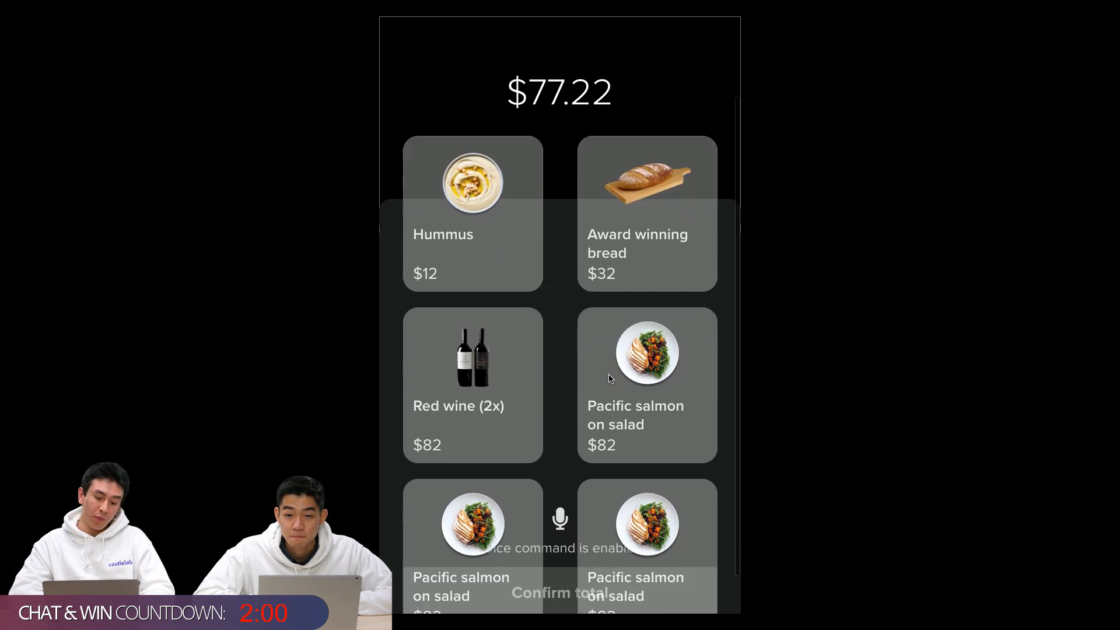
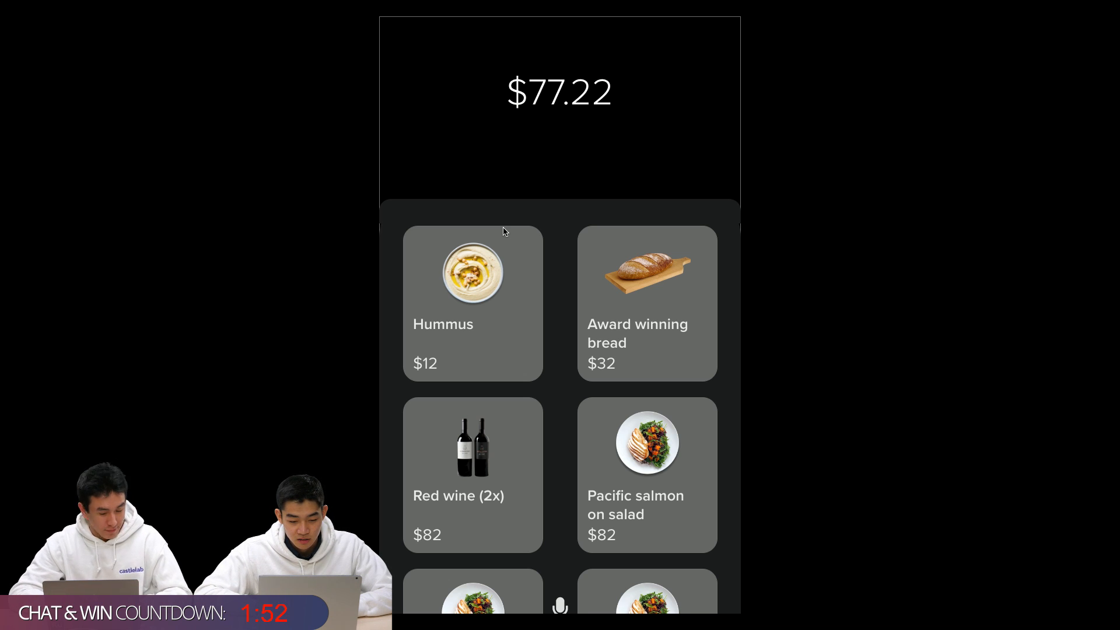
{"action": "key", "text": "ctrl+Left"}
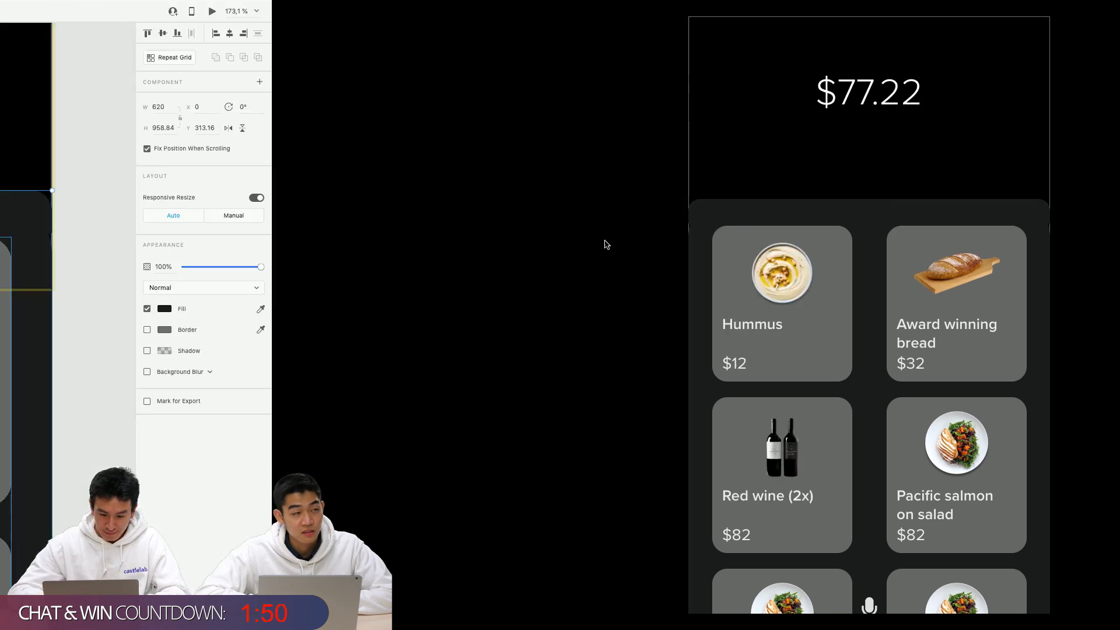
{"action": "left_click", "coordinate": [345, 225]}
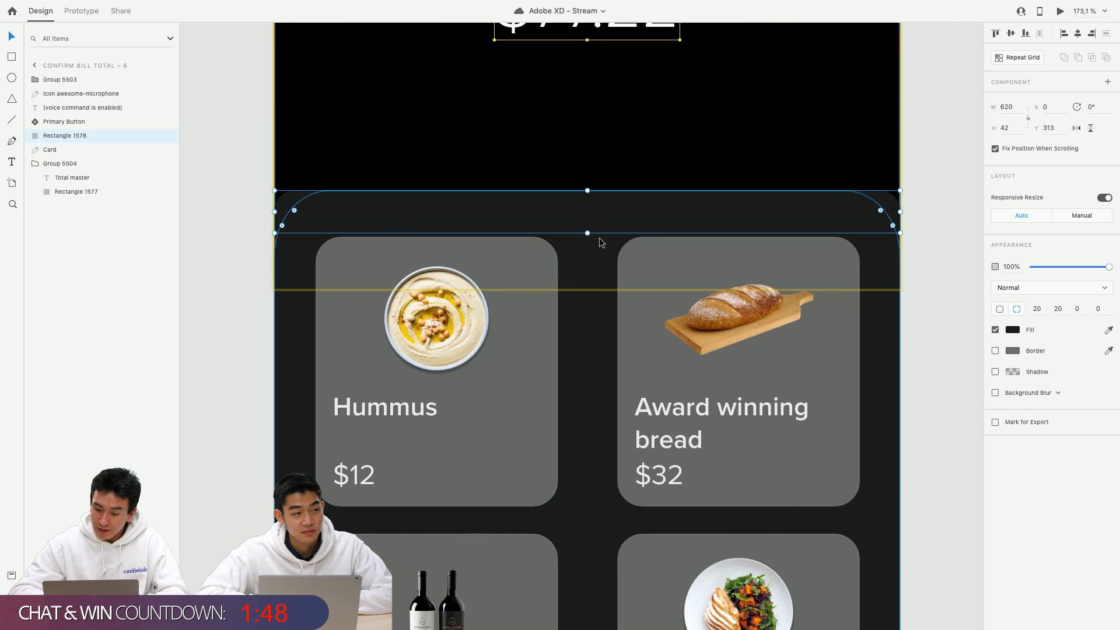
{"action": "key", "text": "ctrl+Right"}
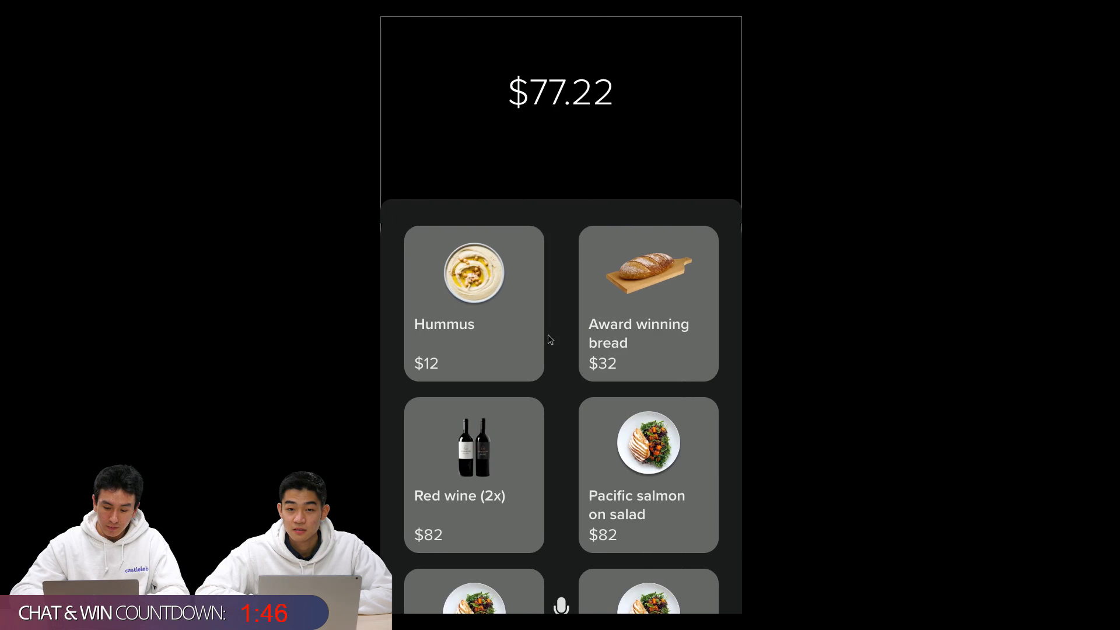
{"action": "scroll", "coordinate": [547, 336], "scroll_direction": "down", "scroll_amount": 3}
{"action": "key", "text": "ctrl+Left"}
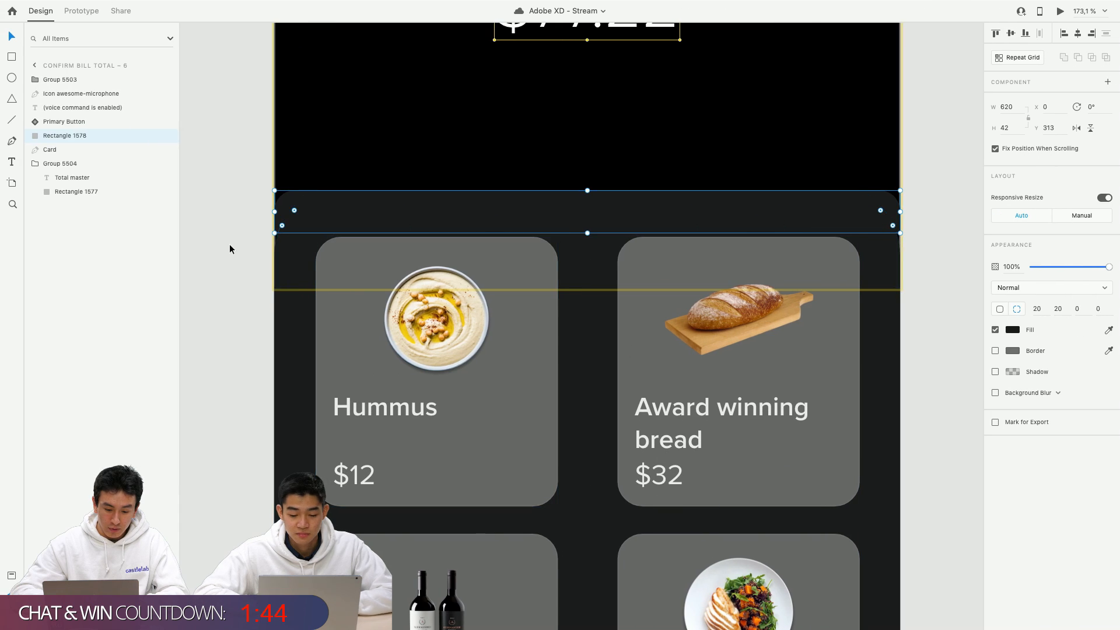
Move the dish card group between the strip and the Card in the layer order and preview the scrolling.
{"action": "left_click", "coordinate": [59, 79]}
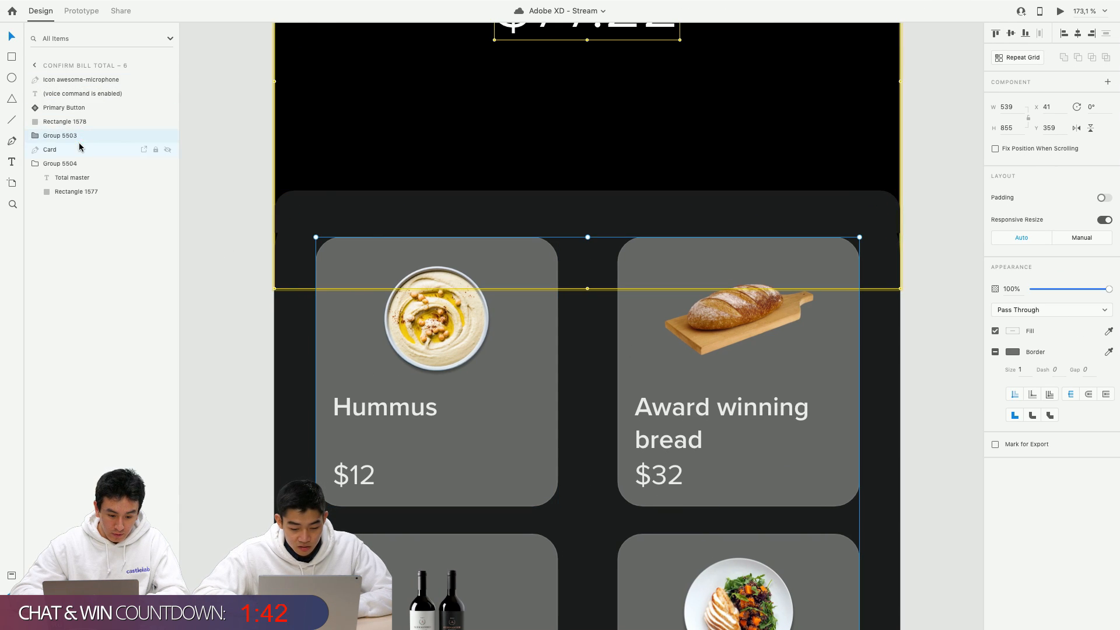
{"action": "key", "text": "ctrl+Right"}
{"action": "scroll", "coordinate": [539, 360], "scroll_direction": "down", "scroll_amount": 4}
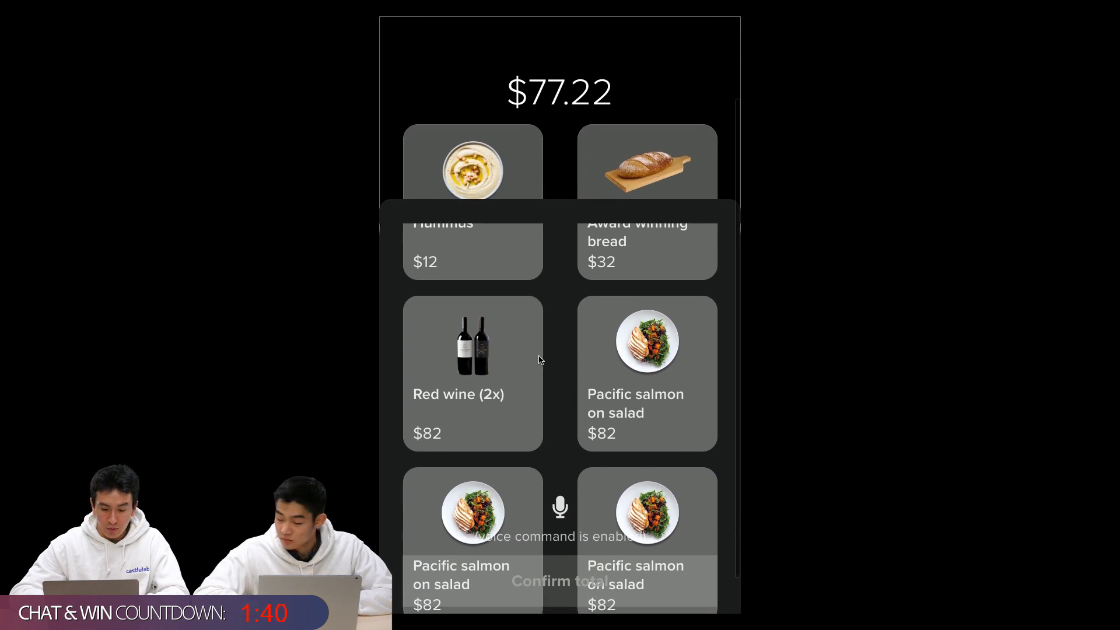
{"action": "scroll", "coordinate": [540, 360], "scroll_direction": "up", "scroll_amount": 4}
{"action": "scroll", "coordinate": [539, 360], "scroll_direction": "down", "scroll_amount": 3}
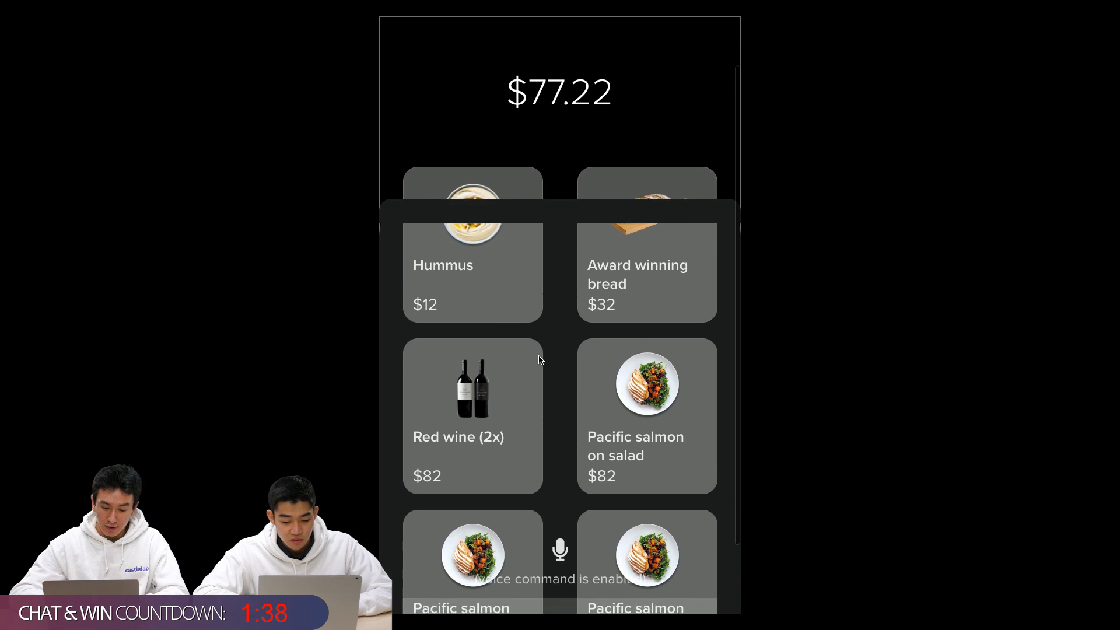
{"action": "scroll", "coordinate": [539, 360], "scroll_direction": "up", "scroll_amount": 3}
Shorten the black rectangle behind the total to about 308 high so it ends just above the card background.
{"action": "key", "text": "ctrl+Left"}
{"action": "left_click", "coordinate": [198, 290]}
{"action": "scroll", "coordinate": [199, 290], "scroll_direction": "down", "scroll_amount": 3}
{"action": "scroll", "coordinate": [199, 290], "scroll_direction": "up", "scroll_amount": 4}
{"action": "left_click", "coordinate": [344, 319]}
{"action": "scroll", "coordinate": [345, 319], "scroll_direction": "down", "scroll_amount": 2}
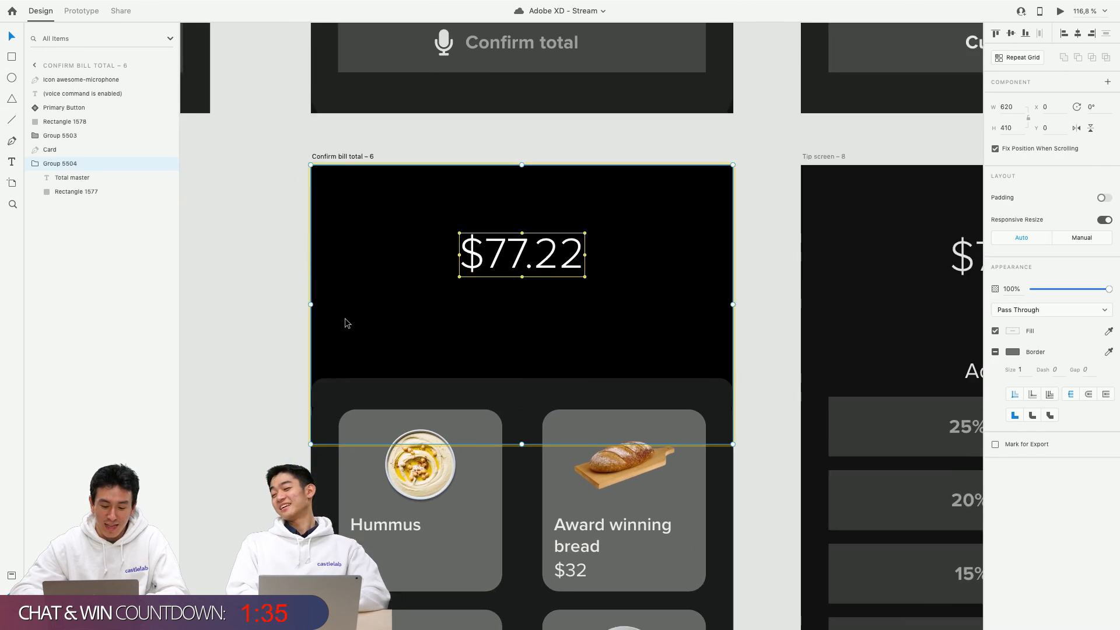
{"action": "left_click", "coordinate": [194, 414]}
{"action": "double_click", "coordinate": [532, 420]}
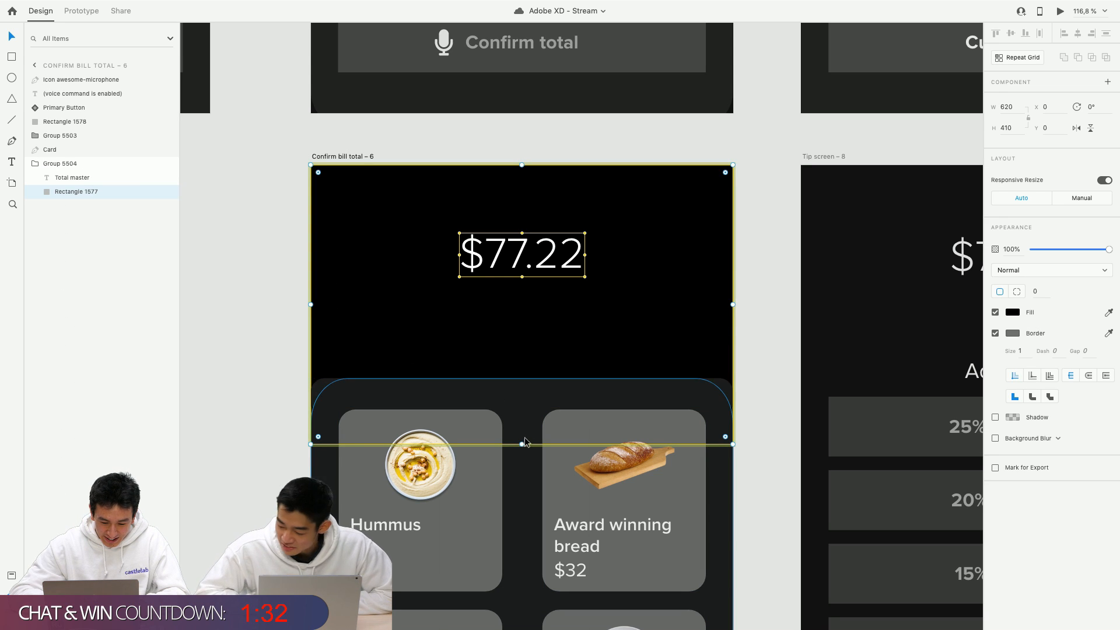
{"action": "left_click_drag", "start_coordinate": [521, 443], "coordinate": [515, 374]}
{"action": "left_click", "coordinate": [254, 325]}
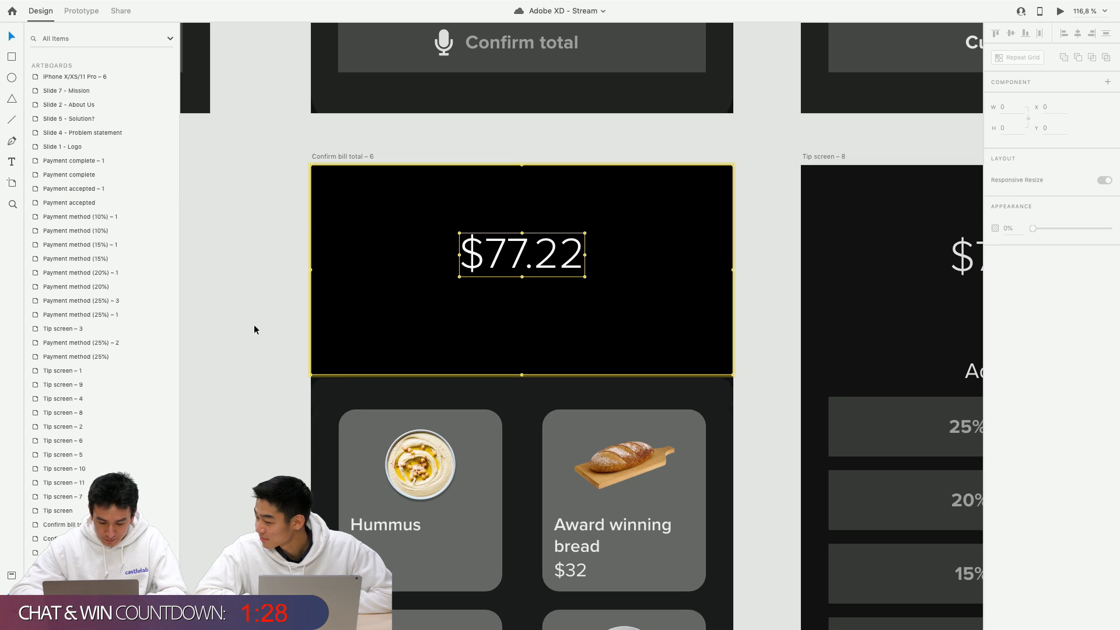
Bring the total group to the front of the artboard's layers and preview the scrolling.
{"action": "left_click", "coordinate": [387, 264]}
{"action": "left_click_drag", "start_coordinate": [65, 96], "coordinate": [58, 94]}
{"action": "key", "text": "super+Return"}
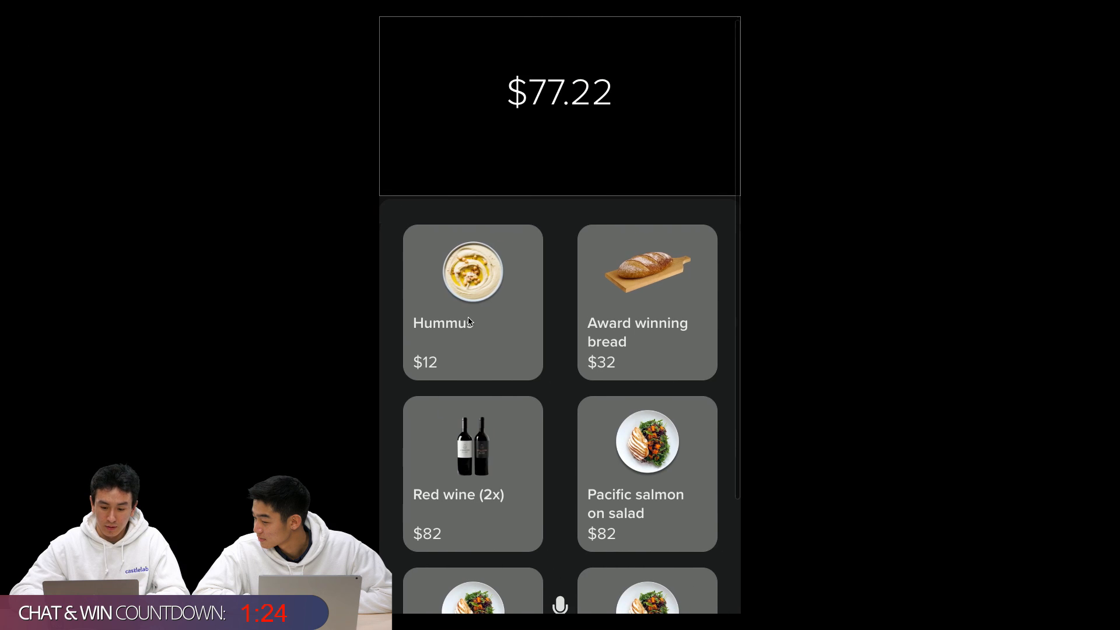
{"action": "scroll", "coordinate": [468, 321], "scroll_direction": "down", "scroll_amount": 3}
{"action": "key", "text": "Escape"}
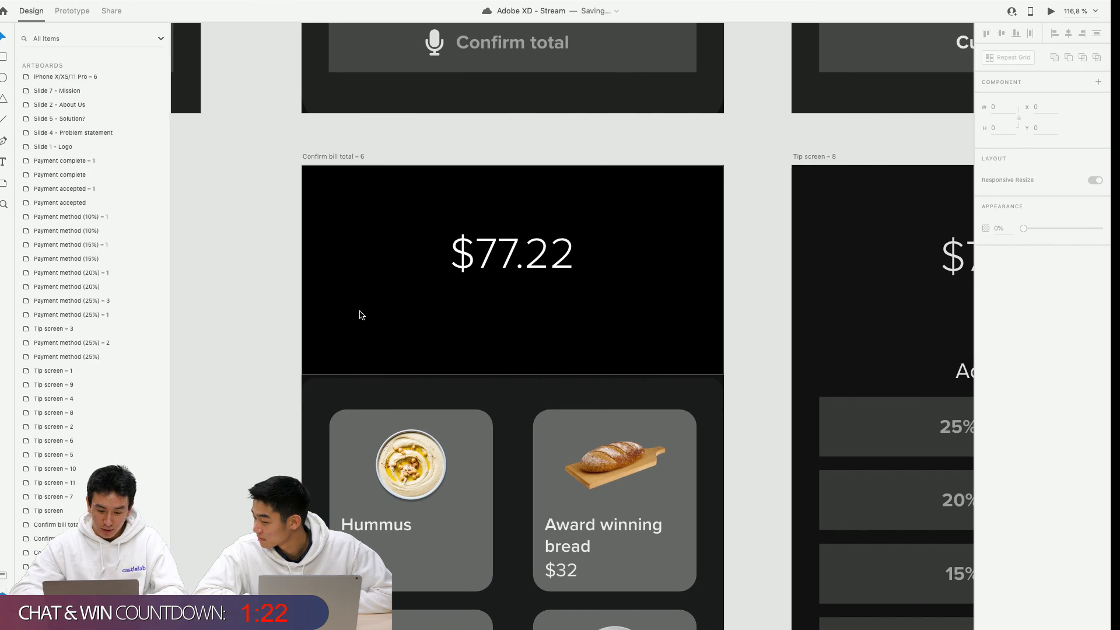
Resize the black header rectangle to a height of 313 to meet the card background and preview the result.
{"action": "double_click", "coordinate": [496, 365]}
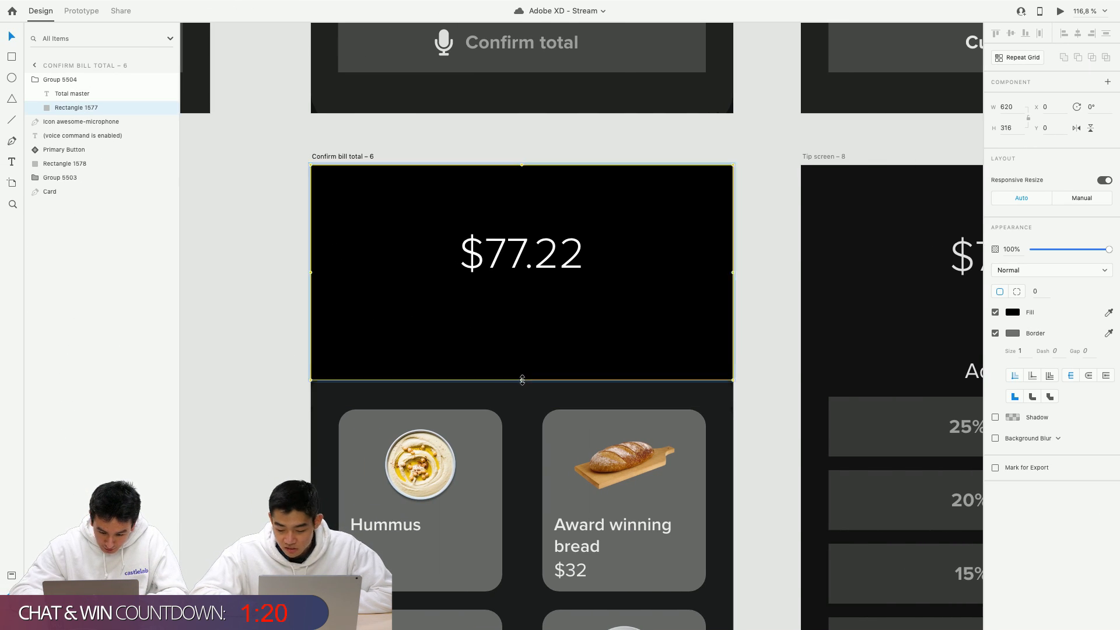
{"action": "left_click", "coordinate": [211, 359]}
{"action": "scroll", "coordinate": [345, 425], "scroll_direction": "up", "scroll_amount": 5}
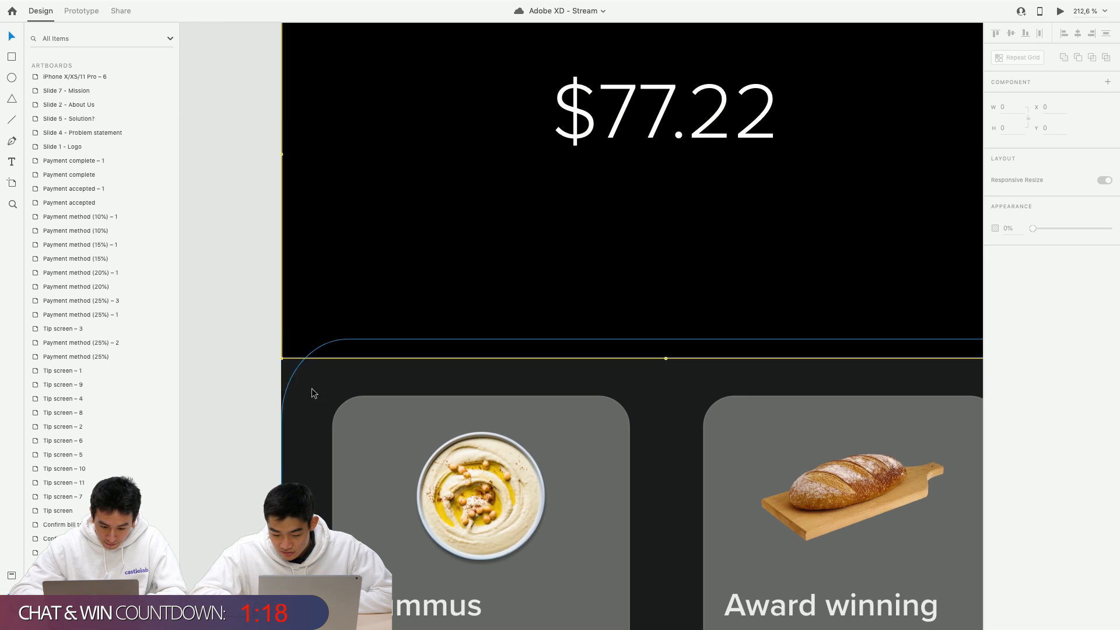
{"action": "double_click", "coordinate": [515, 312]}
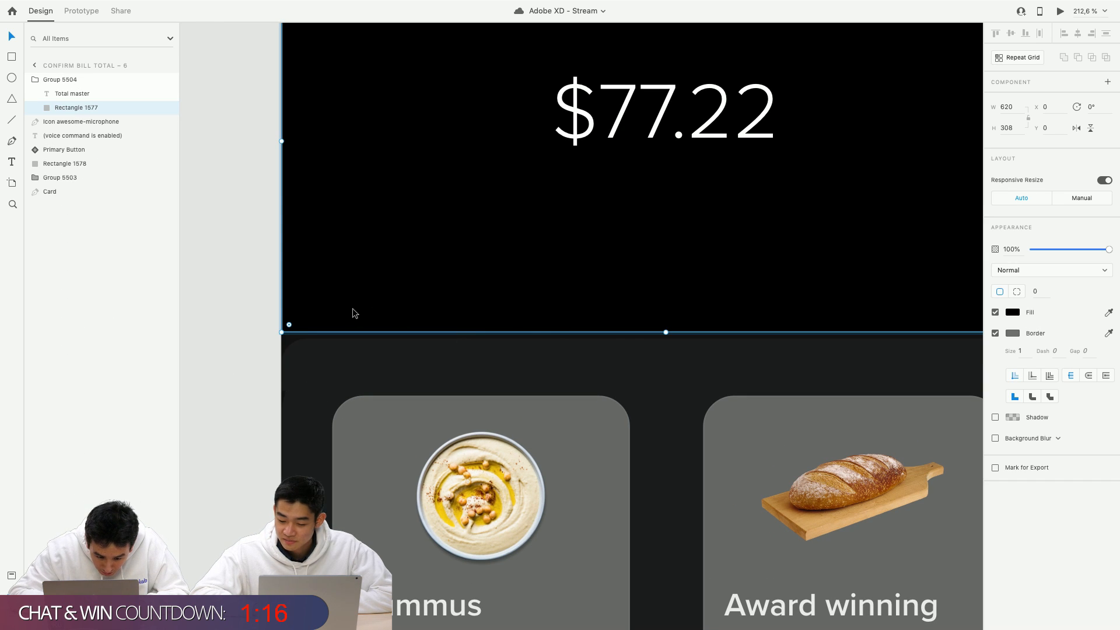
{"action": "left_click_drag", "start_coordinate": [663, 333], "coordinate": [663, 334]}
{"action": "left_click", "coordinate": [219, 309]}
{"action": "key", "text": "super+Return"}
{"action": "scroll", "coordinate": [474, 317], "scroll_direction": "up", "scroll_amount": 3}
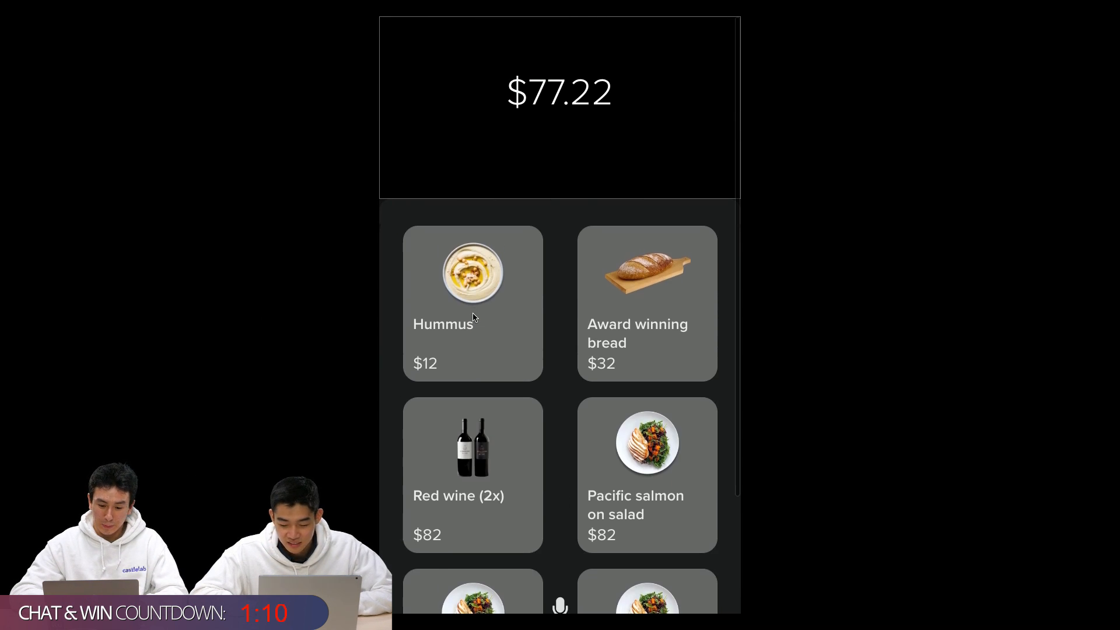
Remove the border from the black header rectangle and preview the dish cards scrolling beneath it.
{"action": "key", "text": "Escape"}
{"action": "left_click", "coordinate": [304, 303]}
{"action": "left_click", "coordinate": [995, 333]}
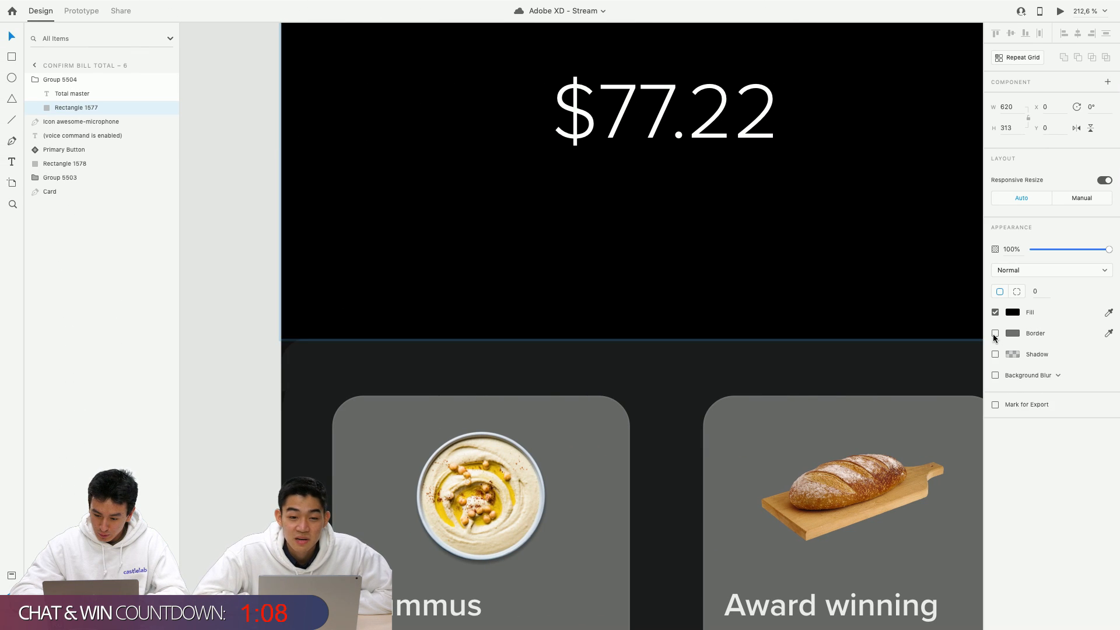
{"action": "left_click", "coordinate": [223, 369]}
{"action": "key", "text": "super+Return"}
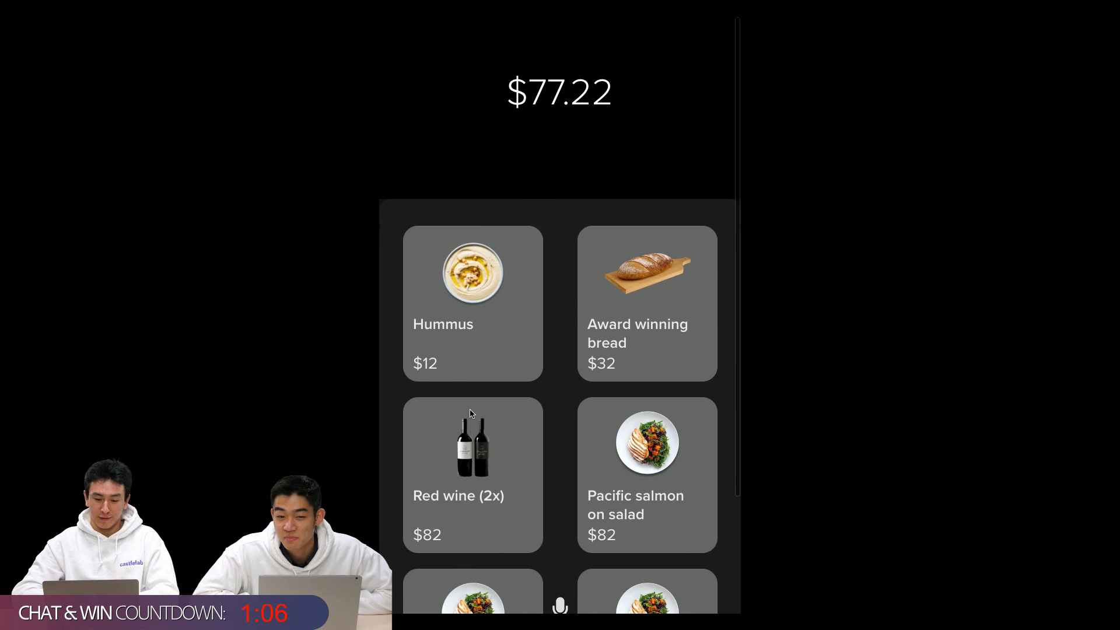
{"action": "scroll", "coordinate": [548, 339], "scroll_direction": "down", "scroll_amount": 3}
{"action": "scroll", "coordinate": [550, 339], "scroll_direction": "up", "scroll_amount": 3}
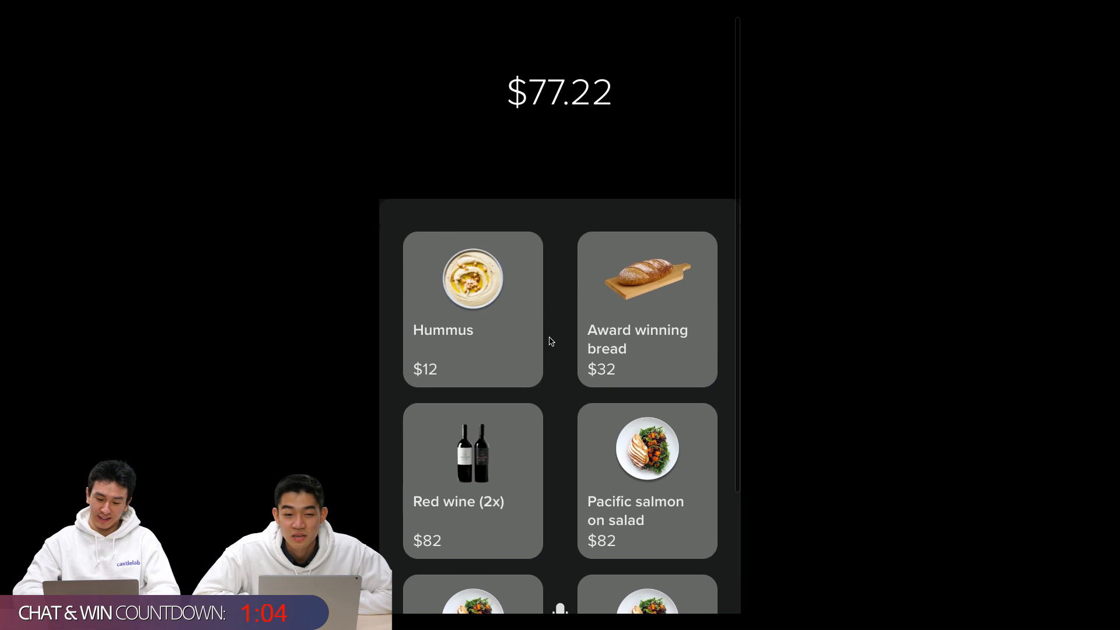
{"action": "scroll", "coordinate": [549, 326], "scroll_direction": "up", "scroll_amount": 1}
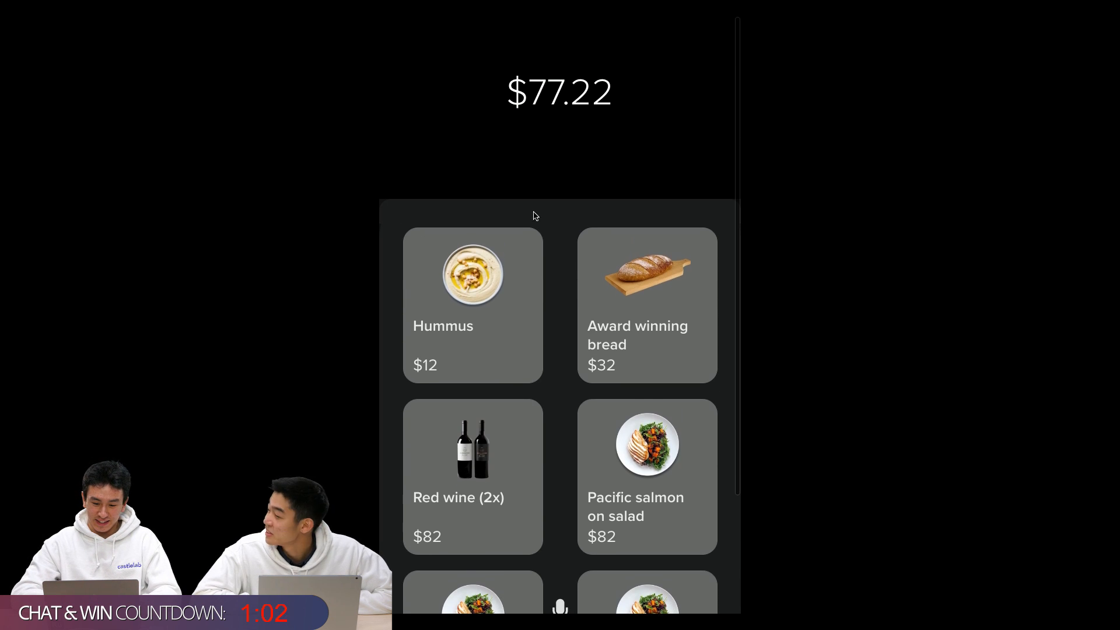
Review the Confirm bill total – 6 artboard on the canvas and preview it once more.
{"action": "key", "text": "super+w"}
{"action": "scroll", "coordinate": [243, 184], "scroll_direction": "down", "scroll_amount": 5}
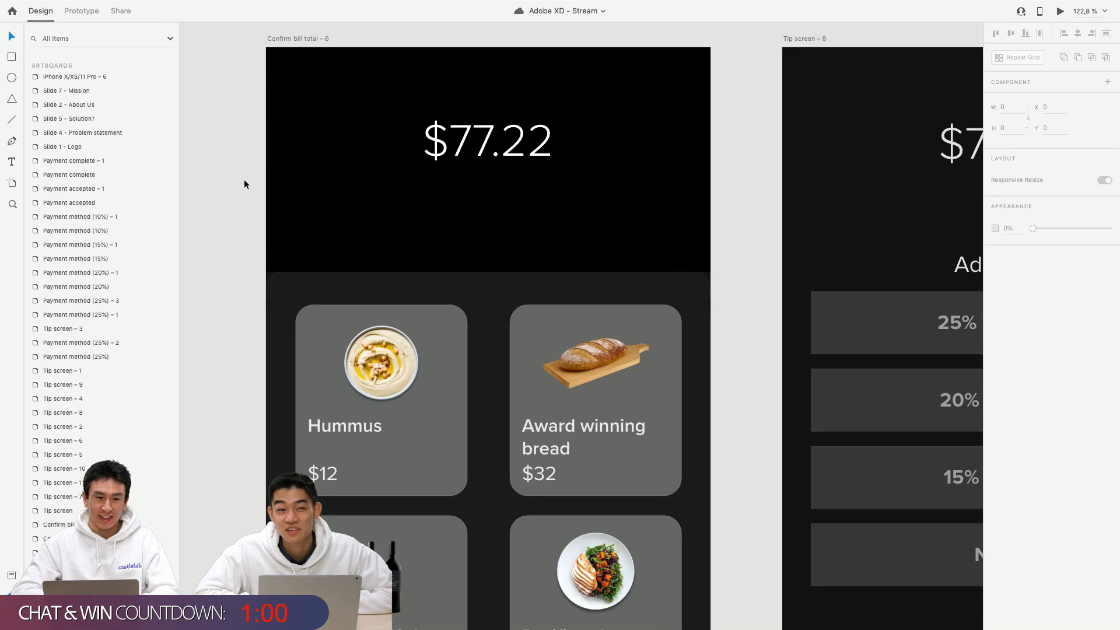
{"action": "scroll", "coordinate": [244, 184], "scroll_direction": "up", "scroll_amount": 3}
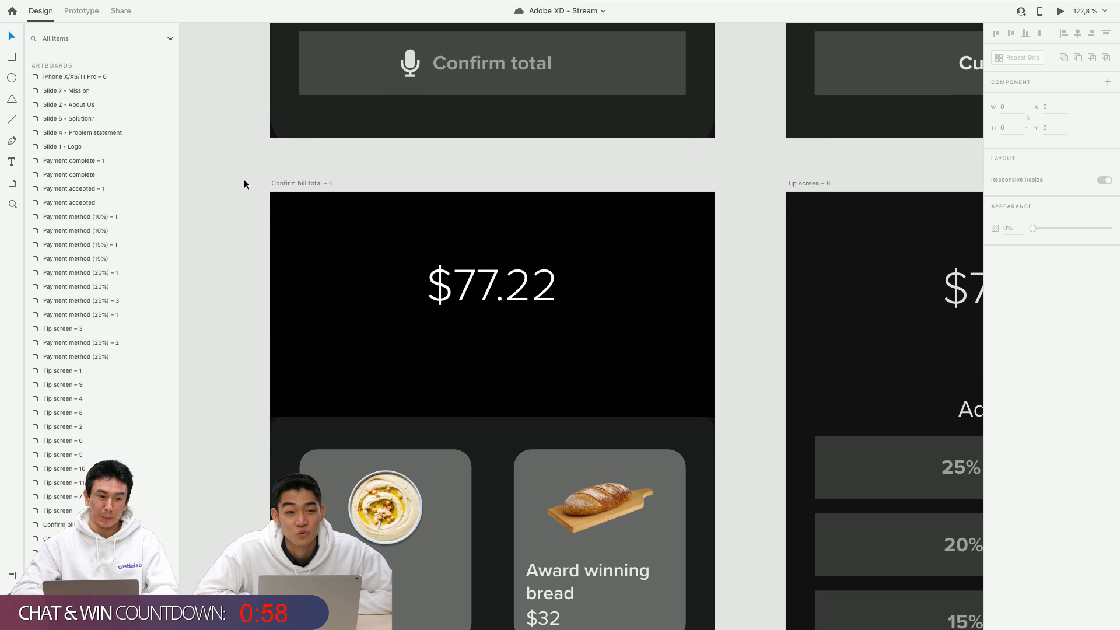
{"action": "scroll", "coordinate": [243, 184], "scroll_direction": "up", "scroll_amount": 3}
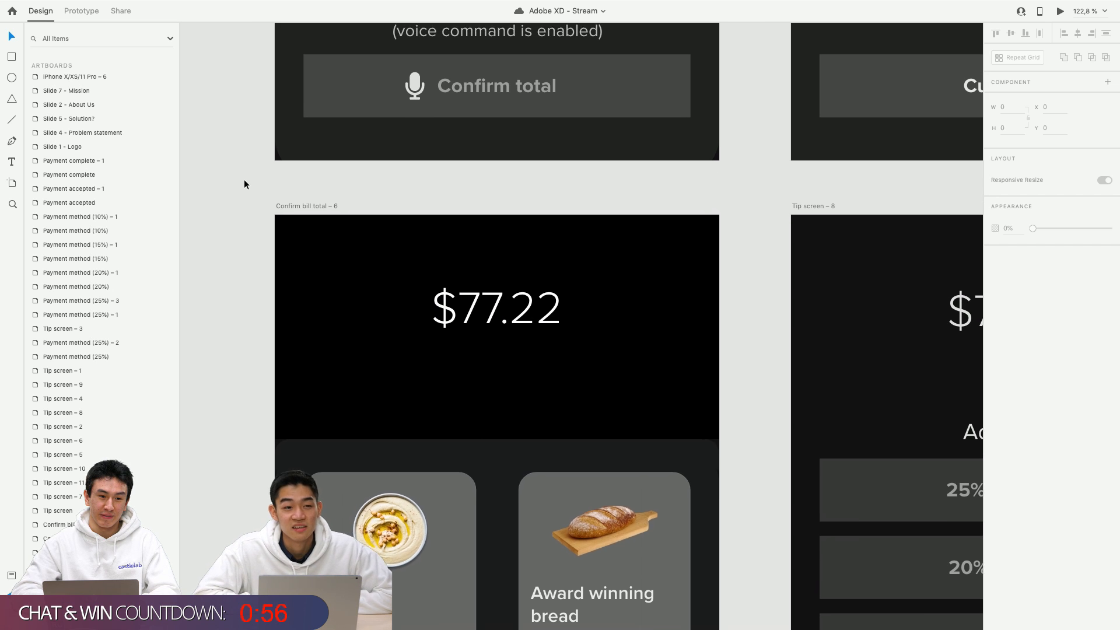
{"action": "key", "text": "super+Return"}
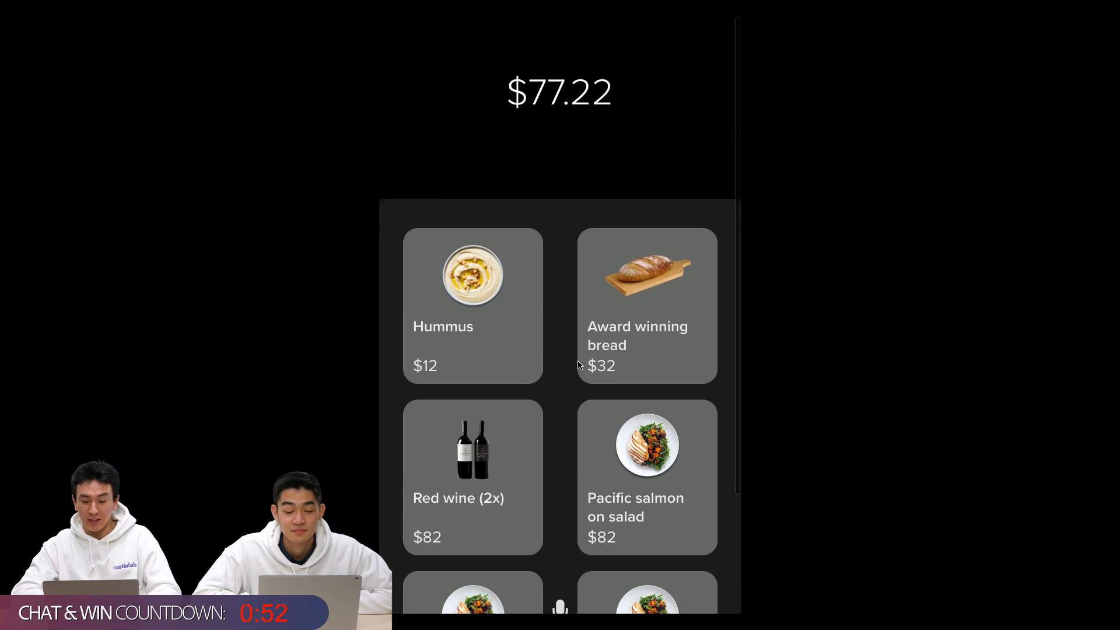
Close the preview and move the Confirm total button on the Confirm bill total – 6 artboard up to Y 897.
{"action": "key", "text": "super+w"}
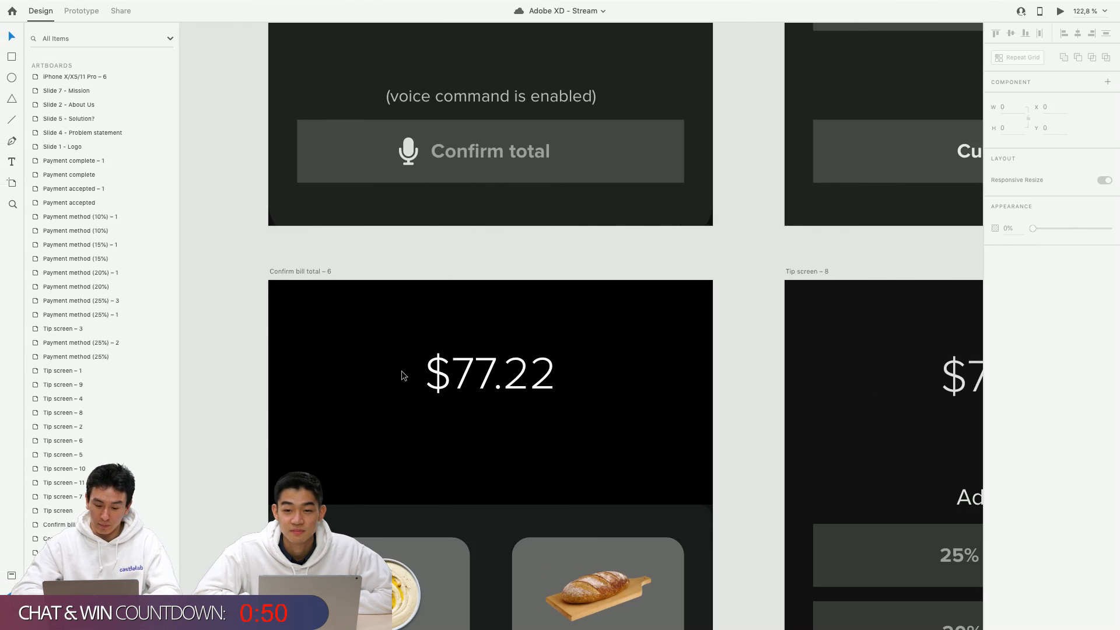
{"action": "scroll", "coordinate": [401, 369], "scroll_direction": "down", "scroll_amount": 3}
{"action": "scroll", "coordinate": [271, 393], "scroll_direction": "down", "scroll_amount": 5}
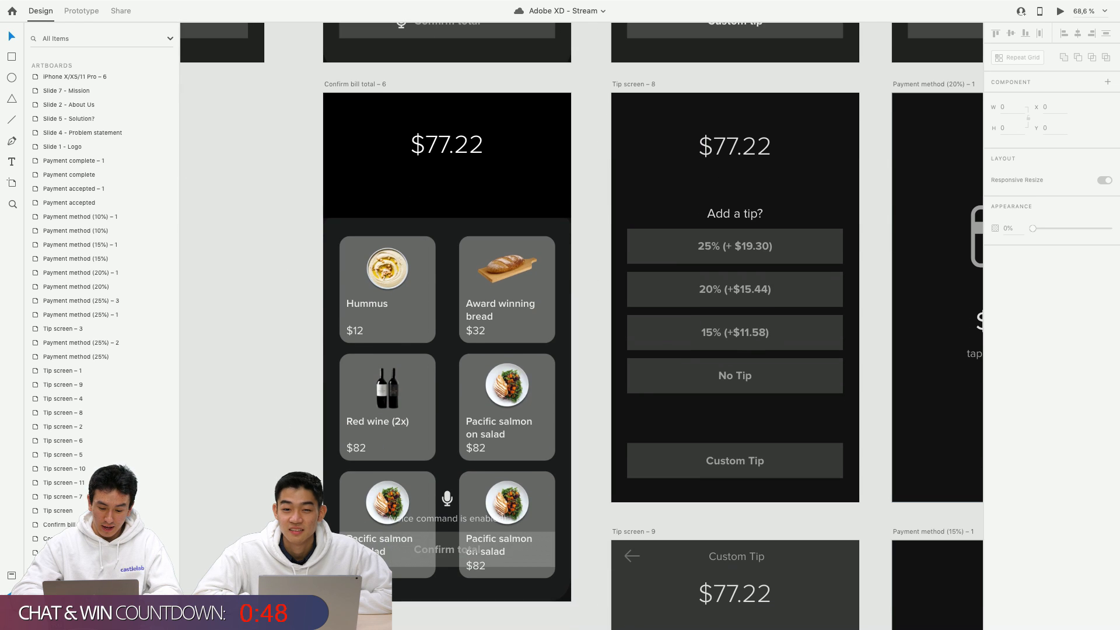
{"action": "left_click", "coordinate": [447, 548]}
{"action": "scroll", "coordinate": [447, 549], "scroll_direction": "up", "scroll_amount": 3}
{"action": "scroll", "coordinate": [407, 551], "scroll_direction": "down", "scroll_amount": 4}
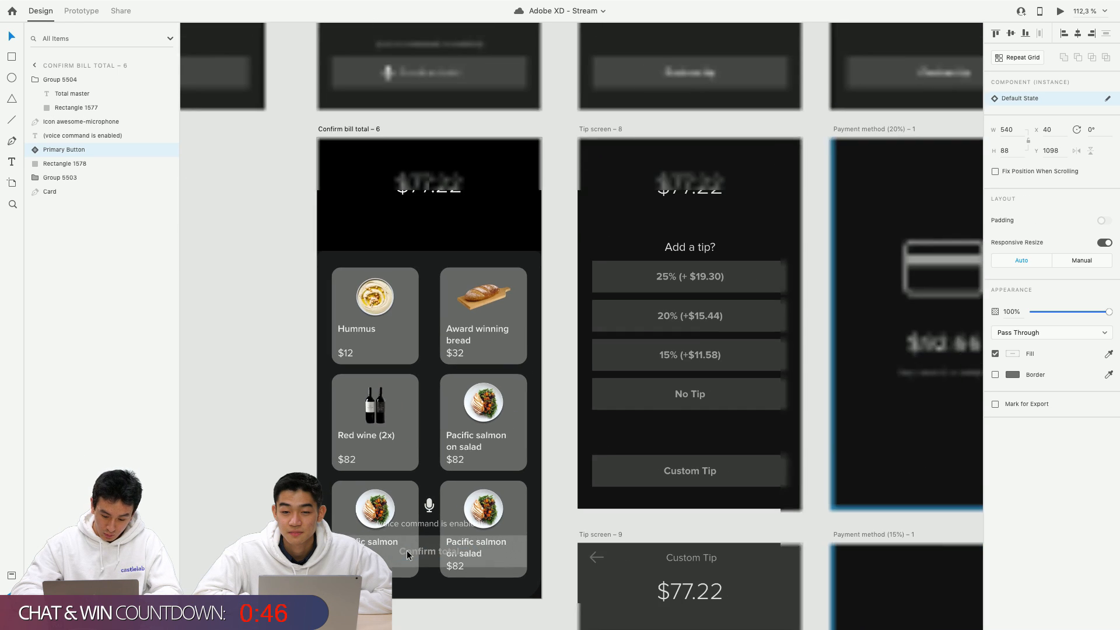
{"action": "scroll", "coordinate": [407, 550], "scroll_direction": "down", "scroll_amount": 2}
{"action": "scroll", "coordinate": [407, 550], "scroll_direction": "left", "scroll_amount": 2}
{"action": "left_click_drag", "start_coordinate": [458, 510], "coordinate": [457, 435]}
Move the microphone icon and the voice command text up above the Confirm total button, with the text at Y 866.
{"action": "left_click", "coordinate": [479, 453]}
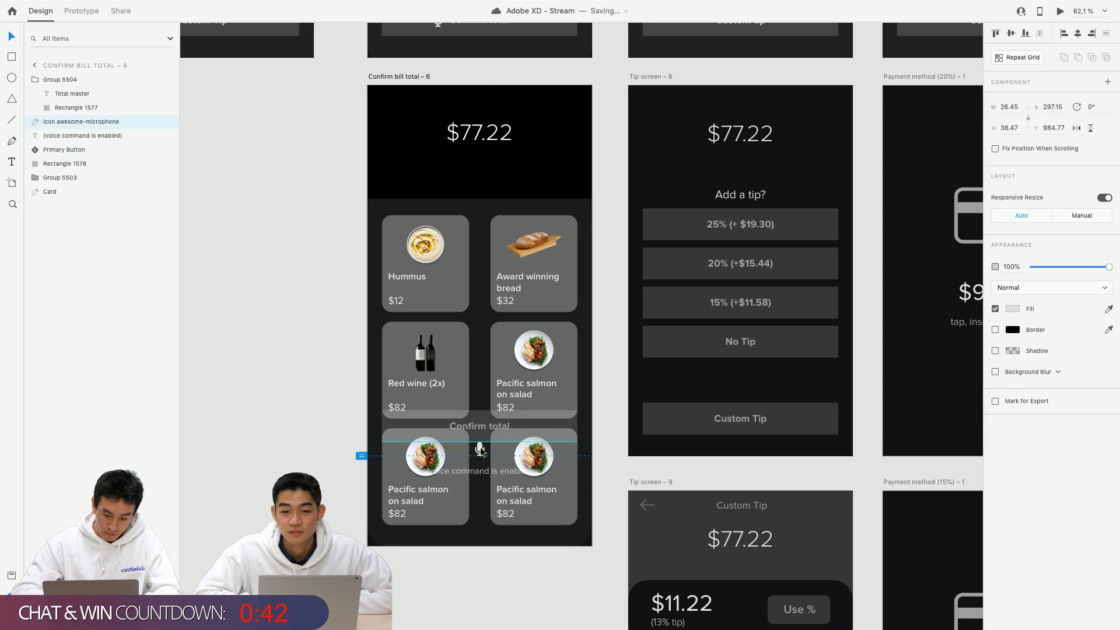
{"action": "left_click_drag", "start_coordinate": [483, 475], "coordinate": [482, 408]}
{"action": "scroll", "coordinate": [482, 404], "scroll_direction": "up", "scroll_amount": 5}
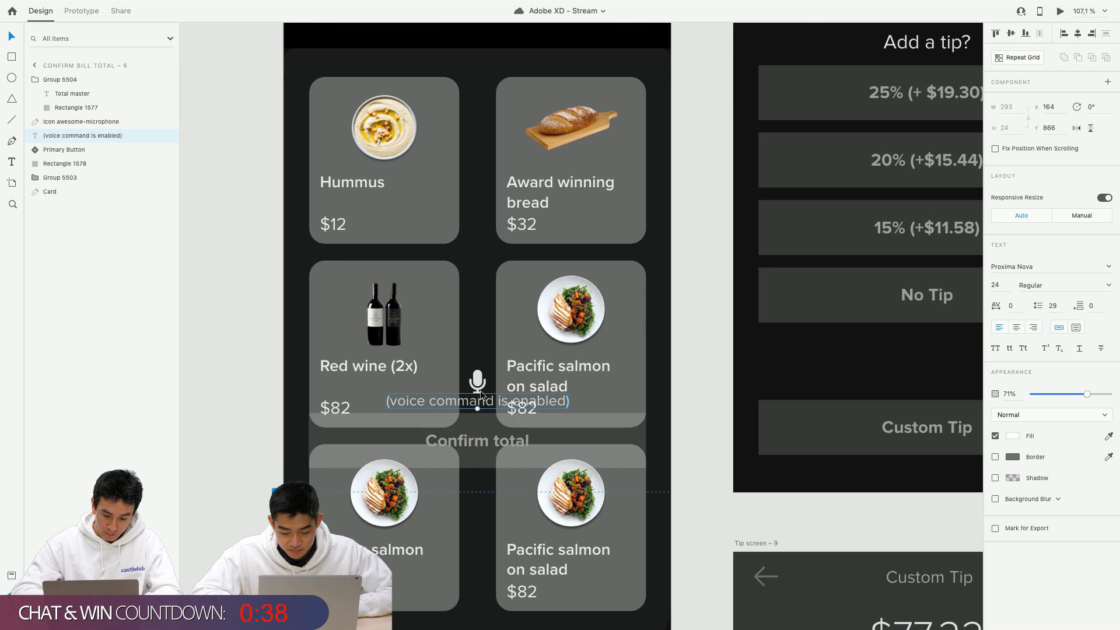
{"action": "left_click", "coordinate": [478, 379]}
Change the fill of the Confirm total button's background rectangle to white.
{"action": "left_click", "coordinate": [404, 440]}
{"action": "double_click", "coordinate": [402, 440]}
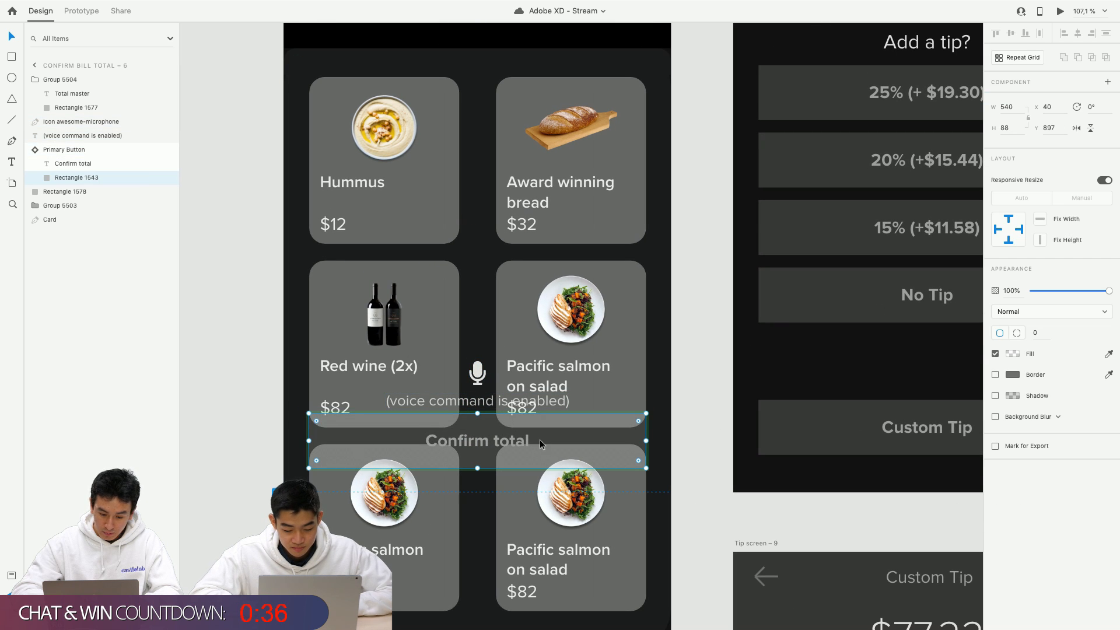
{"action": "left_click", "coordinate": [1017, 354]}
{"action": "left_click_drag", "start_coordinate": [986, 362], "coordinate": [981, 293]}
Change the fill of the Confirm total label to black.
{"action": "left_click", "coordinate": [469, 443]}
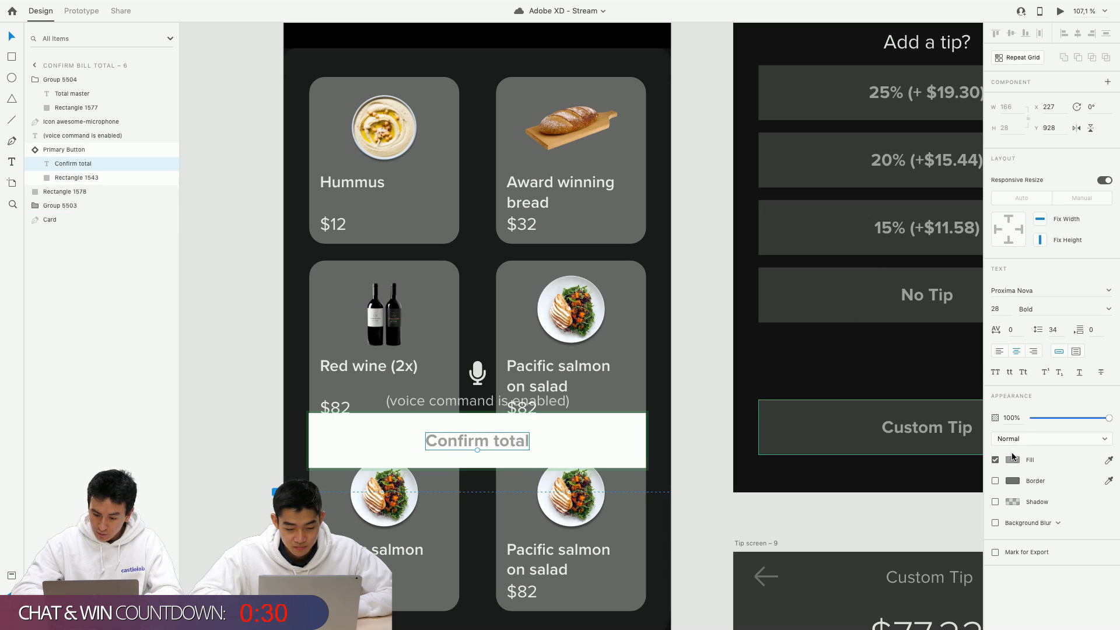
{"action": "left_click", "coordinate": [1013, 460]}
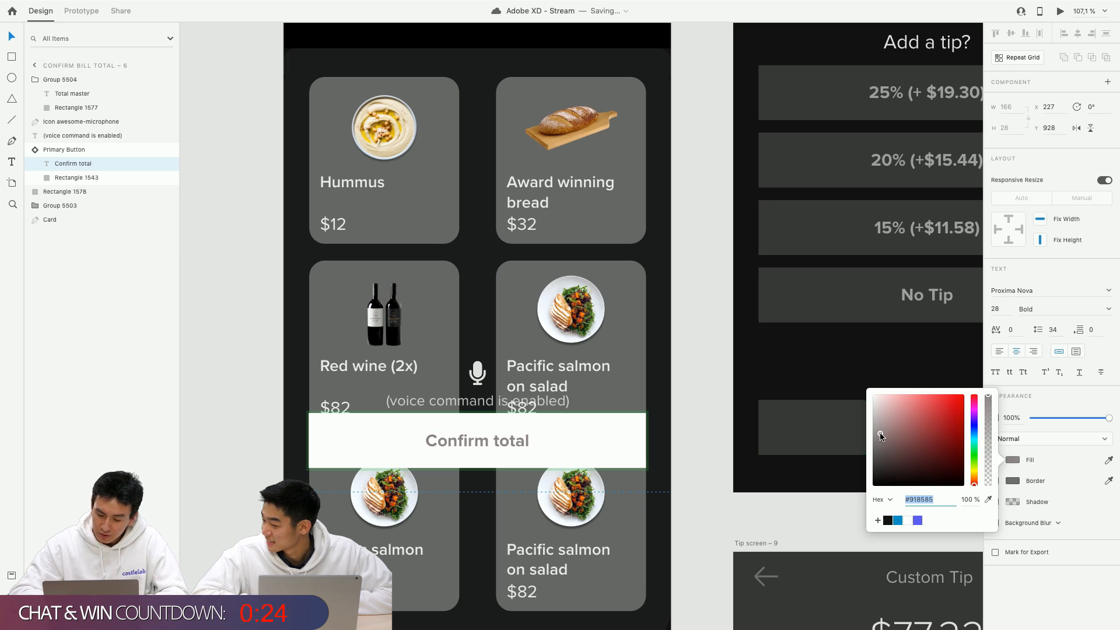
{"action": "left_click_drag", "start_coordinate": [881, 438], "coordinate": [829, 489]}
Shift the voice command text and the microphone icon slightly higher above the white button, with the icon at Y 802.77.
{"action": "left_click", "coordinate": [492, 389]}
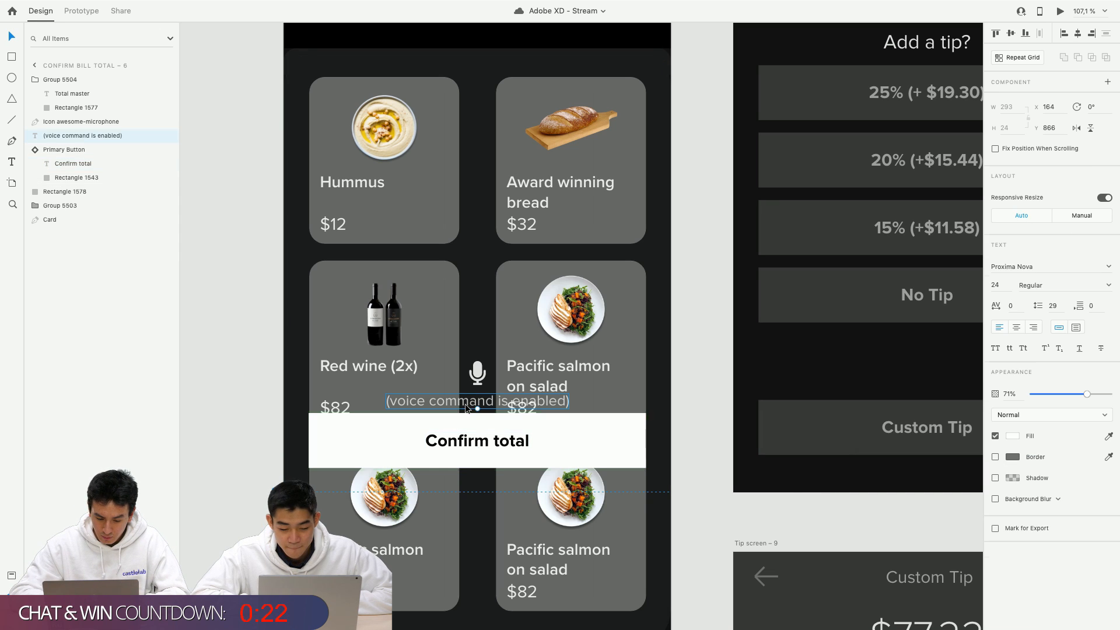
{"action": "left_click_drag", "start_coordinate": [477, 408], "coordinate": [477, 398]}
{"action": "left_click", "coordinate": [477, 372]}
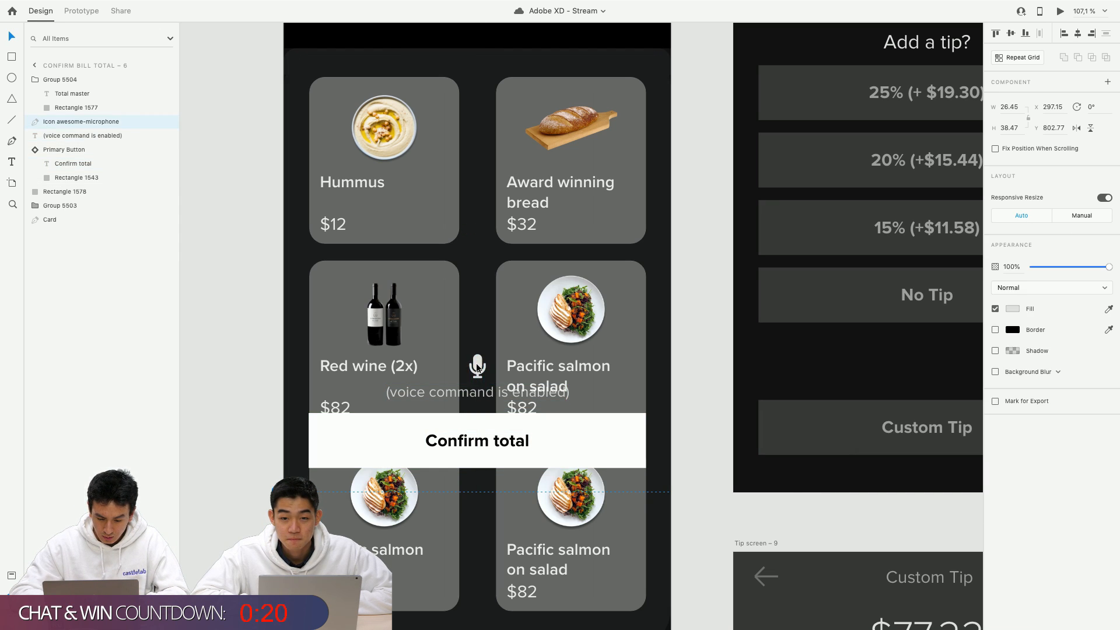
{"action": "scroll", "coordinate": [333, 326], "scroll_direction": "down", "scroll_amount": 3}
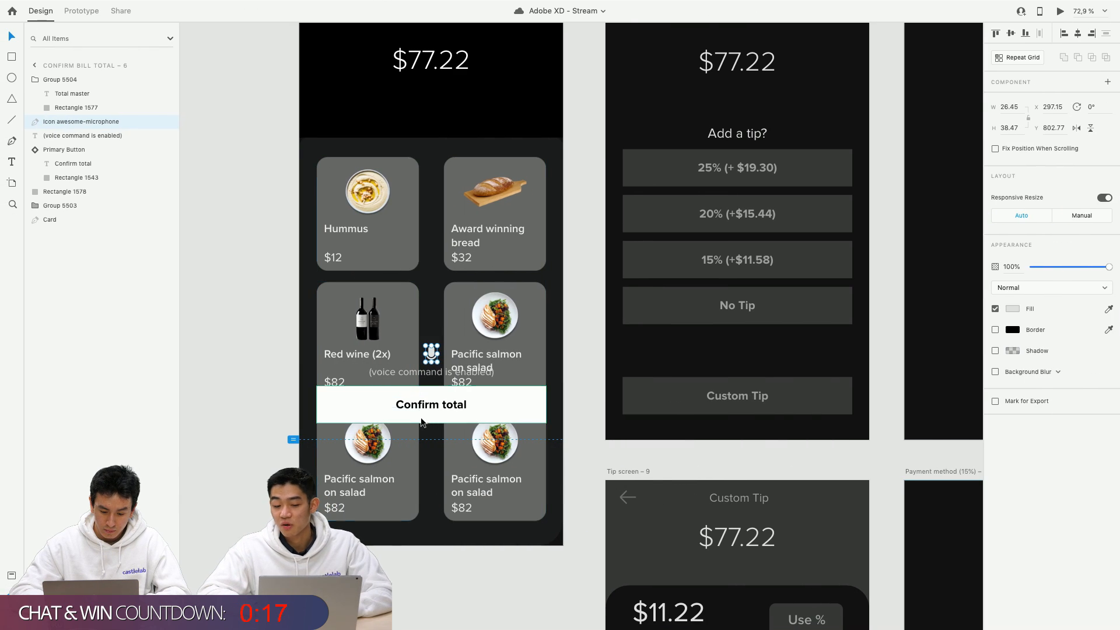
Fix the position of the Confirm total button when scrolling.
{"action": "left_click", "coordinate": [194, 413]}
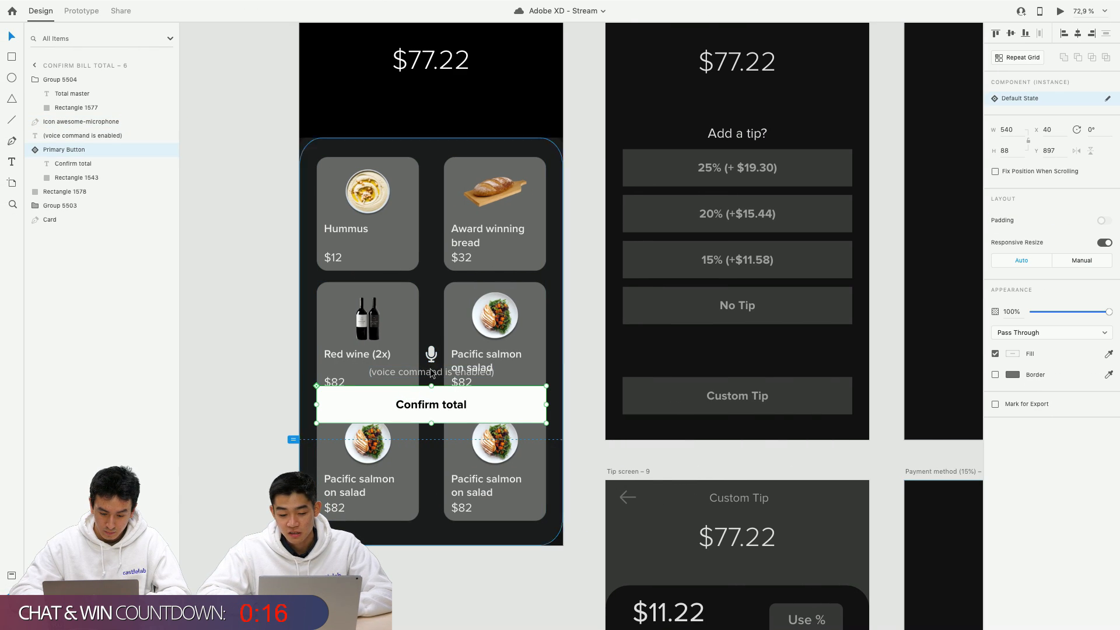
{"action": "scroll", "coordinate": [630, 353], "scroll_direction": "up", "scroll_amount": 1}
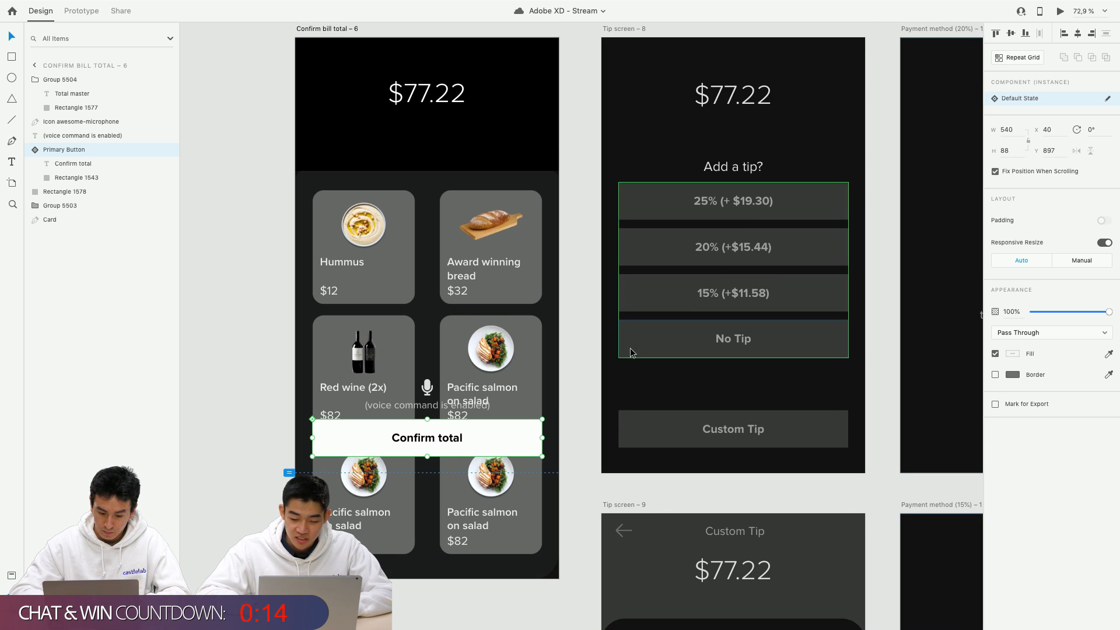
{"action": "left_click", "coordinate": [582, 350]}
Duplicate the two Pacific salmon cards of the last row below it to add another row.
{"action": "scroll", "coordinate": [582, 350], "scroll_direction": "up", "scroll_amount": 2}
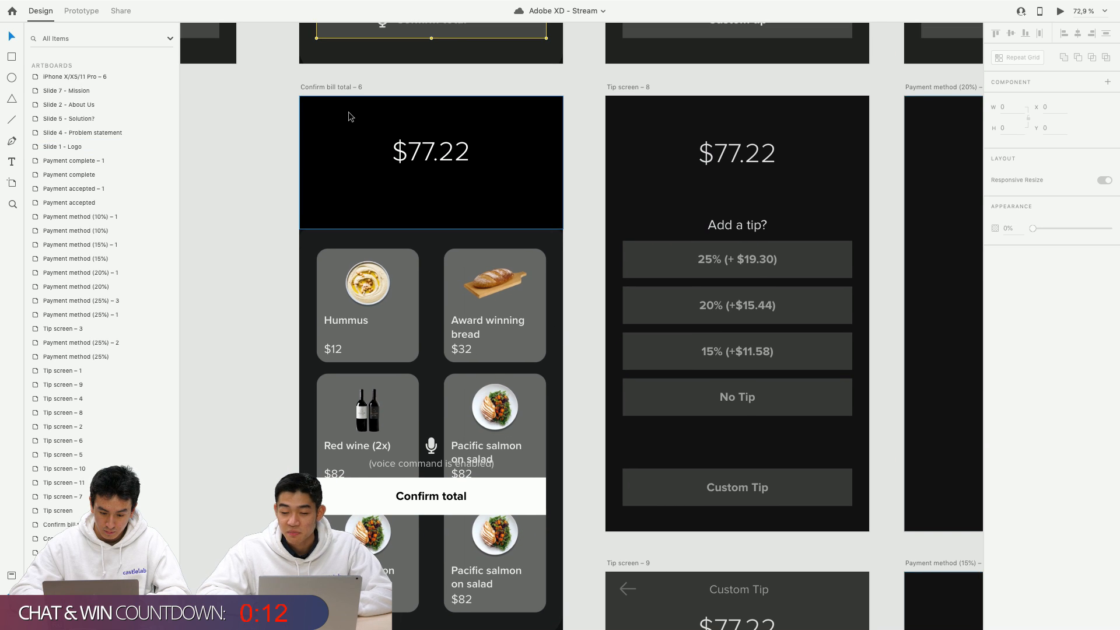
{"action": "scroll", "coordinate": [372, 282], "scroll_direction": "down", "scroll_amount": 10}
{"action": "left_click", "coordinate": [375, 220]}
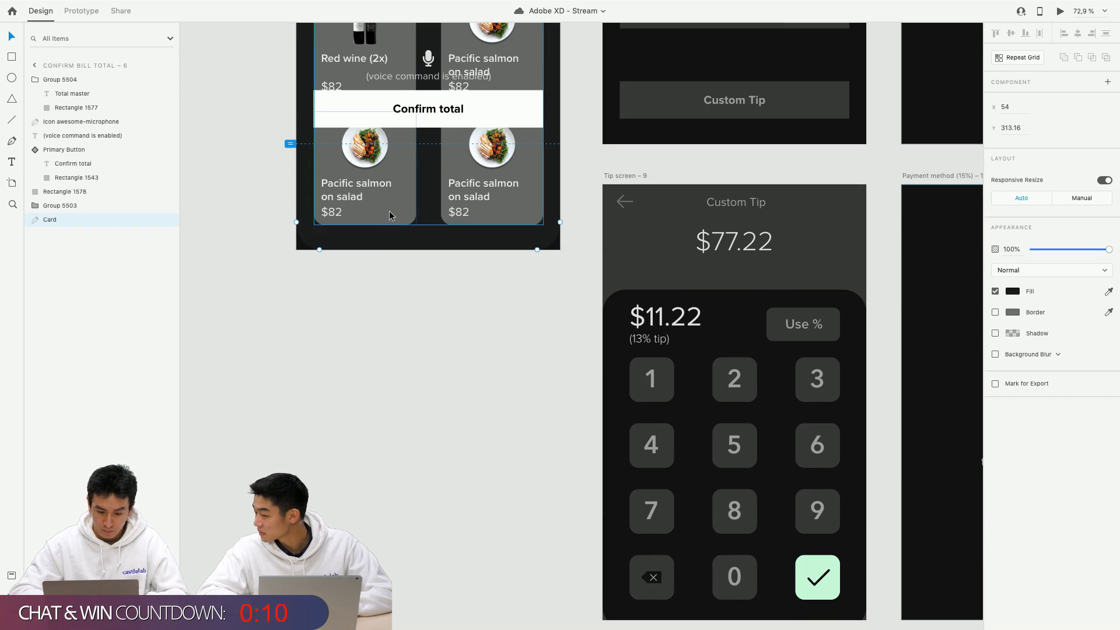
{"action": "left_click", "coordinate": [390, 213]}
{"action": "left_click", "coordinate": [478, 204], "text": "shift"}
{"action": "left_click_drag", "start_coordinate": [478, 204], "coordinate": [457, 332]}
{"action": "left_click", "coordinate": [322, 377]}
{"action": "scroll", "coordinate": [322, 377], "scroll_direction": "up", "scroll_amount": 7}
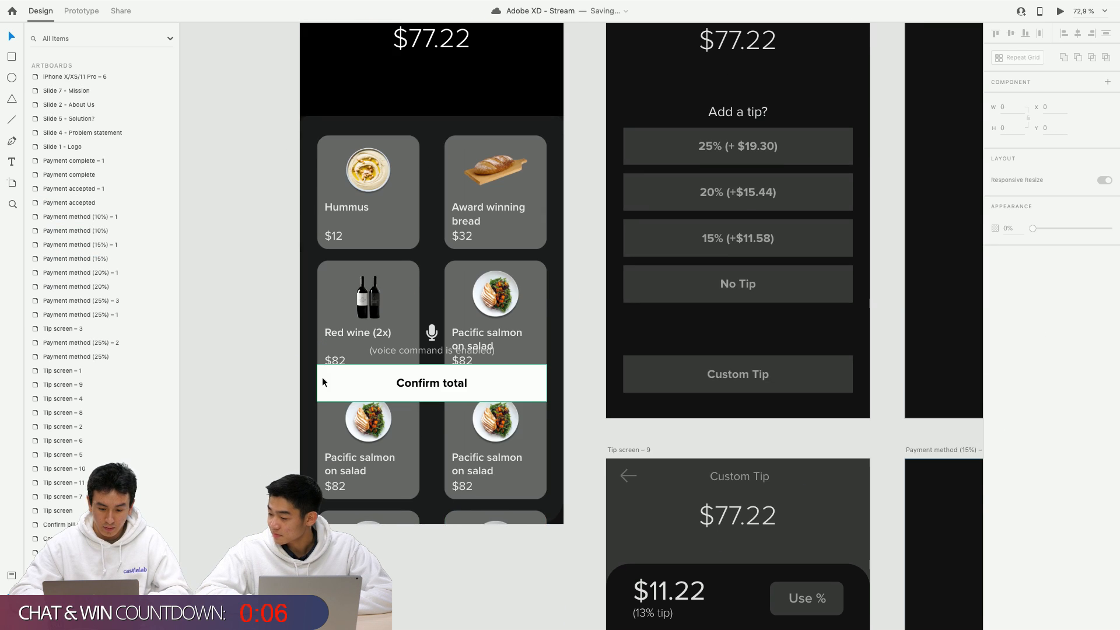
Compare the redesigned artboard with the Confirm total button on the artboard above, and select the microphone icon.
{"action": "scroll", "coordinate": [346, 296], "scroll_direction": "up", "scroll_amount": 2}
{"action": "scroll", "coordinate": [347, 296], "scroll_direction": "up", "scroll_amount": 2}
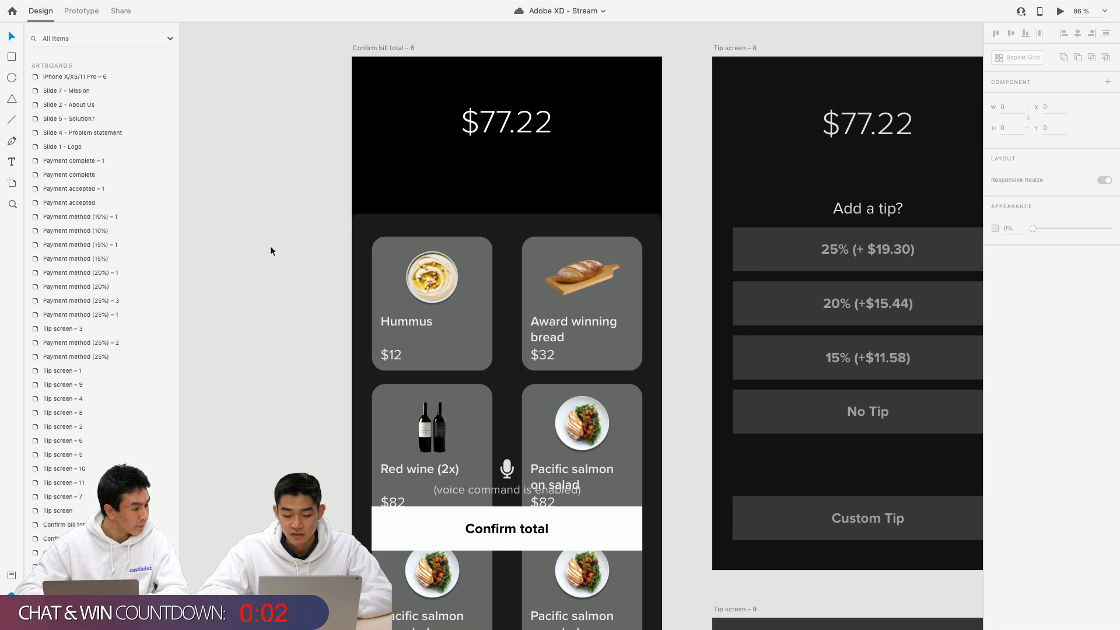
{"action": "scroll", "coordinate": [344, 283], "scroll_direction": "right", "scroll_amount": 1}
{"action": "scroll", "coordinate": [344, 283], "scroll_direction": "down", "scroll_amount": 3}
{"action": "scroll", "coordinate": [345, 285], "scroll_direction": "up", "scroll_amount": 5}
{"action": "scroll", "coordinate": [345, 286], "scroll_direction": "left", "scroll_amount": 2}
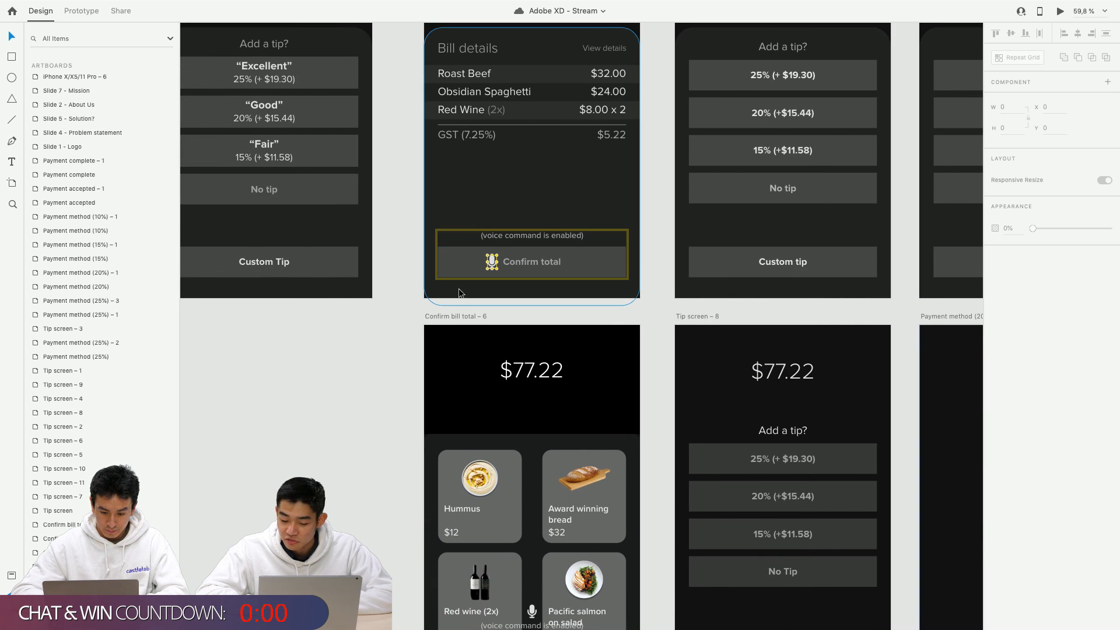
{"action": "scroll", "coordinate": [513, 438], "scroll_direction": "down", "scroll_amount": 5}
{"action": "scroll", "coordinate": [513, 437], "scroll_direction": "down", "scroll_amount": 2}
{"action": "left_click", "coordinate": [544, 207]}
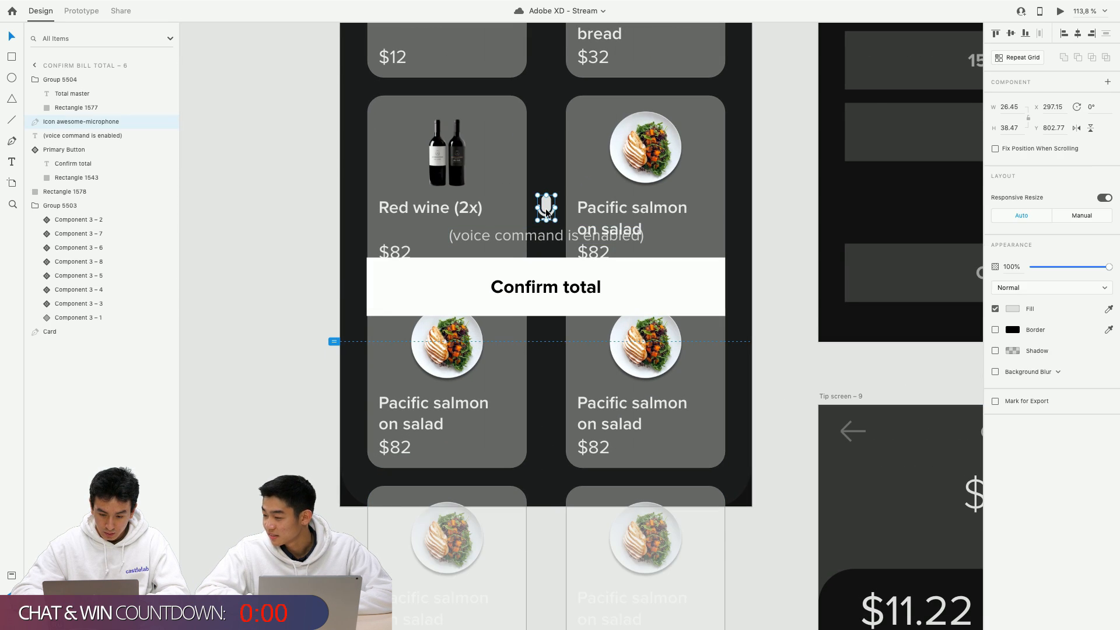
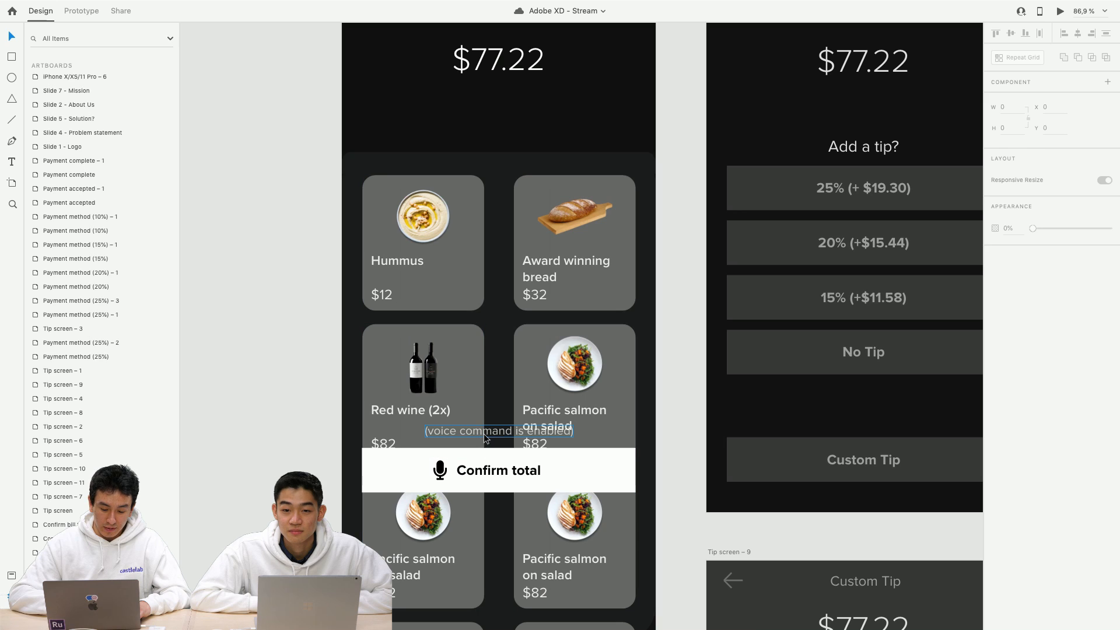
Copy the Bill details heading from the Confirm bill total – 3 artboard.
{"action": "left_click", "coordinate": [485, 437]}
{"action": "scroll", "coordinate": [325, 436], "scroll_direction": "up", "scroll_amount": 3}
{"action": "left_click", "coordinate": [293, 429]}
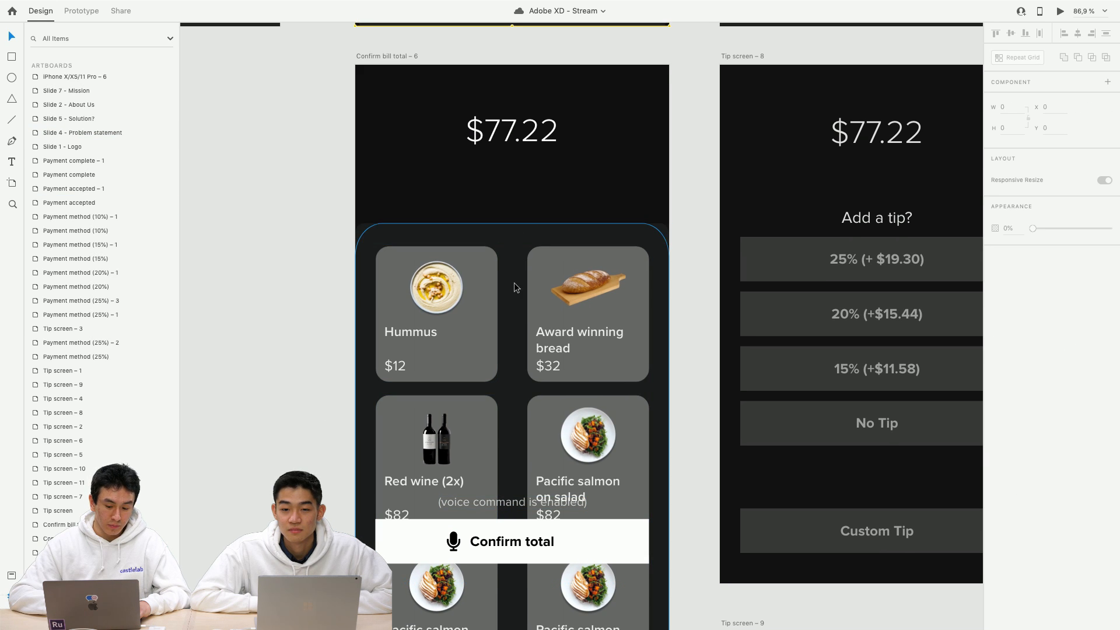
{"action": "scroll", "coordinate": [508, 134], "scroll_direction": "down", "scroll_amount": 3}
{"action": "scroll", "coordinate": [509, 135], "scroll_direction": "up", "scroll_amount": 8}
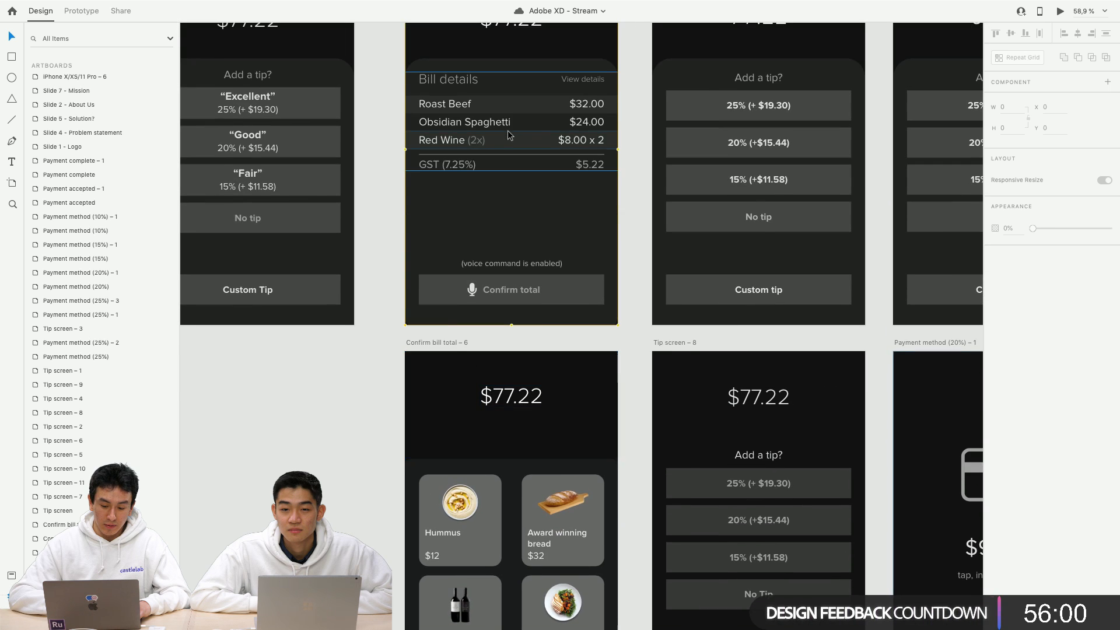
{"action": "left_click", "coordinate": [441, 156]}
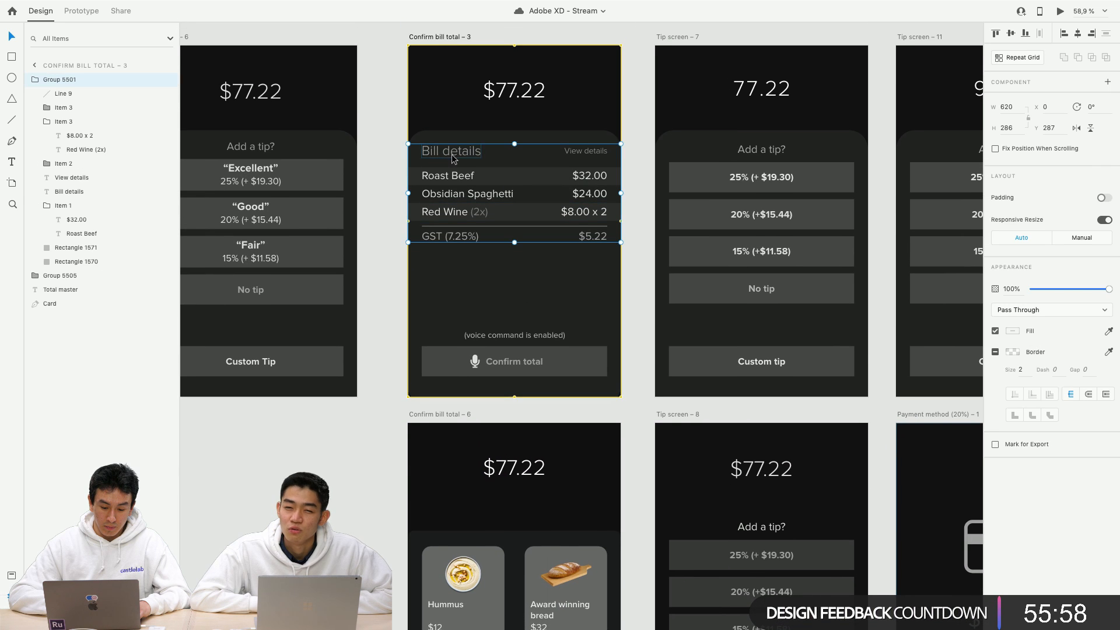
{"action": "left_click", "coordinate": [441, 156]}
{"action": "scroll", "coordinate": [452, 329], "scroll_direction": "down", "scroll_amount": 5}
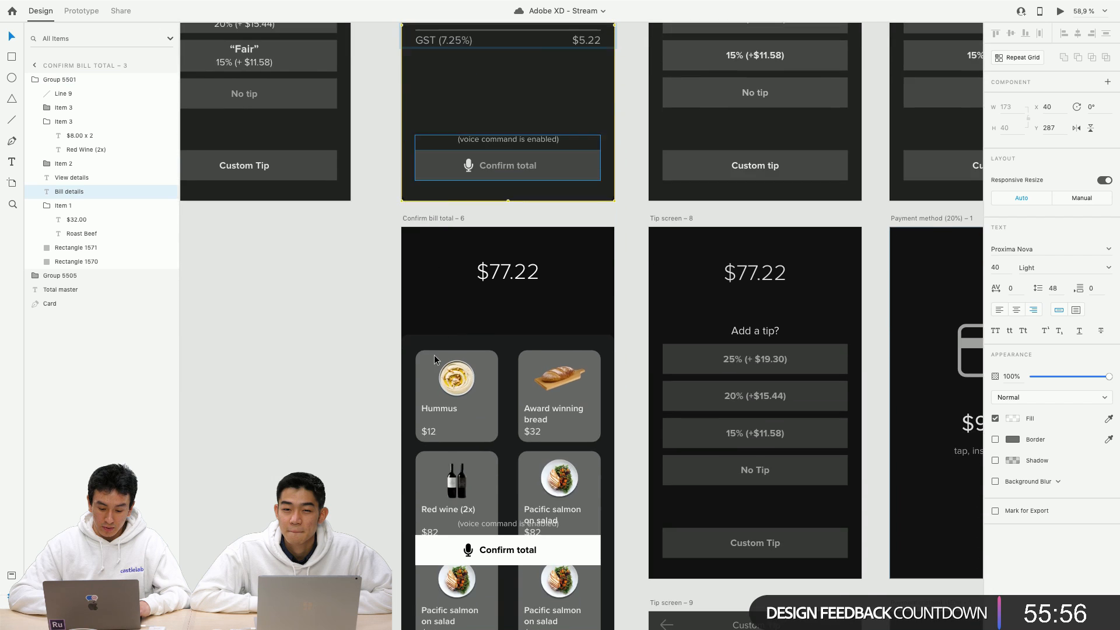
Try to stretch the card background and the fixed strip upward together, and undo the resize.
{"action": "scroll", "coordinate": [460, 355], "scroll_direction": "up", "scroll_amount": 3}
{"action": "left_click", "coordinate": [482, 286]}
{"action": "scroll", "coordinate": [467, 297], "scroll_direction": "up", "scroll_amount": 3}
{"action": "left_click", "coordinate": [401, 350]}
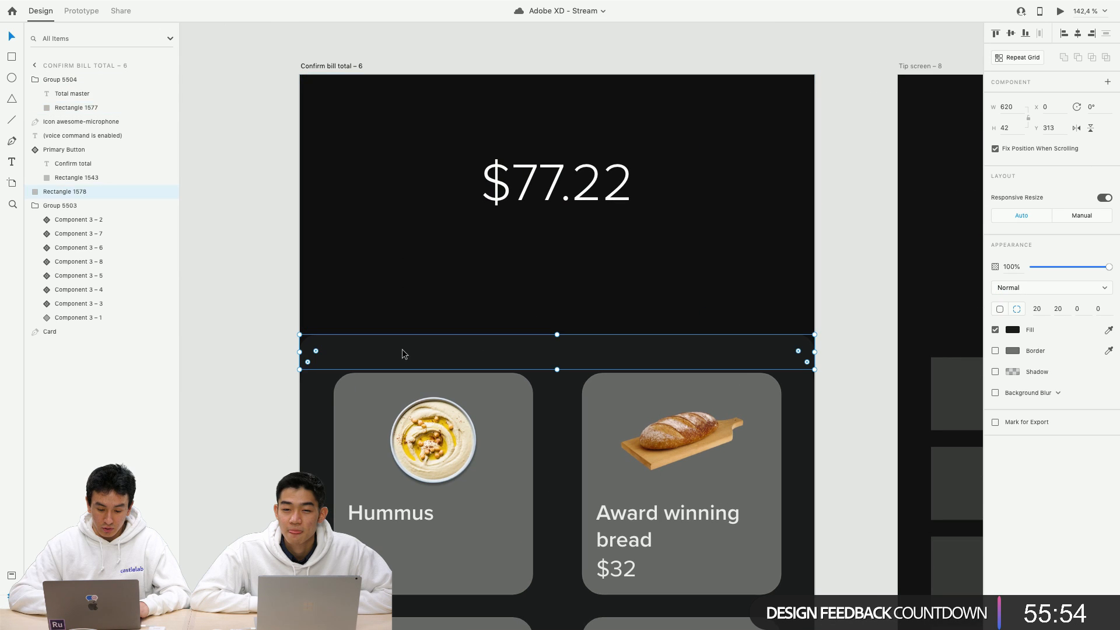
{"action": "scroll", "coordinate": [260, 367], "scroll_direction": "down", "scroll_amount": 2}
{"action": "scroll", "coordinate": [268, 362], "scroll_direction": "down", "scroll_amount": 1}
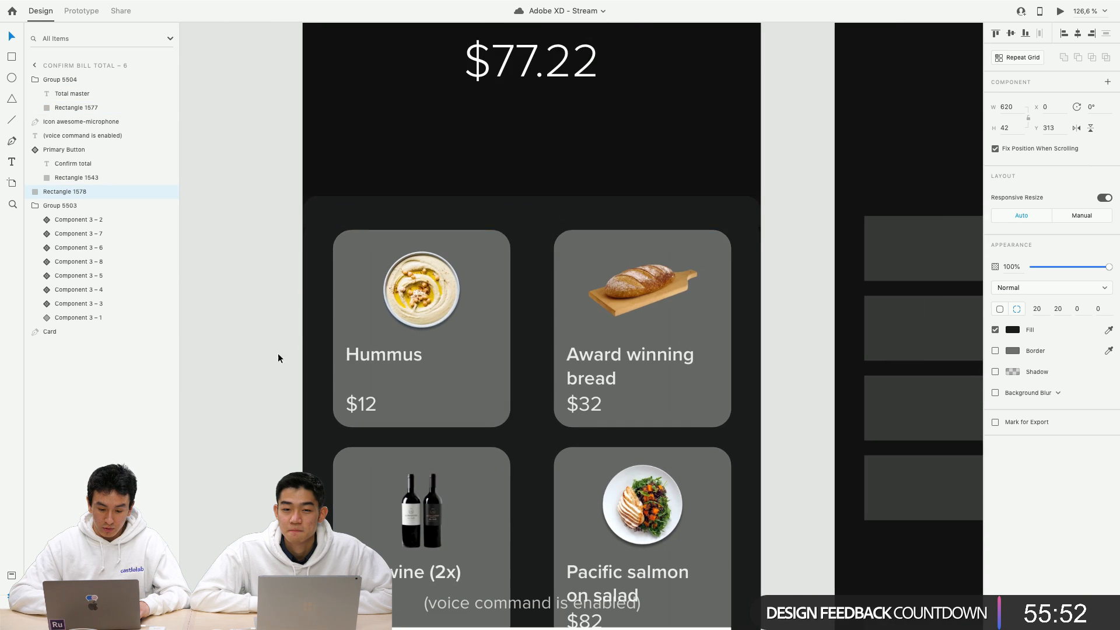
{"action": "scroll", "coordinate": [350, 279], "scroll_direction": "up", "scroll_amount": 2}
{"action": "left_click", "coordinate": [303, 258], "text": "shift"}
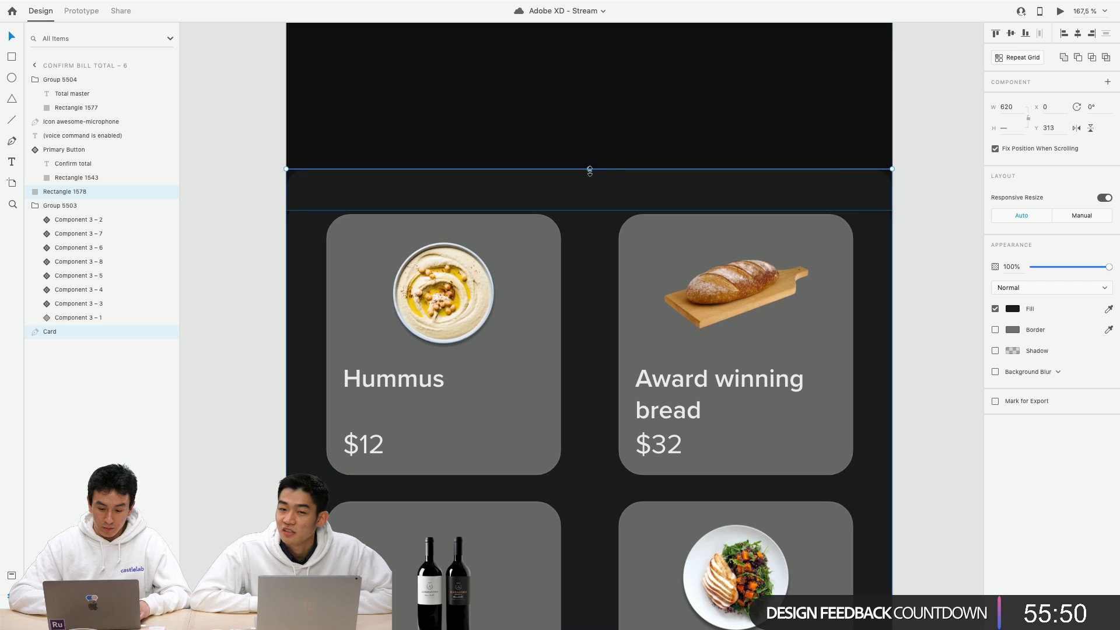
{"action": "left_click_drag", "start_coordinate": [589, 168], "coordinate": [588, 102]}
{"action": "key", "text": "super+z"}
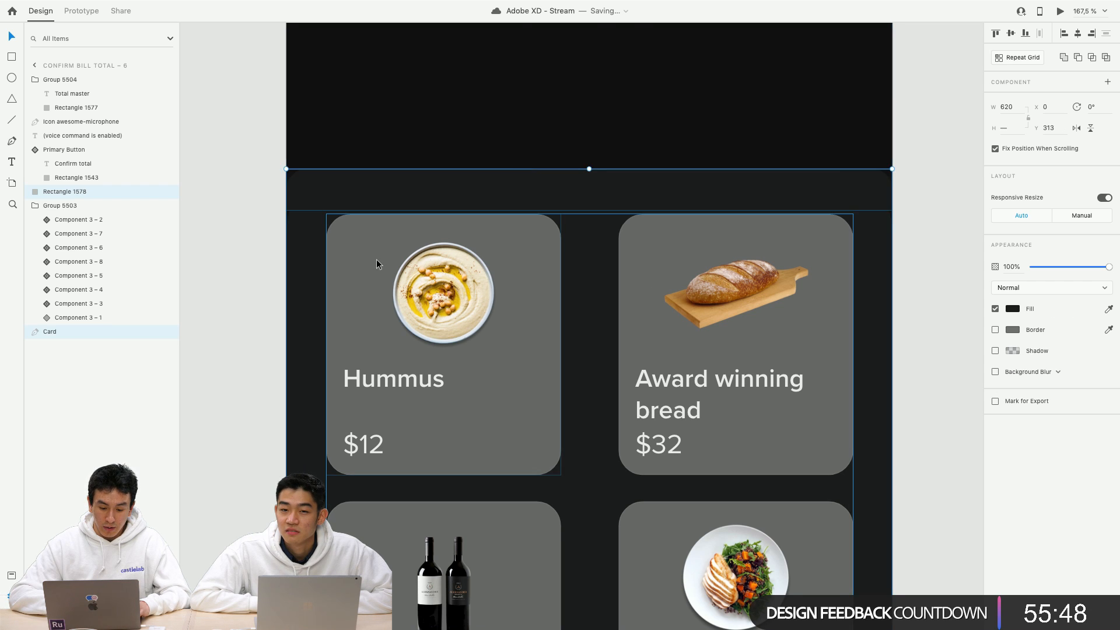
Move the dish card group down to Y 402 to make room for a heading.
{"action": "scroll", "coordinate": [374, 261], "scroll_direction": "up", "scroll_amount": 5}
{"action": "scroll", "coordinate": [353, 332], "scroll_direction": "down", "scroll_amount": 5}
{"action": "scroll", "coordinate": [388, 266], "scroll_direction": "down", "scroll_amount": 3}
{"action": "left_click", "coordinate": [388, 266]}
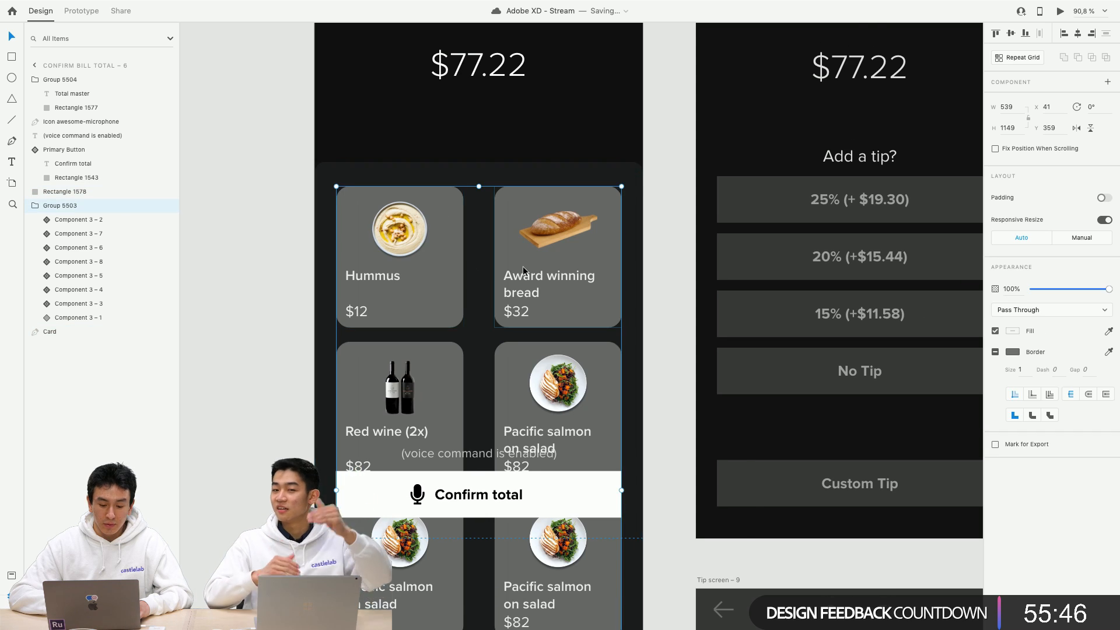
{"action": "scroll", "coordinate": [421, 159], "scroll_direction": "down", "scroll_amount": 3}
{"action": "scroll", "coordinate": [420, 182], "scroll_direction": "up", "scroll_amount": 3}
{"action": "scroll", "coordinate": [389, 169], "scroll_direction": "up", "scroll_amount": 3}
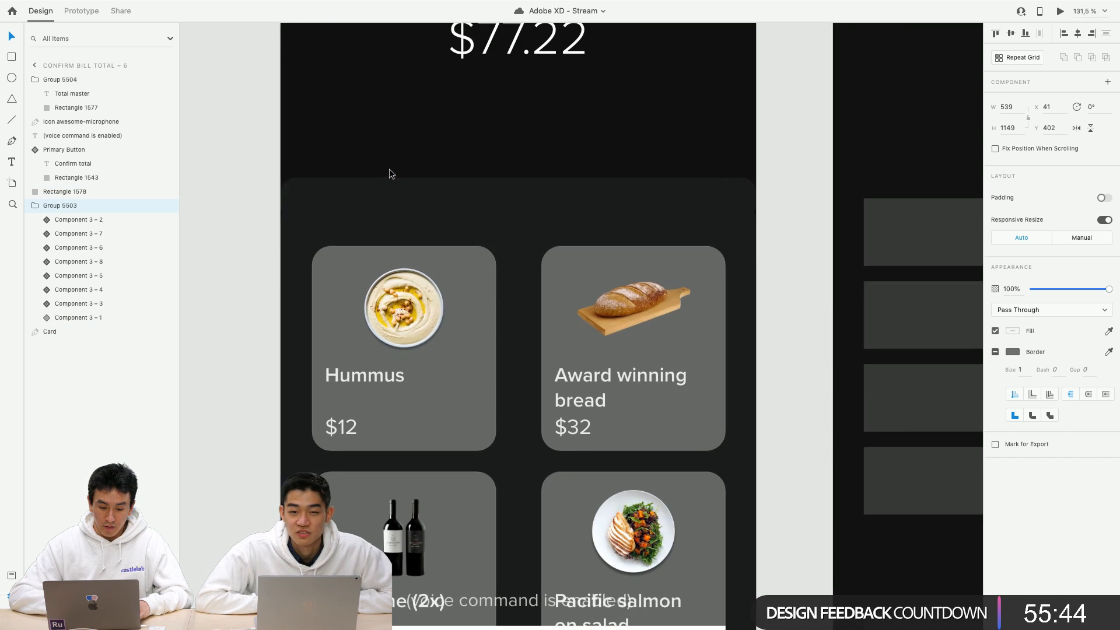
Paste the Bill details heading and place it just above the first row of dish cards.
{"action": "key", "text": "super+v"}
{"action": "scroll", "coordinate": [358, 205], "scroll_direction": "up", "scroll_amount": 5}
{"action": "left_click_drag", "start_coordinate": [359, 169], "coordinate": [358, 257]}
Extend the fixed strip behind the heading to a height of 69 and move the Bill details heading up to Y 332.
{"action": "left_click", "coordinate": [340, 195]}
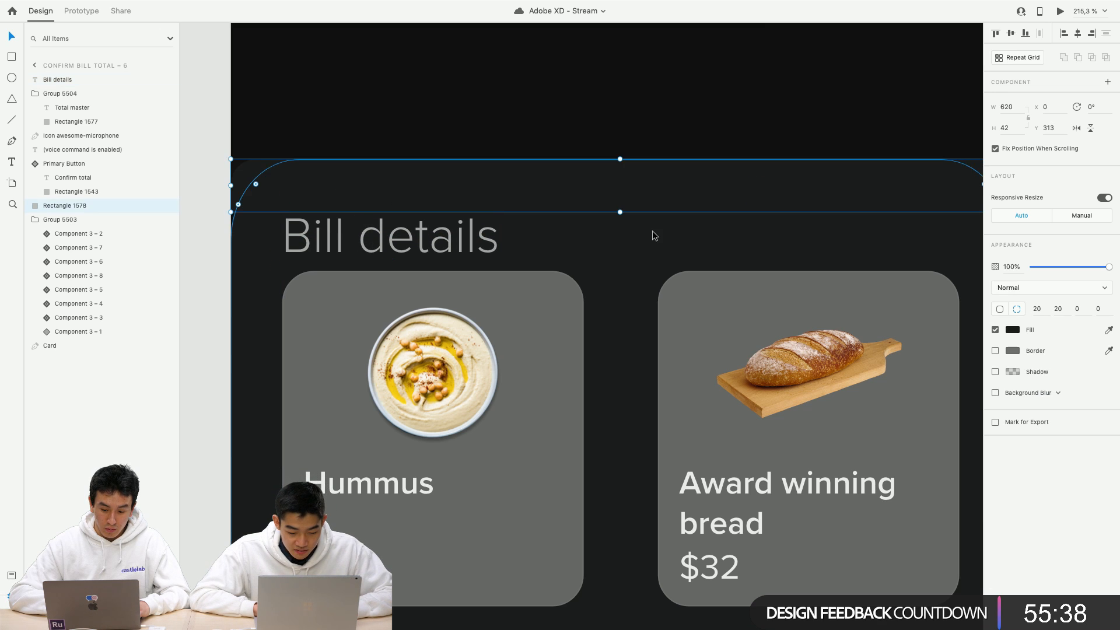
{"action": "left_click_drag", "start_coordinate": [620, 211], "coordinate": [620, 246]}
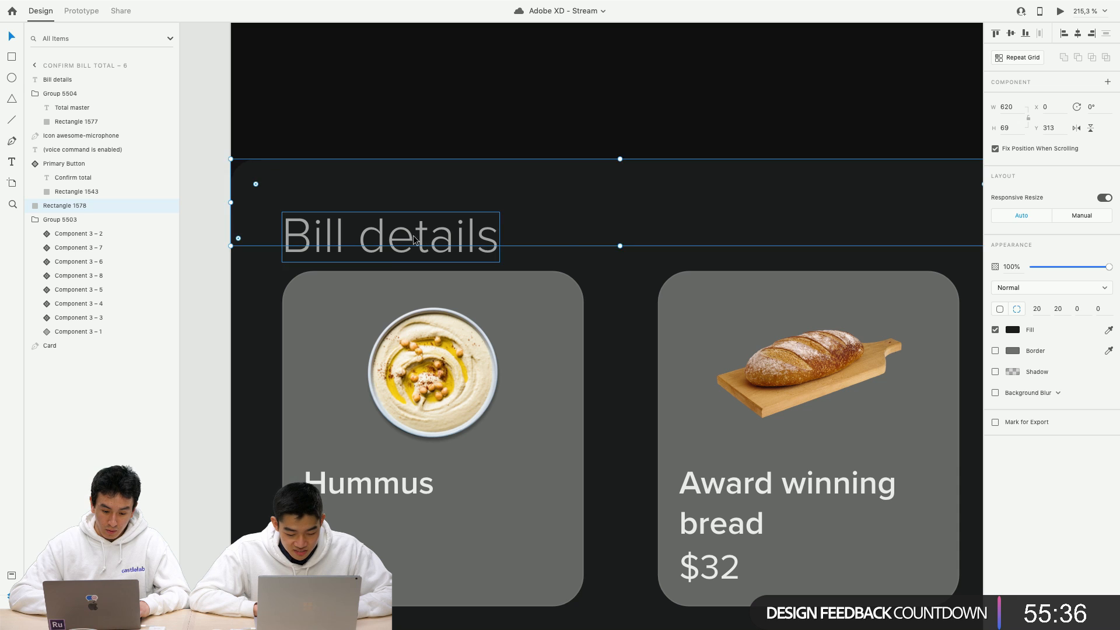
{"action": "left_click_drag", "start_coordinate": [408, 241], "coordinate": [409, 211]}
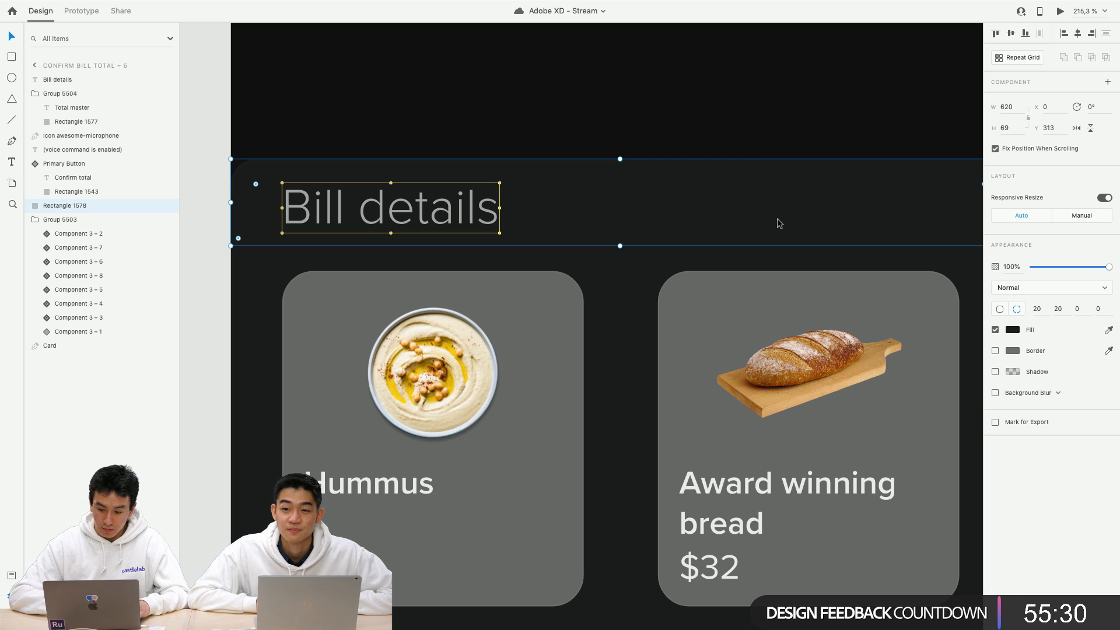
Check the placement of the Bill details heading and preview the artboard.
{"action": "left_click", "coordinate": [205, 305]}
{"action": "left_click", "coordinate": [350, 222]}
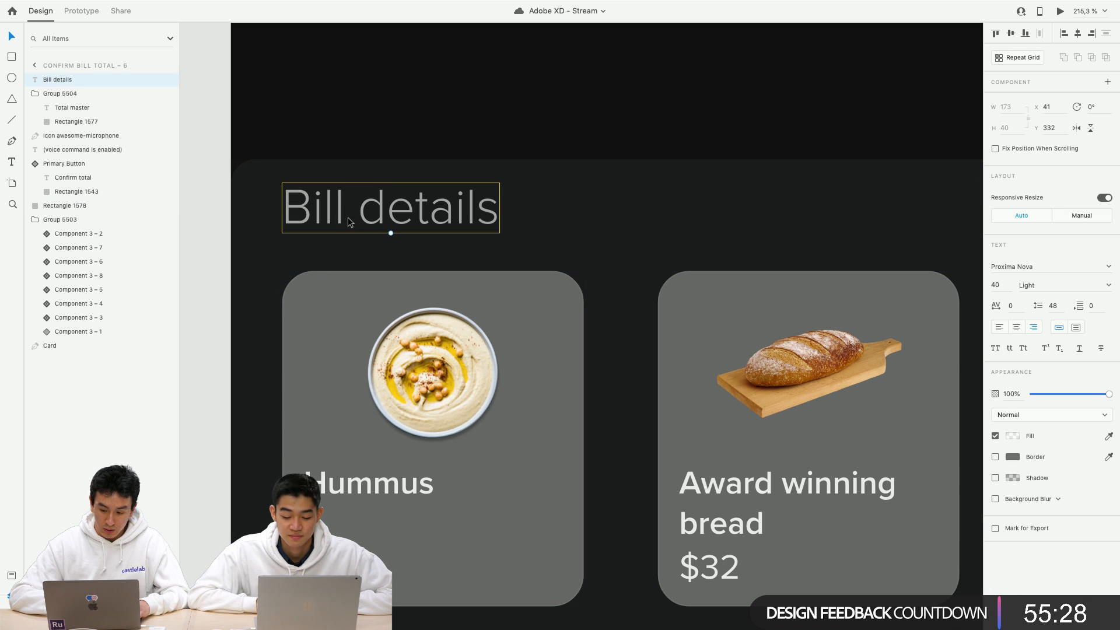
{"action": "left_click", "coordinate": [353, 227]}
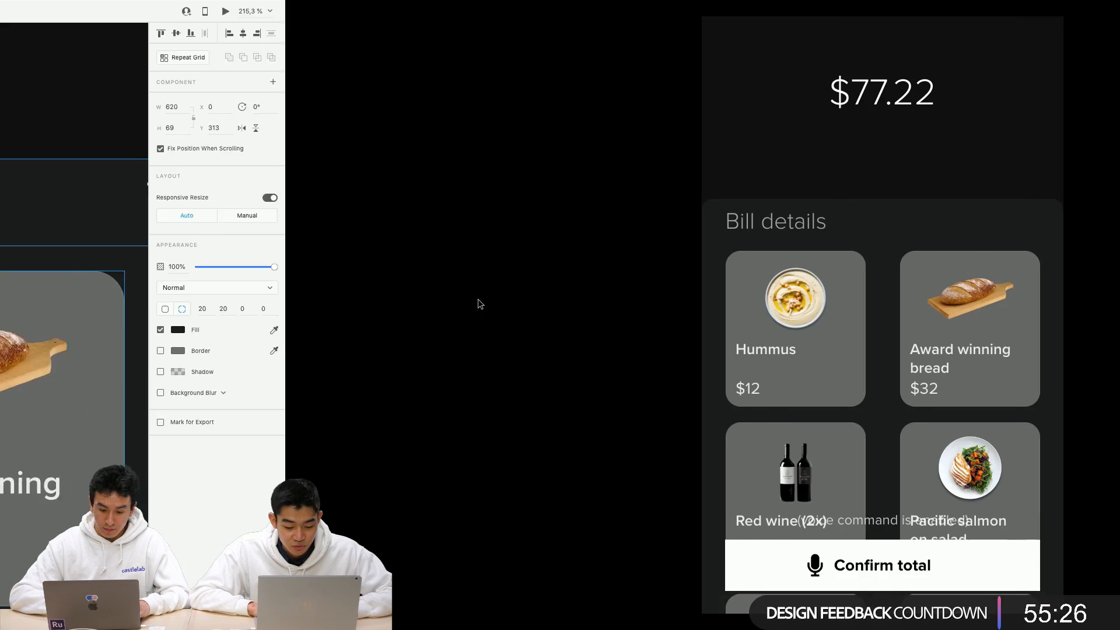
Scroll the artboard preview to check how the Bill details heading moves with the dish cards.
{"action": "scroll", "coordinate": [412, 319], "scroll_direction": "down", "scroll_amount": 1}
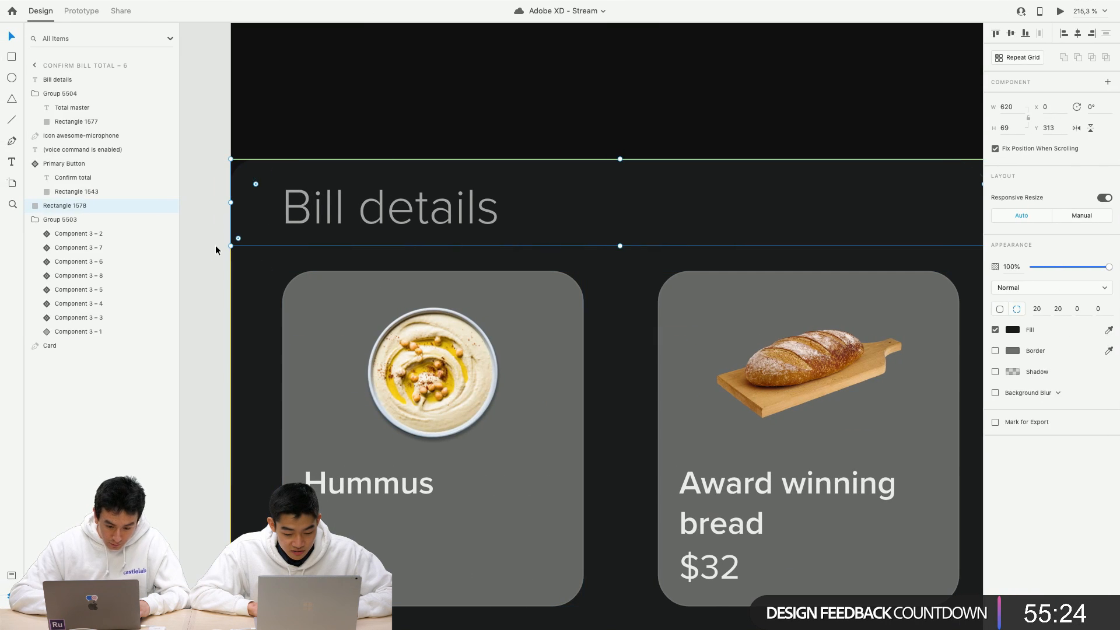
{"action": "left_click", "coordinate": [324, 211]}
{"action": "left_click", "coordinate": [324, 212]}
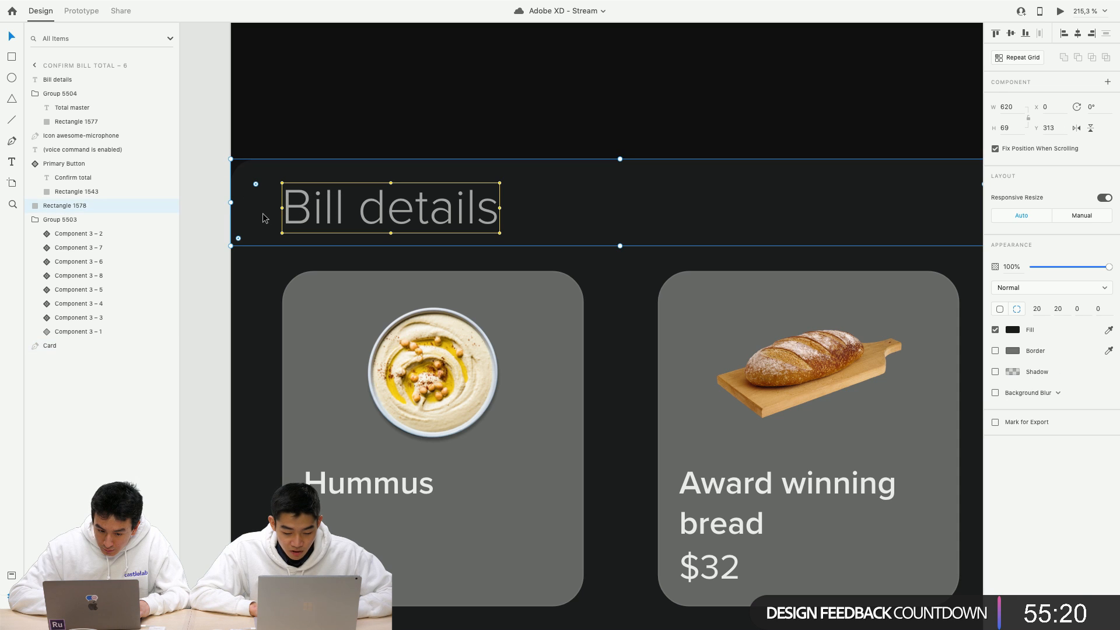
{"action": "left_click", "coordinate": [337, 216]}
{"action": "scroll", "coordinate": [336, 215], "scroll_direction": "up", "scroll_amount": 10}
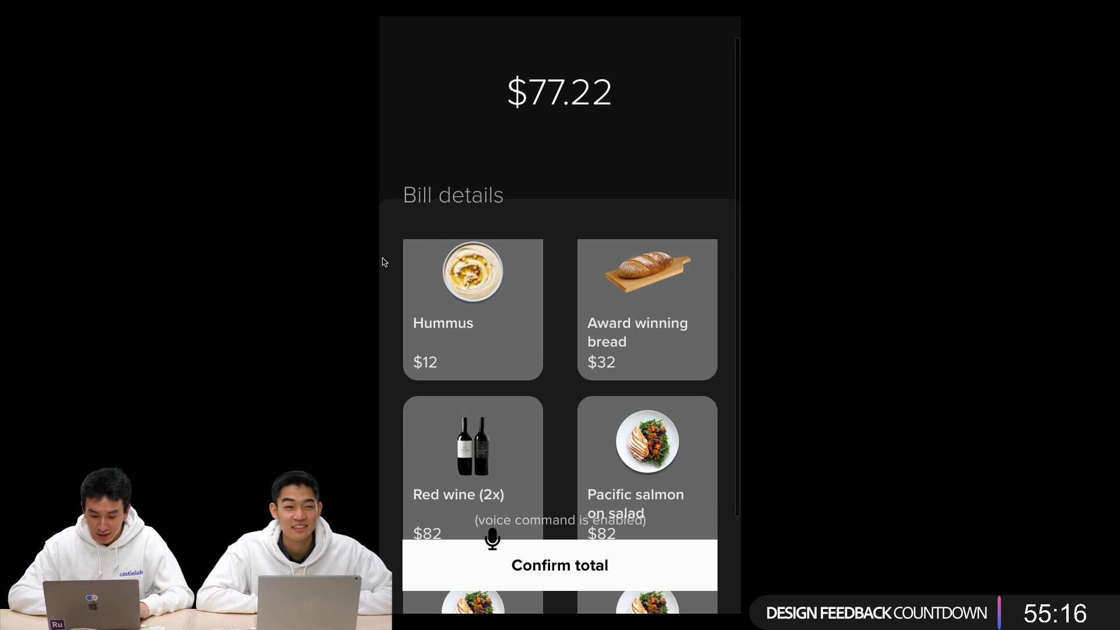
{"action": "scroll", "coordinate": [401, 259], "scroll_direction": "down", "scroll_amount": 3}
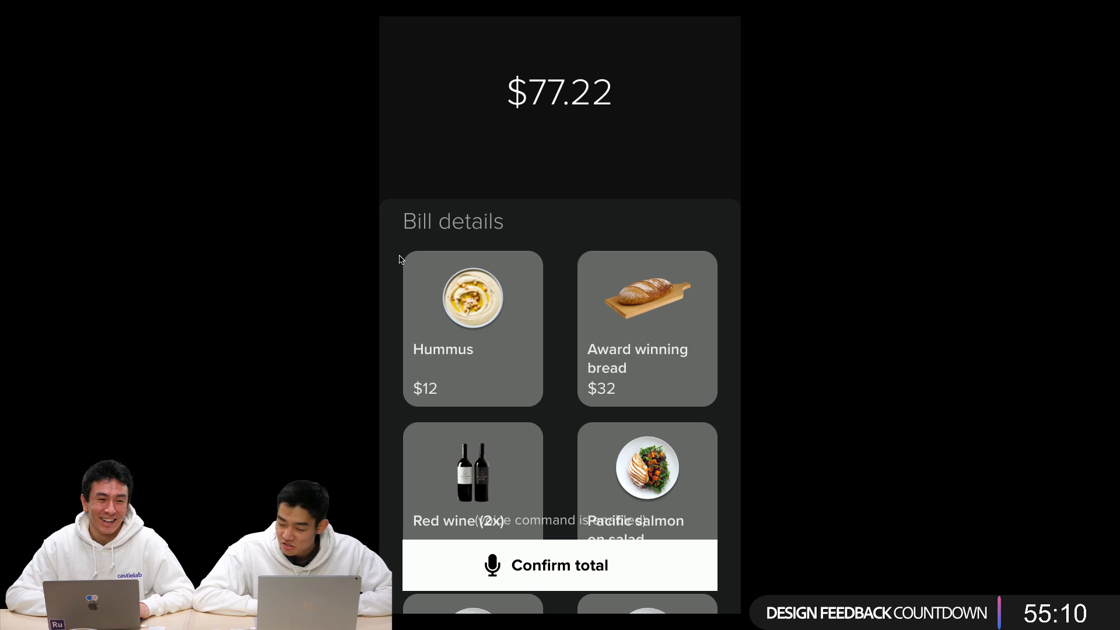
{"action": "key", "text": "ctrl+Left"}
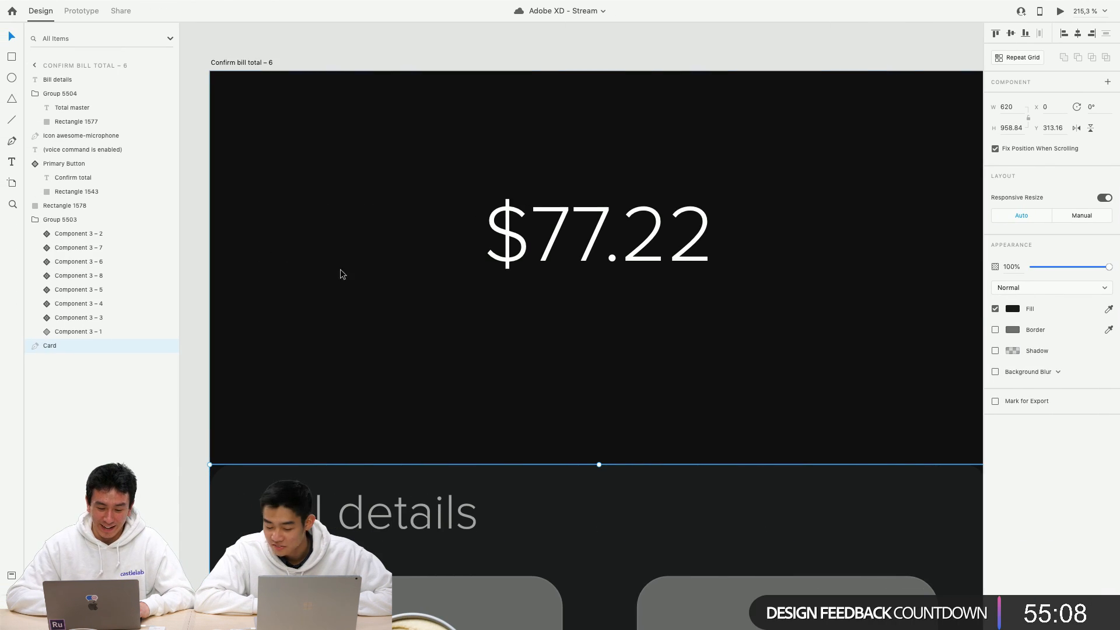
Fix the position of the Bill details heading when scrolling.
{"action": "scroll", "coordinate": [337, 274], "scroll_direction": "down", "scroll_amount": 5}
{"action": "left_click", "coordinate": [202, 327]}
{"action": "scroll", "coordinate": [201, 324], "scroll_direction": "down", "scroll_amount": 5}
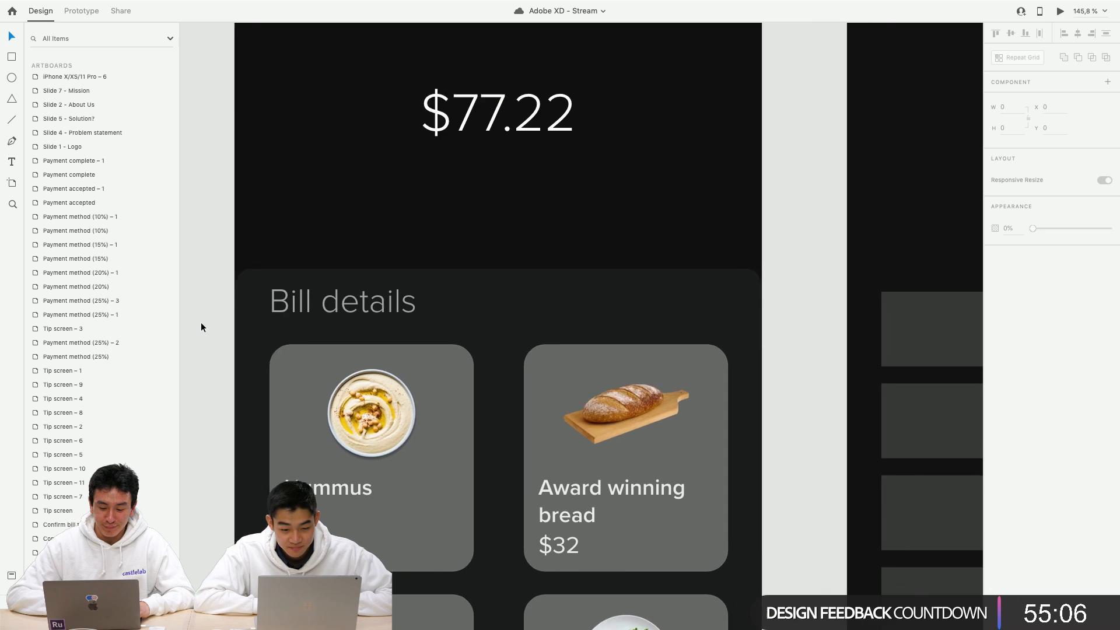
{"action": "scroll", "coordinate": [200, 325], "scroll_direction": "left", "scroll_amount": 3}
{"action": "left_click", "coordinate": [415, 307]}
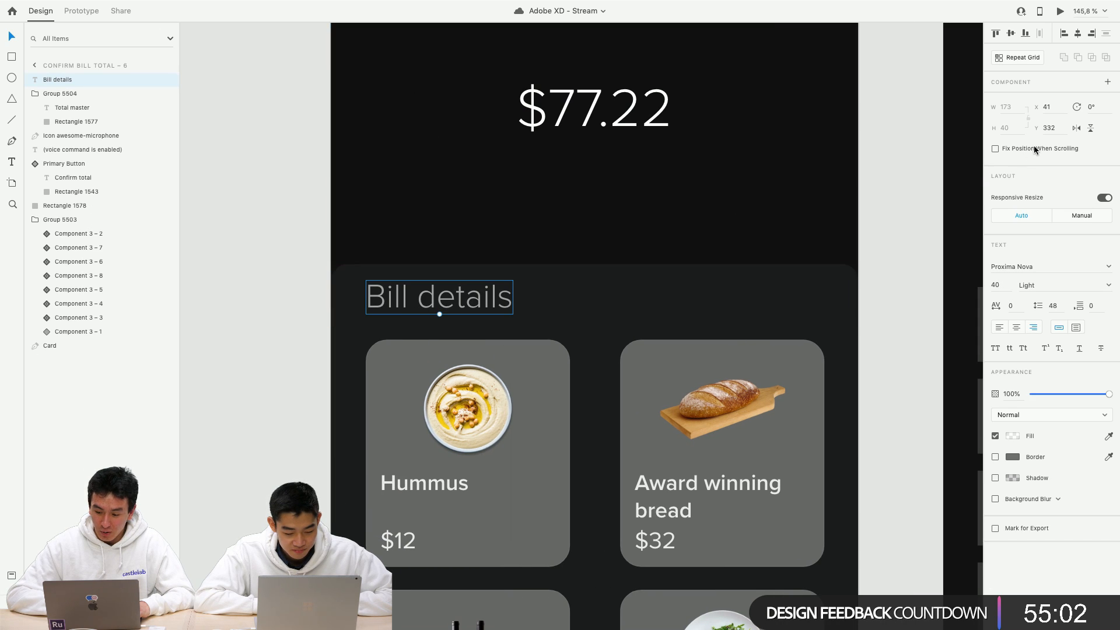
Preview the artboard and scroll the dish cards up and down beneath the fixed Bill details heading.
{"action": "key", "text": "super+Return"}
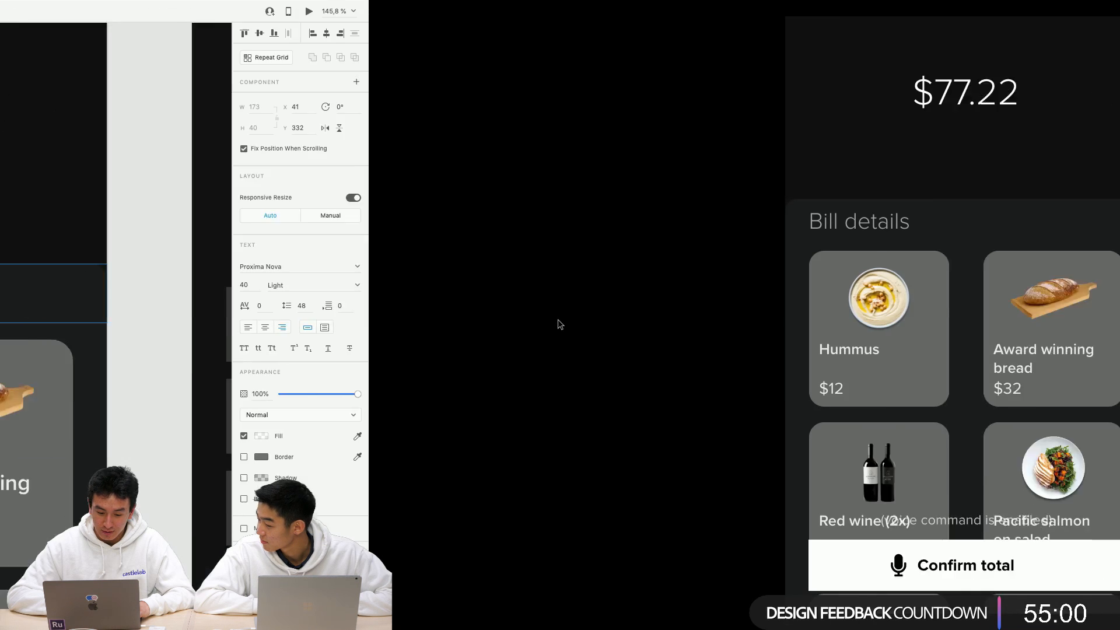
{"action": "scroll", "coordinate": [455, 344], "scroll_direction": "down", "scroll_amount": 4}
{"action": "scroll", "coordinate": [456, 344], "scroll_direction": "up", "scroll_amount": 5}
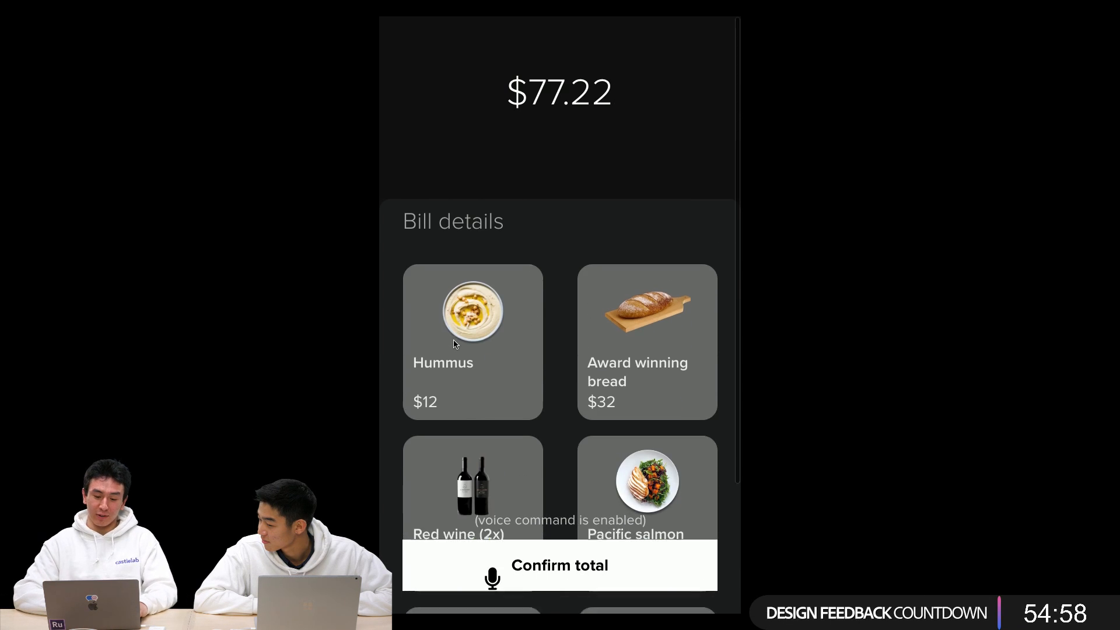
{"action": "scroll", "coordinate": [456, 344], "scroll_direction": "down", "scroll_amount": 5}
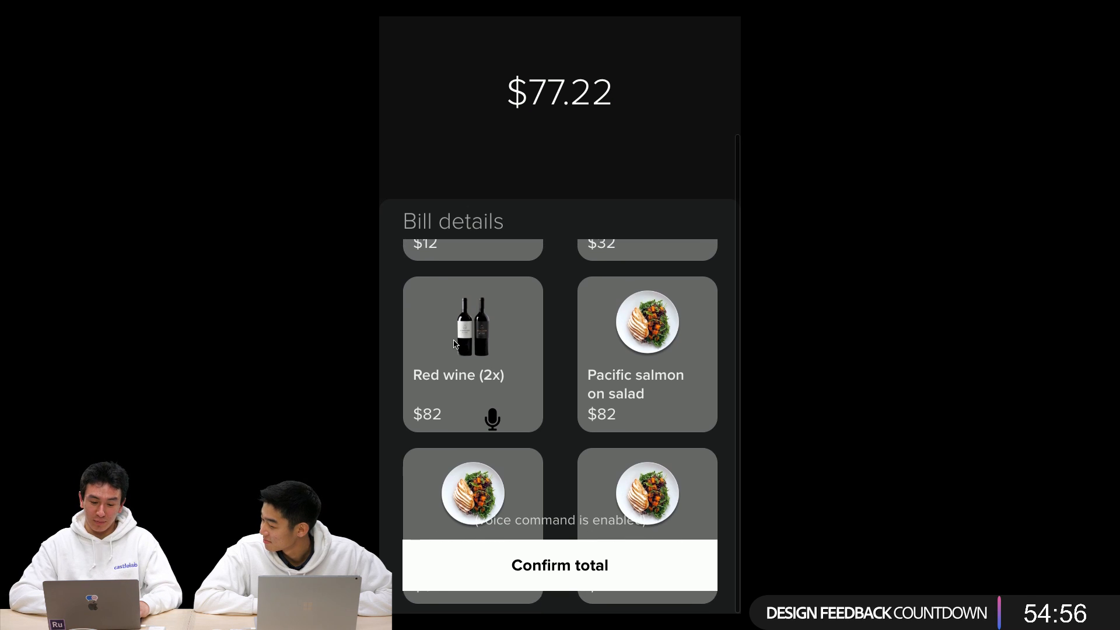
Close the prototype preview and return to the Bill details area of the Confirm bill total – 6 artboard.
{"action": "scroll", "coordinate": [456, 344], "scroll_direction": "up", "scroll_amount": 2}
{"action": "key", "text": "Escape"}
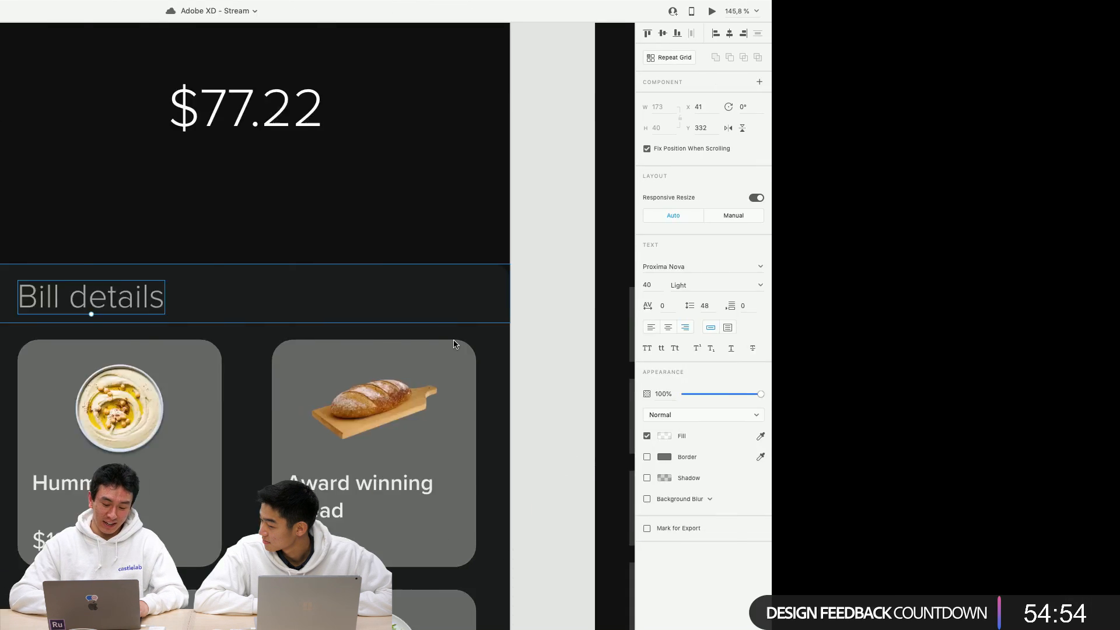
{"action": "scroll", "coordinate": [405, 440], "scroll_direction": "down", "scroll_amount": 3}
{"action": "scroll", "coordinate": [405, 440], "scroll_direction": "down", "scroll_amount": 3}
{"action": "scroll", "coordinate": [408, 439], "scroll_direction": "down", "scroll_amount": 2}
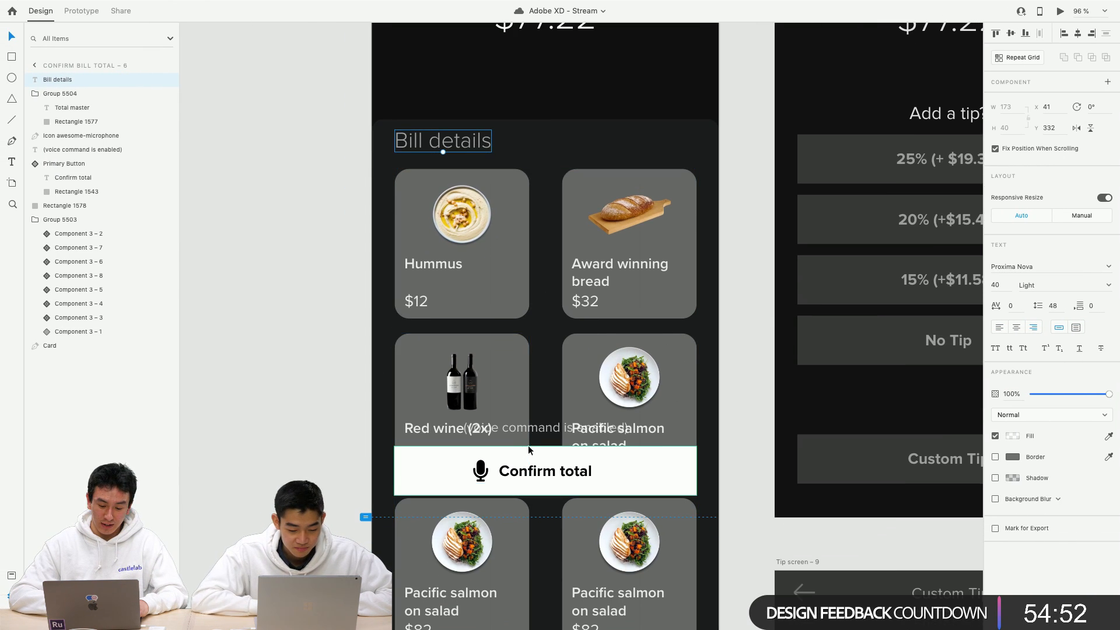
Move the "(voice command is enabled)" text up into the header beneath the $77.22 total, at Y 270.
{"action": "left_click", "coordinate": [541, 430]}
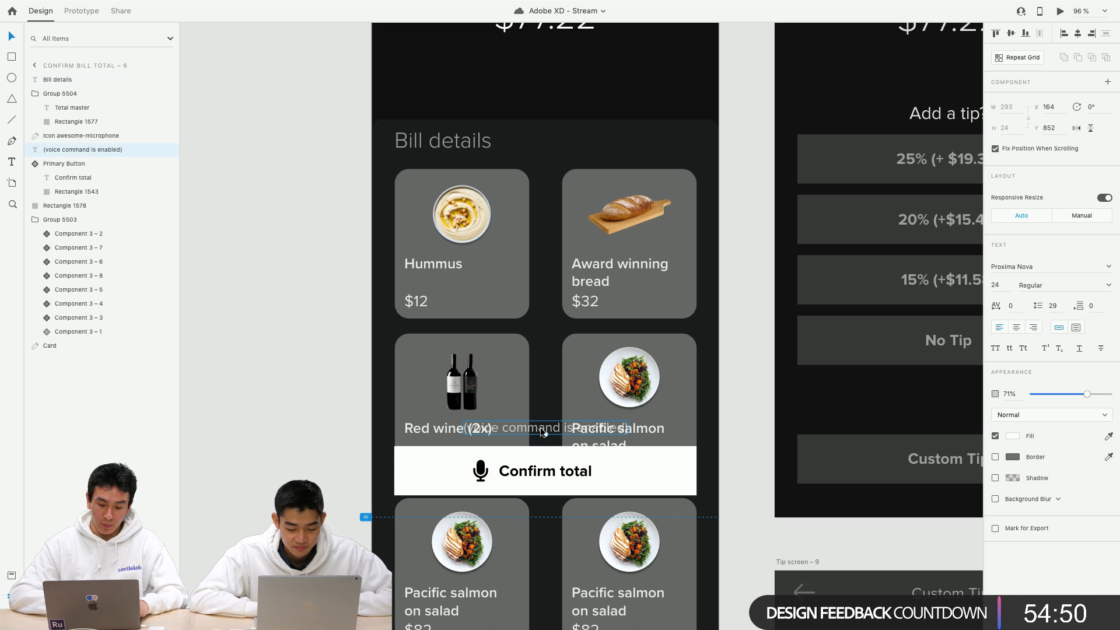
{"action": "scroll", "coordinate": [541, 432], "scroll_direction": "down", "scroll_amount": 3}
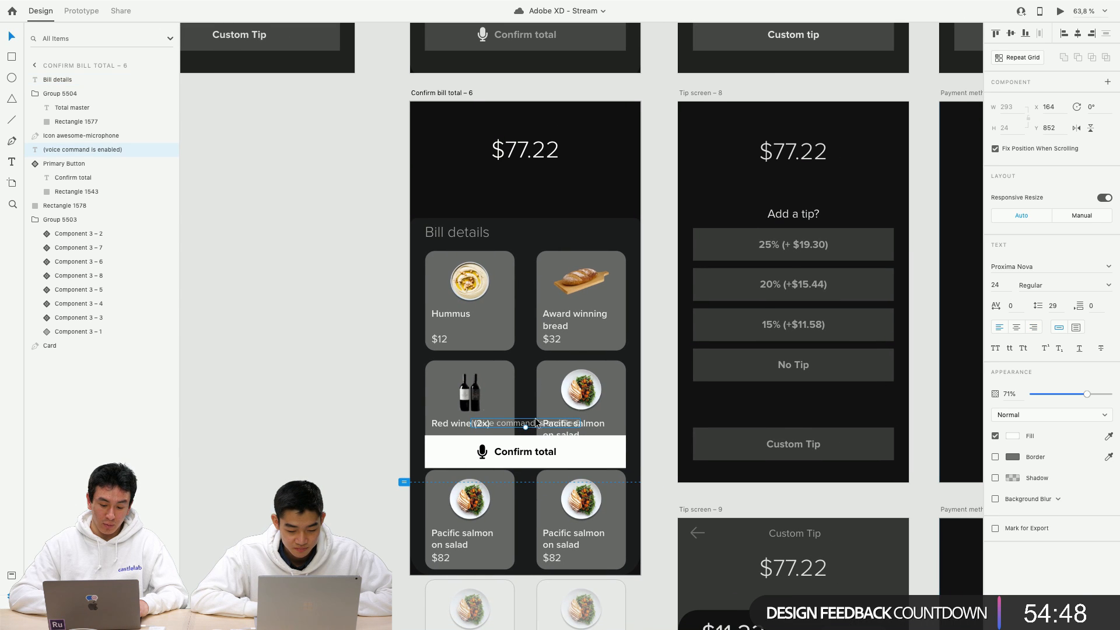
{"action": "left_click_drag", "start_coordinate": [535, 423], "coordinate": [541, 232]}
Delete the "(voice command is enabled)" text from the Confirm bill total – 6 artboard.
{"action": "key", "text": "Delete"}
{"action": "left_click", "coordinate": [514, 151]}
{"action": "scroll", "coordinate": [515, 151], "scroll_direction": "up", "scroll_amount": 2}
{"action": "key", "text": "ctrl+z"}
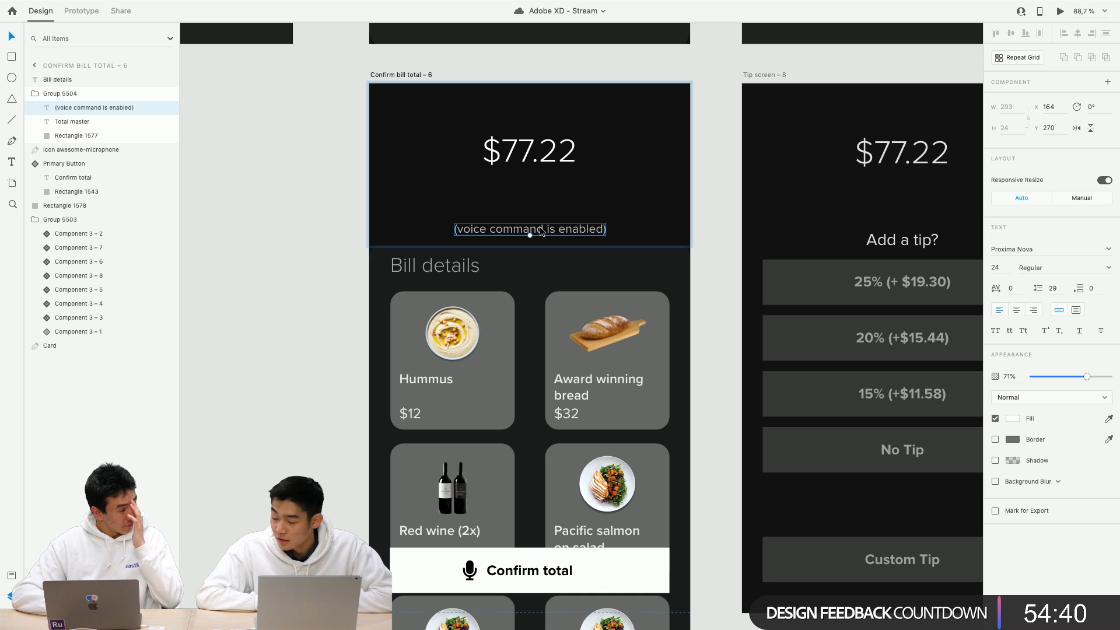
{"action": "key", "text": "Delete"}
{"action": "left_click", "coordinate": [260, 215]}
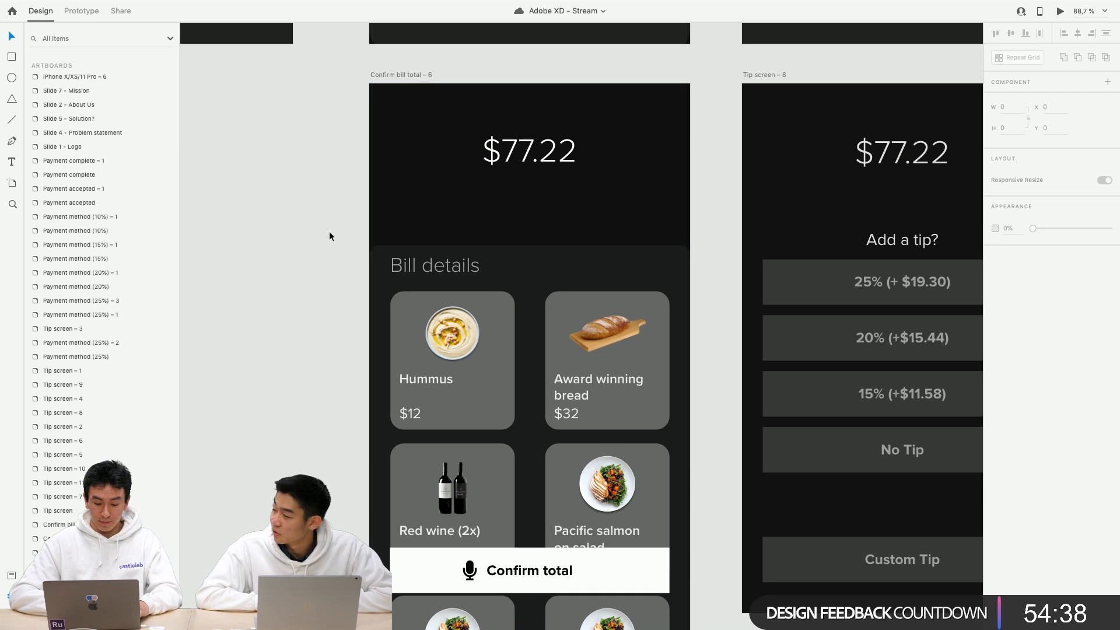
Nudge the "Confirm total" button label slightly away from the microphone icon, to X 234.
{"action": "scroll", "coordinate": [329, 236], "scroll_direction": "down", "scroll_amount": 3}
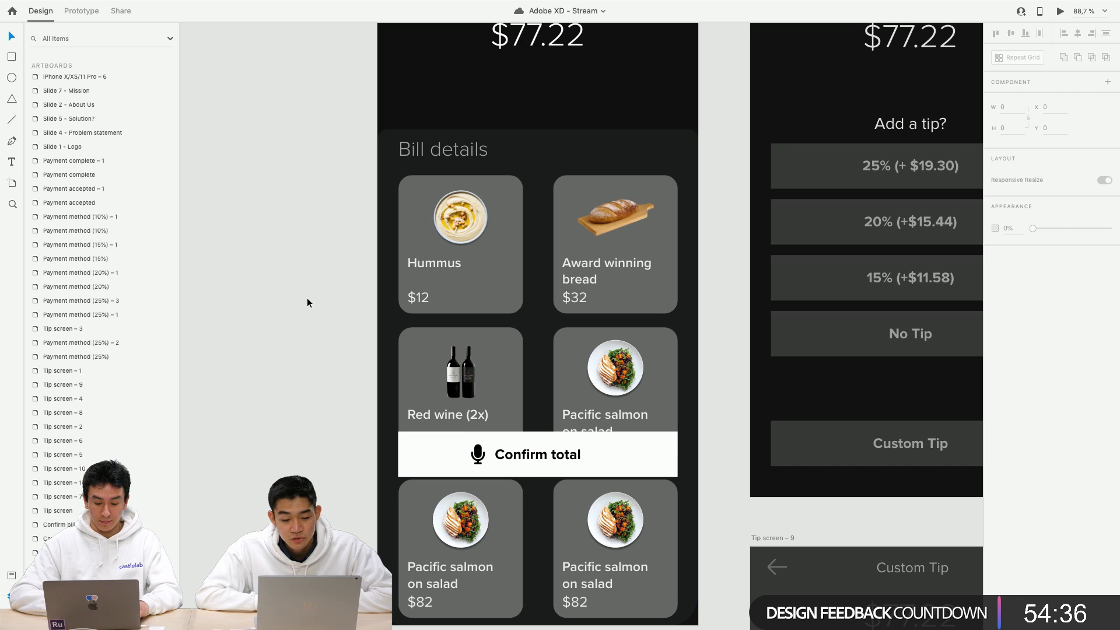
{"action": "double_click", "coordinate": [520, 456]}
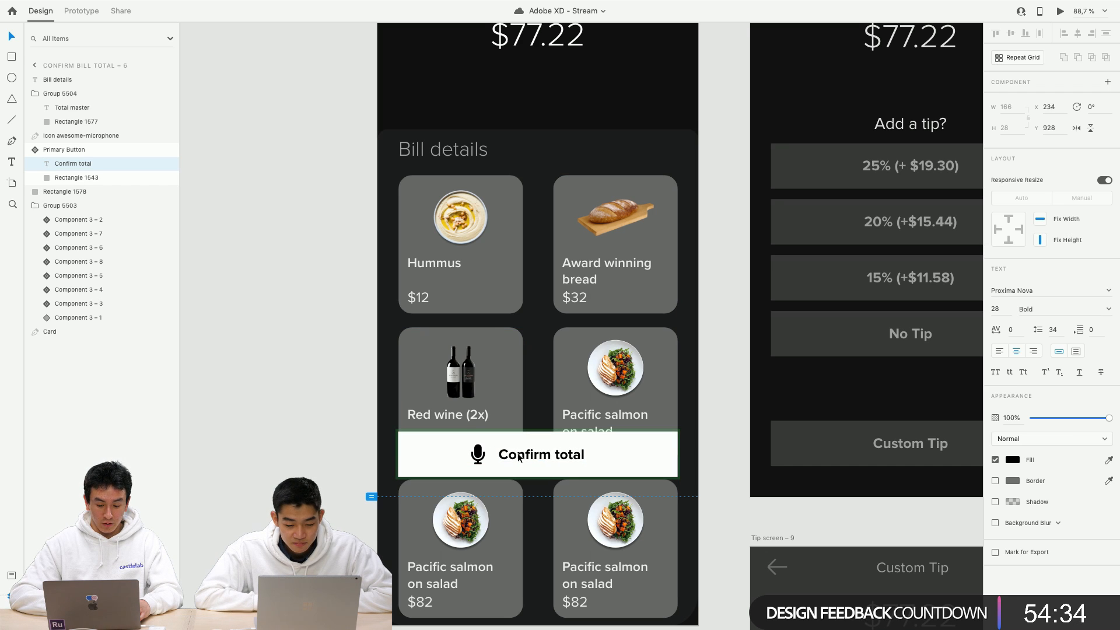
{"action": "left_click", "coordinate": [327, 393]}
Preview the Confirm bill total – 6 screen and scroll its bill items beneath the fixed header and button.
{"action": "scroll", "coordinate": [327, 394], "scroll_direction": "down", "scroll_amount": 5}
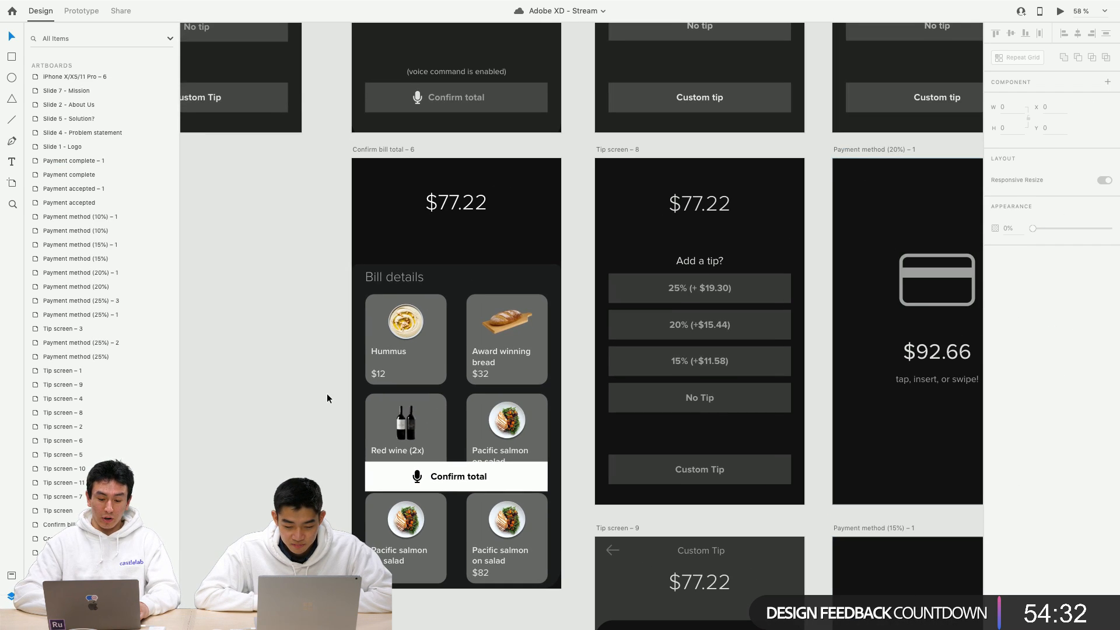
{"action": "key", "text": "super+Return"}
{"action": "scroll", "coordinate": [565, 334], "scroll_direction": "down", "scroll_amount": 3}
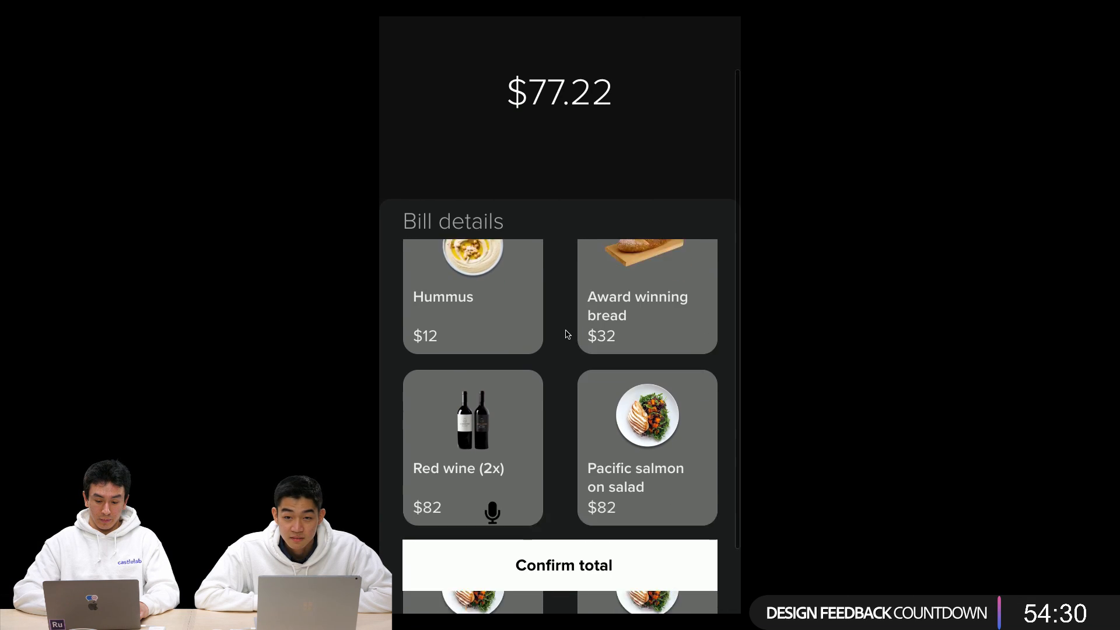
{"action": "scroll", "coordinate": [566, 334], "scroll_direction": "up", "scroll_amount": 3}
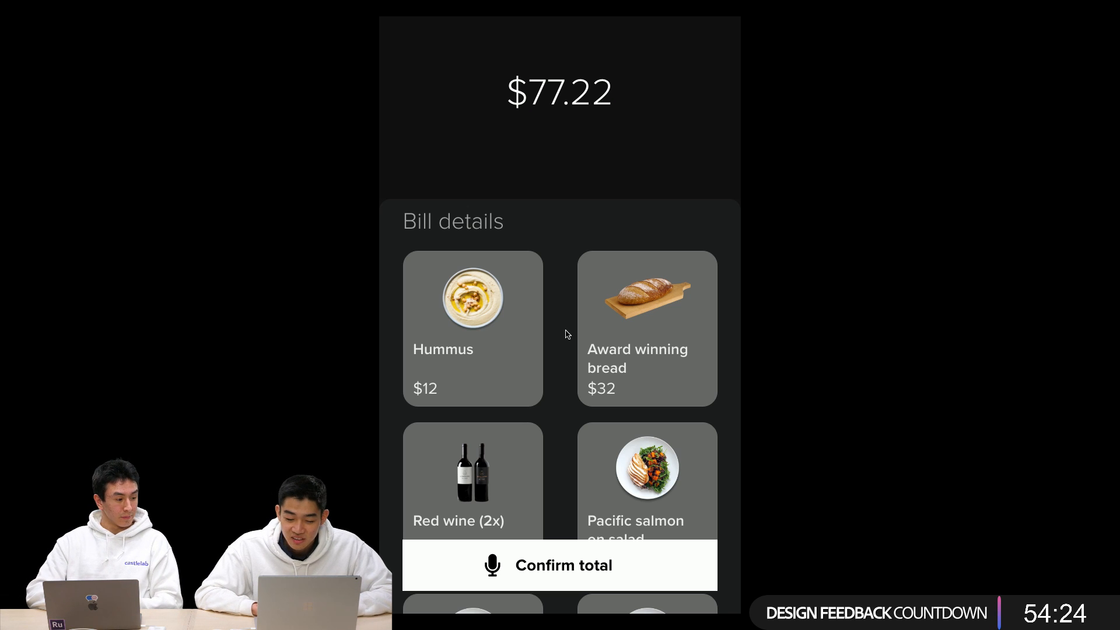
{"action": "key", "text": "ctrl+Left"}
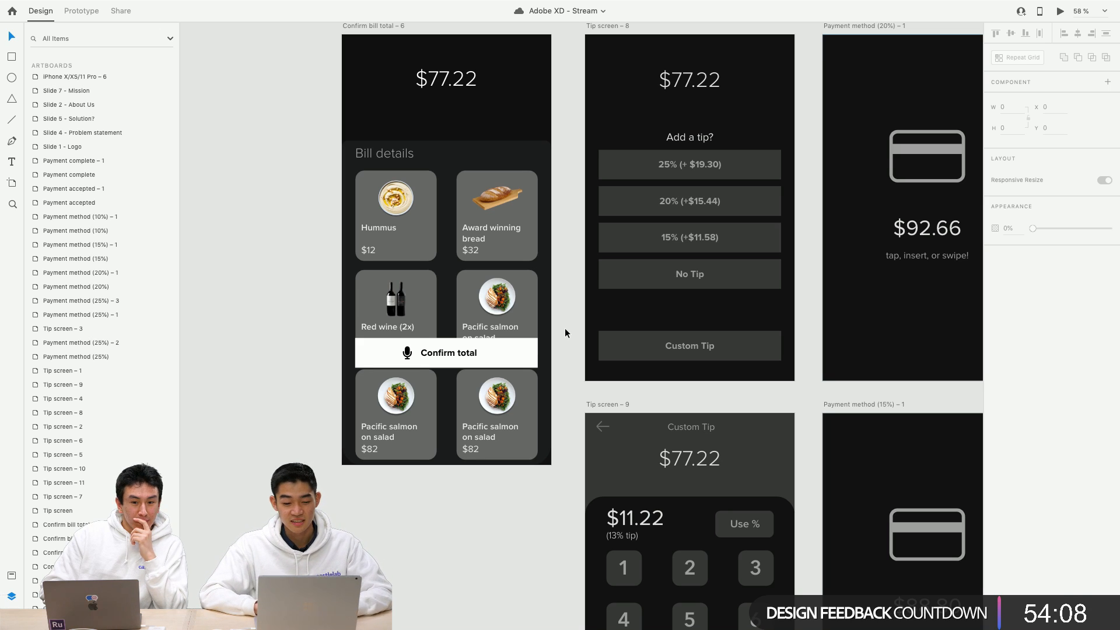
Examine the Confirm bill total – 3 artboard alongside the neighbouring Tip screen – 6 and Tip screen – 7 layouts.
{"action": "scroll", "coordinate": [565, 329], "scroll_direction": "up", "scroll_amount": 4}
{"action": "scroll", "coordinate": [564, 329], "scroll_direction": "right", "scroll_amount": 3}
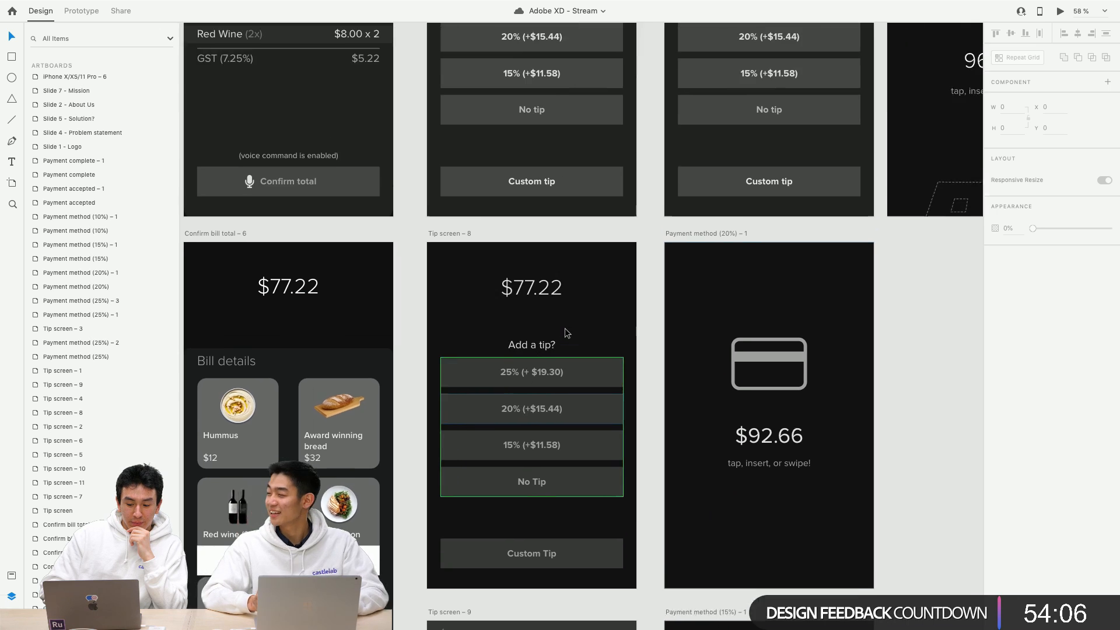
{"action": "scroll", "coordinate": [565, 328], "scroll_direction": "up", "scroll_amount": 4}
{"action": "scroll", "coordinate": [564, 328], "scroll_direction": "left", "scroll_amount": 2}
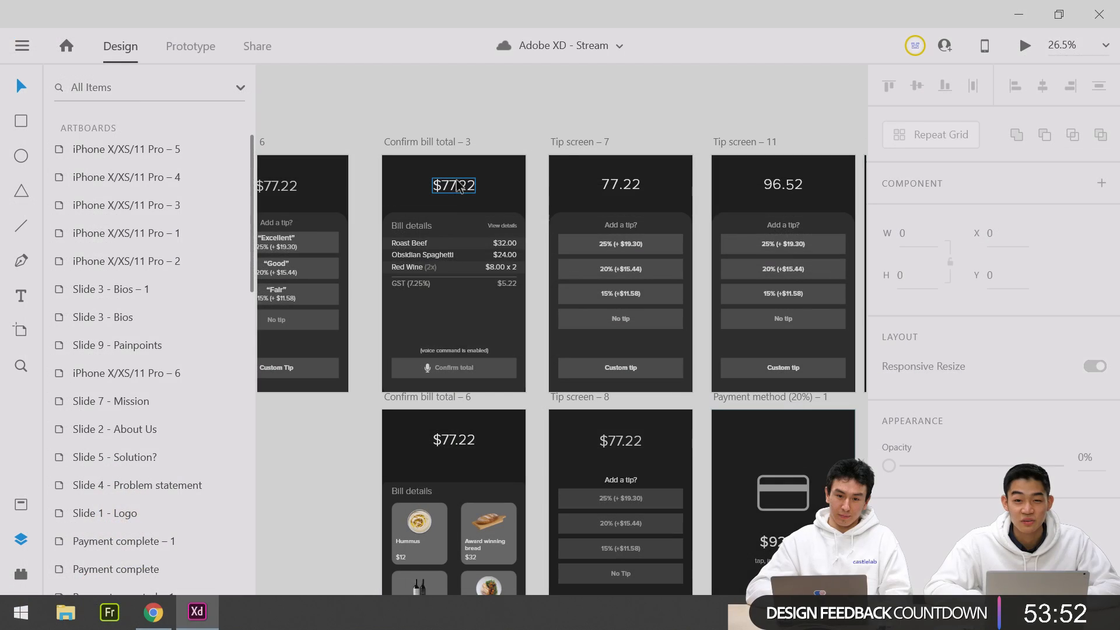
{"action": "scroll", "coordinate": [459, 185], "scroll_direction": "up", "scroll_amount": 3}
{"action": "scroll", "coordinate": [459, 184], "scroll_direction": "up", "scroll_amount": 3}
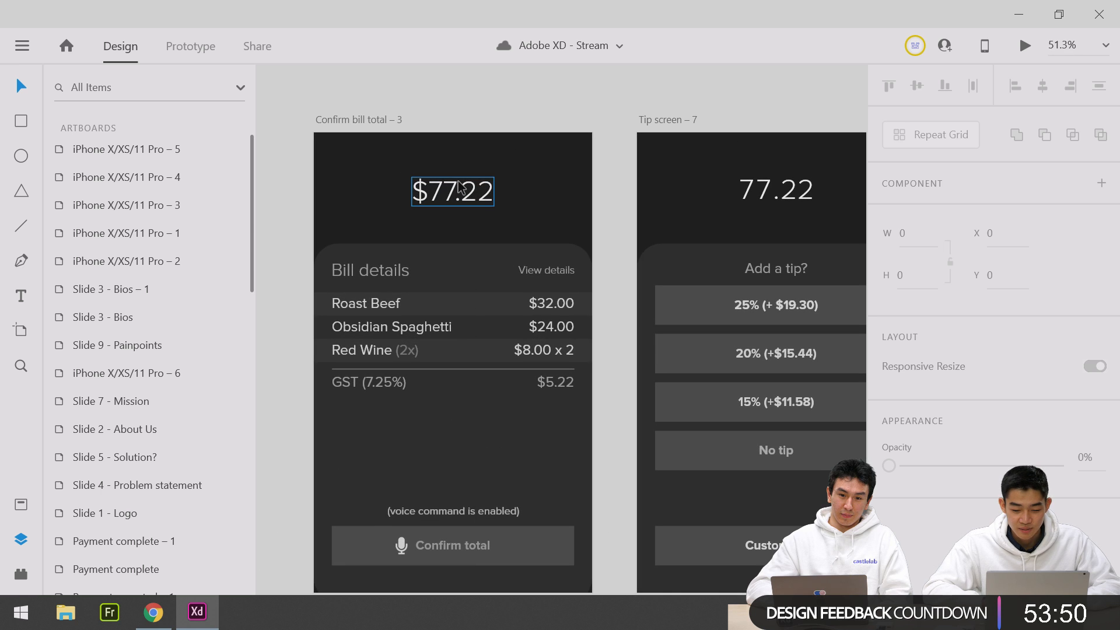
{"action": "scroll", "coordinate": [459, 184], "scroll_direction": "right", "scroll_amount": 5}
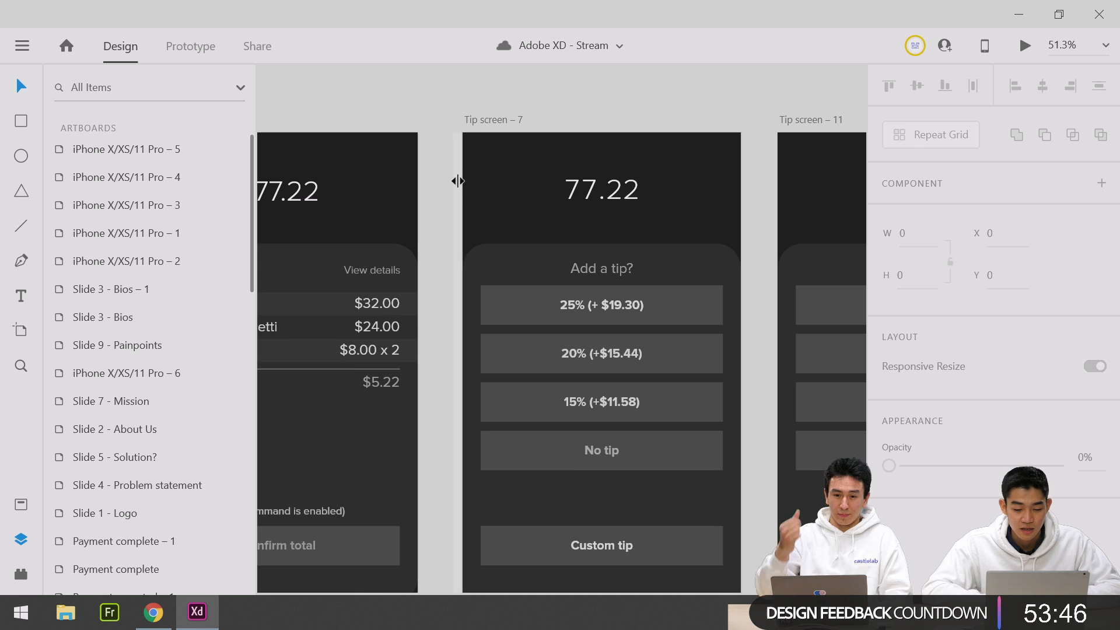
{"action": "scroll", "coordinate": [458, 186], "scroll_direction": "left", "scroll_amount": 6}
{"action": "scroll", "coordinate": [460, 186], "scroll_direction": "left", "scroll_amount": 3}
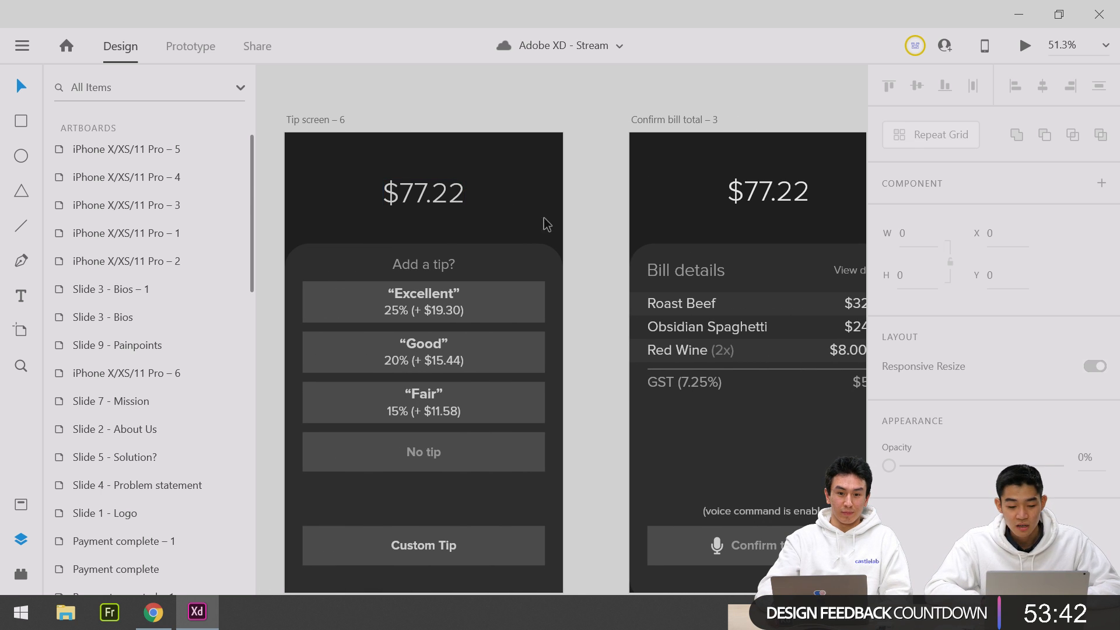
{"action": "scroll", "coordinate": [722, 254], "scroll_direction": "right", "scroll_amount": 1}
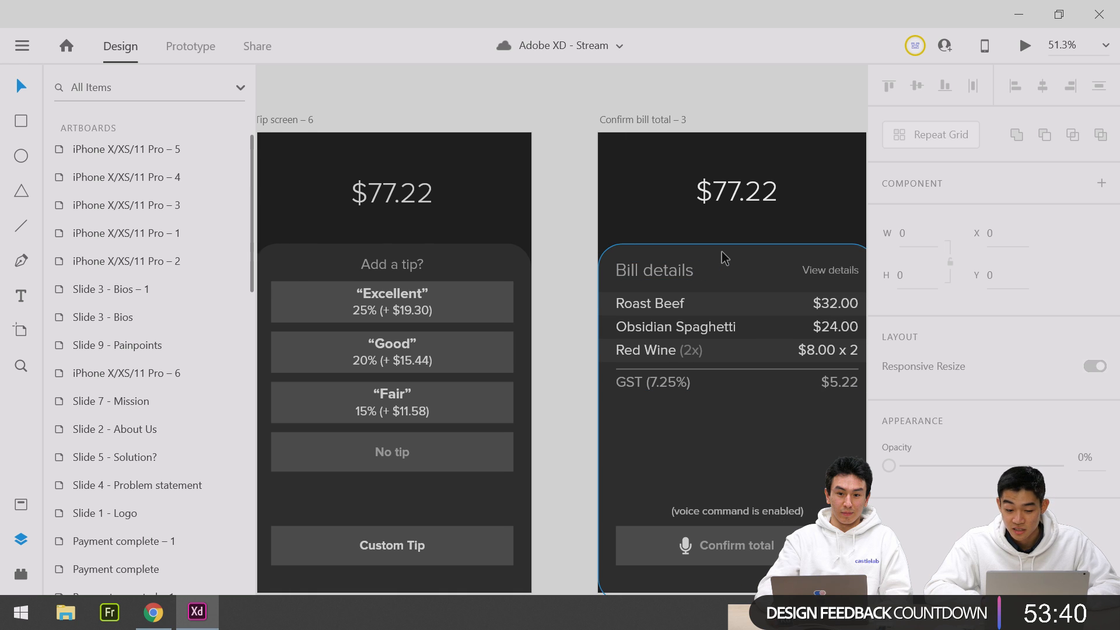
Inspect the card on Confirm bill total – 3 and the total text on Tip screen – 6.
{"action": "left_click", "coordinate": [724, 257]}
{"action": "scroll", "coordinate": [724, 258], "scroll_direction": "down", "scroll_amount": 1}
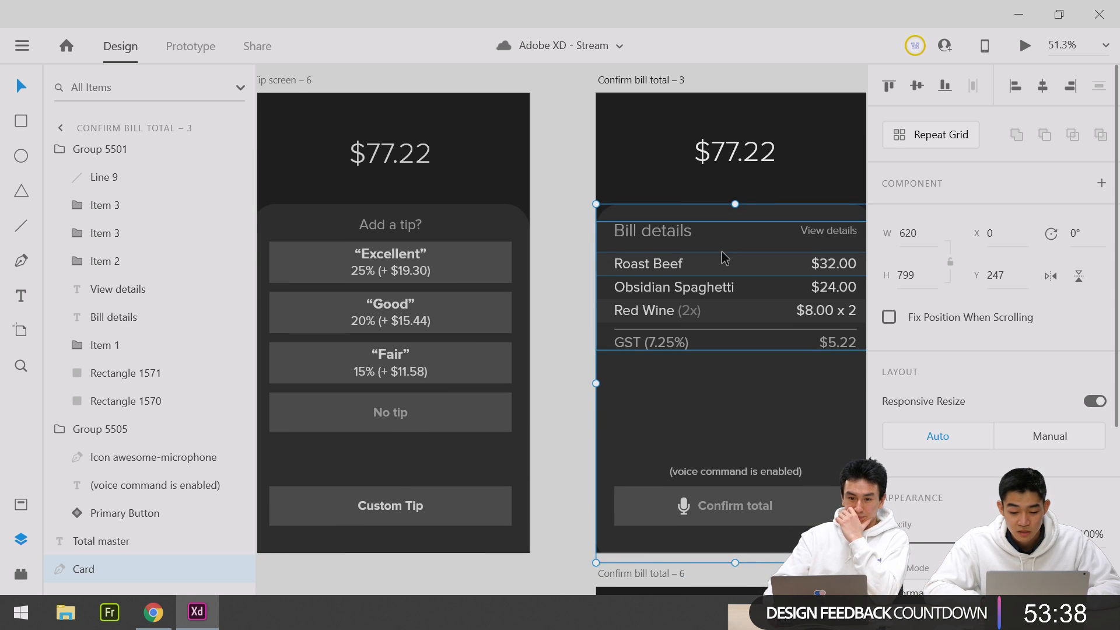
{"action": "scroll", "coordinate": [686, 185], "scroll_direction": "right", "scroll_amount": 2}
{"action": "scroll", "coordinate": [685, 186], "scroll_direction": "down", "scroll_amount": 7}
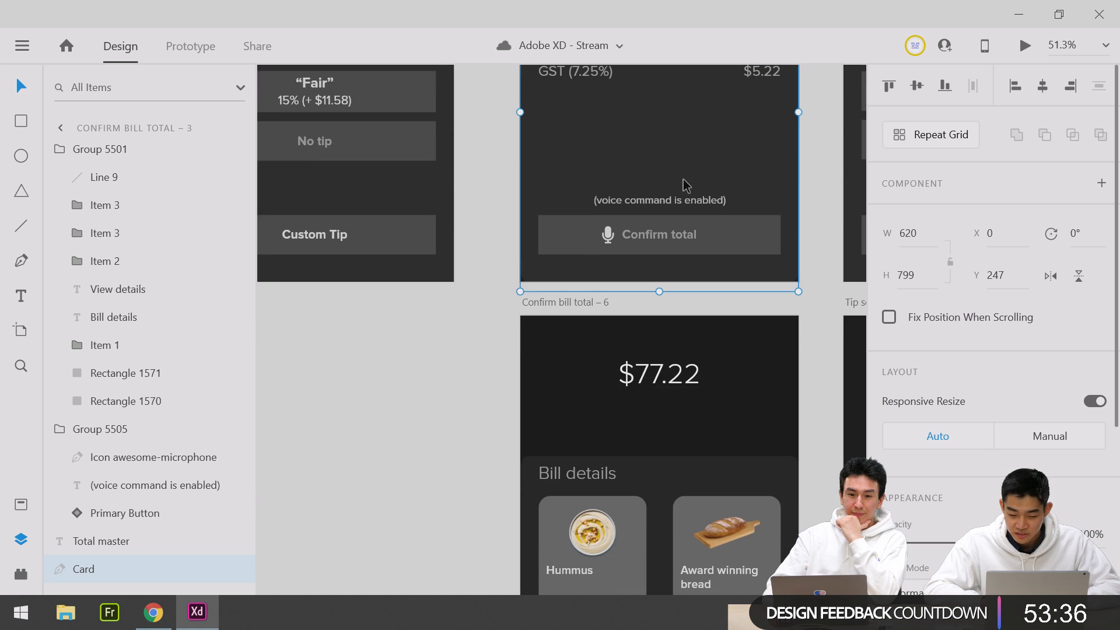
{"action": "scroll", "coordinate": [685, 186], "scroll_direction": "up", "scroll_amount": 7}
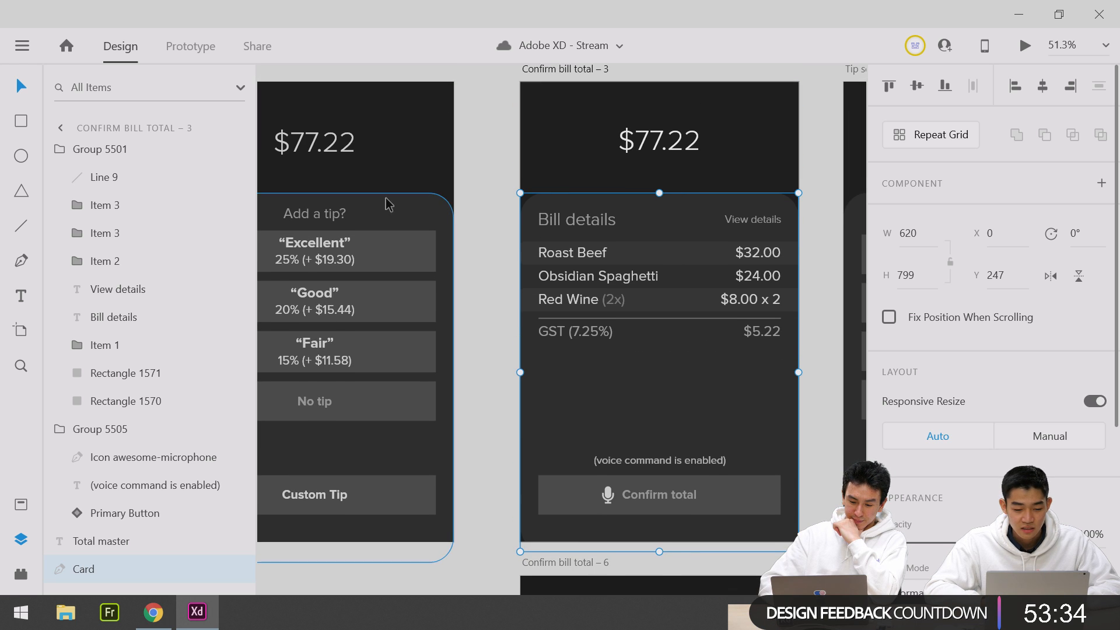
{"action": "scroll", "coordinate": [389, 209], "scroll_direction": "left", "scroll_amount": 1}
{"action": "left_click", "coordinate": [353, 148]}
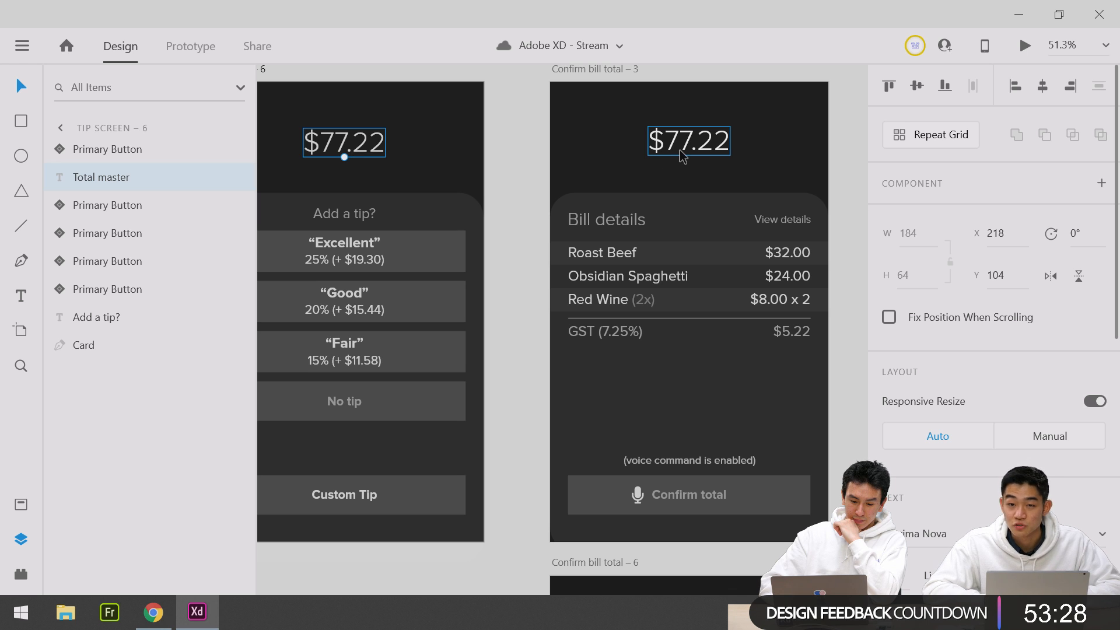
Inspect the total on Tip screen – 7 and compare it with the total on Tip screen – 11.
{"action": "scroll", "coordinate": [679, 154], "scroll_direction": "right", "scroll_amount": 5}
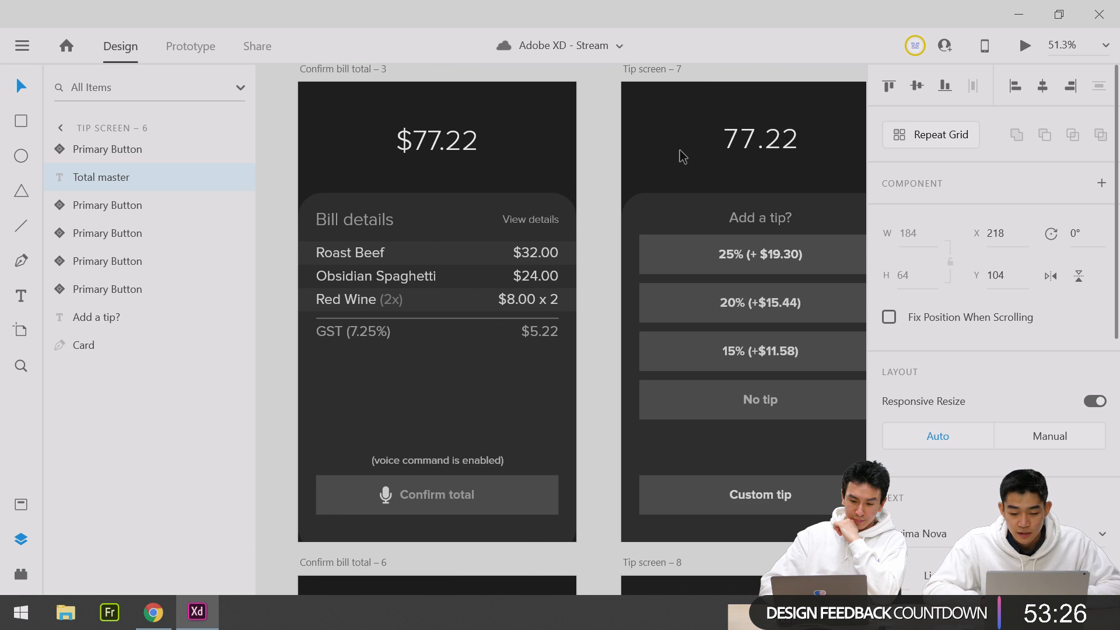
{"action": "scroll", "coordinate": [682, 156], "scroll_direction": "right", "scroll_amount": 3}
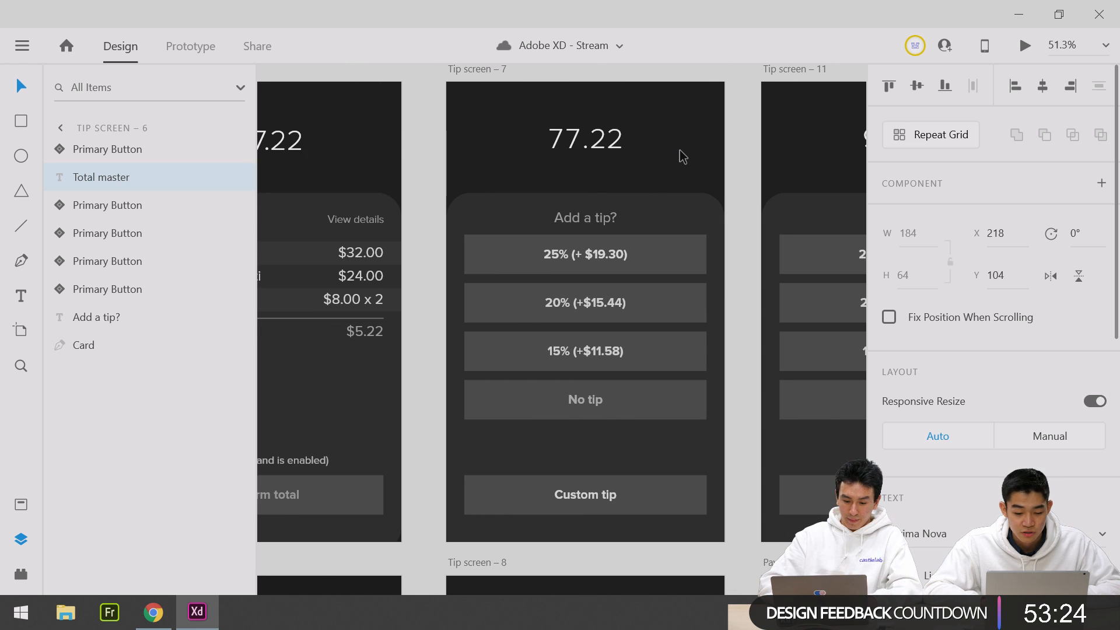
{"action": "scroll", "coordinate": [679, 156], "scroll_direction": "right", "scroll_amount": 2}
{"action": "left_click", "coordinate": [577, 143]}
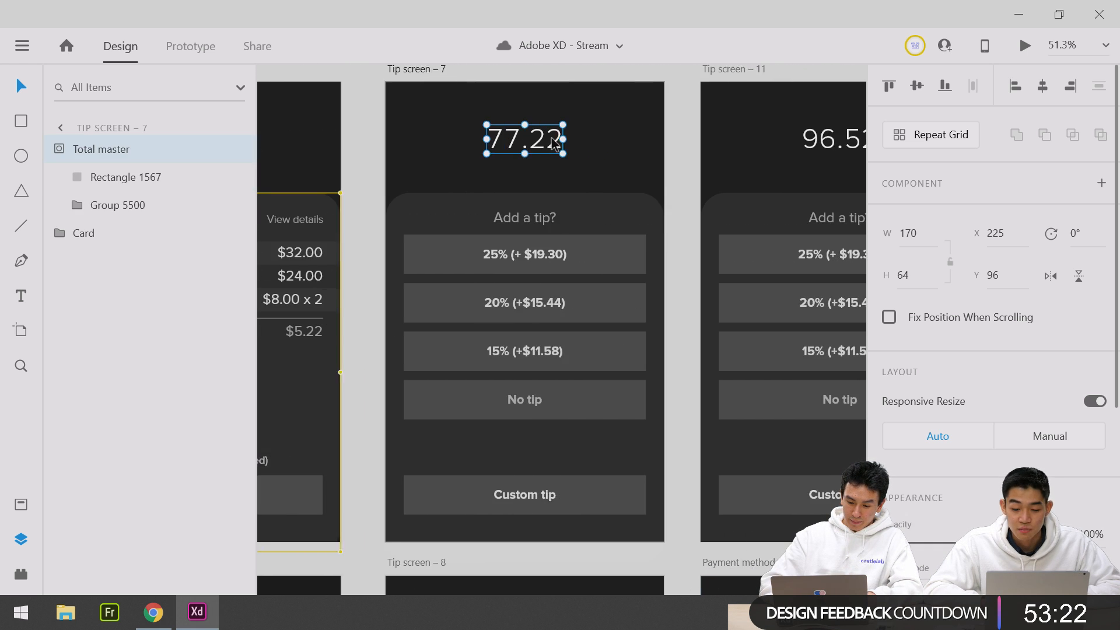
{"action": "scroll", "coordinate": [554, 143], "scroll_direction": "right", "scroll_amount": 2}
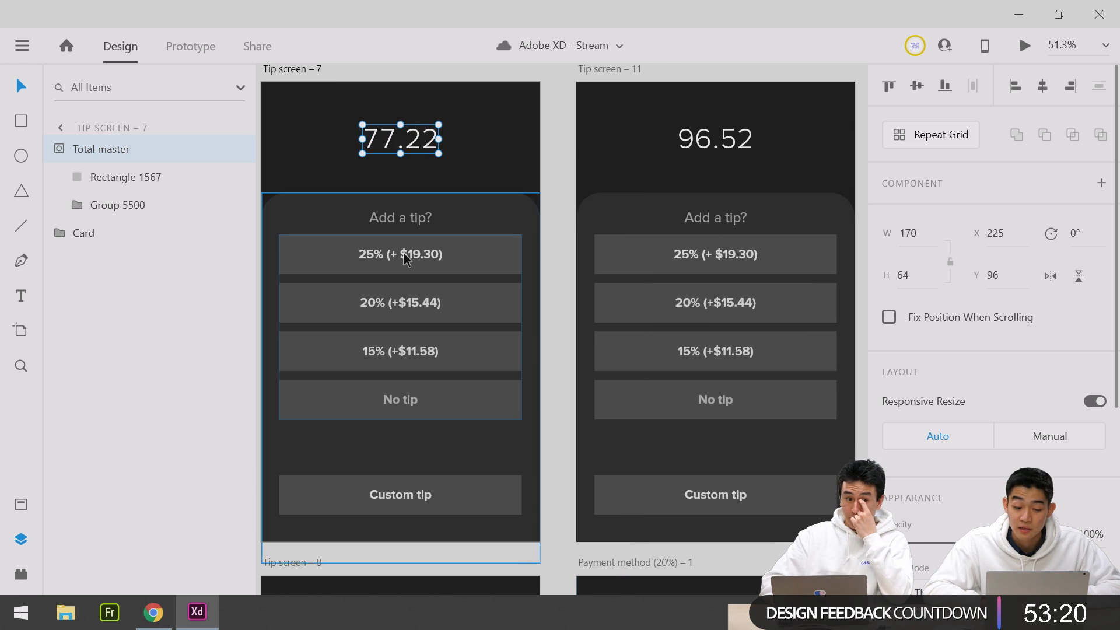
{"action": "scroll", "coordinate": [406, 259], "scroll_direction": "up", "scroll_amount": 1}
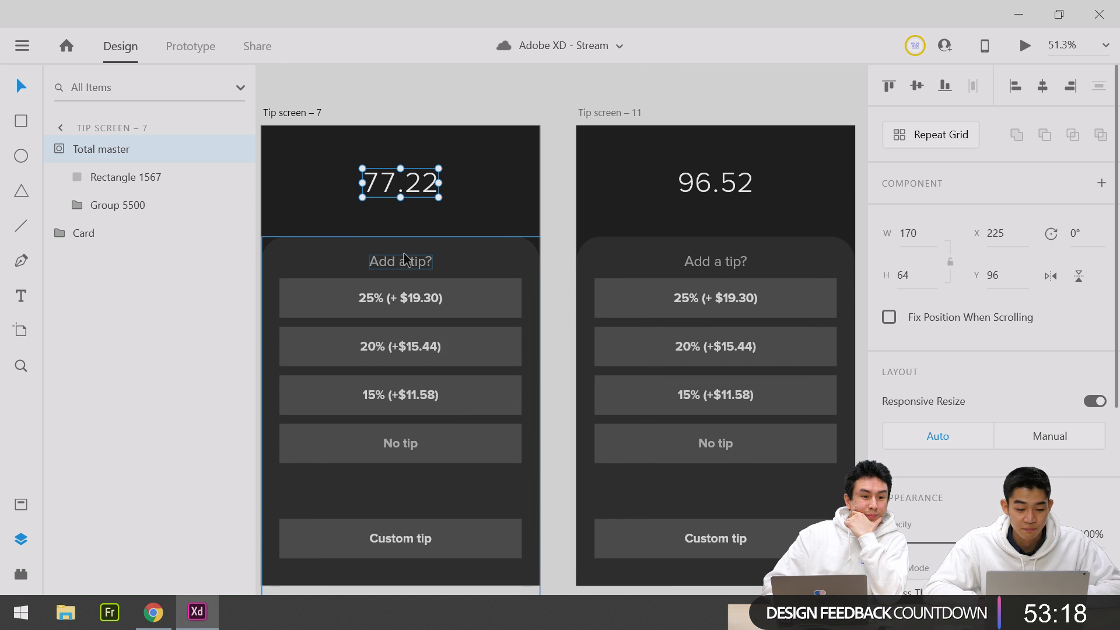
{"action": "scroll", "coordinate": [407, 258], "scroll_direction": "left", "scroll_amount": 1}
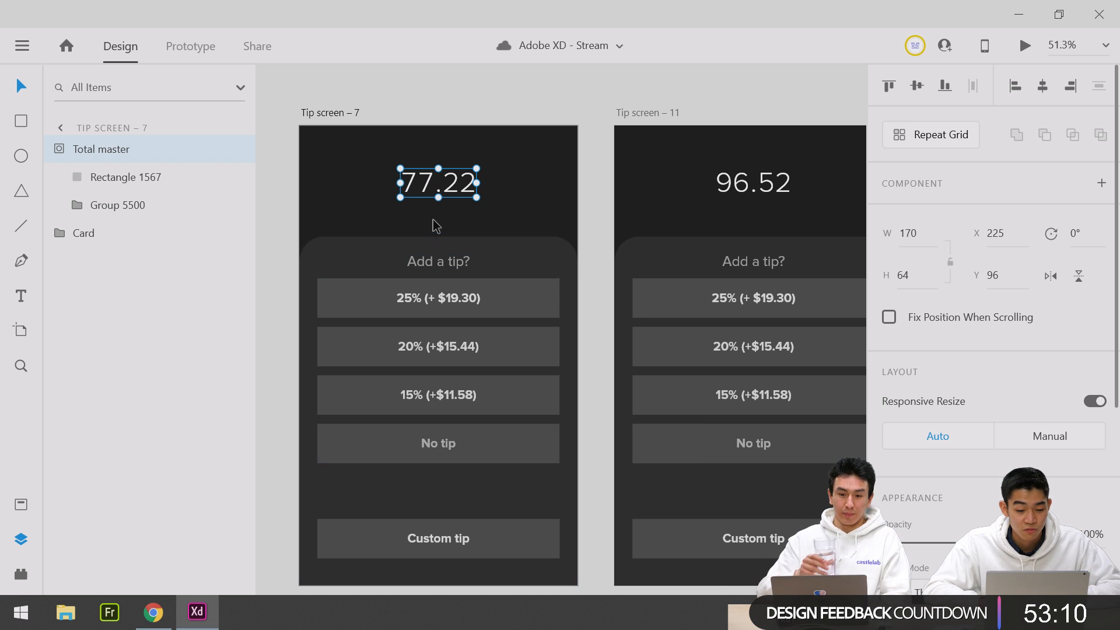
{"action": "scroll", "coordinate": [487, 332], "scroll_direction": "left", "scroll_amount": 1}
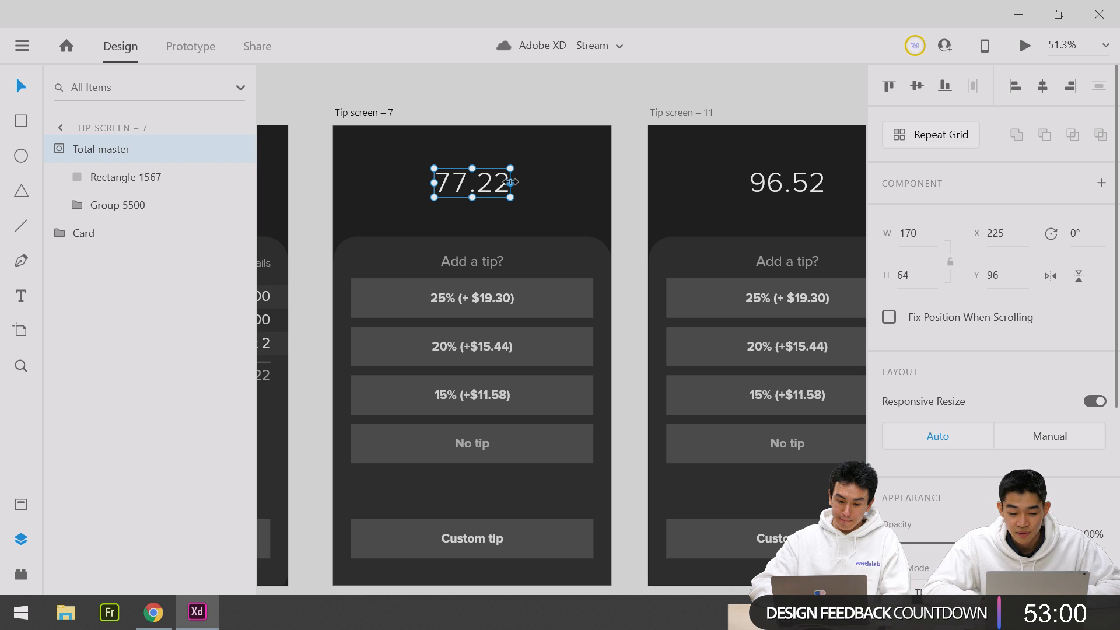
{"action": "scroll", "coordinate": [551, 189], "scroll_direction": "right", "scroll_amount": 1}
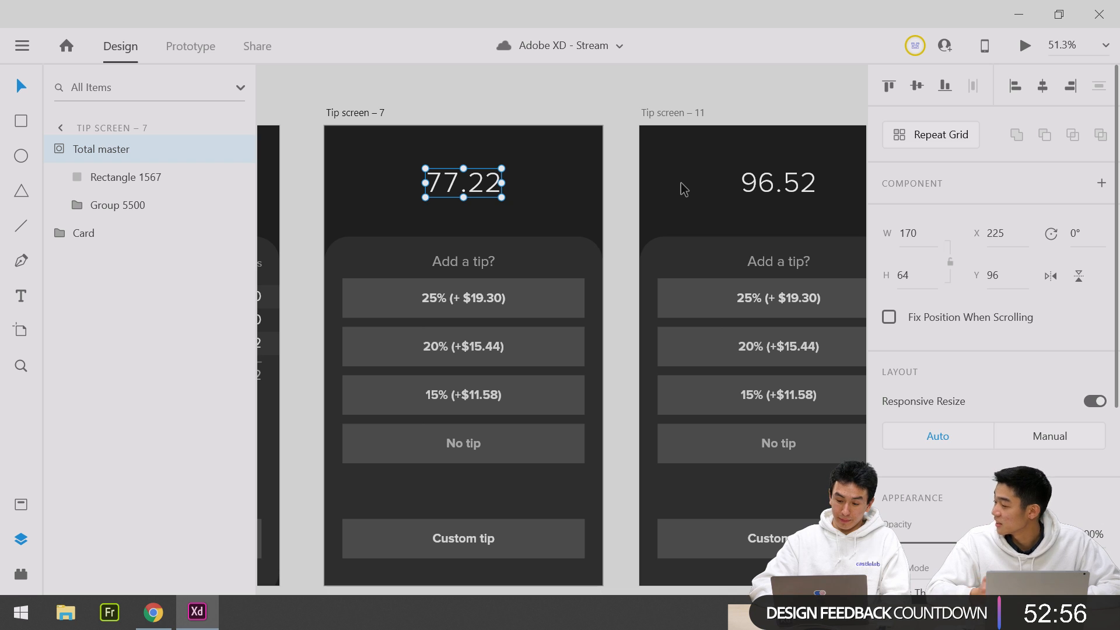
{"action": "scroll", "coordinate": [684, 190], "scroll_direction": "right", "scroll_amount": 3}
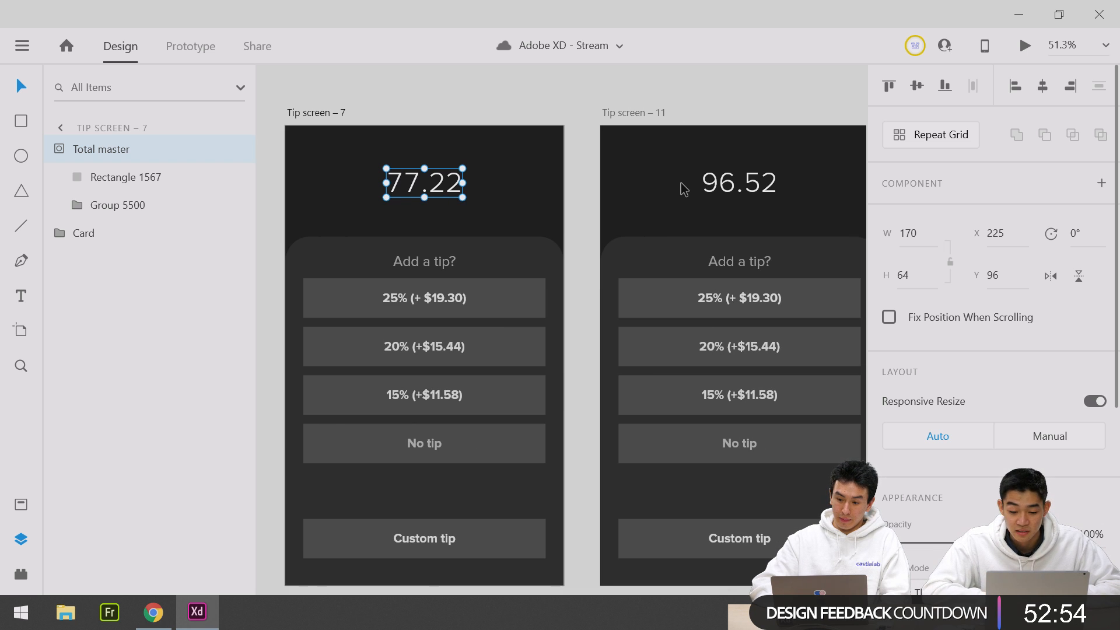
{"action": "scroll", "coordinate": [683, 189], "scroll_direction": "right", "scroll_amount": 4}
{"action": "scroll", "coordinate": [529, 154], "scroll_direction": "down", "scroll_amount": 3}
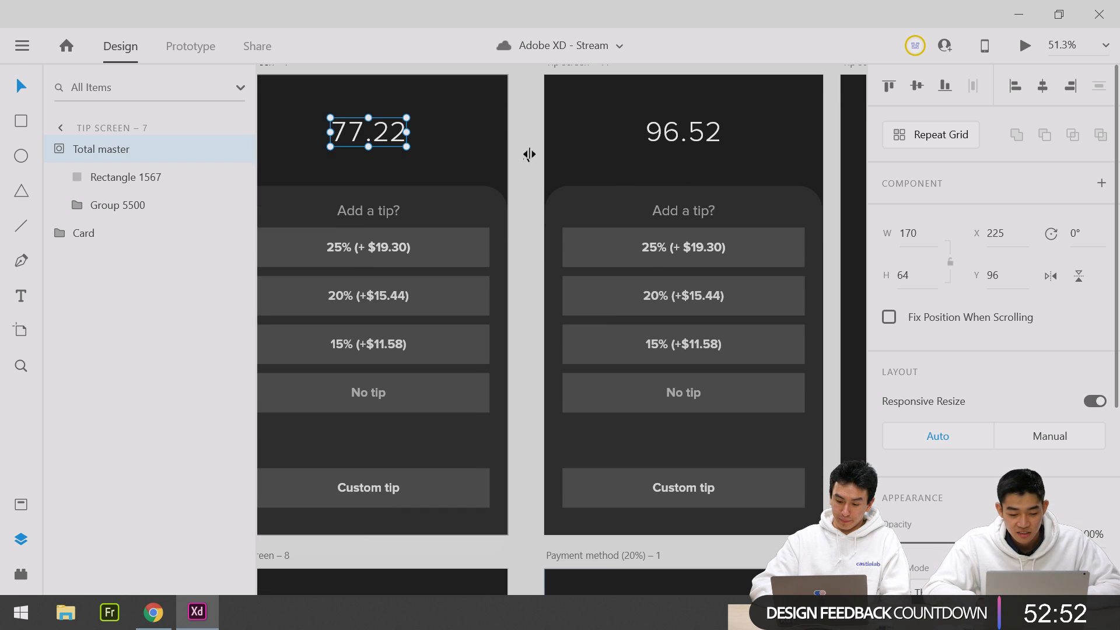
Open the Total master mask group on Tip screen – 7 and examine its hidden number columns.
{"action": "scroll", "coordinate": [384, 139], "scroll_direction": "left", "scroll_amount": 2}
{"action": "double_click", "coordinate": [372, 142]}
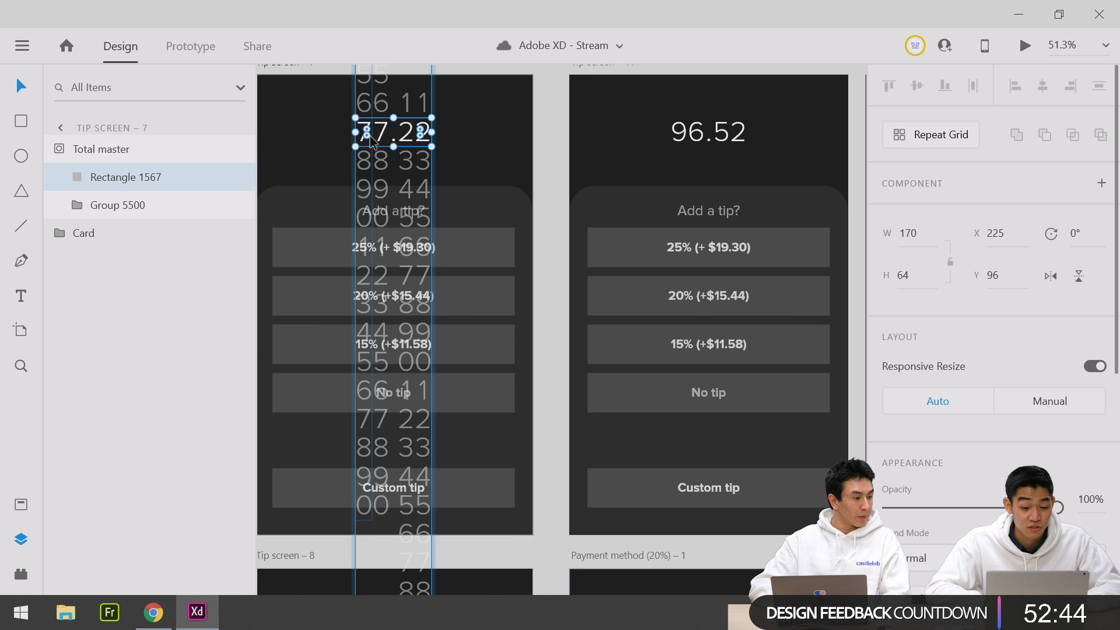
{"action": "scroll", "coordinate": [344, 163], "scroll_direction": "up", "scroll_amount": 5}
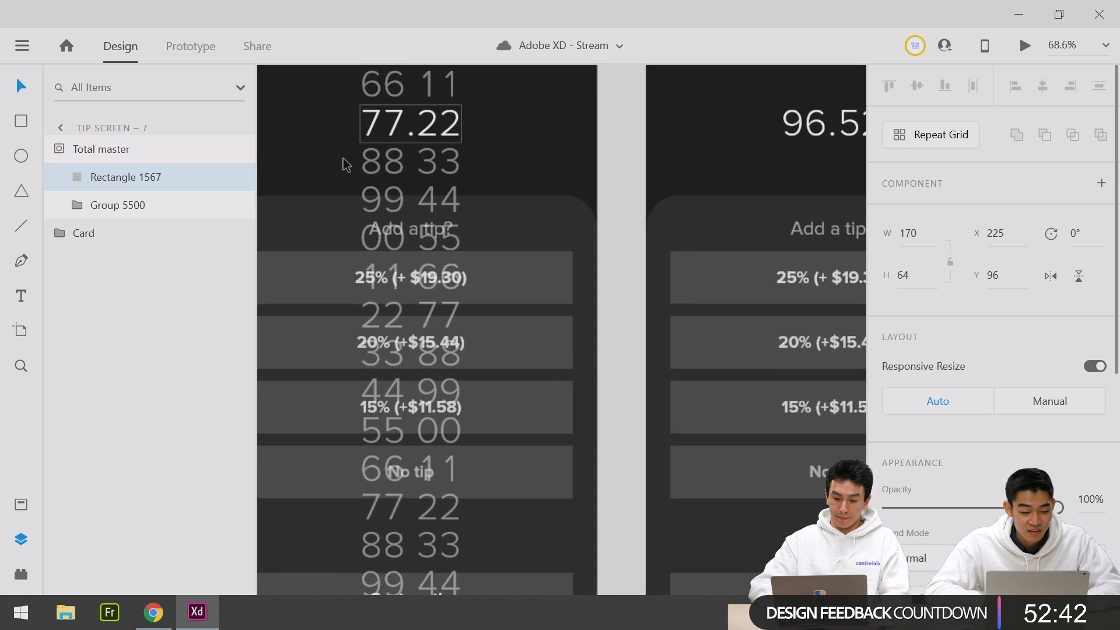
{"action": "scroll", "coordinate": [343, 159], "scroll_direction": "up", "scroll_amount": 1}
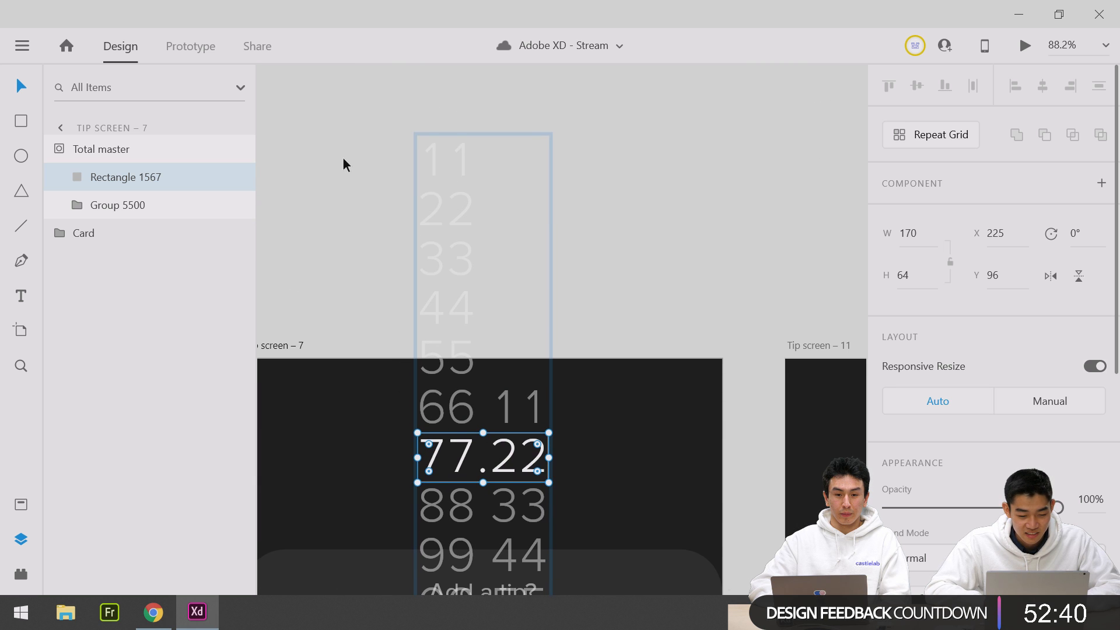
Inspect the mask rectangle and the number group inside Total master on Tip screen – 7.
{"action": "scroll", "coordinate": [343, 159], "scroll_direction": "down", "scroll_amount": 3}
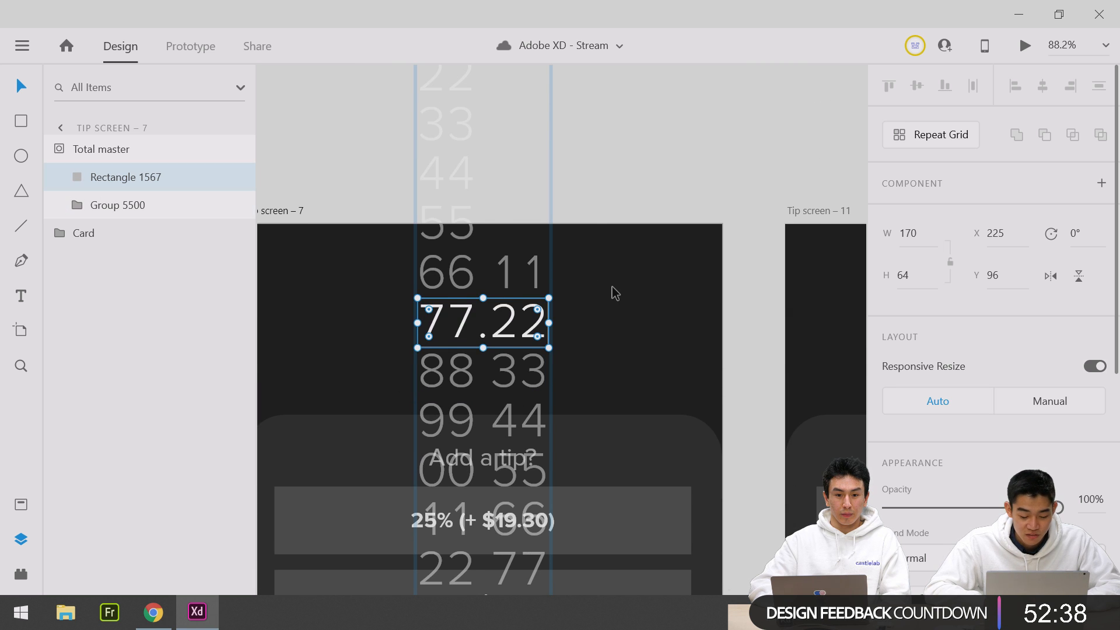
{"action": "scroll", "coordinate": [612, 293], "scroll_direction": "left", "scroll_amount": 1}
{"action": "scroll", "coordinate": [612, 293], "scroll_direction": "down", "scroll_amount": 1}
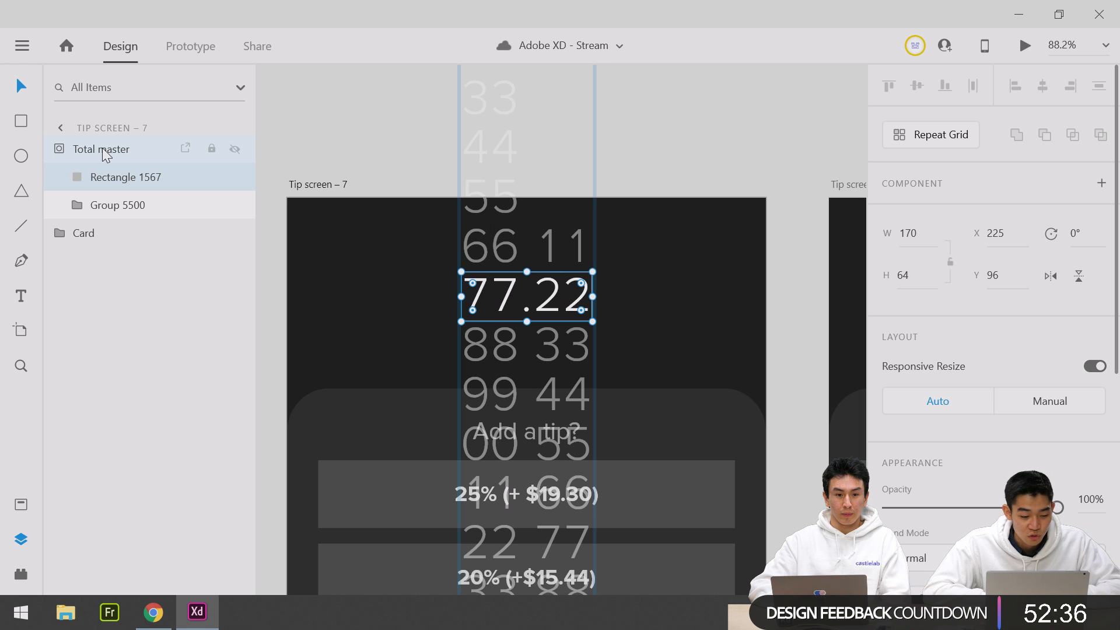
{"action": "left_click", "coordinate": [115, 205]}
{"action": "left_click", "coordinate": [114, 180]}
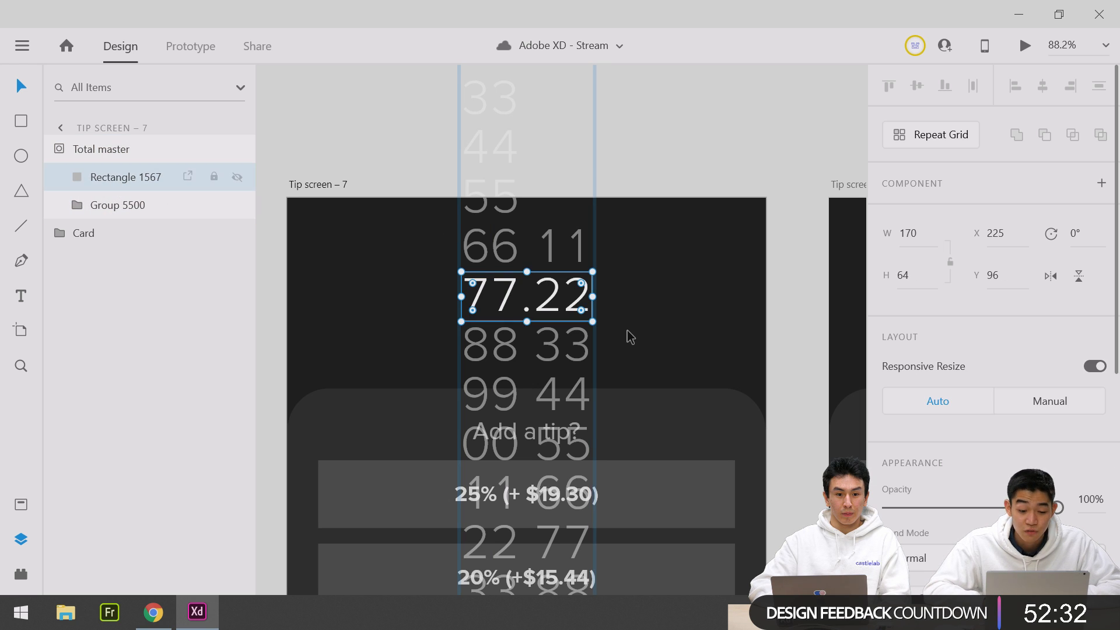
Open Group 5500 to examine its separate digit columns, then return to the masked total on Tip screen – 7.
{"action": "left_click", "coordinate": [141, 216]}
{"action": "double_click", "coordinate": [513, 257]}
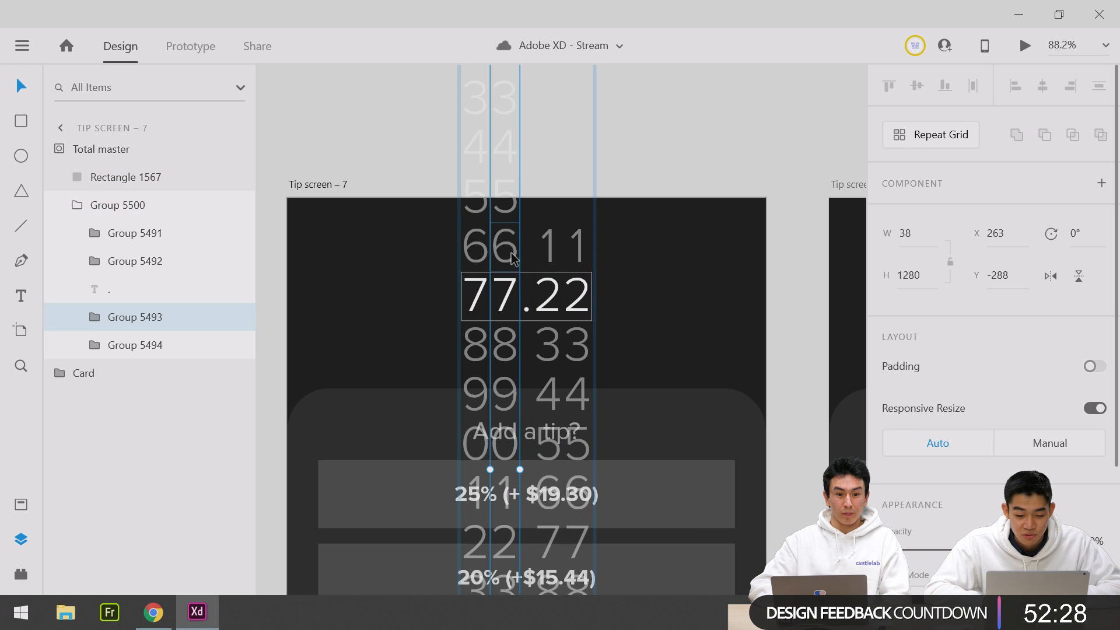
{"action": "scroll", "coordinate": [514, 258], "scroll_direction": "up", "scroll_amount": 3}
{"action": "scroll", "coordinate": [513, 258], "scroll_direction": "down", "scroll_amount": 4}
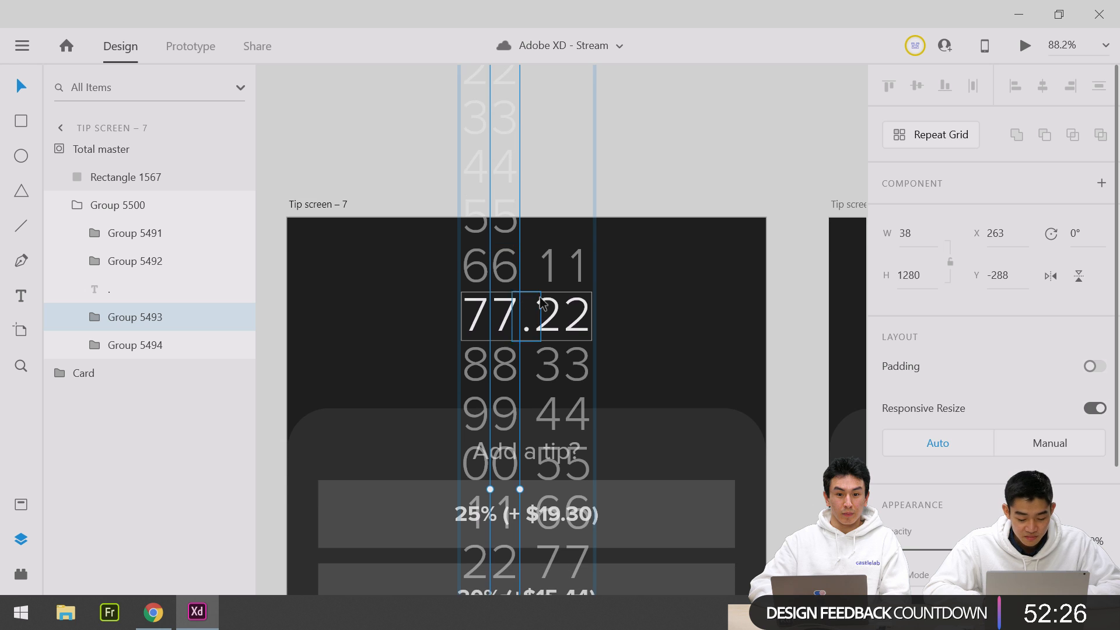
{"action": "left_click", "coordinate": [660, 271]}
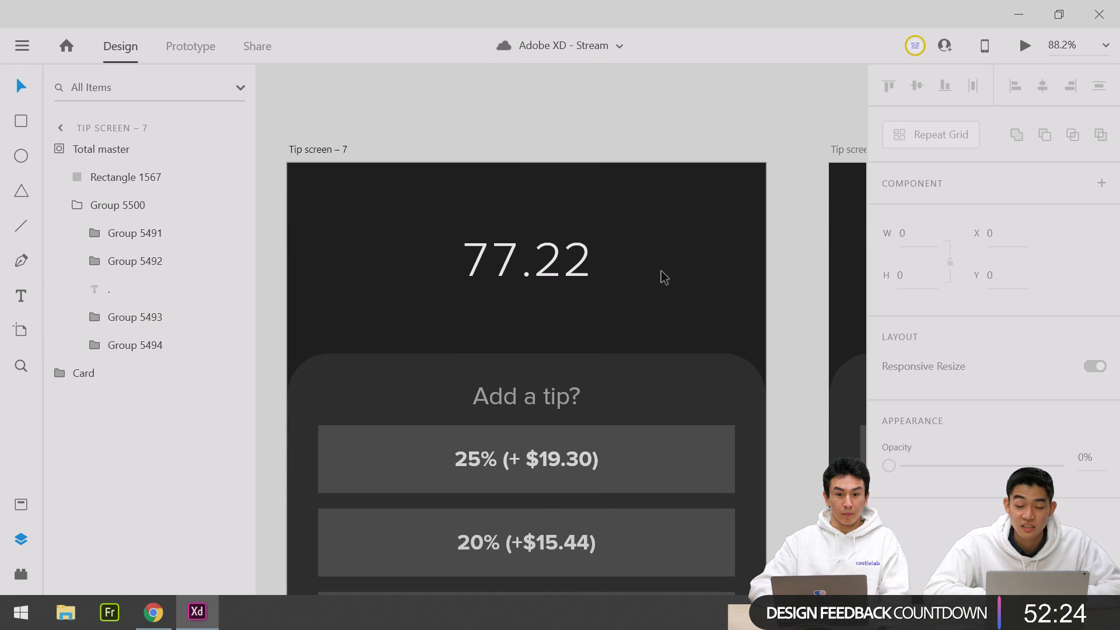
{"action": "left_click", "coordinate": [499, 262]}
{"action": "scroll", "coordinate": [500, 256], "scroll_direction": "down", "scroll_amount": 1}
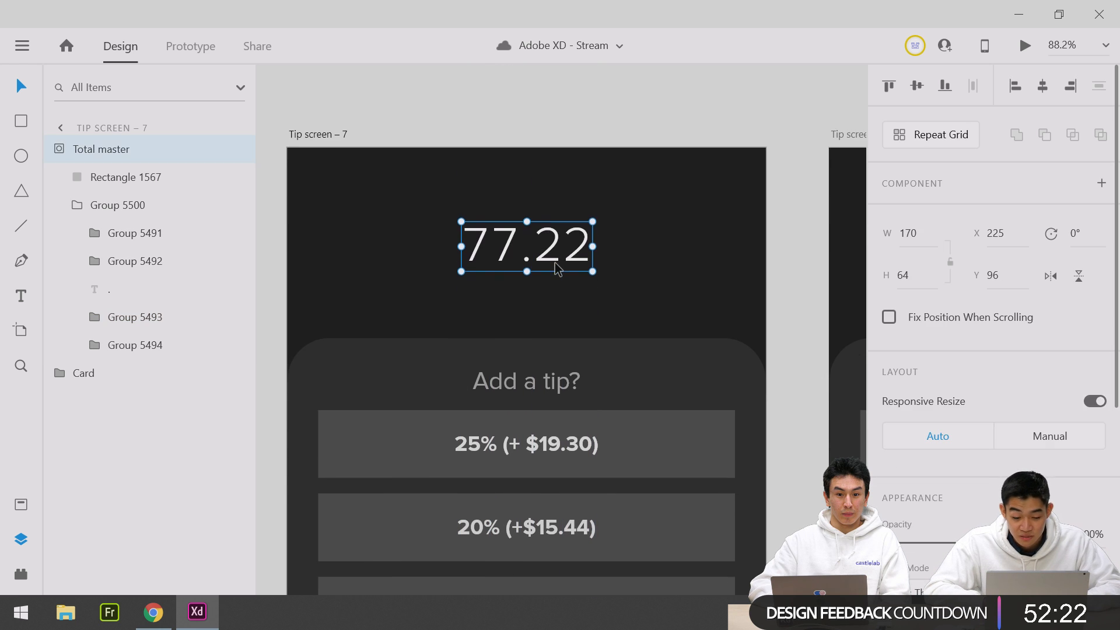
{"action": "scroll", "coordinate": [499, 248], "scroll_direction": "down", "scroll_amount": 5}
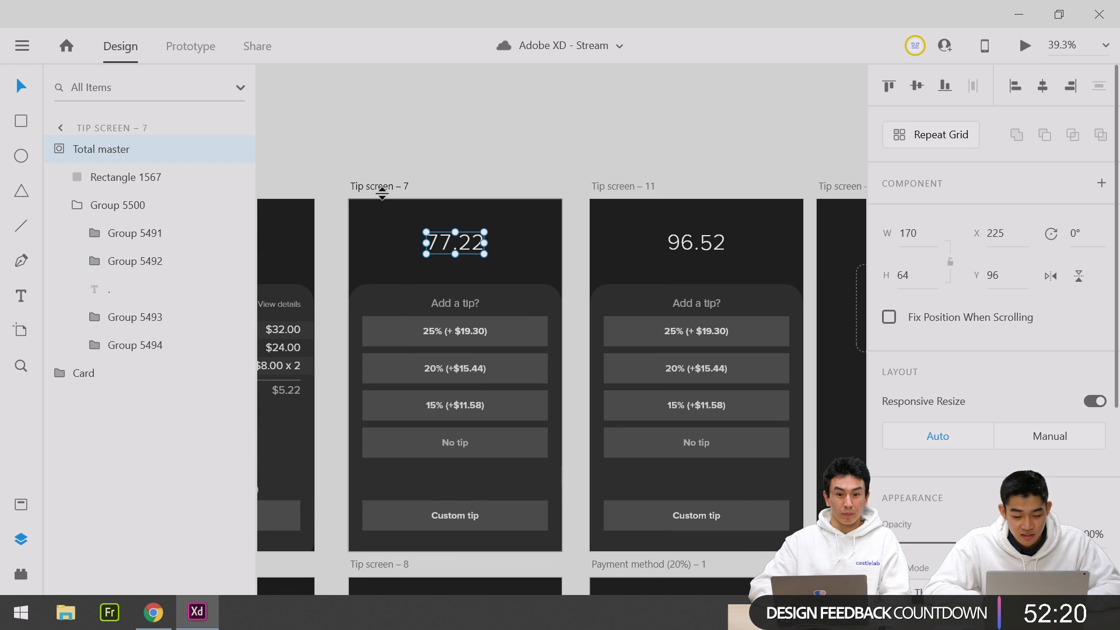
Try sliding the second whole-number digit column upward inside the total's mask on Tip screen – 7, and undo the move.
{"action": "double_click", "coordinate": [443, 245]}
{"action": "scroll", "coordinate": [443, 244], "scroll_direction": "up", "scroll_amount": 5}
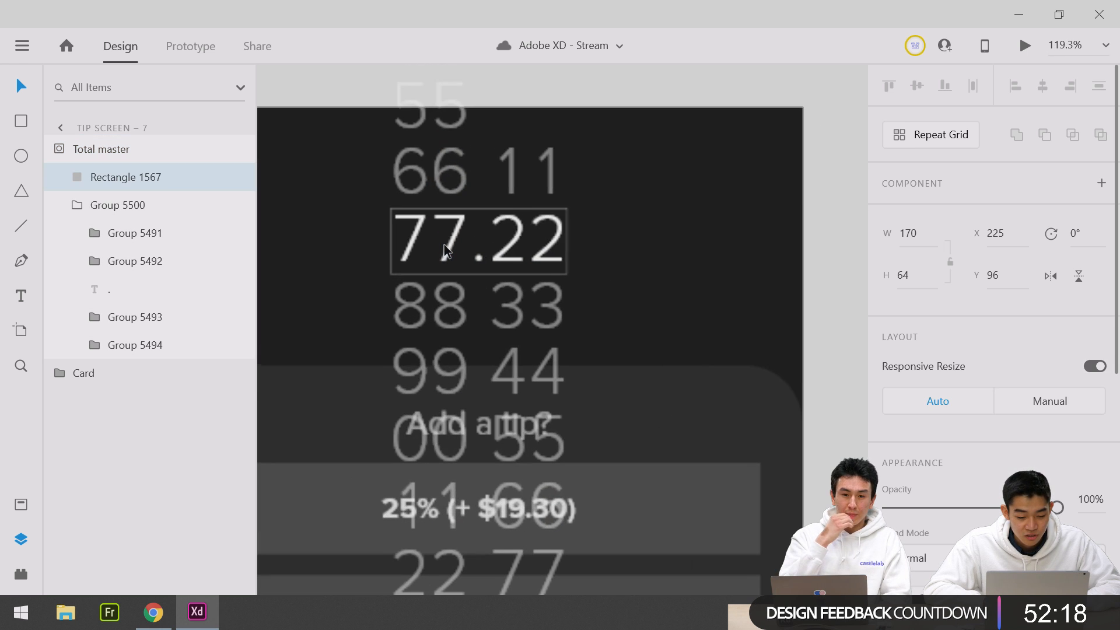
{"action": "double_click", "coordinate": [454, 252]}
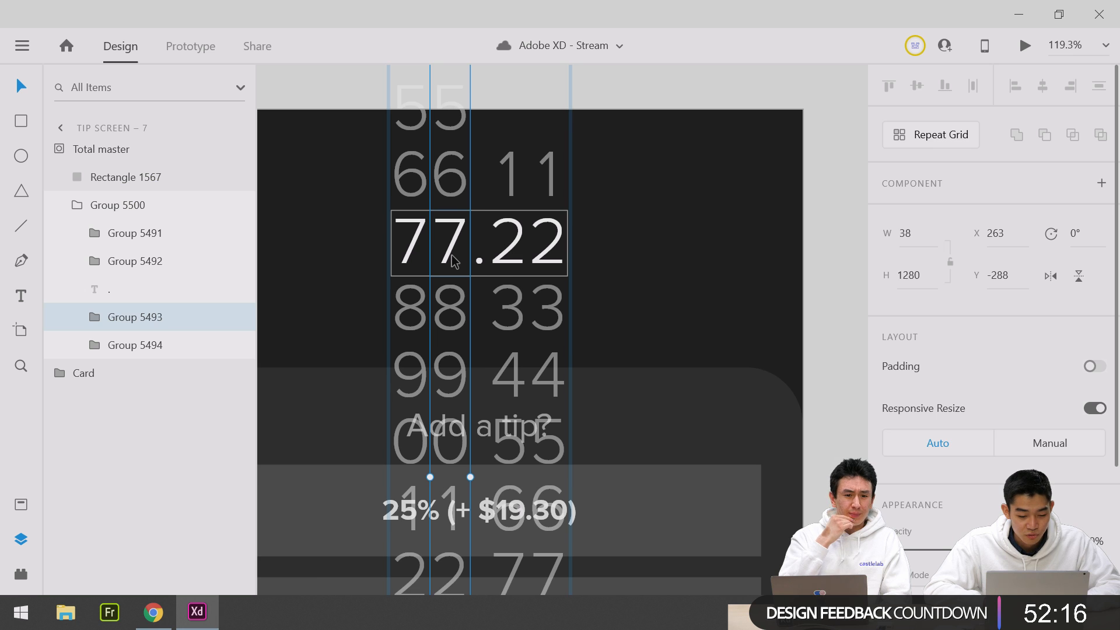
{"action": "left_click_drag", "start_coordinate": [453, 248], "coordinate": [468, 198]}
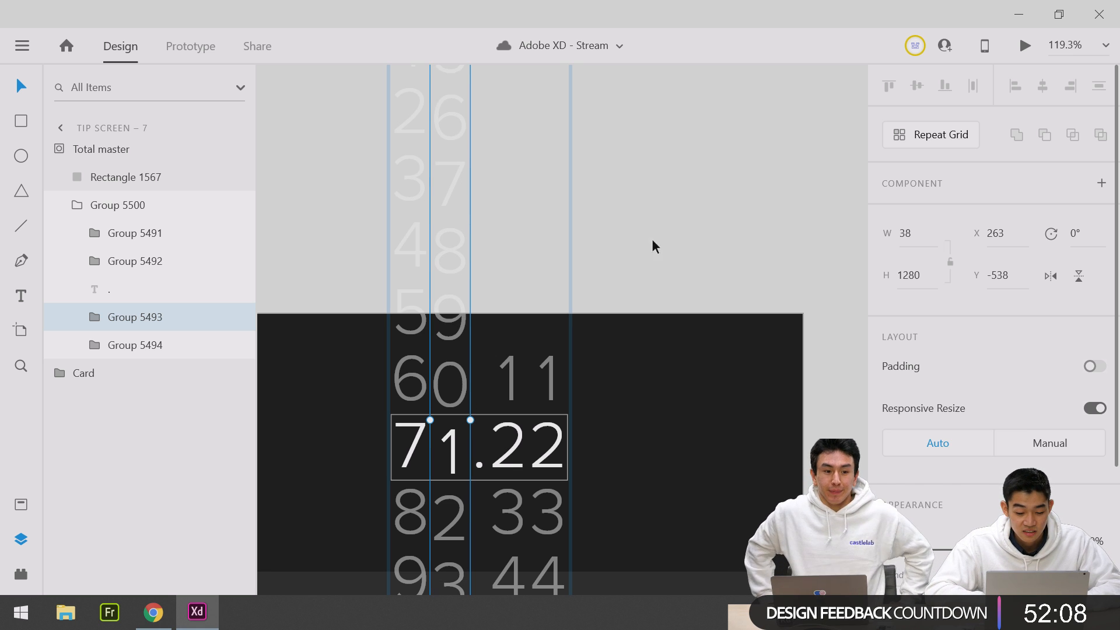
{"action": "key", "text": "ctrl+z"}
{"action": "left_click", "coordinate": [670, 237]}
{"action": "scroll", "coordinate": [669, 237], "scroll_direction": "down", "scroll_amount": 2}
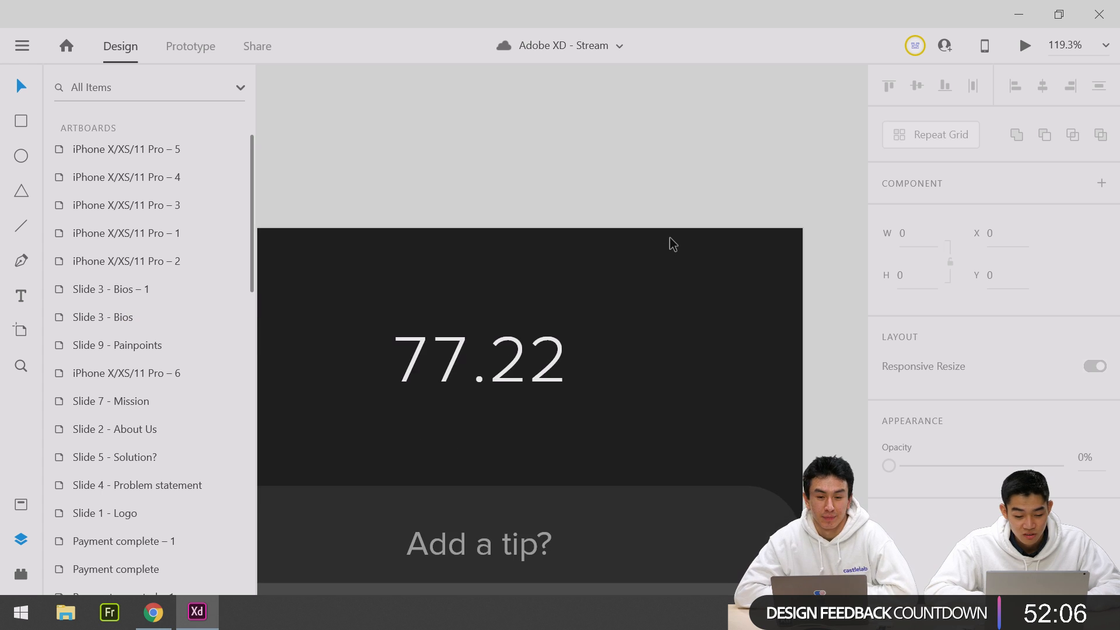
Compare the totals on Tip screen – 7 and Tip screen – 11 side by side.
{"action": "scroll", "coordinate": [669, 237], "scroll_direction": "down", "scroll_amount": 3}
{"action": "scroll", "coordinate": [673, 243], "scroll_direction": "right", "scroll_amount": 5}
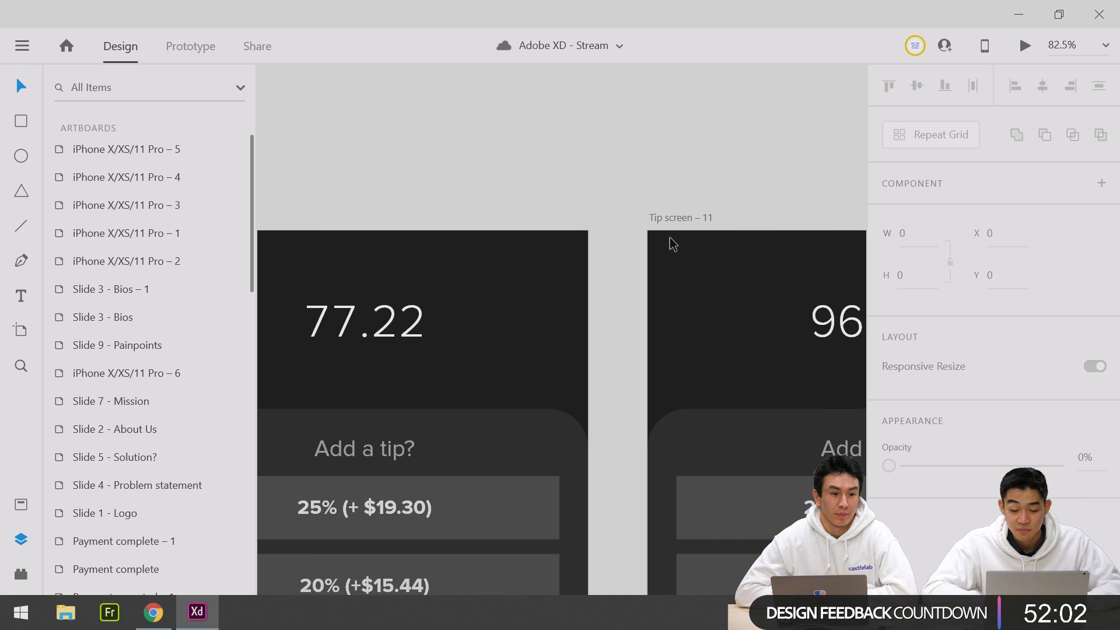
{"action": "scroll", "coordinate": [669, 237], "scroll_direction": "right", "scroll_amount": 3}
{"action": "scroll", "coordinate": [670, 237], "scroll_direction": "right", "scroll_amount": 3}
{"action": "scroll", "coordinate": [669, 237], "scroll_direction": "down", "scroll_amount": 2}
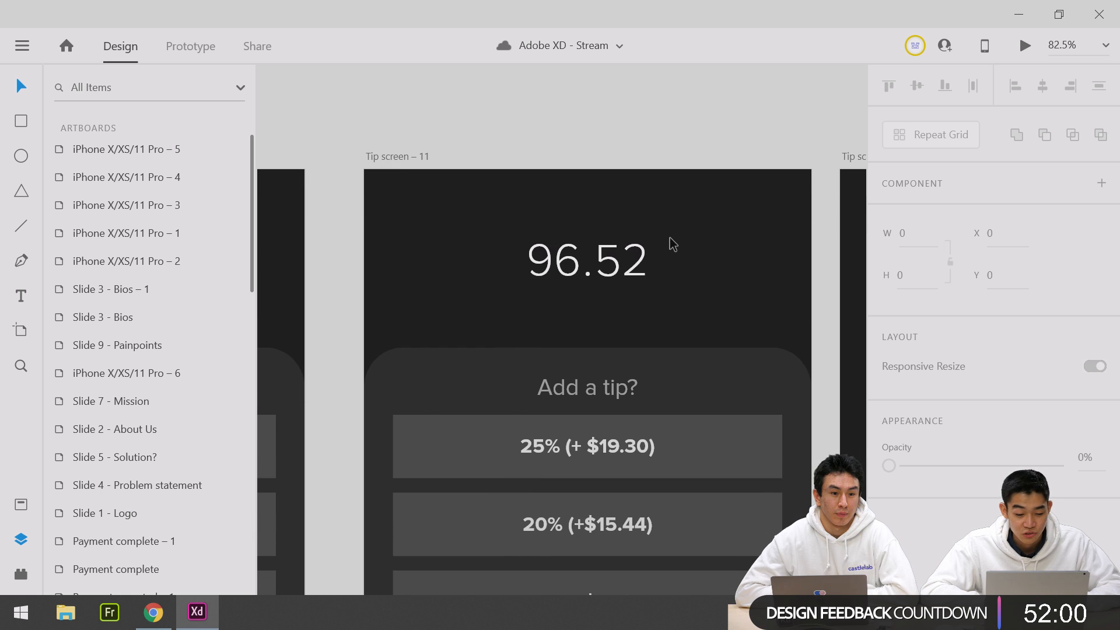
{"action": "scroll", "coordinate": [670, 236], "scroll_direction": "left", "scroll_amount": 3}
{"action": "scroll", "coordinate": [669, 237], "scroll_direction": "down", "scroll_amount": 3}
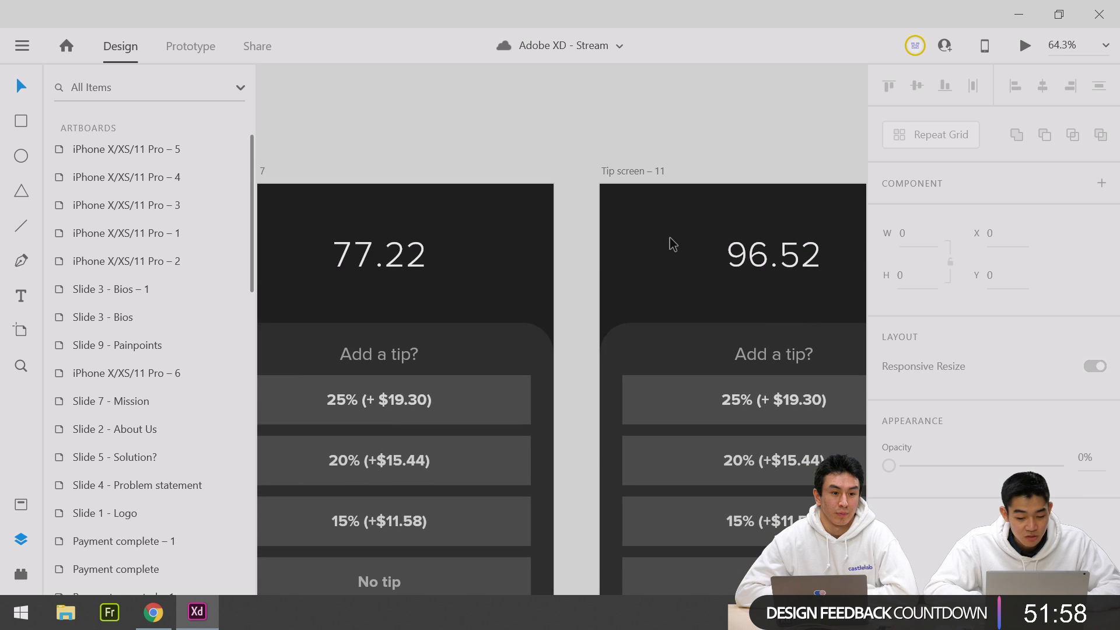
Delete the existing 96.52 total from Tip screen – 11.
{"action": "left_click", "coordinate": [371, 267]}
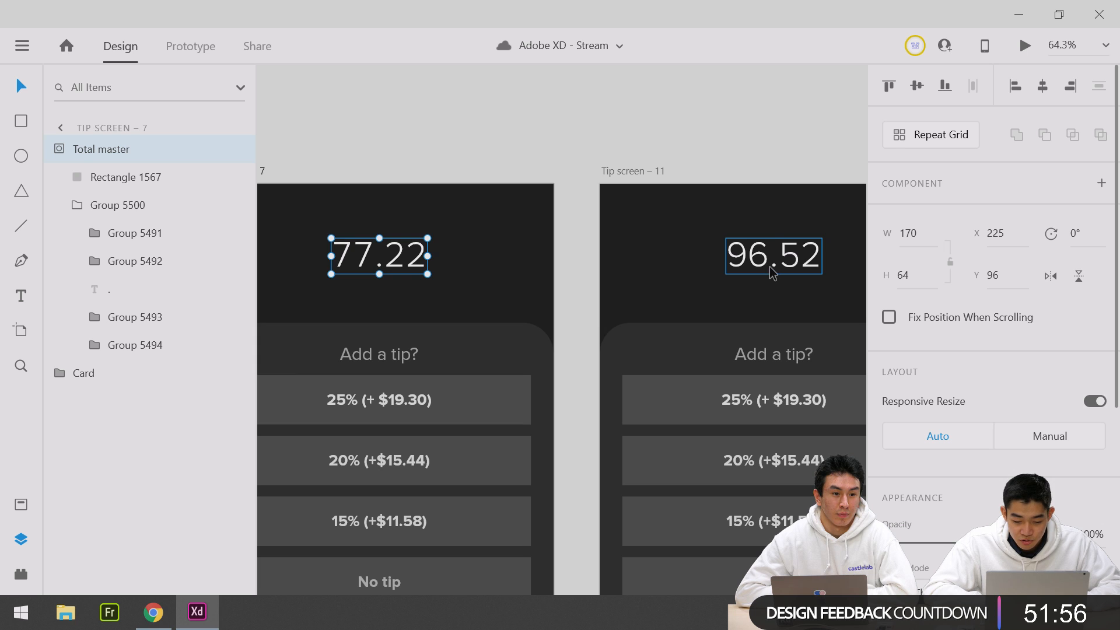
{"action": "left_click", "coordinate": [773, 272]}
{"action": "key", "text": "Delete"}
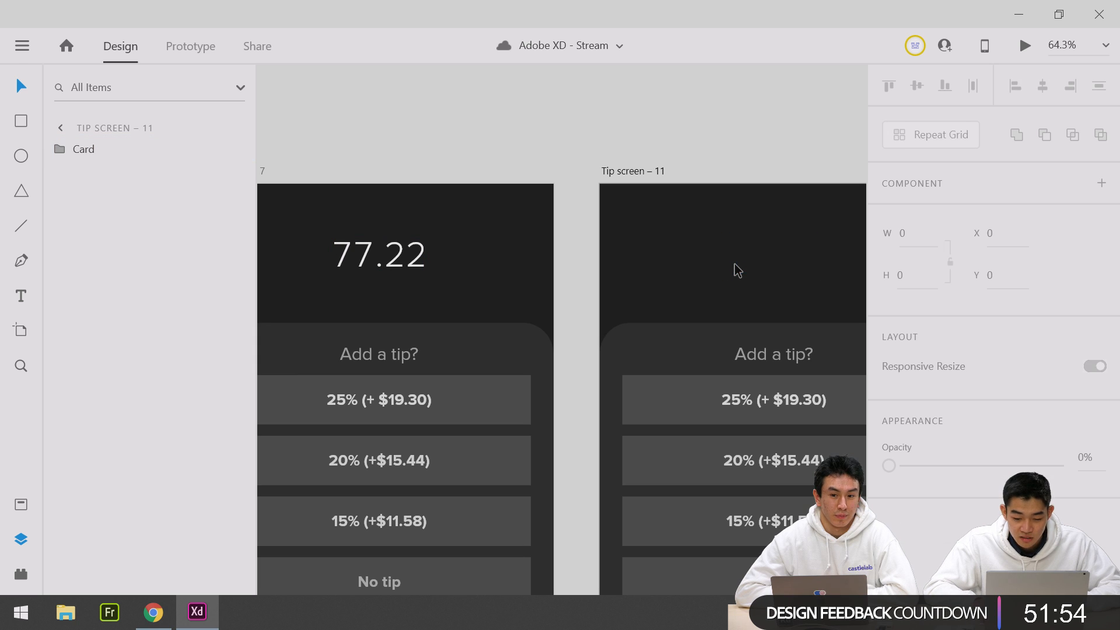
Copy the Total master from Tip screen – 7 and paste it onto Tip screen – 11 at the same position.
{"action": "left_click", "coordinate": [391, 266]}
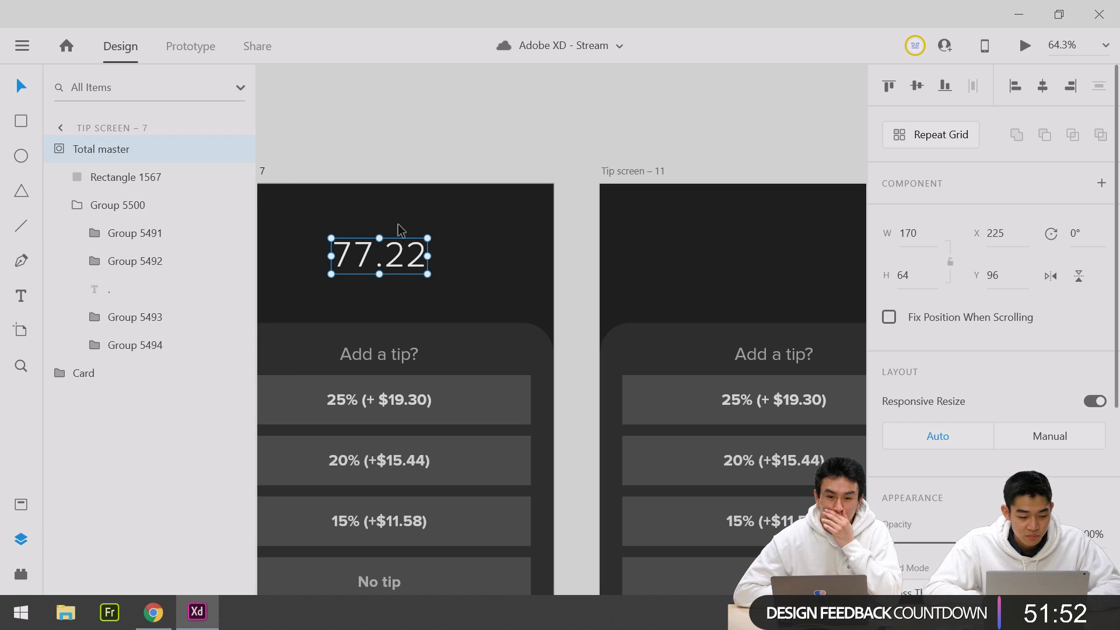
{"action": "left_click_drag", "start_coordinate": [406, 264], "coordinate": [734, 262]}
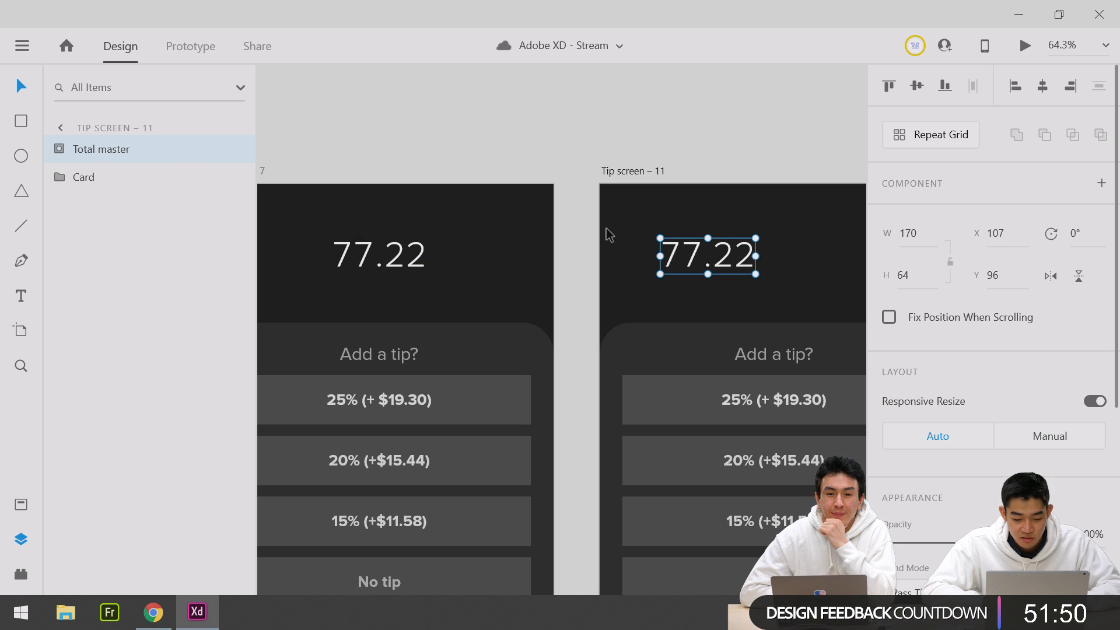
{"action": "key", "text": "ctrl+z"}
{"action": "scroll", "coordinate": [451, 215], "scroll_direction": "left", "scroll_amount": 2}
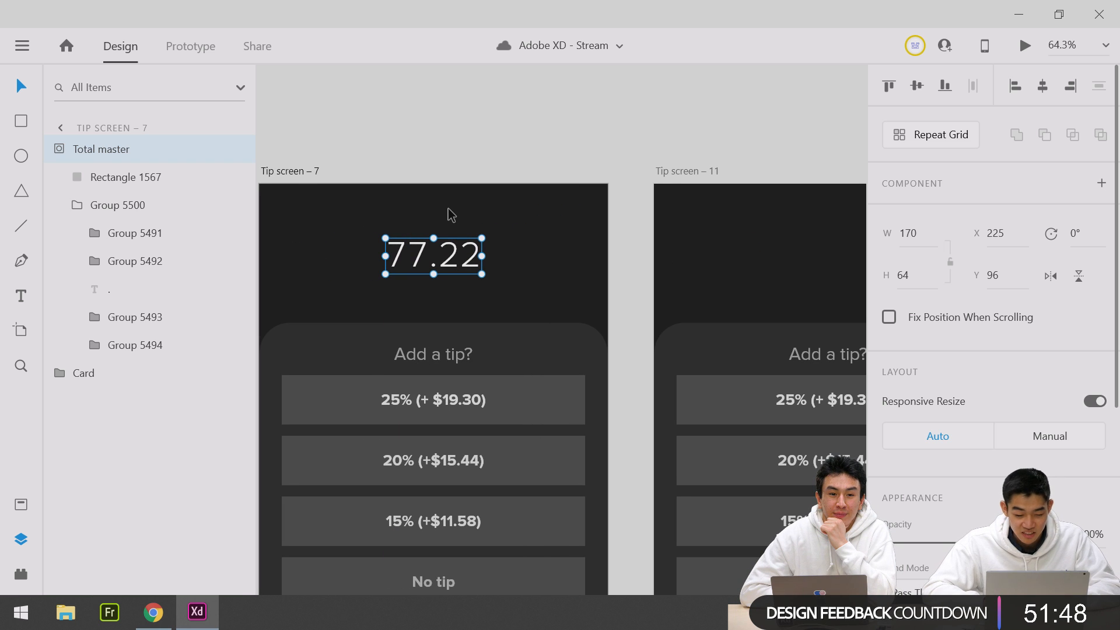
{"action": "left_click", "coordinate": [694, 170]}
{"action": "scroll", "coordinate": [694, 170], "scroll_direction": "right", "scroll_amount": 6}
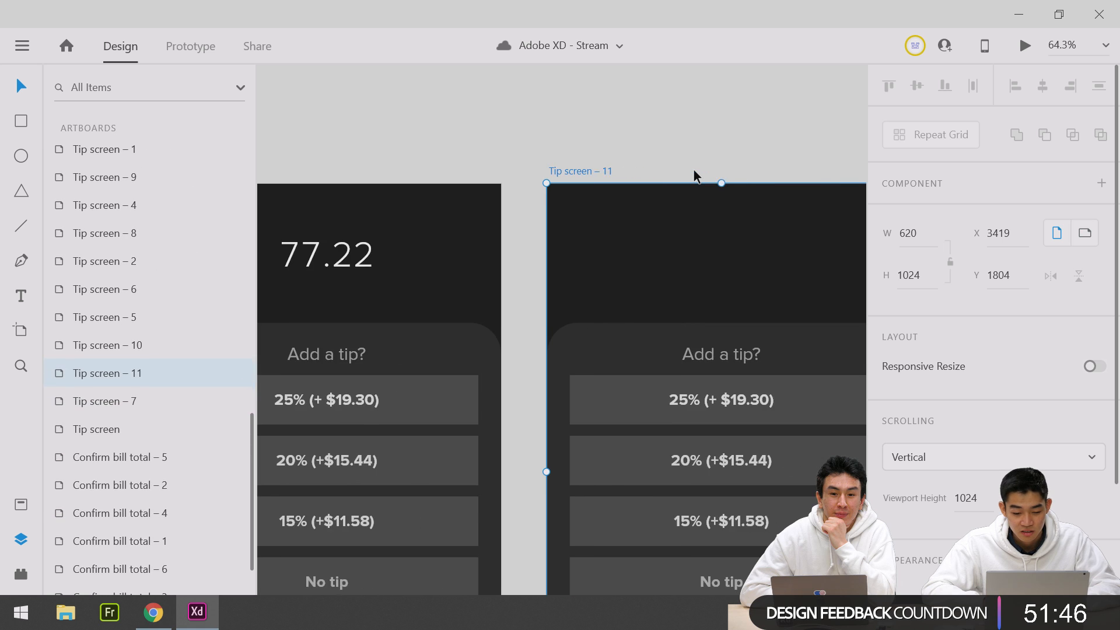
{"action": "key", "text": "ctrl+v"}
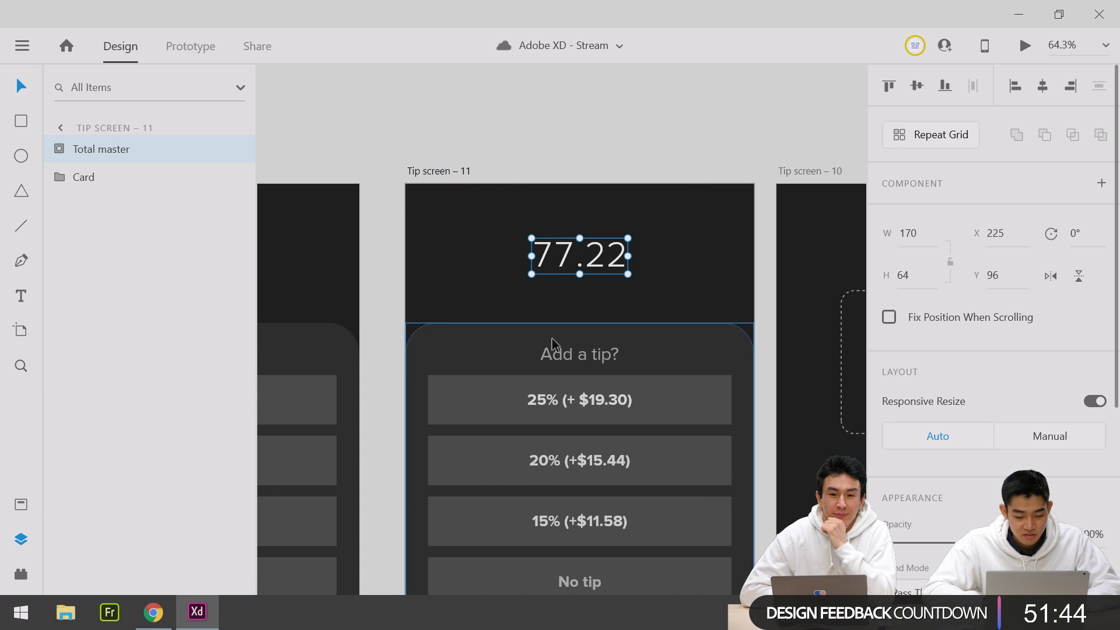
Compare the pasted total on Tip screen – 11 with the original on Tip screen – 7.
{"action": "scroll", "coordinate": [551, 341], "scroll_direction": "left", "scroll_amount": 5}
{"action": "scroll", "coordinate": [552, 339], "scroll_direction": "left", "scroll_amount": 1}
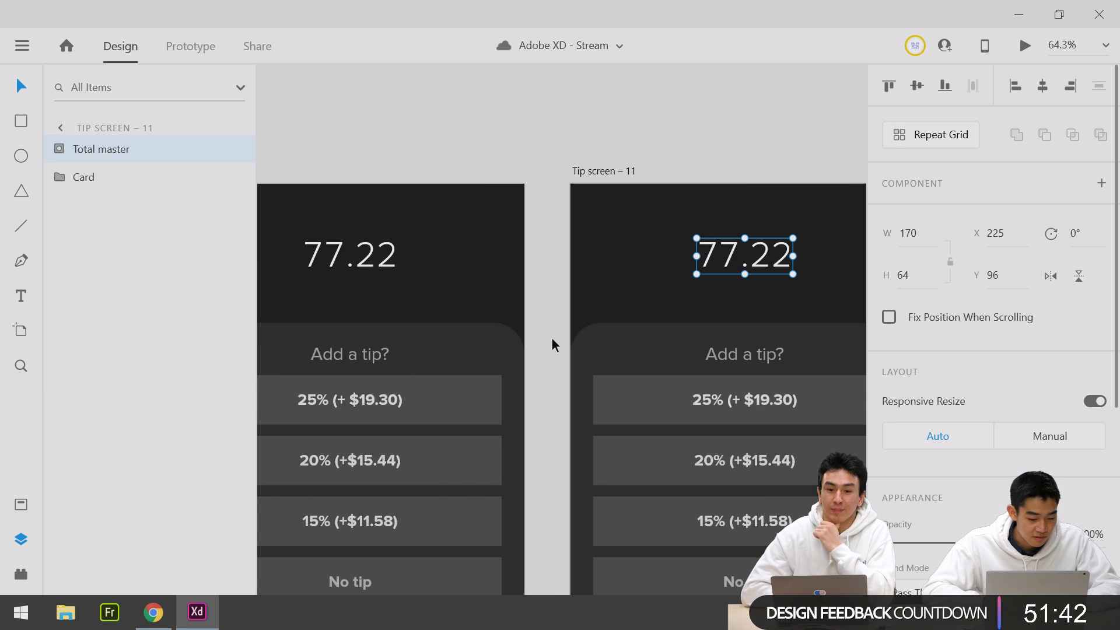
{"action": "left_click", "coordinate": [333, 267]}
{"action": "scroll", "coordinate": [332, 267], "scroll_direction": "right", "scroll_amount": 4}
{"action": "left_click", "coordinate": [607, 257]}
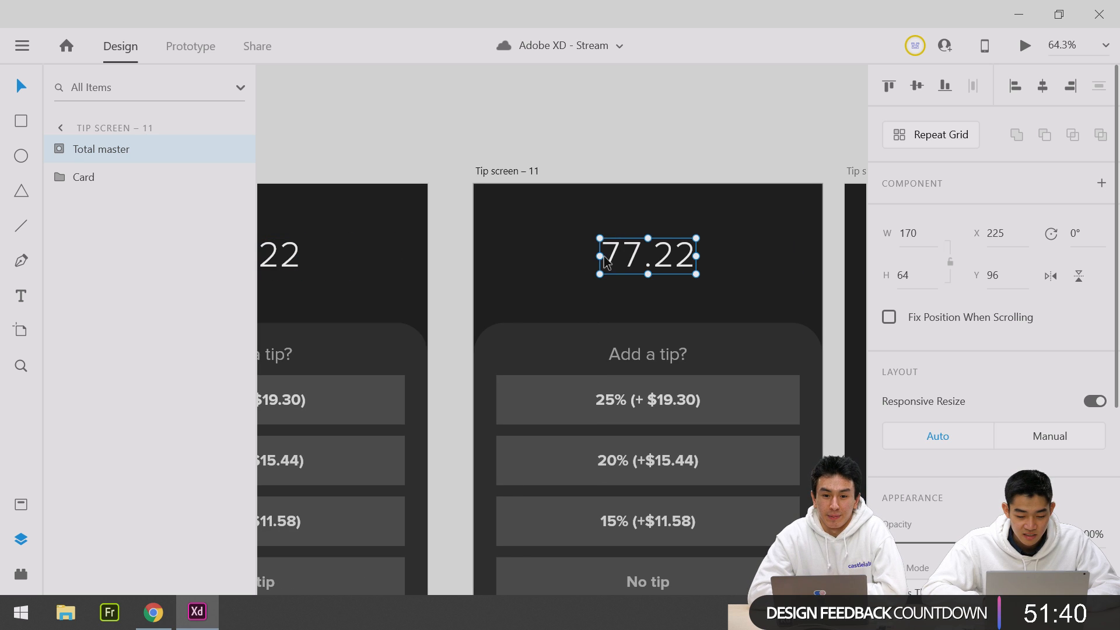
{"action": "scroll", "coordinate": [401, 374], "scroll_direction": "left", "scroll_amount": 2}
{"action": "scroll", "coordinate": [468, 402], "scroll_direction": "left", "scroll_amount": 2}
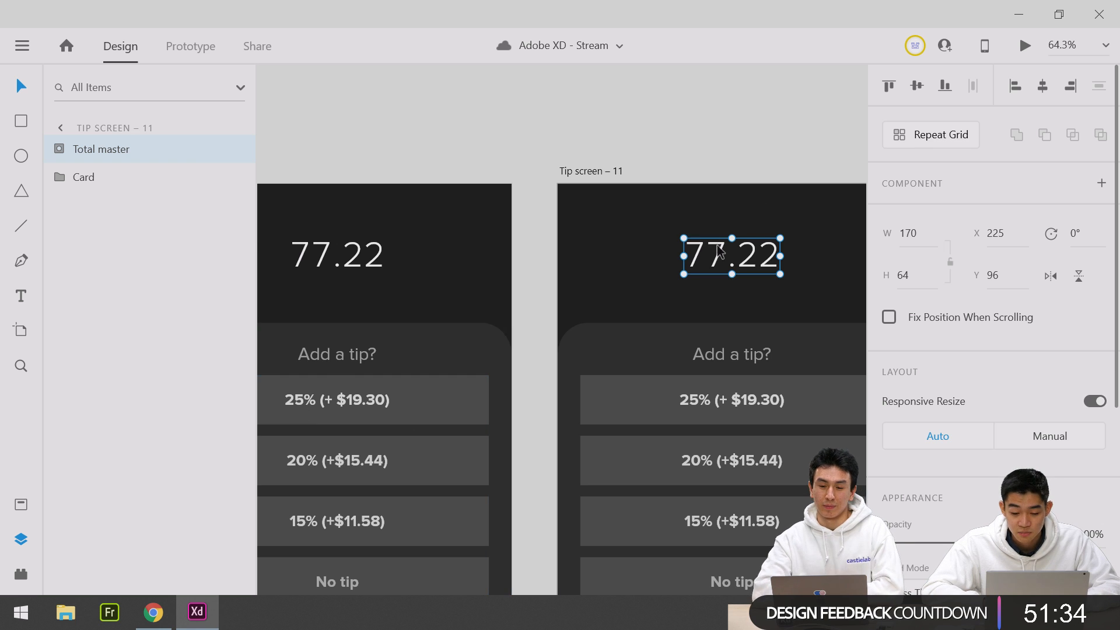
{"action": "scroll", "coordinate": [654, 250], "scroll_direction": "right", "scroll_amount": 2}
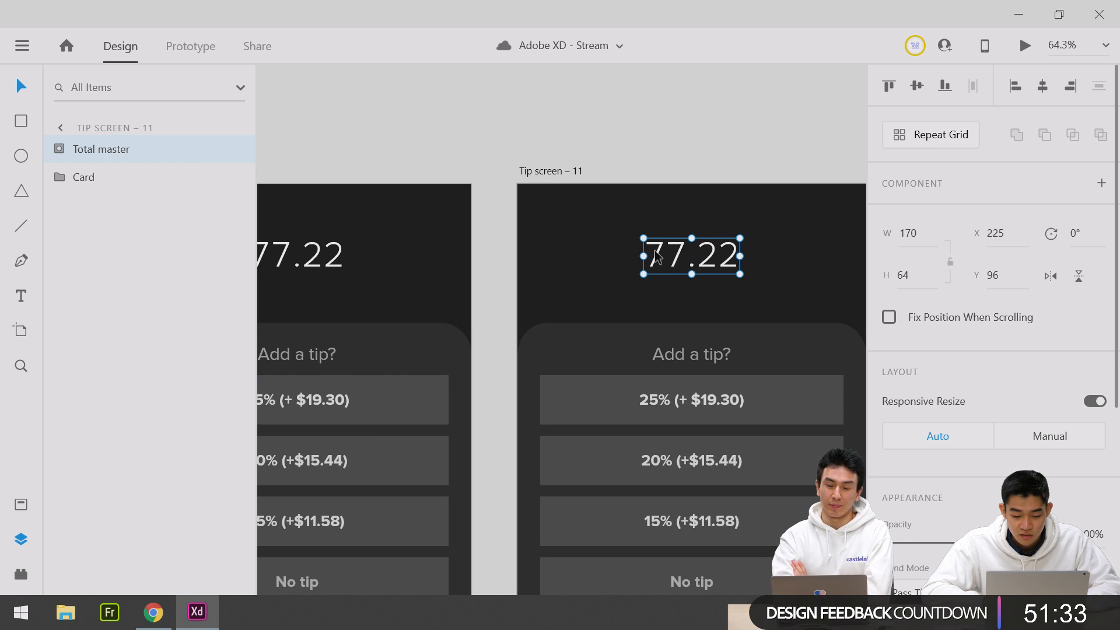
Slide the first decimal digit column up inside the Tip screen – 11 total so that it reads 77.52.
{"action": "double_click", "coordinate": [730, 259]}
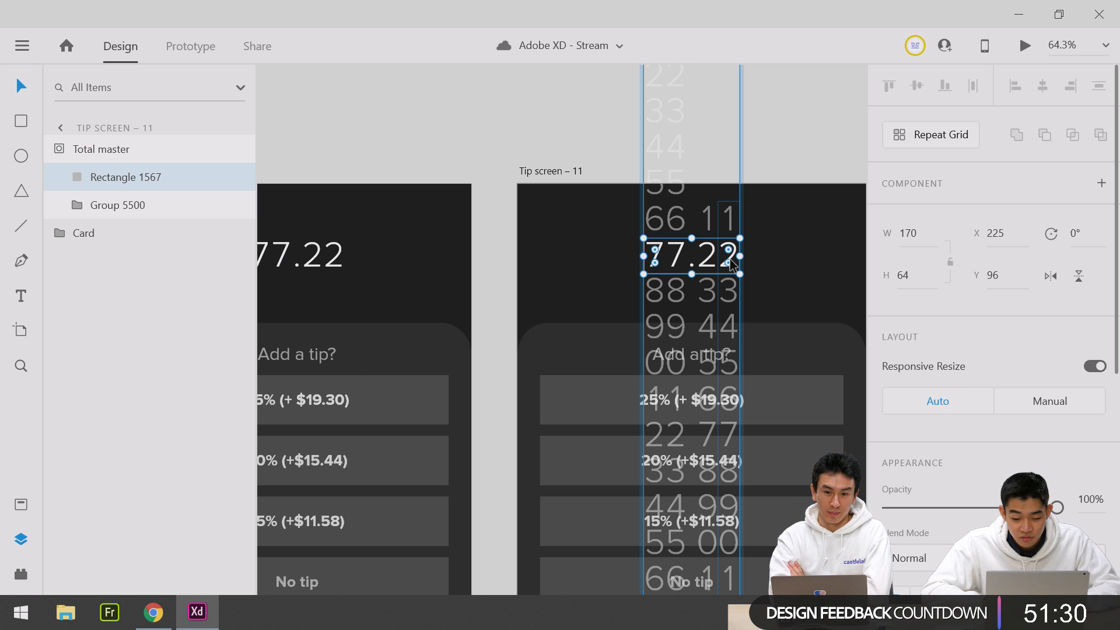
{"action": "left_click", "coordinate": [712, 264]}
{"action": "double_click", "coordinate": [715, 267]}
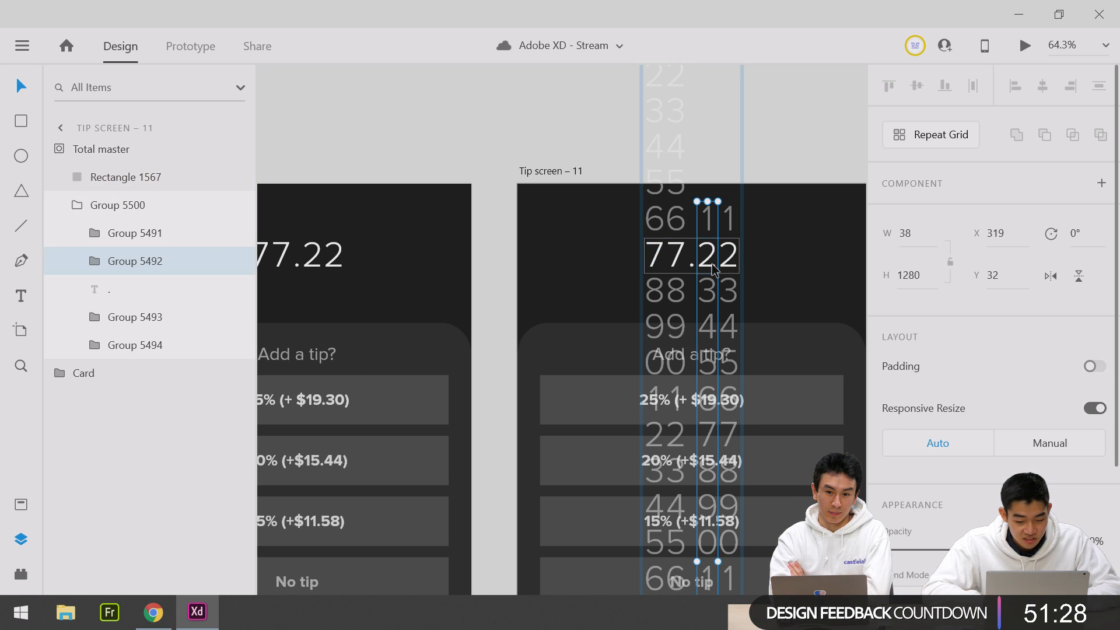
{"action": "left_click_drag", "start_coordinate": [714, 267], "coordinate": [735, 156]}
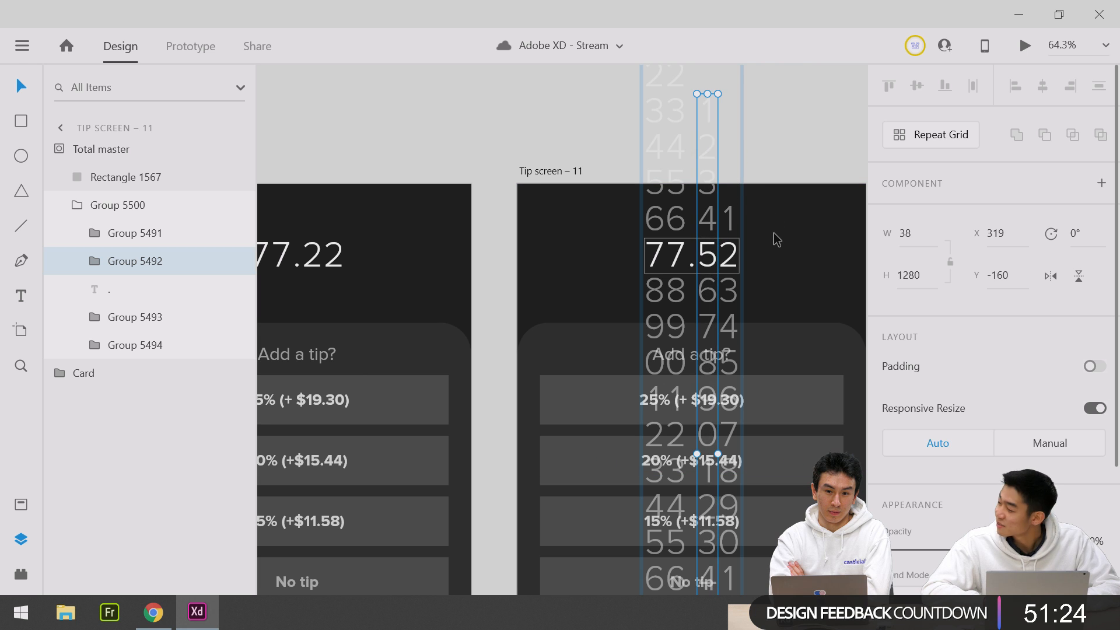
Inspect the 5 in the first decimal column up close and check its alignment within the Tip screen – 11 total.
{"action": "scroll", "coordinate": [772, 240], "scroll_direction": "up", "scroll_amount": 3}
{"action": "scroll", "coordinate": [628, 293], "scroll_direction": "up", "scroll_amount": 2}
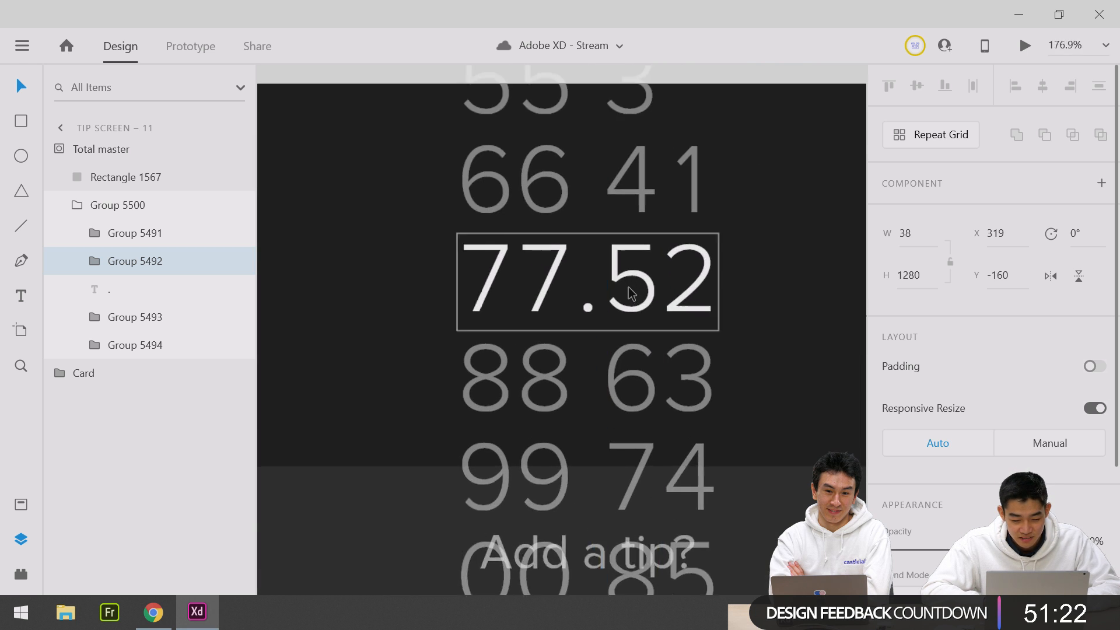
{"action": "double_click", "coordinate": [646, 274]}
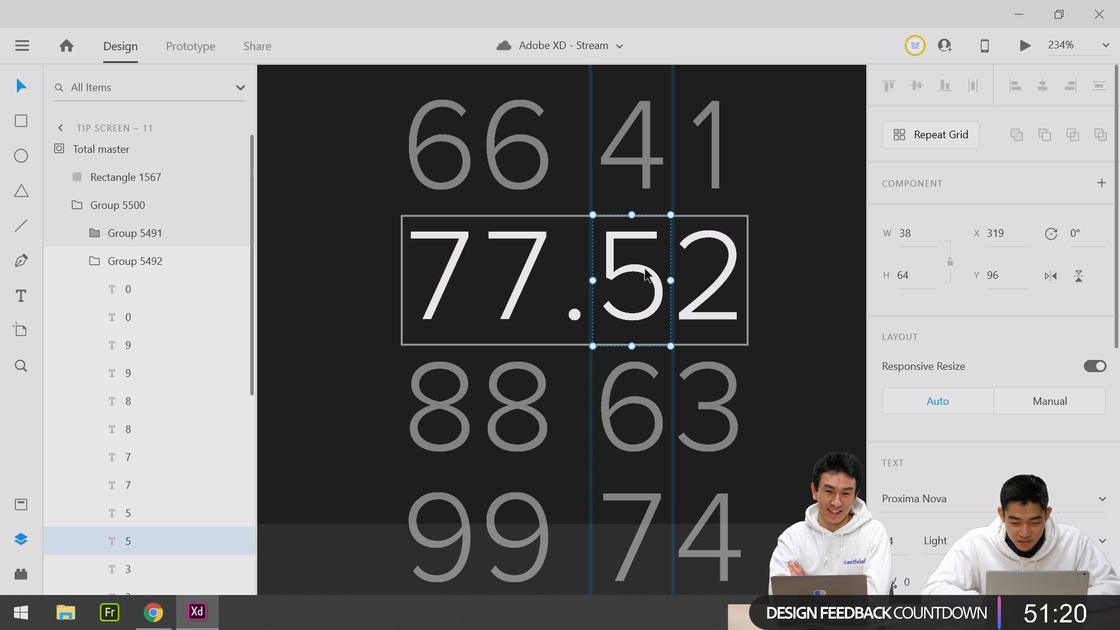
{"action": "left_click", "coordinate": [772, 267]}
{"action": "scroll", "coordinate": [772, 267], "scroll_direction": "down", "scroll_amount": 5}
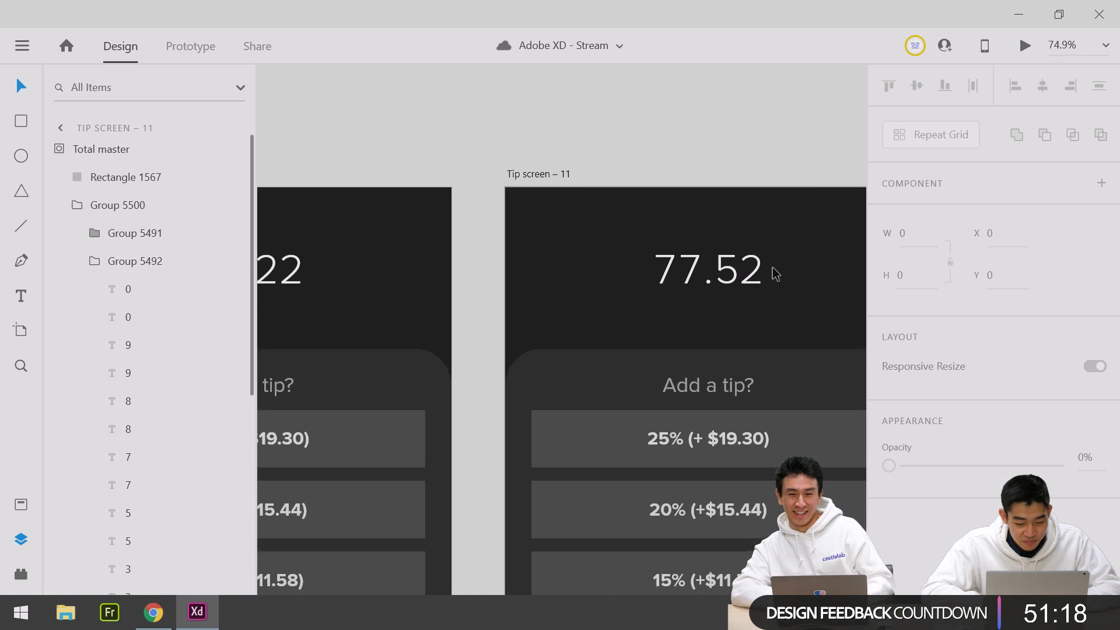
Try sliding the second whole-number digit column down one digit in the Tip screen – 11 total, and undo the move.
{"action": "left_click", "coordinate": [707, 269]}
{"action": "key", "text": "Escape"}
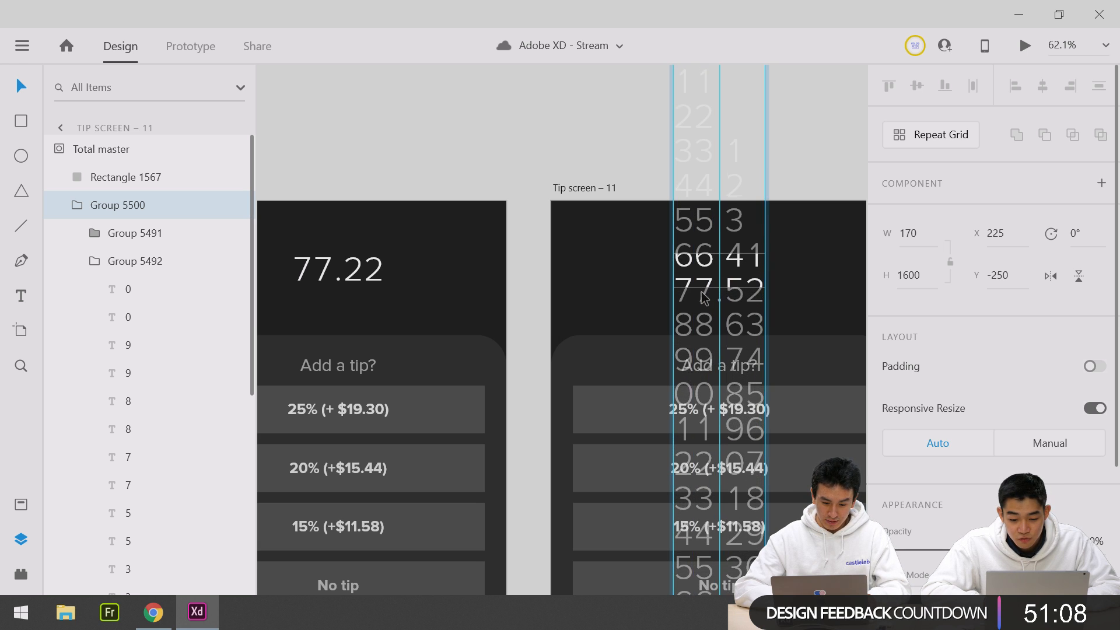
{"action": "double_click", "coordinate": [705, 272]}
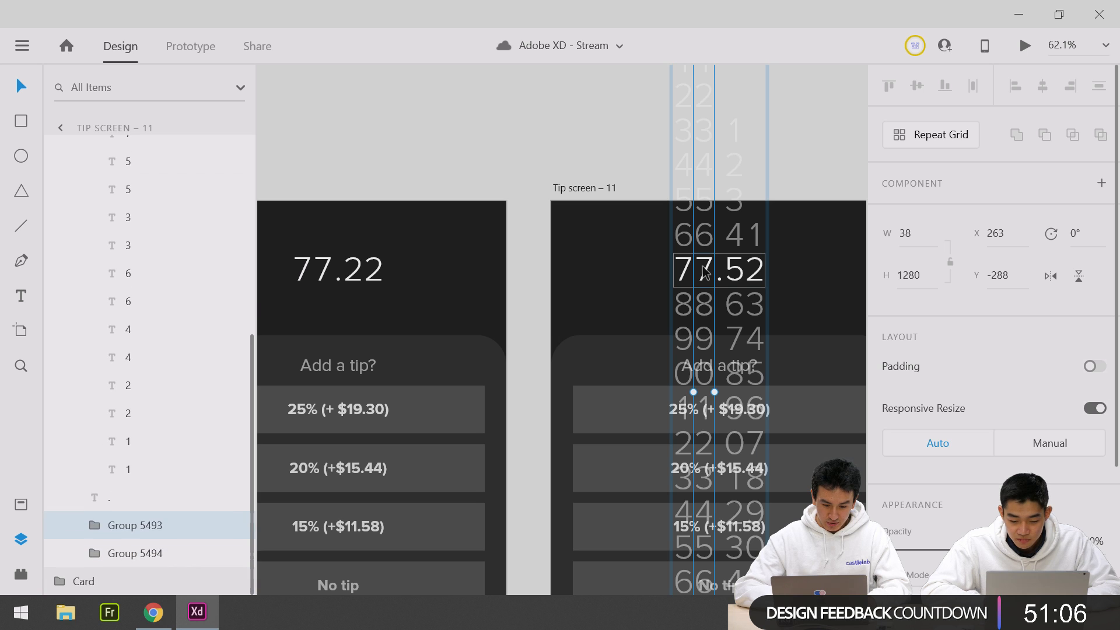
{"action": "left_click_drag", "start_coordinate": [706, 273], "coordinate": [706, 309]}
{"action": "key", "text": "ctrl+z"}
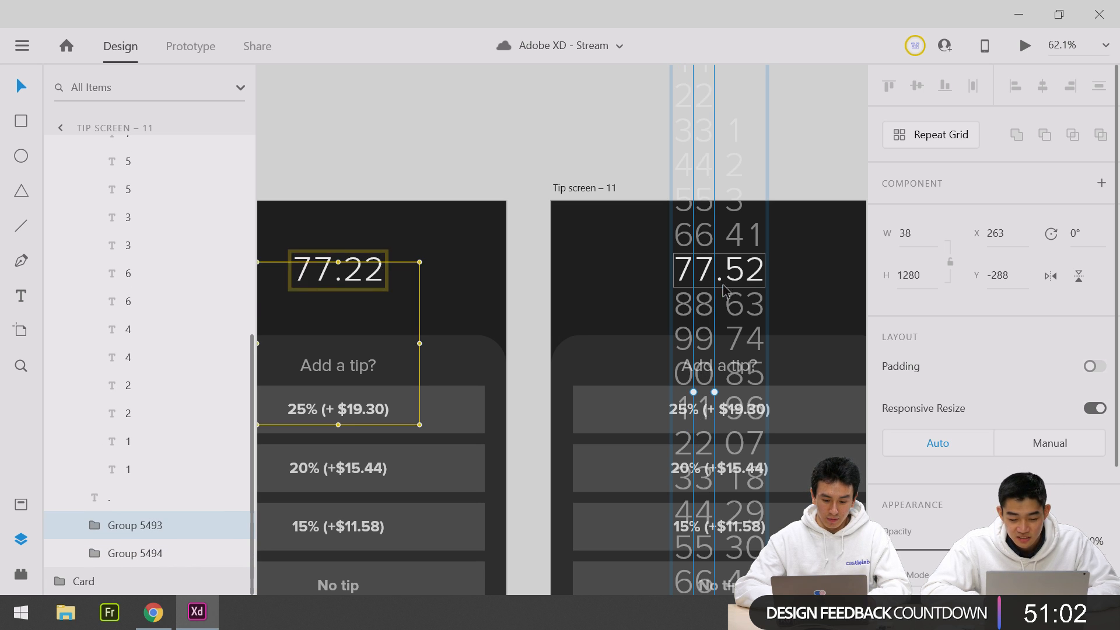
Slide the second whole-number digit column in the Tip screen – 11 total so that it reads 76.52, and check the 6's alignment.
{"action": "left_click_drag", "start_coordinate": [706, 280], "coordinate": [710, 316]}
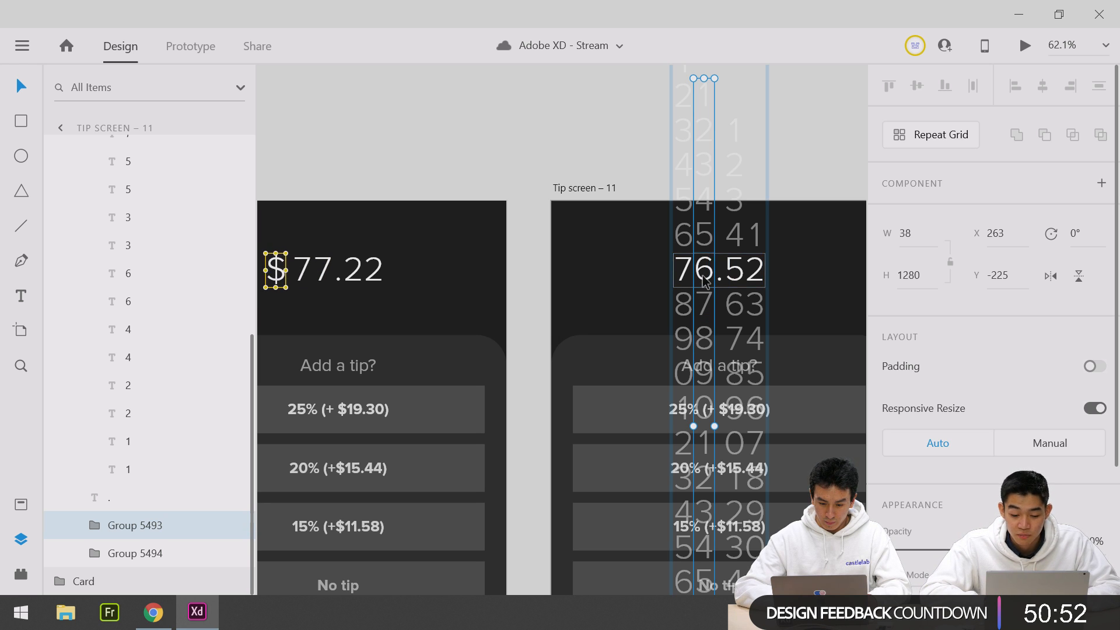
{"action": "left_click_drag", "start_coordinate": [704, 280], "coordinate": [732, 44]}
{"action": "scroll", "coordinate": [746, 343], "scroll_direction": "down", "scroll_amount": 2}
{"action": "left_click_drag", "start_coordinate": [710, 311], "coordinate": [709, 341]}
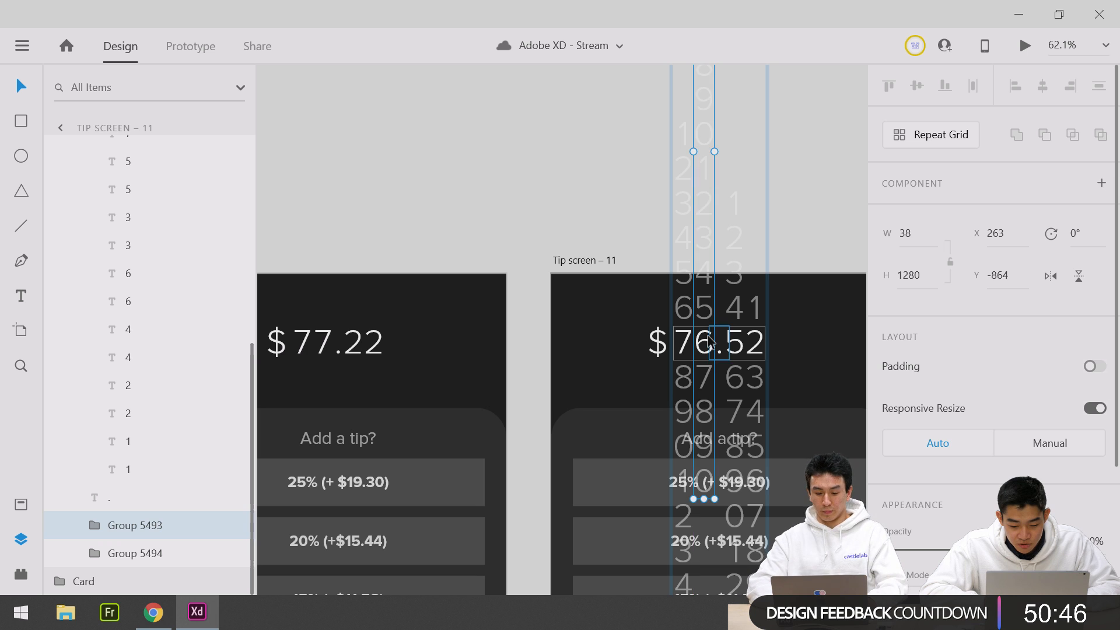
{"action": "scroll", "coordinate": [711, 341], "scroll_direction": "up", "scroll_amount": 5}
{"action": "scroll", "coordinate": [700, 362], "scroll_direction": "up", "scroll_amount": 1}
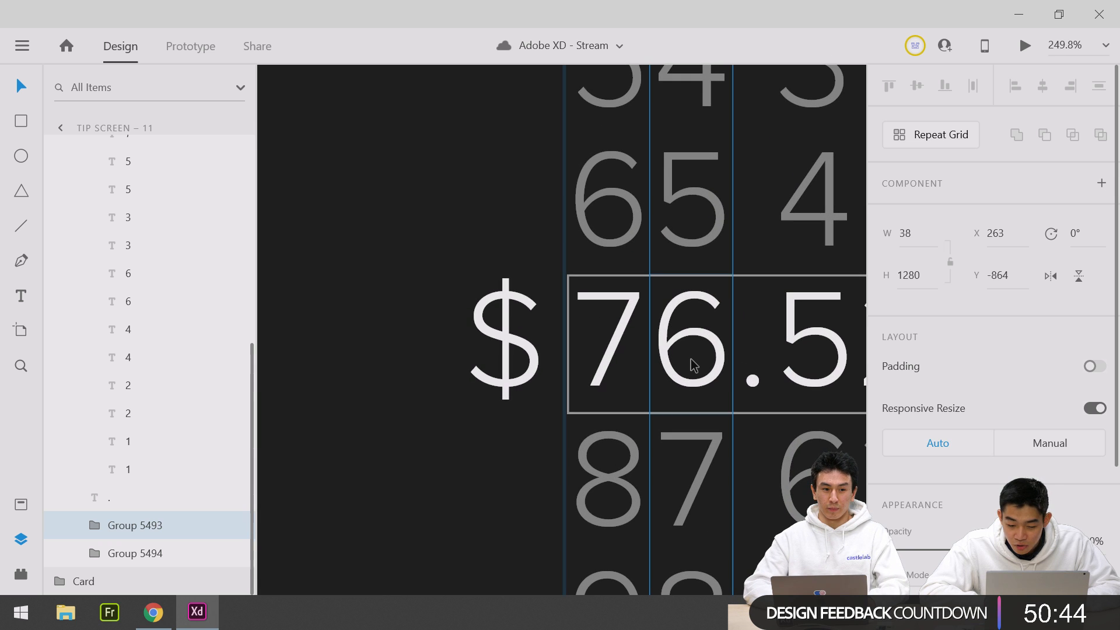
{"action": "double_click", "coordinate": [695, 359]}
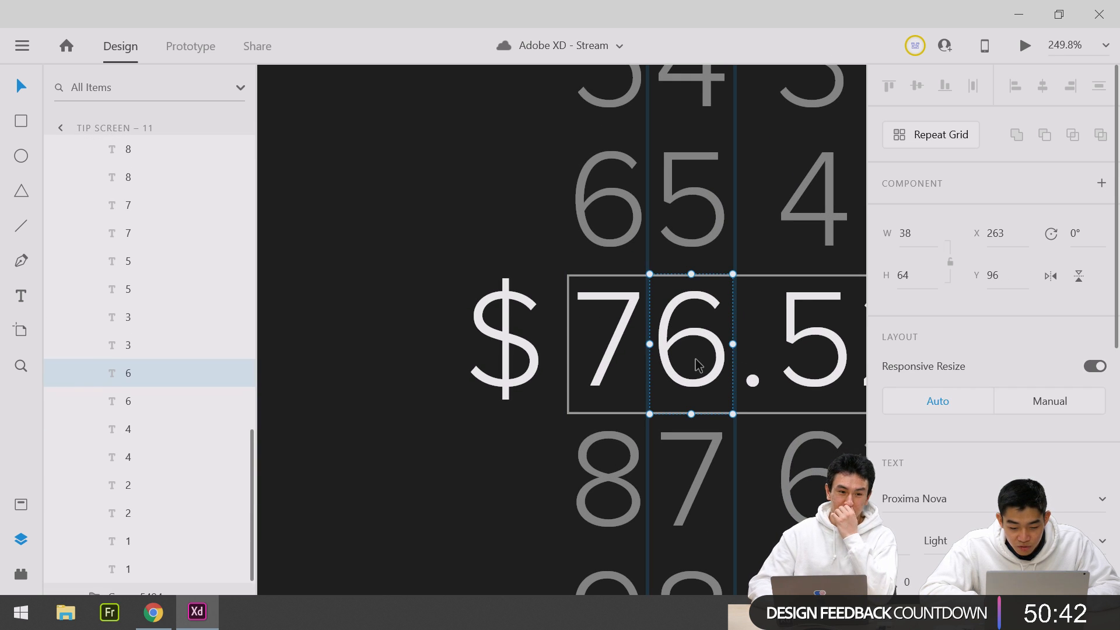
Slide the first whole-number digit column up one digit in the Tip screen – 11 total so that it reads 86.52.
{"action": "left_click", "coordinate": [603, 348]}
{"action": "scroll", "coordinate": [603, 348], "scroll_direction": "down", "scroll_amount": 5}
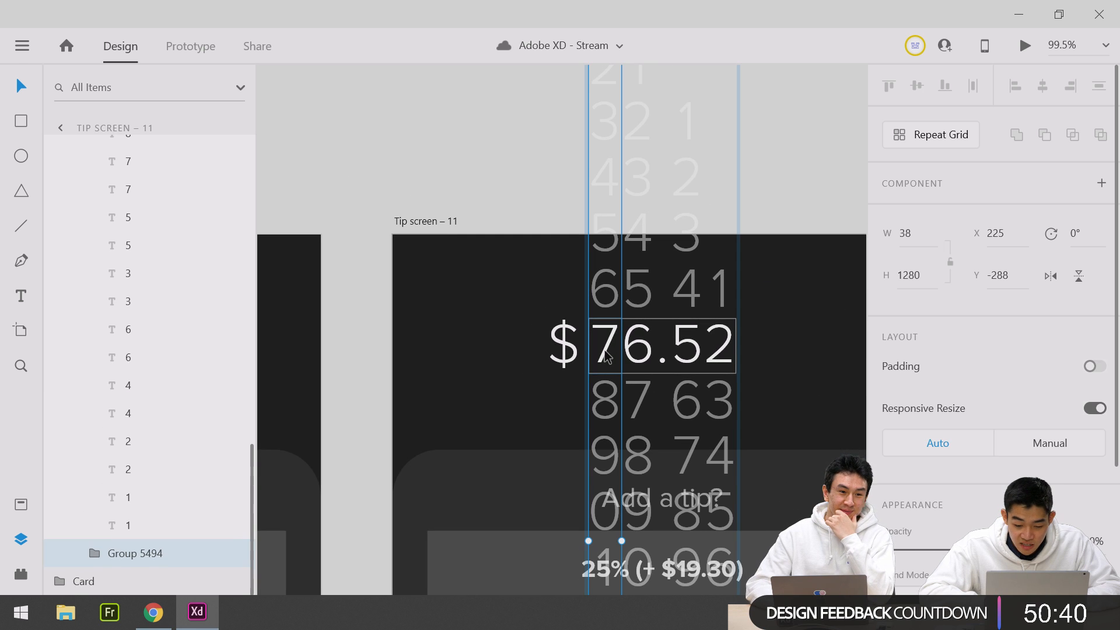
{"action": "scroll", "coordinate": [605, 355], "scroll_direction": "down", "scroll_amount": 3}
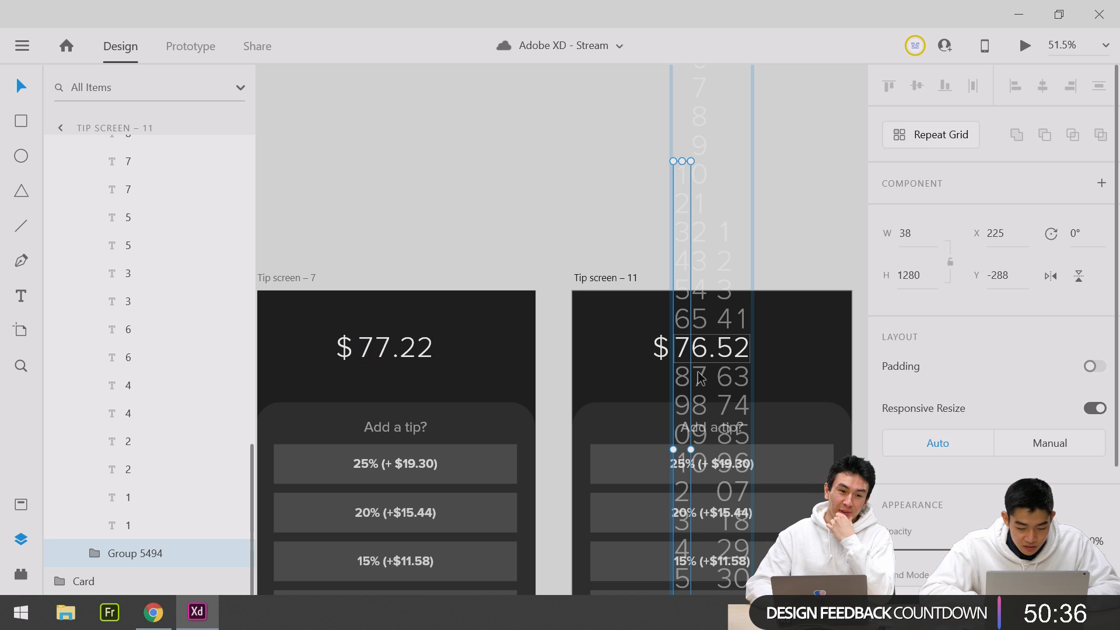
{"action": "left_click_drag", "start_coordinate": [681, 346], "coordinate": [681, 327]}
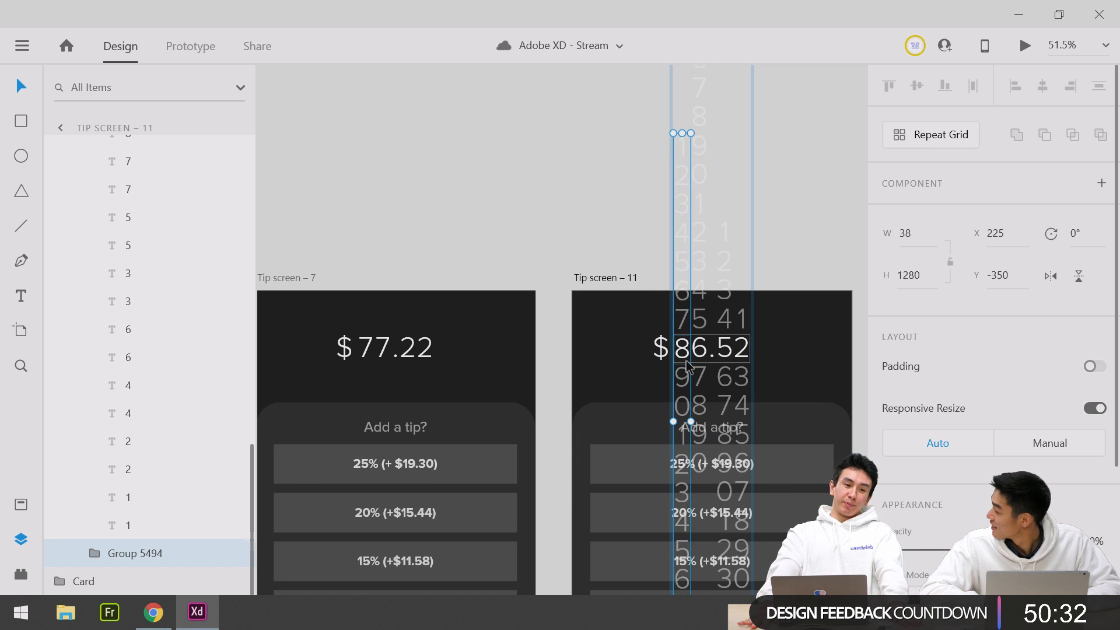
Align the first whole-number digit column so that its 8 sits level with the other digits of the Tip screen – 11 total.
{"action": "scroll", "coordinate": [687, 364], "scroll_direction": "up", "scroll_amount": 2}
{"action": "scroll", "coordinate": [687, 365], "scroll_direction": "up", "scroll_amount": 2}
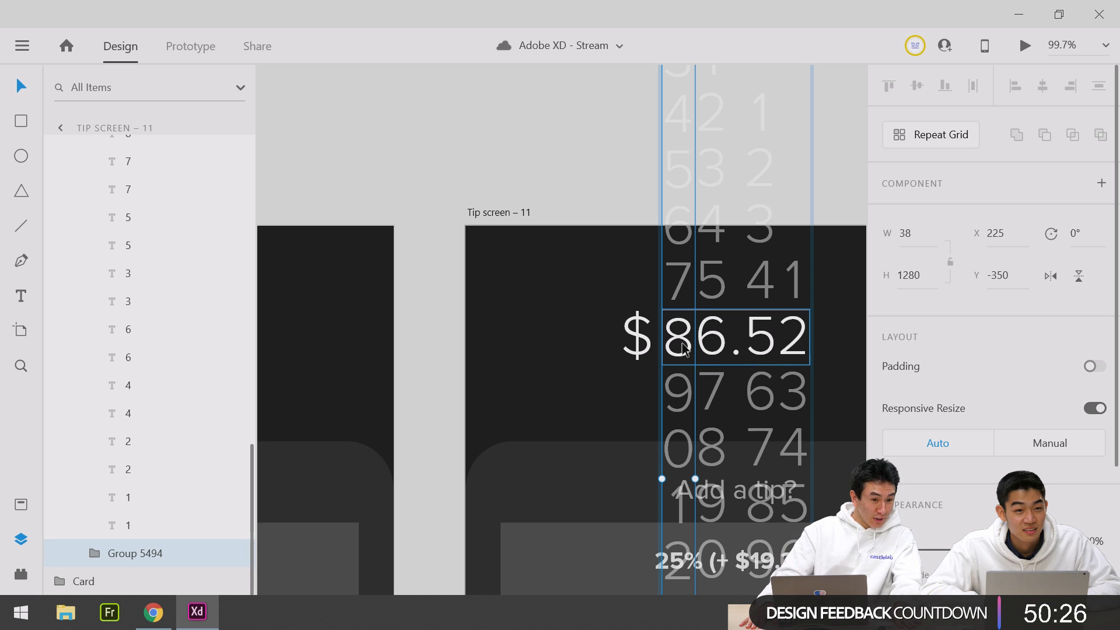
{"action": "scroll", "coordinate": [684, 348], "scroll_direction": "up", "scroll_amount": 1}
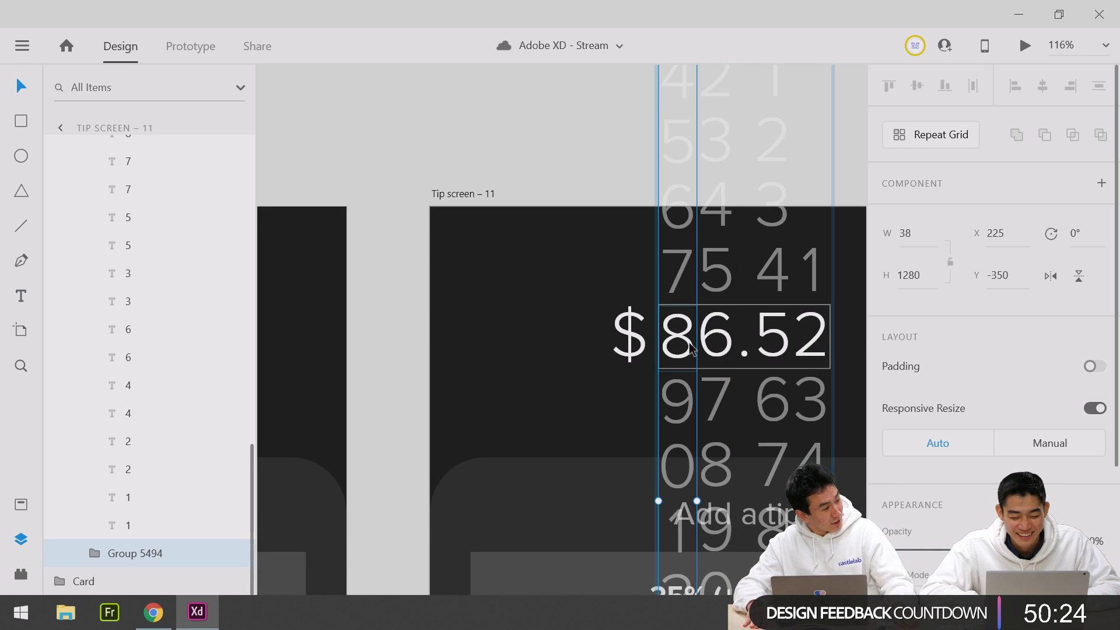
{"action": "scroll", "coordinate": [684, 344], "scroll_direction": "up", "scroll_amount": 2}
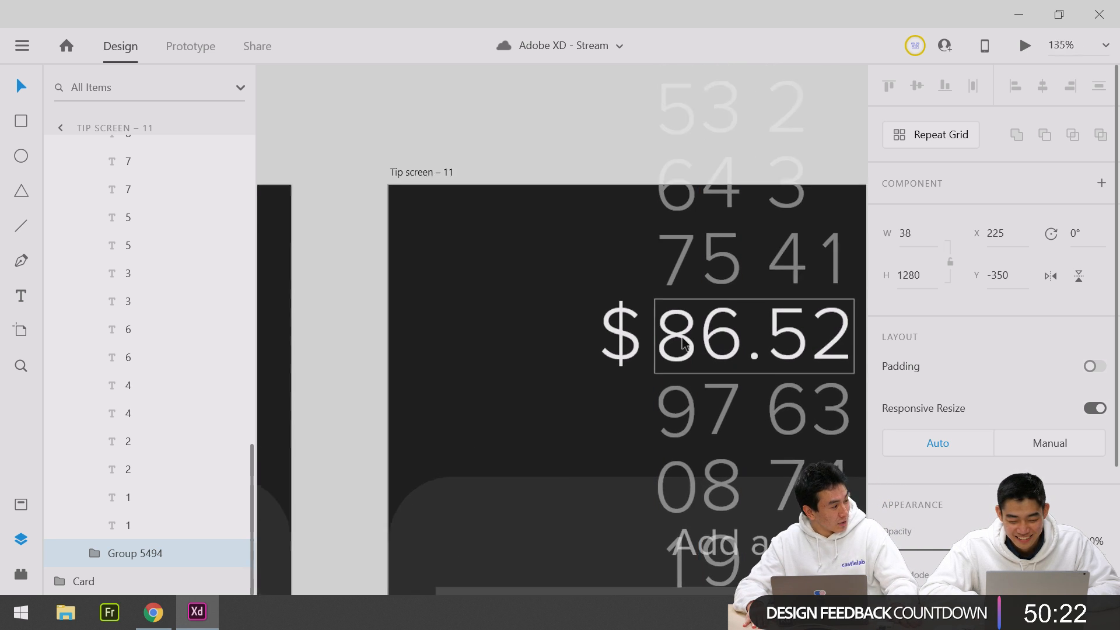
{"action": "double_click", "coordinate": [688, 348]}
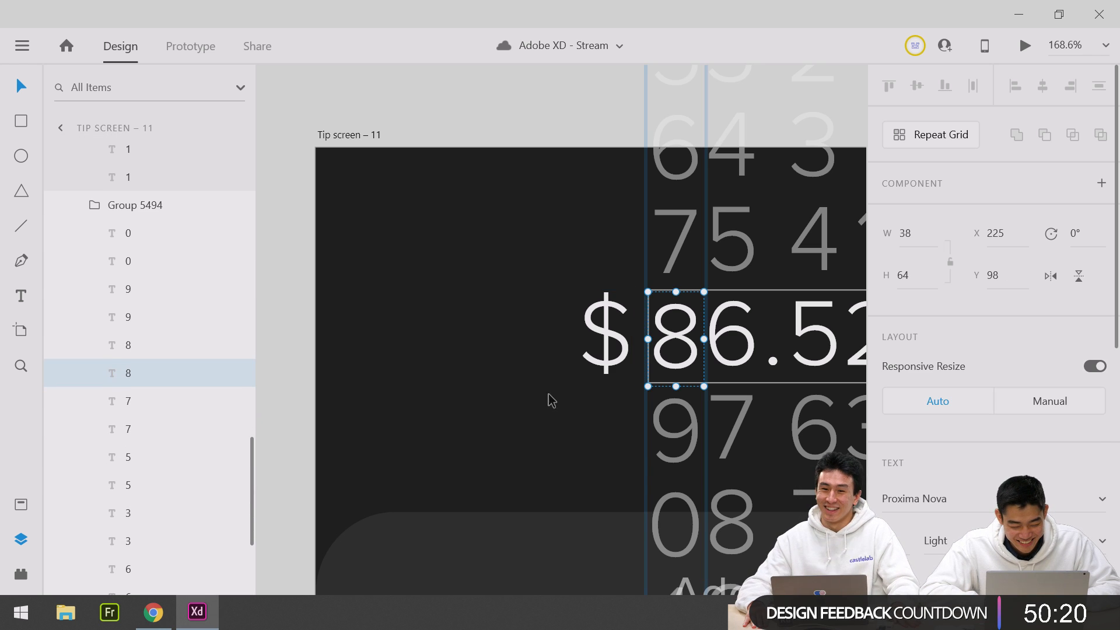
{"action": "left_click", "coordinate": [554, 522]}
{"action": "double_click", "coordinate": [679, 367]}
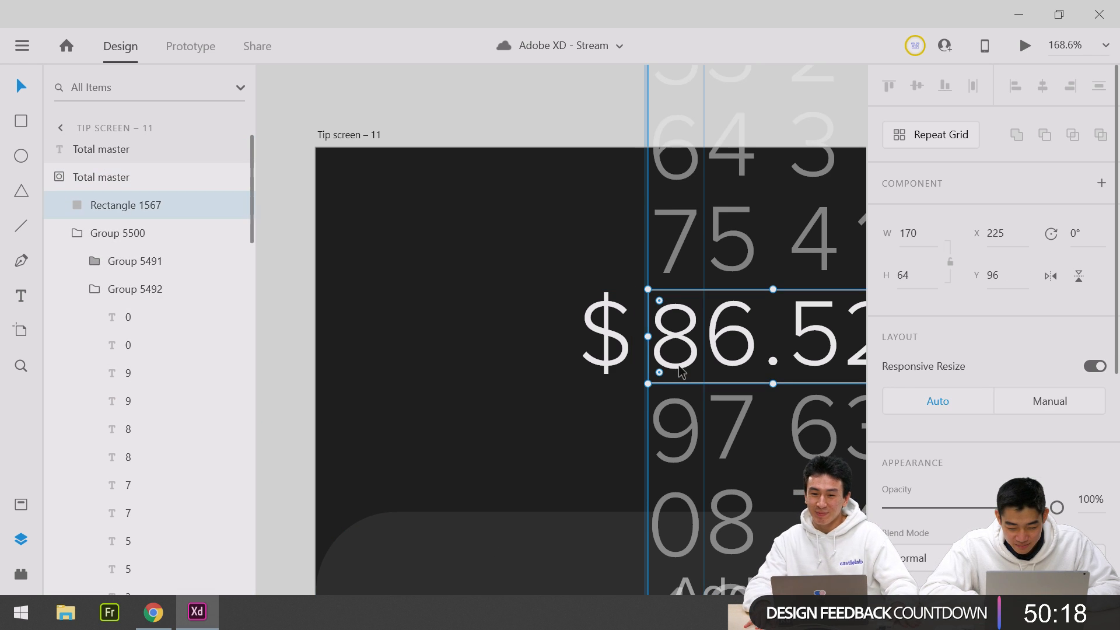
{"action": "scroll", "coordinate": [681, 371], "scroll_direction": "right", "scroll_amount": 2}
{"action": "left_click", "coordinate": [659, 350]}
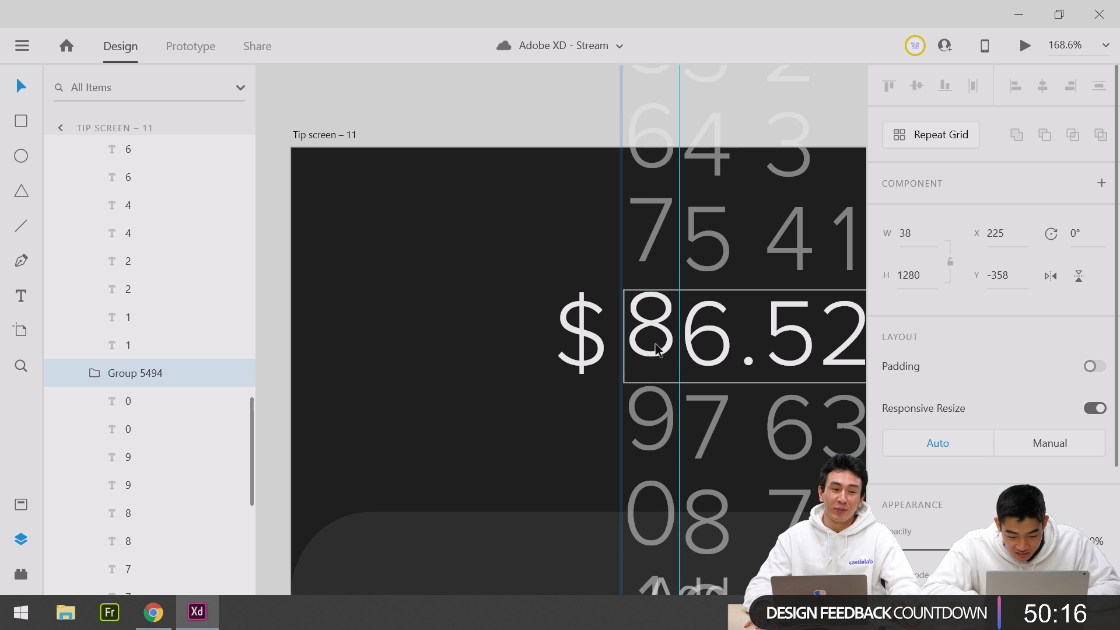
{"action": "left_click_drag", "start_coordinate": [658, 350], "coordinate": [658, 357]}
{"action": "left_click", "coordinate": [520, 424]}
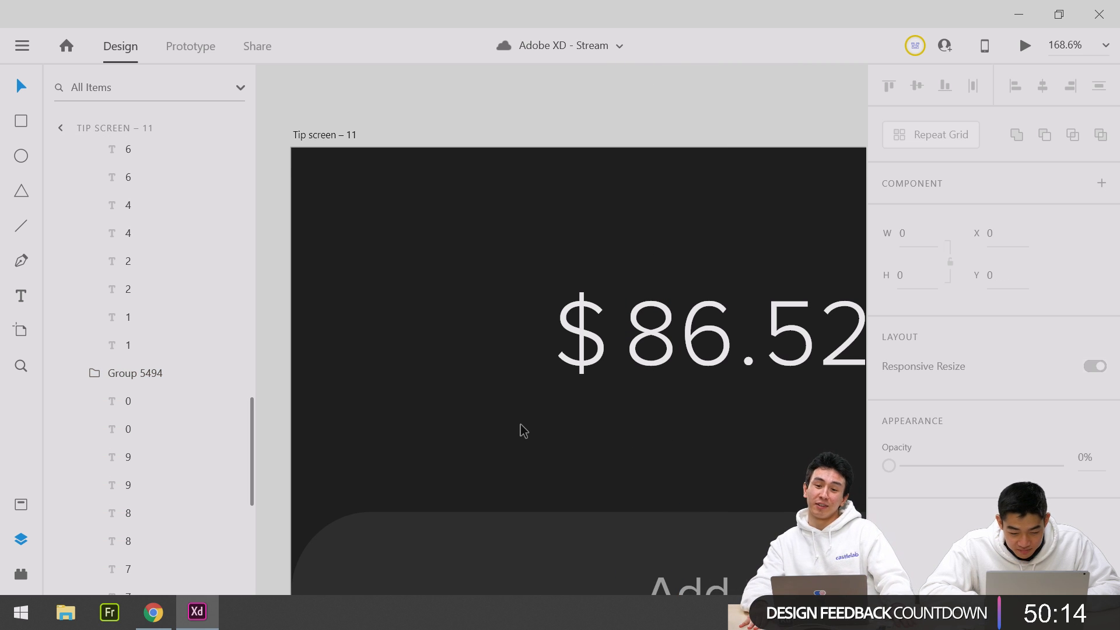
Compare the Tip screen – 11 total with the totals on the neighbouring Tip screen – 7 and Tip screen – 10 artboards.
{"action": "scroll", "coordinate": [520, 425], "scroll_direction": "down", "scroll_amount": 5}
{"action": "scroll", "coordinate": [746, 422], "scroll_direction": "down", "scroll_amount": 2}
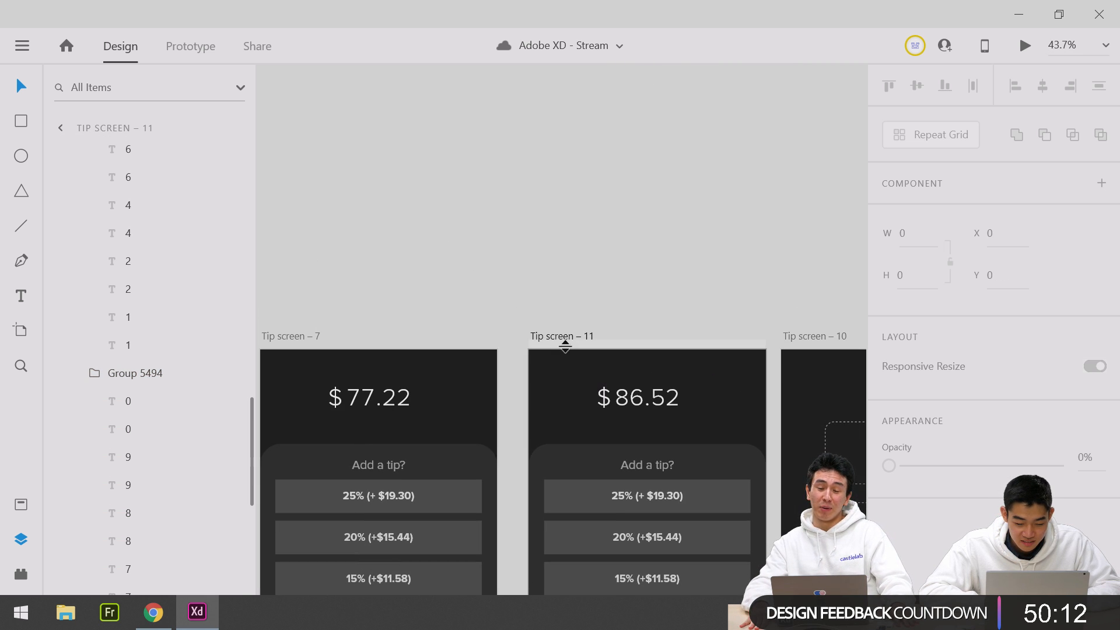
{"action": "scroll", "coordinate": [467, 283], "scroll_direction": "down", "scroll_amount": 2}
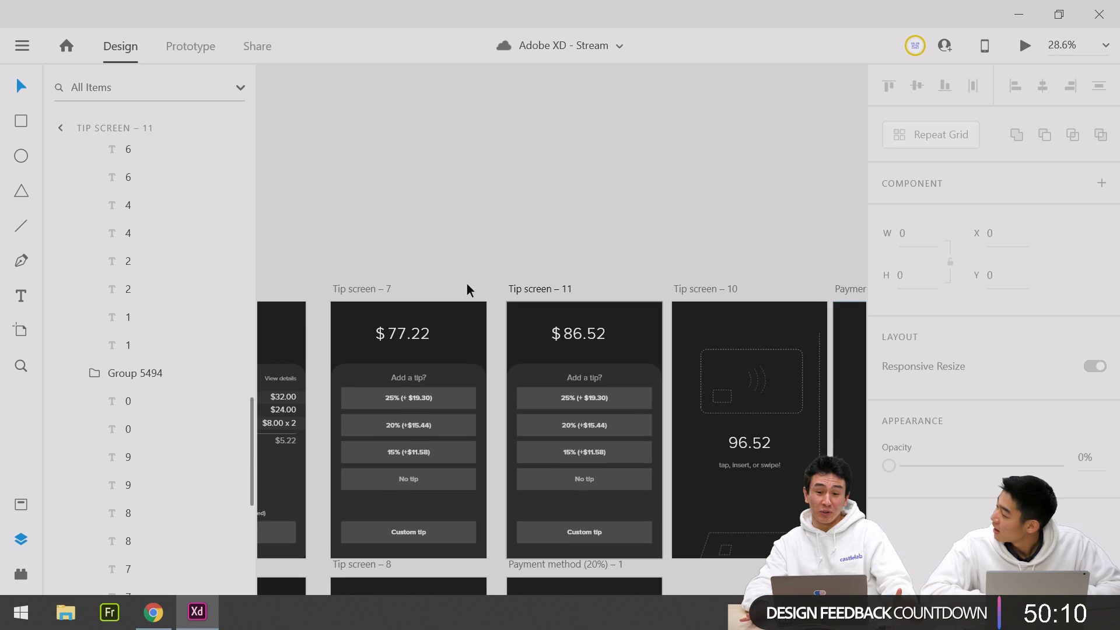
{"action": "scroll", "coordinate": [467, 283], "scroll_direction": "down", "scroll_amount": 2}
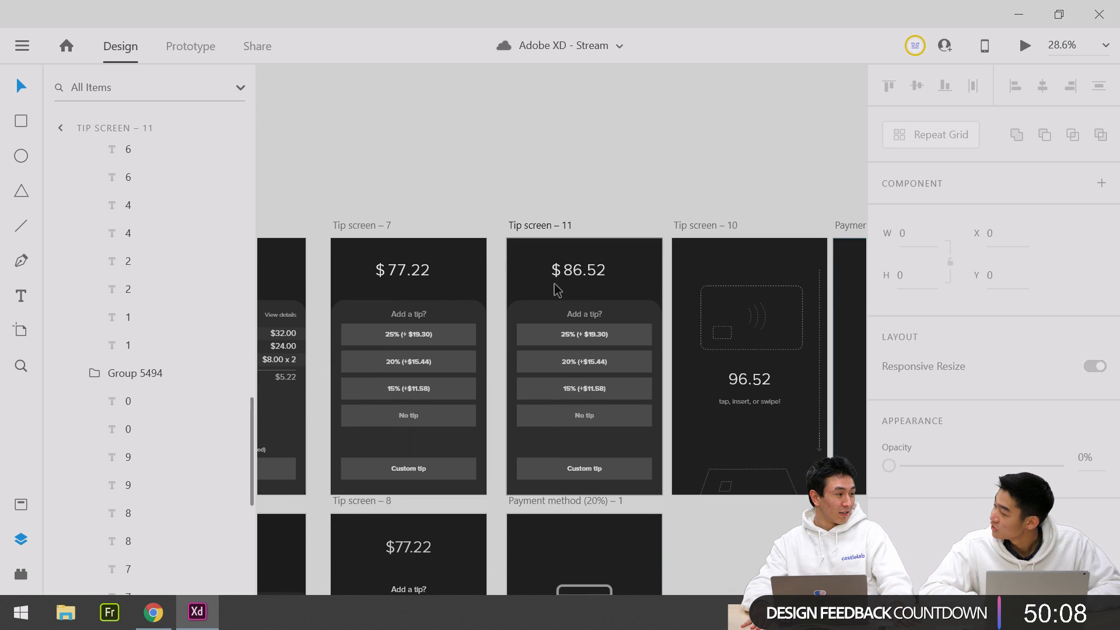
{"action": "scroll", "coordinate": [557, 290], "scroll_direction": "up", "scroll_amount": 2}
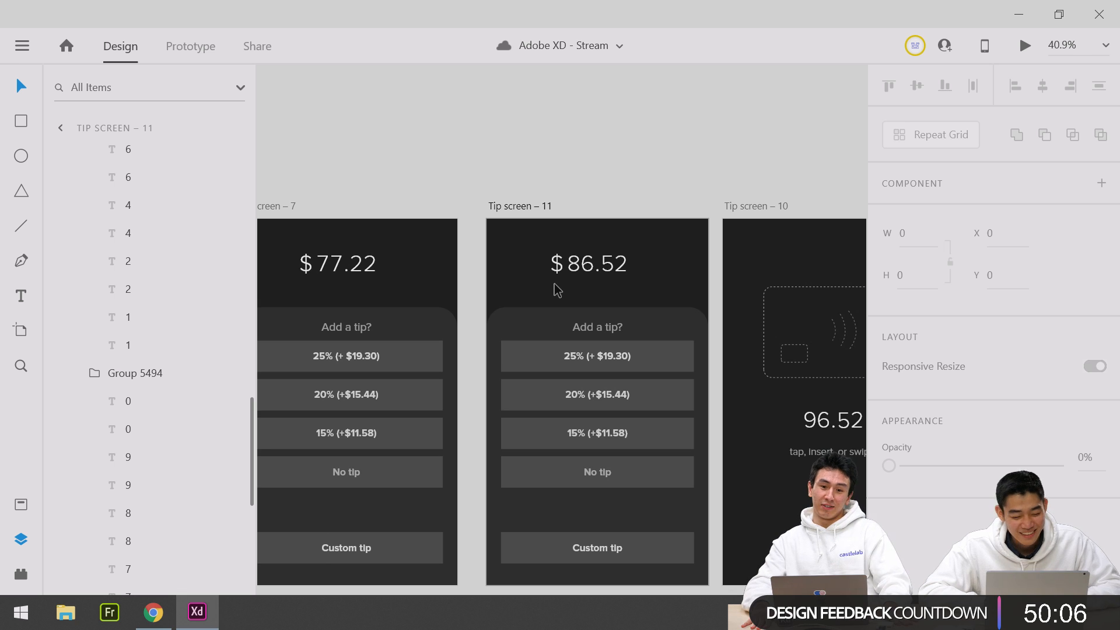
{"action": "left_click", "coordinate": [607, 264]}
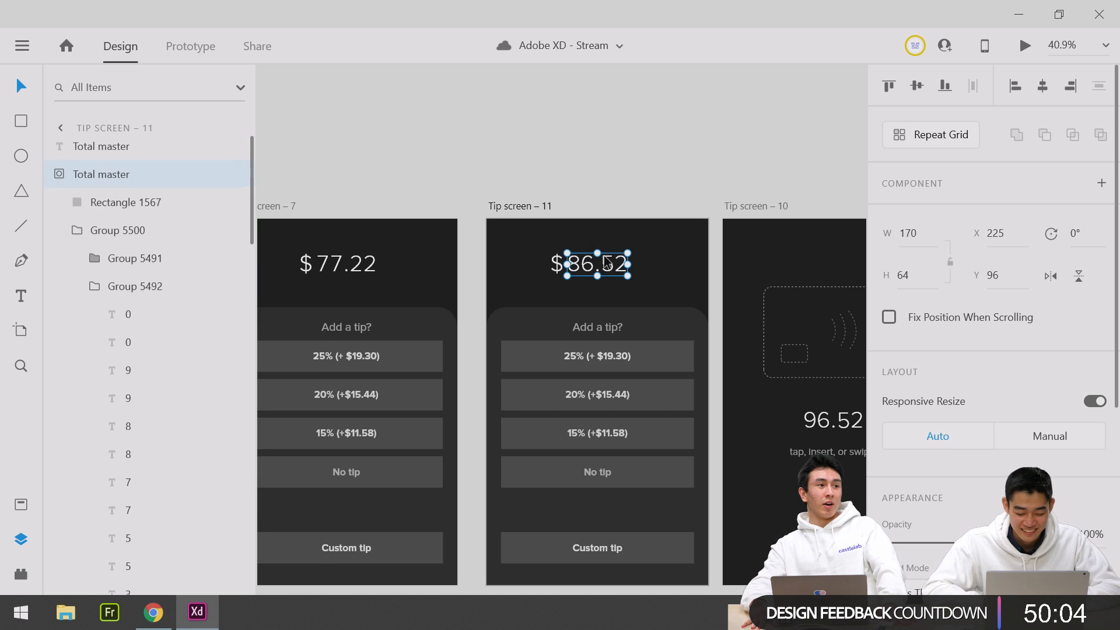
{"action": "left_click", "coordinate": [547, 271]}
{"action": "scroll", "coordinate": [660, 249], "scroll_direction": "down", "scroll_amount": 1}
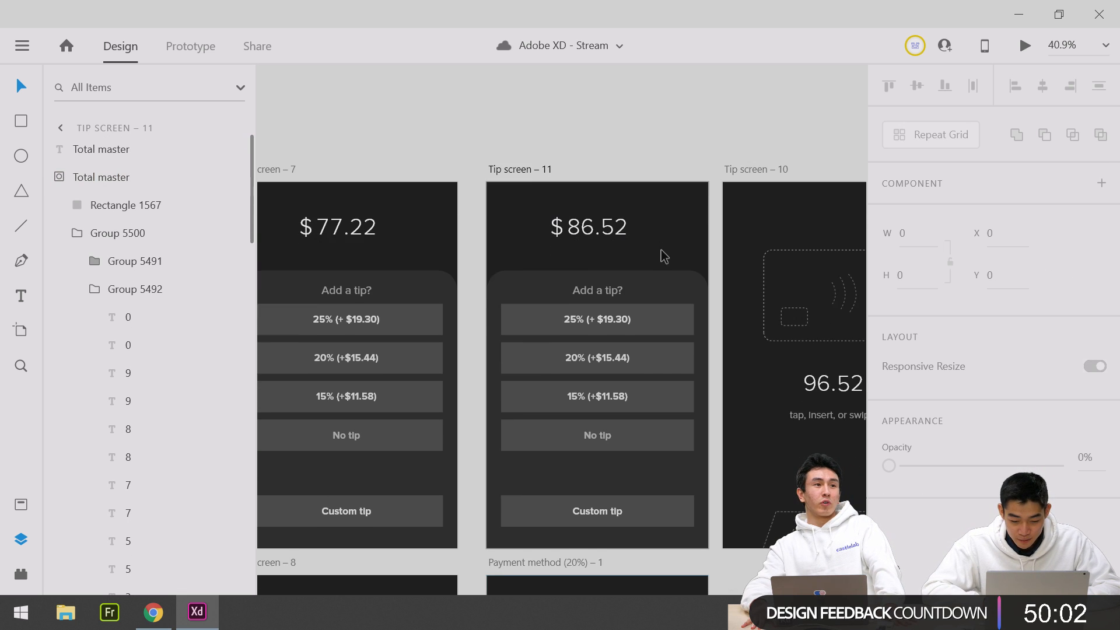
Examine the prototype interactions of Tip screen – 7 and of its 25% tip button.
{"action": "scroll", "coordinate": [660, 249], "scroll_direction": "left", "scroll_amount": 2}
{"action": "left_click", "coordinate": [362, 170]}
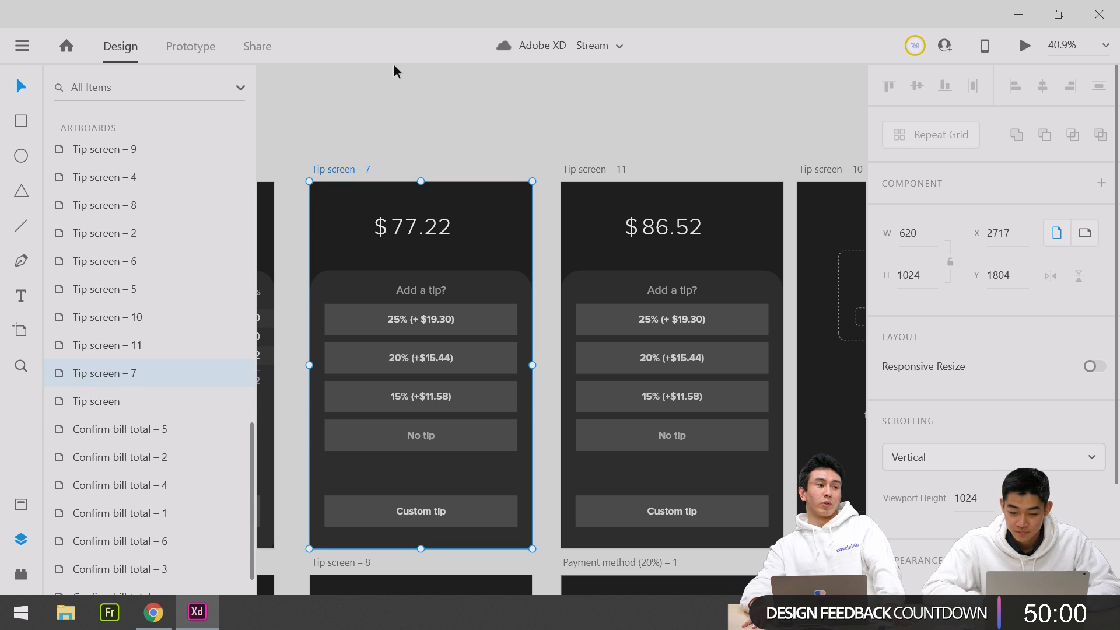
{"action": "left_click", "coordinate": [171, 51]}
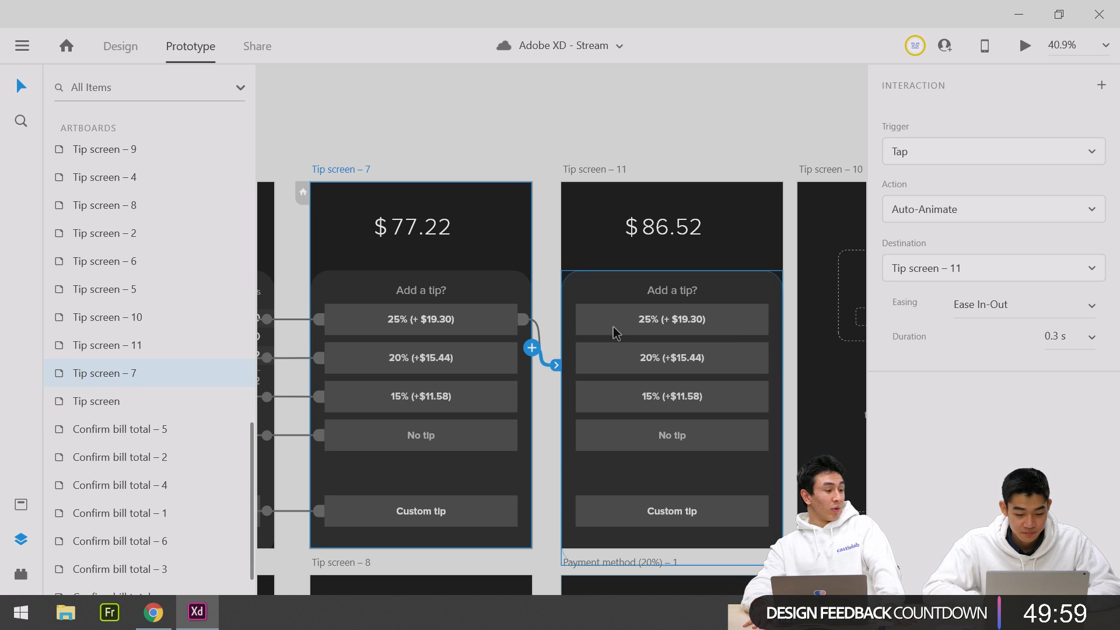
{"action": "left_click", "coordinate": [538, 333]}
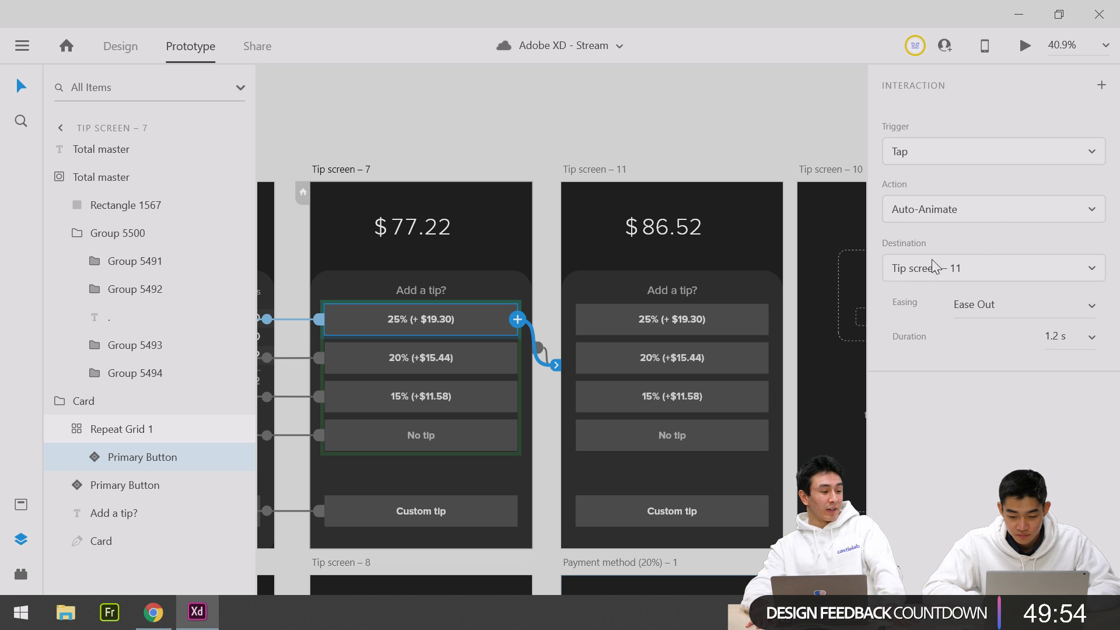
Preview the prototype from Tip screen – 7, choose the 25% tip to watch the total animate, and close the preview.
{"action": "left_click", "coordinate": [353, 170]}
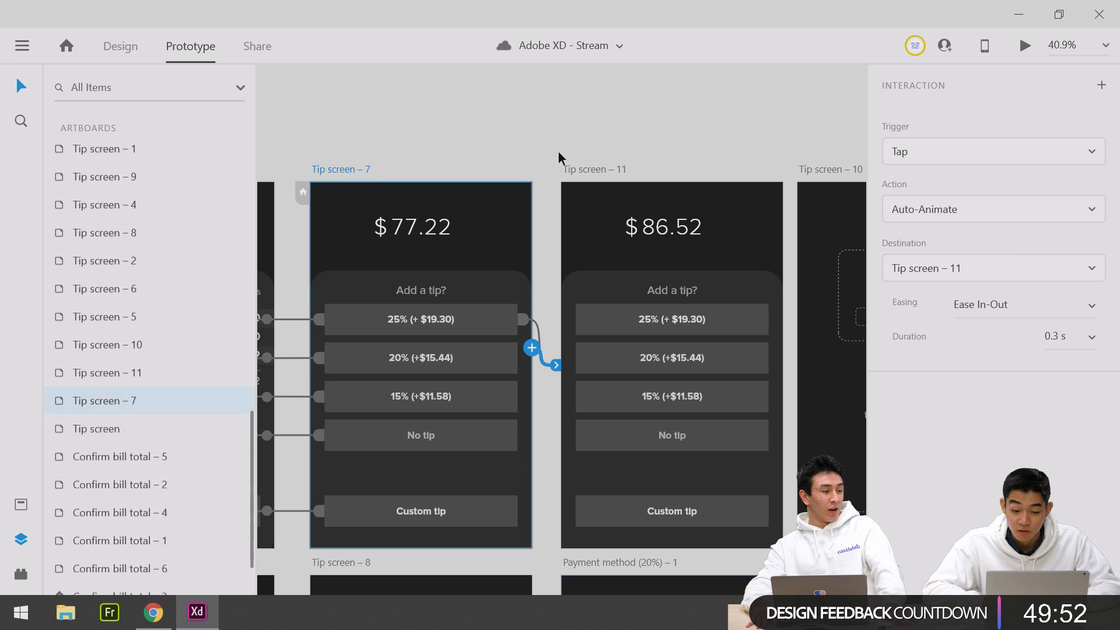
{"action": "scroll", "coordinate": [558, 151], "scroll_direction": "down", "scroll_amount": 2}
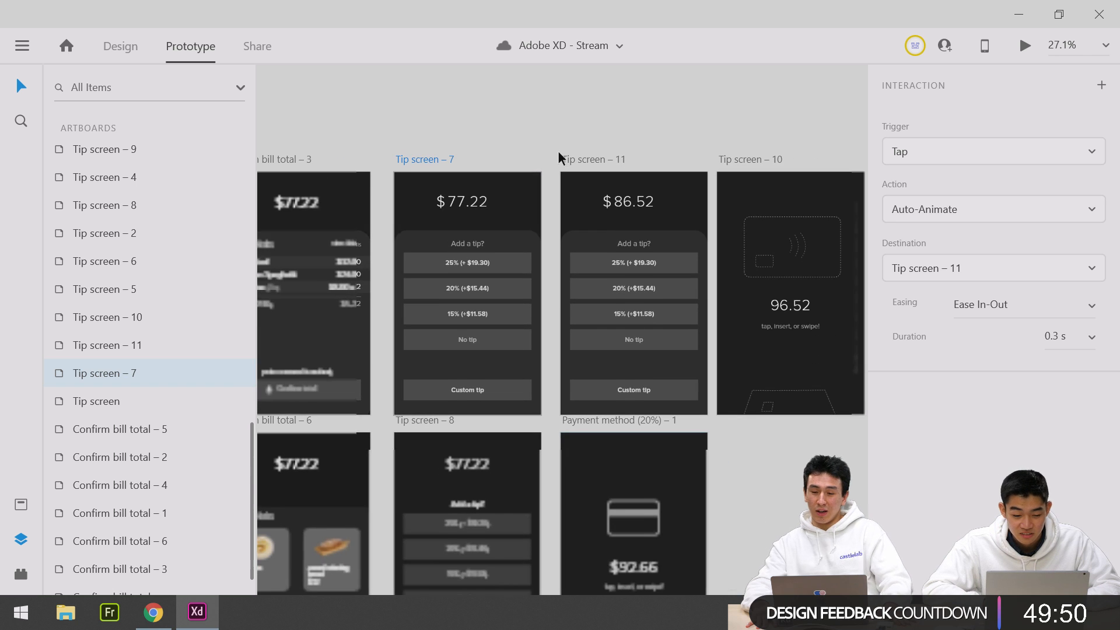
{"action": "scroll", "coordinate": [558, 151], "scroll_direction": "down", "scroll_amount": 1}
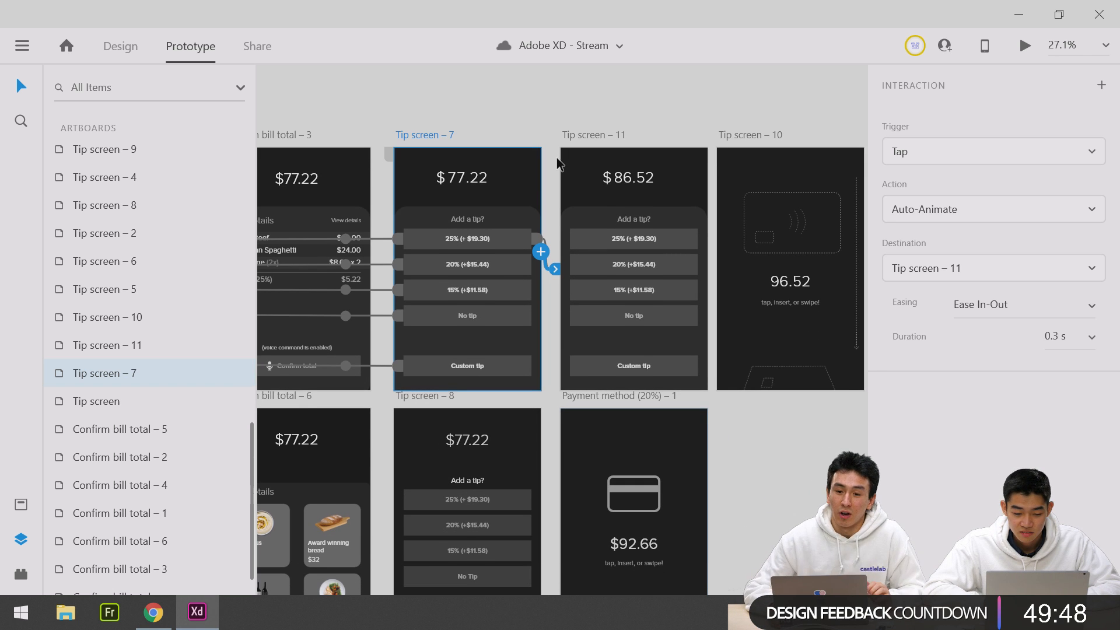
{"action": "left_click", "coordinate": [1025, 50]}
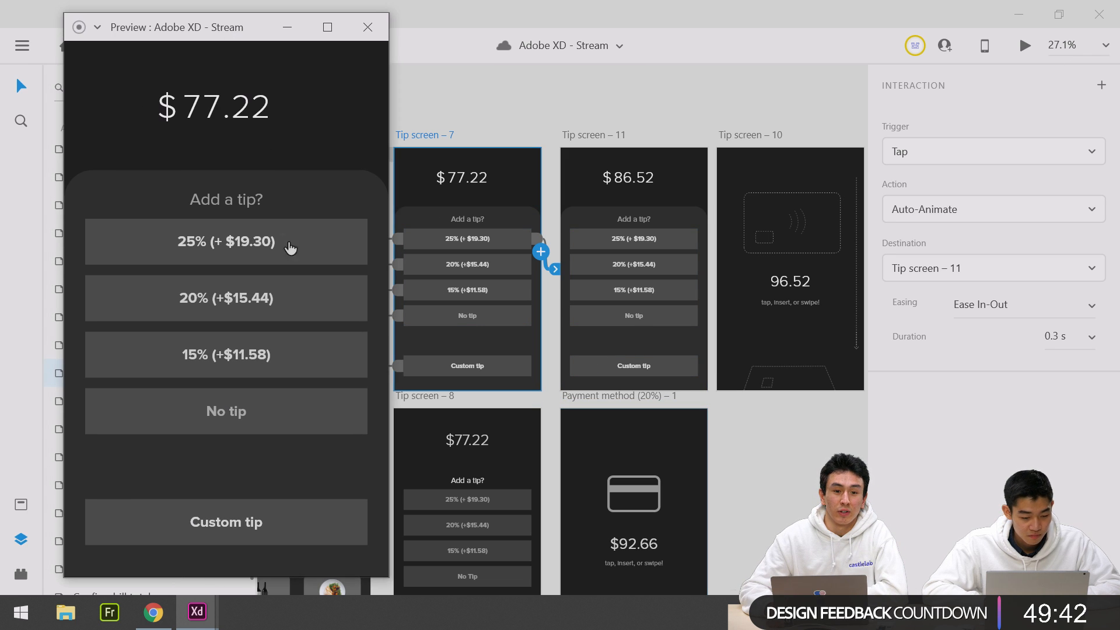
{"action": "left_click", "coordinate": [293, 260]}
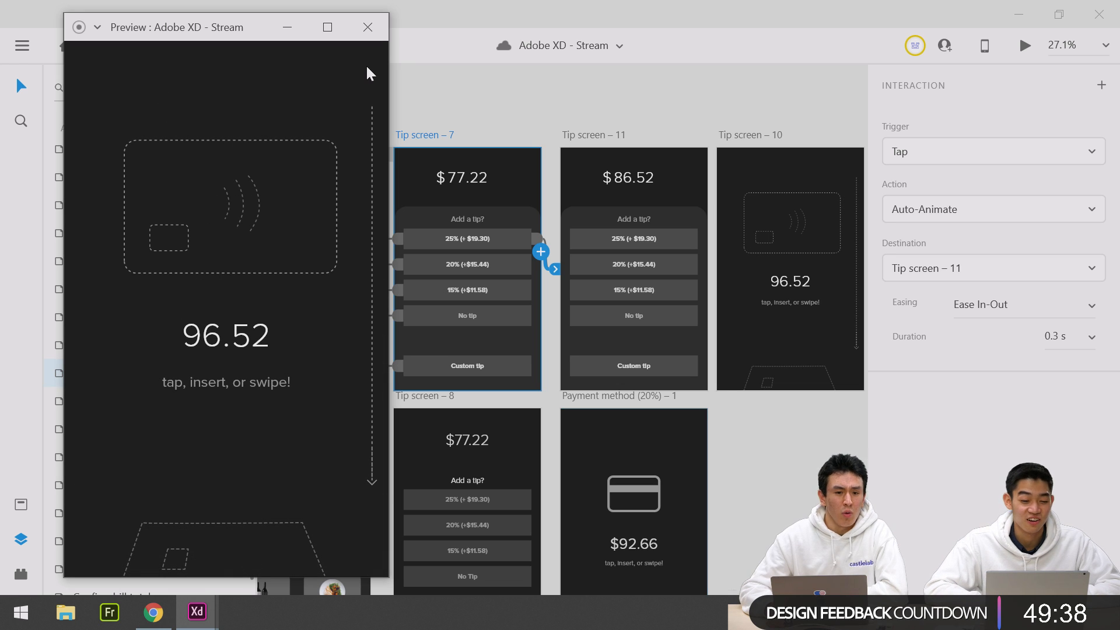
{"action": "left_click", "coordinate": [367, 27]}
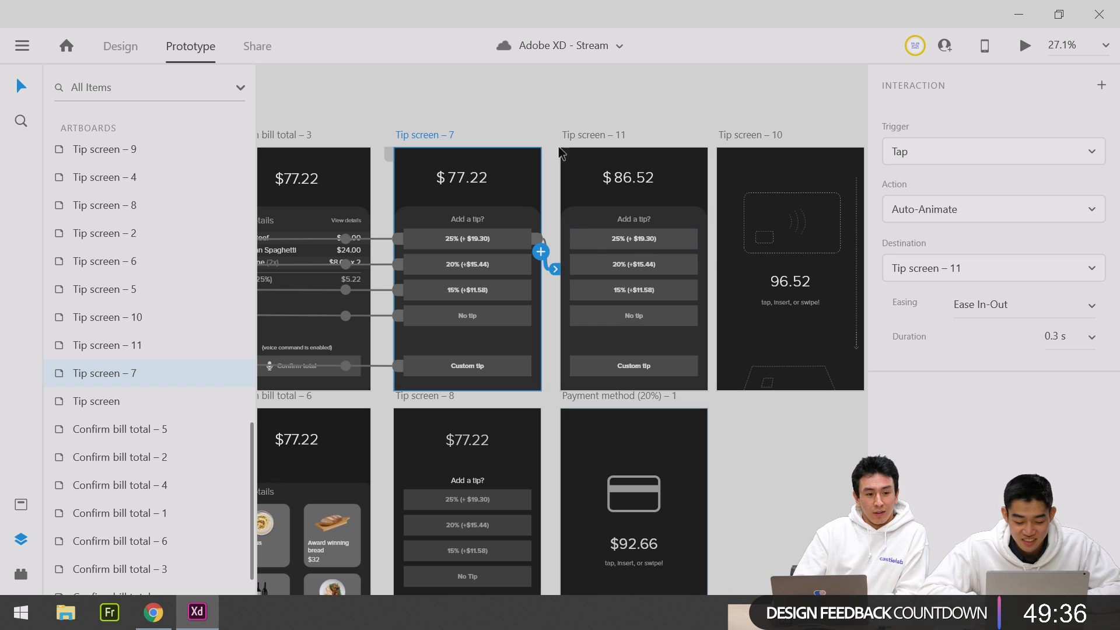
Remove the prototype link from the 25% tip button on Tip screen – 11 to Tip screen – 10.
{"action": "scroll", "coordinate": [578, 152], "scroll_direction": "right", "scroll_amount": 2}
{"action": "left_click", "coordinate": [563, 140]}
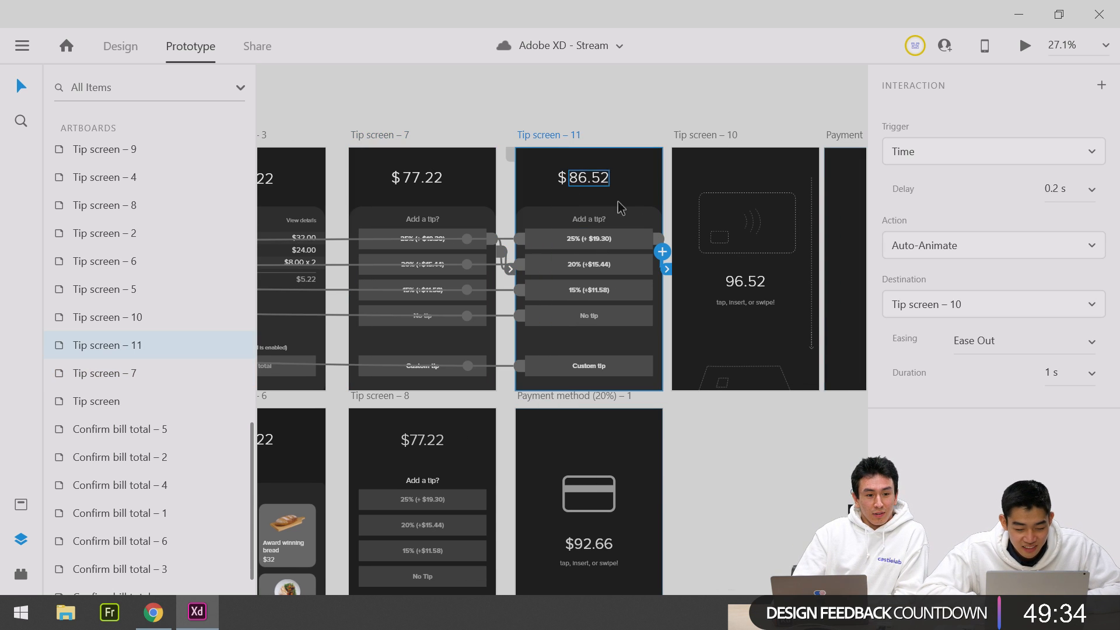
{"action": "scroll", "coordinate": [663, 247], "scroll_direction": "up", "scroll_amount": 3}
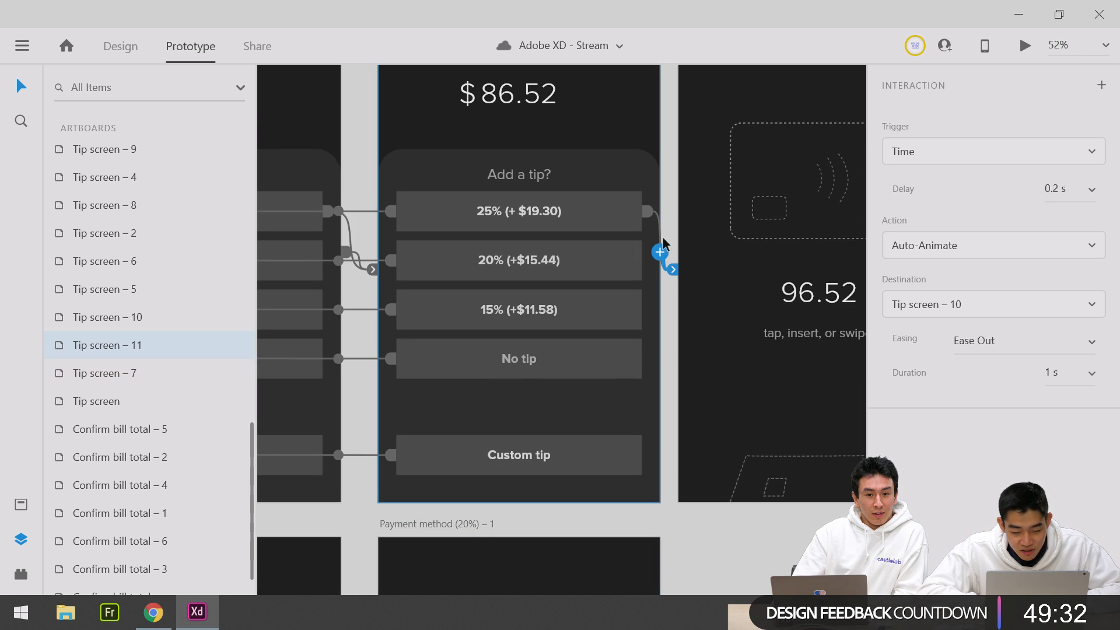
{"action": "left_click", "coordinate": [657, 242]}
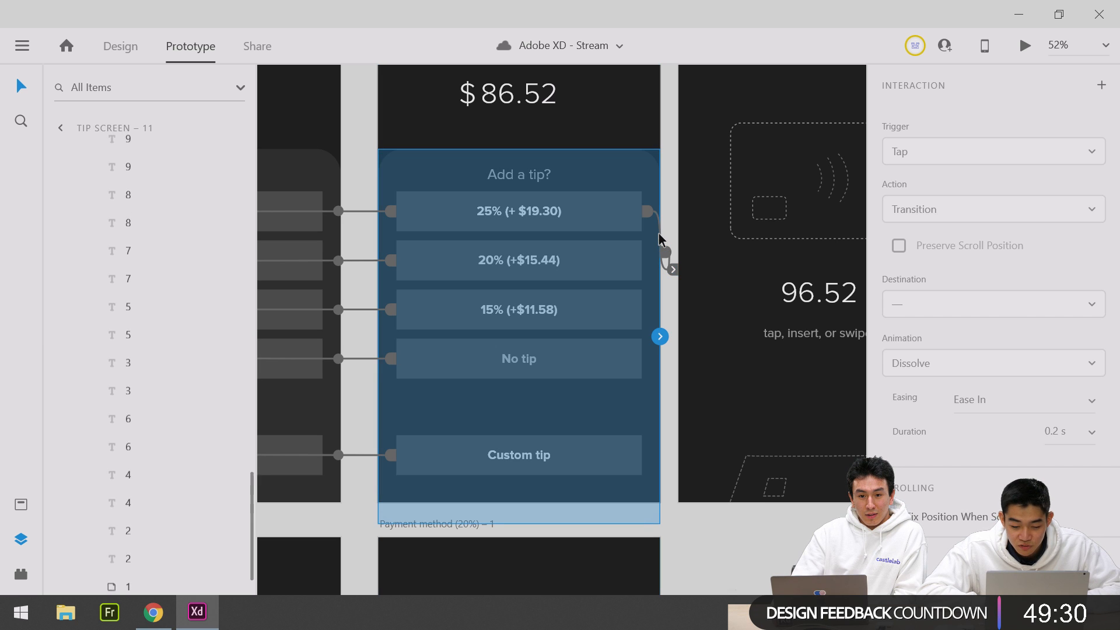
{"action": "left_click", "coordinate": [671, 272]}
{"action": "left_click_drag", "start_coordinate": [671, 272], "coordinate": [671, 272]}
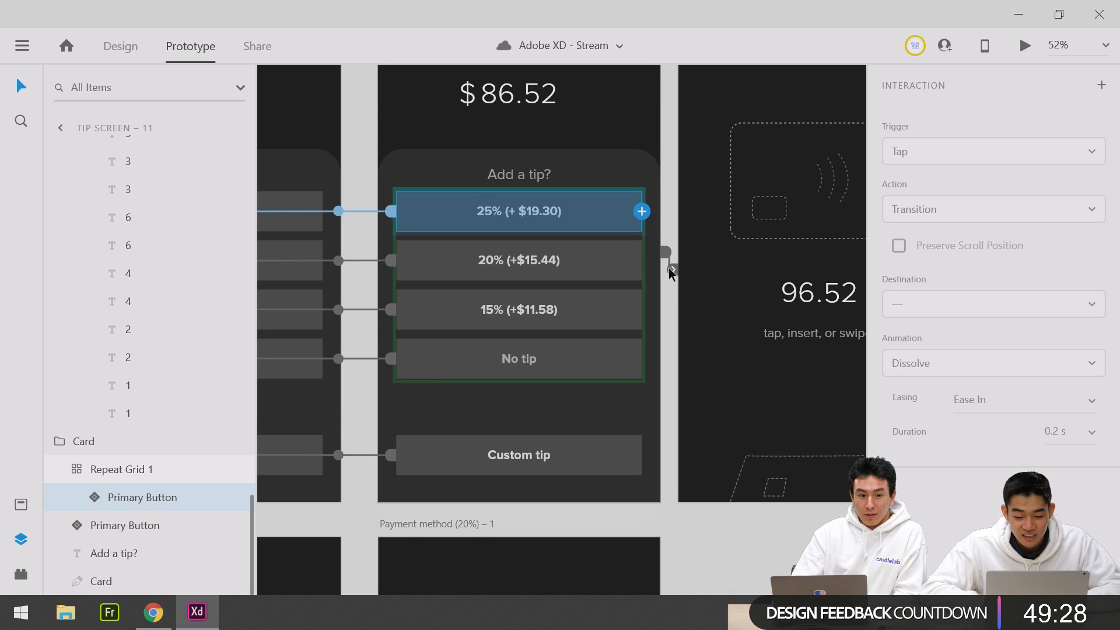
Preview the prototype from Tip screen – 7, choose the 25% tip, advance to the tap, insert, or swipe screen, and close the preview.
{"action": "scroll", "coordinate": [670, 272], "scroll_direction": "up", "scroll_amount": 2}
{"action": "scroll", "coordinate": [467, 245], "scroll_direction": "left", "scroll_amount": 3}
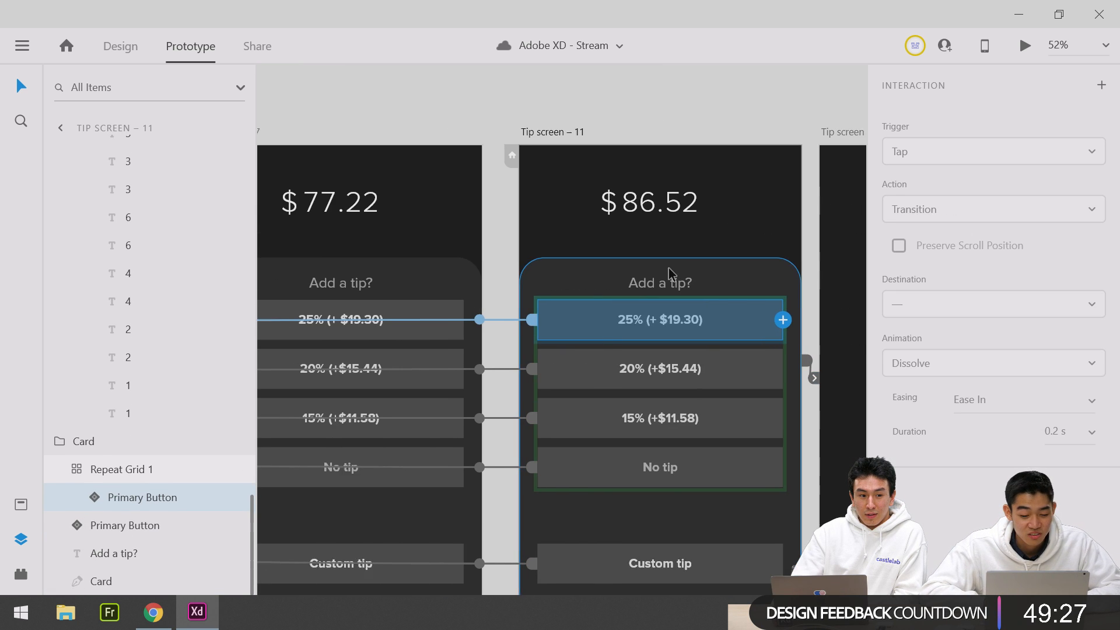
{"action": "left_click", "coordinate": [301, 150]}
{"action": "scroll", "coordinate": [299, 140], "scroll_direction": "down", "scroll_amount": 2}
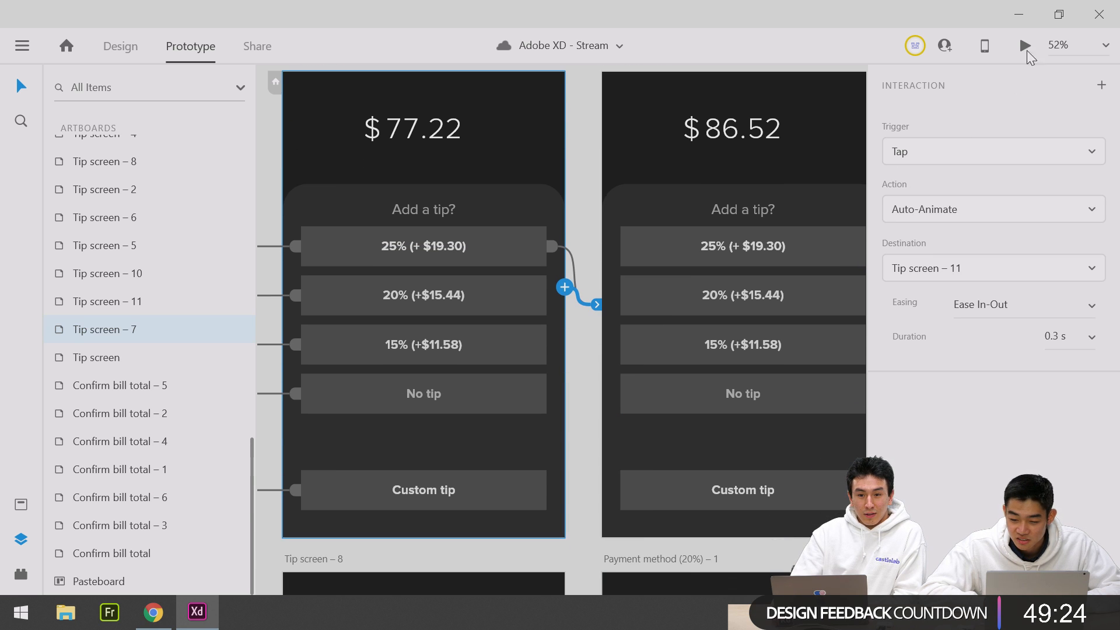
{"action": "left_click", "coordinate": [1024, 46]}
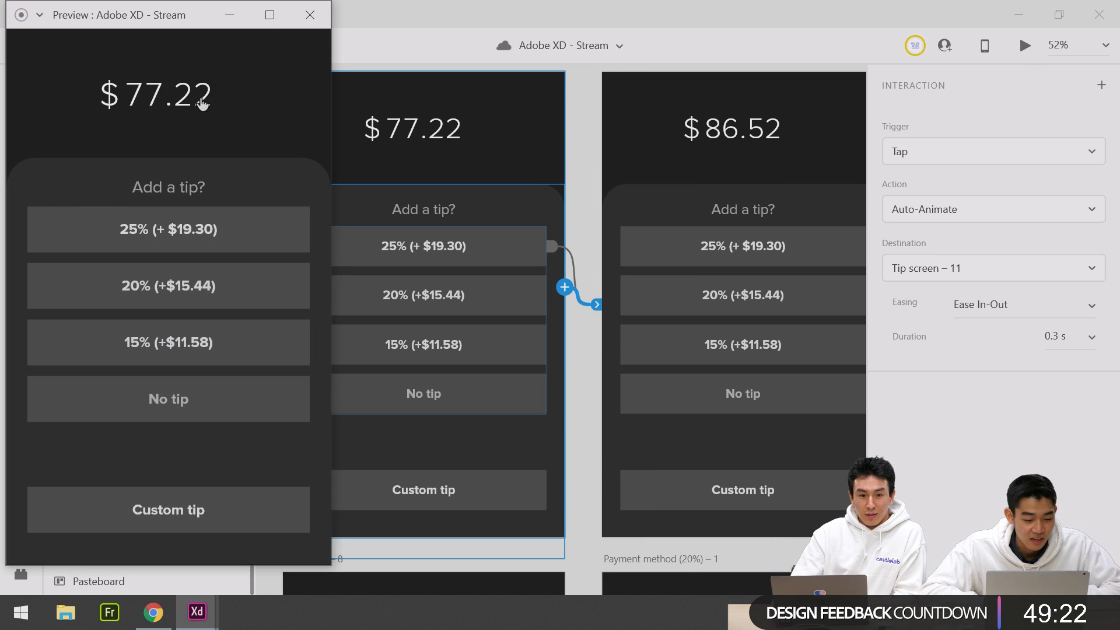
{"action": "left_click", "coordinate": [213, 231]}
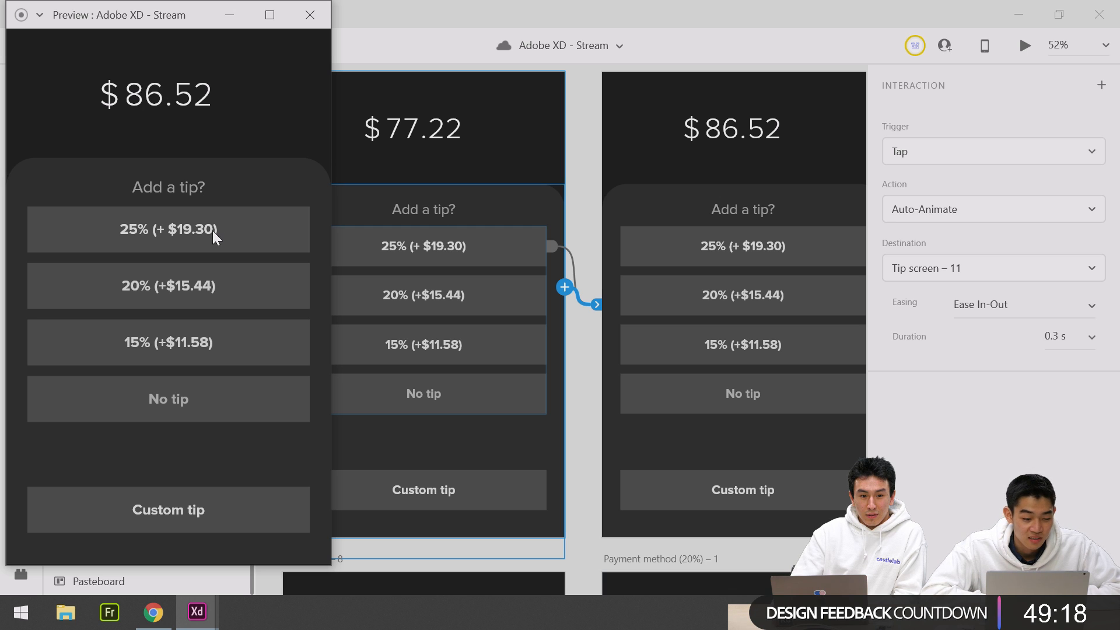
{"action": "left_click", "coordinate": [212, 229]}
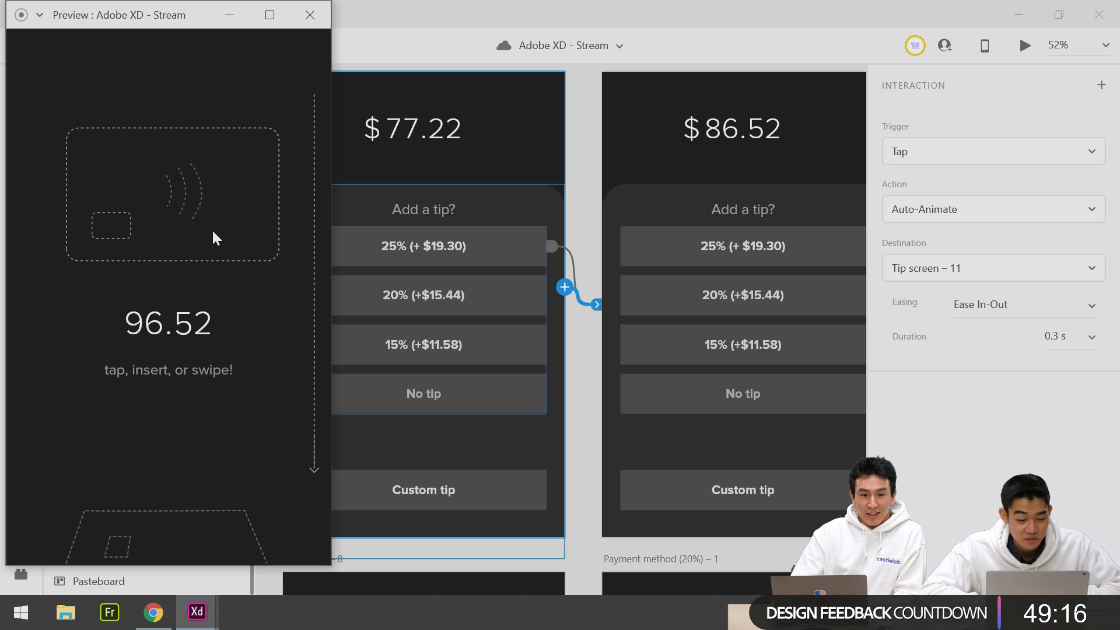
{"action": "left_click", "coordinate": [313, 15]}
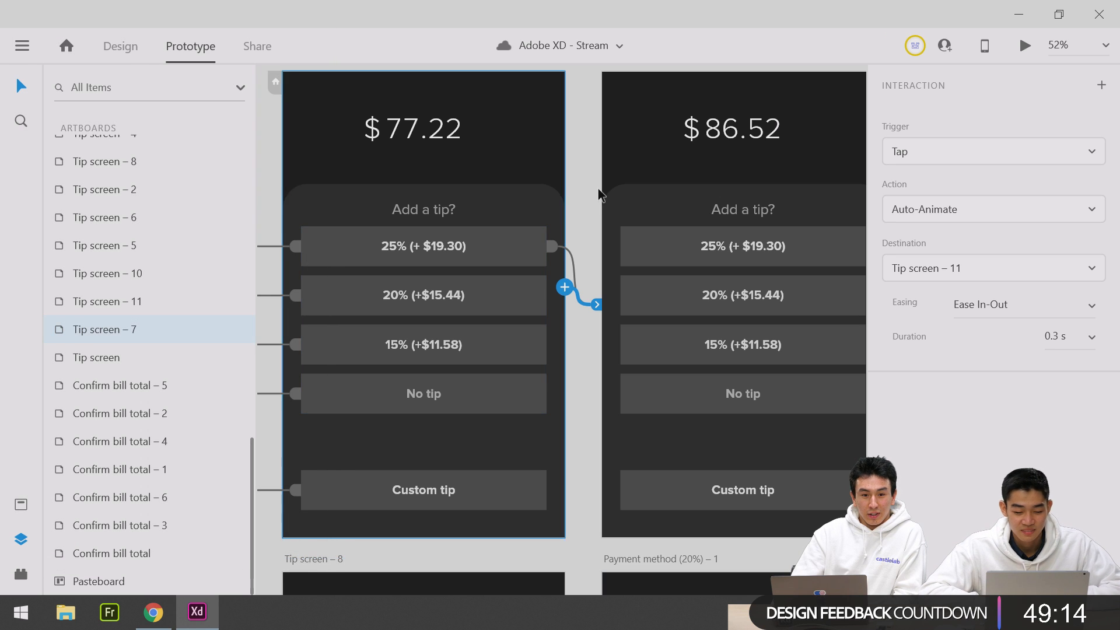
Compare the total and payment layout on Tip screen – 10 with those on the neighbouring Payment method (25%) – 2 artboard.
{"action": "scroll", "coordinate": [597, 188], "scroll_direction": "down", "scroll_amount": 3}
{"action": "scroll", "coordinate": [597, 188], "scroll_direction": "right", "scroll_amount": 3}
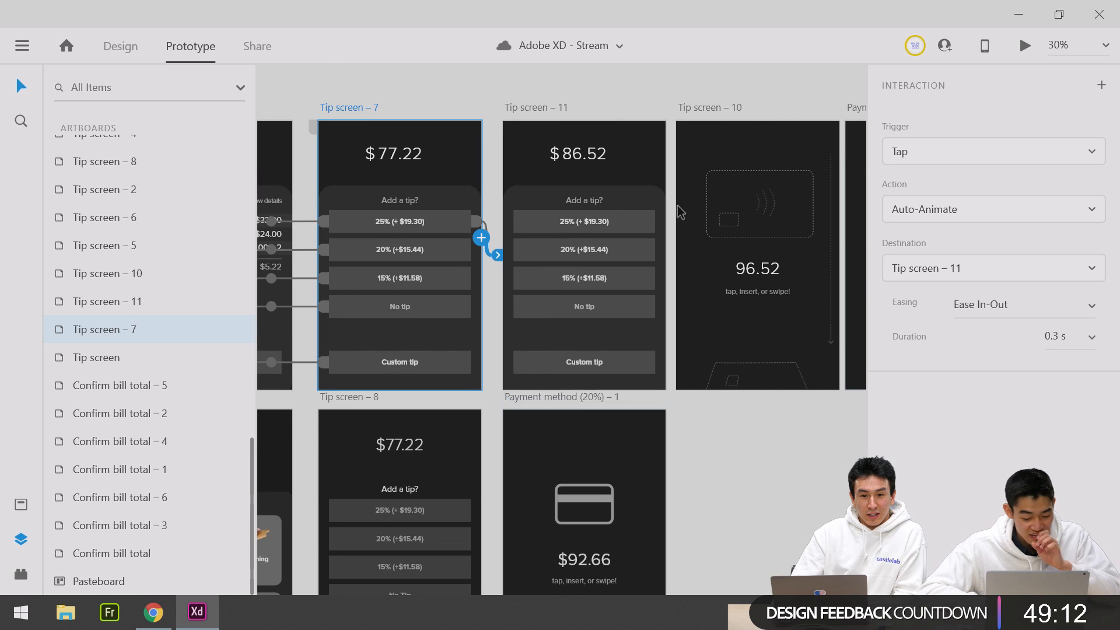
{"action": "scroll", "coordinate": [733, 220], "scroll_direction": "up", "scroll_amount": 1}
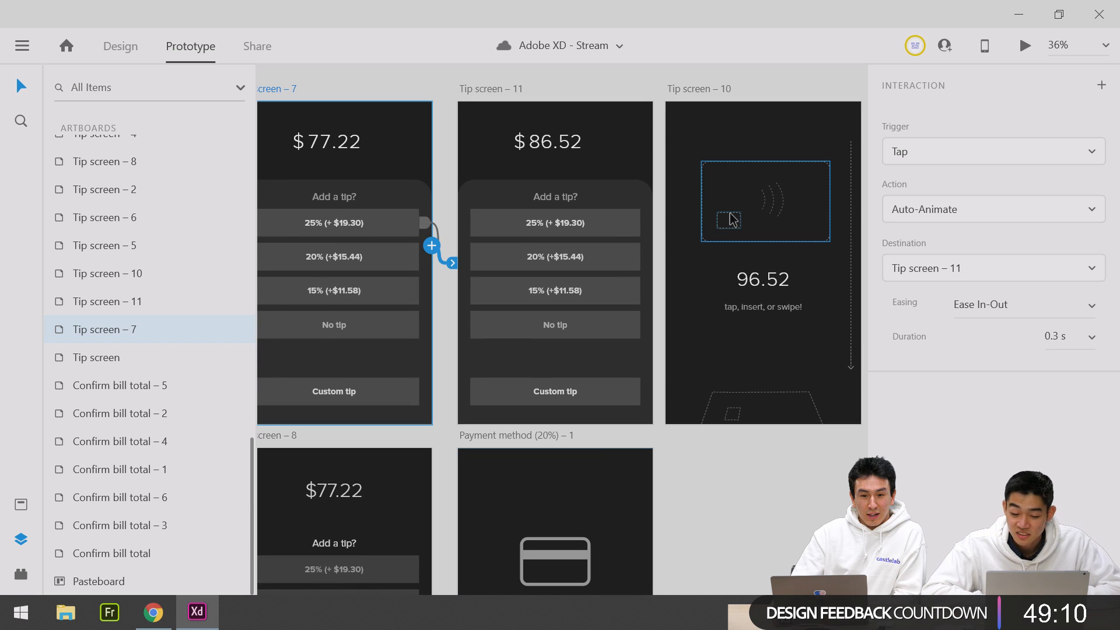
{"action": "scroll", "coordinate": [732, 219], "scroll_direction": "up", "scroll_amount": 1}
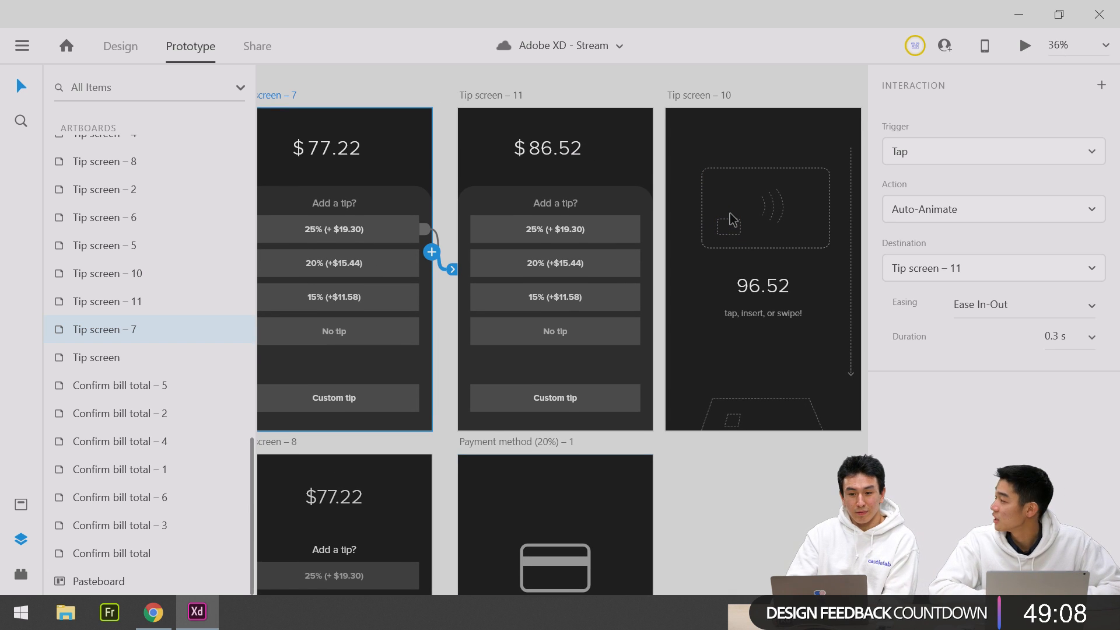
{"action": "scroll", "coordinate": [730, 213], "scroll_direction": "right", "scroll_amount": 3}
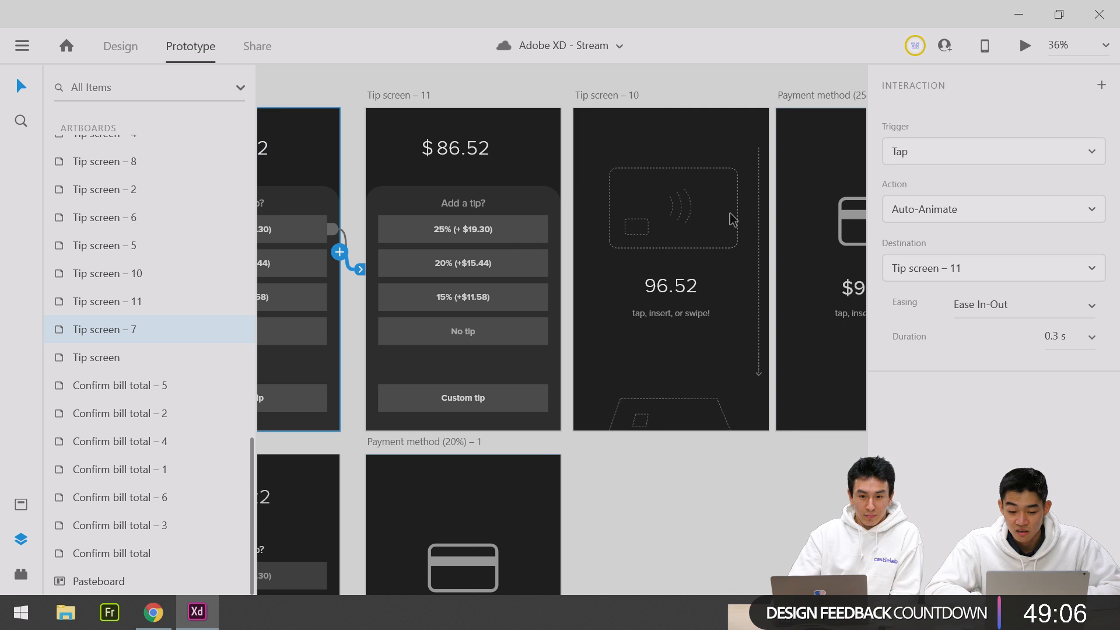
{"action": "scroll", "coordinate": [704, 321], "scroll_direction": "right", "scroll_amount": 6}
{"action": "scroll", "coordinate": [706, 323], "scroll_direction": "up", "scroll_amount": 2}
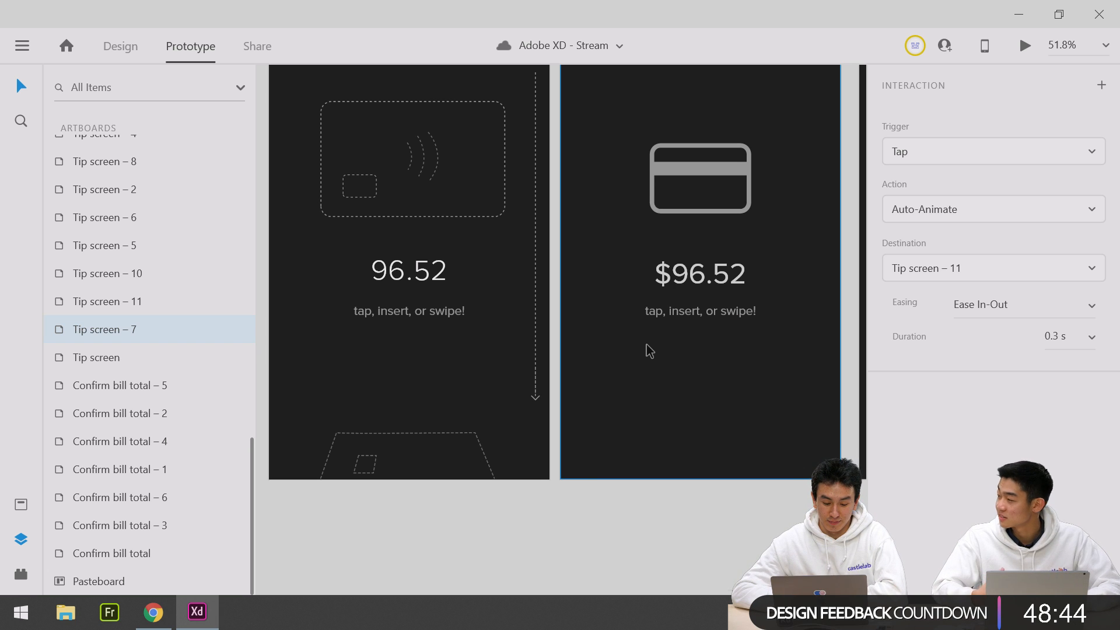
{"action": "scroll", "coordinate": [646, 348], "scroll_direction": "left", "scroll_amount": 1}
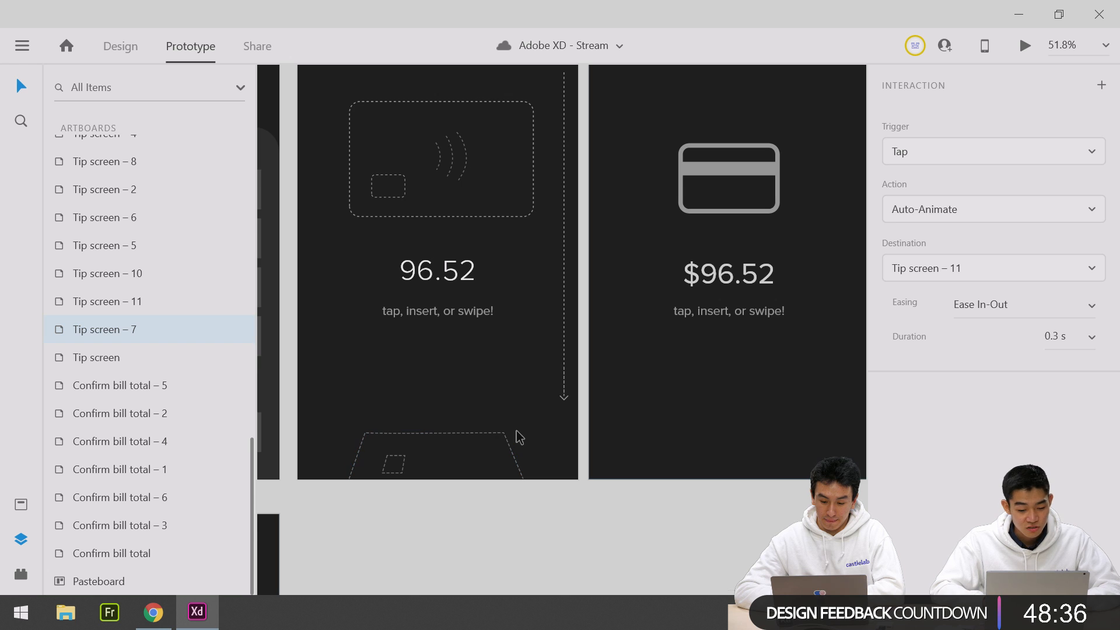
{"action": "scroll", "coordinate": [516, 431], "scroll_direction": "up", "scroll_amount": 2}
{"action": "left_click", "coordinate": [568, 352]}
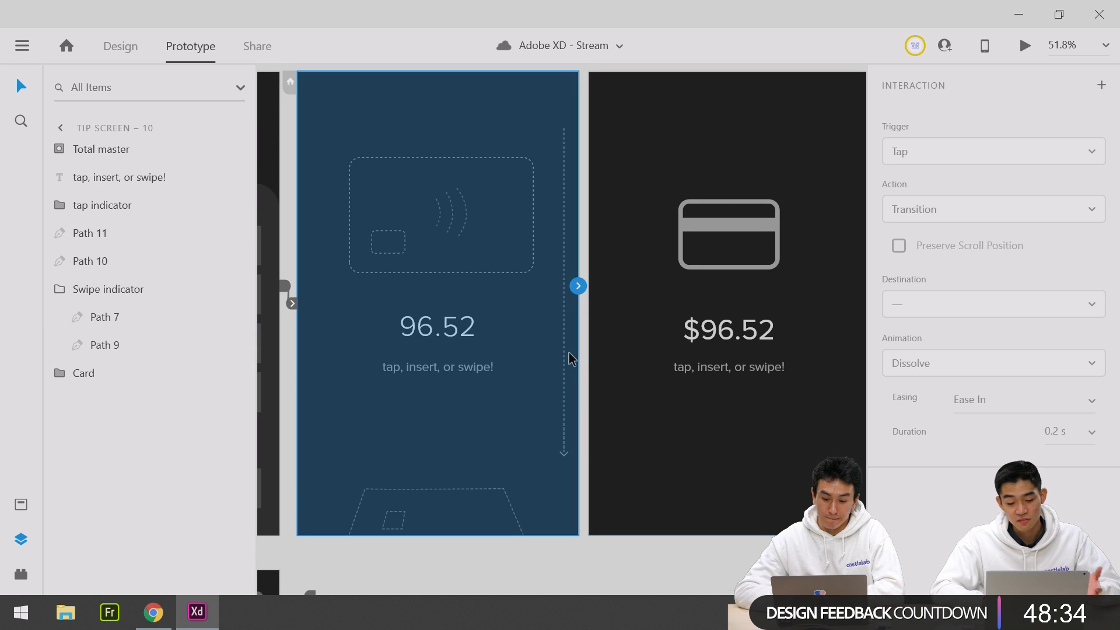
{"action": "left_click", "coordinate": [586, 352]}
{"action": "scroll", "coordinate": [587, 353], "scroll_direction": "up", "scroll_amount": 1}
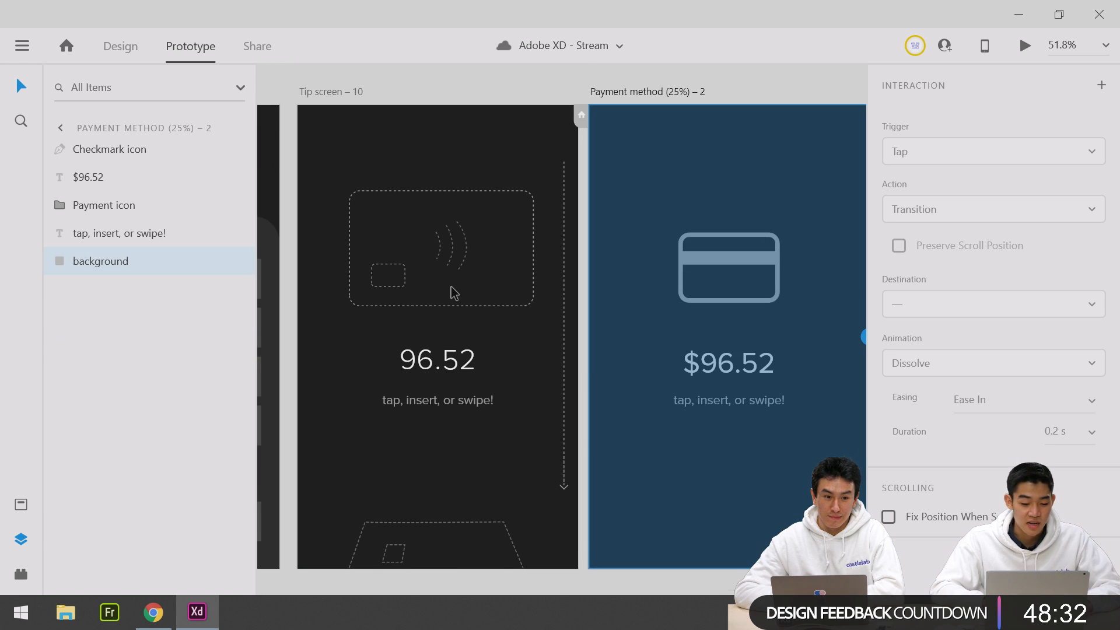
{"action": "scroll", "coordinate": [477, 245], "scroll_direction": "left", "scroll_amount": 1}
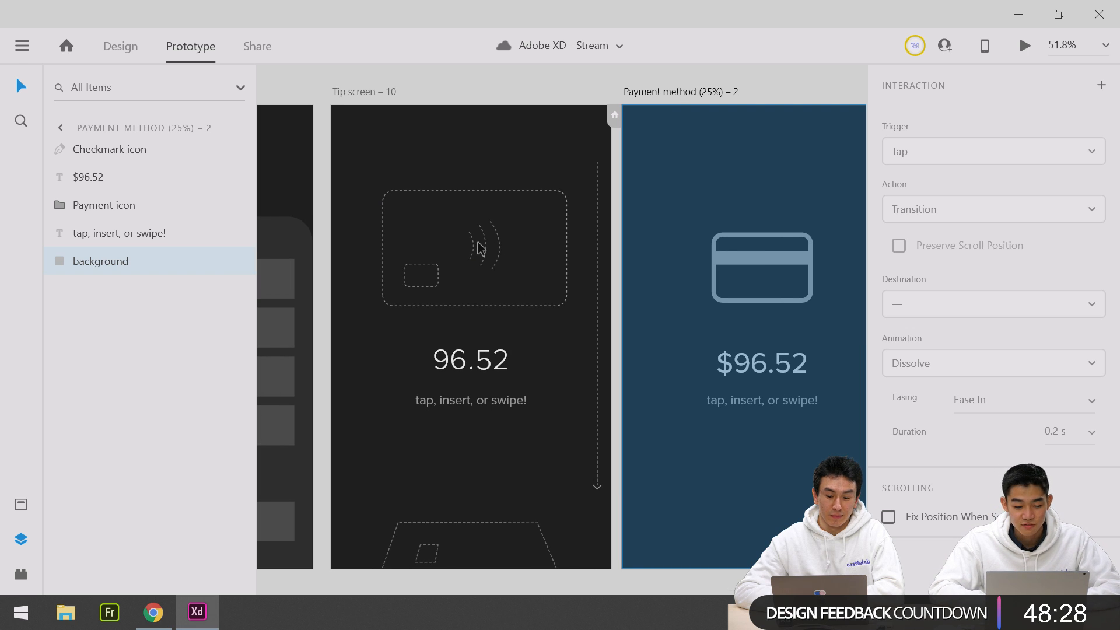
{"action": "scroll", "coordinate": [644, 368], "scroll_direction": "left", "scroll_amount": 2}
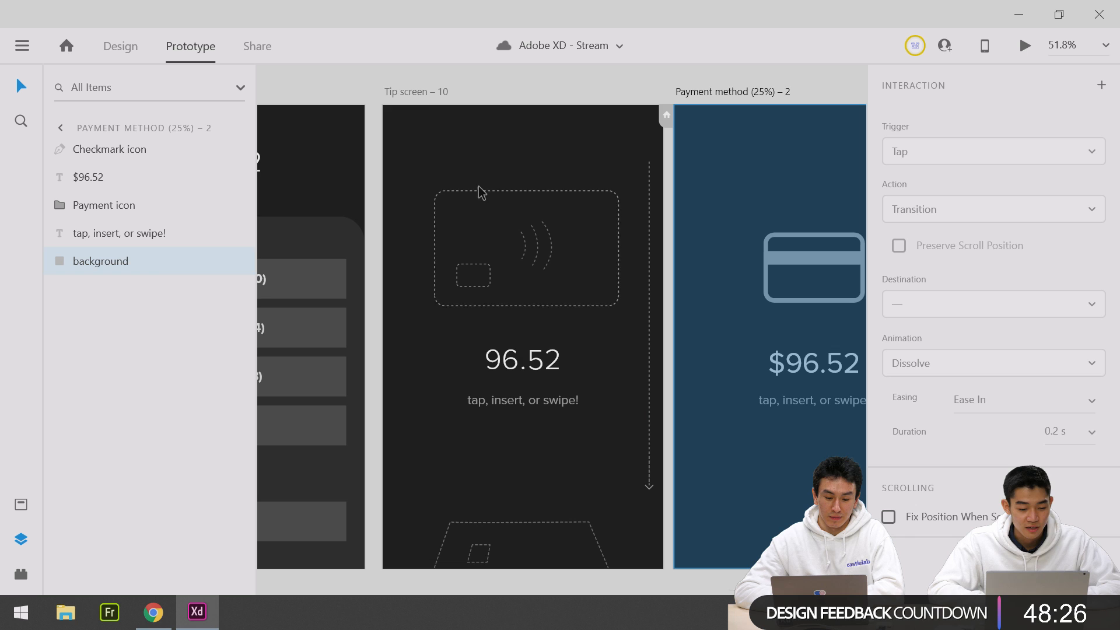
Inspect the prototype interactions from the Tip screen – 7 artboard and its 25% tip button to Tip screen – 11.
{"action": "left_click", "coordinate": [413, 68]}
{"action": "scroll", "coordinate": [413, 68], "scroll_direction": "left", "scroll_amount": 12}
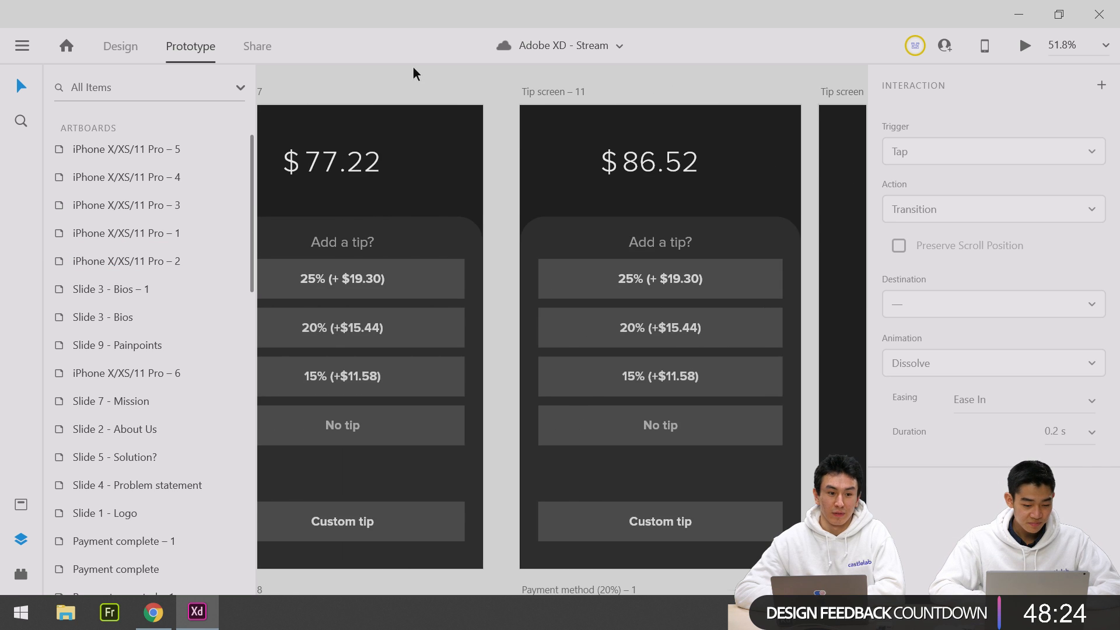
{"action": "scroll", "coordinate": [412, 68], "scroll_direction": "left", "scroll_amount": 2}
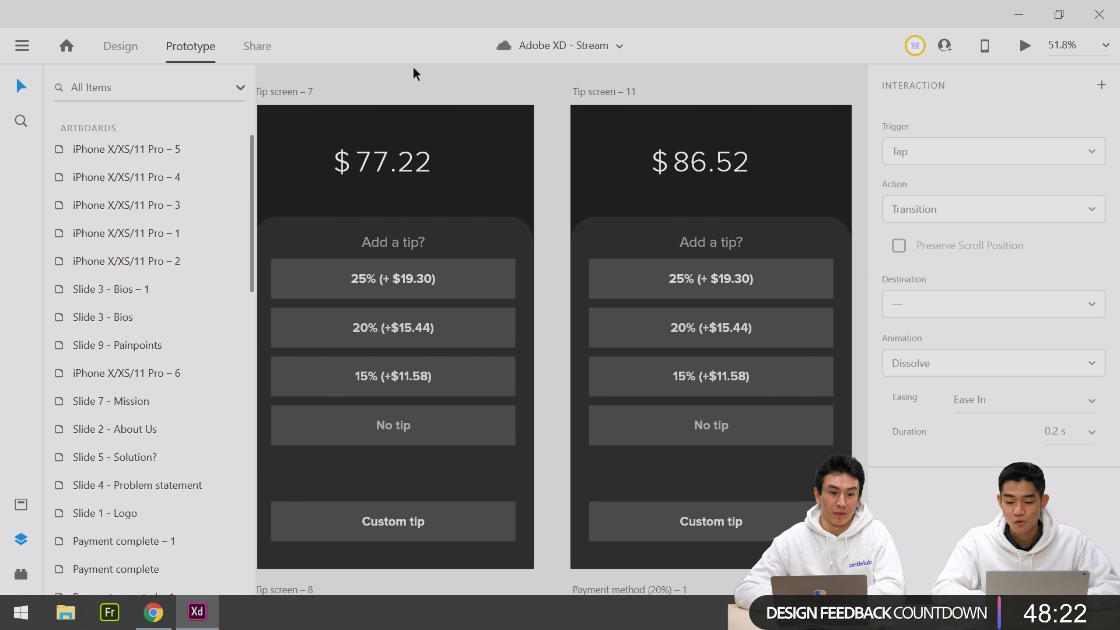
{"action": "scroll", "coordinate": [413, 68], "scroll_direction": "left", "scroll_amount": 1}
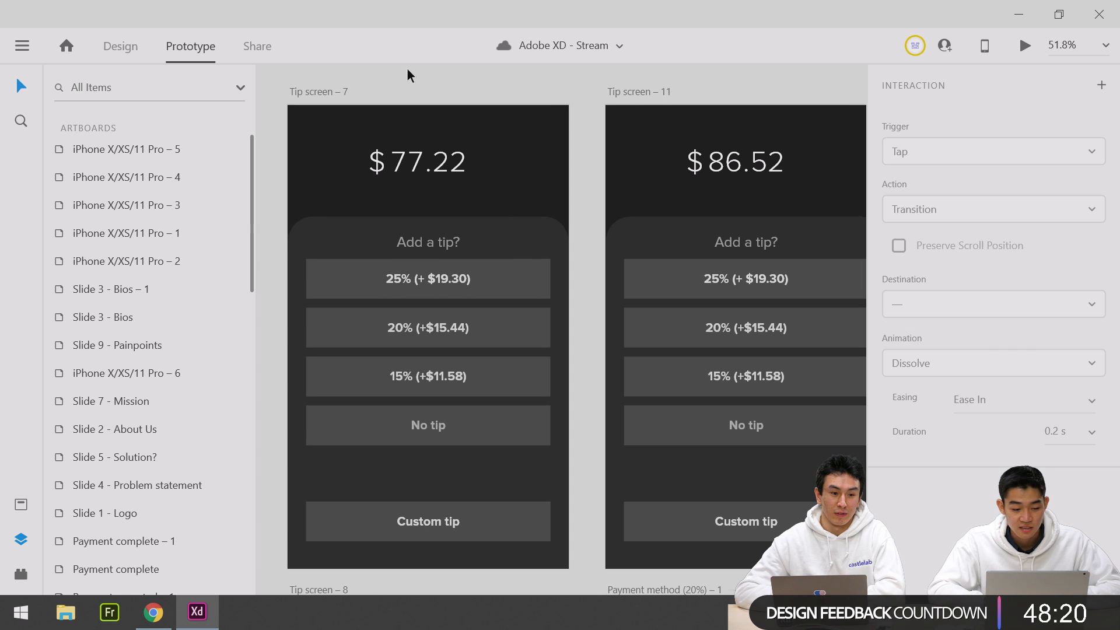
{"action": "left_click", "coordinate": [337, 92]}
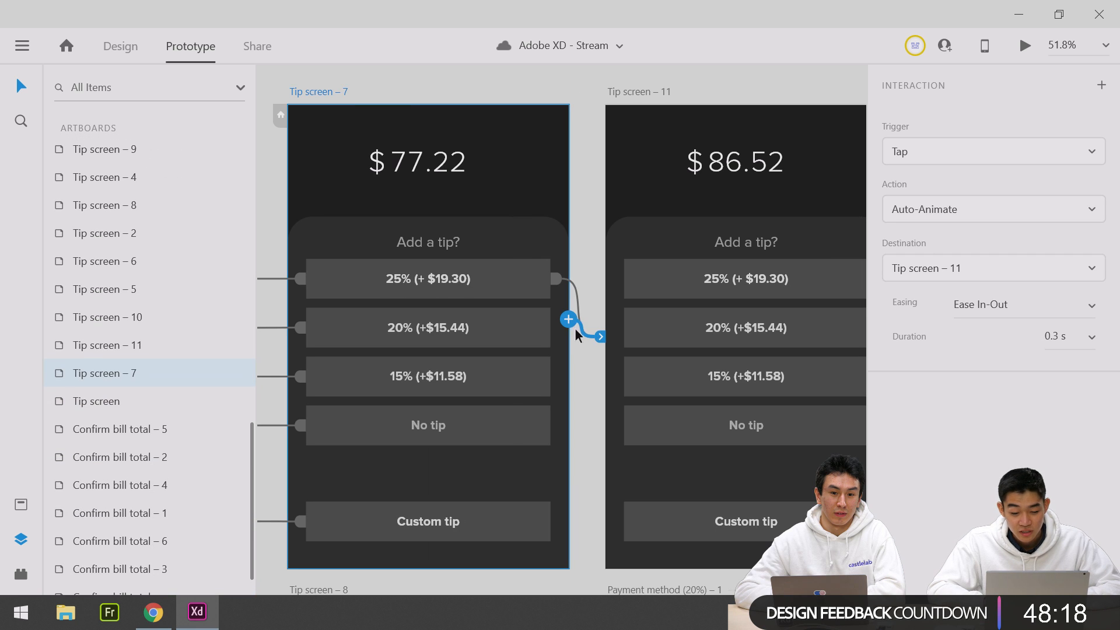
{"action": "left_click", "coordinate": [576, 298]}
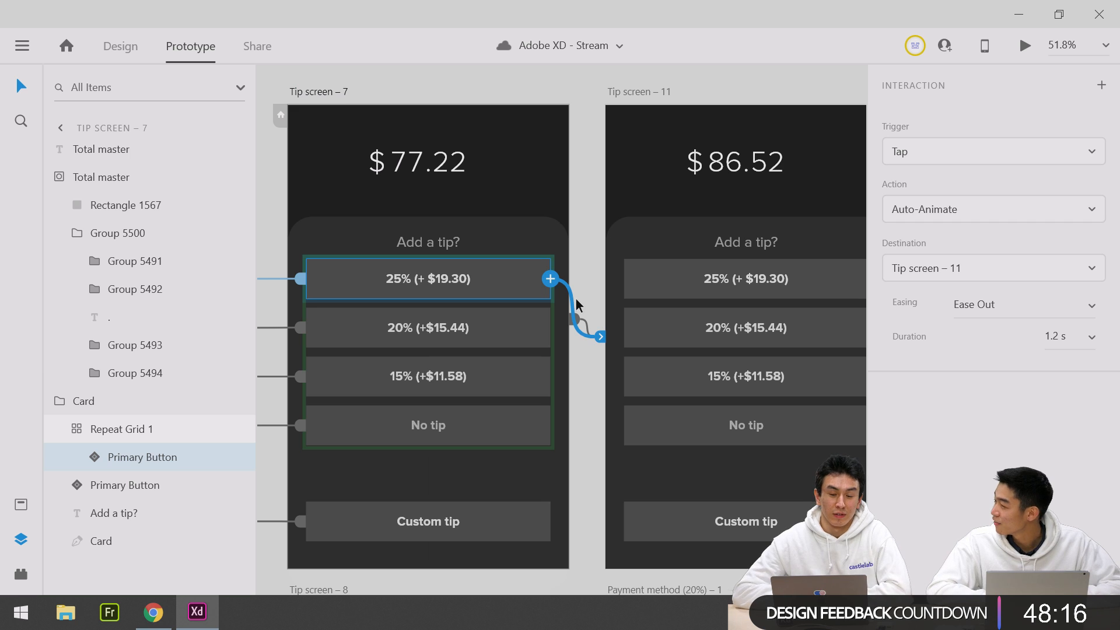
{"action": "scroll", "coordinate": [575, 299], "scroll_direction": "right", "scroll_amount": 1}
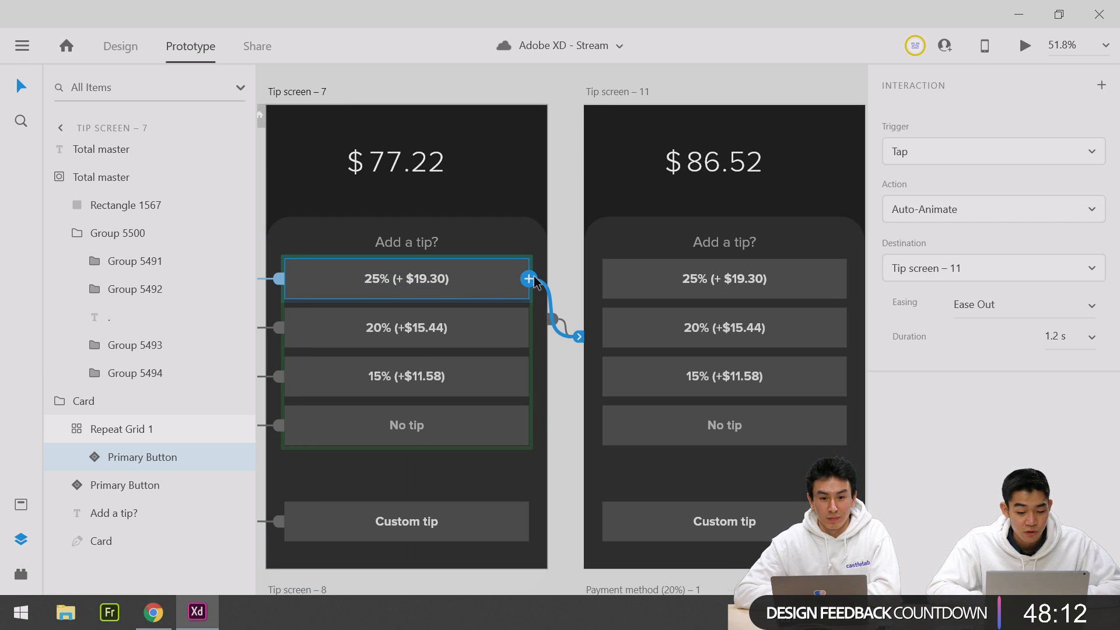
Shift the tens digit column of the Tip screen – 11 total up by one digit so the amount reads 96.52.
{"action": "left_click", "coordinate": [704, 169]}
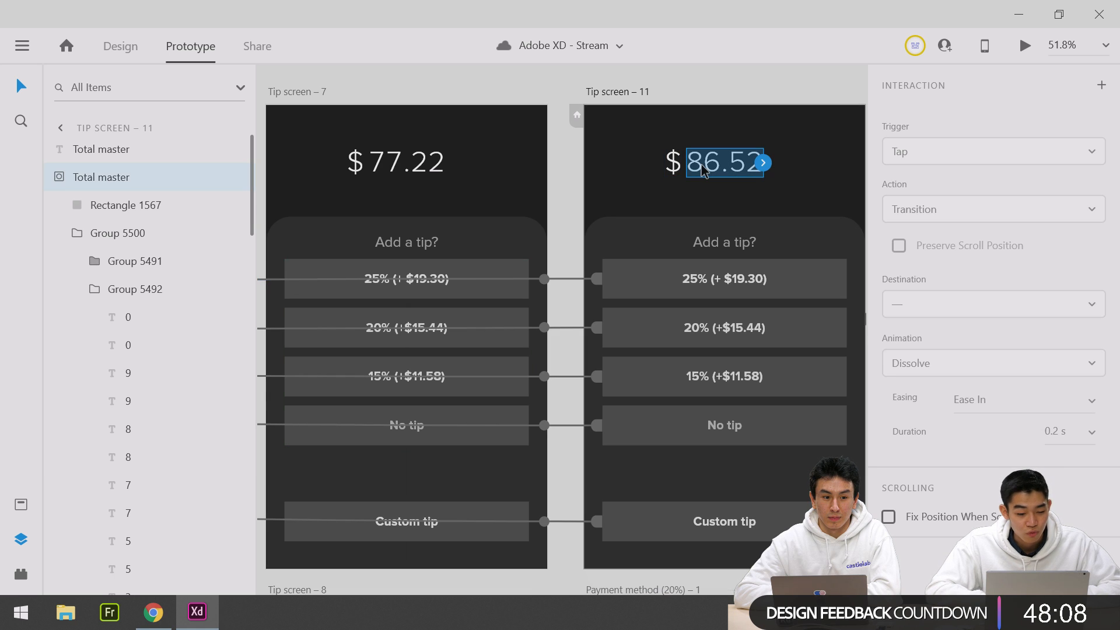
{"action": "scroll", "coordinate": [696, 172], "scroll_direction": "right", "scroll_amount": 1}
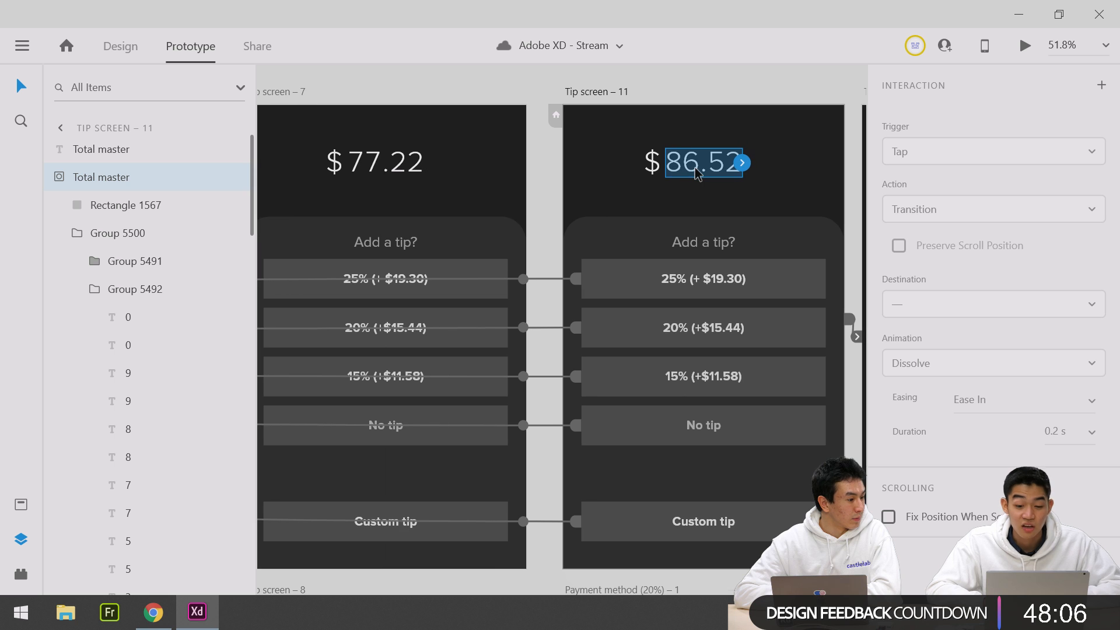
{"action": "double_click", "coordinate": [678, 174]}
{"action": "scroll", "coordinate": [678, 173], "scroll_direction": "up", "scroll_amount": 2}
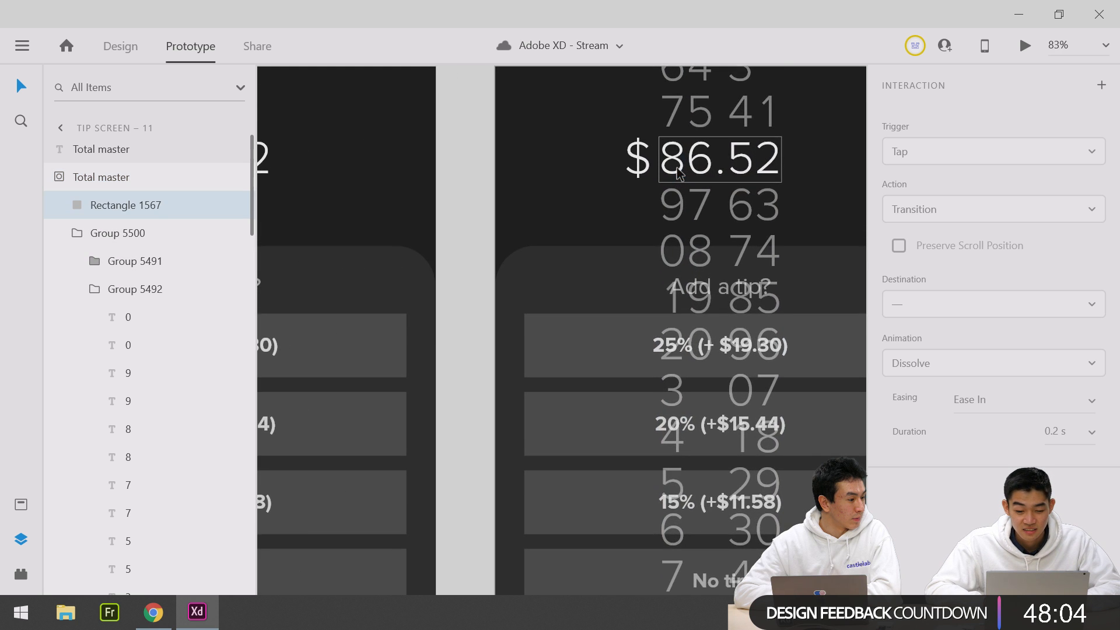
{"action": "left_click", "coordinate": [676, 177]}
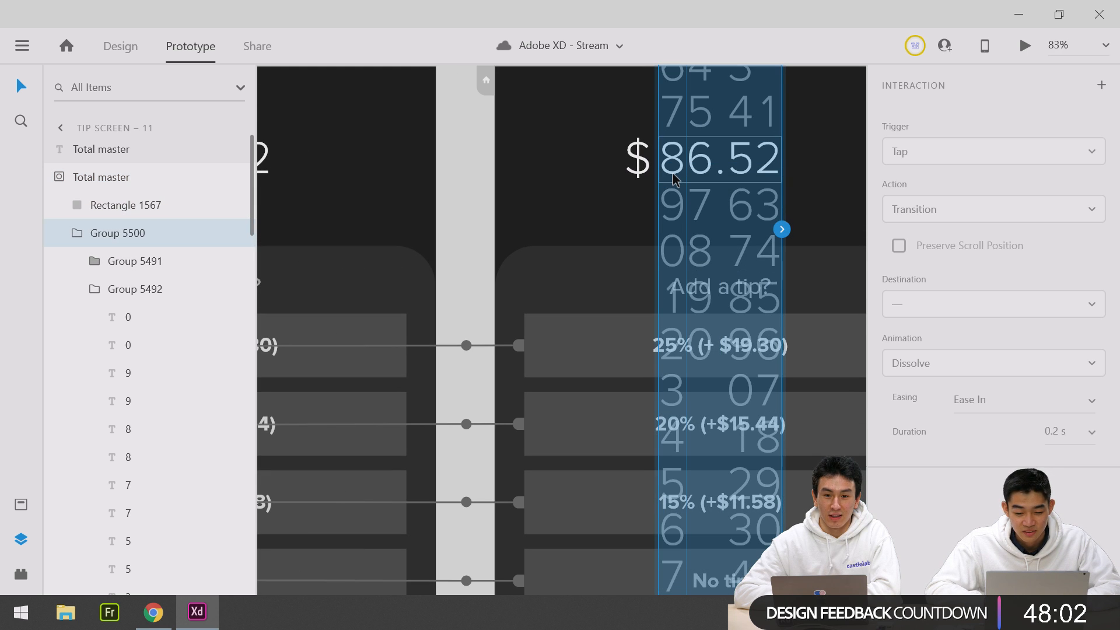
{"action": "double_click", "coordinate": [674, 178]}
{"action": "left_click_drag", "start_coordinate": [674, 178], "coordinate": [685, 134]}
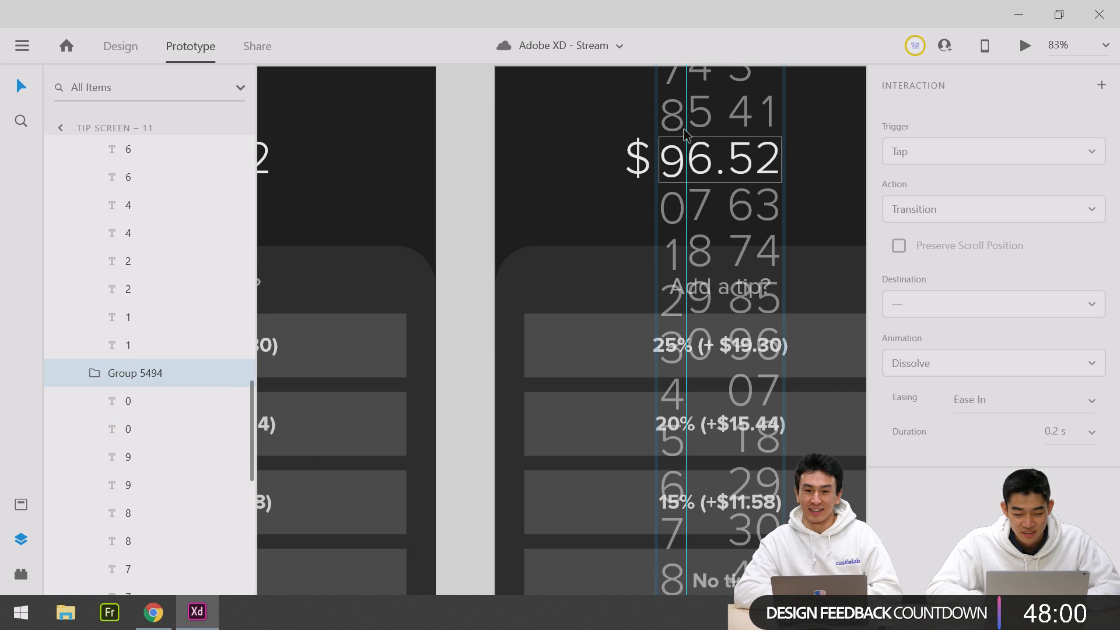
{"action": "scroll", "coordinate": [685, 134], "scroll_direction": "up", "scroll_amount": 3}
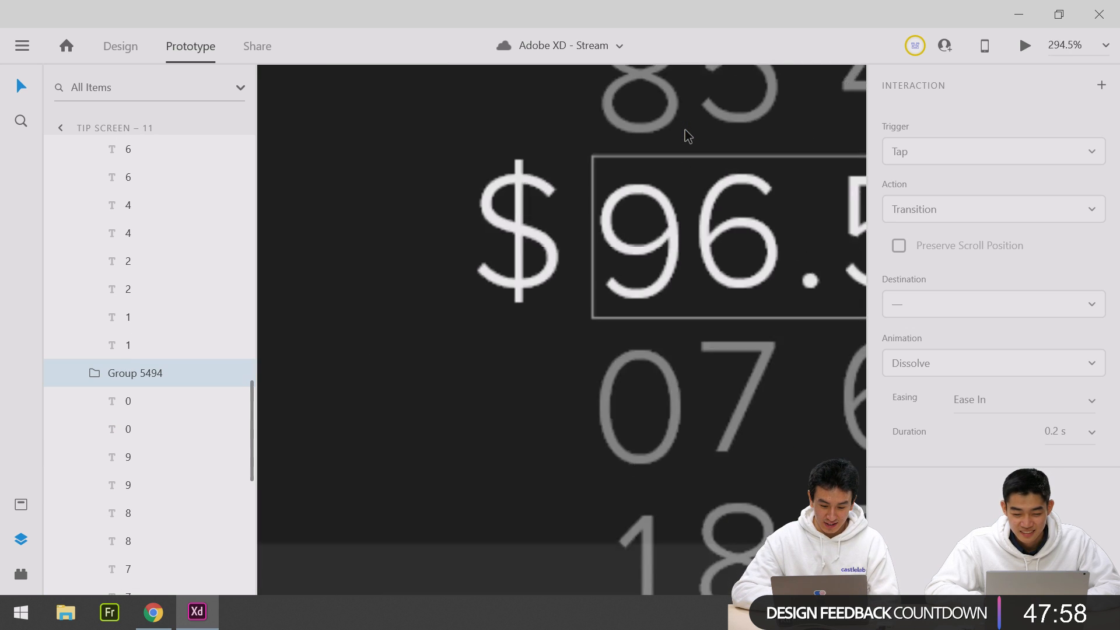
{"action": "scroll", "coordinate": [687, 136], "scroll_direction": "up", "scroll_amount": 2}
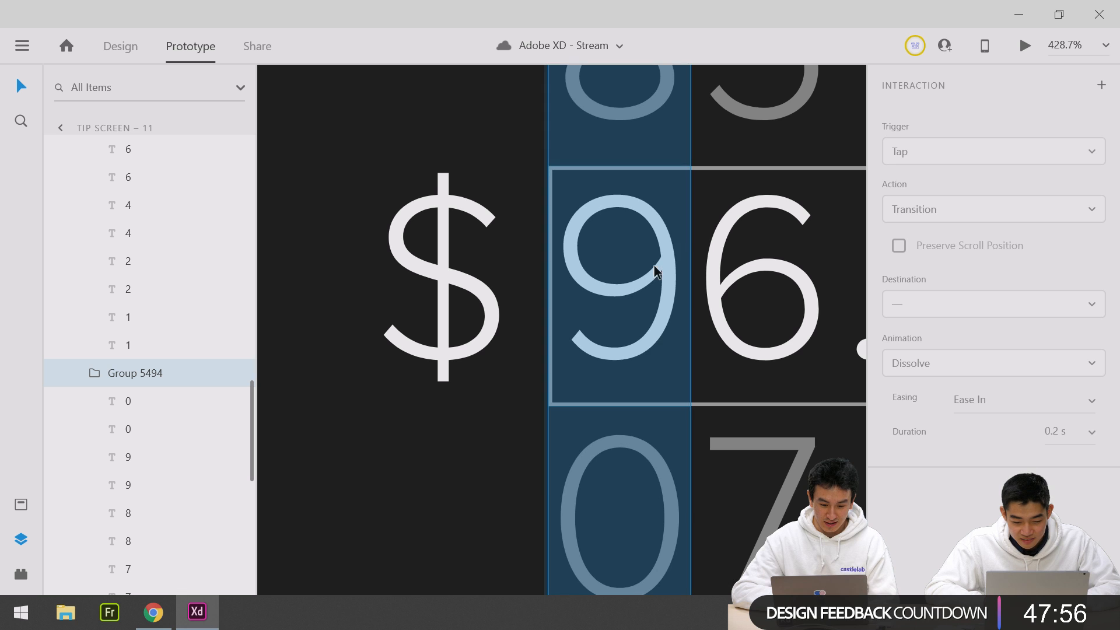
{"action": "scroll", "coordinate": [355, 459], "scroll_direction": "down", "scroll_amount": 4}
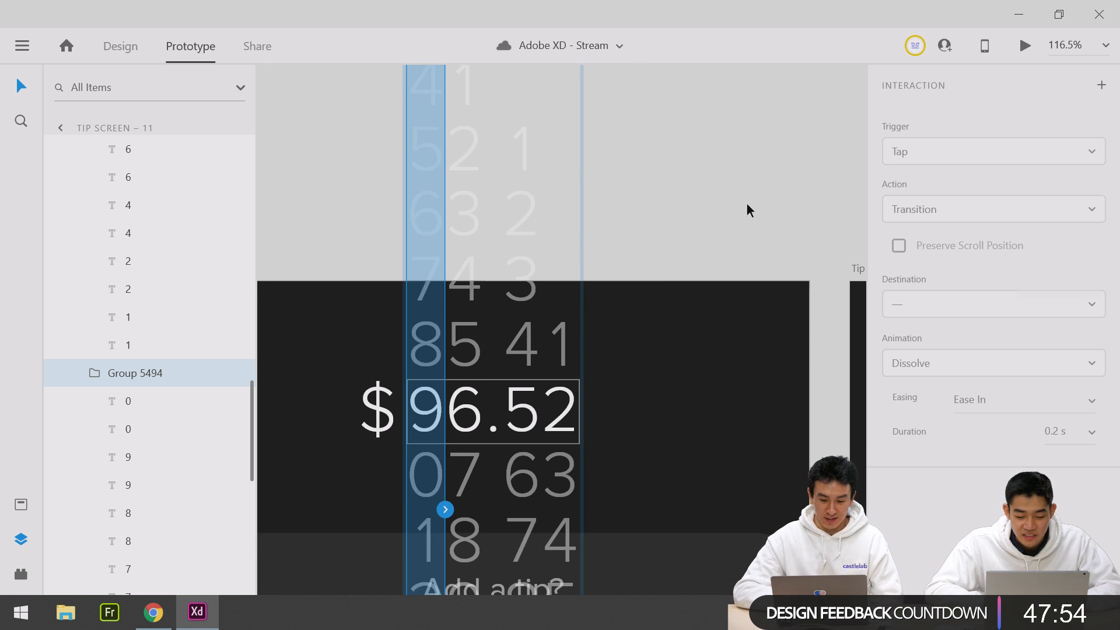
{"action": "left_click", "coordinate": [747, 204]}
{"action": "scroll", "coordinate": [746, 204], "scroll_direction": "down", "scroll_amount": 3}
{"action": "scroll", "coordinate": [620, 304], "scroll_direction": "up", "scroll_amount": 1}
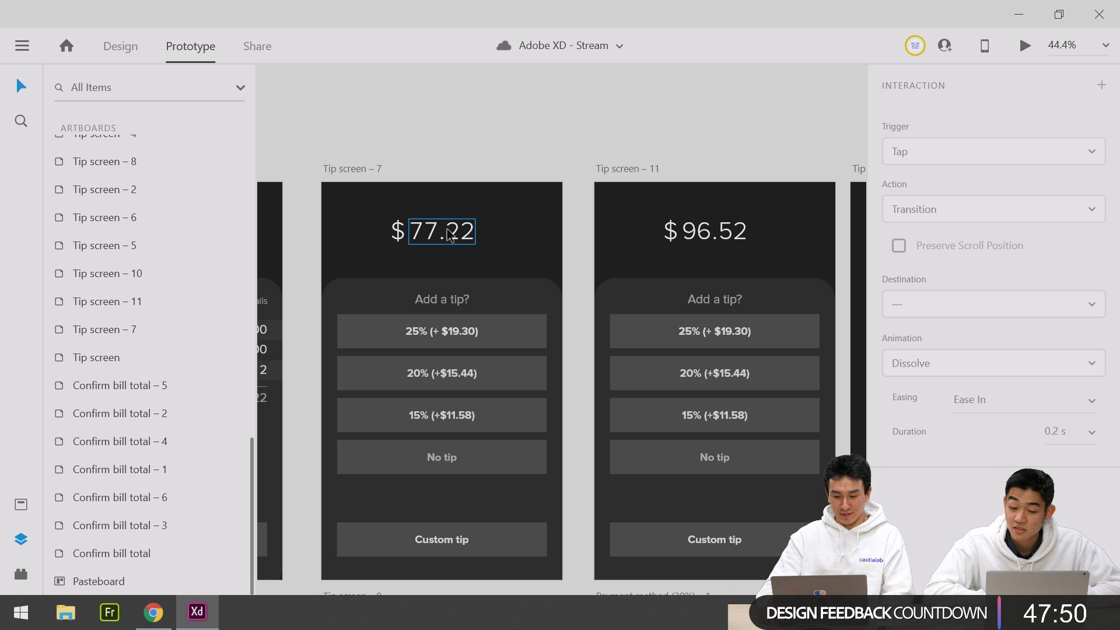
Copy the dollar sign from the Tip screen – 11 total and place it in front of the 96.52 amount on Tip screen – 10.
{"action": "scroll", "coordinate": [699, 244], "scroll_direction": "right", "scroll_amount": 2}
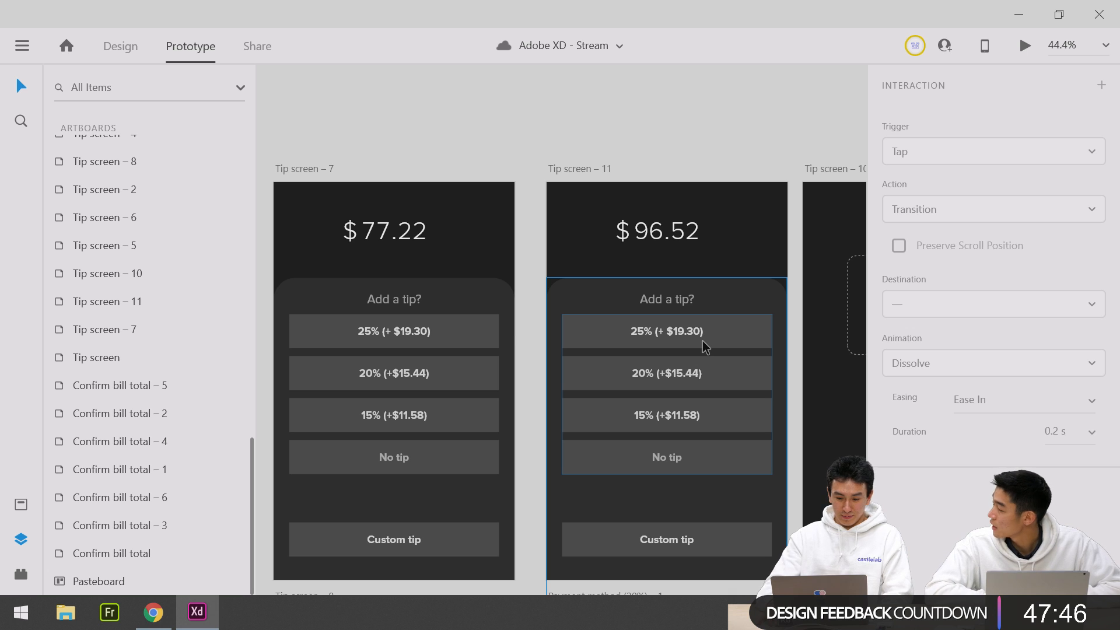
{"action": "scroll", "coordinate": [734, 289], "scroll_direction": "down", "scroll_amount": 2}
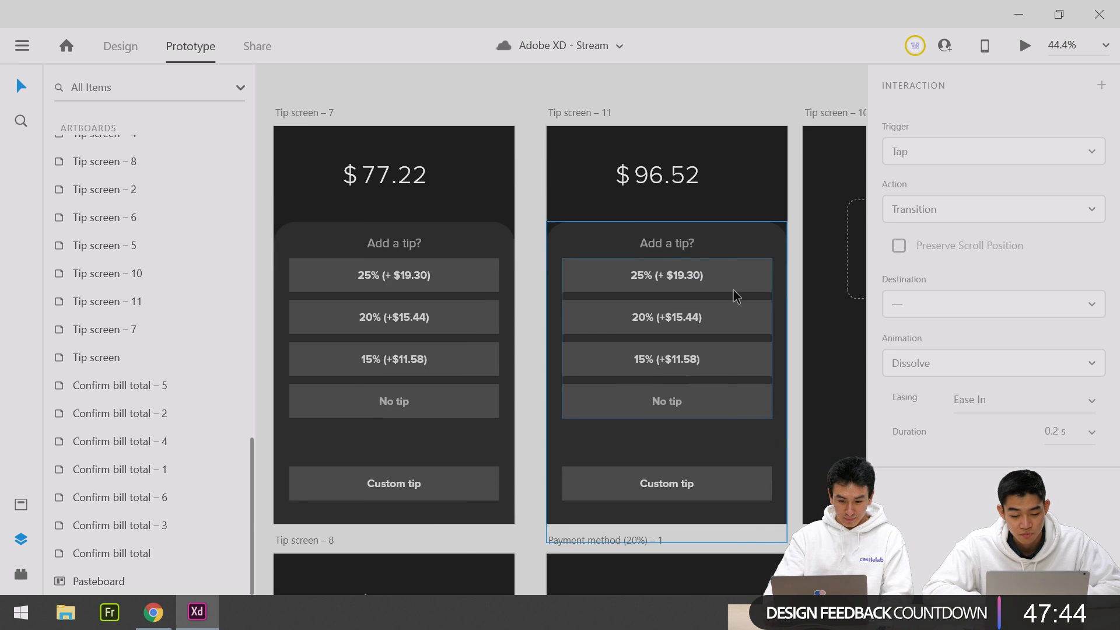
{"action": "scroll", "coordinate": [733, 290], "scroll_direction": "right", "scroll_amount": 2}
{"action": "scroll", "coordinate": [758, 195], "scroll_direction": "right", "scroll_amount": 2}
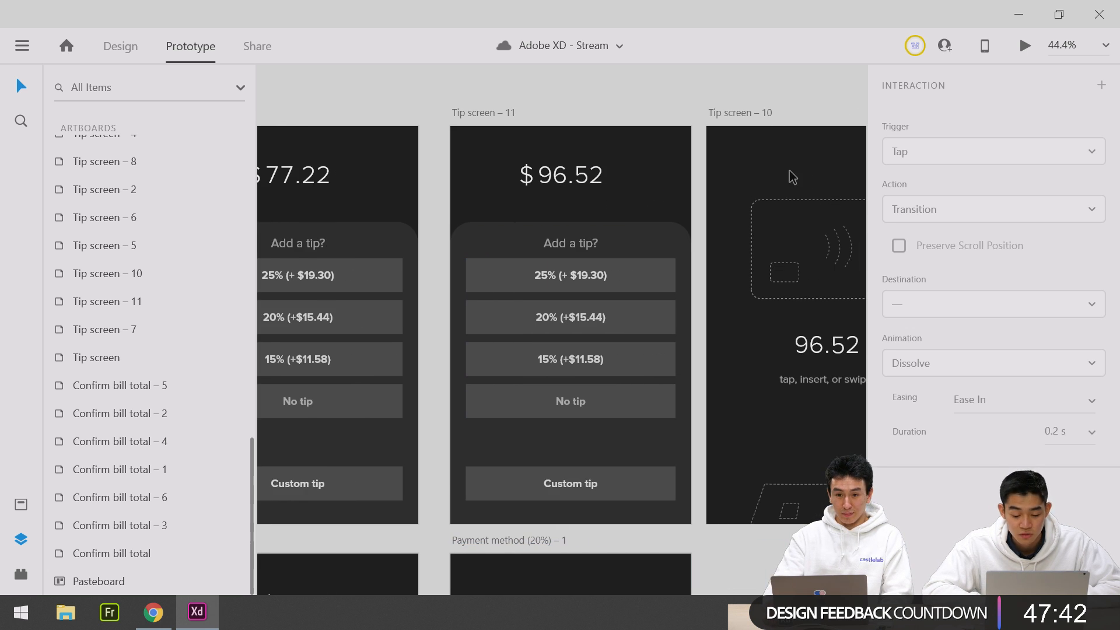
{"action": "scroll", "coordinate": [792, 176], "scroll_direction": "left", "scroll_amount": 1}
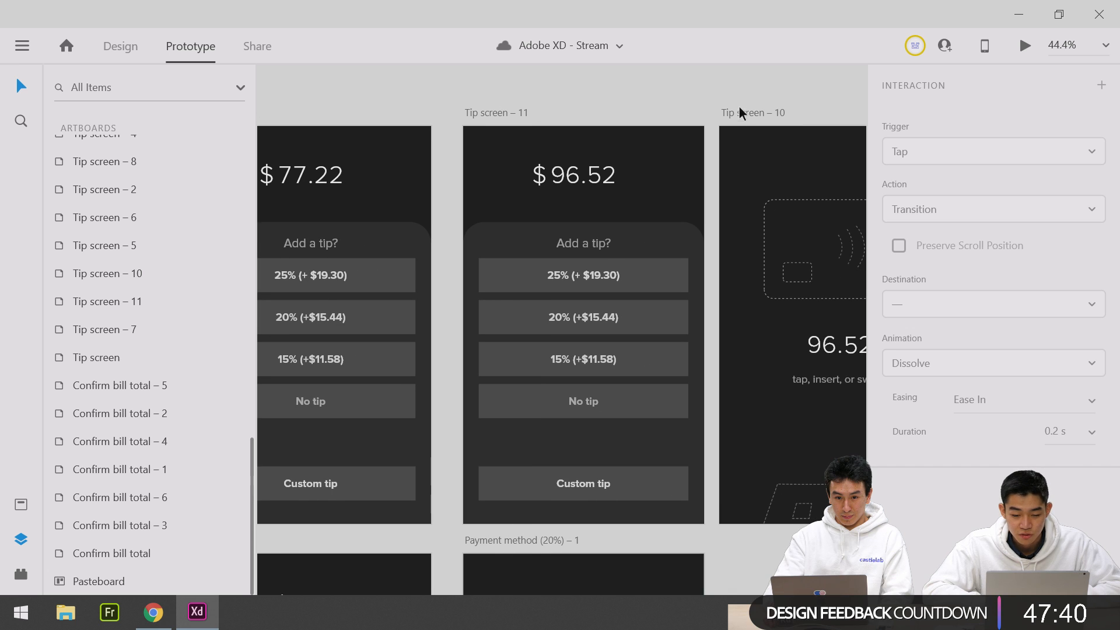
{"action": "left_click", "coordinate": [740, 112]}
{"action": "scroll", "coordinate": [571, 189], "scroll_direction": "right", "scroll_amount": 1}
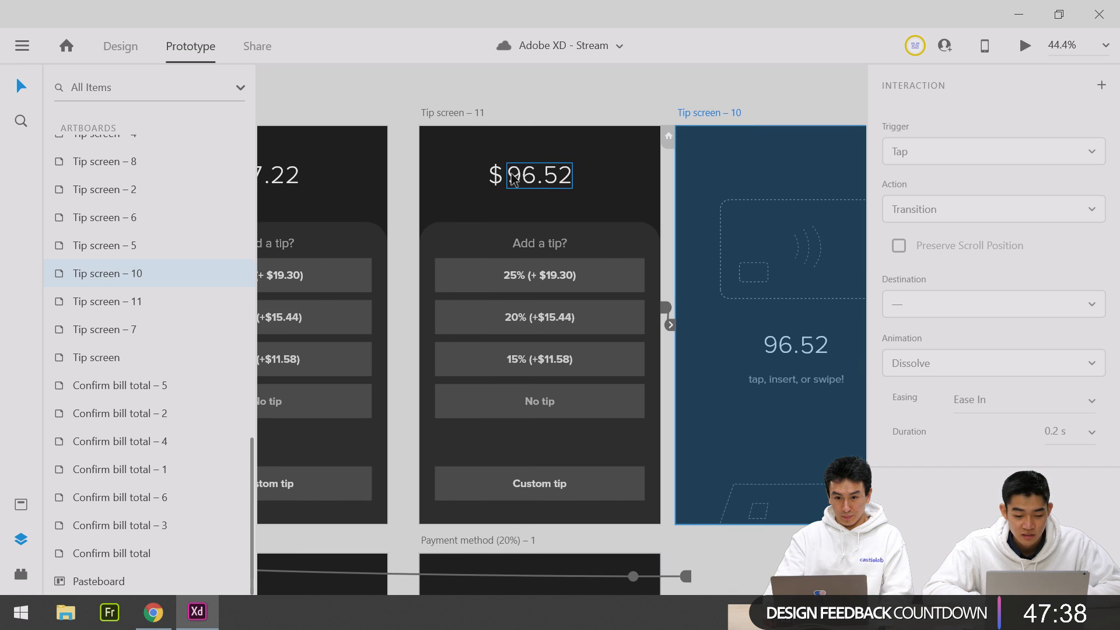
{"action": "left_click", "coordinate": [495, 175]}
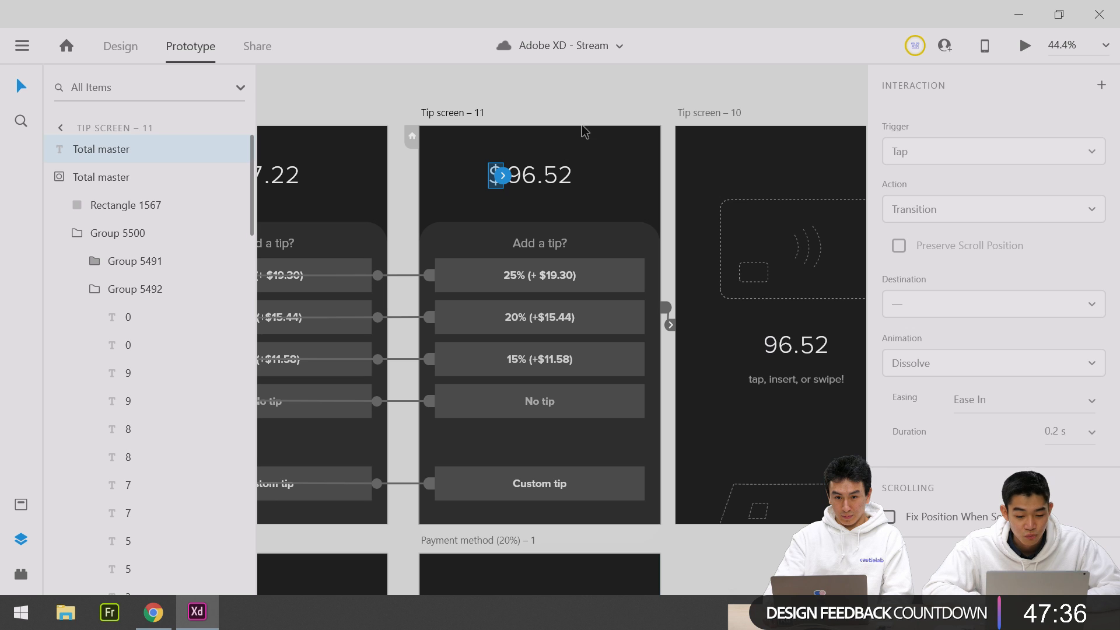
{"action": "left_click", "coordinate": [117, 47]}
{"action": "left_click", "coordinate": [520, 94]}
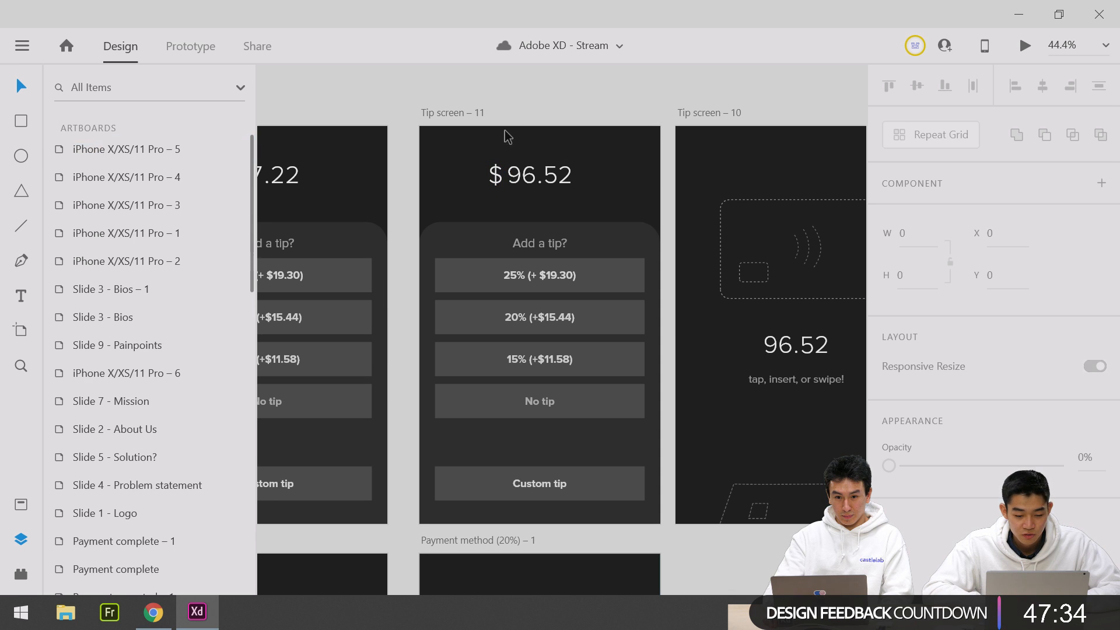
{"action": "left_click", "coordinate": [498, 175]}
{"action": "scroll", "coordinate": [500, 175], "scroll_direction": "right", "scroll_amount": 2}
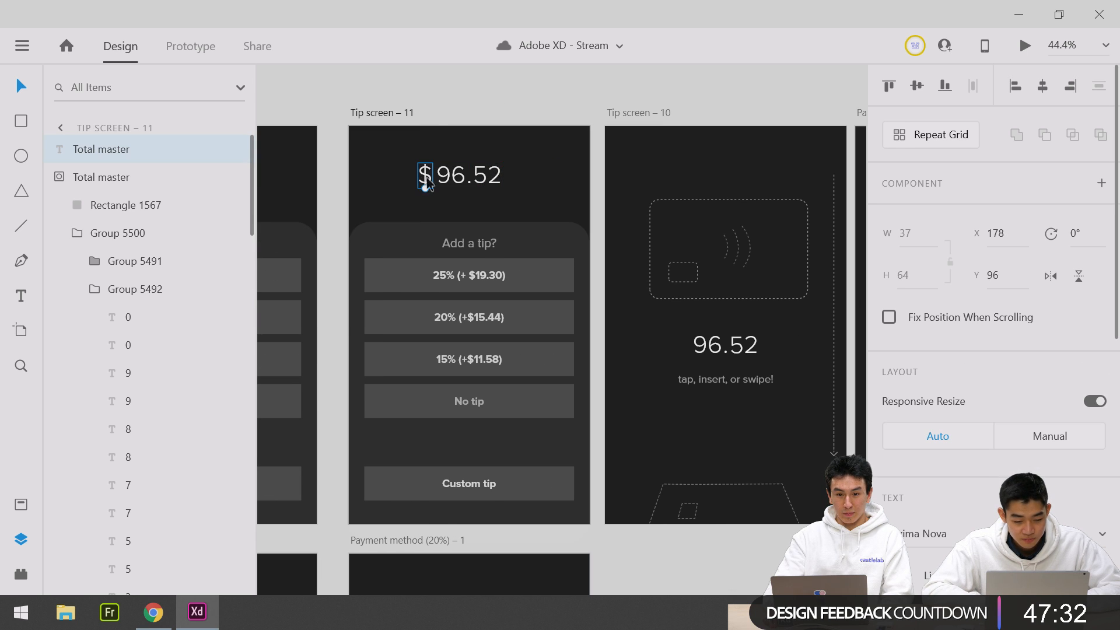
{"action": "left_click_drag", "start_coordinate": [426, 180], "coordinate": [682, 352]}
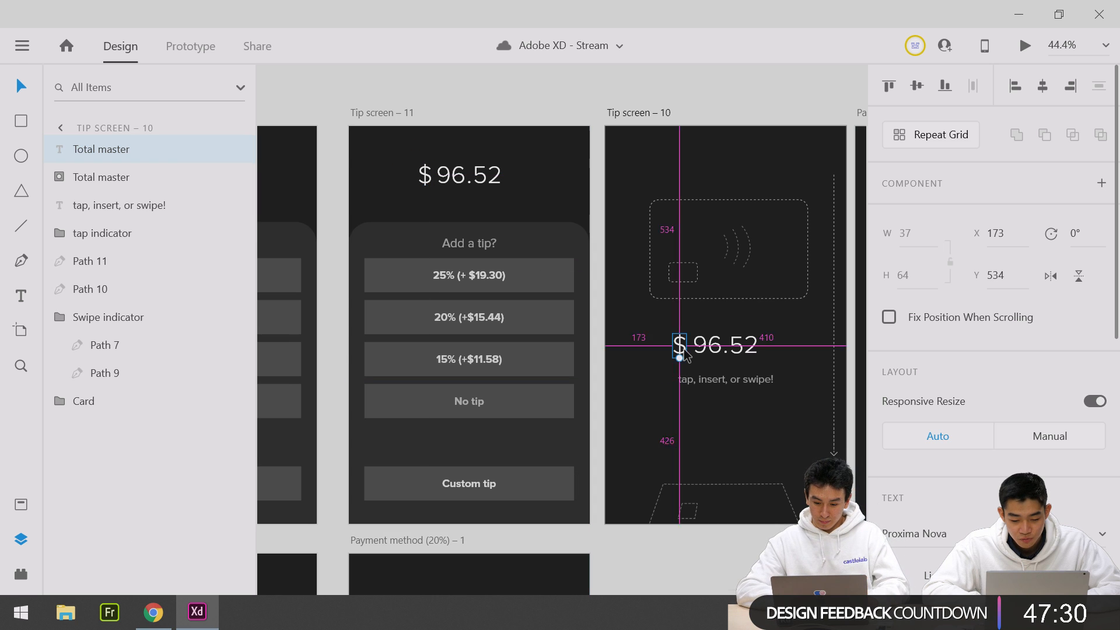
{"action": "scroll", "coordinate": [674, 353], "scroll_direction": "up", "scroll_amount": 1}
Inspect the prototype interaction that leads from the Tip screen – 11 artboard to Tip screen – 10.
{"action": "left_click", "coordinate": [380, 111]}
{"action": "scroll", "coordinate": [381, 110], "scroll_direction": "left", "scroll_amount": 2}
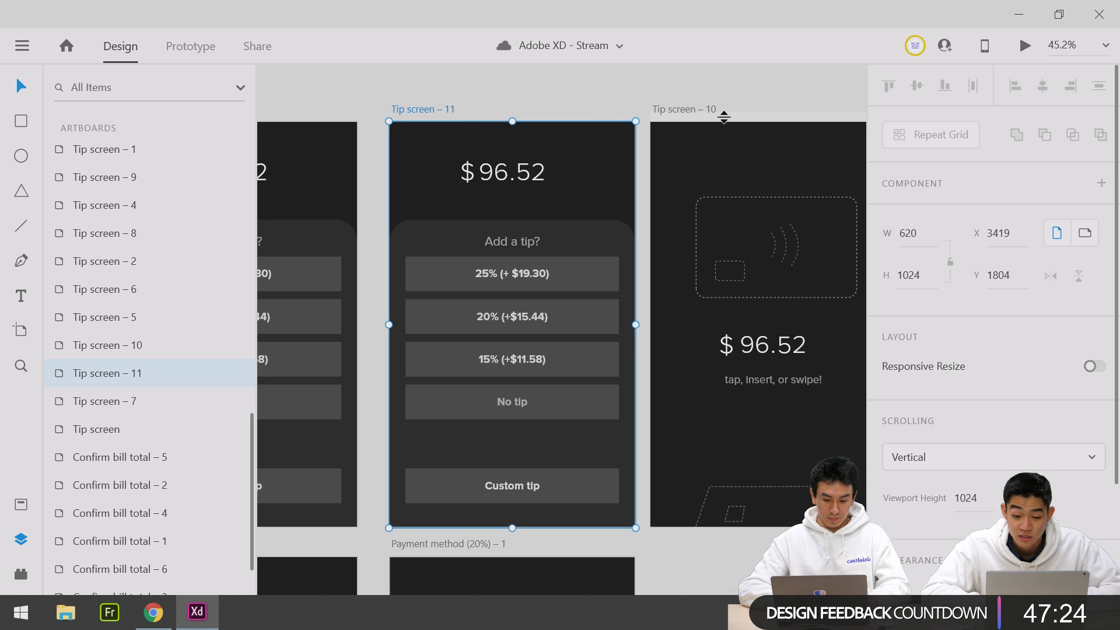
{"action": "left_click", "coordinate": [206, 50]}
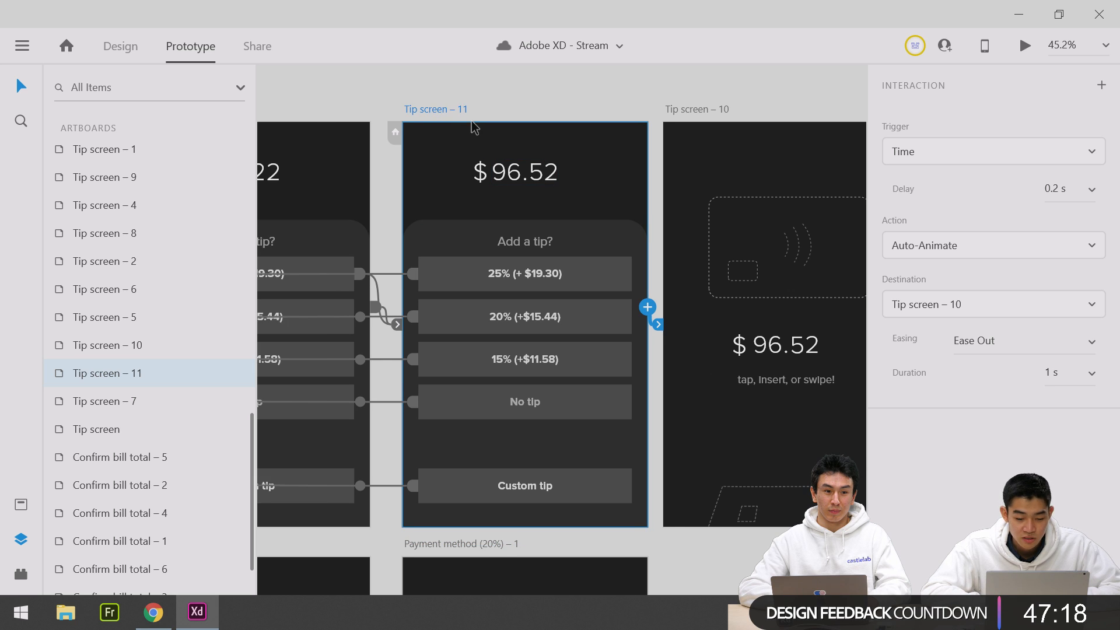
{"action": "scroll", "coordinate": [476, 129], "scroll_direction": "right", "scroll_amount": 1}
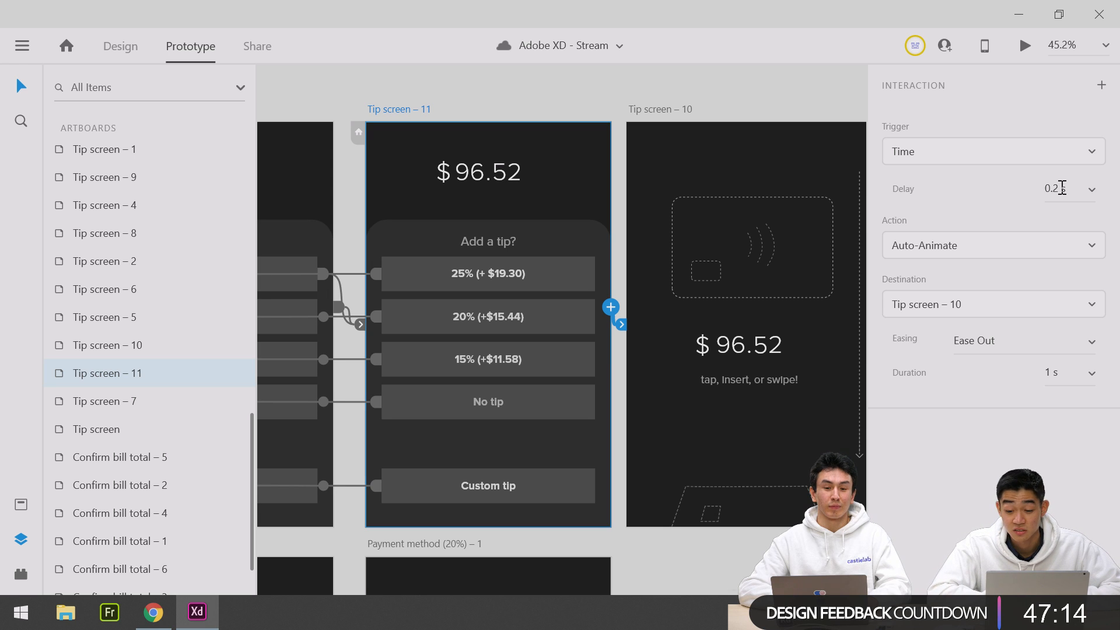
{"action": "scroll", "coordinate": [516, 121], "scroll_direction": "right", "scroll_amount": 1}
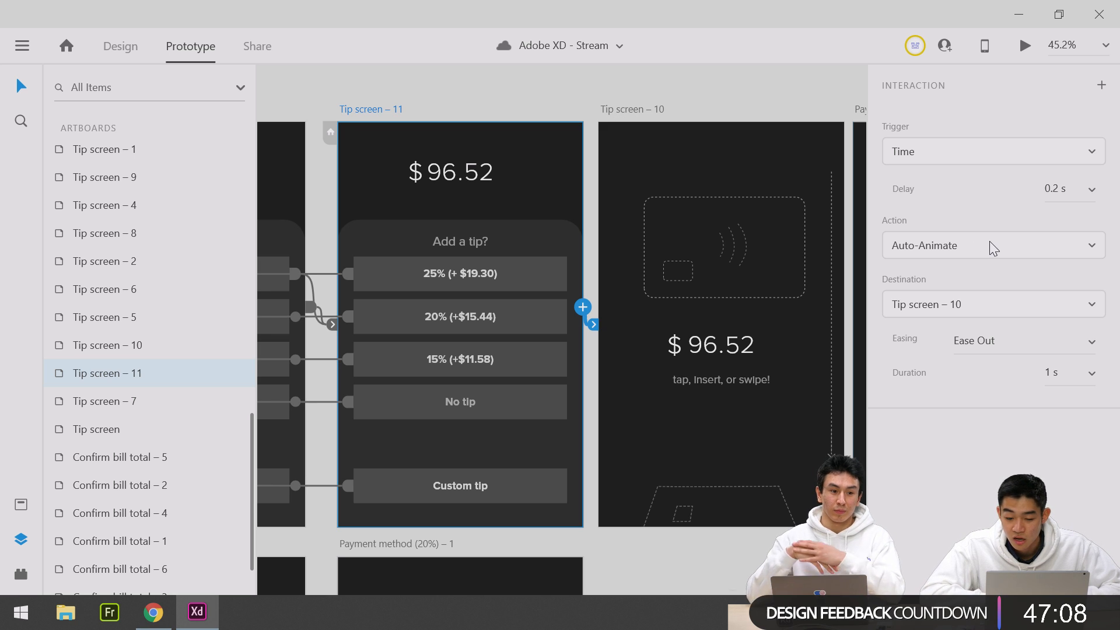
Compare the layers of the dollar sign and the 96.52 digits on Tip screen – 11 with those on Tip screen – 10.
{"action": "left_click", "coordinate": [463, 172]}
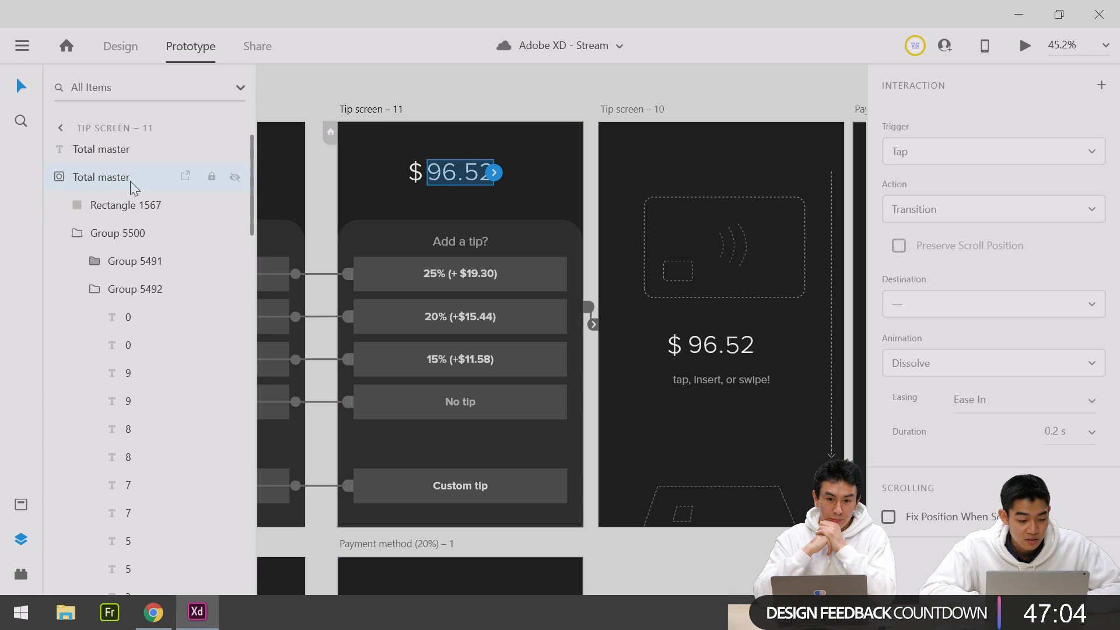
{"action": "key", "text": "Escape"}
{"action": "left_click", "coordinate": [459, 171]}
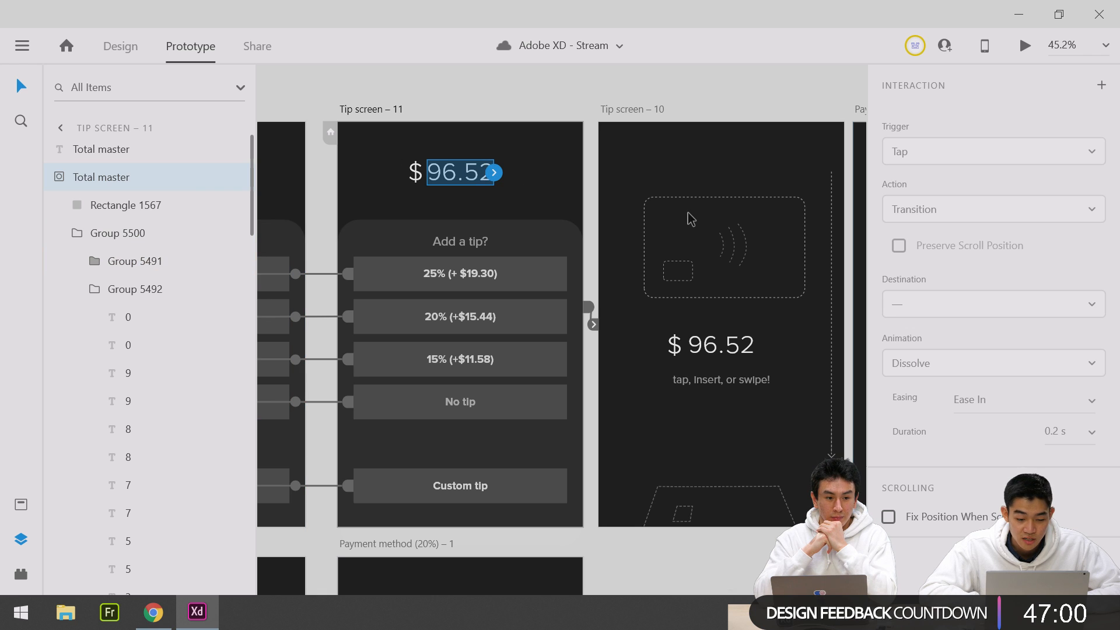
{"action": "left_click", "coordinate": [733, 346]}
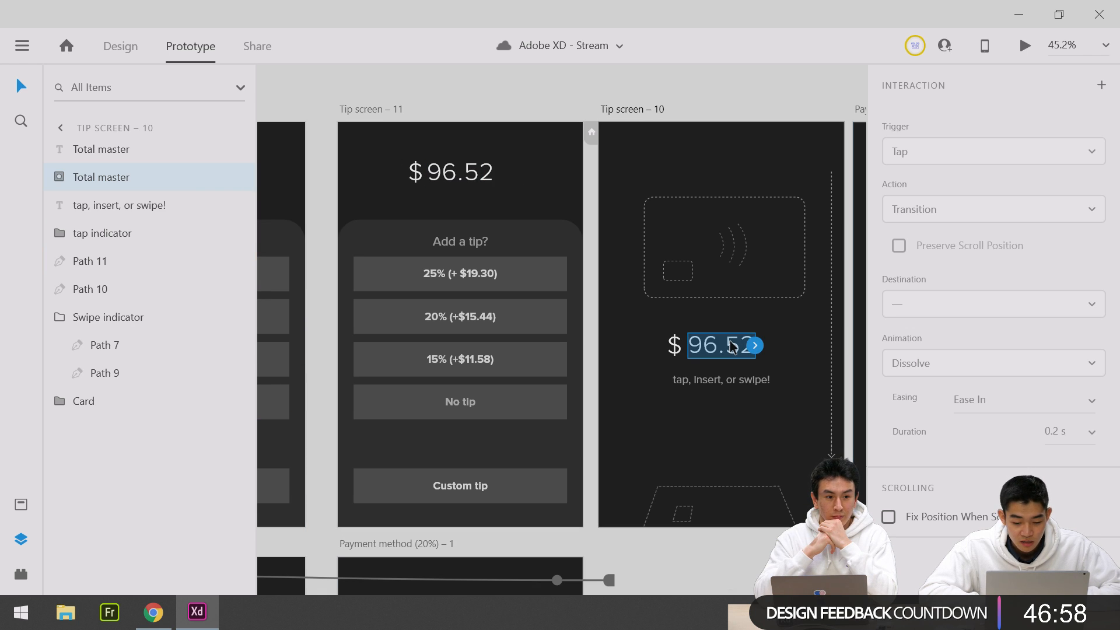
{"action": "left_click", "coordinate": [672, 346]}
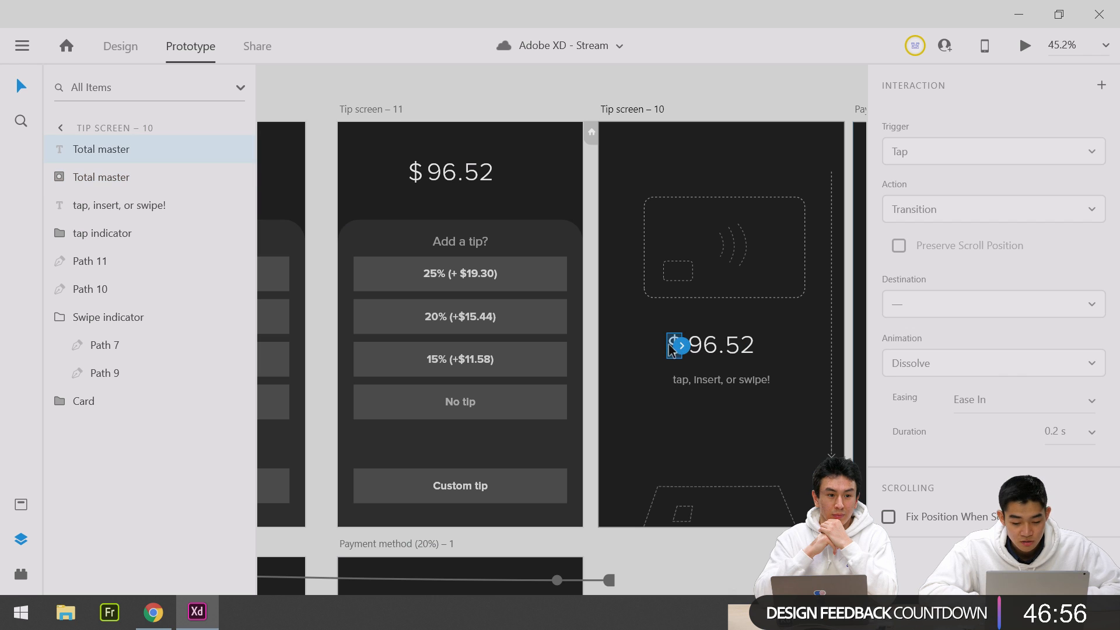
{"action": "left_click", "coordinate": [415, 172]}
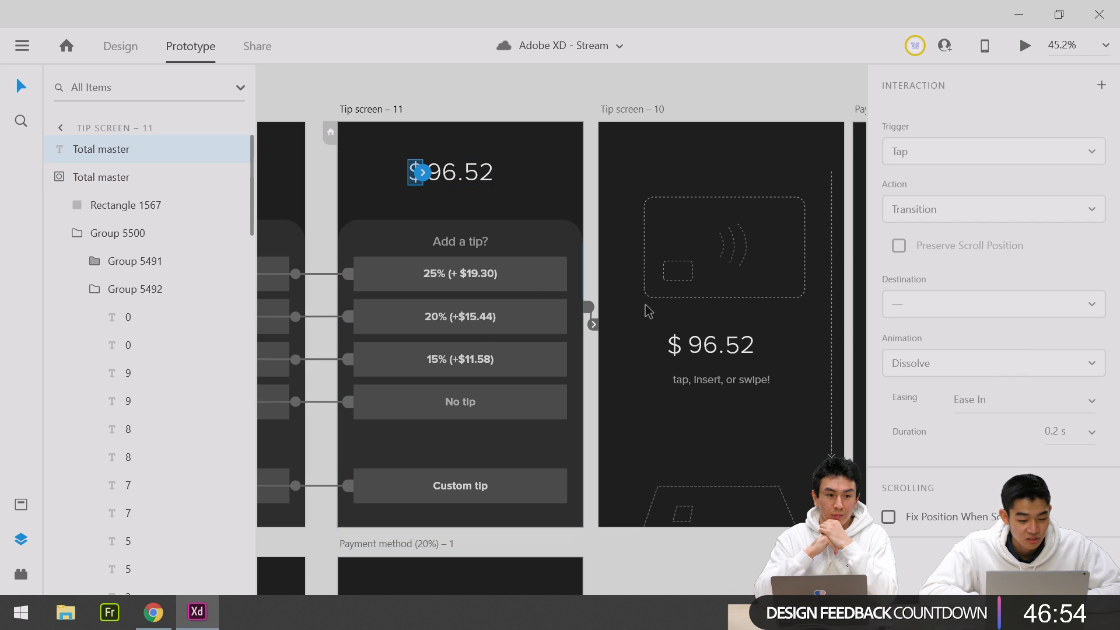
{"action": "left_click", "coordinate": [673, 344]}
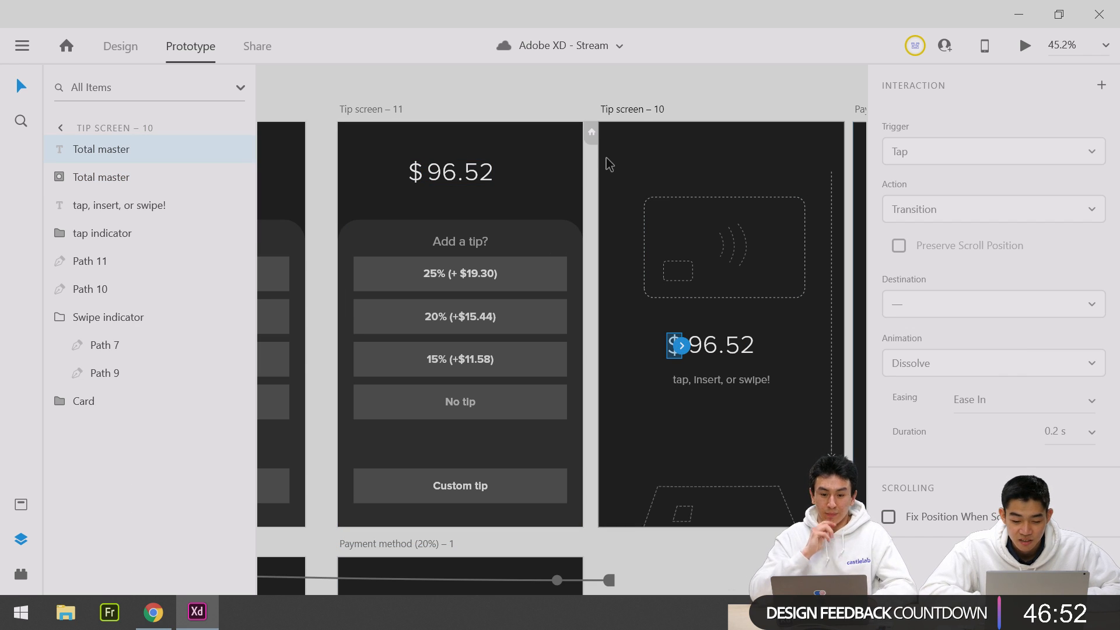
{"action": "scroll", "coordinate": [606, 158], "scroll_direction": "left", "scroll_amount": 1}
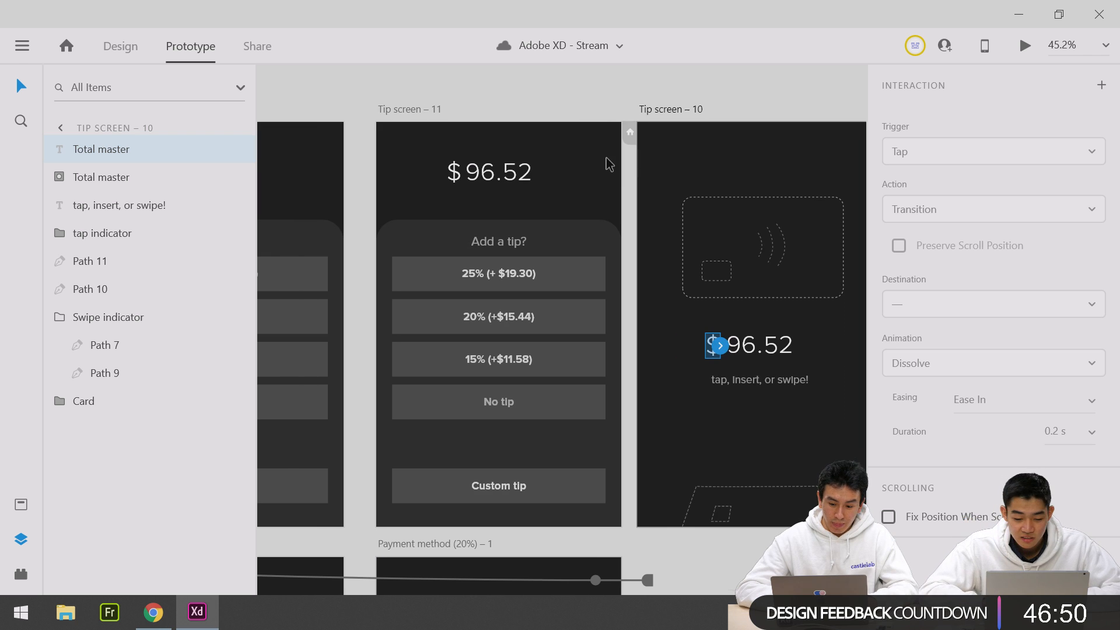
{"action": "left_click", "coordinate": [402, 109]}
{"action": "left_click", "coordinate": [632, 268]}
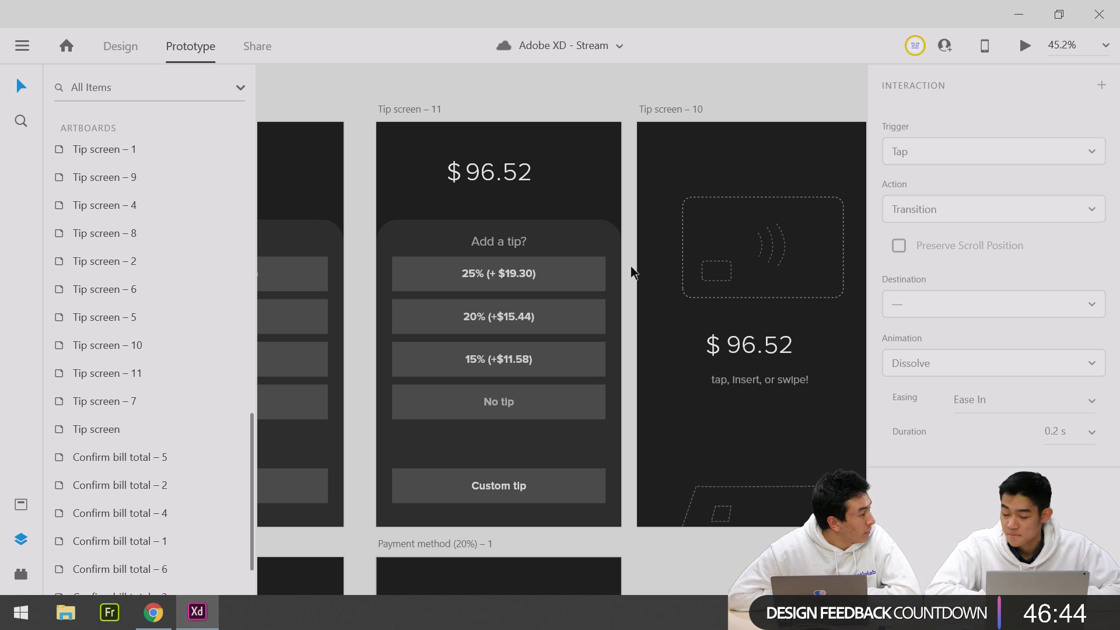
{"action": "scroll", "coordinate": [631, 266], "scroll_direction": "left", "scroll_amount": 2}
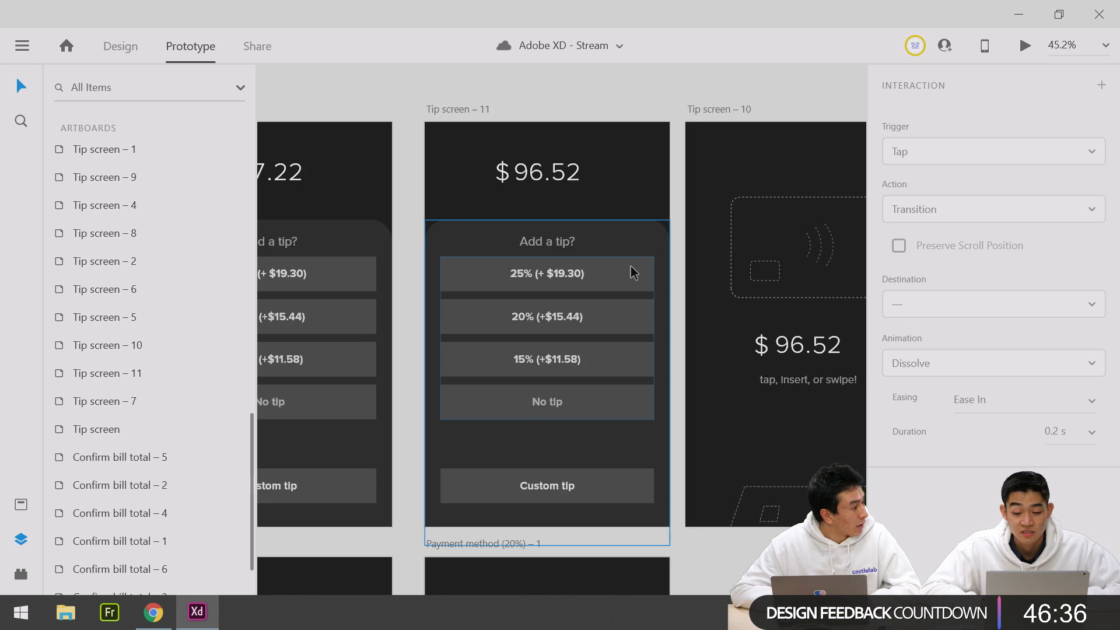
{"action": "scroll", "coordinate": [631, 266], "scroll_direction": "right", "scroll_amount": 2}
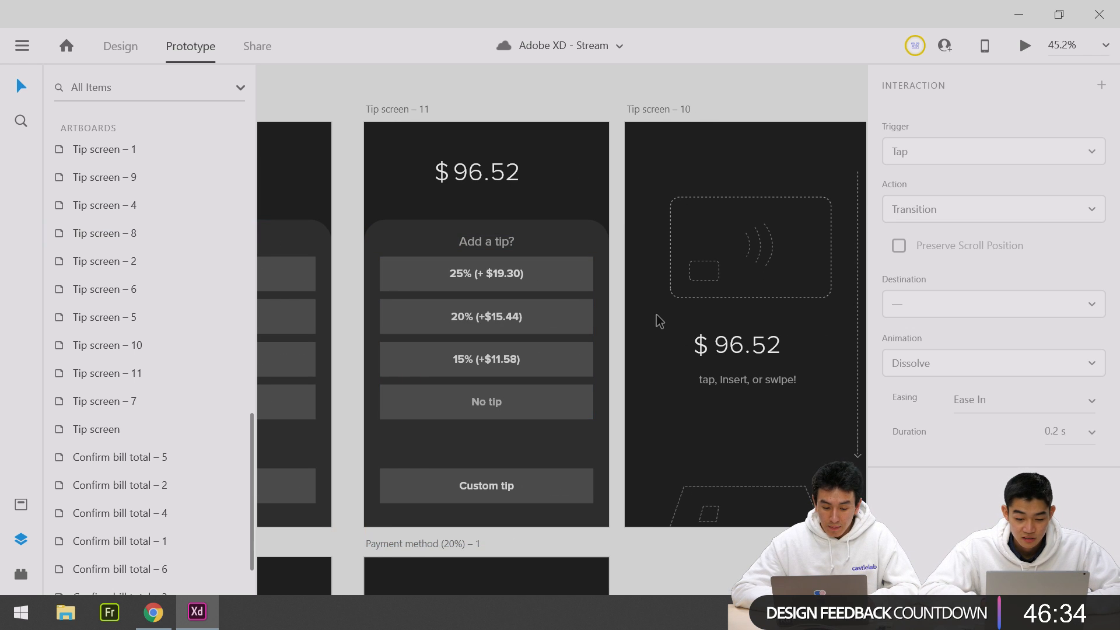
Hide the layer list and examine the back arrow of the Custom Tip keypad on Tip screen – 9.
{"action": "left_click", "coordinate": [21, 540]}
{"action": "scroll", "coordinate": [629, 254], "scroll_direction": "down", "scroll_amount": 3}
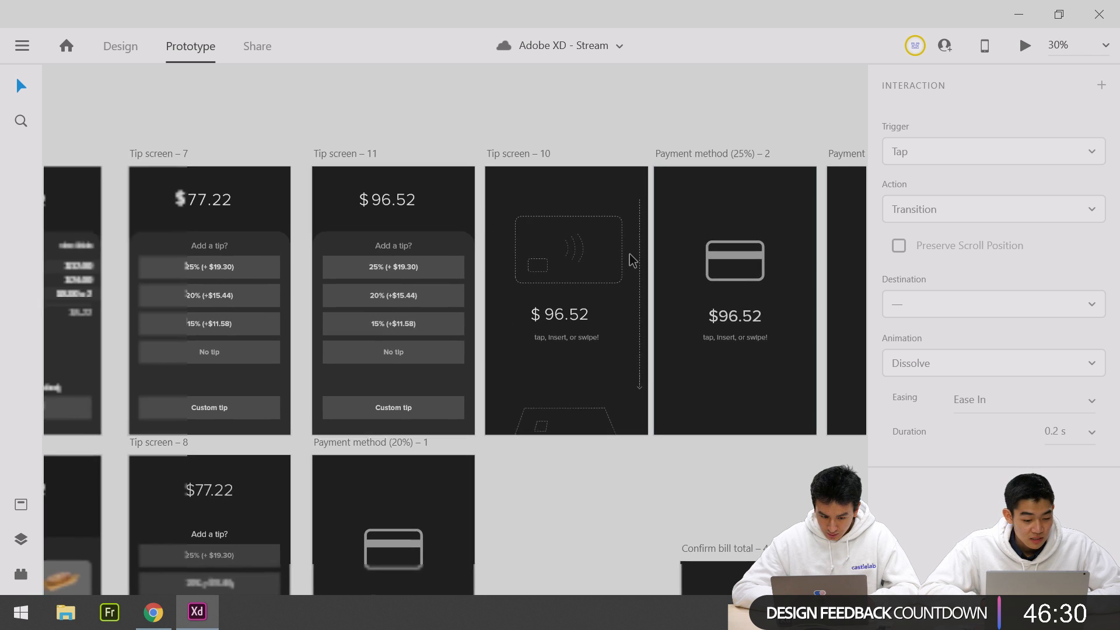
{"action": "scroll", "coordinate": [628, 254], "scroll_direction": "down", "scroll_amount": 3}
{"action": "scroll", "coordinate": [628, 254], "scroll_direction": "down", "scroll_amount": 3}
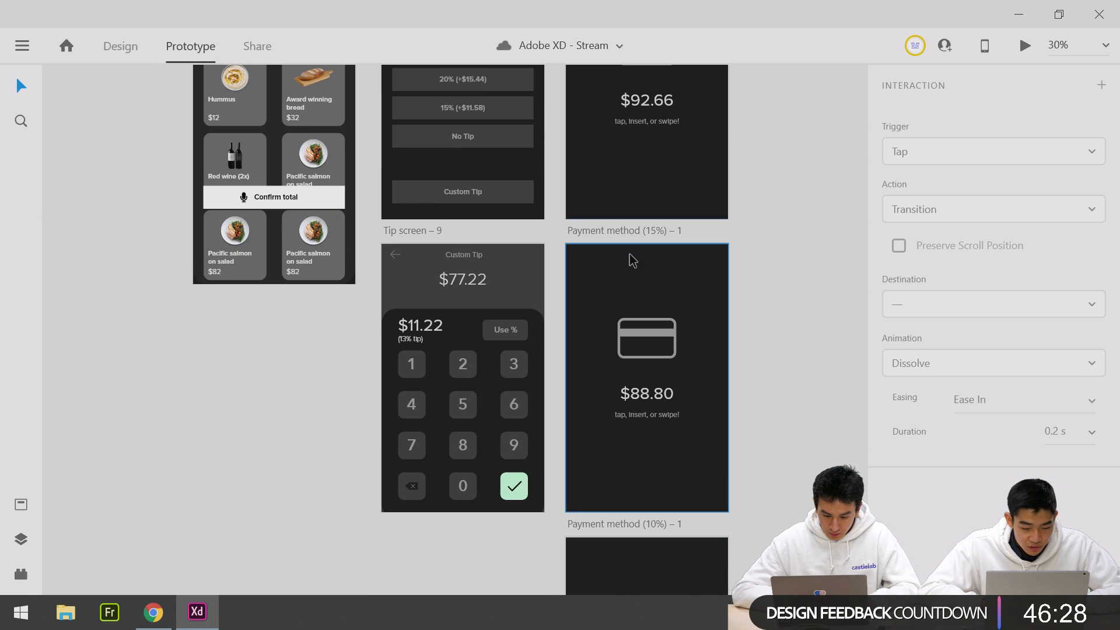
{"action": "scroll", "coordinate": [449, 263], "scroll_direction": "up", "scroll_amount": 1}
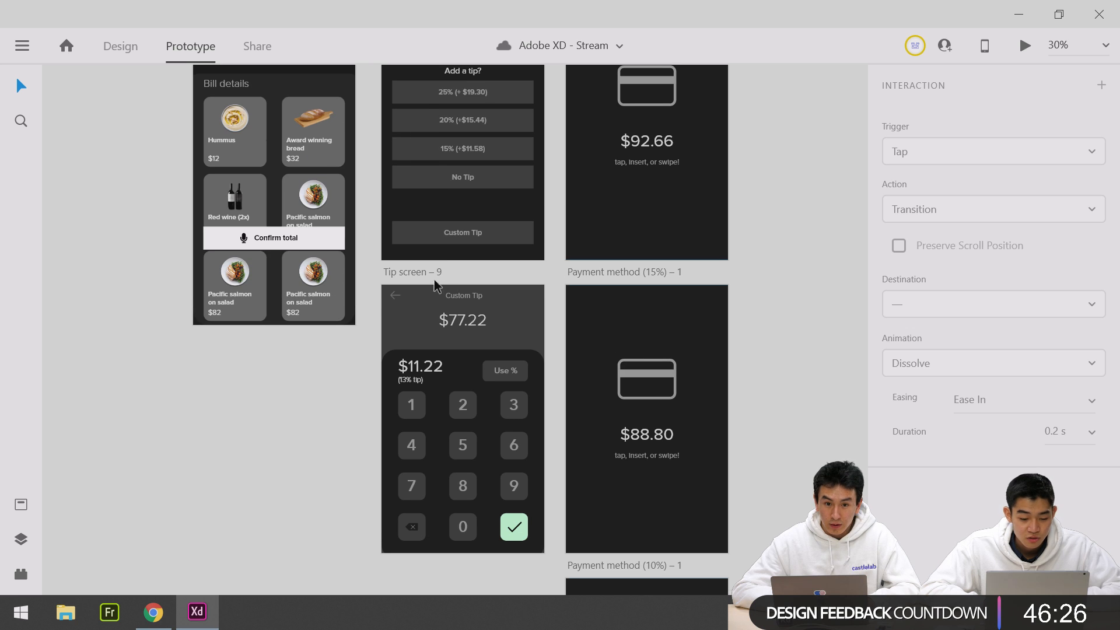
{"action": "scroll", "coordinate": [397, 297], "scroll_direction": "up", "scroll_amount": 4}
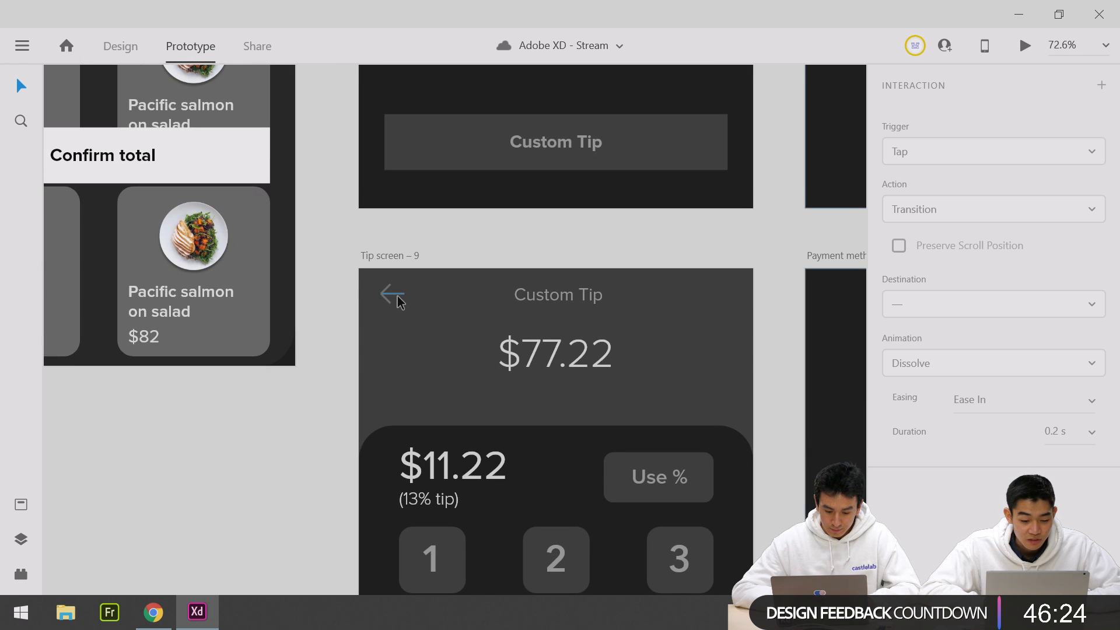
{"action": "scroll", "coordinate": [395, 297], "scroll_direction": "up", "scroll_amount": 4}
{"action": "left_click", "coordinate": [389, 296]}
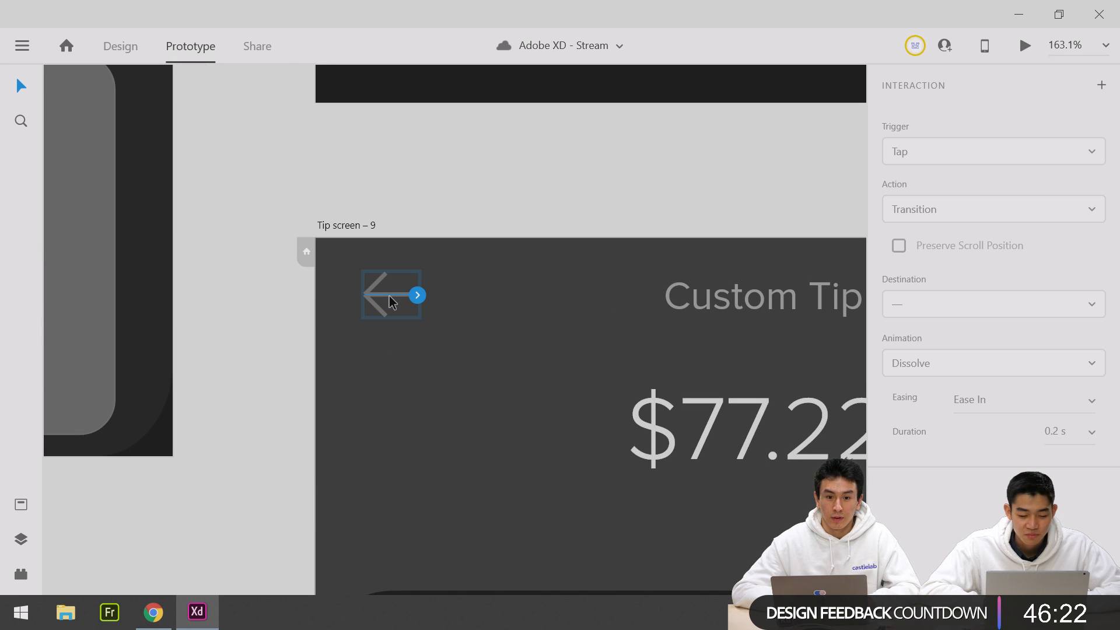
Review the bill and tip layouts on Tip screen – 6, Confirm bill total – 3, Confirm bill total – 6 and Tip screen – 7.
{"action": "scroll", "coordinate": [390, 296], "scroll_direction": "down", "scroll_amount": 9}
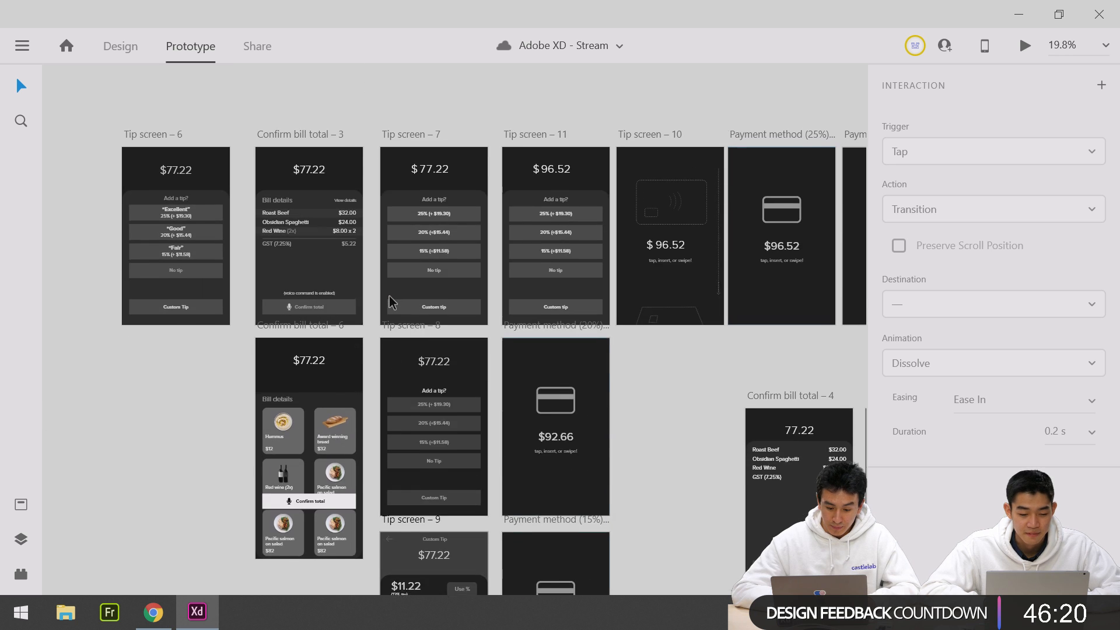
{"action": "scroll", "coordinate": [390, 298], "scroll_direction": "left", "scroll_amount": 3}
{"action": "scroll", "coordinate": [390, 301], "scroll_direction": "up", "scroll_amount": 3}
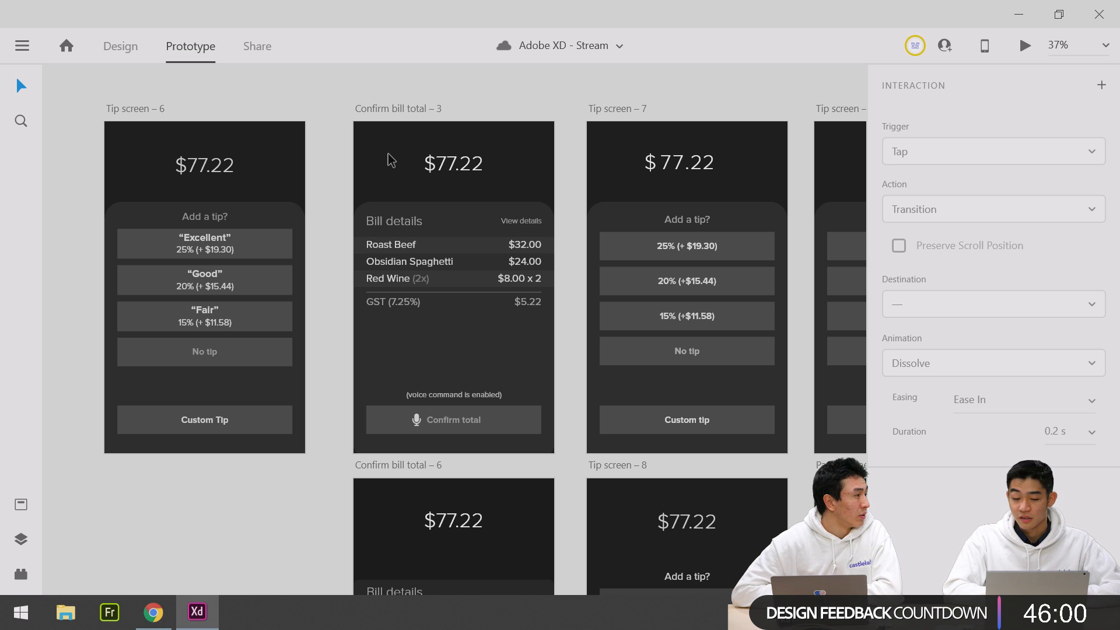
{"action": "scroll", "coordinate": [391, 160], "scroll_direction": "down", "scroll_amount": 8}
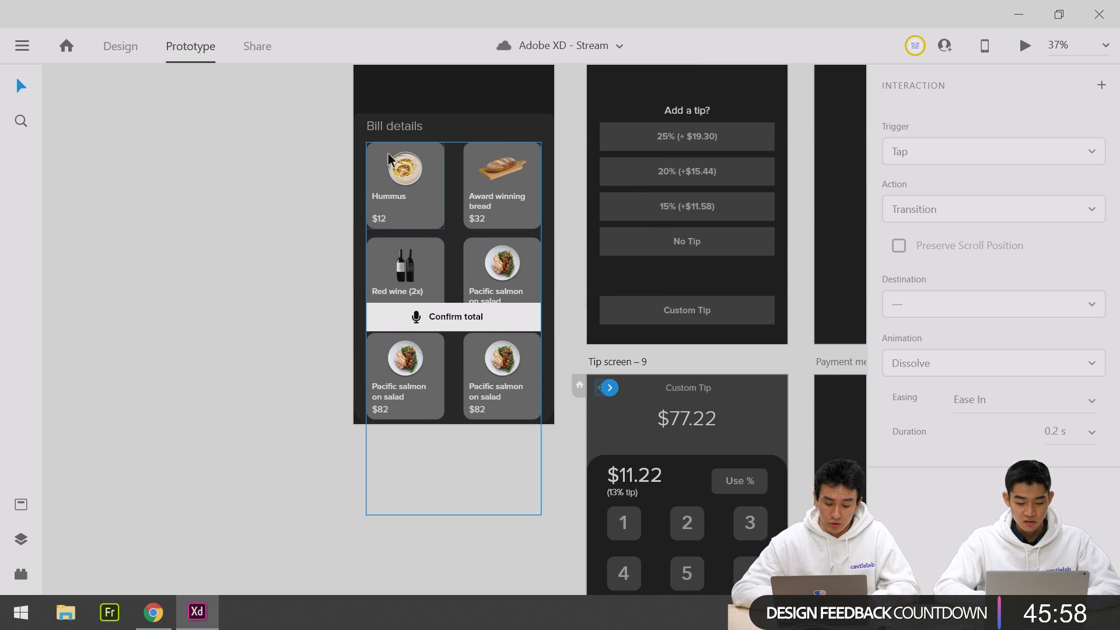
{"action": "scroll", "coordinate": [390, 160], "scroll_direction": "up", "scroll_amount": 8}
{"action": "scroll", "coordinate": [379, 290], "scroll_direction": "up", "scroll_amount": 4}
{"action": "scroll", "coordinate": [380, 290], "scroll_direction": "up", "scroll_amount": 1}
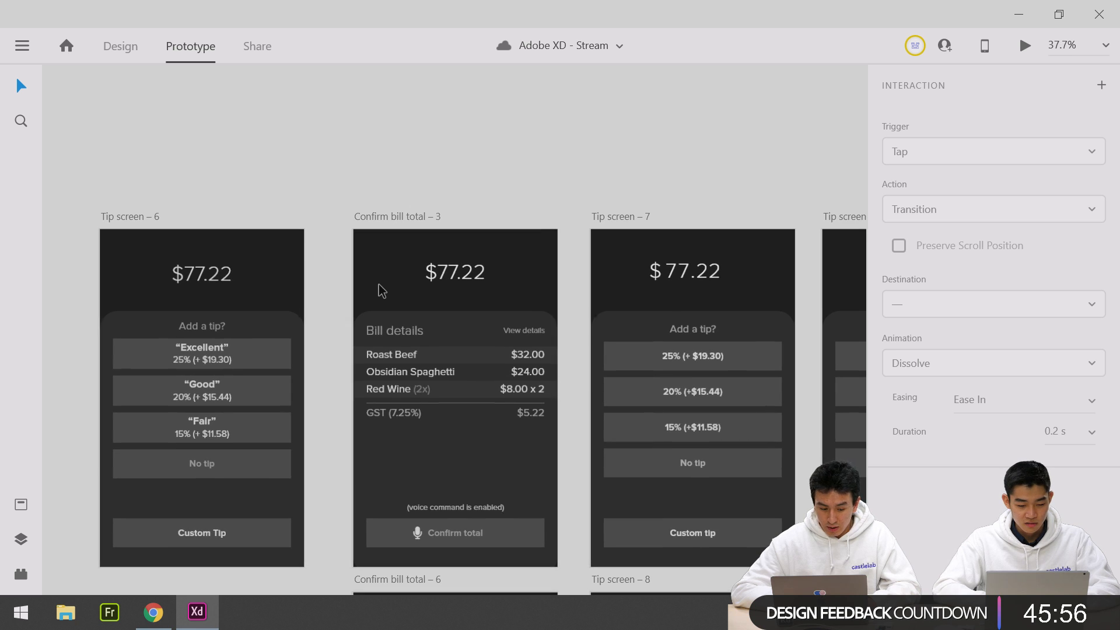
{"action": "scroll", "coordinate": [380, 290], "scroll_direction": "down", "scroll_amount": 4}
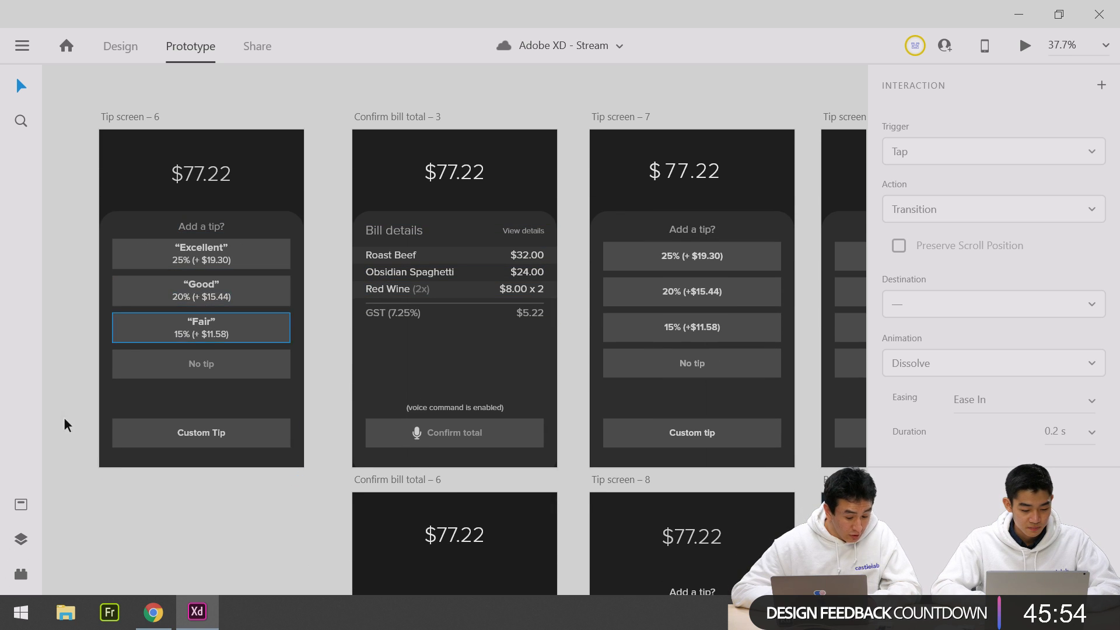
Search the Icons 4 Design plugin for "close" and insert the md-close icon.
{"action": "left_click", "coordinate": [21, 539]}
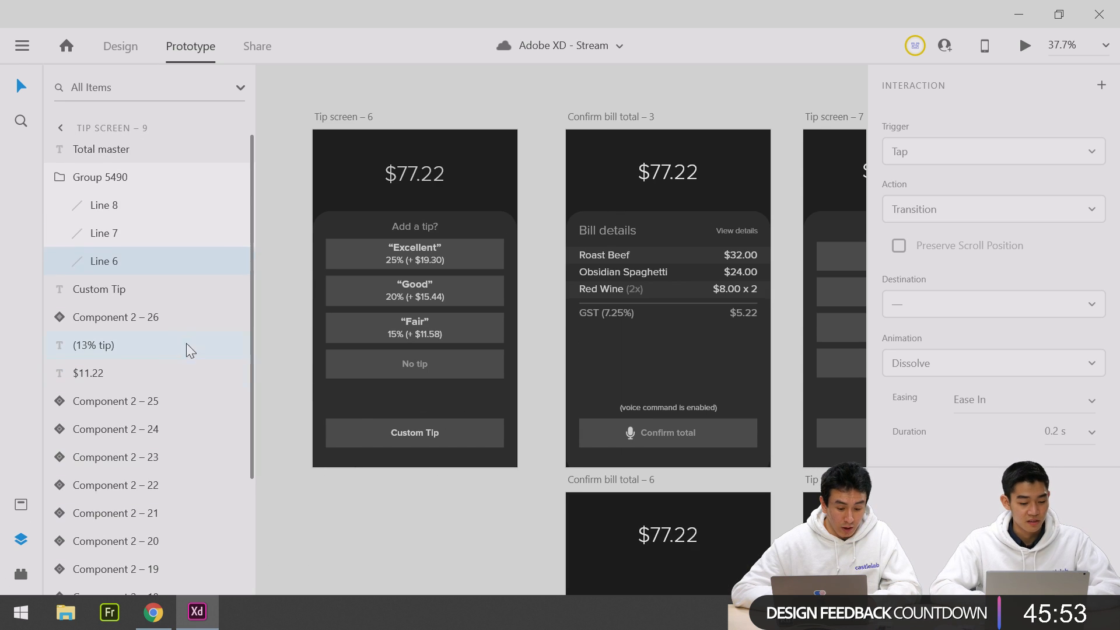
{"action": "left_click", "coordinate": [21, 574]}
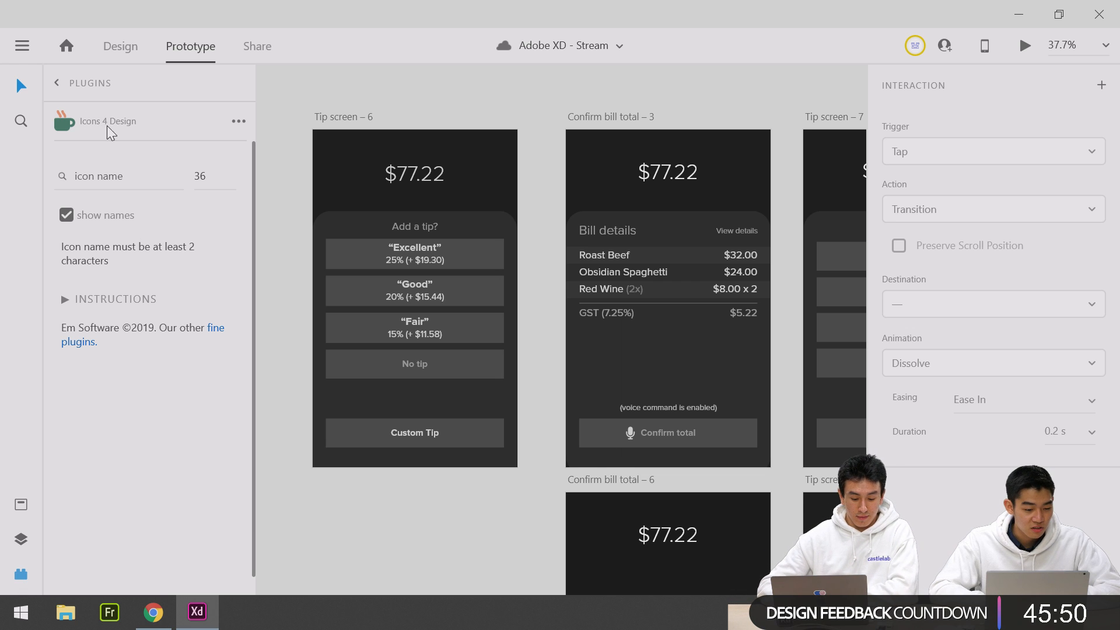
{"action": "left_click", "coordinate": [136, 176]}
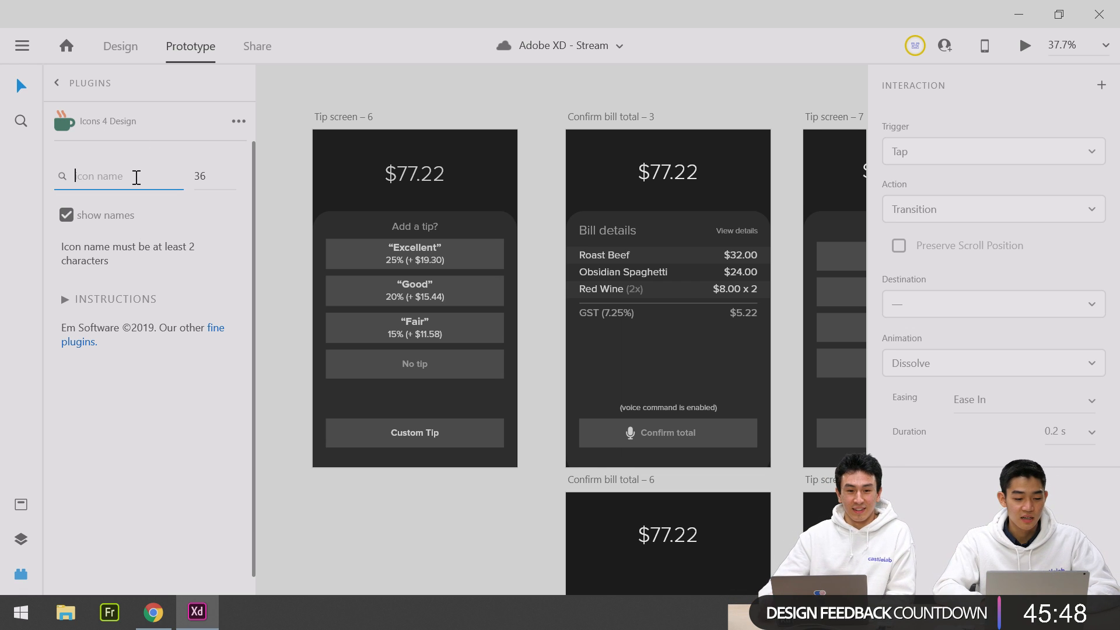
{"action": "type", "text": "close"}
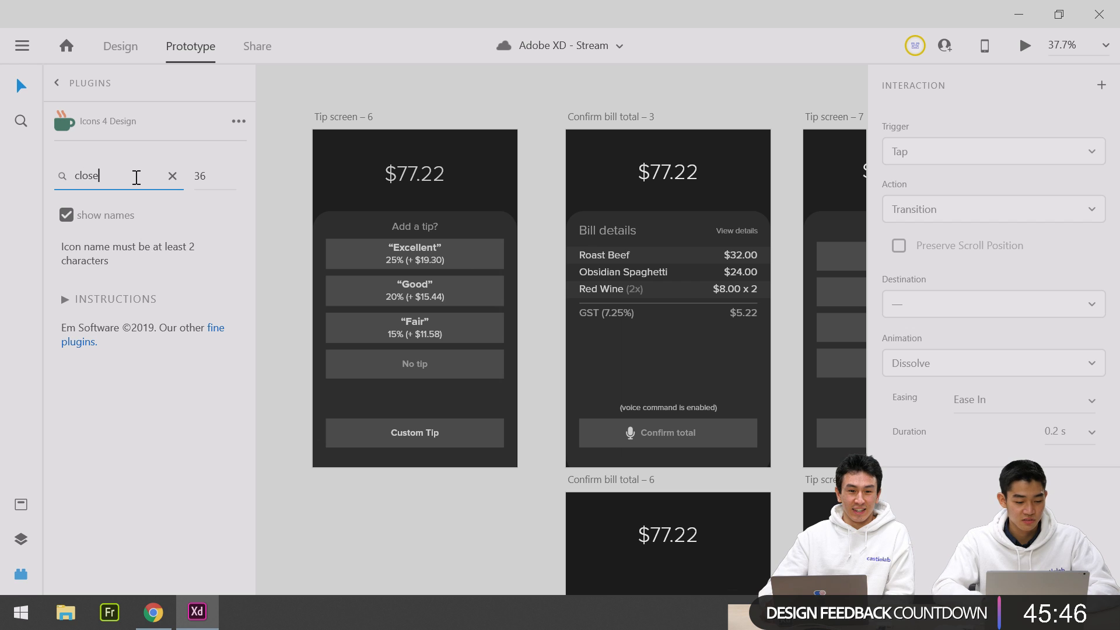
{"action": "scroll", "coordinate": [189, 474], "scroll_direction": "down", "scroll_amount": 3}
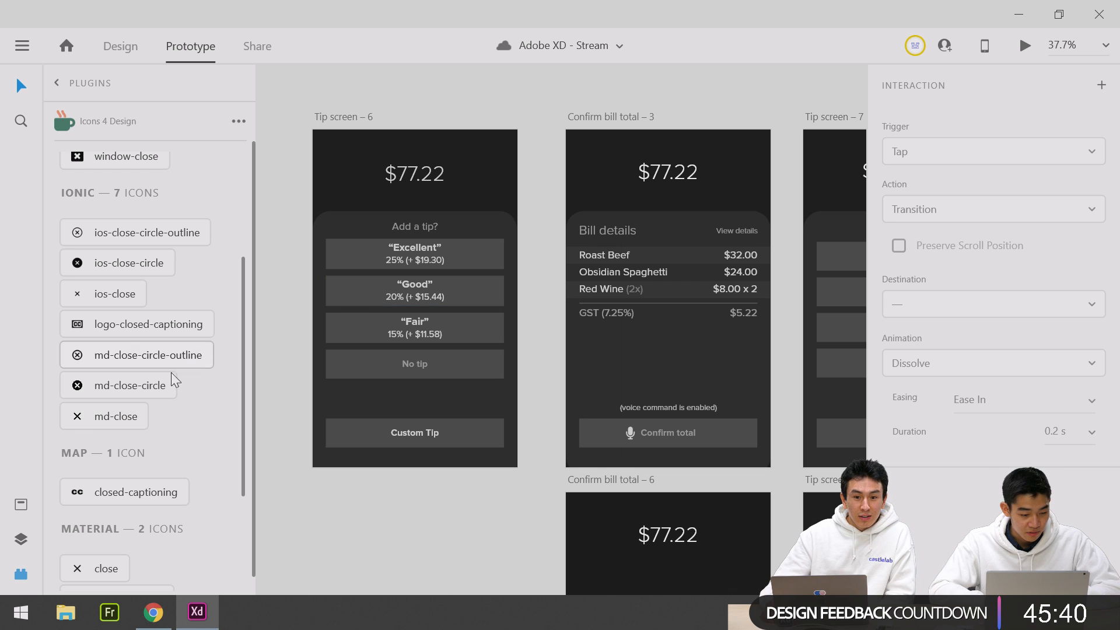
{"action": "left_click", "coordinate": [124, 425]}
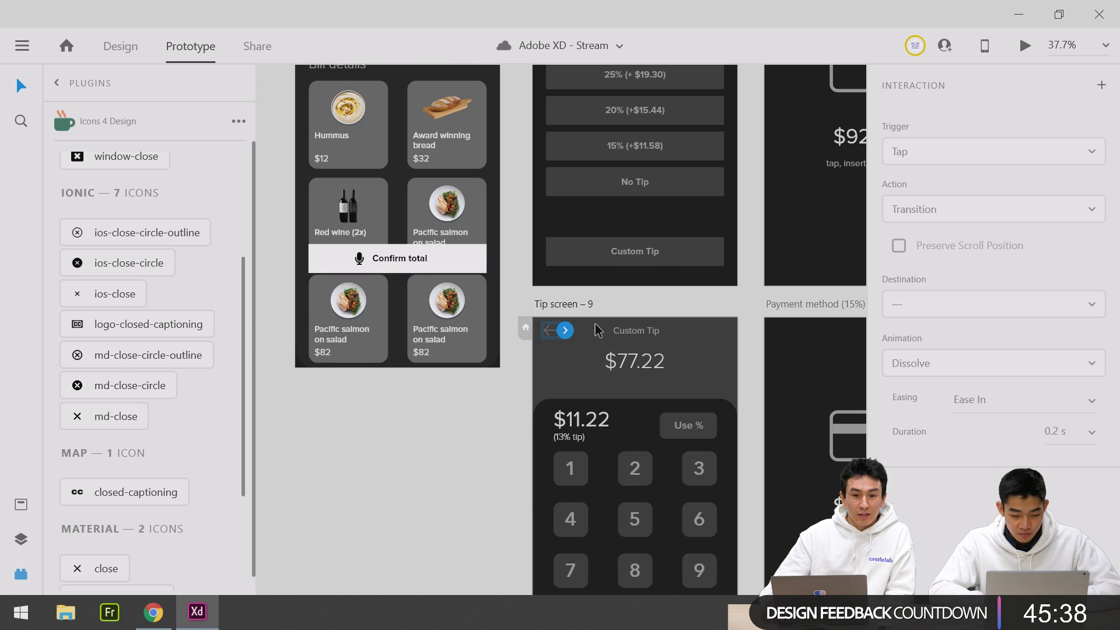
Remove the close icon that sits beside the back arrow on Tip screen – 9.
{"action": "scroll", "coordinate": [564, 356], "scroll_direction": "up", "scroll_amount": 5}
{"action": "left_click", "coordinate": [562, 296]}
{"action": "scroll", "coordinate": [565, 300], "scroll_direction": "up", "scroll_amount": 3}
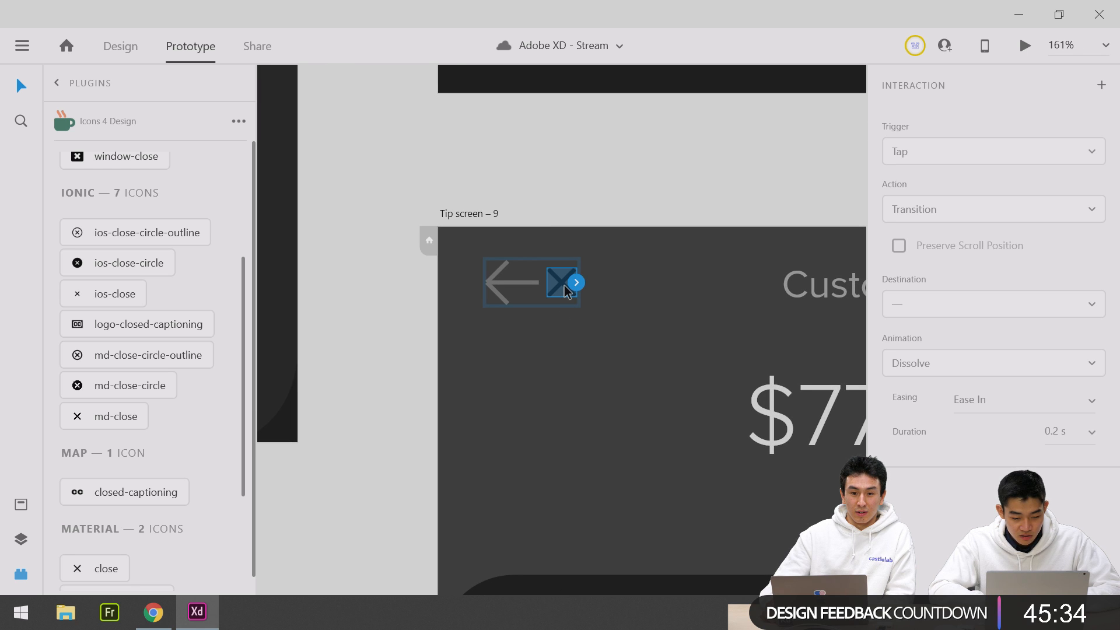
{"action": "key", "text": "Delete"}
{"action": "scroll", "coordinate": [628, 309], "scroll_direction": "down", "scroll_amount": 6}
{"action": "scroll", "coordinate": [628, 309], "scroll_direction": "up", "scroll_amount": 8}
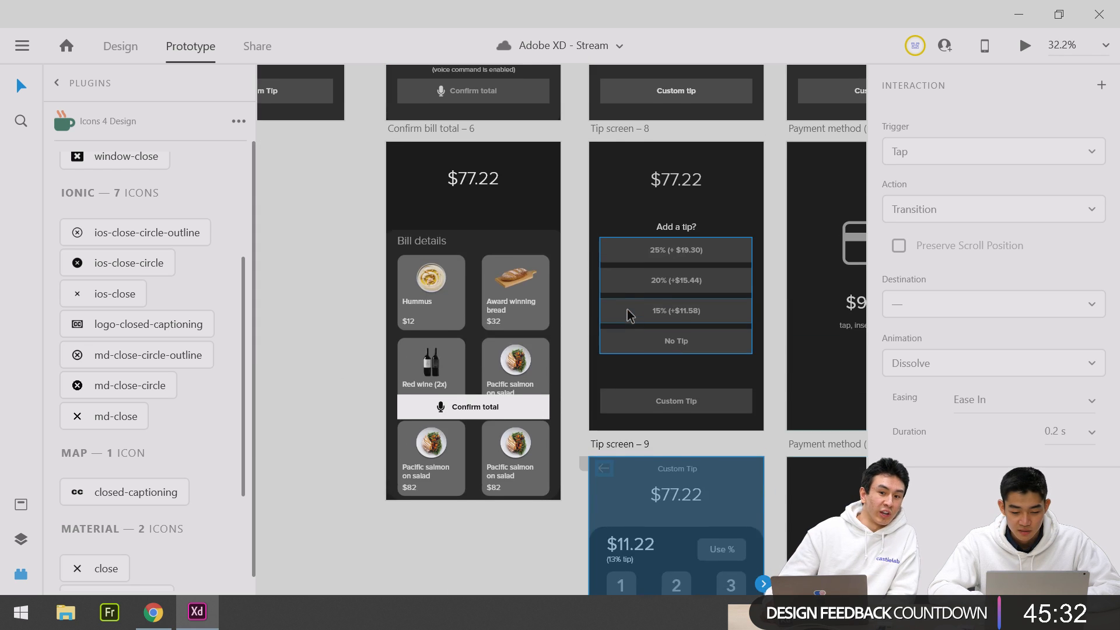
Return to design mode and paste the close icon above the bill total on Confirm bill total – 3.
{"action": "left_click", "coordinate": [120, 47]}
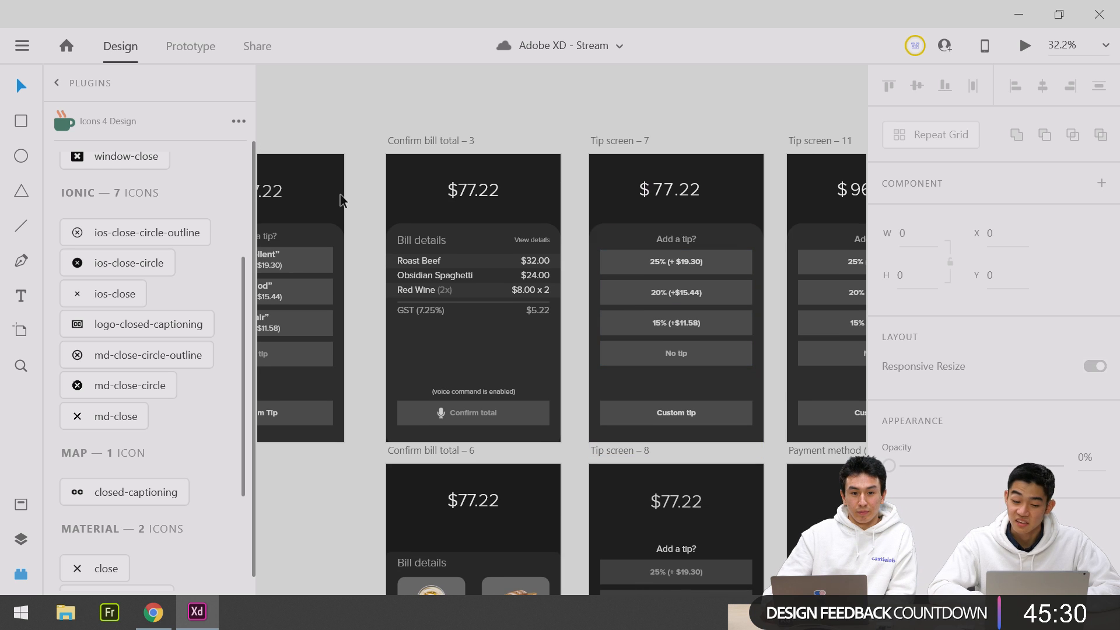
{"action": "scroll", "coordinate": [341, 194], "scroll_direction": "up", "scroll_amount": 3}
{"action": "scroll", "coordinate": [397, 180], "scroll_direction": "right", "scroll_amount": 2}
{"action": "scroll", "coordinate": [397, 184], "scroll_direction": "left", "scroll_amount": 5}
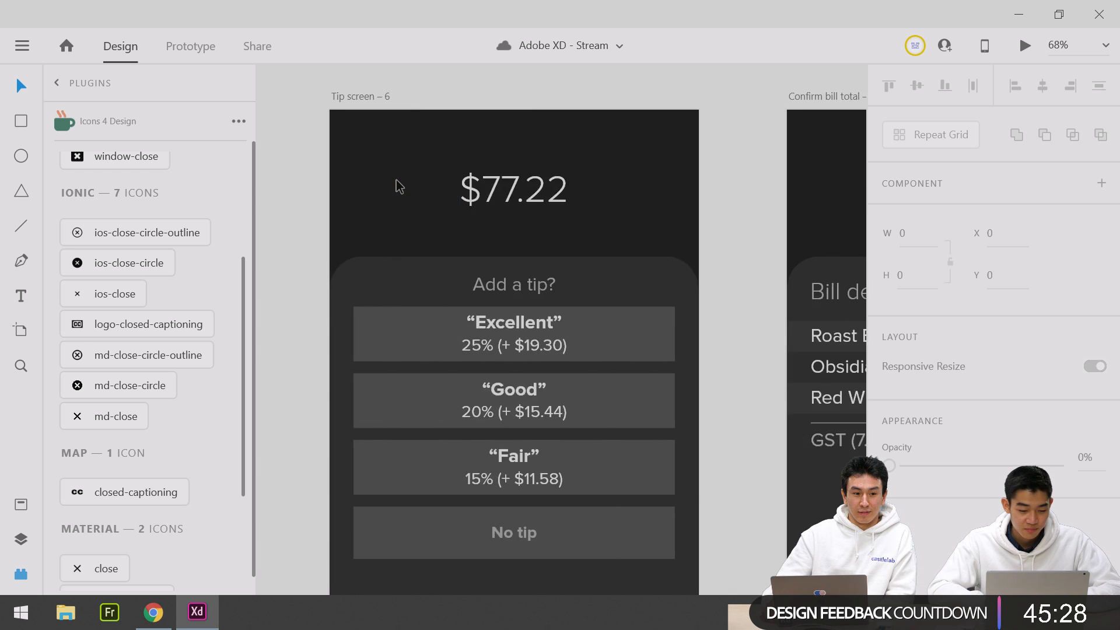
{"action": "scroll", "coordinate": [396, 184], "scroll_direction": "right", "scroll_amount": 4}
{"action": "scroll", "coordinate": [492, 153], "scroll_direction": "up", "scroll_amount": 3}
{"action": "key", "text": "ctrl+v"}
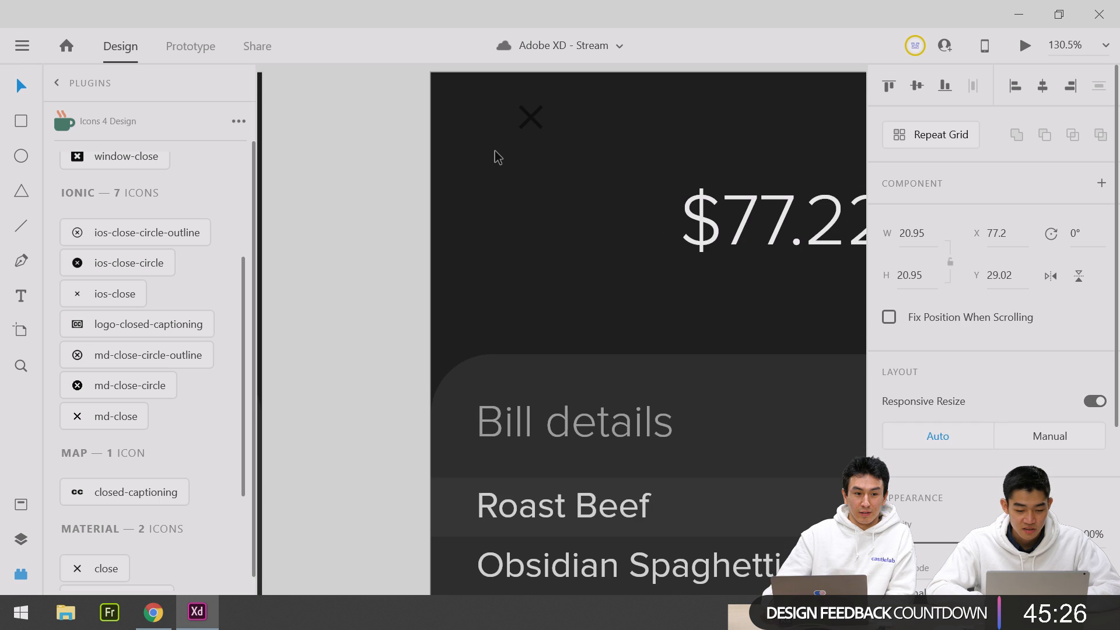
Fill the close icon on Confirm bill total – 3 with the #FFFFFF (12%) Surface color asset.
{"action": "scroll", "coordinate": [1076, 450], "scroll_direction": "down", "scroll_amount": 4}
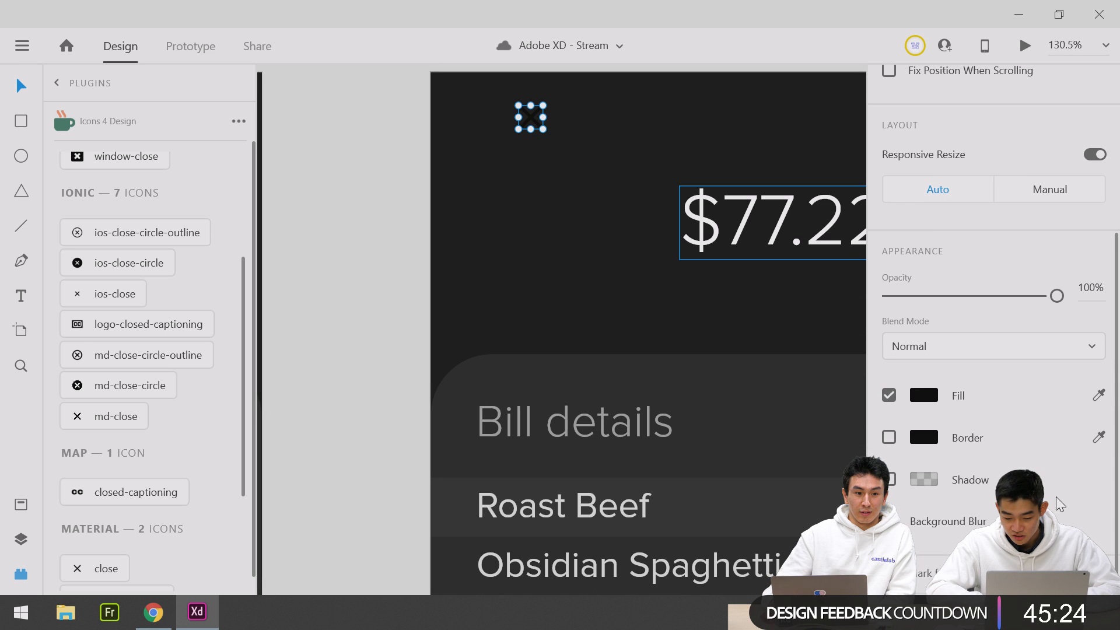
{"action": "left_click", "coordinate": [20, 505]}
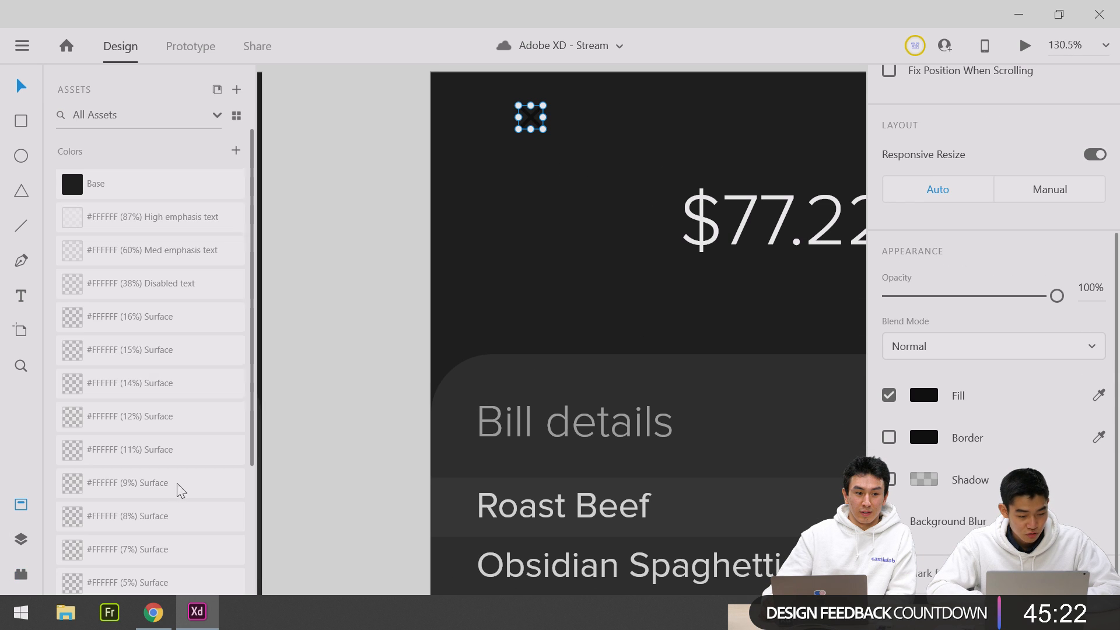
{"action": "scroll", "coordinate": [102, 251], "scroll_direction": "down", "scroll_amount": 2}
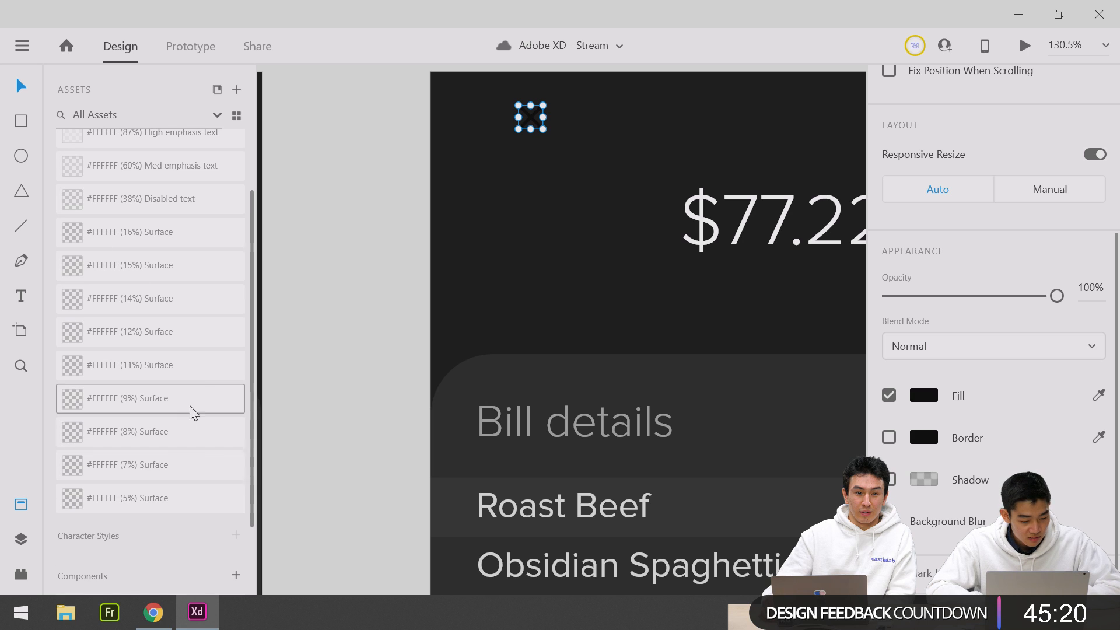
{"action": "left_click", "coordinate": [211, 405]}
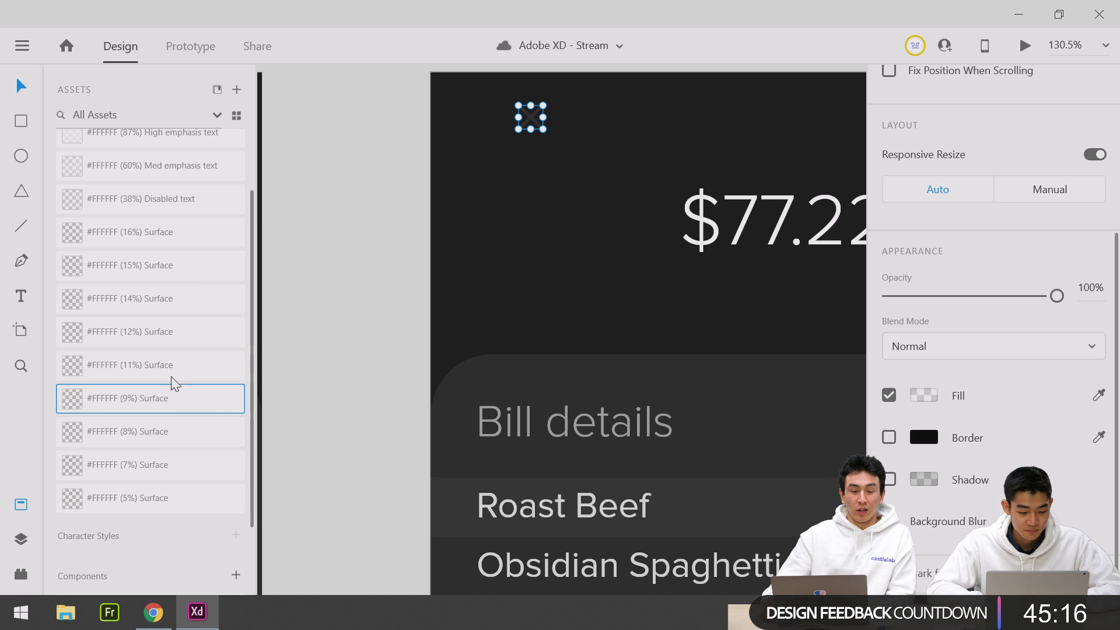
{"action": "left_click", "coordinate": [181, 348]}
{"action": "scroll", "coordinate": [592, 95], "scroll_direction": "up", "scroll_amount": 1}
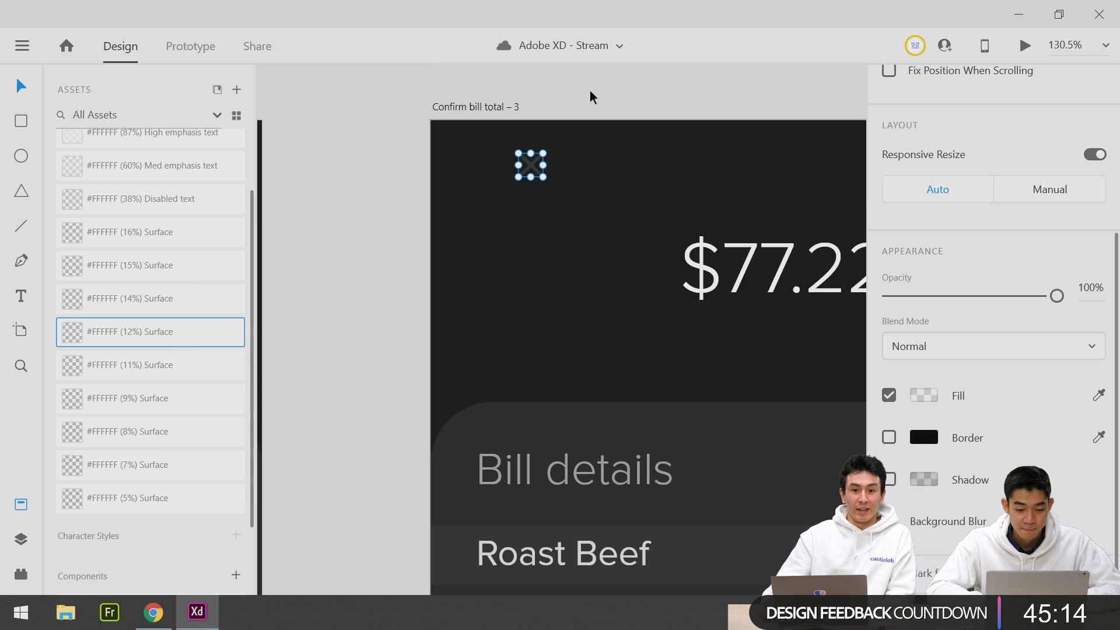
Move the close icon into the upper-left corner of the Confirm bill total – 3 artboard, at about X 20, Y 20.
{"action": "left_click", "coordinate": [532, 166]}
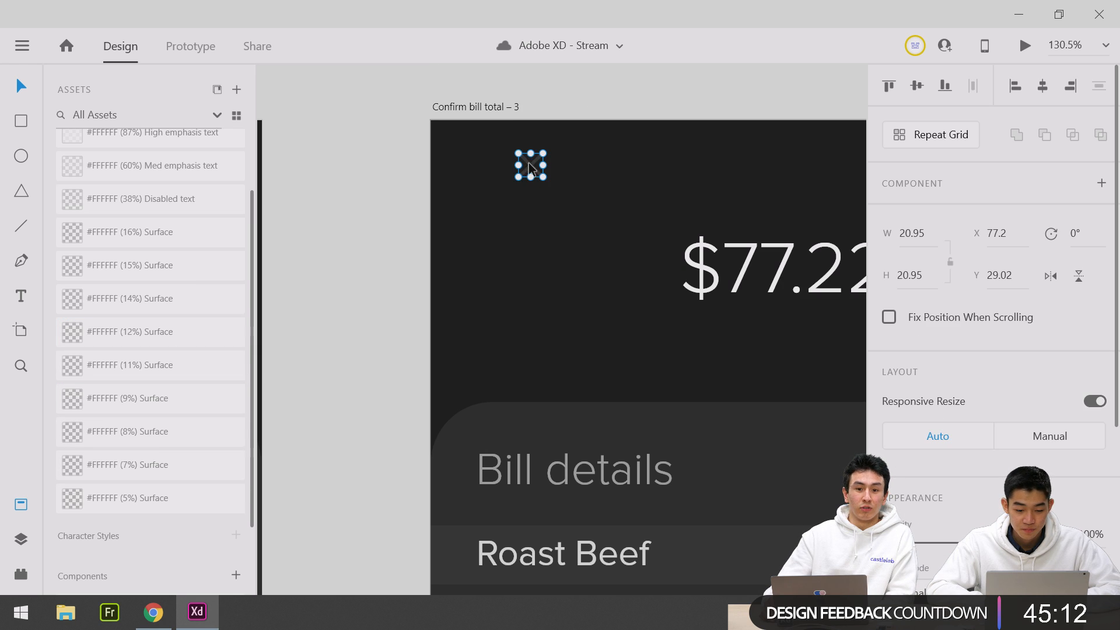
{"action": "left_click_drag", "start_coordinate": [530, 164], "coordinate": [467, 155]}
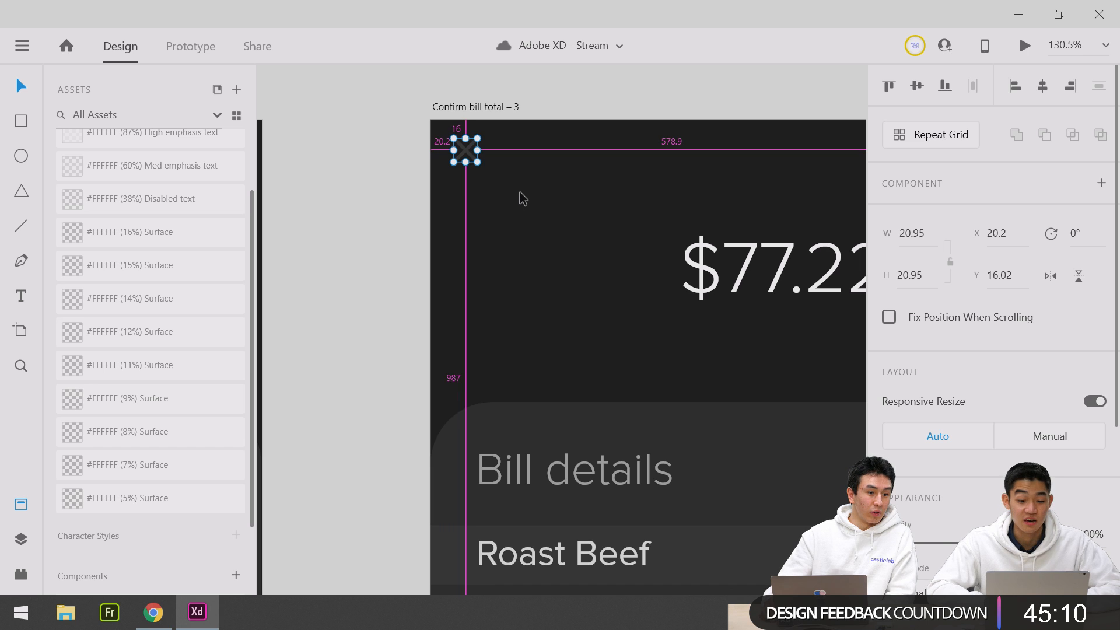
{"action": "key", "text": "Down"}
{"action": "key", "text": "Down"}
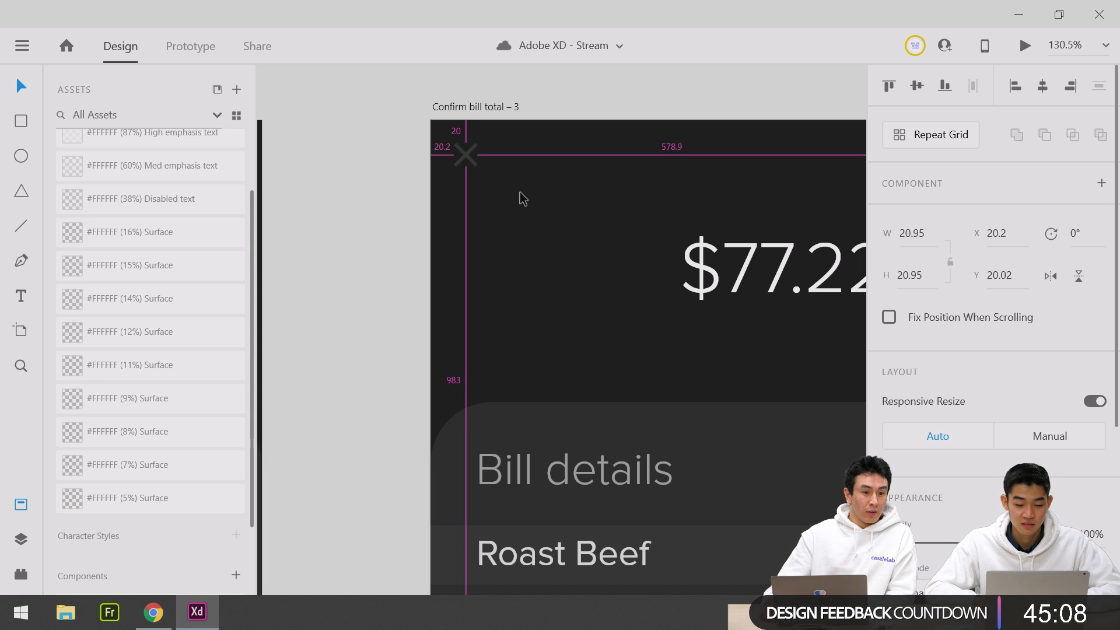
{"action": "key", "text": "Left"}
{"action": "key", "text": "Right"}
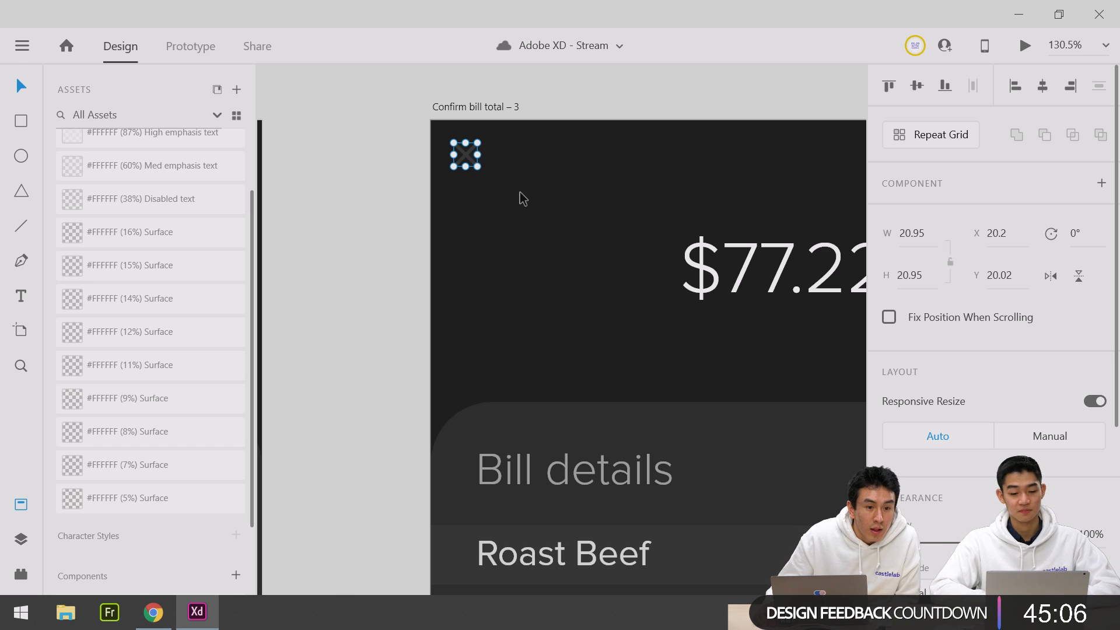
{"action": "left_click_drag", "start_coordinate": [478, 166], "coordinate": [483, 172]}
{"action": "left_click", "coordinate": [388, 190]}
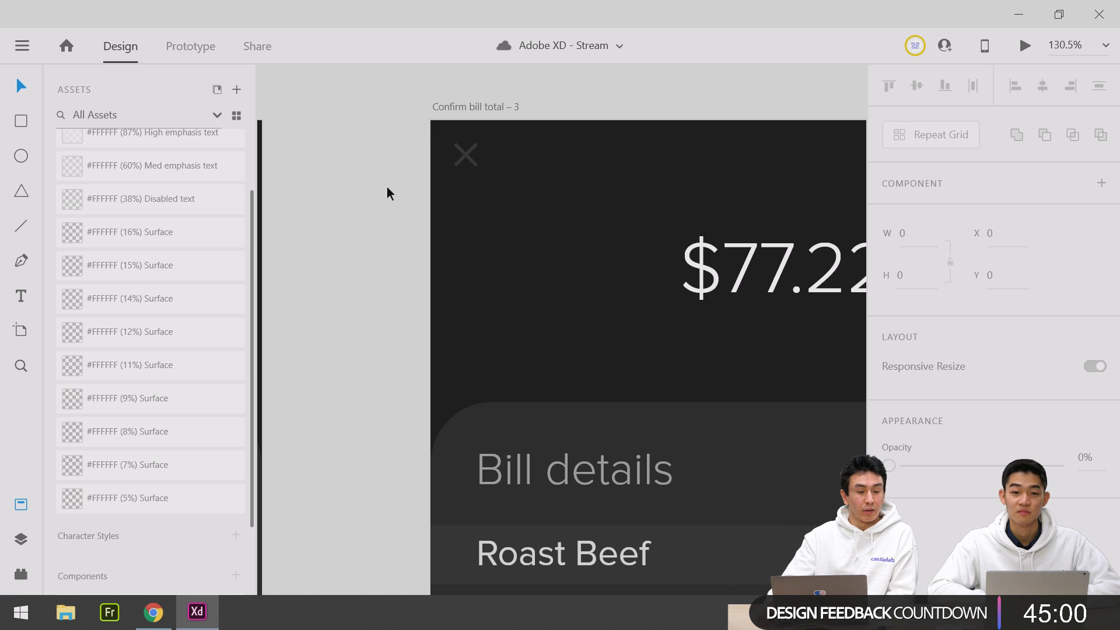
Search the Icons 4 Design plugin for an "overflow" icon.
{"action": "key", "text": "ctrl+1"}
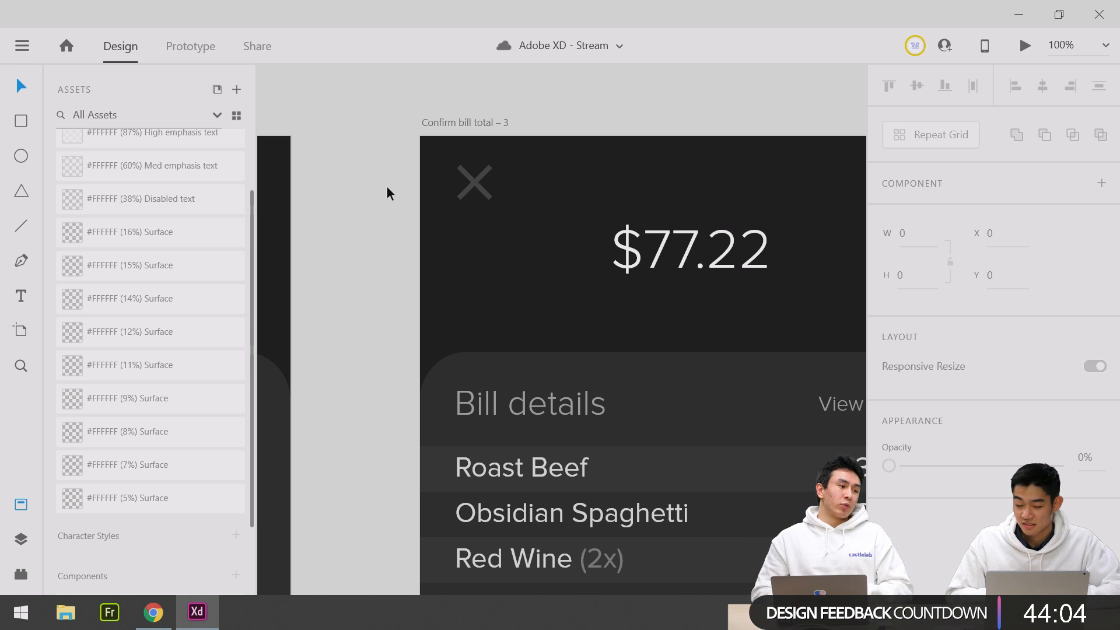
{"action": "scroll", "coordinate": [389, 192], "scroll_direction": "down", "scroll_amount": 3}
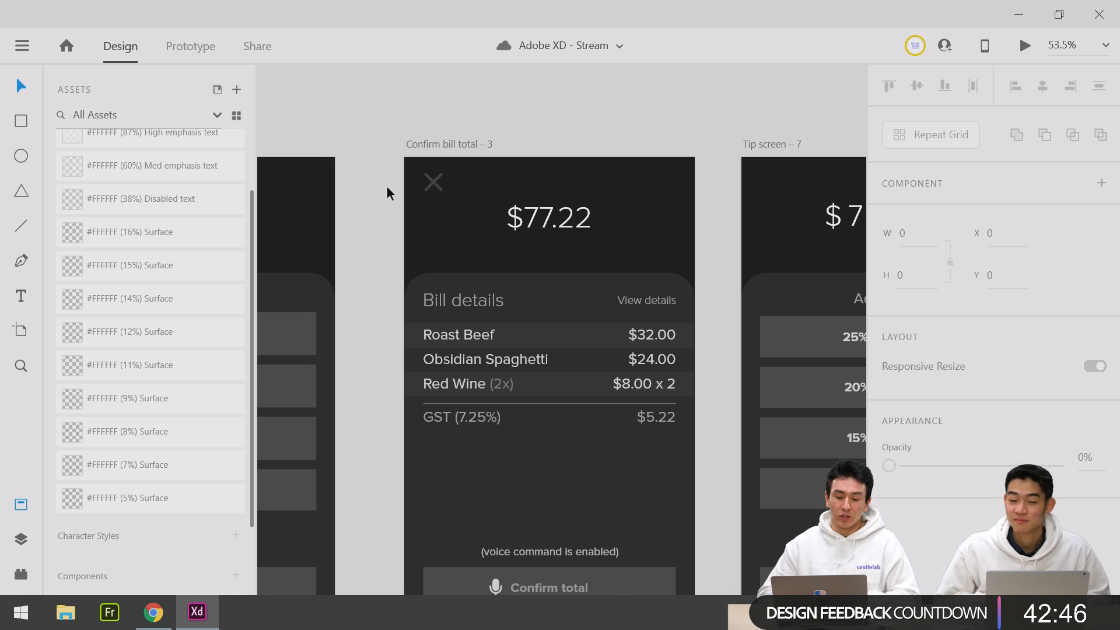
{"action": "scroll", "coordinate": [386, 187], "scroll_direction": "down", "scroll_amount": 1}
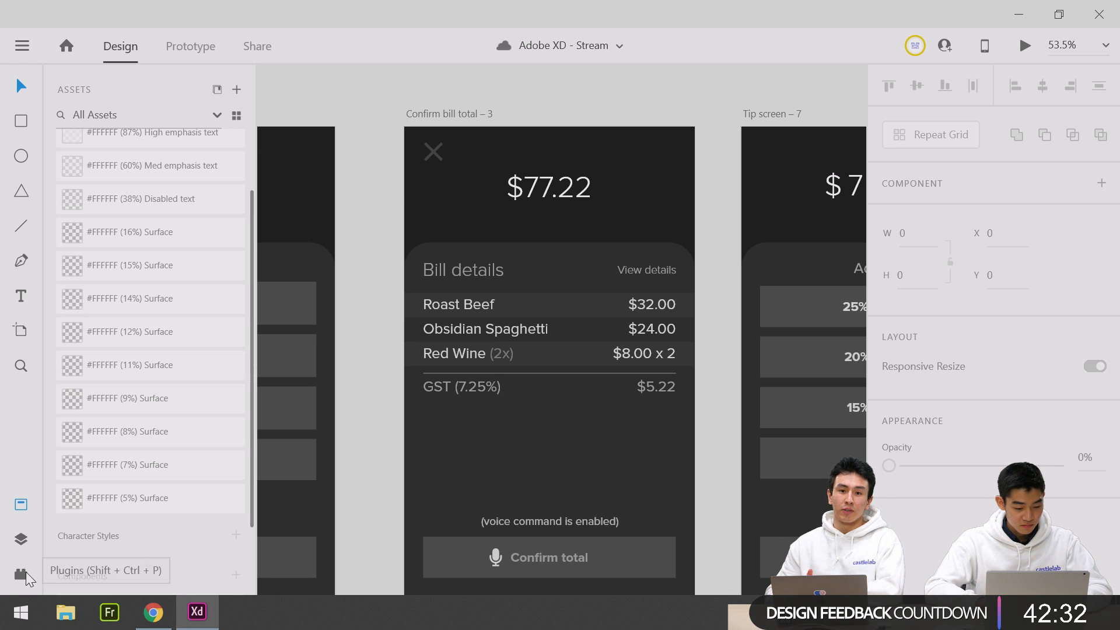
{"action": "left_click", "coordinate": [21, 540]}
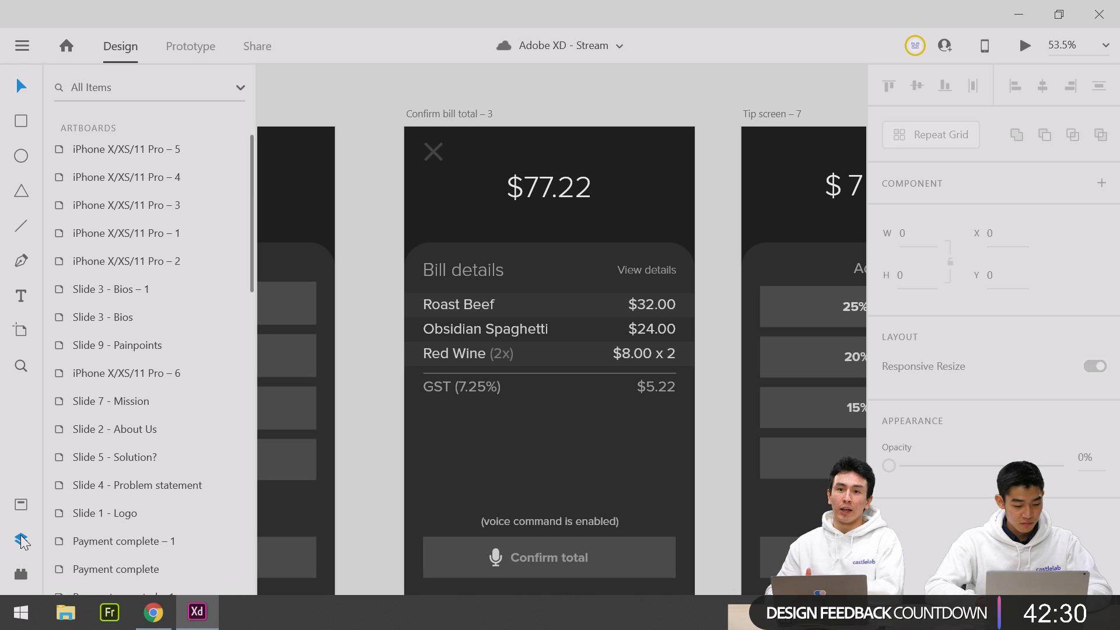
{"action": "left_click", "coordinate": [22, 575]}
{"action": "double_click", "coordinate": [118, 178]}
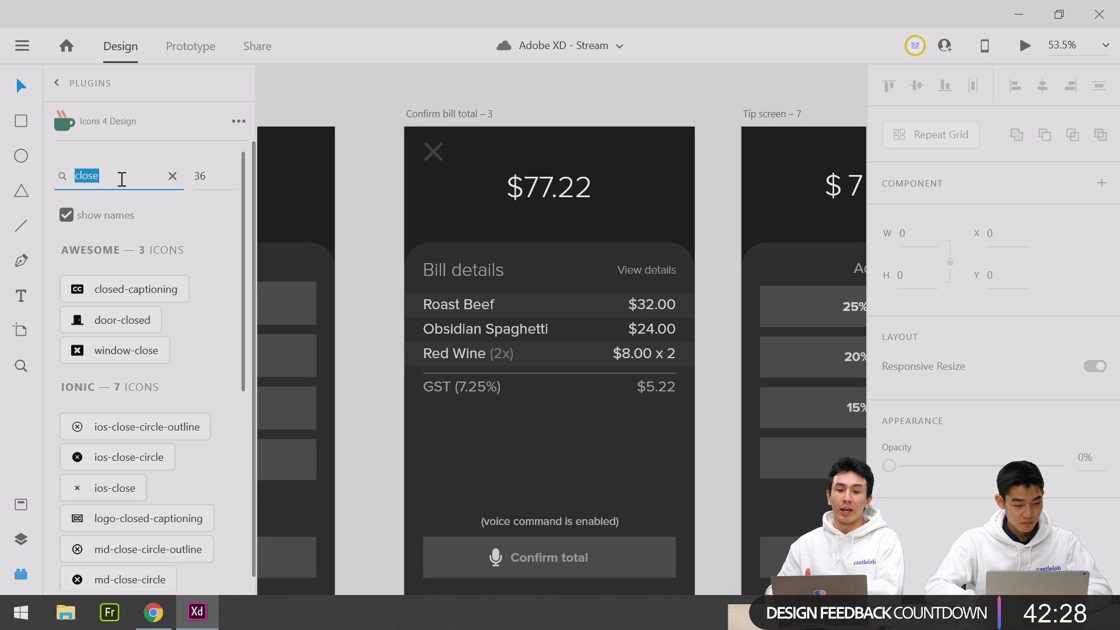
{"action": "type", "text": "overflow"}
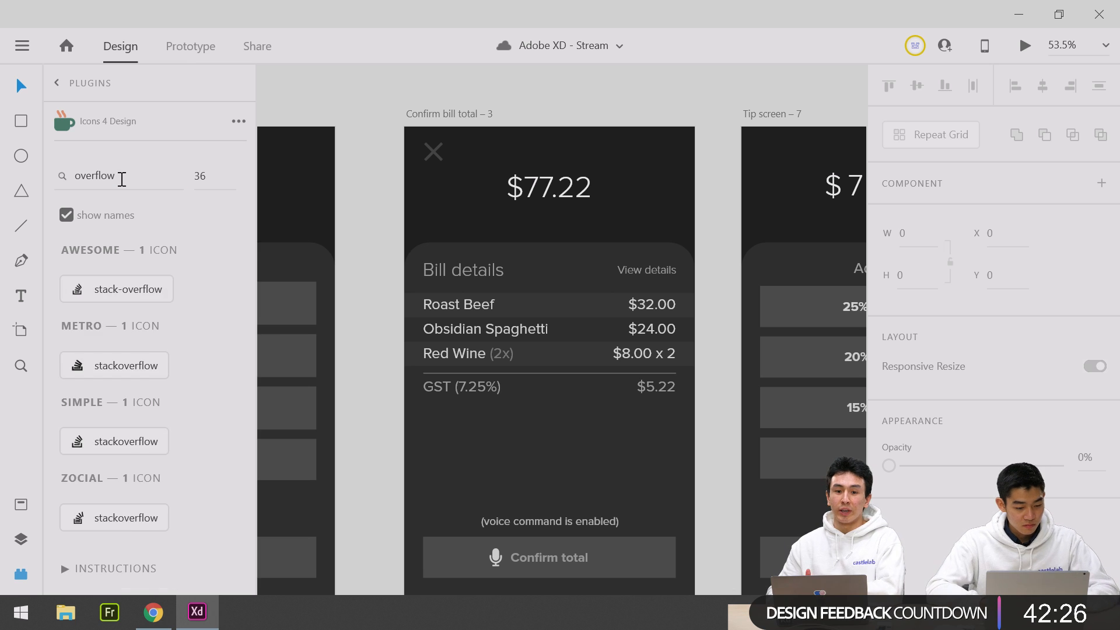
{"action": "scroll", "coordinate": [145, 294], "scroll_direction": "down", "scroll_amount": 1}
{"action": "scroll", "coordinate": [142, 292], "scroll_direction": "up", "scroll_amount": 1}
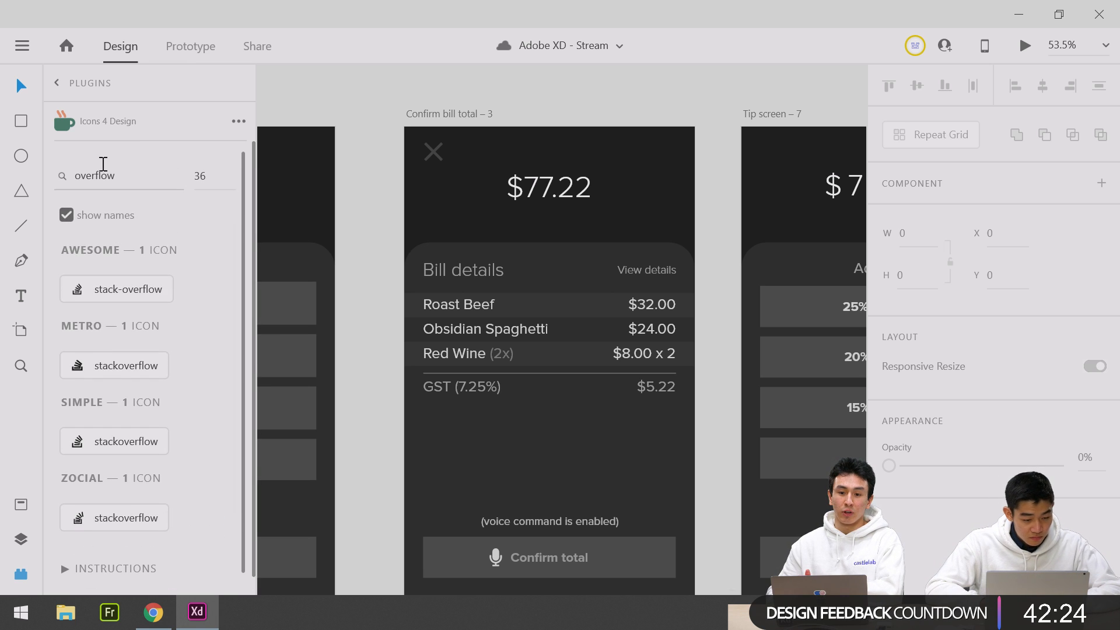
Search the icon plugin for "ellip", try the ellipsis-h icon, and clear the search.
{"action": "left_click", "coordinate": [115, 185]}
{"action": "type", "text": "e"}
{"action": "double_click", "coordinate": [115, 185]}
{"action": "type", "text": "e"}
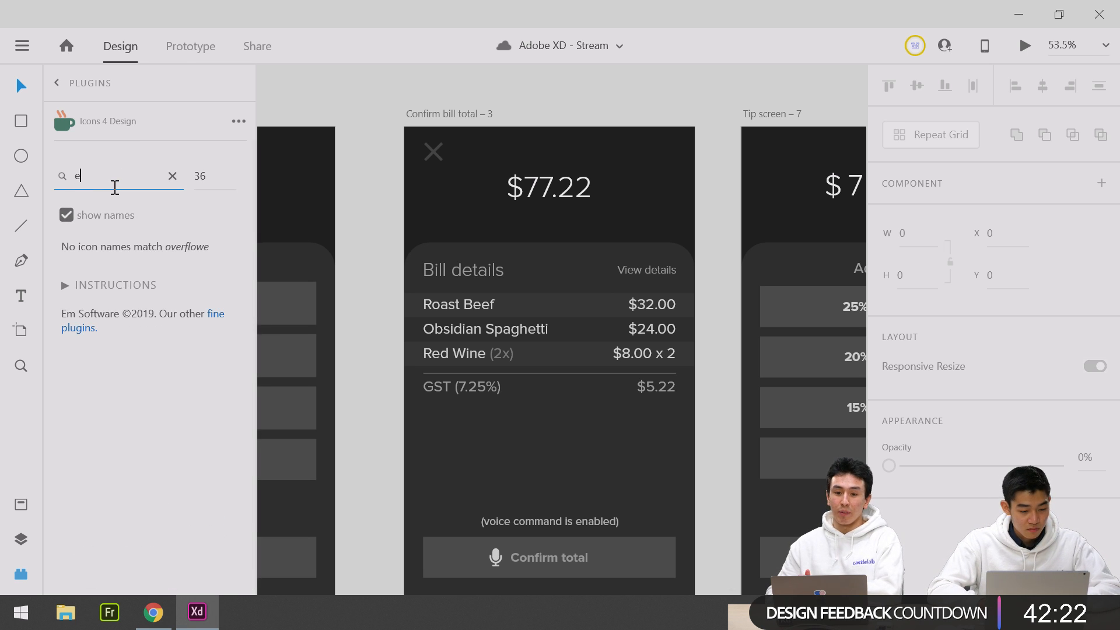
{"action": "type", "text": "llip"}
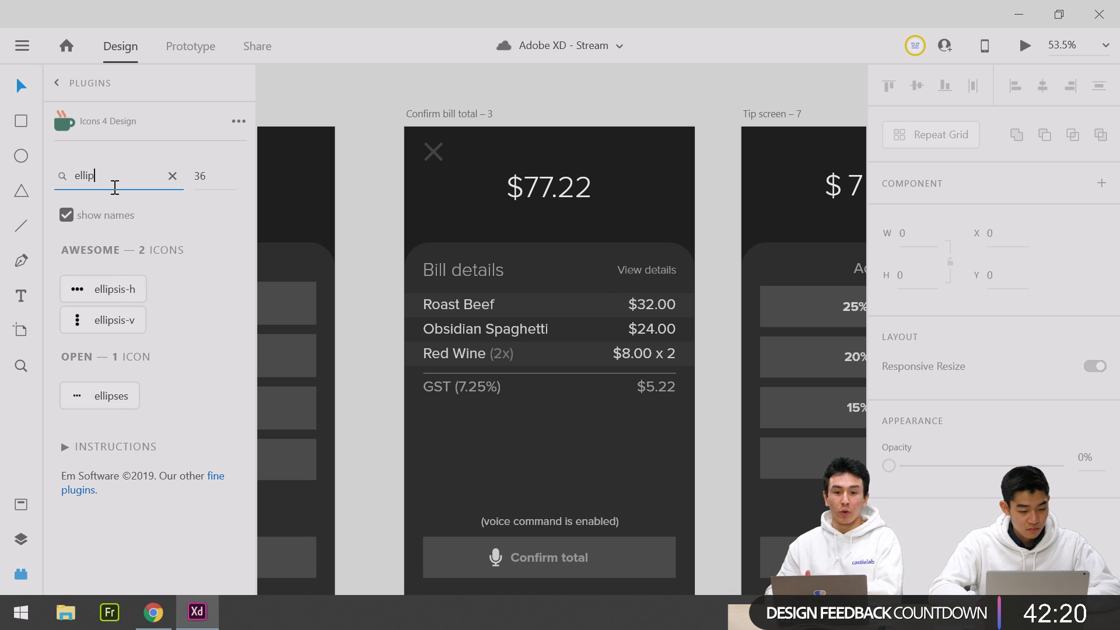
{"action": "left_click", "coordinate": [119, 294]}
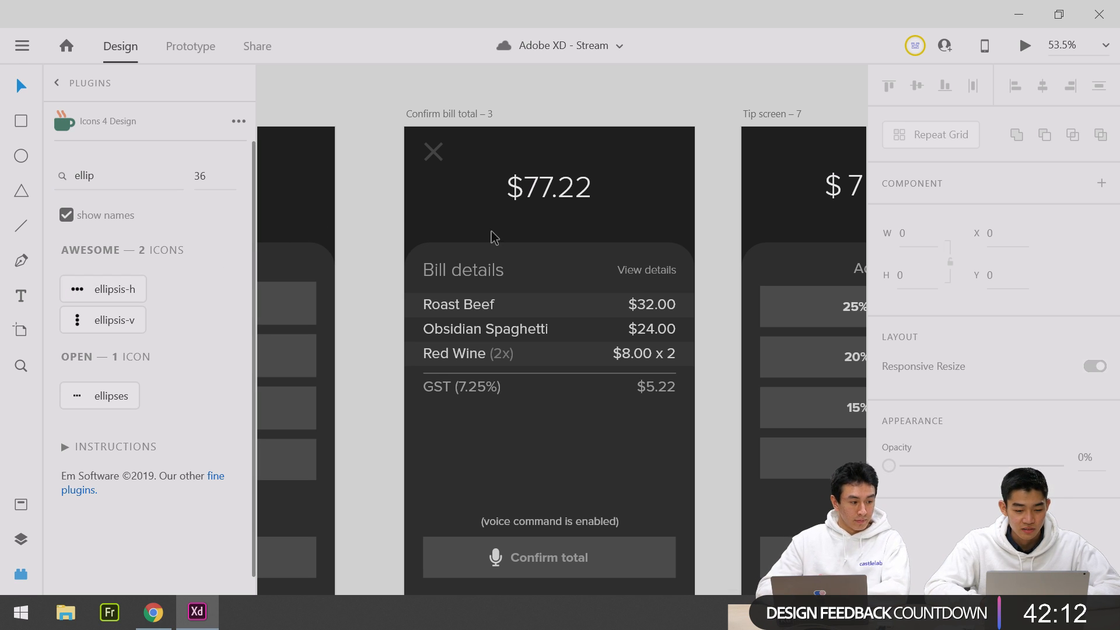
{"action": "left_click", "coordinate": [148, 173]}
{"action": "key", "text": "BackSpace"}
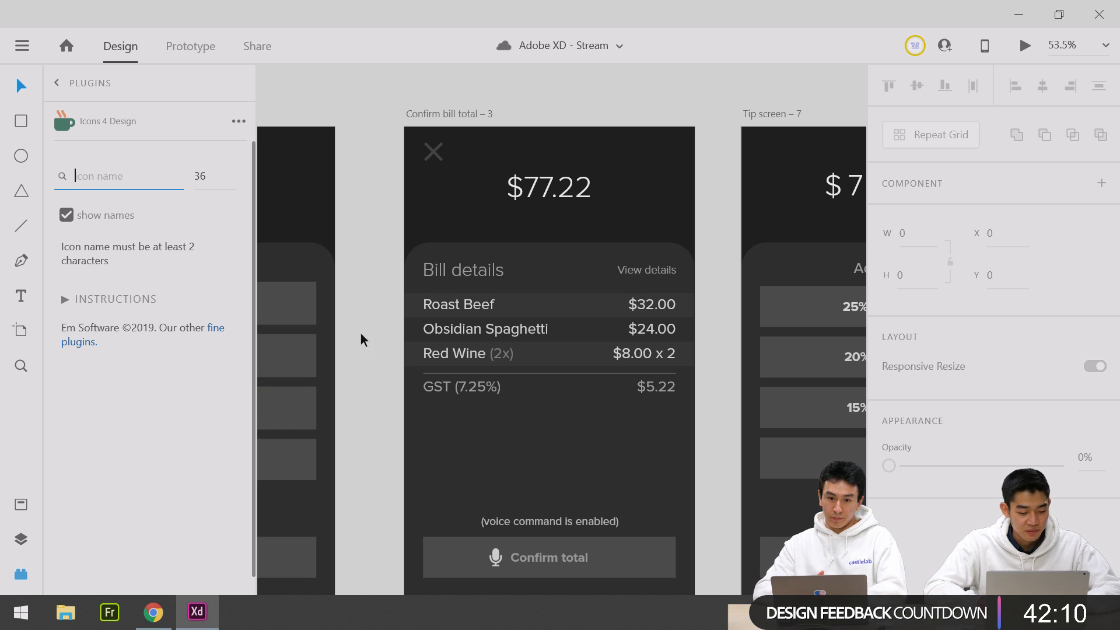
Select the close icon on the Confirm bill total – 3 artboard.
{"action": "scroll", "coordinate": [355, 234], "scroll_direction": "down", "scroll_amount": 1}
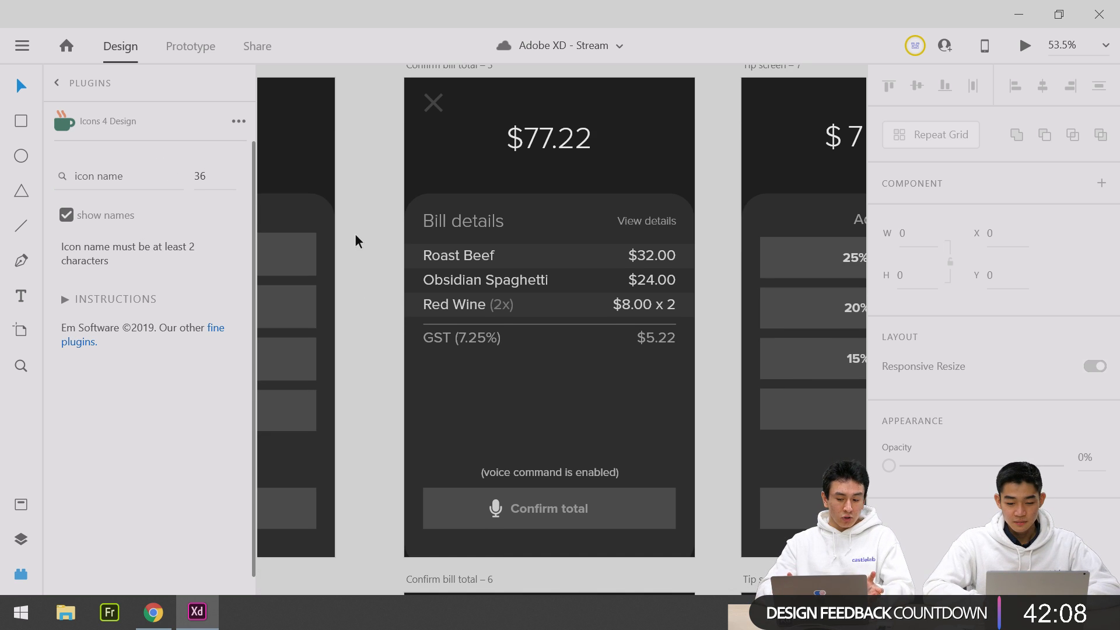
{"action": "scroll", "coordinate": [355, 235], "scroll_direction": "up", "scroll_amount": 1}
{"action": "left_click", "coordinate": [433, 145]}
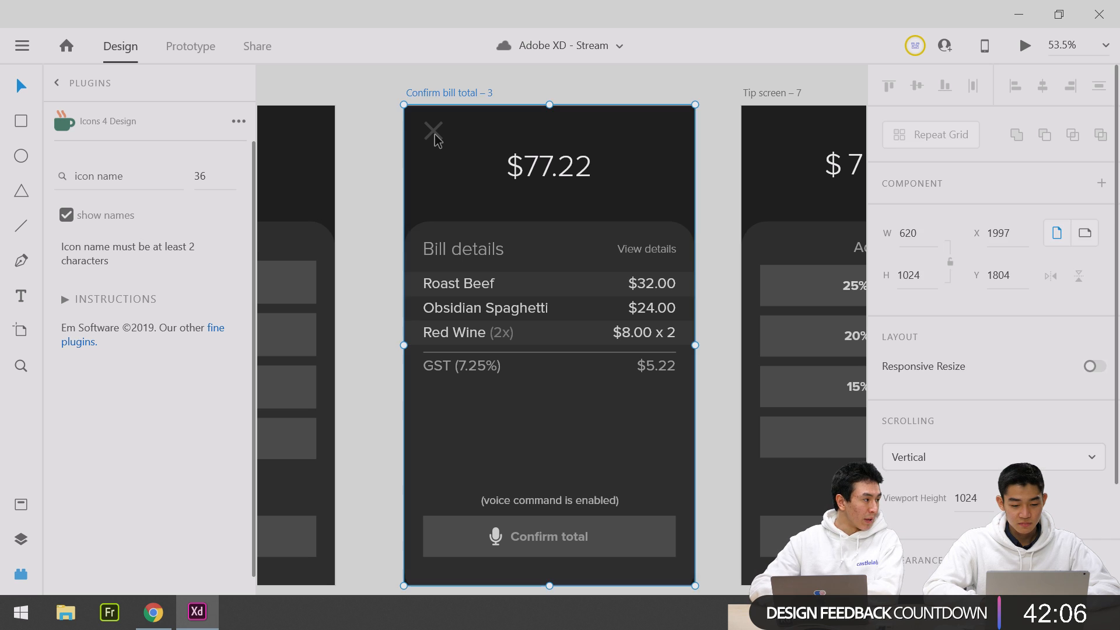
{"action": "left_click", "coordinate": [435, 142]}
{"action": "left_click", "coordinate": [437, 140]}
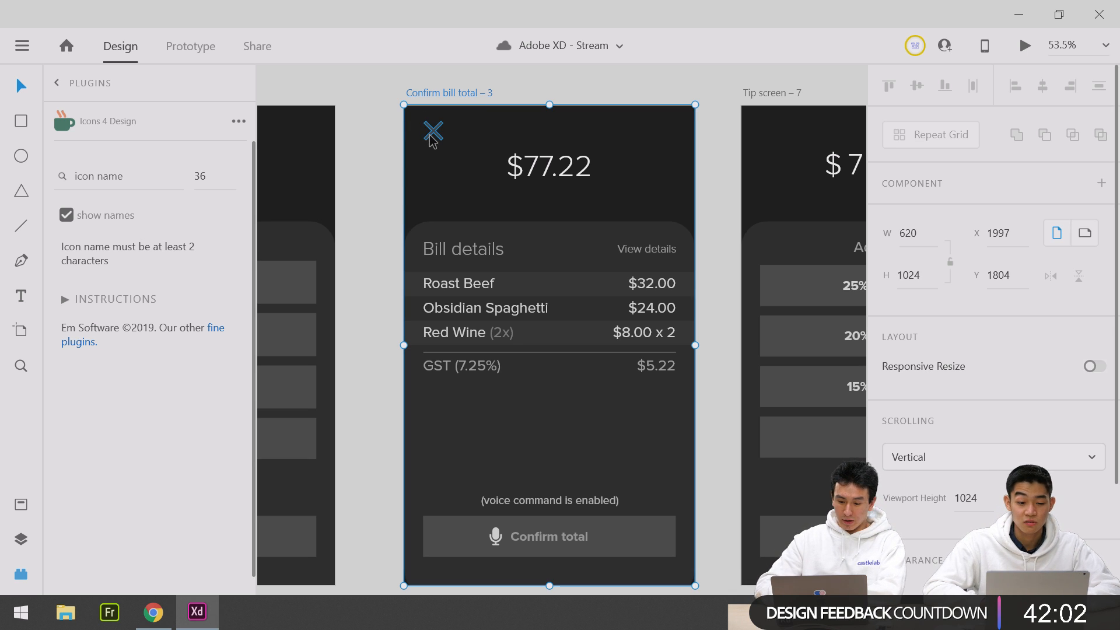
{"action": "left_click", "coordinate": [432, 139]}
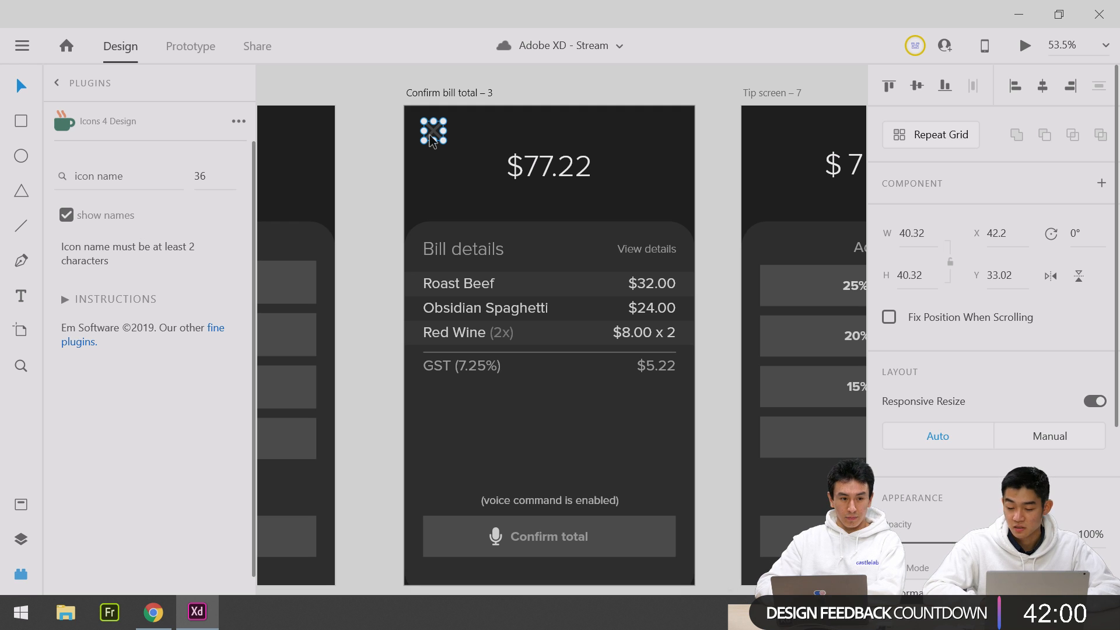
{"action": "scroll", "coordinate": [431, 140], "scroll_direction": "right", "scroll_amount": 3}
Search the Icons 4 Design plugin for "screen" and look through the matching icons.
{"action": "left_click", "coordinate": [125, 180]}
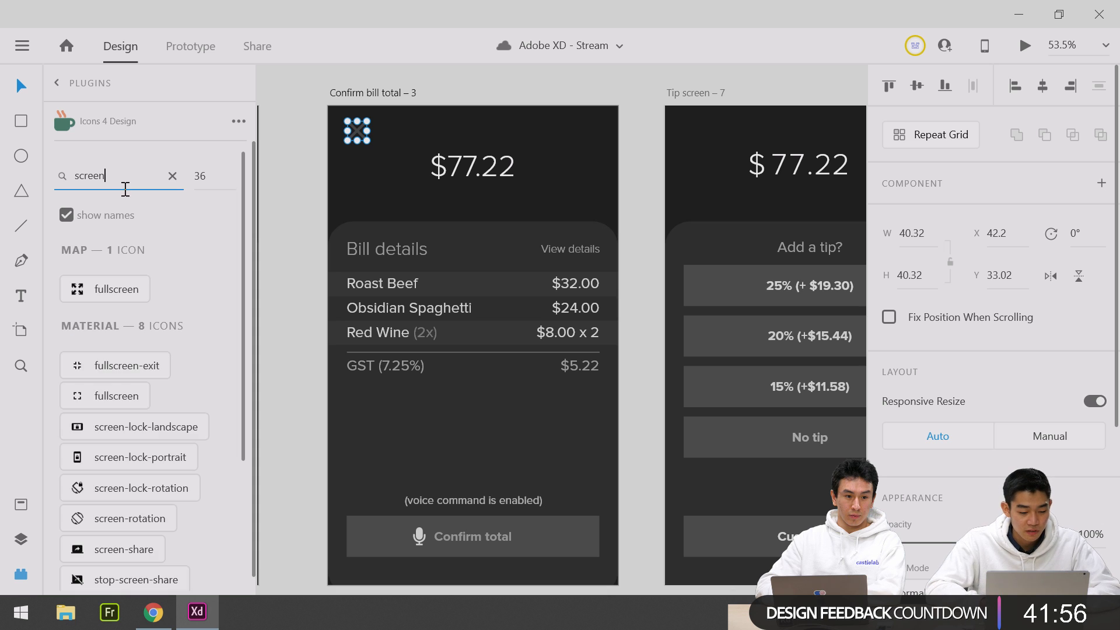
{"action": "scroll", "coordinate": [128, 405], "scroll_direction": "down", "scroll_amount": 3}
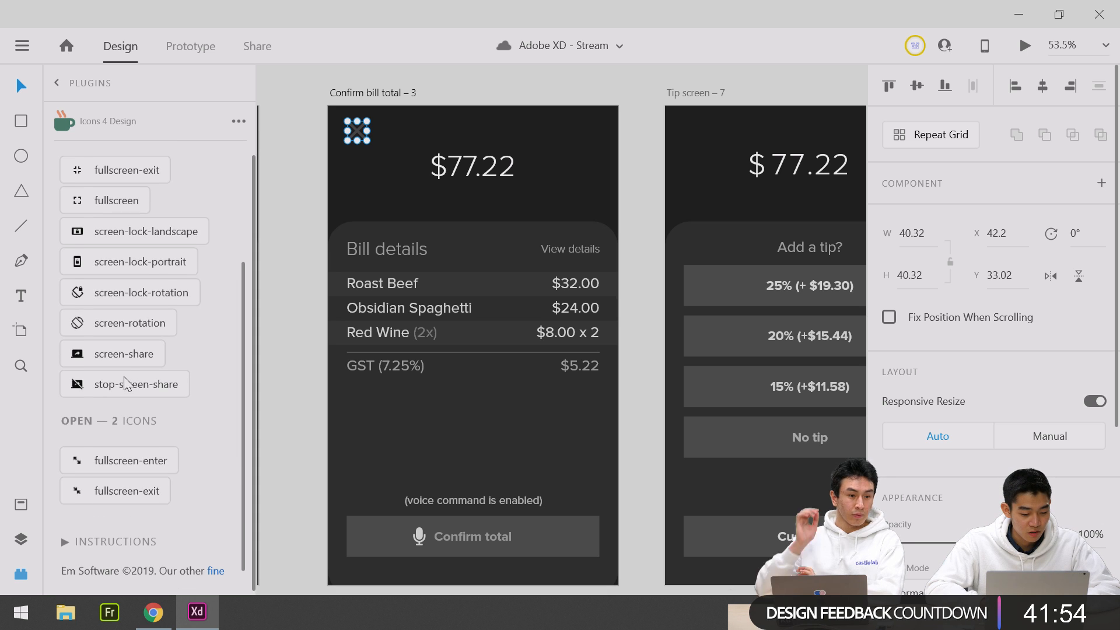
{"action": "scroll", "coordinate": [111, 495], "scroll_direction": "up", "scroll_amount": 3}
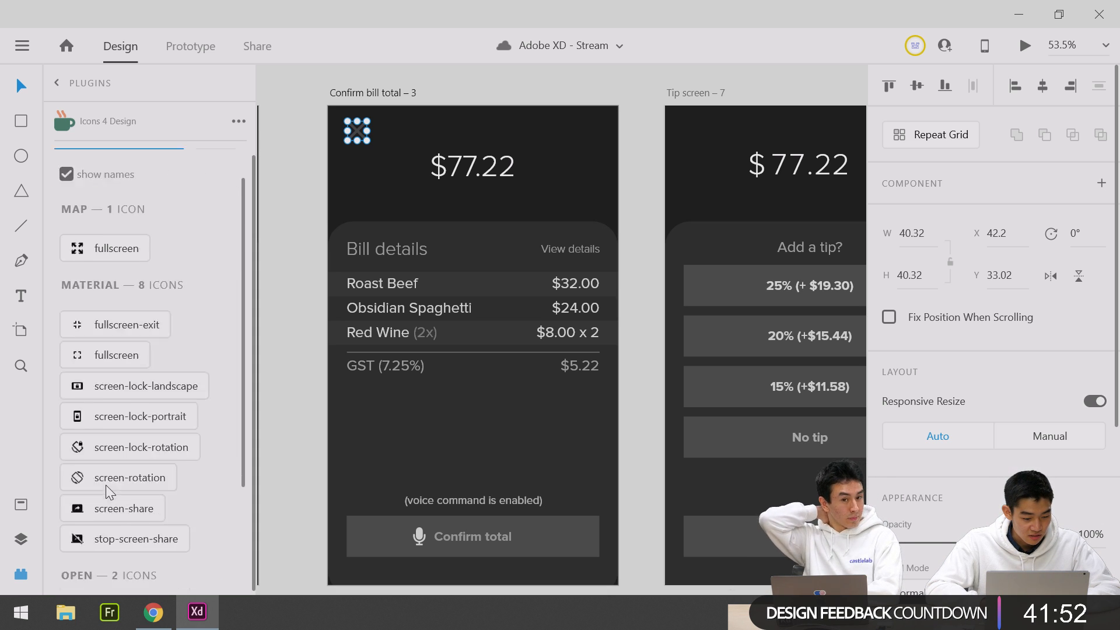
Search the icon plugin for "back" and insert the md-arrow-back icon beside the close icon.
{"action": "key", "text": "ctrl+a"}
{"action": "type", "text": "back"}
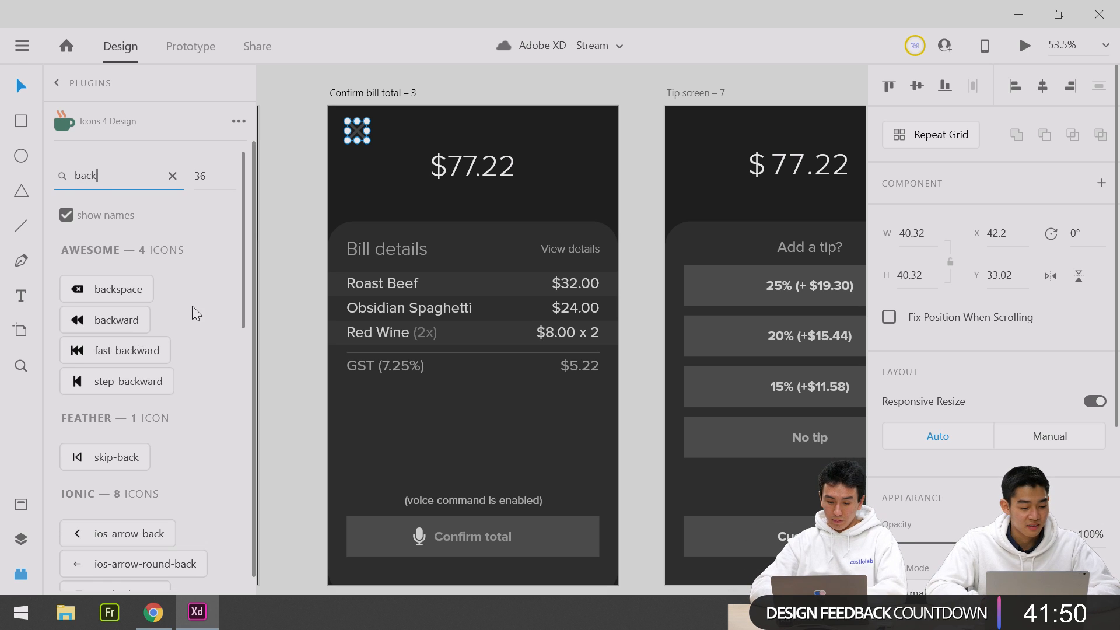
{"action": "scroll", "coordinate": [196, 304], "scroll_direction": "down", "scroll_amount": 1}
{"action": "scroll", "coordinate": [137, 261], "scroll_direction": "down", "scroll_amount": 4}
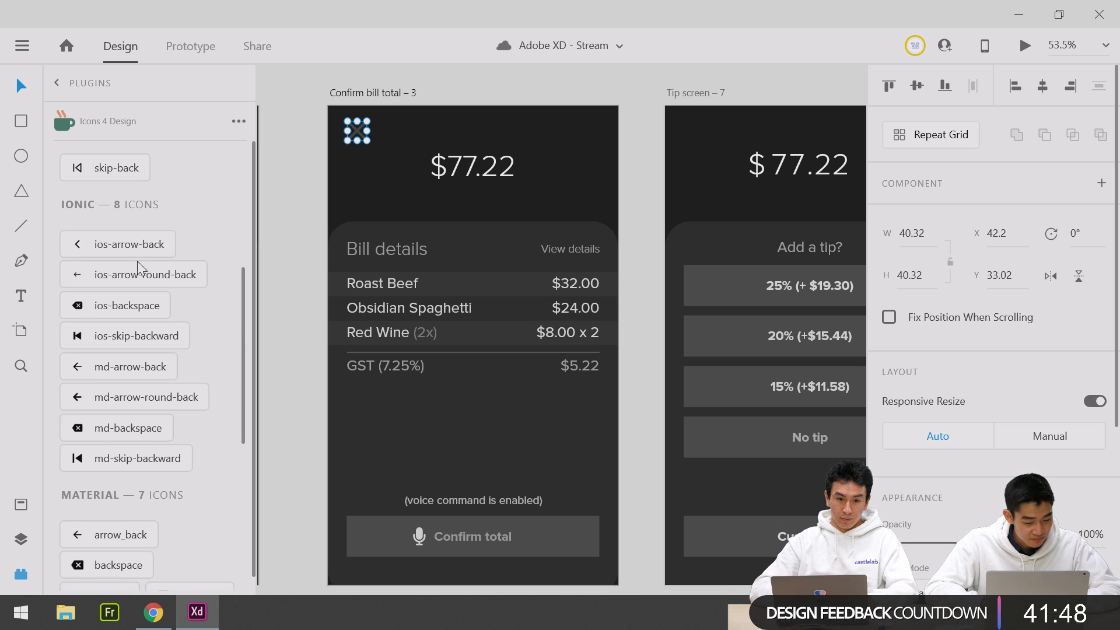
{"action": "left_click", "coordinate": [134, 373]}
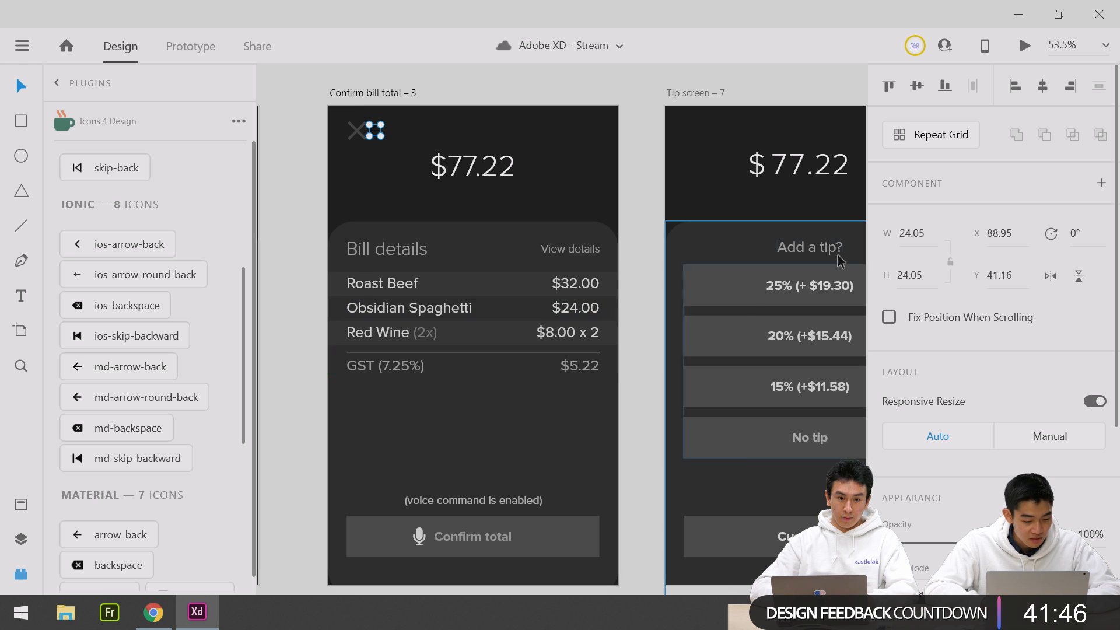
Enlarge the back arrow to 40.32 × 40.32 and fill it with the color sampled from the close icon.
{"action": "scroll", "coordinate": [382, 136], "scroll_direction": "up", "scroll_amount": 5}
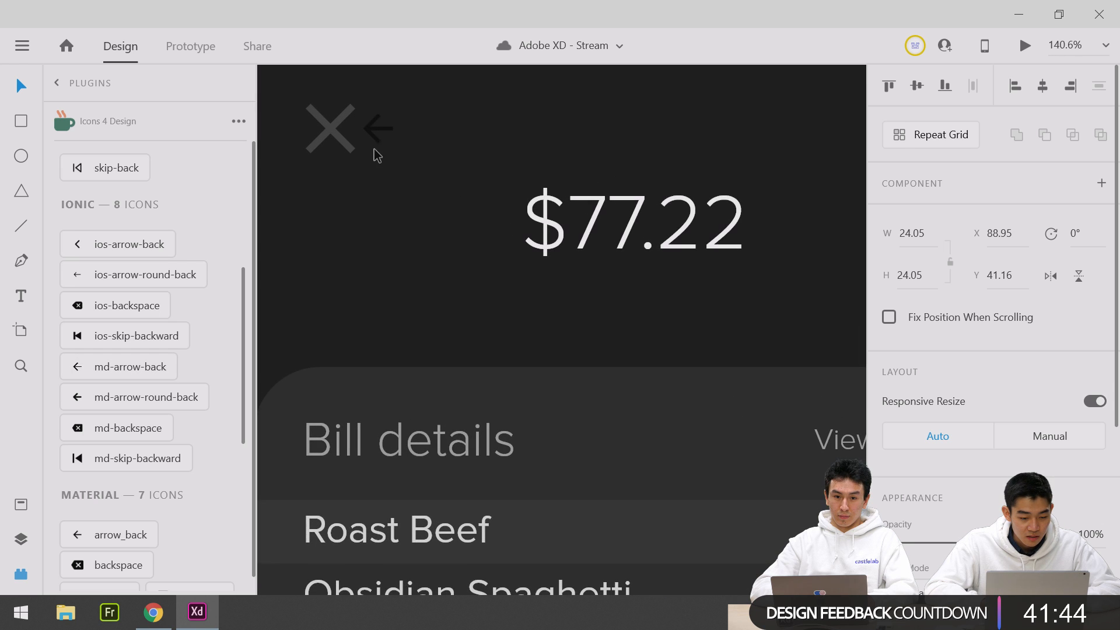
{"action": "left_click_drag", "start_coordinate": [394, 144], "coordinate": [407, 155]}
{"action": "key", "text": "i"}
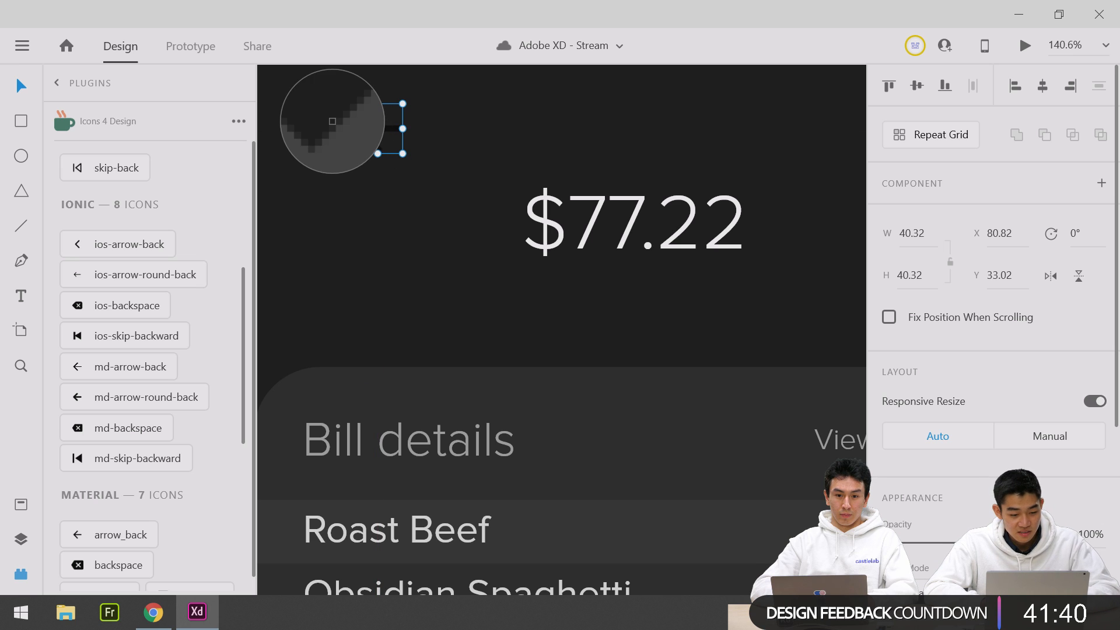
{"action": "left_click", "coordinate": [332, 128]}
{"action": "left_click", "coordinate": [338, 130]}
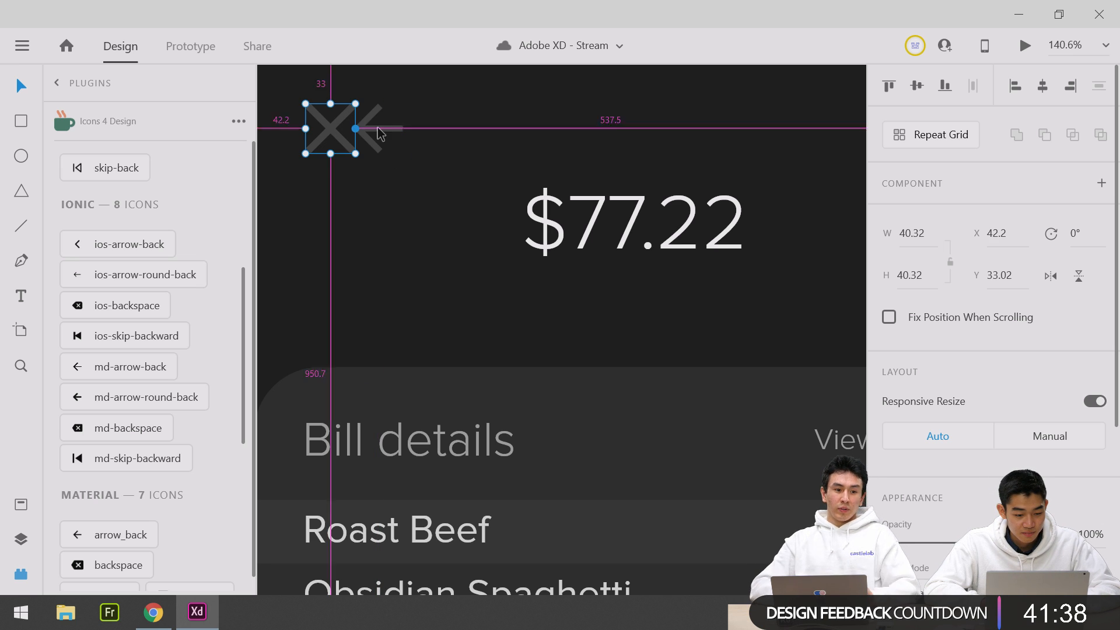
{"action": "left_click", "coordinate": [400, 131]}
Examine the overall artboard layout, from the slides to the bill, tip and payment screens.
{"action": "scroll", "coordinate": [400, 128], "scroll_direction": "down", "scroll_amount": 3}
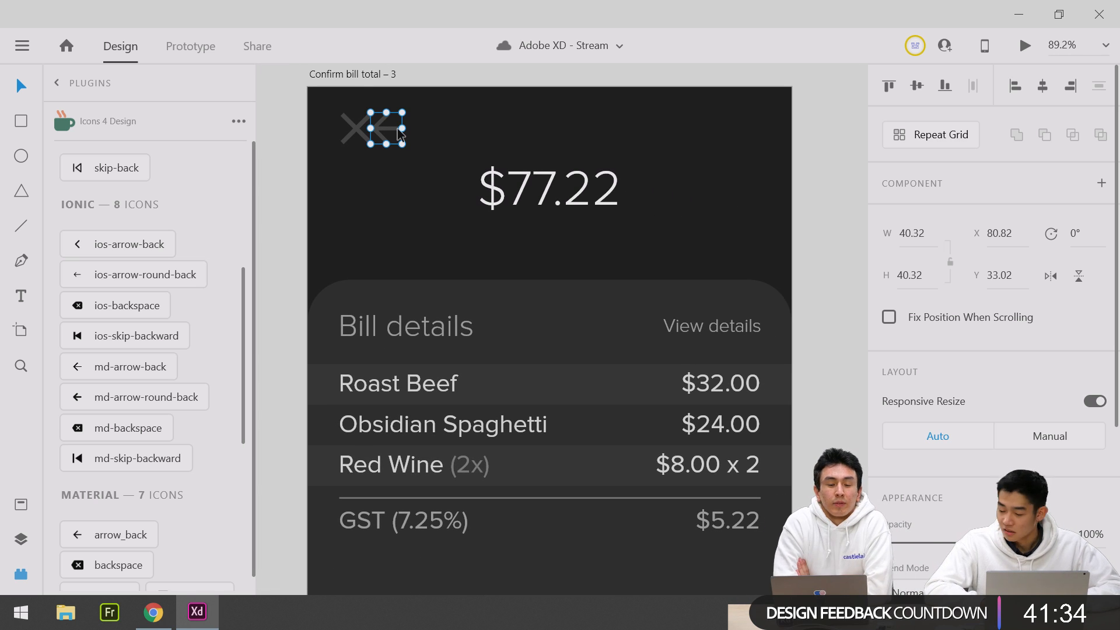
{"action": "scroll", "coordinate": [400, 128], "scroll_direction": "down", "scroll_amount": 5}
{"action": "scroll", "coordinate": [400, 135], "scroll_direction": "down", "scroll_amount": 5}
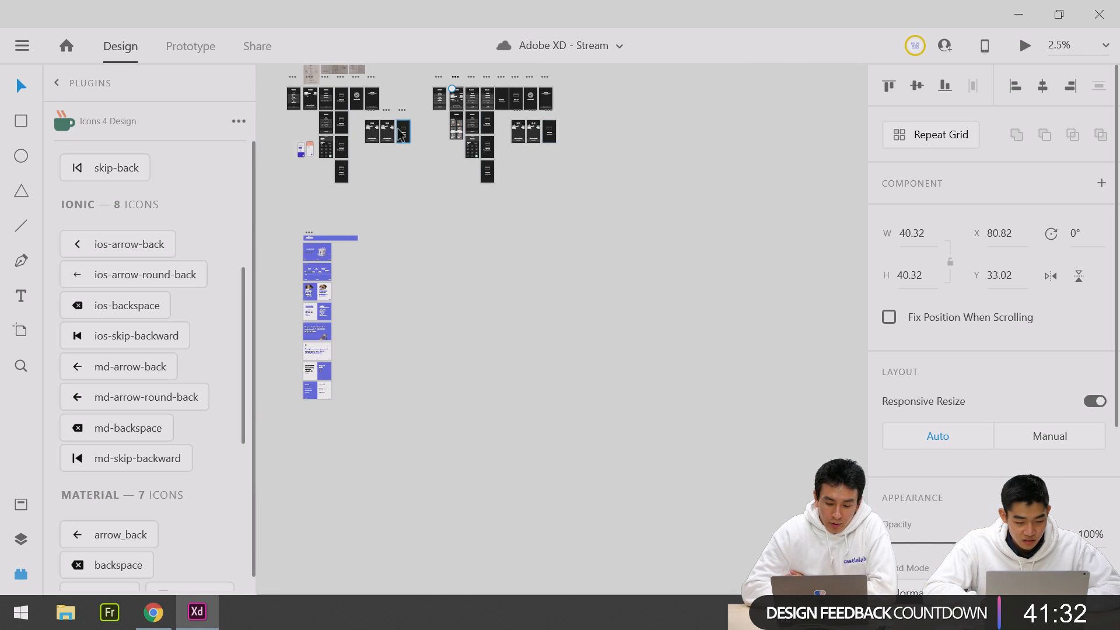
{"action": "scroll", "coordinate": [318, 303], "scroll_direction": "up", "scroll_amount": 4}
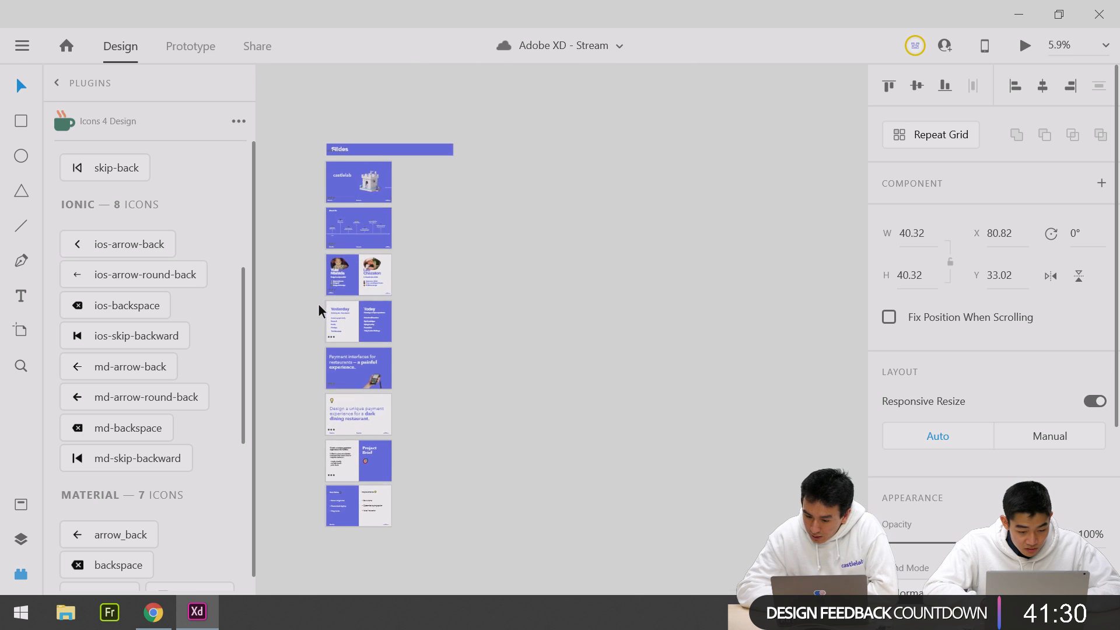
{"action": "scroll", "coordinate": [318, 305], "scroll_direction": "up", "scroll_amount": 5}
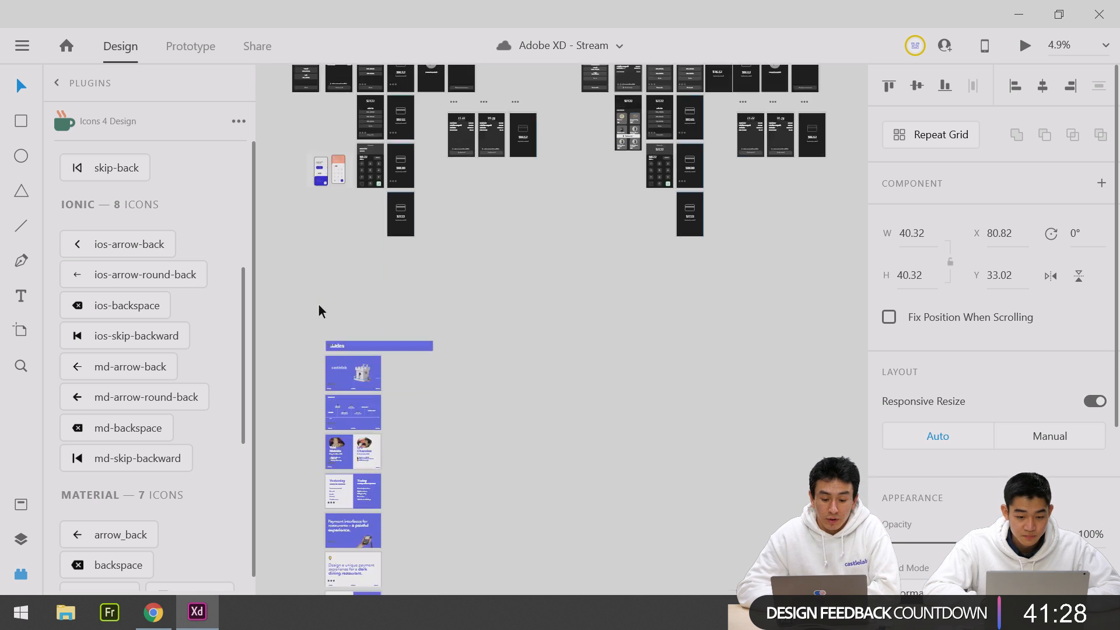
{"action": "scroll", "coordinate": [652, 134], "scroll_direction": "up", "scroll_amount": 6}
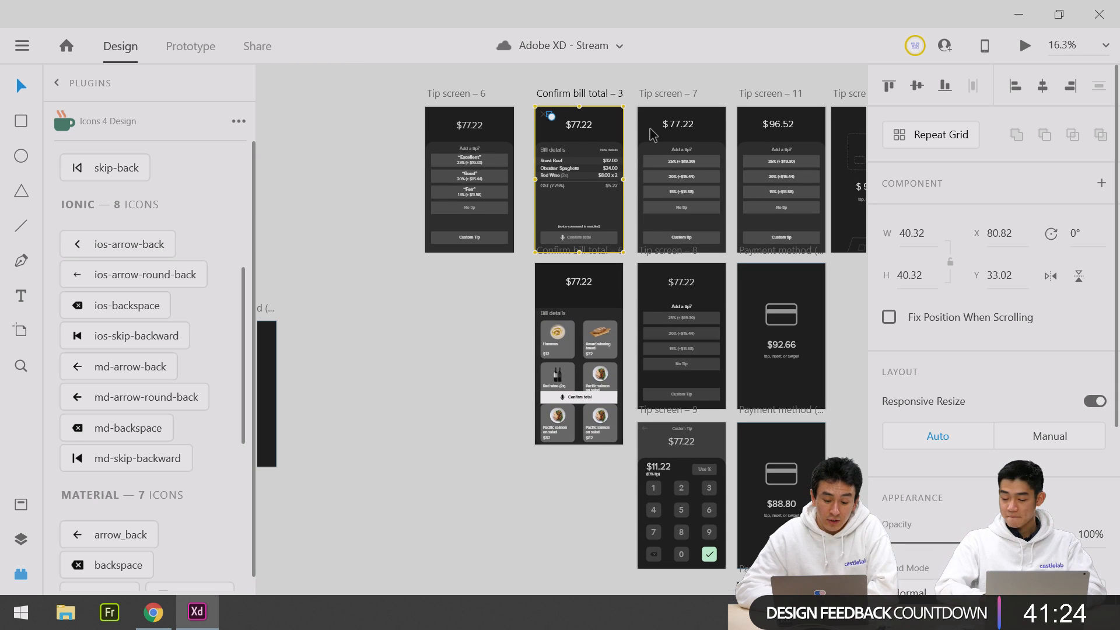
{"action": "scroll", "coordinate": [561, 143], "scroll_direction": "up", "scroll_amount": 1}
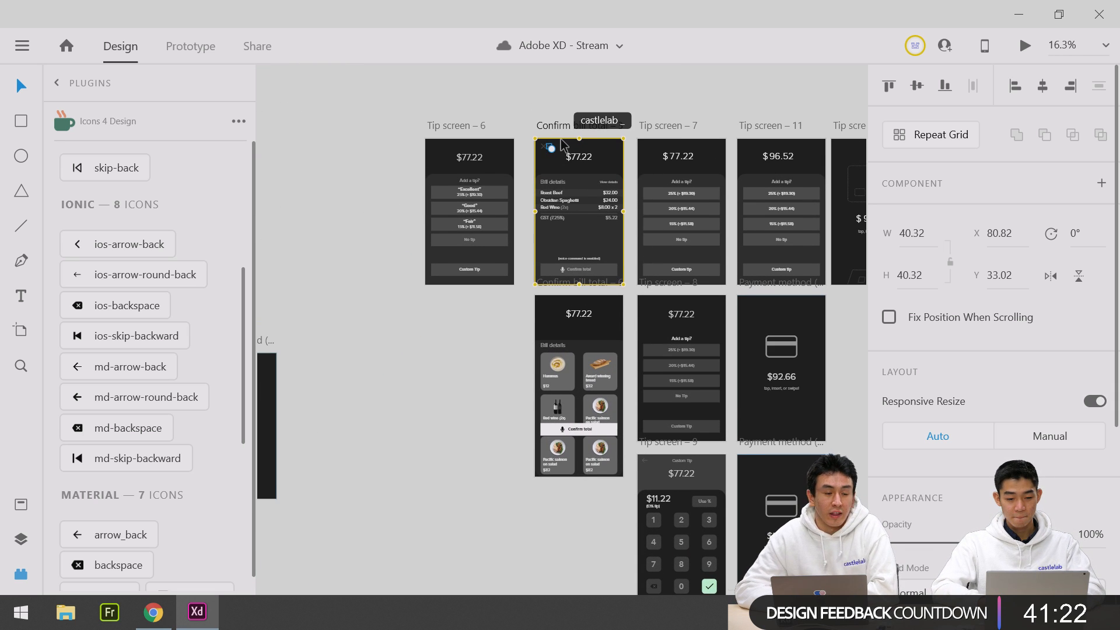
{"action": "scroll", "coordinate": [561, 143], "scroll_direction": "up", "scroll_amount": 2}
Switch to Chrome and run an image search for "square credit card terminal" in a new tab.
{"action": "key", "text": "alt+Tab"}
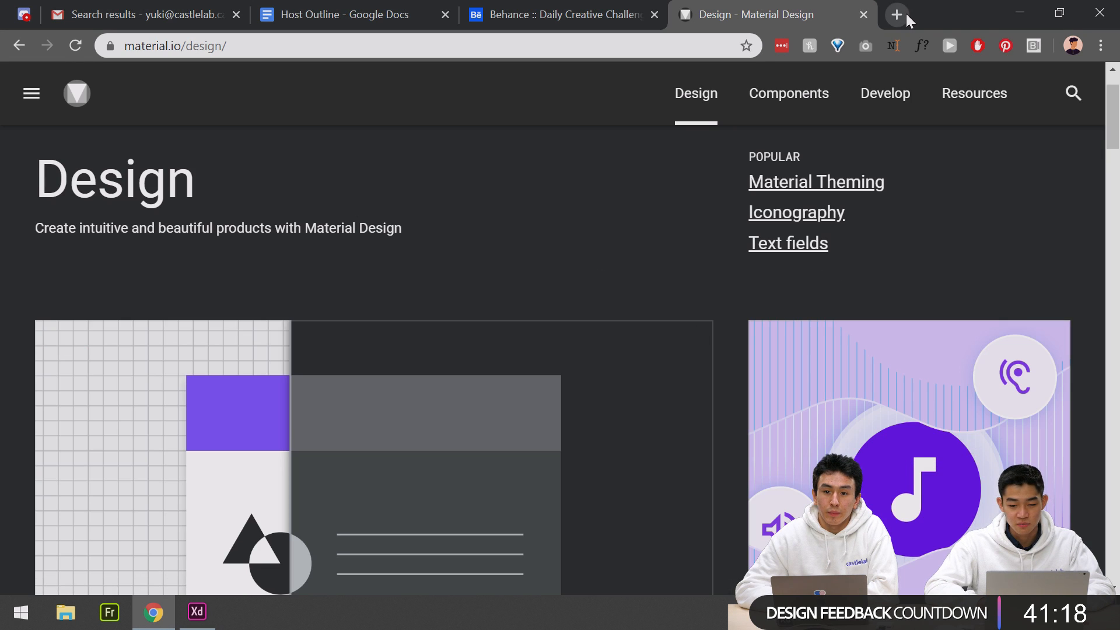
{"action": "left_click", "coordinate": [906, 16]}
{"action": "type", "text": "square"}
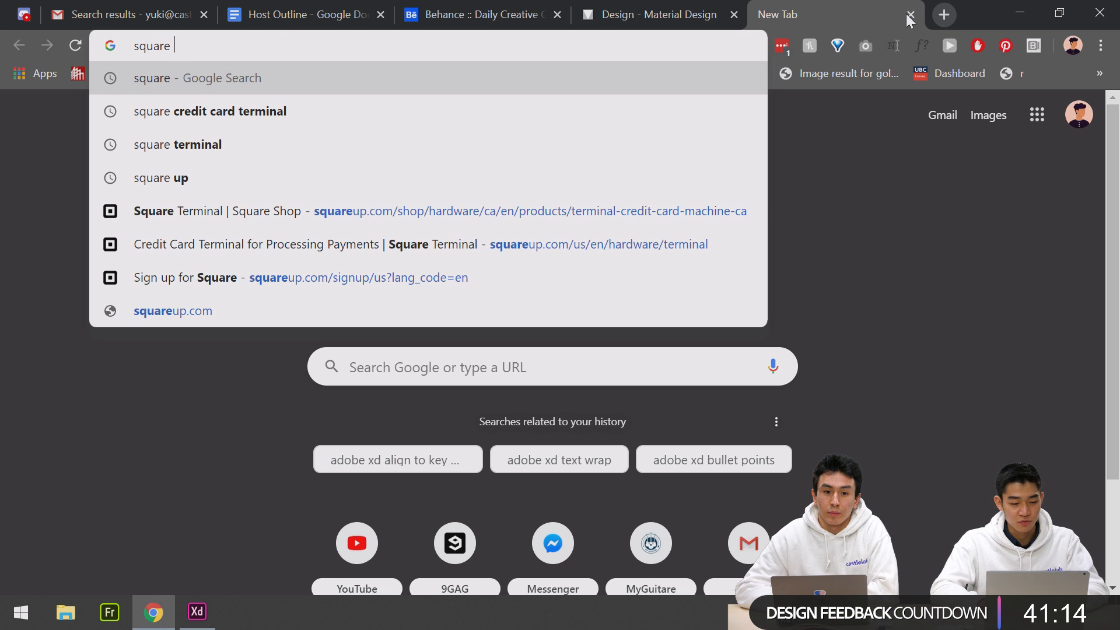
{"action": "key", "text": "Down"}
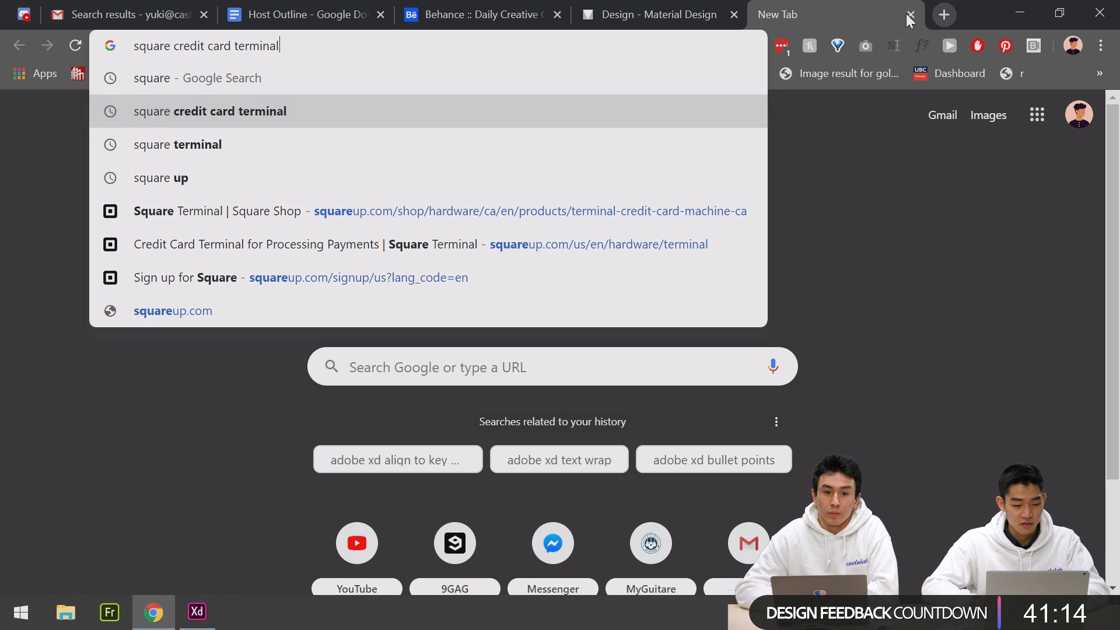
{"action": "key", "text": "Return"}
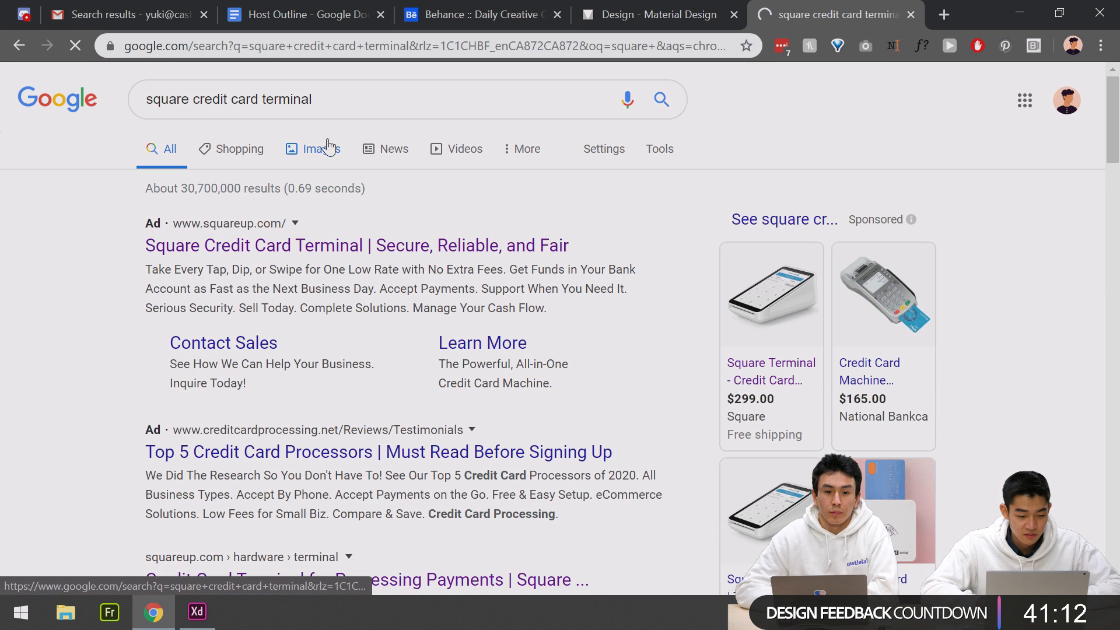
{"action": "left_click", "coordinate": [322, 153]}
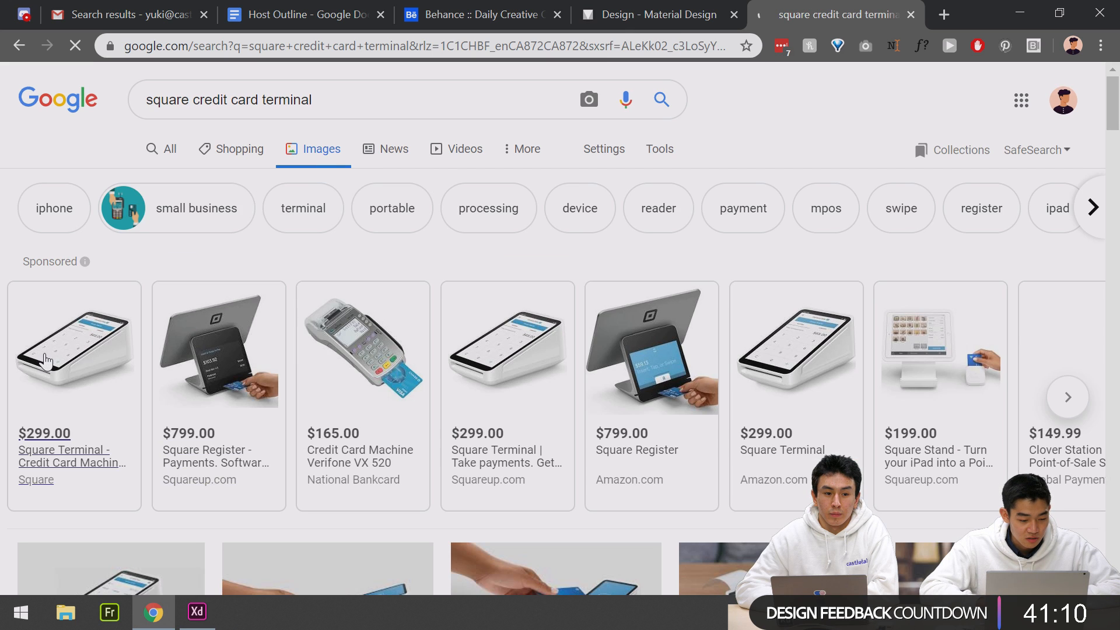
Open the Square Terminal product page from the image results and examine the device's interface in its photo.
{"action": "left_click", "coordinate": [46, 356]}
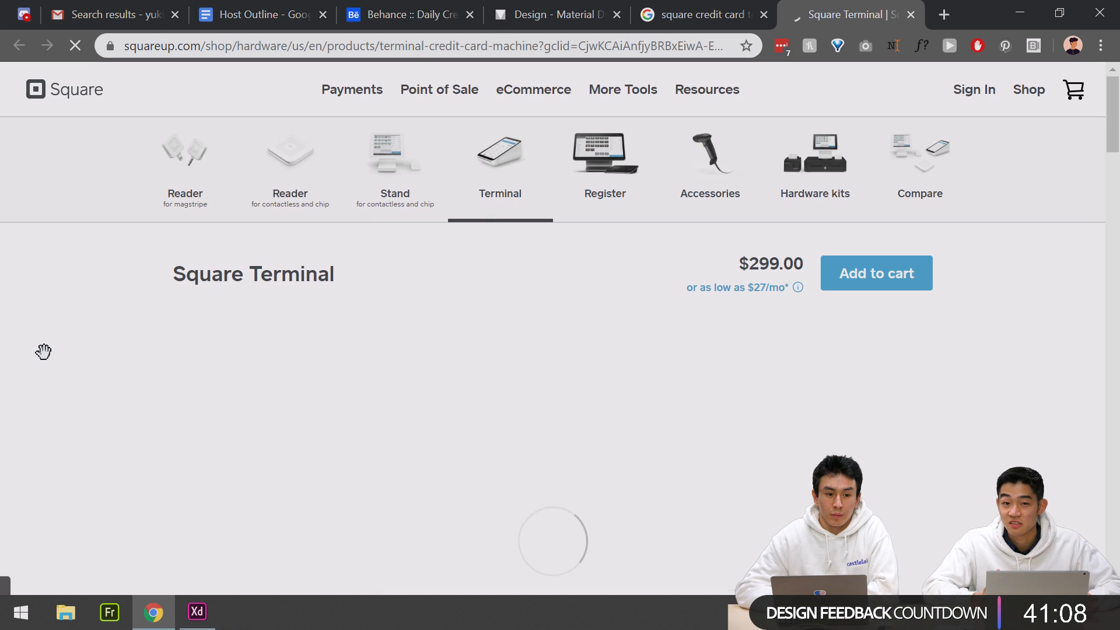
{"action": "scroll", "coordinate": [117, 404], "scroll_direction": "down", "scroll_amount": 2}
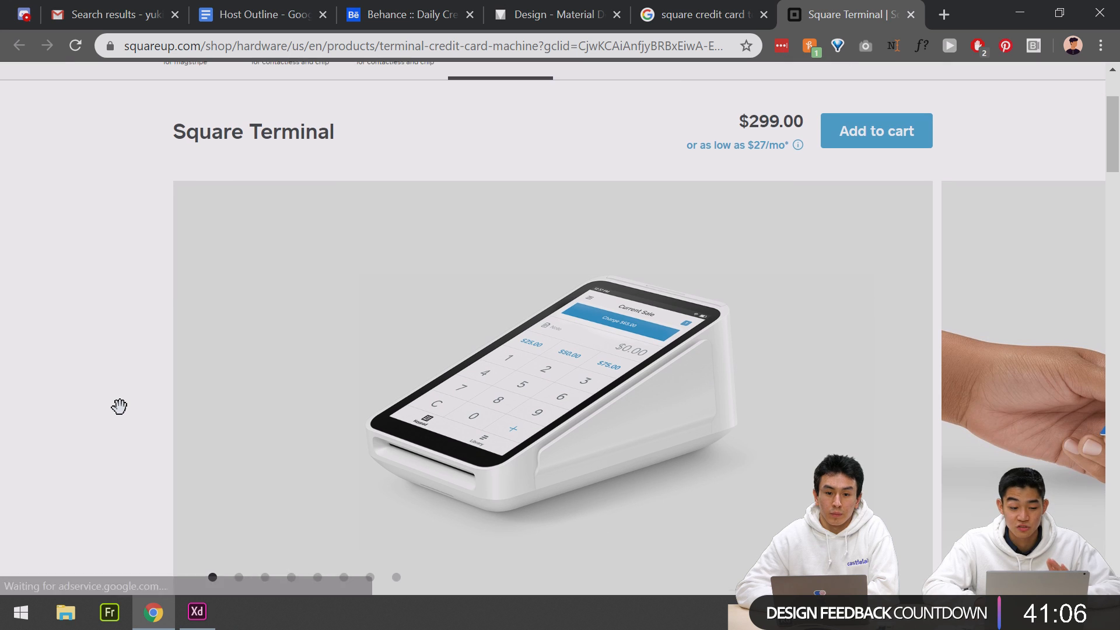
{"action": "scroll", "coordinate": [119, 406], "scroll_direction": "down", "scroll_amount": 1}
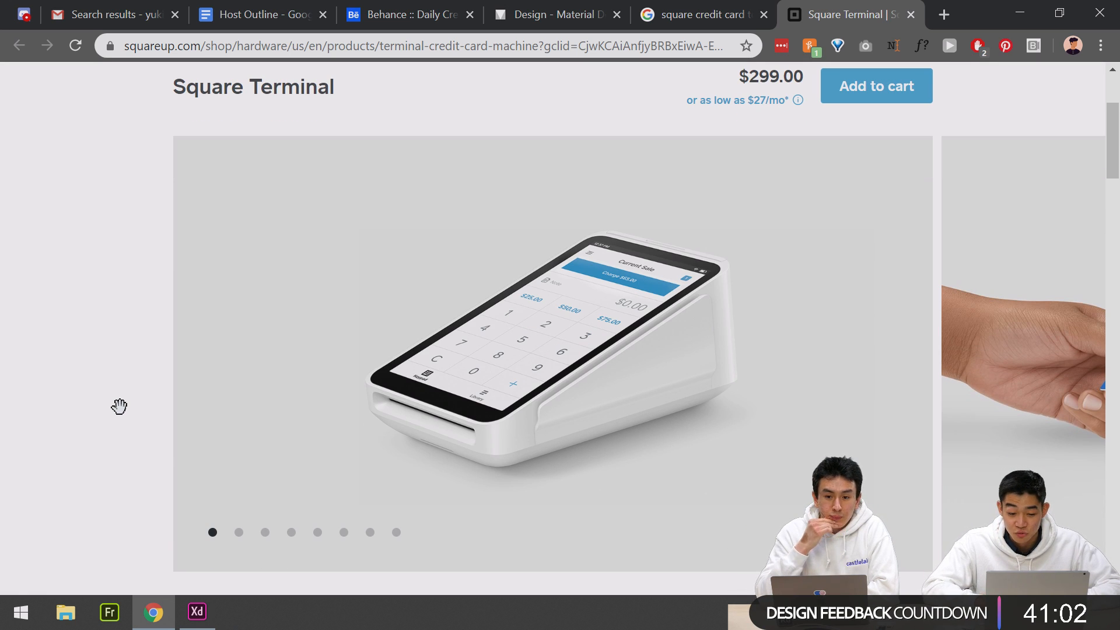
{"action": "mouse_move", "coordinate": [569, 430]}
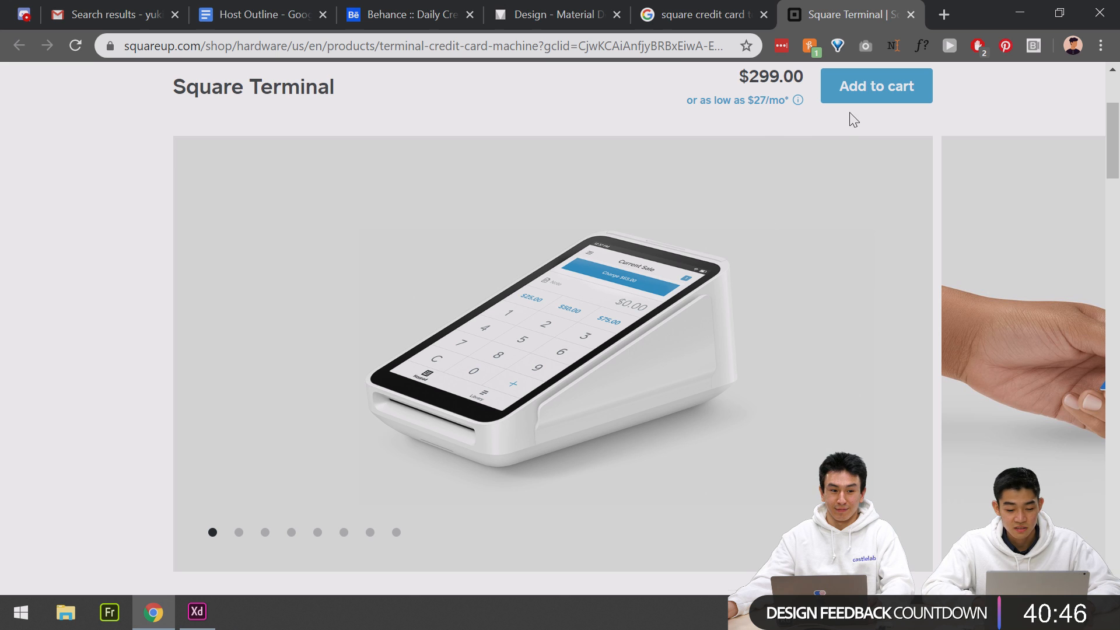
Switch back to Adobe XD and cut the back arrow from the Confirm bill total – 3 artboard.
{"action": "key", "text": "alt+Tab"}
{"action": "left_click", "coordinate": [722, 296]}
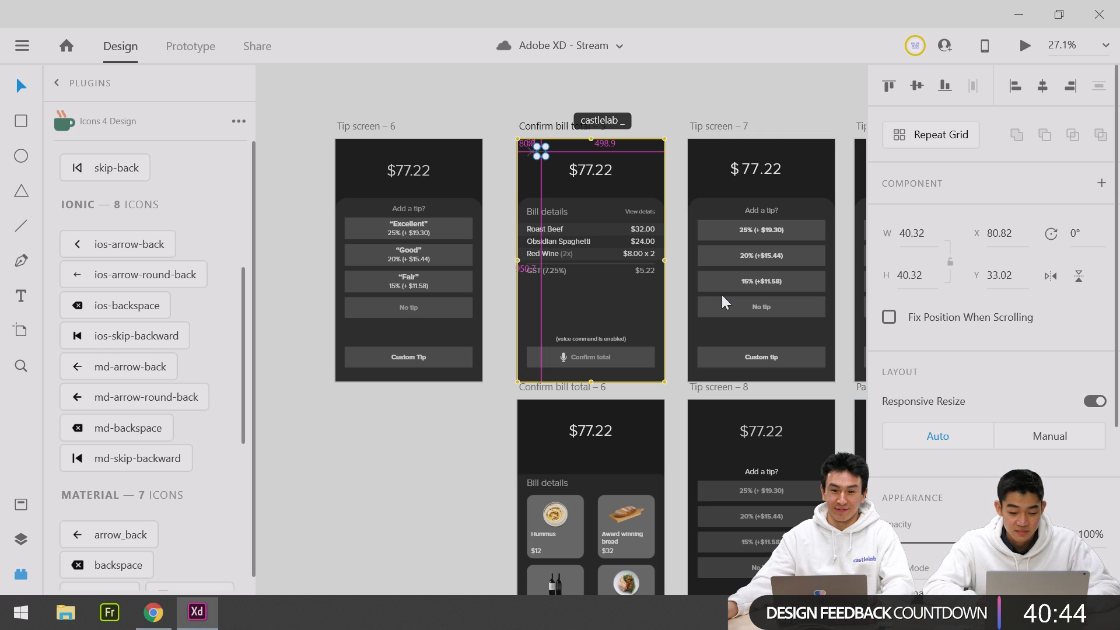
{"action": "scroll", "coordinate": [588, 169], "scroll_direction": "up", "scroll_amount": 3}
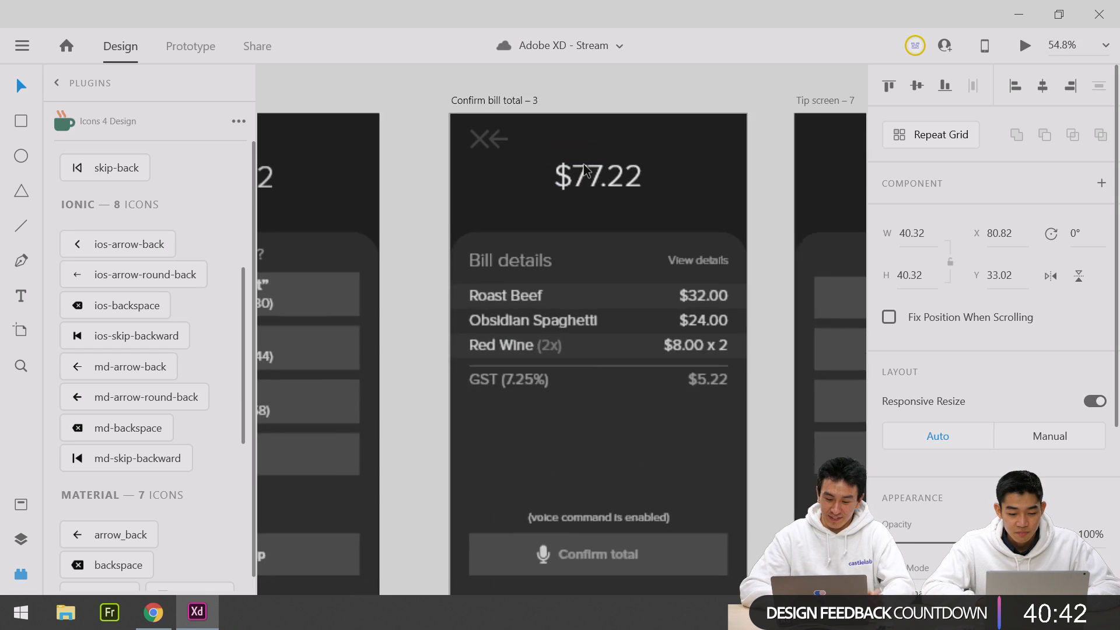
{"action": "scroll", "coordinate": [676, 143], "scroll_direction": "right", "scroll_amount": 2}
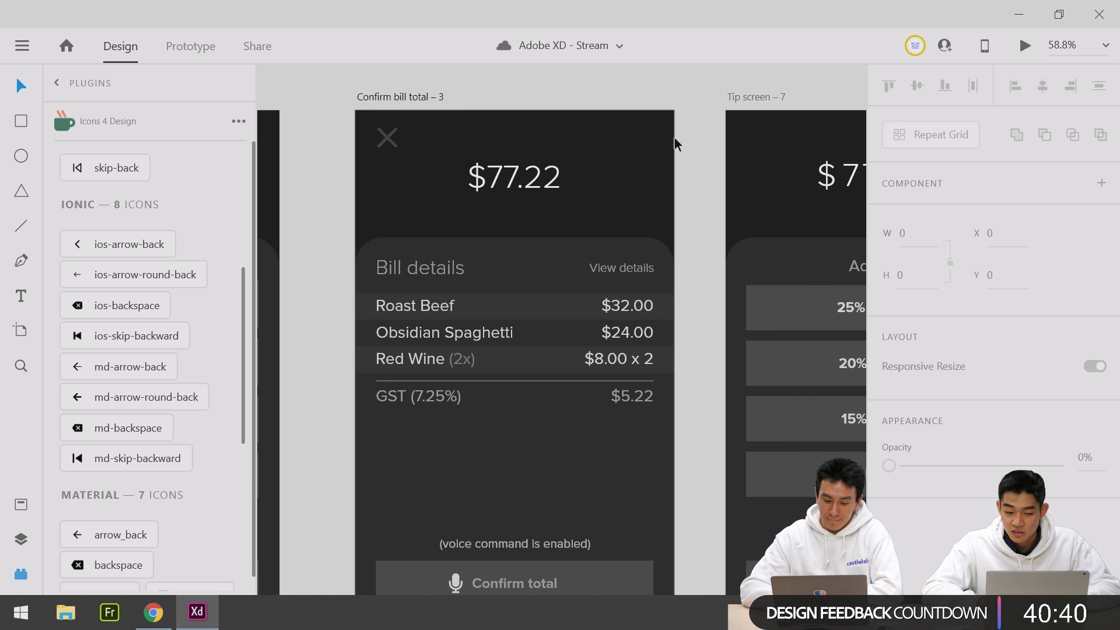
Paste the back arrow onto the Tip screen – 7 artboard and place it near the artboard's left edge at X 20.
{"action": "left_click", "coordinate": [758, 97]}
{"action": "scroll", "coordinate": [760, 97], "scroll_direction": "right", "scroll_amount": 5}
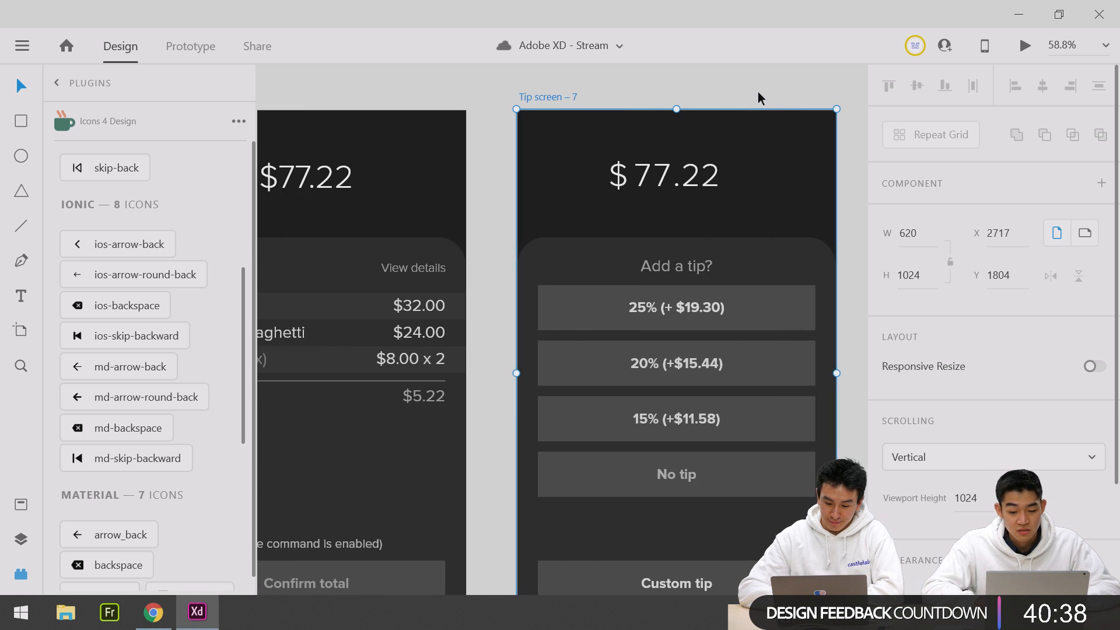
{"action": "scroll", "coordinate": [758, 98], "scroll_direction": "right", "scroll_amount": 1}
{"action": "scroll", "coordinate": [757, 96], "scroll_direction": "down", "scroll_amount": 1}
{"action": "scroll", "coordinate": [757, 96], "scroll_direction": "up", "scroll_amount": 2}
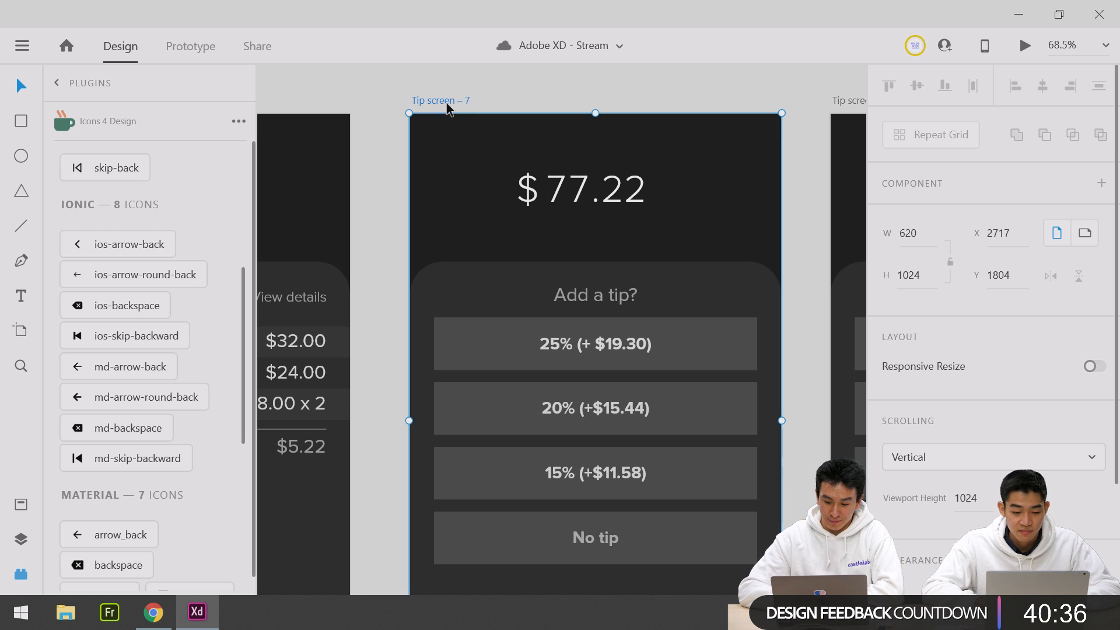
{"action": "key", "text": "ctrl+v"}
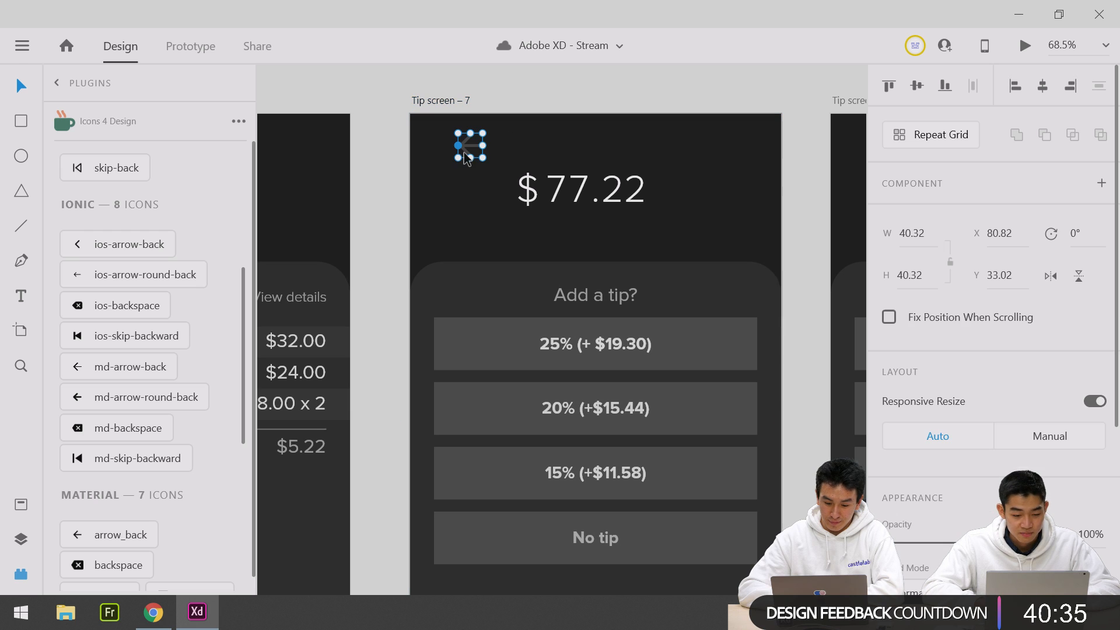
{"action": "left_click", "coordinate": [1016, 87]}
{"action": "scroll", "coordinate": [415, 125], "scroll_direction": "left", "scroll_amount": 4}
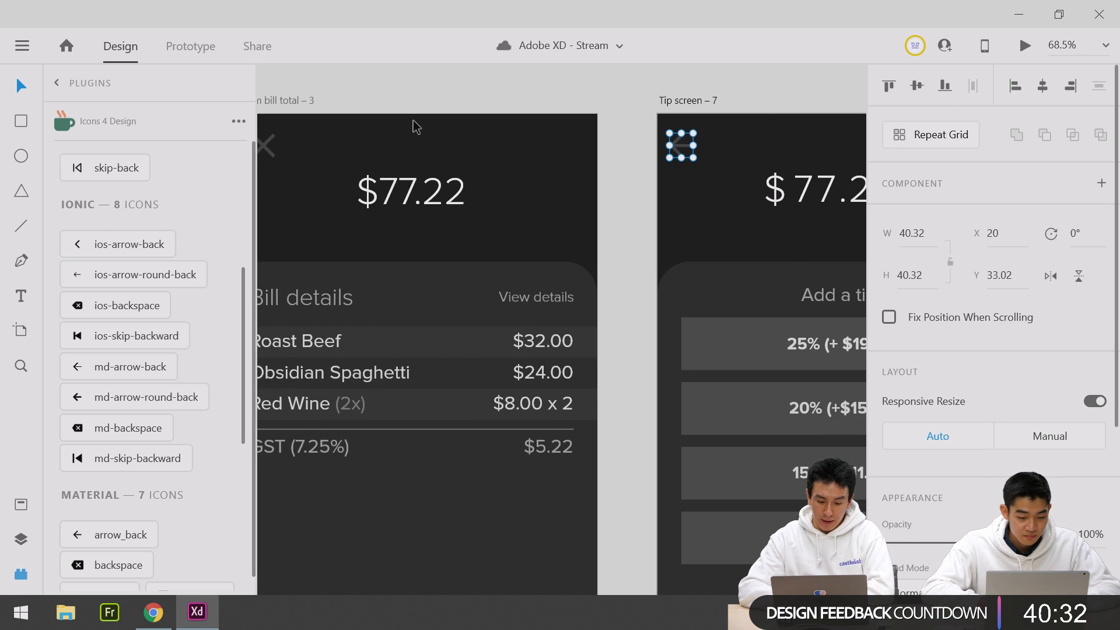
Reposition the close icon on the Confirm bill total – 3 artboard to X 30.2 and Y 30.02.
{"action": "scroll", "coordinate": [415, 126], "scroll_direction": "left", "scroll_amount": 4}
{"action": "left_click", "coordinate": [363, 146]}
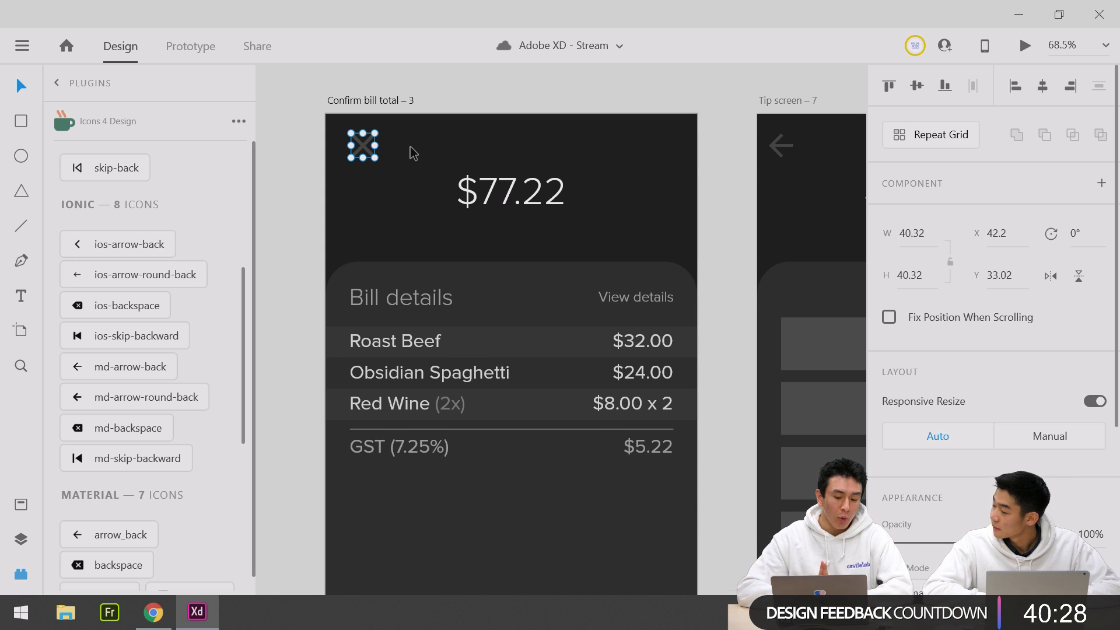
{"action": "key", "text": "alt"}
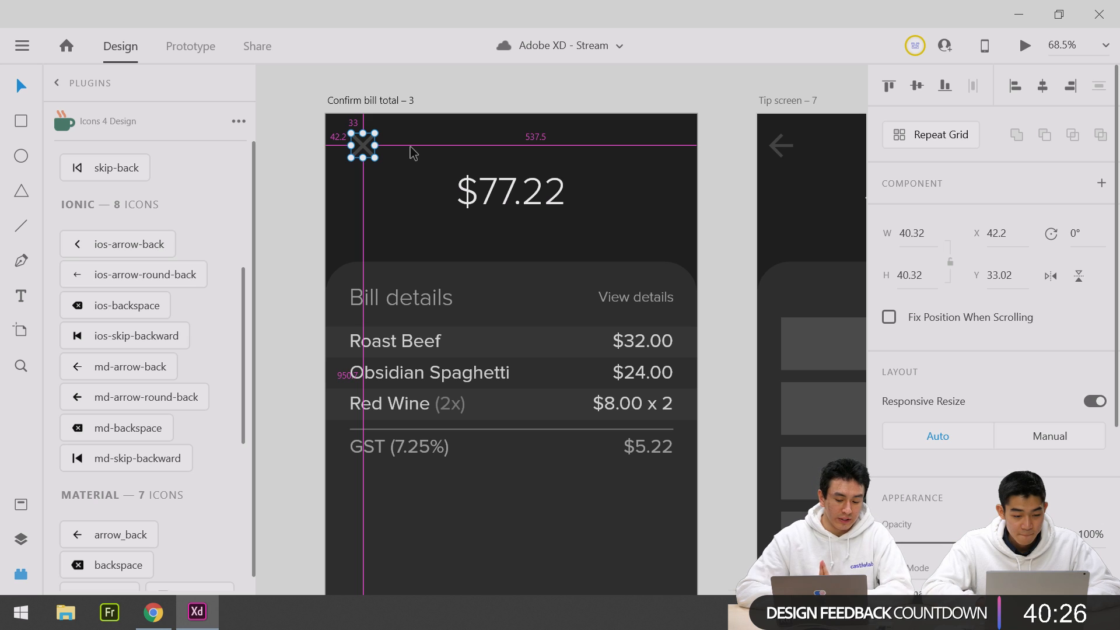
{"action": "key", "text": "Up"}
{"action": "key", "text": "Up"}
{"action": "key", "text": "Up"}
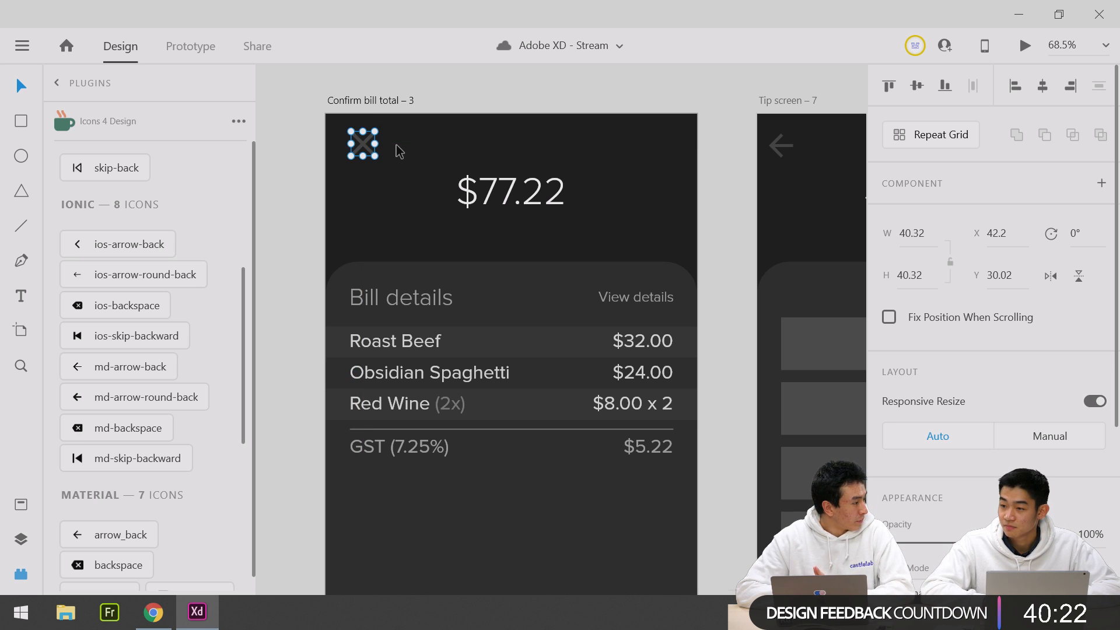
{"action": "key", "text": "alt"}
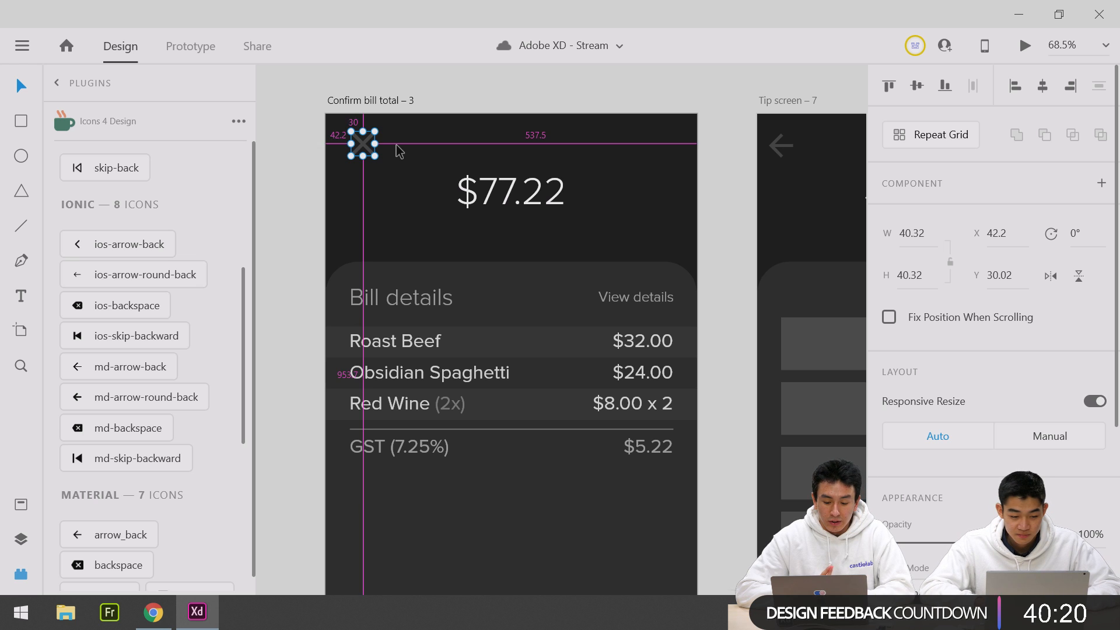
{"action": "key", "text": "shift+Left"}
{"action": "key", "text": "Left"}
{"action": "key", "text": "Left"}
{"action": "key", "text": "alt"}
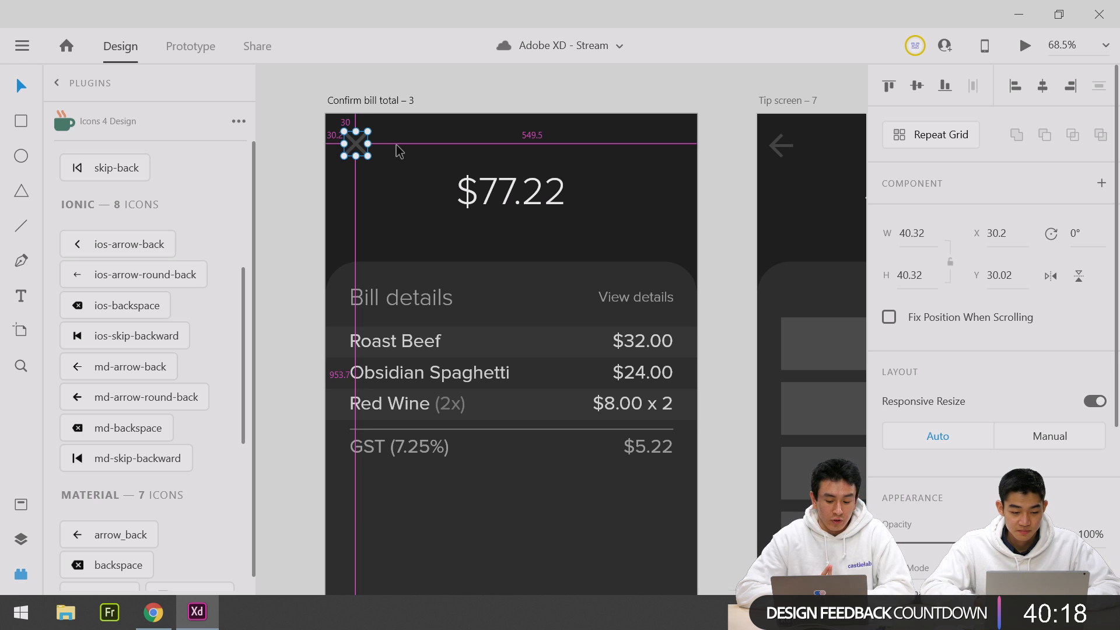
Reposition the back arrow on the Tip screen – 7 artboard to X 30 and Y 30.02.
{"action": "scroll", "coordinate": [399, 150], "scroll_direction": "right", "scroll_amount": 5}
{"action": "left_click", "coordinate": [606, 152]}
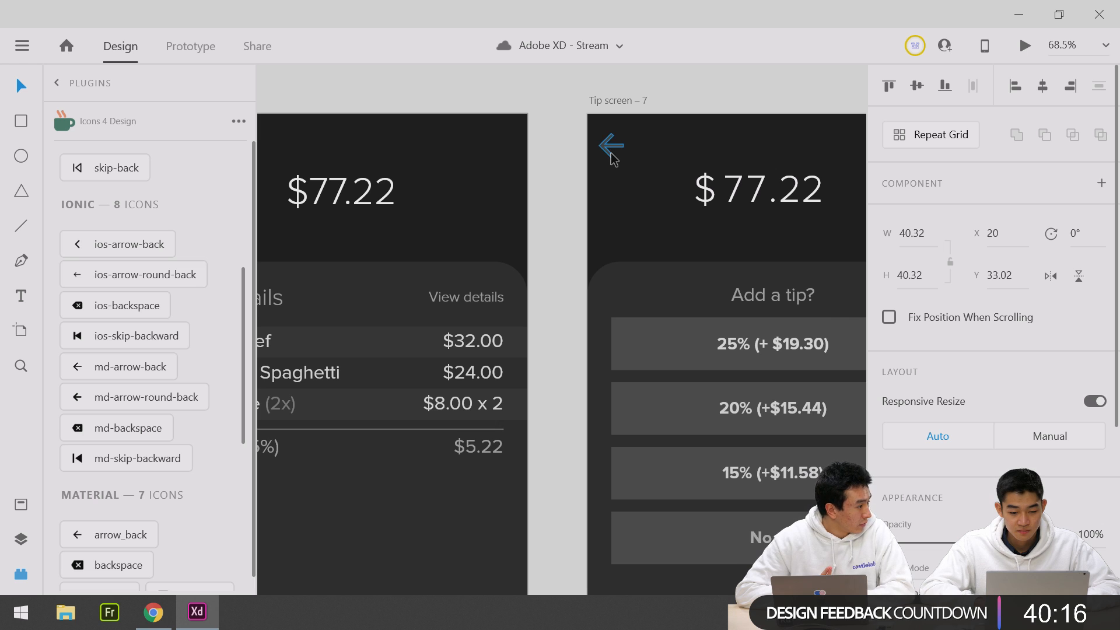
{"action": "scroll", "coordinate": [613, 157], "scroll_direction": "right", "scroll_amount": 2}
{"action": "key", "text": "alt"}
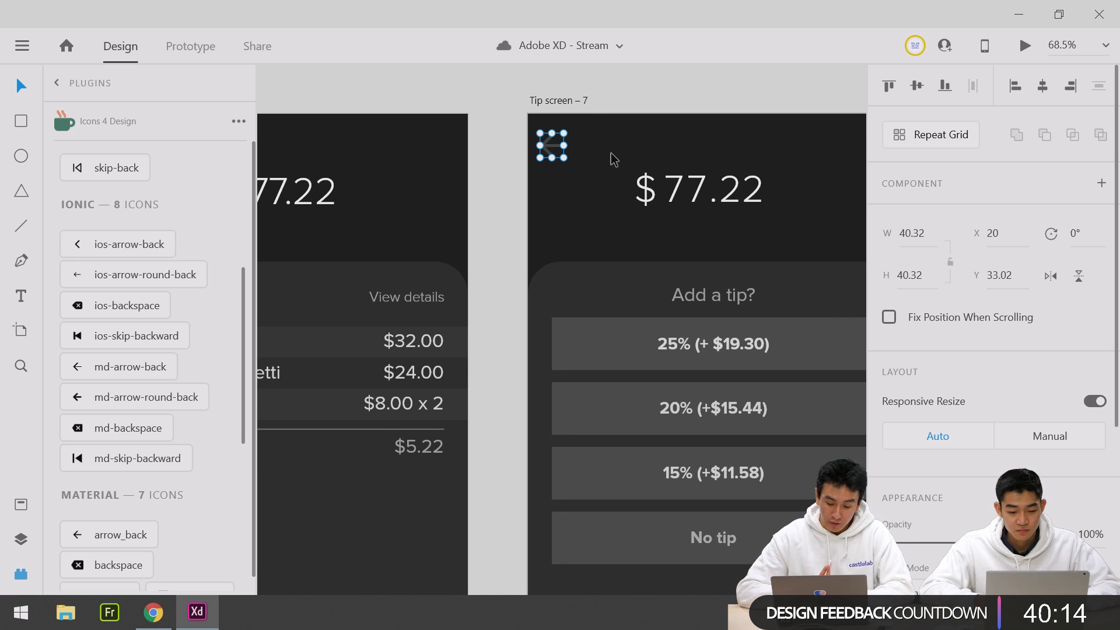
{"action": "key", "text": "shift+Right"}
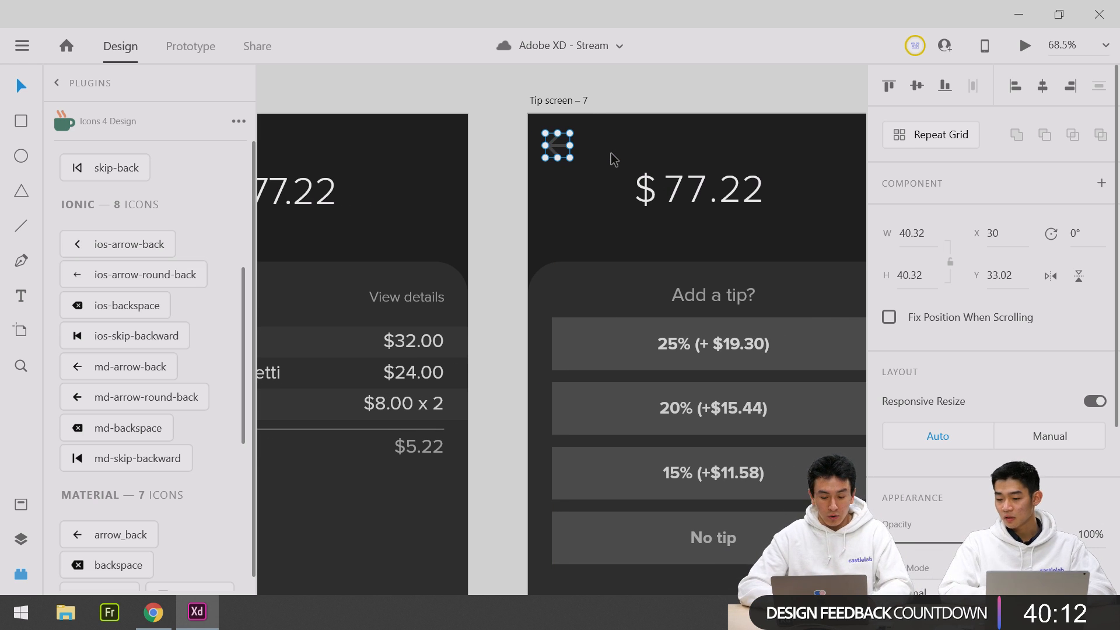
{"action": "key", "text": "alt"}
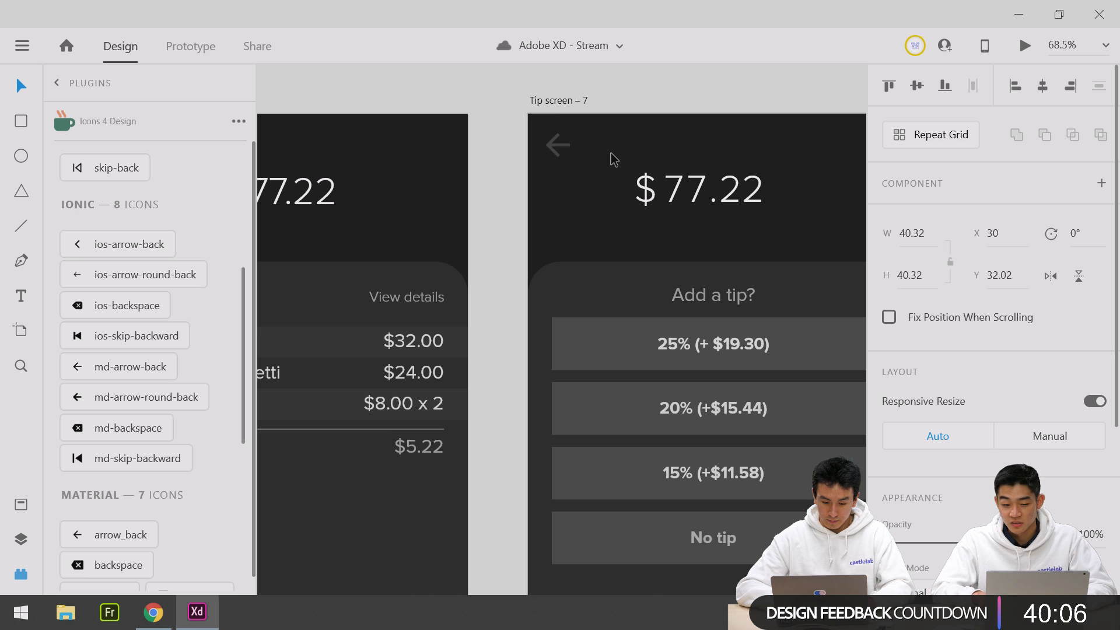
{"action": "key", "text": "Up"}
{"action": "key", "text": "Up"}
{"action": "key", "text": "Up"}
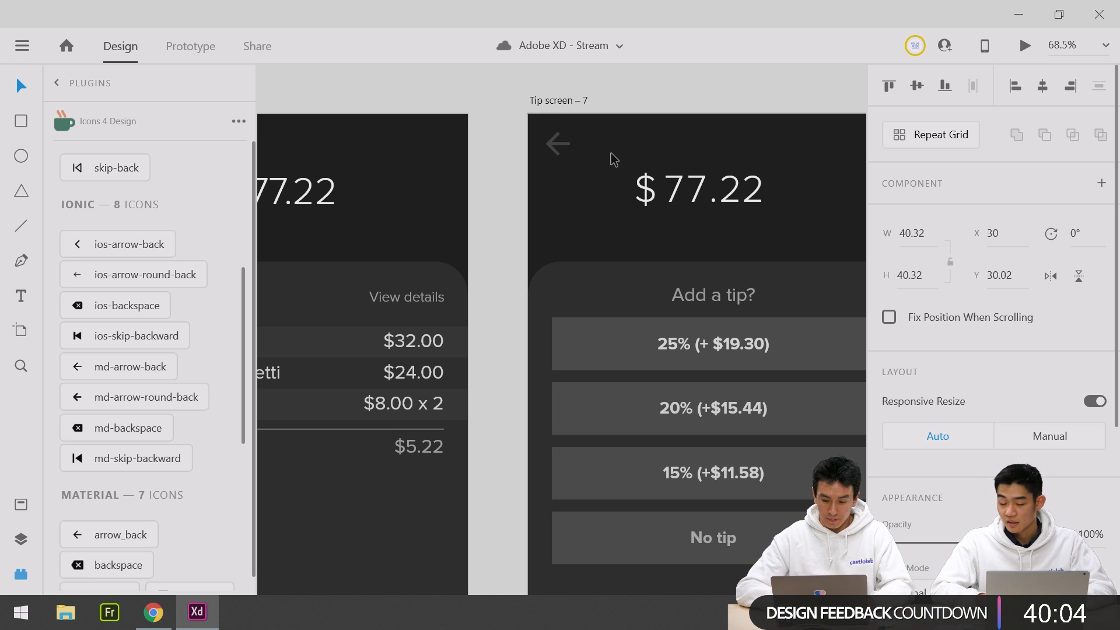
Paste a copy of the back arrow onto the Tip screen – 11 artboard.
{"action": "scroll", "coordinate": [659, 146], "scroll_direction": "right", "scroll_amount": 5}
{"action": "left_click", "coordinate": [790, 122]}
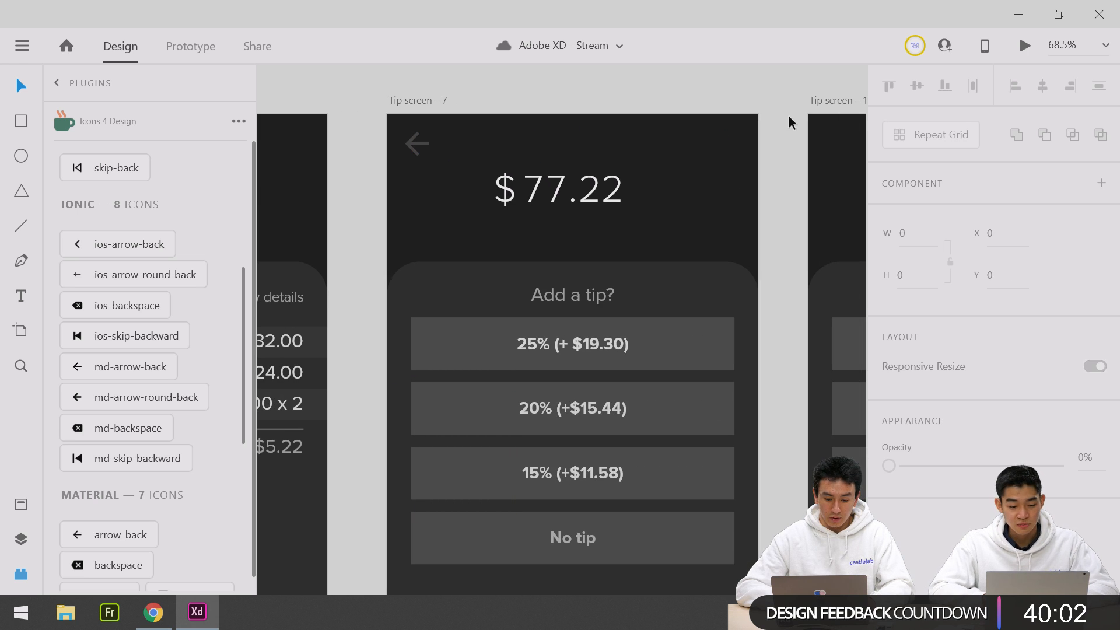
{"action": "scroll", "coordinate": [790, 123], "scroll_direction": "right", "scroll_amount": 12}
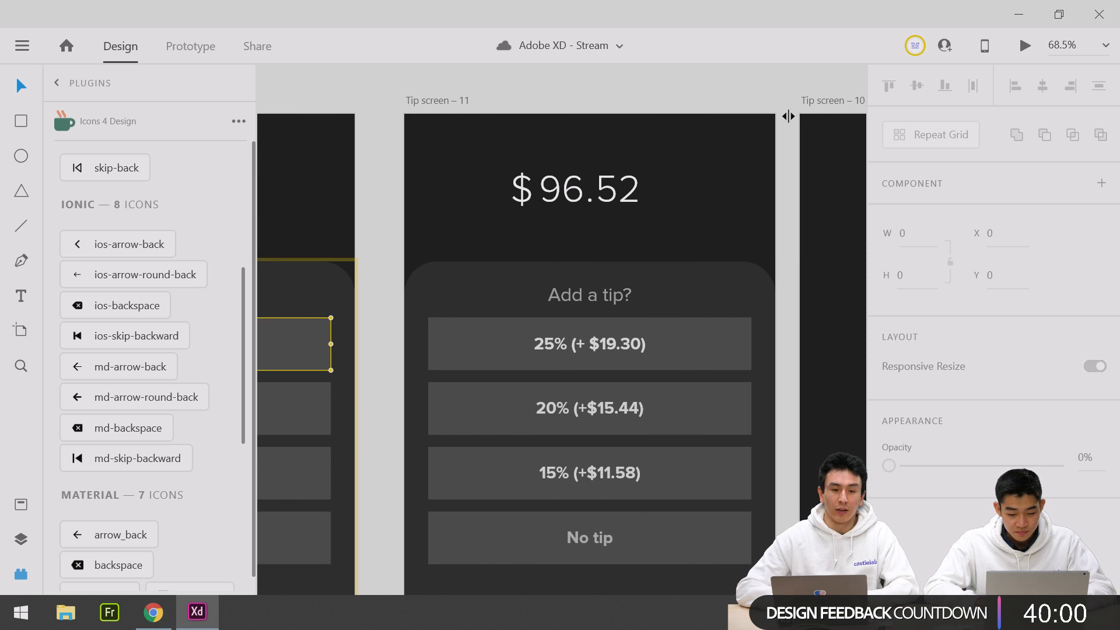
{"action": "left_click", "coordinate": [417, 100]}
{"action": "key", "text": "ctrl+v"}
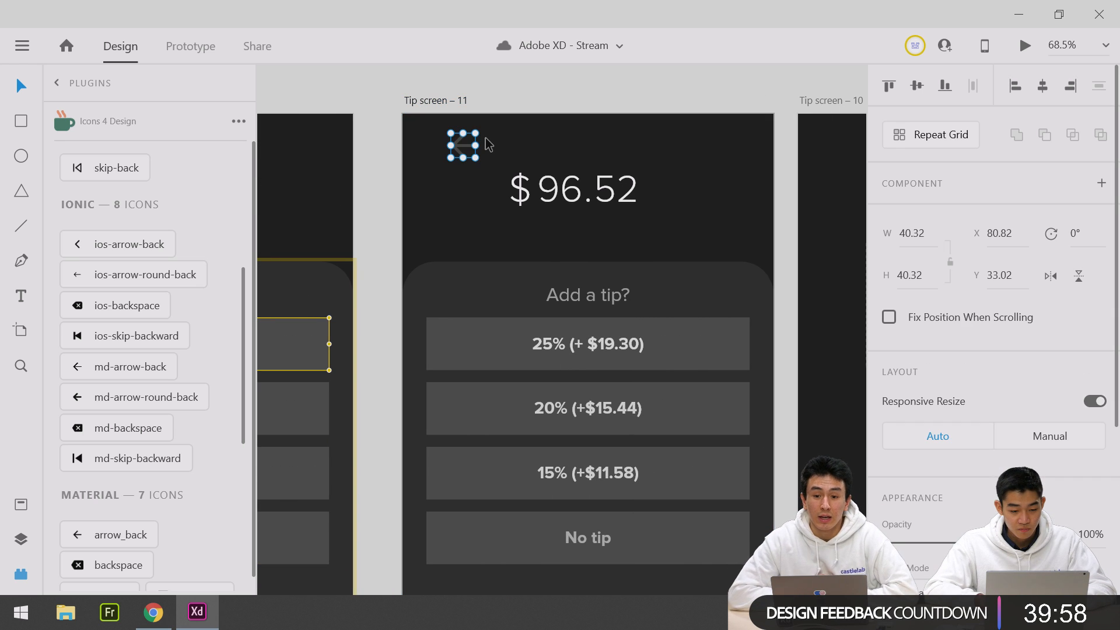
Move the pasted back arrow on Tip screen – 11 to X 30.82 and Y 30.02.
{"action": "key", "text": "shift+Left"}
{"action": "key", "text": "shift+Left"}
{"action": "key", "text": "shift+Left"}
{"action": "key", "text": "shift+Left"}
{"action": "key", "text": "shift+Left"}
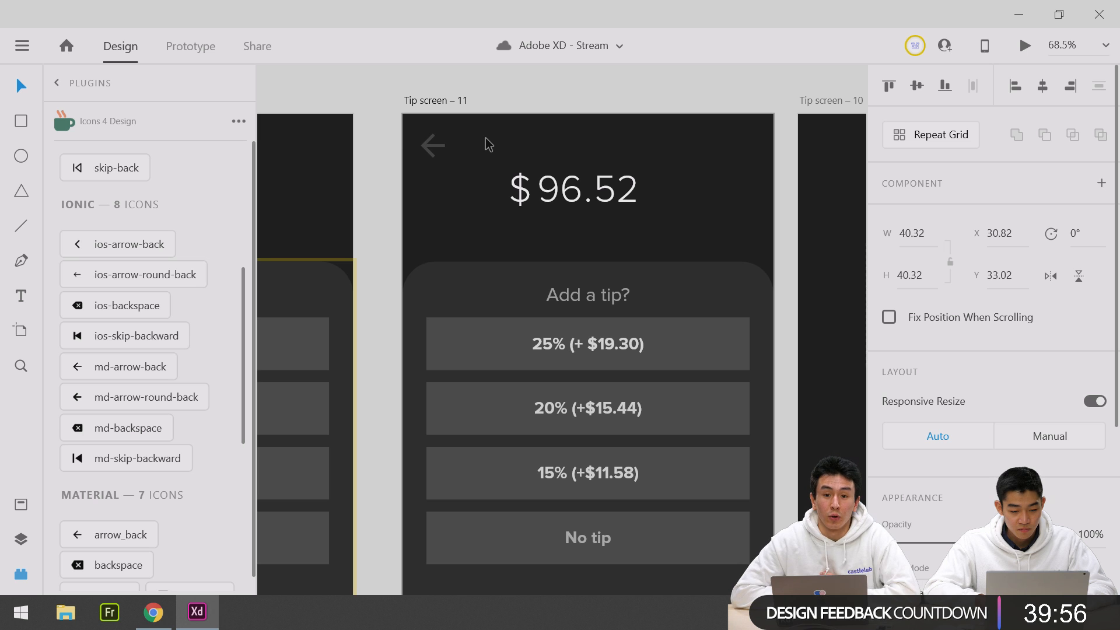
{"action": "key", "text": "Up"}
{"action": "key", "text": "Up"}
{"action": "key", "text": "Up"}
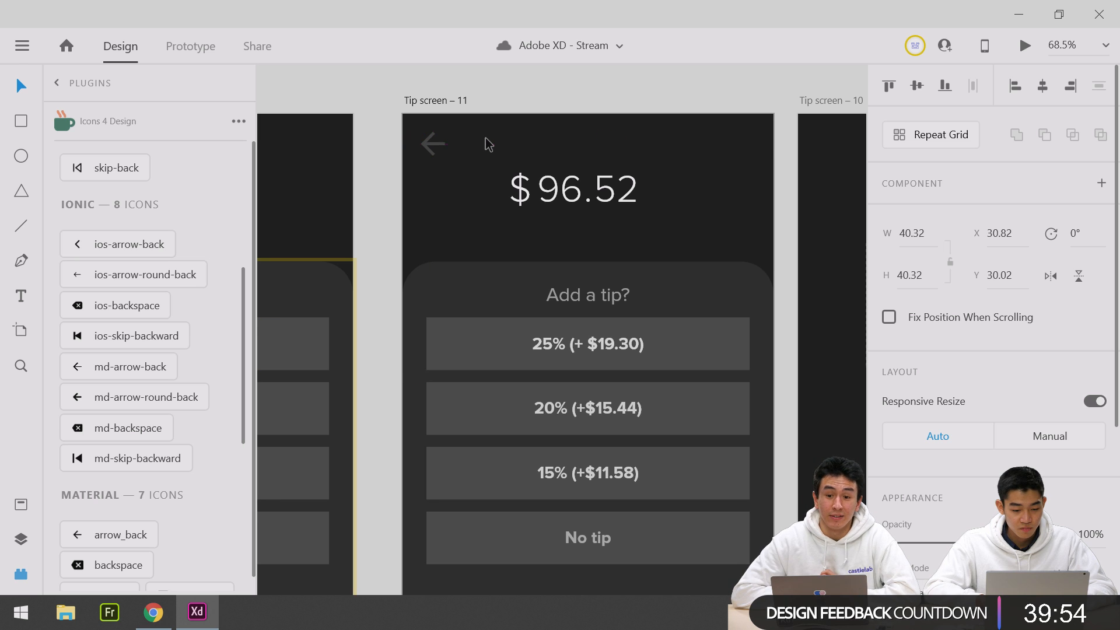
Select the Tip screen – 10 artboard.
{"action": "scroll", "coordinate": [489, 145], "scroll_direction": "right", "scroll_amount": 3}
{"action": "scroll", "coordinate": [488, 144], "scroll_direction": "right", "scroll_amount": 3}
{"action": "scroll", "coordinate": [487, 142], "scroll_direction": "left", "scroll_amount": 4}
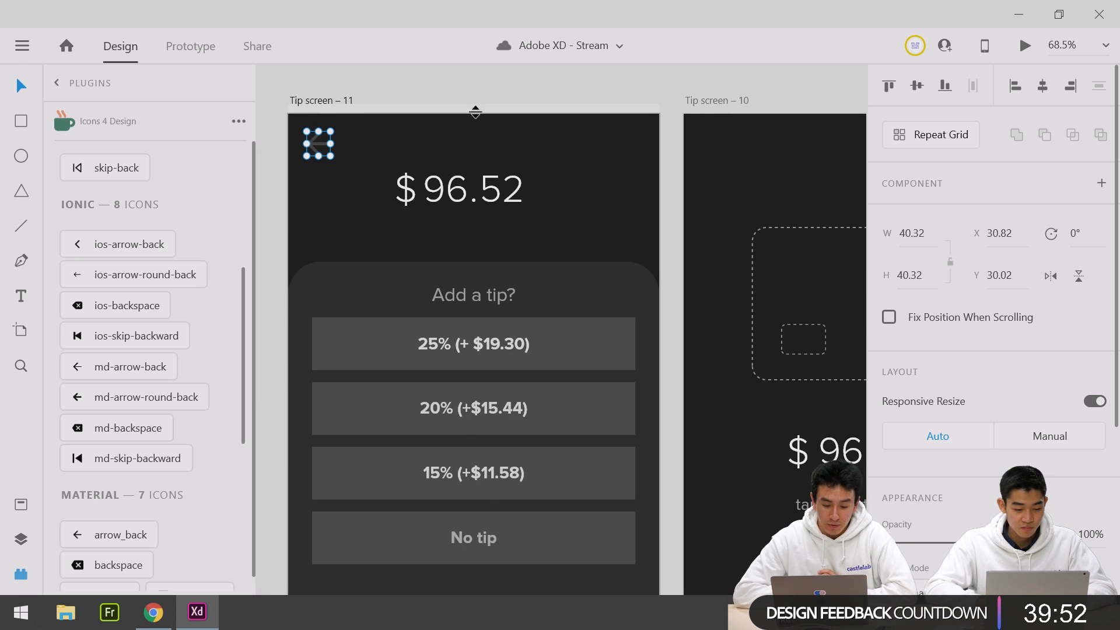
{"action": "scroll", "coordinate": [475, 112], "scroll_direction": "right", "scroll_amount": 3}
{"action": "left_click", "coordinate": [573, 99]}
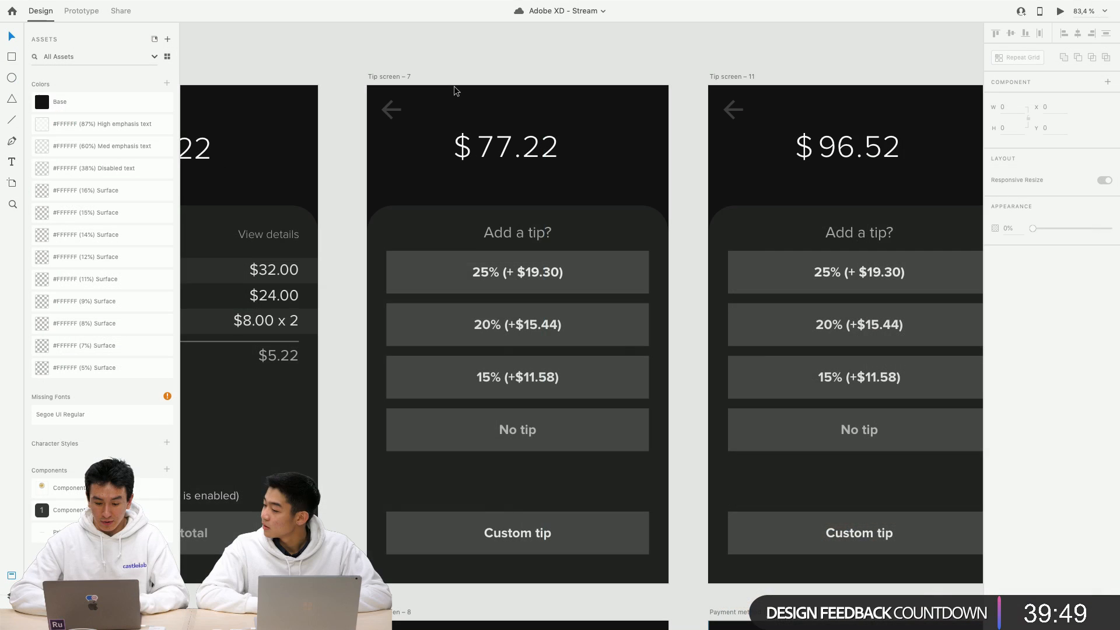
Select the 25% tip button on Tip screen – 7 and open its prototype interaction leading to Tip screen – 11.
{"action": "scroll", "coordinate": [455, 91], "scroll_direction": "down", "scroll_amount": 1}
{"action": "scroll", "coordinate": [455, 91], "scroll_direction": "left", "scroll_amount": 1}
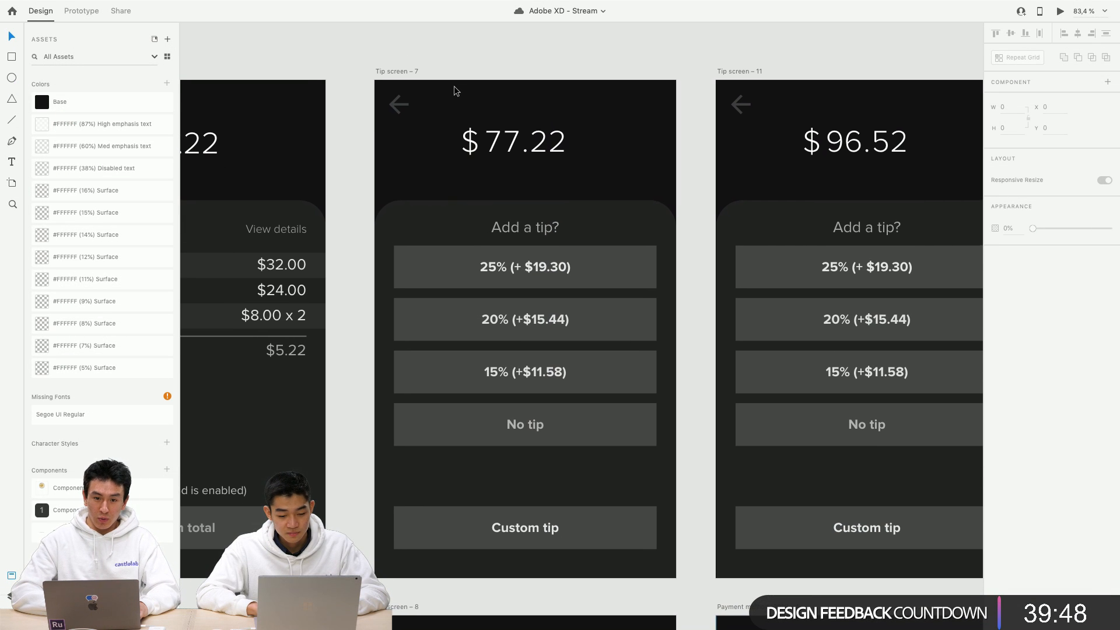
{"action": "double_click", "coordinate": [553, 260]}
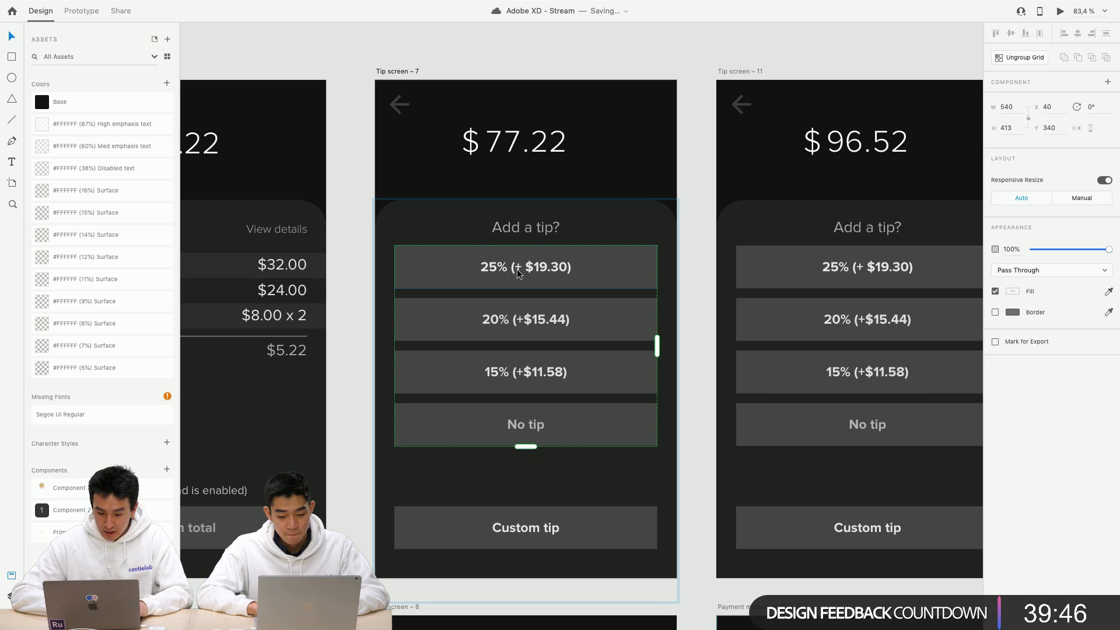
{"action": "left_click", "coordinate": [518, 273]}
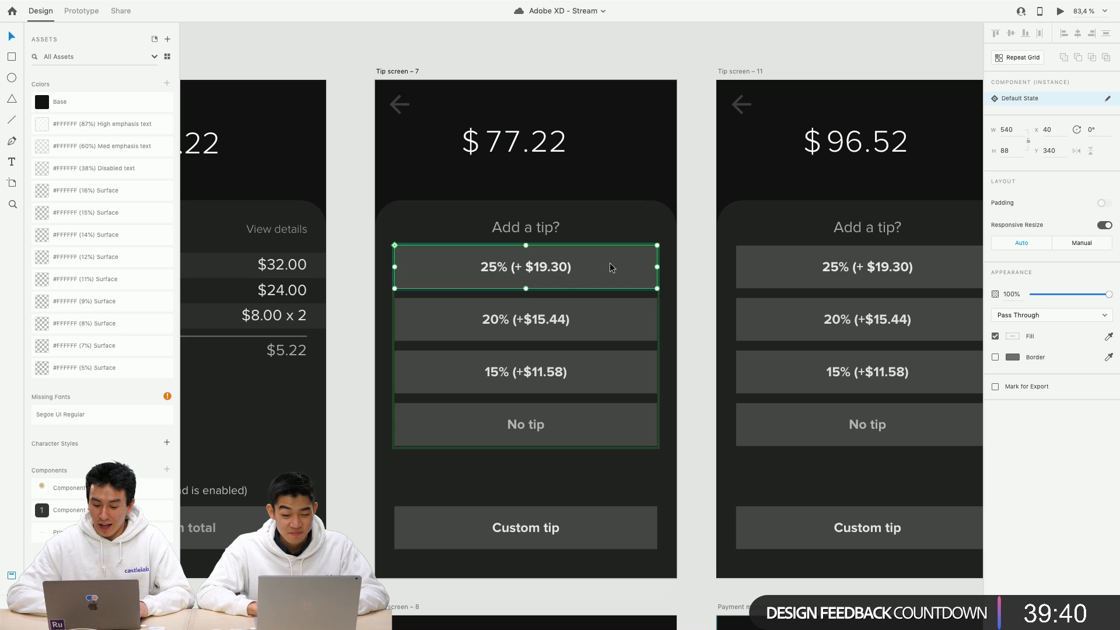
{"action": "left_click", "coordinate": [89, 14]}
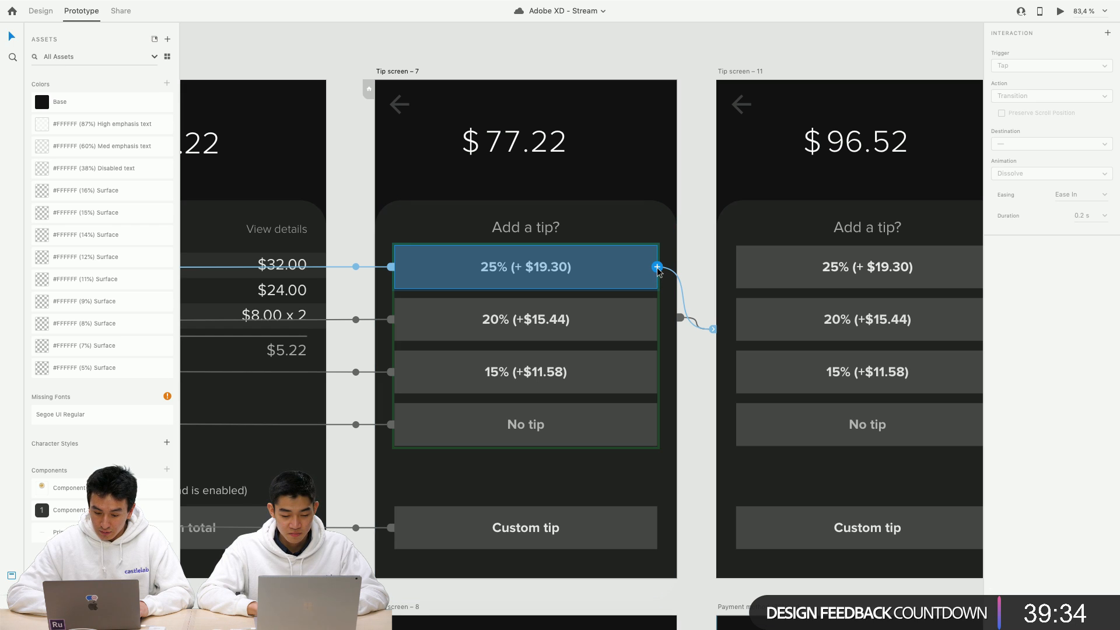
{"action": "left_click", "coordinate": [675, 271]}
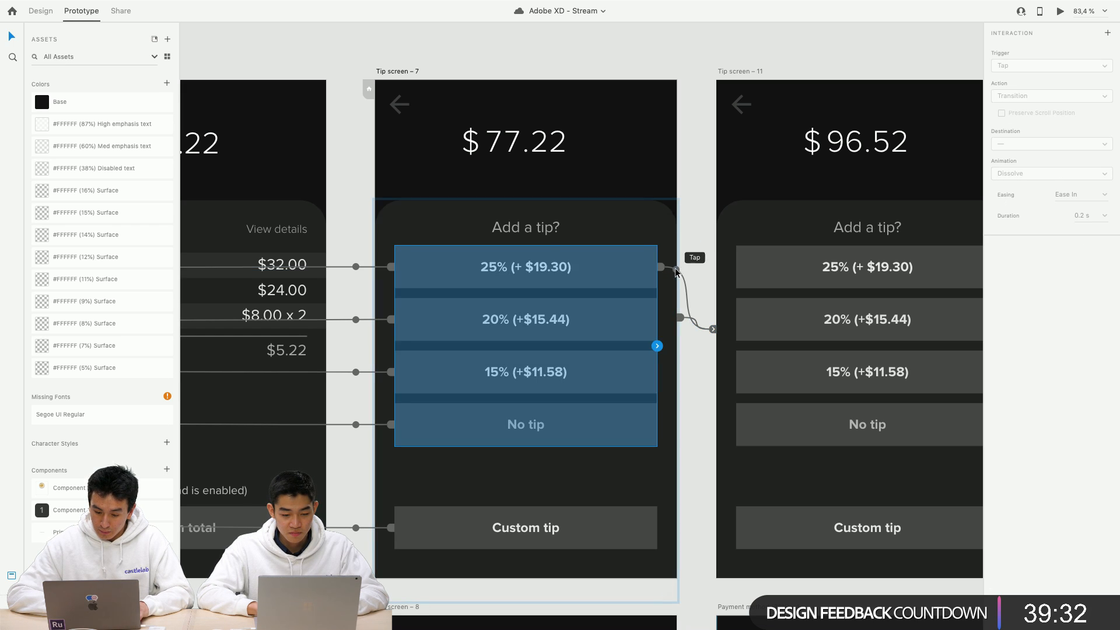
{"action": "left_click", "coordinate": [675, 271]}
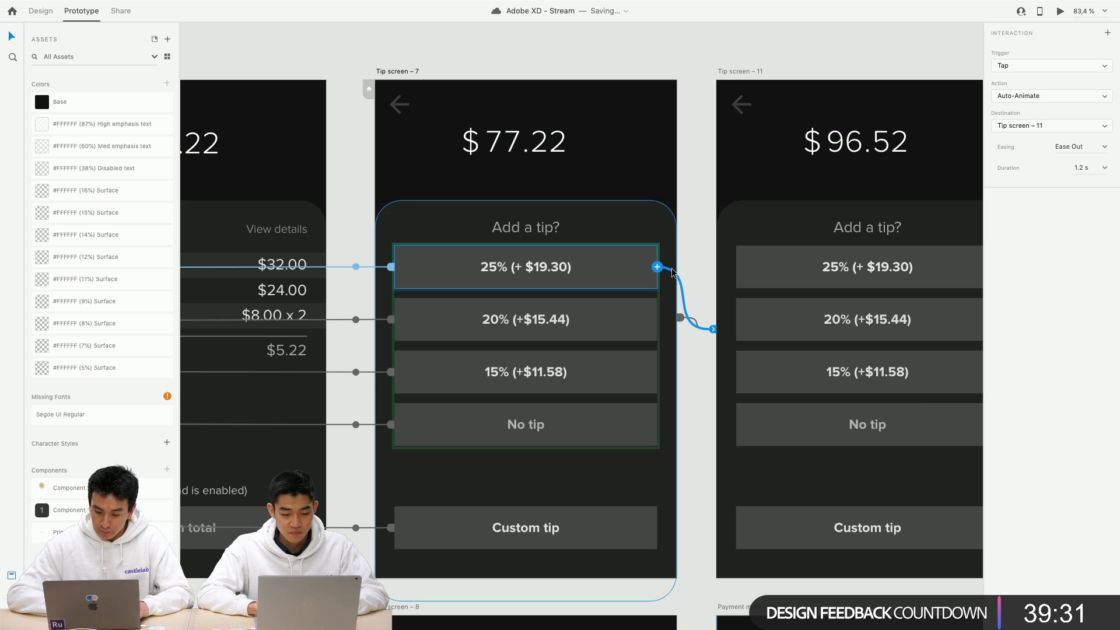
Change the 25% tip button's interaction trigger to Voice with the command "Tip 25 percent".
{"action": "left_click", "coordinate": [1043, 67]}
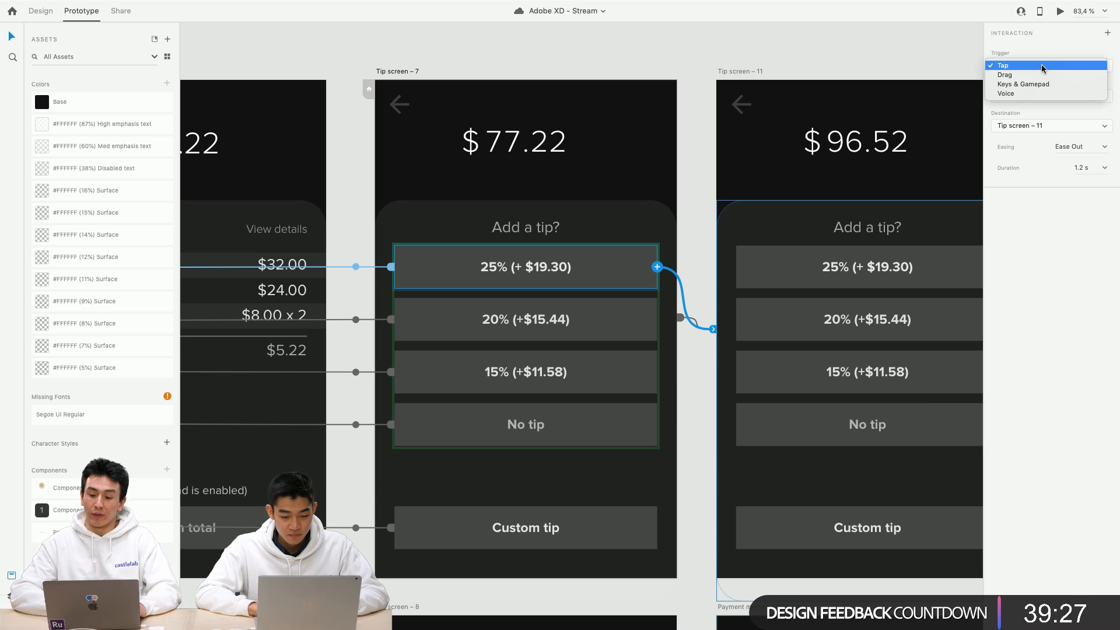
{"action": "left_click", "coordinate": [1027, 93]}
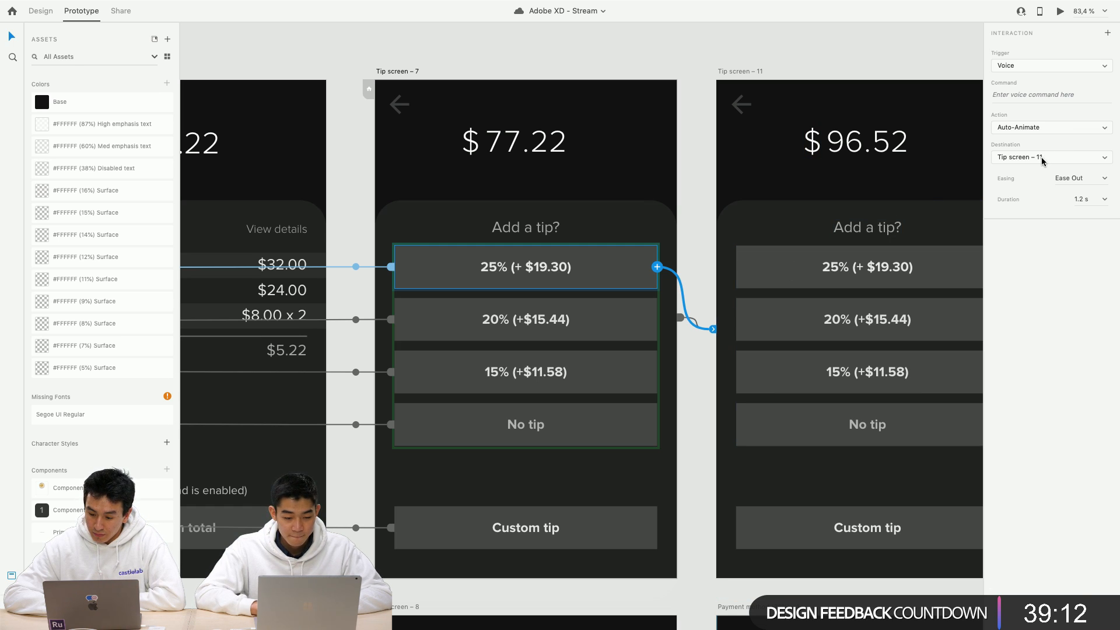
{"action": "left_click", "coordinate": [1034, 98]}
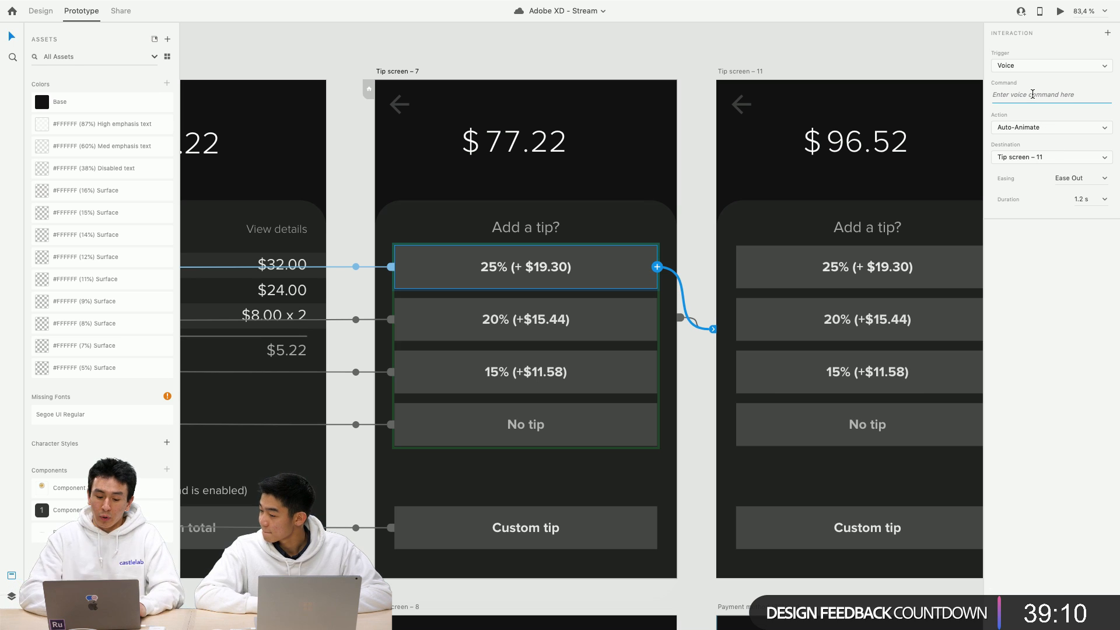
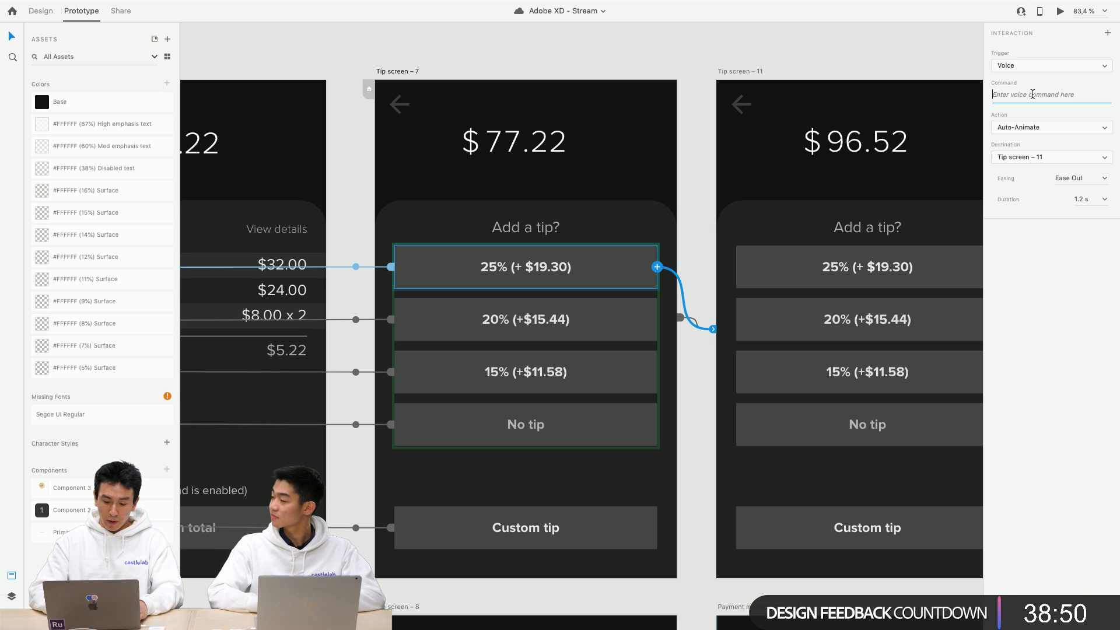
{"action": "type", "text": "Tip "}
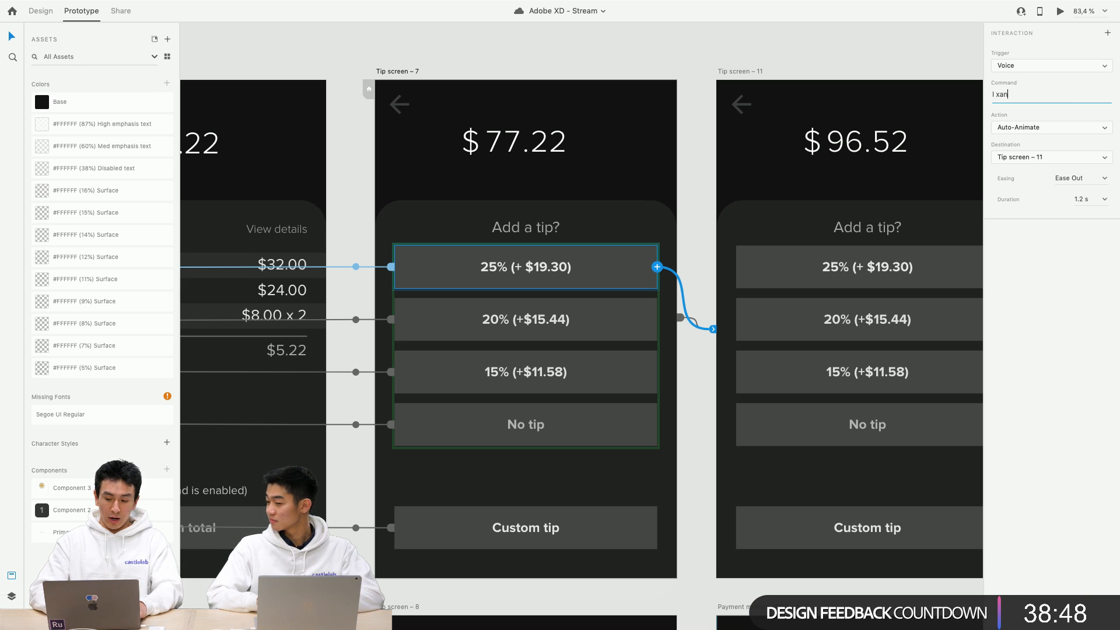
{"action": "type", "text": "2"}
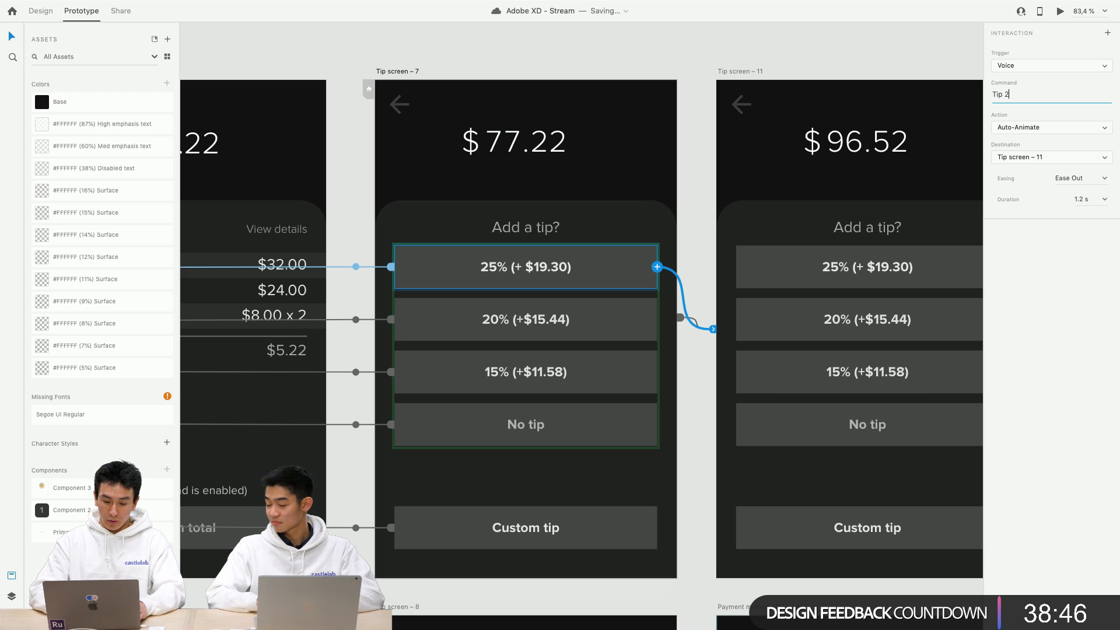
{"action": "type", "text": "5 percent"}
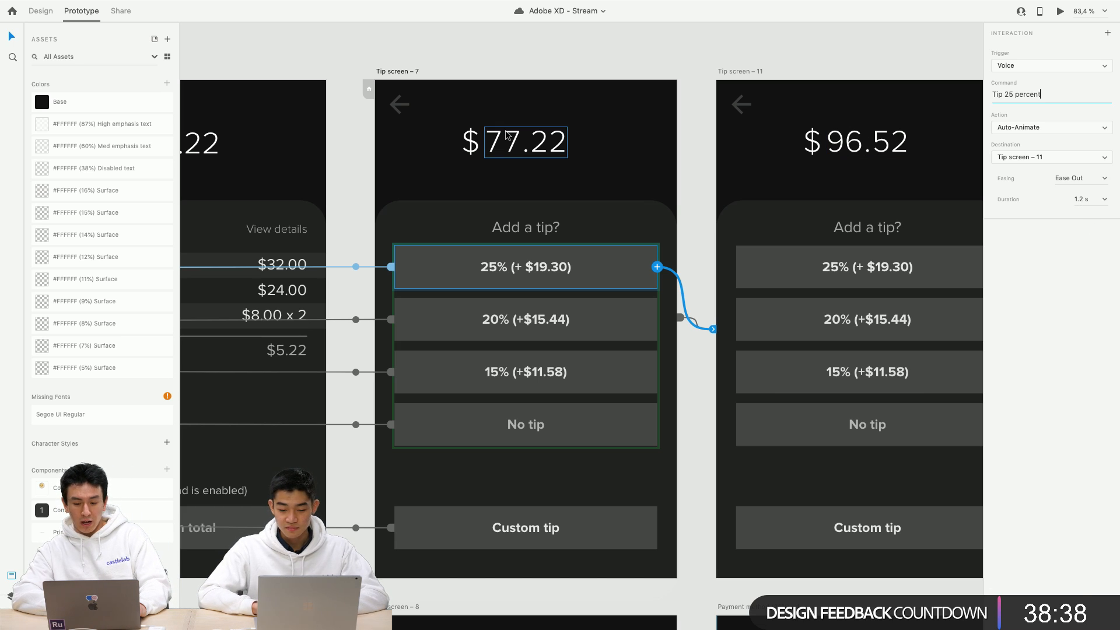
Preview the prototype from Tip screen – 7 through to the card payment screen, and return to the artboards.
{"action": "left_click", "coordinate": [405, 72]}
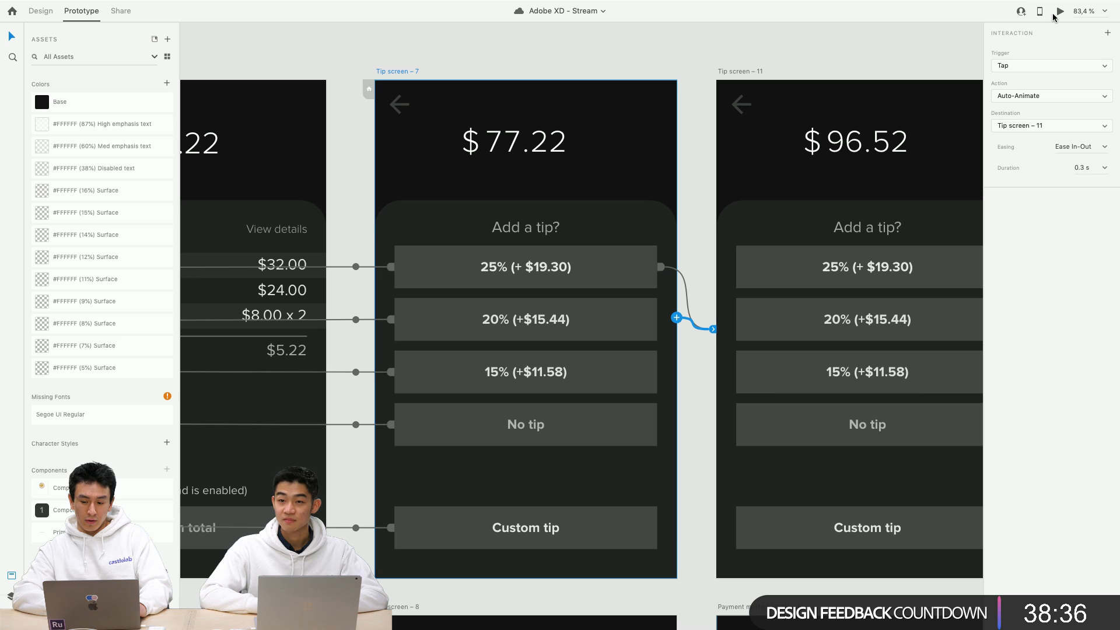
{"action": "left_click", "coordinate": [1059, 13]}
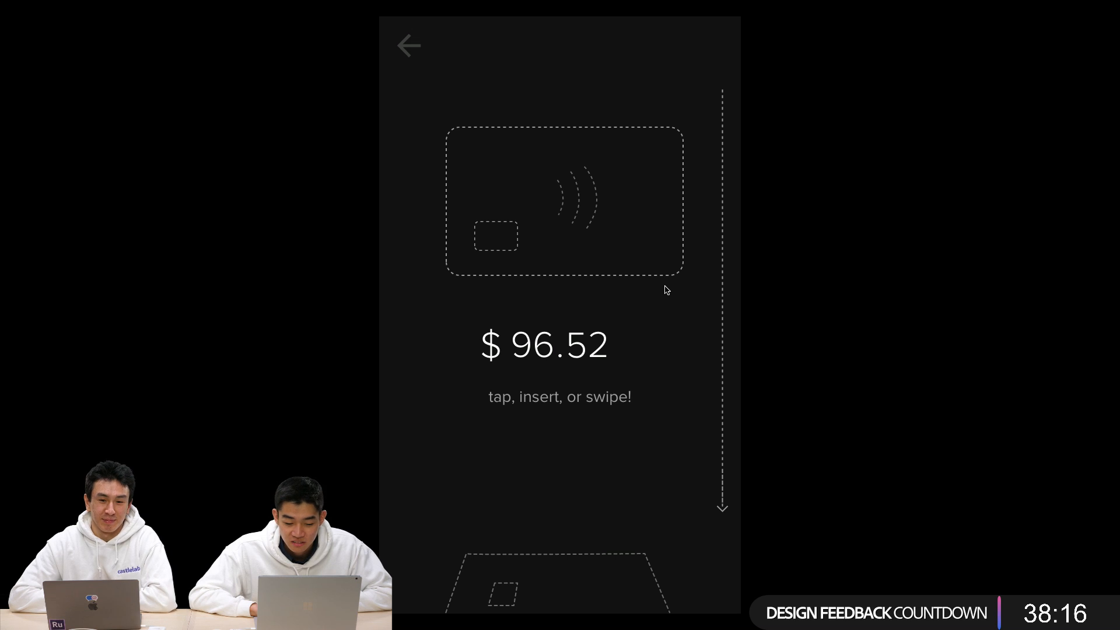
{"action": "key", "text": "ctrl+Left"}
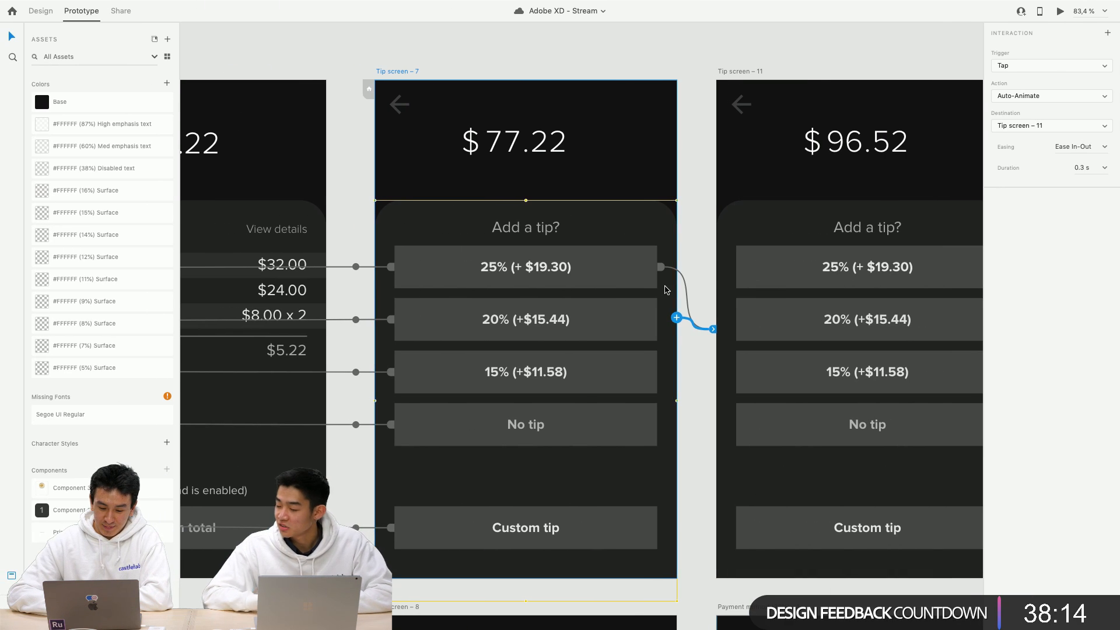
{"action": "key", "text": "ctrl+z"}
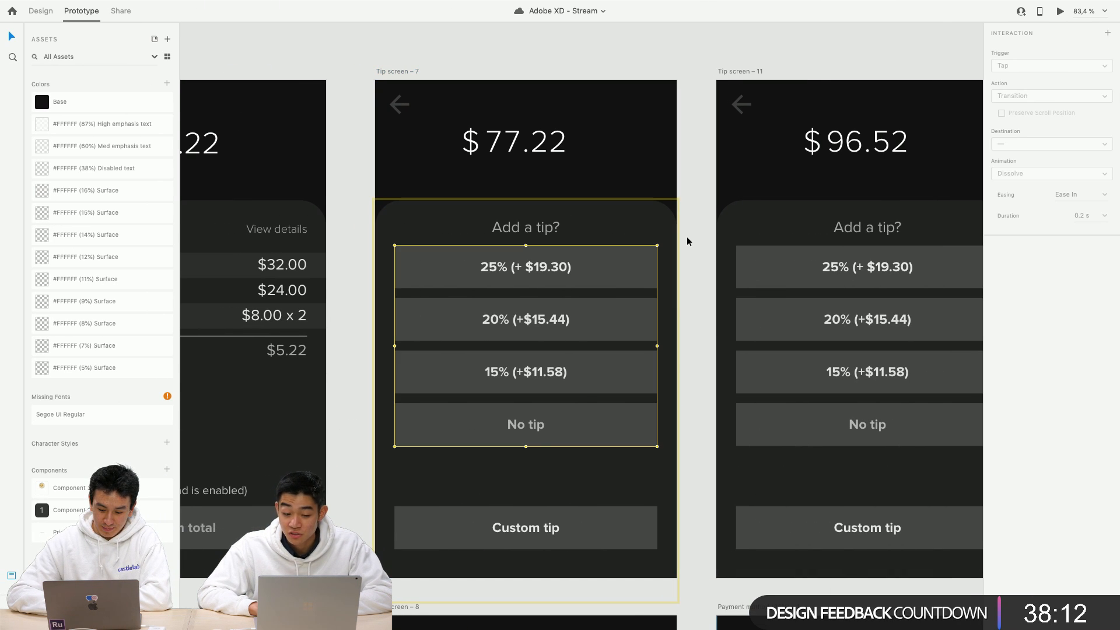
{"action": "key", "text": "ctrl+z"}
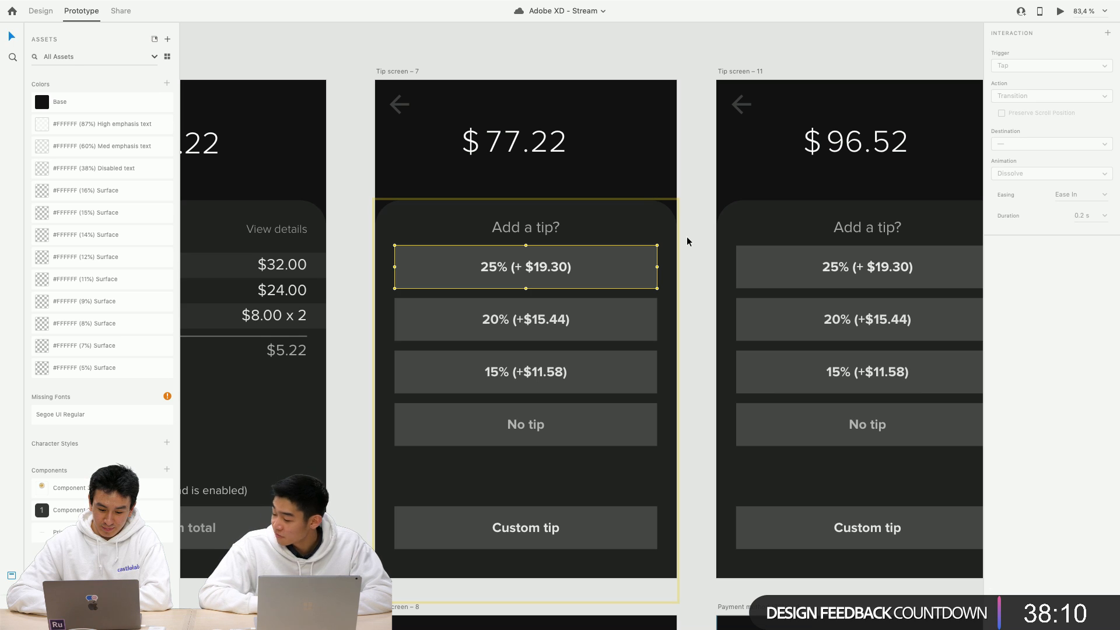
Check the prototype connections of the 25% tip button on Tip screen – 7 and return to the design view.
{"action": "scroll", "coordinate": [680, 236], "scroll_direction": "down", "scroll_amount": 1}
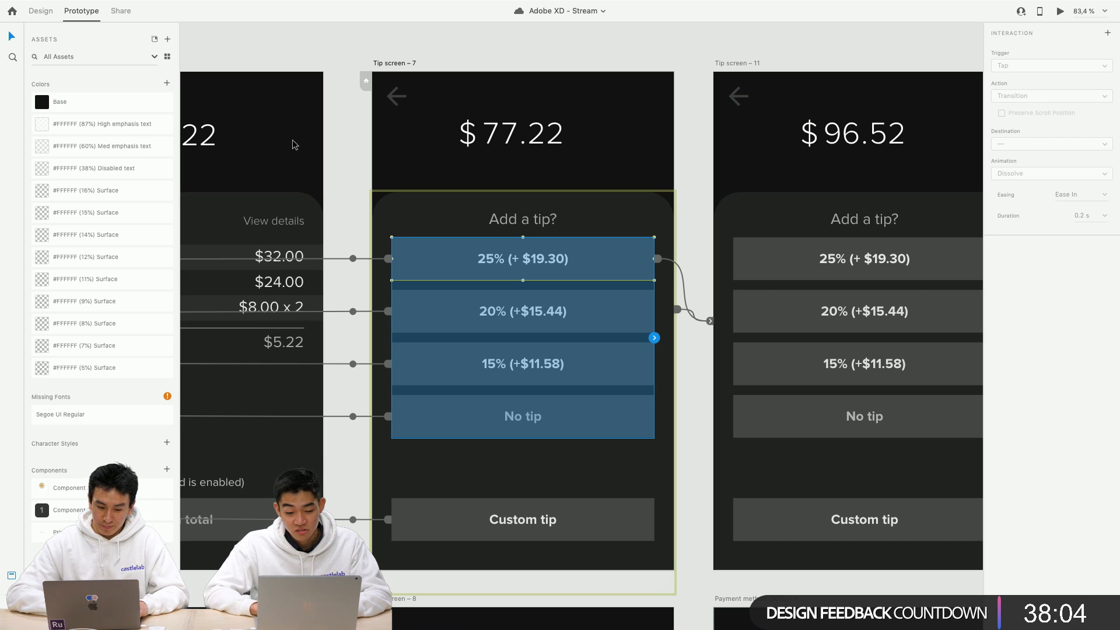
{"action": "left_click", "coordinate": [620, 256]}
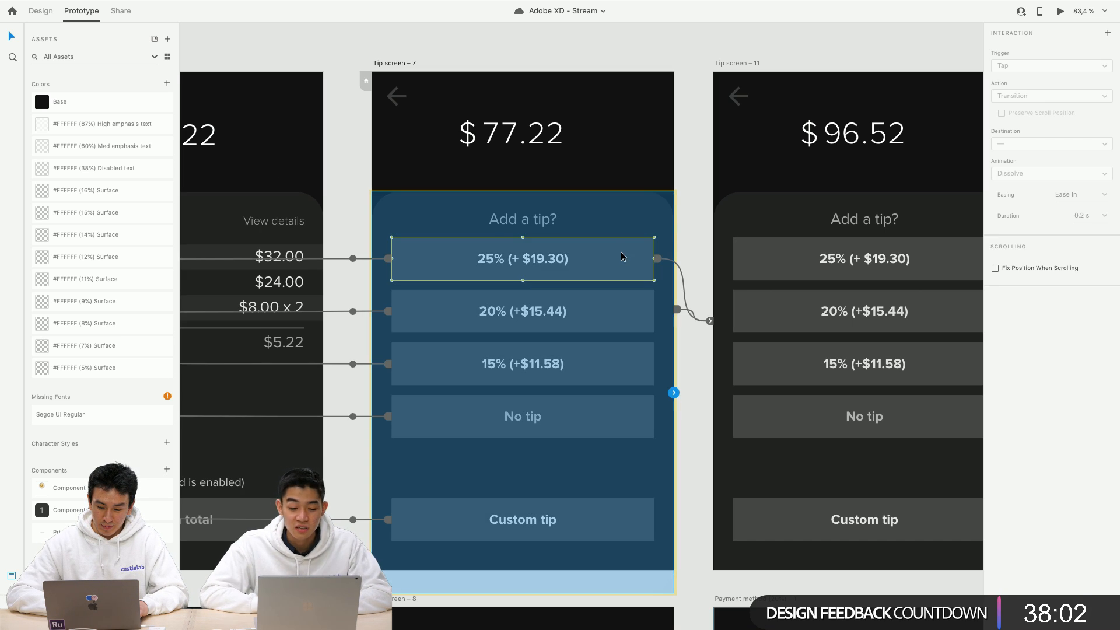
{"action": "key", "text": "Escape"}
{"action": "left_click", "coordinate": [41, 10]}
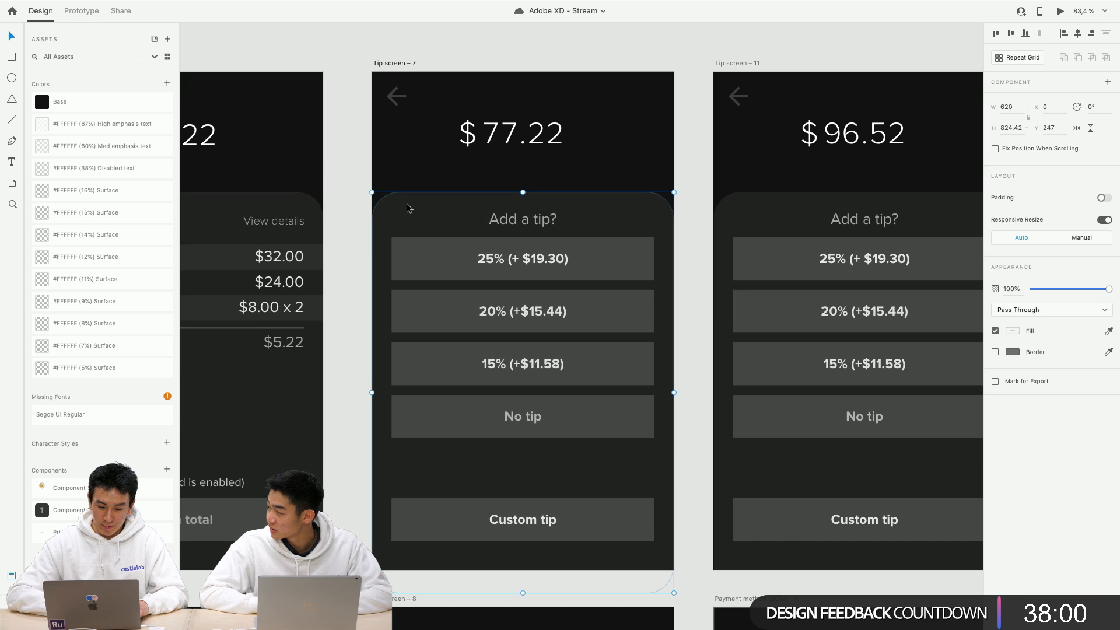
{"action": "left_click", "coordinate": [420, 259]}
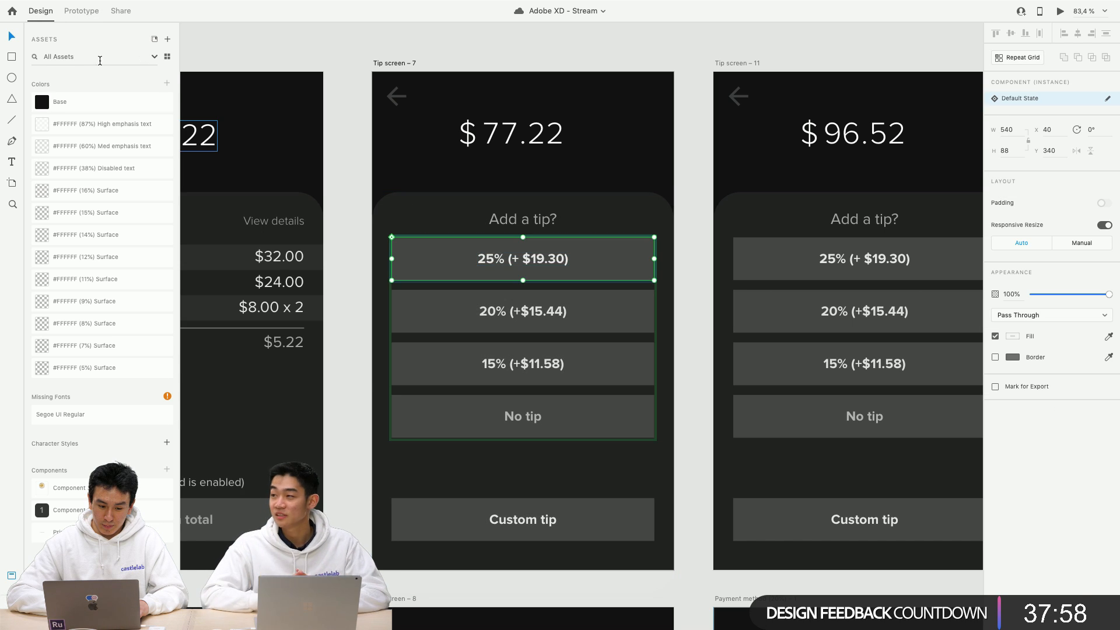
{"action": "left_click", "coordinate": [82, 11]}
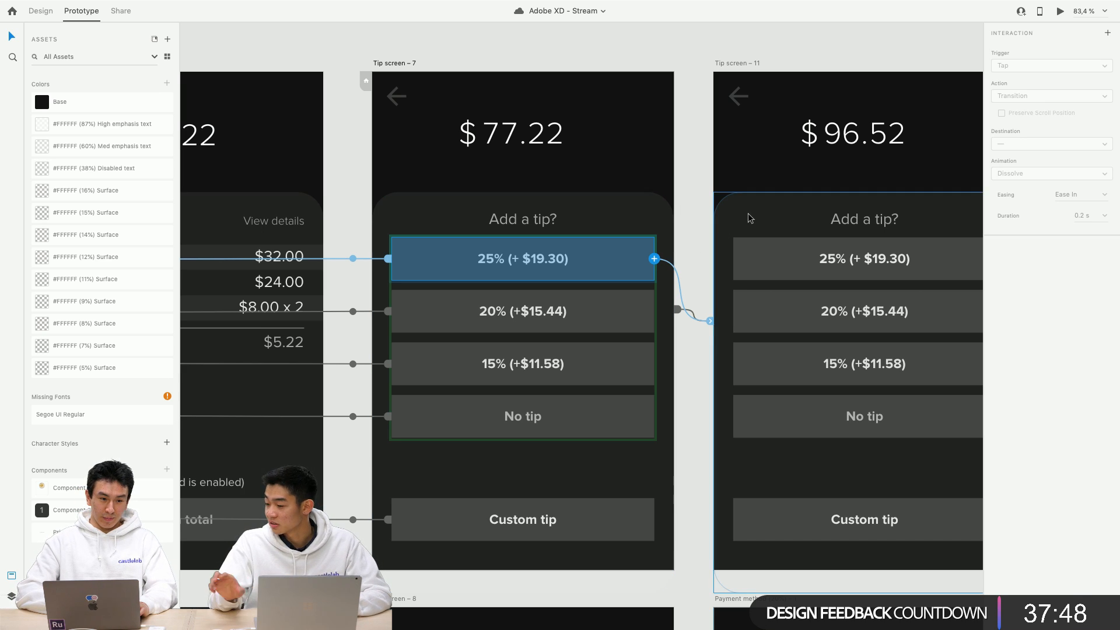
{"action": "left_click", "coordinate": [37, 12]}
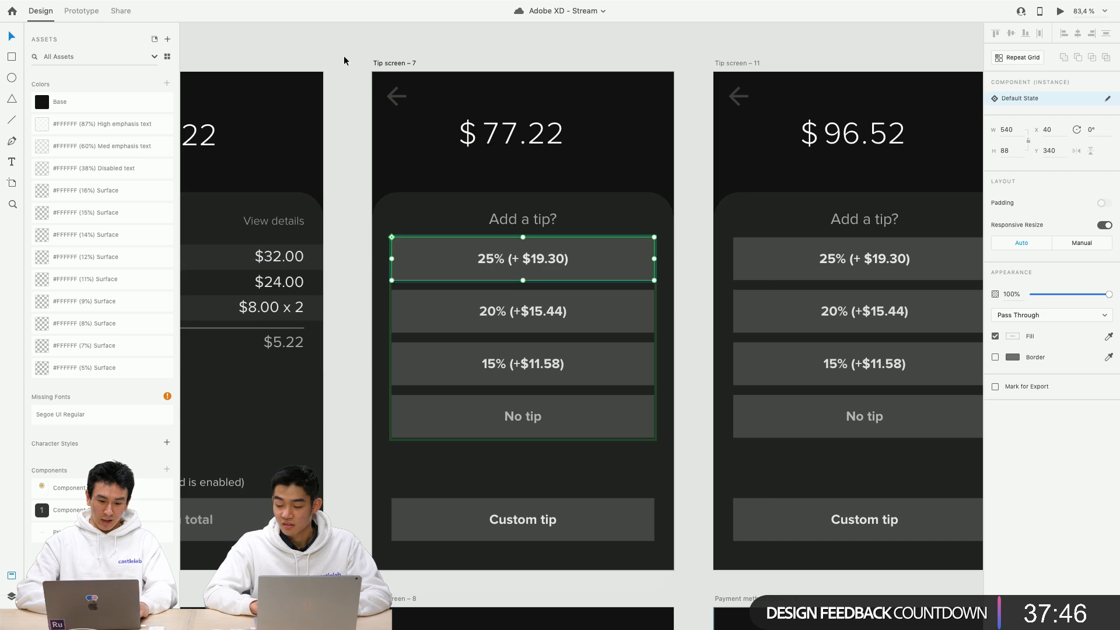
Examine the "Excellent", "Good" and "Fair" tip button labels on the Tip screen – 6 artboard.
{"action": "scroll", "coordinate": [349, 51], "scroll_direction": "down", "scroll_amount": 5}
{"action": "scroll", "coordinate": [348, 52], "scroll_direction": "left", "scroll_amount": 7}
{"action": "scroll", "coordinate": [348, 53], "scroll_direction": "left", "scroll_amount": 3}
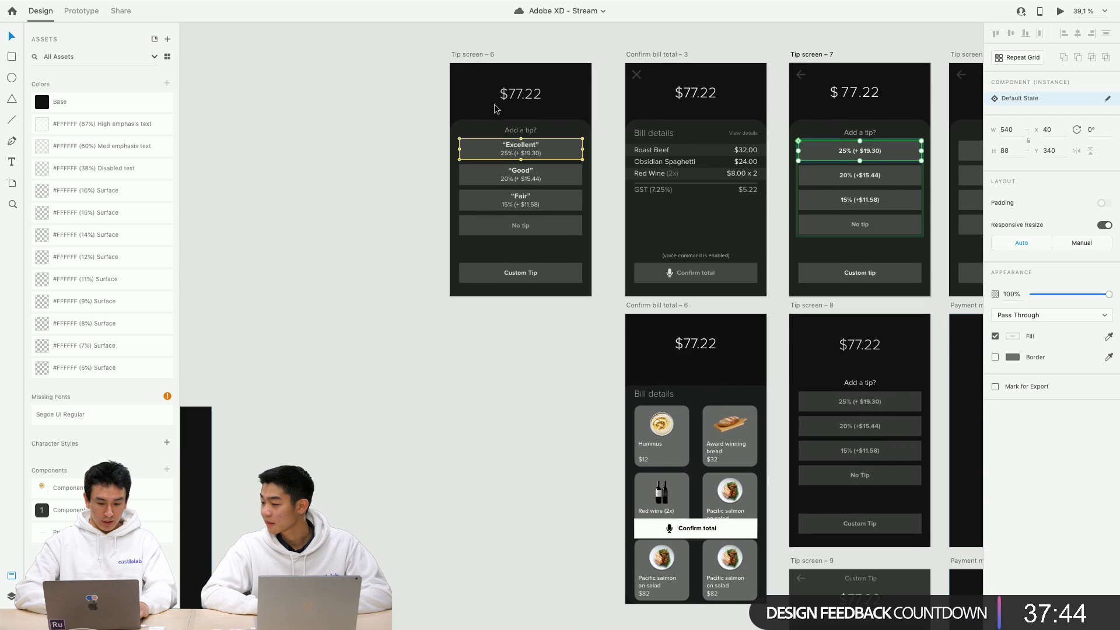
{"action": "scroll", "coordinate": [496, 110], "scroll_direction": "up", "scroll_amount": 5}
{"action": "scroll", "coordinate": [496, 109], "scroll_direction": "up", "scroll_amount": 3}
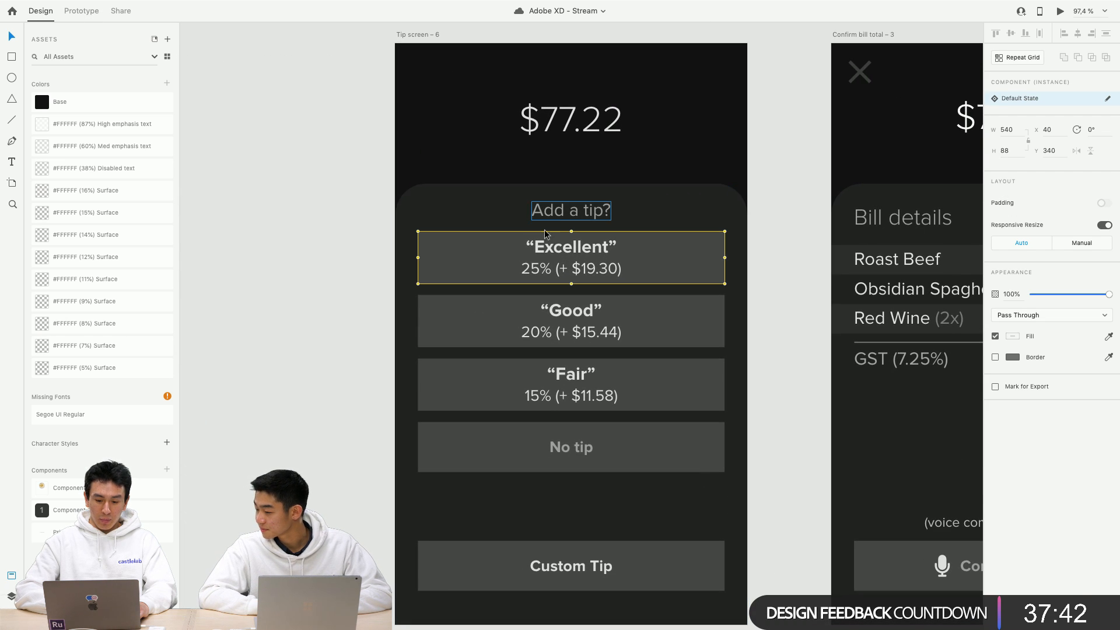
{"action": "scroll", "coordinate": [571, 262], "scroll_direction": "up", "scroll_amount": 1}
{"action": "scroll", "coordinate": [571, 262], "scroll_direction": "right", "scroll_amount": 1}
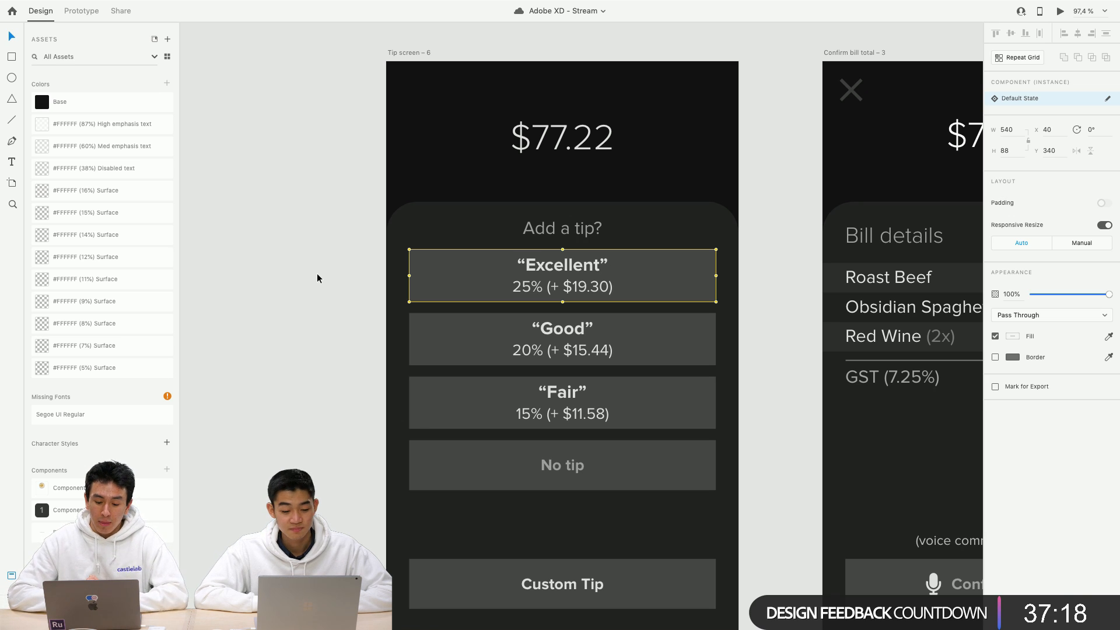
{"action": "double_click", "coordinate": [566, 268]}
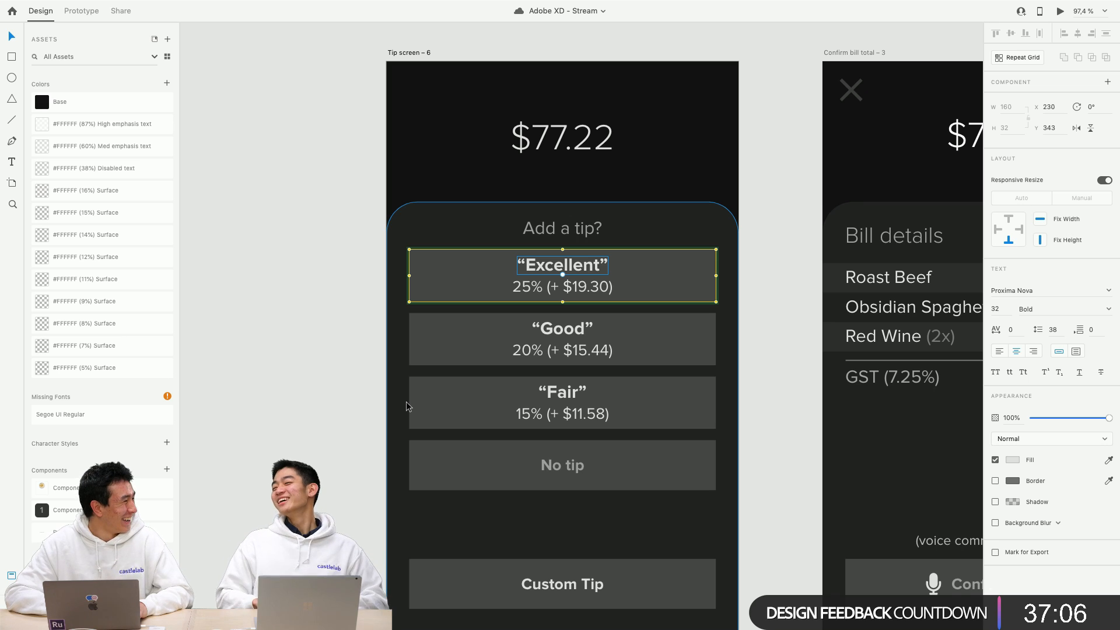
{"action": "scroll", "coordinate": [259, 368], "scroll_direction": "down", "scroll_amount": 2}
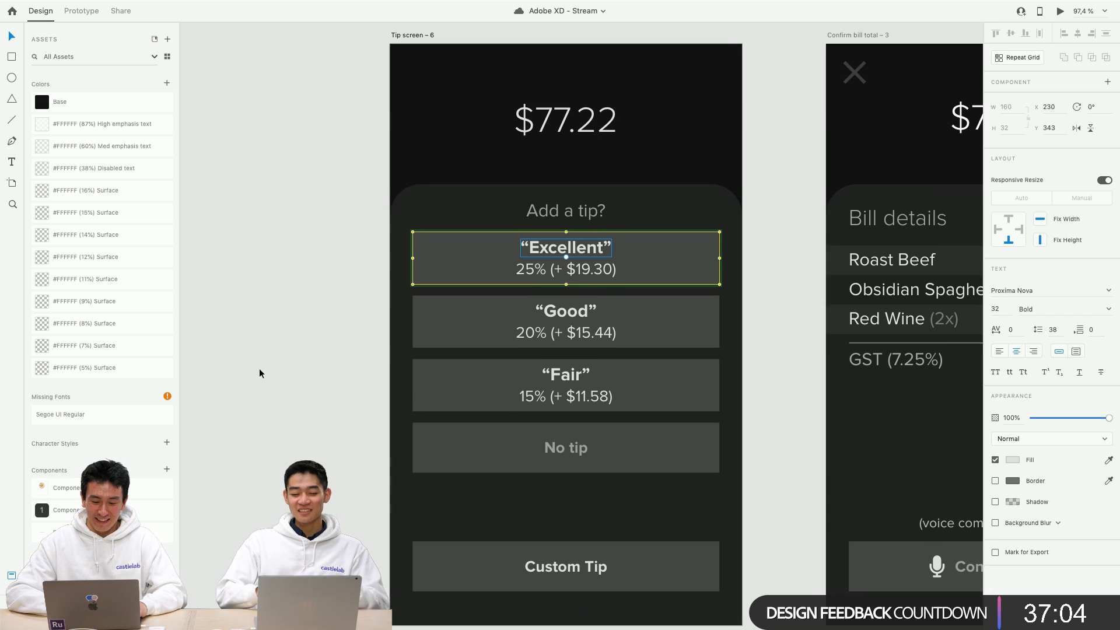
{"action": "scroll", "coordinate": [259, 368], "scroll_direction": "up", "scroll_amount": 1}
{"action": "left_click", "coordinate": [259, 369]}
{"action": "scroll", "coordinate": [259, 369], "scroll_direction": "up", "scroll_amount": 1}
{"action": "scroll", "coordinate": [259, 369], "scroll_direction": "right", "scroll_amount": 1}
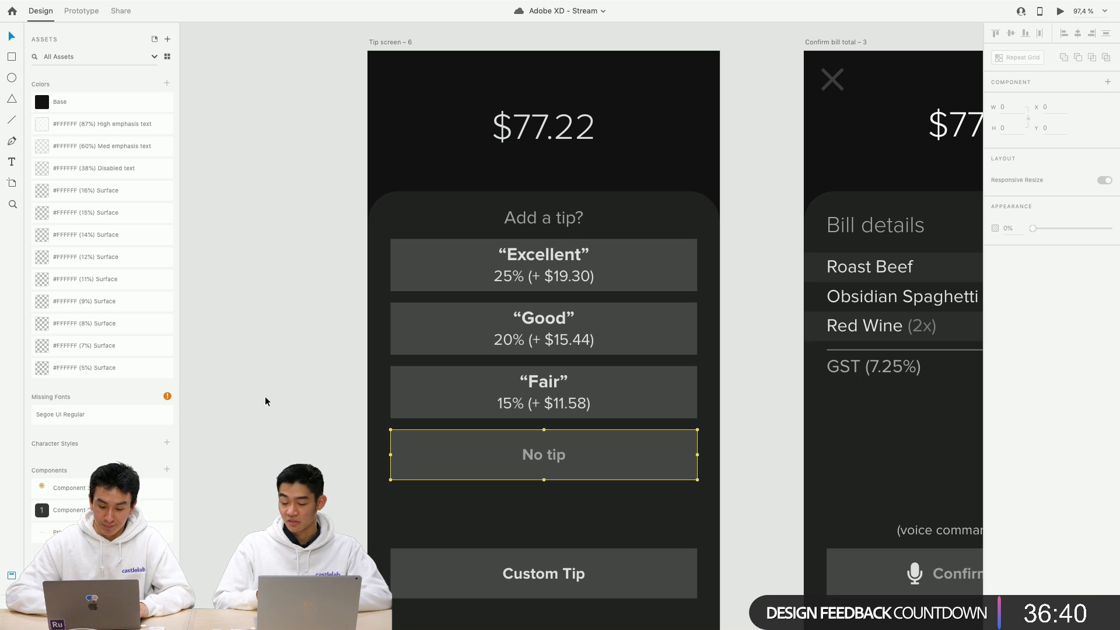
{"action": "left_click", "coordinate": [616, 277]}
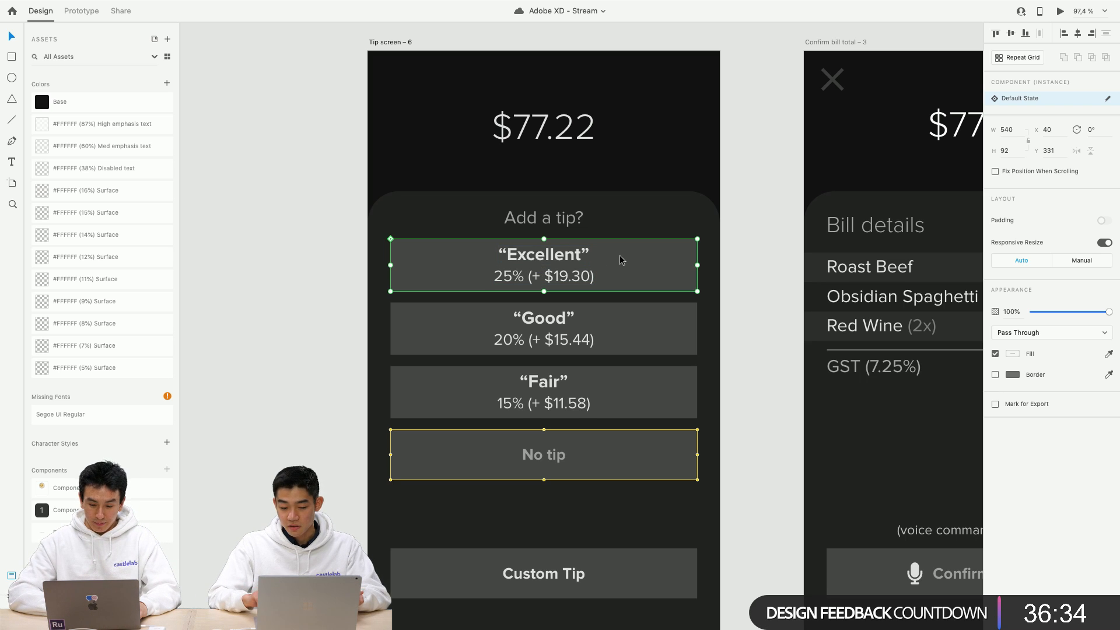
Copy the "Excellent", "Good", "Fair" and "No tip" buttons together from Tip screen – 6.
{"action": "scroll", "coordinate": [622, 260], "scroll_direction": "down", "scroll_amount": 3}
{"action": "scroll", "coordinate": [445, 300], "scroll_direction": "down", "scroll_amount": 3}
{"action": "left_click", "coordinate": [444, 299]}
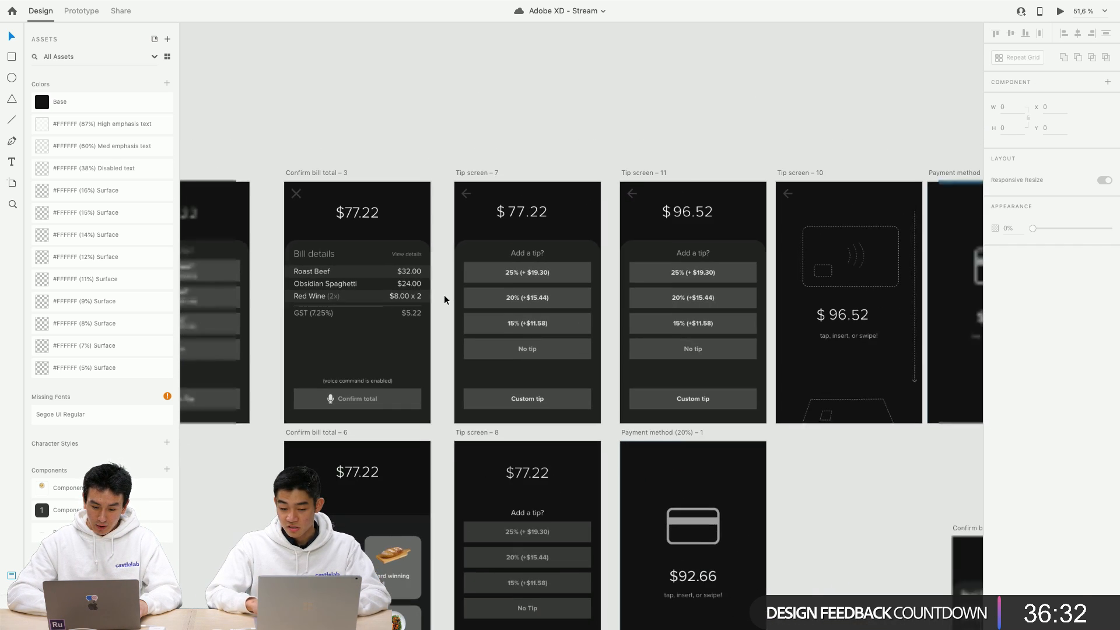
{"action": "scroll", "coordinate": [444, 299], "scroll_direction": "left", "scroll_amount": 3}
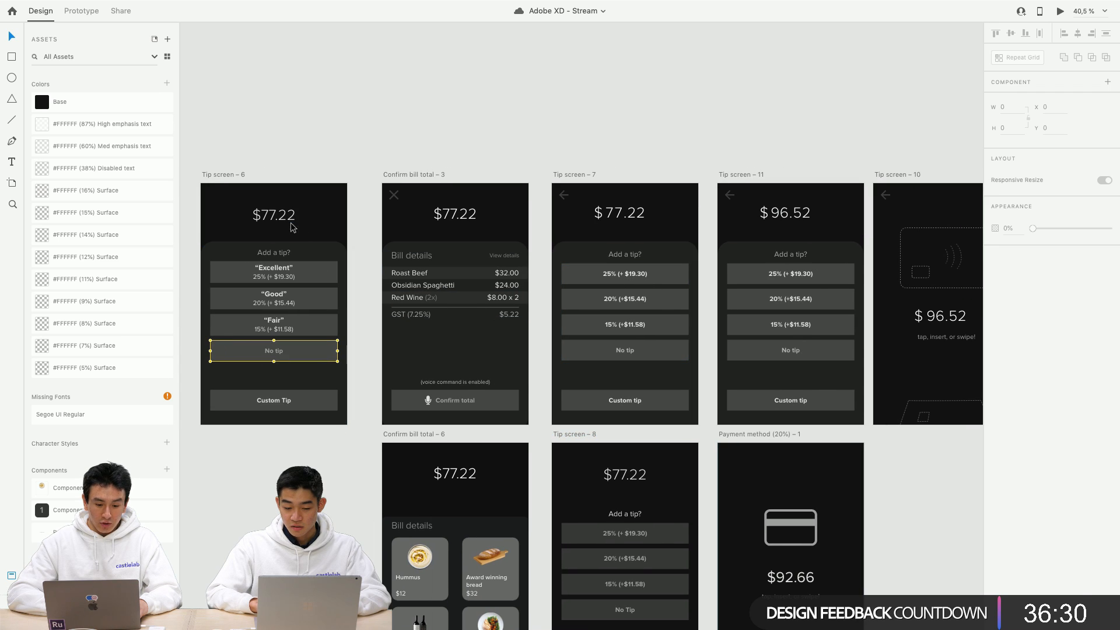
{"action": "scroll", "coordinate": [295, 317], "scroll_direction": "left", "scroll_amount": 5}
{"action": "scroll", "coordinate": [295, 317], "scroll_direction": "up", "scroll_amount": 2}
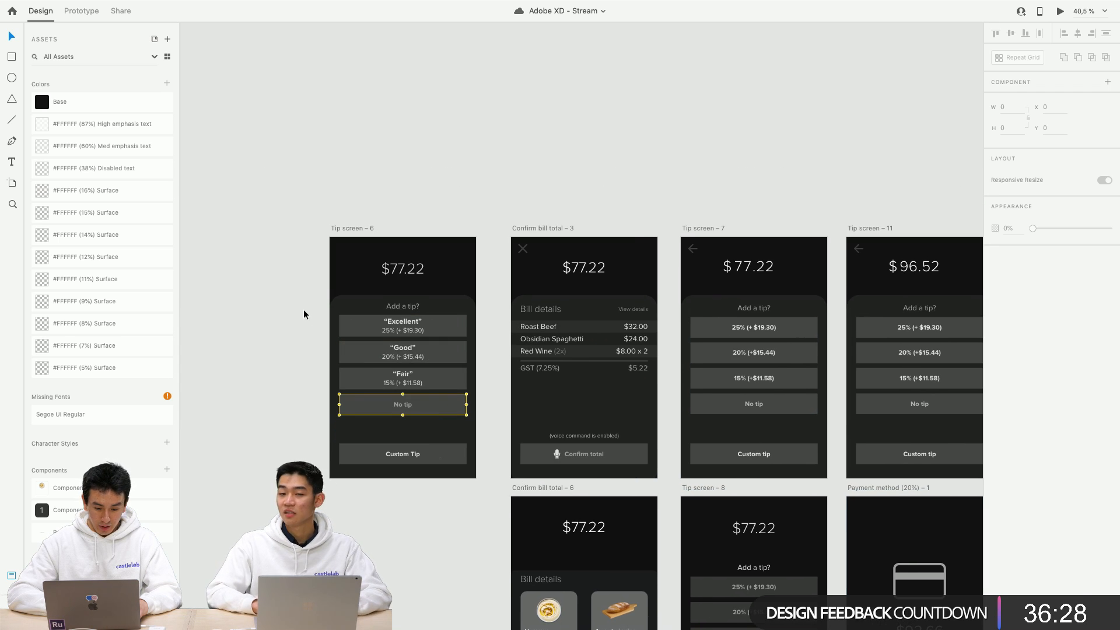
{"action": "left_click_drag", "start_coordinate": [304, 315], "coordinate": [363, 385]}
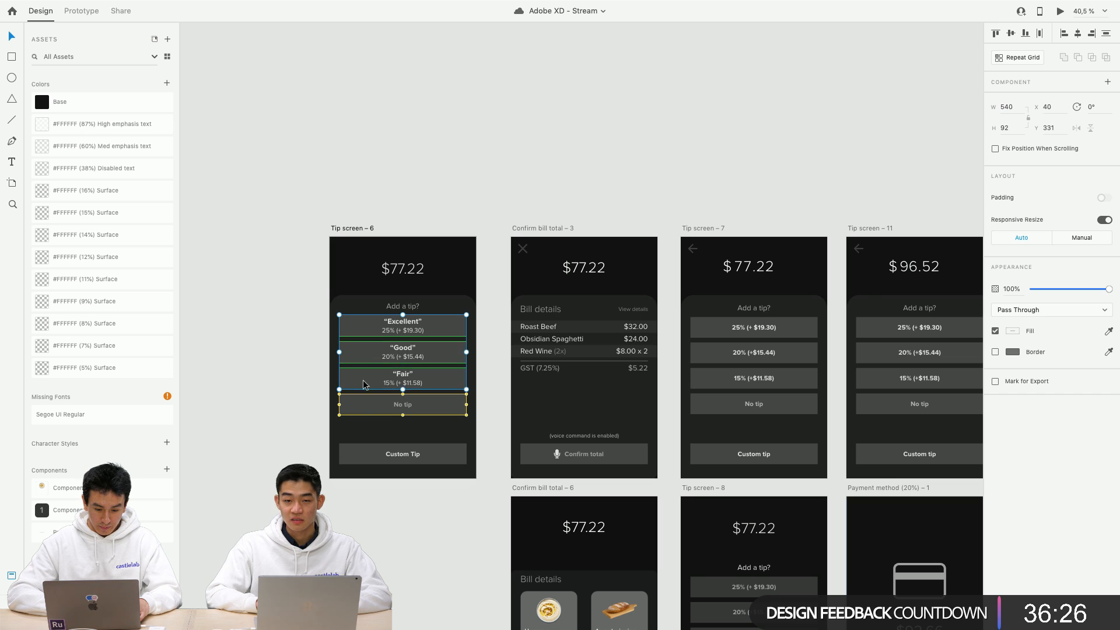
{"action": "left_click", "coordinate": [371, 403], "text": "shift"}
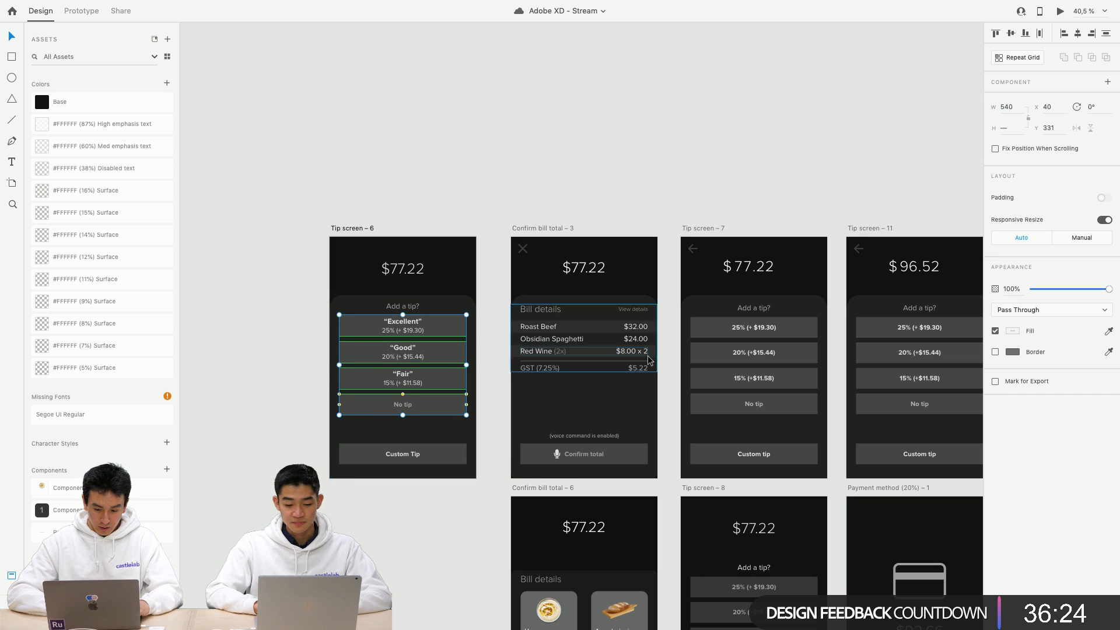
Replace the tip button grid on Tip screen – 7 with the copied buttons, positioned at Y 344 under the "Add a tip?" heading.
{"action": "scroll", "coordinate": [742, 365], "scroll_direction": "right", "scroll_amount": 4}
{"action": "scroll", "coordinate": [742, 365], "scroll_direction": "up", "scroll_amount": 5}
{"action": "left_click", "coordinate": [612, 421]}
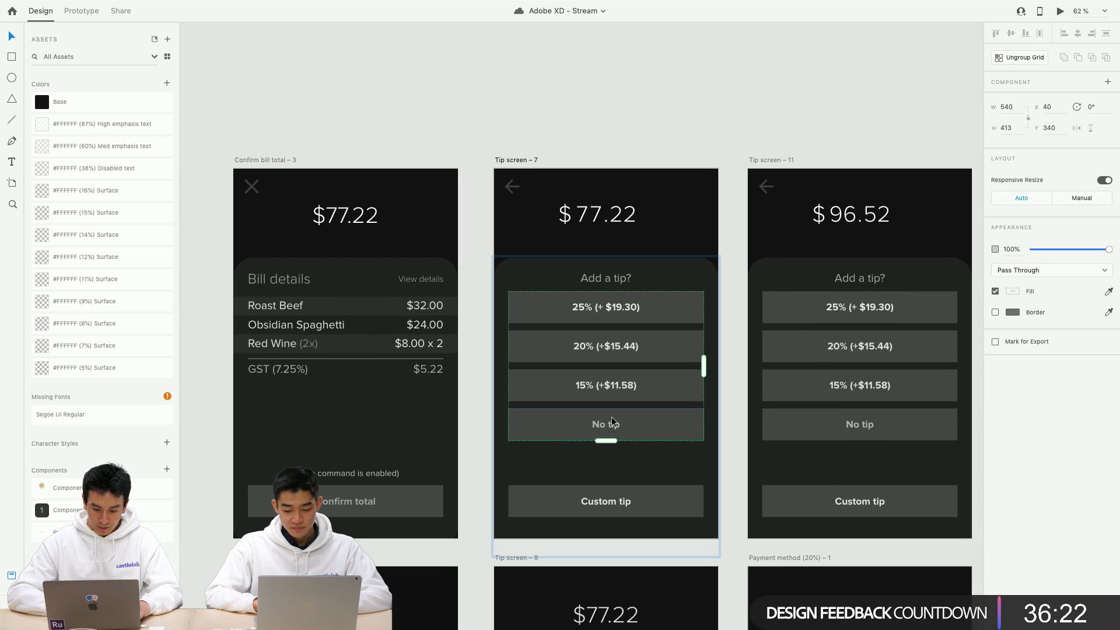
{"action": "key", "text": "super+shift+g"}
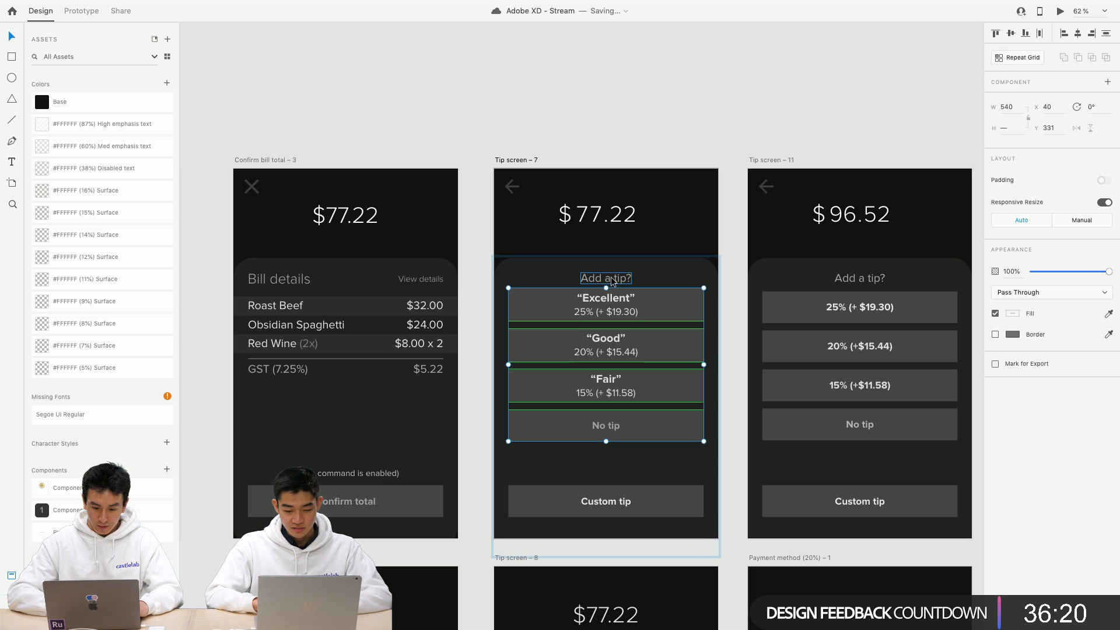
{"action": "left_click_drag", "start_coordinate": [633, 303], "coordinate": [635, 308]}
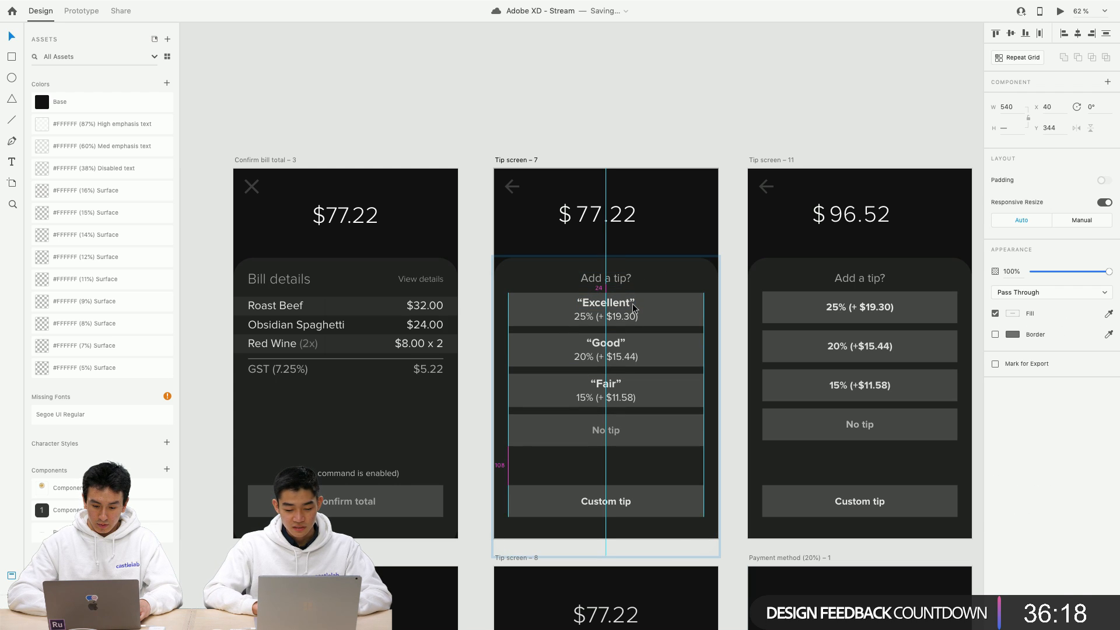
{"action": "key", "text": "Escape"}
Change the "No tip" button's text on Tip screen – 7 to "Thank you".
{"action": "scroll", "coordinate": [636, 306], "scroll_direction": "up", "scroll_amount": 5}
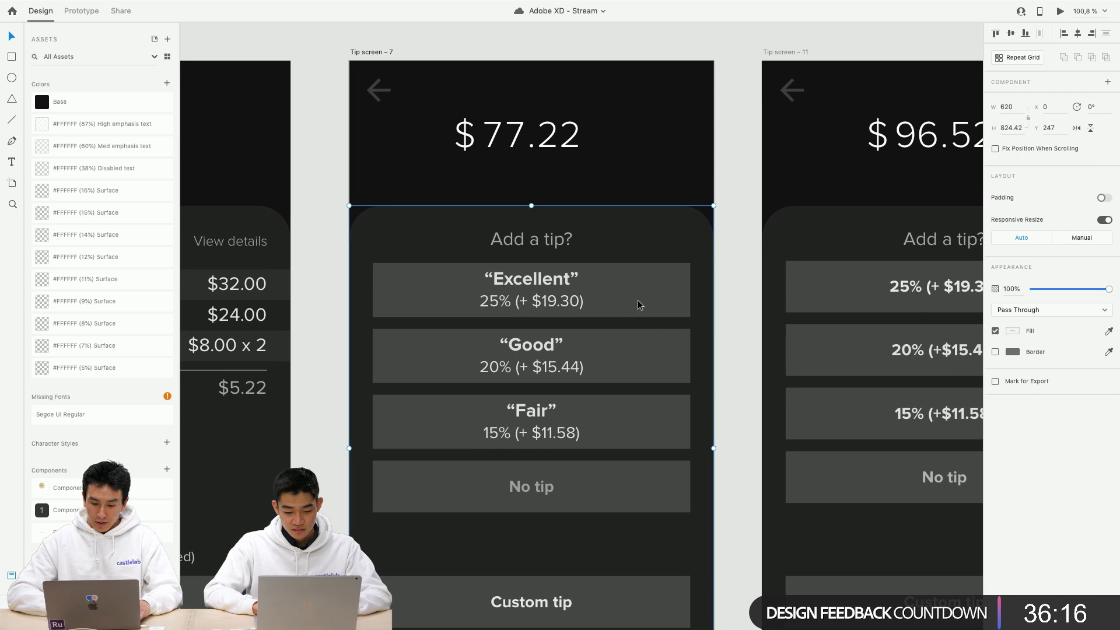
{"action": "double_click", "coordinate": [640, 304]}
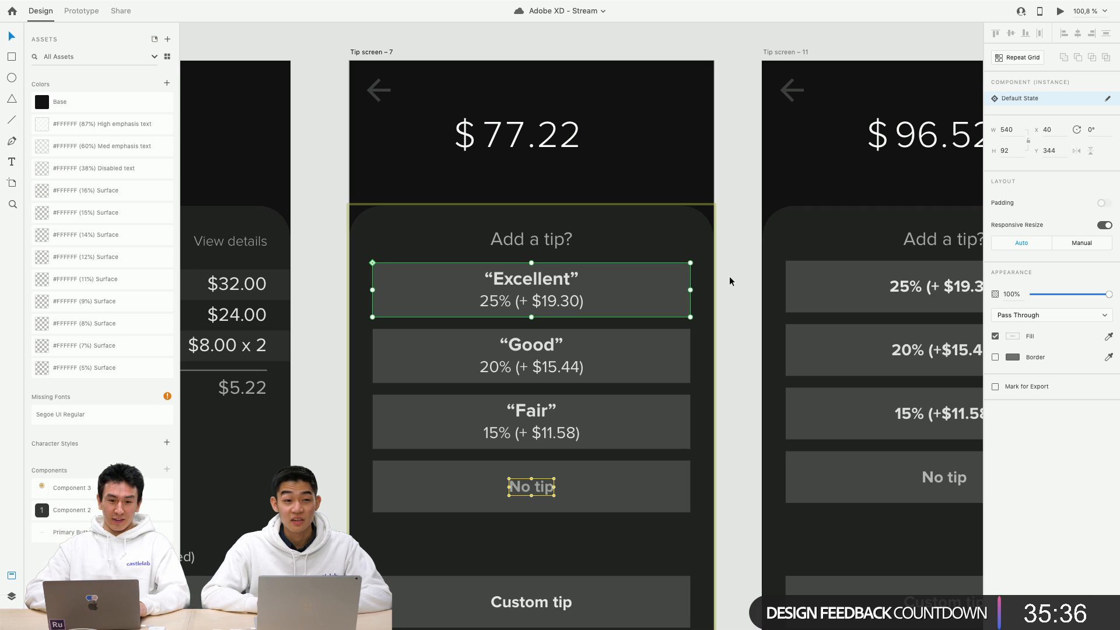
{"action": "double_click", "coordinate": [532, 485]}
{"action": "double_click", "coordinate": [532, 485]}
{"action": "type", "text": "Thank you"}
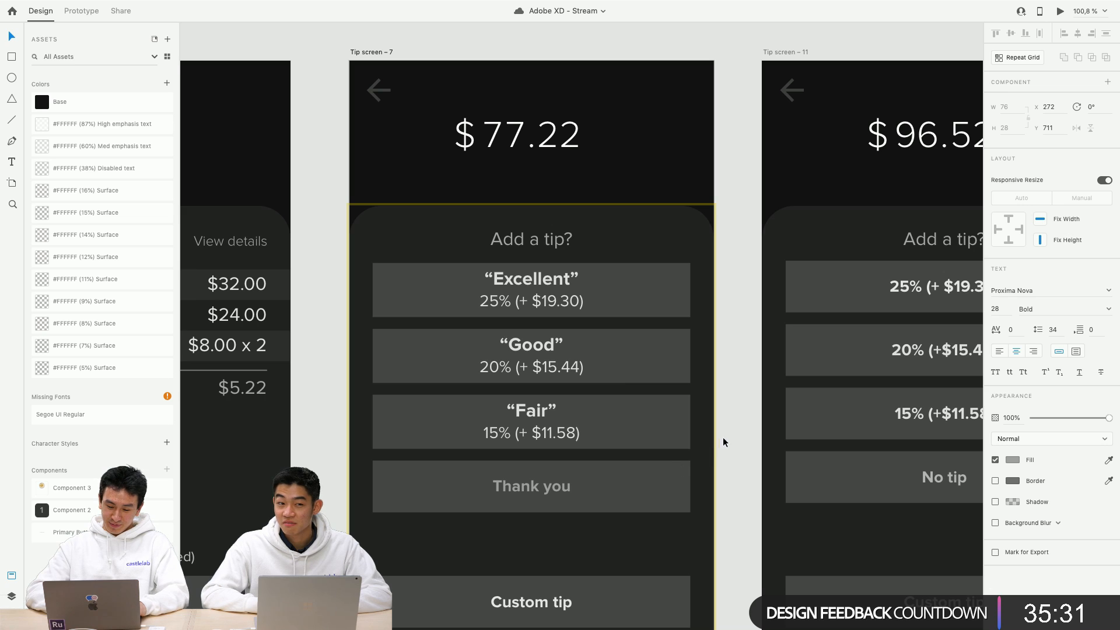
{"action": "key", "text": "Escape"}
{"action": "scroll", "coordinate": [728, 437], "scroll_direction": "down", "scroll_amount": 2}
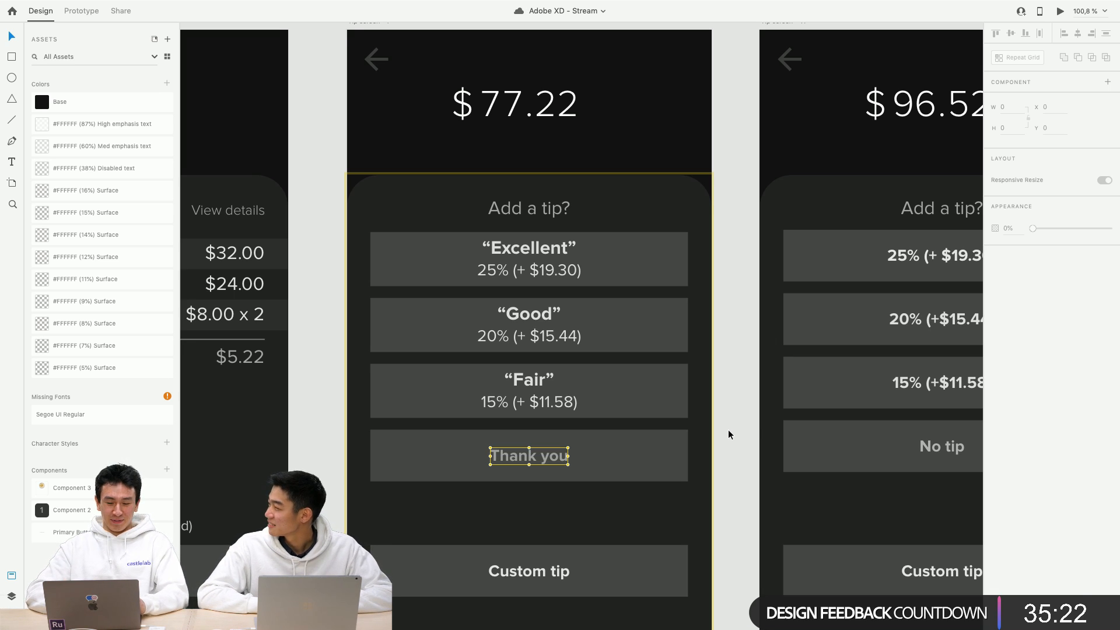
Select the "Excellent" tip button on Tip screen – 7 and open its prototype interaction leading to Tip screen – 11.
{"action": "scroll", "coordinate": [720, 421], "scroll_direction": "down", "scroll_amount": 1}
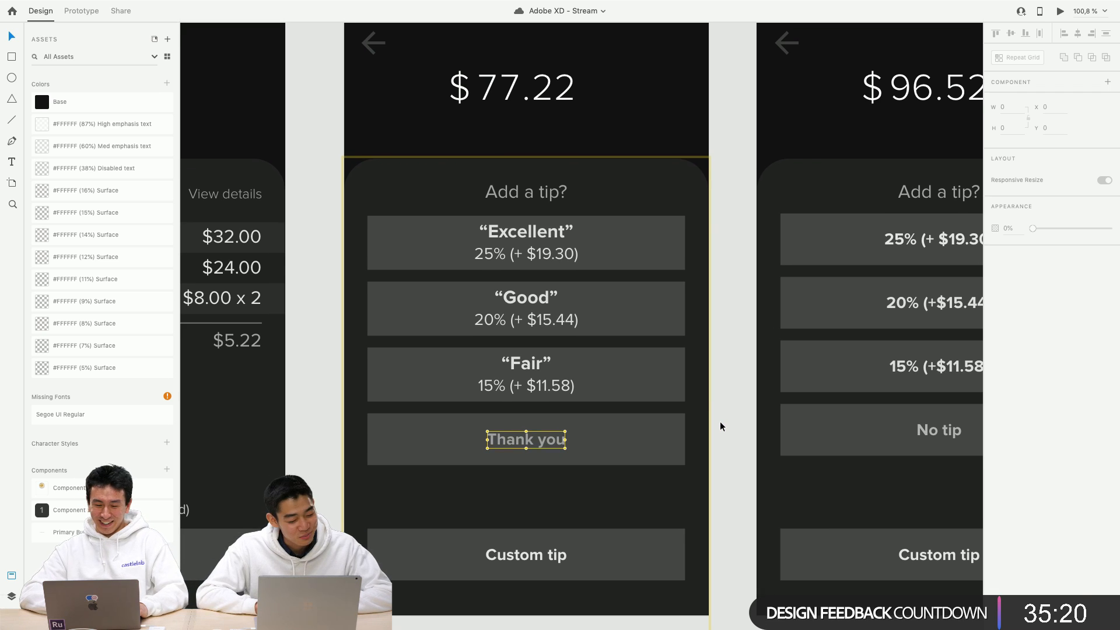
{"action": "left_click", "coordinate": [626, 257]}
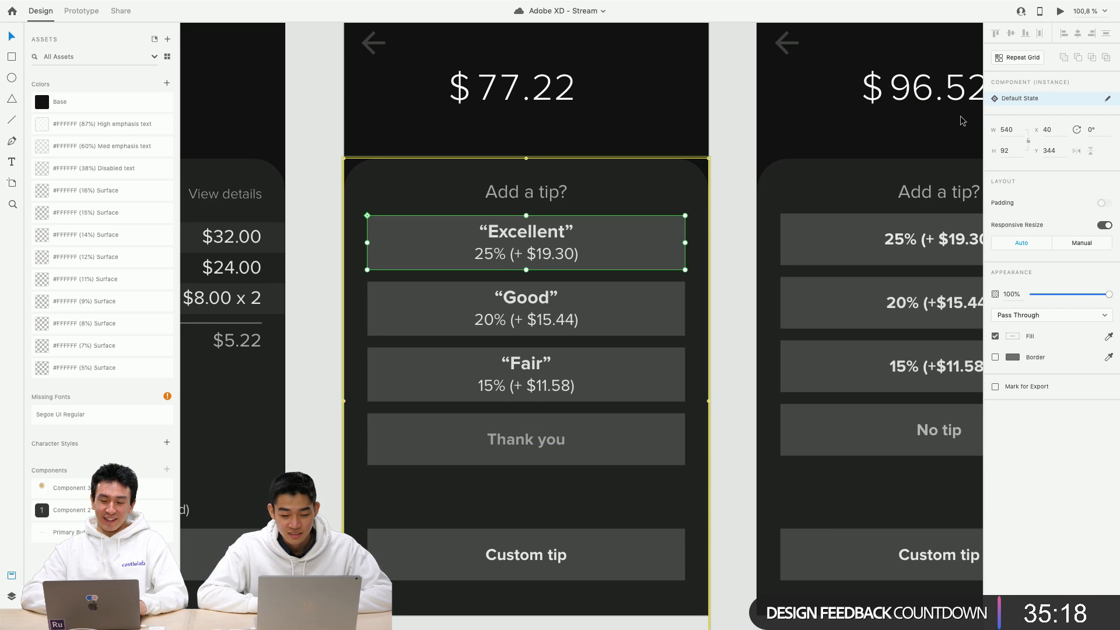
{"action": "left_click", "coordinate": [82, 11]}
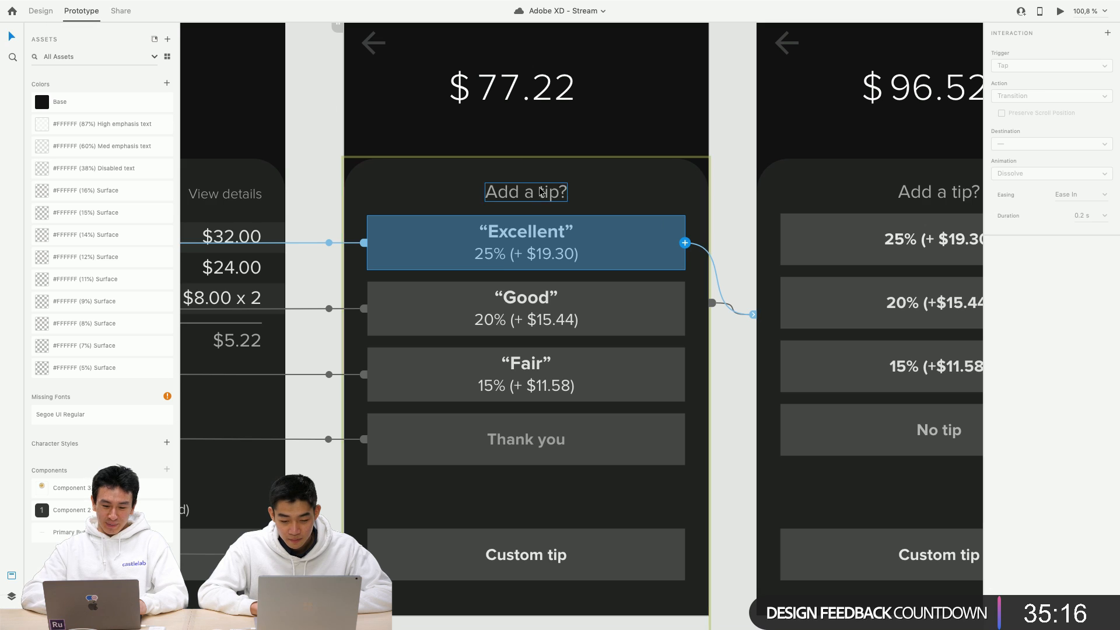
{"action": "scroll", "coordinate": [688, 246], "scroll_direction": "right", "scroll_amount": 2}
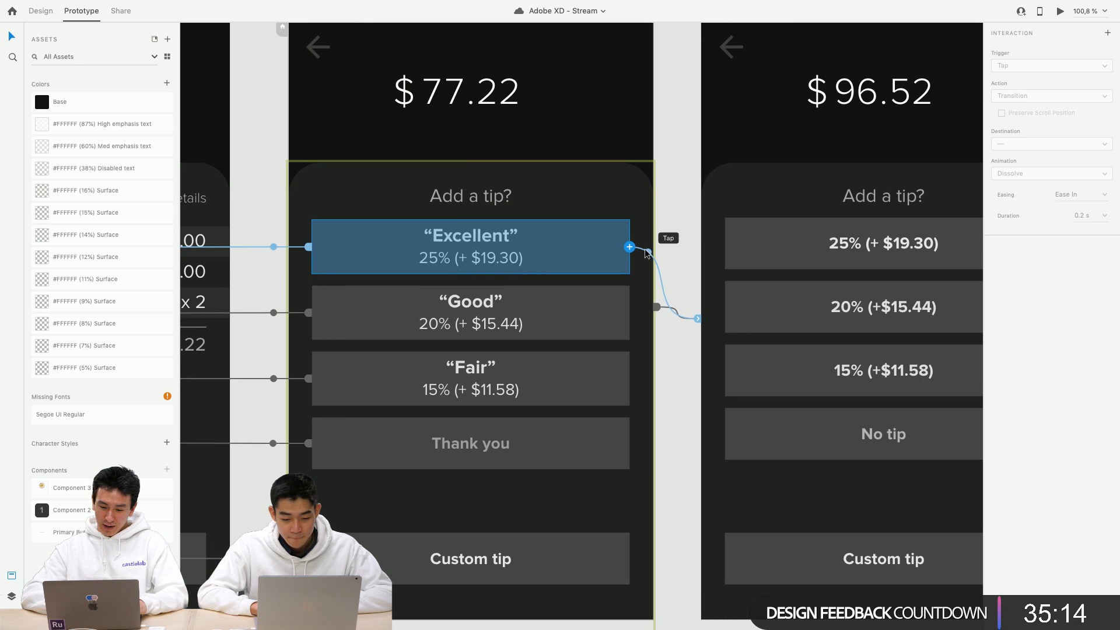
{"action": "mouse_move", "coordinate": [630, 249]}
{"action": "left_mouse_down"}
{"action": "mouse_move", "coordinate": [666, 224]}
{"action": "mouse_move", "coordinate": [649, 256]}
{"action": "left_mouse_up"}
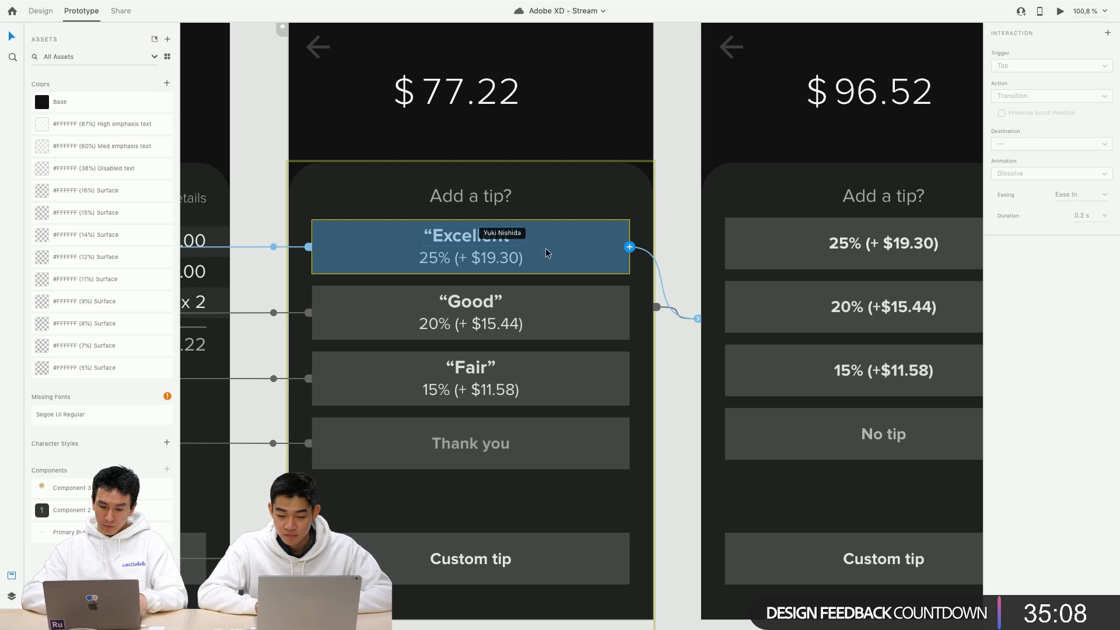
{"action": "left_click", "coordinate": [659, 272]}
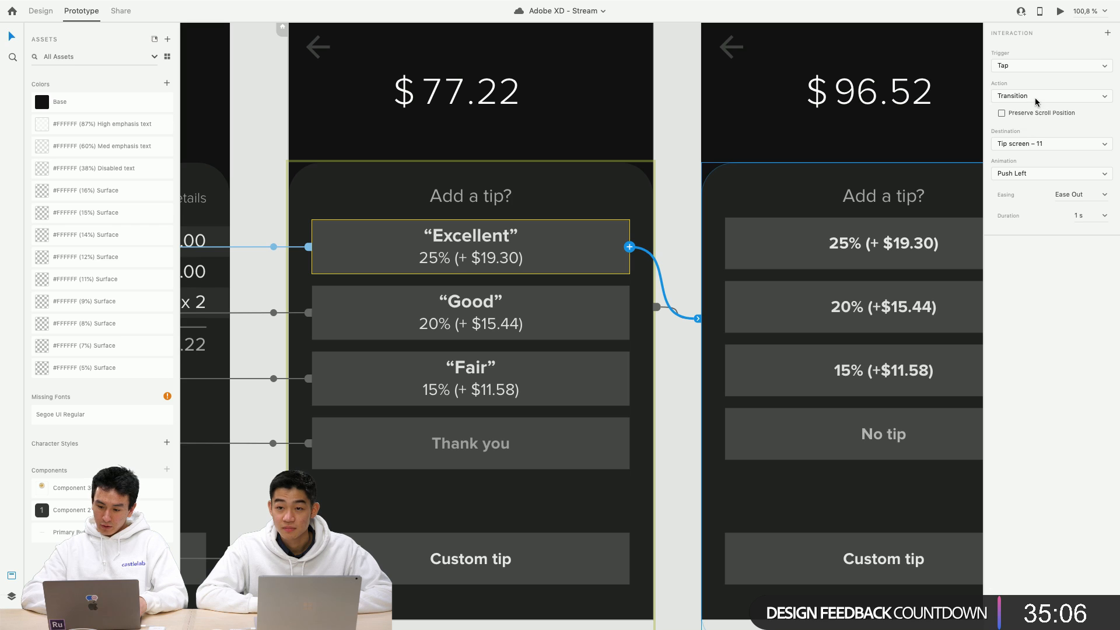
Change the "Excellent" button's interaction trigger to Voice with the command "Excellent".
{"action": "left_click", "coordinate": [1017, 65]}
{"action": "left_click", "coordinate": [1015, 86]}
{"action": "left_click", "coordinate": [1018, 65]}
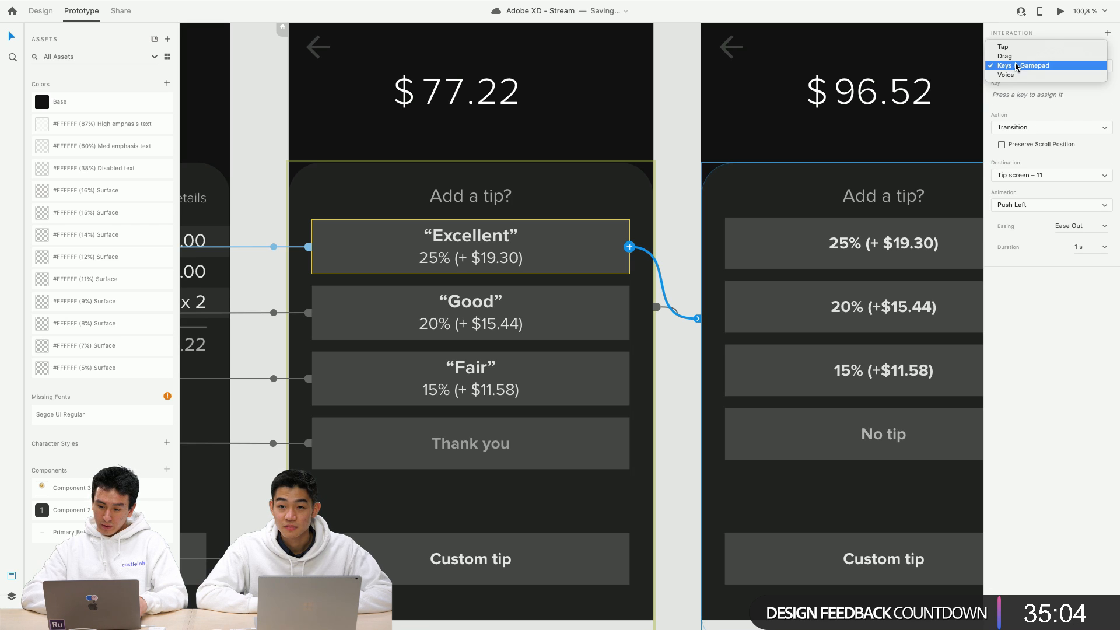
{"action": "left_click", "coordinate": [1017, 74]}
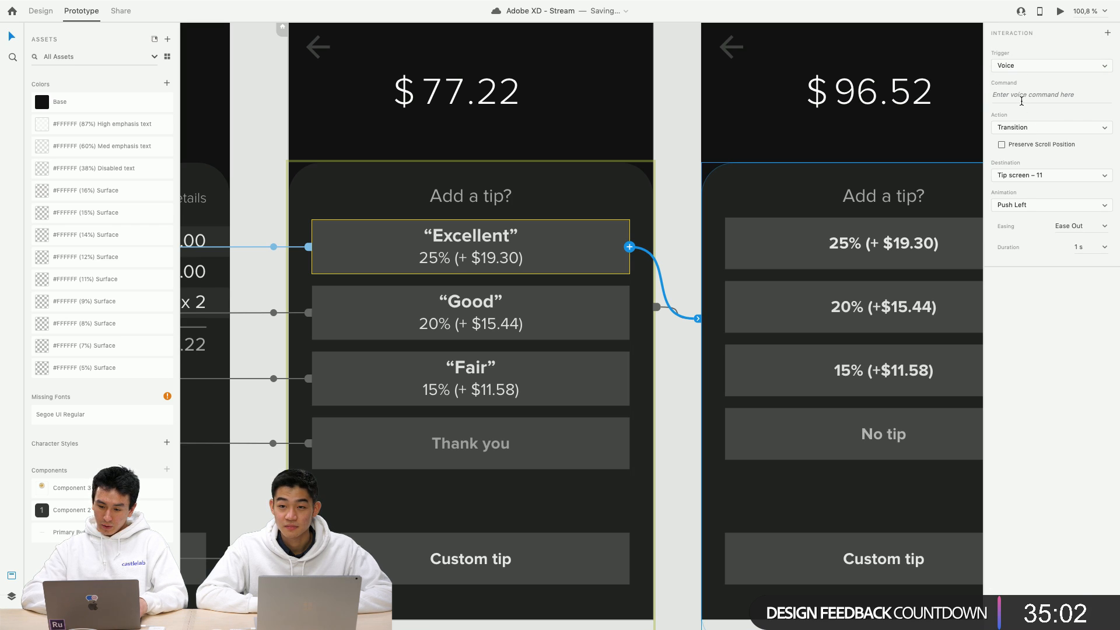
{"action": "left_click", "coordinate": [1024, 97]}
{"action": "type", "text": "Ex"}
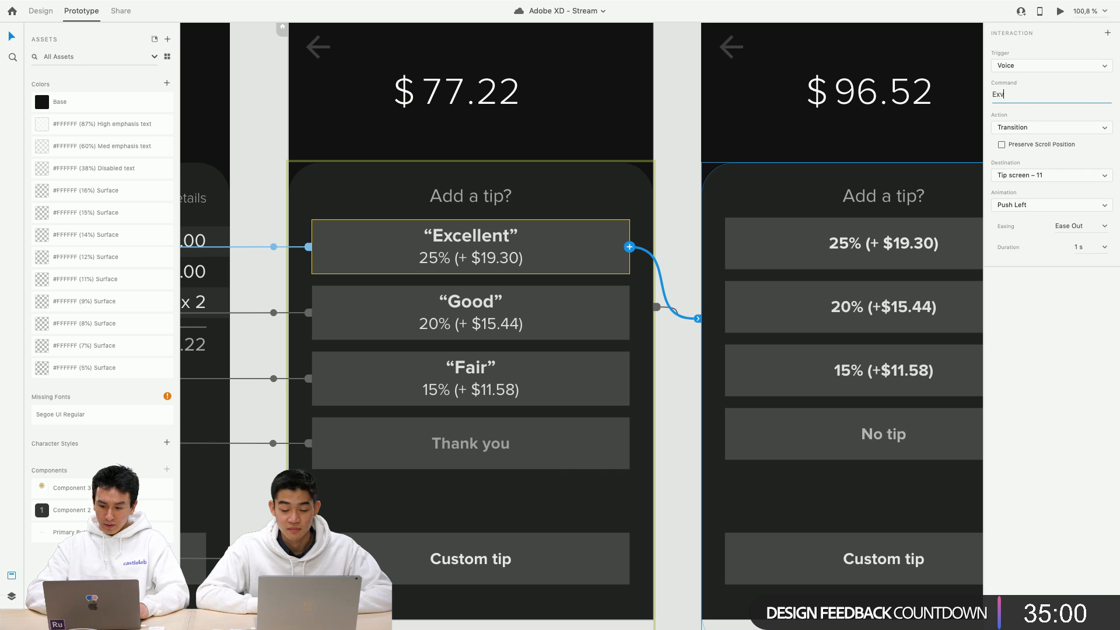
{"action": "type", "text": "cellent"}
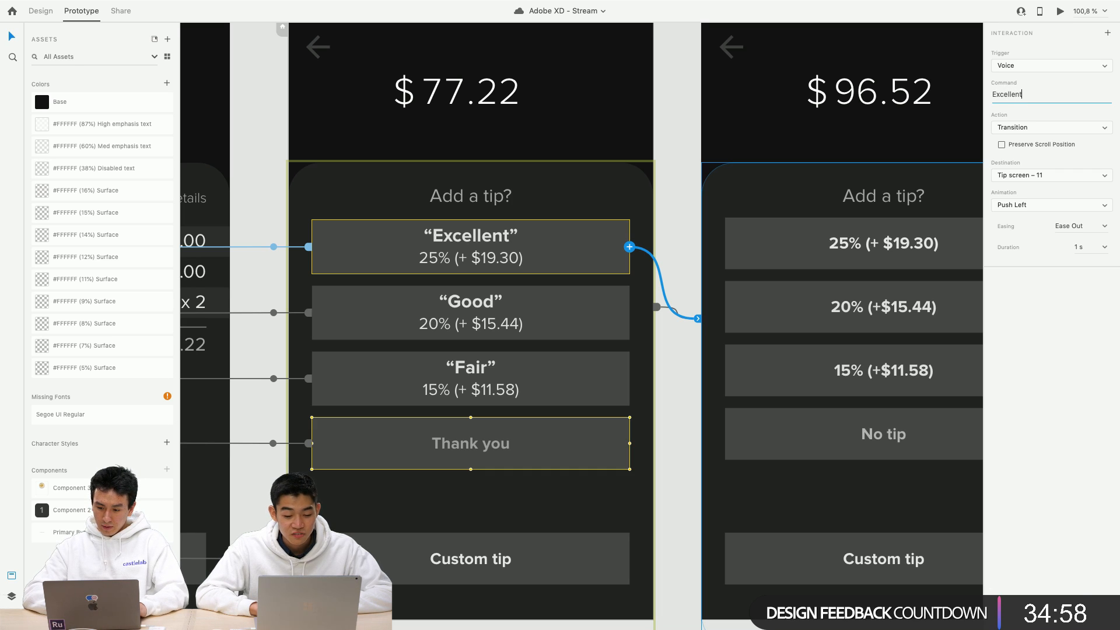
Set the "Excellent" button's voice interaction to Auto-Animate with a duration of 1.2 s.
{"action": "left_click", "coordinate": [1030, 128]}
{"action": "left_click", "coordinate": [1031, 138]}
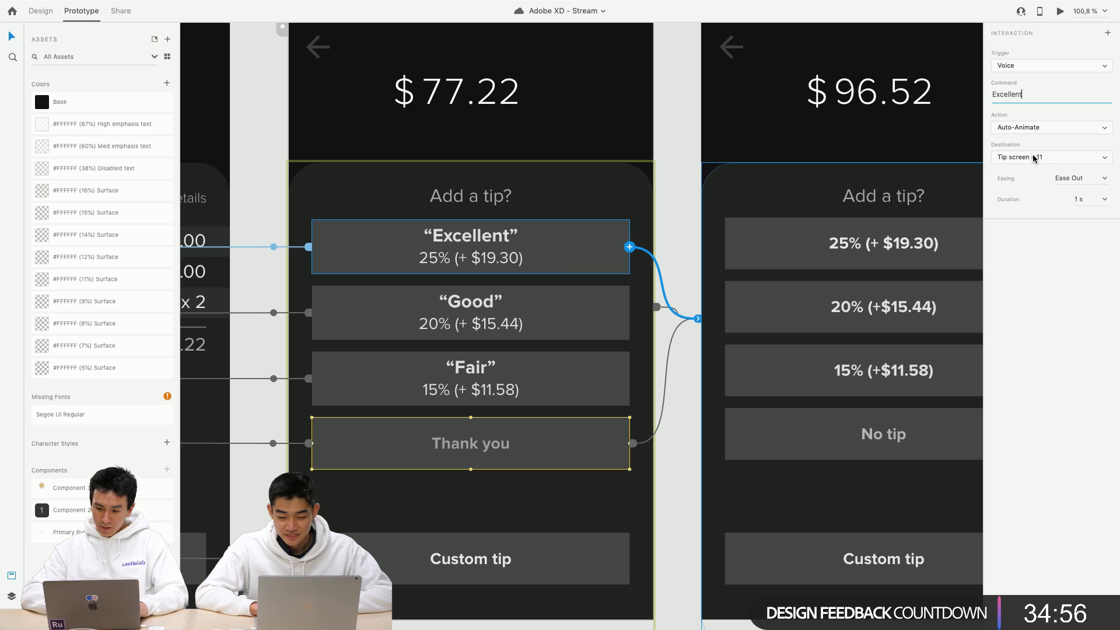
{"action": "left_click", "coordinate": [1080, 200]}
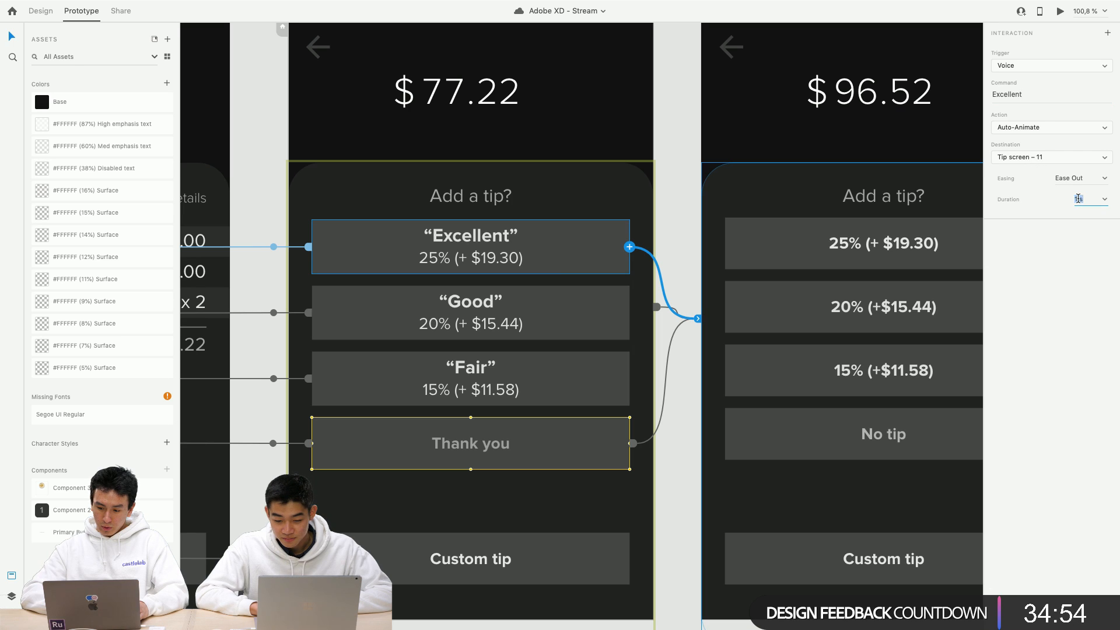
{"action": "type", "text": ".2"}
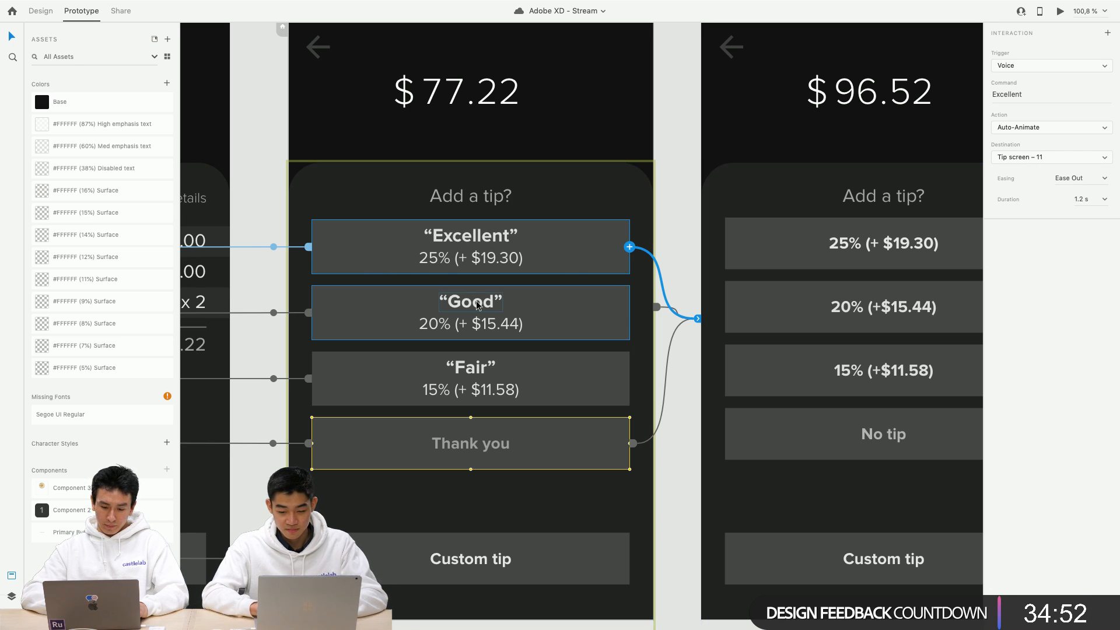
Link the "Good" tip button on Tip screen – 7 to Tip screen – 11 with a Voice trigger and the command "Good service".
{"action": "left_click", "coordinate": [536, 315]}
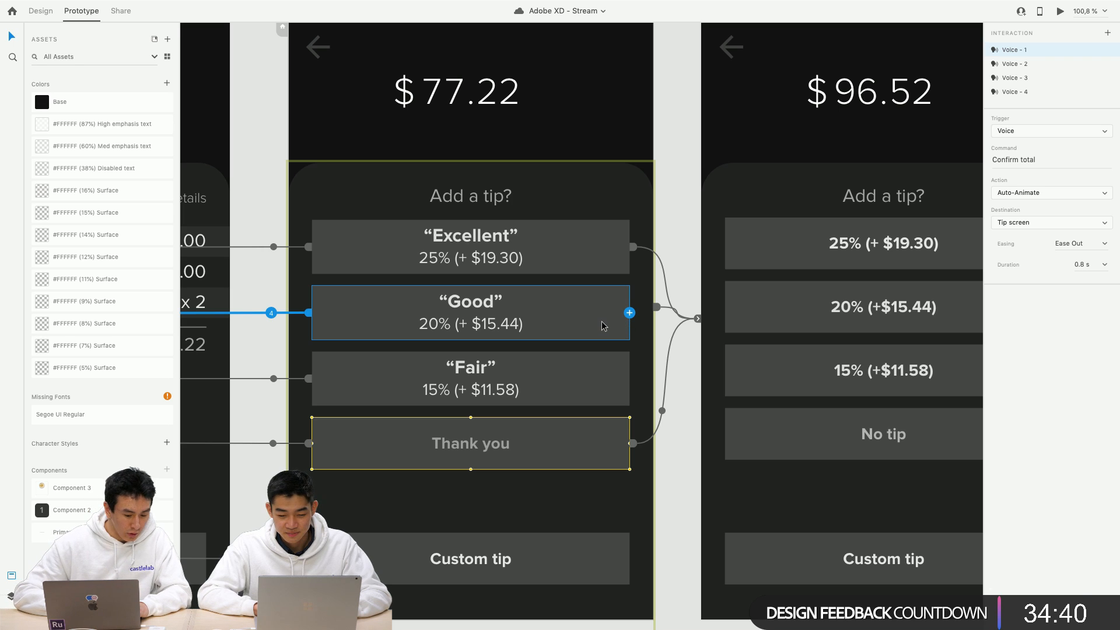
{"action": "left_click_drag", "start_coordinate": [630, 312], "coordinate": [768, 315]}
{"action": "left_click", "coordinate": [1044, 66]}
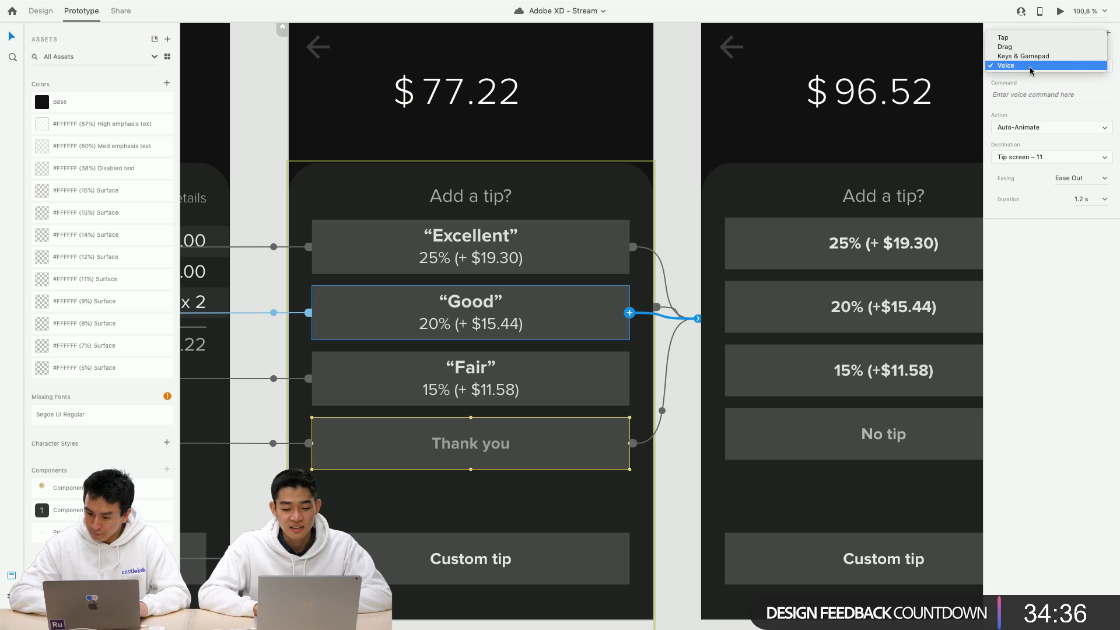
{"action": "left_click", "coordinate": [1027, 64]}
{"action": "left_click", "coordinate": [1016, 95]}
{"action": "type", "text": "Good"}
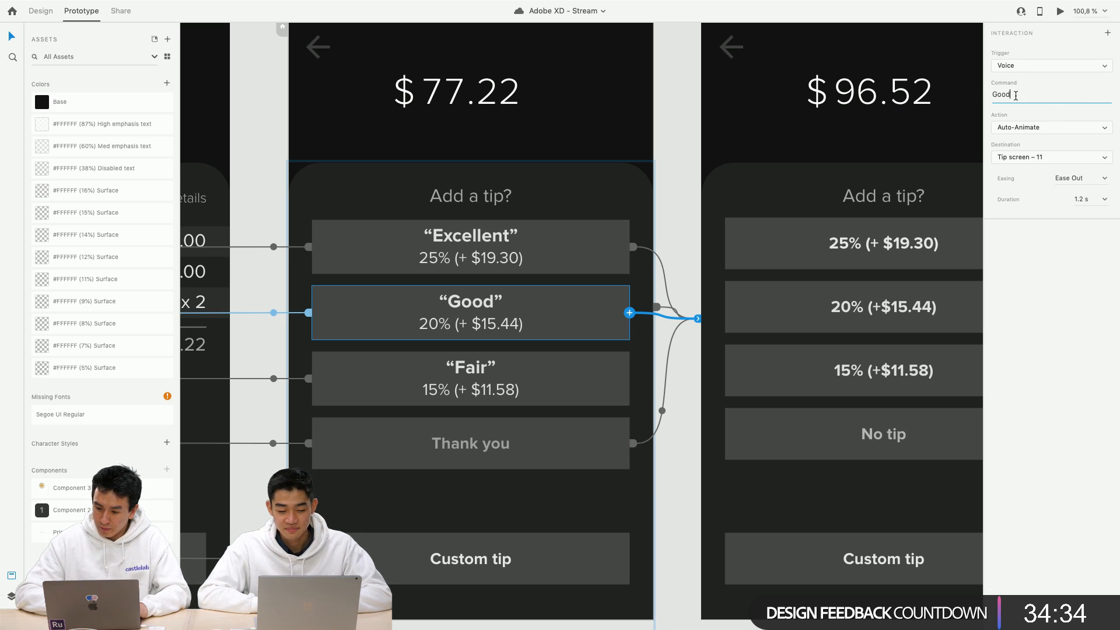
{"action": "type", "text": " service"}
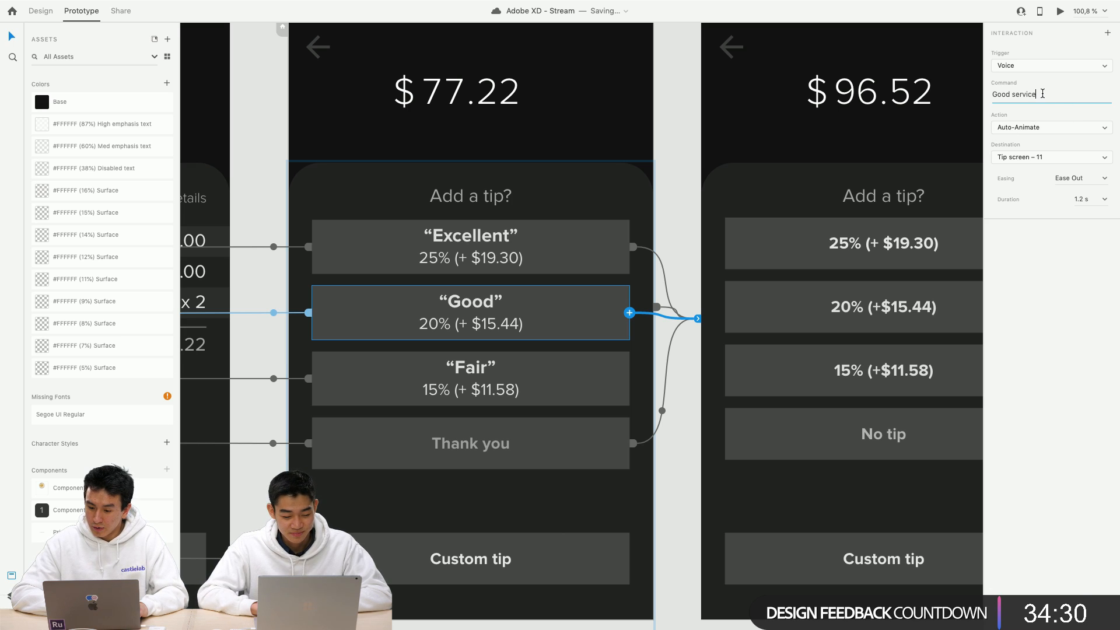
{"action": "left_click_drag", "start_coordinate": [1037, 95], "coordinate": [1012, 94]}
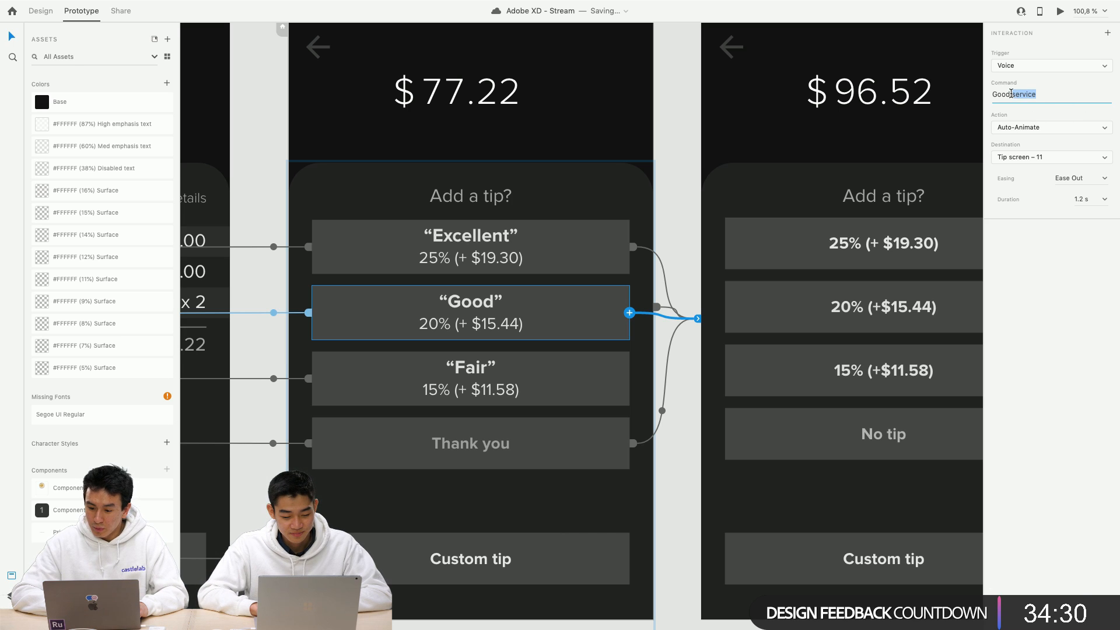
{"action": "left_click", "coordinate": [1029, 94]}
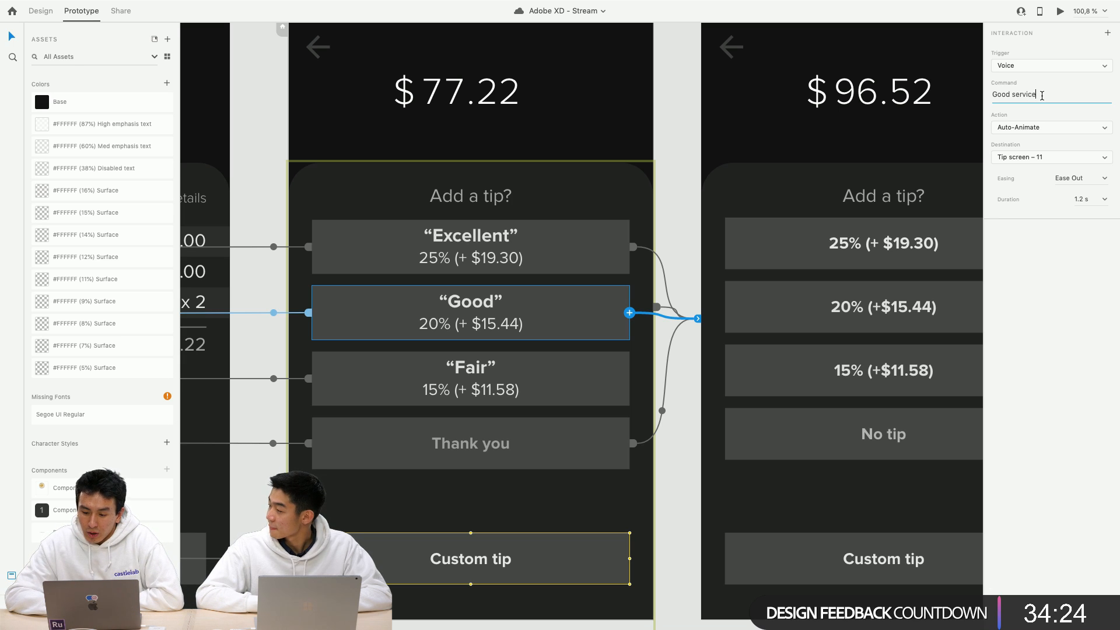
{"action": "left_click_drag", "start_coordinate": [1042, 95], "coordinate": [1011, 95]}
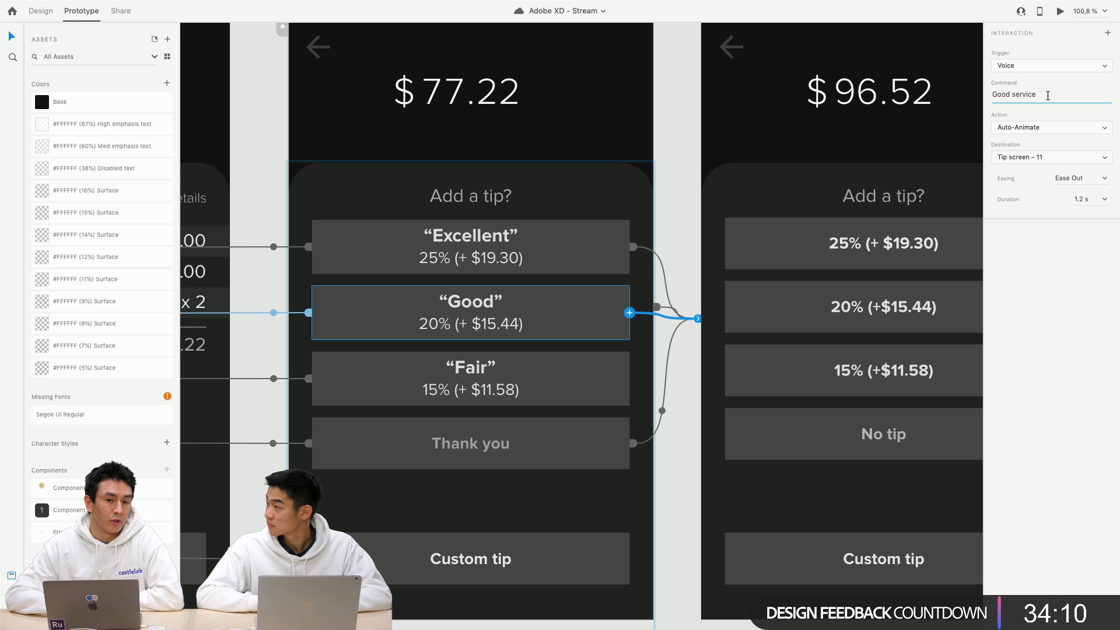
Link the "Fair" tip button to Tip screen – 11 by voice with the command "Fair meal, I liked it.".
{"action": "left_click", "coordinate": [555, 371]}
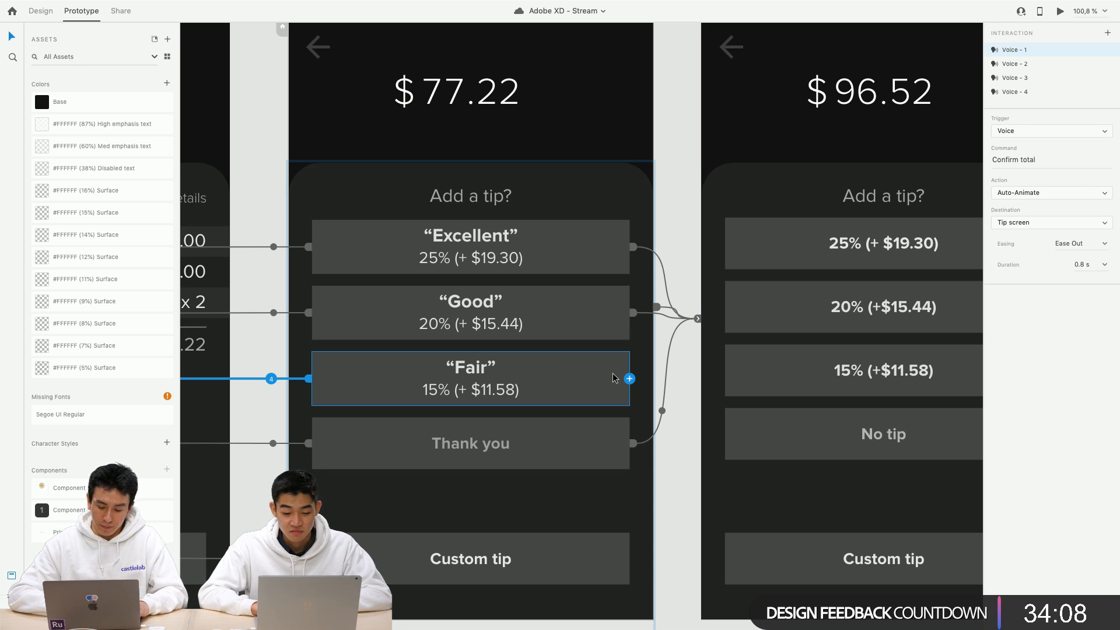
{"action": "left_click_drag", "start_coordinate": [629, 378], "coordinate": [840, 304]}
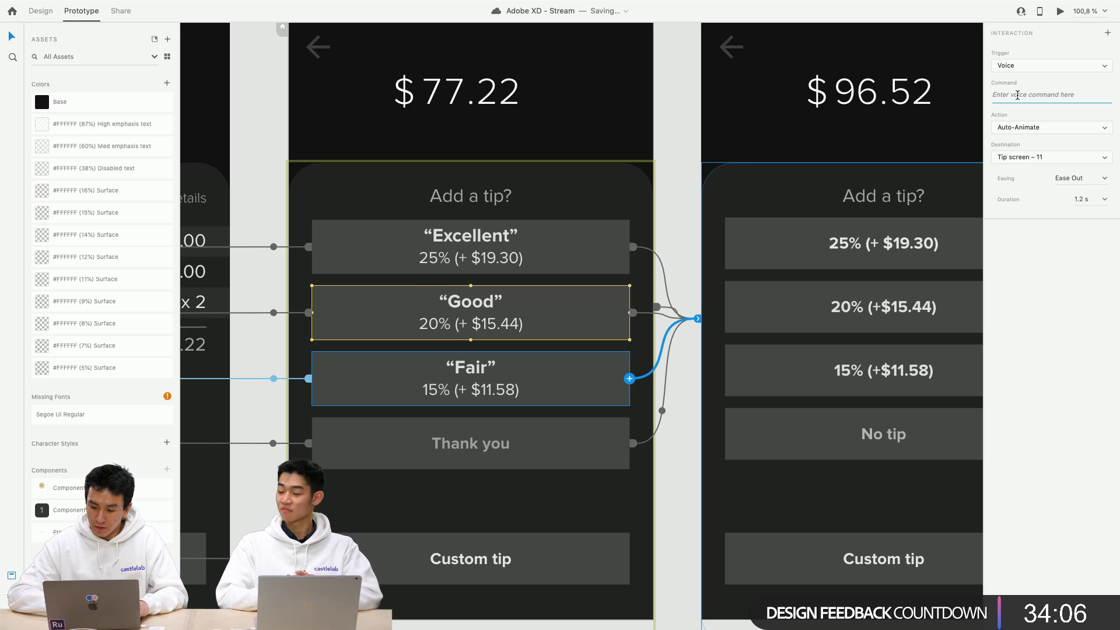
{"action": "type", "text": "Fair"}
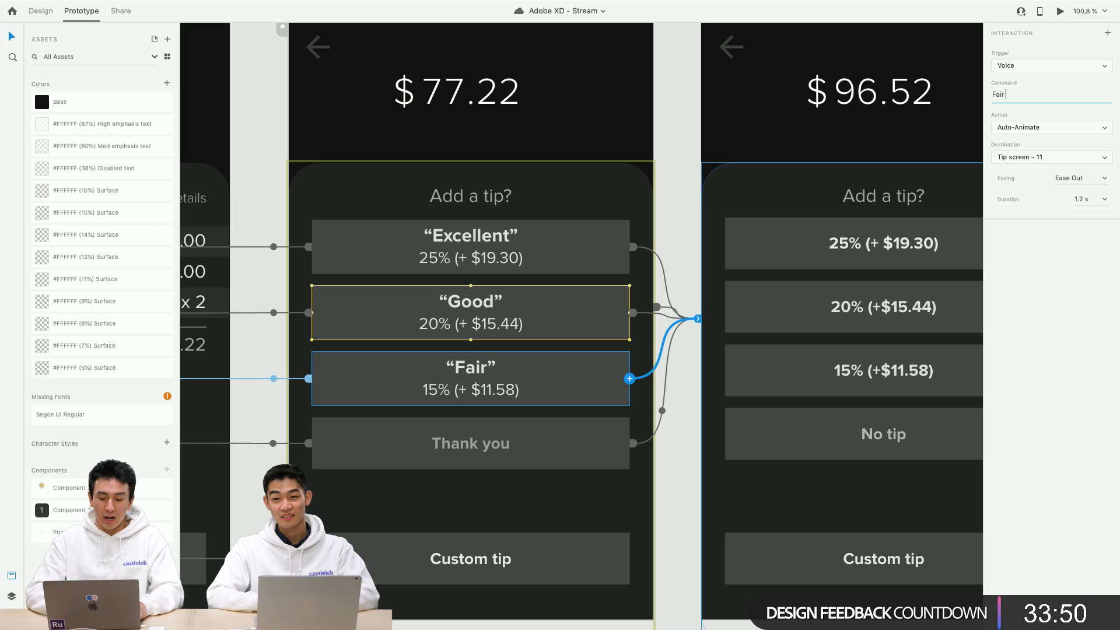
{"action": "key", "text": "BackSpace"}
{"action": "type", "text": "m"}
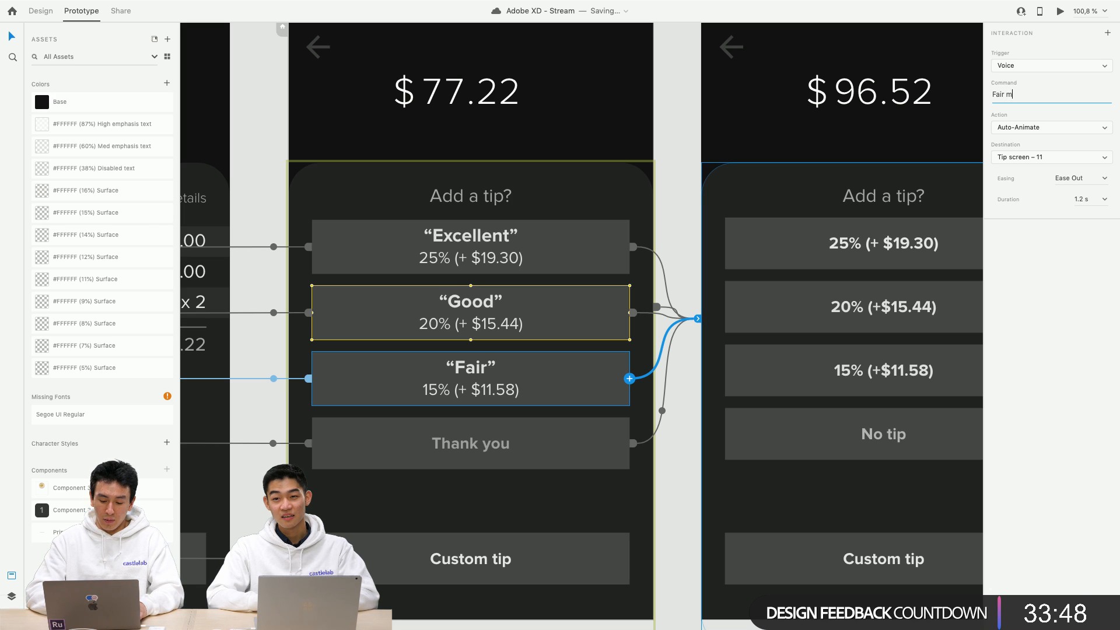
{"action": "type", "text": "eal, I liked it."}
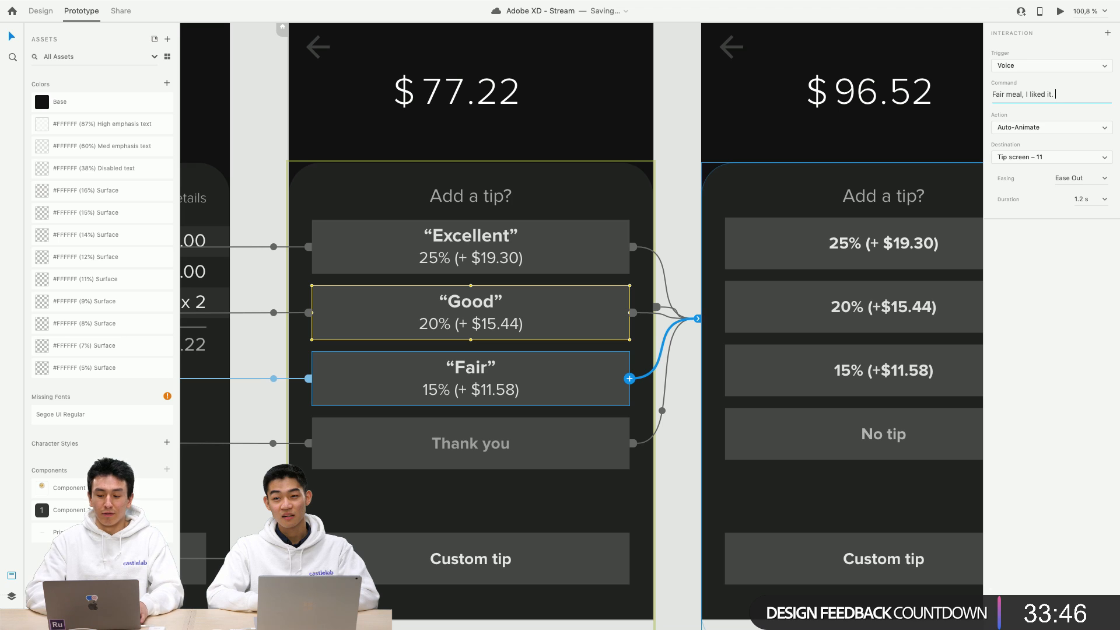
{"action": "left_click", "coordinate": [686, 243]}
Preview the prototype from Tip screen – 7, testing the tip interactions through to the card payment screen.
{"action": "scroll", "coordinate": [686, 243], "scroll_direction": "down", "scroll_amount": 1}
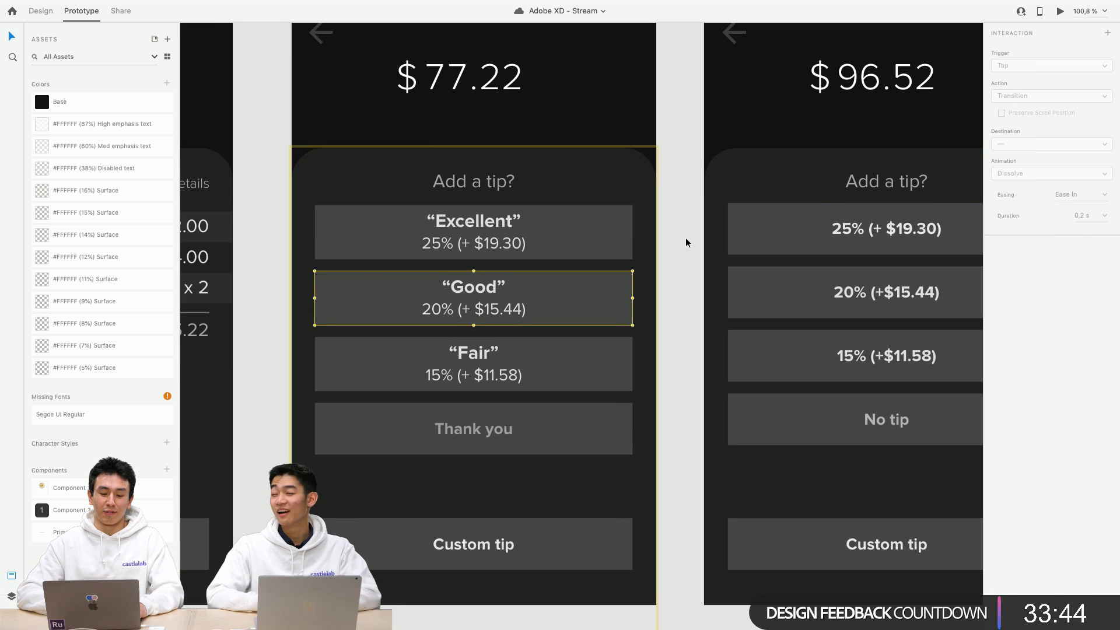
{"action": "scroll", "coordinate": [686, 243], "scroll_direction": "up", "scroll_amount": 3}
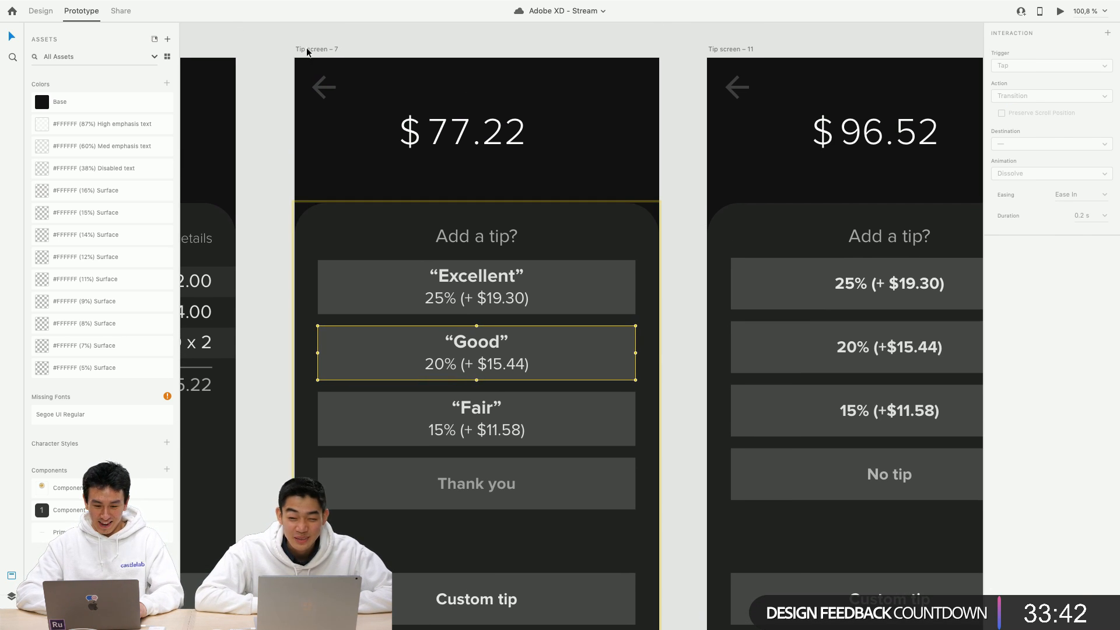
{"action": "left_click", "coordinate": [307, 52]}
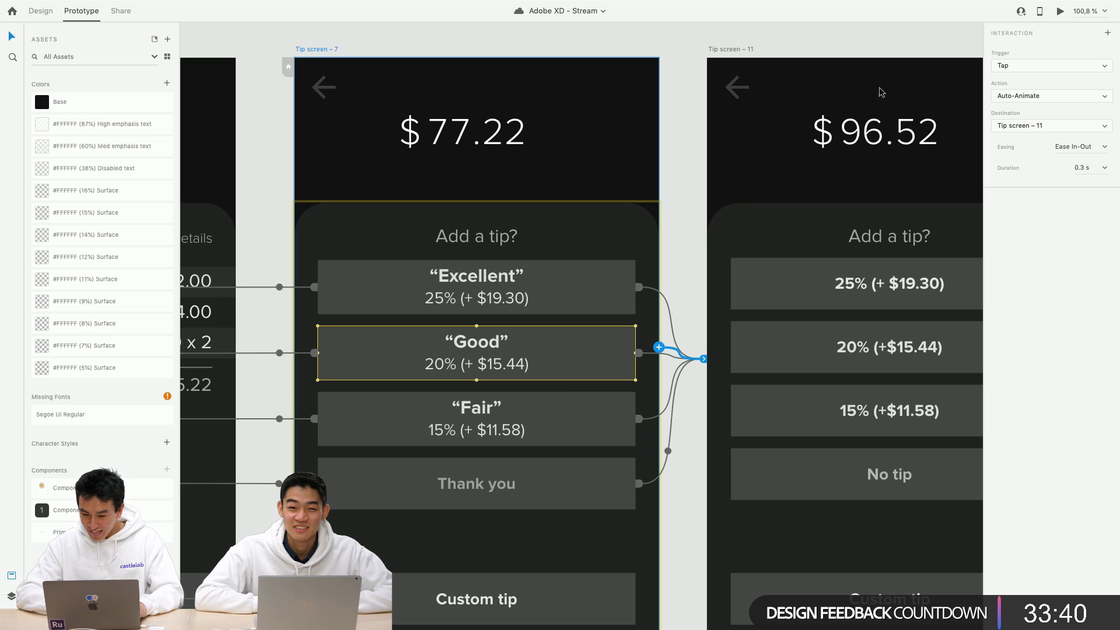
{"action": "left_click", "coordinate": [1060, 13]}
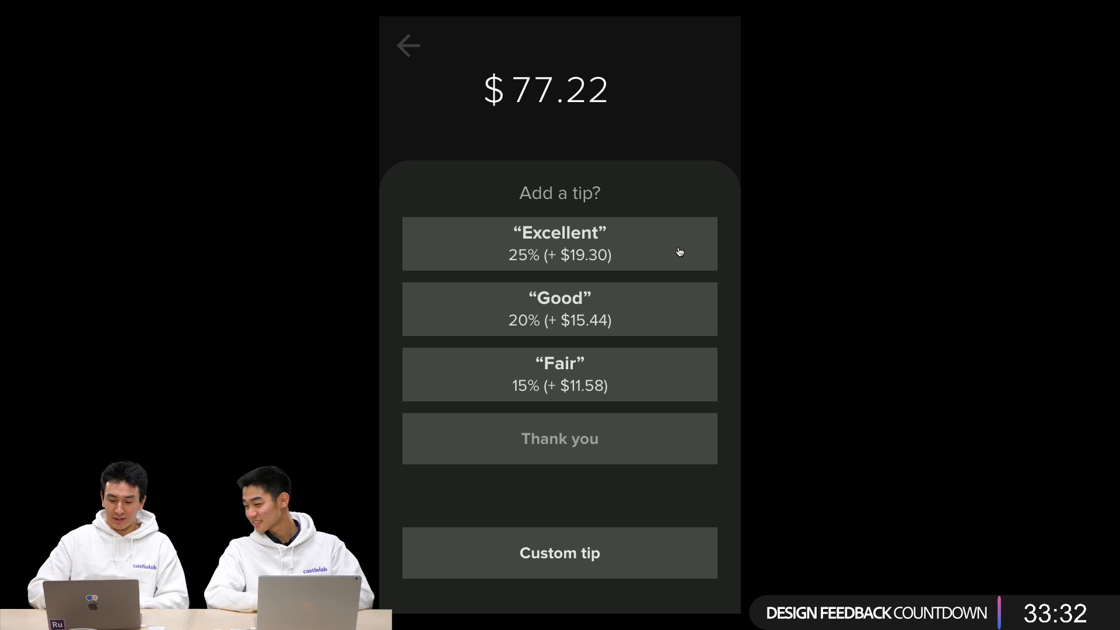
{"action": "left_click", "coordinate": [680, 252]}
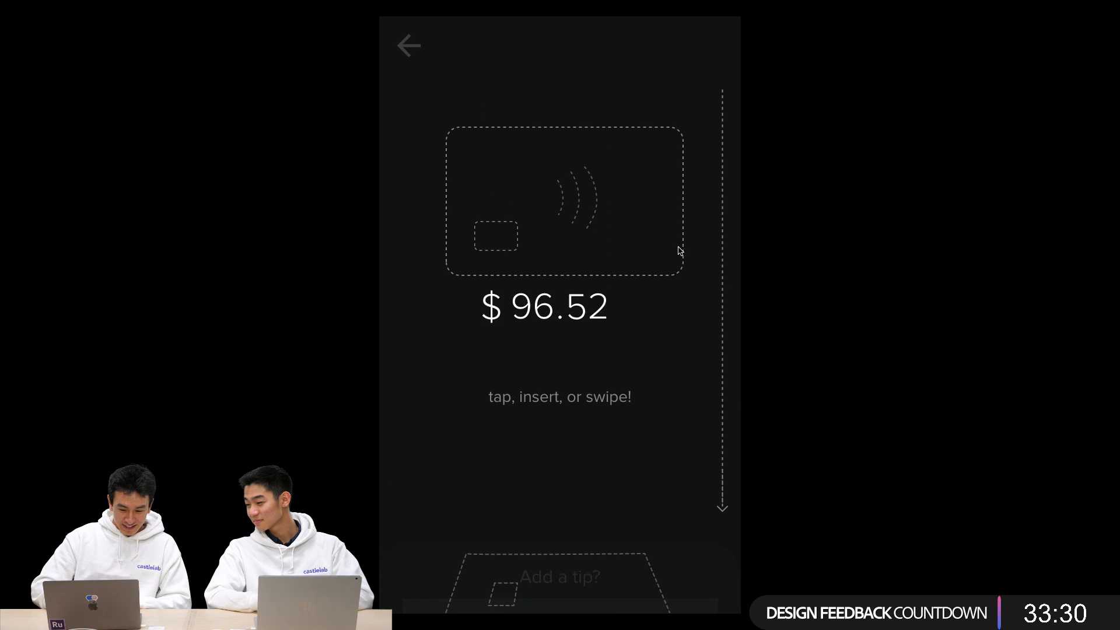
{"action": "key", "text": "Left"}
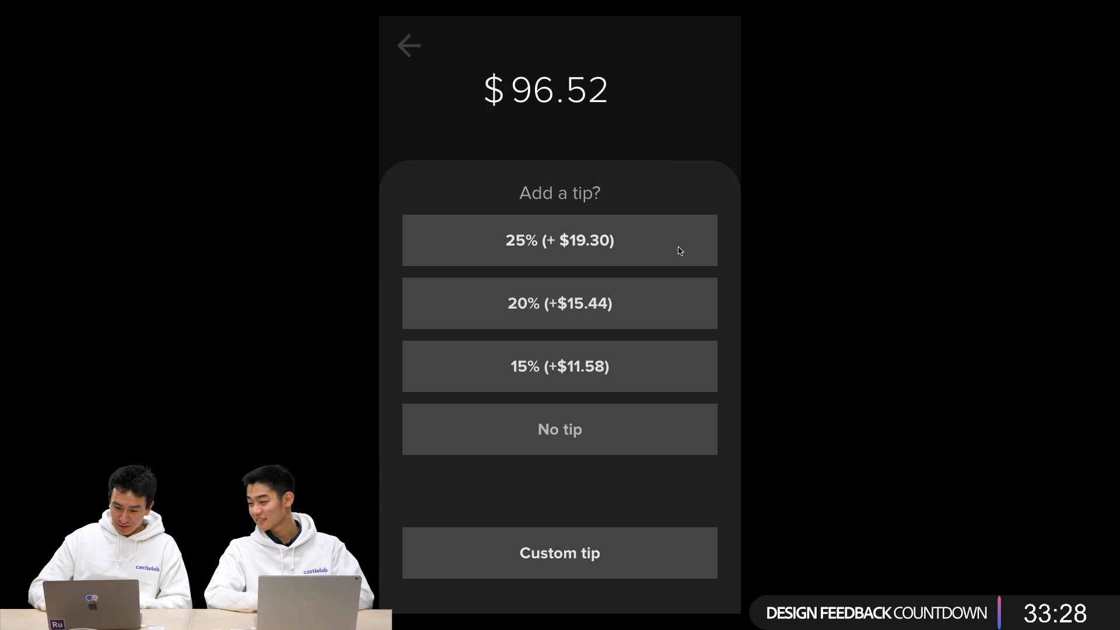
{"action": "key", "text": "Left"}
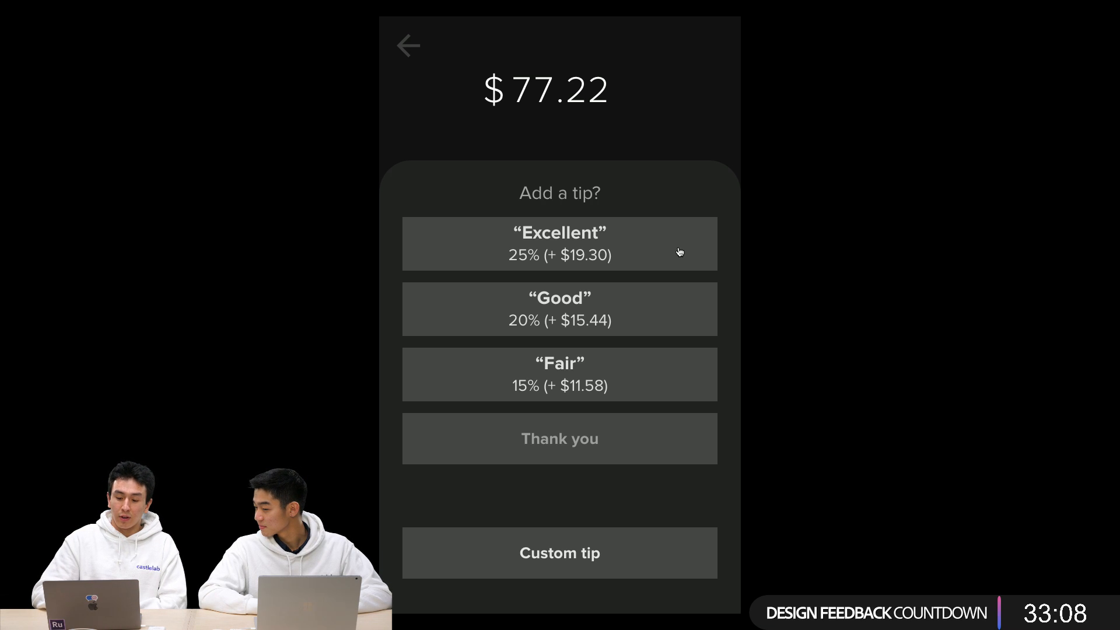
{"action": "left_click", "coordinate": [679, 252]}
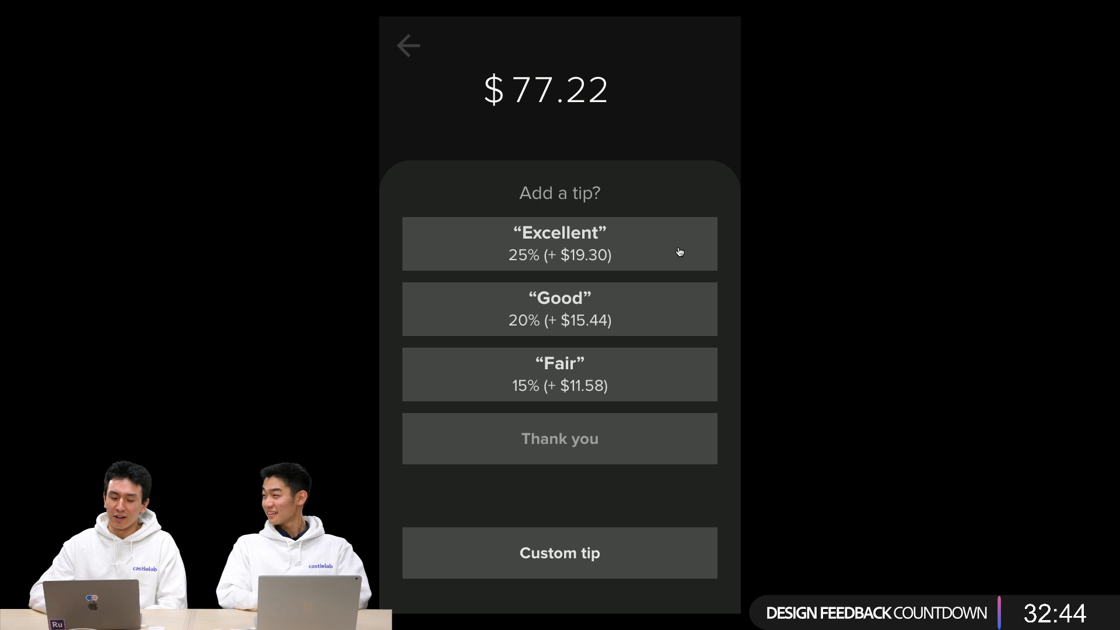
{"action": "left_click", "coordinate": [679, 252]}
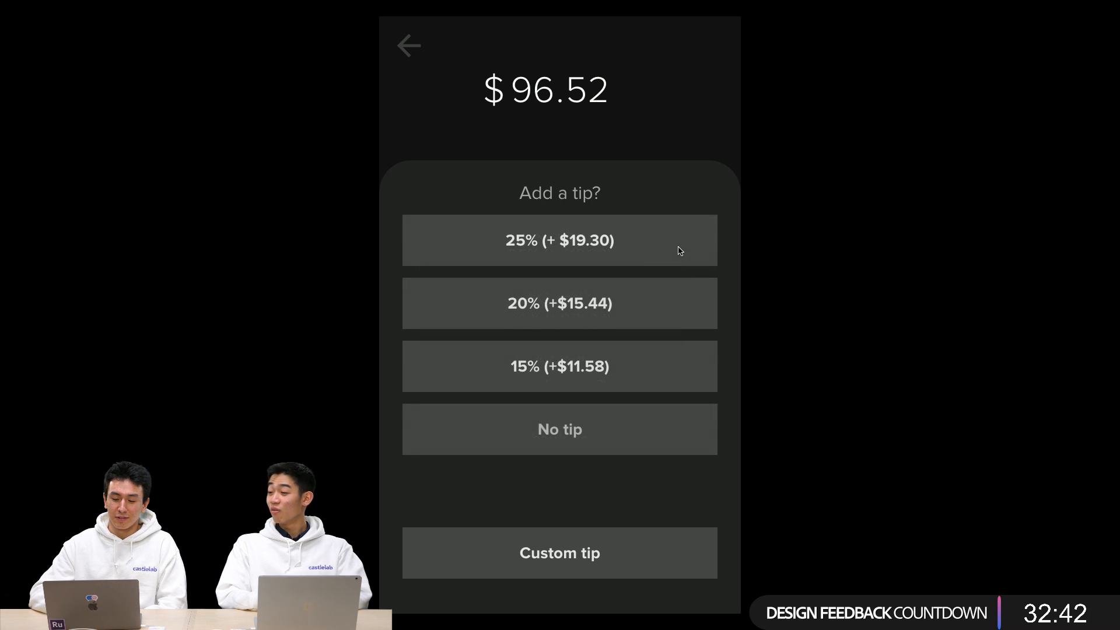
{"action": "left_click", "coordinate": [680, 251]}
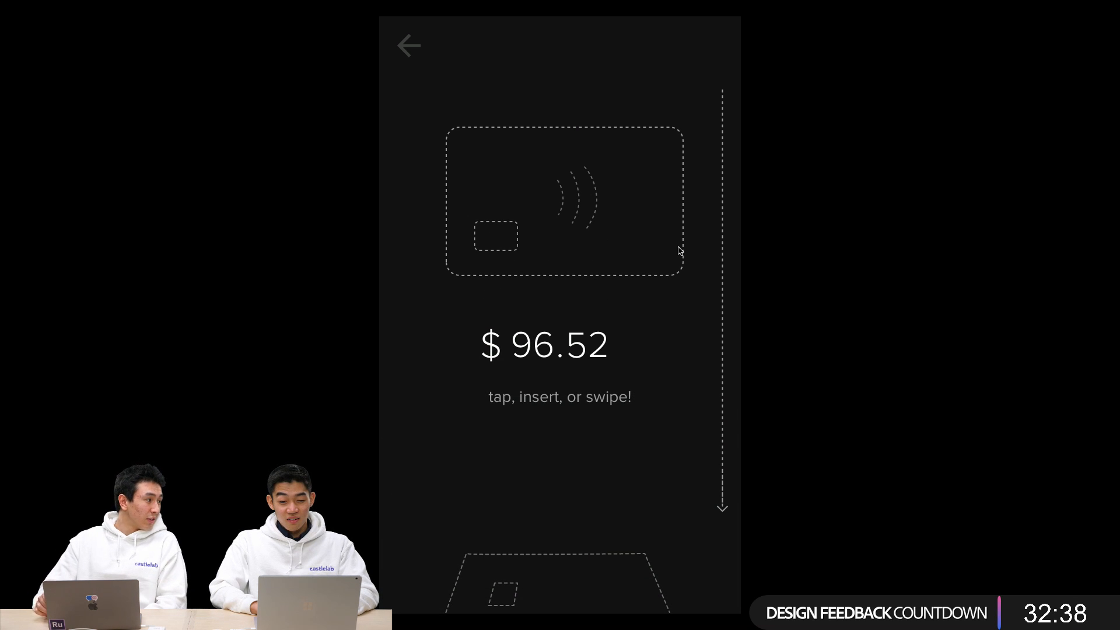
{"action": "key", "text": "ctrl+Left"}
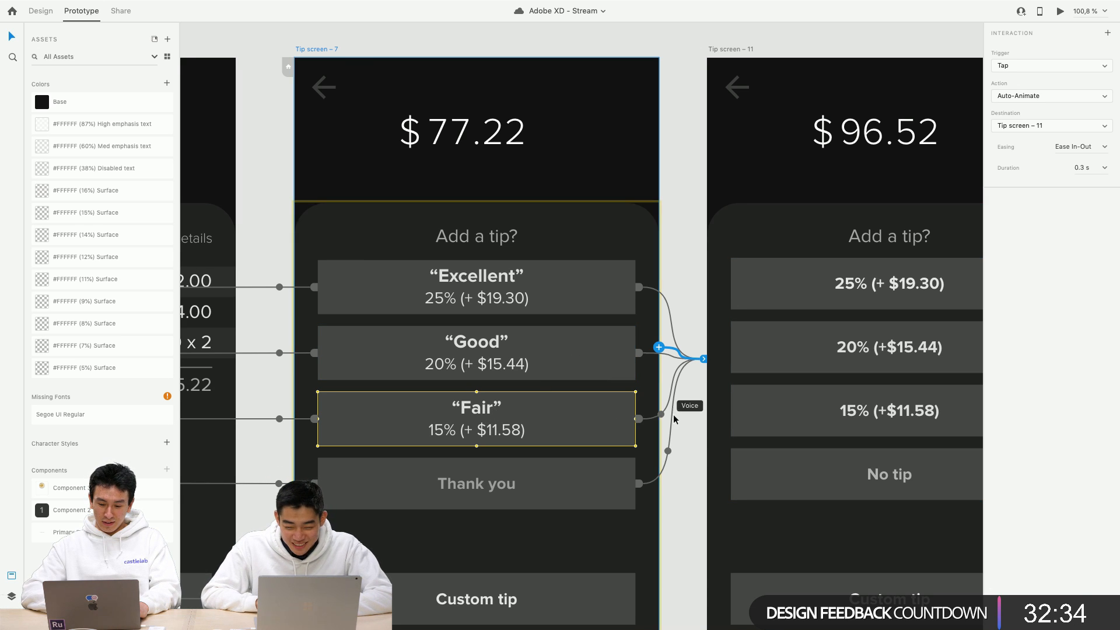
Change the "Fair" button's voice command to "I liked it. Fair enough.".
{"action": "left_click", "coordinate": [571, 431]}
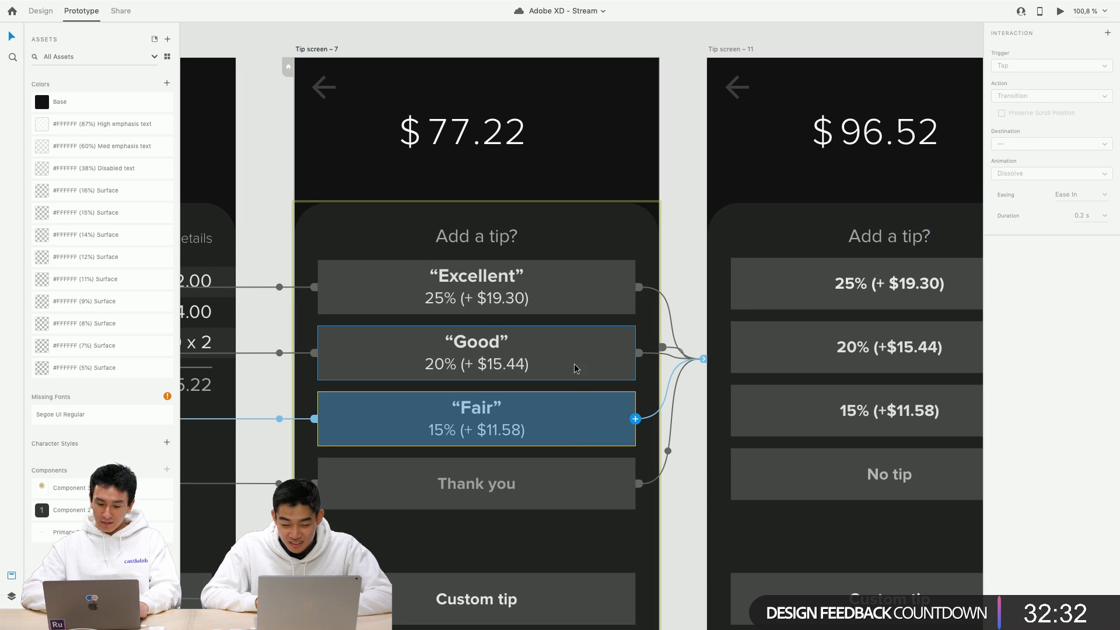
{"action": "left_click", "coordinate": [648, 418]}
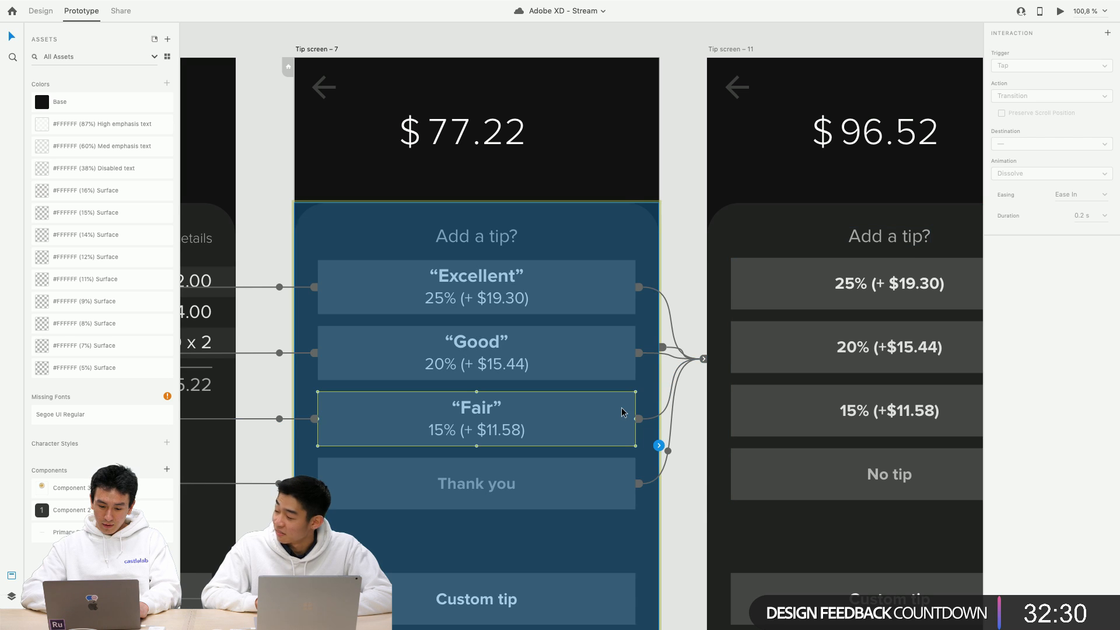
{"action": "left_click", "coordinate": [665, 411]}
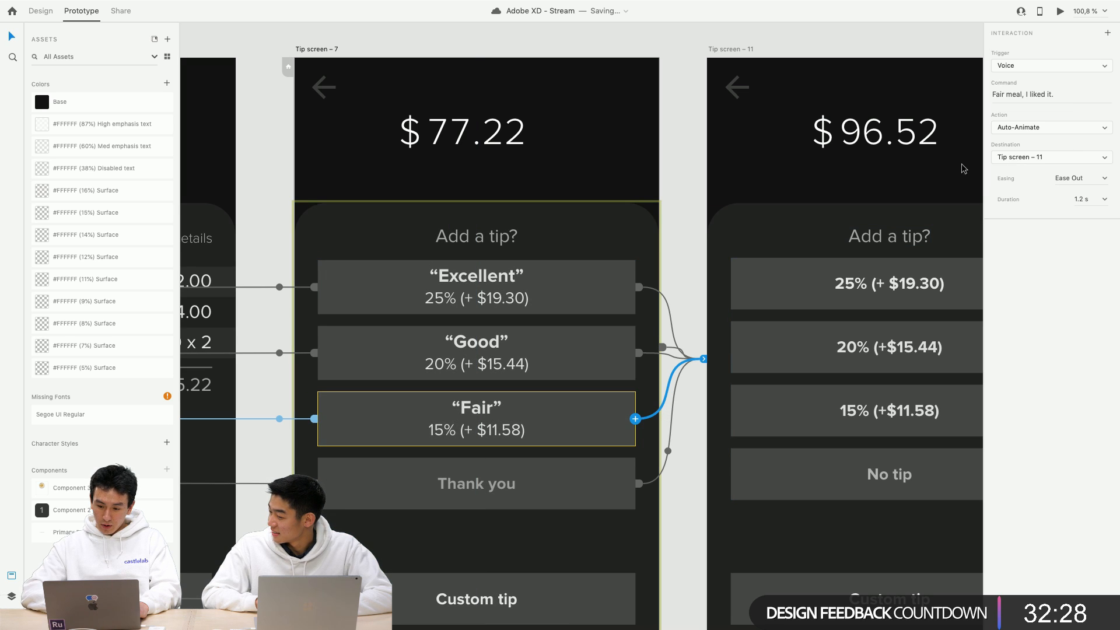
{"action": "triple_click", "coordinate": [1050, 97]}
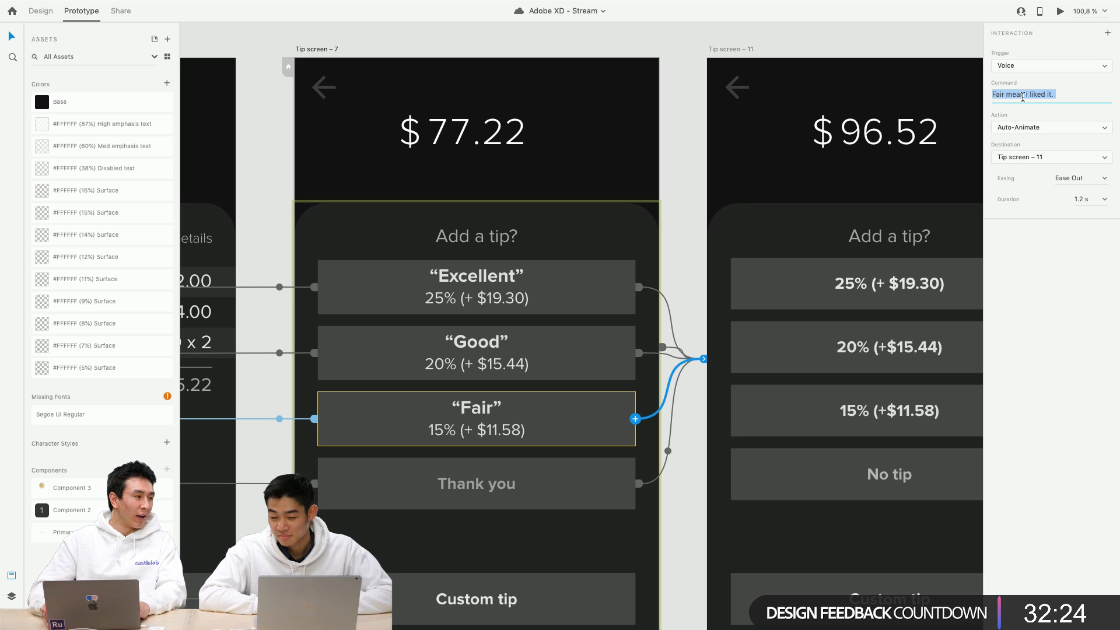
{"action": "type", "text": "I li"}
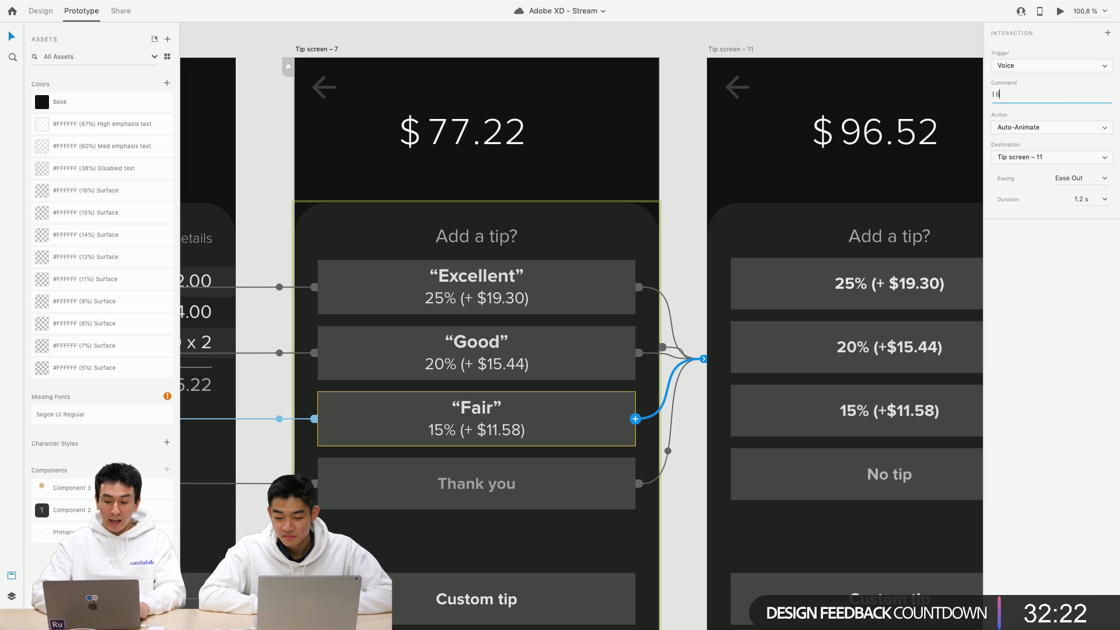
{"action": "type", "text": "ked it. Fai"}
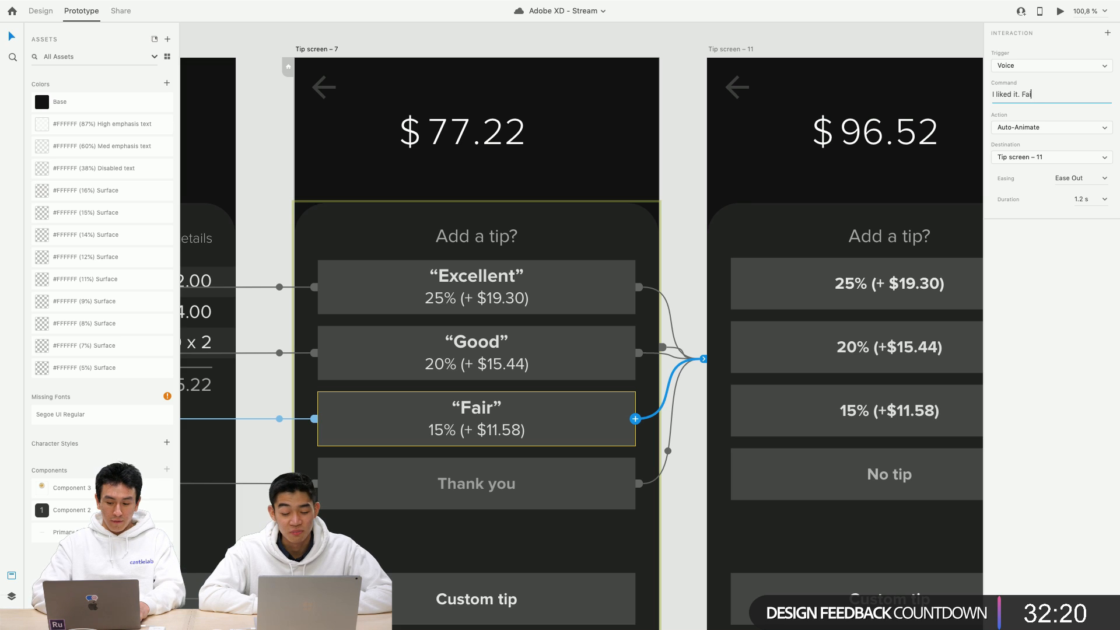
{"action": "type", "text": "r enough."}
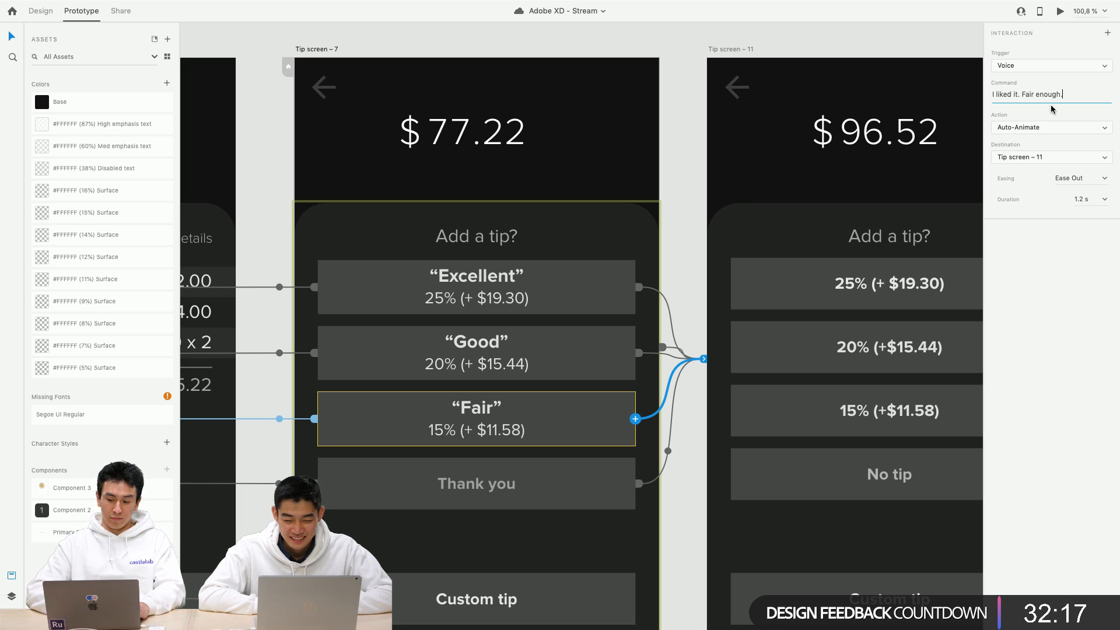
{"action": "key", "text": "Return"}
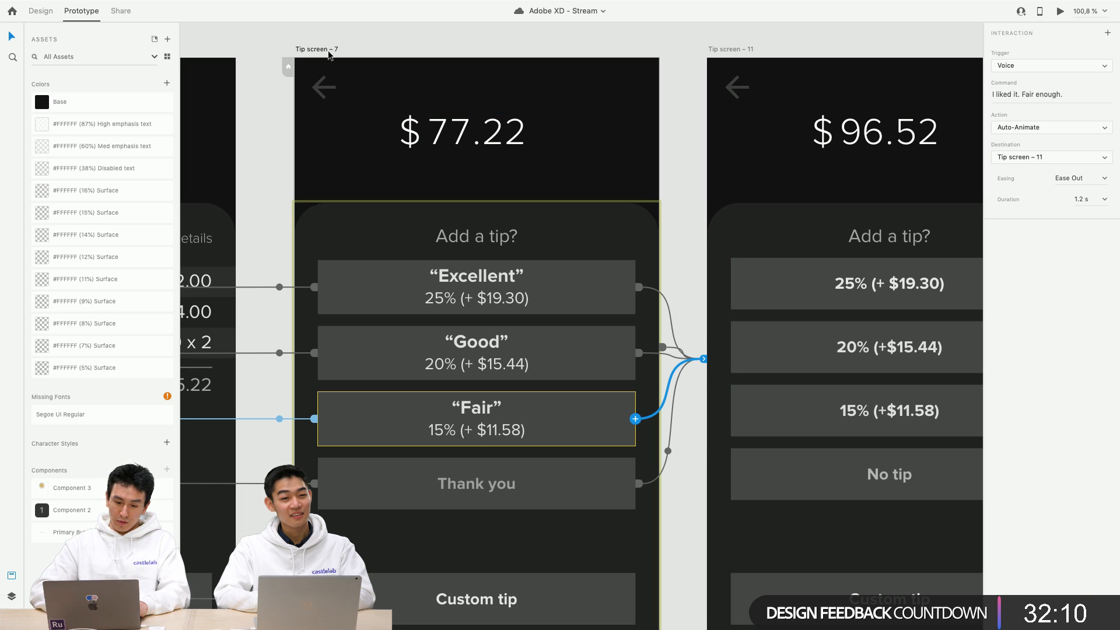
Preview the prototype from Tip screen – 7, choosing the "Good" tip and continuing to the card payment screen, and close the preview.
{"action": "left_click", "coordinate": [1059, 11]}
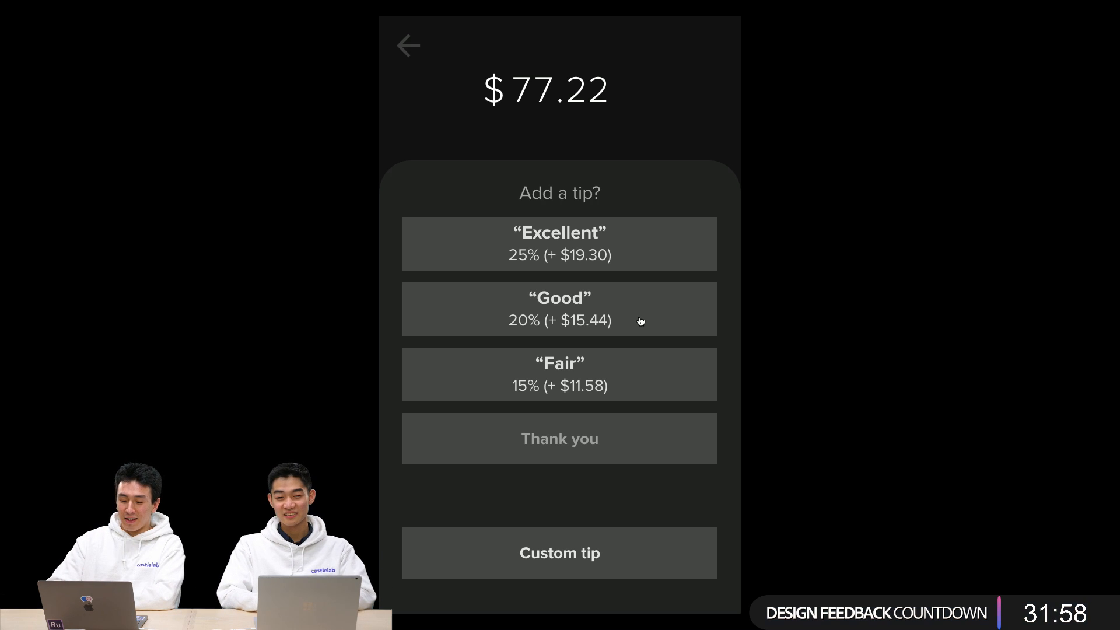
{"action": "left_click", "coordinate": [640, 321]}
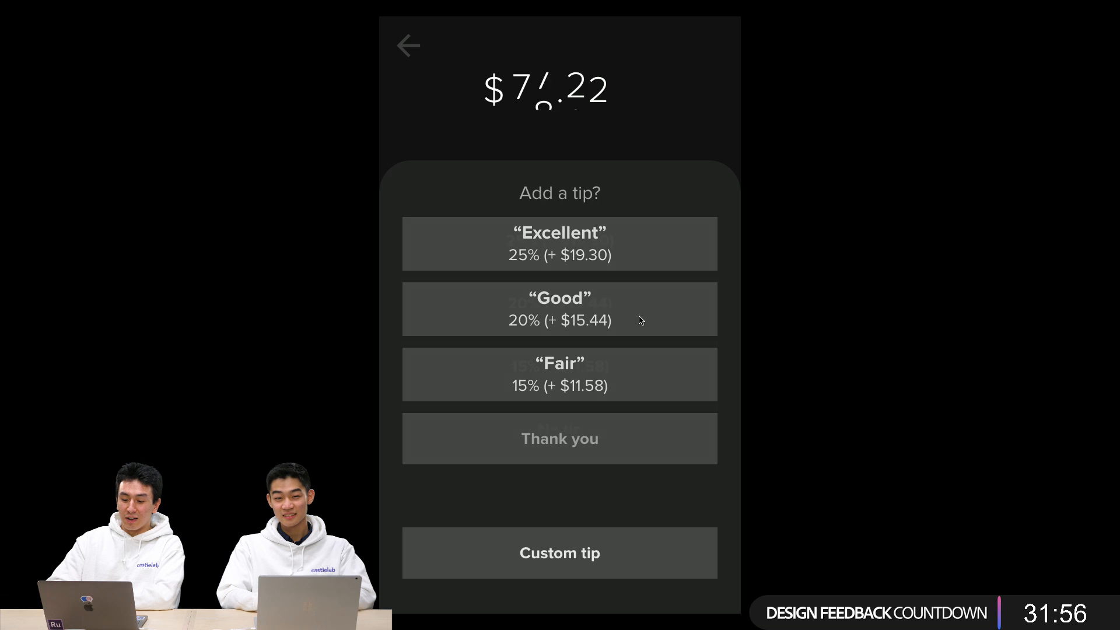
{"action": "left_click", "coordinate": [640, 321]}
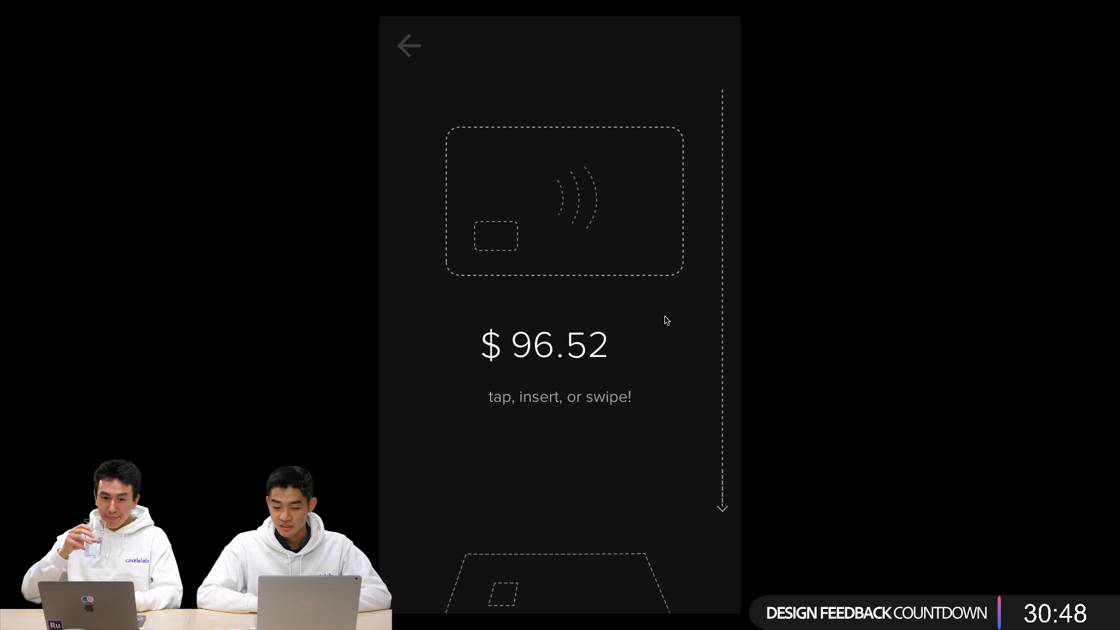
{"action": "key", "text": "Escape"}
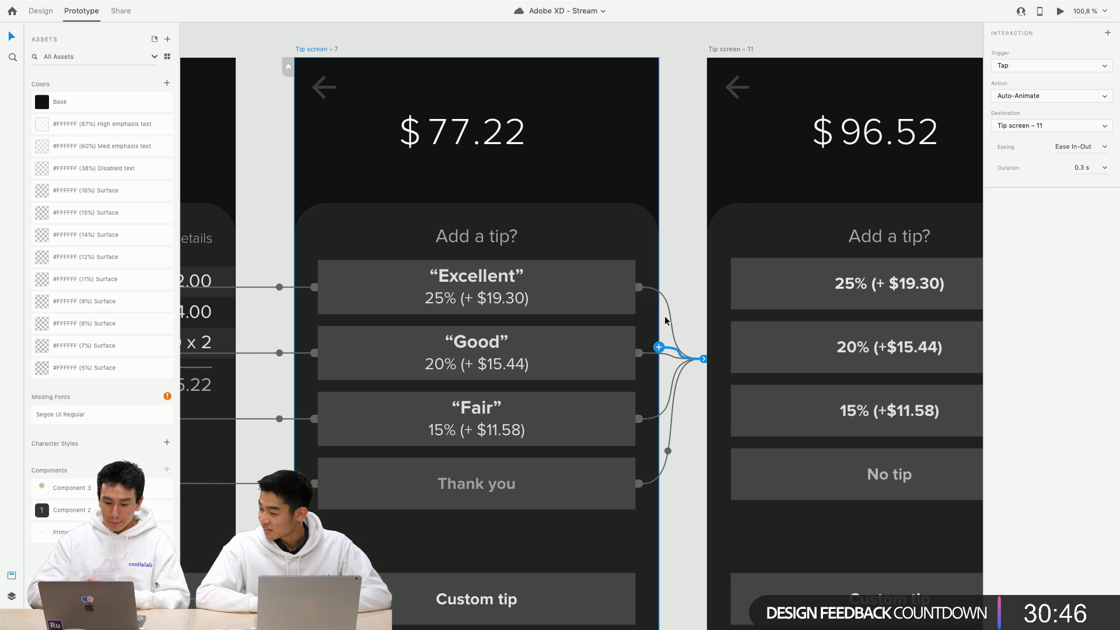
Examine the payment flow artboards, covering the tip screens, bill totals, payment methods and the custom tip keypad on Tip screen – 9.
{"action": "scroll", "coordinate": [676, 261], "scroll_direction": "down", "scroll_amount": 5}
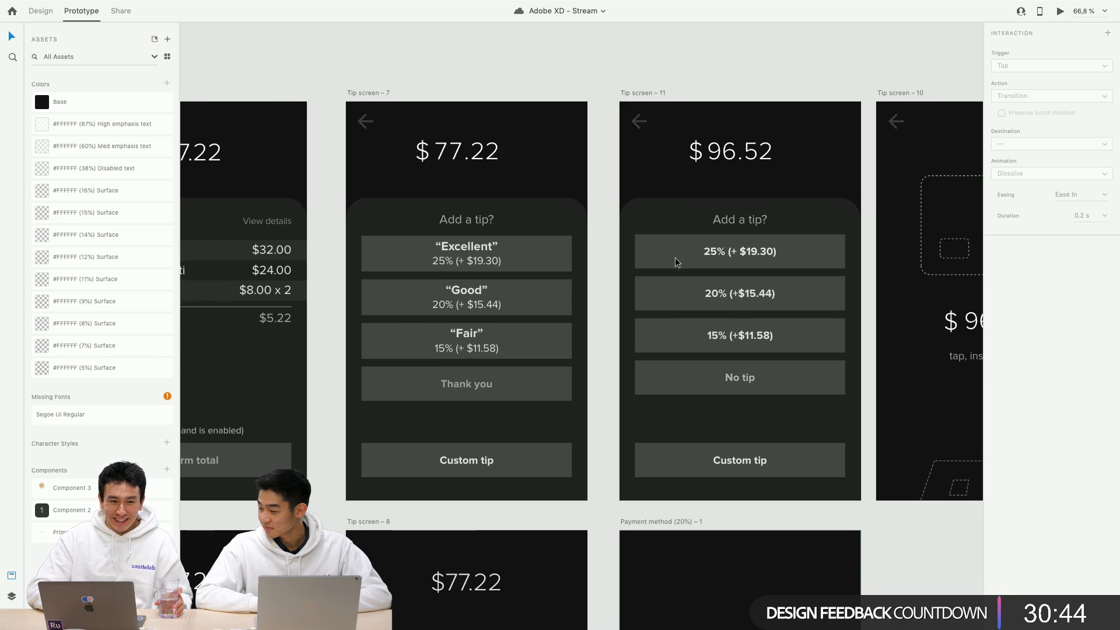
{"action": "scroll", "coordinate": [675, 262], "scroll_direction": "down", "scroll_amount": 5}
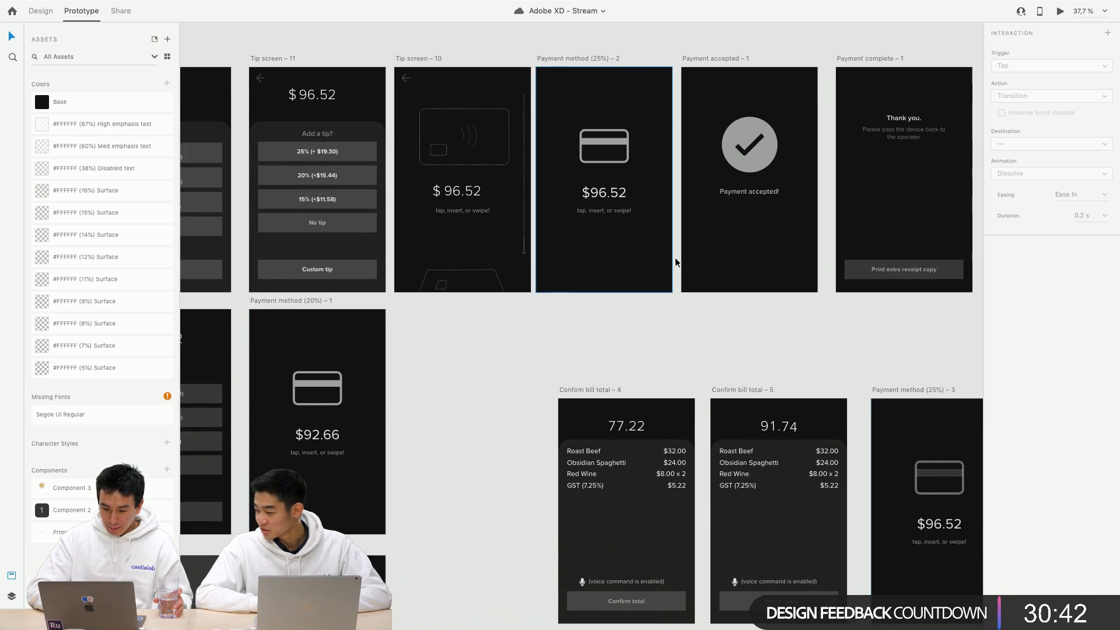
{"action": "scroll", "coordinate": [677, 262], "scroll_direction": "up", "scroll_amount": 10}
{"action": "scroll", "coordinate": [677, 262], "scroll_direction": "left", "scroll_amount": 3}
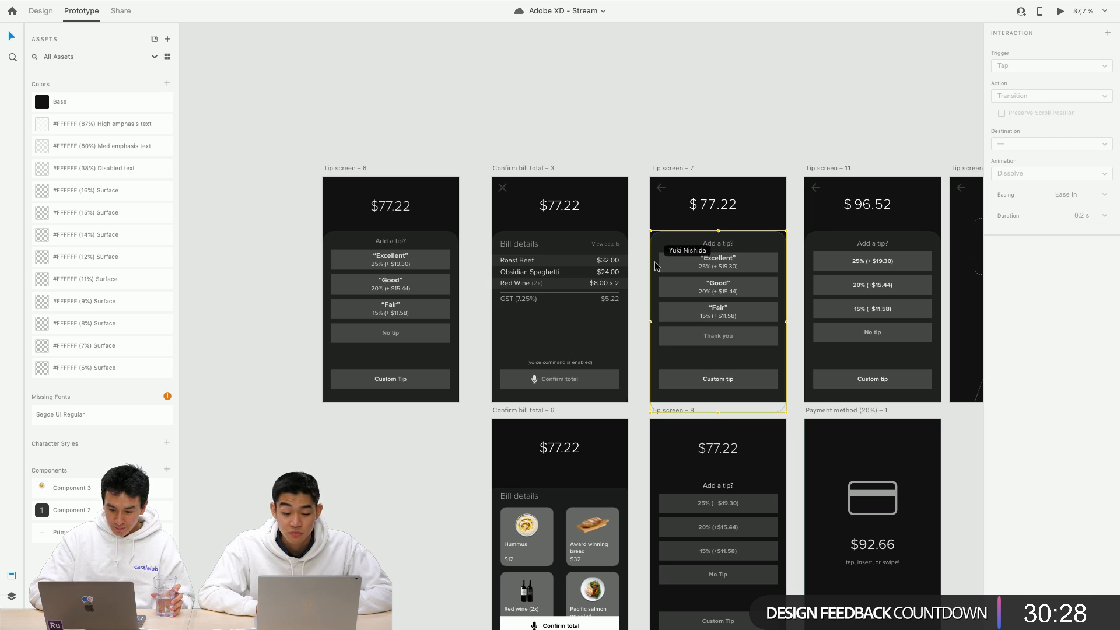
{"action": "scroll", "coordinate": [656, 266], "scroll_direction": "down", "scroll_amount": 10}
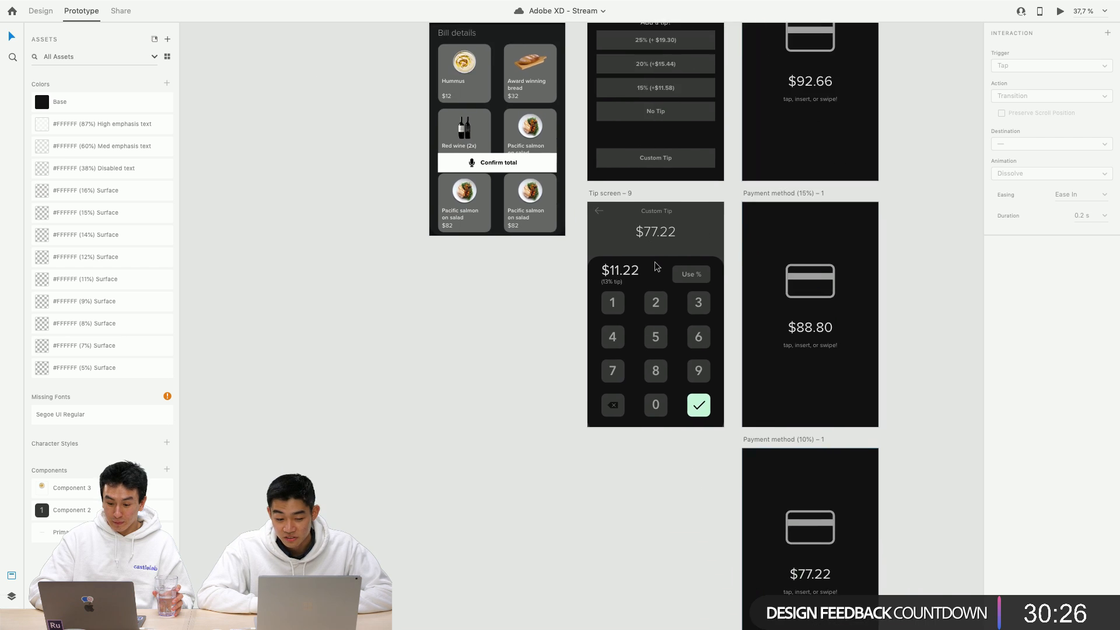
{"action": "scroll", "coordinate": [654, 261], "scroll_direction": "up", "scroll_amount": 5}
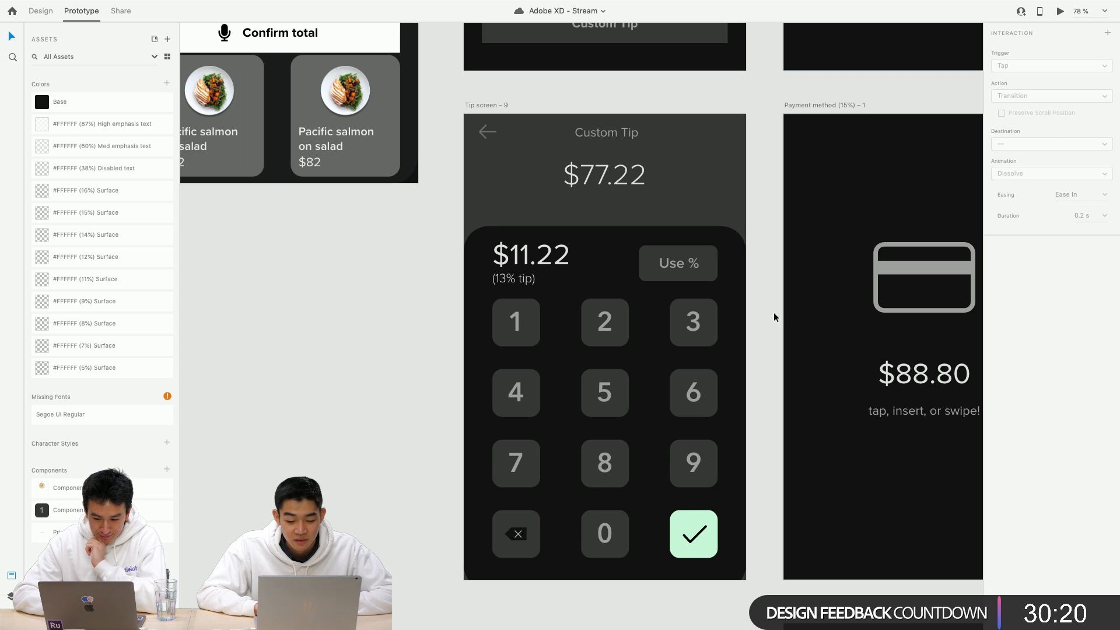
{"action": "scroll", "coordinate": [773, 312], "scroll_direction": "down", "scroll_amount": 5}
{"action": "scroll", "coordinate": [773, 312], "scroll_direction": "up", "scroll_amount": 2}
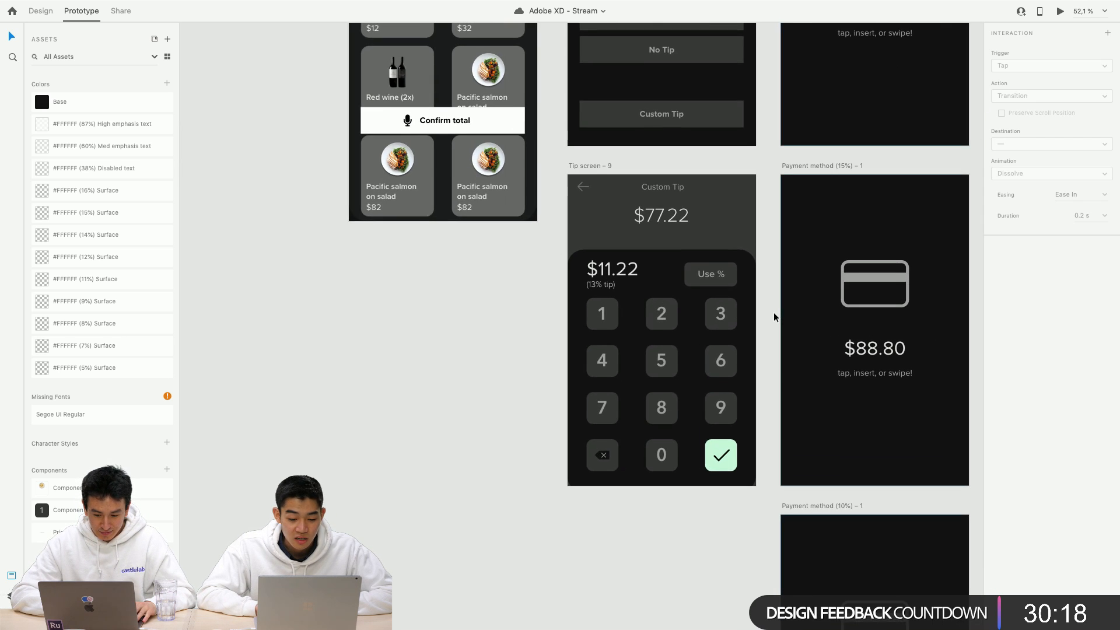
{"action": "scroll", "coordinate": [774, 312], "scroll_direction": "right", "scroll_amount": 3}
{"action": "scroll", "coordinate": [774, 312], "scroll_direction": "down", "scroll_amount": 1}
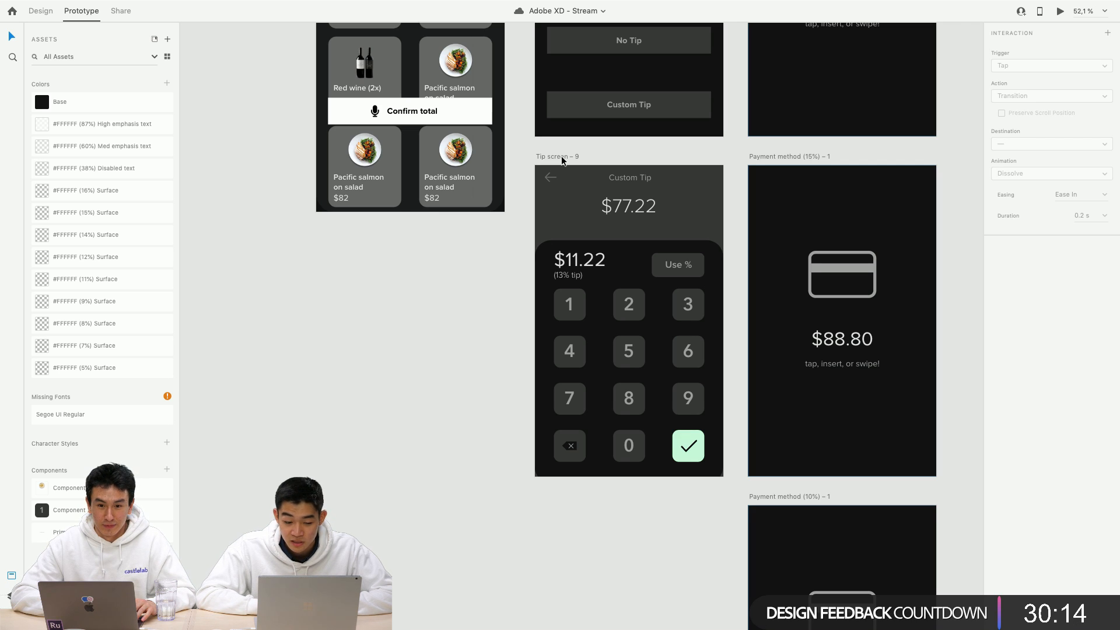
{"action": "scroll", "coordinate": [561, 159], "scroll_direction": "up", "scroll_amount": 3}
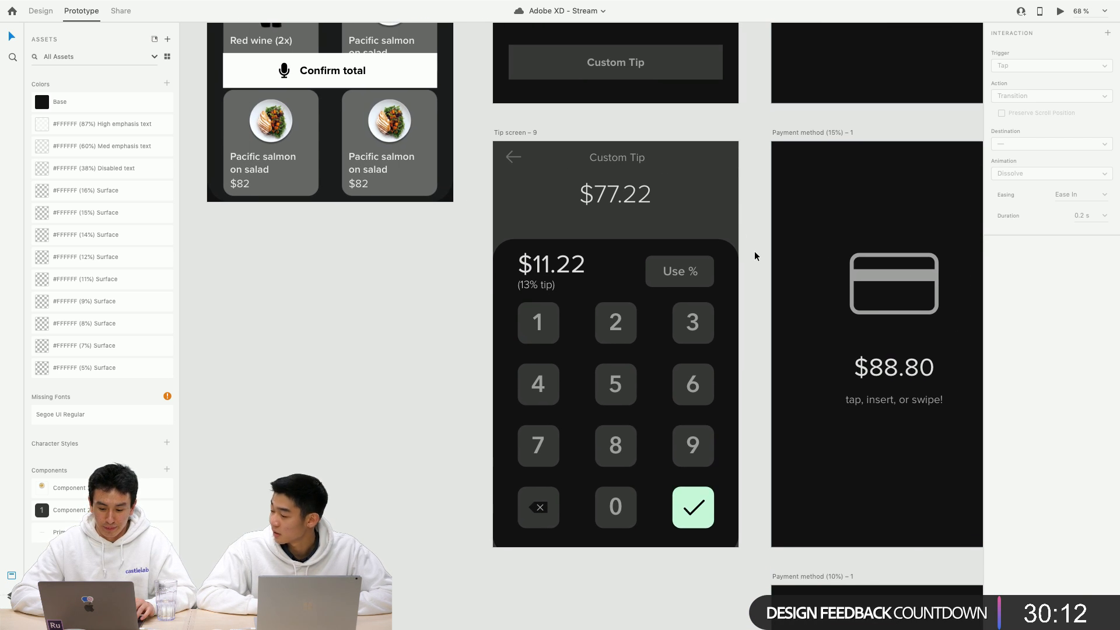
{"action": "scroll", "coordinate": [754, 256], "scroll_direction": "up", "scroll_amount": 6}
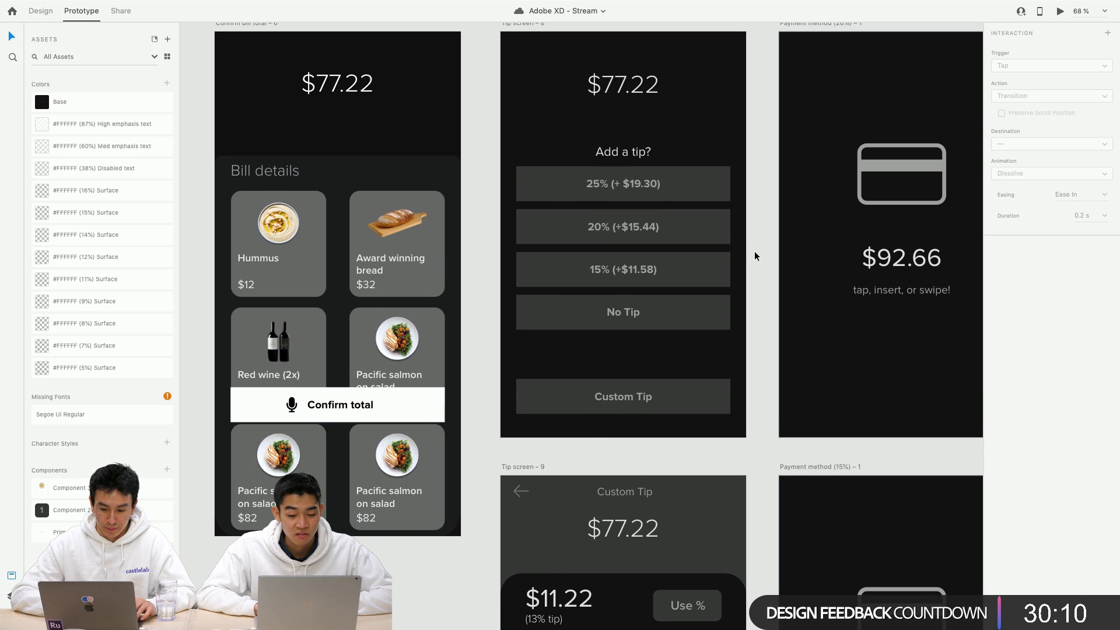
{"action": "scroll", "coordinate": [755, 256], "scroll_direction": "down", "scroll_amount": 3}
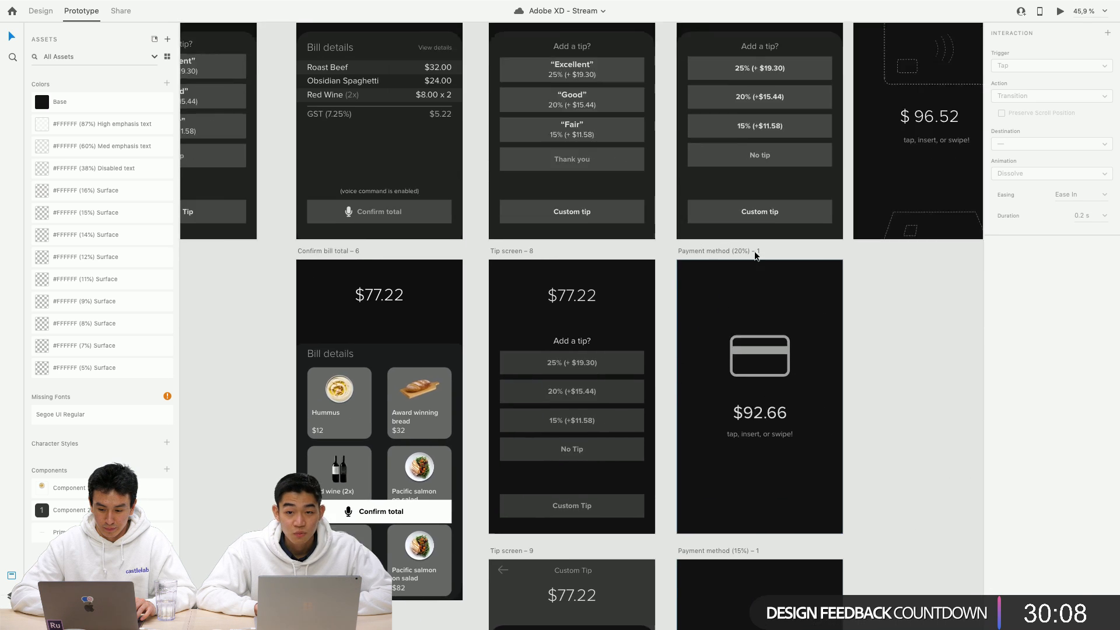
{"action": "scroll", "coordinate": [755, 254], "scroll_direction": "up", "scroll_amount": 5}
{"action": "scroll", "coordinate": [558, 199], "scroll_direction": "up", "scroll_amount": 3}
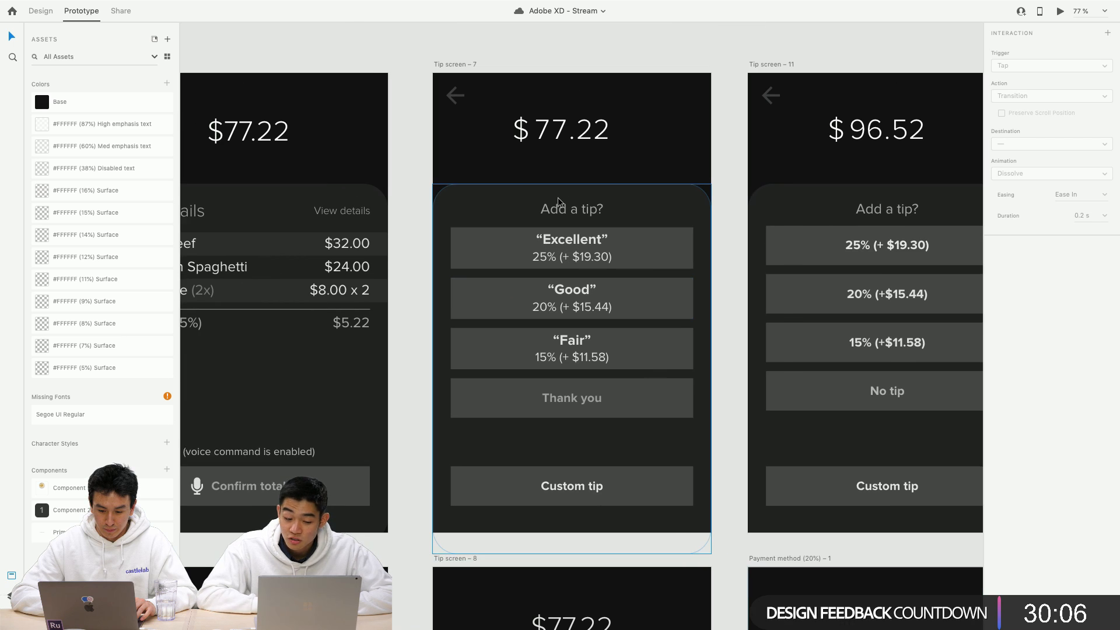
Examine the tip screens, the custom tip keypad and the payment screens across the prototype flow.
{"action": "scroll", "coordinate": [695, 219], "scroll_direction": "down", "scroll_amount": 15}
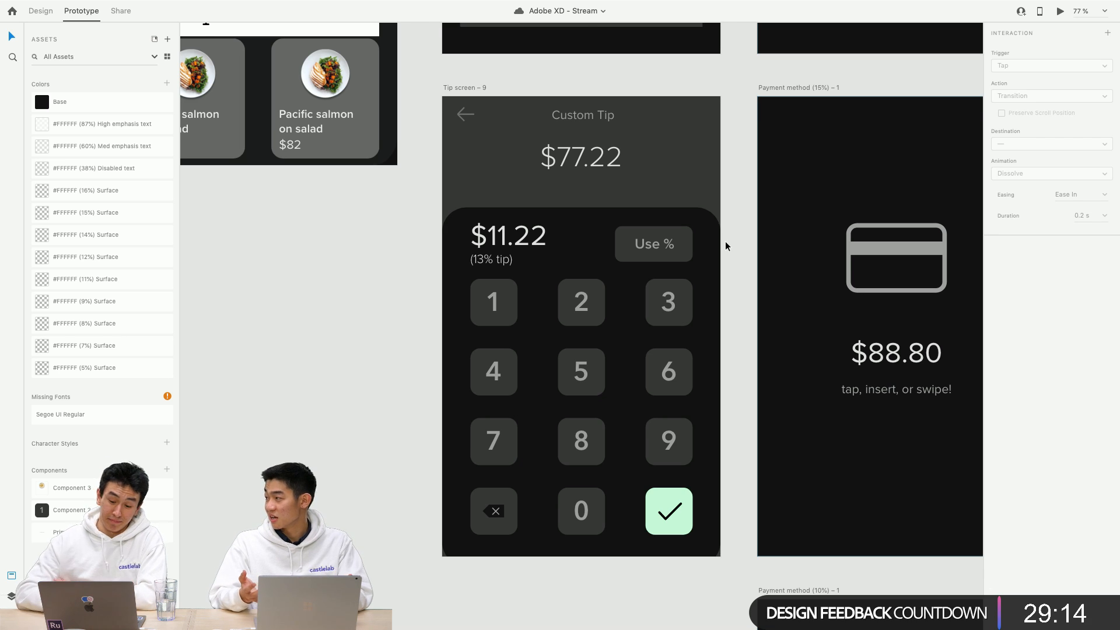
{"action": "scroll", "coordinate": [726, 240], "scroll_direction": "up", "scroll_amount": 10}
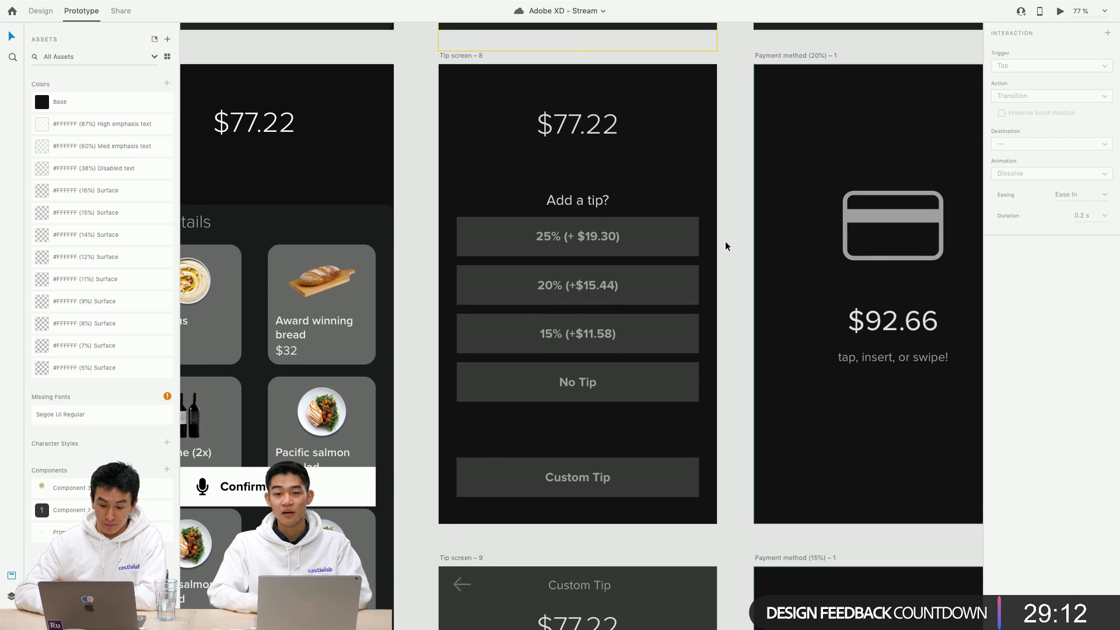
{"action": "scroll", "coordinate": [725, 242], "scroll_direction": "down", "scroll_amount": 1}
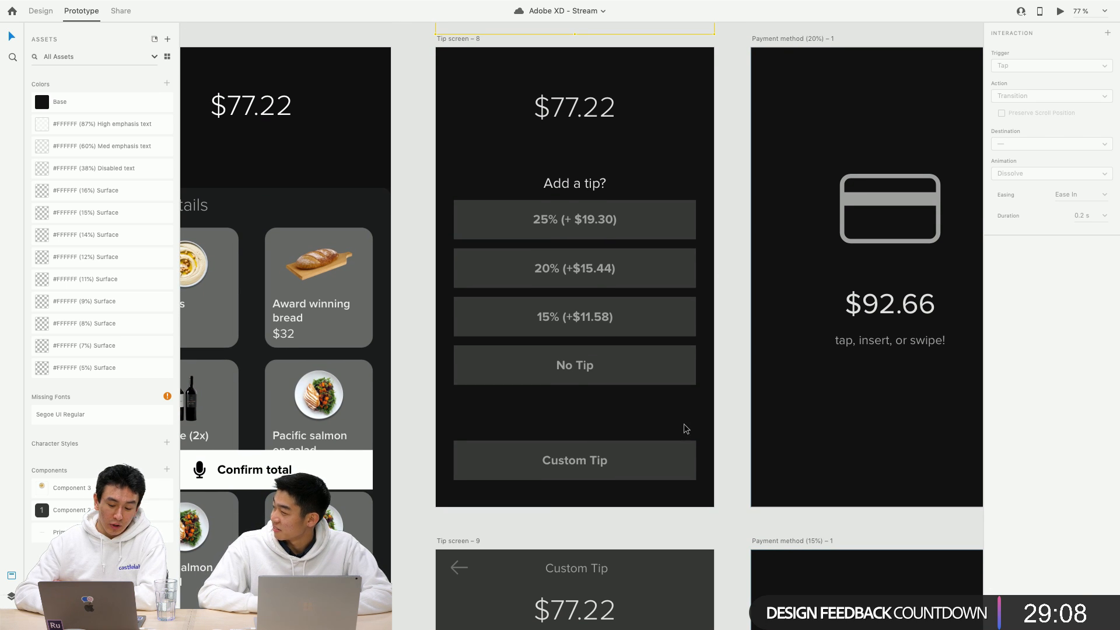
{"action": "scroll", "coordinate": [636, 464], "scroll_direction": "up", "scroll_amount": 2}
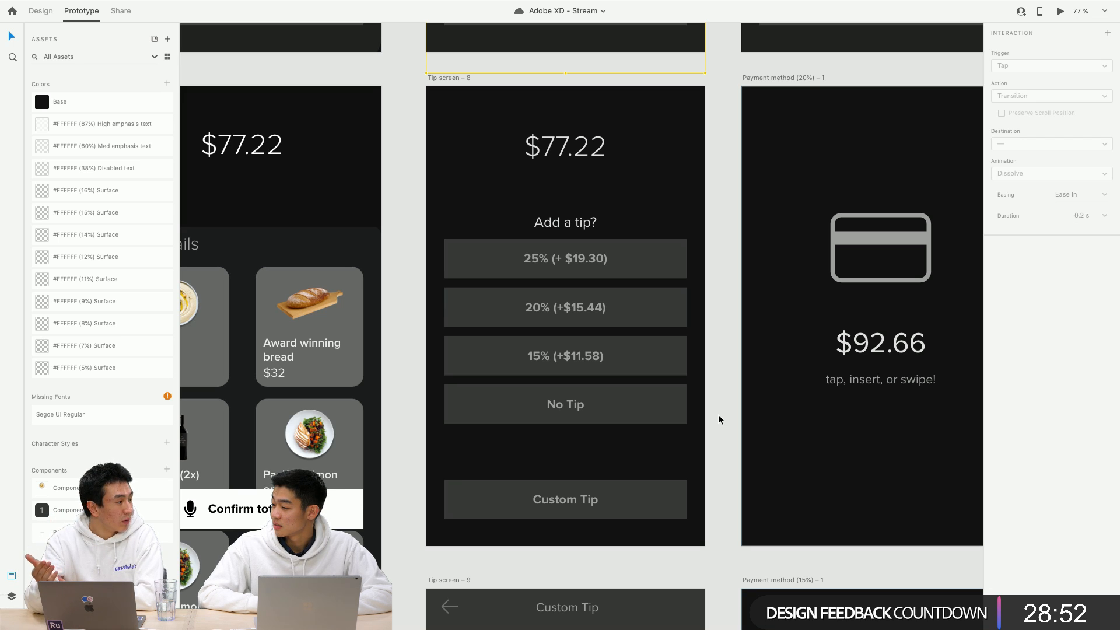
{"action": "scroll", "coordinate": [718, 417], "scroll_direction": "down", "scroll_amount": 10}
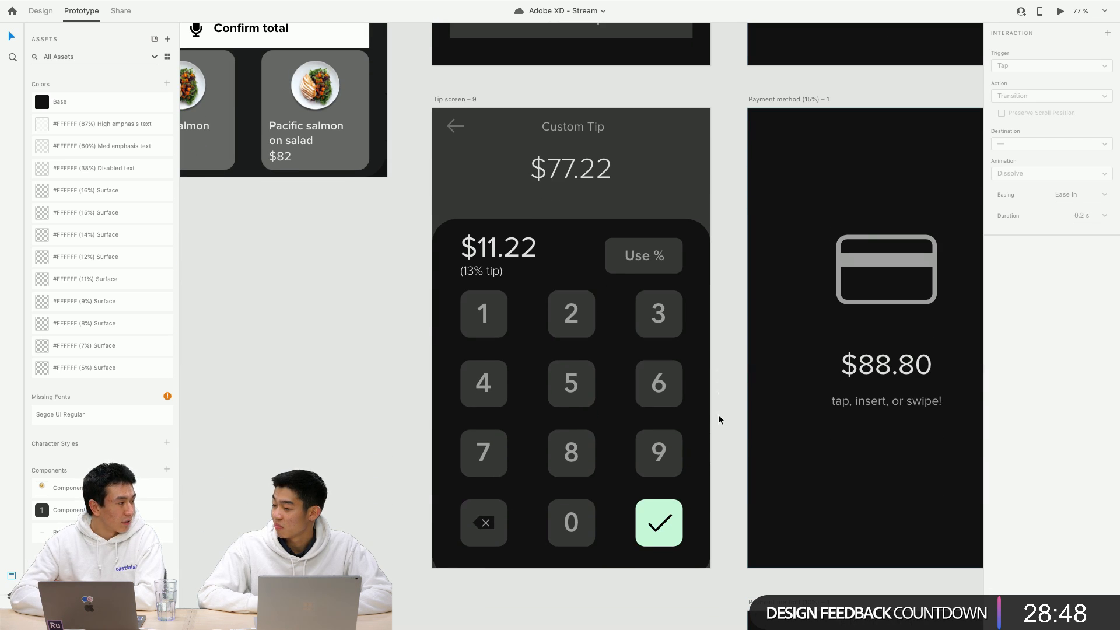
{"action": "scroll", "coordinate": [718, 414], "scroll_direction": "up", "scroll_amount": 10}
{"action": "scroll", "coordinate": [610, 399], "scroll_direction": "up", "scroll_amount": 1}
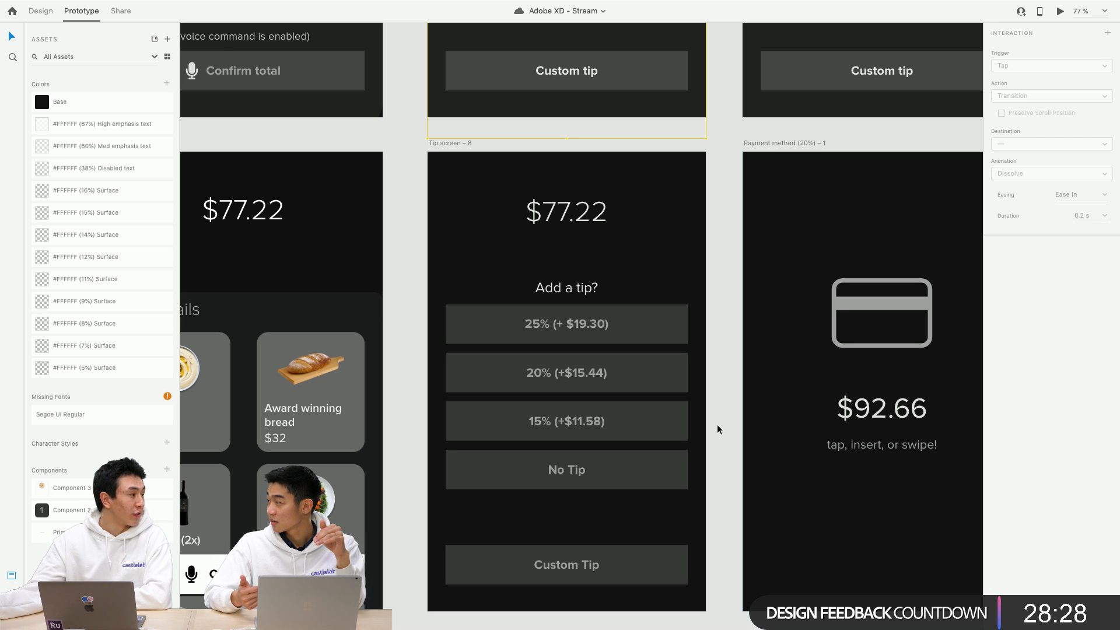
{"action": "scroll", "coordinate": [716, 425], "scroll_direction": "up", "scroll_amount": 10}
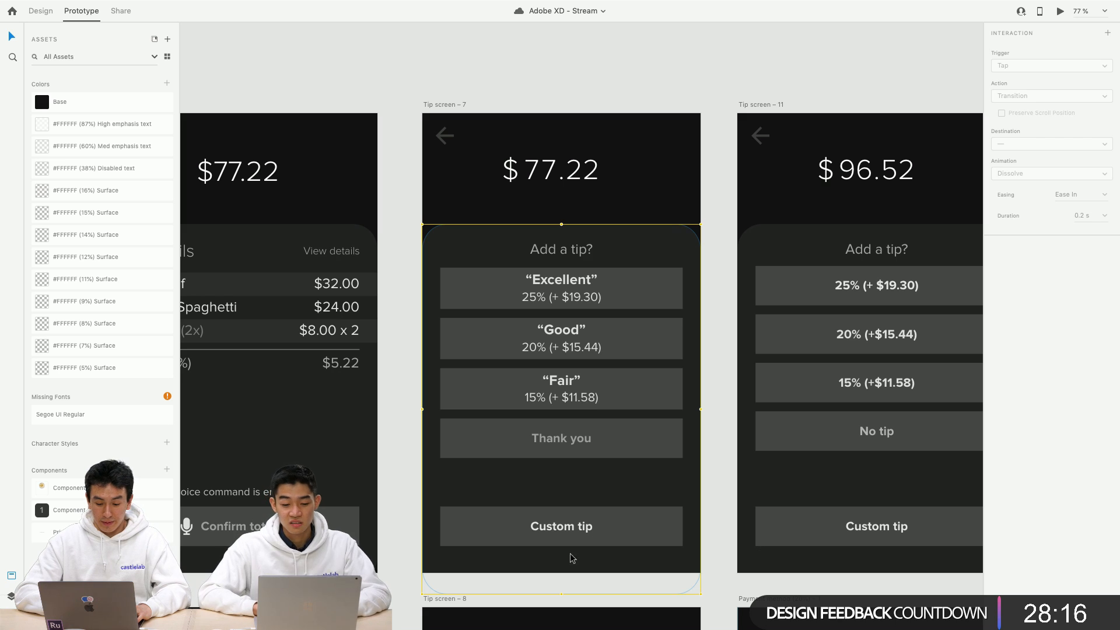
{"action": "scroll", "coordinate": [569, 557], "scroll_direction": "up", "scroll_amount": 5}
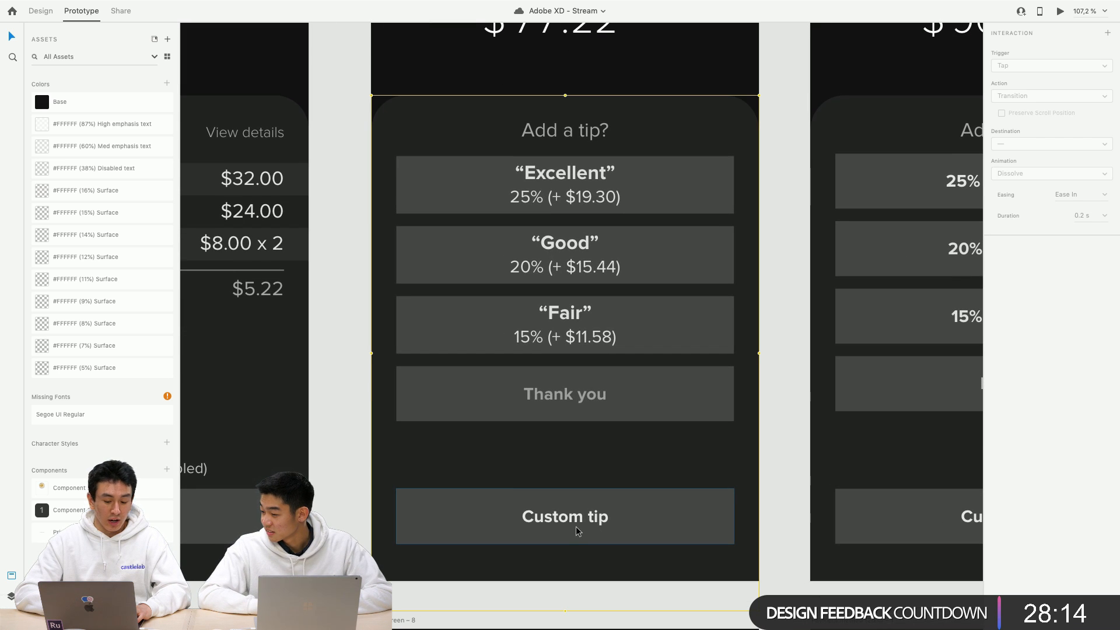
{"action": "scroll", "coordinate": [577, 528], "scroll_direction": "down", "scroll_amount": 5}
{"action": "scroll", "coordinate": [576, 526], "scroll_direction": "up", "scroll_amount": 5}
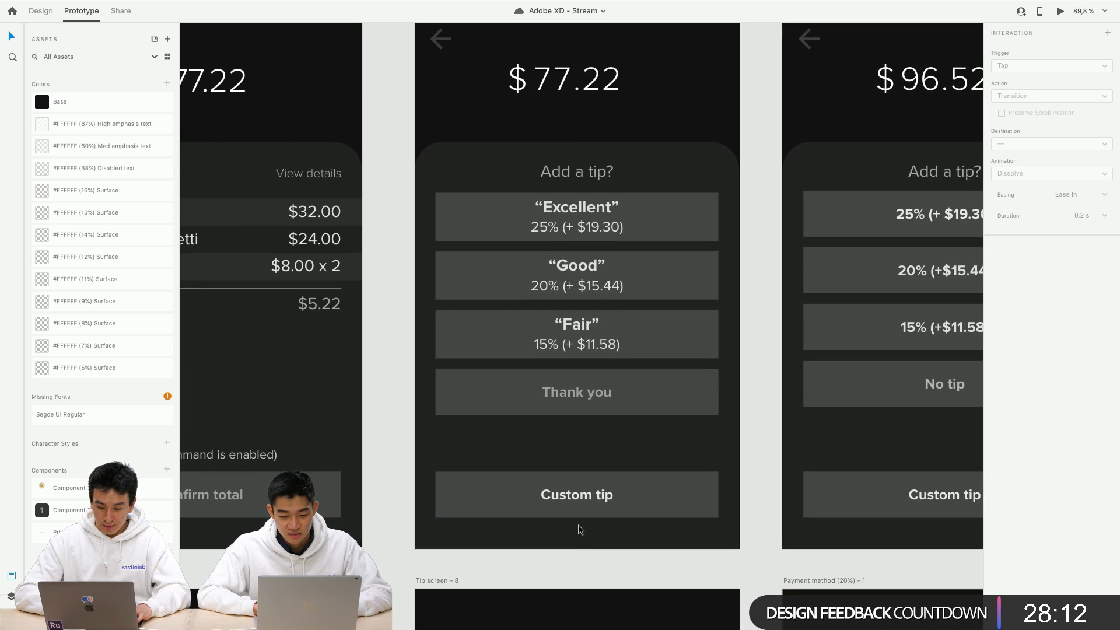
Select the Custom tip label on the Tip screen – 7 artboard and switch to Design mode for editing.
{"action": "left_click", "coordinate": [579, 500]}
{"action": "scroll", "coordinate": [578, 499], "scroll_direction": "up", "scroll_amount": 5}
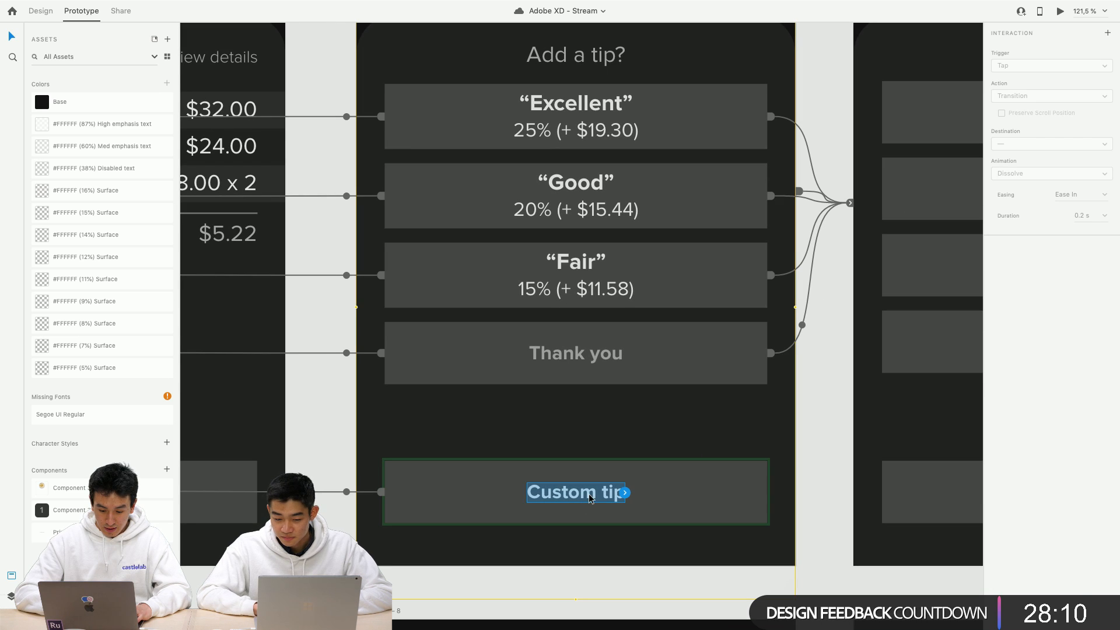
{"action": "left_click", "coordinate": [40, 10]}
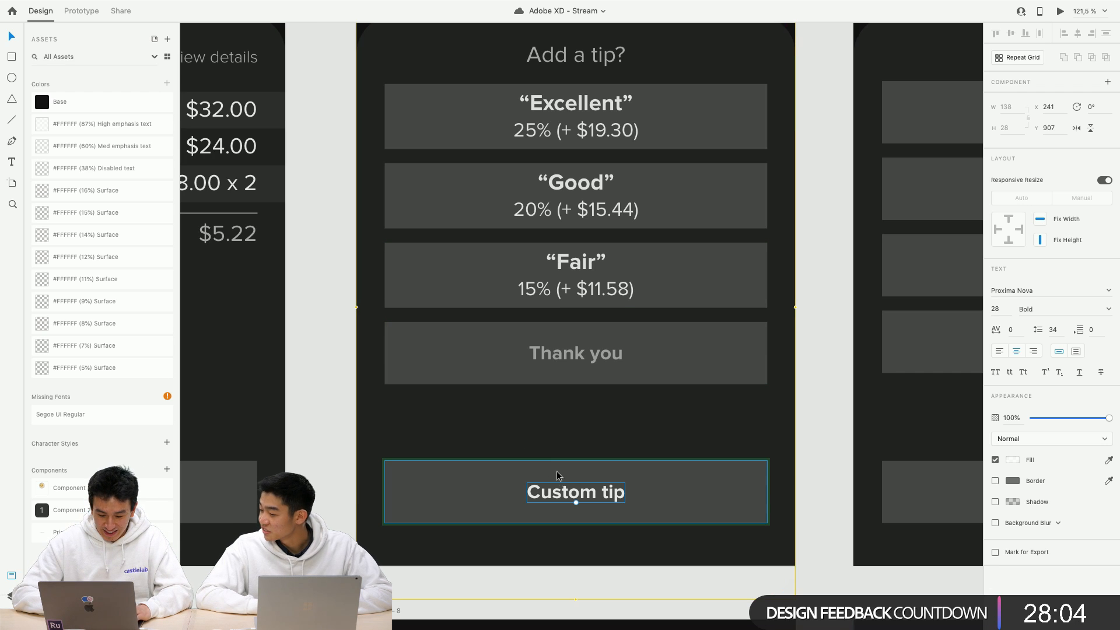
Try to shift the Custom tip label towards the button's left side and append "(say" to its text.
{"action": "left_click_drag", "start_coordinate": [563, 492], "coordinate": [501, 495]}
{"action": "double_click", "coordinate": [530, 497]}
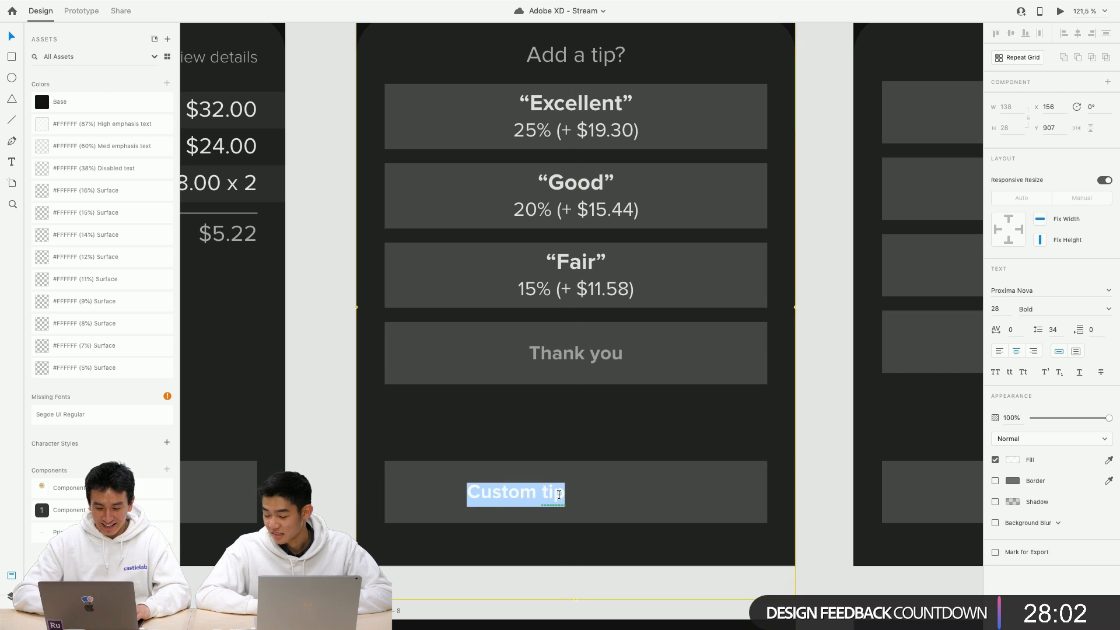
{"action": "key", "text": "Right"}
{"action": "type", "text": "("}
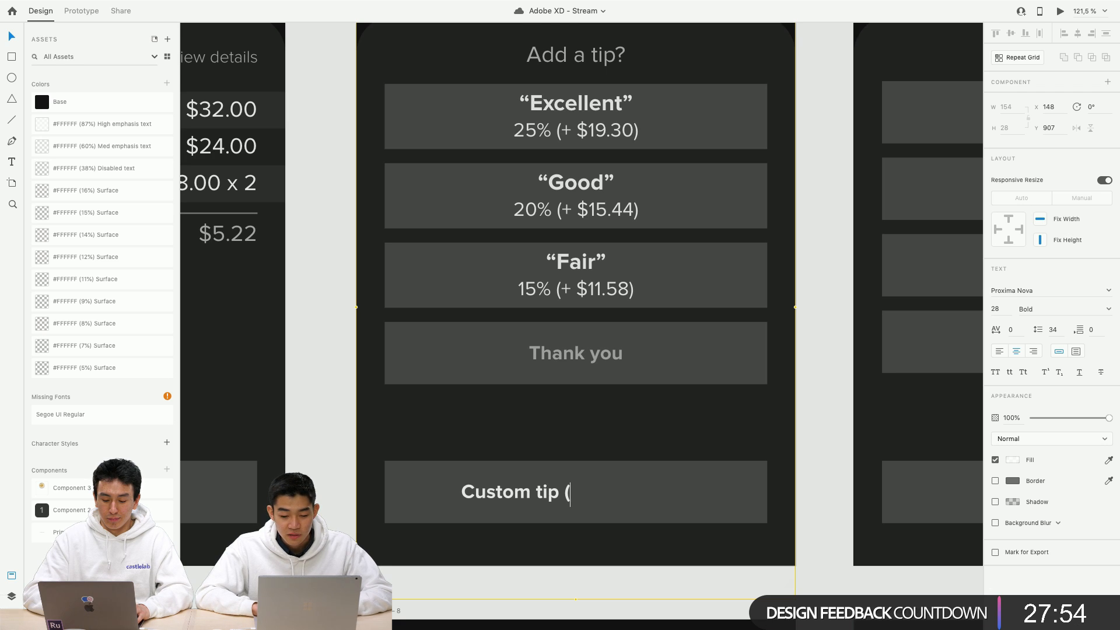
{"action": "type", "text": "say"}
{"action": "key", "text": "BackSpace"}
{"action": "key", "text": "BackSpace"}
{"action": "key", "text": "BackSpace"}
{"action": "key", "text": "BackSpace"}
{"action": "key", "text": "BackSpace"}
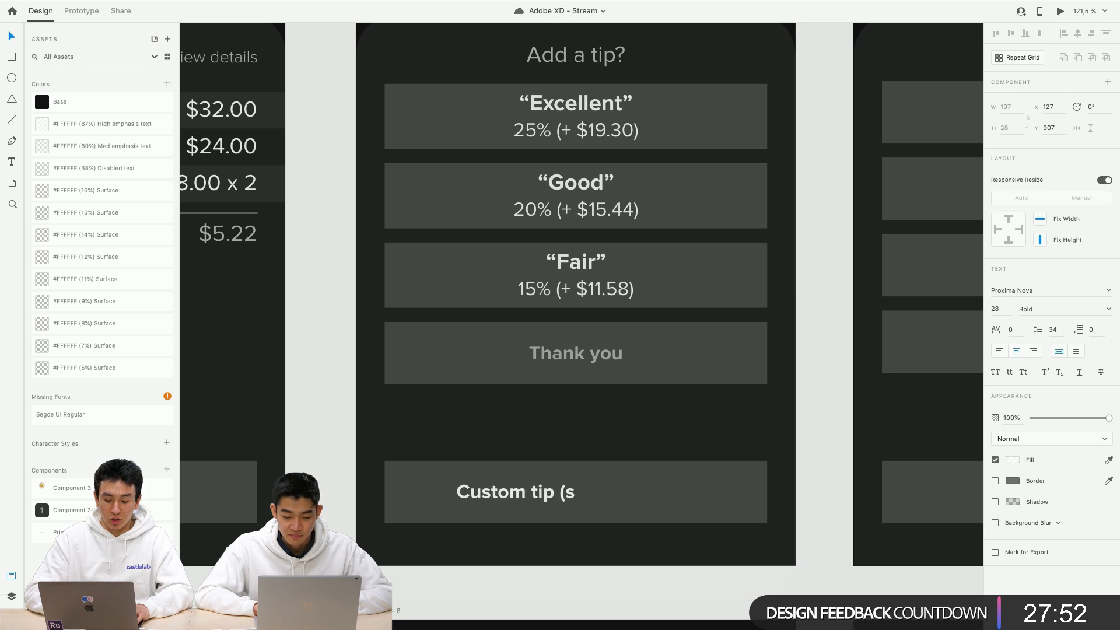
{"action": "key", "text": "Escape"}
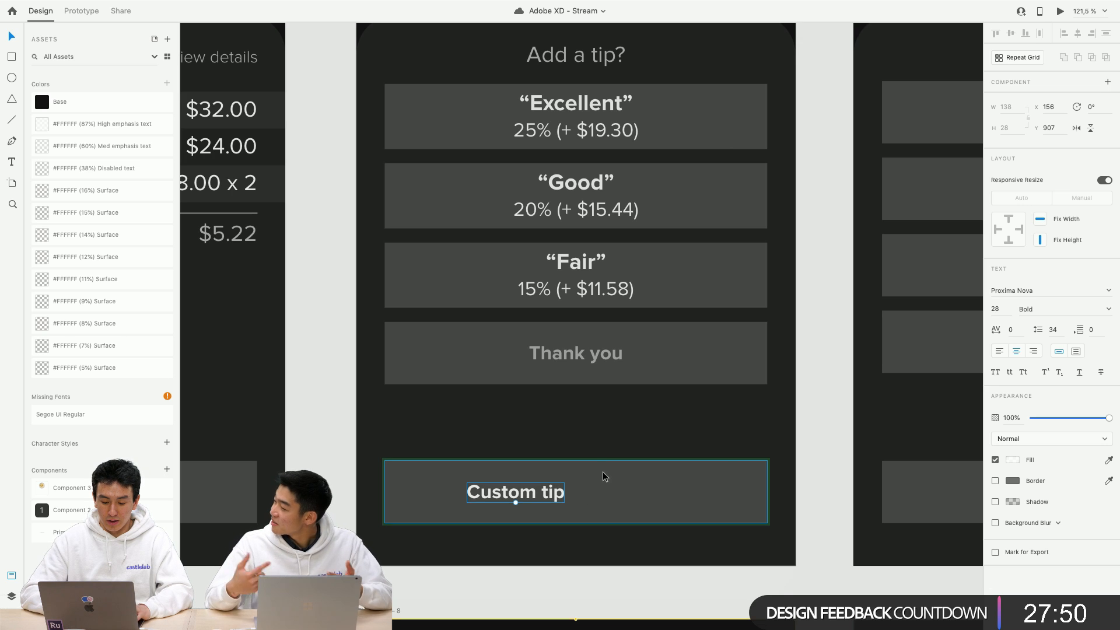
{"action": "key", "text": "shift+c"}
Duplicate the Tip screen – 7 artboard into the empty canvas area directly above the original.
{"action": "scroll", "coordinate": [586, 442], "scroll_direction": "down", "scroll_amount": 5}
{"action": "scroll", "coordinate": [587, 442], "scroll_direction": "down", "scroll_amount": 5}
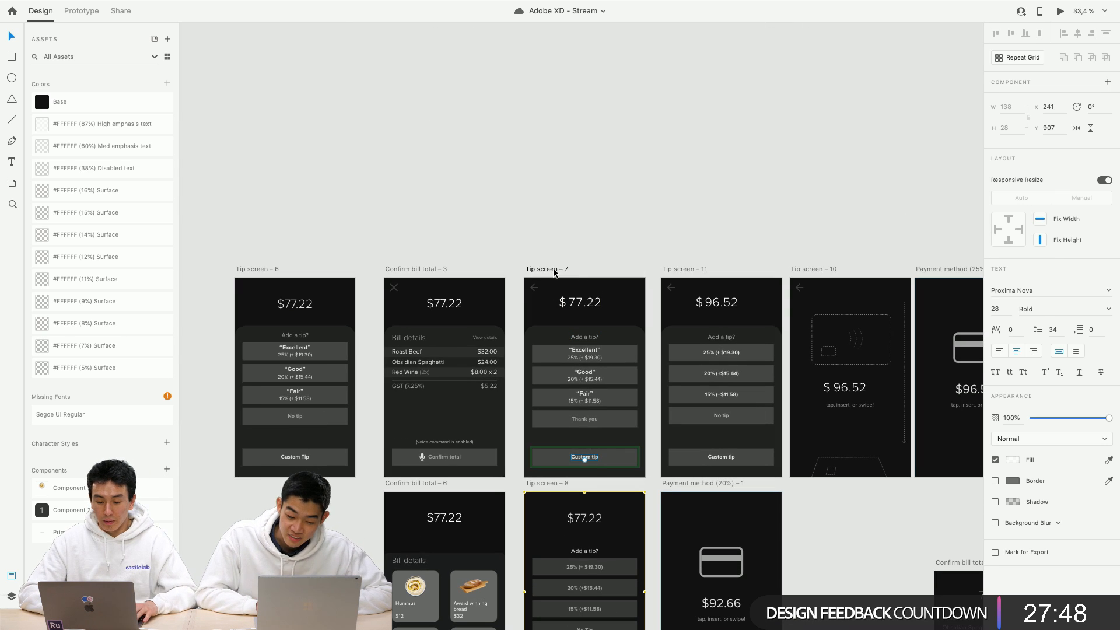
{"action": "left_click_drag", "start_coordinate": [542, 269], "coordinate": [542, 45]}
{"action": "key", "text": "super+3"}
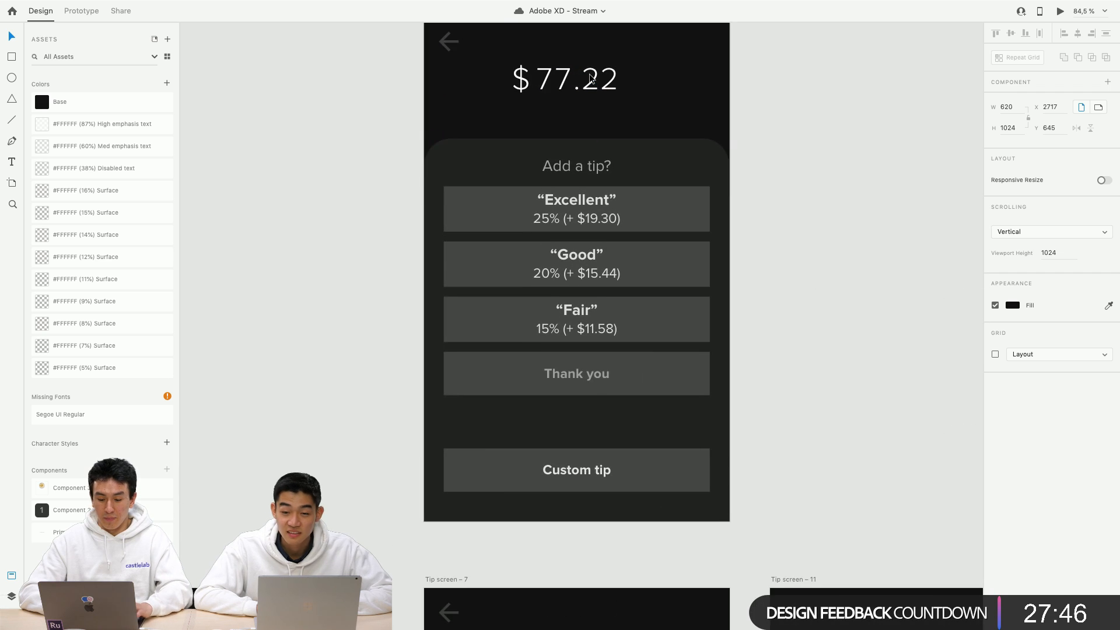
Copy the microphone icon from the Confirm total button and paste it into the Custom tip button on the duplicated artboard.
{"action": "left_click", "coordinate": [605, 530]}
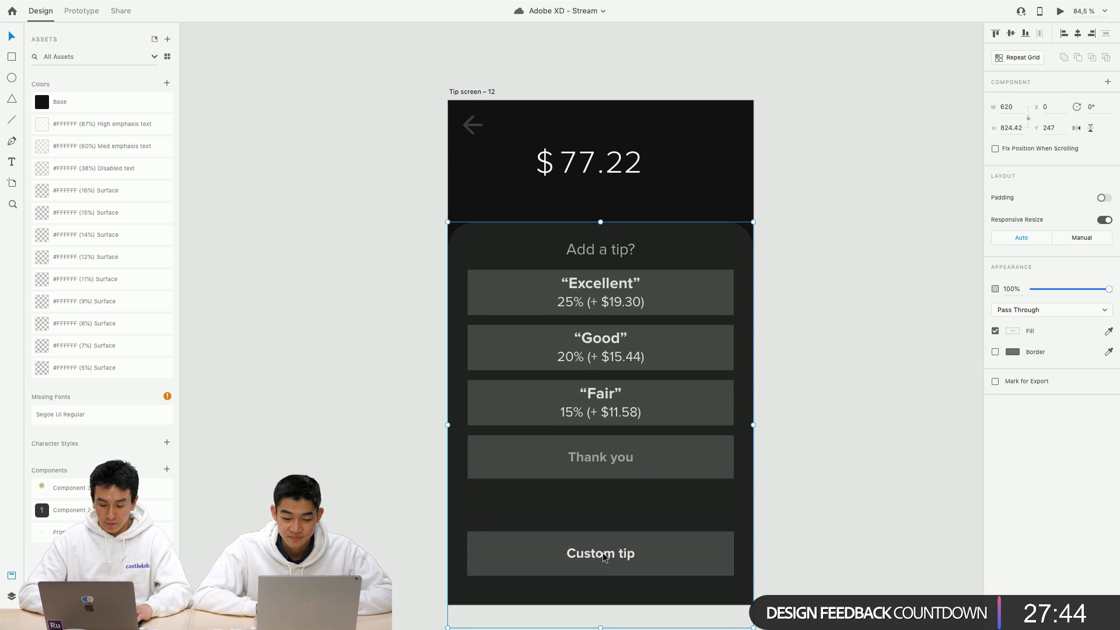
{"action": "double_click", "coordinate": [603, 552]}
{"action": "scroll", "coordinate": [613, 553], "scroll_direction": "down", "scroll_amount": 10}
{"action": "scroll", "coordinate": [613, 553], "scroll_direction": "left", "scroll_amount": 3}
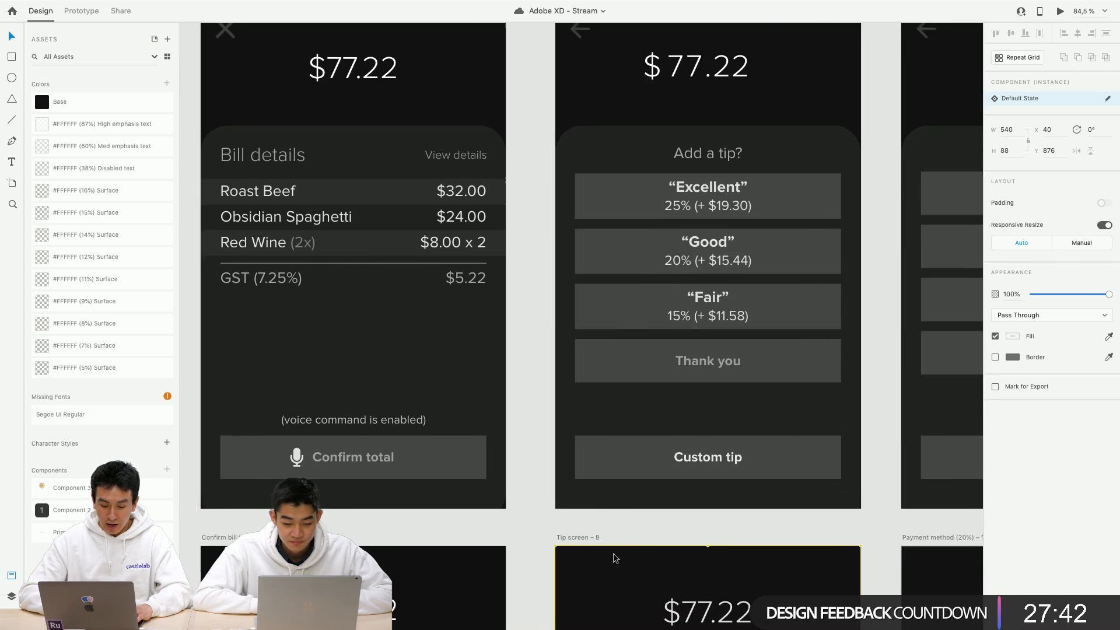
{"action": "double_click", "coordinate": [309, 457]}
{"action": "scroll", "coordinate": [428, 443], "scroll_direction": "down", "scroll_amount": 8}
{"action": "scroll", "coordinate": [428, 443], "scroll_direction": "right", "scroll_amount": 3}
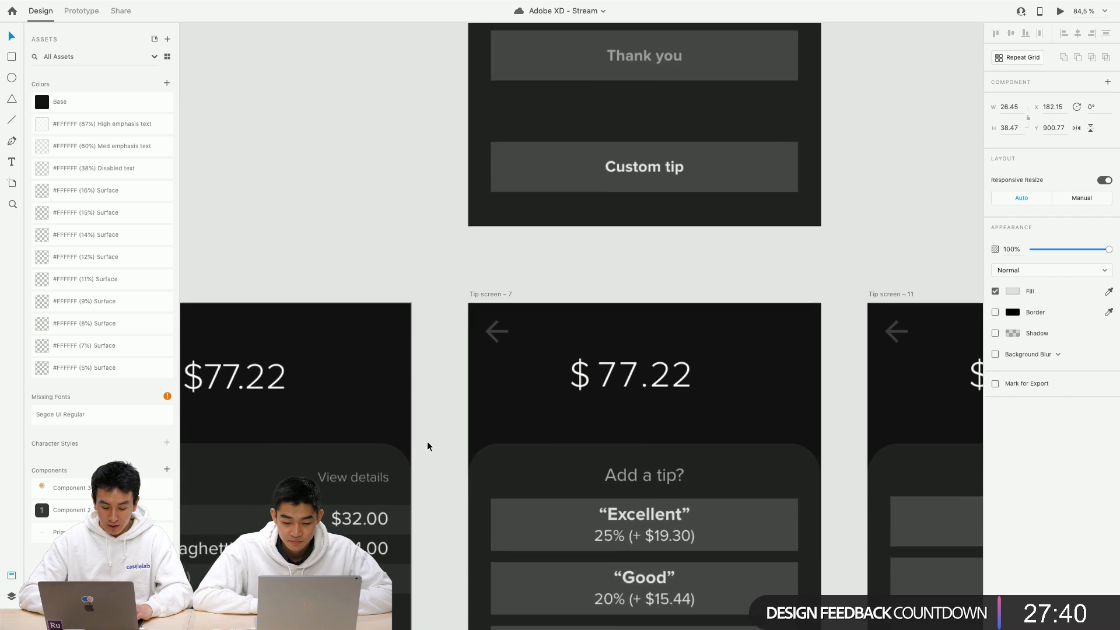
{"action": "scroll", "coordinate": [611, 333], "scroll_direction": "up", "scroll_amount": 5}
{"action": "left_click", "coordinate": [582, 421]}
{"action": "key", "text": "ctrl+v"}
{"action": "right_click", "coordinate": [568, 419]}
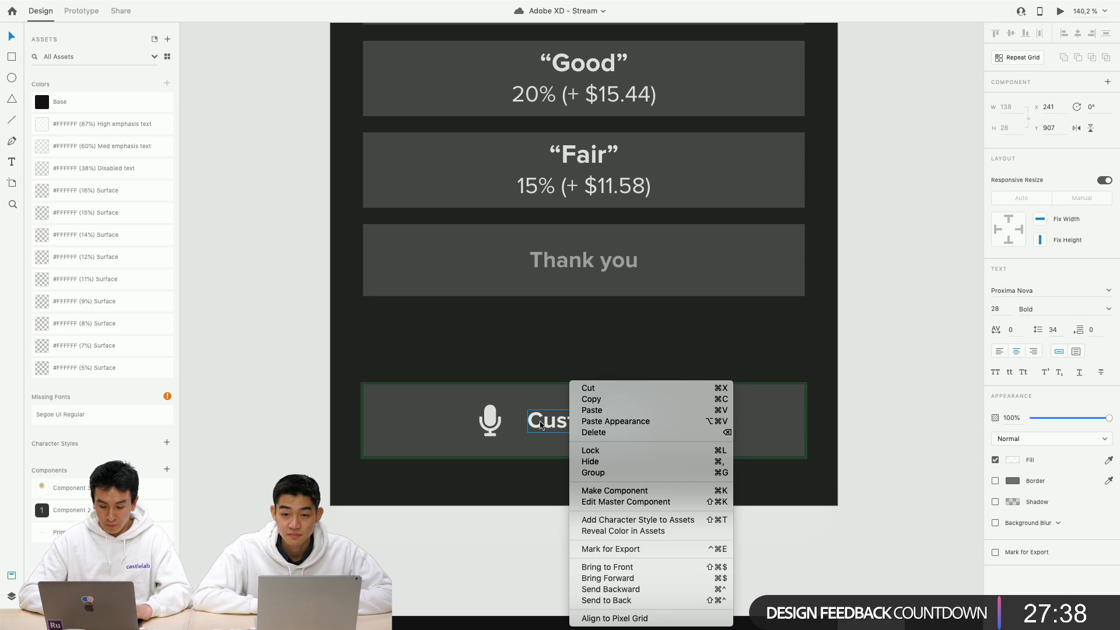
{"action": "key", "text": "Escape"}
Move the Custom tip label closer to the microphone icon, to X 231.
{"action": "scroll", "coordinate": [488, 418], "scroll_direction": "up", "scroll_amount": 3}
{"action": "scroll", "coordinate": [489, 418], "scroll_direction": "right", "scroll_amount": 1}
{"action": "scroll", "coordinate": [489, 418], "scroll_direction": "down", "scroll_amount": 1}
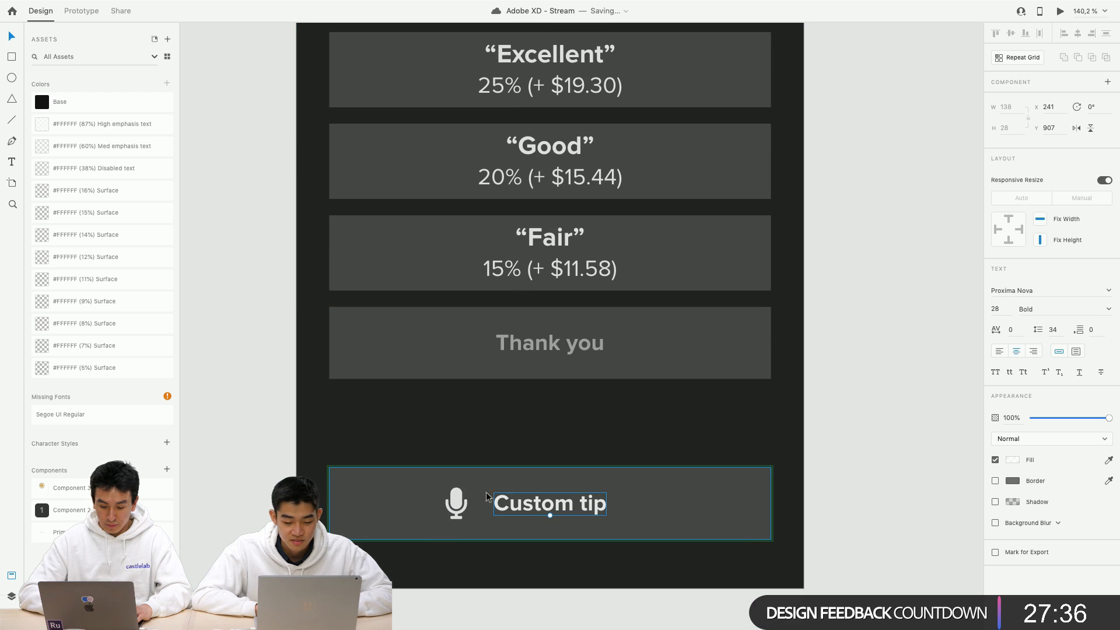
{"action": "left_click", "coordinate": [459, 501]}
{"action": "left_click", "coordinate": [520, 509]}
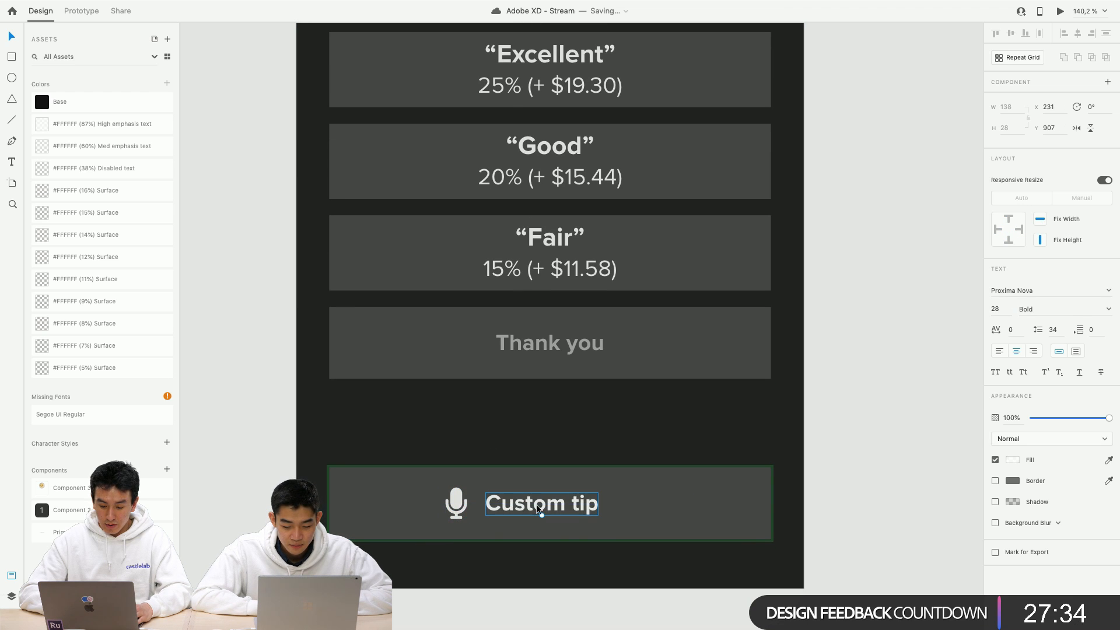
Try to append "(name" to the Custom tip label beside the microphone icon.
{"action": "double_click", "coordinate": [536, 504]}
{"action": "left_click", "coordinate": [592, 504]}
{"action": "type", "text": "(name"}
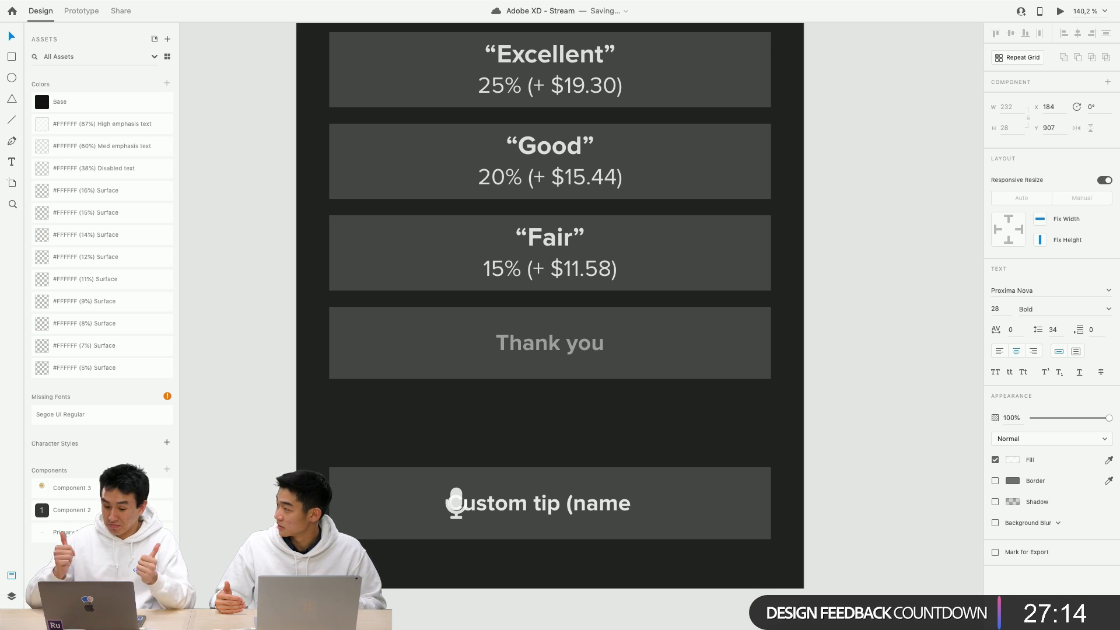
{"action": "key", "text": "BackSpace"}
{"action": "key", "text": "BackSpace"}
{"action": "key", "text": "BackSpace"}
{"action": "key", "text": "BackSpace"}
{"action": "key", "text": "BackSpace"}
{"action": "key", "text": "BackSpace"}
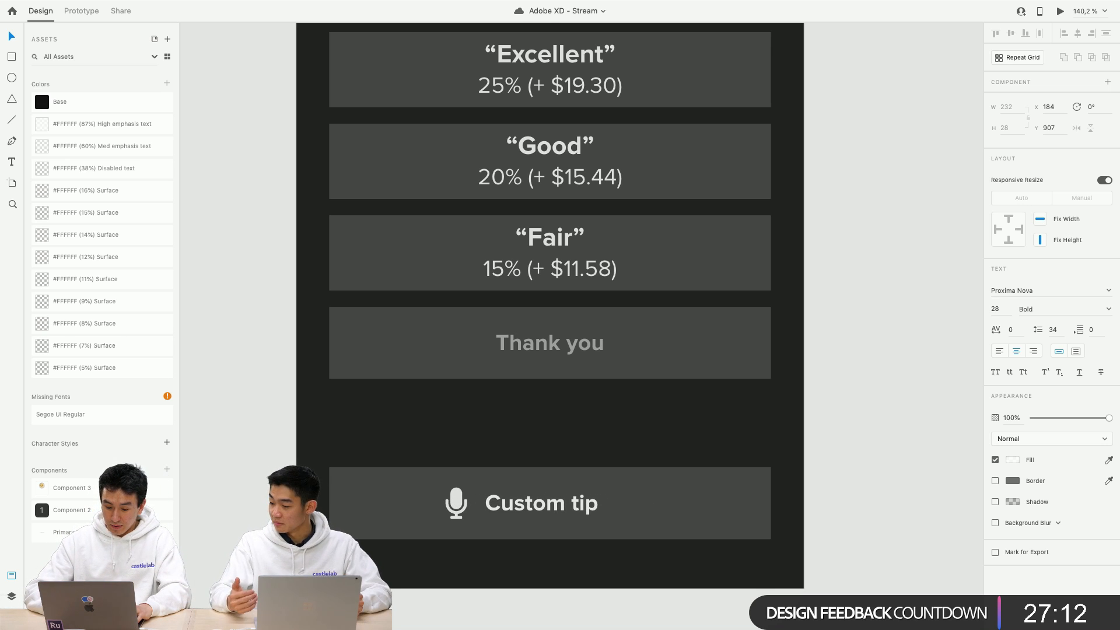
Move the microphone icon and Custom tip label together to X 209.15 so they sit centred in the button.
{"action": "scroll", "coordinate": [663, 475], "scroll_direction": "down", "scroll_amount": 3}
{"action": "left_click", "coordinate": [555, 496]}
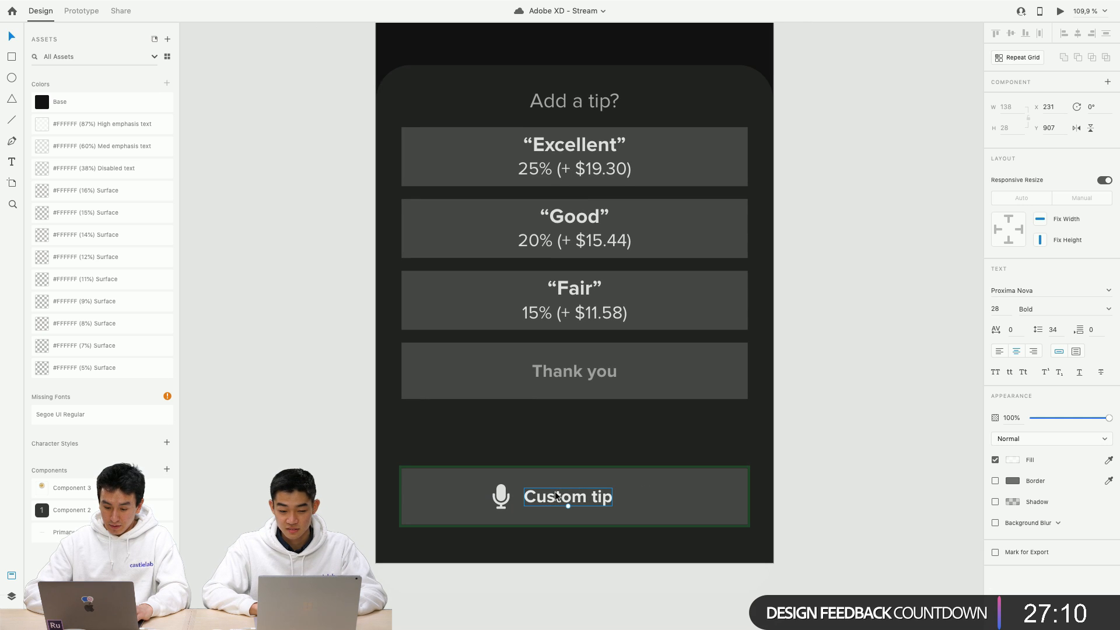
{"action": "left_click", "coordinate": [501, 495], "text": "shift"}
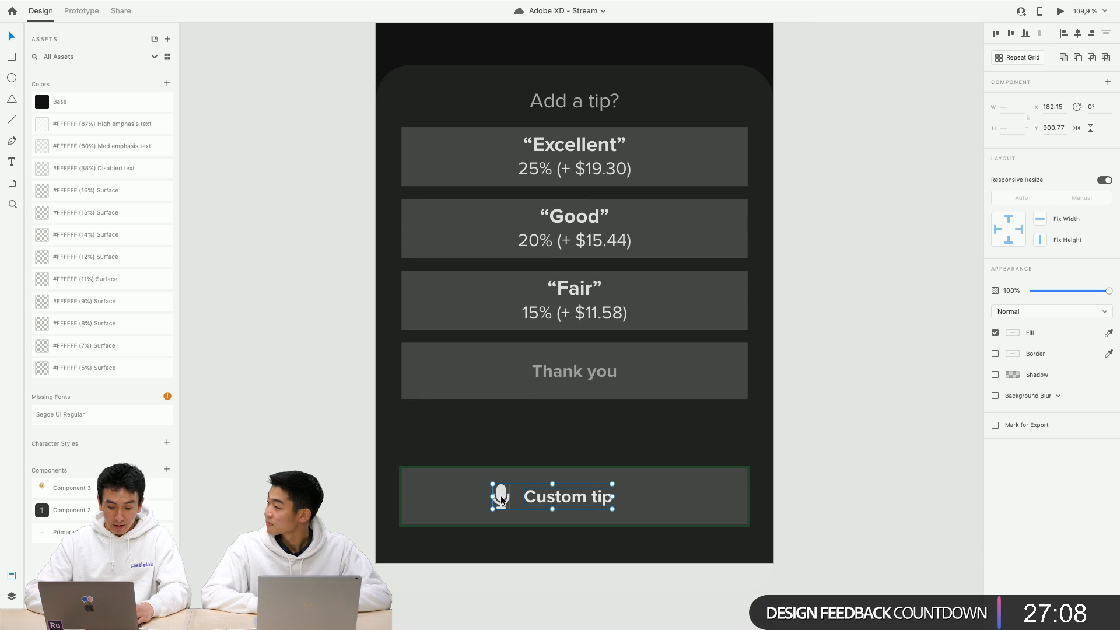
{"action": "left_click_drag", "start_coordinate": [500, 495], "coordinate": [518, 494]}
Duplicate the Tip screen – 12 artboard beside the original, at X 3419 and Y 645.
{"action": "scroll", "coordinate": [518, 494], "scroll_direction": "down", "scroll_amount": 5}
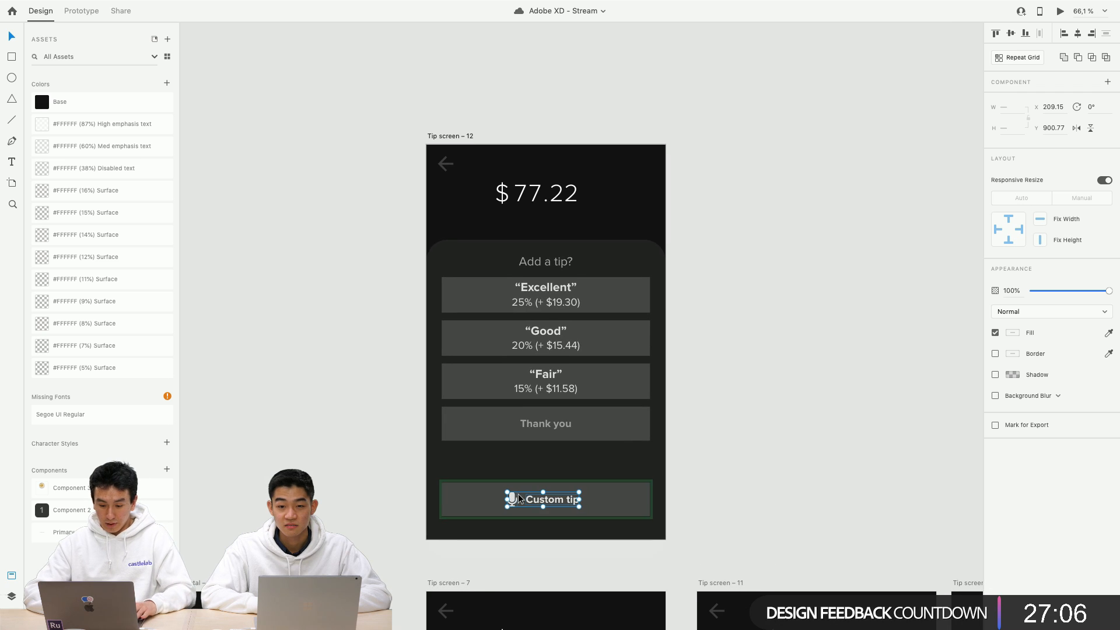
{"action": "left_click", "coordinate": [443, 137]}
{"action": "left_click_drag", "start_coordinate": [443, 140], "coordinate": [719, 153]}
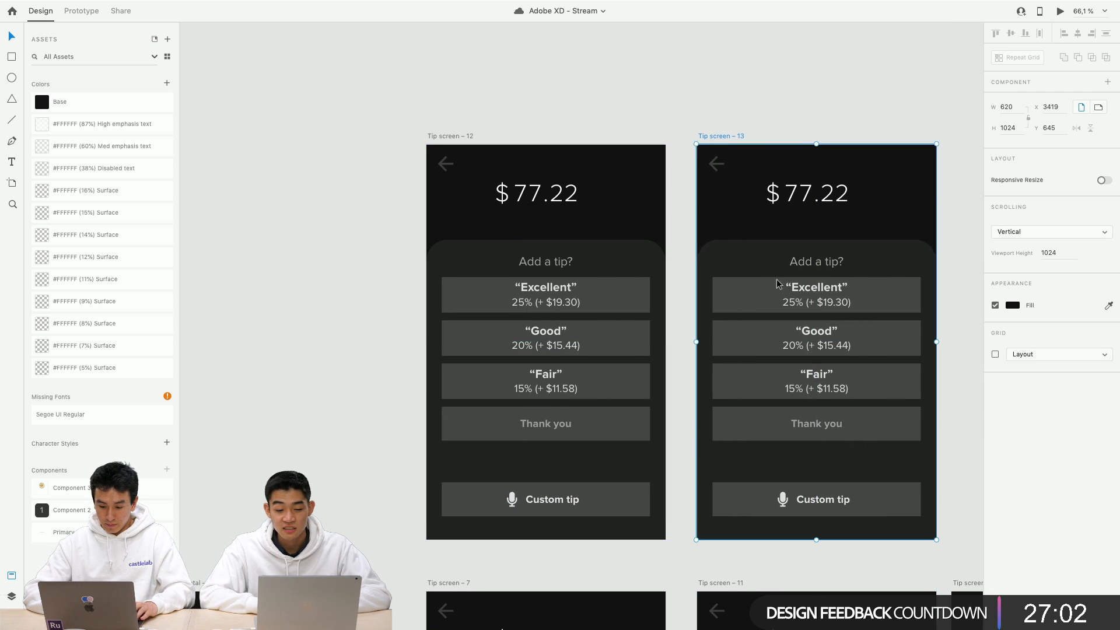
Delete the "Add a tip?" heading and the Excellent, Good, Fair and Thank you buttons from Tip screen – 13.
{"action": "scroll", "coordinate": [835, 379], "scroll_direction": "up", "scroll_amount": 3}
{"action": "scroll", "coordinate": [835, 380], "scroll_direction": "down", "scroll_amount": 2}
{"action": "left_click", "coordinate": [797, 320]}
{"action": "left_click", "coordinate": [816, 297]}
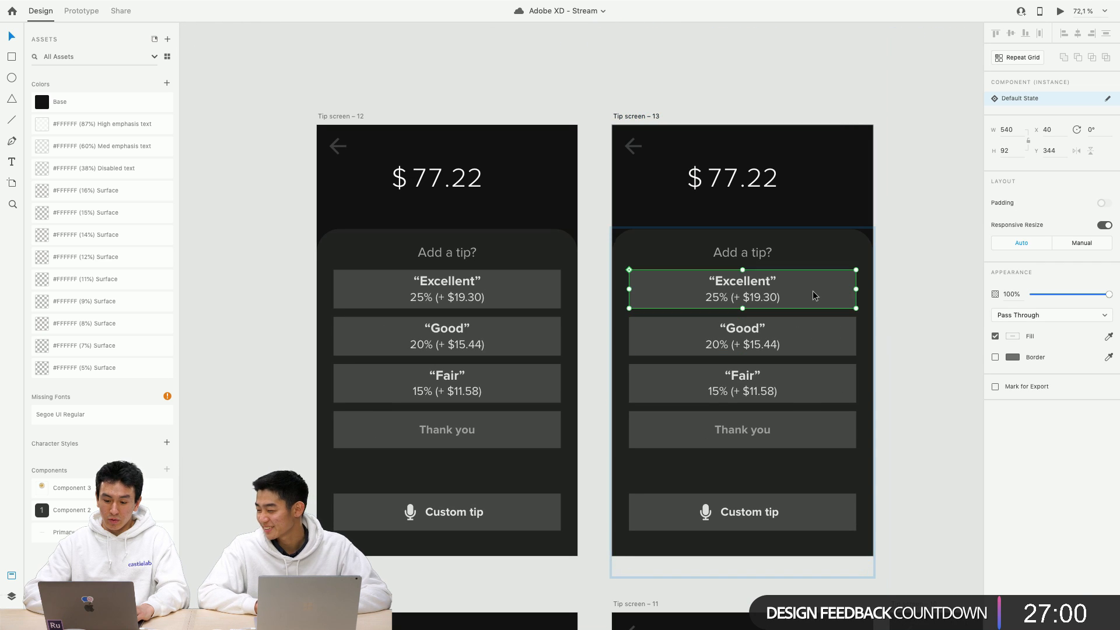
{"action": "left_click", "coordinate": [740, 256], "text": "shift"}
{"action": "left_click", "coordinate": [745, 337], "text": "shift"}
{"action": "left_click", "coordinate": [742, 383], "text": "shift"}
{"action": "left_click", "coordinate": [739, 422], "text": "shift"}
{"action": "key", "text": "Delete"}
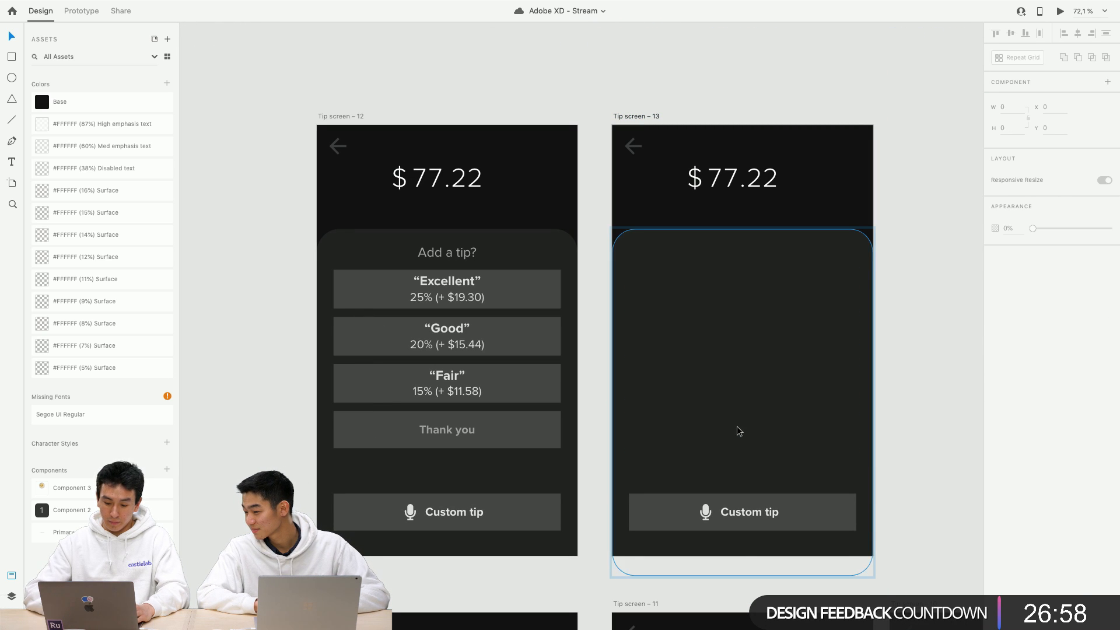
Enlarge the microphone icon in the upper part of the emptied panel and move the Custom tip label beneath it, at X 235 and Y 598.
{"action": "left_click_drag", "start_coordinate": [706, 513], "coordinate": [741, 314]}
{"action": "left_click", "coordinate": [743, 513]}
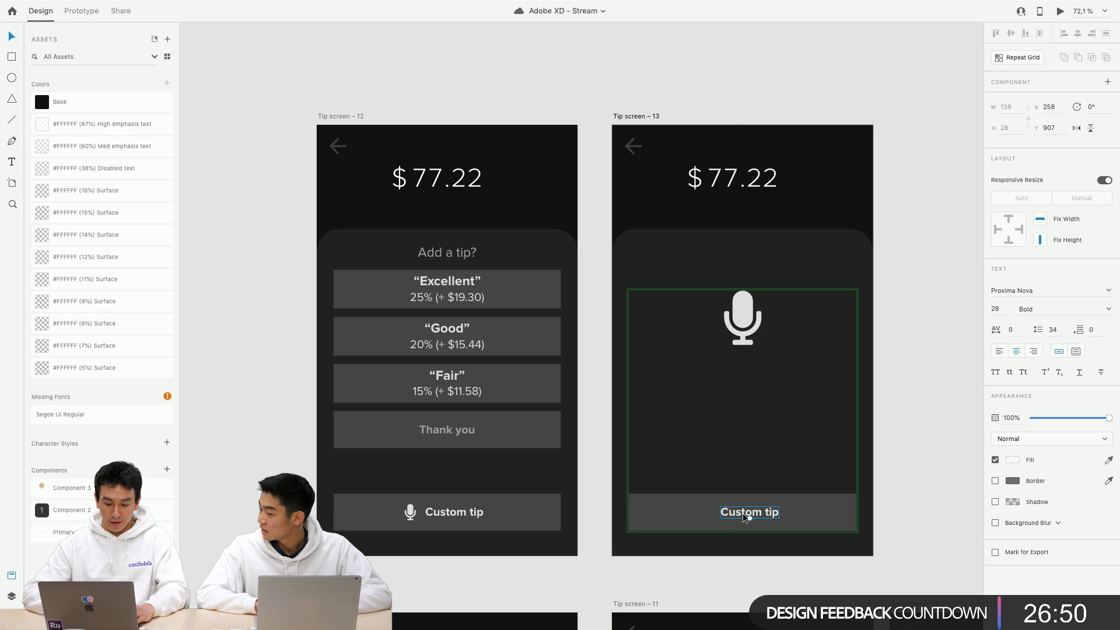
{"action": "left_click_drag", "start_coordinate": [743, 512], "coordinate": [734, 374]}
Replace the Custom tip label under the microphone on Tip screen – 13 with "Name your tip amount or percentage.".
{"action": "double_click", "coordinate": [729, 382]}
{"action": "key", "text": "super+a"}
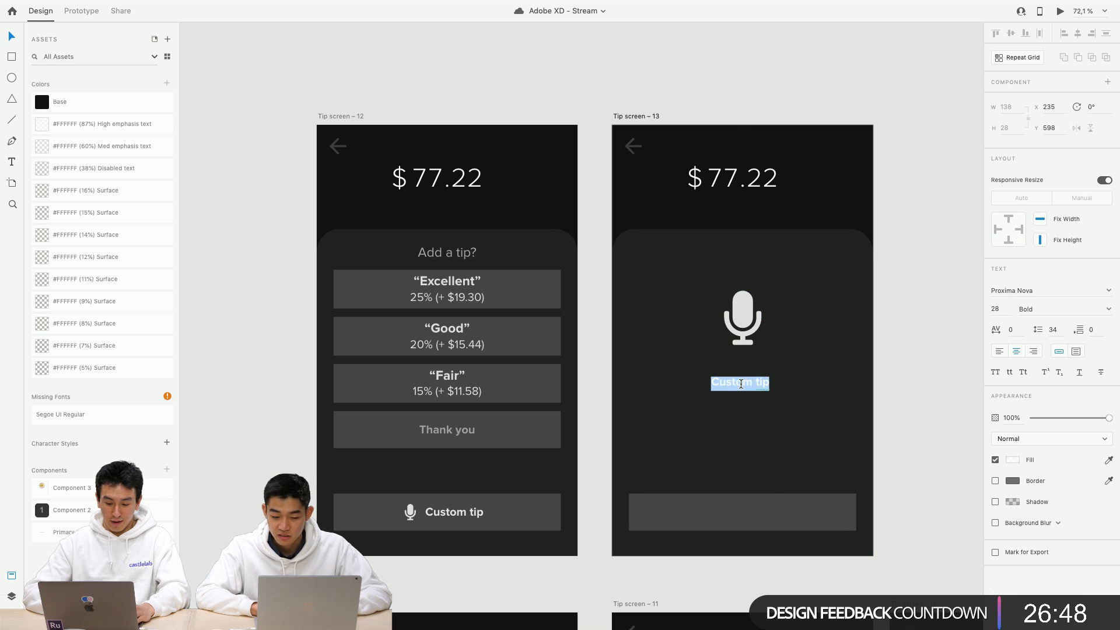
{"action": "type", "text": "Name your"}
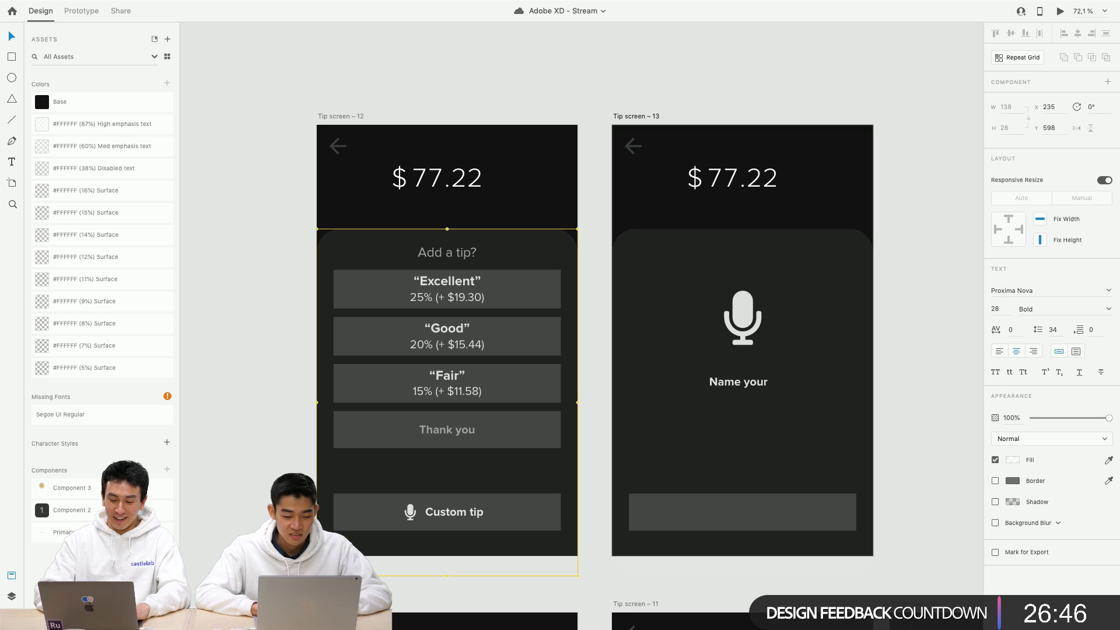
{"action": "type", "text": " tip amount or "}
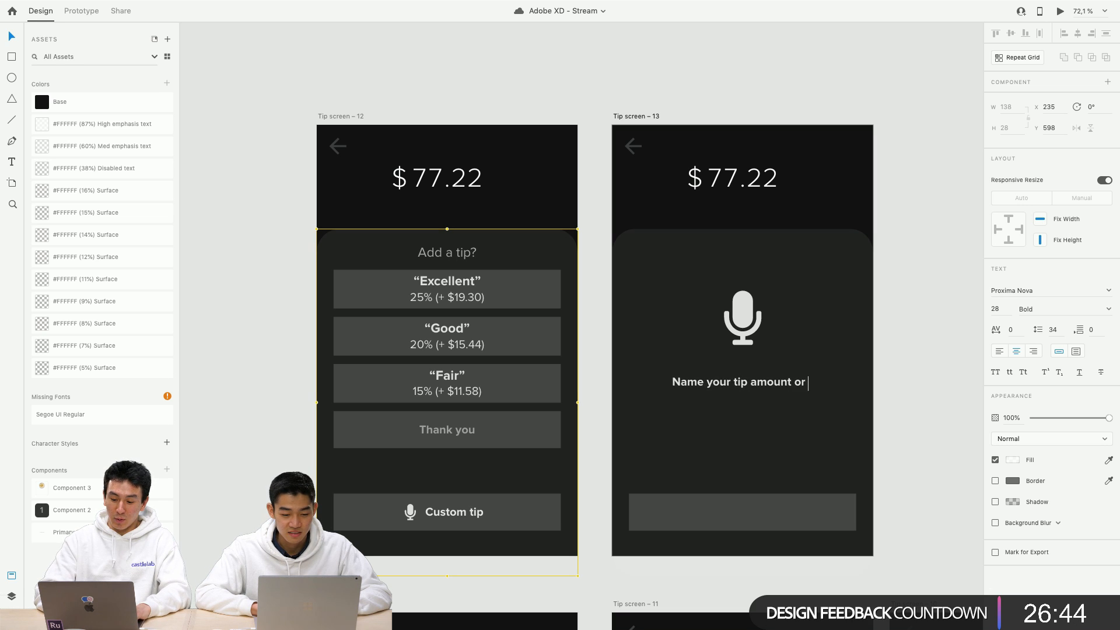
{"action": "type", "text": "percentage."}
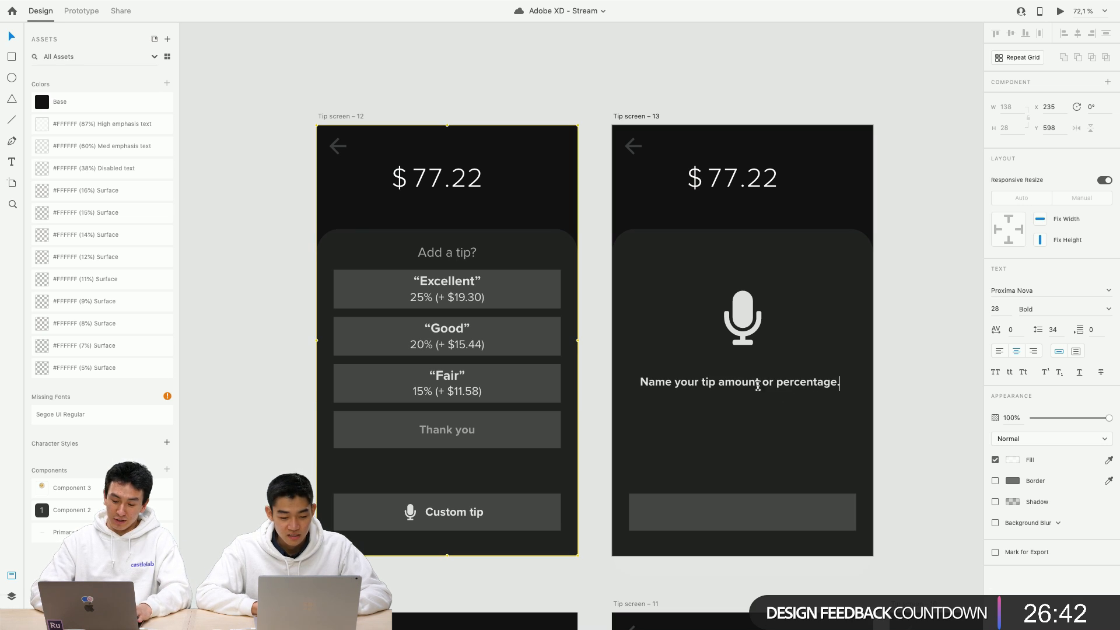
{"action": "key", "text": "Escape"}
{"action": "left_click", "coordinate": [904, 382]}
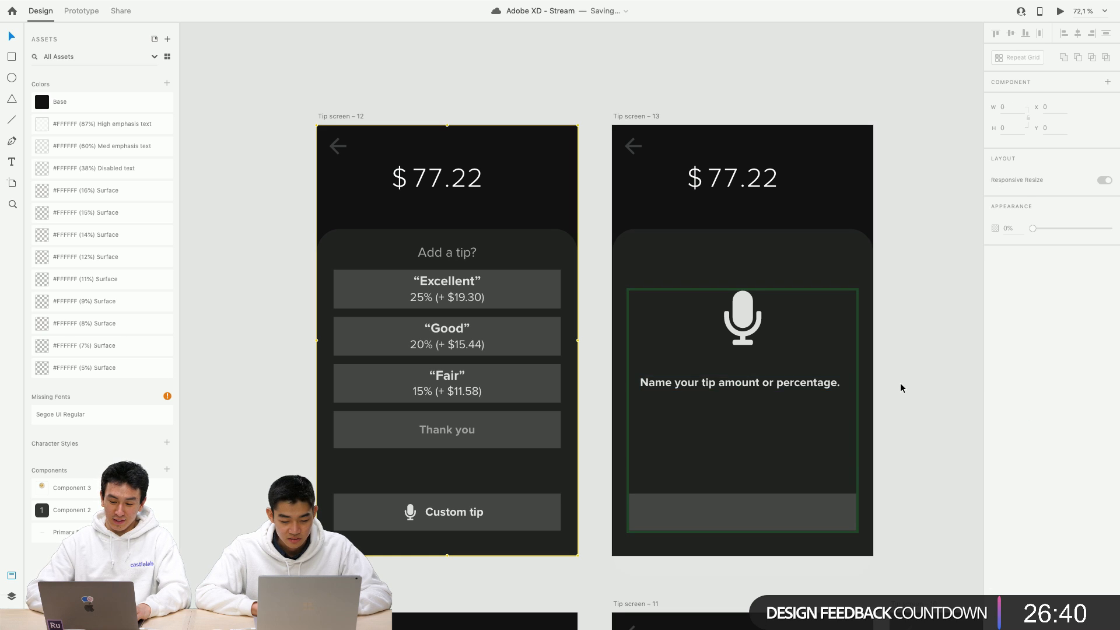
Delete the empty button rectangle from the lower part of Tip screen – 13.
{"action": "scroll", "coordinate": [900, 385], "scroll_direction": "right", "scroll_amount": 2}
{"action": "scroll", "coordinate": [901, 383], "scroll_direction": "up", "scroll_amount": 3}
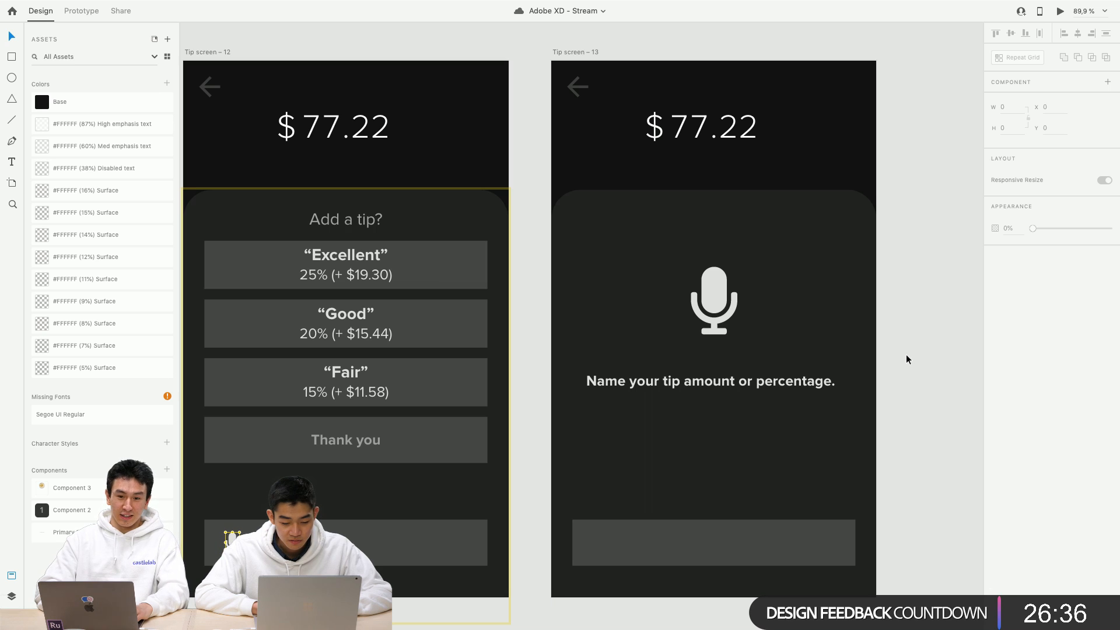
{"action": "left_click", "coordinate": [756, 551]}
{"action": "key", "text": "Delete"}
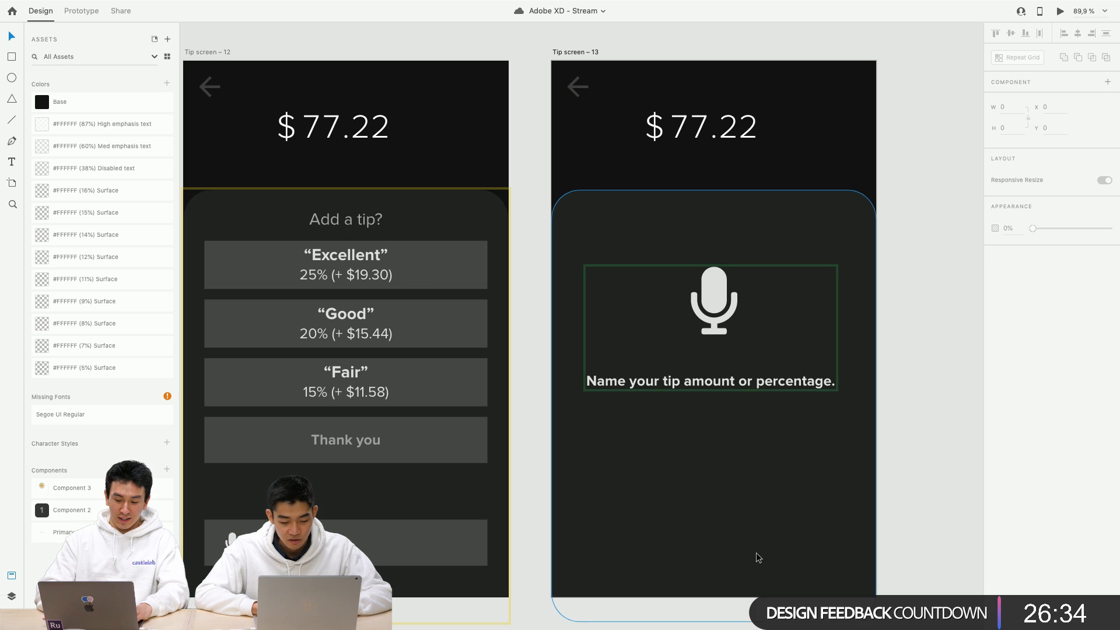
Finish the Custom tip button's label on Tip screen – 12 with the wording "(Please indicate %)".
{"action": "scroll", "coordinate": [897, 408], "scroll_direction": "left", "scroll_amount": 1}
{"action": "scroll", "coordinate": [897, 408], "scroll_direction": "up", "scroll_amount": 1}
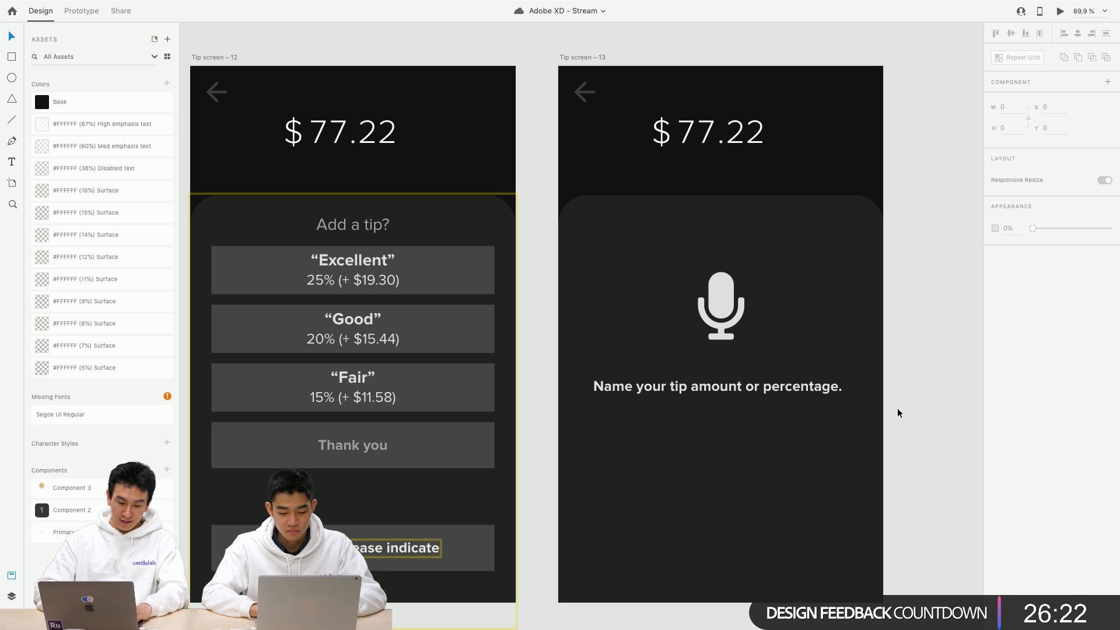
{"action": "type", "text": "%)"}
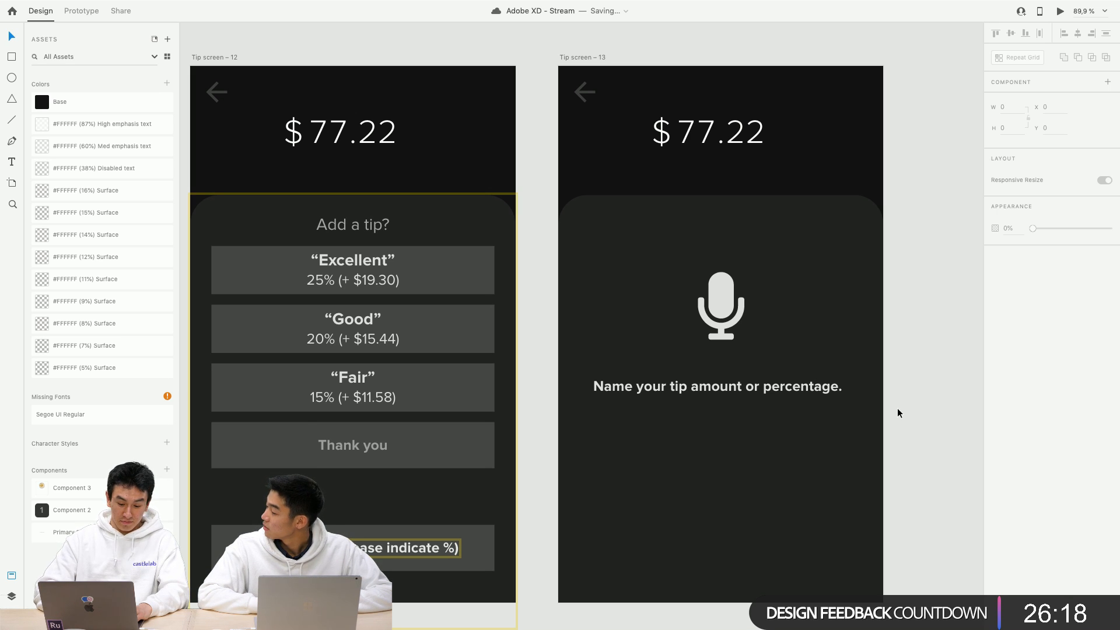
{"action": "key", "text": "Escape"}
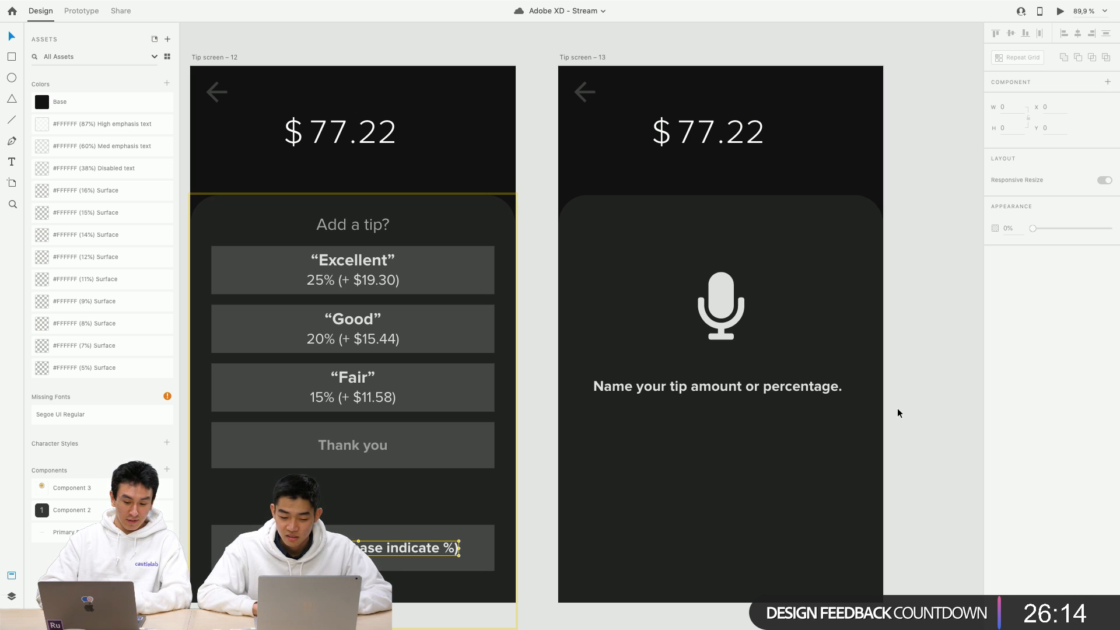
{"action": "key", "text": "Escape"}
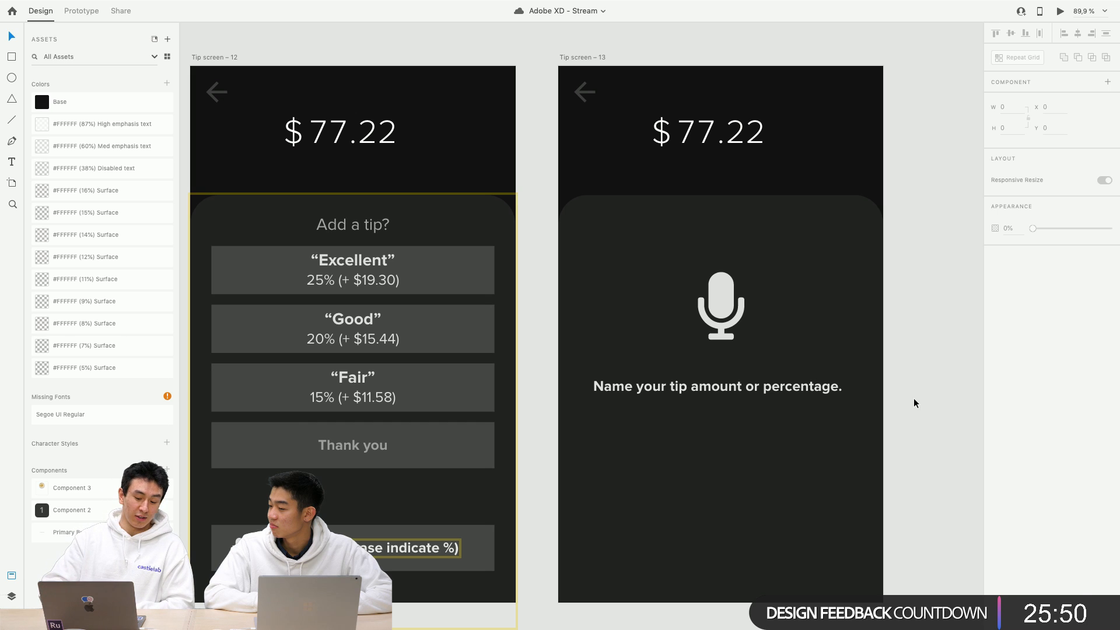
Convert the tip prompt to fixed-size area text, wrap it onto two lines in a 322 by 73 box, and centre it at X 149.
{"action": "scroll", "coordinate": [913, 397], "scroll_direction": "down", "scroll_amount": 2}
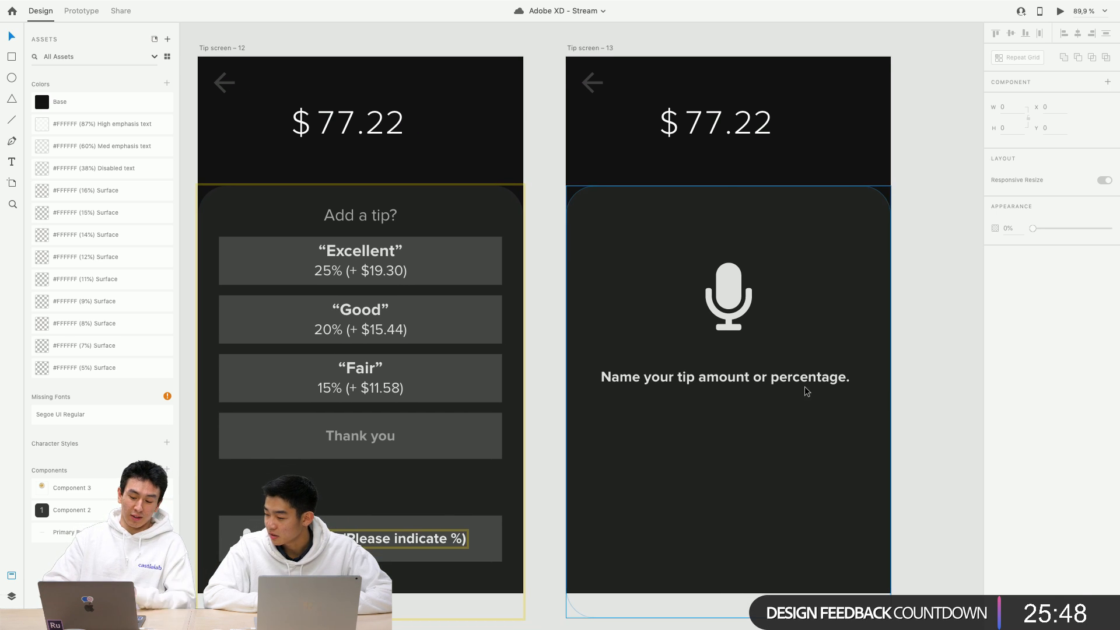
{"action": "left_click", "coordinate": [805, 390]}
{"action": "double_click", "coordinate": [847, 378]}
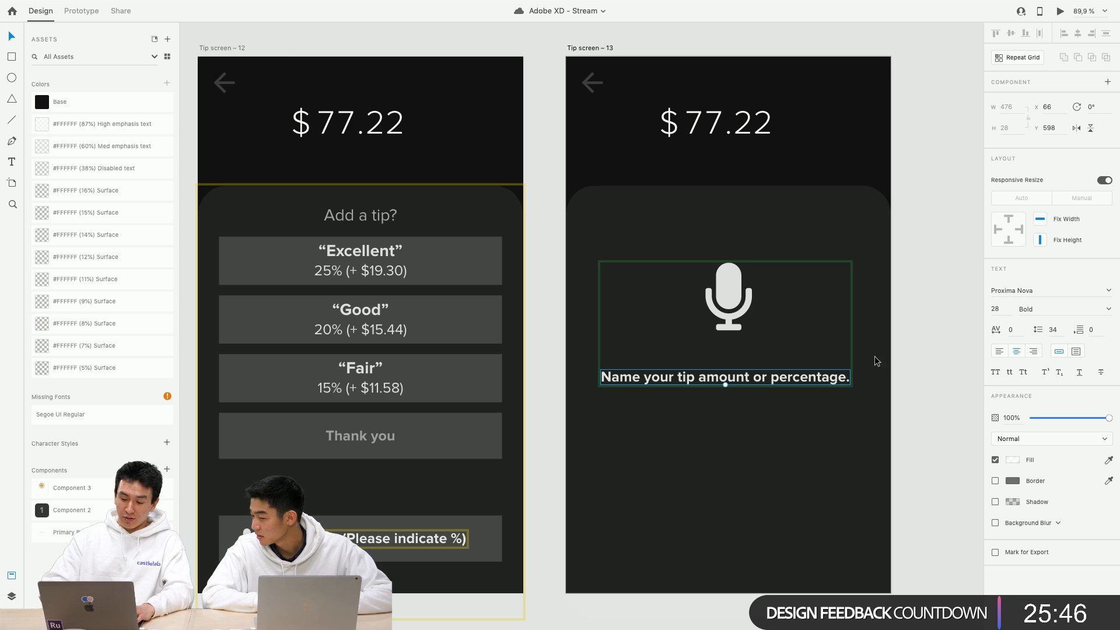
{"action": "left_click", "coordinate": [1076, 352]}
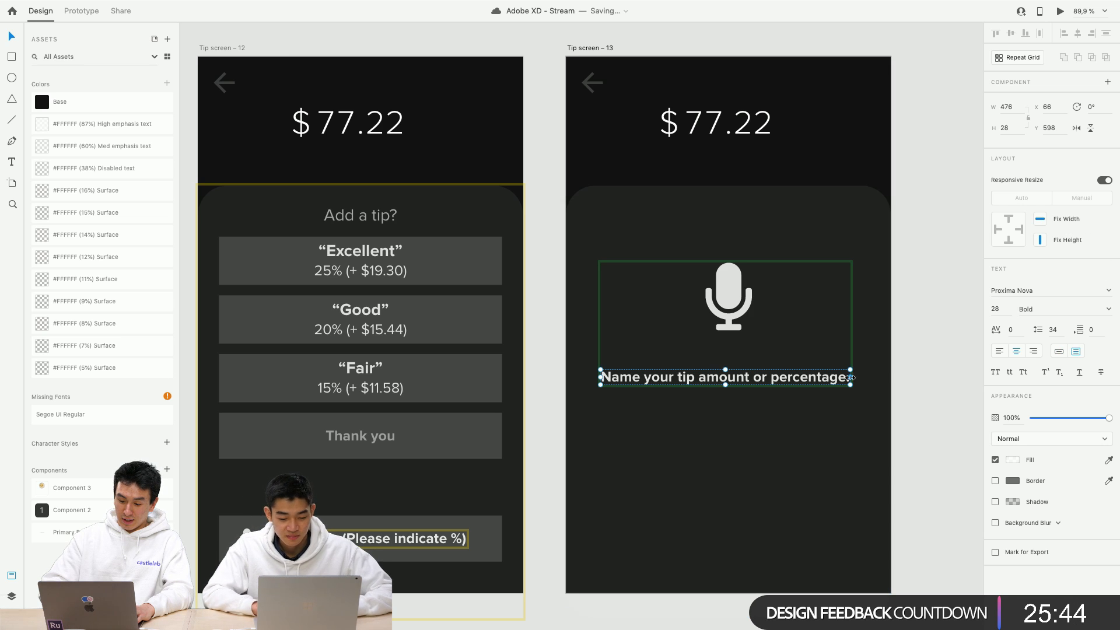
{"action": "left_click_drag", "start_coordinate": [851, 378], "coordinate": [770, 378]}
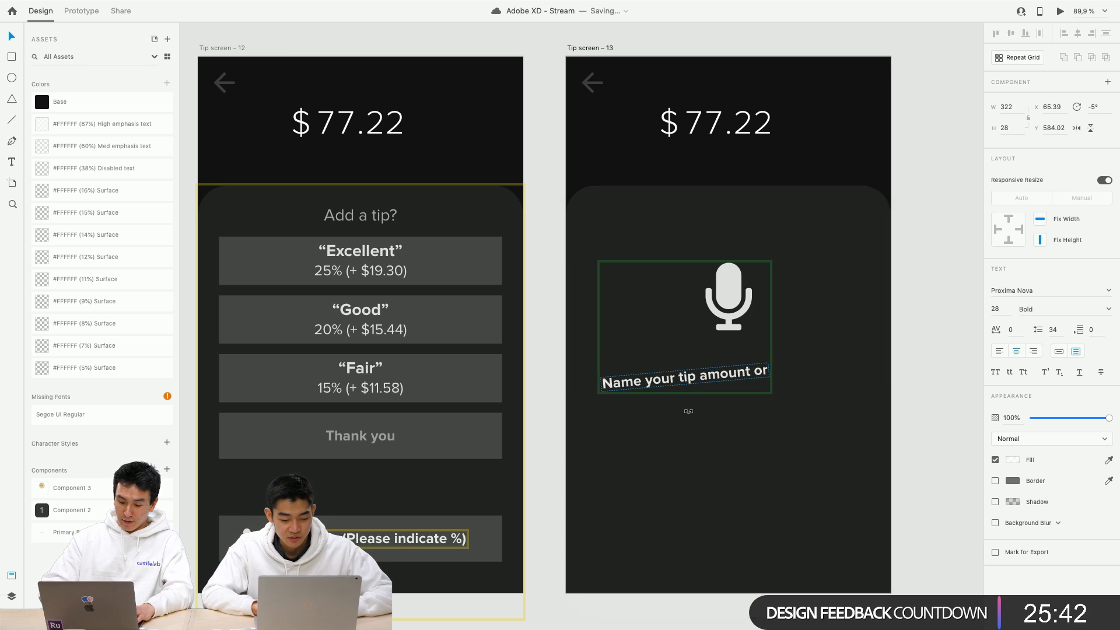
{"action": "left_click_drag", "start_coordinate": [685, 385], "coordinate": [738, 397]}
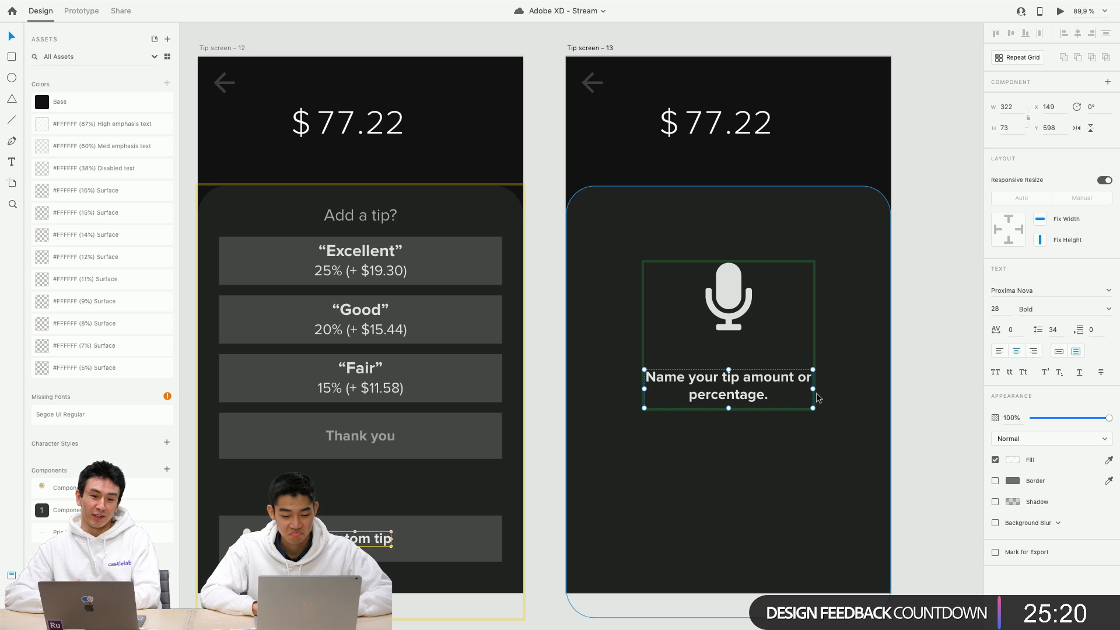
{"action": "scroll", "coordinate": [828, 399], "scroll_direction": "right", "scroll_amount": 2}
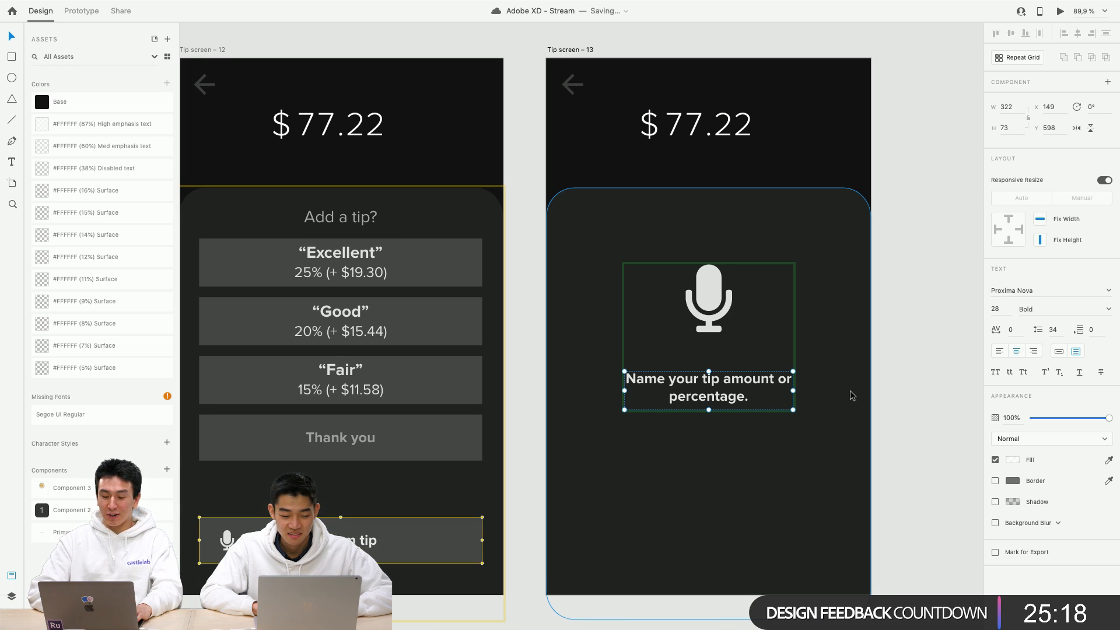
{"action": "left_click", "coordinate": [902, 376]}
{"action": "scroll", "coordinate": [892, 378], "scroll_direction": "down", "scroll_amount": 5}
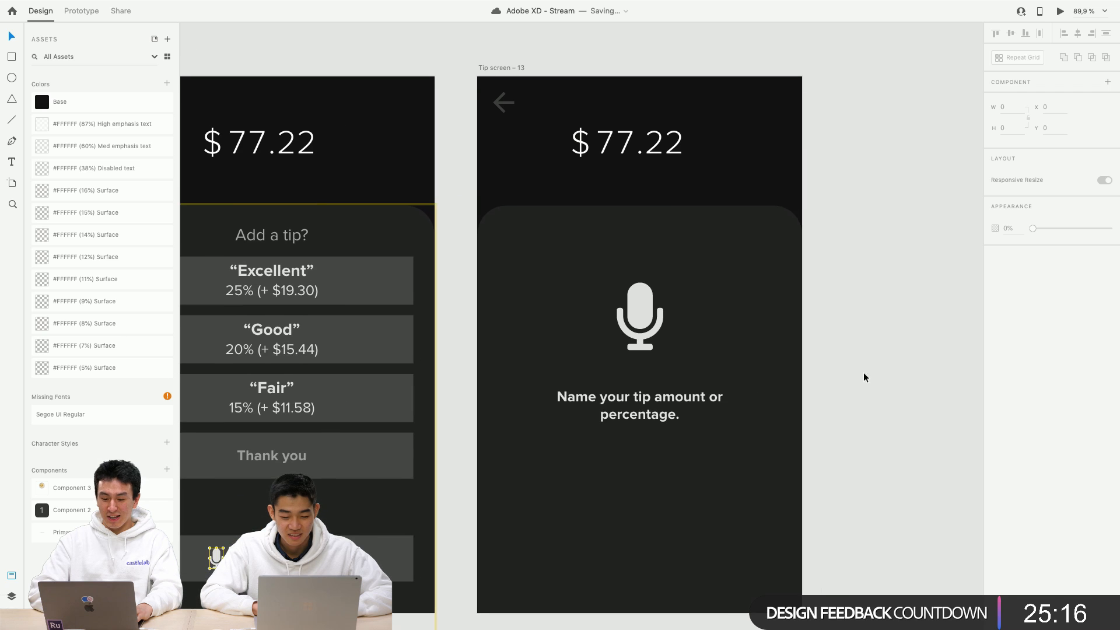
{"action": "scroll", "coordinate": [845, 377], "scroll_direction": "right", "scroll_amount": 3}
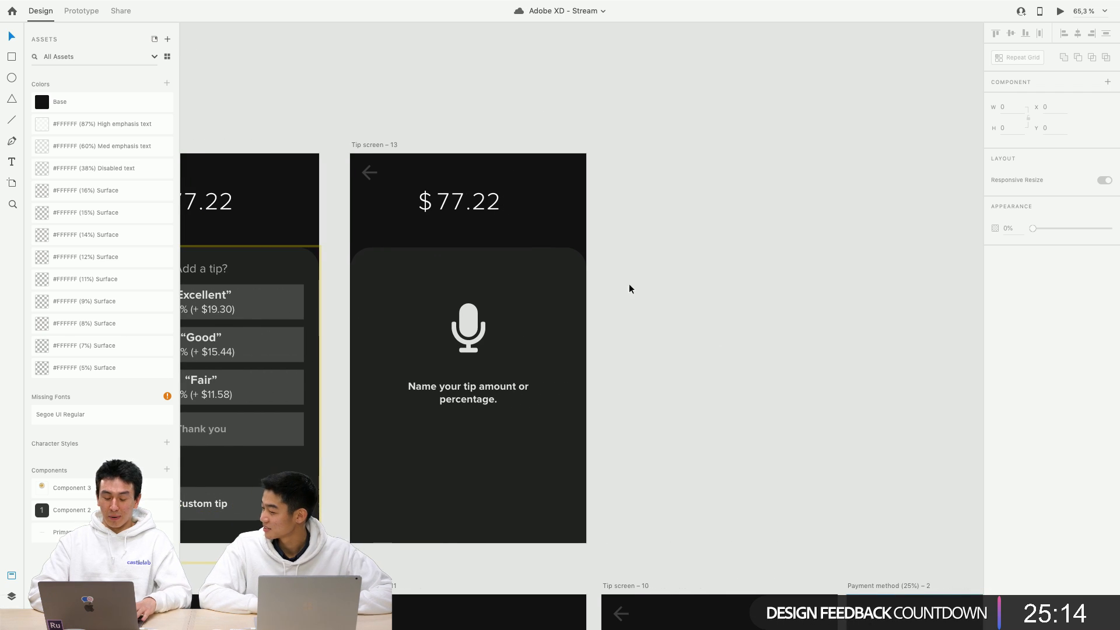
{"action": "left_click", "coordinate": [376, 145]}
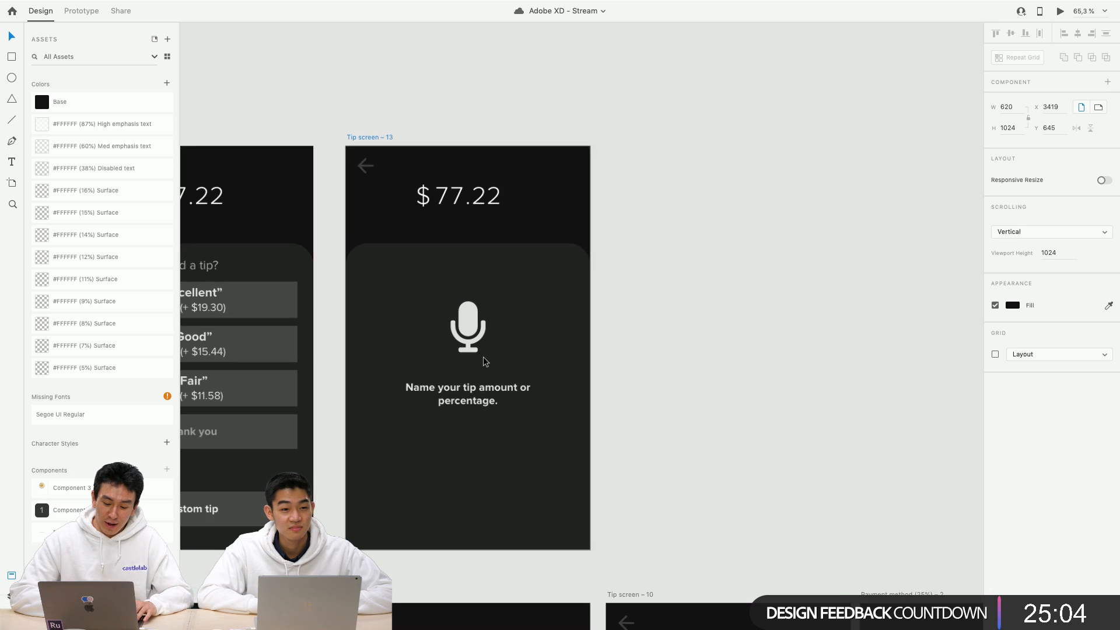
{"action": "left_click", "coordinate": [484, 361]}
{"action": "double_click", "coordinate": [472, 392]}
{"action": "scroll", "coordinate": [490, 390], "scroll_direction": "up", "scroll_amount": 2}
{"action": "double_click", "coordinate": [526, 400]}
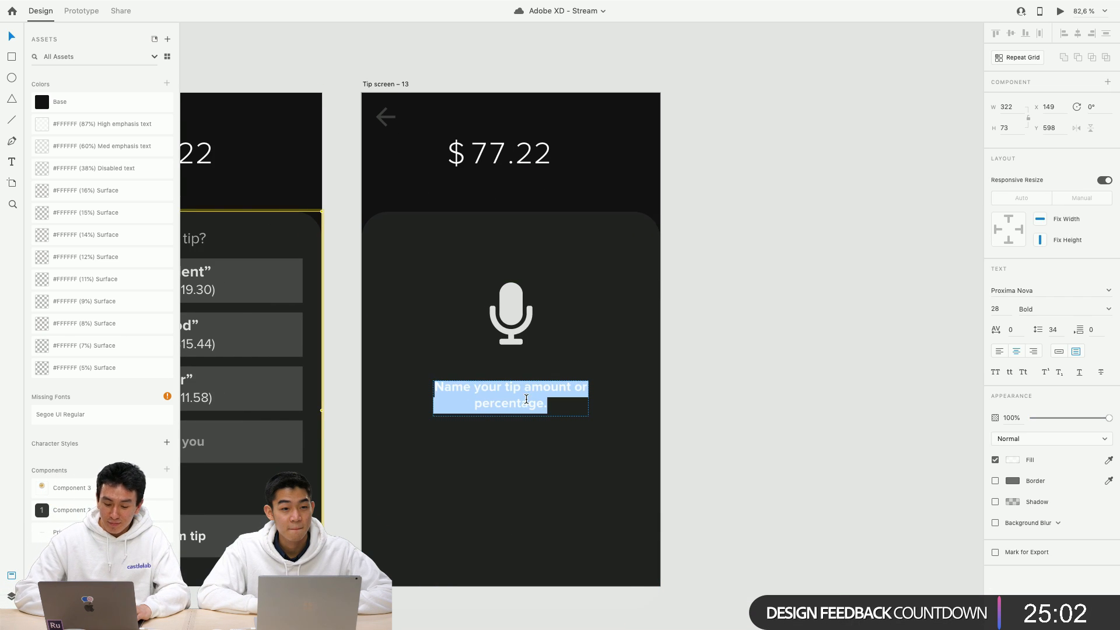
{"action": "left_click", "coordinate": [542, 401]}
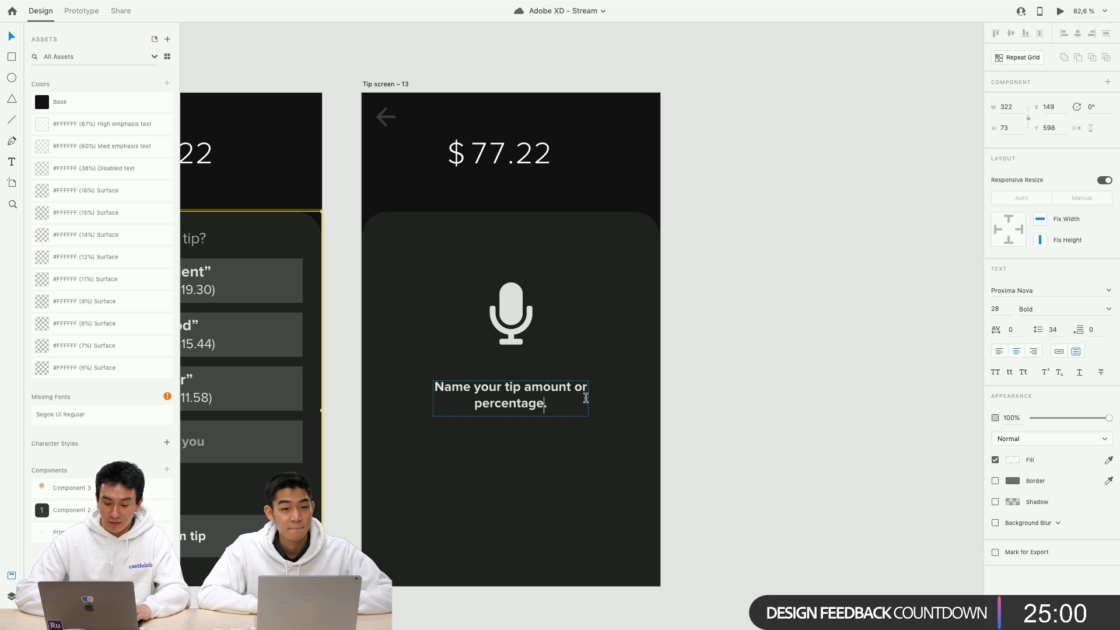
{"action": "key", "text": "Escape"}
{"action": "scroll", "coordinate": [530, 292], "scroll_direction": "down", "scroll_amount": 3}
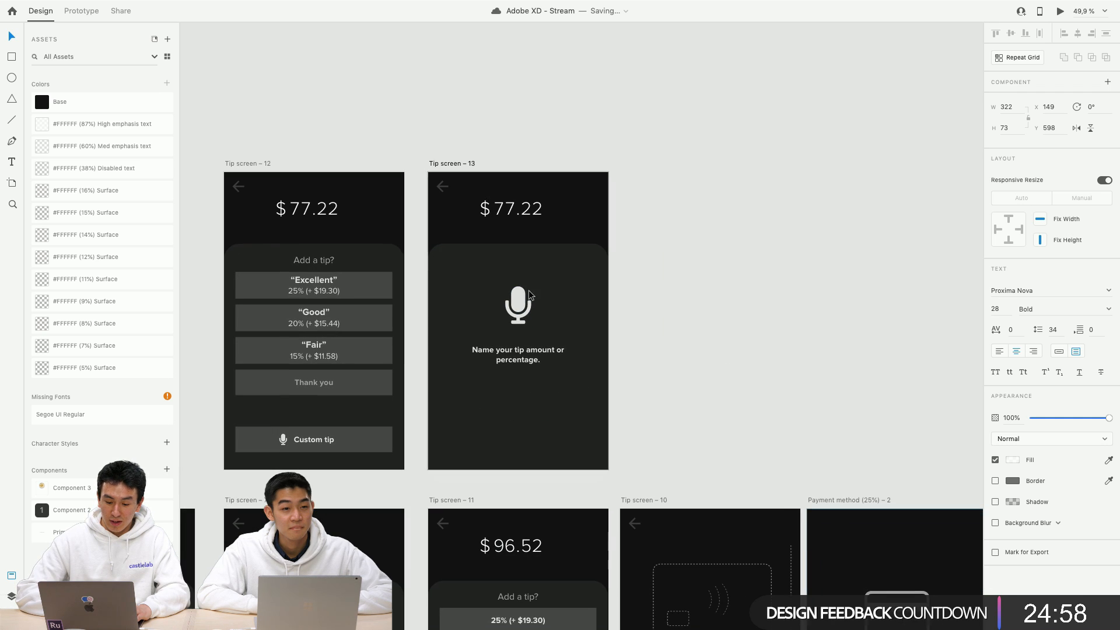
{"action": "left_click", "coordinate": [458, 163]}
{"action": "scroll", "coordinate": [552, 239], "scroll_direction": "down", "scroll_amount": 3}
{"action": "scroll", "coordinate": [551, 239], "scroll_direction": "right", "scroll_amount": 2}
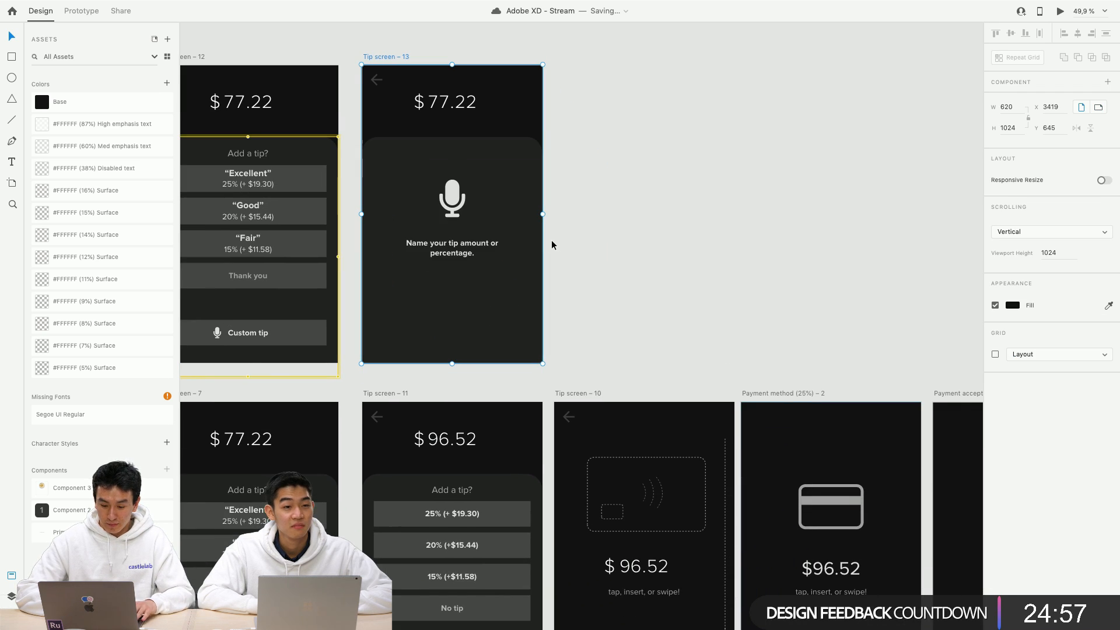
Switch to prototype mode and examine the interaction settings of the "Good" button on Tip screen – 7.
{"action": "left_click", "coordinate": [80, 12]}
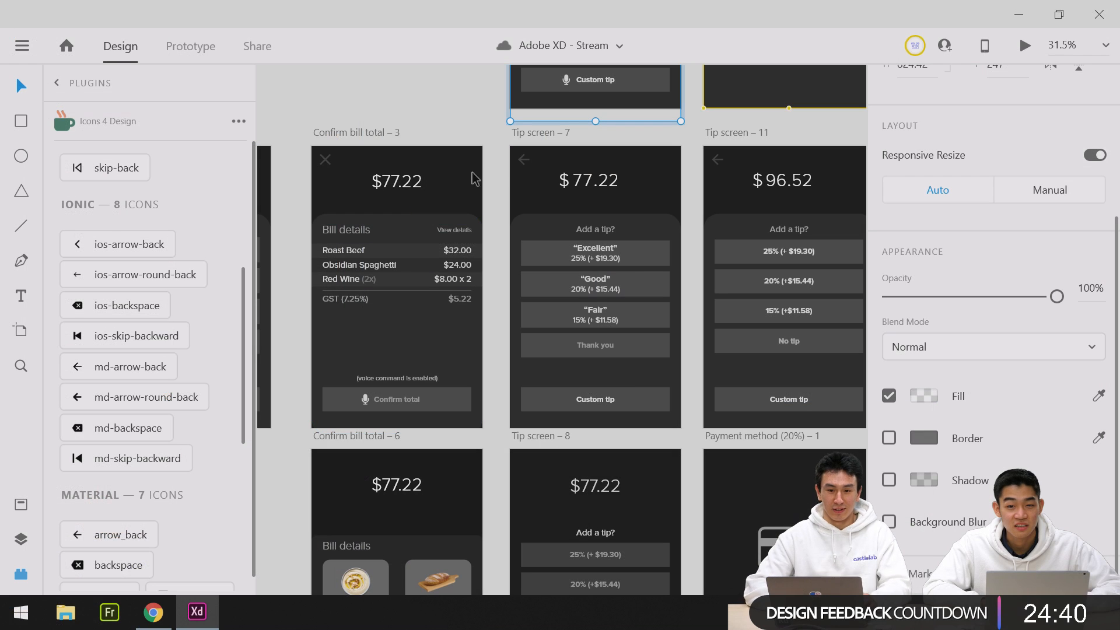
{"action": "scroll", "coordinate": [515, 173], "scroll_direction": "up", "scroll_amount": 2}
{"action": "scroll", "coordinate": [516, 174], "scroll_direction": "down", "scroll_amount": 3}
{"action": "scroll", "coordinate": [515, 173], "scroll_direction": "down", "scroll_amount": 3}
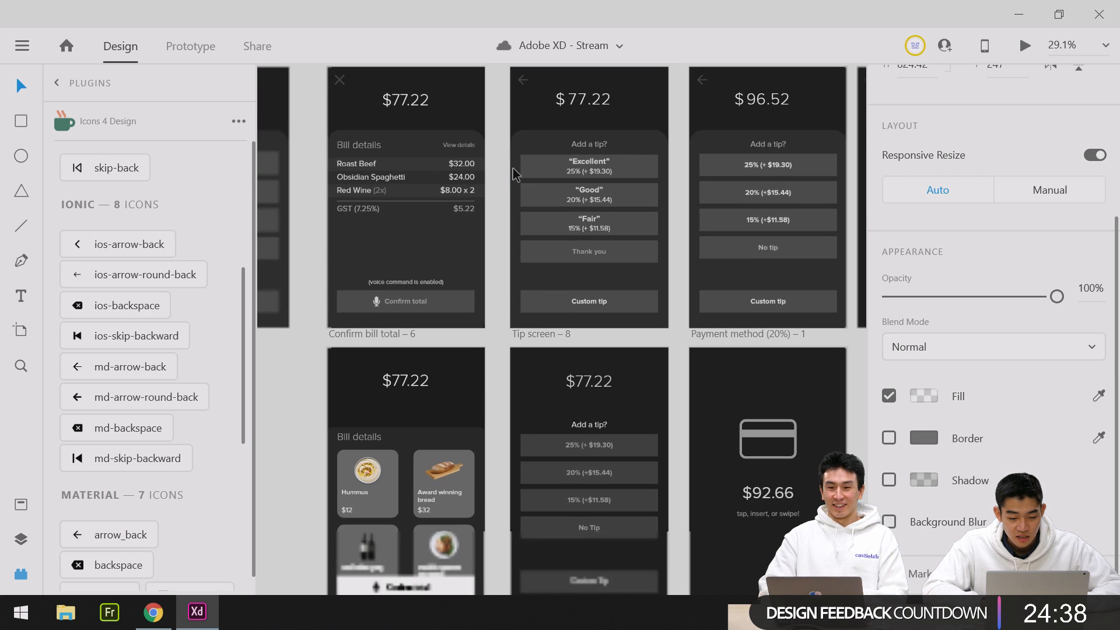
{"action": "left_click", "coordinate": [589, 201]}
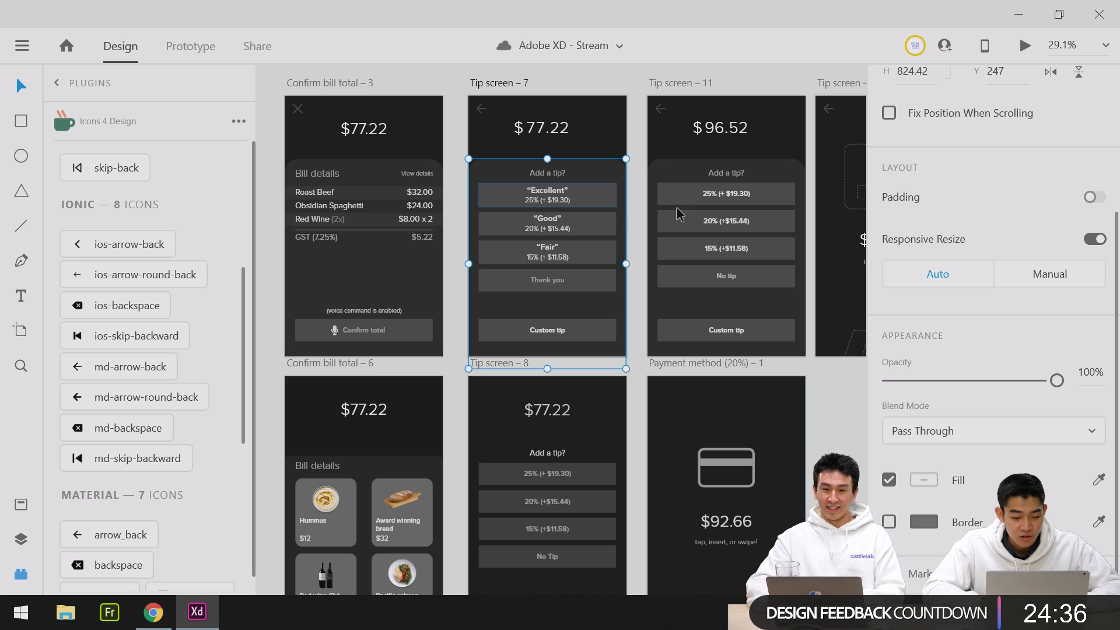
{"action": "scroll", "coordinate": [577, 204], "scroll_direction": "right", "scroll_amount": 2}
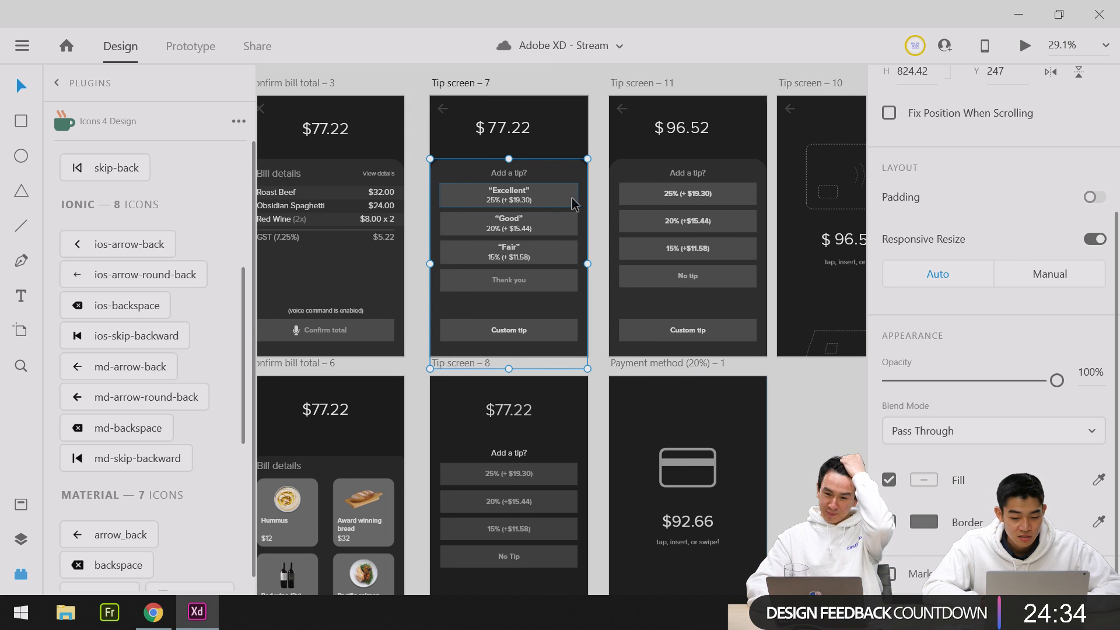
{"action": "double_click", "coordinate": [560, 204]}
{"action": "scroll", "coordinate": [558, 203], "scroll_direction": "right", "scroll_amount": 2}
{"action": "left_click", "coordinate": [190, 47]}
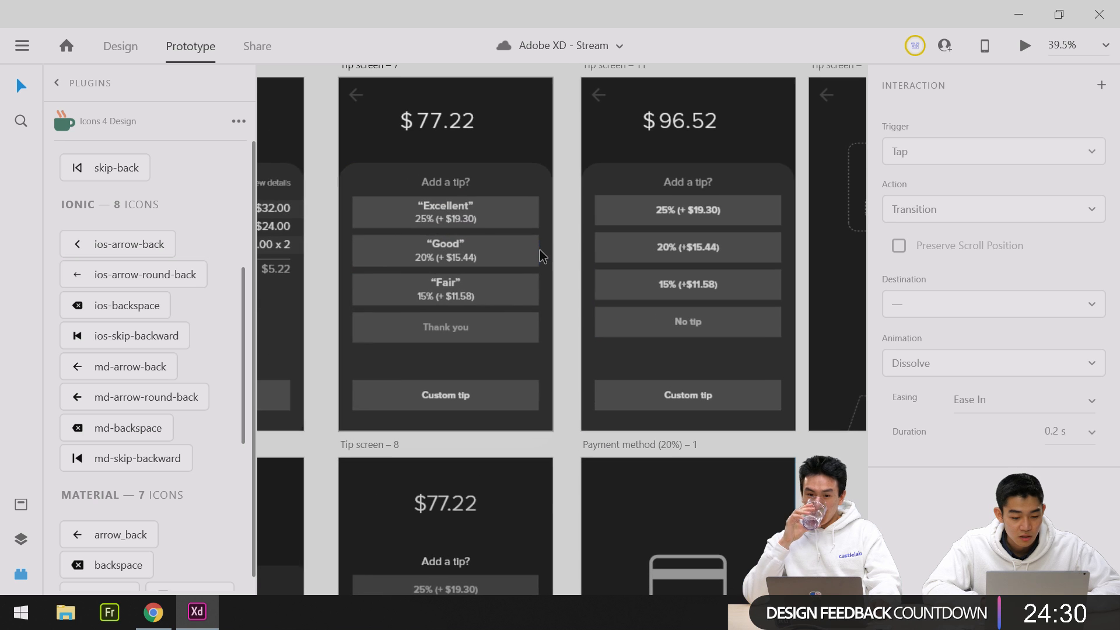
{"action": "scroll", "coordinate": [543, 245], "scroll_direction": "up", "scroll_amount": 2}
{"action": "left_click", "coordinate": [548, 256]}
{"action": "left_click_drag", "start_coordinate": [539, 252], "coordinate": [525, 380]}
{"action": "scroll", "coordinate": [524, 380], "scroll_direction": "up", "scroll_amount": 1}
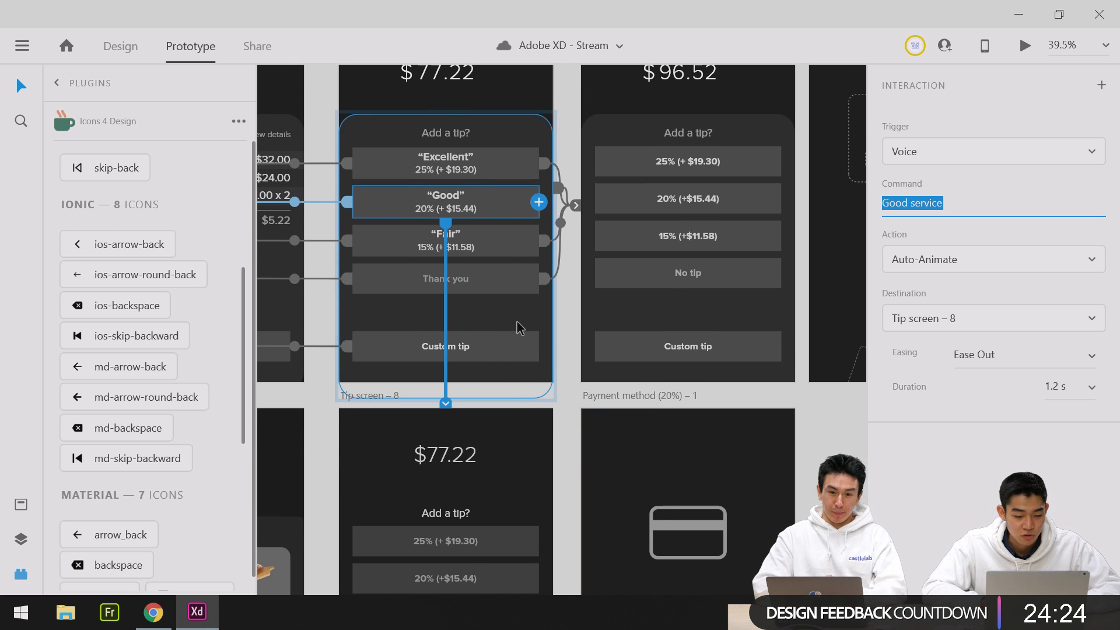
{"action": "scroll", "coordinate": [518, 326], "scroll_direction": "up", "scroll_amount": 1}
{"action": "scroll", "coordinate": [626, 87], "scroll_direction": "up", "scroll_amount": 1}
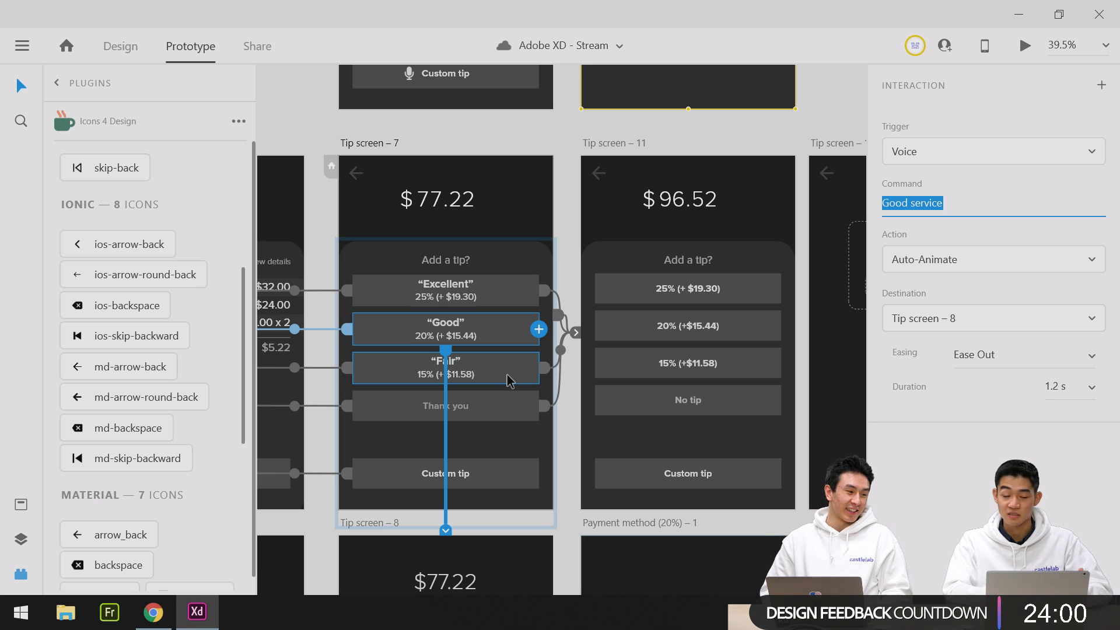
{"action": "scroll", "coordinate": [507, 380], "scroll_direction": "down", "scroll_amount": 1}
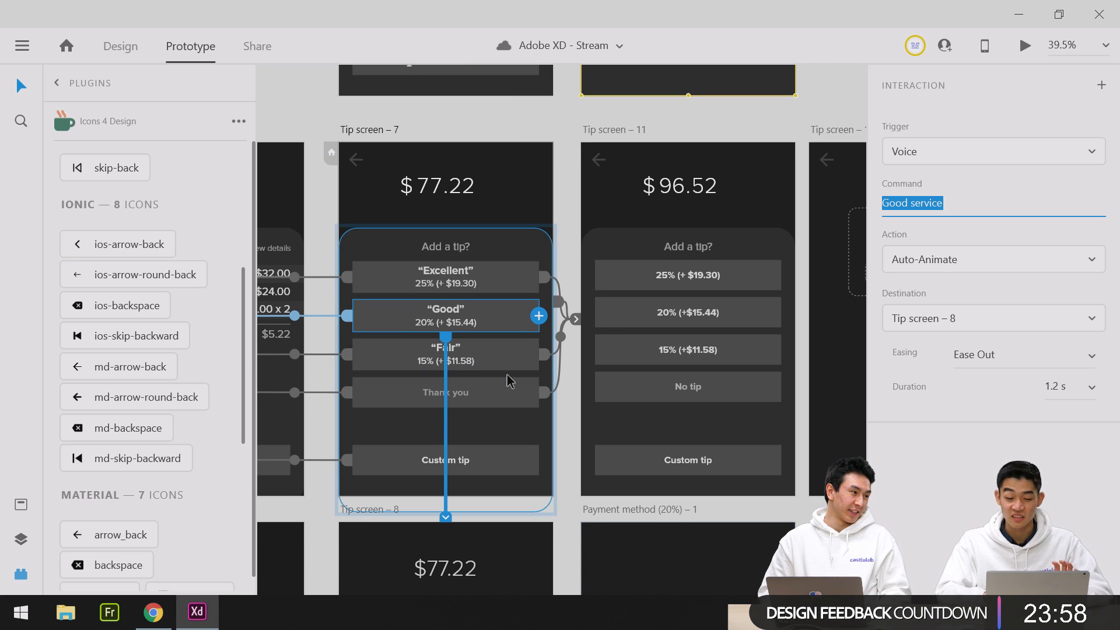
Check the voice interactions linked to the Custom tip button on Tip screen – 7, then view the whole screen flow.
{"action": "left_click", "coordinate": [520, 459]}
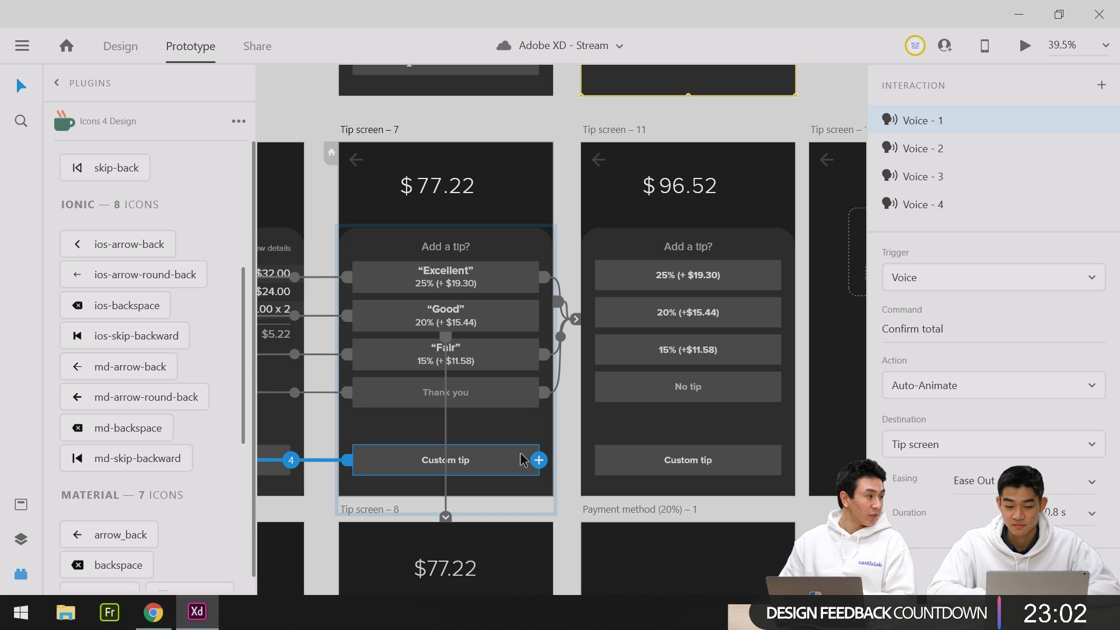
{"action": "left_click", "coordinate": [575, 460]}
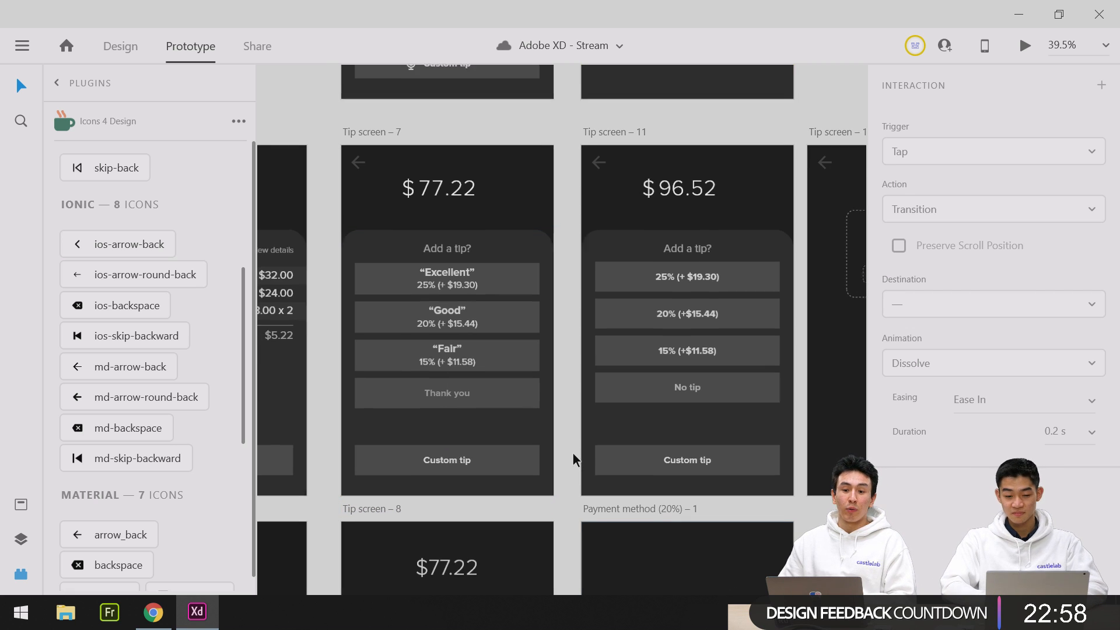
{"action": "scroll", "coordinate": [574, 460], "scroll_direction": "down", "scroll_amount": 5}
{"action": "scroll", "coordinate": [574, 460], "scroll_direction": "down", "scroll_amount": 2}
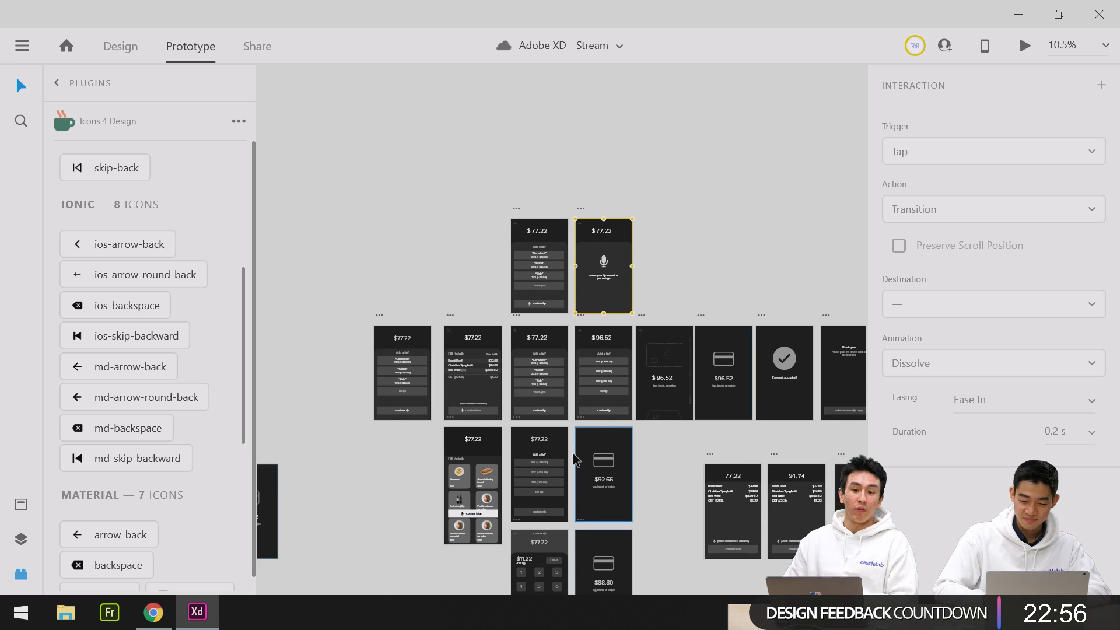
Select all artboards of the tip flow to examine their prototype links, return to design mode and clear the selection.
{"action": "scroll", "coordinate": [574, 460], "scroll_direction": "down", "scroll_amount": 3}
{"action": "scroll", "coordinate": [574, 460], "scroll_direction": "right", "scroll_amount": 1}
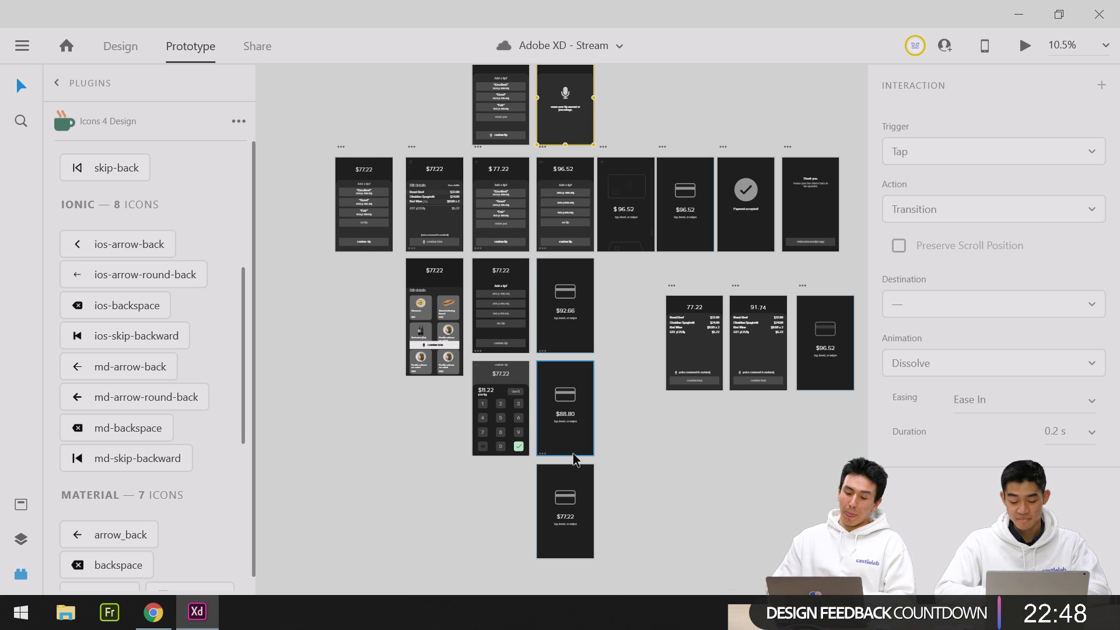
{"action": "scroll", "coordinate": [620, 460], "scroll_direction": "up", "scroll_amount": 1}
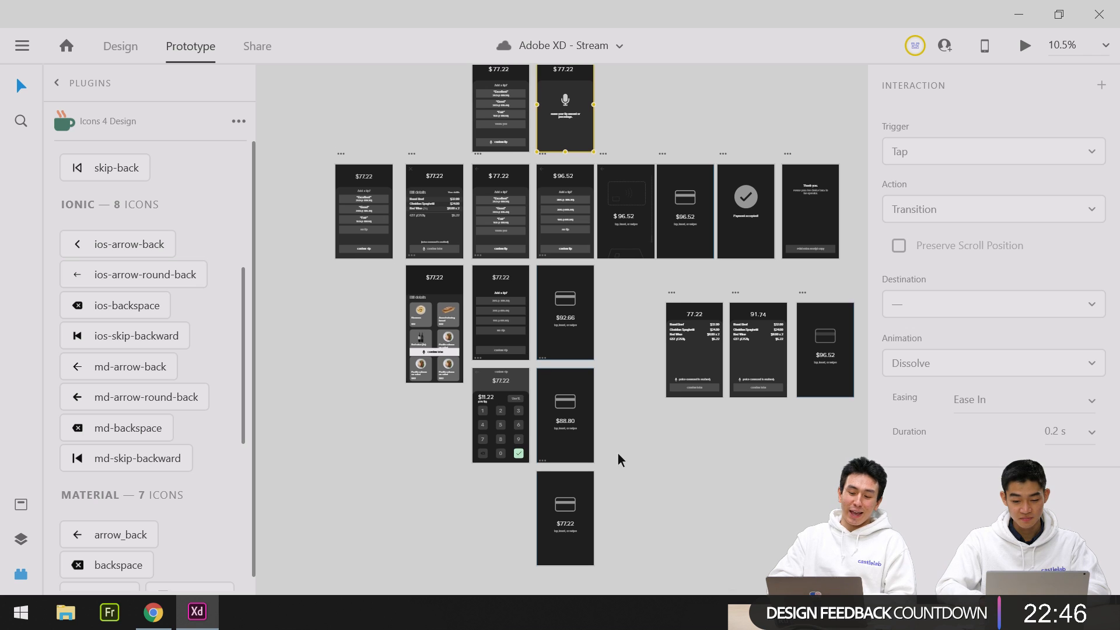
{"action": "left_click", "coordinate": [620, 460]}
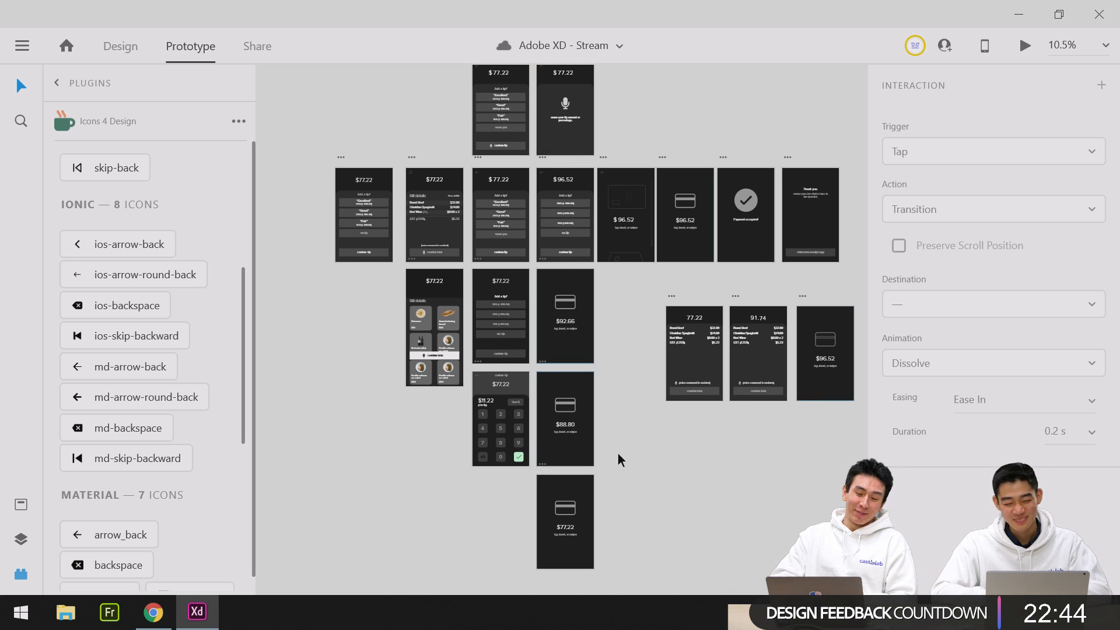
{"action": "scroll", "coordinate": [620, 460], "scroll_direction": "up", "scroll_amount": 1}
{"action": "scroll", "coordinate": [620, 460], "scroll_direction": "down", "scroll_amount": 1}
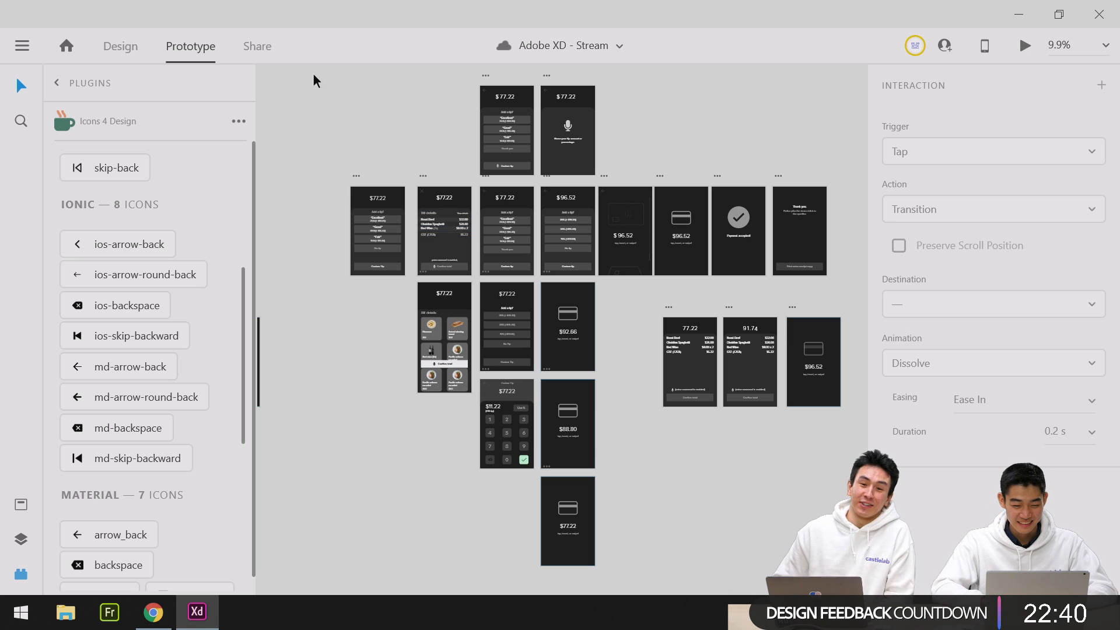
{"action": "left_click_drag", "start_coordinate": [313, 75], "coordinate": [857, 528]}
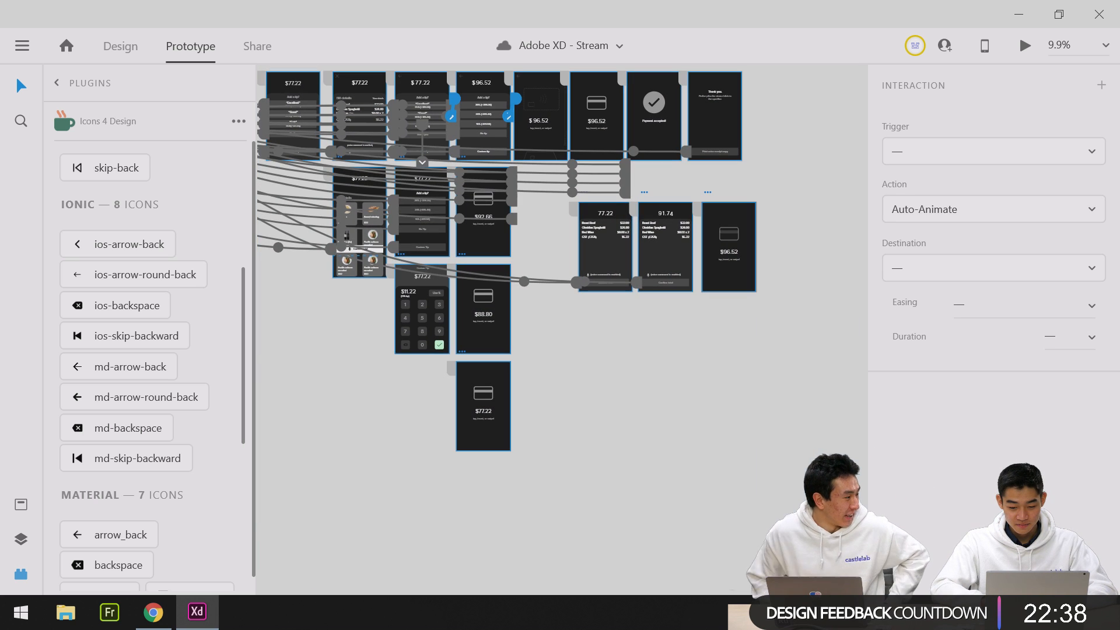
{"action": "scroll", "coordinate": [757, 518], "scroll_direction": "down", "scroll_amount": 2}
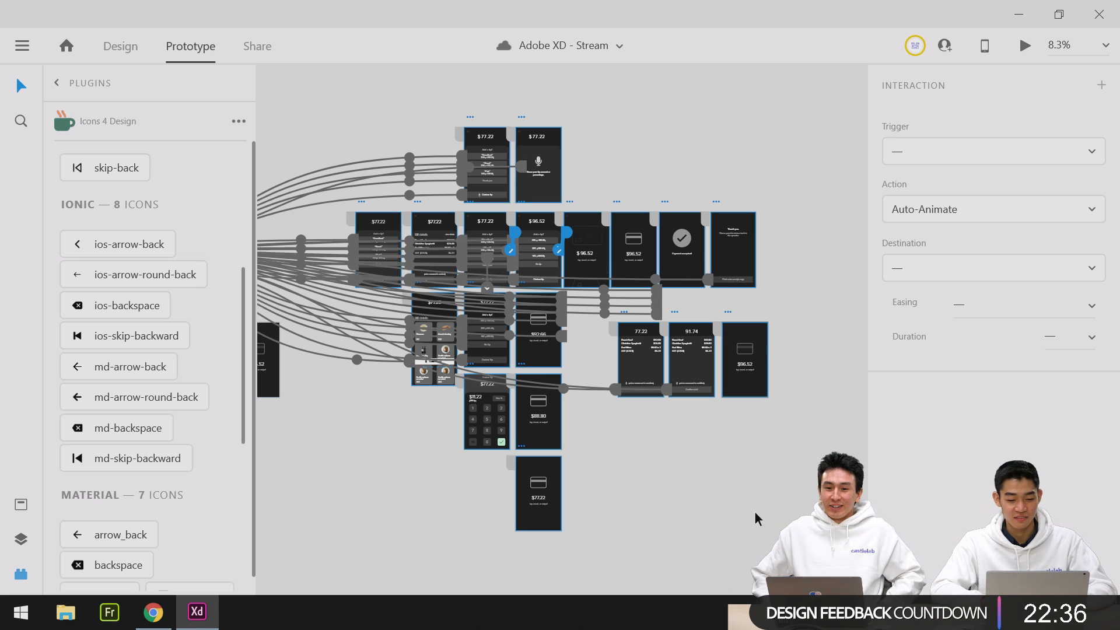
{"action": "left_click", "coordinate": [120, 46]}
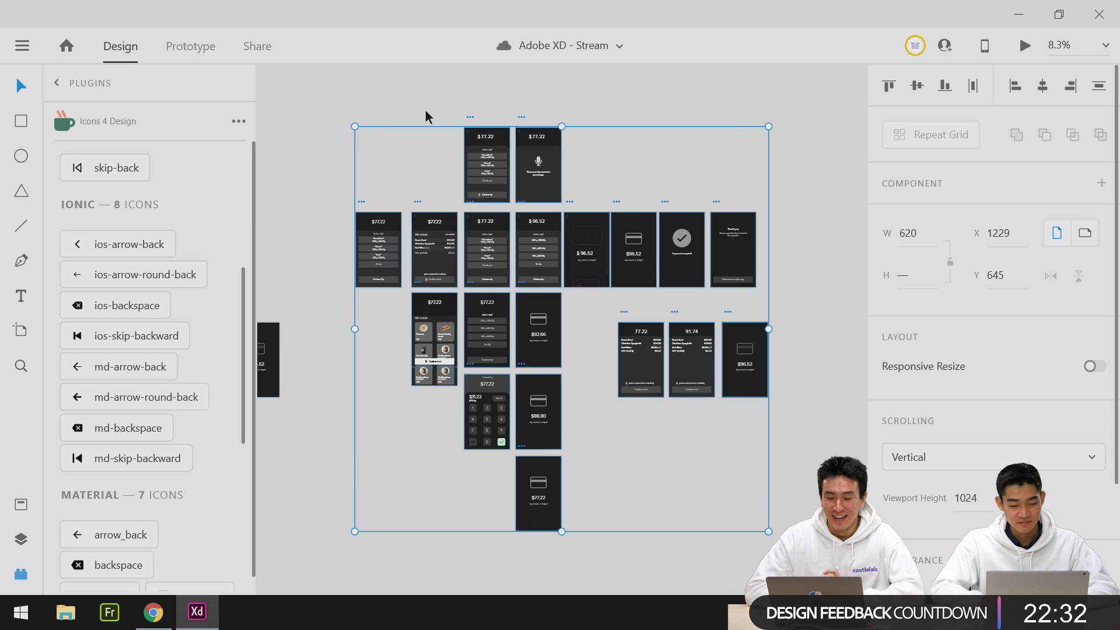
{"action": "scroll", "coordinate": [426, 117], "scroll_direction": "up", "scroll_amount": 2}
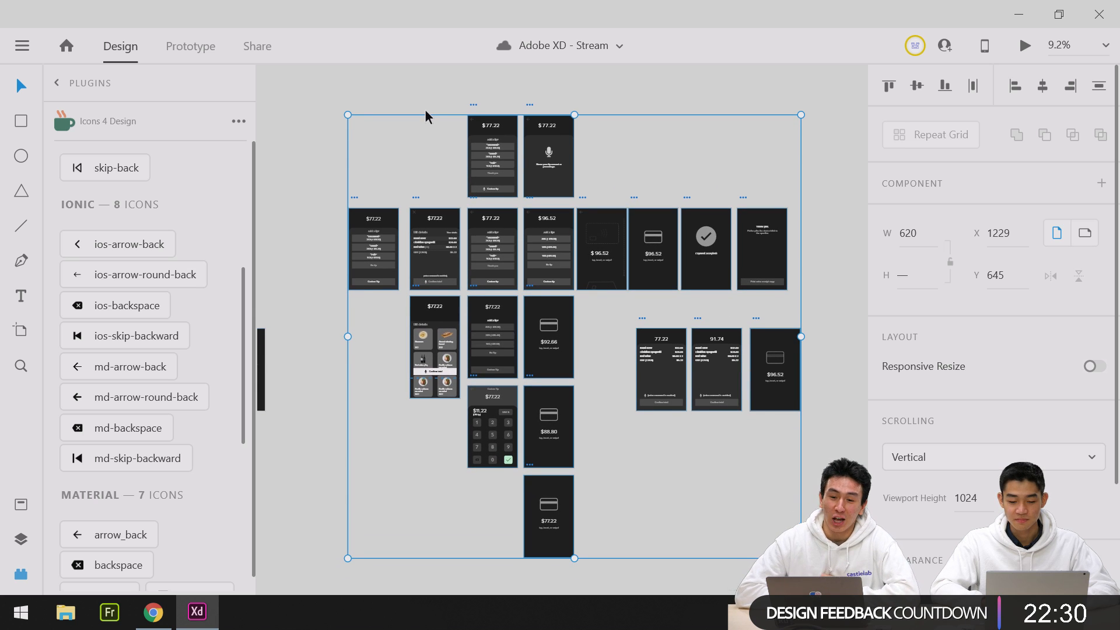
{"action": "left_click", "coordinate": [333, 144]}
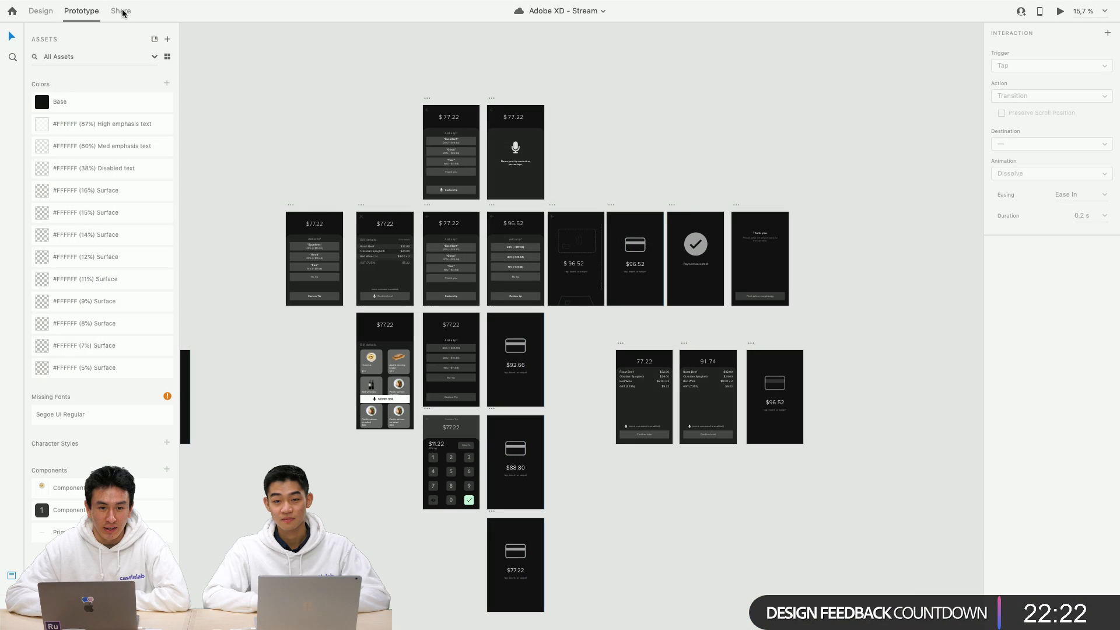
Open the share settings and examine which artboards the current home flow includes, starting from the Slides section.
{"action": "left_click", "coordinate": [122, 13]}
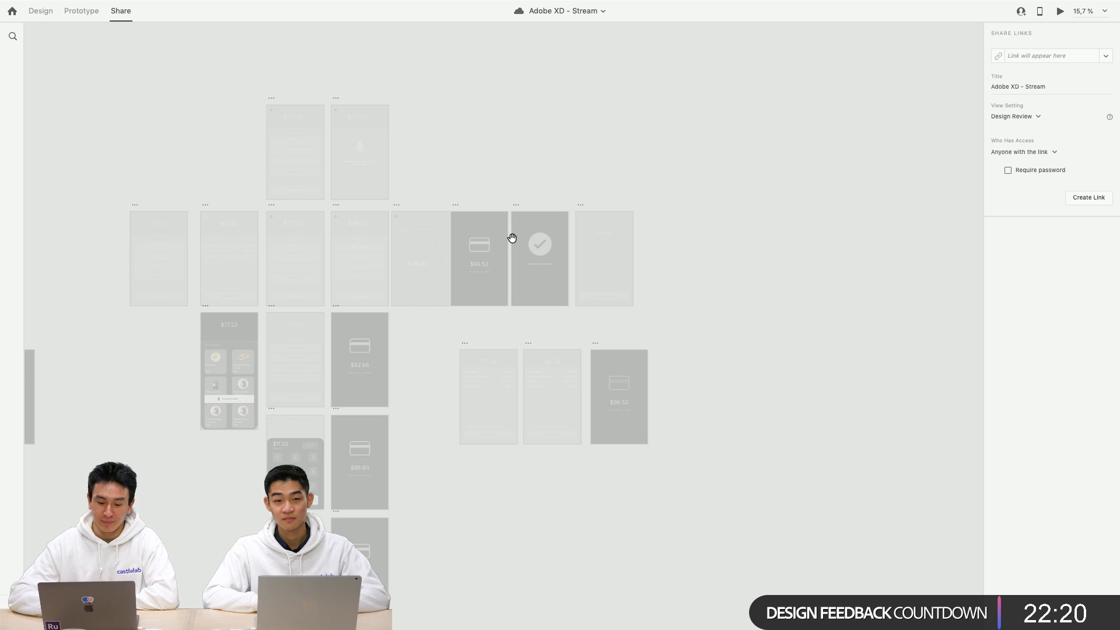
{"action": "scroll", "coordinate": [512, 238], "scroll_direction": "left", "scroll_amount": 3}
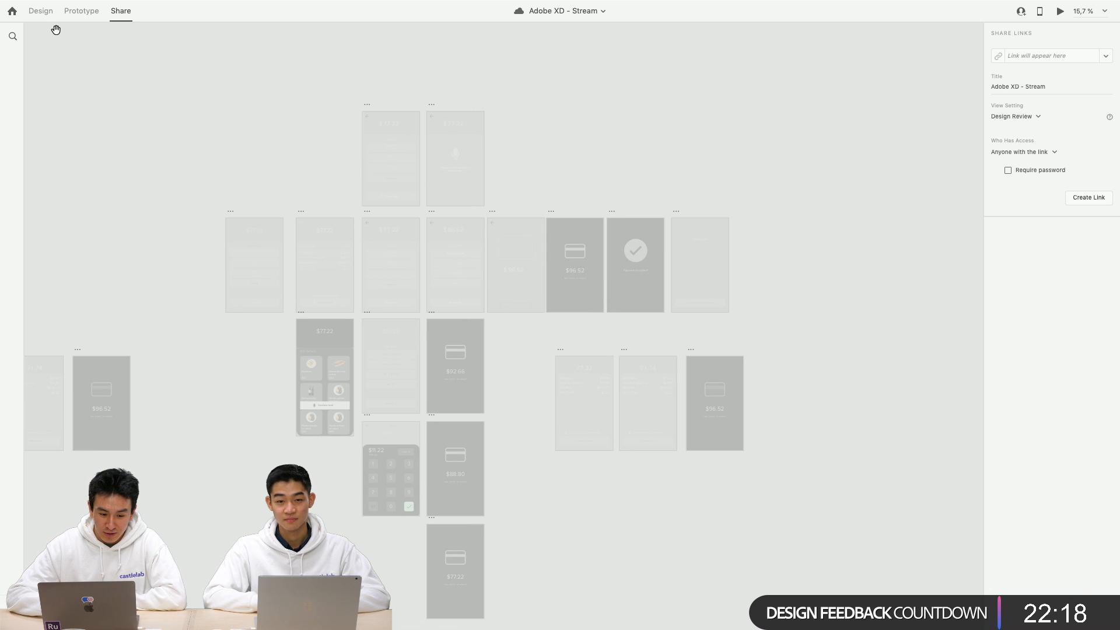
{"action": "scroll", "coordinate": [267, 153], "scroll_direction": "left", "scroll_amount": 8}
{"action": "scroll", "coordinate": [267, 153], "scroll_direction": "down", "scroll_amount": 5}
{"action": "scroll", "coordinate": [267, 153], "scroll_direction": "down", "scroll_amount": 8}
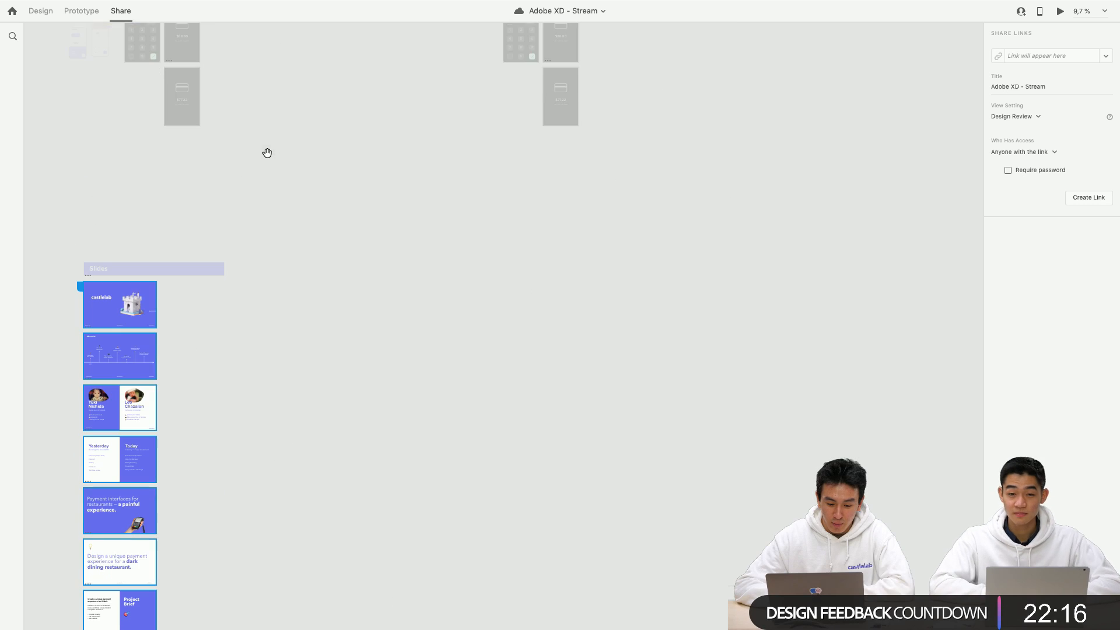
{"action": "scroll", "coordinate": [268, 152], "scroll_direction": "up", "scroll_amount": 5}
{"action": "scroll", "coordinate": [453, 125], "scroll_direction": "left", "scroll_amount": 5}
{"action": "scroll", "coordinate": [453, 125], "scroll_direction": "down", "scroll_amount": 3}
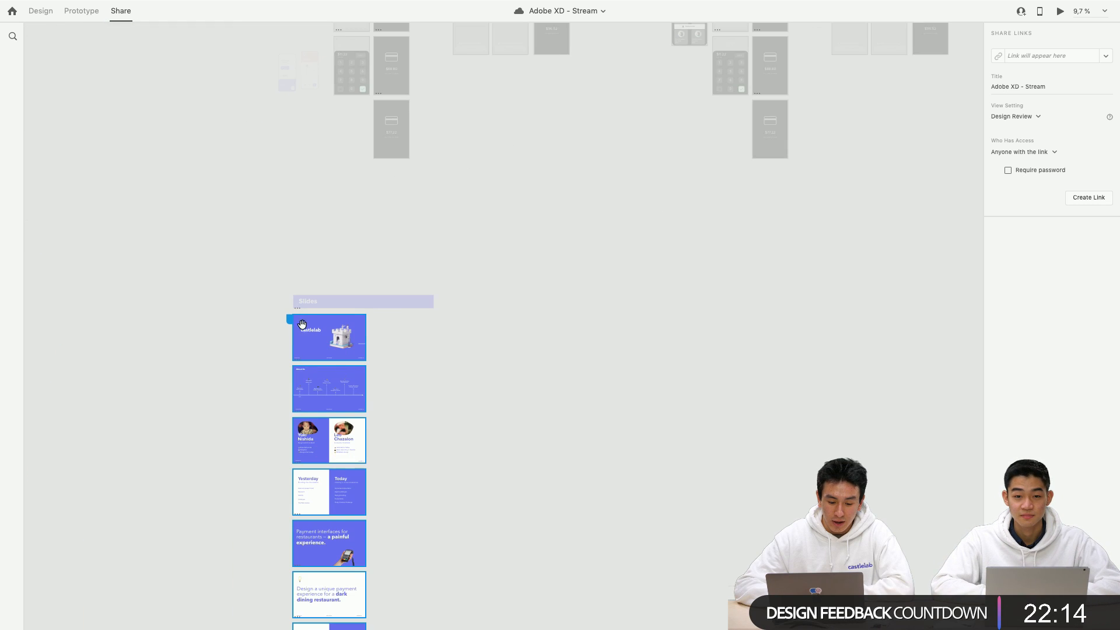
{"action": "left_click_drag", "start_coordinate": [302, 324], "coordinate": [302, 166]}
{"action": "scroll", "coordinate": [296, 141], "scroll_direction": "up", "scroll_amount": 3}
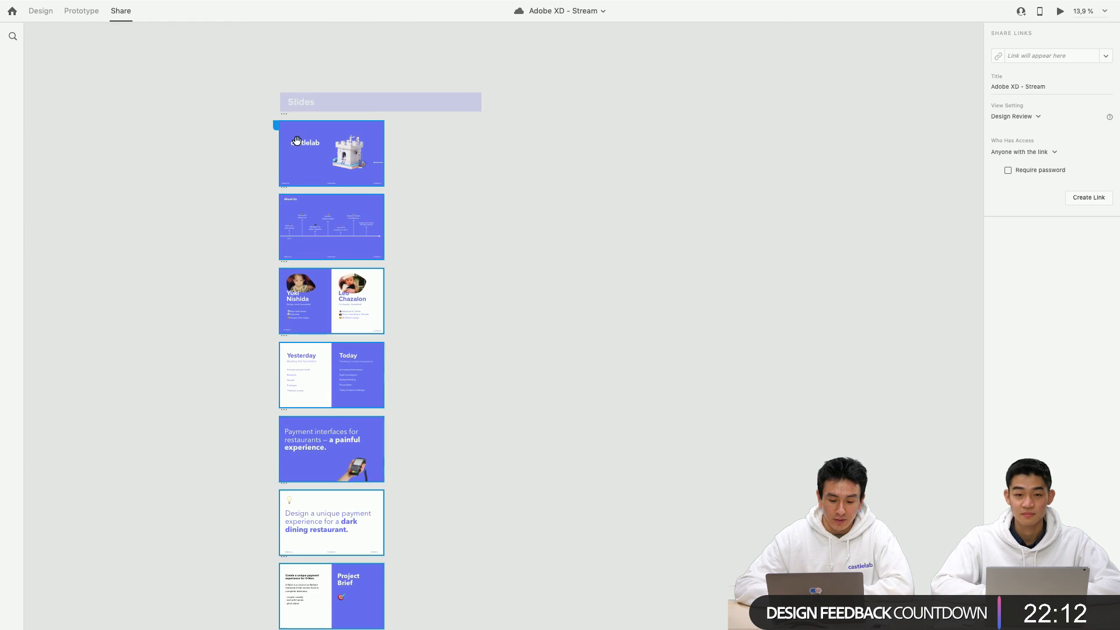
{"action": "scroll", "coordinate": [297, 140], "scroll_direction": "up", "scroll_amount": 4}
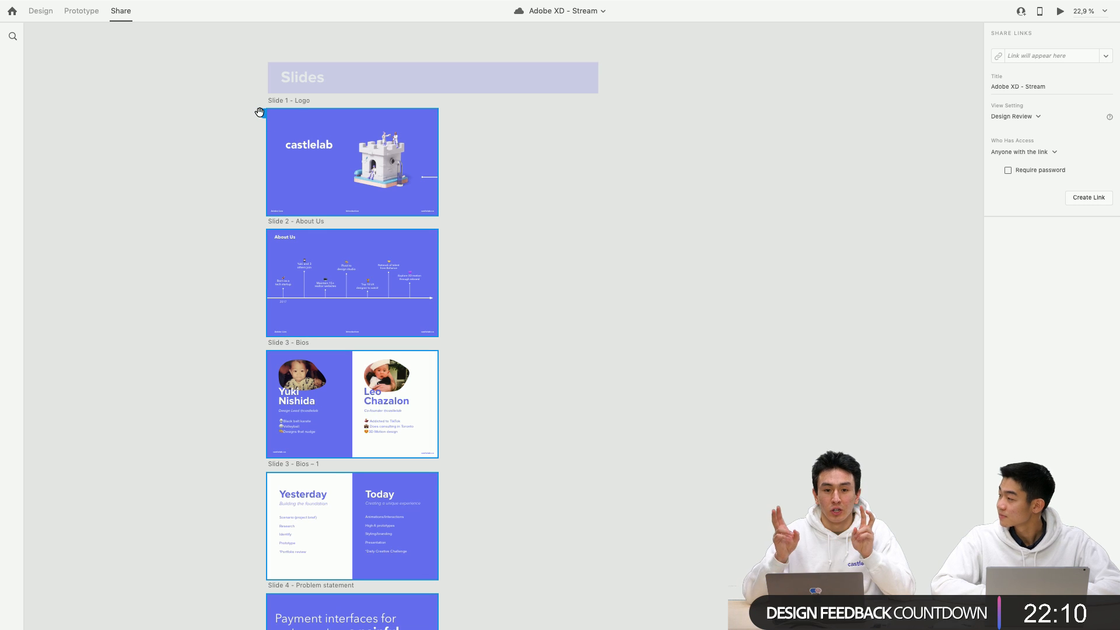
{"action": "scroll", "coordinate": [271, 126], "scroll_direction": "up", "scroll_amount": 3}
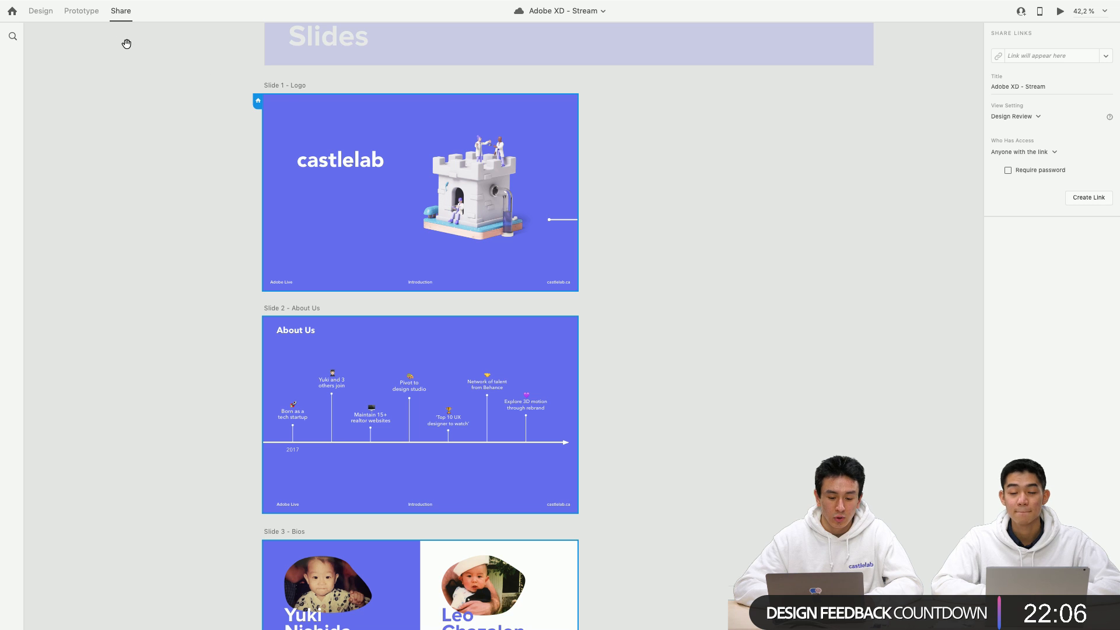
{"action": "scroll", "coordinate": [258, 102], "scroll_direction": "up", "scroll_amount": 3}
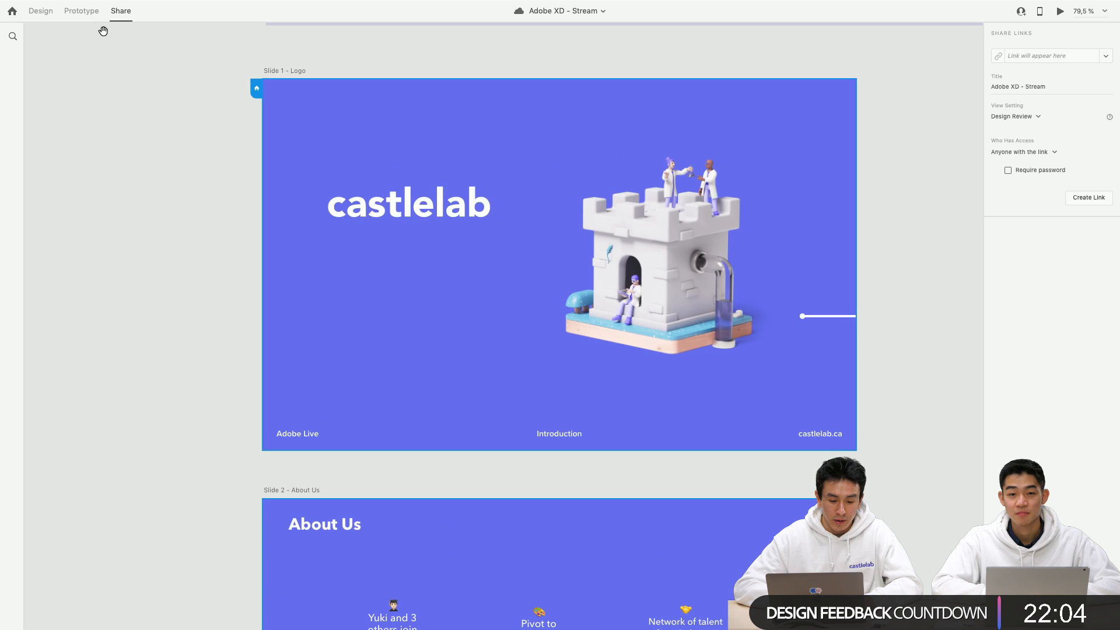
Return to prototype mode and check the interaction and home marker of Tip screen – 7.
{"action": "left_click", "coordinate": [81, 11]}
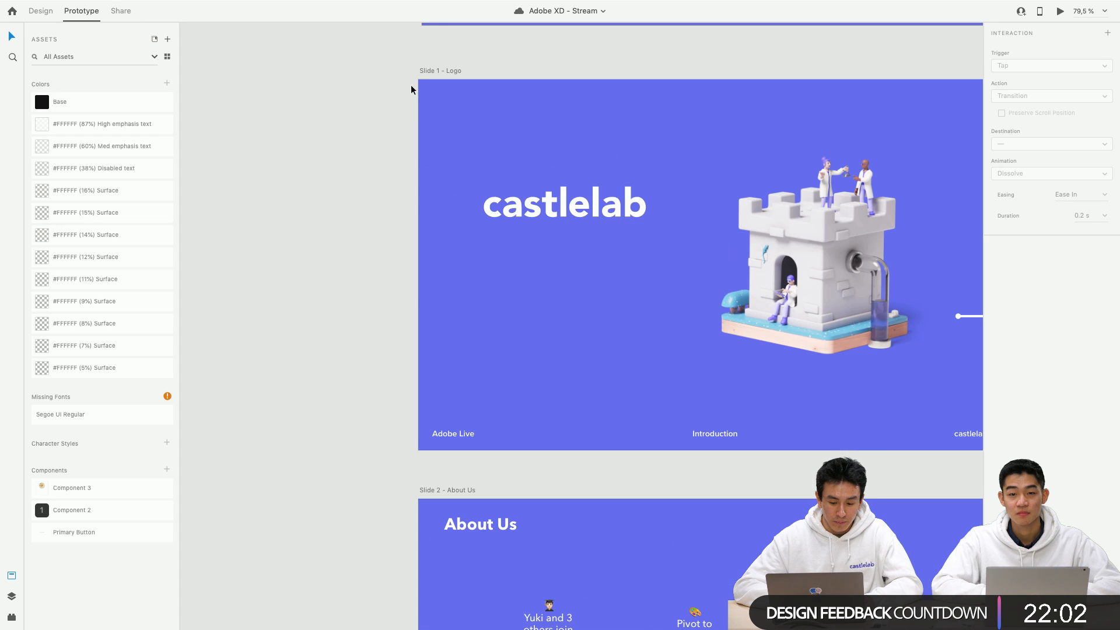
{"action": "scroll", "coordinate": [387, 141], "scroll_direction": "down", "scroll_amount": 5}
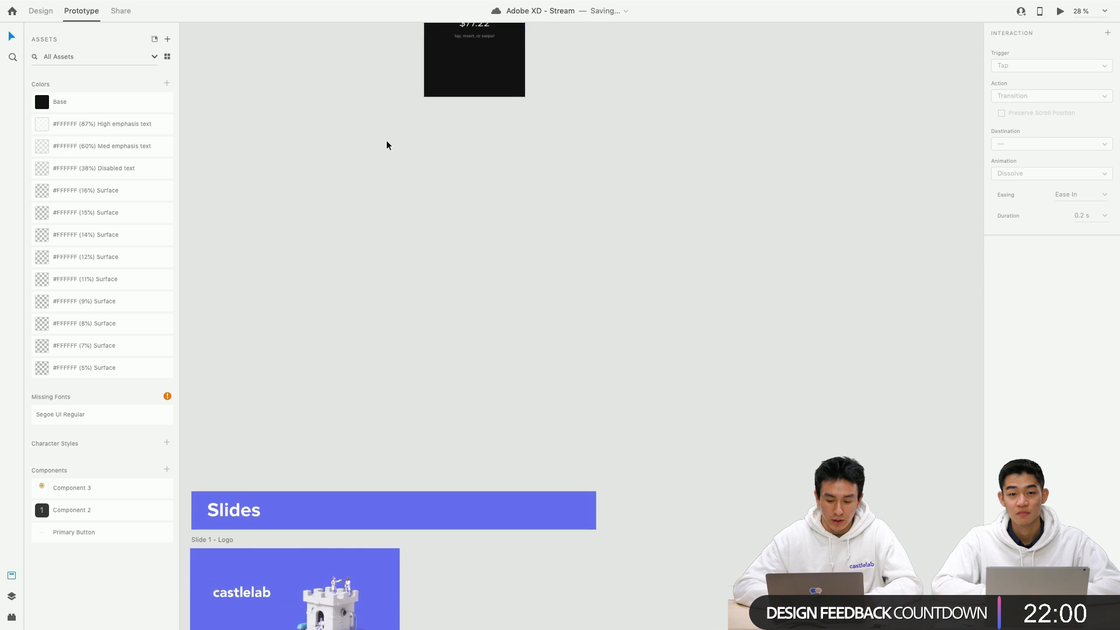
{"action": "scroll", "coordinate": [387, 140], "scroll_direction": "up", "scroll_amount": 10}
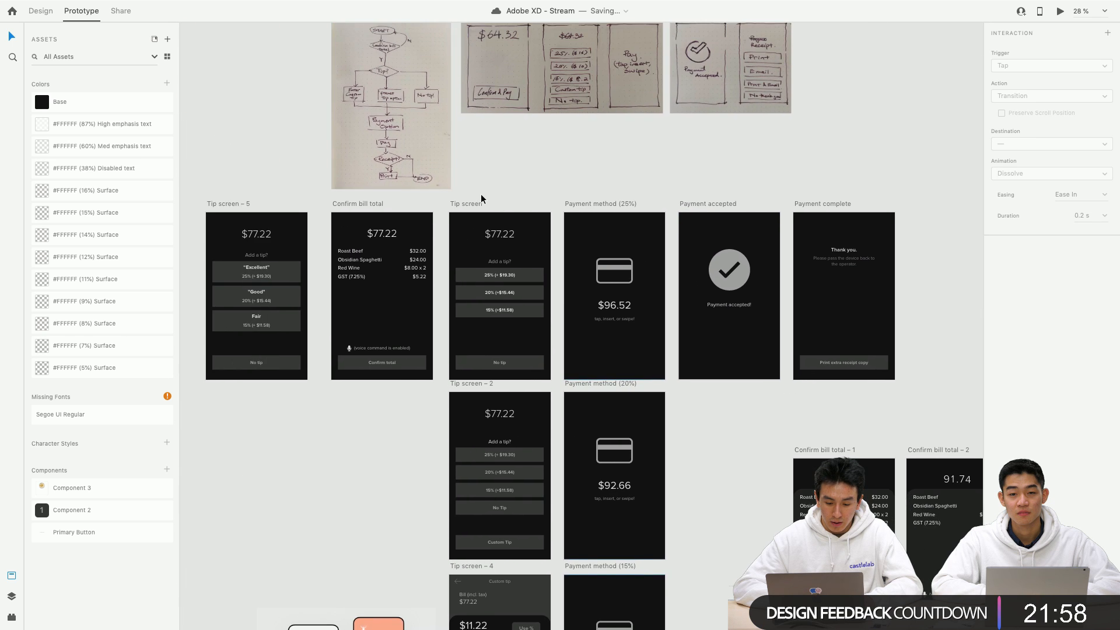
{"action": "scroll", "coordinate": [489, 170], "scroll_direction": "up", "scroll_amount": 5}
{"action": "scroll", "coordinate": [490, 170], "scroll_direction": "down", "scroll_amount": 10}
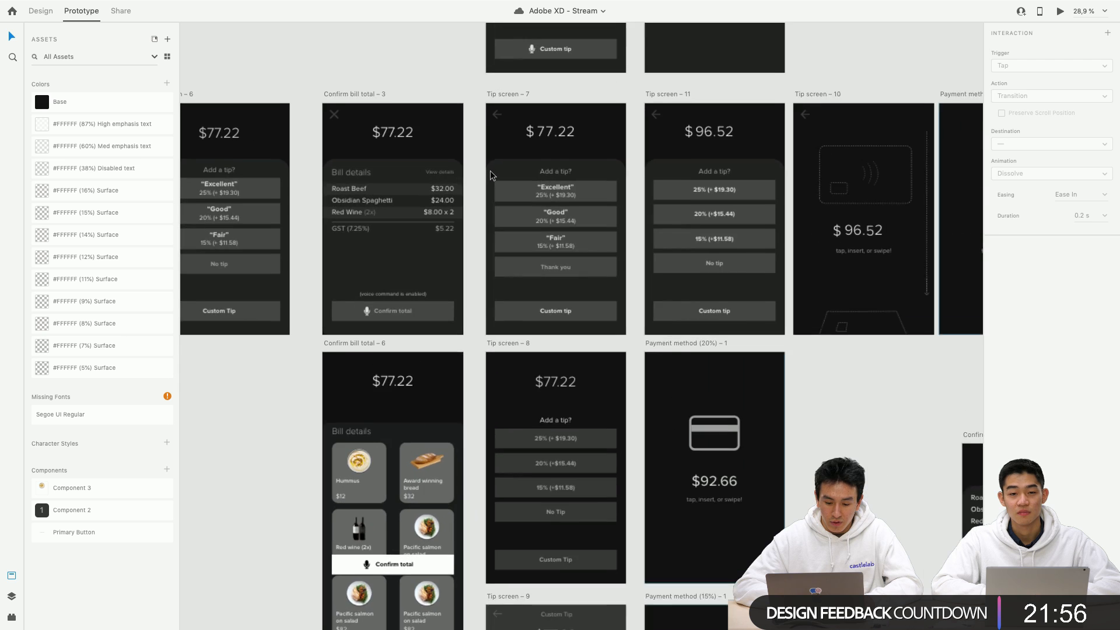
{"action": "scroll", "coordinate": [490, 170], "scroll_direction": "left", "scroll_amount": 3}
{"action": "scroll", "coordinate": [433, 213], "scroll_direction": "up", "scroll_amount": 5}
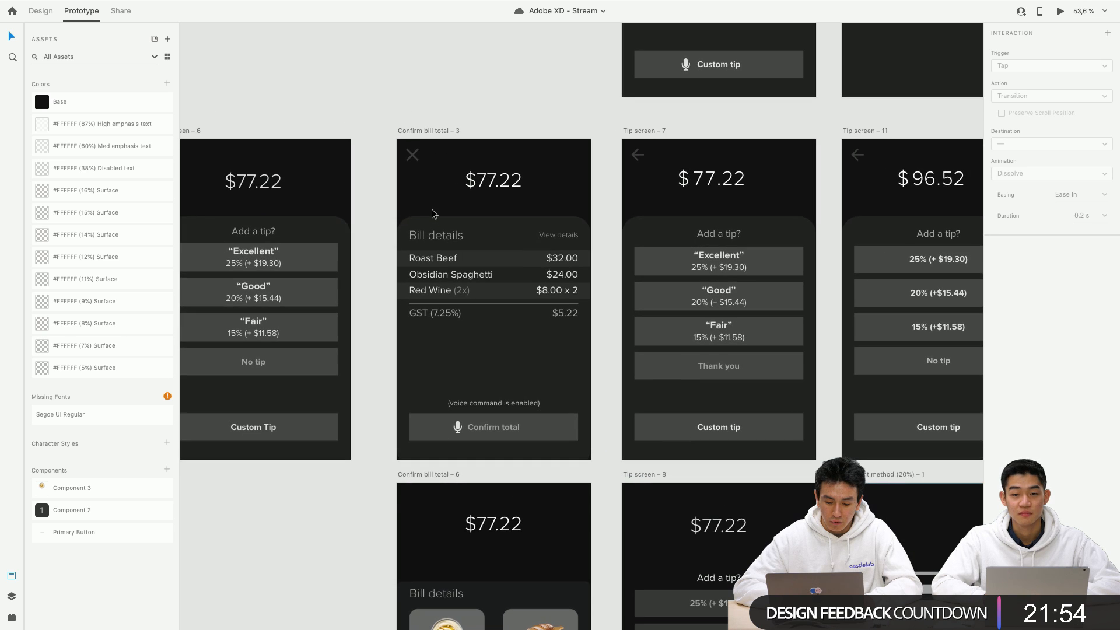
{"action": "scroll", "coordinate": [418, 169], "scroll_direction": "right", "scroll_amount": 5}
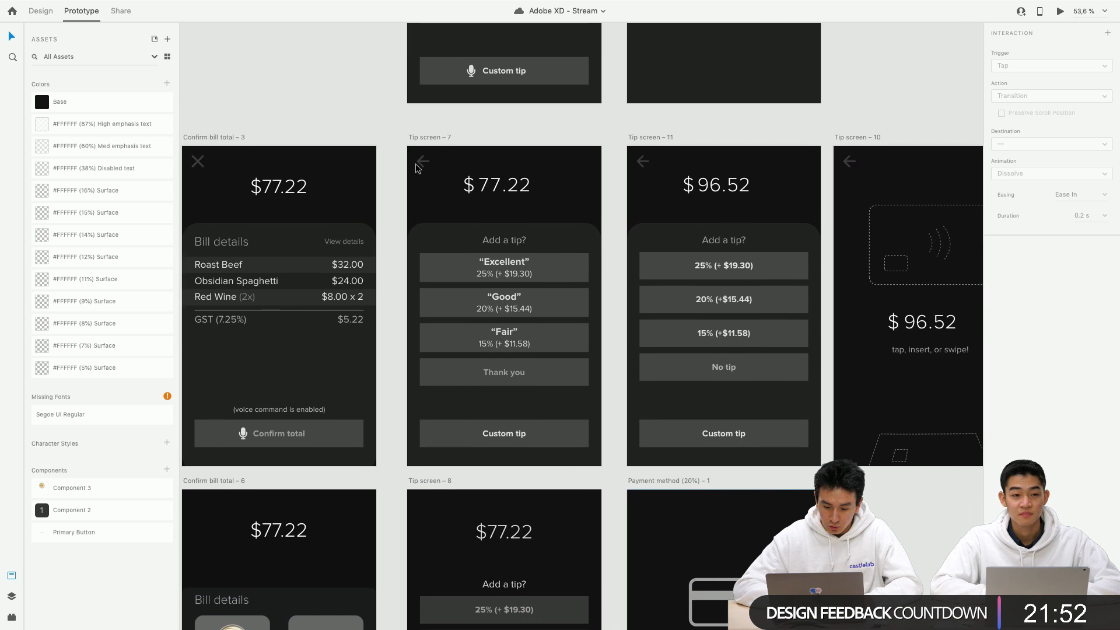
{"action": "scroll", "coordinate": [418, 164], "scroll_direction": "right", "scroll_amount": 1}
{"action": "left_click", "coordinate": [414, 141]}
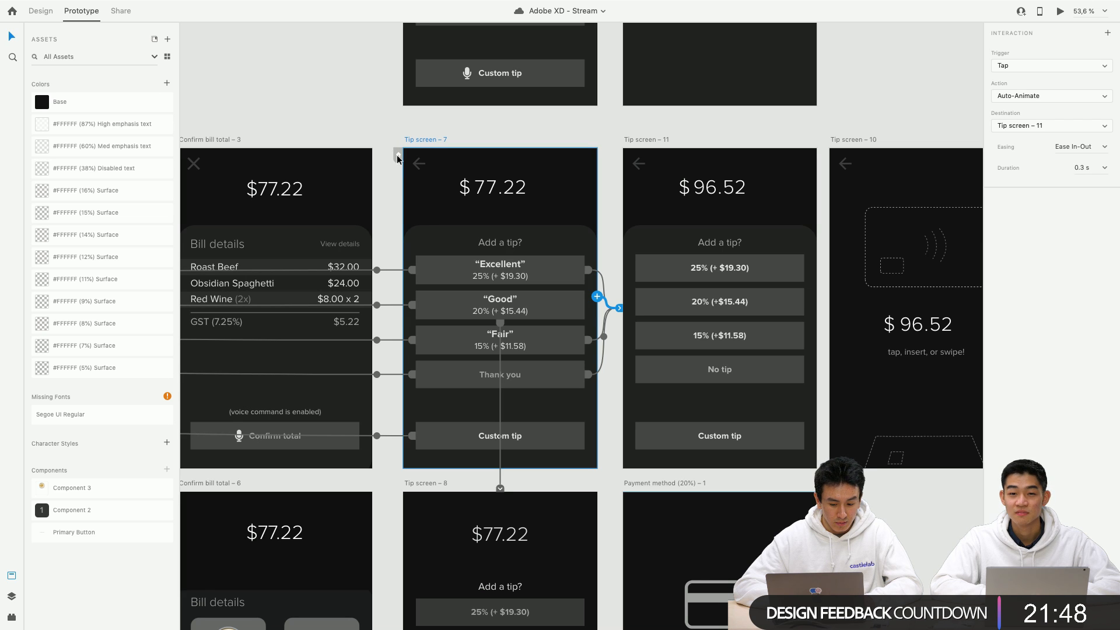
Make the Confirm bill total – 3 artboard the home screen of the prototype.
{"action": "scroll", "coordinate": [398, 159], "scroll_direction": "left", "scroll_amount": 6}
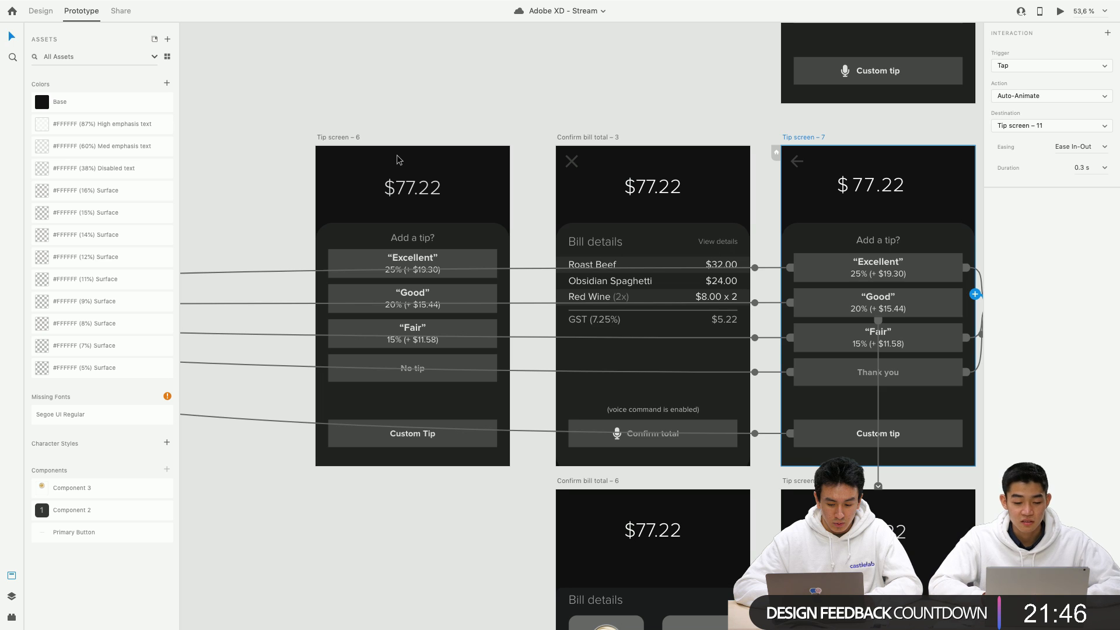
{"action": "scroll", "coordinate": [398, 159], "scroll_direction": "right", "scroll_amount": 4}
{"action": "scroll", "coordinate": [399, 159], "scroll_direction": "down", "scroll_amount": 1}
{"action": "scroll", "coordinate": [441, 319], "scroll_direction": "up", "scroll_amount": 1}
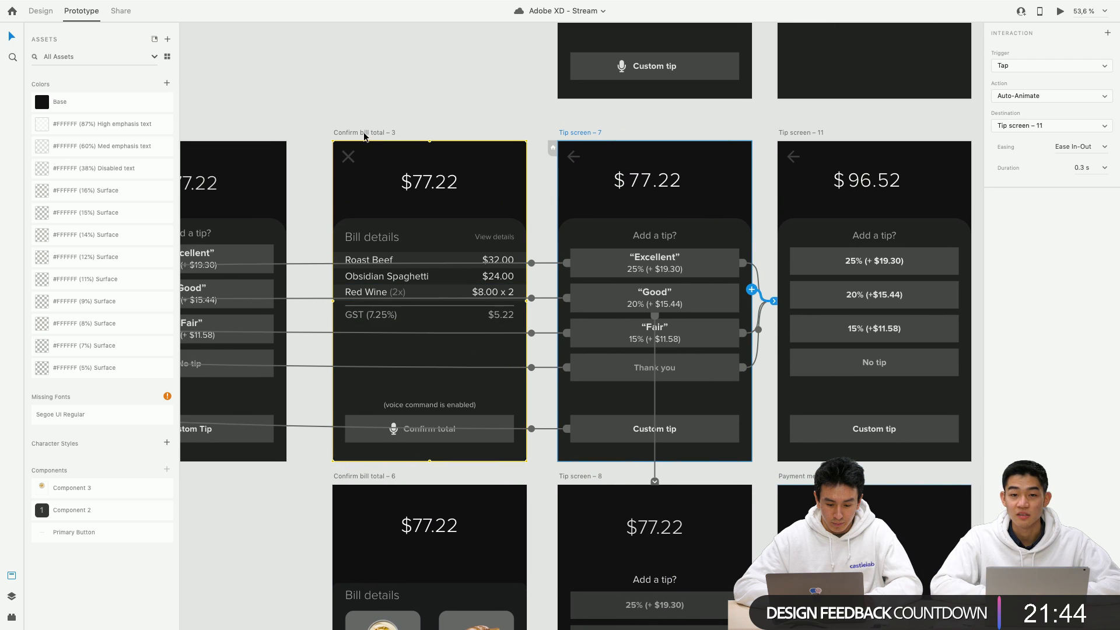
{"action": "left_click", "coordinate": [439, 441]}
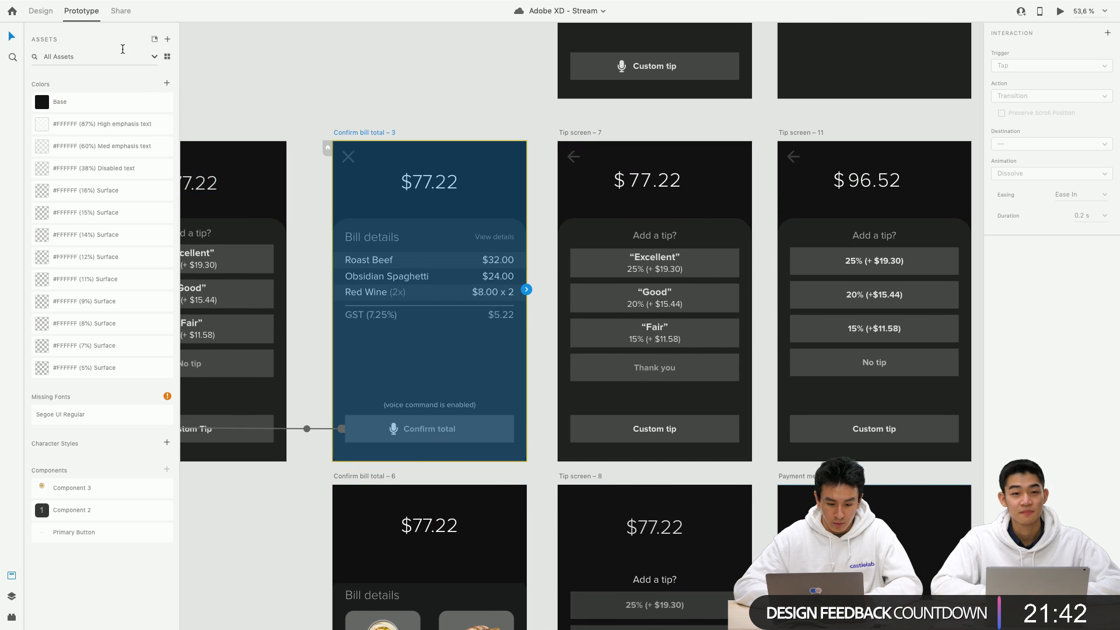
{"action": "scroll", "coordinate": [343, 375], "scroll_direction": "up", "scroll_amount": 3}
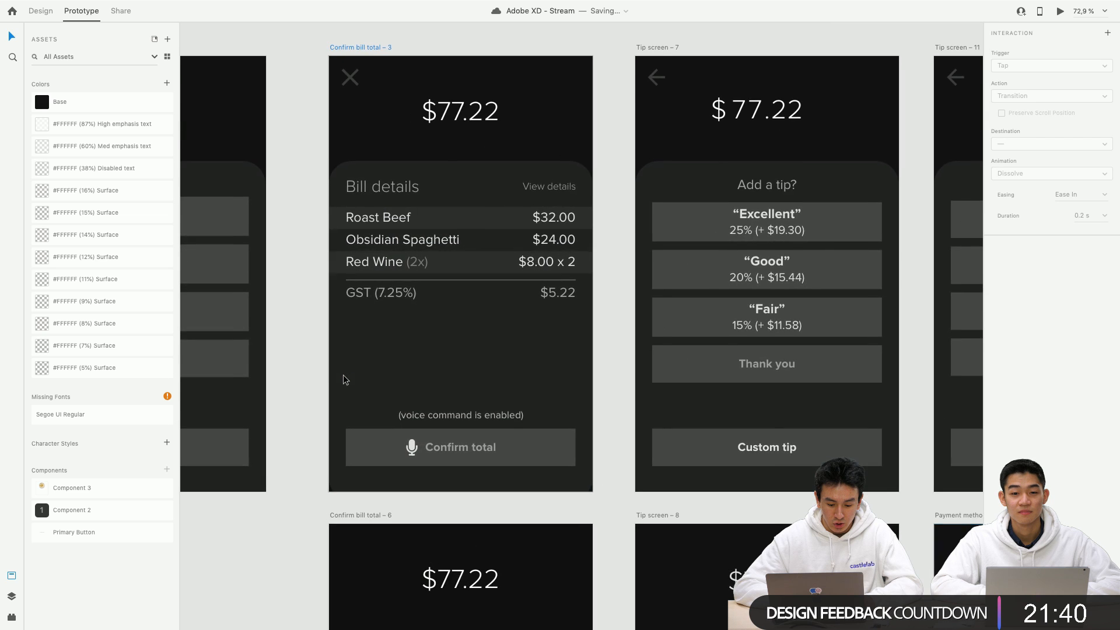
{"action": "scroll", "coordinate": [343, 374], "scroll_direction": "left", "scroll_amount": 3}
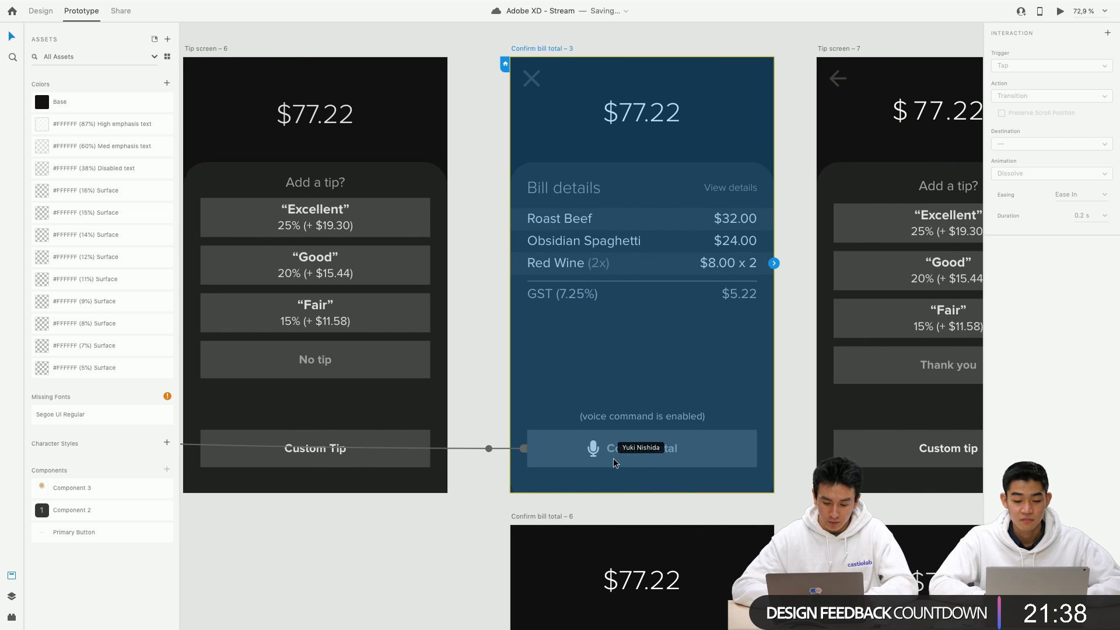
{"action": "scroll", "coordinate": [614, 457], "scroll_direction": "right", "scroll_amount": 2}
{"action": "scroll", "coordinate": [709, 418], "scroll_direction": "right", "scroll_amount": 3}
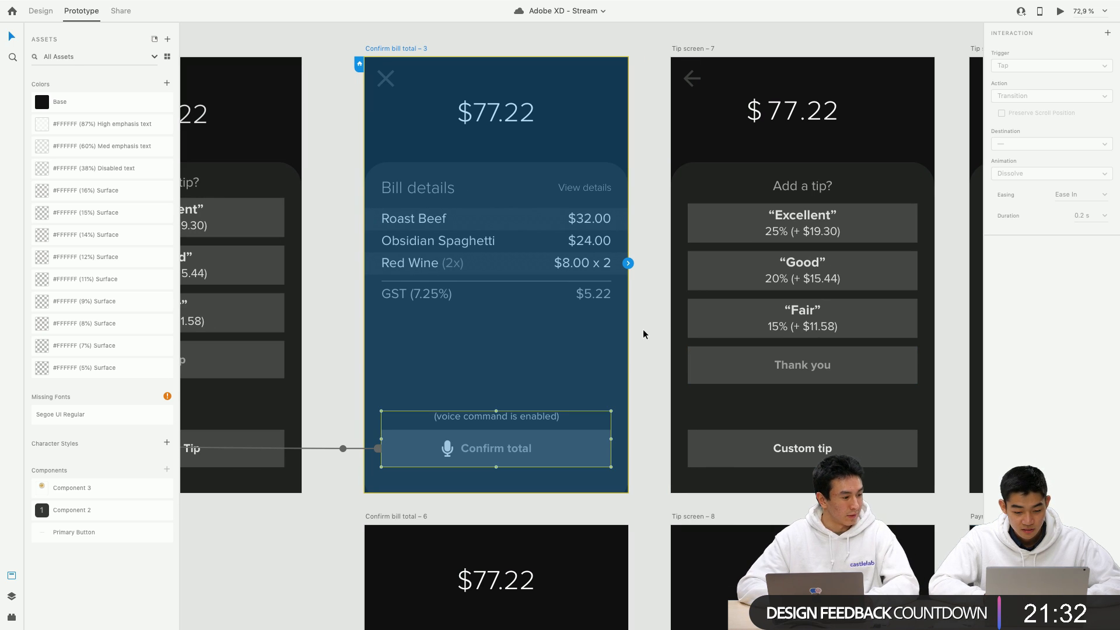
Switch to the share view and examine which artboards are linked into the flow starting at Confirm bill total – 3.
{"action": "scroll", "coordinate": [644, 334], "scroll_direction": "down", "scroll_amount": 5}
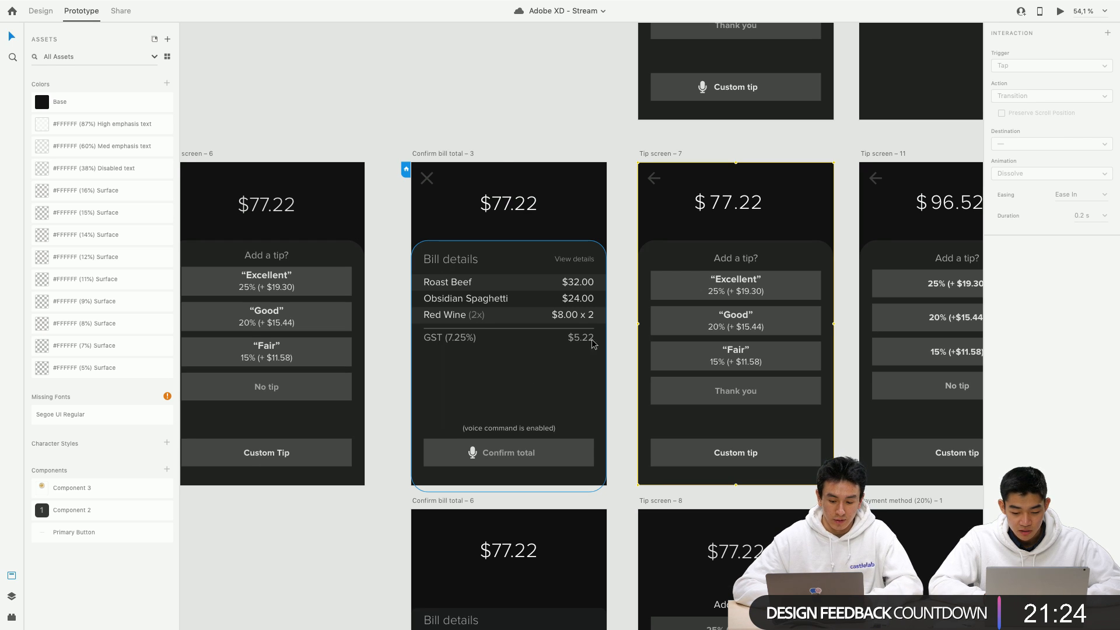
{"action": "left_click", "coordinate": [438, 154]}
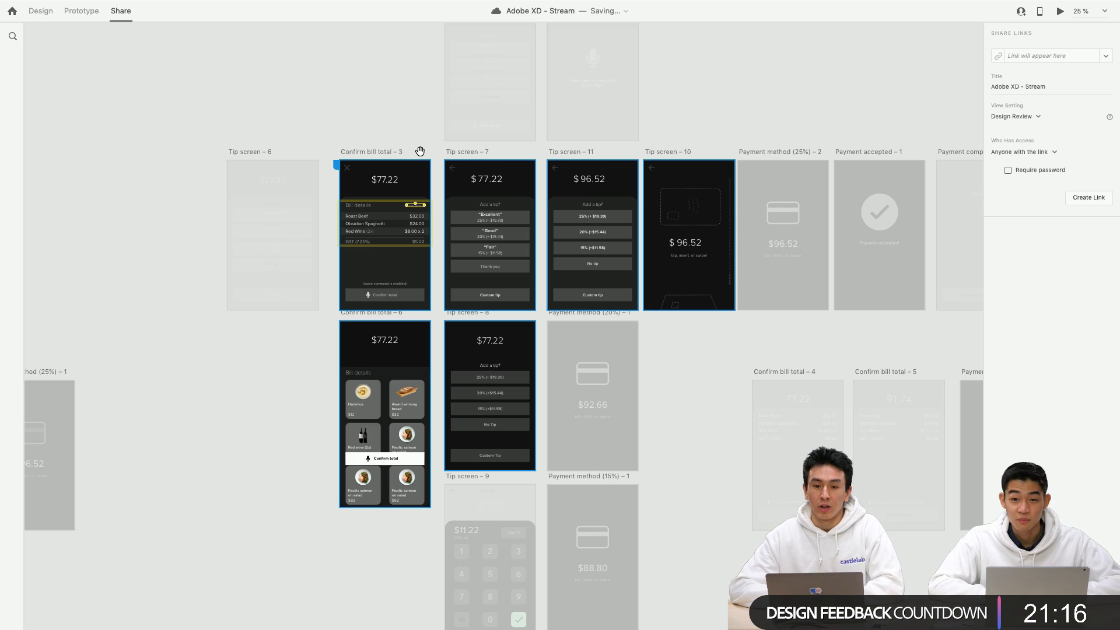
{"action": "scroll", "coordinate": [398, 229], "scroll_direction": "up", "scroll_amount": 3}
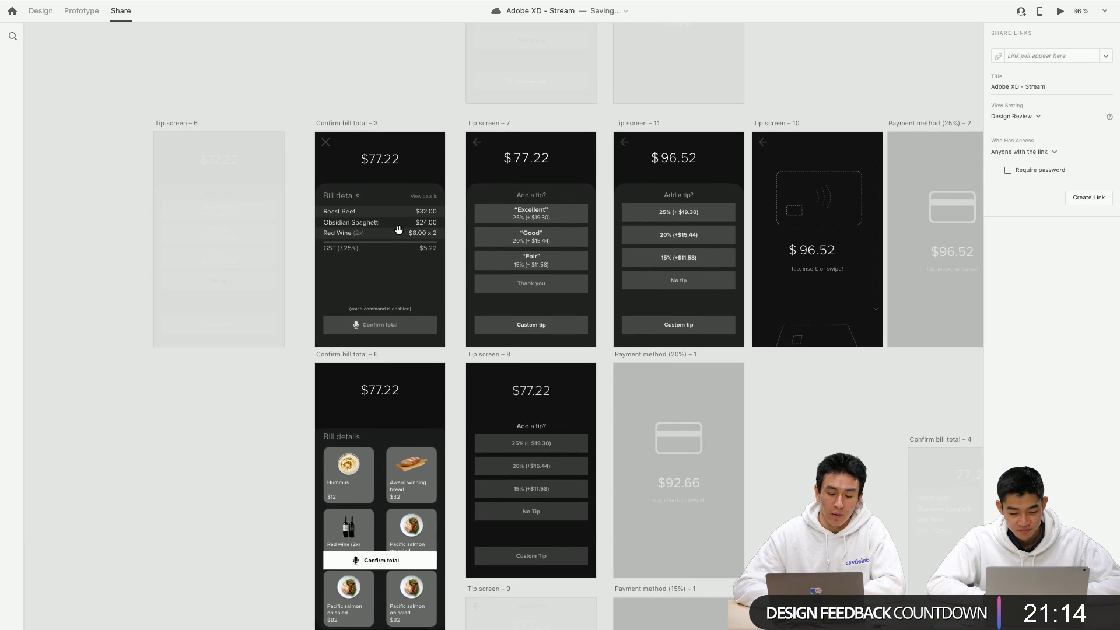
{"action": "scroll", "coordinate": [398, 229], "scroll_direction": "up", "scroll_amount": 2}
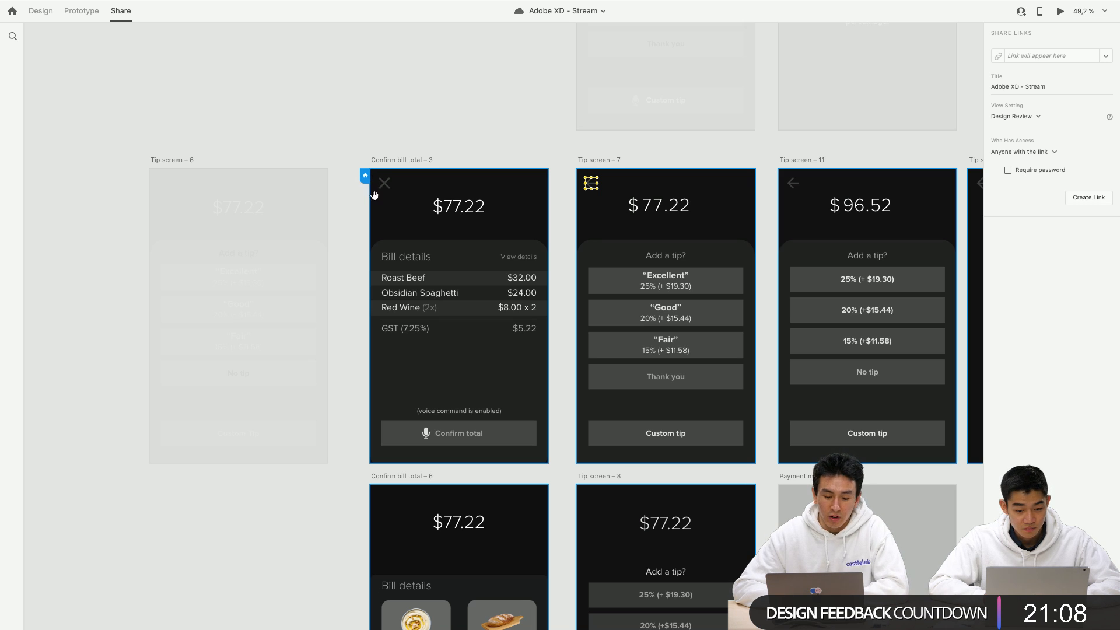
{"action": "scroll", "coordinate": [383, 284], "scroll_direction": "down", "scroll_amount": 5}
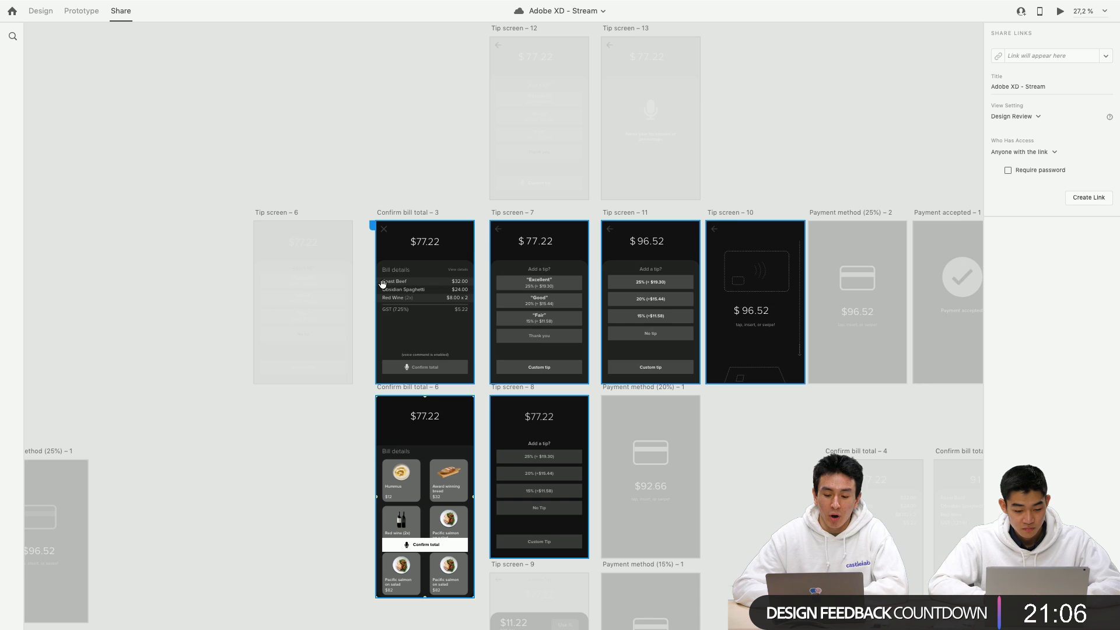
Compare the artboards highlighted in the older screen design flow with those linked from Confirm bill total – 3.
{"action": "scroll", "coordinate": [382, 284], "scroll_direction": "down", "scroll_amount": 5}
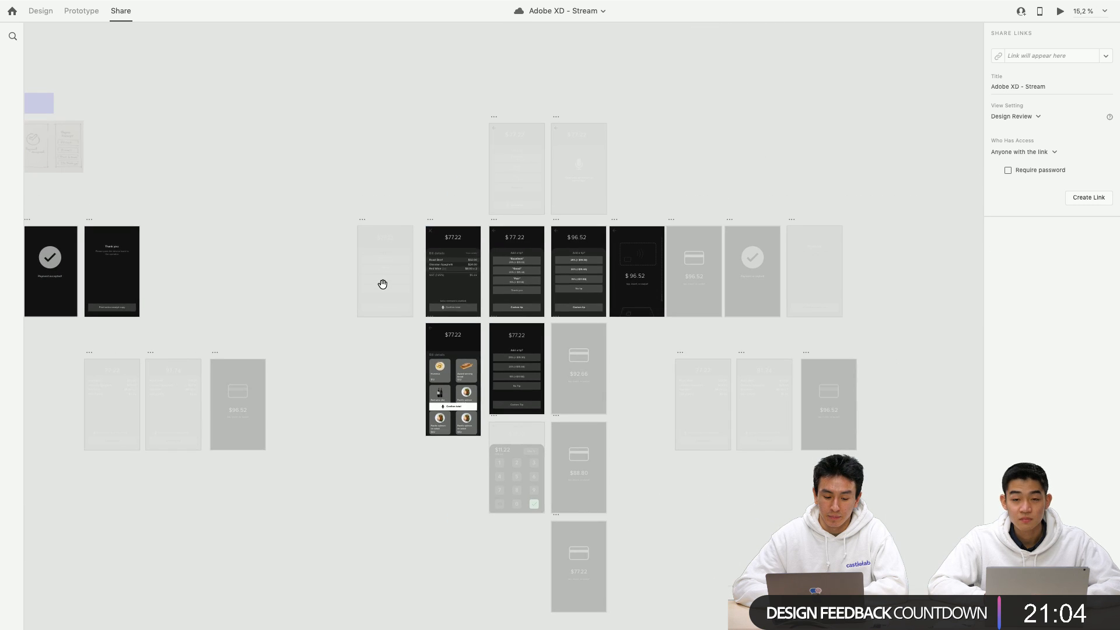
{"action": "scroll", "coordinate": [382, 284], "scroll_direction": "down", "scroll_amount": 5}
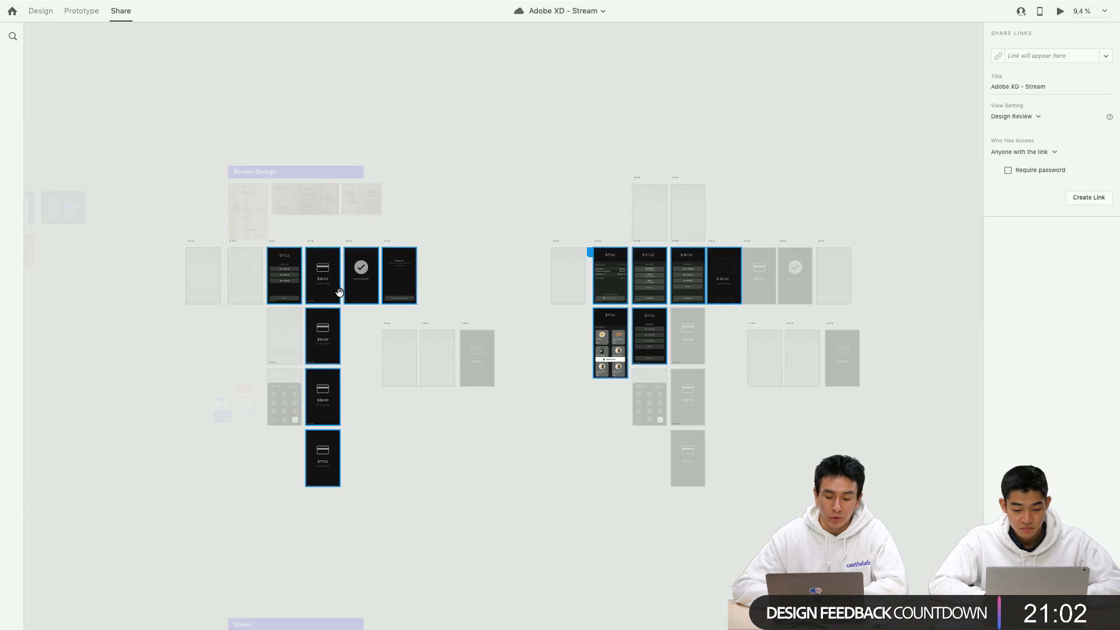
{"action": "scroll", "coordinate": [339, 291], "scroll_direction": "down", "scroll_amount": 4}
{"action": "scroll", "coordinate": [339, 291], "scroll_direction": "right", "scroll_amount": 1}
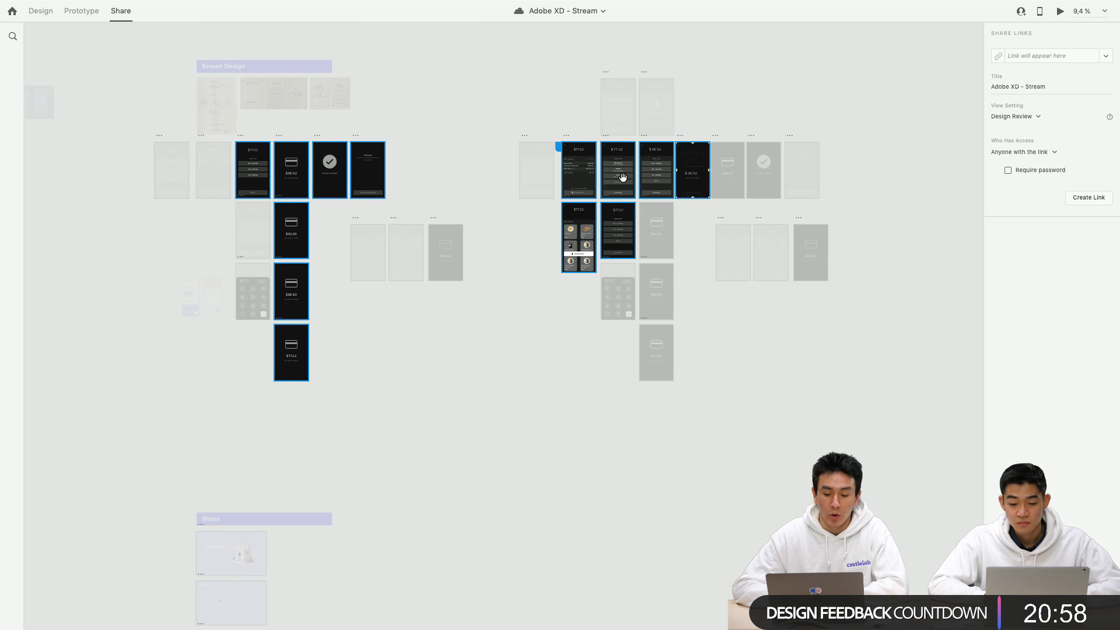
{"action": "scroll", "coordinate": [623, 176], "scroll_direction": "up", "scroll_amount": 6}
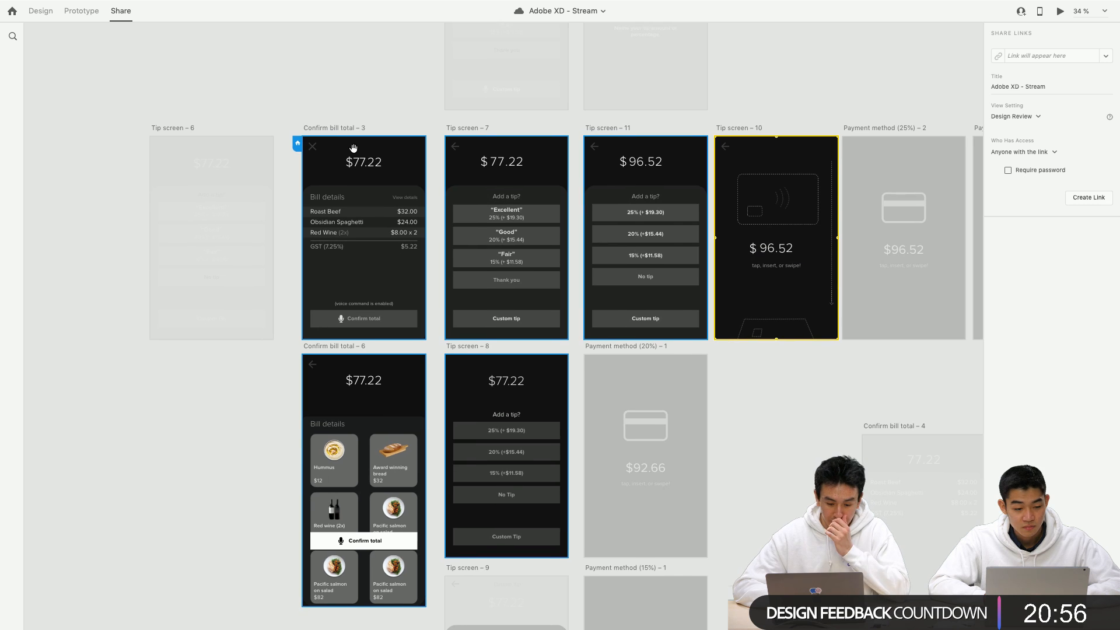
{"action": "scroll", "coordinate": [505, 258], "scroll_direction": "up", "scroll_amount": 3}
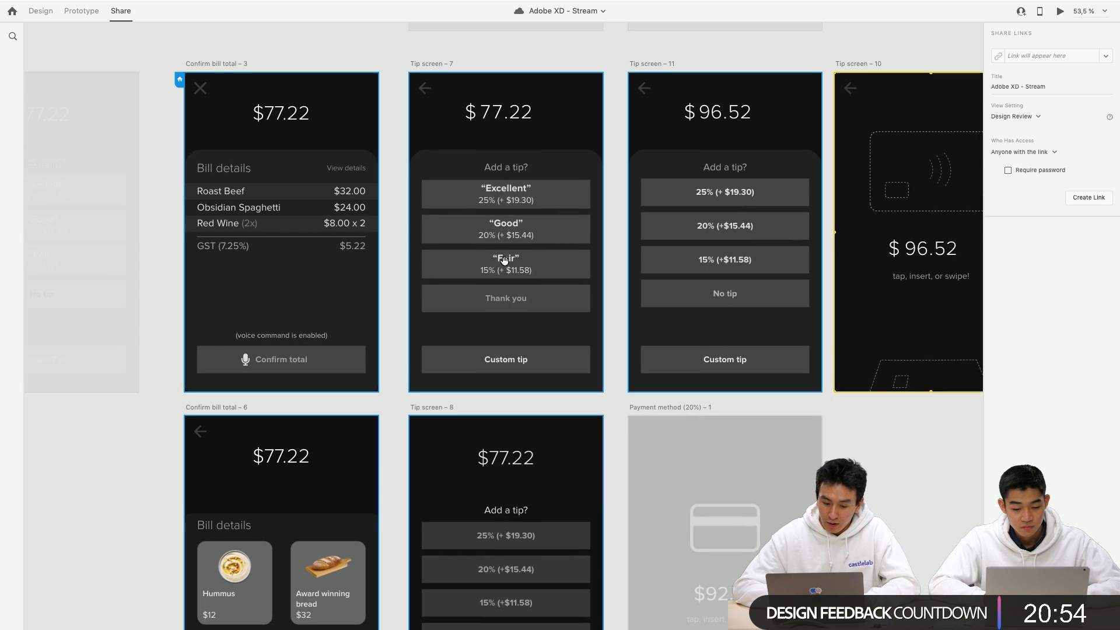
{"action": "scroll", "coordinate": [504, 259], "scroll_direction": "up", "scroll_amount": 1}
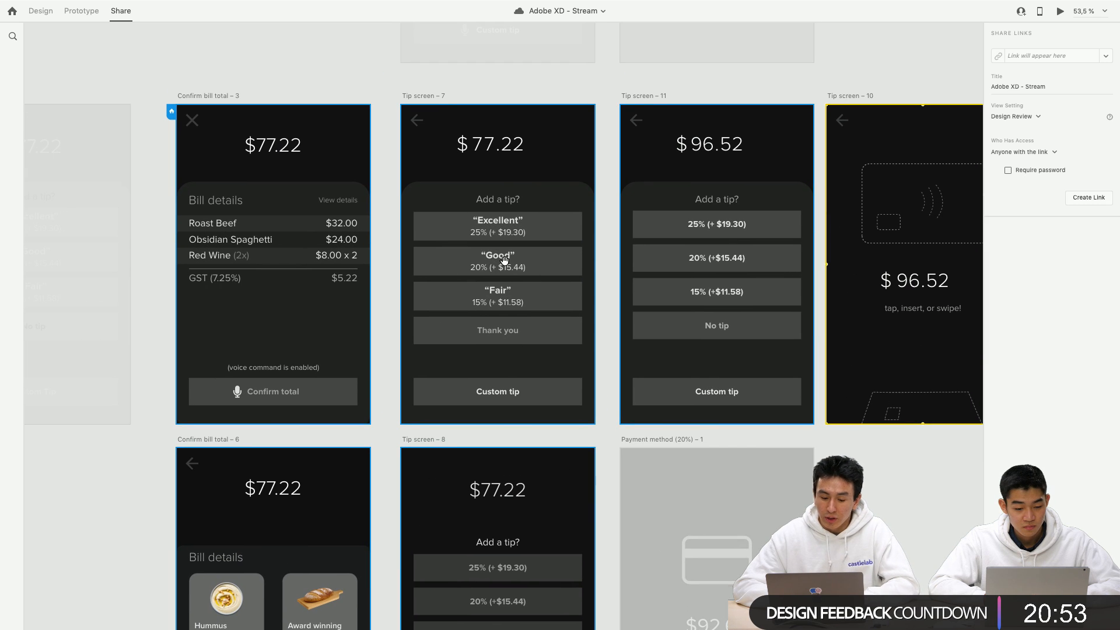
Start a new share link and title it "O-Noir - Payment UI".
{"action": "left_click", "coordinate": [1106, 56]}
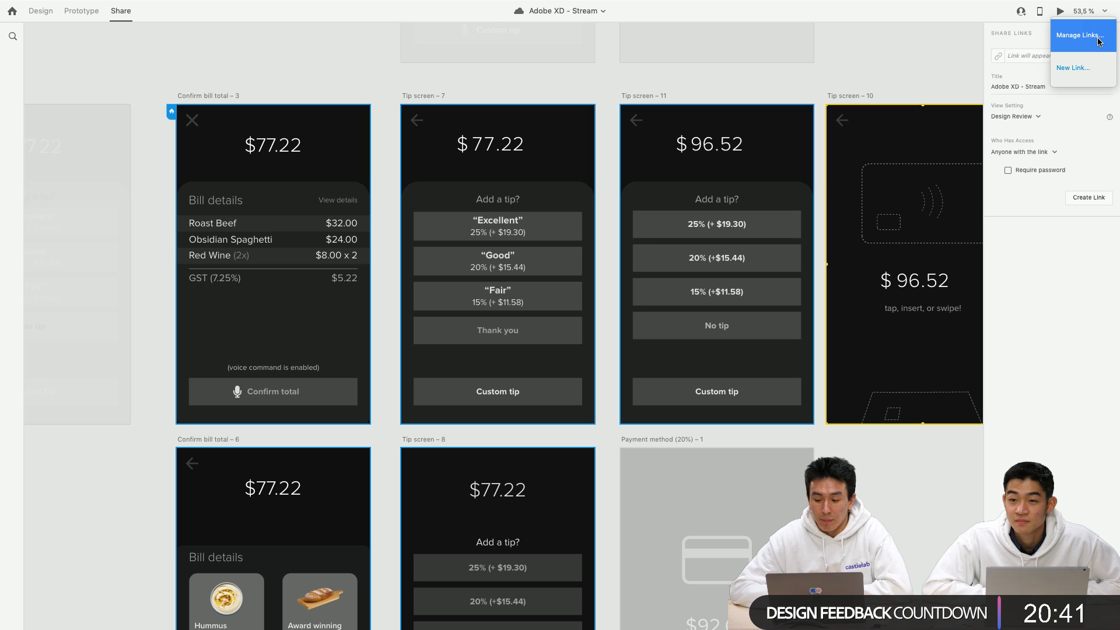
{"action": "left_click", "coordinate": [1089, 73]}
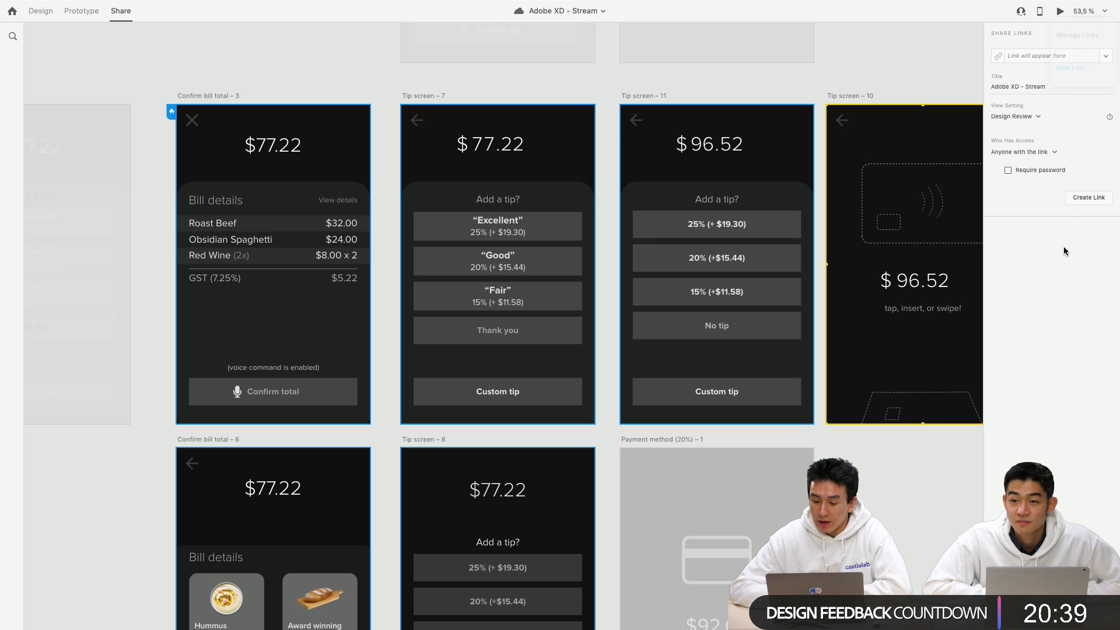
{"action": "left_click", "coordinate": [1106, 57]}
{"action": "left_click", "coordinate": [1064, 63]}
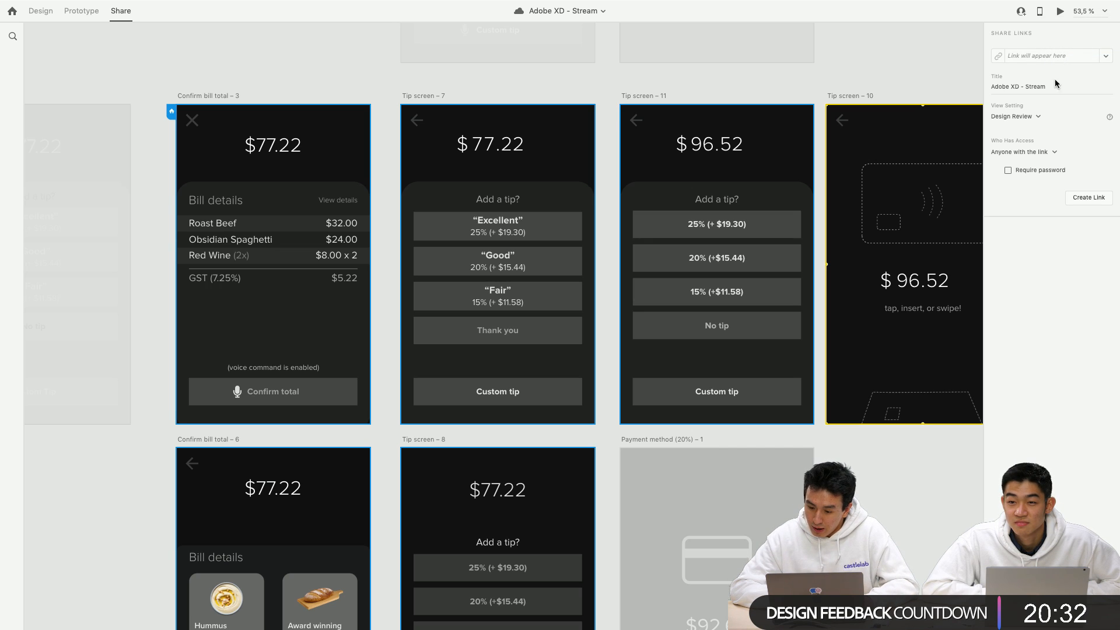
{"action": "left_click", "coordinate": [1018, 88]}
{"action": "left_click_drag", "start_coordinate": [1048, 88], "coordinate": [996, 89]}
{"action": "type", "text": "o"}
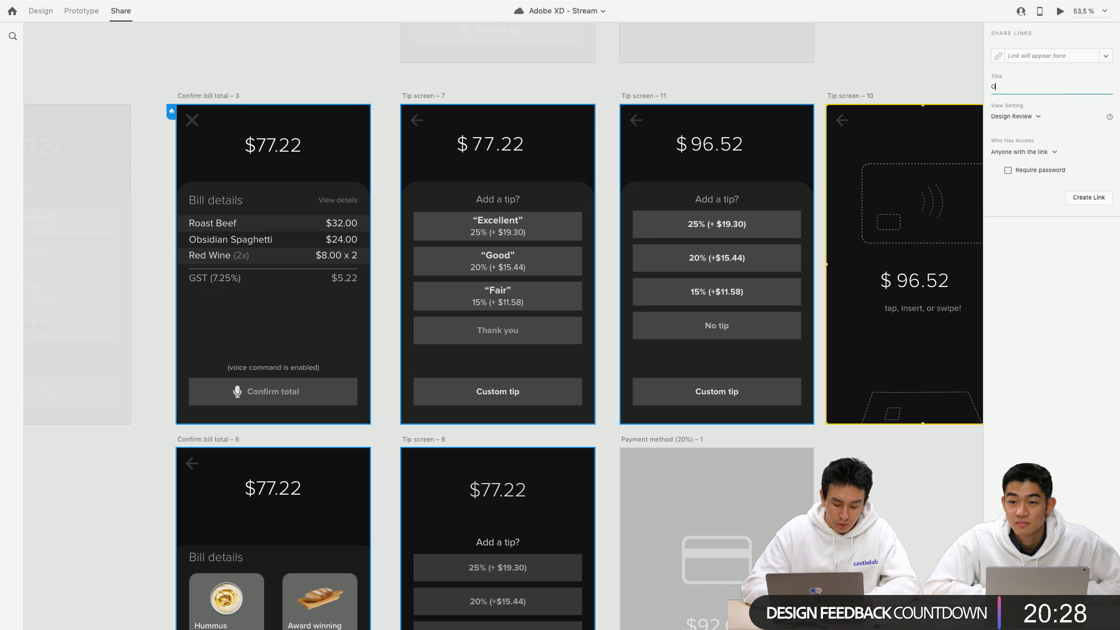
{"action": "type", "text": "-Noir"}
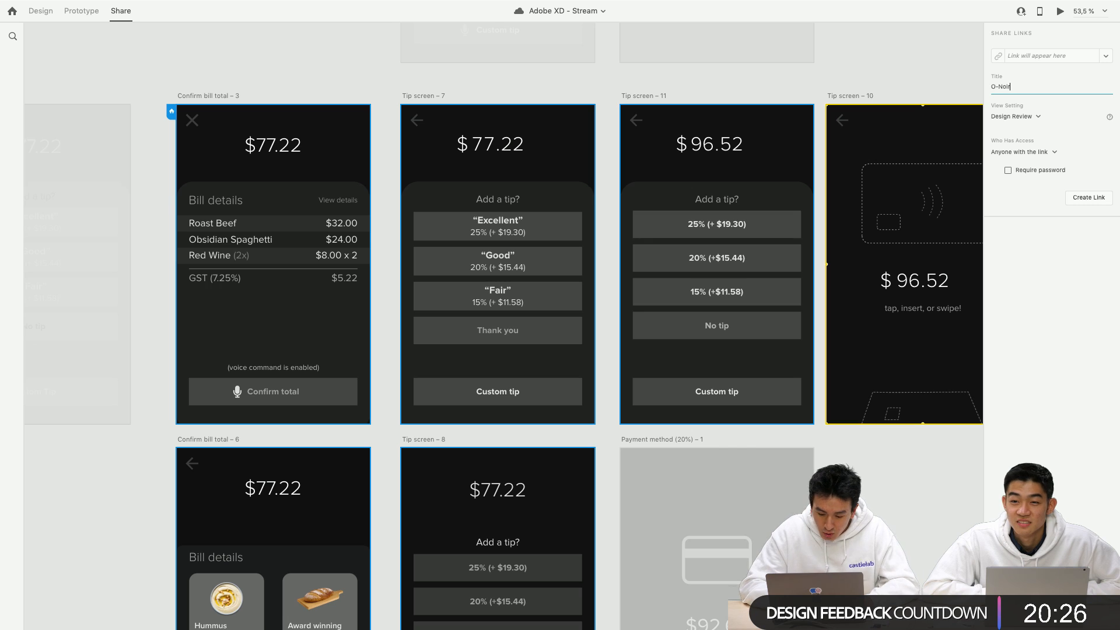
{"action": "type", "text": " - Pa"}
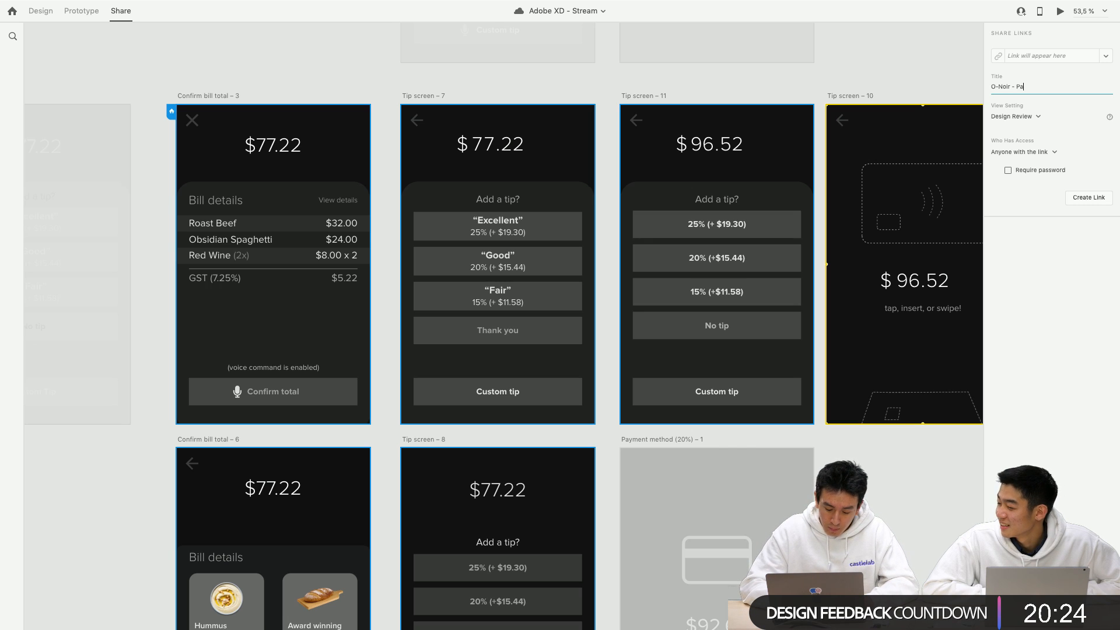
{"action": "type", "text": "yment UI"}
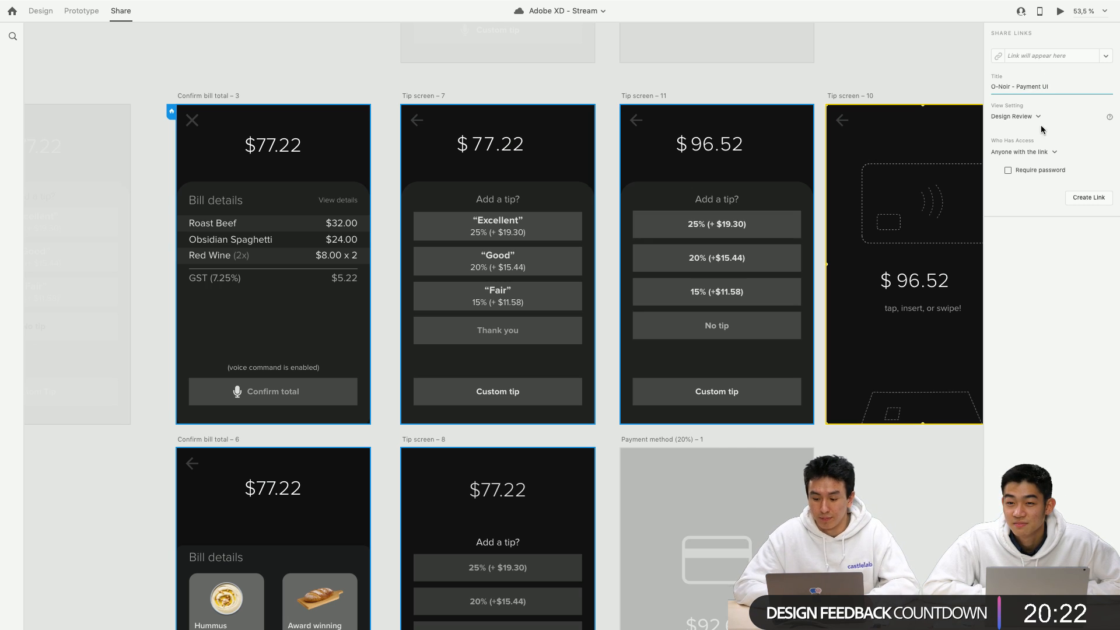
Set the link's view setting to Development and create the share link.
{"action": "left_click", "coordinate": [1037, 119]}
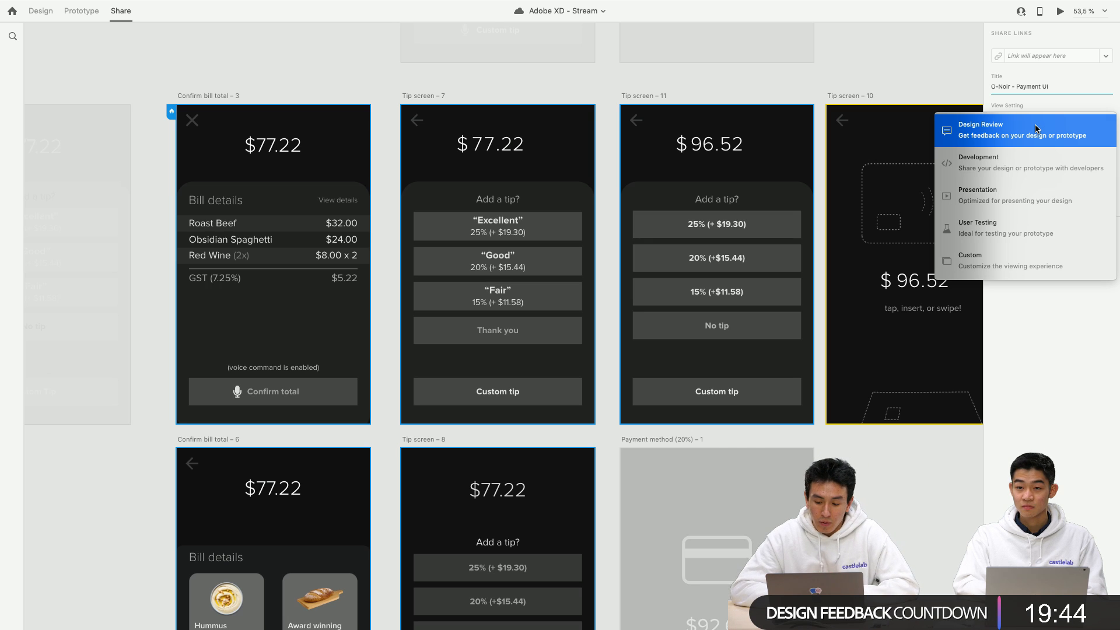
{"action": "left_click", "coordinate": [1044, 169]}
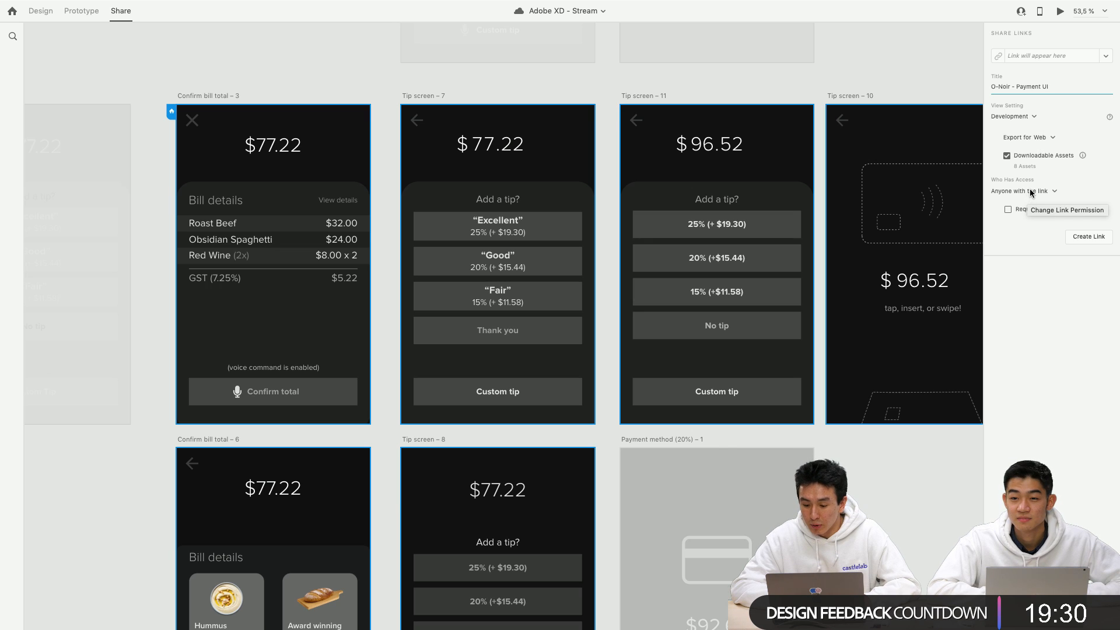
{"action": "left_click", "coordinate": [1091, 236]}
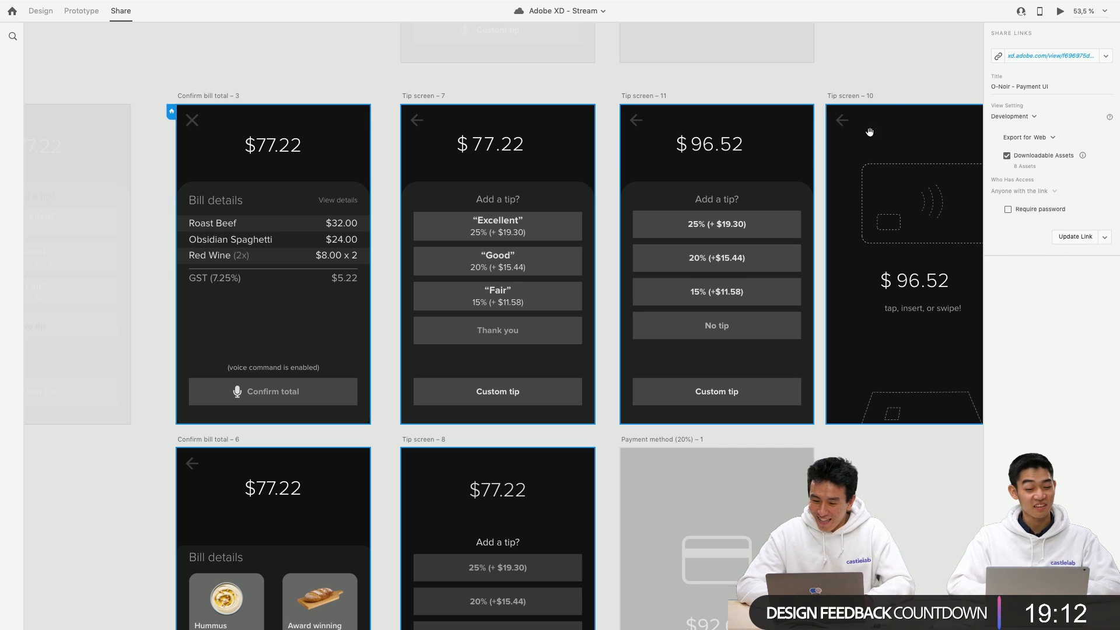
Open the created share link in the browser and dismiss the Specs Mode tip.
{"action": "scroll", "coordinate": [822, 111], "scroll_direction": "right", "scroll_amount": 3}
{"action": "scroll", "coordinate": [822, 111], "scroll_direction": "up", "scroll_amount": 2}
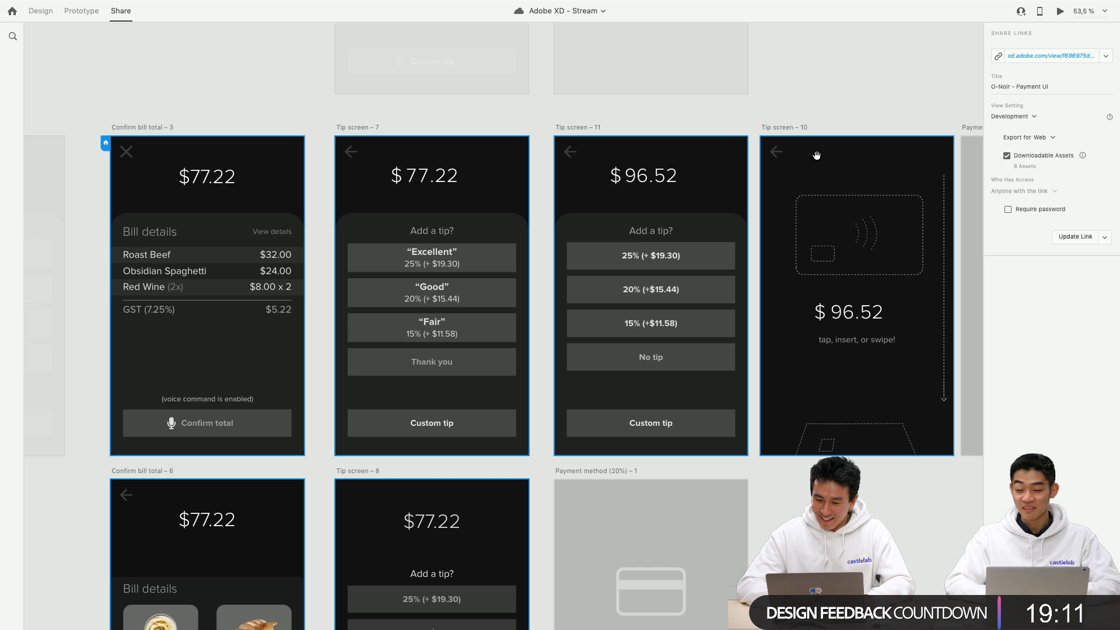
{"action": "left_click", "coordinate": [1033, 54]}
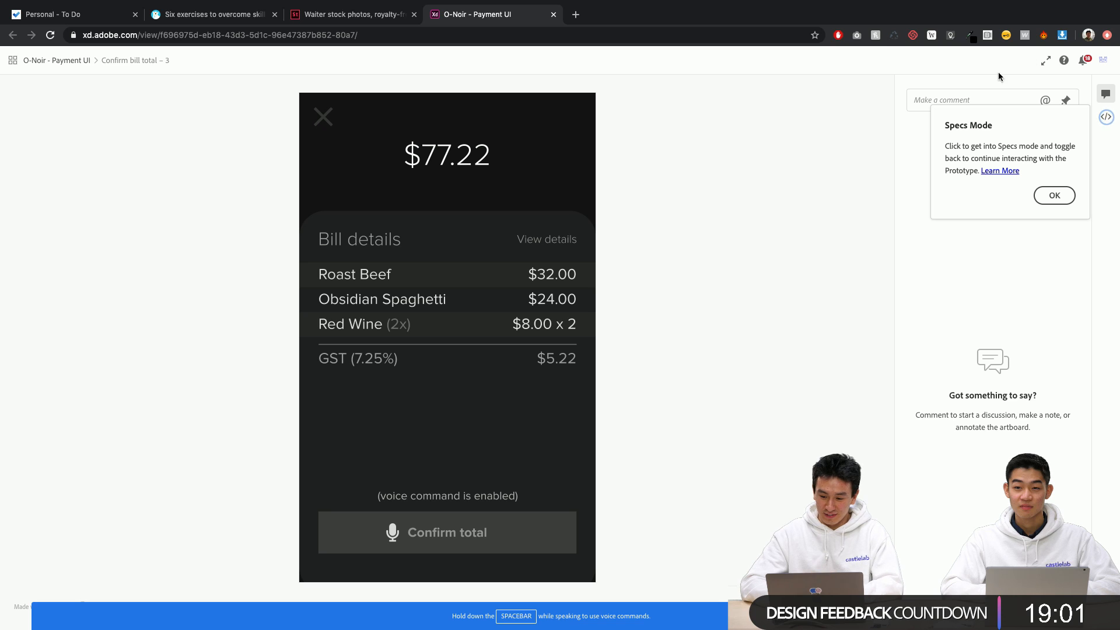
{"action": "left_click", "coordinate": [1054, 196]}
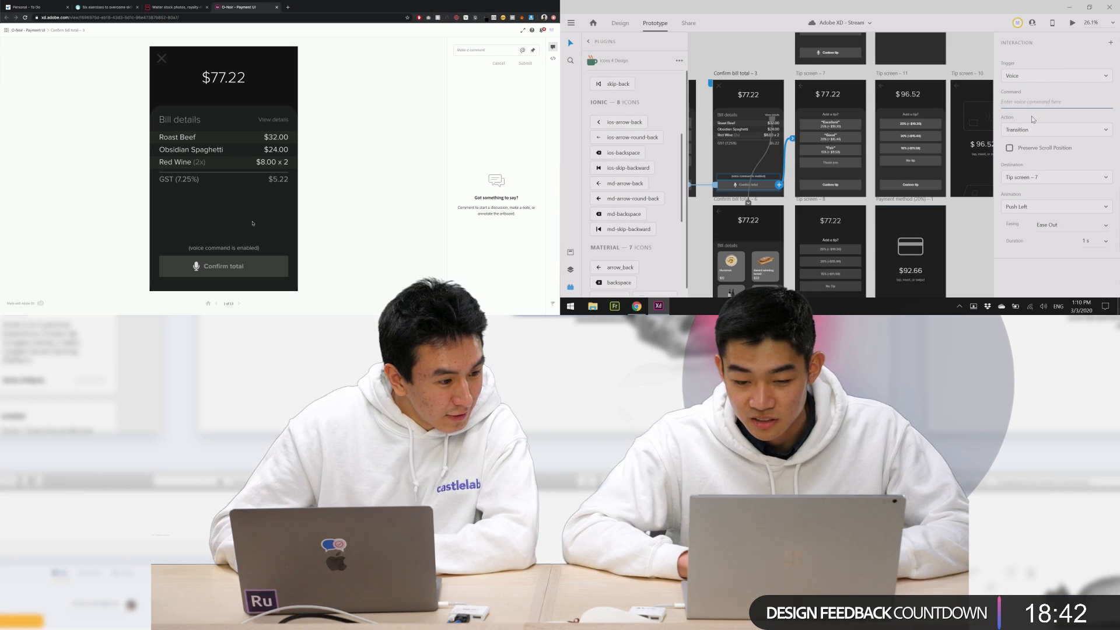
Set the voice command "Confirm total" for the Confirm total button's transition to Tip screen – 7.
{"action": "type", "text": "firm total"}
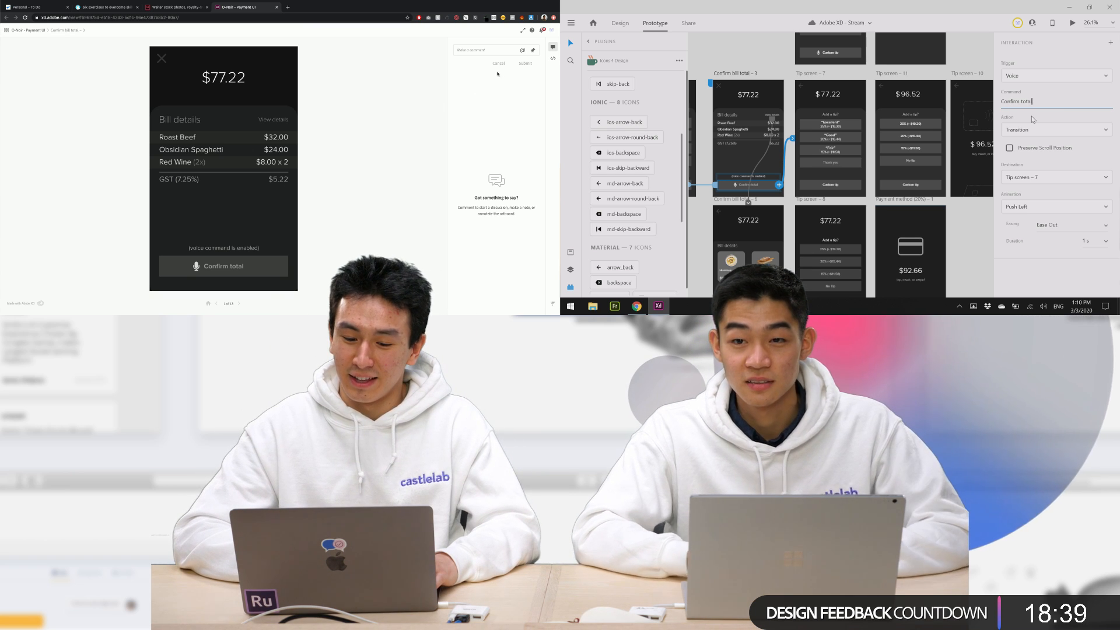
{"action": "key", "text": "Return"}
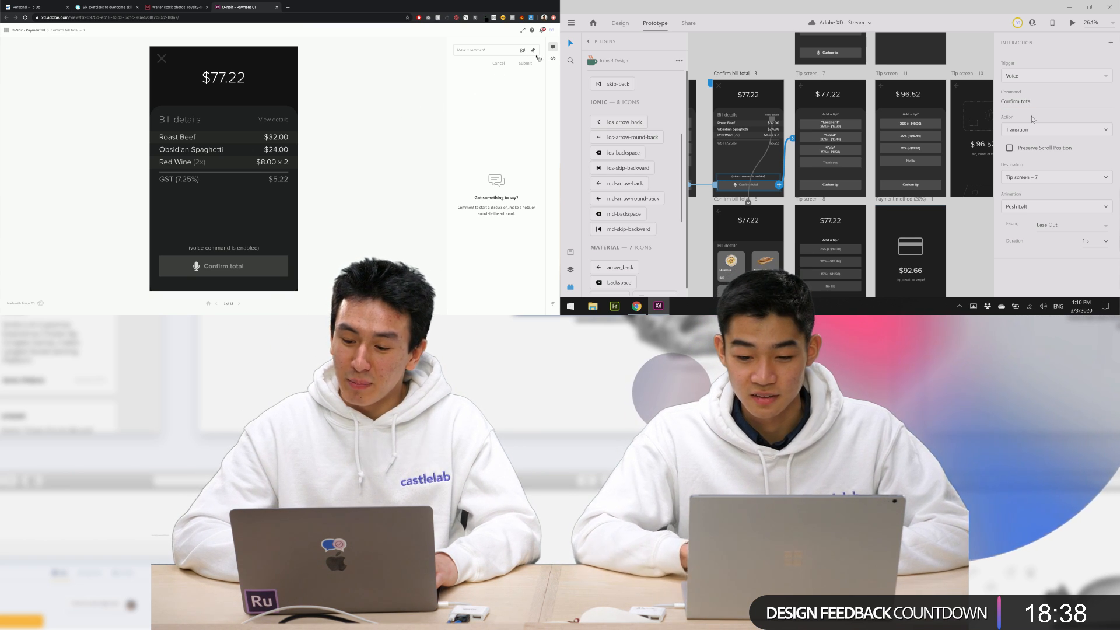
In the shared browser prototype, examine the specs of Confirm bill total – 3 and follow its second listed interaction to the Tip screen.
{"action": "left_click", "coordinate": [553, 59]}
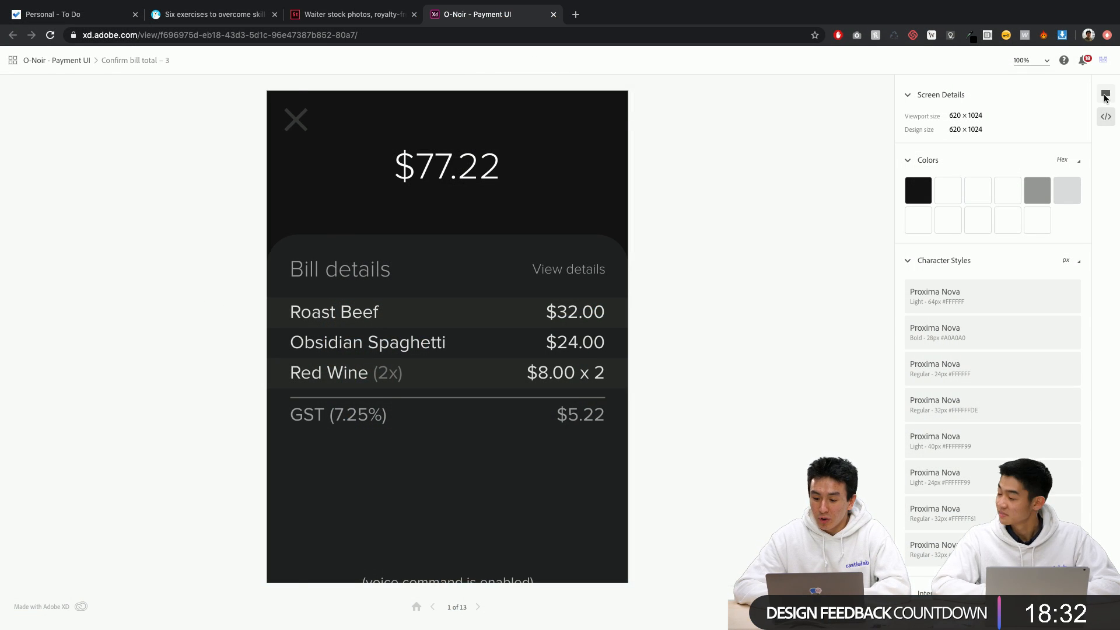
{"action": "left_click", "coordinate": [1105, 95]}
{"action": "left_click", "coordinate": [1105, 117]}
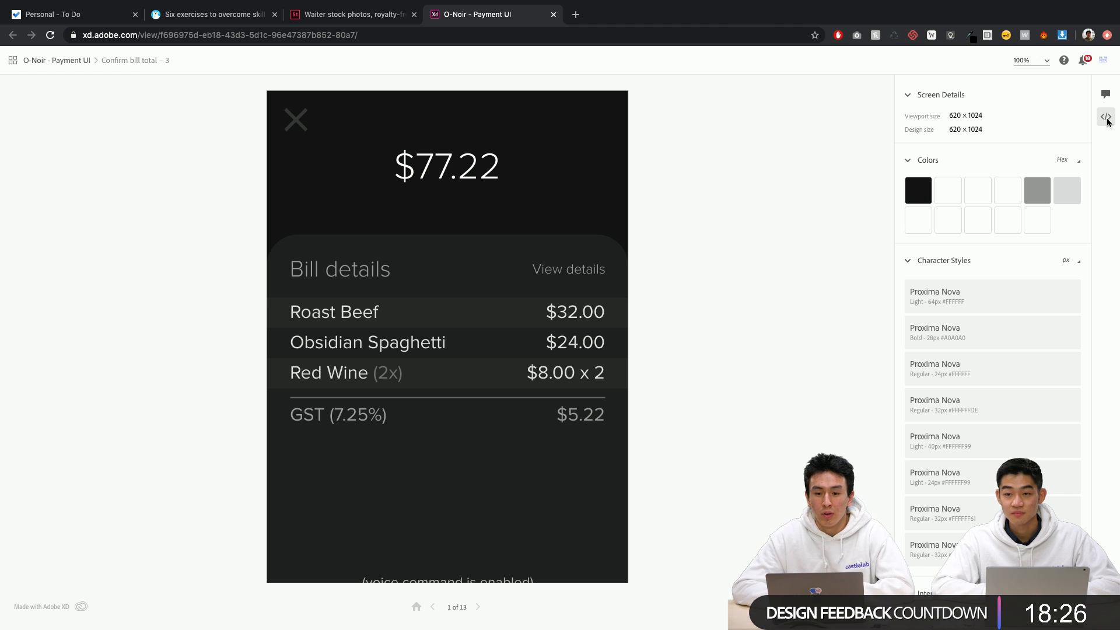
{"action": "scroll", "coordinate": [1006, 314], "scroll_direction": "down", "scroll_amount": 5}
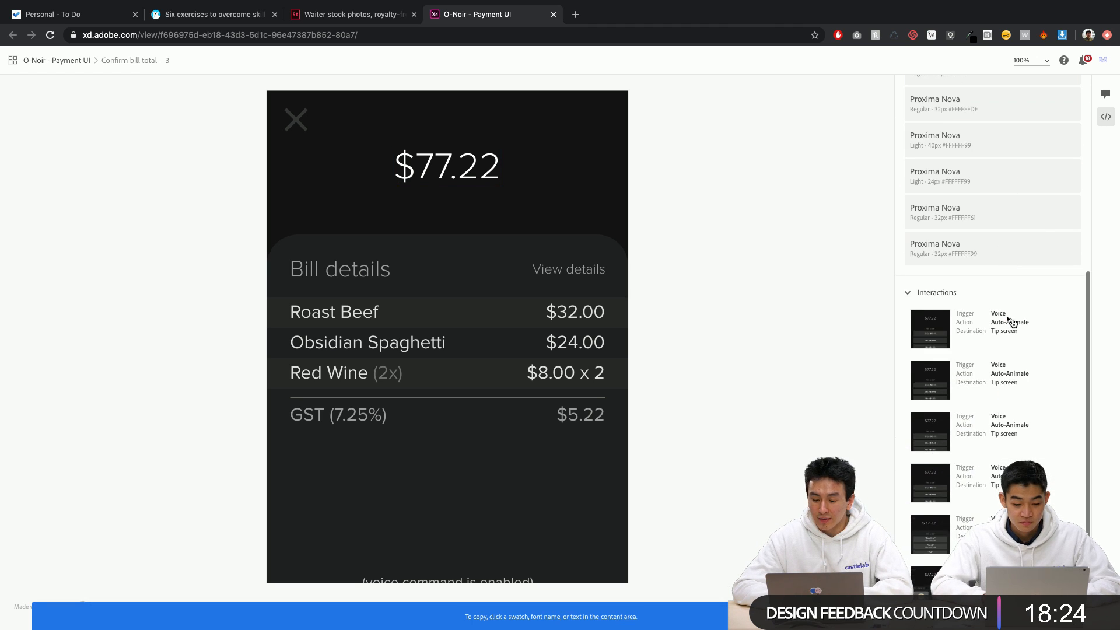
{"action": "scroll", "coordinate": [1006, 318], "scroll_direction": "up", "scroll_amount": 5}
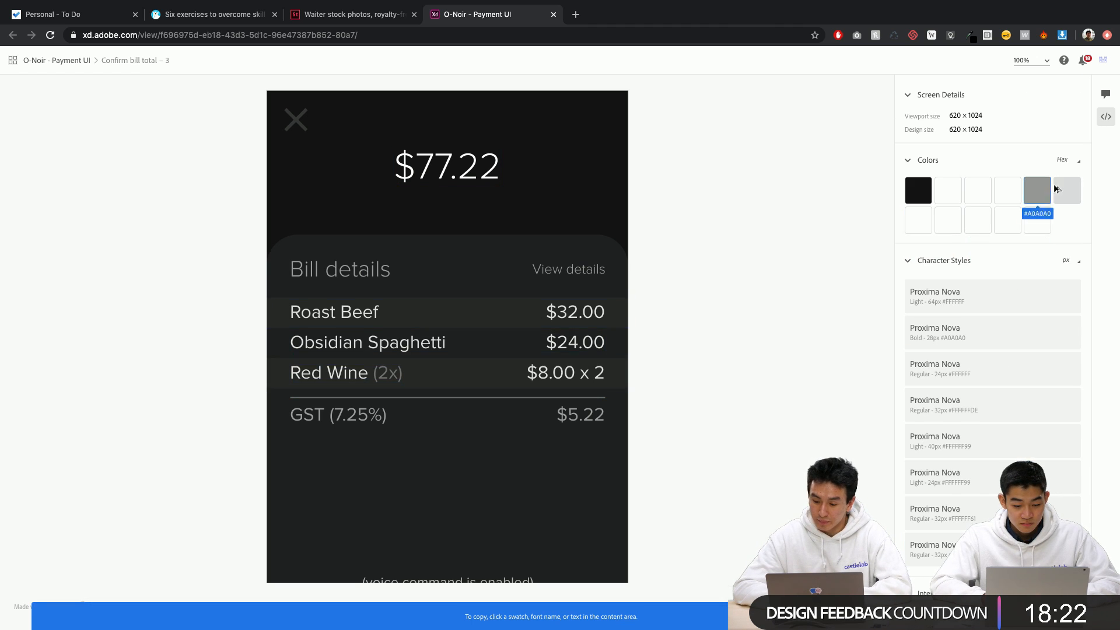
{"action": "scroll", "coordinate": [965, 374], "scroll_direction": "down", "scroll_amount": 5}
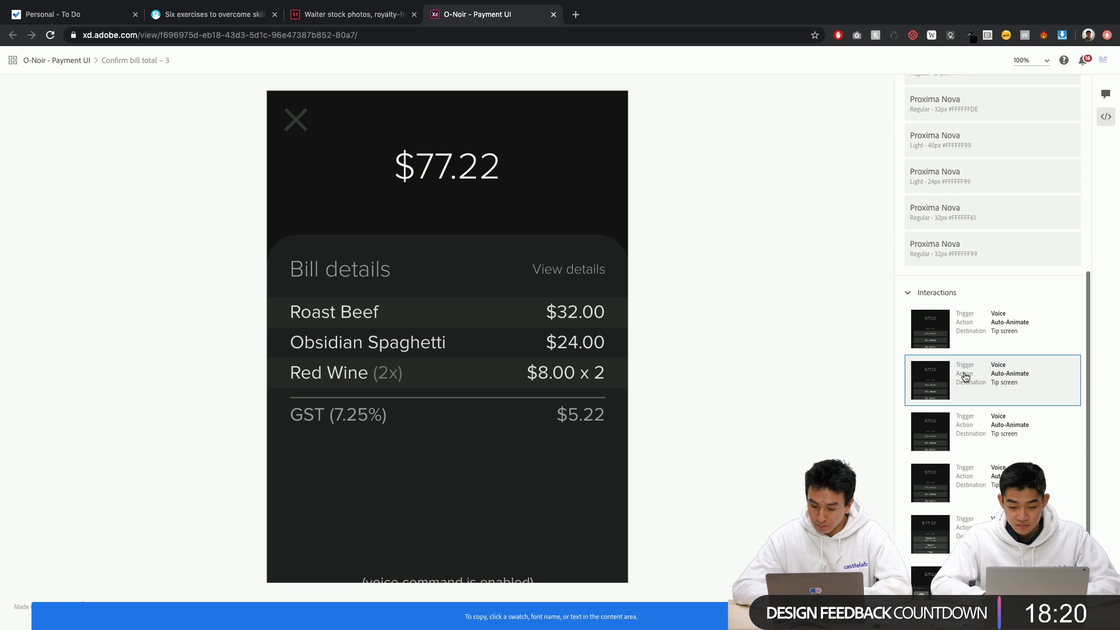
{"action": "left_click", "coordinate": [965, 377]}
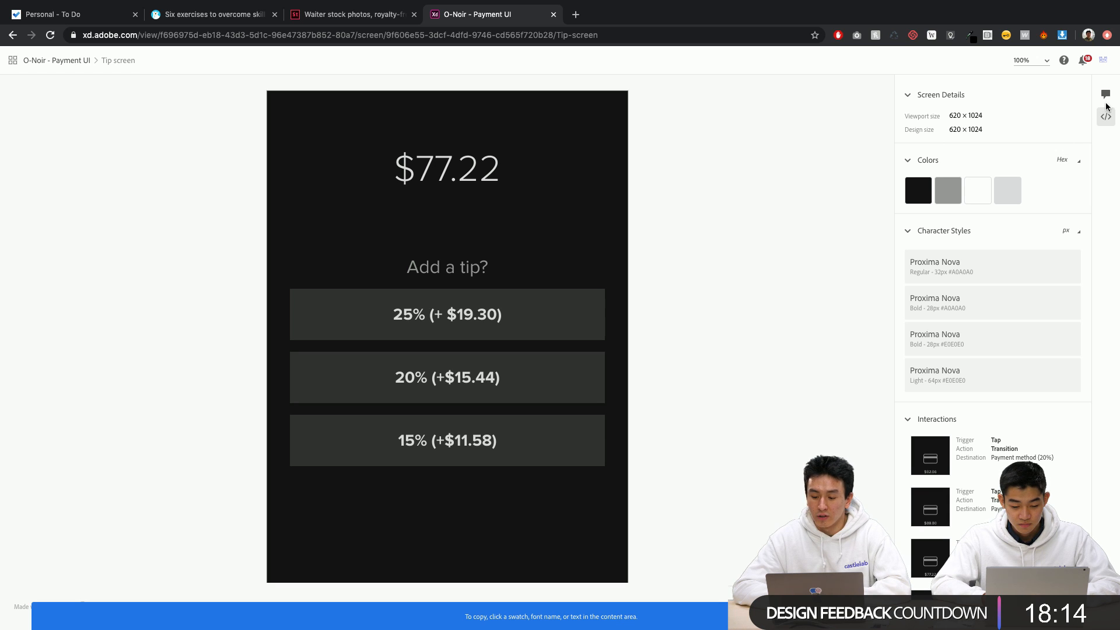
Check the link's view setting in Adobe XD, then inspect the 20% tip button's specs and CSS in the browser.
{"action": "key", "text": "ctrl+Right"}
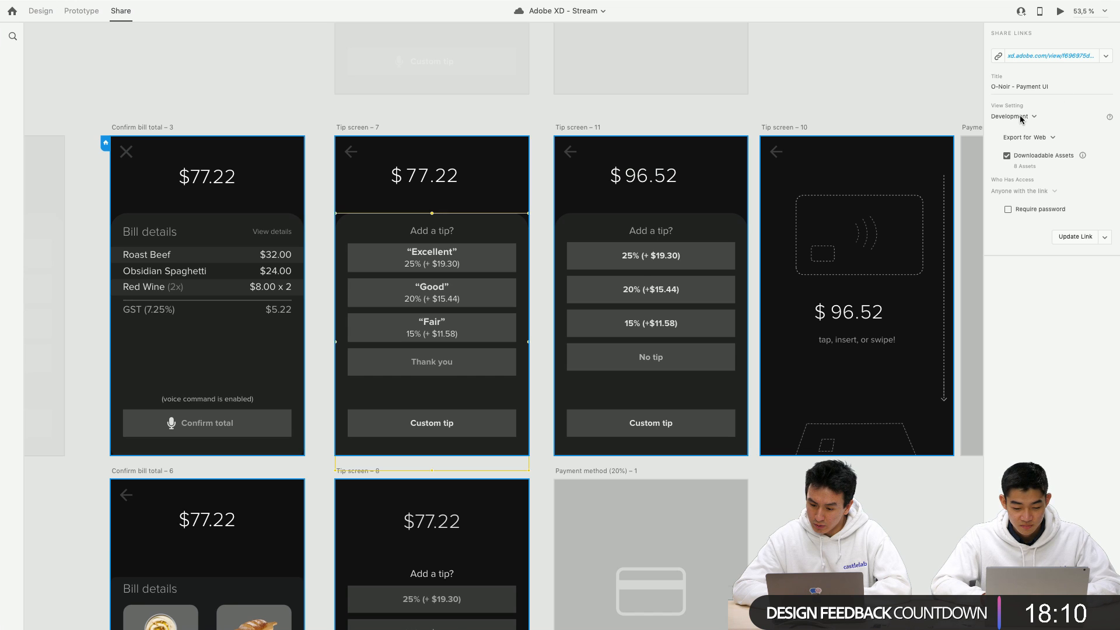
{"action": "key", "text": "ctrl+Left"}
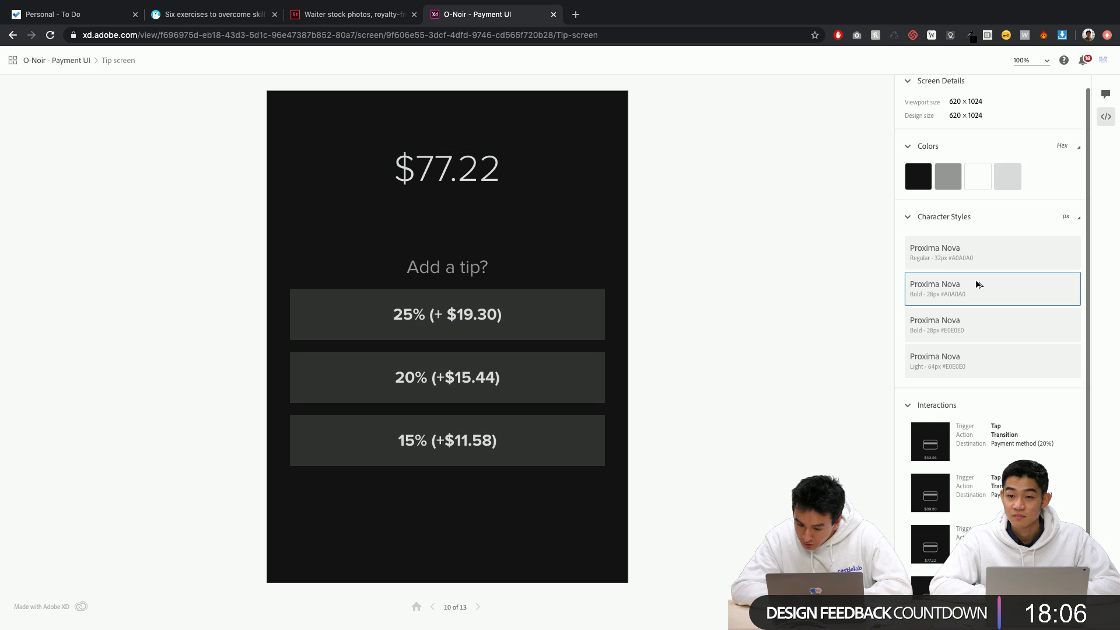
{"action": "scroll", "coordinate": [975, 279], "scroll_direction": "down", "scroll_amount": 2}
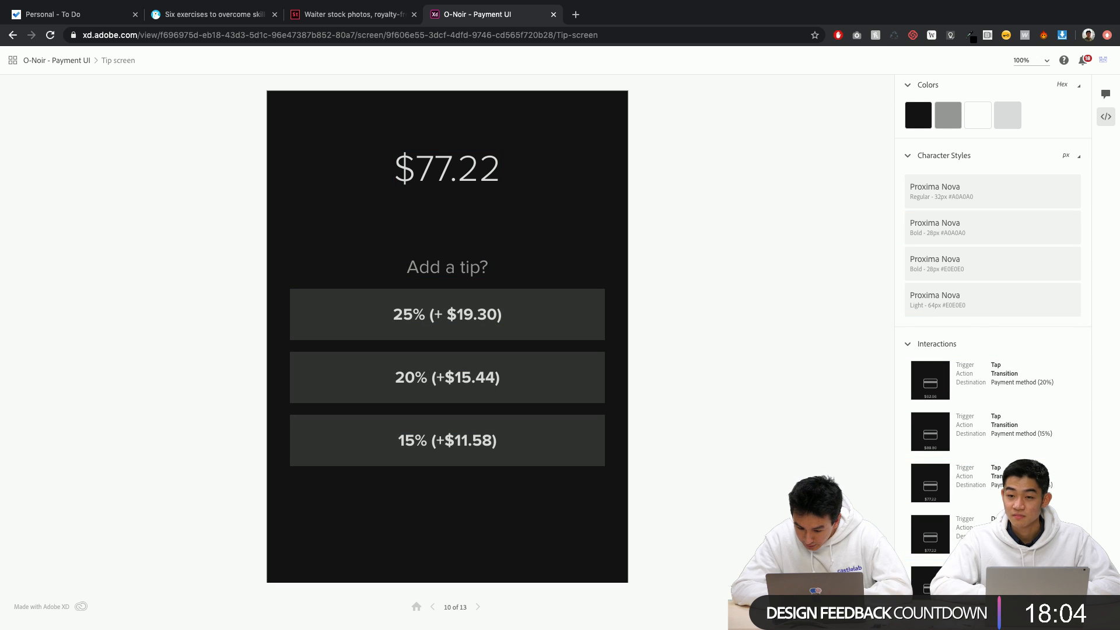
{"action": "left_click", "coordinate": [444, 394]}
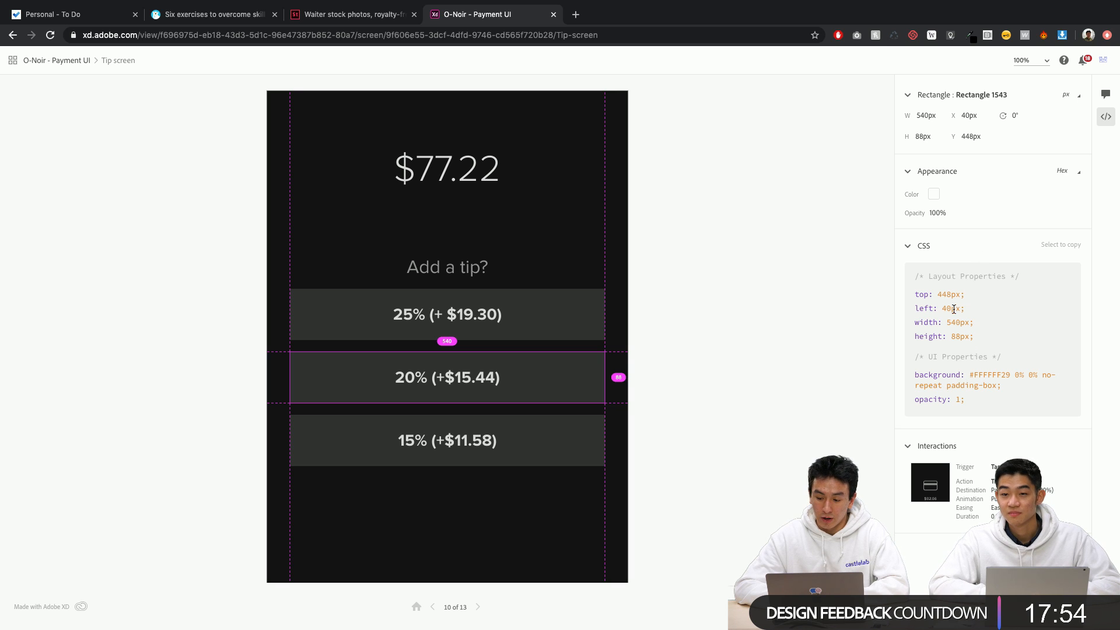
Return the shared prototype to commenting mode and test the 25% tip option through to its payment screen.
{"action": "left_click", "coordinate": [1105, 94]}
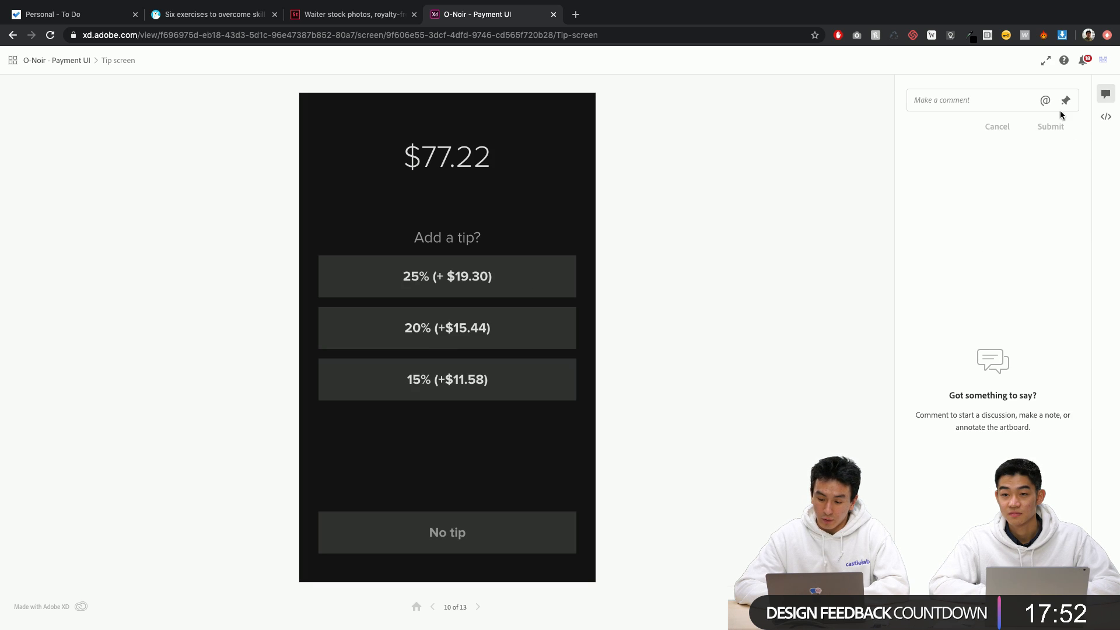
{"action": "left_click", "coordinate": [463, 276]}
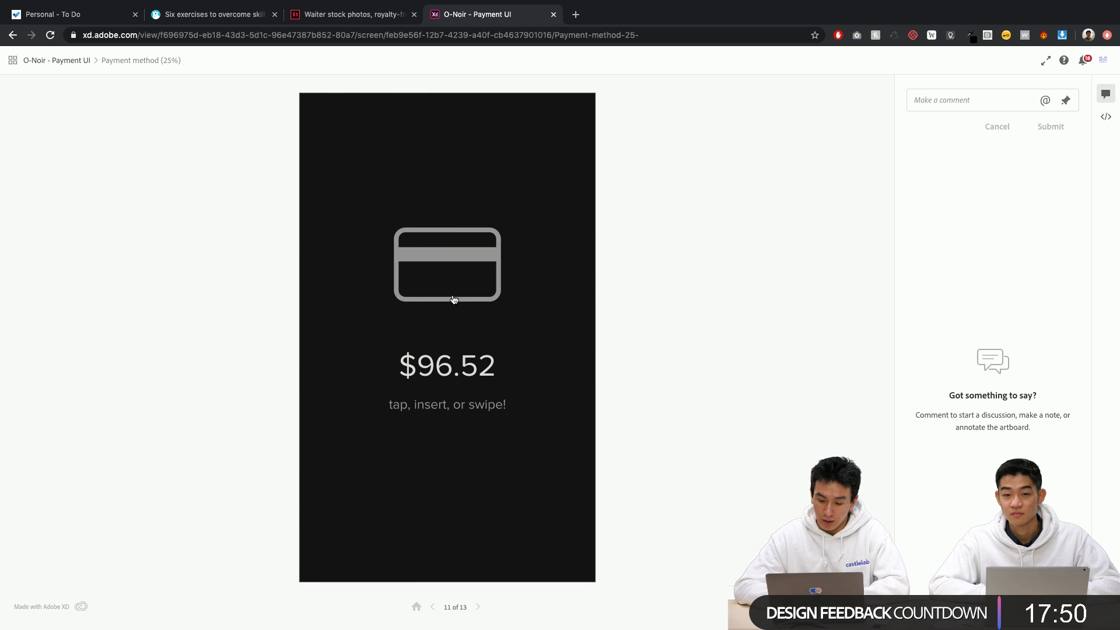
{"action": "left_click", "coordinate": [454, 299]}
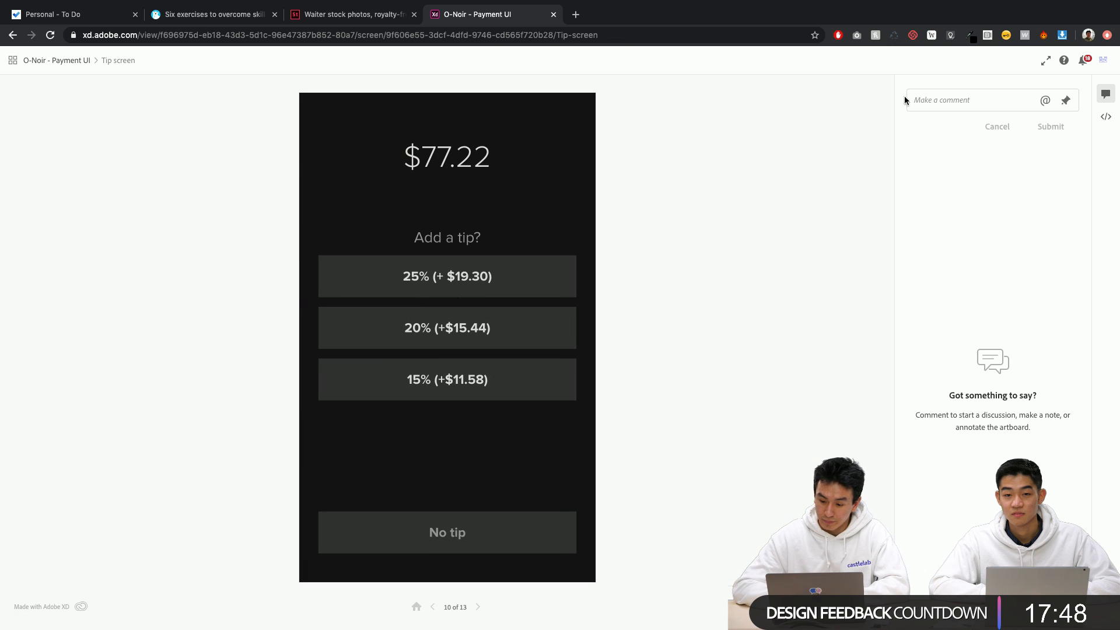
Write the comment "Love the dark mode" for the Tip screen.
{"action": "left_click", "coordinate": [963, 96]}
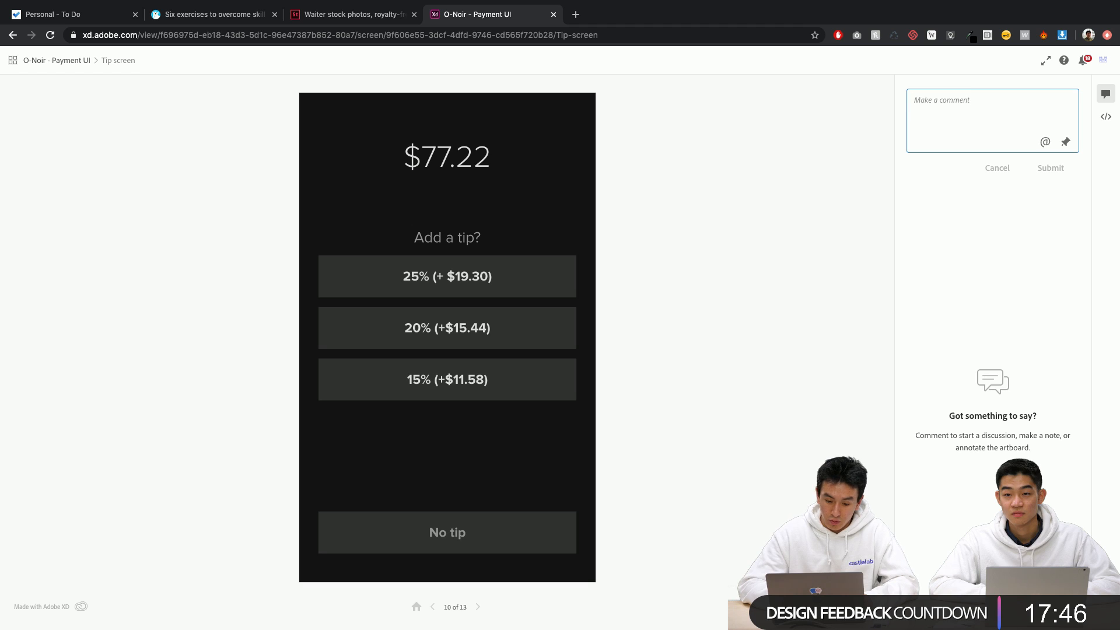
{"action": "type", "text": "Love the dqrk"}
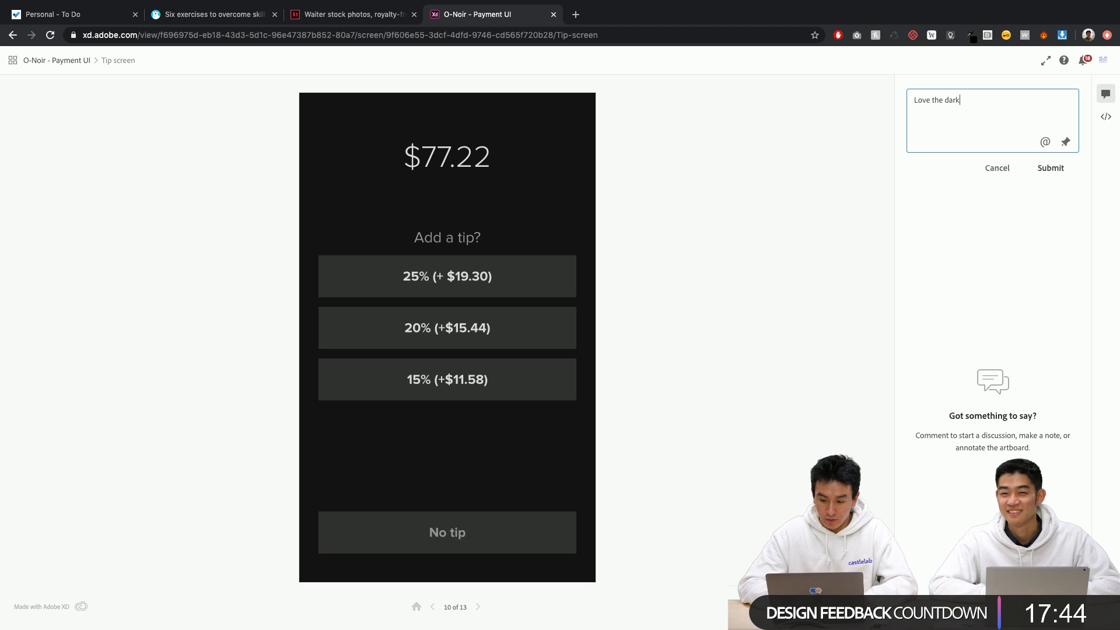
{"action": "type", "text": " mode"}
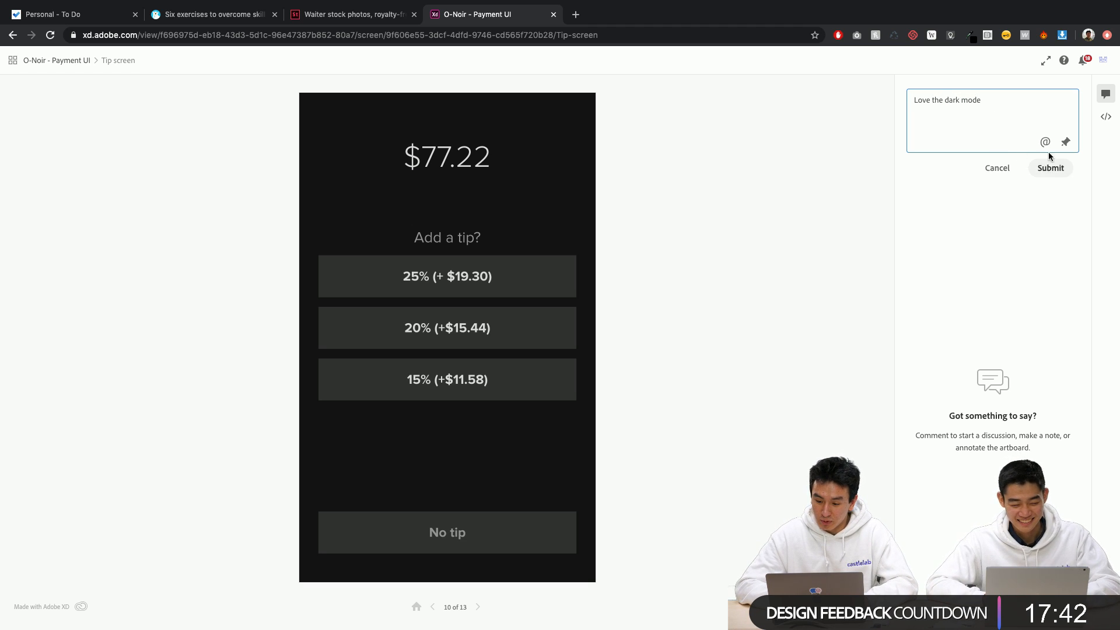
{"action": "left_click", "coordinate": [1045, 143]}
{"action": "type", "text": "yu"}
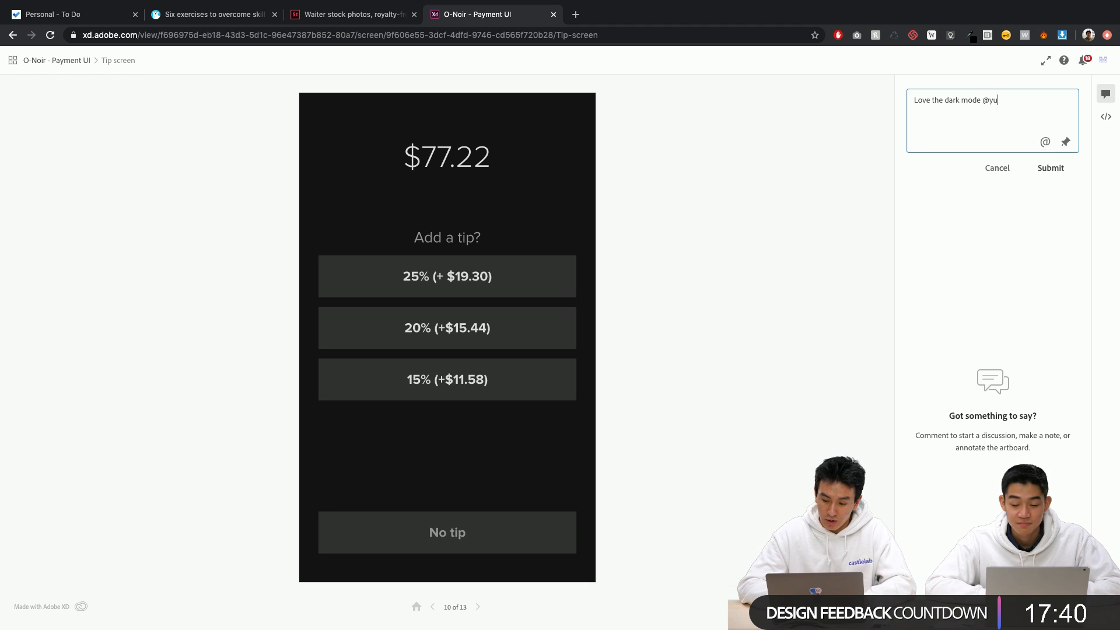
{"action": "type", "text": "k"}
{"action": "key", "text": "BackSpace"}
{"action": "key", "text": "BackSpace"}
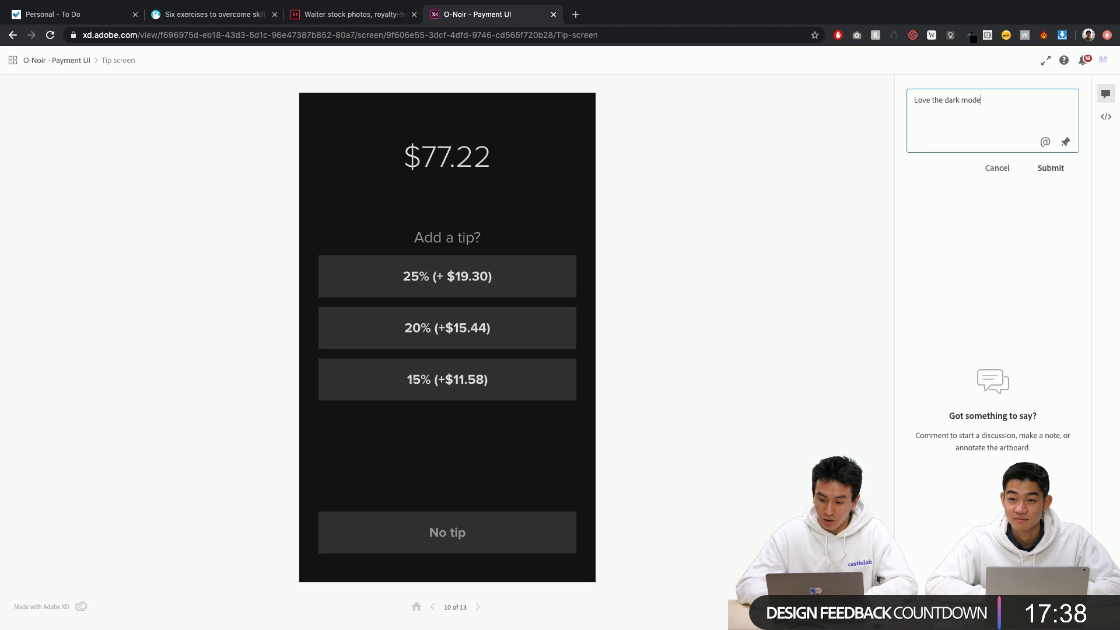
Pin the comment beside the "Add a tip?" heading and submit it.
{"action": "left_click", "coordinate": [1063, 144]}
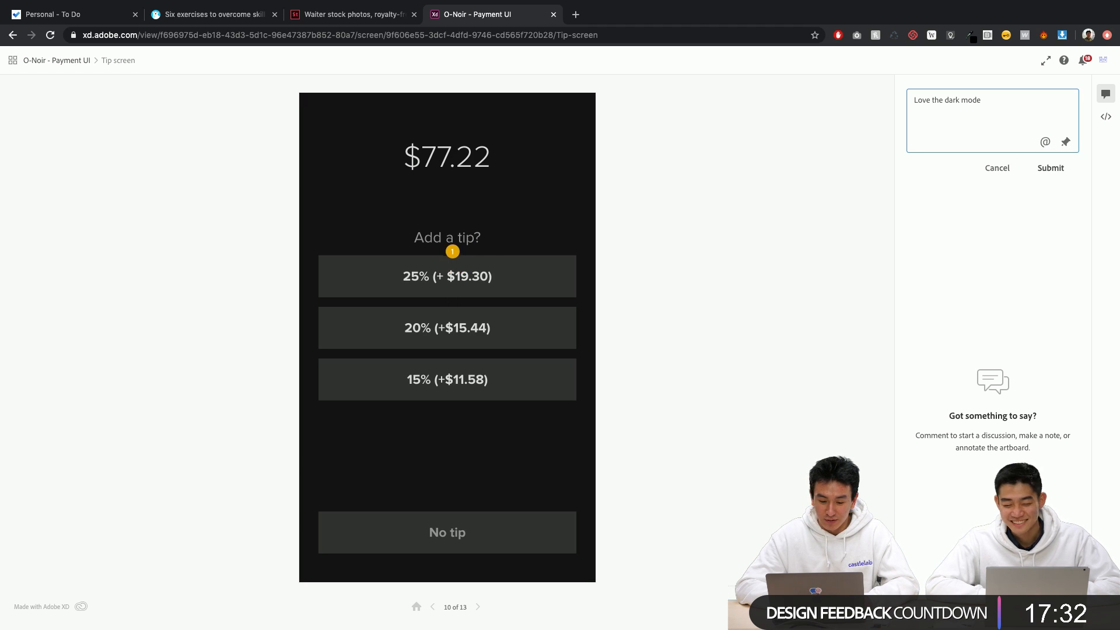
{"action": "left_click", "coordinate": [515, 234]}
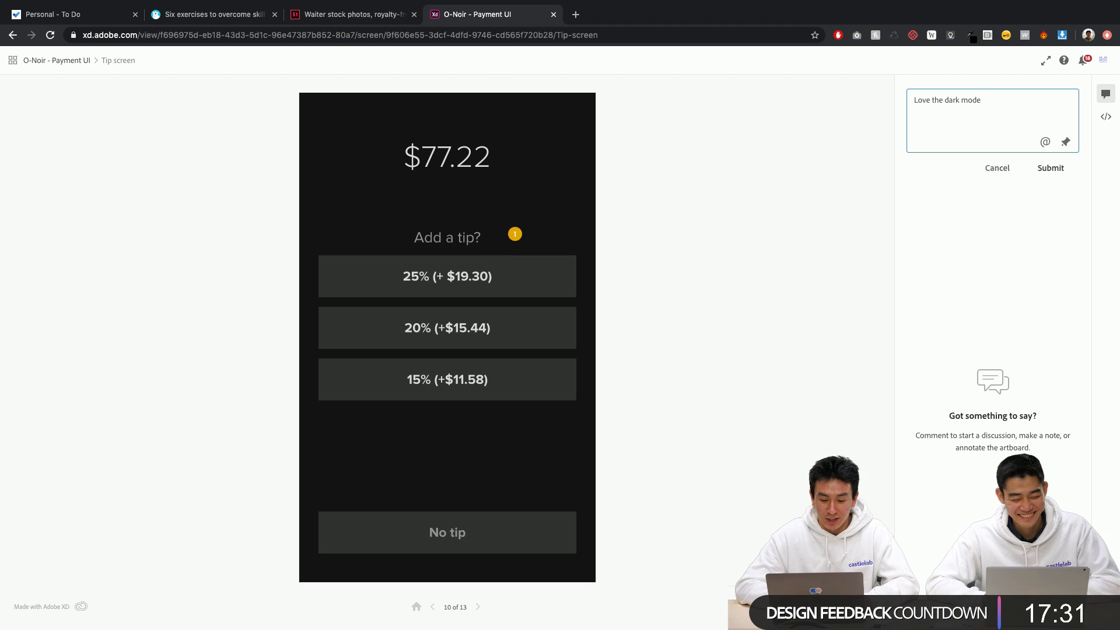
{"action": "left_click", "coordinate": [1050, 168]}
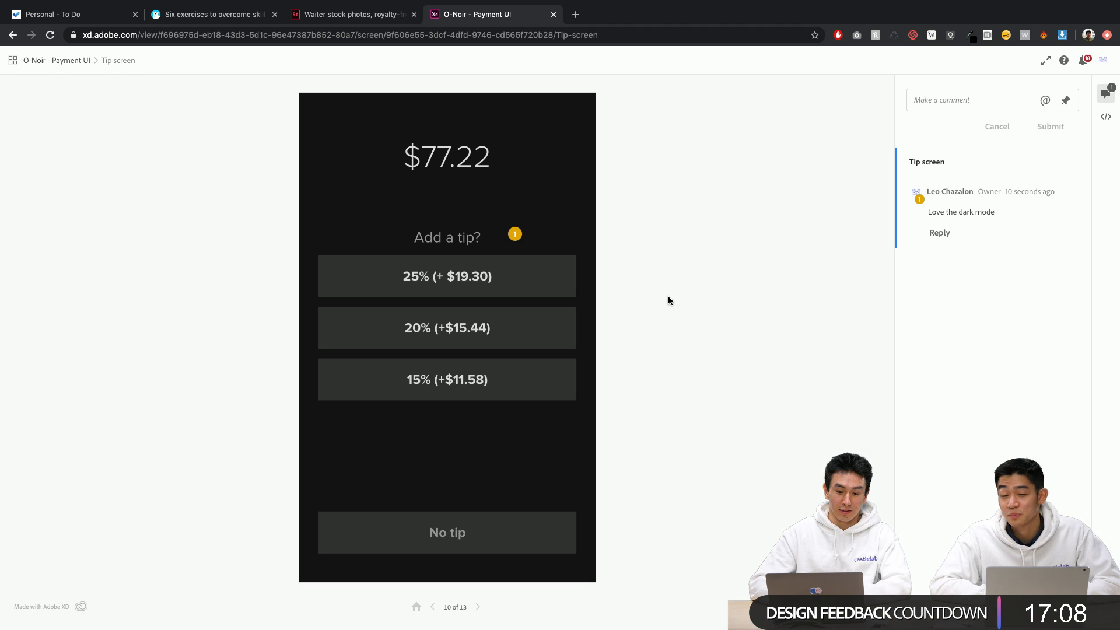
Go back through the prototype to Confirm bill total – 6 and check how its bill details scroll behind the Confirm total button.
{"action": "key", "text": "Left"}
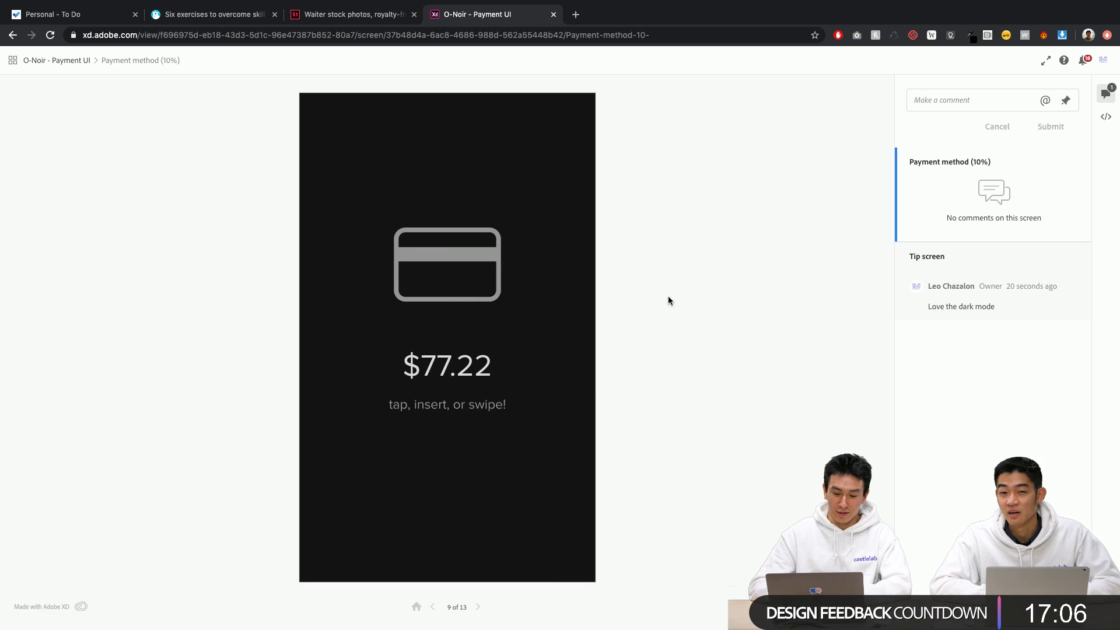
{"action": "key", "text": "Left"}
{"action": "key", "text": "Left"}
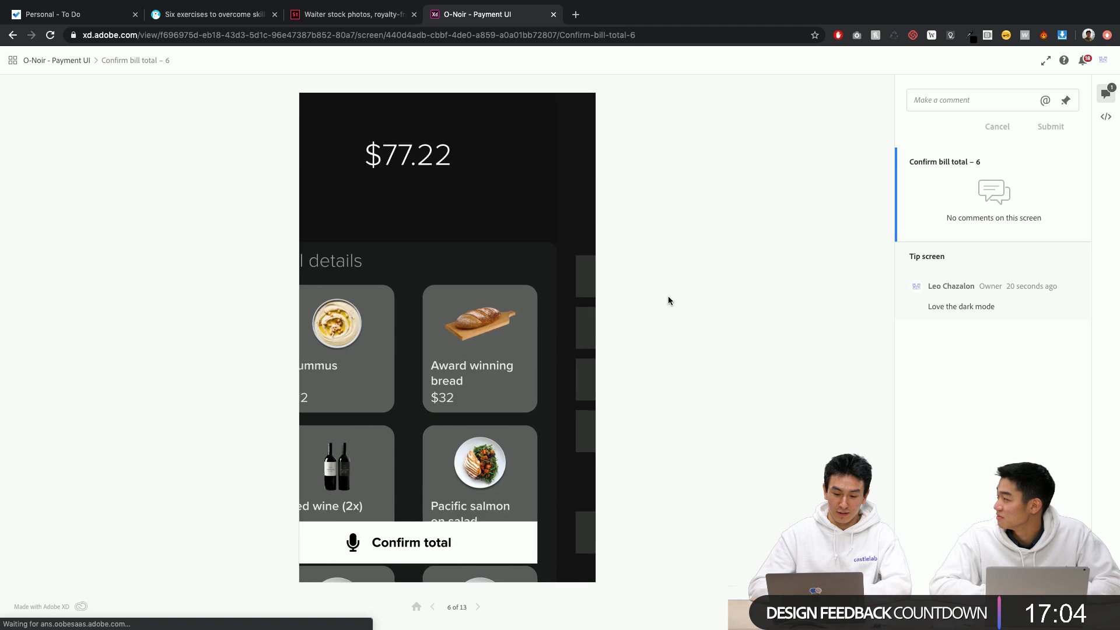
{"action": "key", "text": "Right"}
{"action": "key", "text": "Left"}
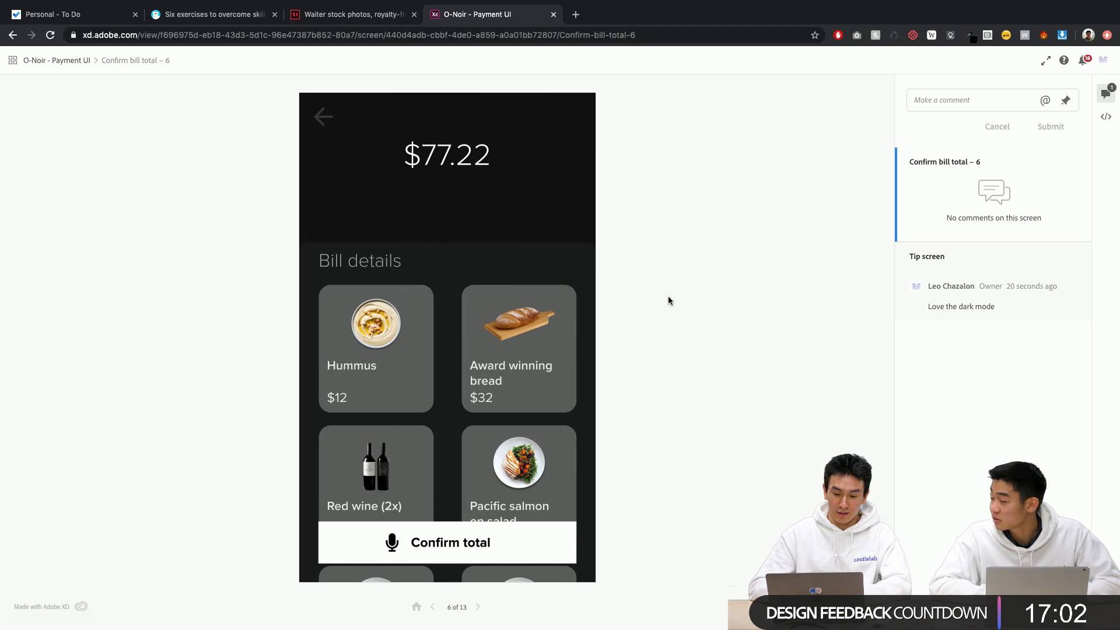
{"action": "scroll", "coordinate": [393, 425], "scroll_direction": "down", "scroll_amount": 3}
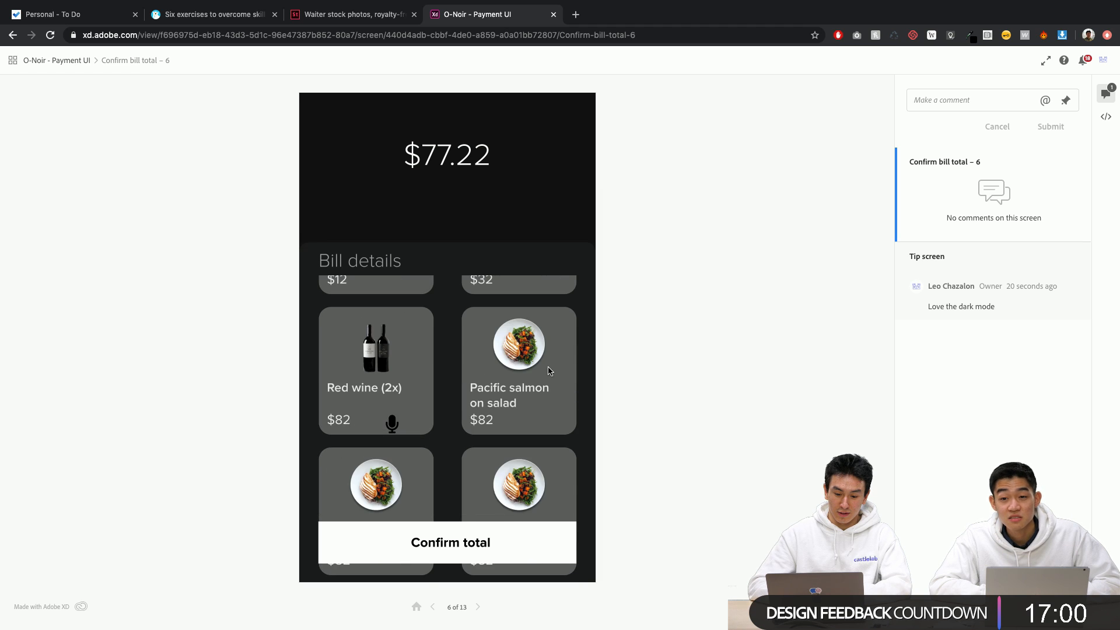
{"action": "scroll", "coordinate": [549, 371], "scroll_direction": "up", "scroll_amount": 3}
{"action": "scroll", "coordinate": [549, 370], "scroll_direction": "down", "scroll_amount": 3}
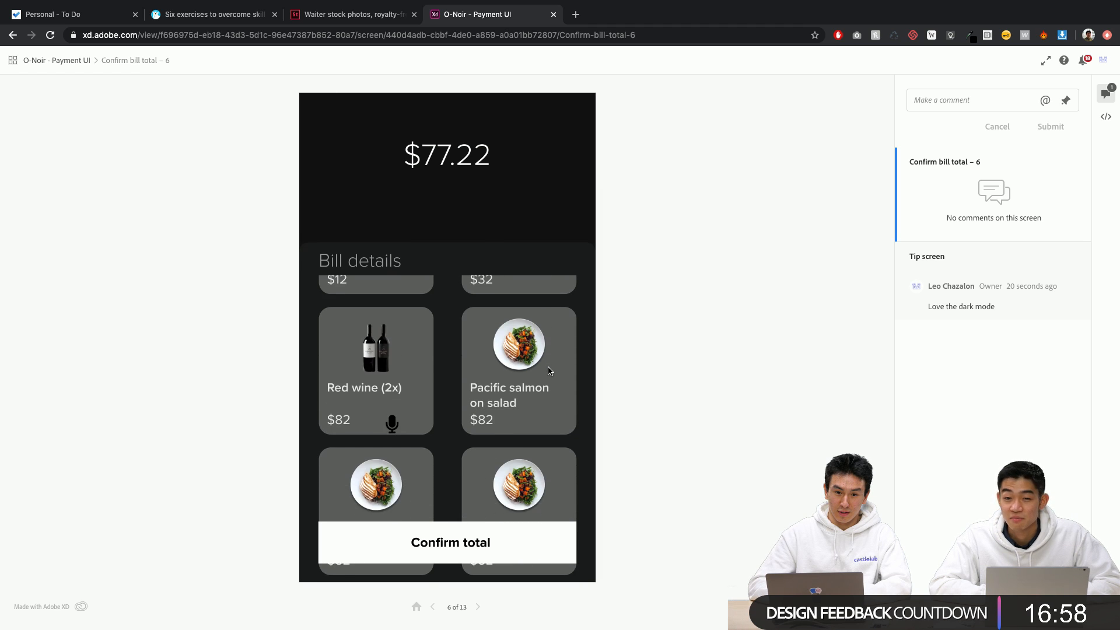
{"action": "scroll", "coordinate": [549, 370], "scroll_direction": "up", "scroll_amount": 3}
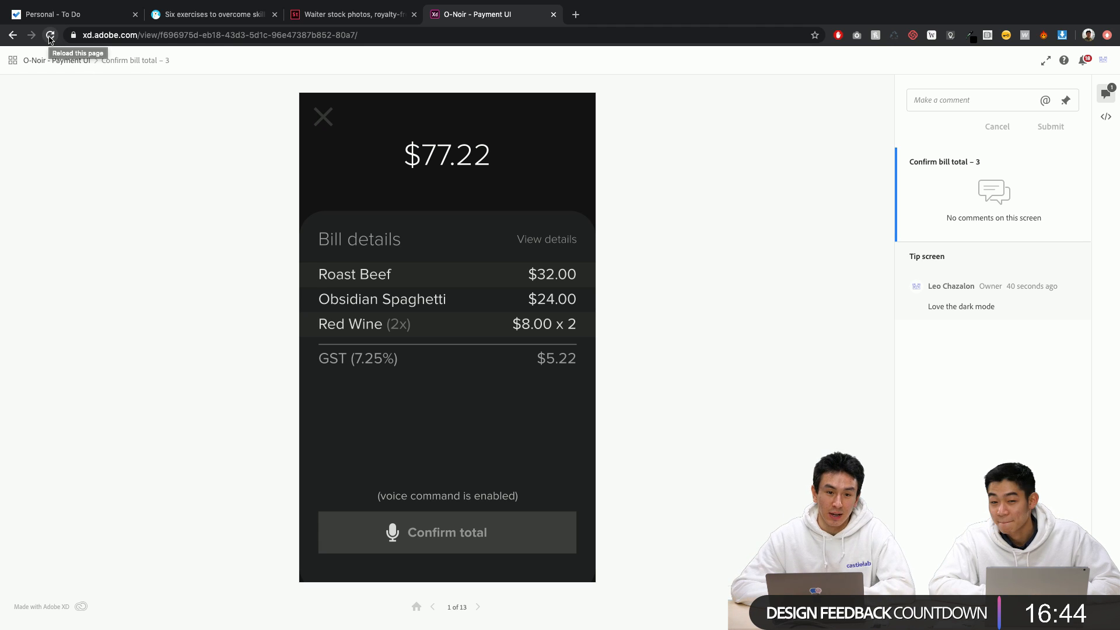
Reload the shared prototype at Confirm bill total – 3 and dismiss the Grid View tip.
{"action": "left_click", "coordinate": [189, 35]}
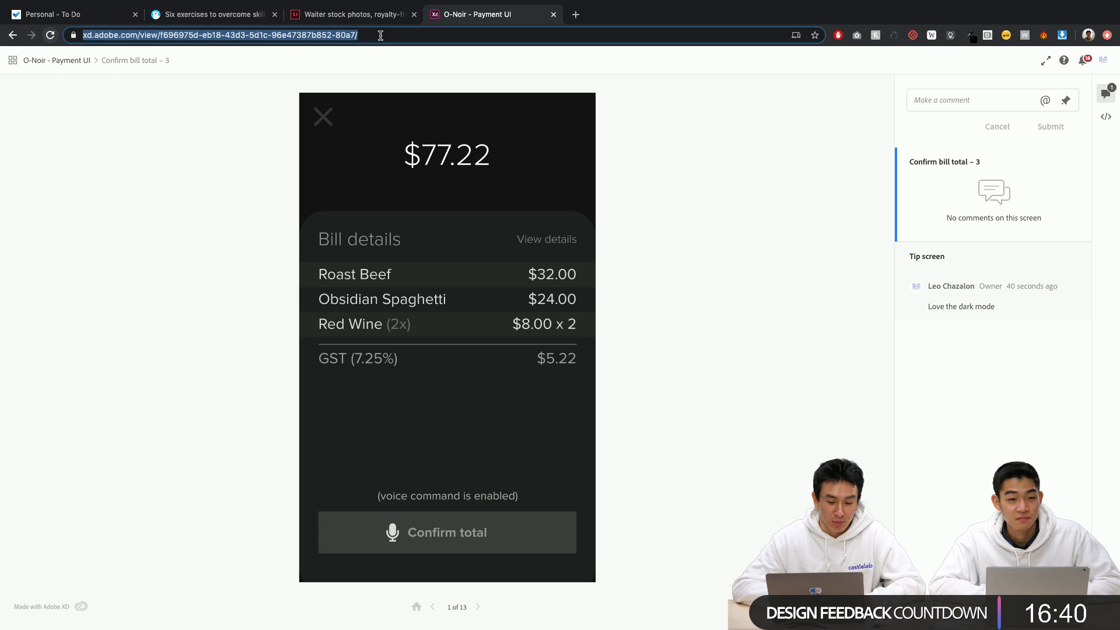
{"action": "left_click", "coordinate": [50, 35]}
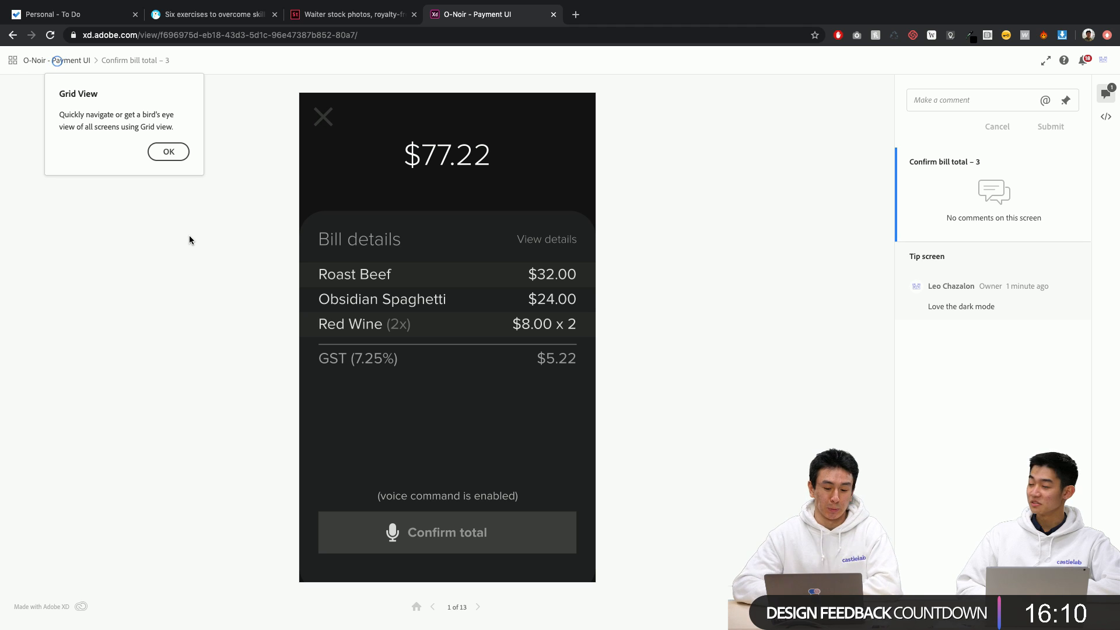
{"action": "left_click", "coordinate": [168, 151]}
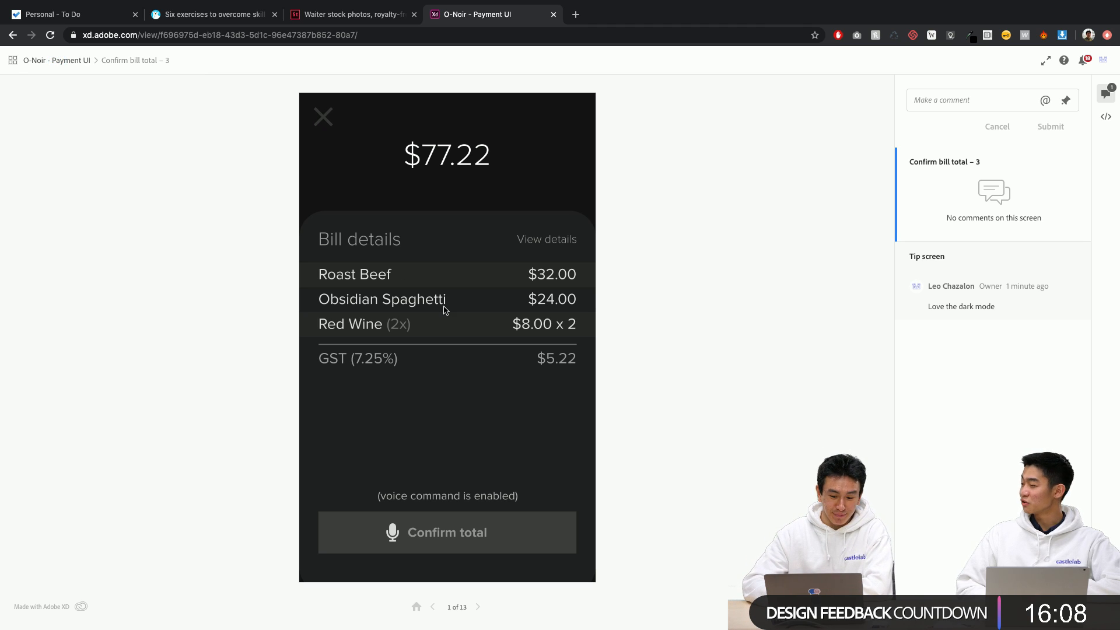
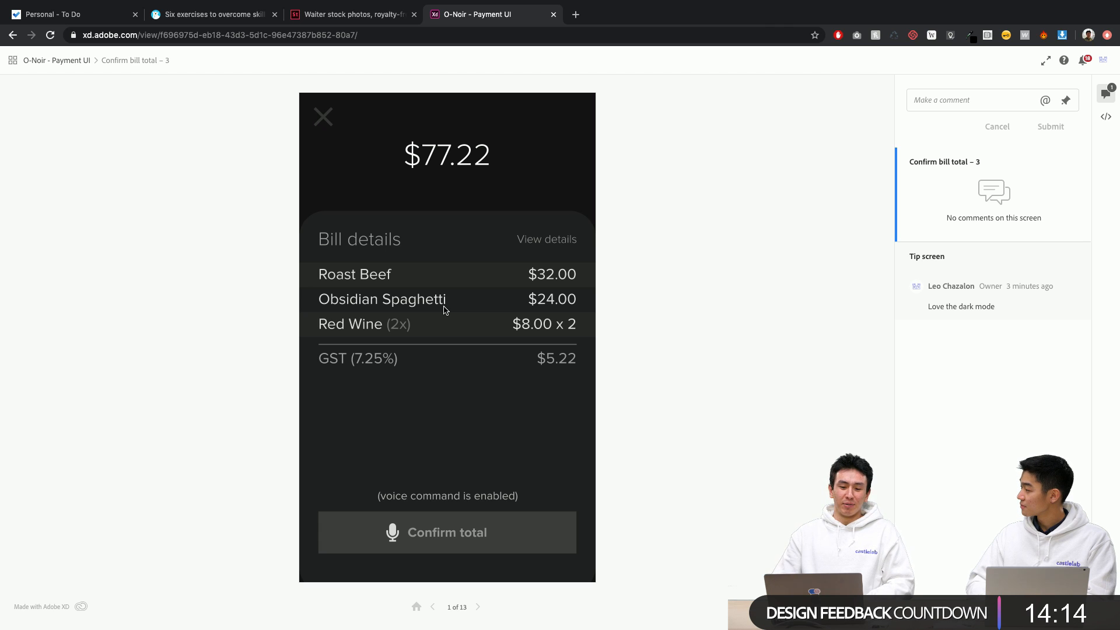
Look over the shared artboards in Adobe XD, then allow the browser prototype to use the microphone.
{"action": "key", "text": "ctrl+Right"}
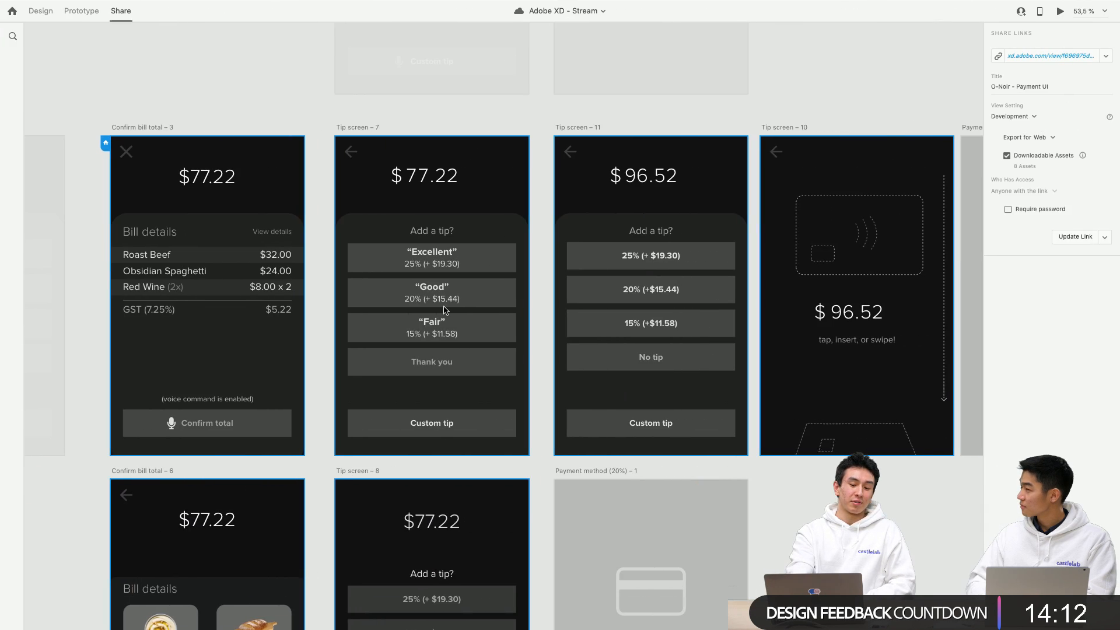
{"action": "scroll", "coordinate": [443, 309], "scroll_direction": "down", "scroll_amount": 3}
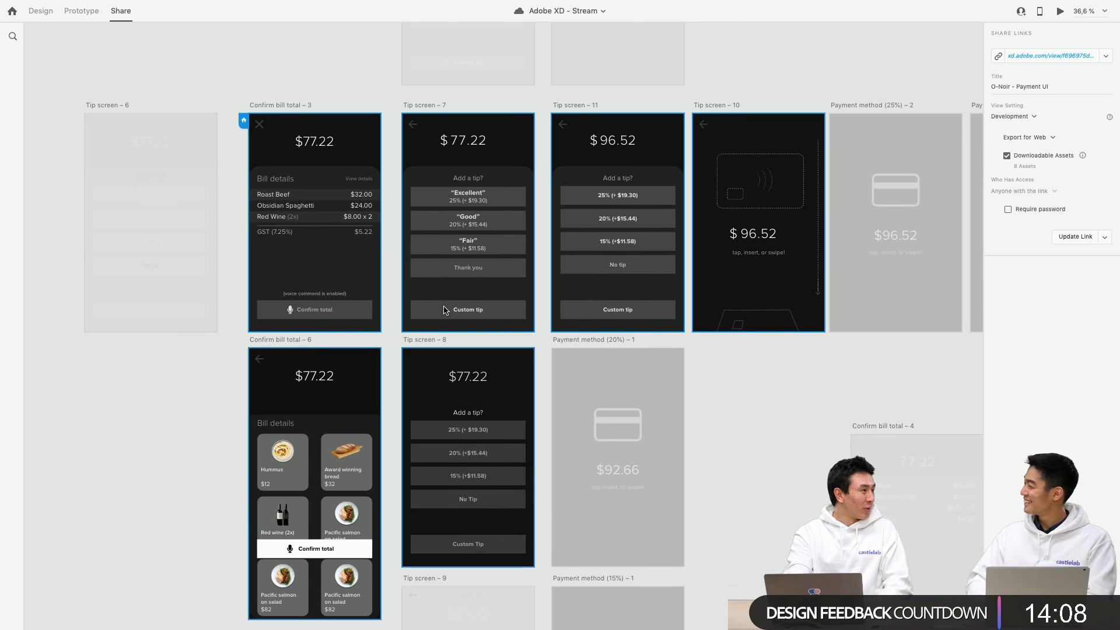
{"action": "key", "text": "ctrl+Left"}
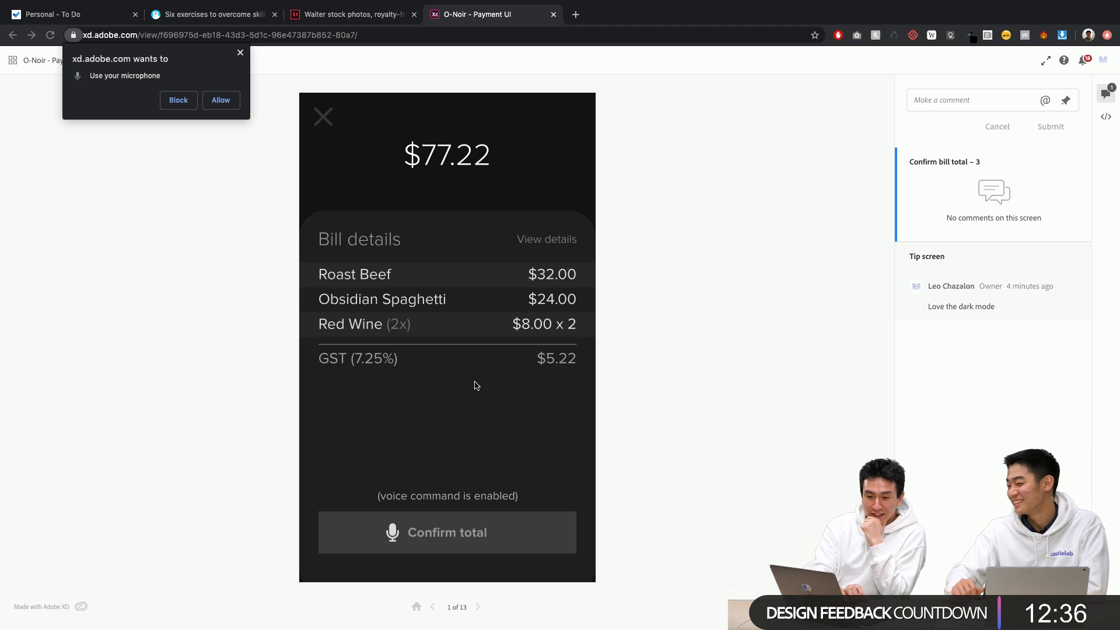
{"action": "left_click", "coordinate": [219, 103]}
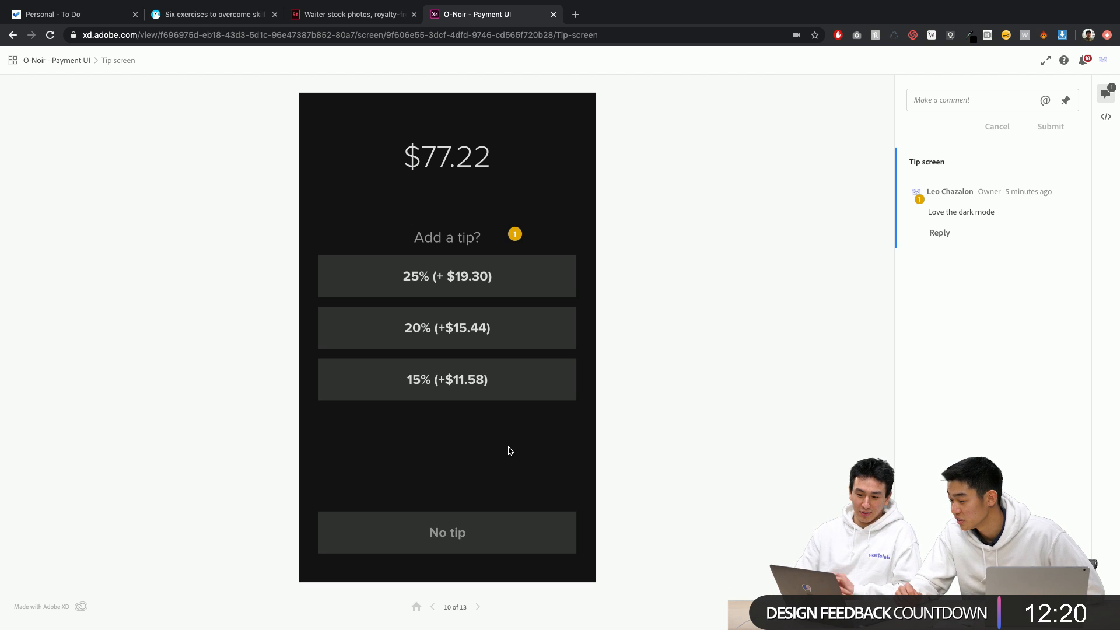
Restart the browser prototype from Confirm bill total – 3 and advance to Tip screen – 7.
{"action": "key", "text": "Right"}
{"action": "key", "text": "Right"}
{"action": "key", "text": "Right"}
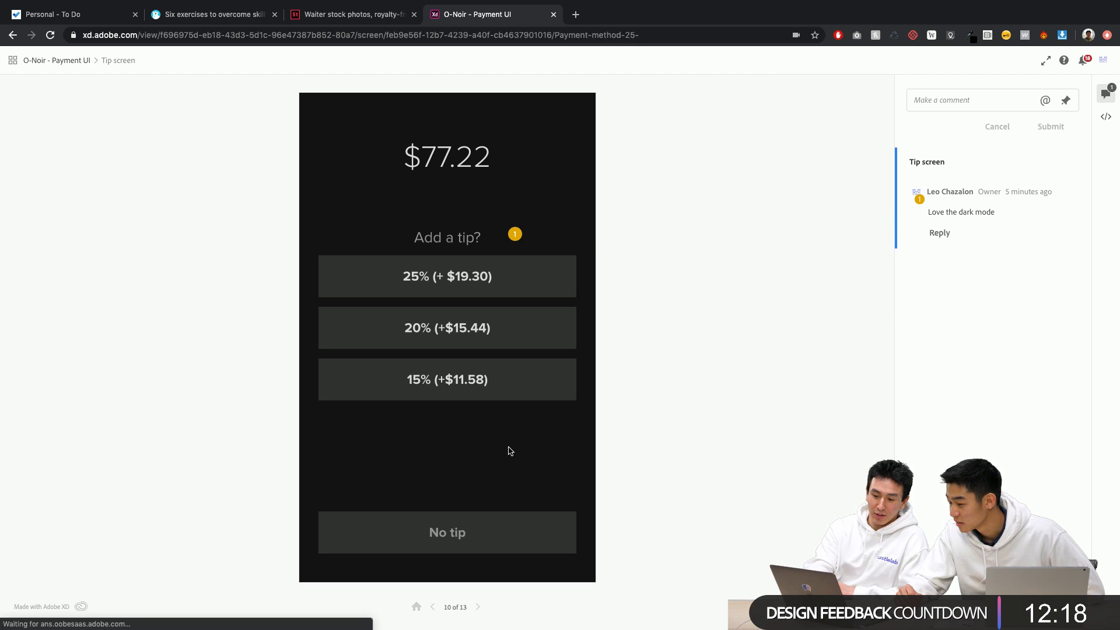
{"action": "key", "text": "Home"}
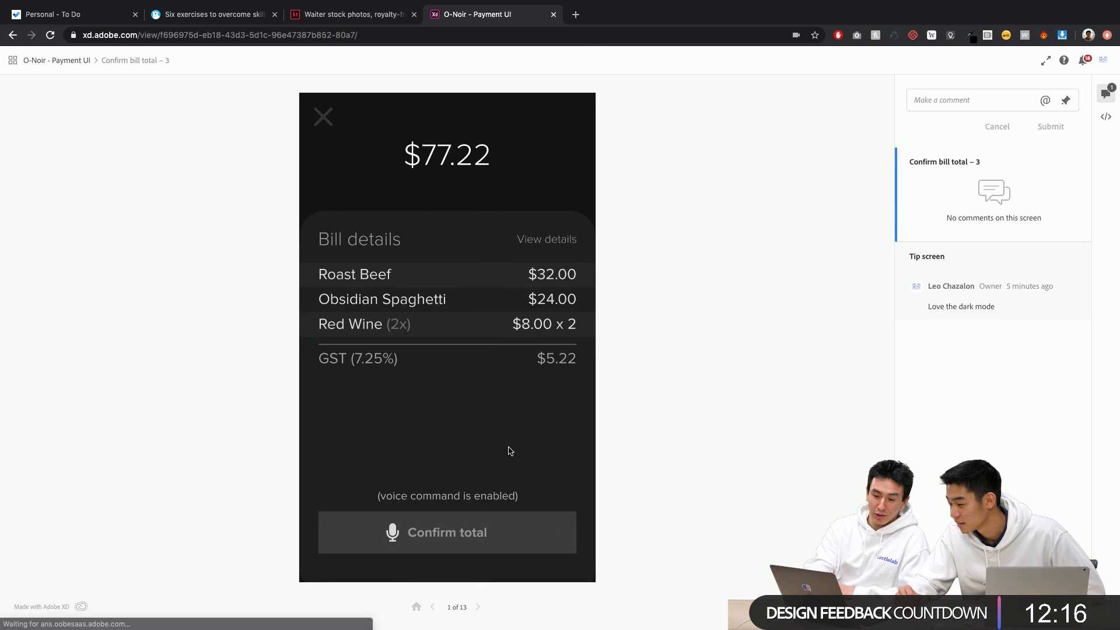
{"action": "key", "text": "Right"}
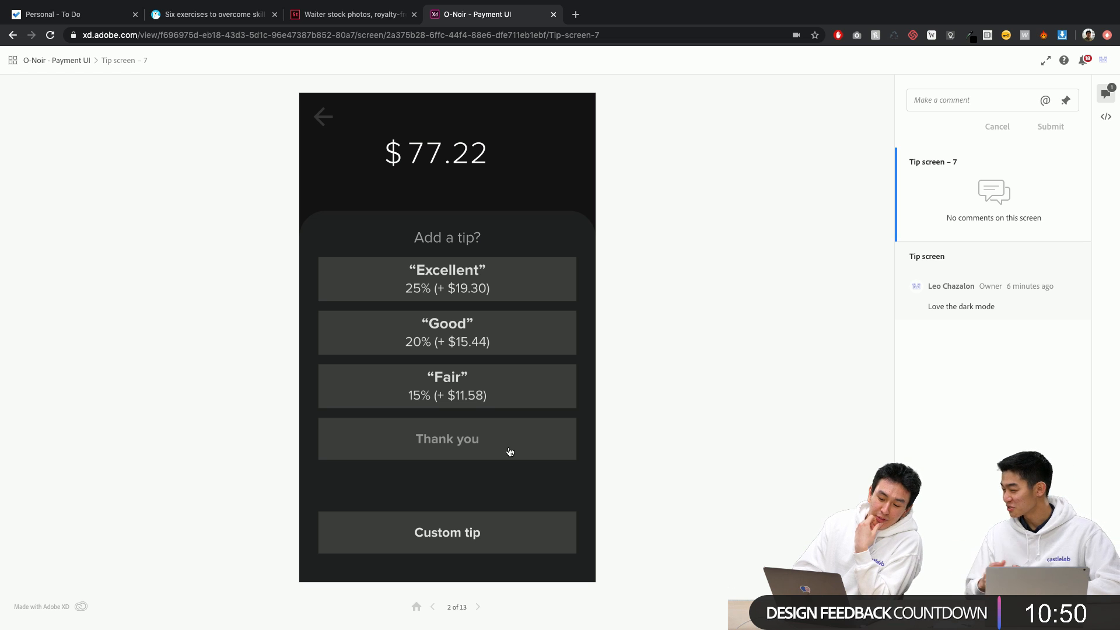
Switch to Adobe XD's prototype mode and inspect the "Fair" button's voice interaction on Tip screen – 7.
{"action": "key", "text": "ctrl+Right"}
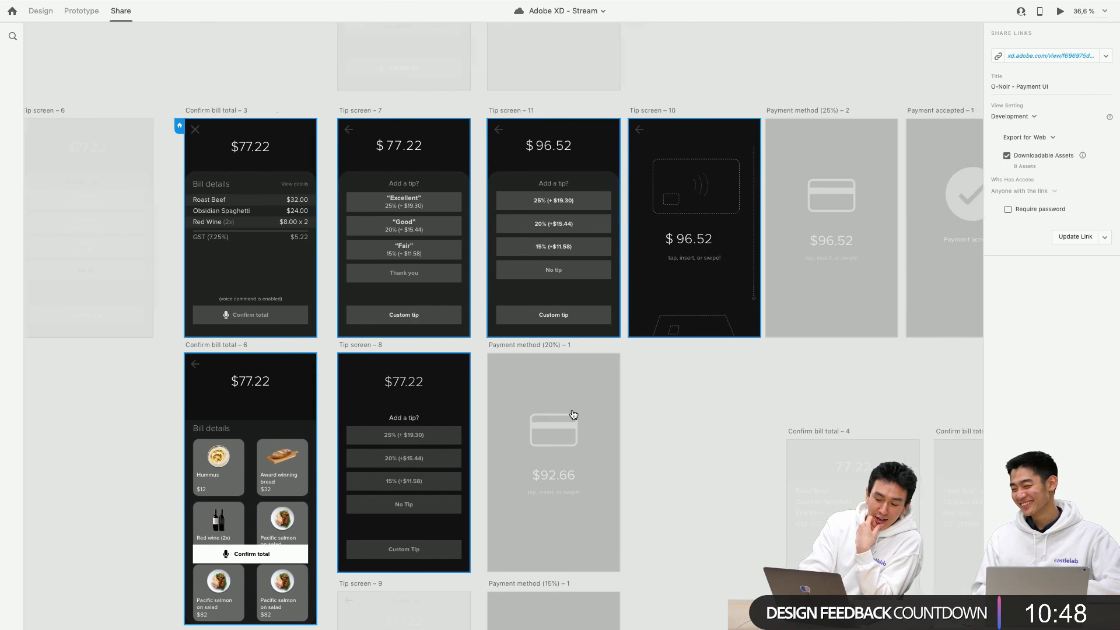
{"action": "scroll", "coordinate": [573, 414], "scroll_direction": "left", "scroll_amount": 3}
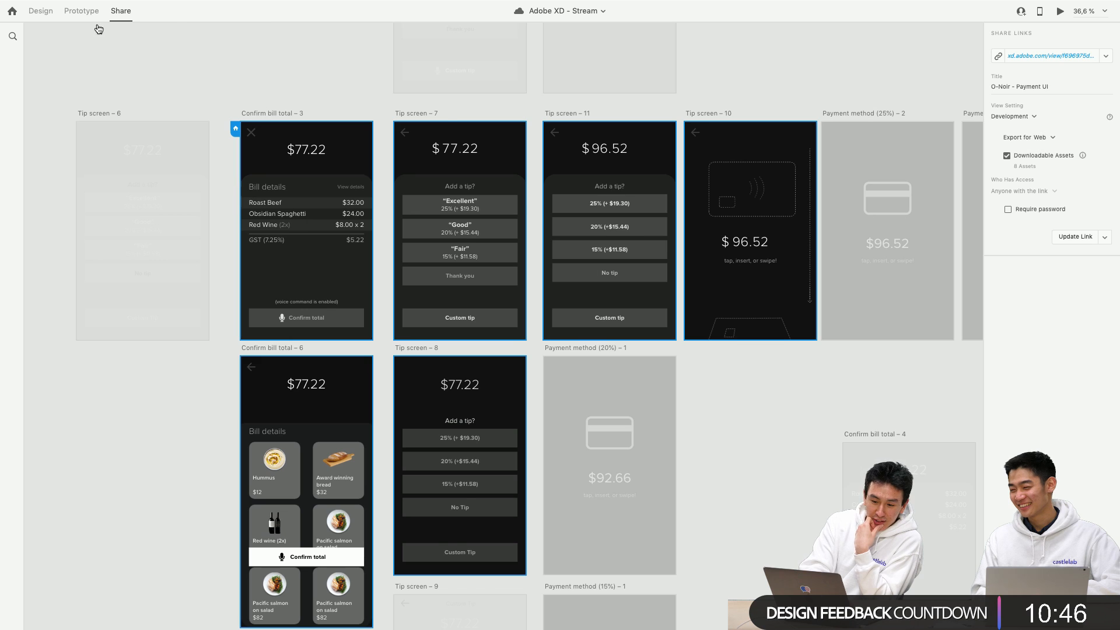
{"action": "left_click", "coordinate": [88, 12]}
{"action": "left_click", "coordinate": [646, 261]}
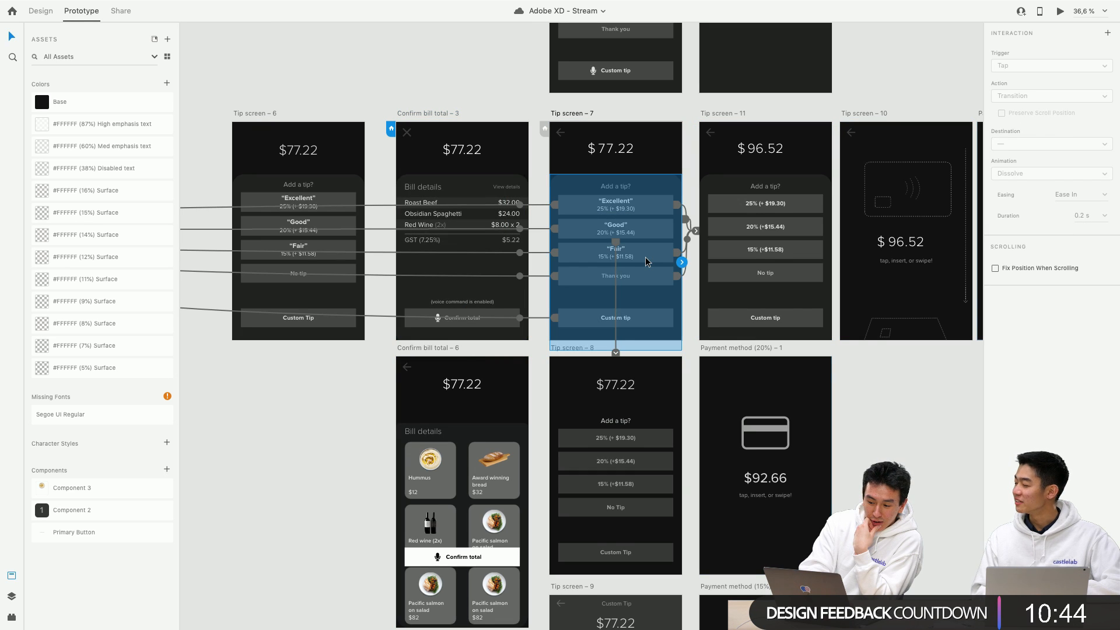
{"action": "double_click", "coordinate": [646, 262]}
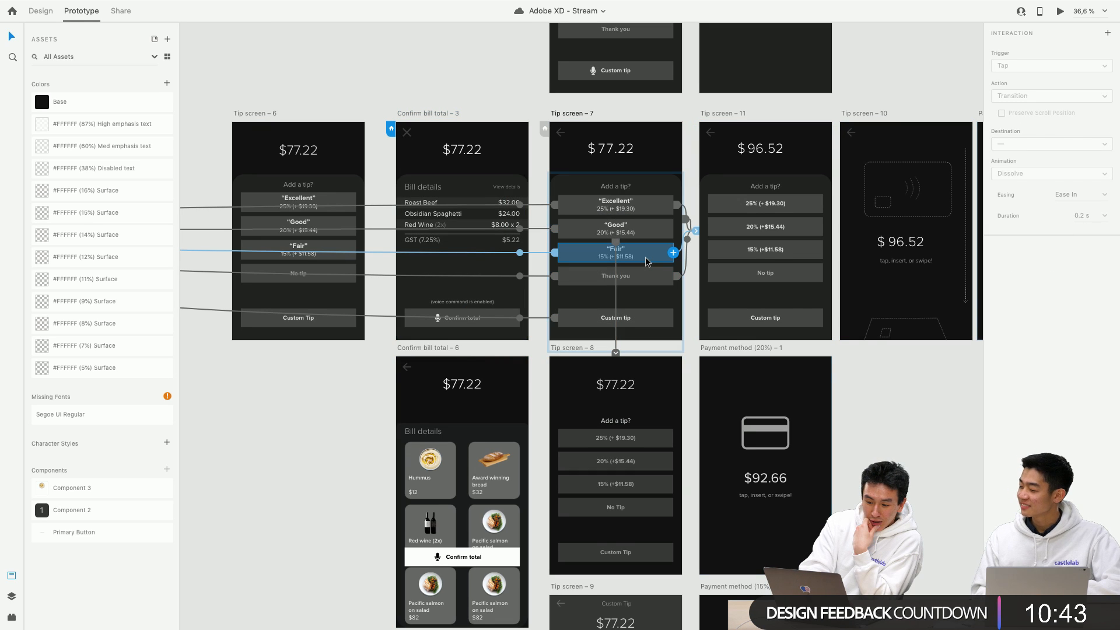
{"action": "left_click", "coordinate": [683, 248]}
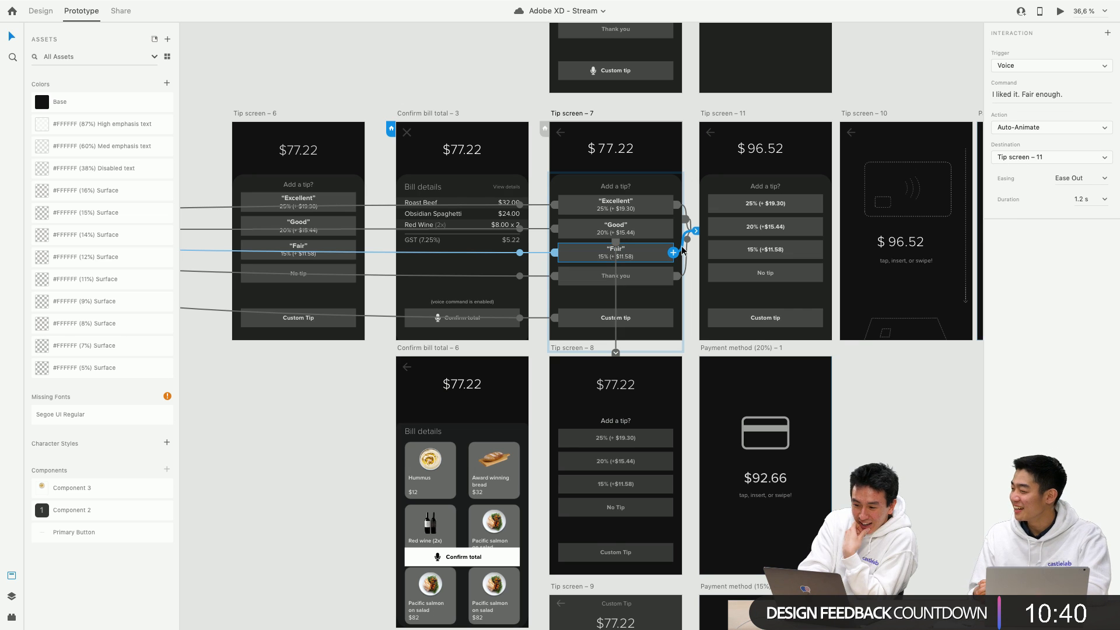
In the browser prototype, test the "Fair" 15% option on Tip screen – 7 through to the payment prompt on Tip screen – 10.
{"action": "key", "text": "ctrl+Left"}
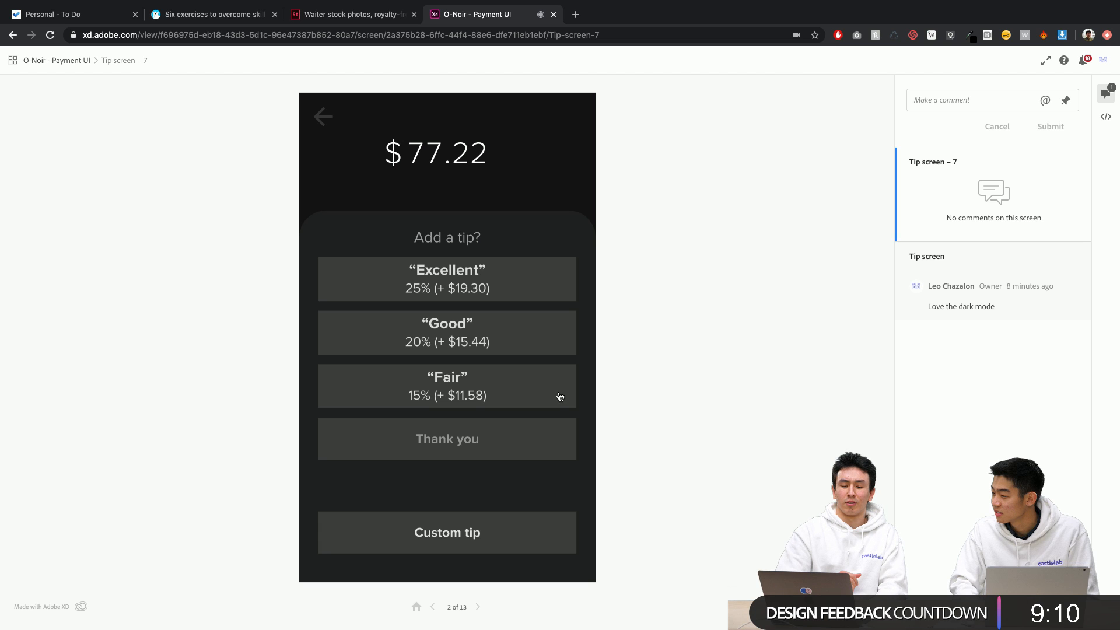
{"action": "left_click", "coordinate": [559, 396]}
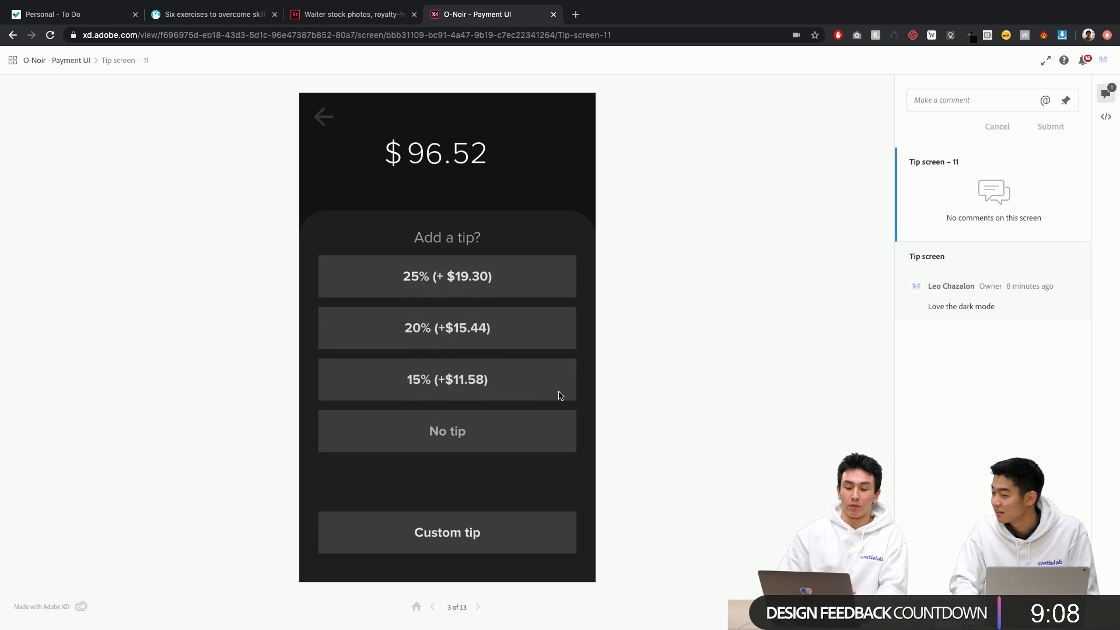
{"action": "left_click", "coordinate": [560, 395]}
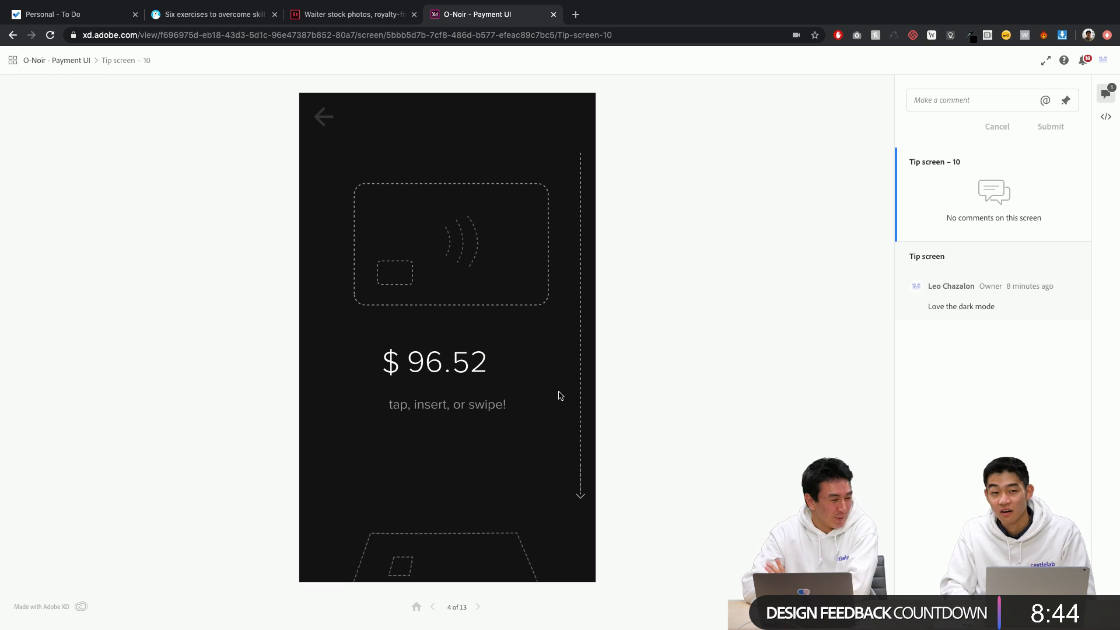
Switch to Adobe XD and set the O-Noir - Payment UI share link's view setting to User Testing.
{"action": "key", "text": "super+Tab"}
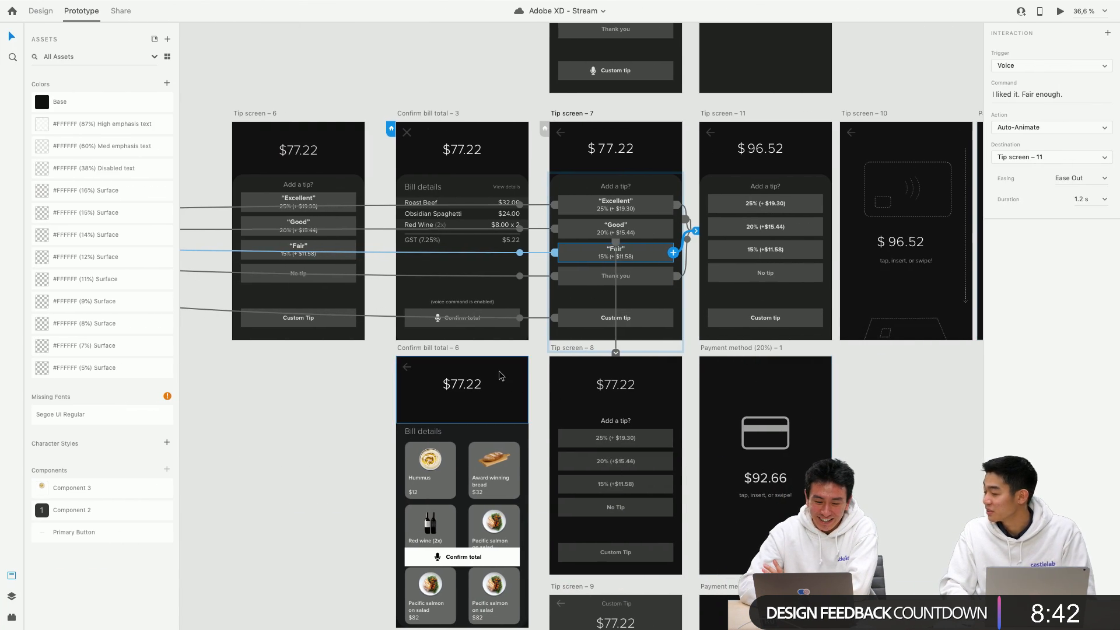
{"action": "scroll", "coordinate": [500, 376], "scroll_direction": "down", "scroll_amount": 3}
{"action": "scroll", "coordinate": [499, 376], "scroll_direction": "up", "scroll_amount": 5}
{"action": "scroll", "coordinate": [499, 376], "scroll_direction": "right", "scroll_amount": 4}
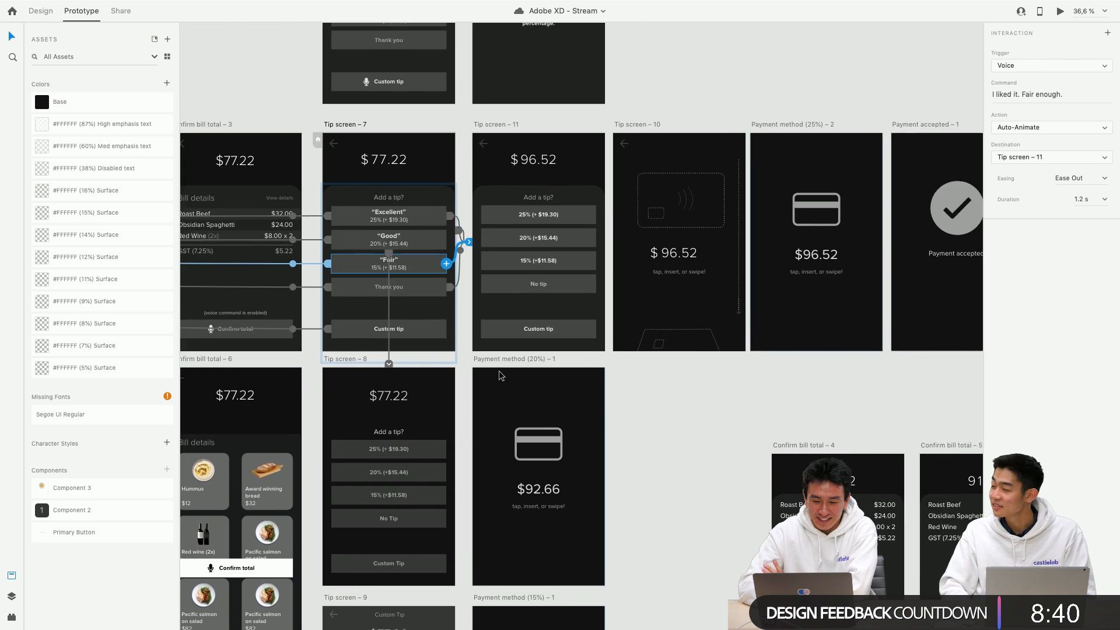
{"action": "scroll", "coordinate": [500, 374], "scroll_direction": "up", "scroll_amount": 5}
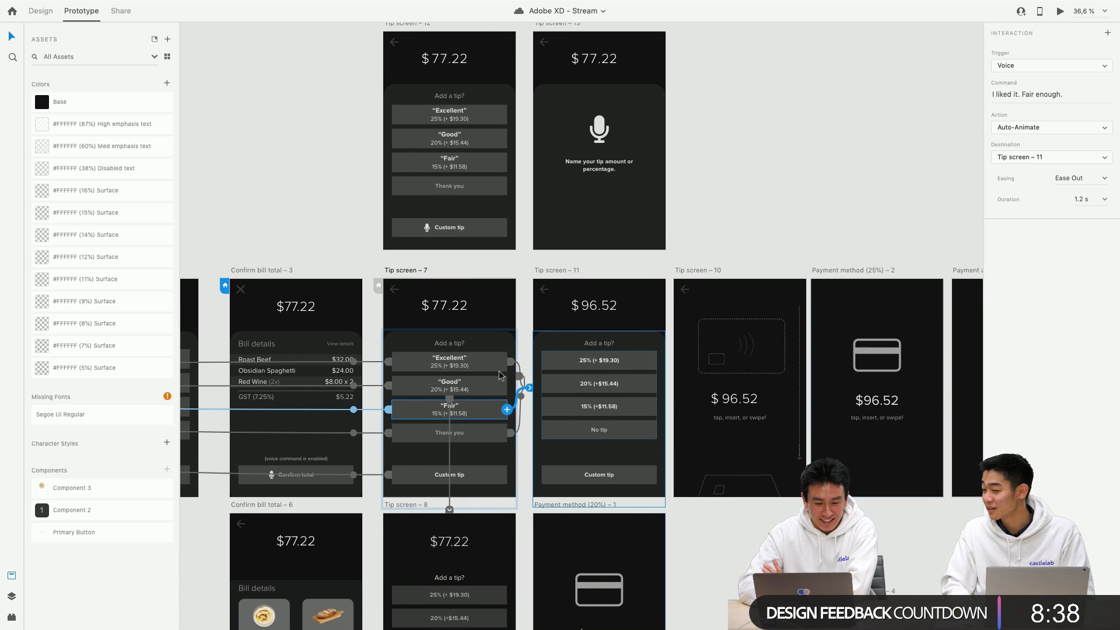
{"action": "scroll", "coordinate": [499, 370], "scroll_direction": "up", "scroll_amount": 5}
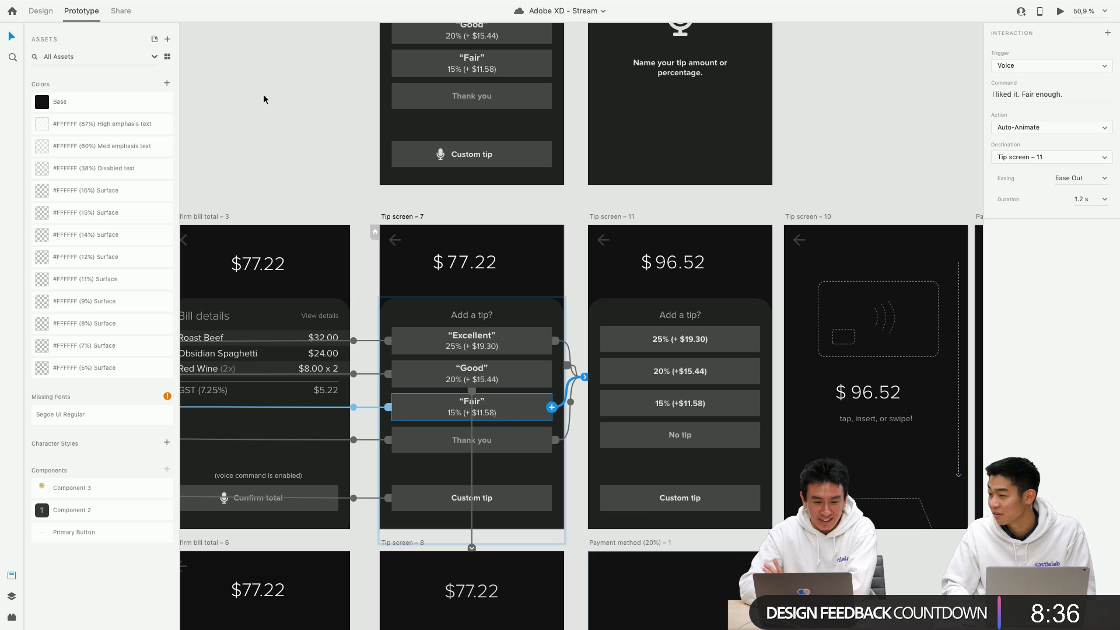
{"action": "left_click", "coordinate": [128, 20]}
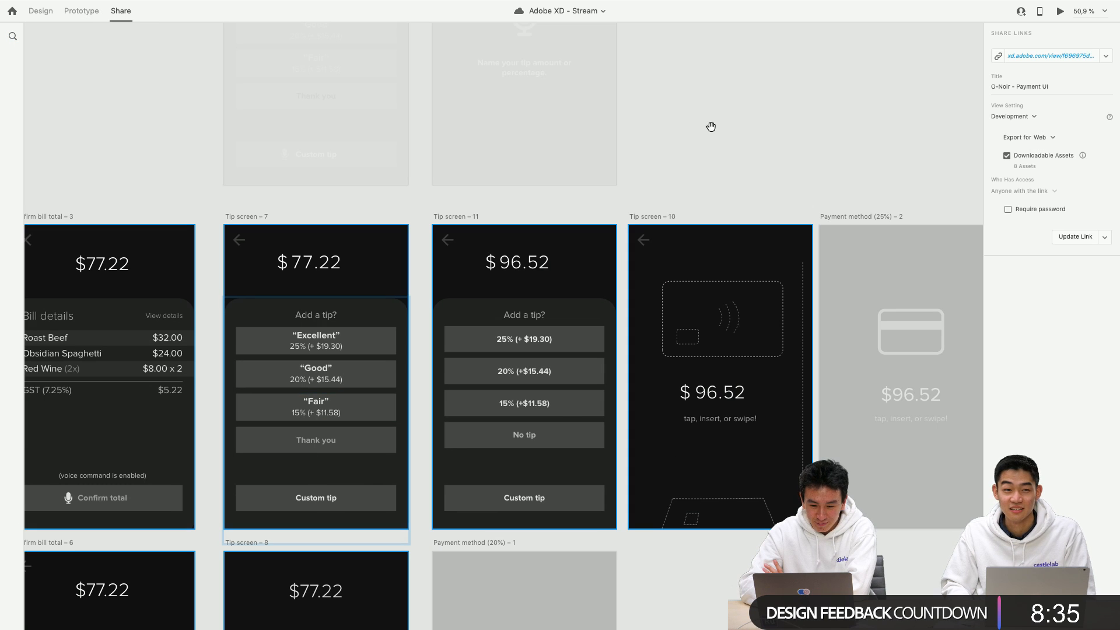
{"action": "left_click", "coordinate": [1013, 117]}
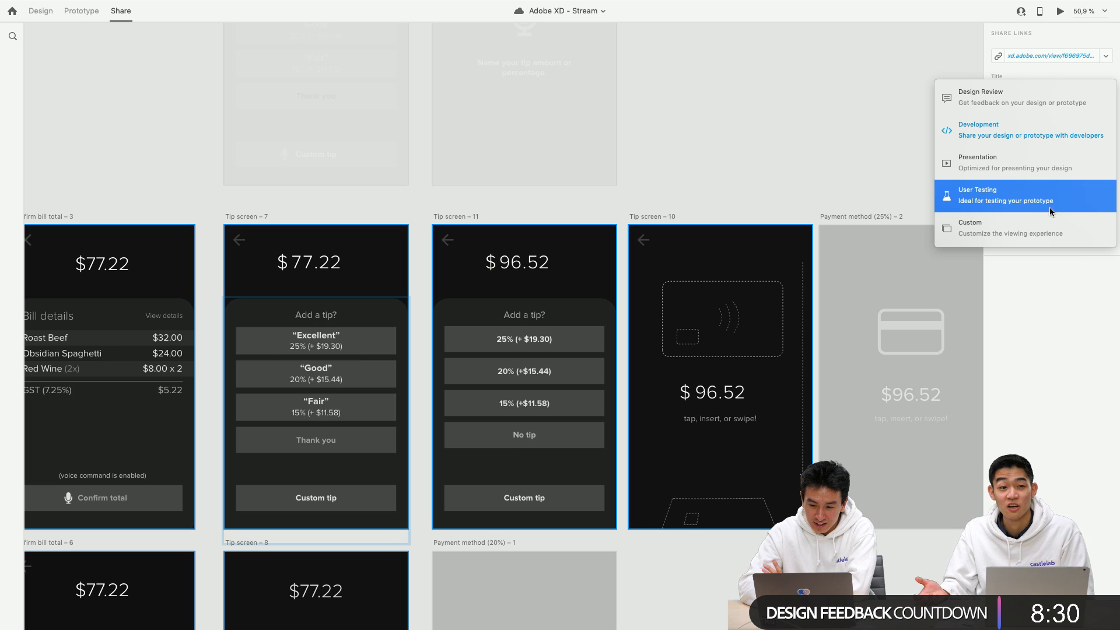
{"action": "left_click", "coordinate": [1050, 184]}
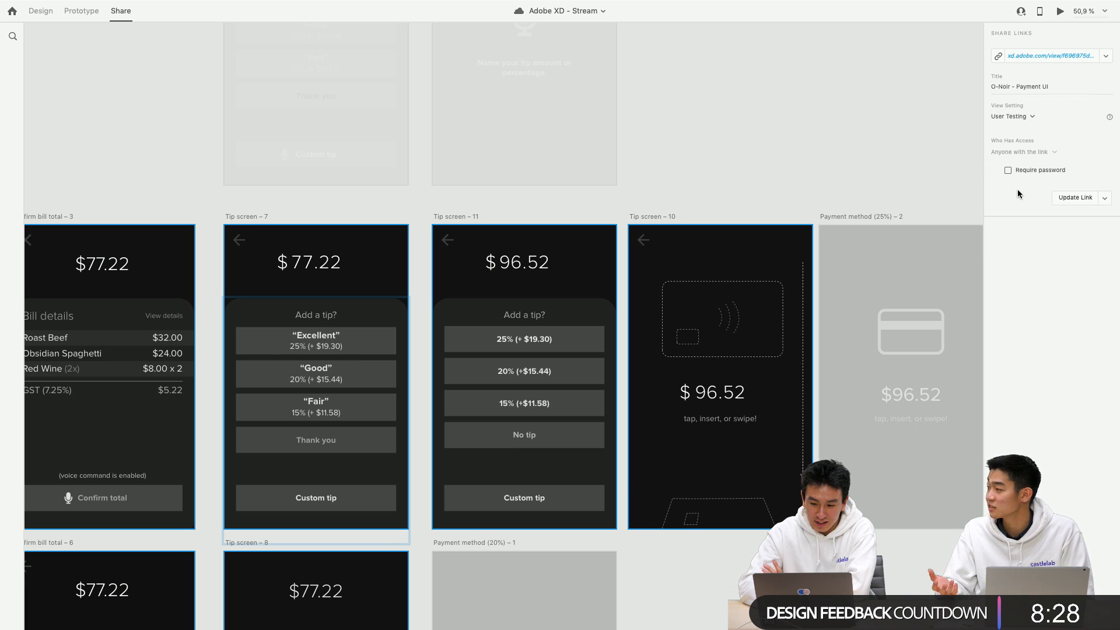
Update the share link with the User Testing setting and open it in the browser.
{"action": "scroll", "coordinate": [807, 213], "scroll_direction": "down", "scroll_amount": 2}
{"action": "scroll", "coordinate": [807, 213], "scroll_direction": "down", "scroll_amount": 2}
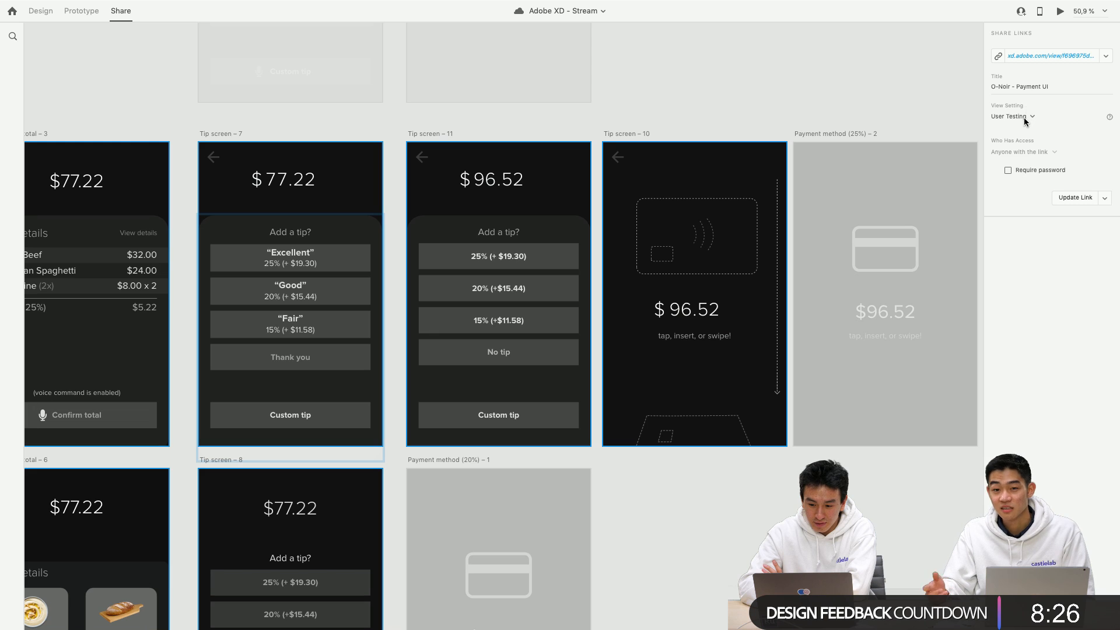
{"action": "scroll", "coordinate": [752, 287], "scroll_direction": "left", "scroll_amount": 3}
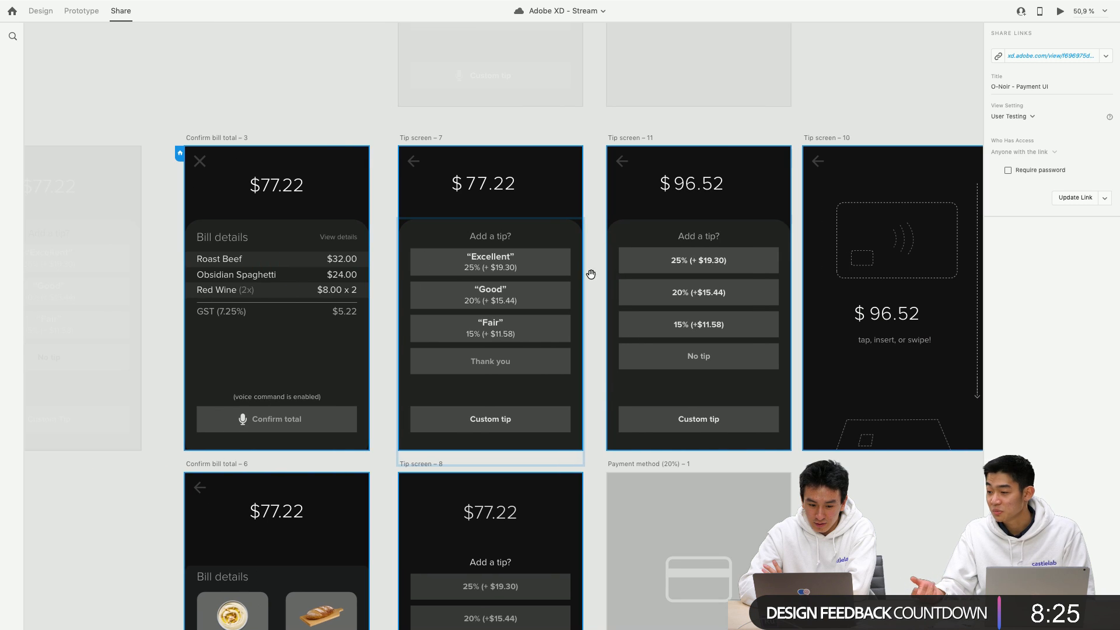
{"action": "left_click", "coordinate": [1071, 201]}
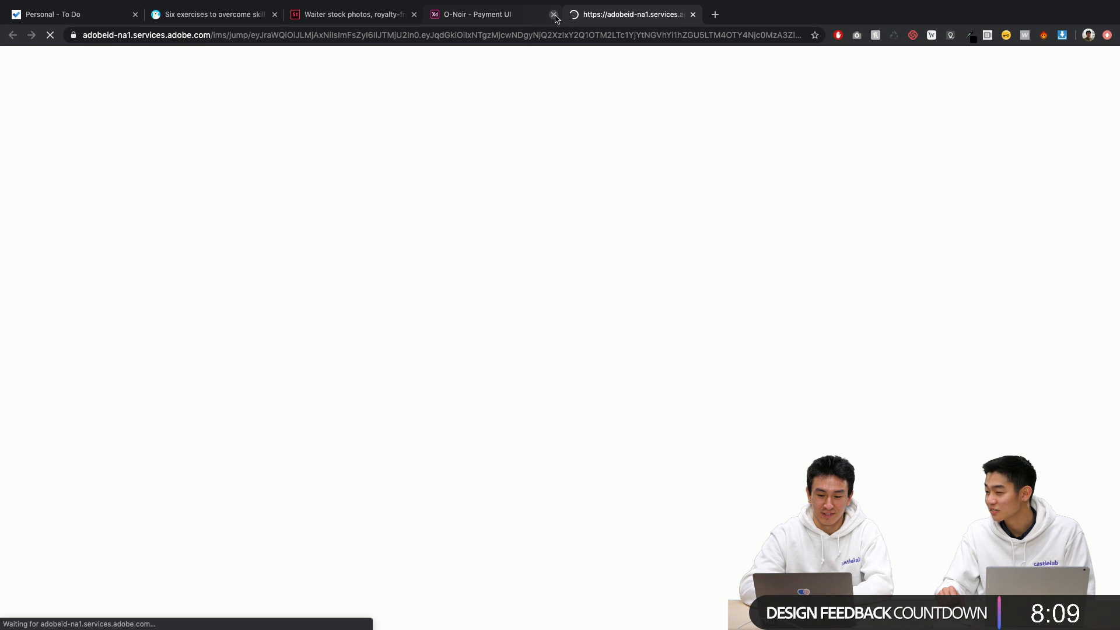
Close the old O-Noir prototype tab and the Adobe Stock waiter photos tab in the browser.
{"action": "left_click", "coordinate": [554, 16]}
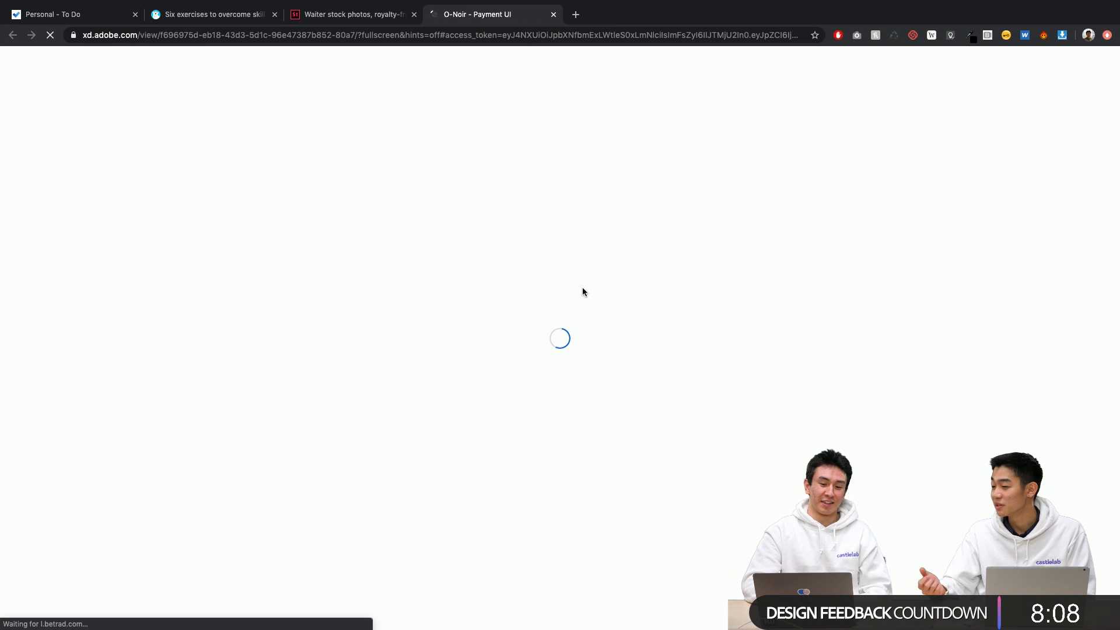
{"action": "left_click", "coordinate": [410, 15]}
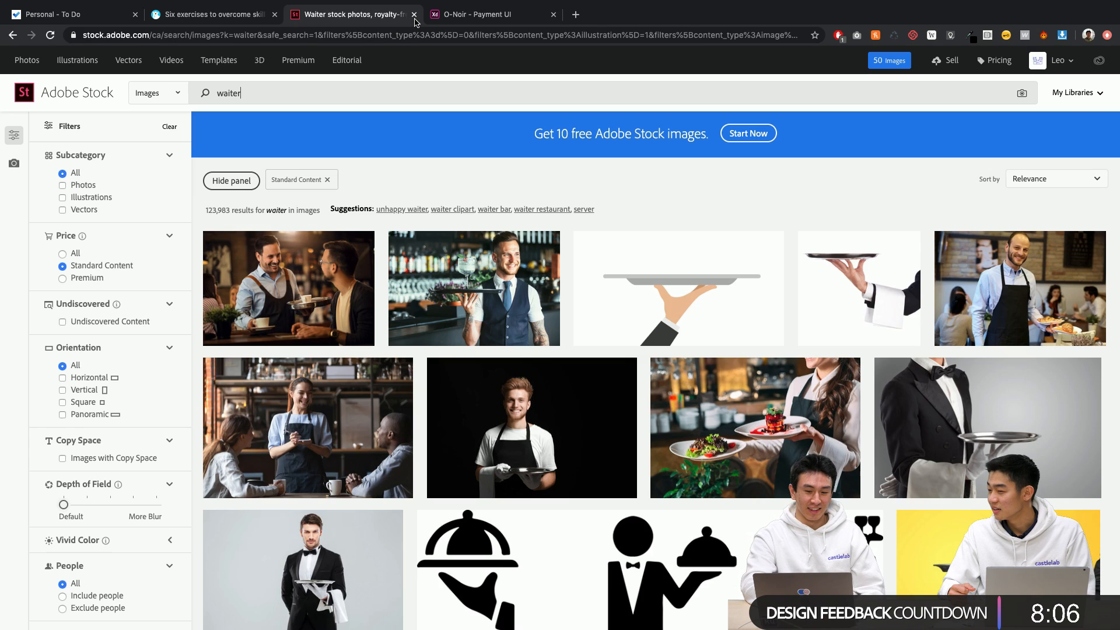
{"action": "left_click", "coordinate": [414, 14]}
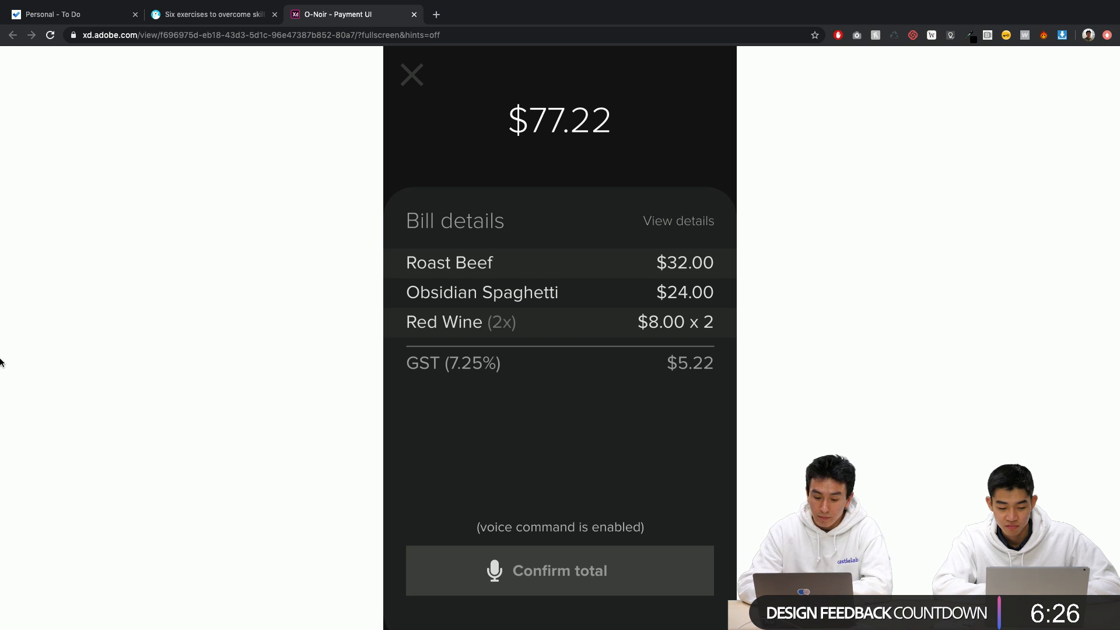
Switch to Adobe XD's prototype mode and look over the payment flow artboards, the earlier screen designs and the slides.
{"action": "key", "text": "super+Tab"}
{"action": "scroll", "coordinate": [137, 344], "scroll_direction": "down", "scroll_amount": 5}
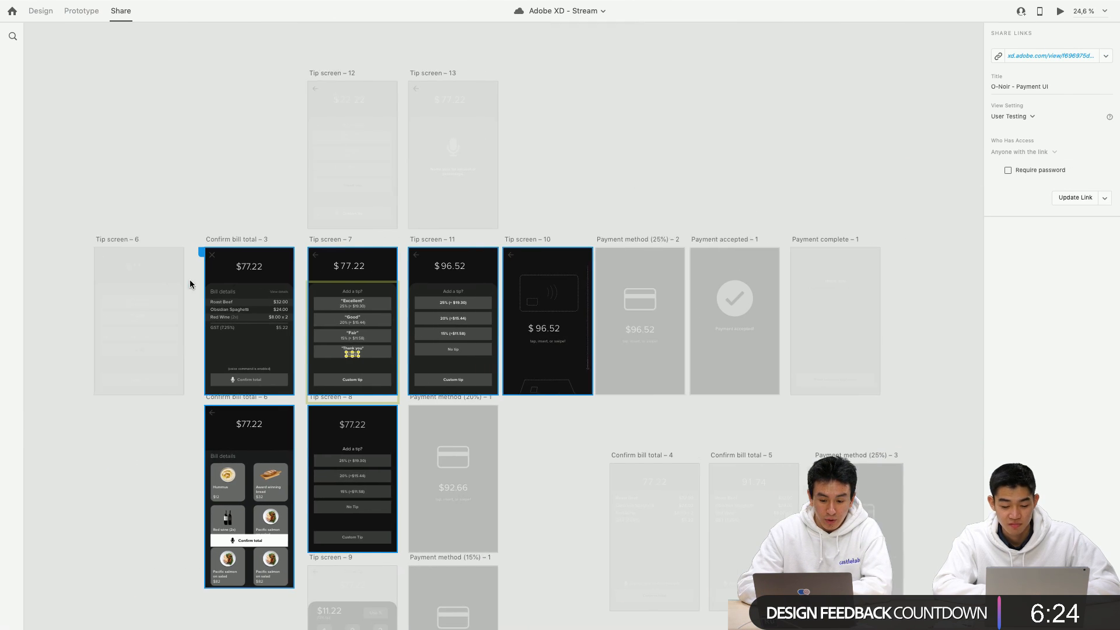
{"action": "left_click", "coordinate": [70, 16]}
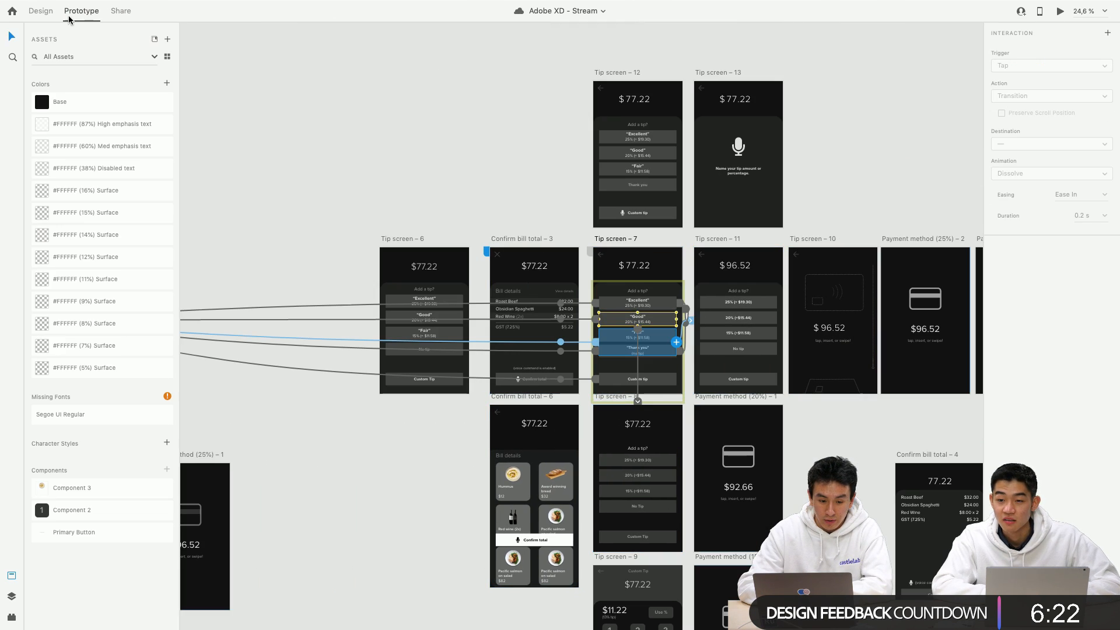
{"action": "scroll", "coordinate": [356, 104], "scroll_direction": "down", "scroll_amount": 1}
{"action": "scroll", "coordinate": [356, 104], "scroll_direction": "left", "scroll_amount": 1}
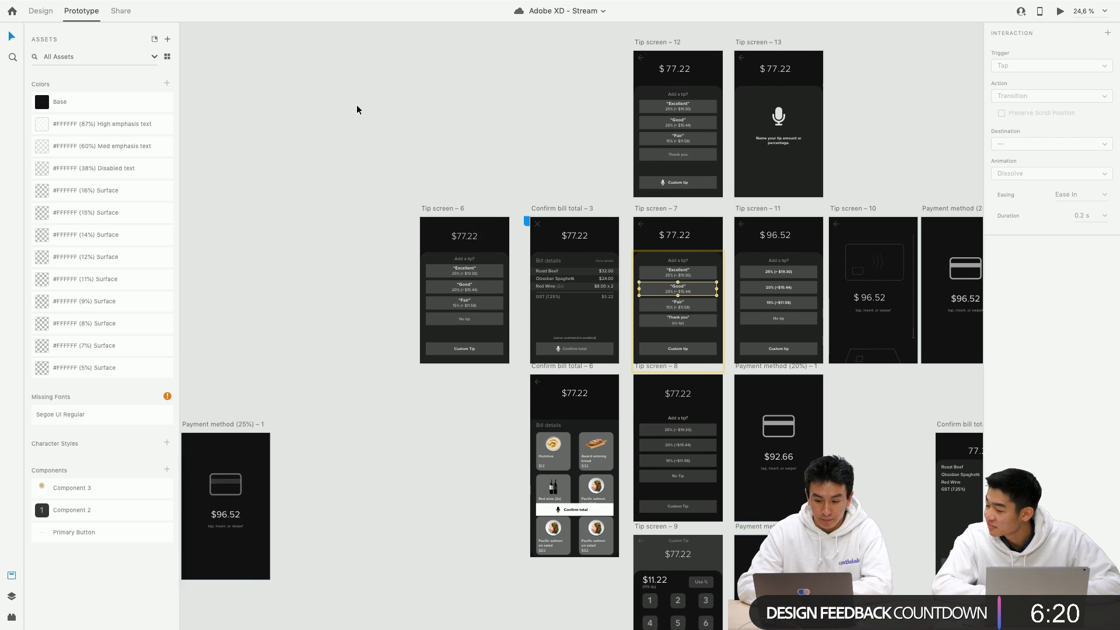
{"action": "scroll", "coordinate": [356, 104], "scroll_direction": "down", "scroll_amount": 2}
{"action": "scroll", "coordinate": [355, 110], "scroll_direction": "right", "scroll_amount": 3}
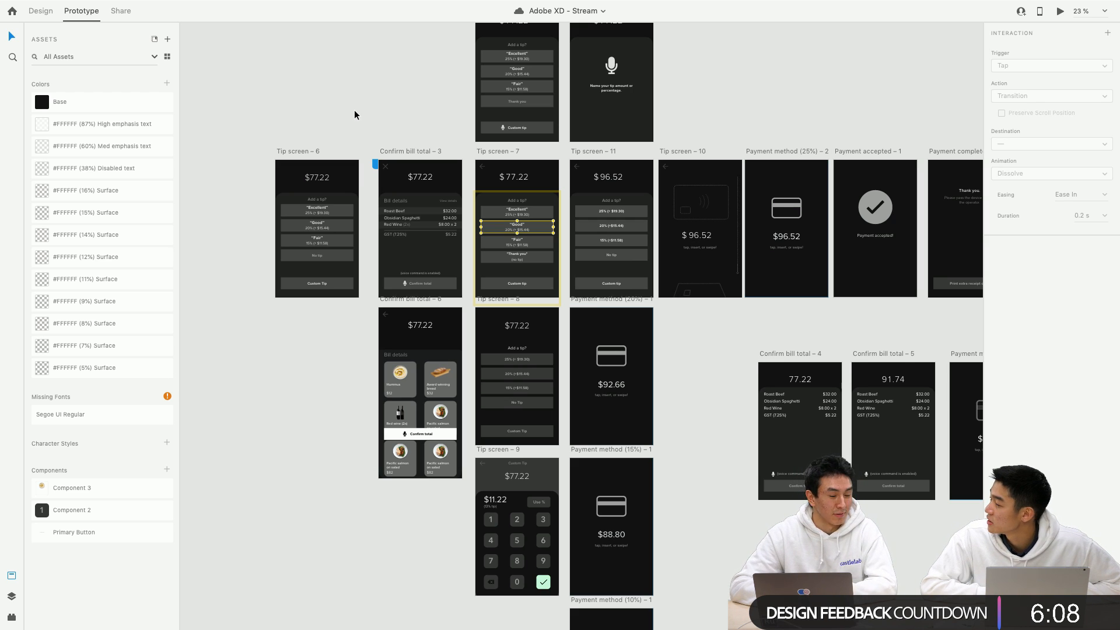
{"action": "scroll", "coordinate": [354, 110], "scroll_direction": "left", "scroll_amount": 5}
{"action": "scroll", "coordinate": [354, 111], "scroll_direction": "left", "scroll_amount": 10}
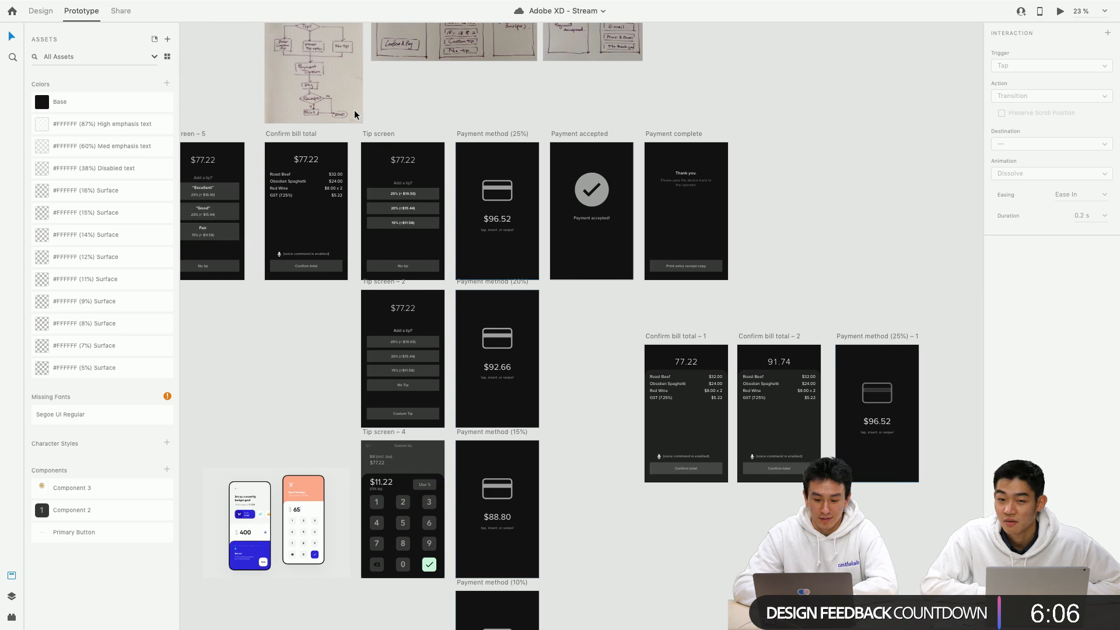
{"action": "scroll", "coordinate": [354, 111], "scroll_direction": "up", "scroll_amount": 5}
{"action": "scroll", "coordinate": [355, 114], "scroll_direction": "down", "scroll_amount": 15}
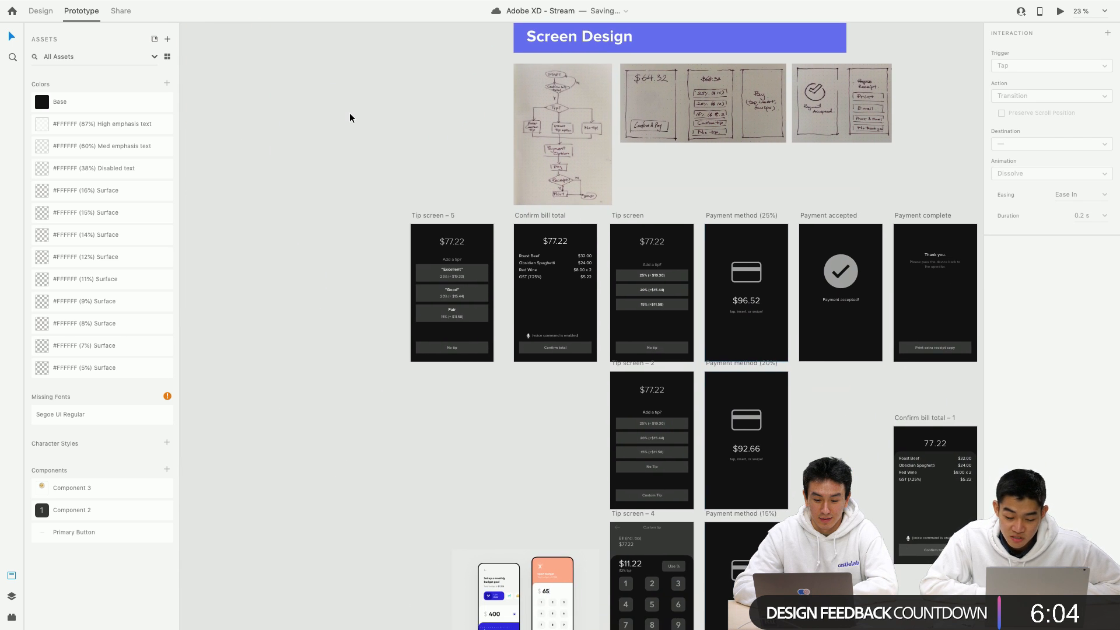
{"action": "scroll", "coordinate": [349, 114], "scroll_direction": "down", "scroll_amount": 10}
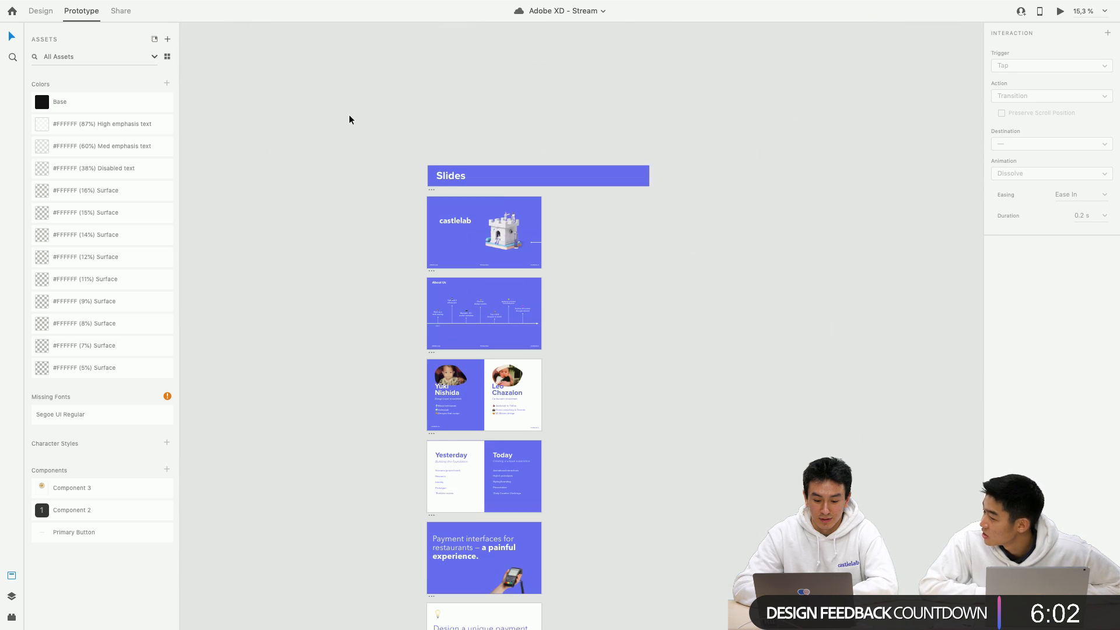
{"action": "scroll", "coordinate": [404, 137], "scroll_direction": "up", "scroll_amount": 5}
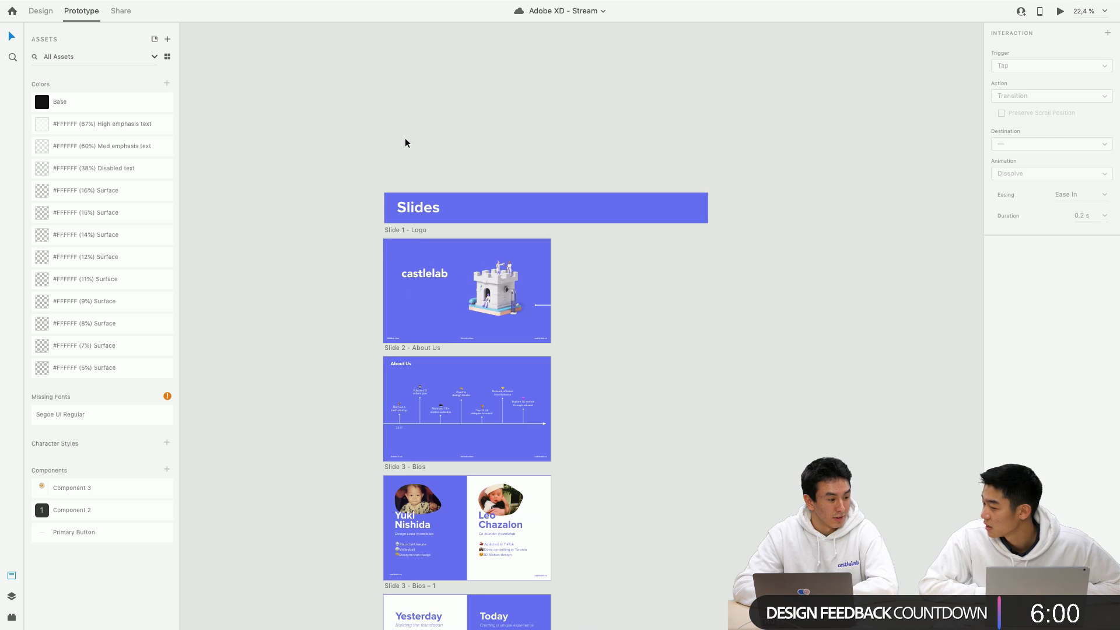
{"action": "scroll", "coordinate": [405, 138], "scroll_direction": "up", "scroll_amount": 15}
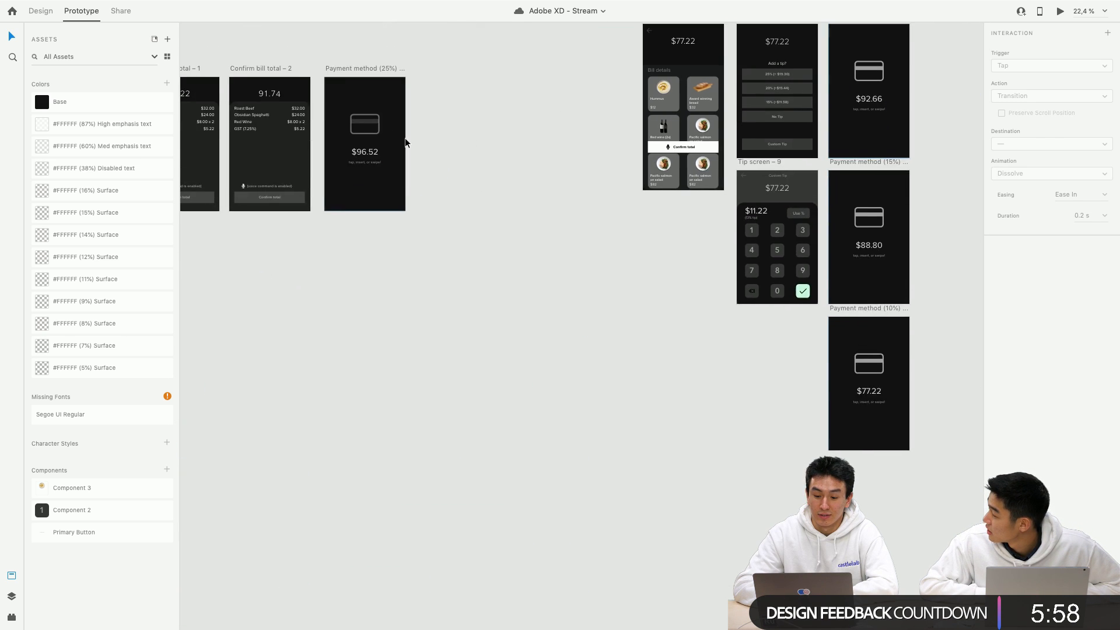
{"action": "scroll", "coordinate": [405, 137], "scroll_direction": "up", "scroll_amount": 5}
{"action": "scroll", "coordinate": [405, 138], "scroll_direction": "right", "scroll_amount": 6}
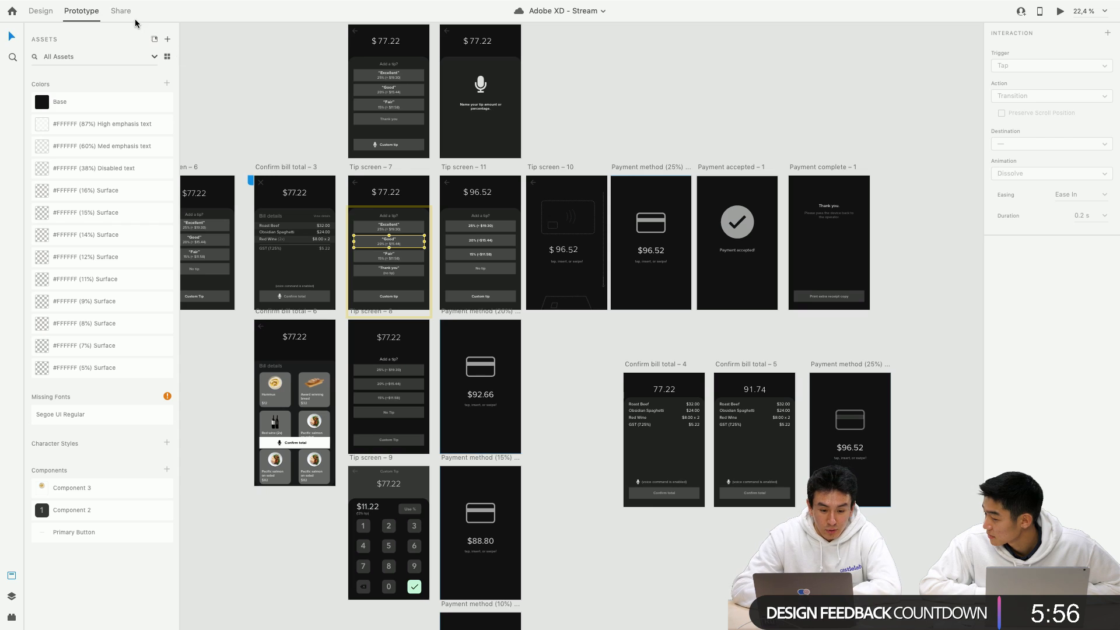
Set the share link's view setting to Presentation, then open the link in the browser and close its tab.
{"action": "left_click", "coordinate": [121, 12]}
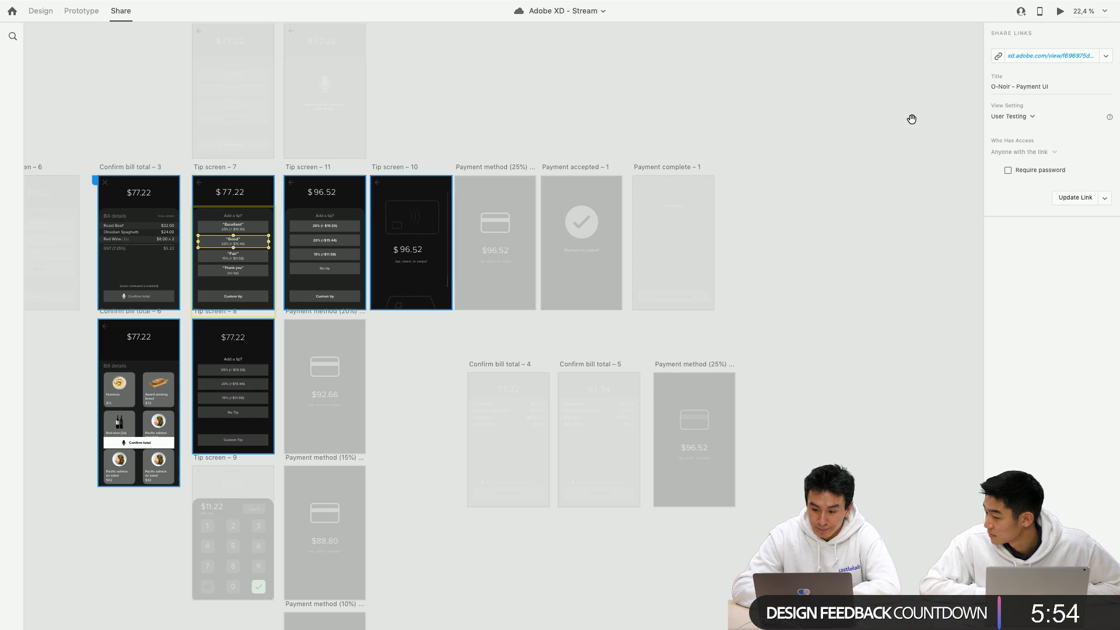
{"action": "left_click", "coordinate": [1018, 119]}
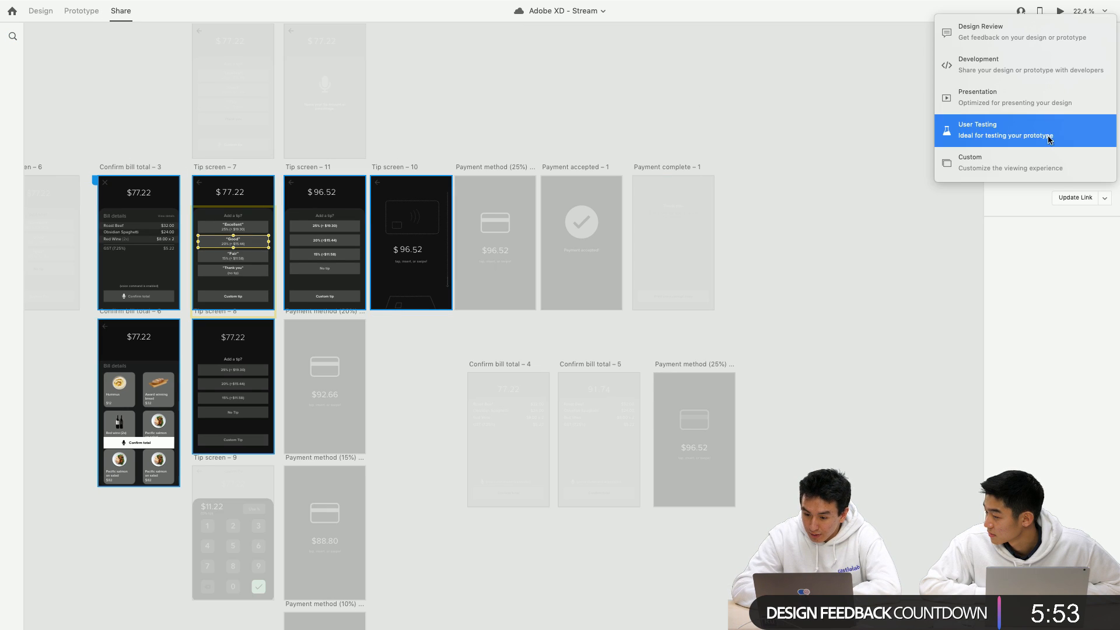
{"action": "left_click", "coordinate": [1018, 95]}
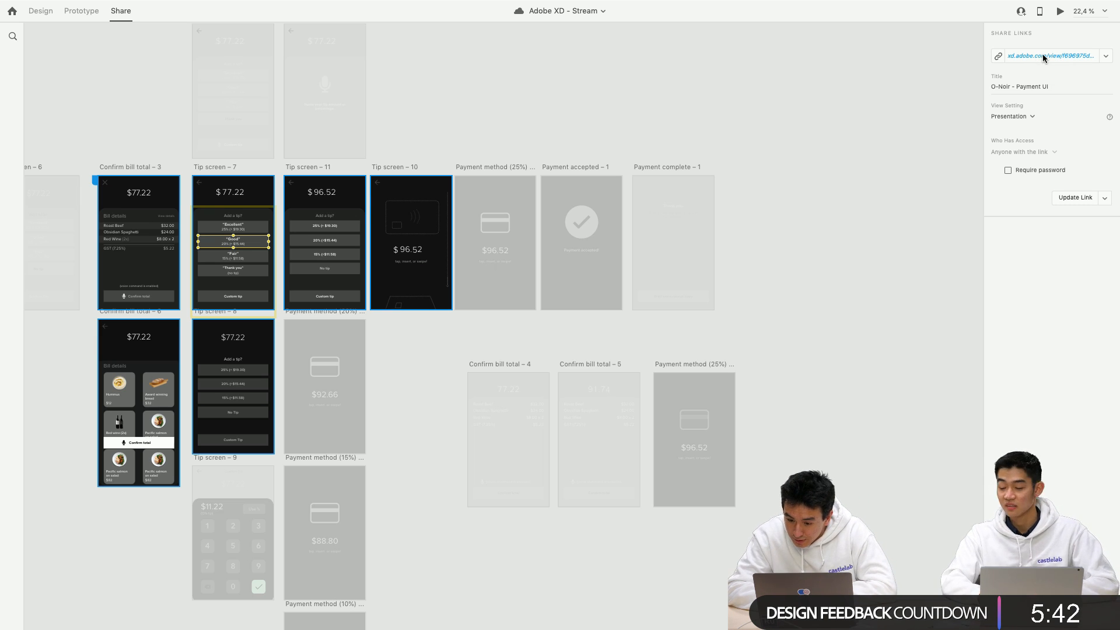
{"action": "left_click", "coordinate": [1044, 57]}
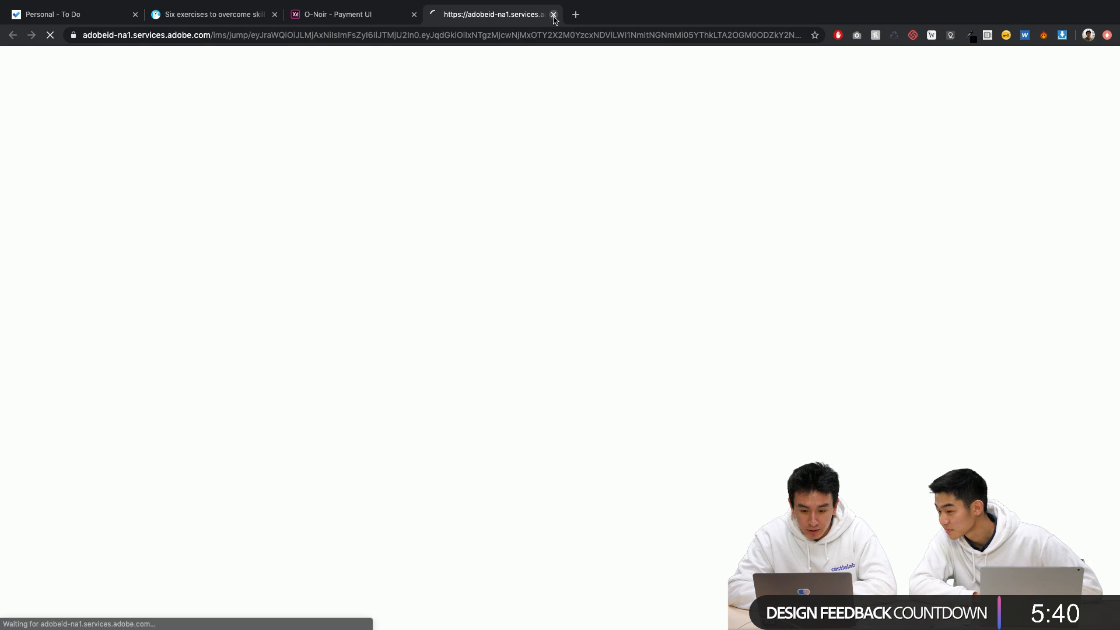
{"action": "left_click", "coordinate": [553, 18]}
Update the share link, reopen it in the browser and close the old O-Noir prototype tab.
{"action": "left_click", "coordinate": [1070, 196]}
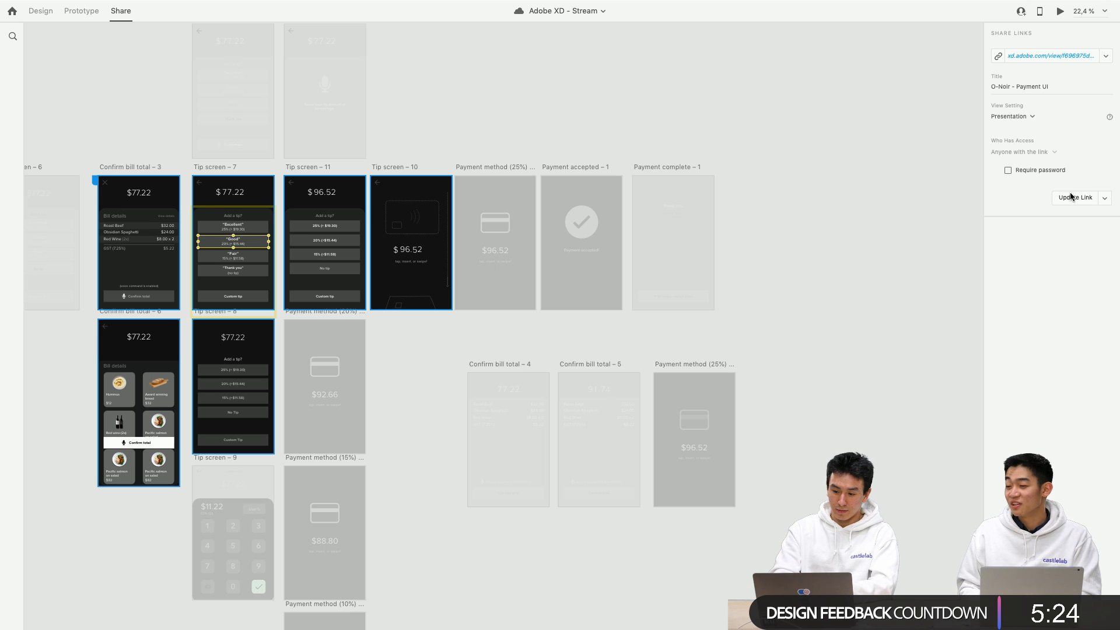
{"action": "left_click", "coordinate": [1050, 56]}
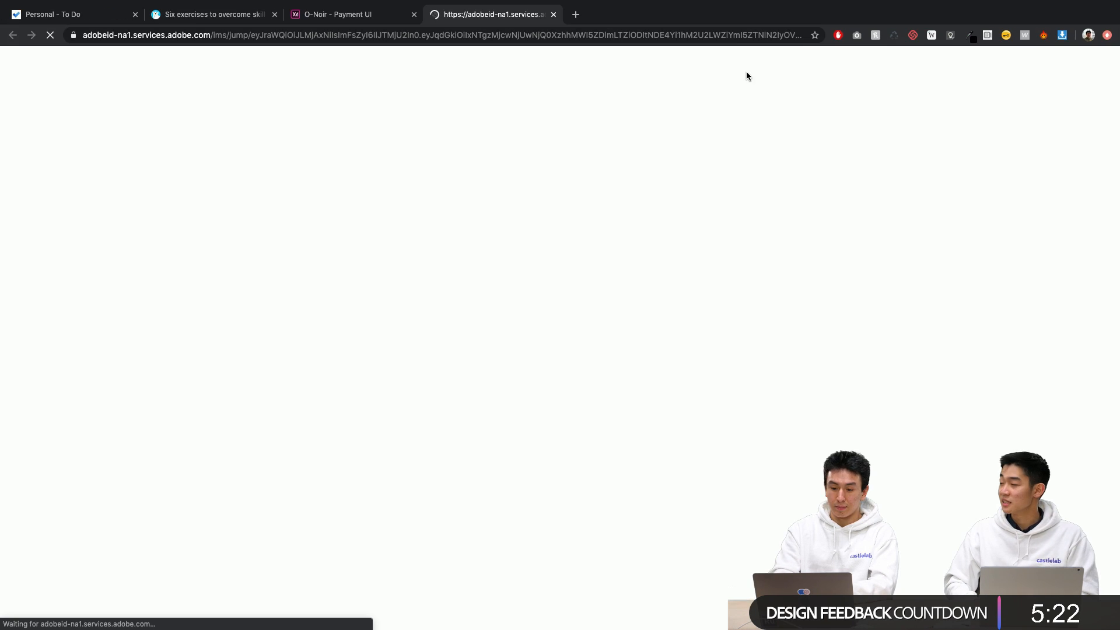
{"action": "left_click", "coordinate": [414, 14]}
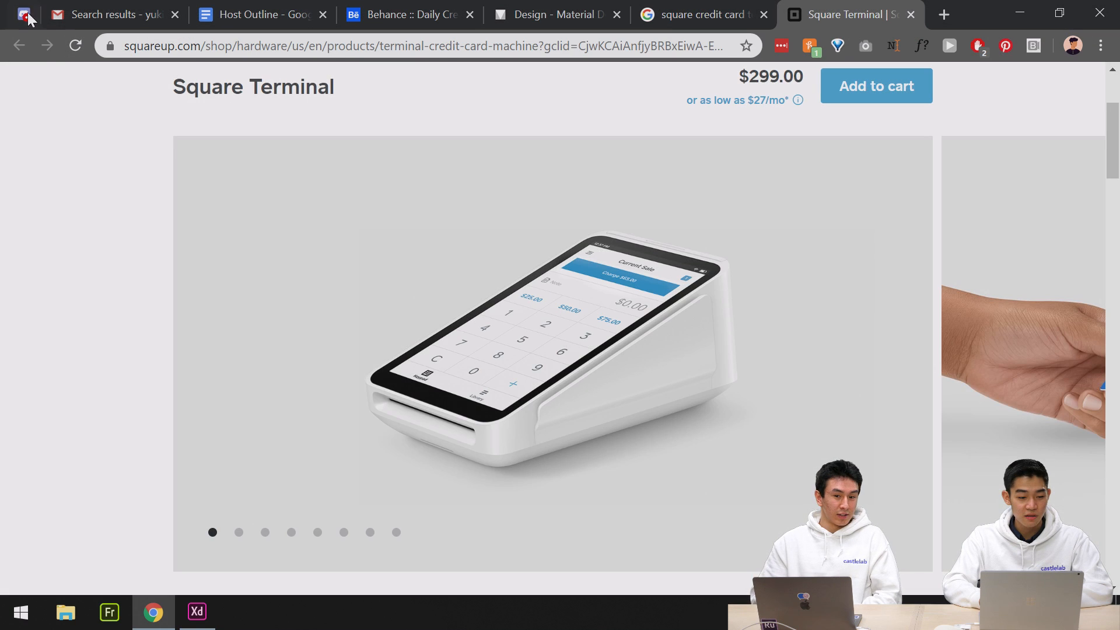
Switch to the Discord current-challenge channel, enlarge the posted song list design and examine its heading and category tabs up close.
{"action": "left_click", "coordinate": [24, 15]}
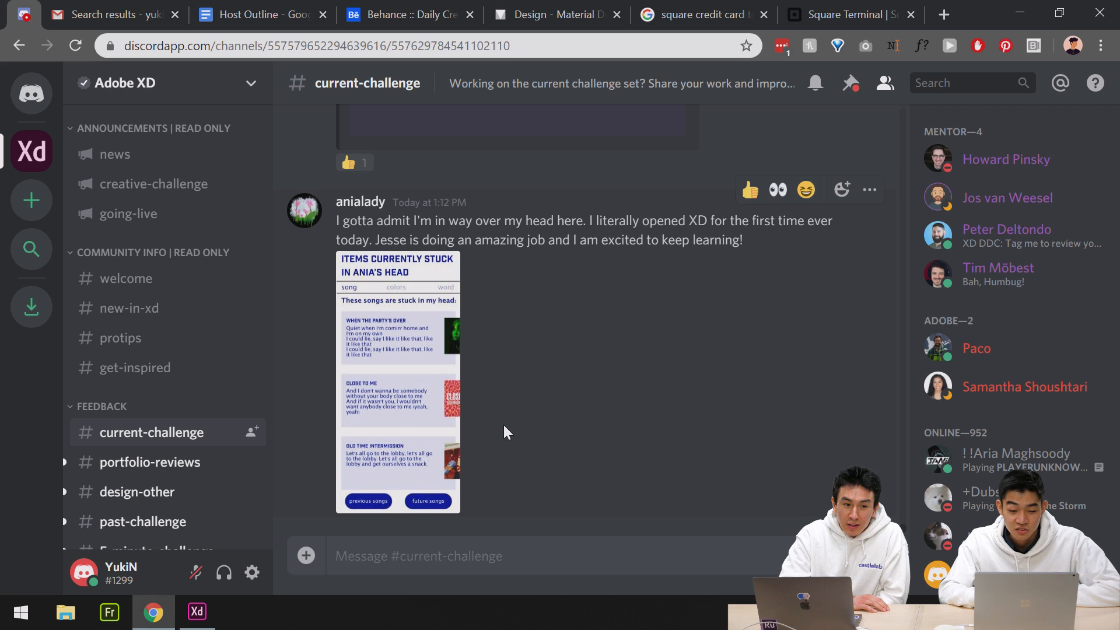
{"action": "left_click", "coordinate": [415, 422]}
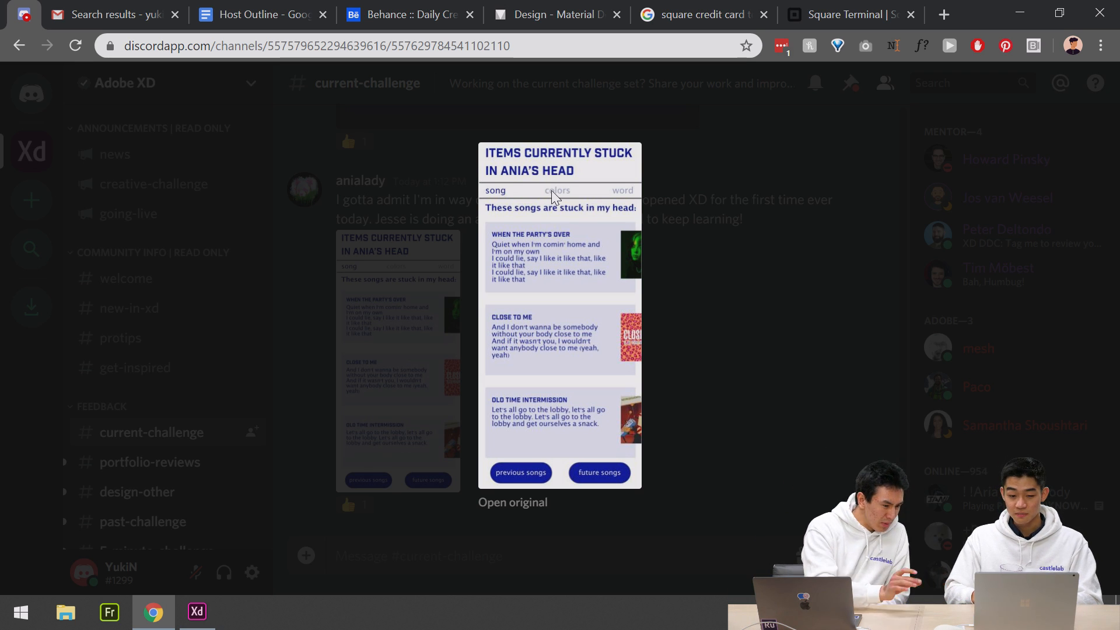
{"action": "scroll", "coordinate": [551, 190], "scroll_direction": "up", "scroll_amount": 2}
{"action": "scroll", "coordinate": [551, 191], "scroll_direction": "up", "scroll_amount": 5}
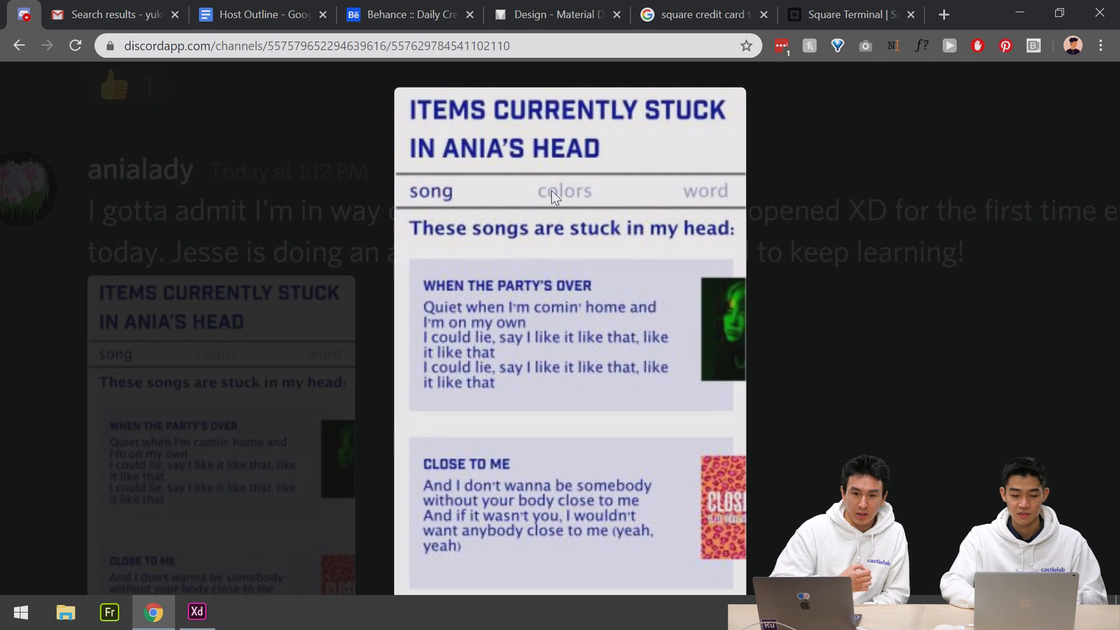
{"action": "scroll", "coordinate": [687, 460], "scroll_direction": "up", "scroll_amount": 1}
{"action": "scroll", "coordinate": [687, 460], "scroll_direction": "down", "scroll_amount": 2}
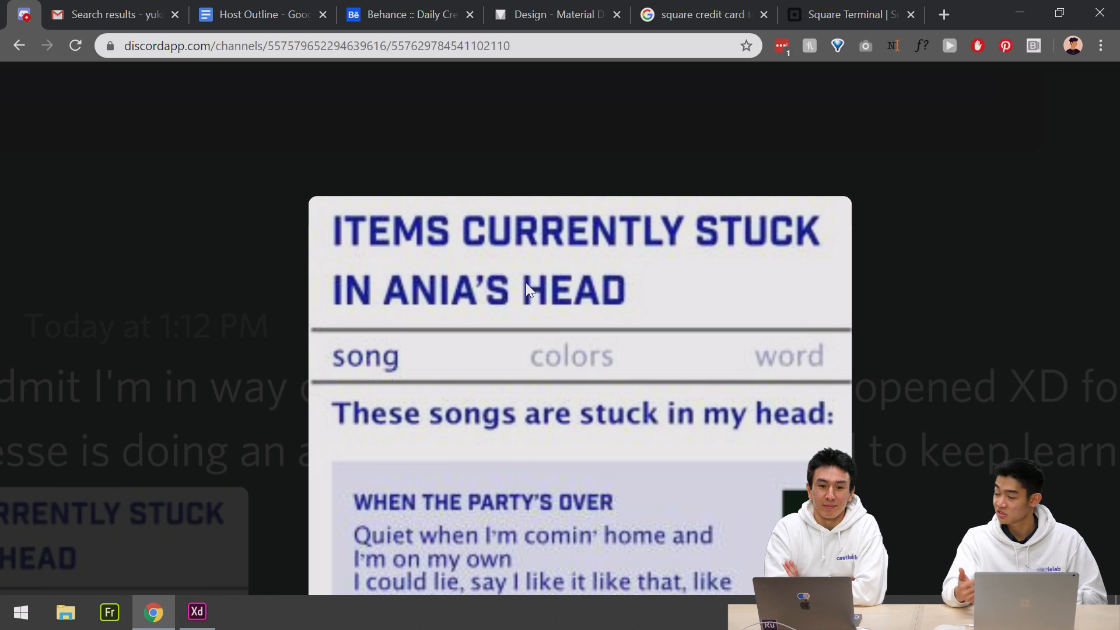
{"action": "scroll", "coordinate": [526, 283], "scroll_direction": "down", "scroll_amount": 1}
{"action": "scroll", "coordinate": [491, 327], "scroll_direction": "down", "scroll_amount": 1}
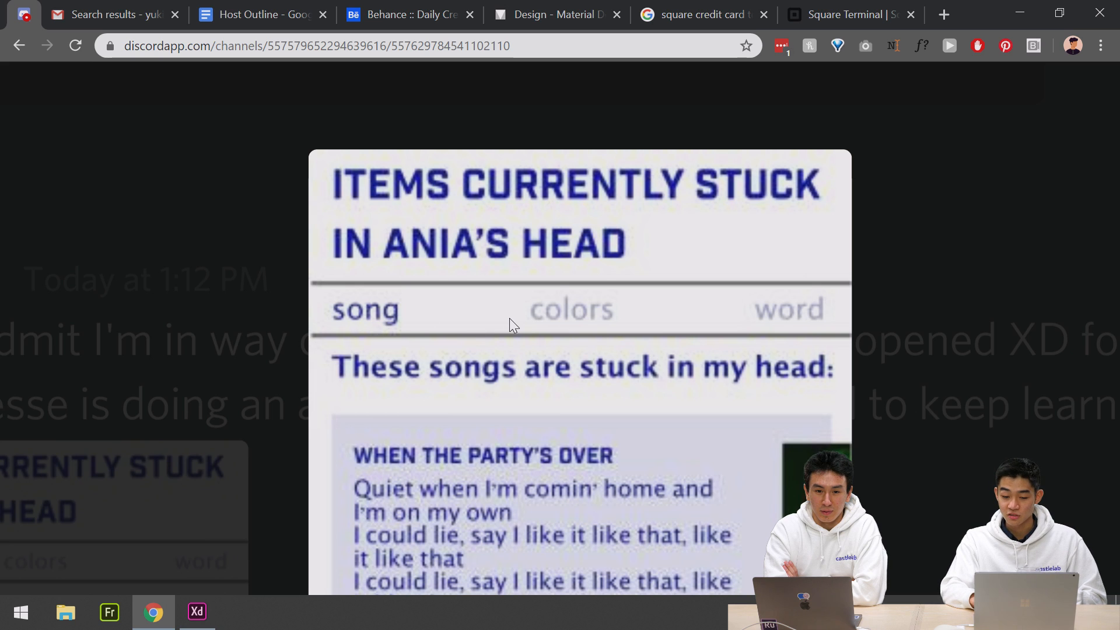
Examine the enlarged song list design from its heading and category tabs down to the song cards, and close the image.
{"action": "scroll", "coordinate": [510, 317], "scroll_direction": "down", "scroll_amount": 1}
{"action": "scroll", "coordinate": [795, 260], "scroll_direction": "down", "scroll_amount": 1}
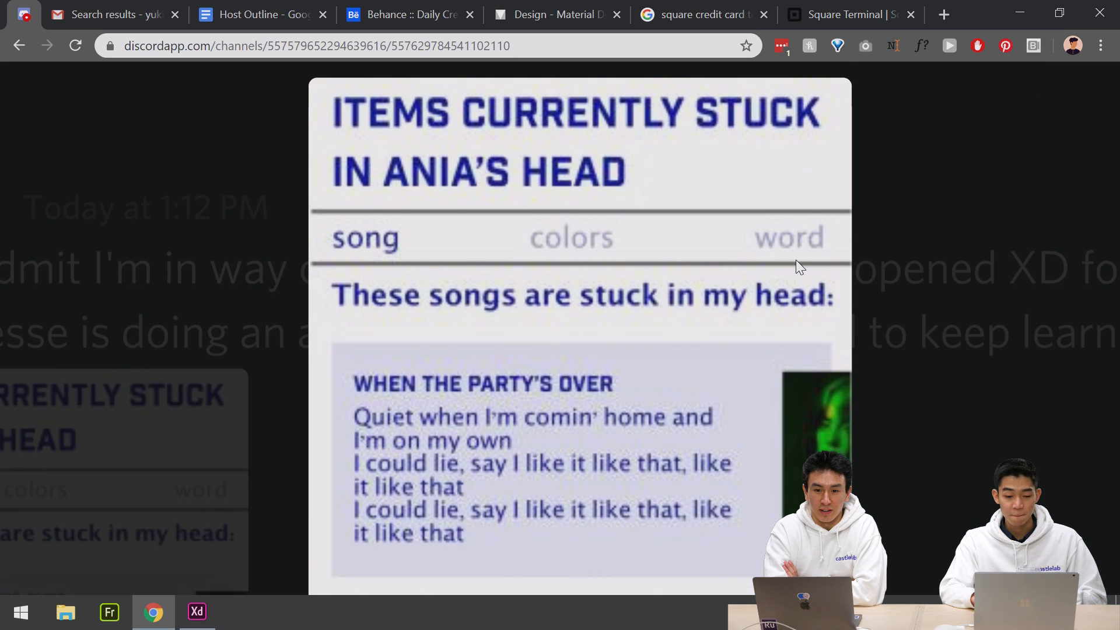
{"action": "scroll", "coordinate": [796, 261], "scroll_direction": "down", "scroll_amount": 1}
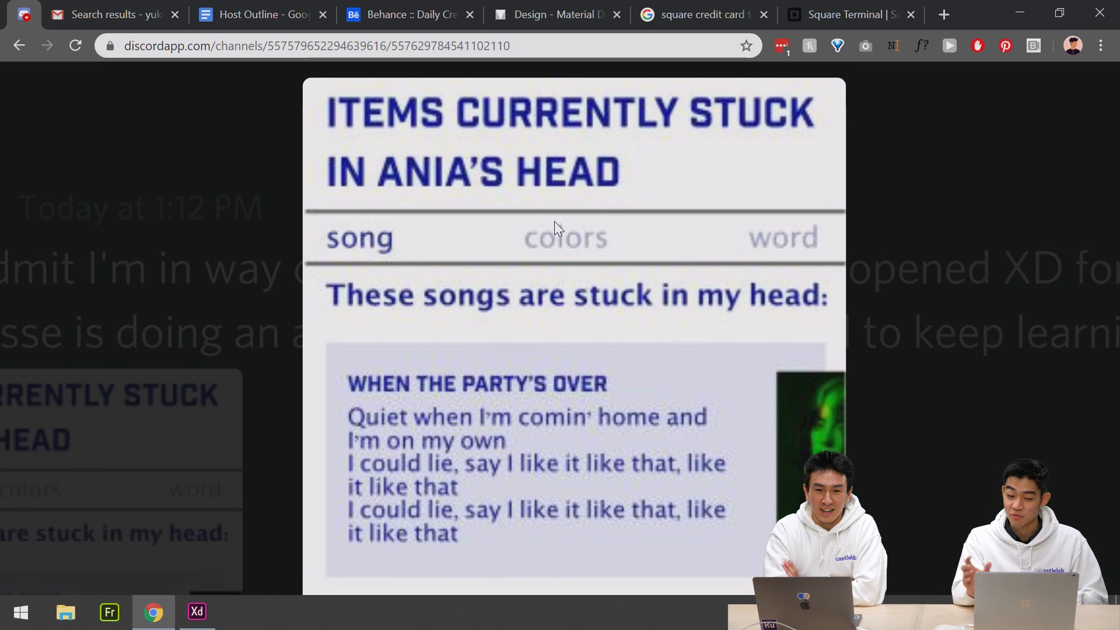
{"action": "scroll", "coordinate": [554, 221], "scroll_direction": "down", "scroll_amount": 3}
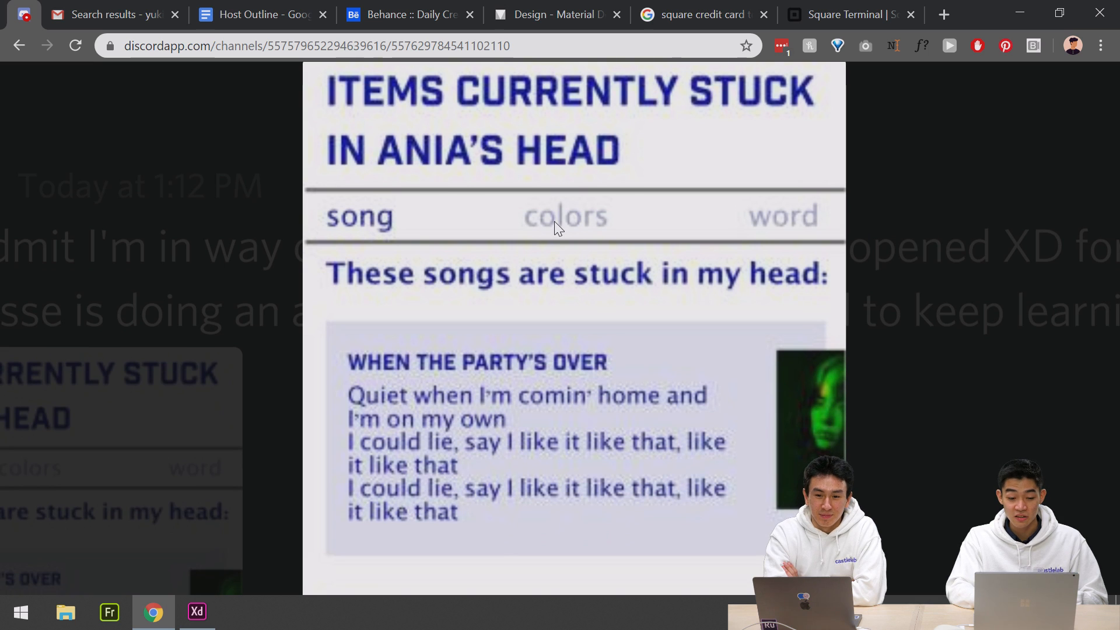
{"action": "scroll", "coordinate": [555, 222], "scroll_direction": "down", "scroll_amount": 3}
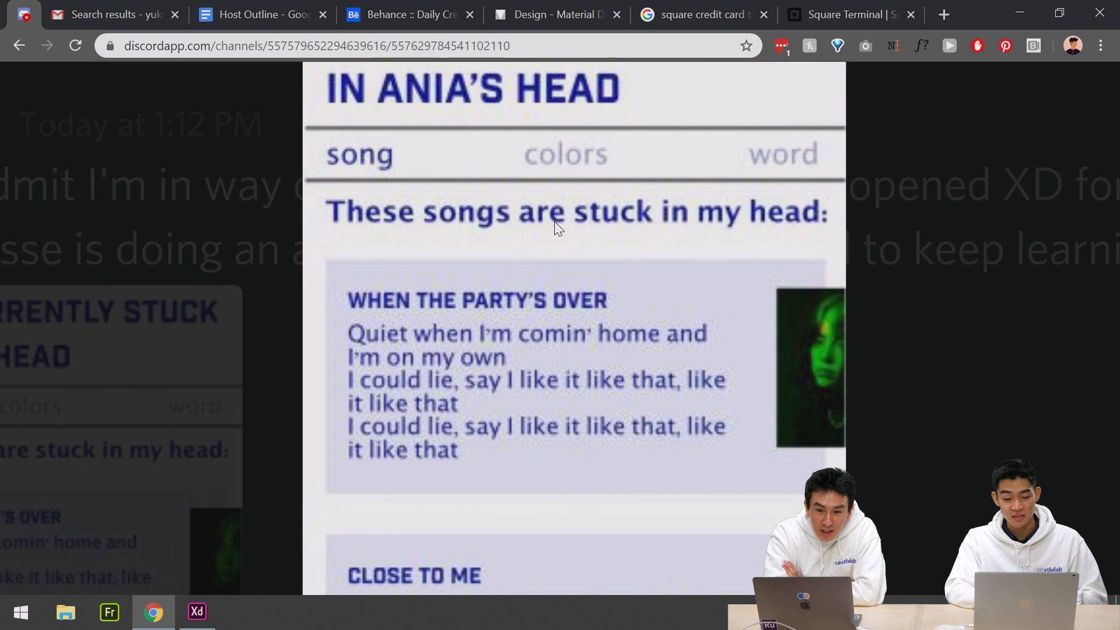
{"action": "scroll", "coordinate": [554, 222], "scroll_direction": "down", "scroll_amount": 2}
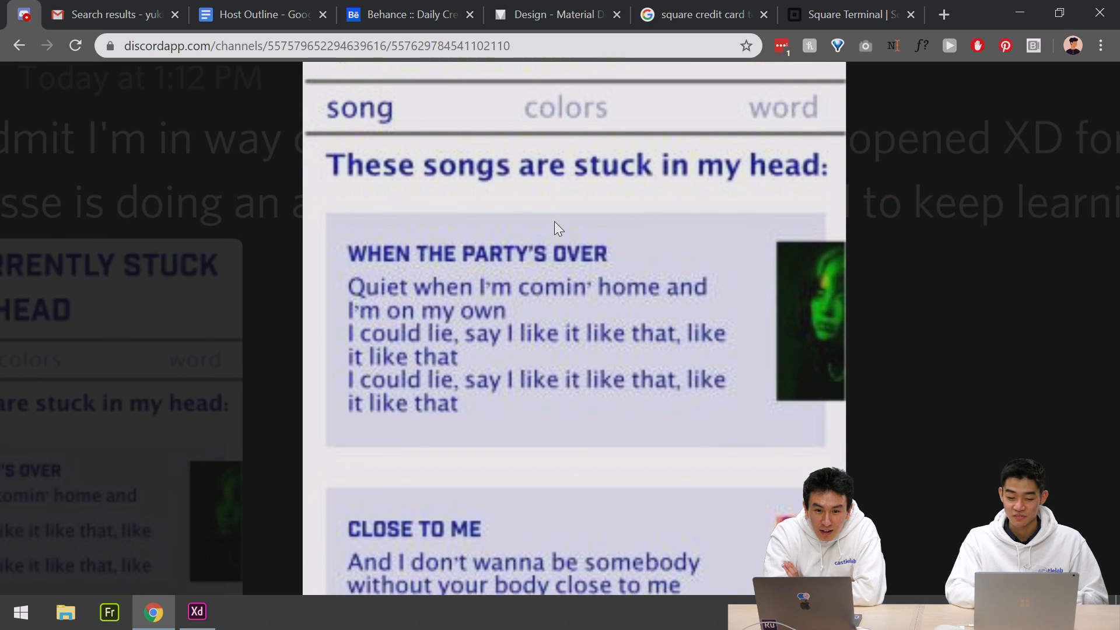
{"action": "scroll", "coordinate": [541, 295], "scroll_direction": "down", "scroll_amount": 5}
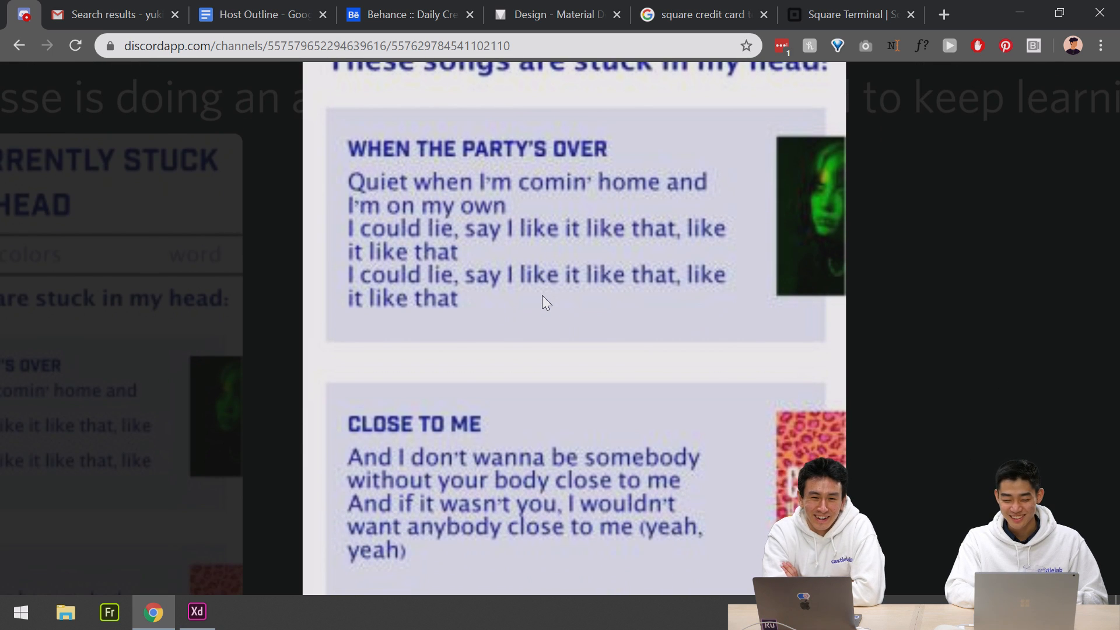
{"action": "scroll", "coordinate": [542, 296], "scroll_direction": "down", "scroll_amount": 7}
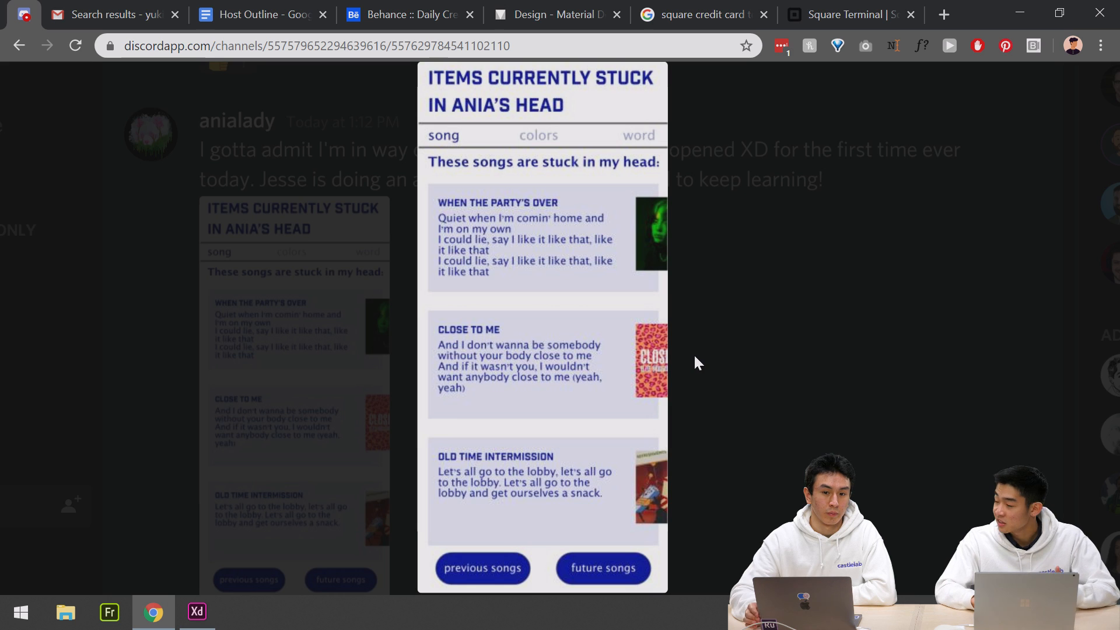
{"action": "left_click", "coordinate": [729, 379]}
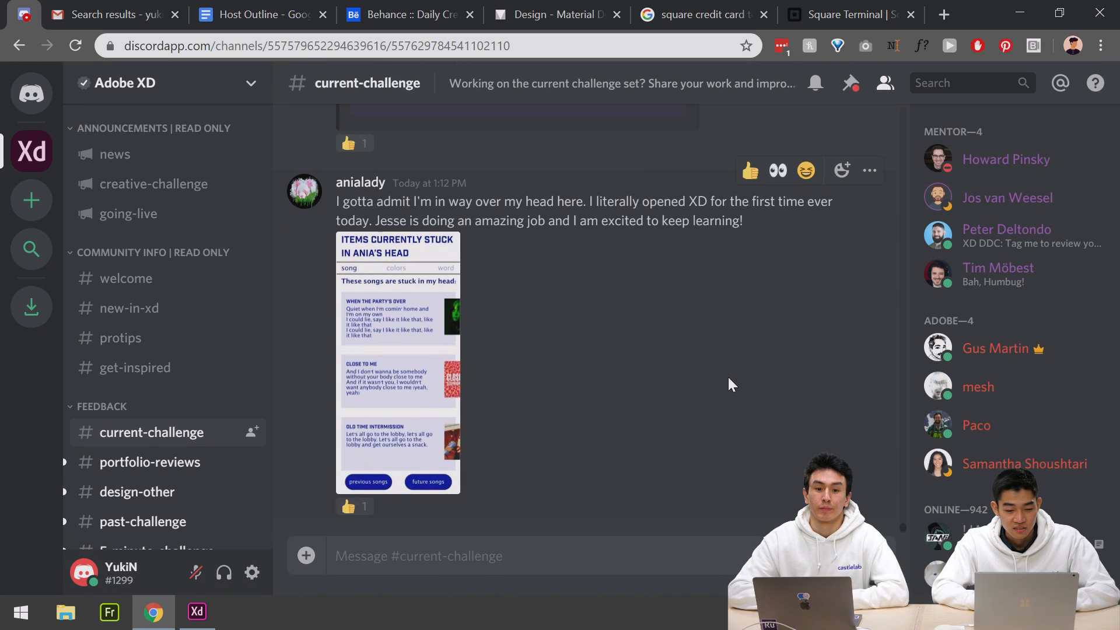
Find the XD Daily Challenge 2/28 Project Planning App post in the current-challenge channel and open its Behance link.
{"action": "scroll", "coordinate": [728, 378], "scroll_direction": "up", "scroll_amount": 5}
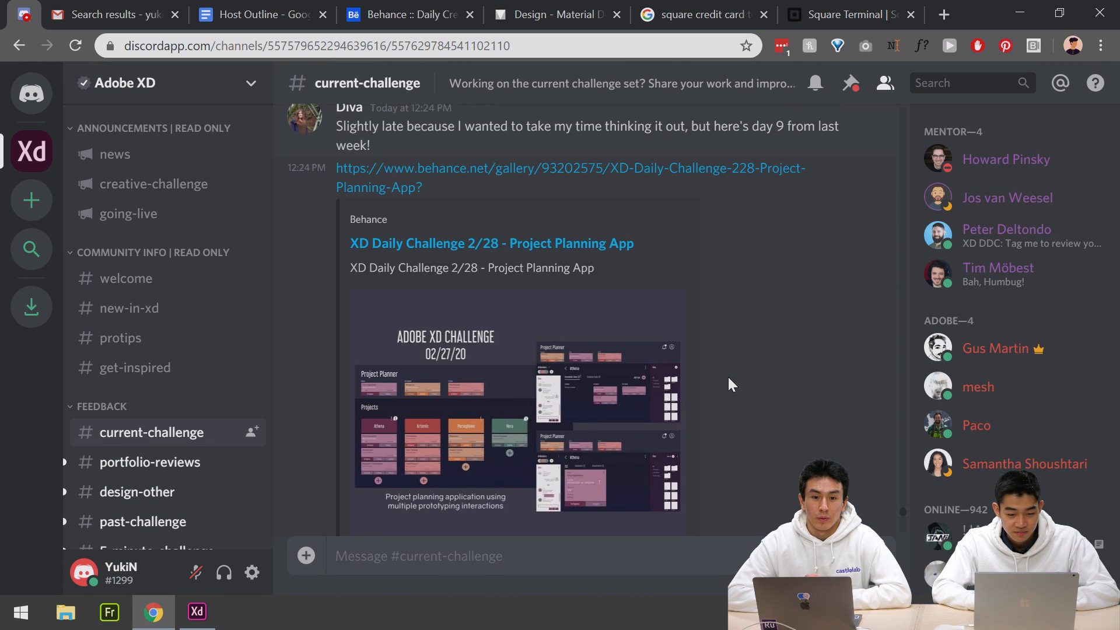
{"action": "scroll", "coordinate": [726, 375], "scroll_direction": "up", "scroll_amount": 1}
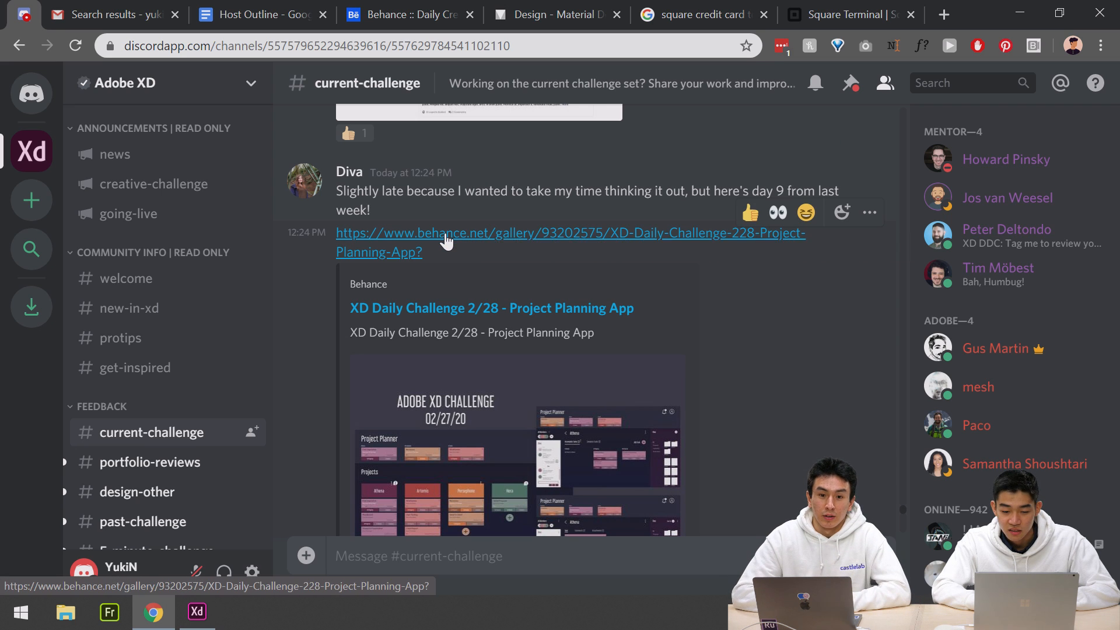
{"action": "left_click", "coordinate": [446, 234]}
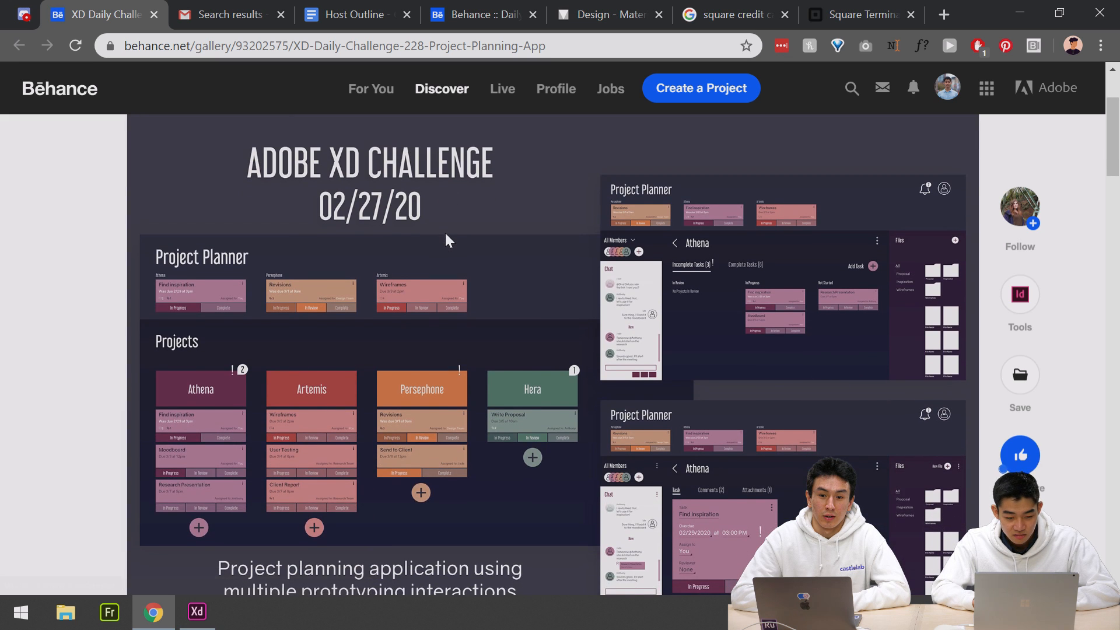
Look over the Project Planning App page on Behance, including the cover image, demo video, interactive prototype and project footer.
{"action": "scroll", "coordinate": [385, 284], "scroll_direction": "down", "scroll_amount": 2}
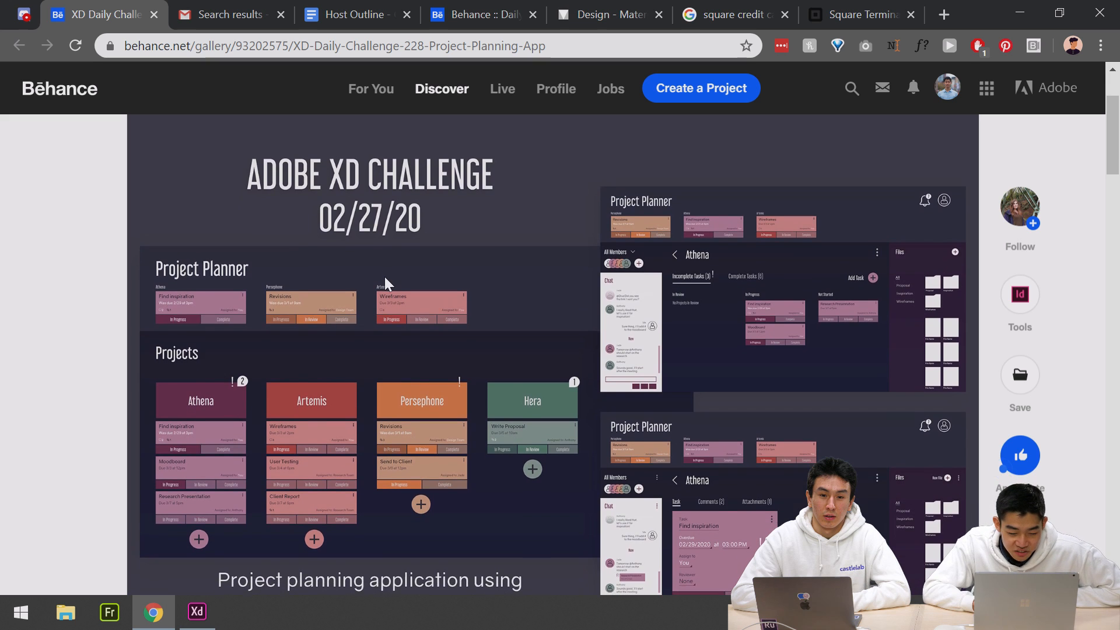
{"action": "scroll", "coordinate": [384, 278], "scroll_direction": "down", "scroll_amount": 6}
{"action": "scroll", "coordinate": [384, 275], "scroll_direction": "down", "scroll_amount": 4}
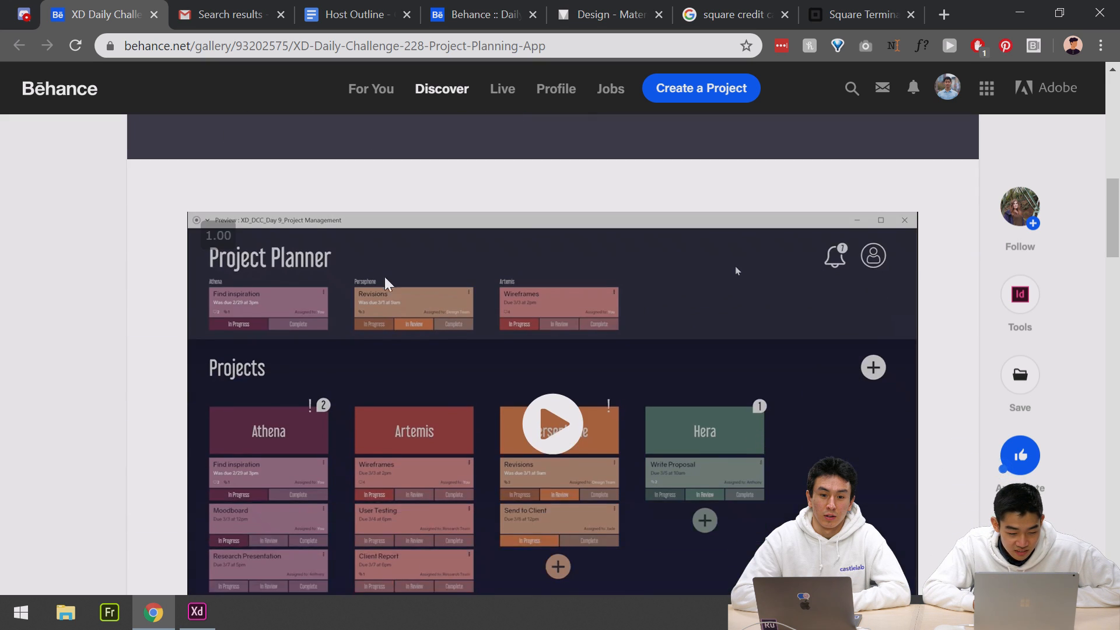
{"action": "scroll", "coordinate": [384, 275], "scroll_direction": "up", "scroll_amount": 9}
{"action": "scroll", "coordinate": [384, 275], "scroll_direction": "down", "scroll_amount": 6}
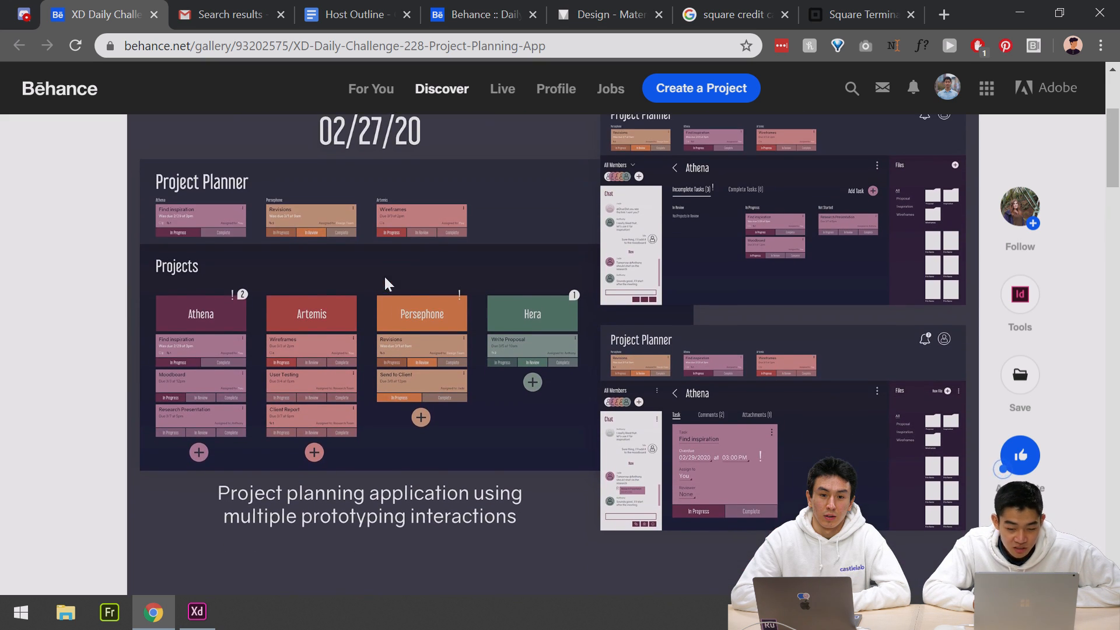
{"action": "scroll", "coordinate": [384, 275], "scroll_direction": "down", "scroll_amount": 10}
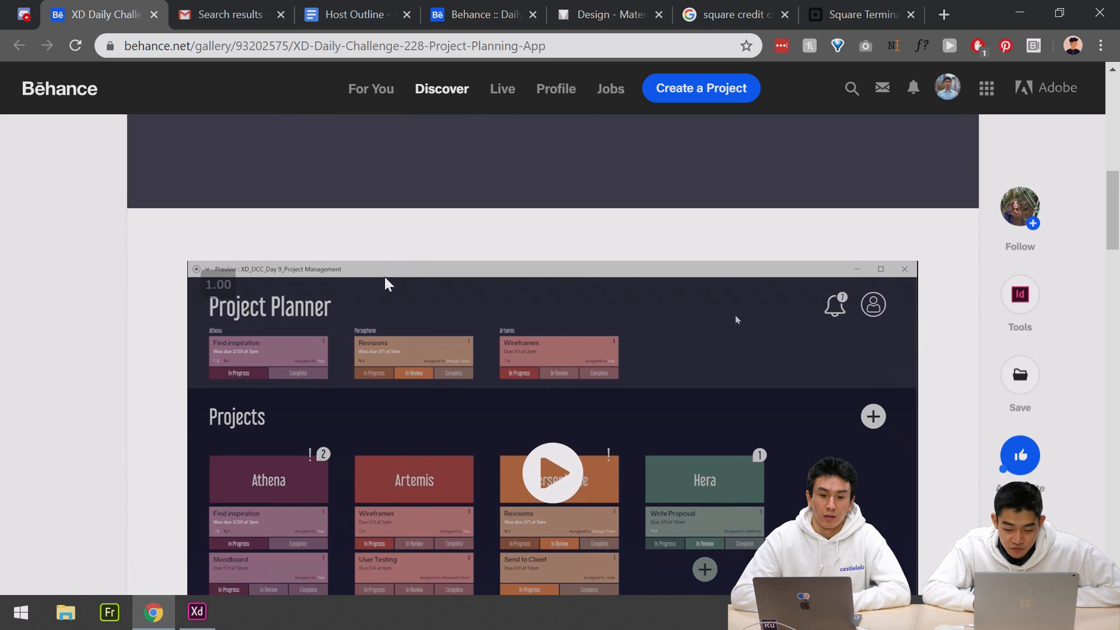
{"action": "scroll", "coordinate": [384, 275], "scroll_direction": "down", "scroll_amount": 2}
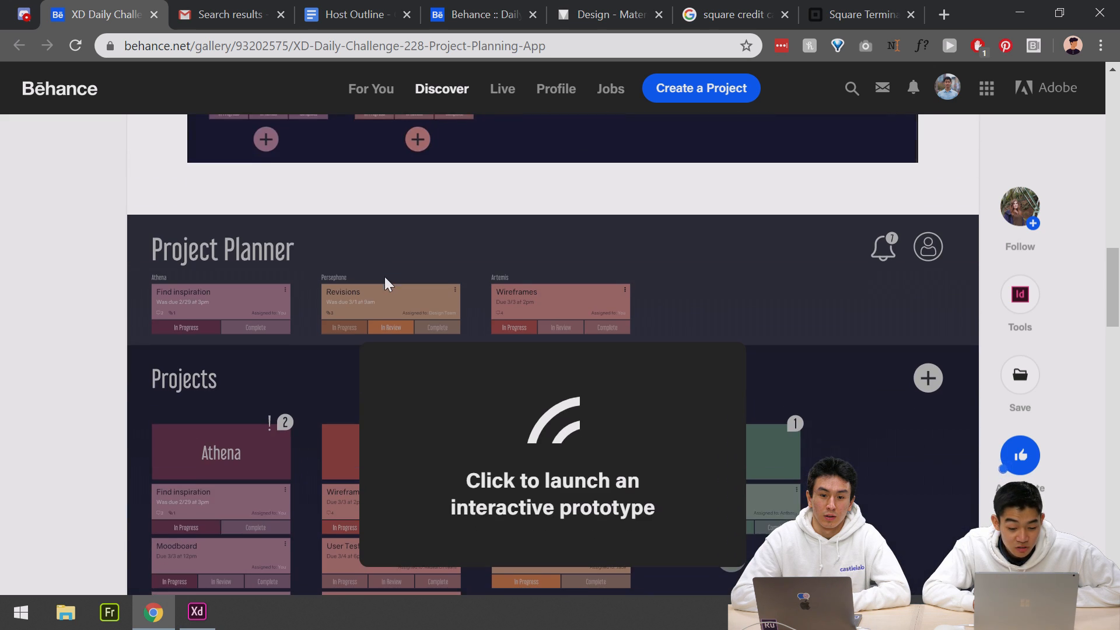
{"action": "scroll", "coordinate": [398, 284], "scroll_direction": "down", "scroll_amount": 7}
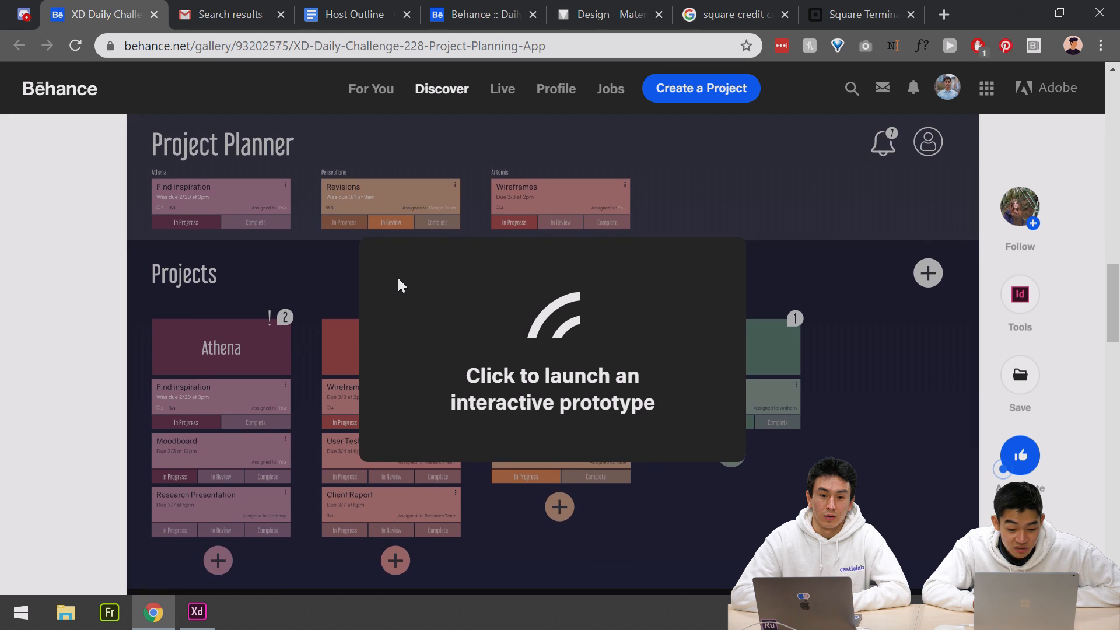
{"action": "scroll", "coordinate": [398, 285], "scroll_direction": "down", "scroll_amount": 2}
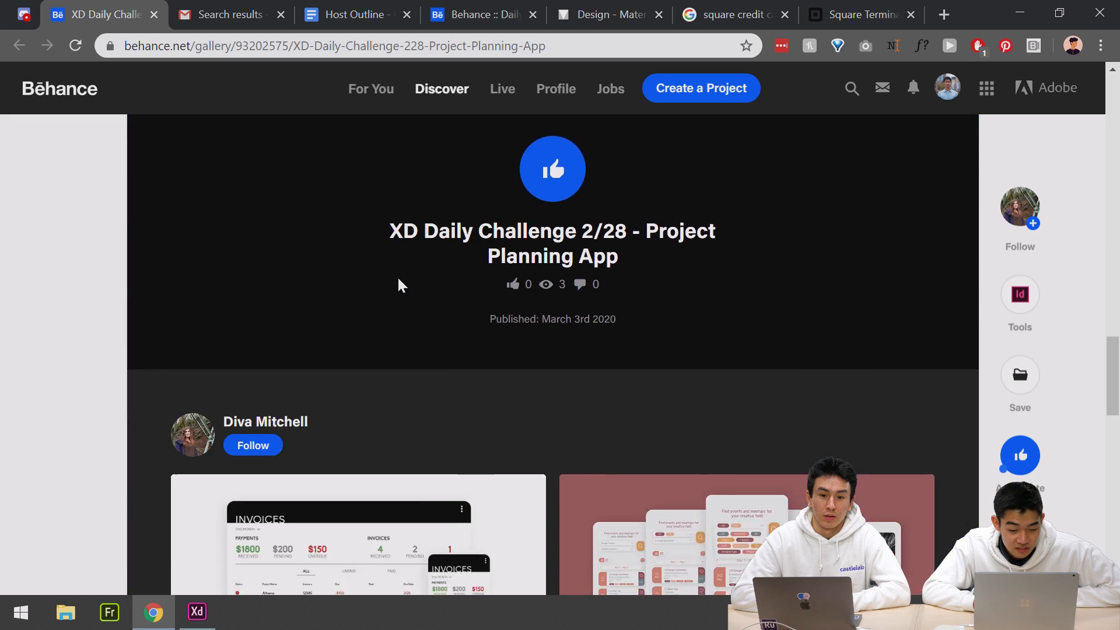
{"action": "scroll", "coordinate": [398, 284], "scroll_direction": "up", "scroll_amount": 12}
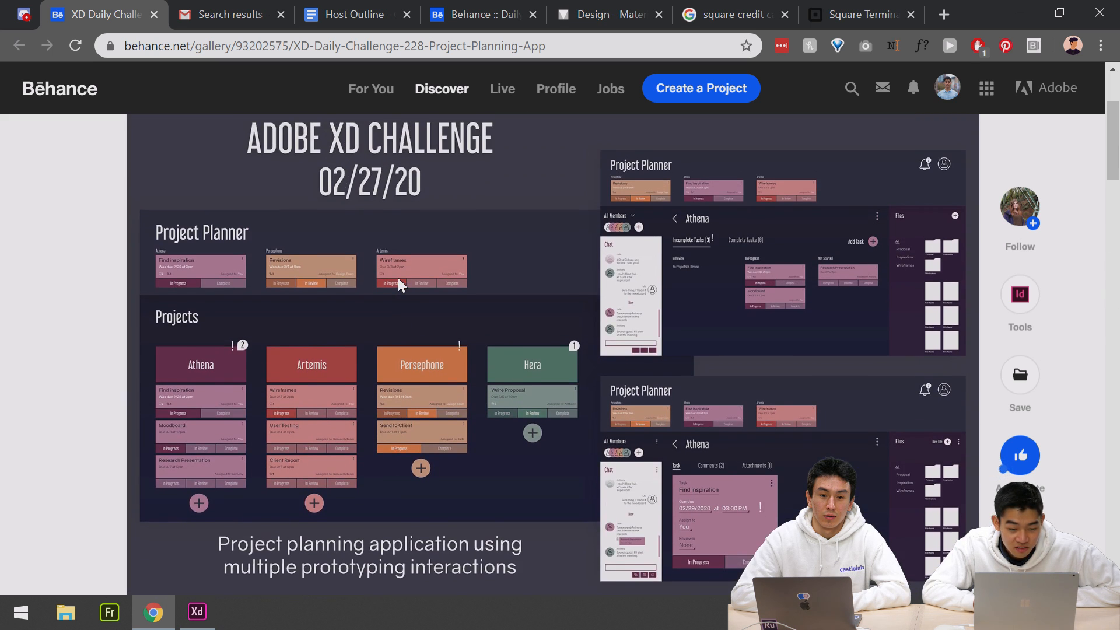
Play the Project Planner demo video on the page and expand it to full screen.
{"action": "scroll", "coordinate": [397, 278], "scroll_direction": "down", "scroll_amount": 10}
{"action": "left_click", "coordinate": [548, 382]}
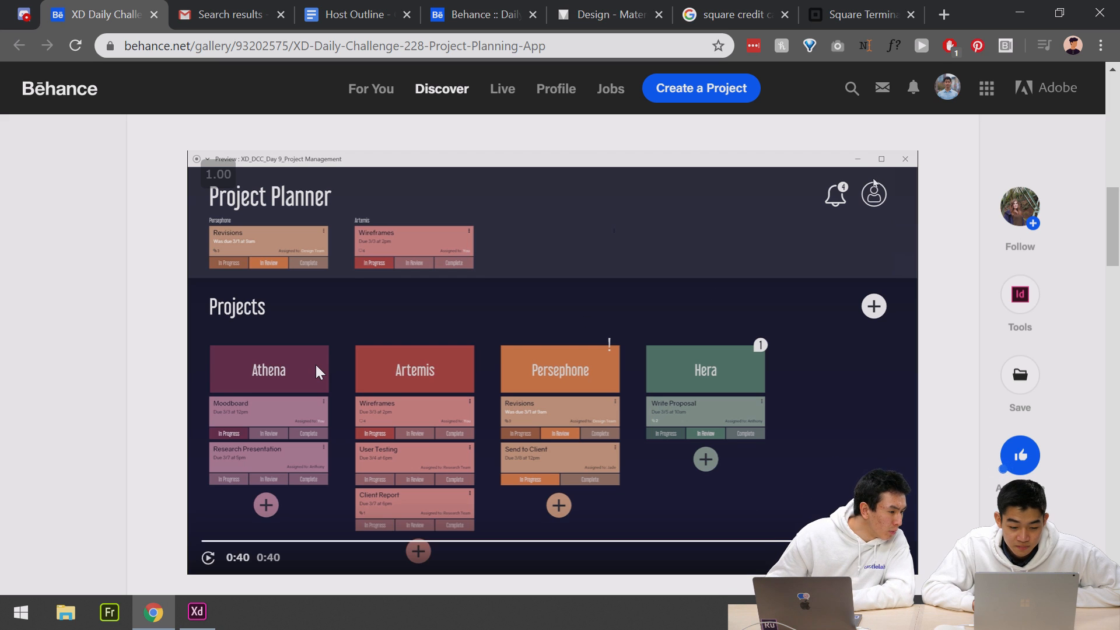
{"action": "scroll", "coordinate": [316, 372], "scroll_direction": "up", "scroll_amount": 2}
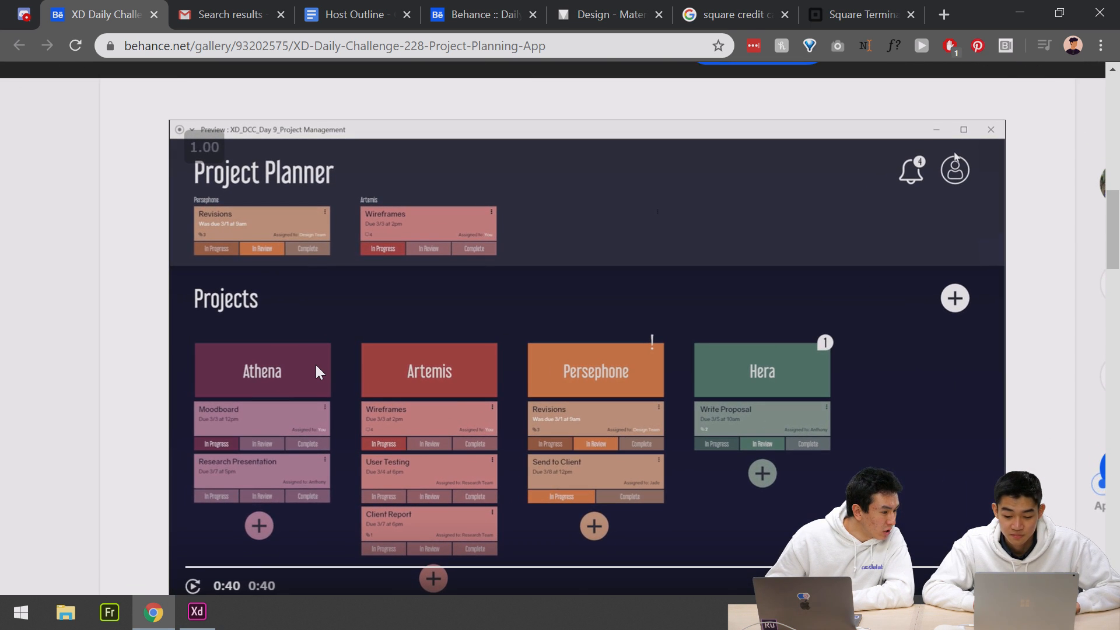
{"action": "scroll", "coordinate": [402, 401], "scroll_direction": "down", "scroll_amount": 1}
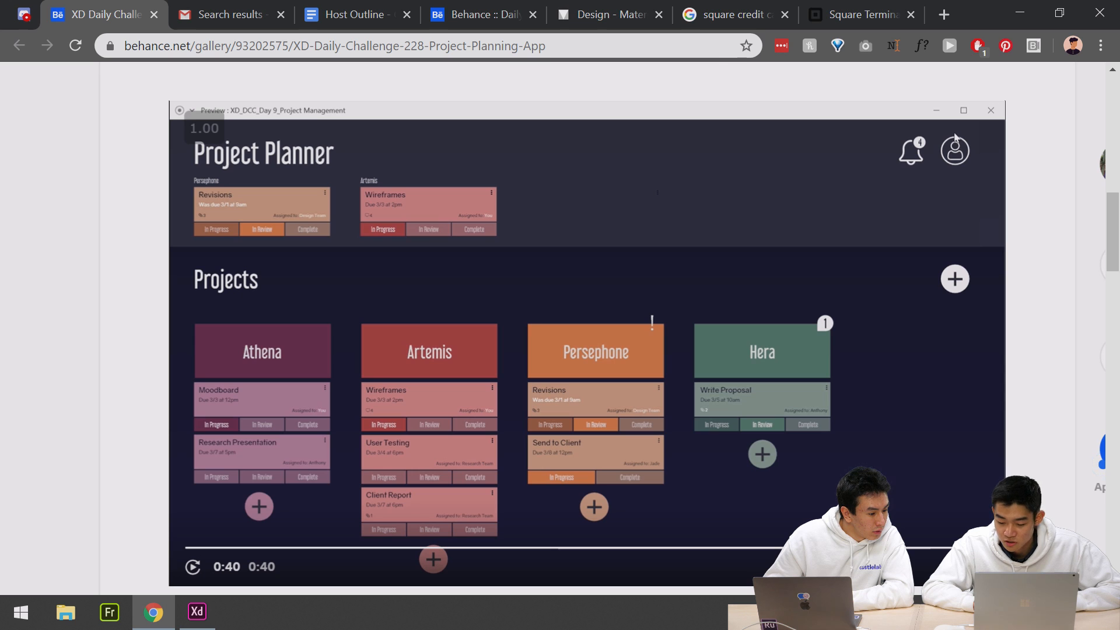
{"action": "left_click", "coordinate": [982, 567]}
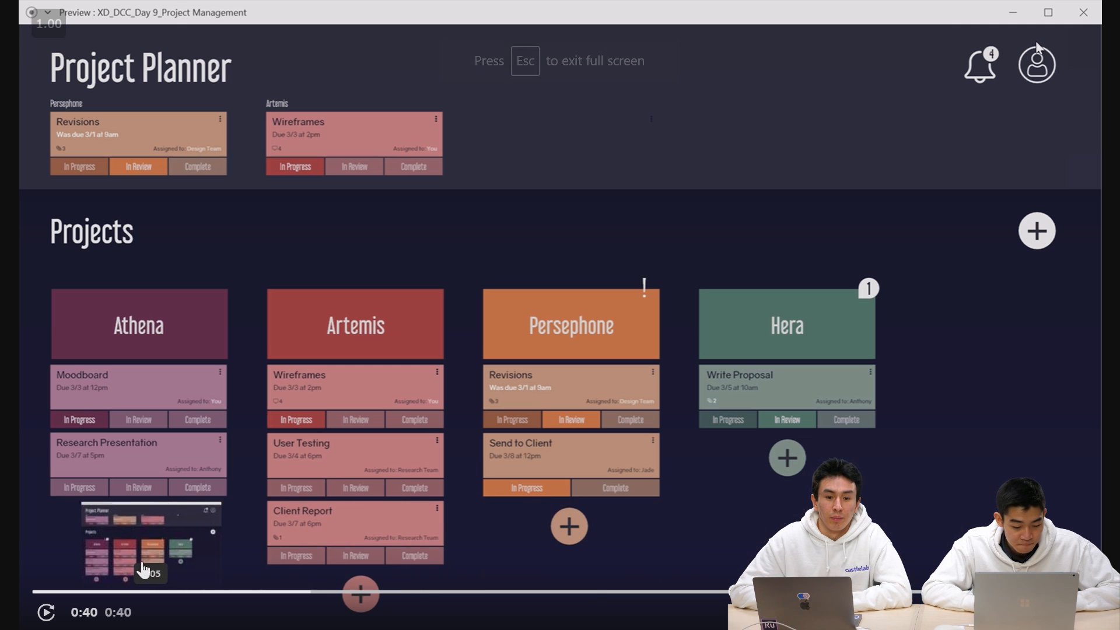
Replay the demo video from near its start, skip to 0:07 and 0:11, pause to examine the task card interactions, and exit full screen.
{"action": "left_click", "coordinate": [59, 591]}
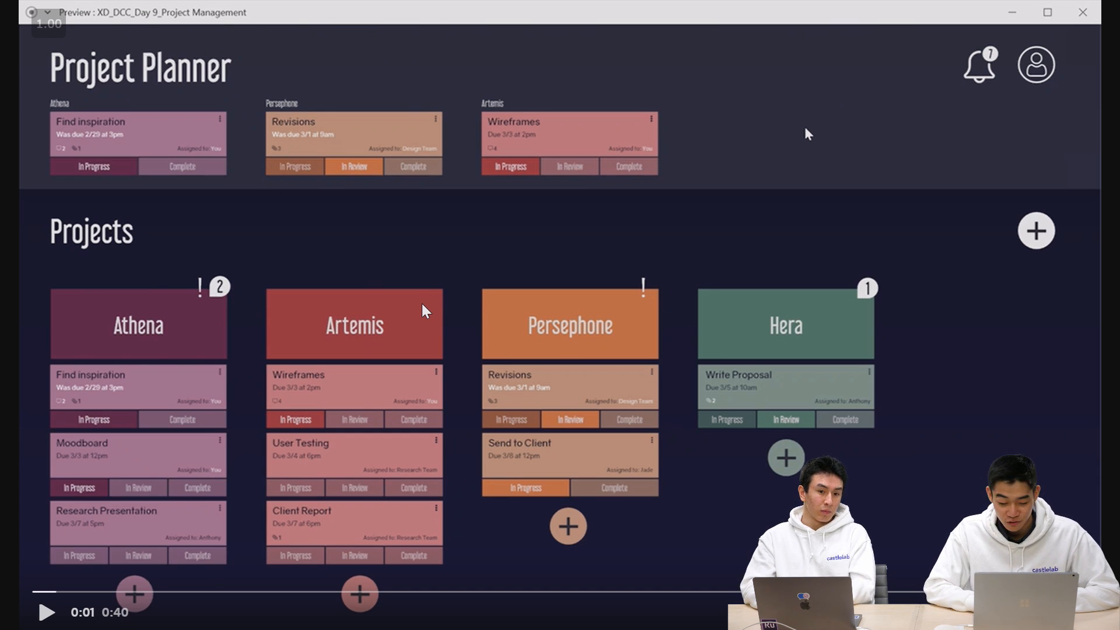
{"action": "left_click", "coordinate": [213, 593]}
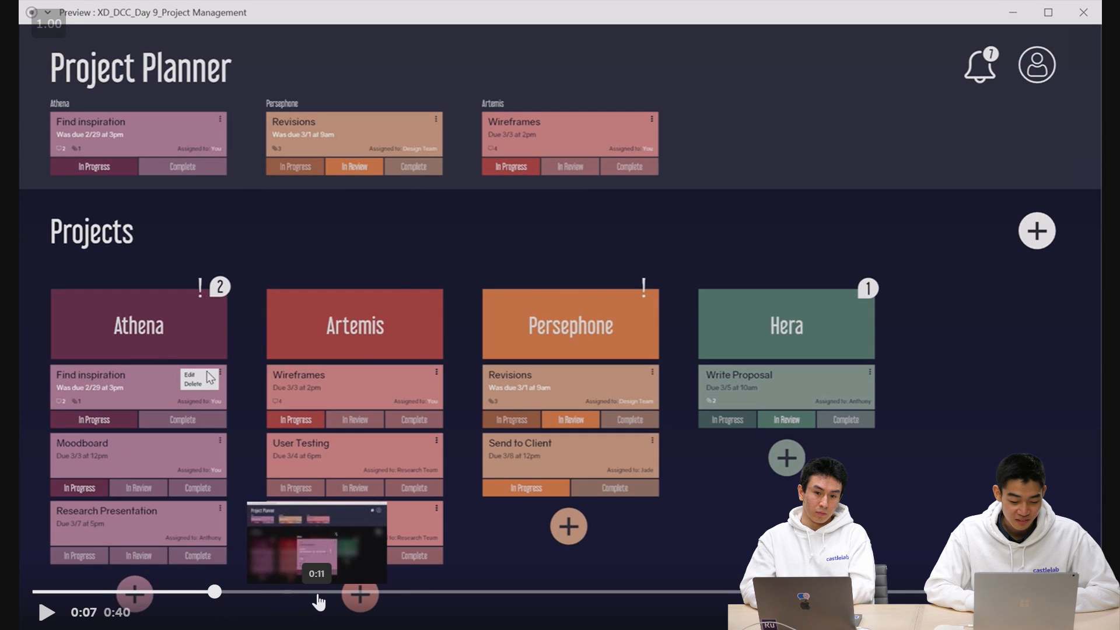
{"action": "left_click", "coordinate": [318, 593]}
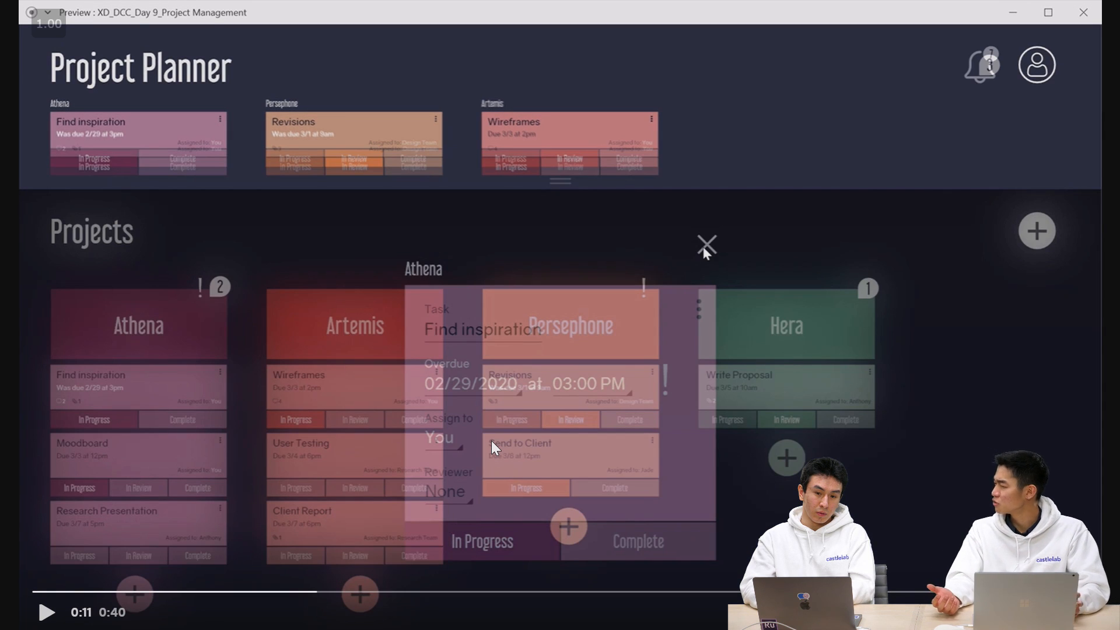
{"action": "key", "text": "space"}
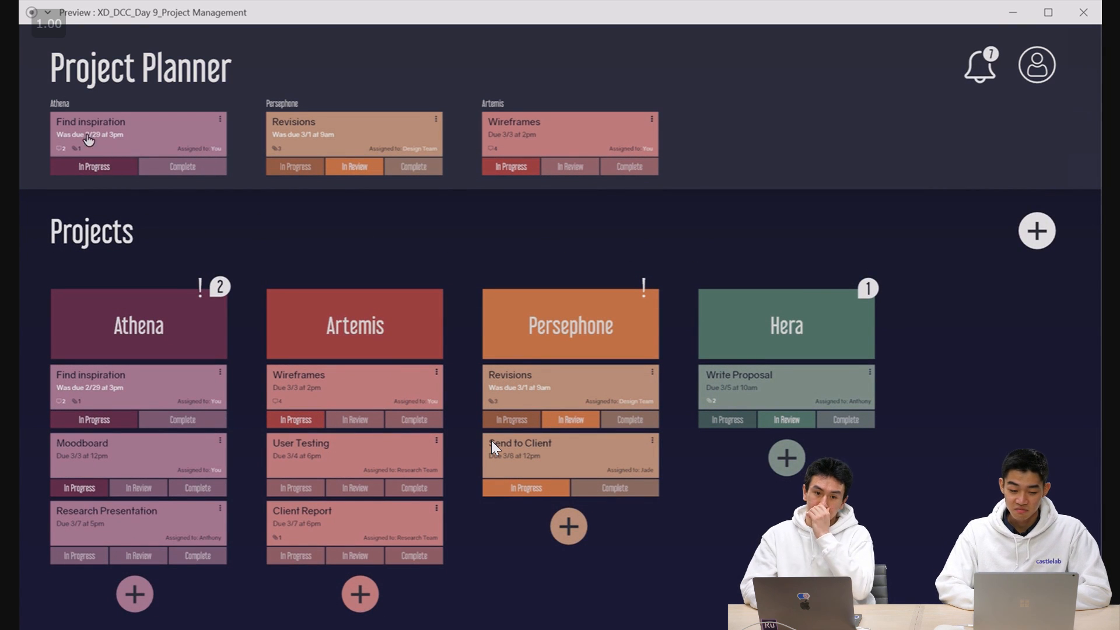
{"action": "key", "text": "space"}
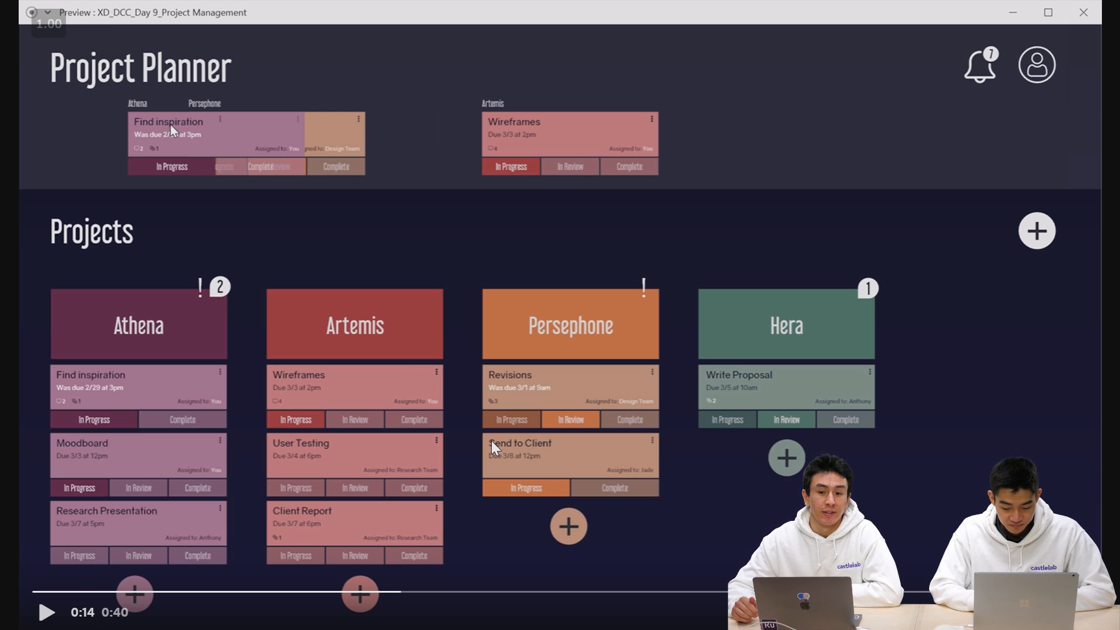
{"action": "key", "text": "space"}
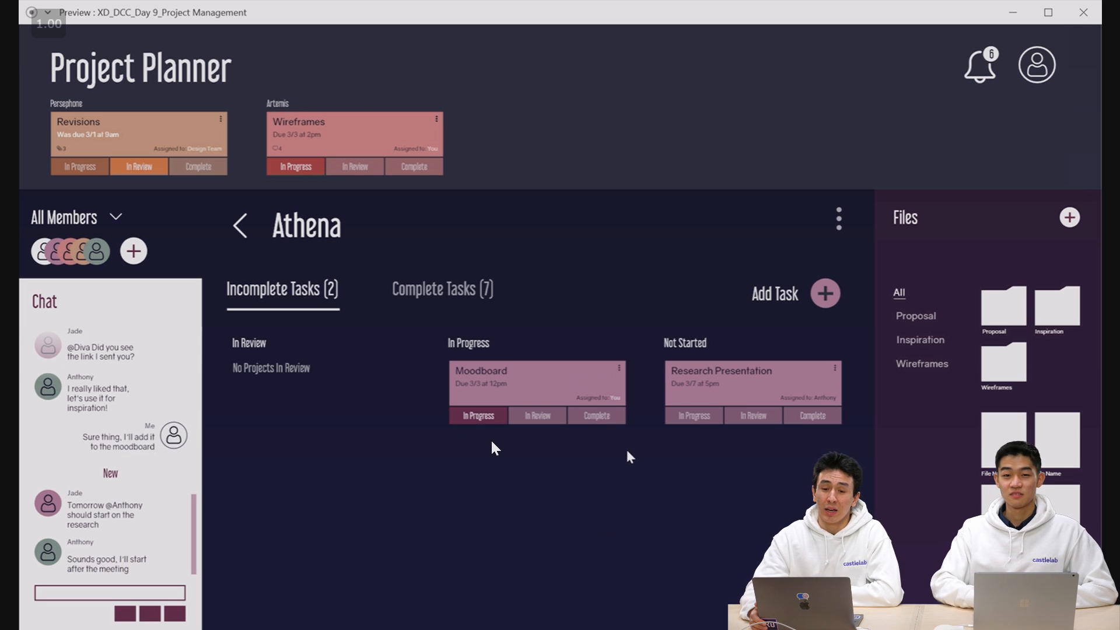
{"action": "mouse_move", "coordinate": [628, 452]}
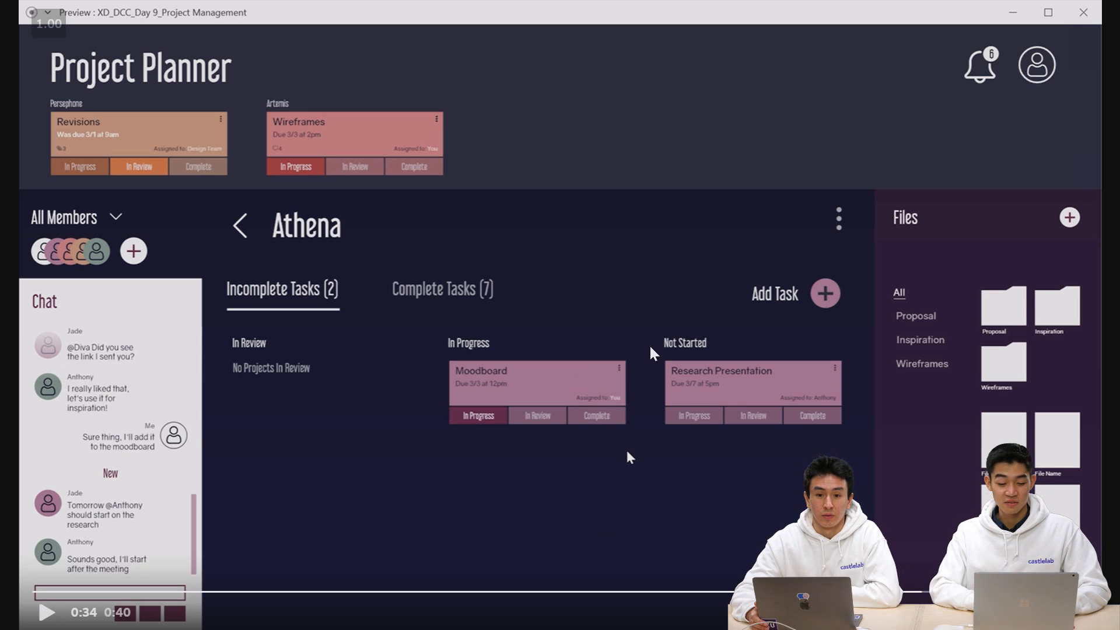
{"action": "key", "text": "Escape"}
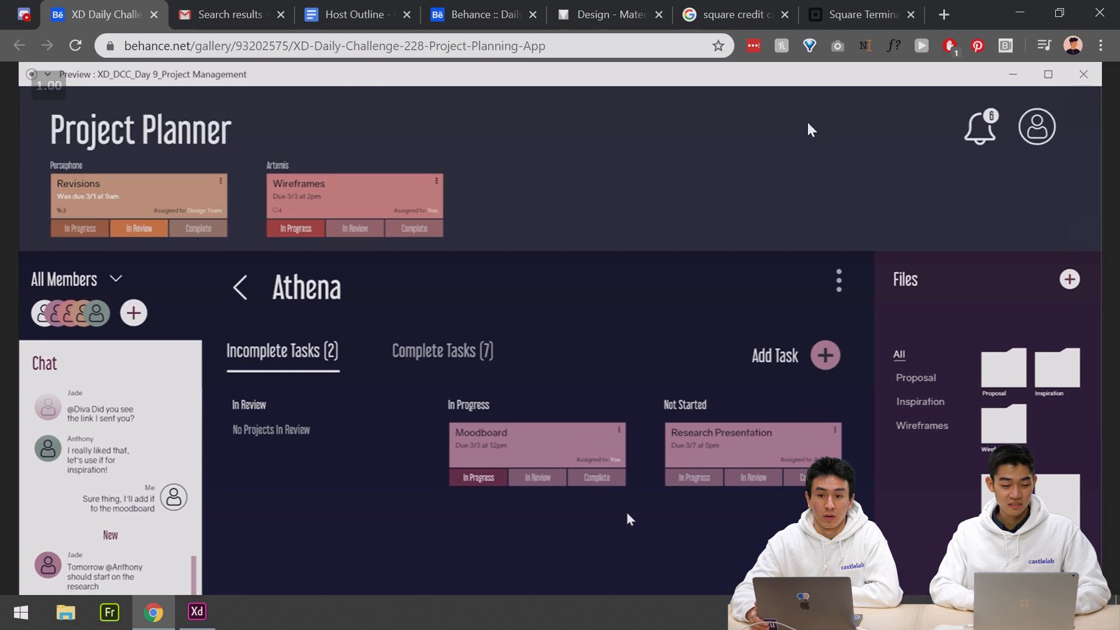
Look over the rest of the Project Planning App page and give the project an appreciation.
{"action": "scroll", "coordinate": [919, 259], "scroll_direction": "down", "scroll_amount": 8}
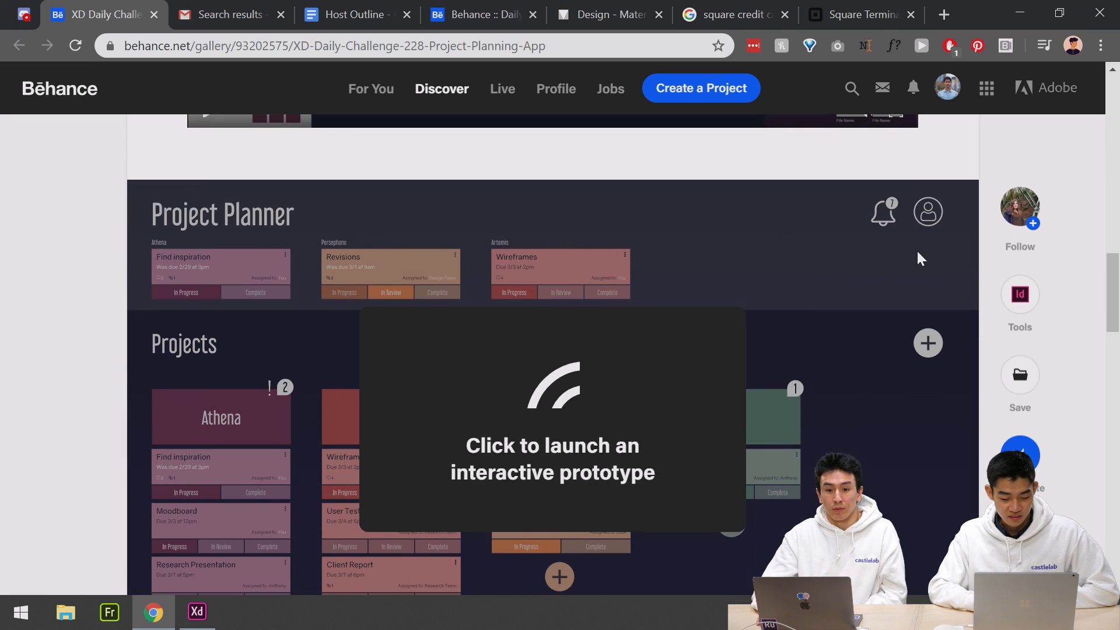
{"action": "scroll", "coordinate": [919, 259], "scroll_direction": "up", "scroll_amount": 10}
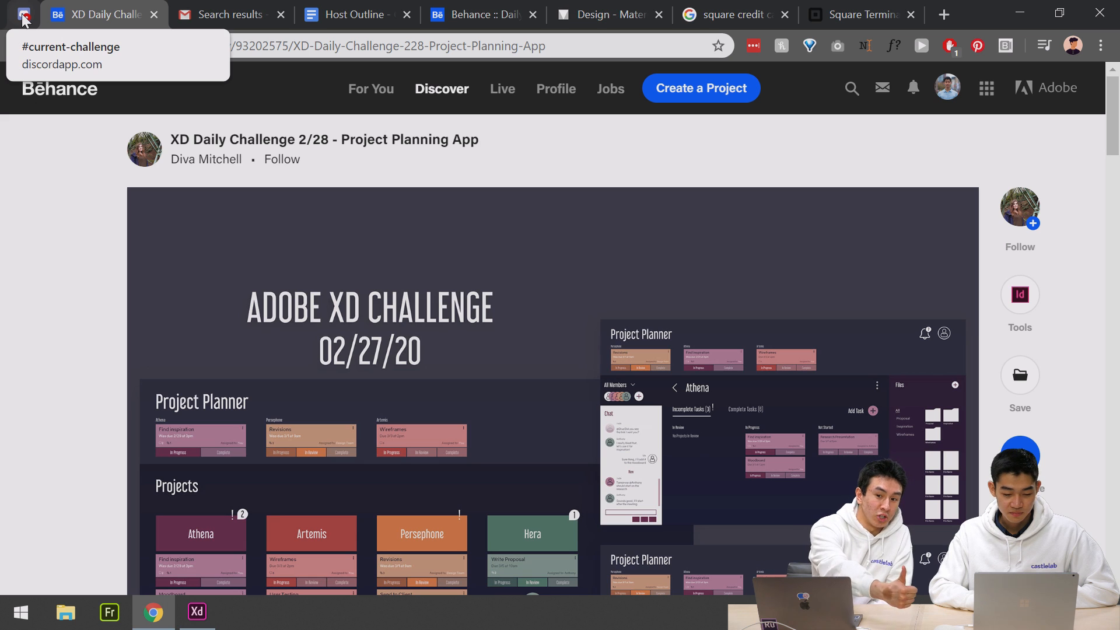
{"action": "scroll", "coordinate": [590, 296], "scroll_direction": "down", "scroll_amount": 20}
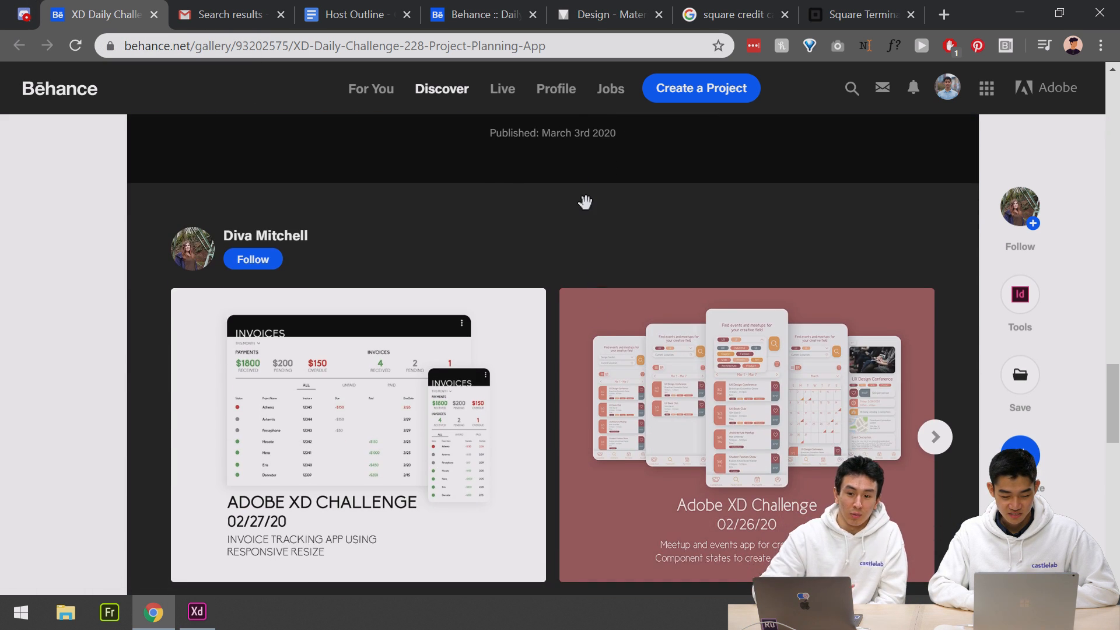
{"action": "scroll", "coordinate": [585, 202], "scroll_direction": "up", "scroll_amount": 2}
{"action": "left_click", "coordinate": [552, 150]}
{"action": "scroll", "coordinate": [846, 300], "scroll_direction": "up", "scroll_amount": 2}
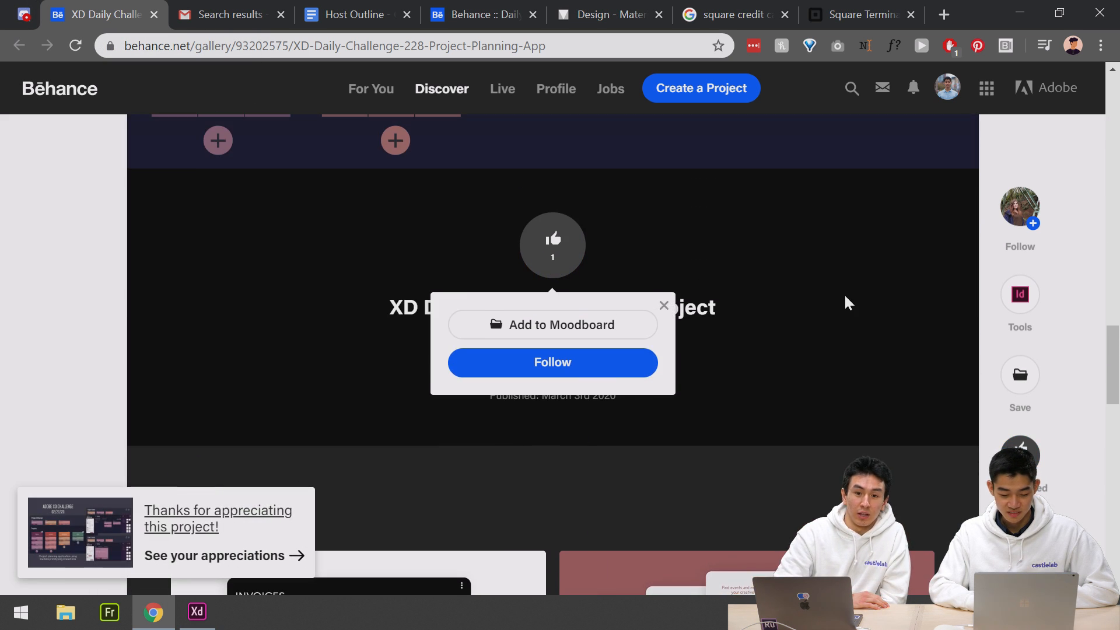
Return to Discord, close the Behance project page, and look over the wppeople Repeat Grid design in the current-challenge channel.
{"action": "left_click", "coordinate": [23, 15]}
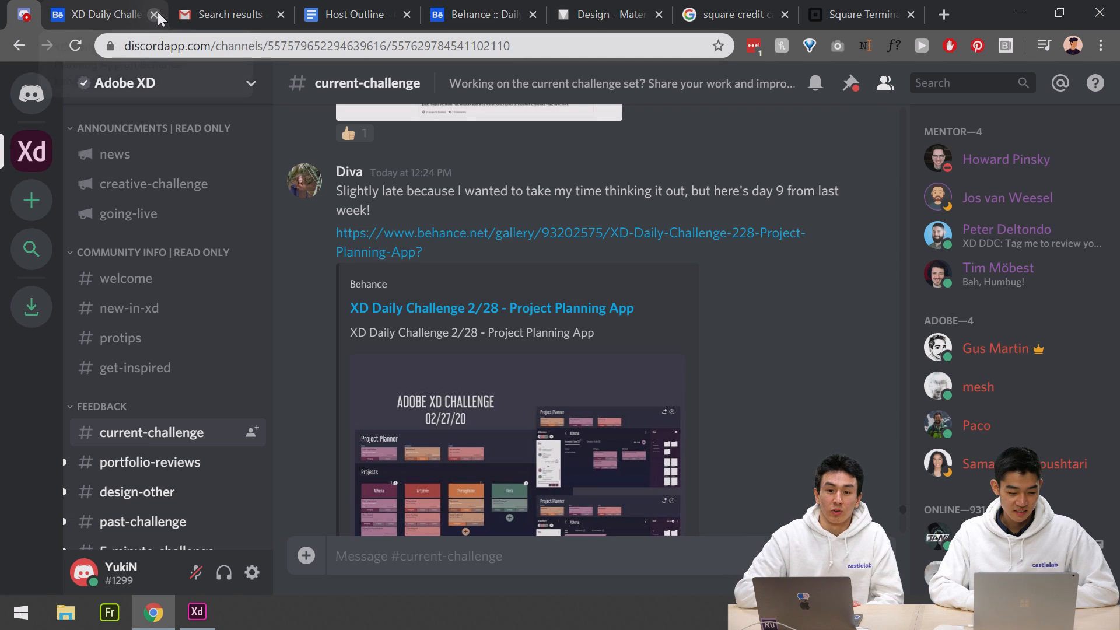
{"action": "left_click", "coordinate": [155, 16]}
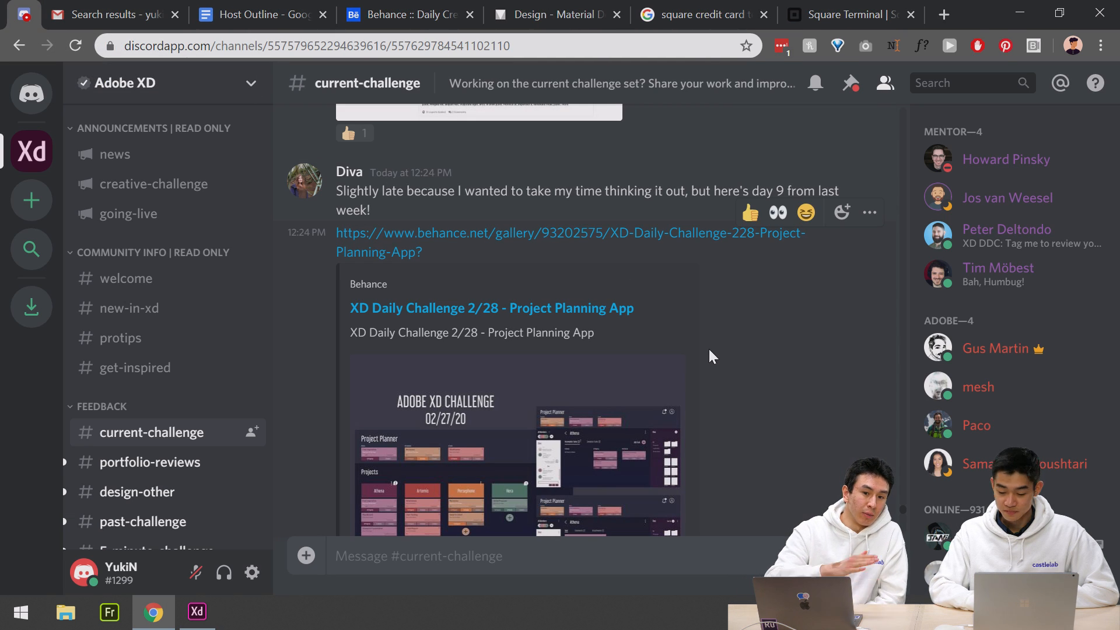
{"action": "scroll", "coordinate": [708, 348], "scroll_direction": "up", "scroll_amount": 10}
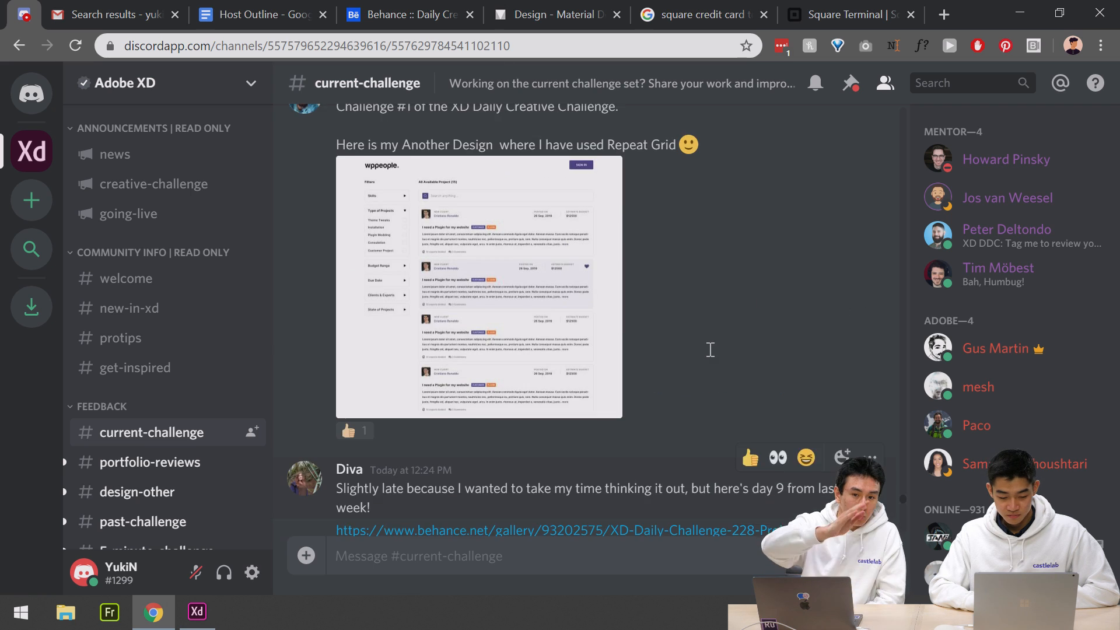
{"action": "scroll", "coordinate": [709, 350], "scroll_direction": "up", "scroll_amount": 1}
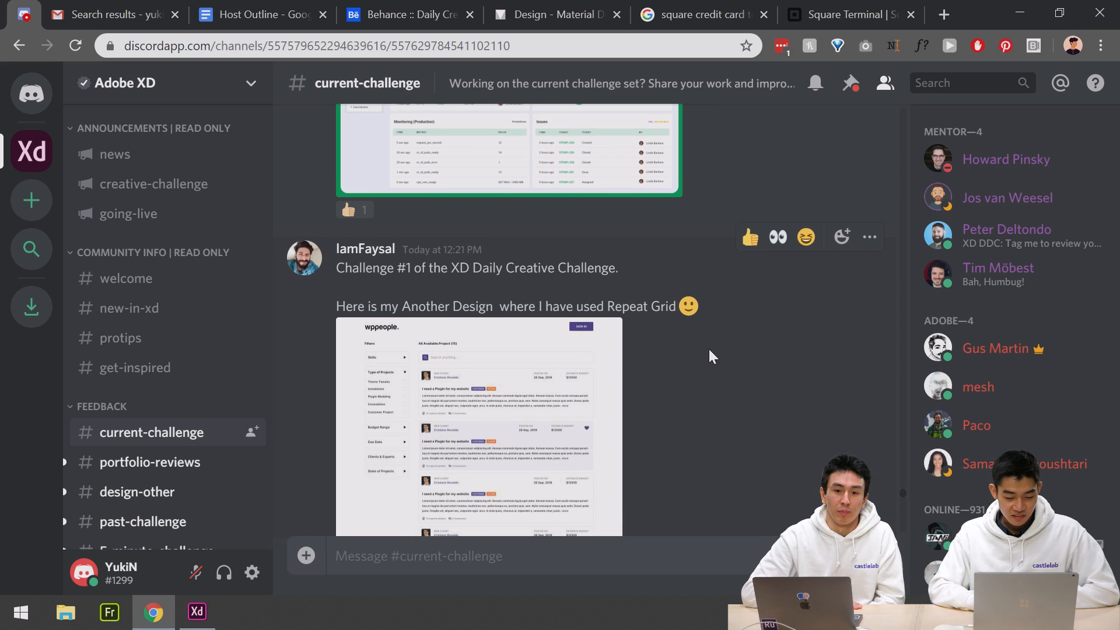
{"action": "scroll", "coordinate": [709, 351], "scroll_direction": "down", "scroll_amount": 1}
{"action": "scroll", "coordinate": [709, 350], "scroll_direction": "up", "scroll_amount": 1}
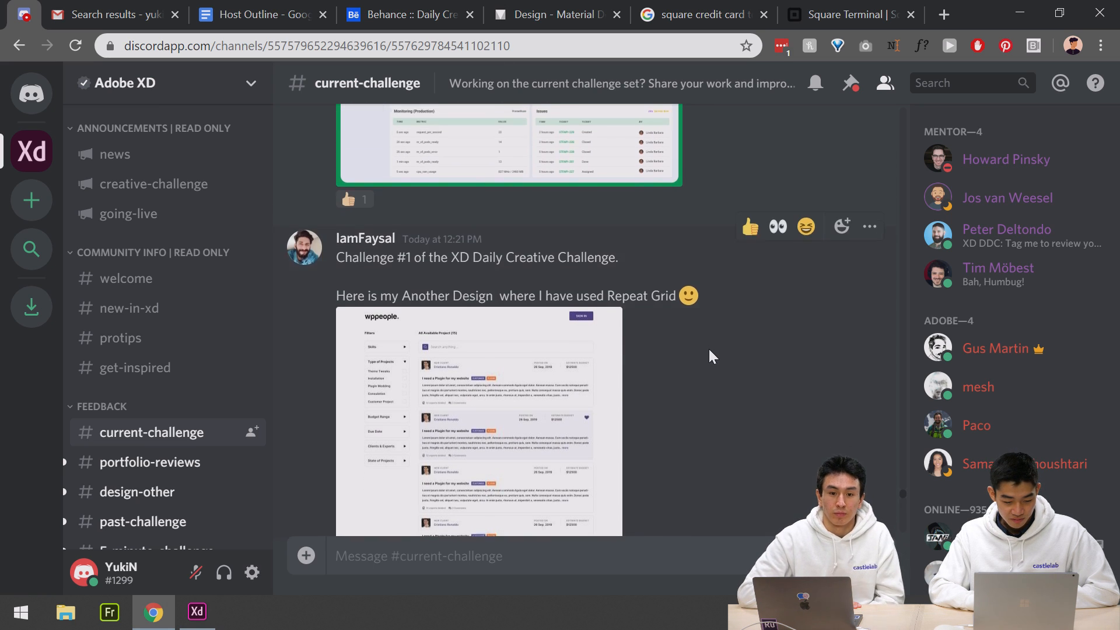
{"action": "scroll", "coordinate": [691, 380], "scroll_direction": "up", "scroll_amount": 3}
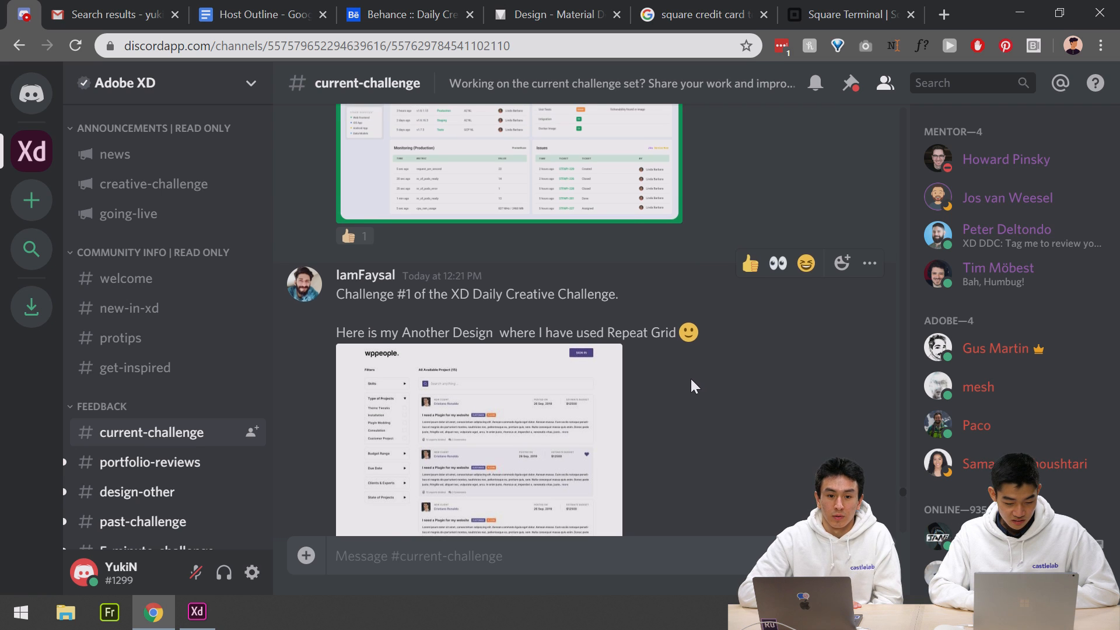
{"action": "scroll", "coordinate": [691, 379], "scroll_direction": "up", "scroll_amount": 2}
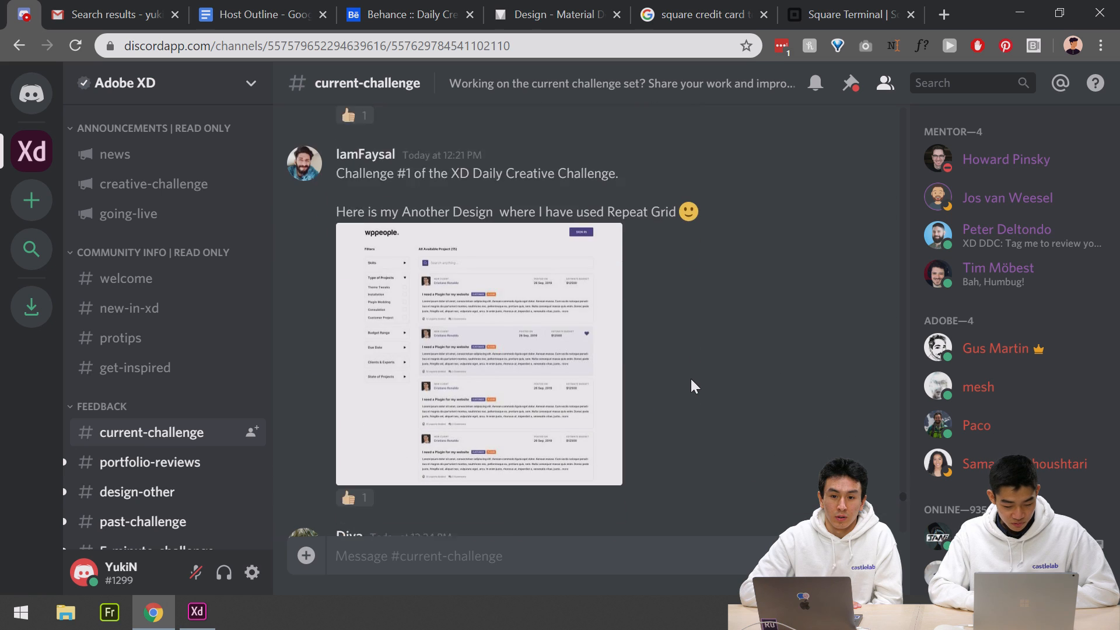
Find the Invoice Screen Adobe XD Challenge post among the earlier messages and examine its dashboard design enlarged.
{"action": "scroll", "coordinate": [691, 377], "scroll_direction": "up", "scroll_amount": 6}
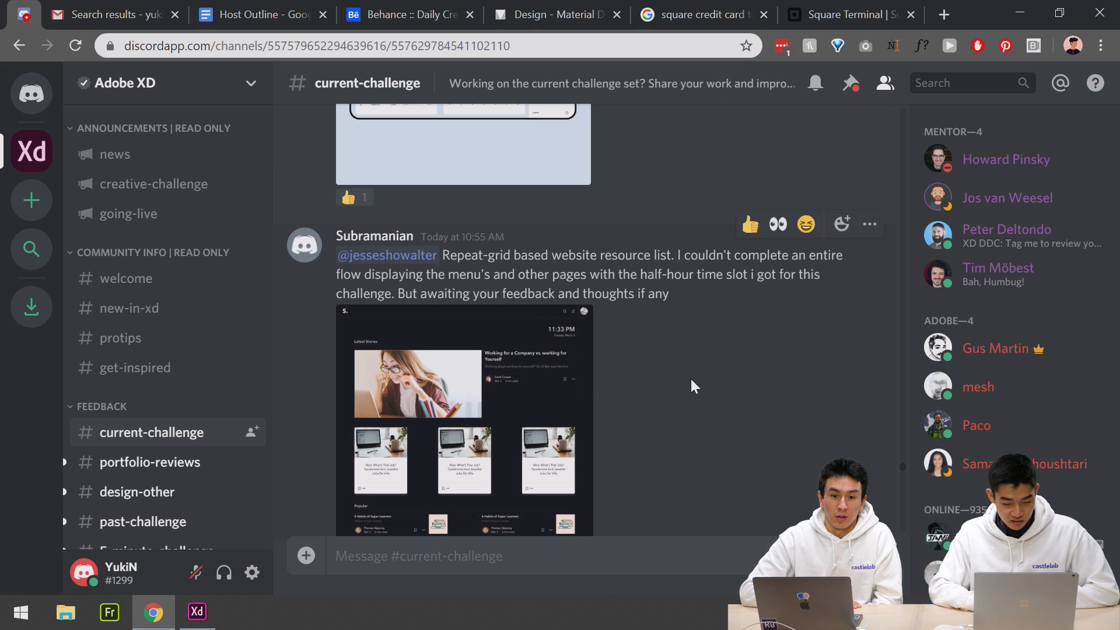
{"action": "scroll", "coordinate": [691, 376], "scroll_direction": "up", "scroll_amount": 5}
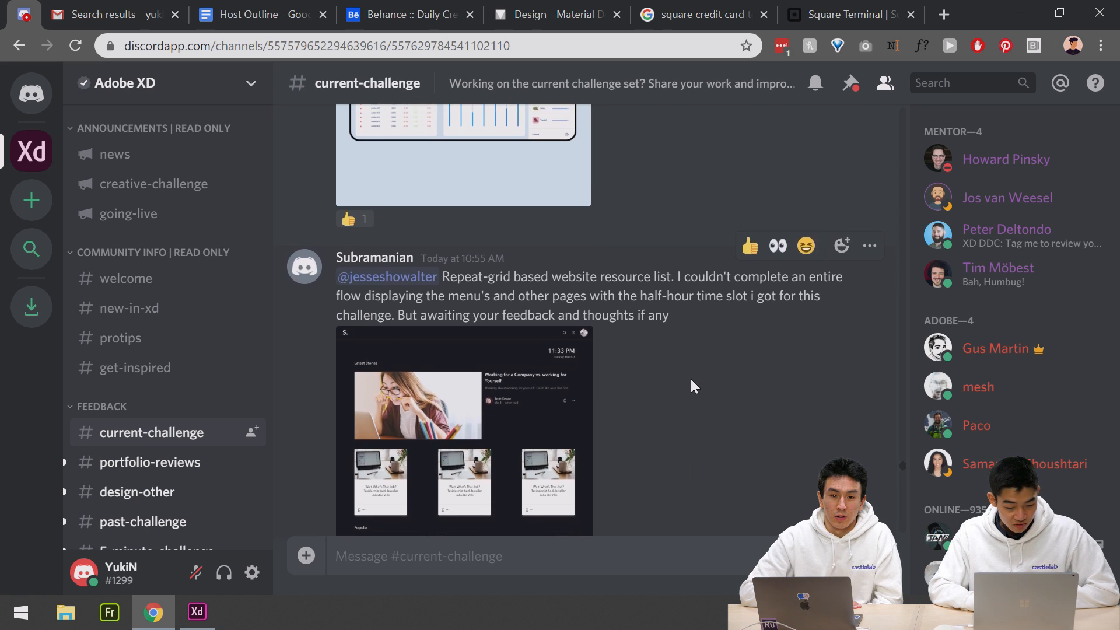
{"action": "scroll", "coordinate": [690, 377], "scroll_direction": "up", "scroll_amount": 2}
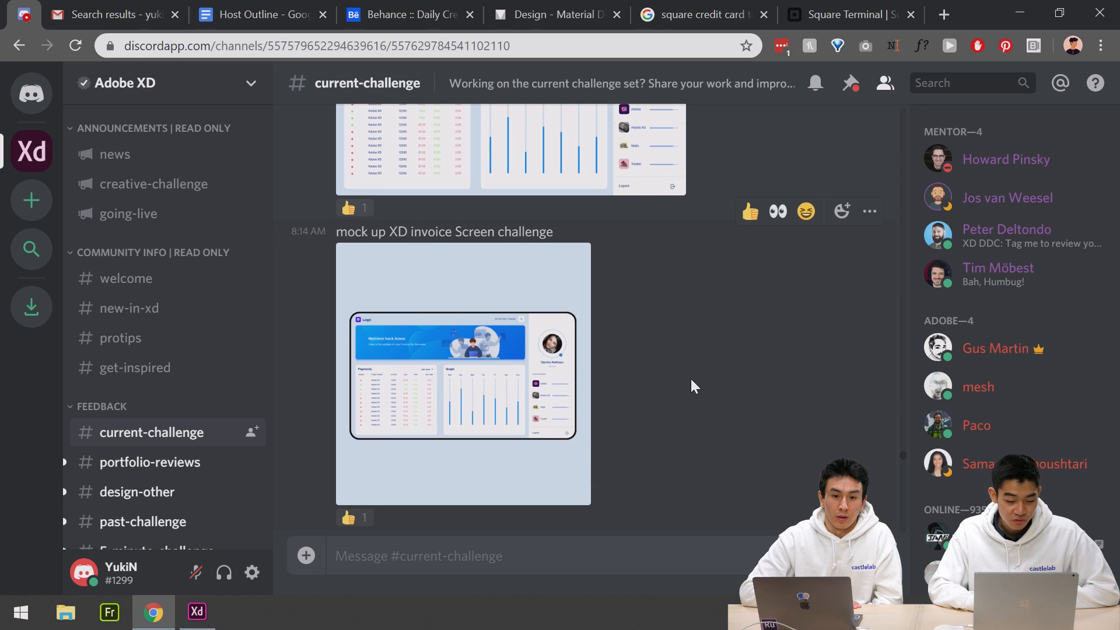
{"action": "scroll", "coordinate": [691, 380], "scroll_direction": "up", "scroll_amount": 3}
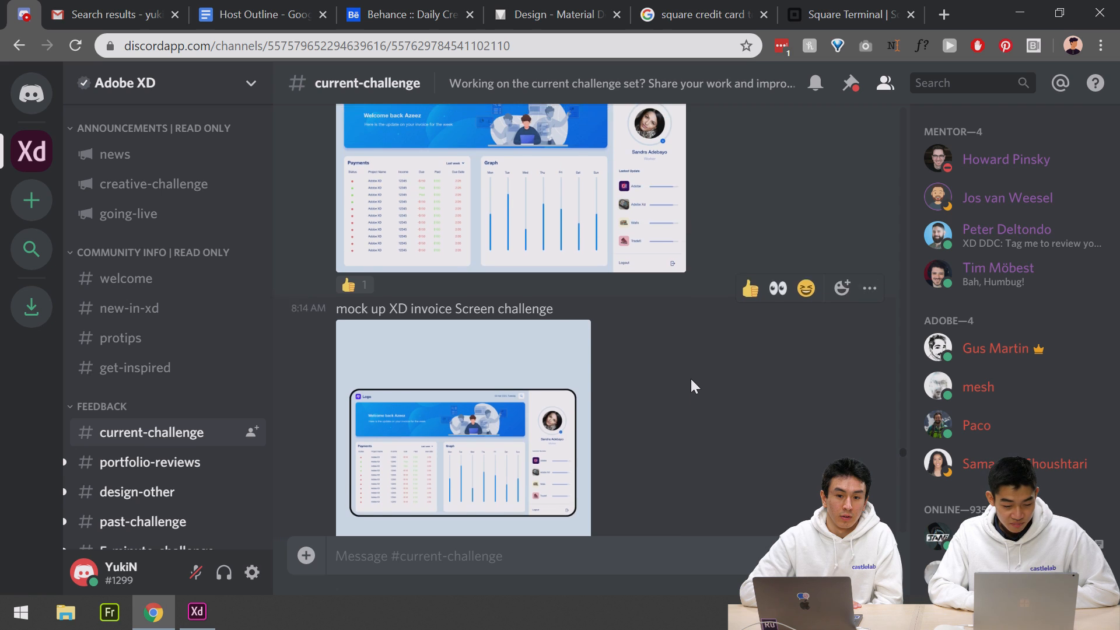
{"action": "scroll", "coordinate": [690, 379], "scroll_direction": "up", "scroll_amount": 1}
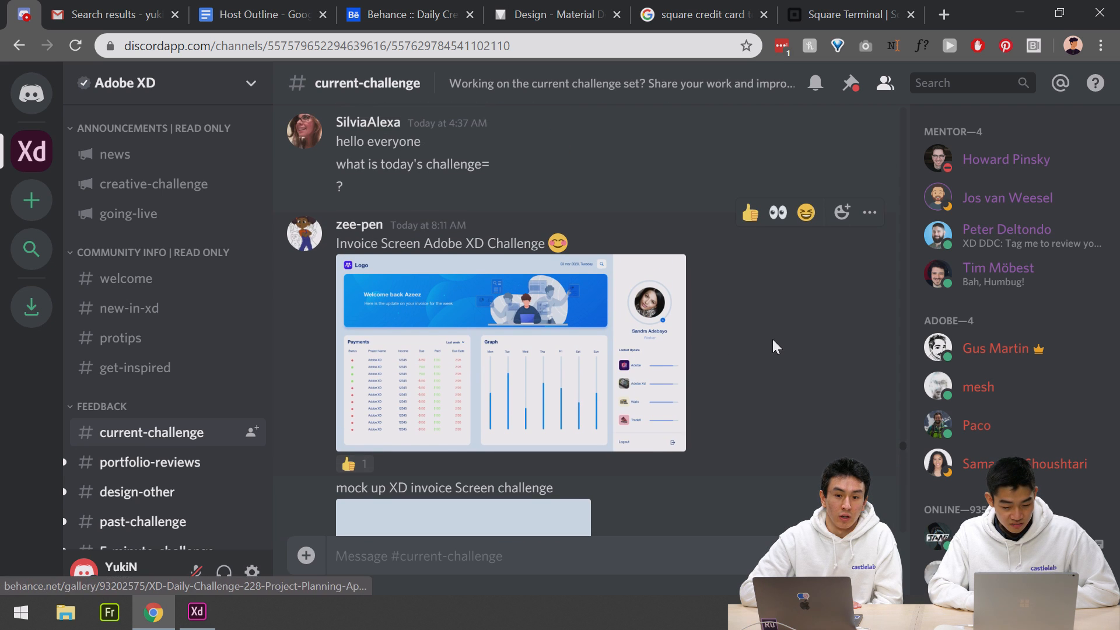
{"action": "left_click", "coordinate": [665, 362]}
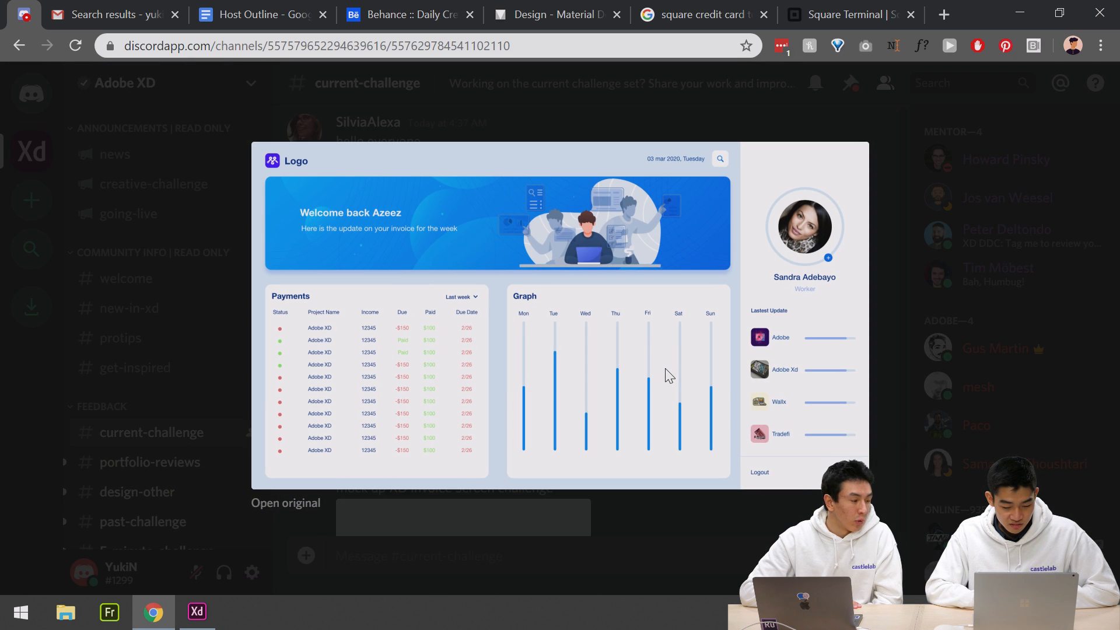
{"action": "scroll", "coordinate": [669, 375], "scroll_direction": "up", "scroll_amount": 5}
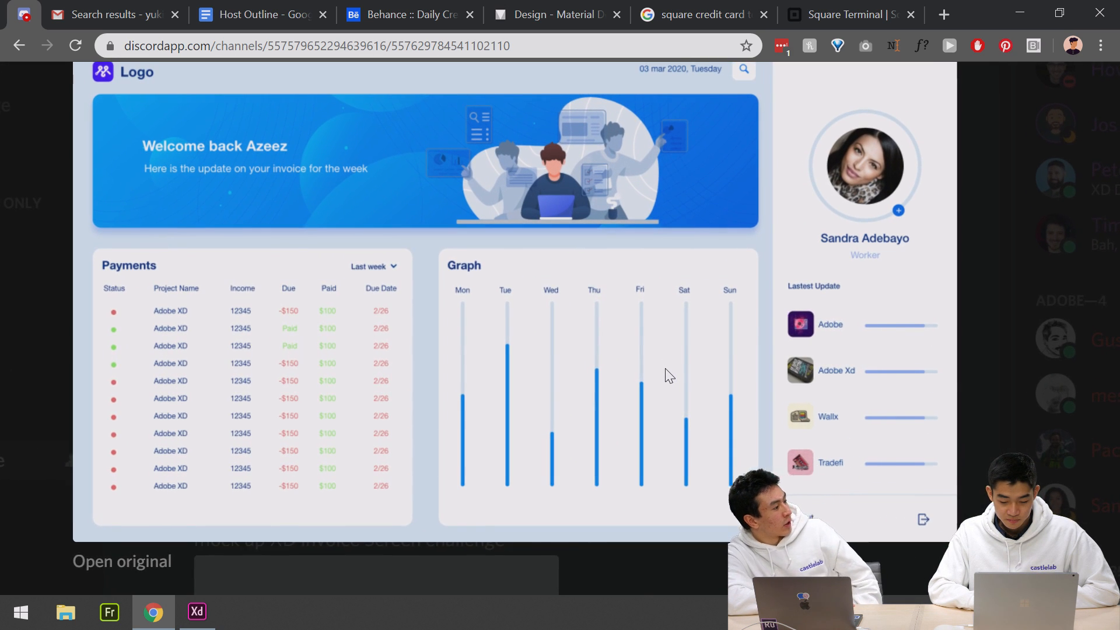
{"action": "scroll", "coordinate": [669, 375], "scroll_direction": "left", "scroll_amount": 2}
{"action": "scroll", "coordinate": [669, 375], "scroll_direction": "up", "scroll_amount": 1}
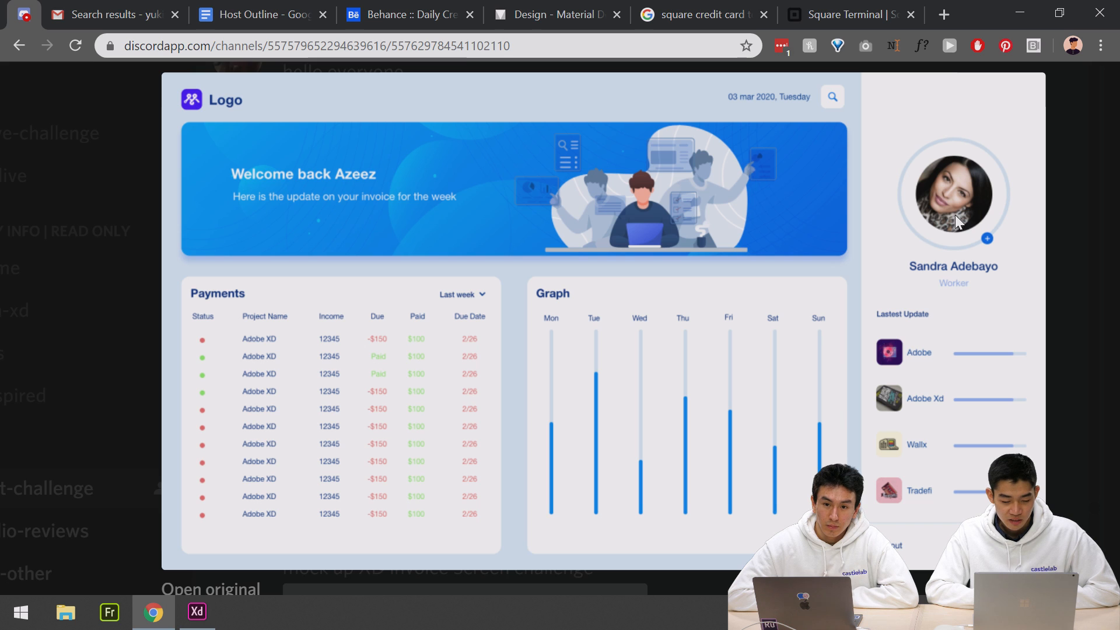
{"action": "left_click", "coordinate": [114, 330]}
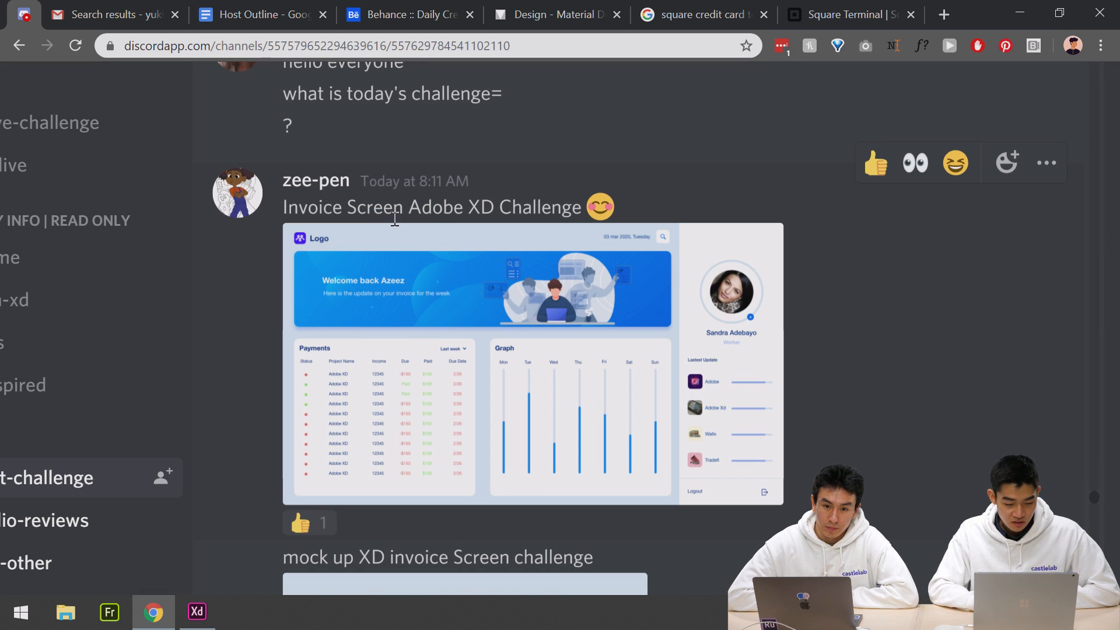
Reopen the invoice dashboard image to examine its payments table, weekly graph and profile sidebar, and close the preview.
{"action": "left_click", "coordinate": [455, 297]}
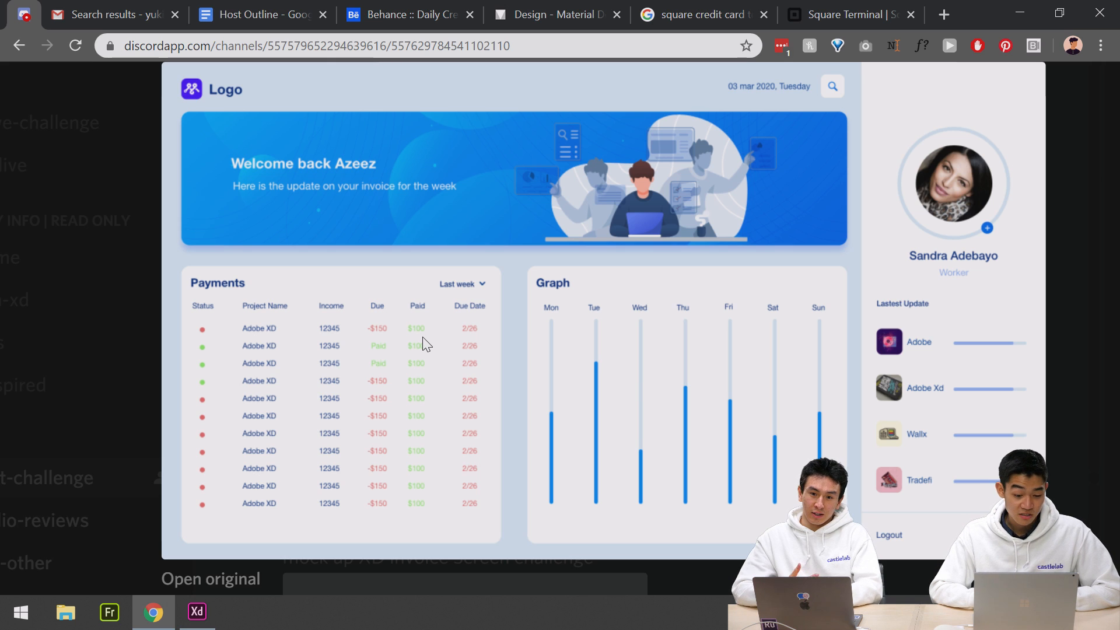
{"action": "scroll", "coordinate": [425, 345], "scroll_direction": "up", "scroll_amount": 1}
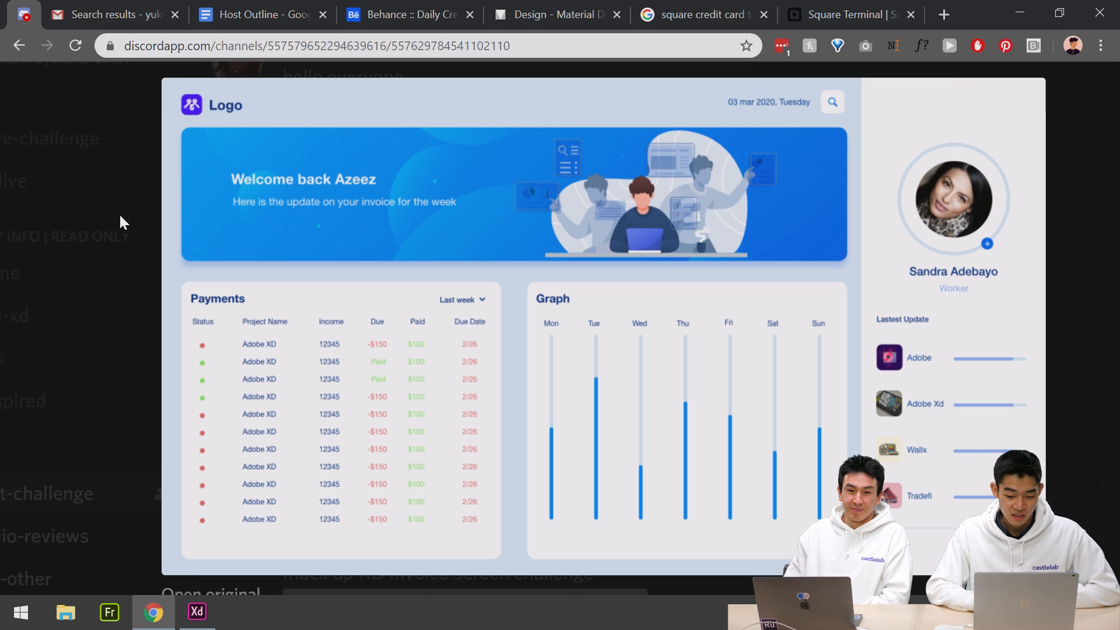
{"action": "left_click", "coordinate": [67, 236]}
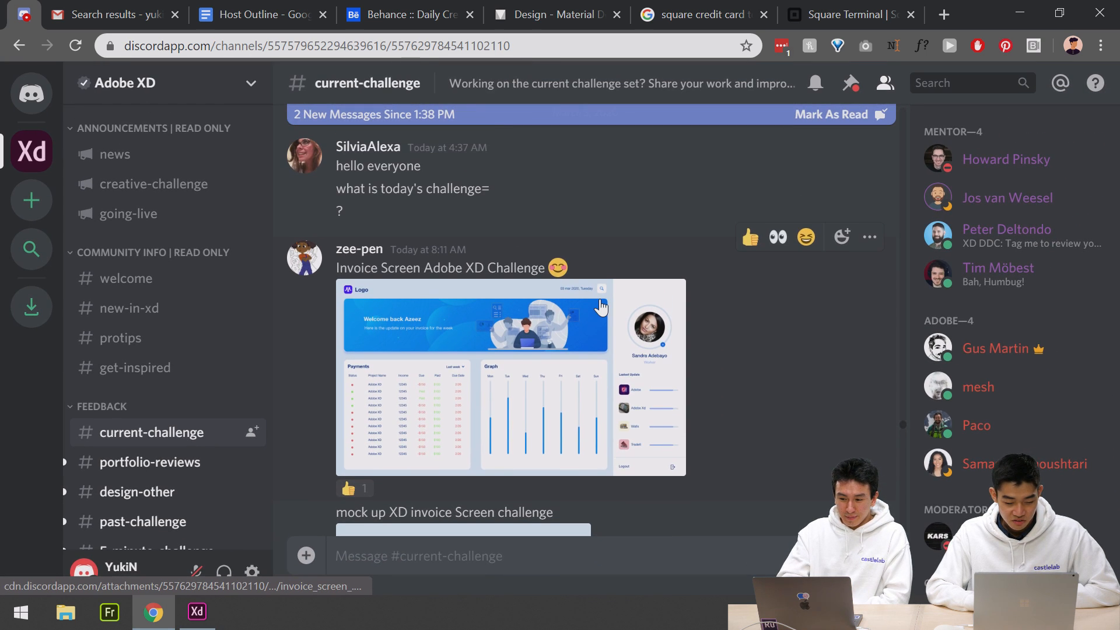
Look over the framed invoice screen mockup and read the message of the repeat-grid website resource list post.
{"action": "scroll", "coordinate": [599, 303], "scroll_direction": "down", "scroll_amount": 5}
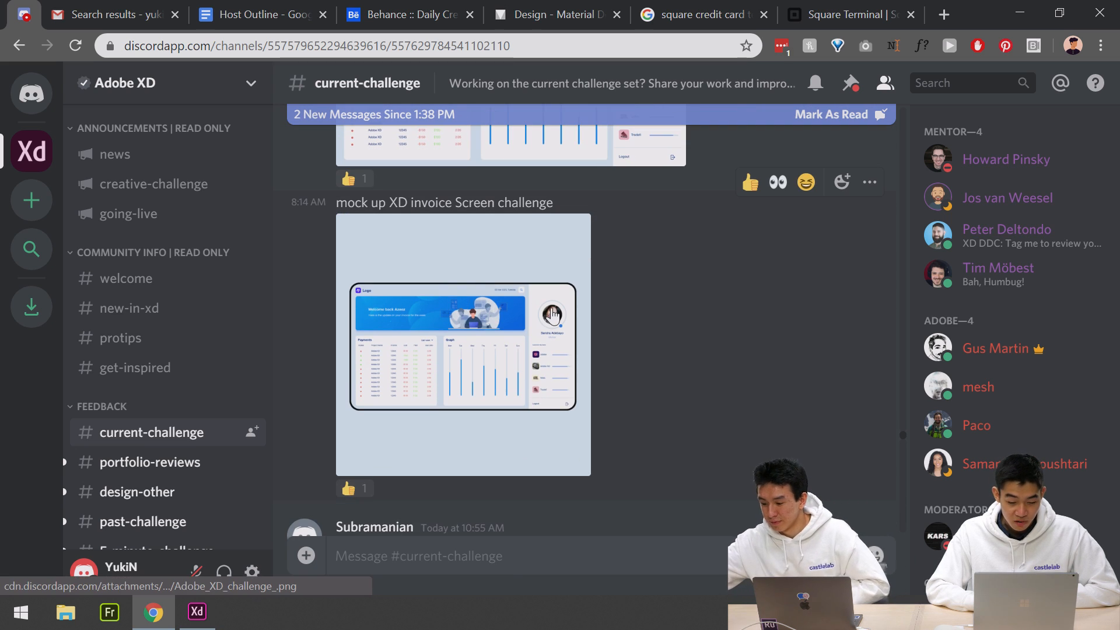
{"action": "scroll", "coordinate": [699, 314], "scroll_direction": "down", "scroll_amount": 1}
{"action": "scroll", "coordinate": [698, 314], "scroll_direction": "down", "scroll_amount": 3}
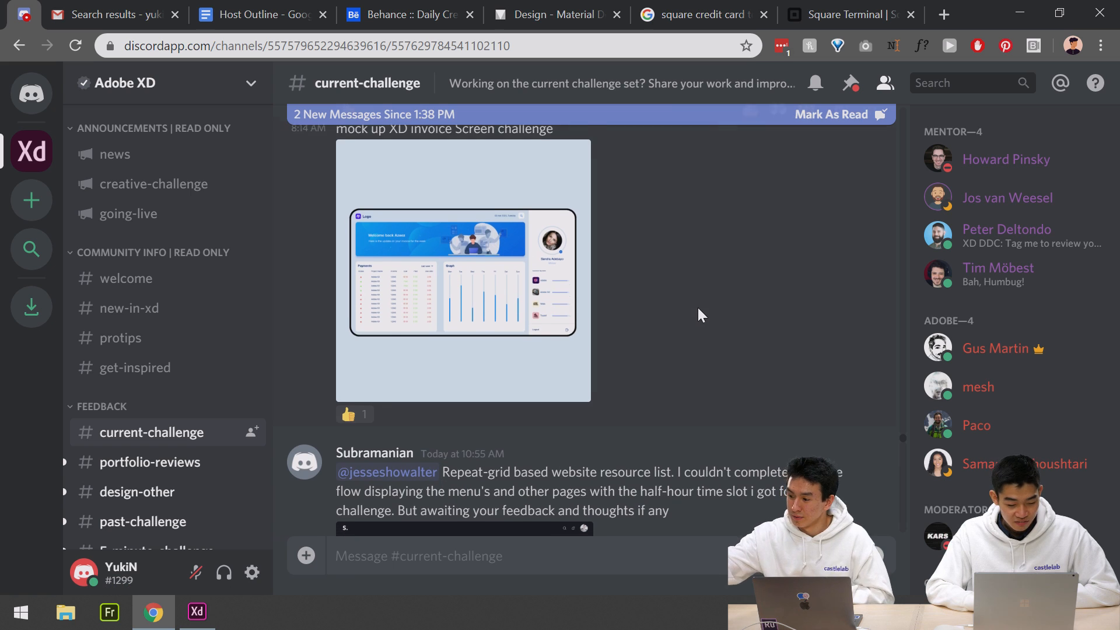
{"action": "scroll", "coordinate": [698, 309], "scroll_direction": "down", "scroll_amount": 3}
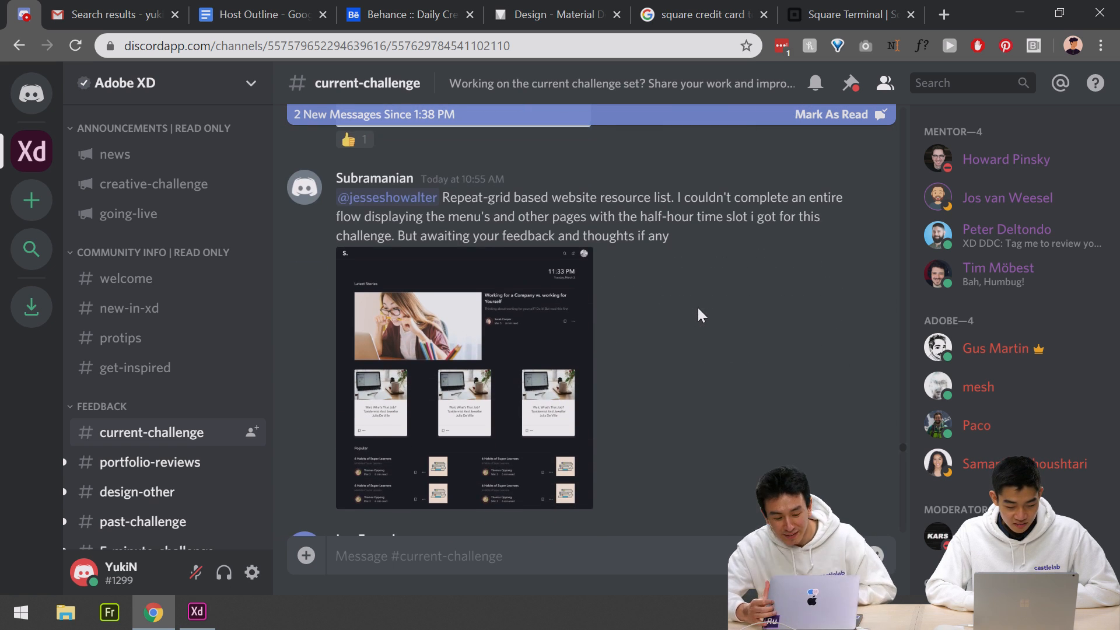
{"action": "scroll", "coordinate": [698, 309], "scroll_direction": "down", "scroll_amount": 1}
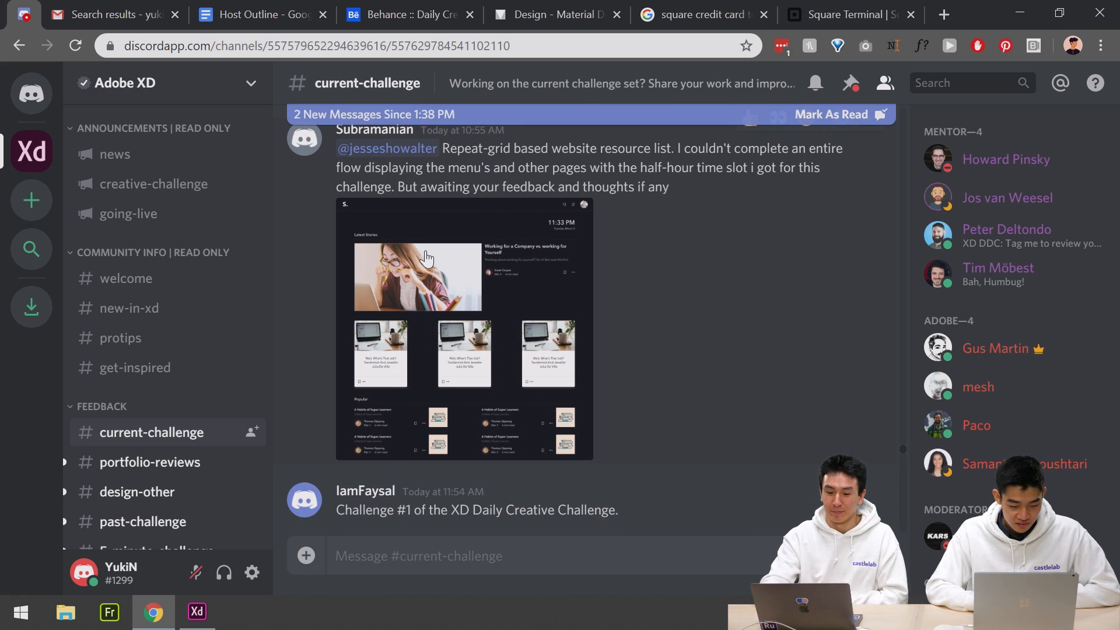
{"action": "scroll", "coordinate": [515, 375], "scroll_direction": "up", "scroll_amount": 1}
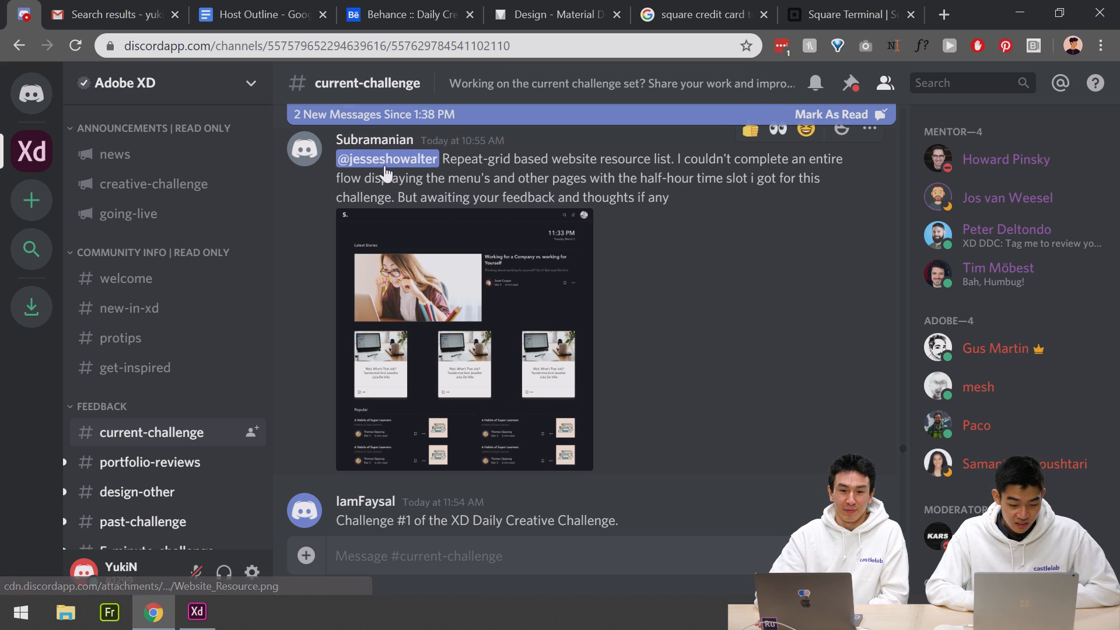
Enlarge the website resource list design and examine its Latest Stories, article cards and Popular sections up close.
{"action": "left_click", "coordinate": [569, 315]}
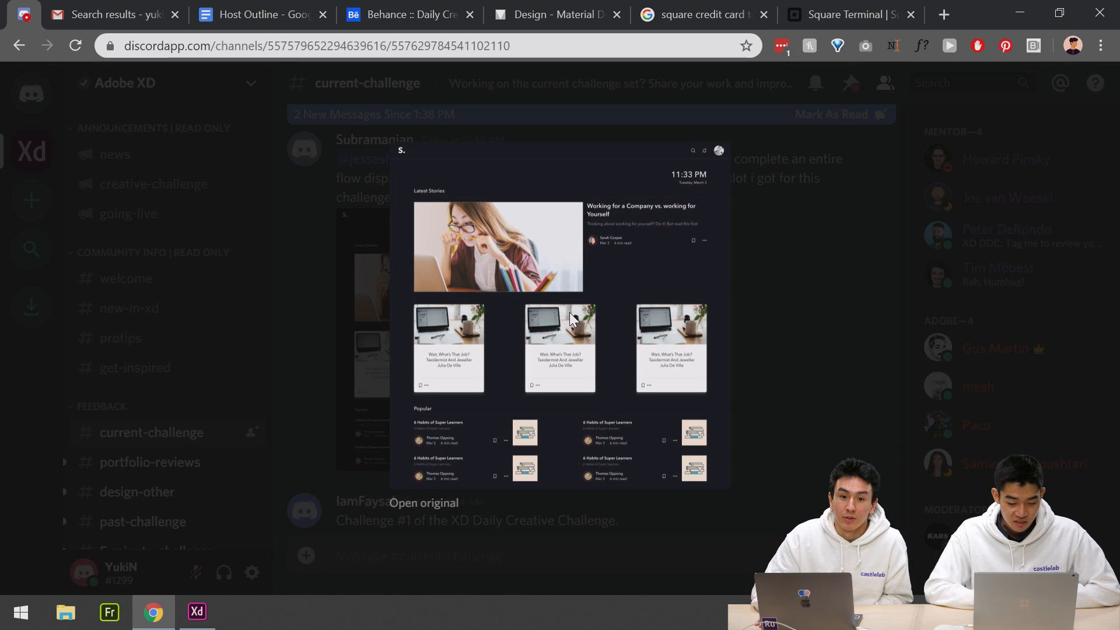
{"action": "scroll", "coordinate": [569, 313], "scroll_direction": "up", "scroll_amount": 3}
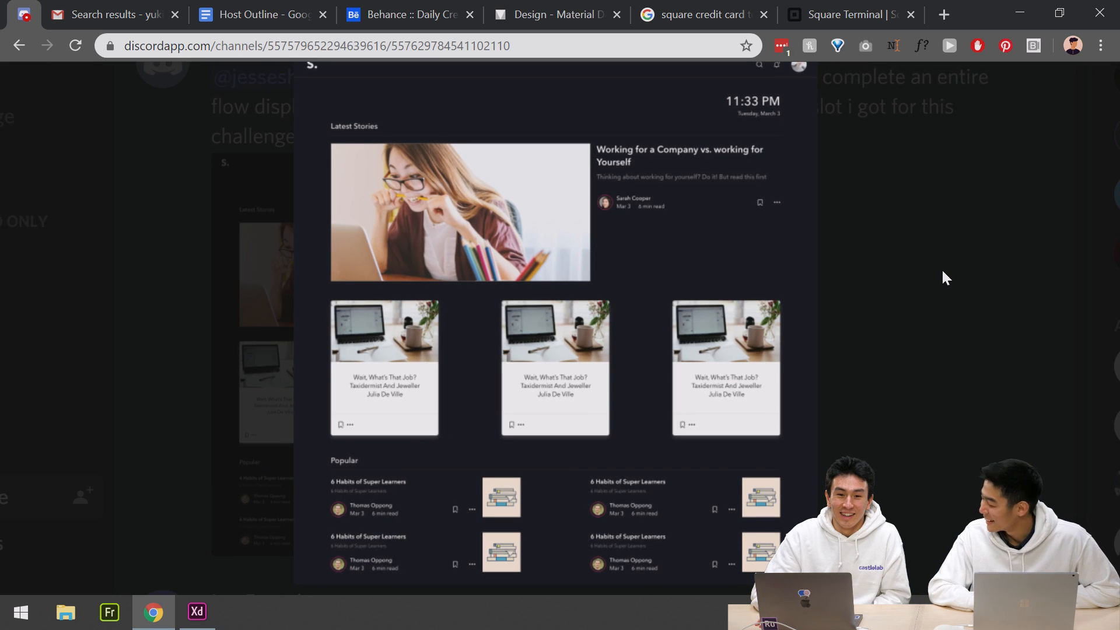
{"action": "scroll", "coordinate": [756, 246], "scroll_direction": "down", "scroll_amount": 3}
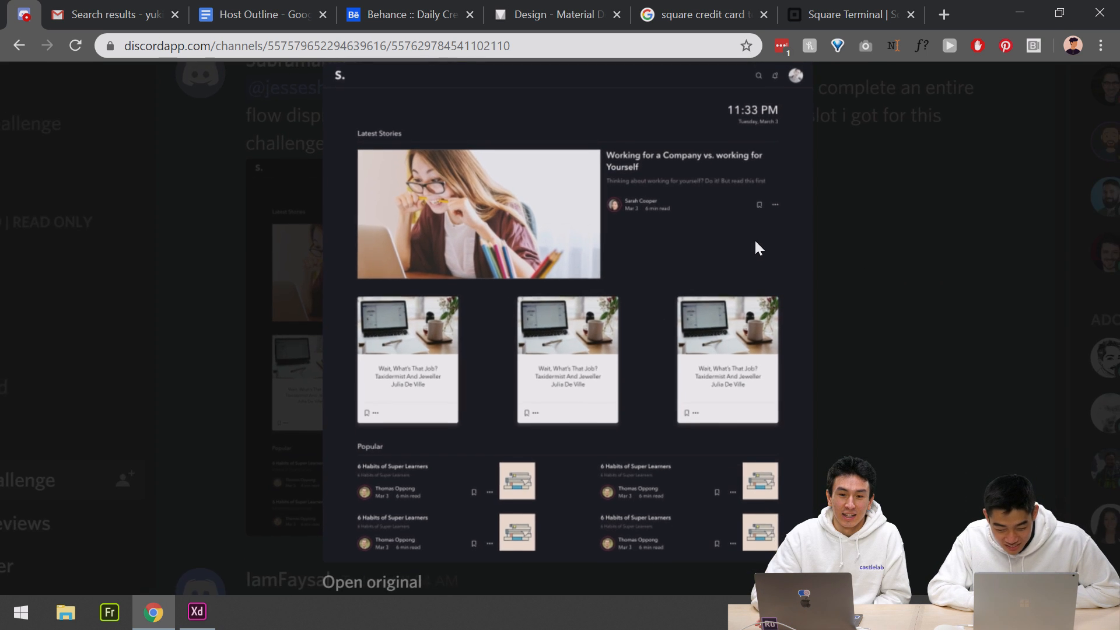
{"action": "scroll", "coordinate": [758, 247], "scroll_direction": "up", "scroll_amount": 1}
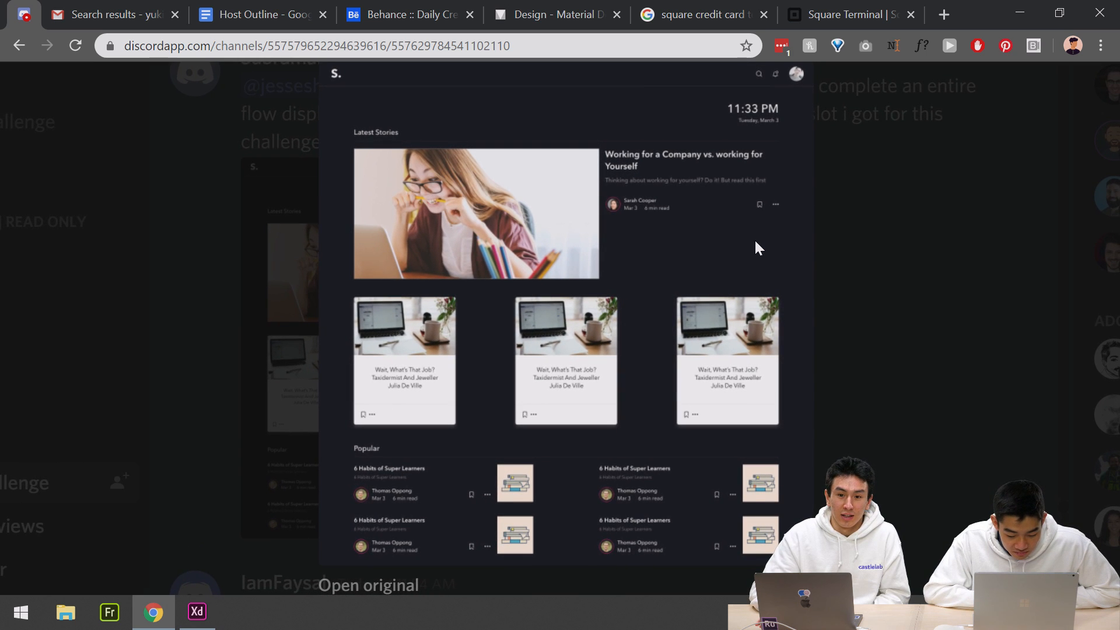
{"action": "scroll", "coordinate": [756, 246], "scroll_direction": "down", "scroll_amount": 2}
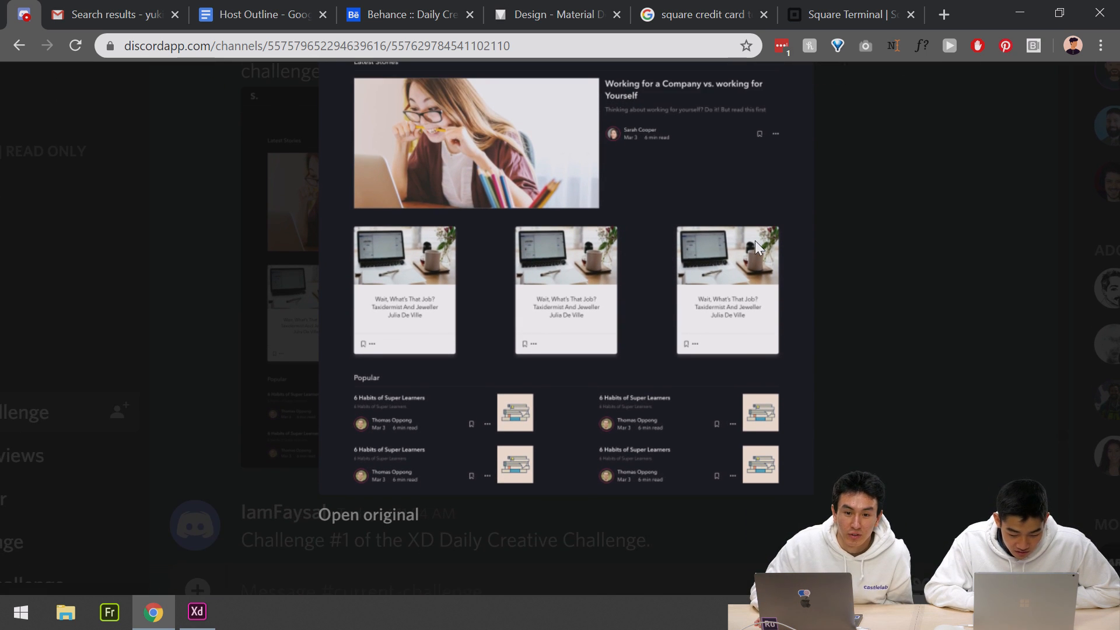
{"action": "scroll", "coordinate": [755, 241], "scroll_direction": "up", "scroll_amount": 4}
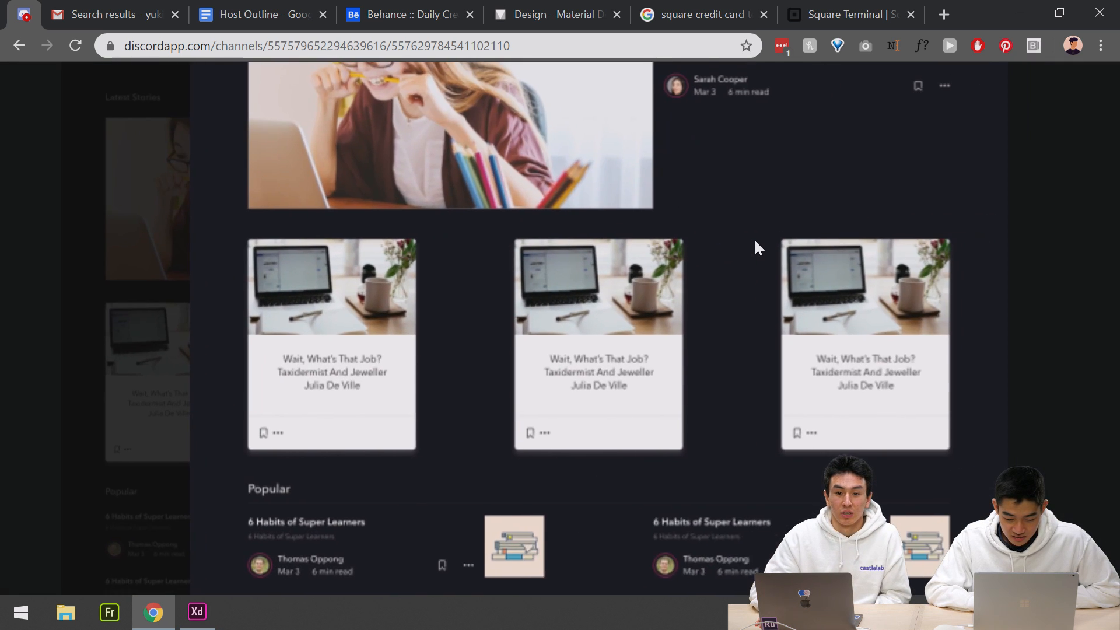
{"action": "scroll", "coordinate": [754, 239], "scroll_direction": "down", "scroll_amount": 4}
{"action": "scroll", "coordinate": [754, 239], "scroll_direction": "up", "scroll_amount": 3}
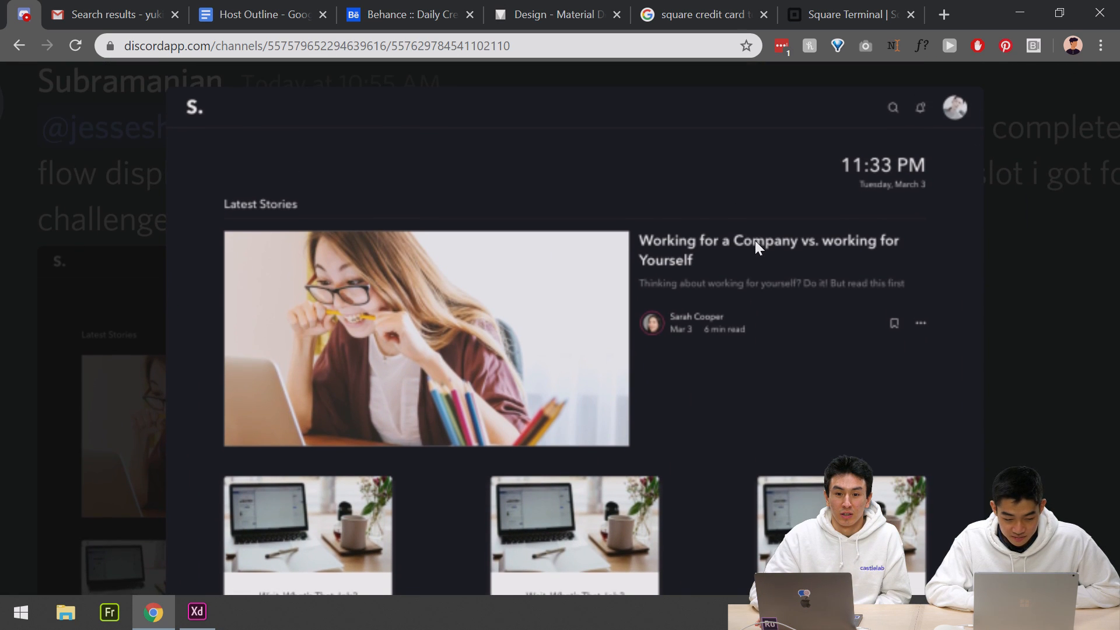
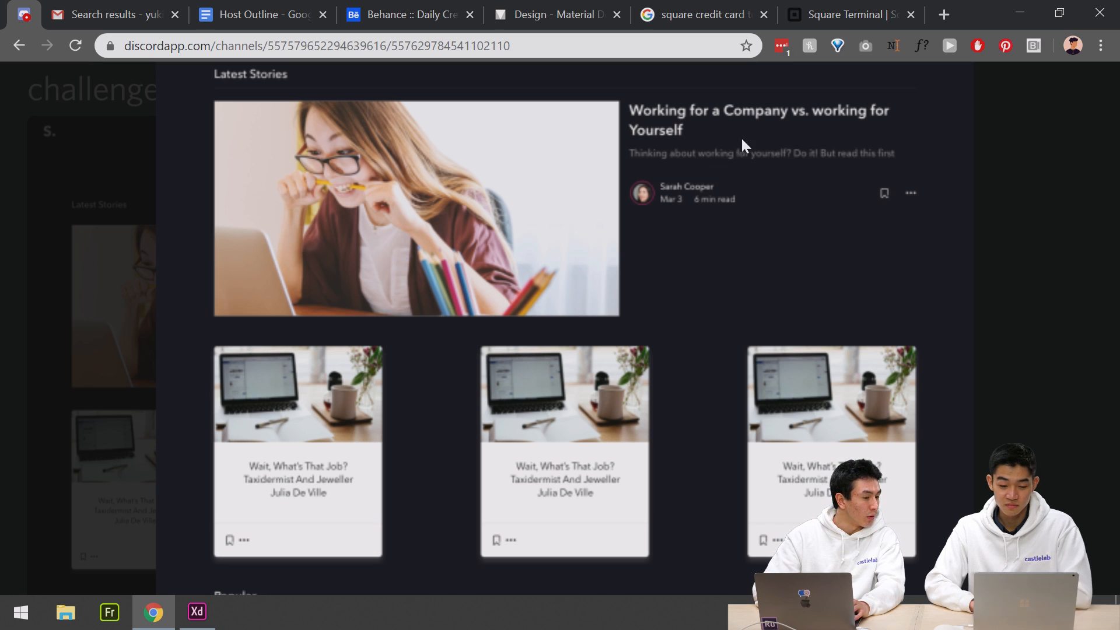
Open castlelab.ca in a new browser tab and go to the site's design blog.
{"action": "left_click", "coordinate": [944, 15]}
{"action": "type", "text": "castlelab.ca"}
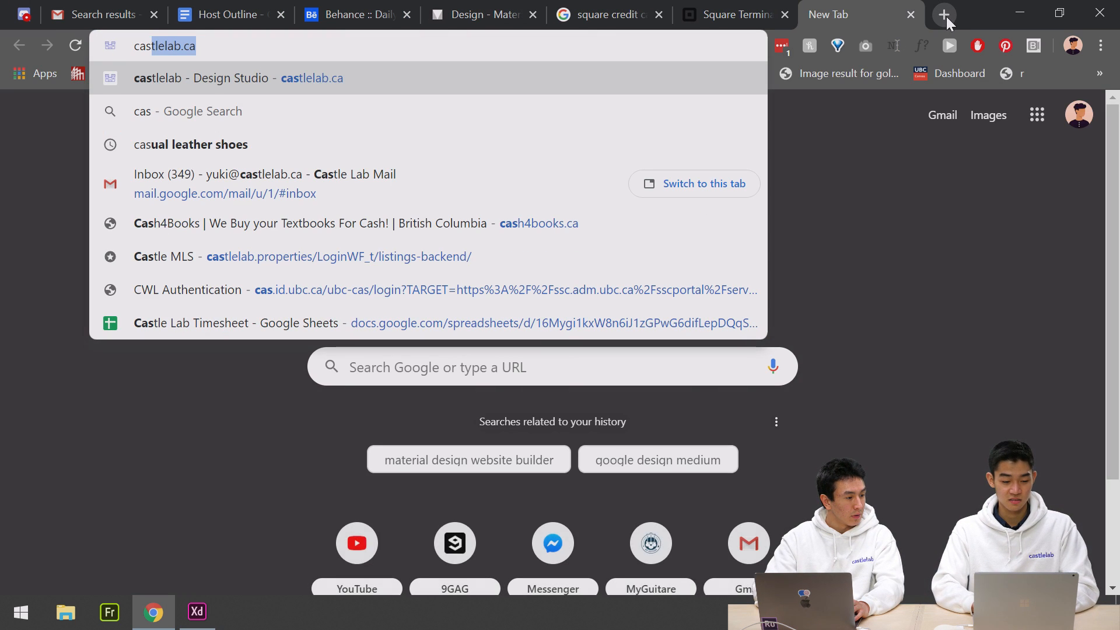
{"action": "key", "text": "Return"}
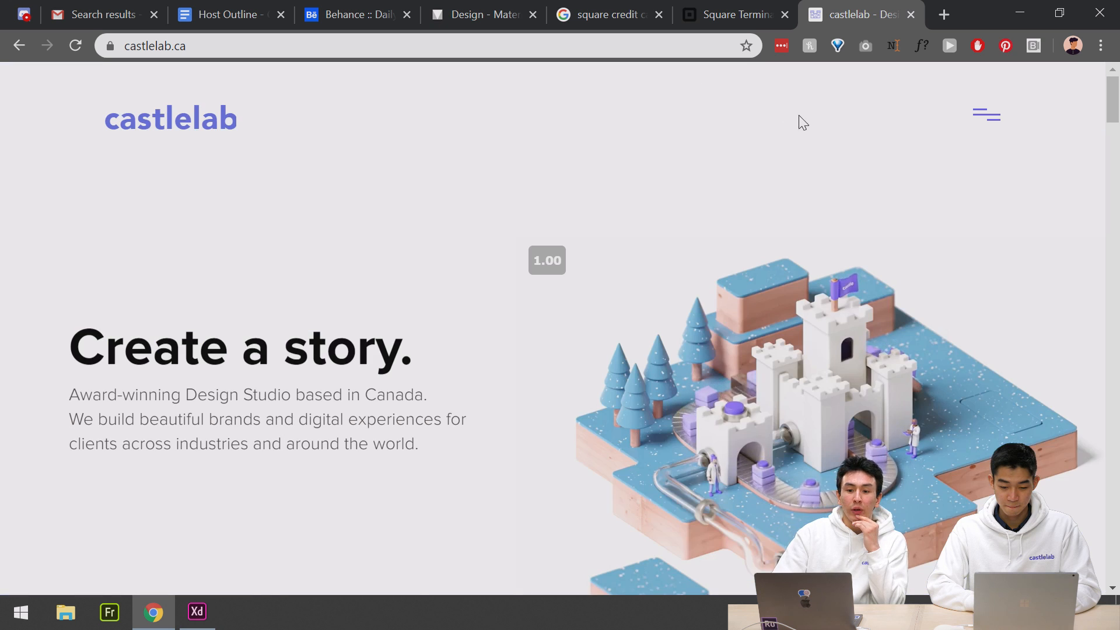
{"action": "left_click", "coordinate": [987, 116]}
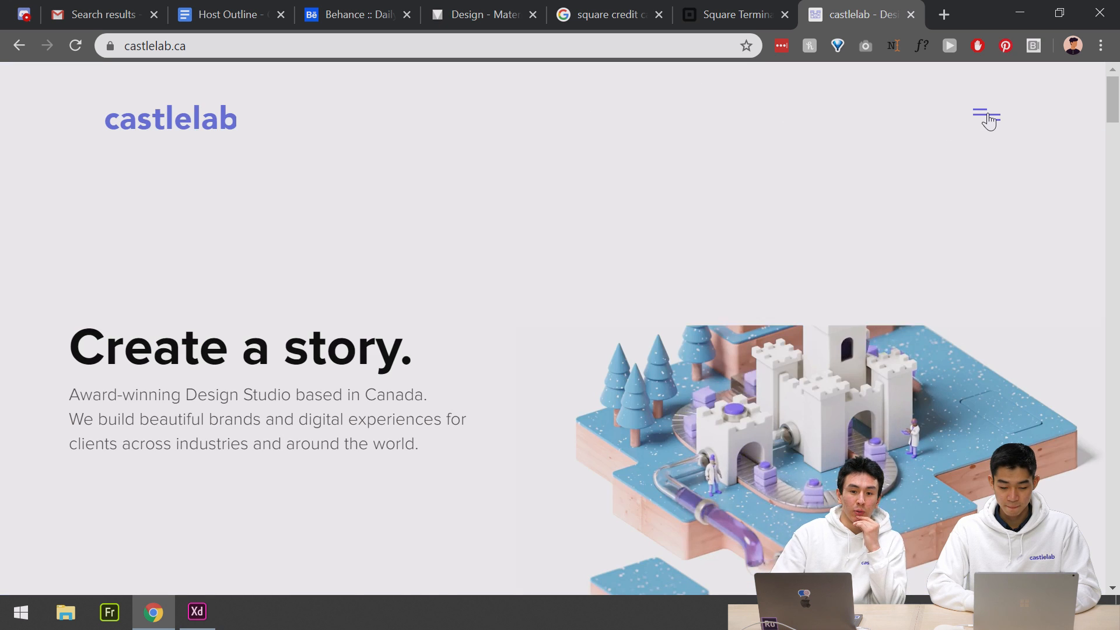
{"action": "left_click", "coordinate": [643, 348]}
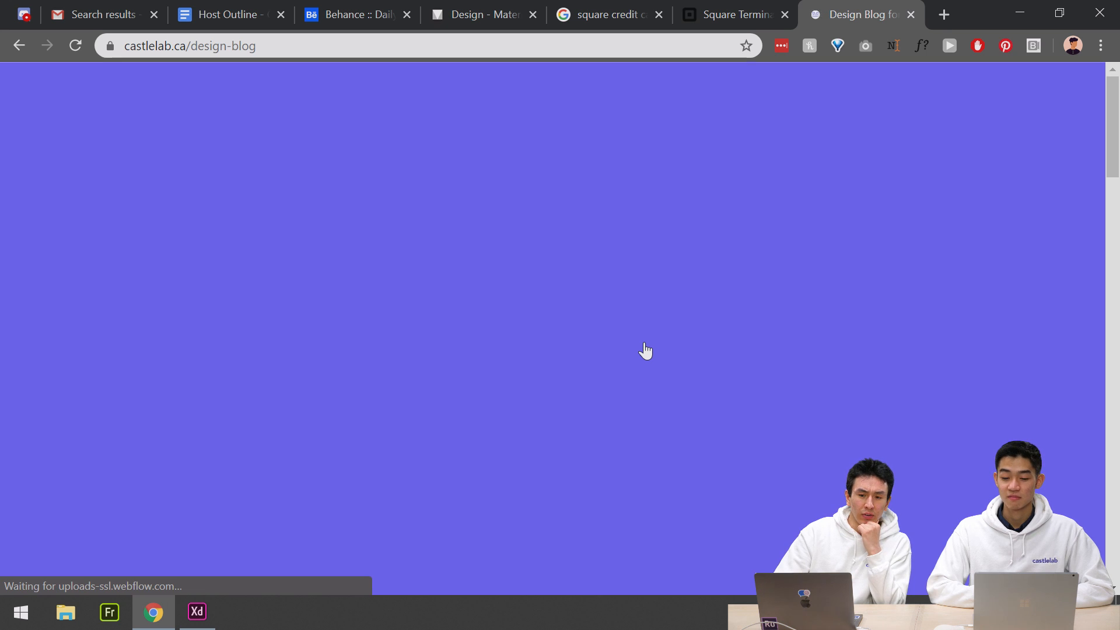
Look over the design blog's featured Designer of the Week article on Thai typography and glance at the first article row.
{"action": "scroll", "coordinate": [484, 345], "scroll_direction": "down", "scroll_amount": 1}
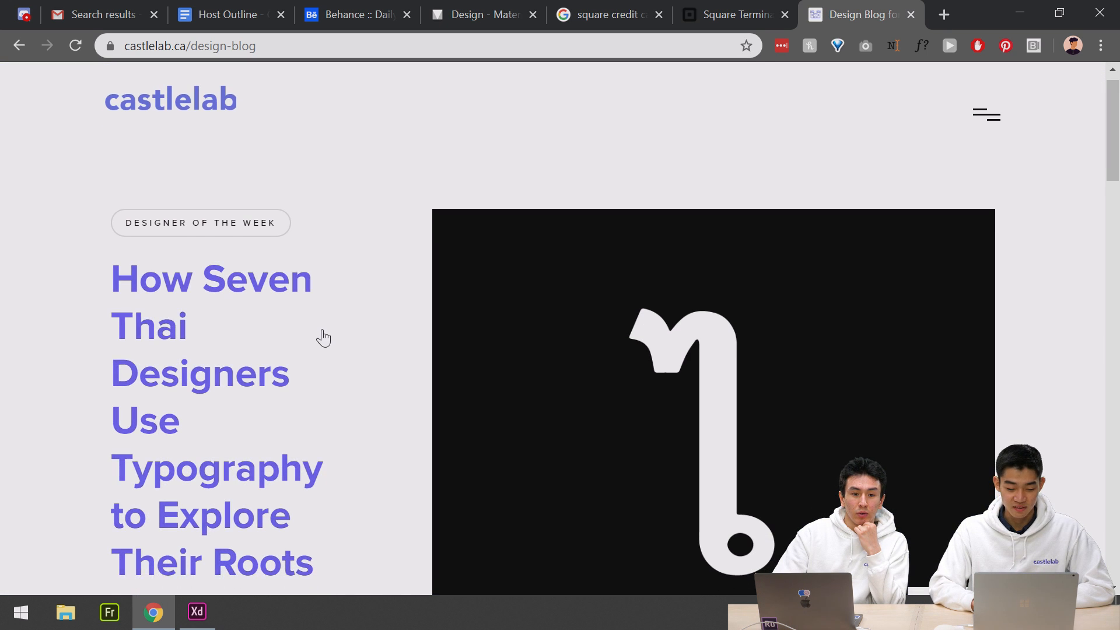
{"action": "scroll", "coordinate": [17, 353], "scroll_direction": "down", "scroll_amount": 2}
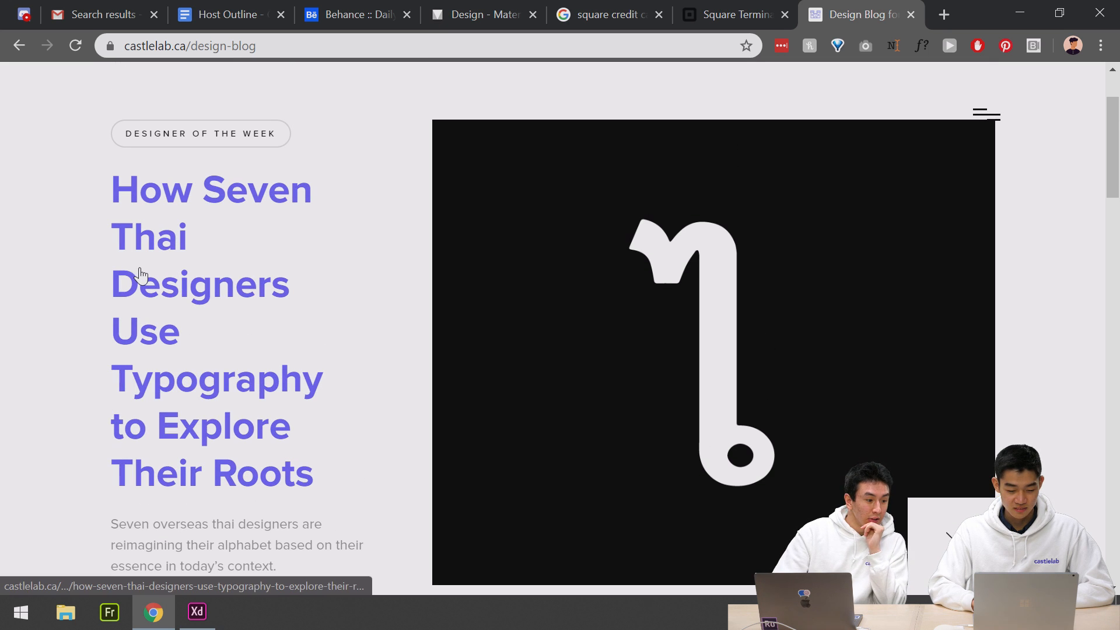
{"action": "scroll", "coordinate": [47, 314], "scroll_direction": "down", "scroll_amount": 5}
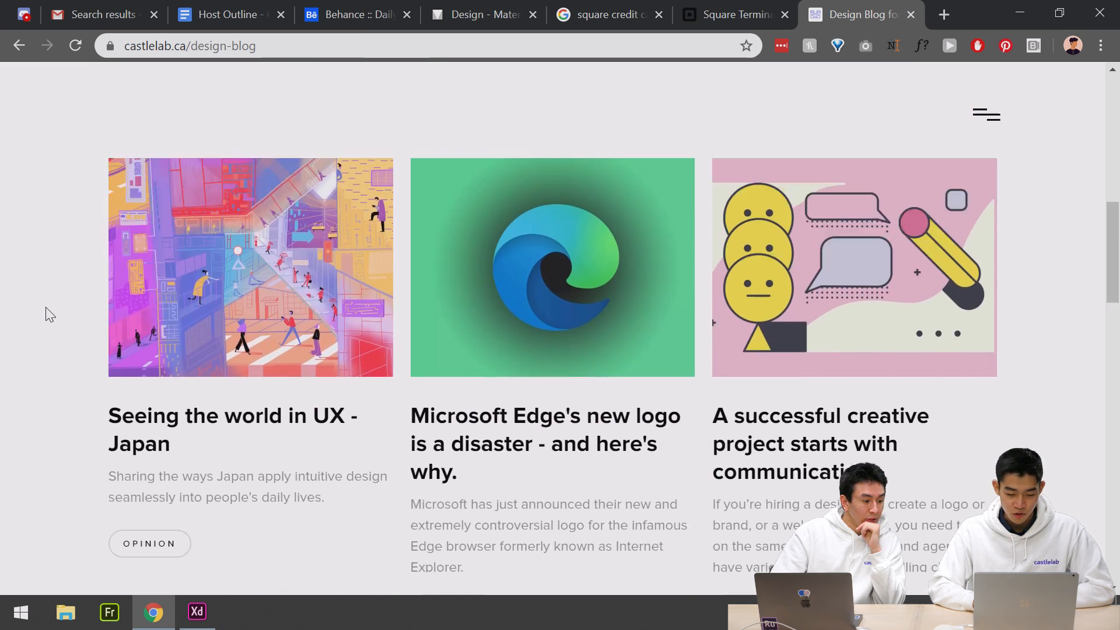
{"action": "scroll", "coordinate": [49, 314], "scroll_direction": "up", "scroll_amount": 7}
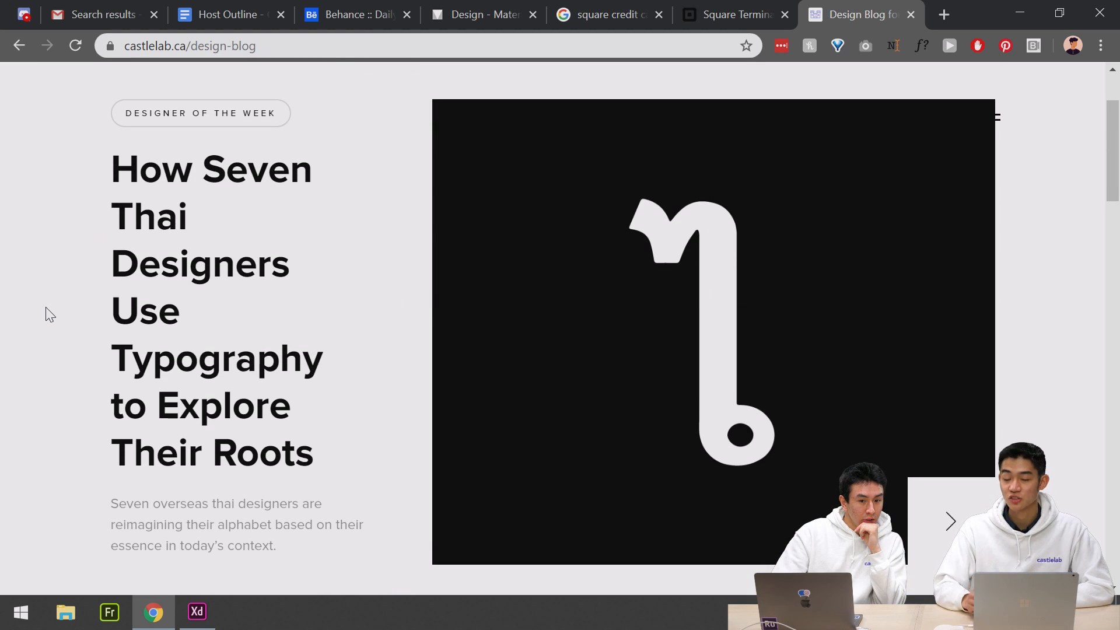
{"action": "scroll", "coordinate": [50, 314], "scroll_direction": "down", "scroll_amount": 1}
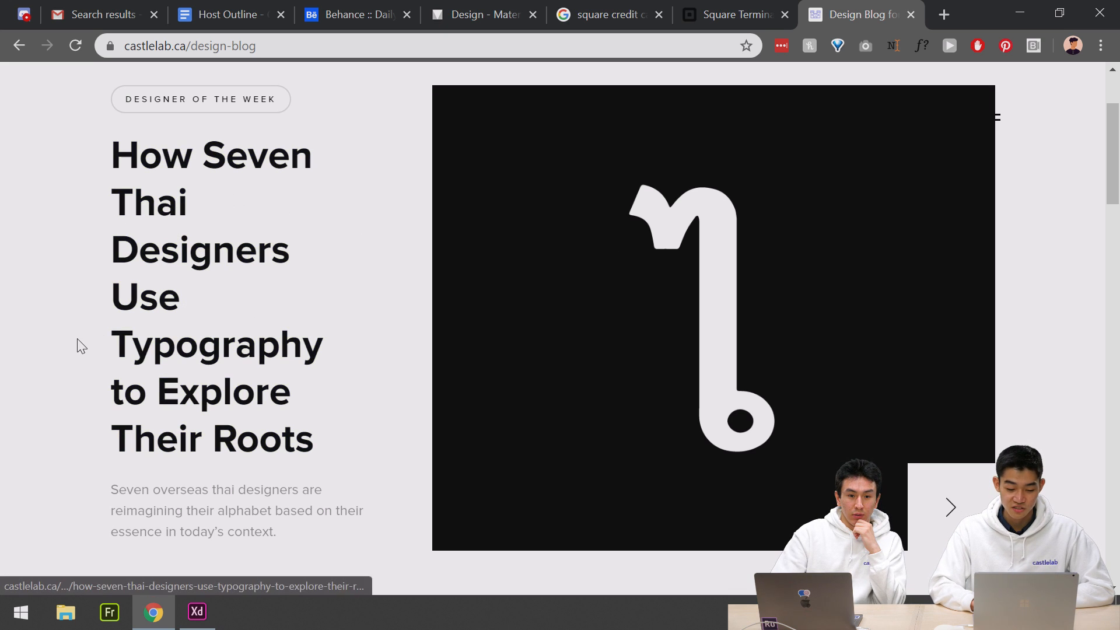
{"action": "scroll", "coordinate": [81, 346], "scroll_direction": "down", "scroll_amount": 1}
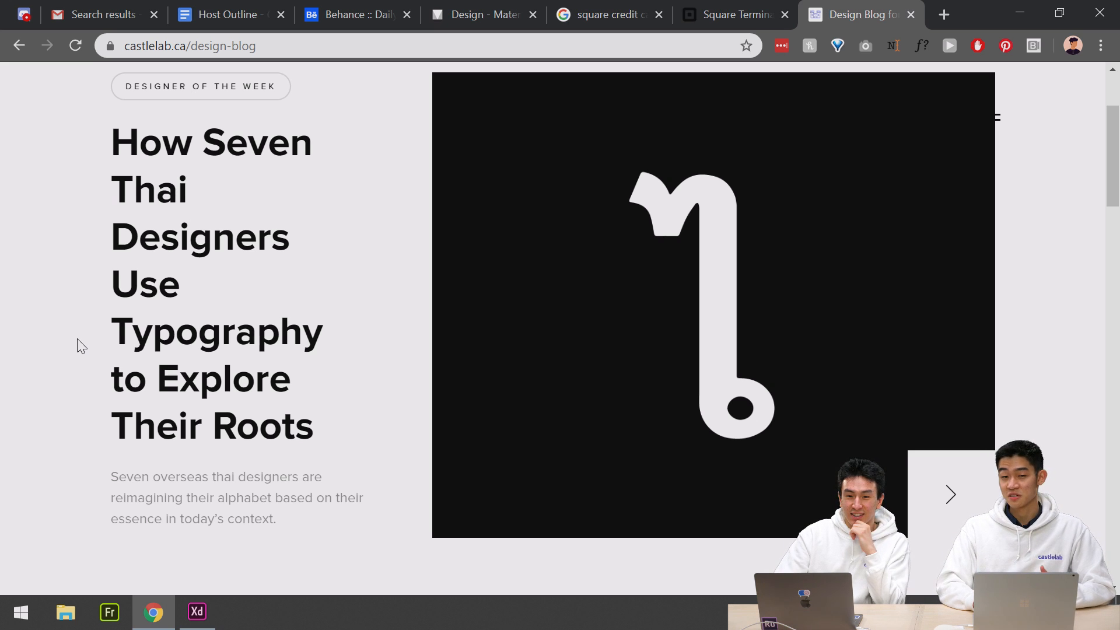
{"action": "scroll", "coordinate": [81, 346], "scroll_direction": "down", "scroll_amount": 1}
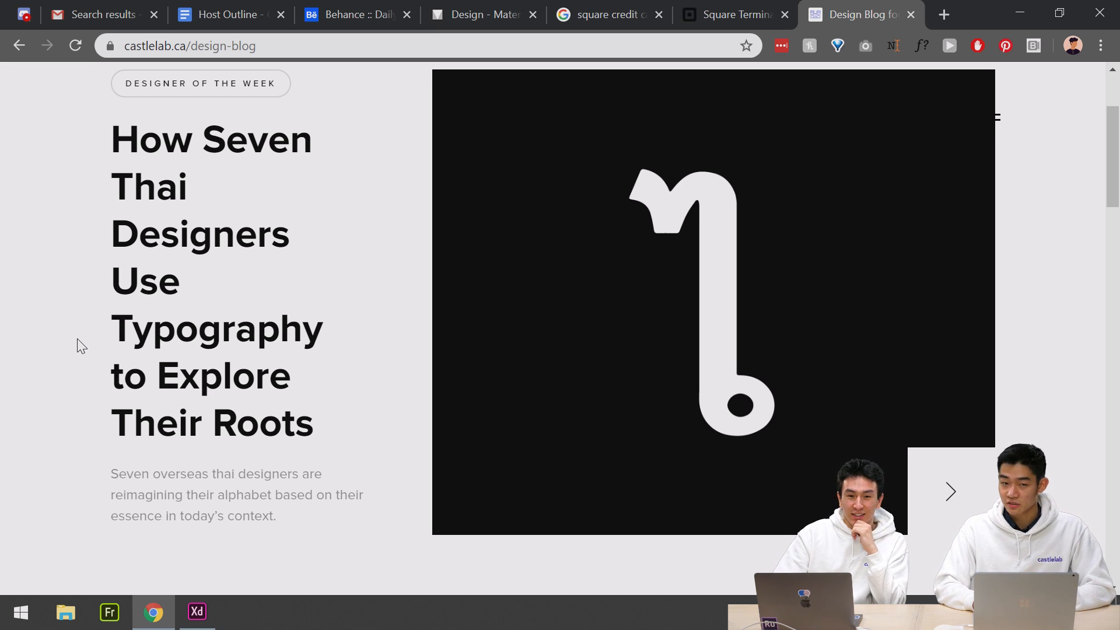
Browse the blog's article cards, from the Japan UX and Microsoft Edge logo pieces to the Uber and Oakwyn case studies.
{"action": "scroll", "coordinate": [81, 346], "scroll_direction": "down", "scroll_amount": 2}
{"action": "scroll", "coordinate": [82, 346], "scroll_direction": "down", "scroll_amount": 10}
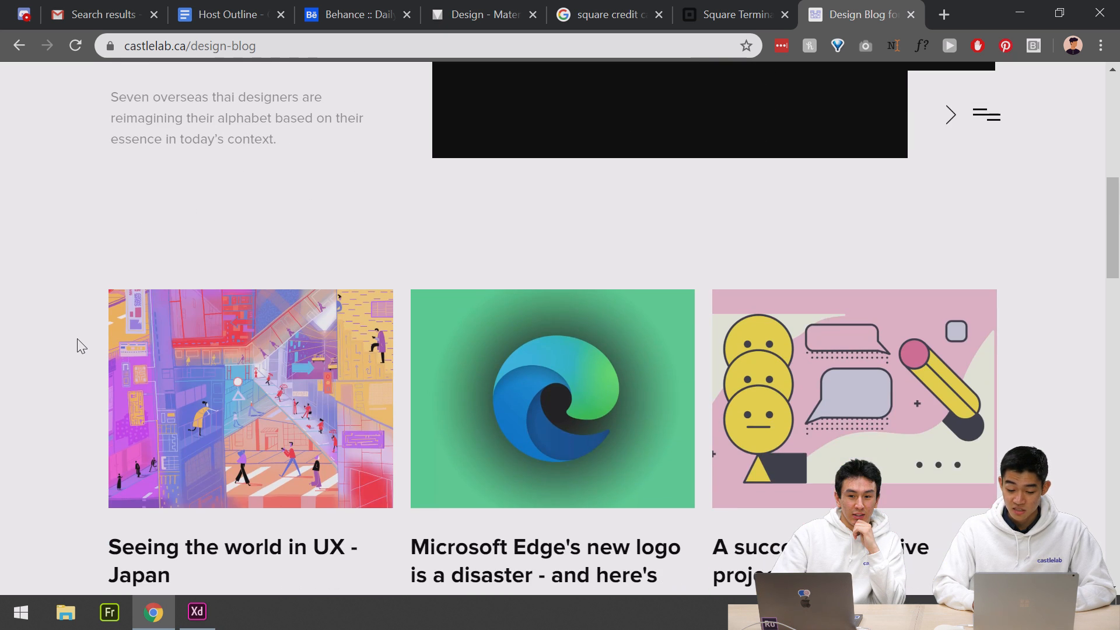
{"action": "scroll", "coordinate": [82, 346], "scroll_direction": "down", "scroll_amount": 6}
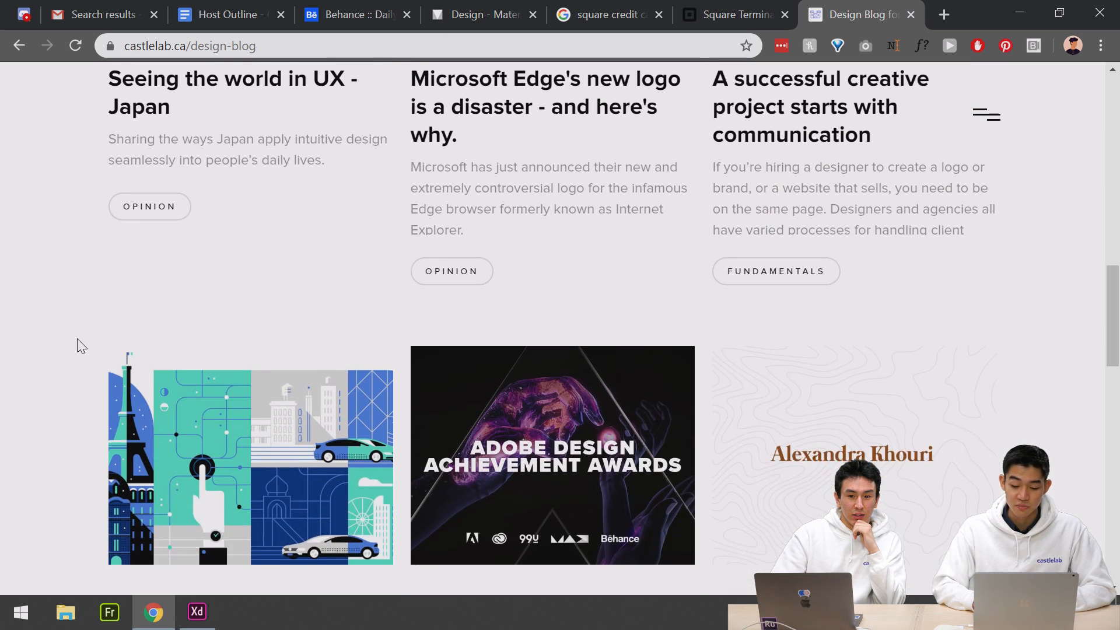
{"action": "scroll", "coordinate": [82, 347], "scroll_direction": "down", "scroll_amount": 2}
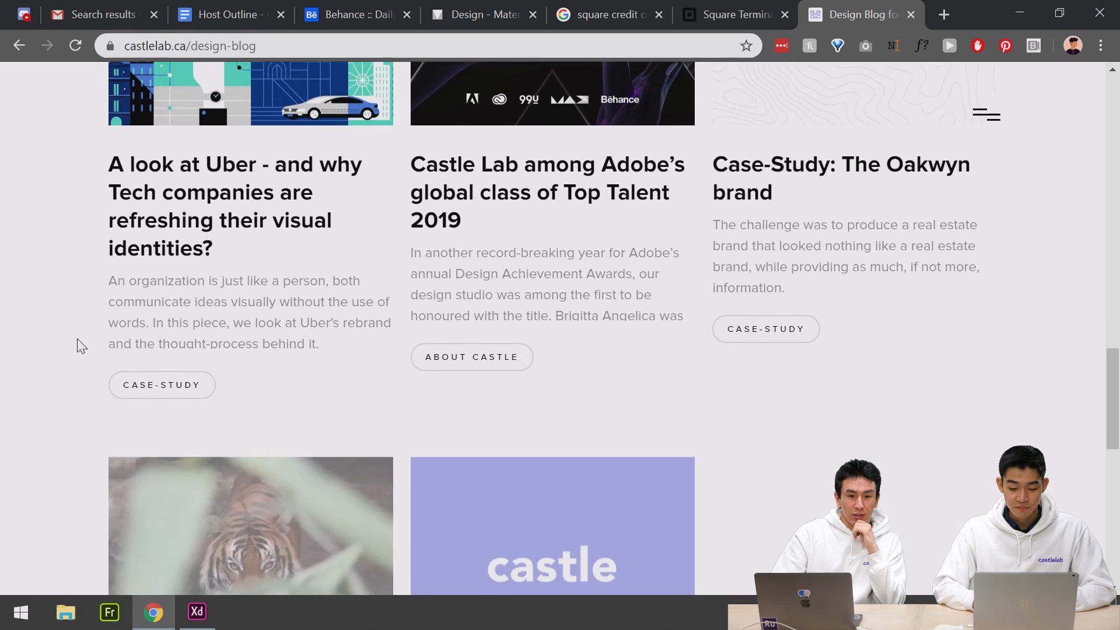
{"action": "scroll", "coordinate": [82, 347], "scroll_direction": "up", "scroll_amount": 9}
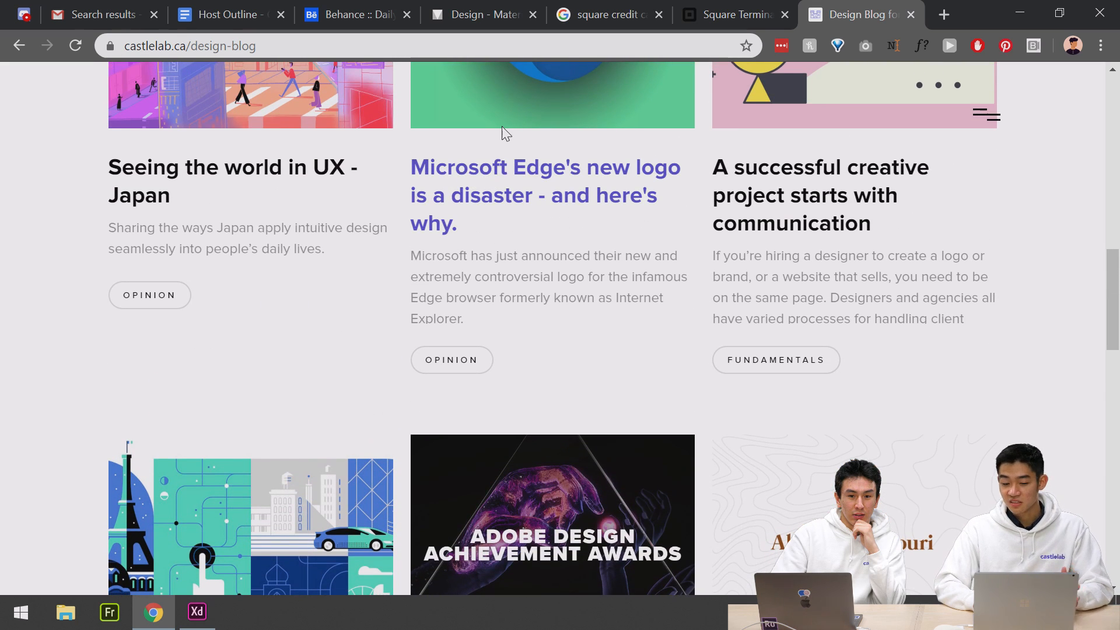
Switch back to Discord and examine the website resource list design from its header through the article cards to the Popular section.
{"action": "left_click", "coordinate": [102, 17]}
{"action": "left_click", "coordinate": [26, 16]}
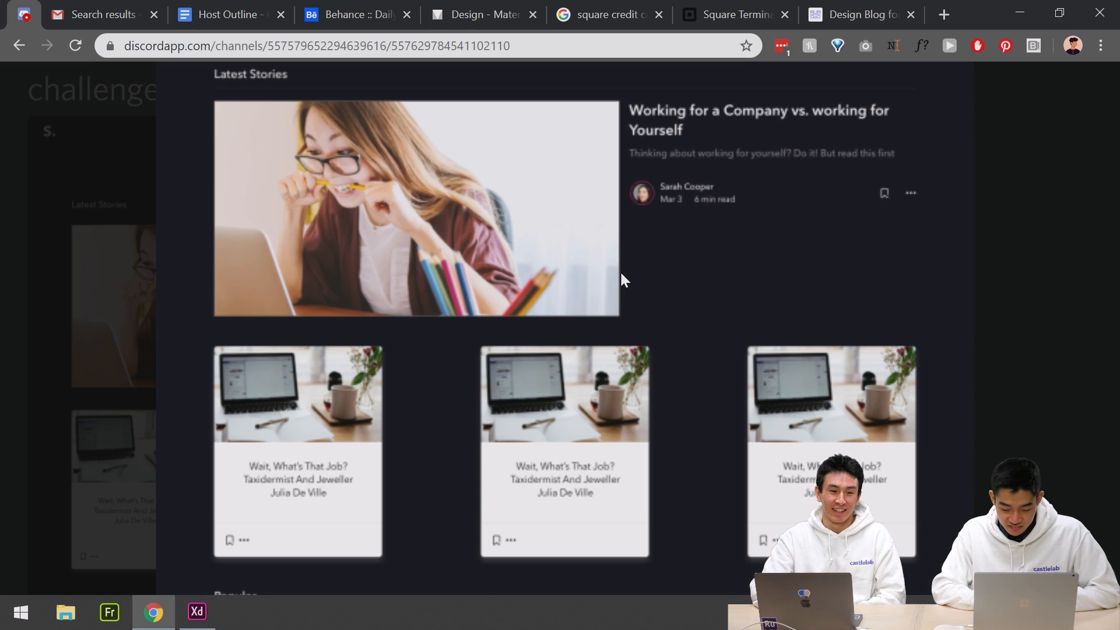
{"action": "scroll", "coordinate": [622, 274], "scroll_direction": "up", "scroll_amount": 5}
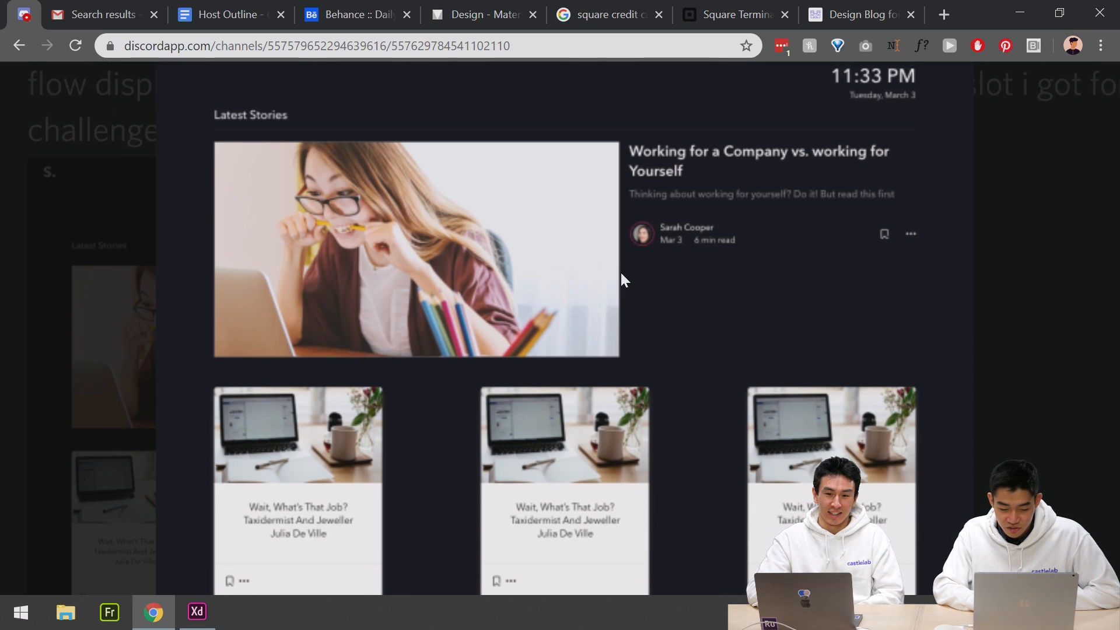
{"action": "scroll", "coordinate": [621, 274], "scroll_direction": "down", "scroll_amount": 3}
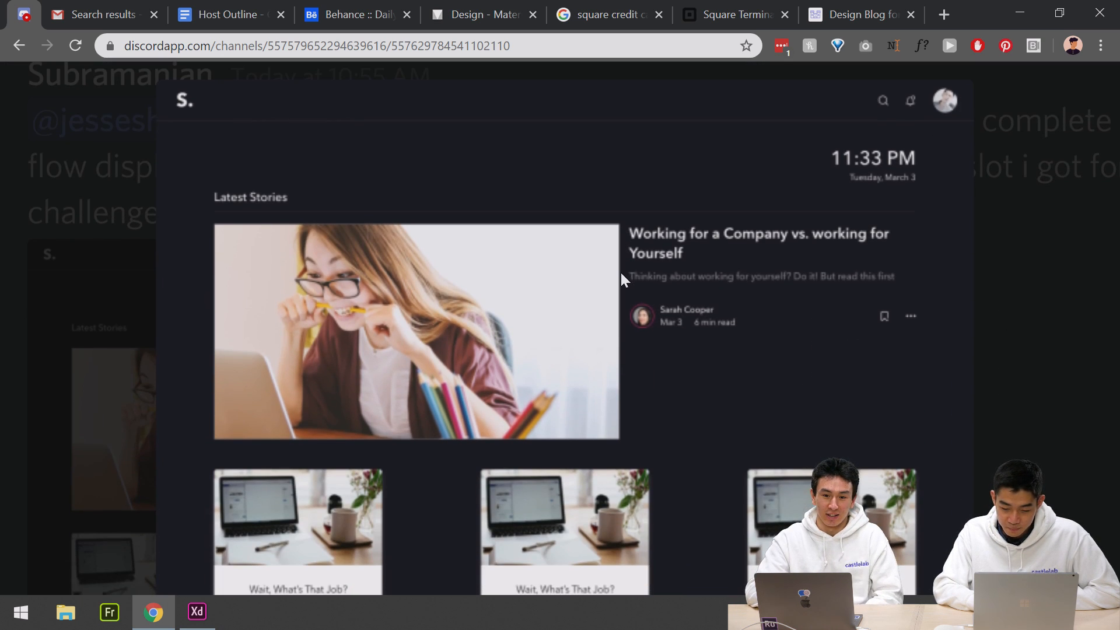
{"action": "scroll", "coordinate": [837, 257], "scroll_direction": "down", "scroll_amount": 3}
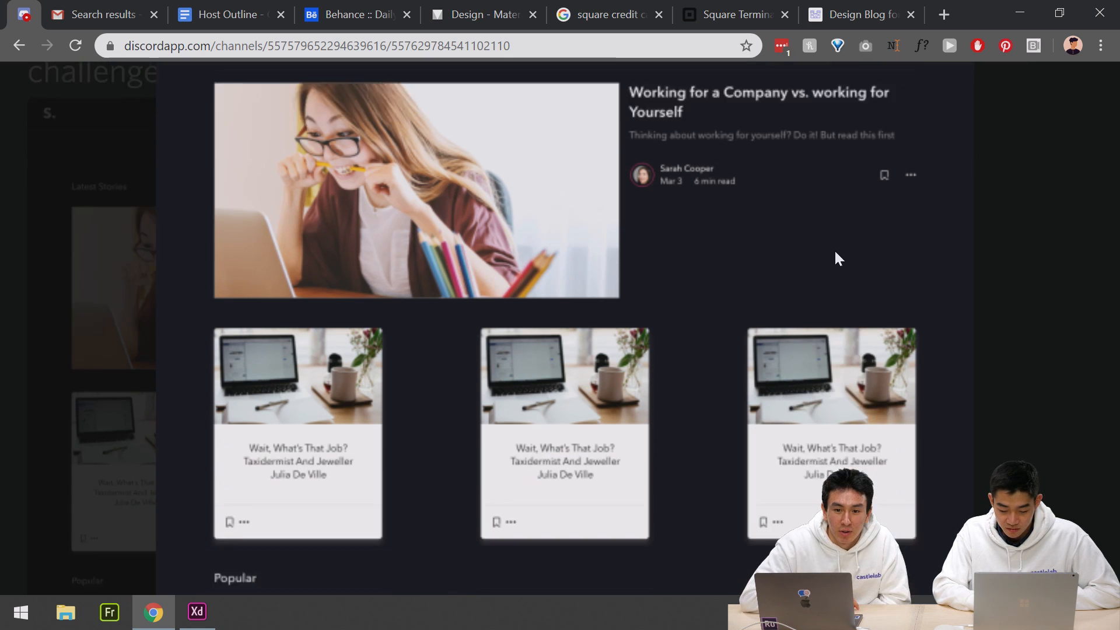
{"action": "scroll", "coordinate": [835, 256], "scroll_direction": "down", "scroll_amount": 8}
{"action": "scroll", "coordinate": [835, 257], "scroll_direction": "up", "scroll_amount": 3}
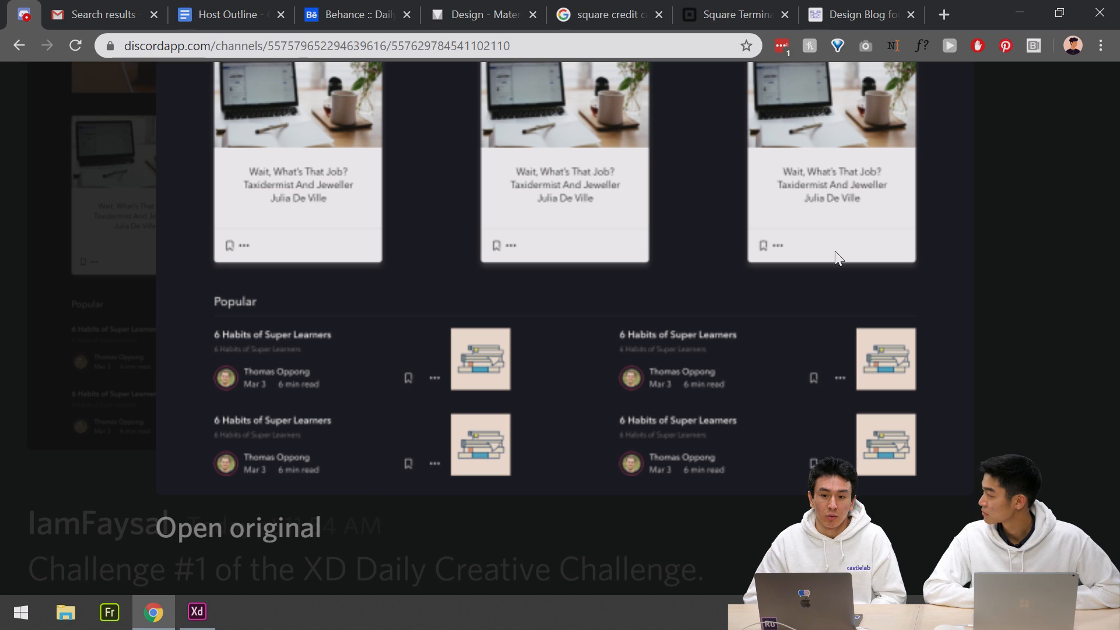
{"action": "scroll", "coordinate": [838, 257], "scroll_direction": "up", "scroll_amount": 2}
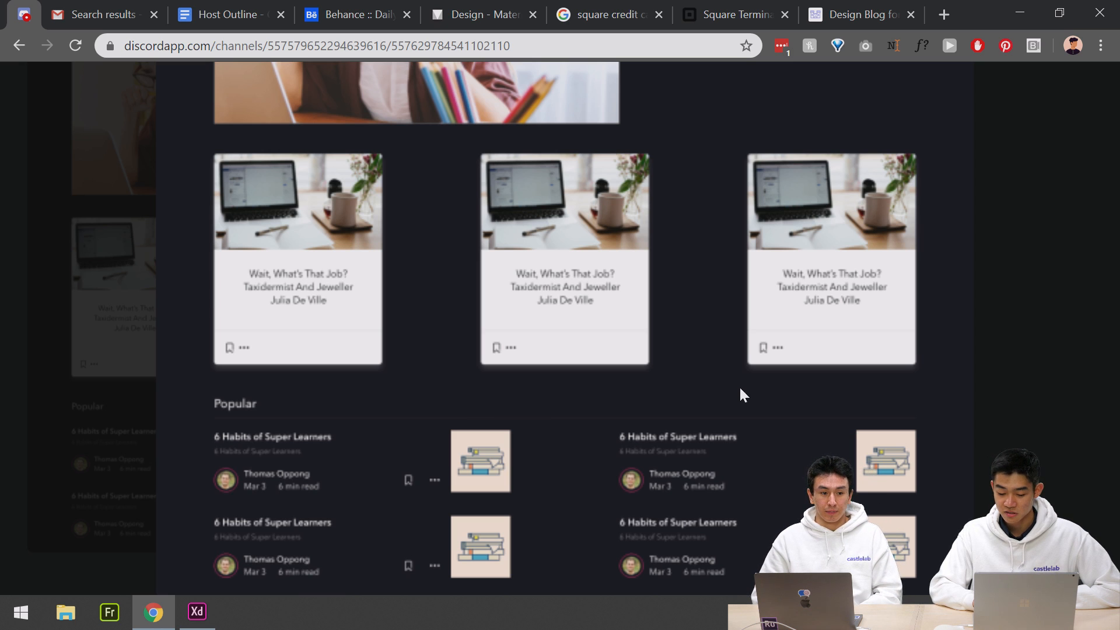
{"action": "scroll", "coordinate": [740, 389], "scroll_direction": "down", "scroll_amount": 1}
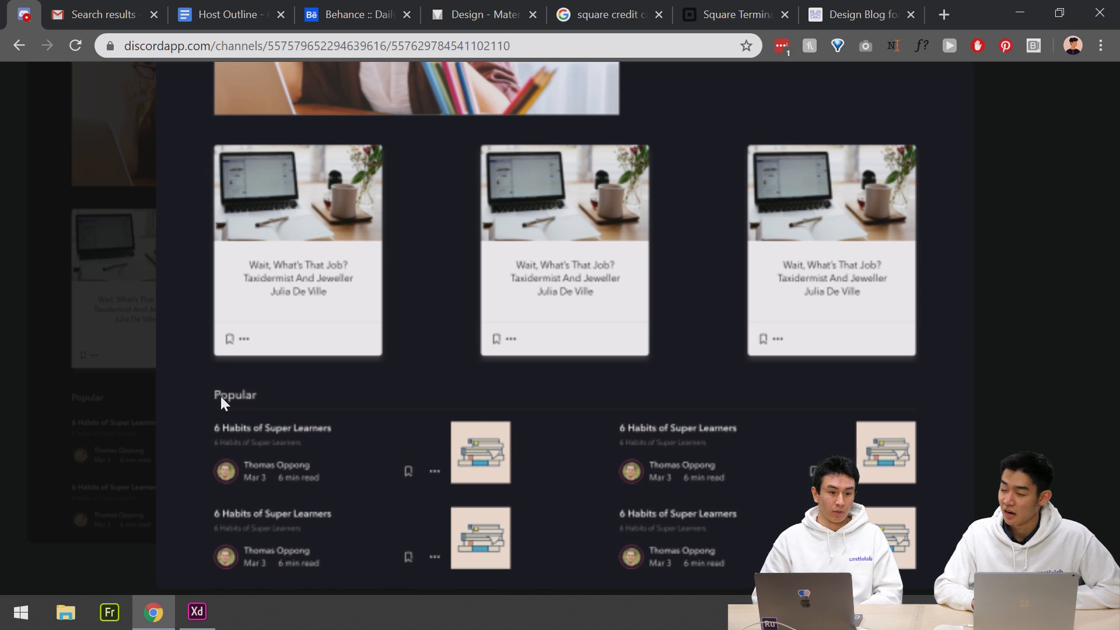
Compare the resource list's Latest Stories, article card and Popular layouts, view the whole design at normal size, and close the preview.
{"action": "scroll", "coordinate": [220, 397], "scroll_direction": "up", "scroll_amount": 4}
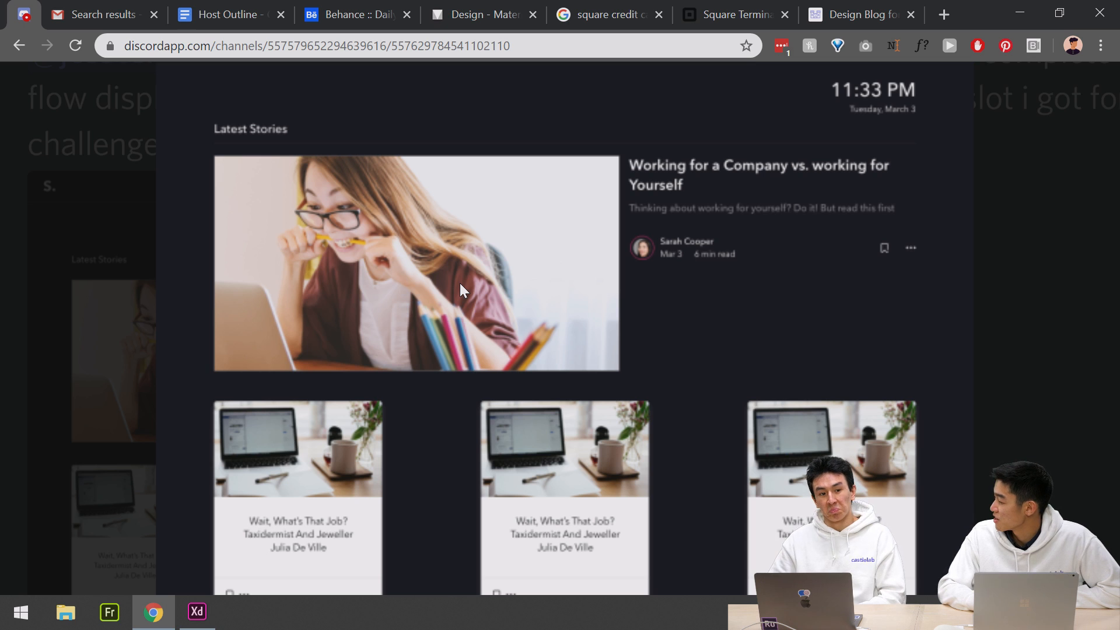
{"action": "scroll", "coordinate": [460, 284], "scroll_direction": "down", "scroll_amount": 2}
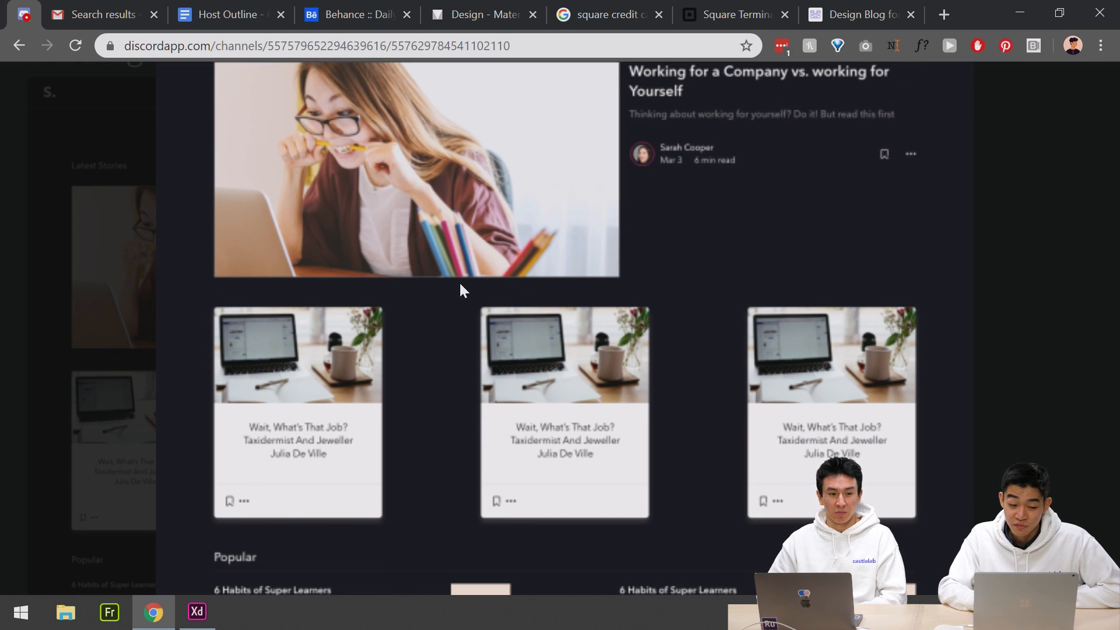
{"action": "scroll", "coordinate": [460, 290], "scroll_direction": "up", "scroll_amount": 1}
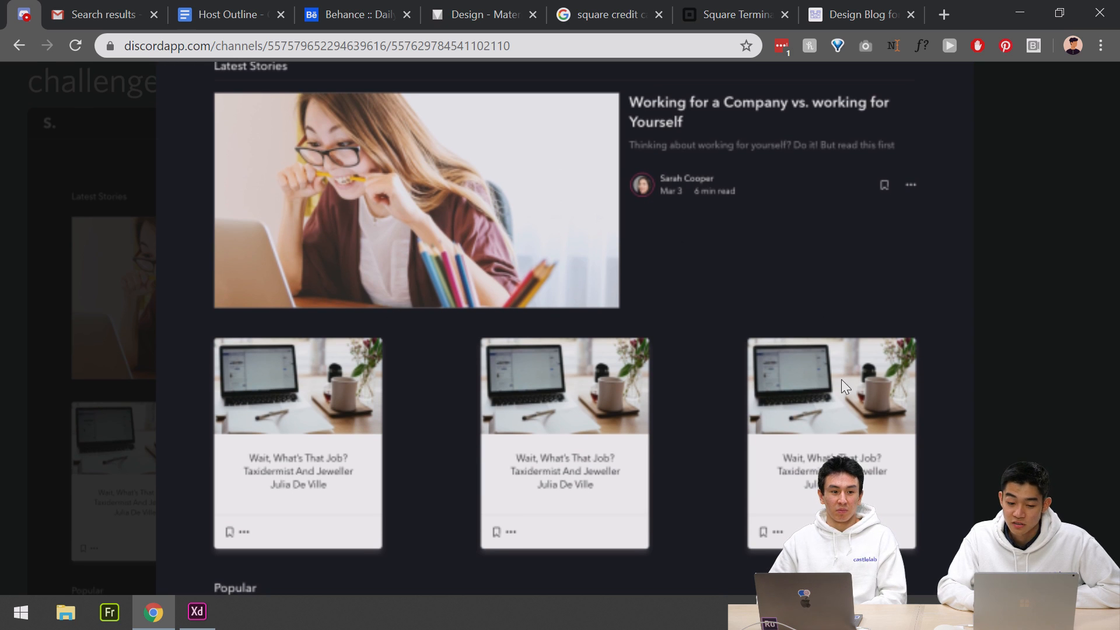
{"action": "scroll", "coordinate": [439, 151], "scroll_direction": "down", "scroll_amount": 4}
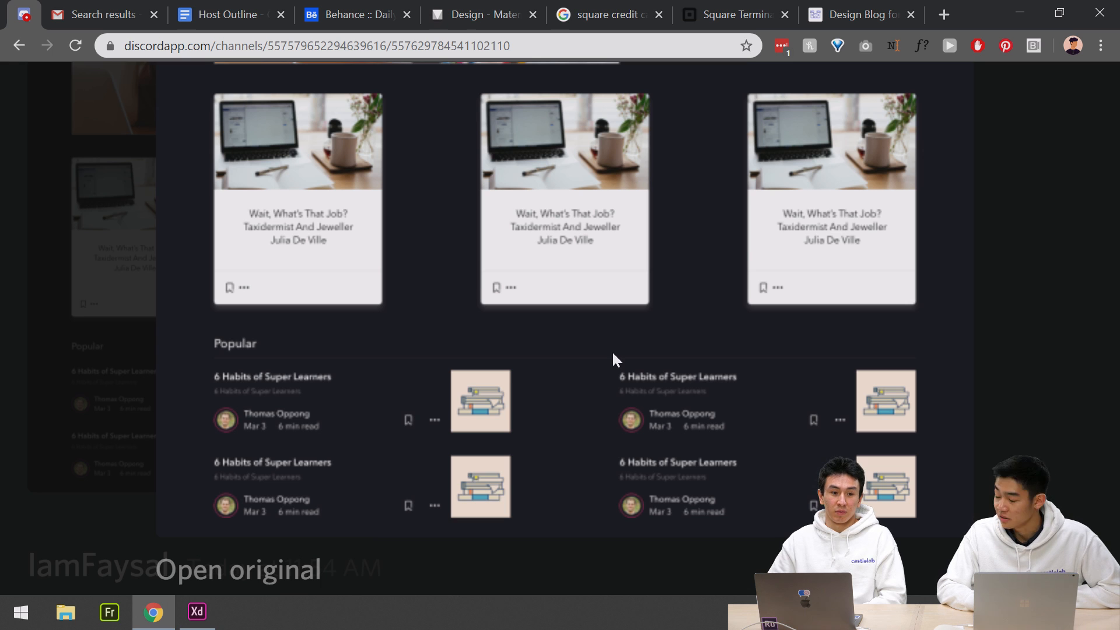
{"action": "scroll", "coordinate": [613, 354], "scroll_direction": "down", "scroll_amount": 1}
{"action": "scroll", "coordinate": [957, 375], "scroll_direction": "down", "scroll_amount": 3}
{"action": "scroll", "coordinate": [957, 376], "scroll_direction": "down", "scroll_amount": 2}
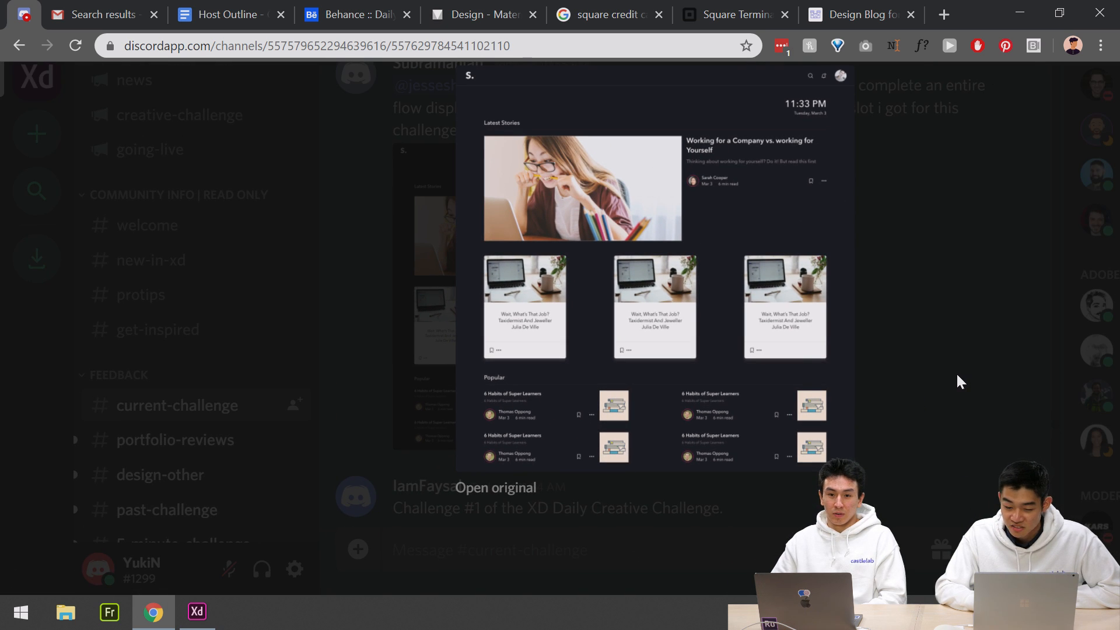
{"action": "scroll", "coordinate": [955, 372], "scroll_direction": "up", "scroll_amount": 1}
{"action": "left_click", "coordinate": [957, 373]}
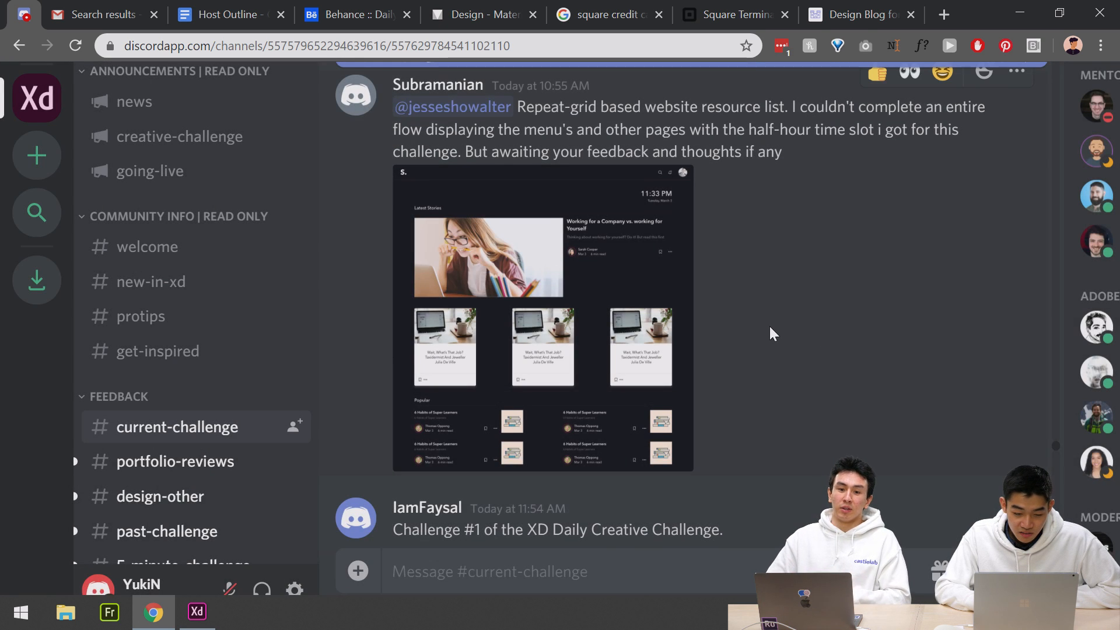
Open the Challenge #1 Repeat Grid dashboard design in the current-challenge channel and enlarge its Version Control and Continuous Integration tables.
{"action": "scroll", "coordinate": [770, 334], "scroll_direction": "down", "scroll_amount": 1}
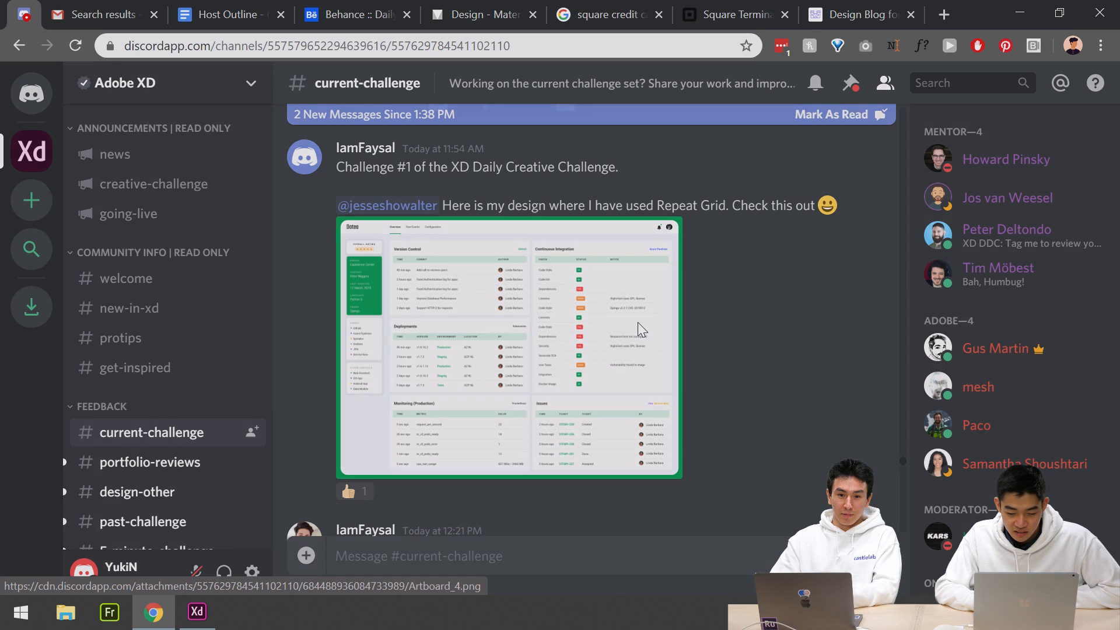
{"action": "left_click", "coordinate": [638, 324]}
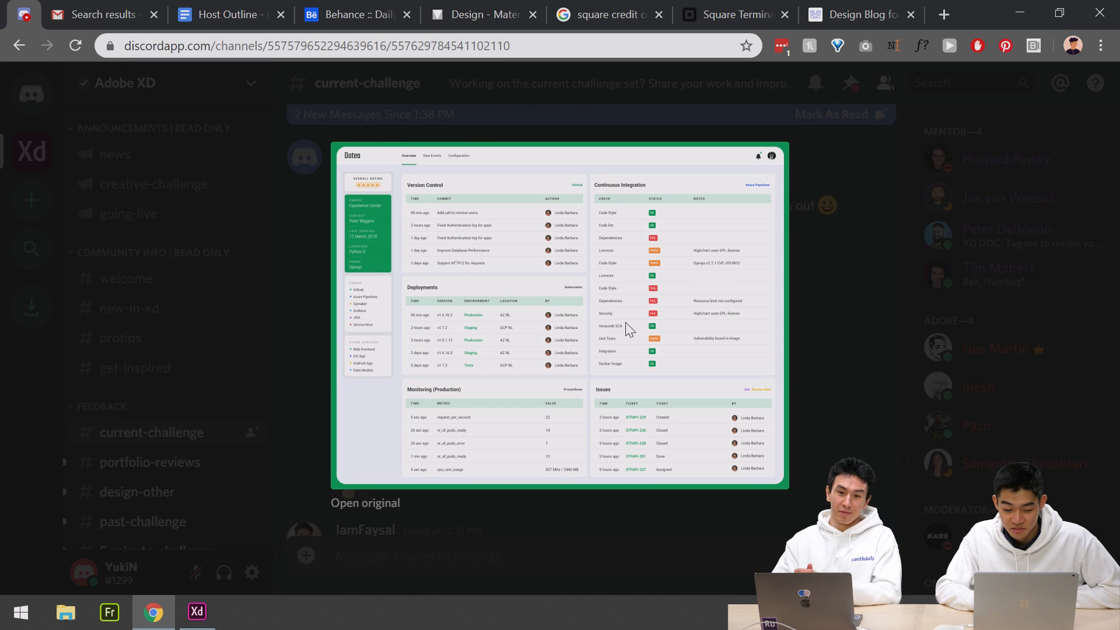
{"action": "scroll", "coordinate": [581, 320], "scroll_direction": "up", "scroll_amount": 5}
{"action": "scroll", "coordinate": [581, 320], "scroll_direction": "up", "scroll_amount": 3}
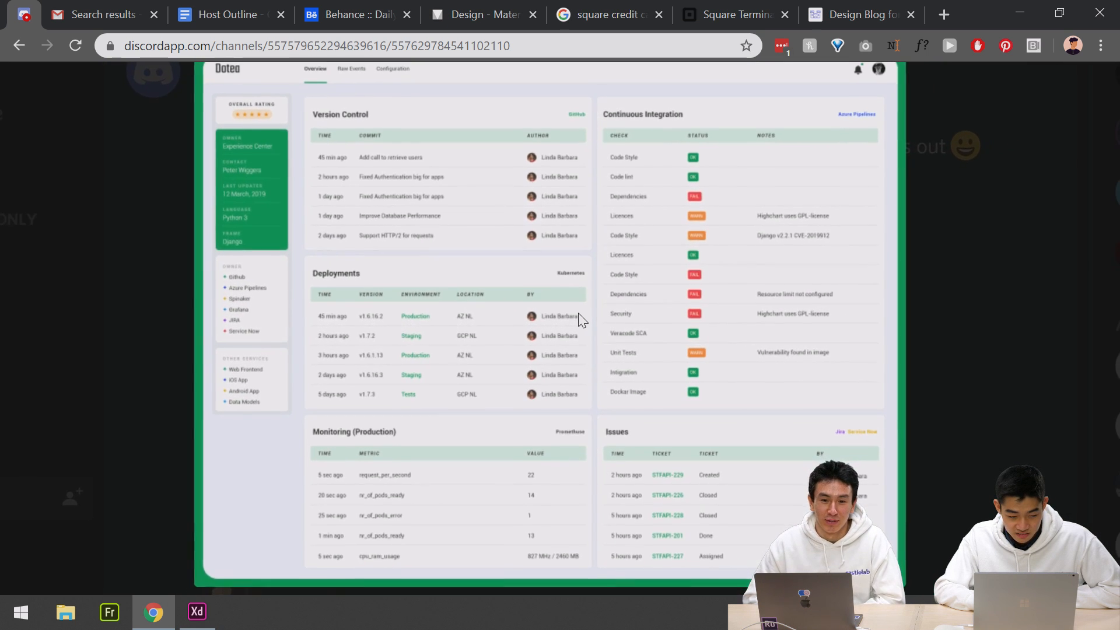
{"action": "scroll", "coordinate": [581, 320], "scroll_direction": "up", "scroll_amount": 3}
{"action": "scroll", "coordinate": [578, 313], "scroll_direction": "up", "scroll_amount": 3}
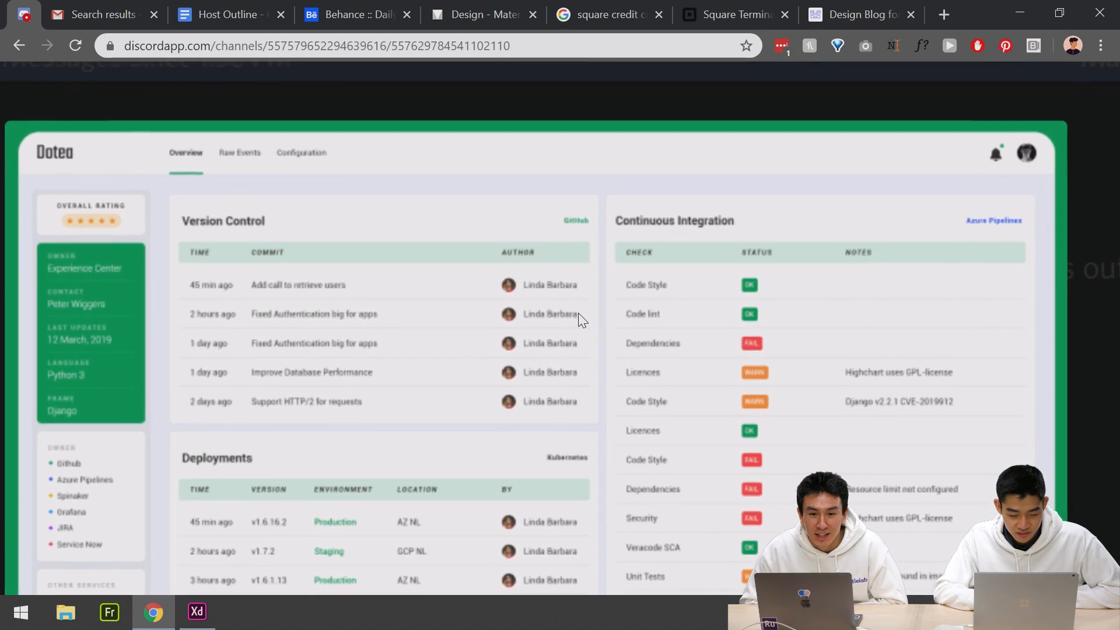
Examine the dashboard design's Deployments, Monitoring (Production) and Issues tables and its sidebar up close.
{"action": "scroll", "coordinate": [578, 313], "scroll_direction": "down", "scroll_amount": 1}
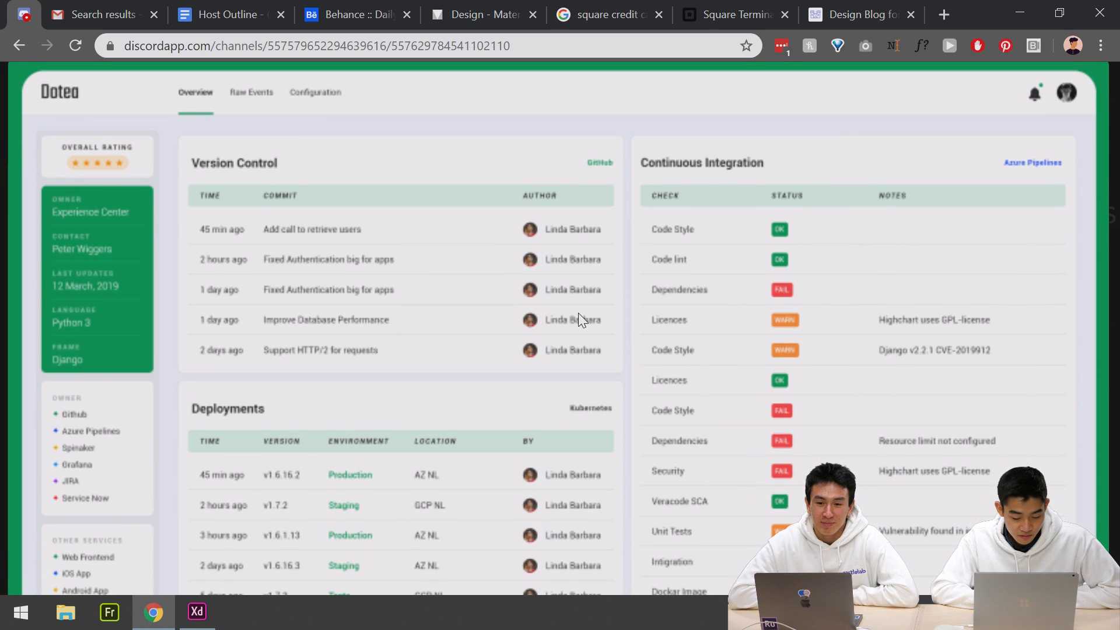
{"action": "scroll", "coordinate": [579, 313], "scroll_direction": "down", "scroll_amount": 1}
{"action": "scroll", "coordinate": [579, 313], "scroll_direction": "down", "scroll_amount": 6}
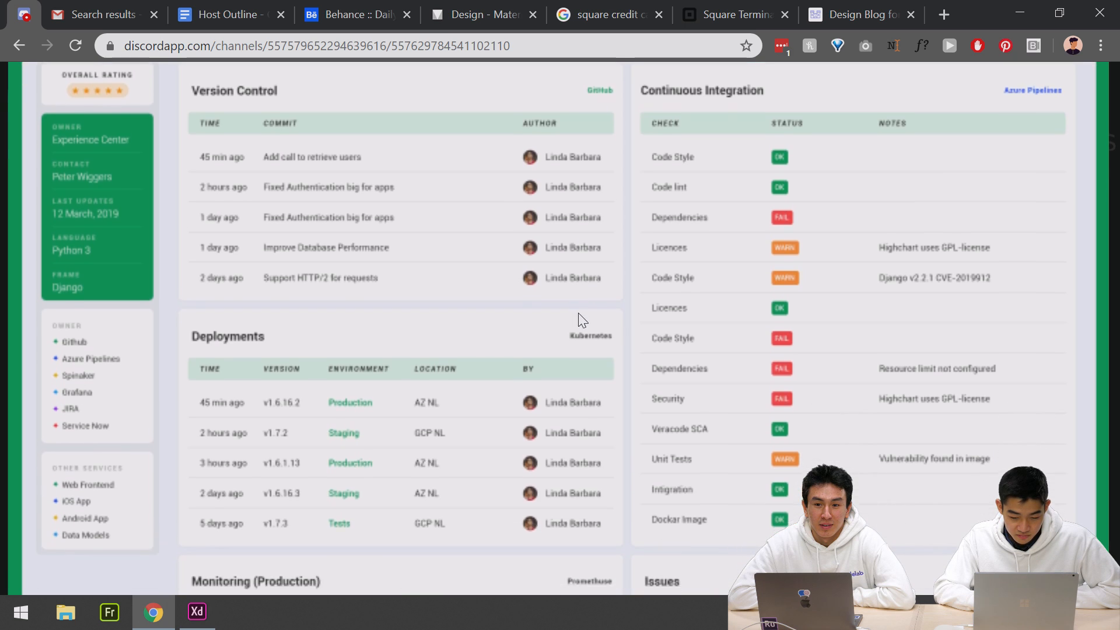
{"action": "scroll", "coordinate": [579, 313], "scroll_direction": "up", "scroll_amount": 6}
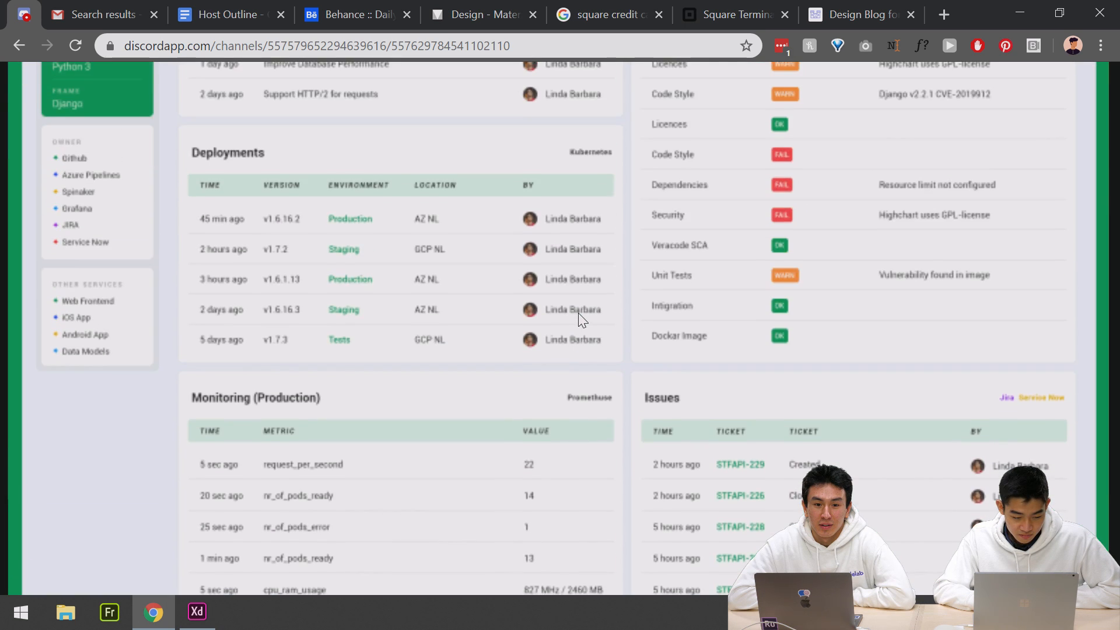
Recheck the dashboard design's header and upper tables, and return the Discord page to normal size.
{"action": "scroll", "coordinate": [589, 267], "scroll_direction": "up", "scroll_amount": 1}
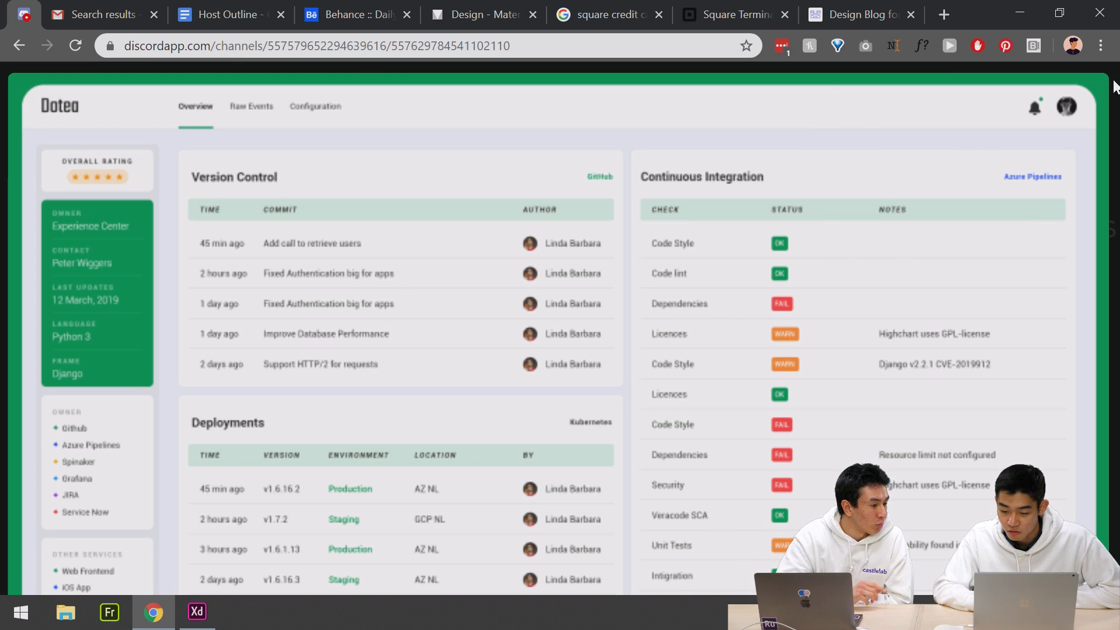
{"action": "scroll", "coordinate": [691, 201], "scroll_direction": "down", "scroll_amount": 8}
{"action": "key", "text": "ctrl+minus"}
{"action": "key", "text": "ctrl+minus"}
{"action": "key", "text": "ctrl+minus"}
{"action": "key", "text": "ctrl+minus"}
{"action": "key", "text": "ctrl+minus"}
{"action": "key", "text": "ctrl+minus"}
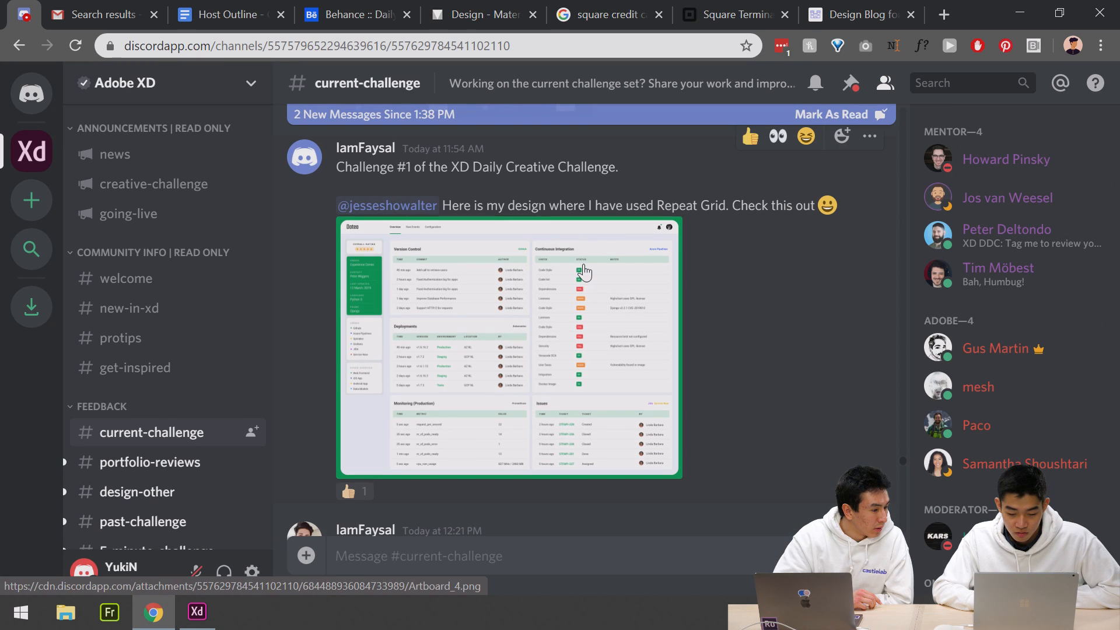
Open the dashboard design's original image in its own browser tab and fit the whole artboard in view.
{"action": "left_click", "coordinate": [579, 330]}
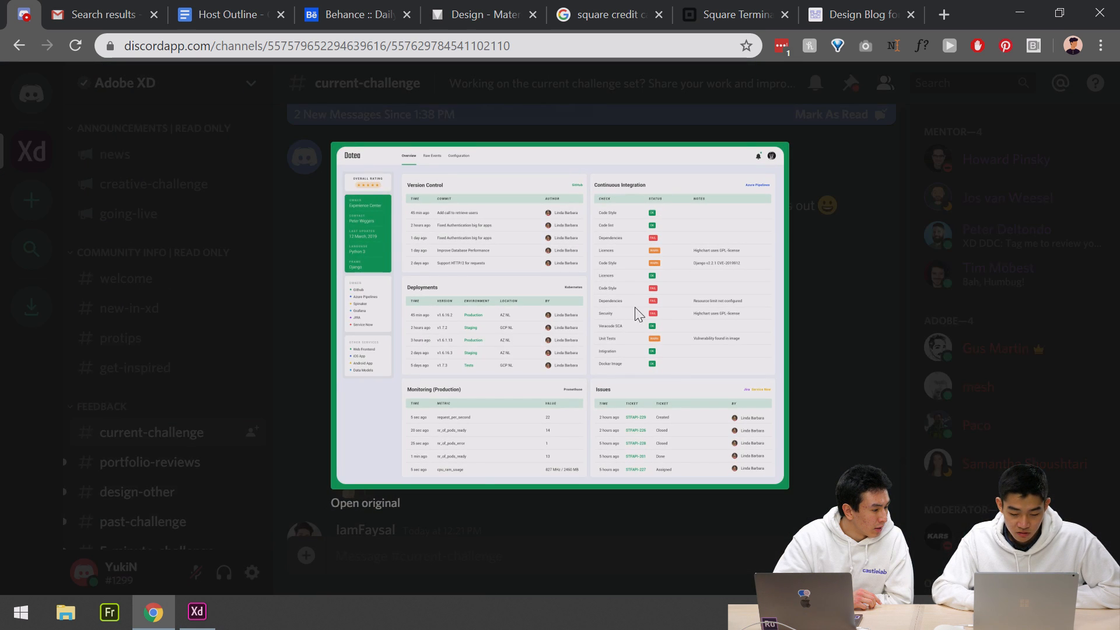
{"action": "left_click", "coordinate": [385, 505]}
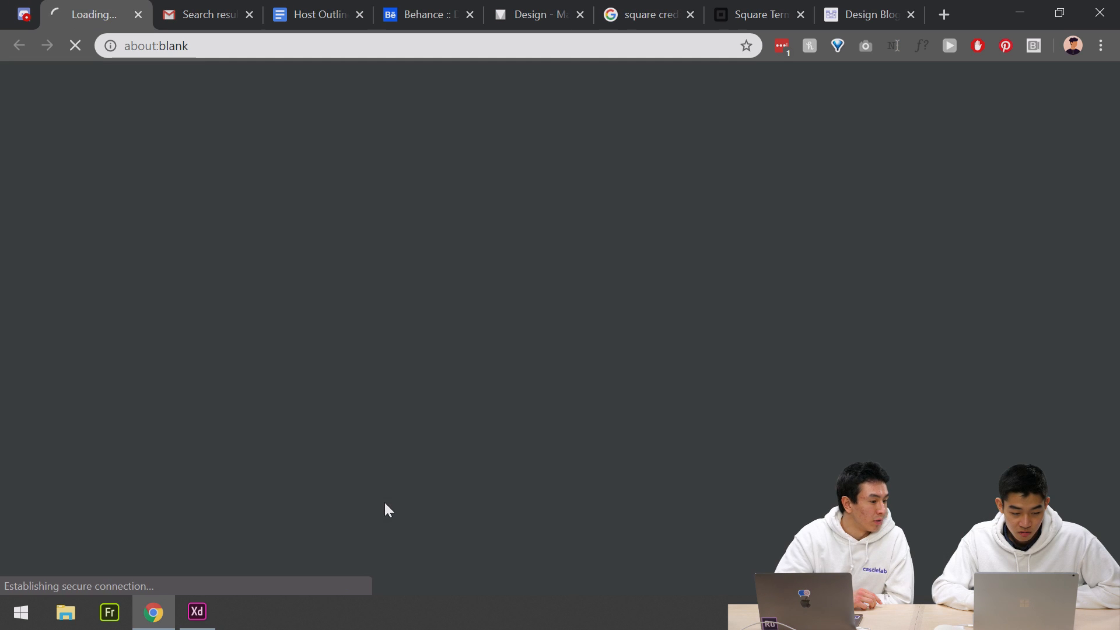
{"action": "left_click", "coordinate": [502, 226]}
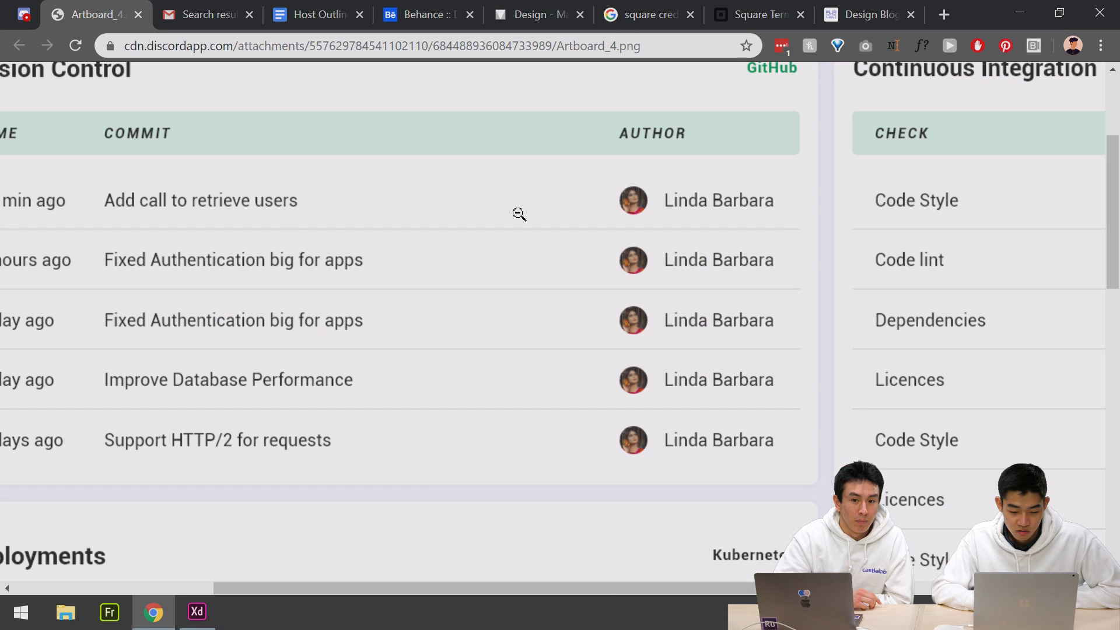
{"action": "scroll", "coordinate": [519, 214], "scroll_direction": "down", "scroll_amount": 2}
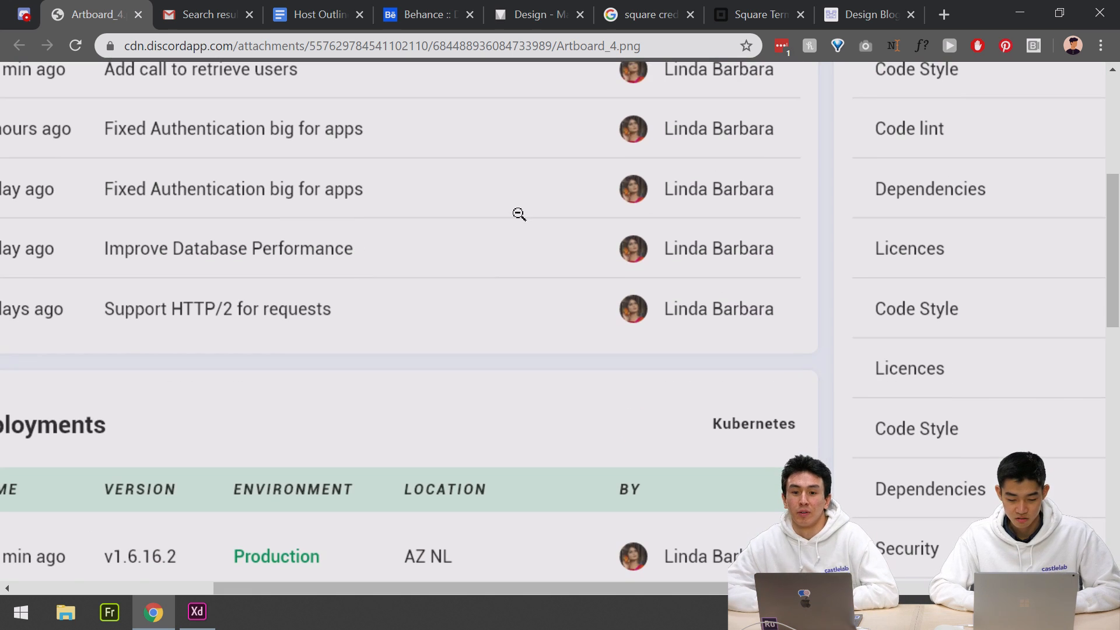
{"action": "left_click", "coordinate": [519, 214]}
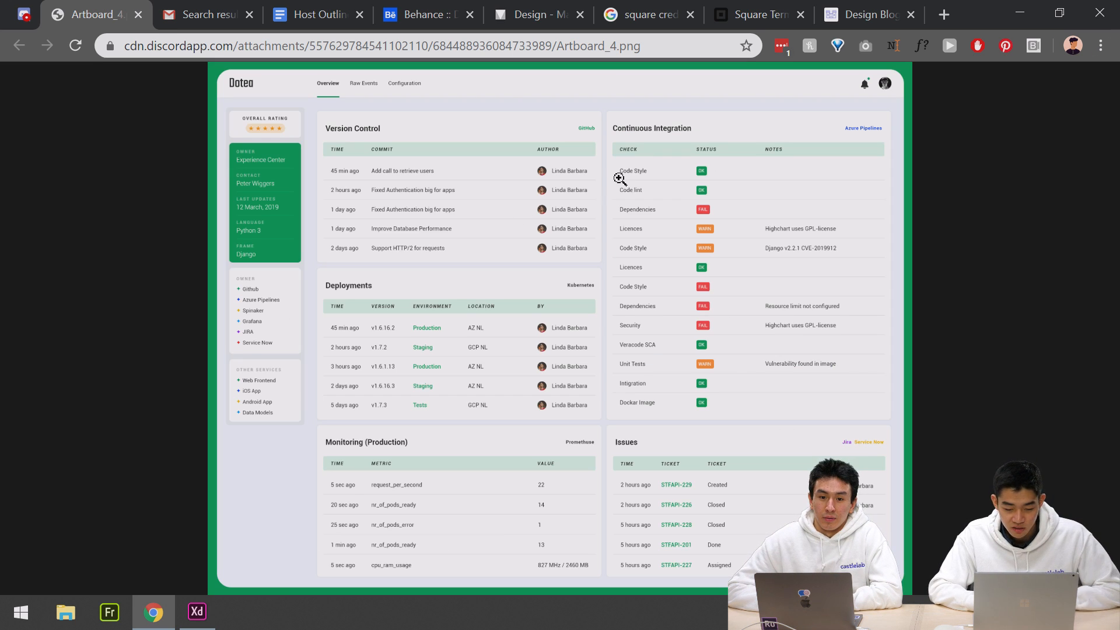
Enlarge the original image and examine its Version Control, Continuous Integration and Deployments tables.
{"action": "left_click", "coordinate": [552, 171]}
{"action": "scroll", "coordinate": [554, 169], "scroll_direction": "down", "scroll_amount": 1}
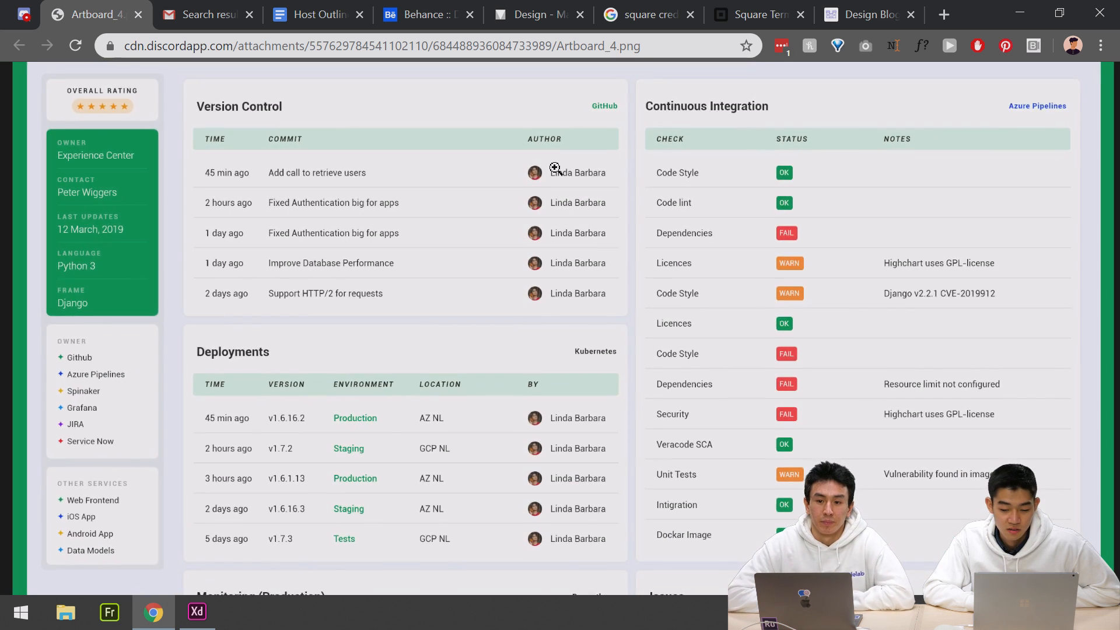
{"action": "scroll", "coordinate": [555, 169], "scroll_direction": "up", "scroll_amount": 1}
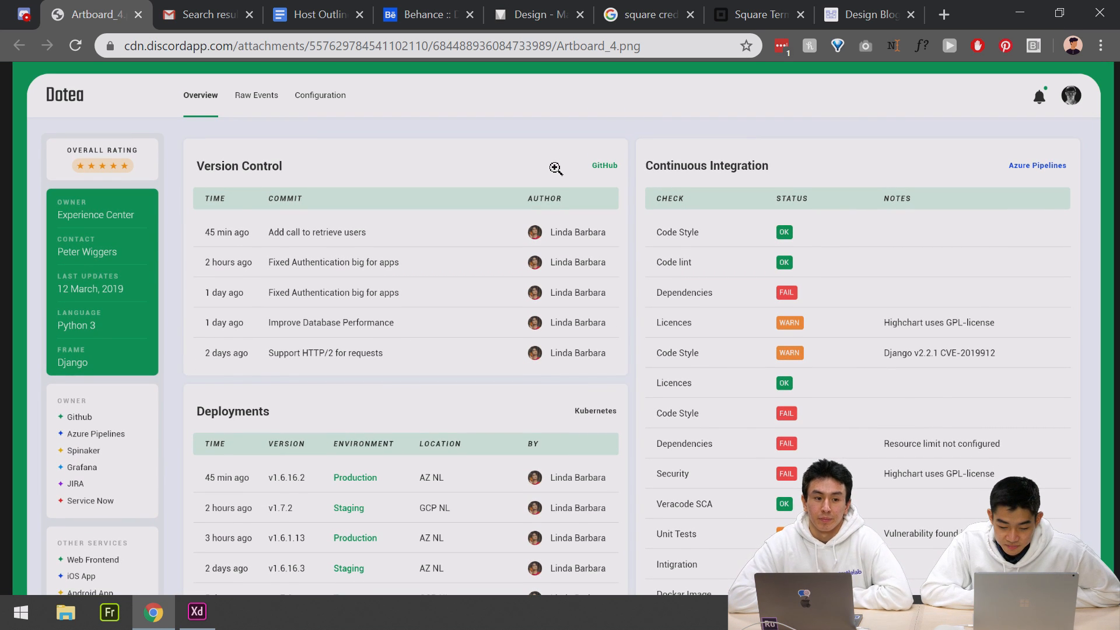
{"action": "scroll", "coordinate": [555, 169], "scroll_direction": "down", "scroll_amount": 1}
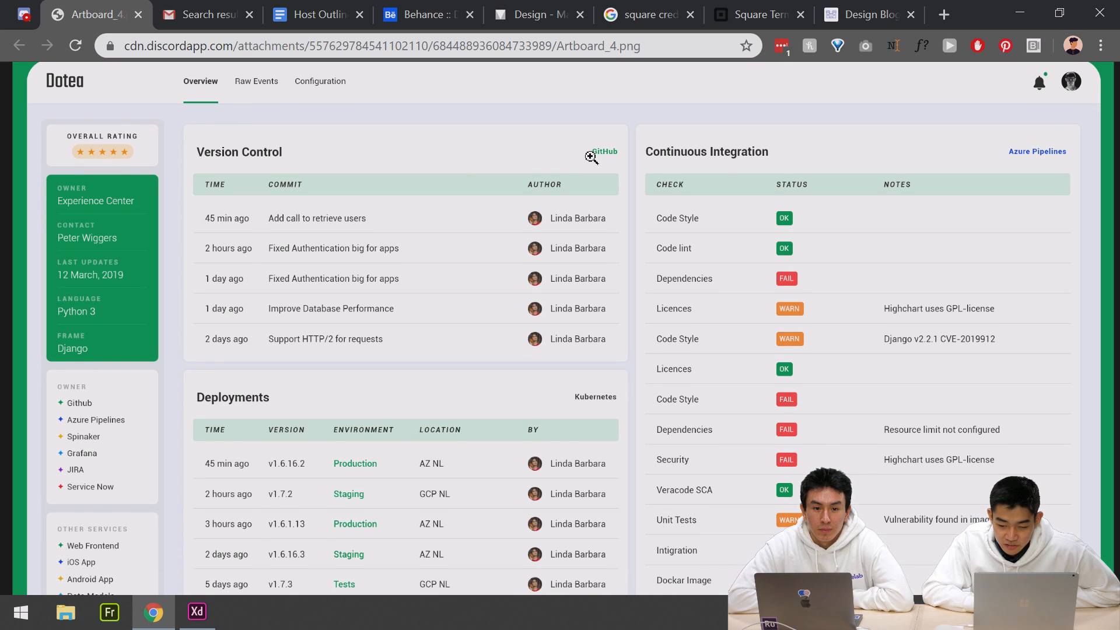
{"action": "scroll", "coordinate": [592, 154], "scroll_direction": "down", "scroll_amount": 1}
{"action": "scroll", "coordinate": [590, 158], "scroll_direction": "down", "scroll_amount": 4}
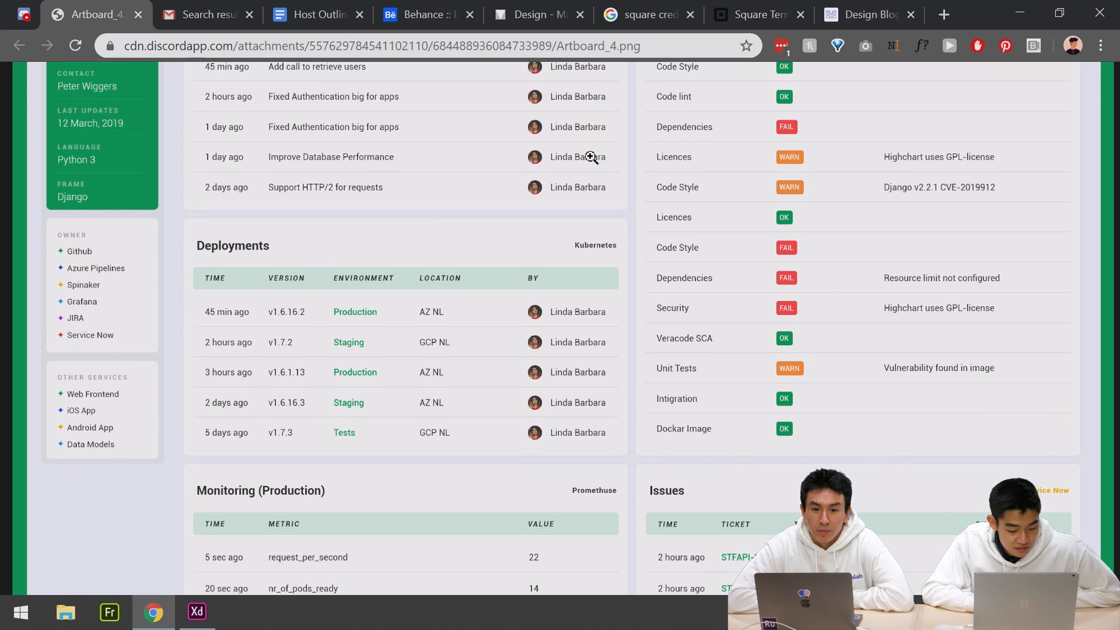
{"action": "scroll", "coordinate": [572, 79], "scroll_direction": "up", "scroll_amount": 4}
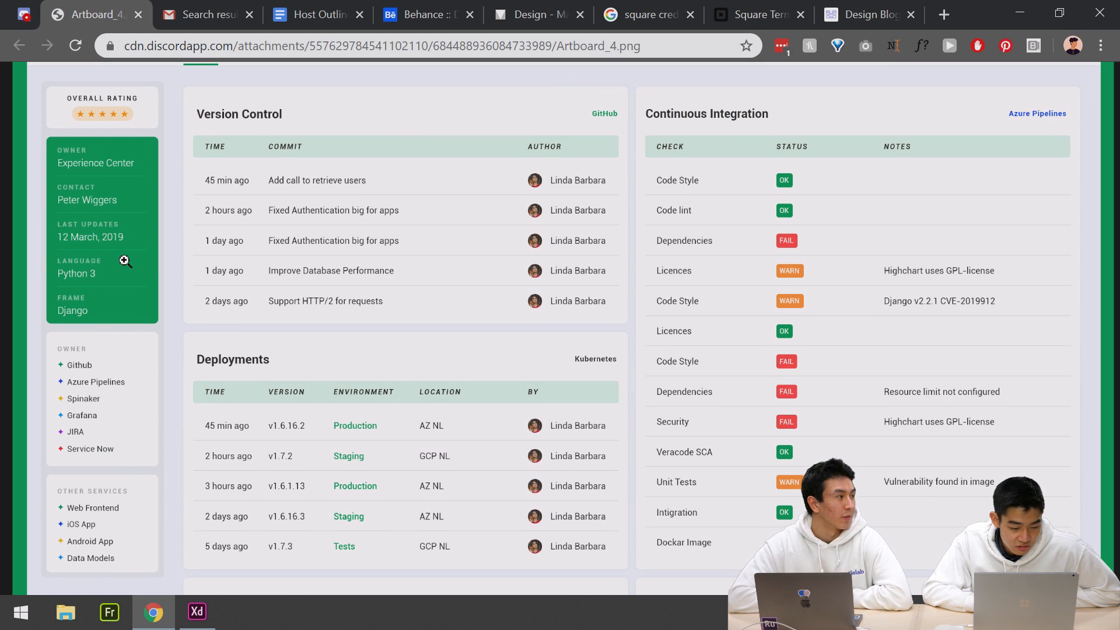
Examine the dashboard layout from its Overview header down to the Monitoring (Production) and Issues tables.
{"action": "scroll", "coordinate": [127, 360], "scroll_direction": "up", "scroll_amount": 1}
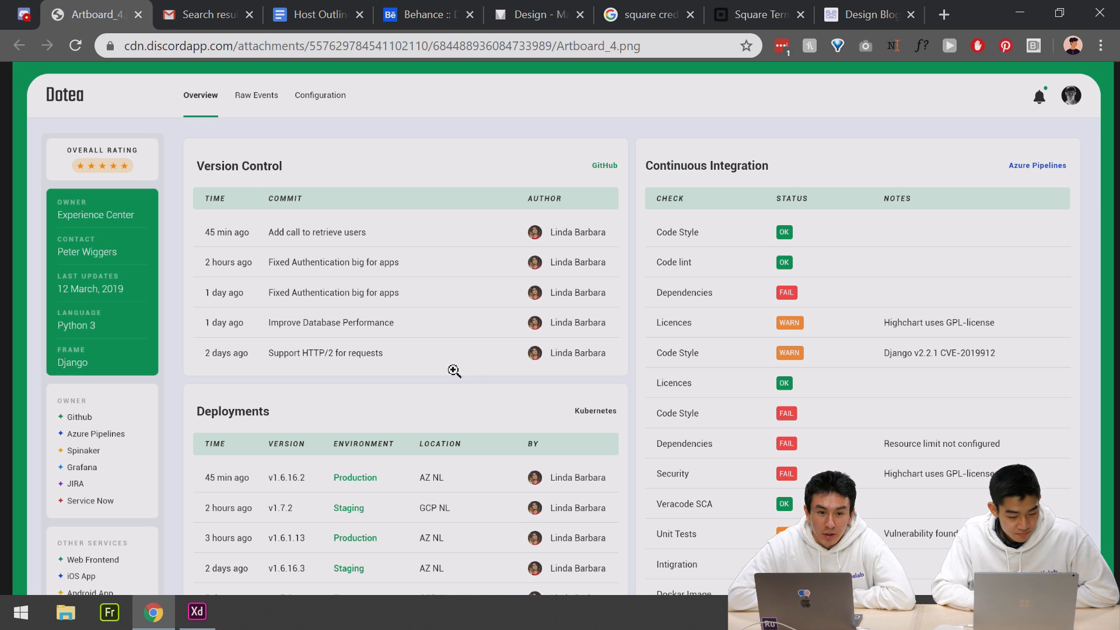
{"action": "scroll", "coordinate": [454, 371], "scroll_direction": "down", "scroll_amount": 1}
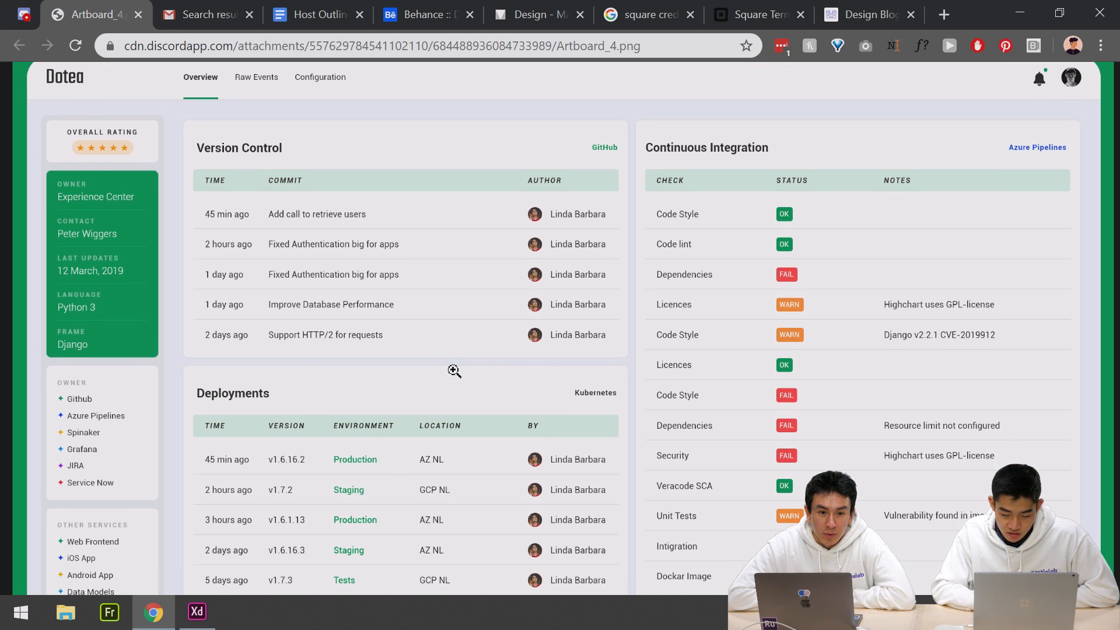
{"action": "scroll", "coordinate": [459, 336], "scroll_direction": "up", "scroll_amount": 1}
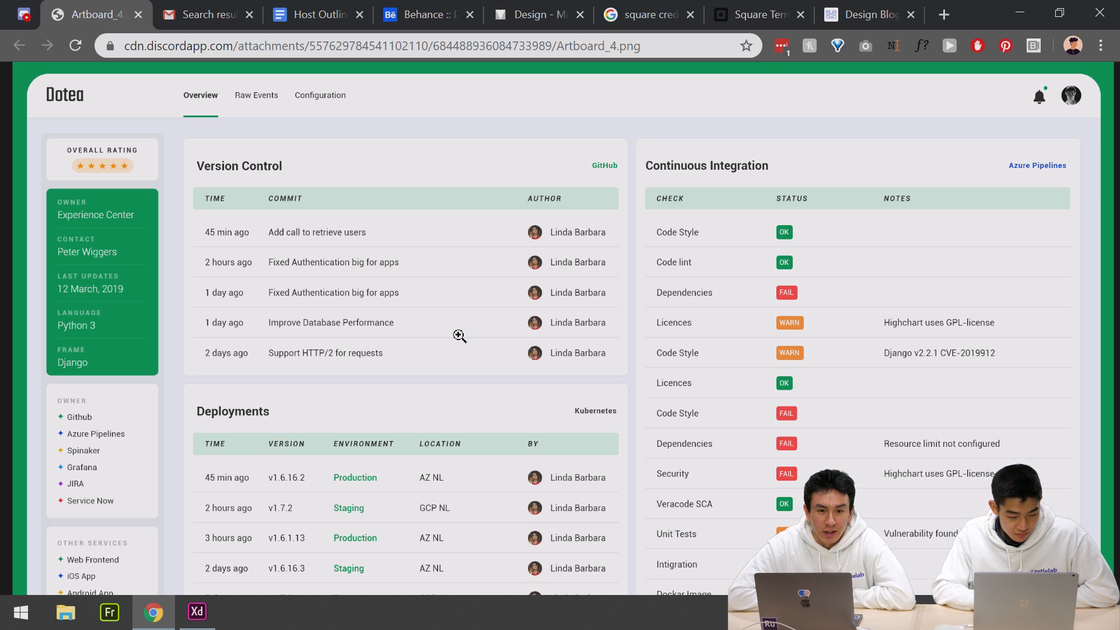
{"action": "scroll", "coordinate": [459, 335], "scroll_direction": "down", "scroll_amount": 1}
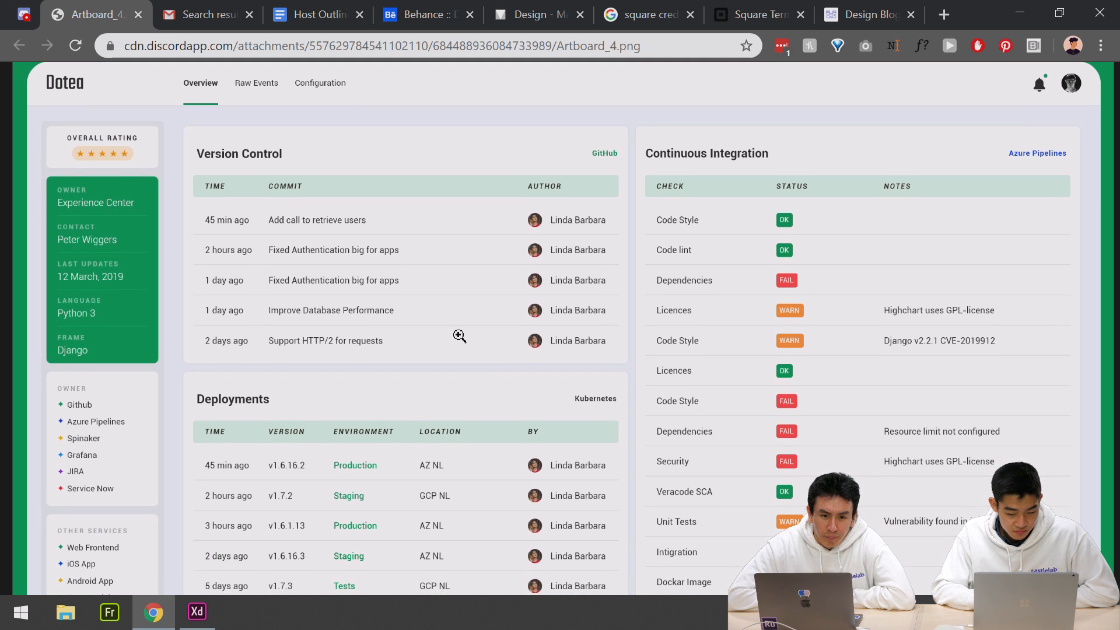
{"action": "scroll", "coordinate": [459, 336], "scroll_direction": "down", "scroll_amount": 1}
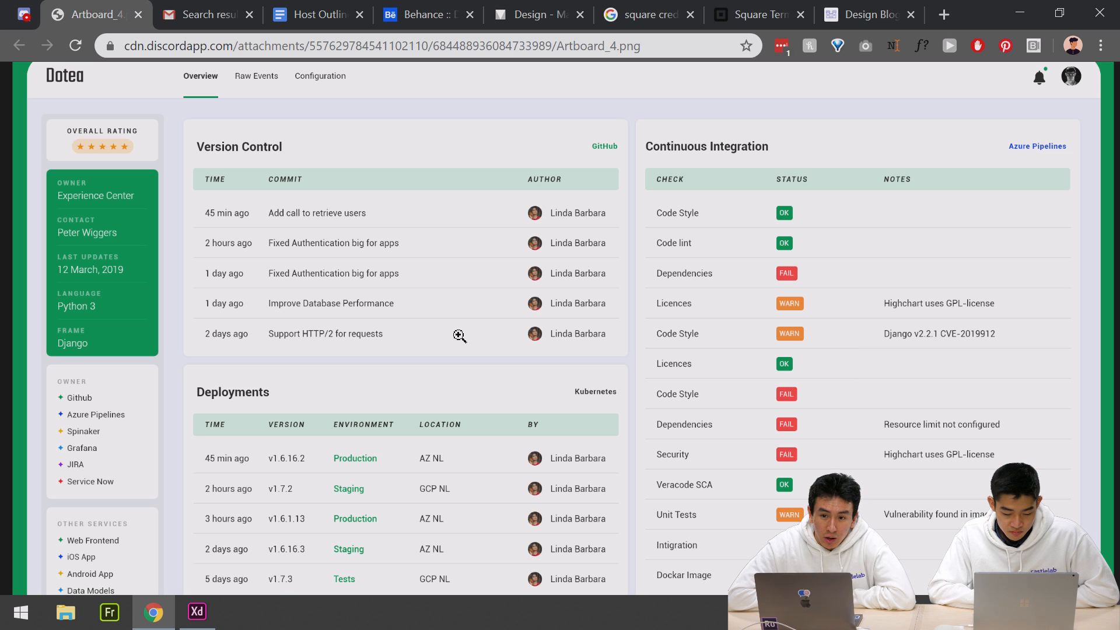
{"action": "scroll", "coordinate": [459, 336], "scroll_direction": "down", "scroll_amount": 3}
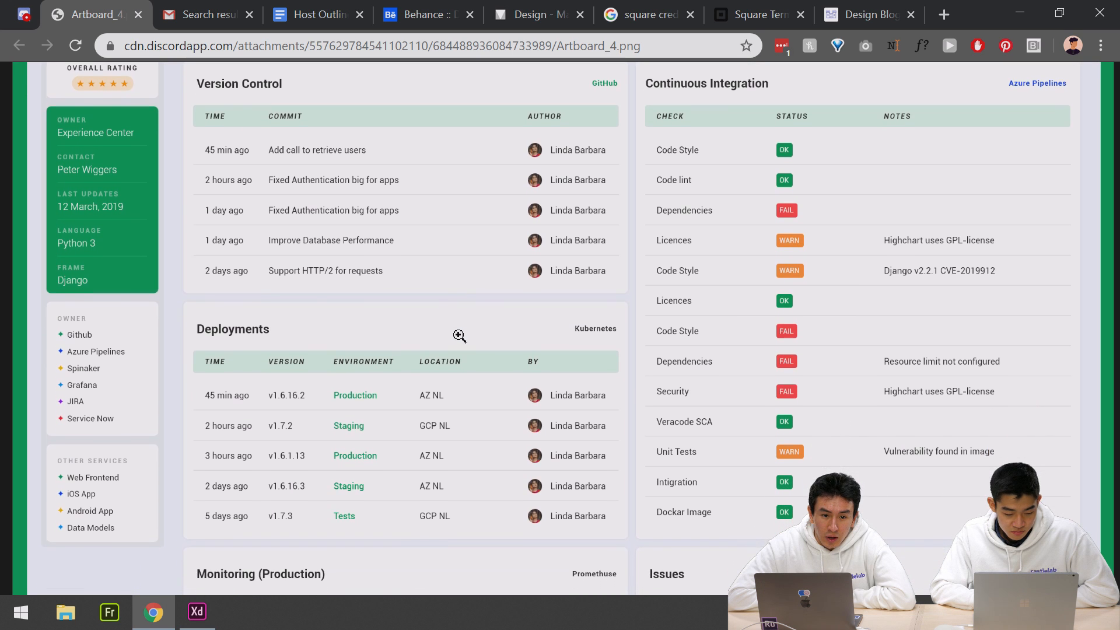
{"action": "scroll", "coordinate": [459, 336], "scroll_direction": "down", "scroll_amount": 5}
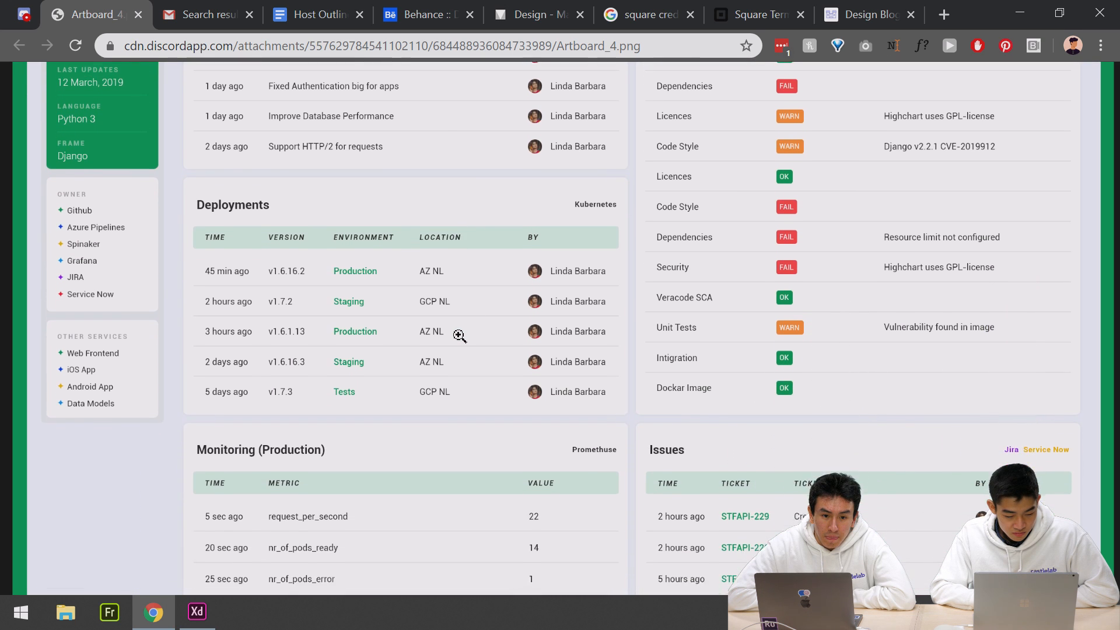
{"action": "scroll", "coordinate": [459, 336], "scroll_direction": "down", "scroll_amount": 4}
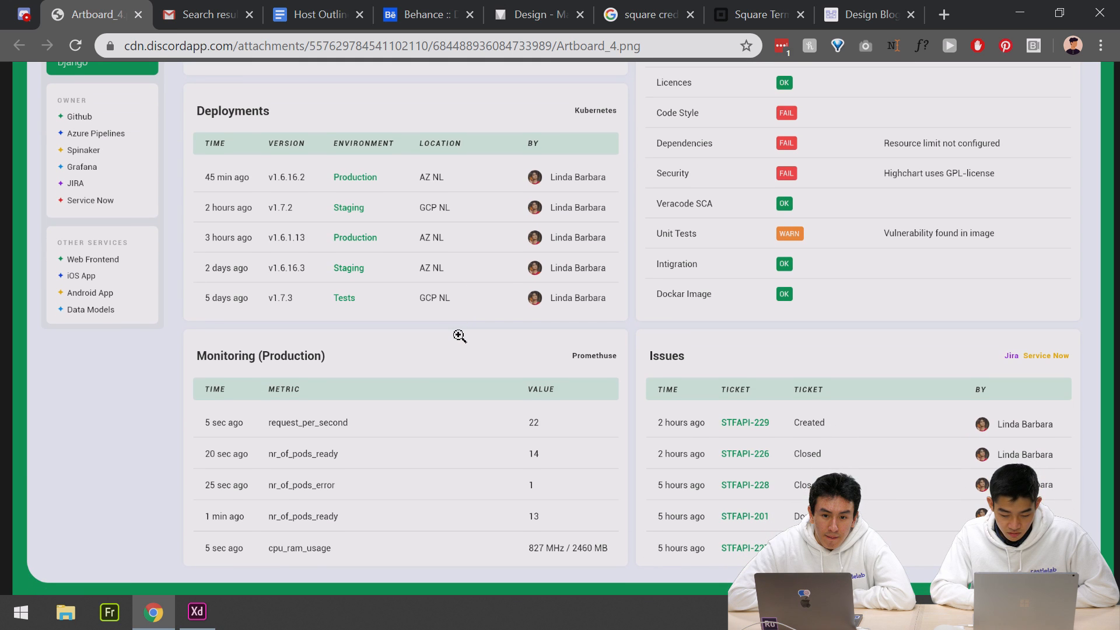
Examine the dashboard's sidebar, from the Overall Rating and green details card to the Owner and Other Services lists.
{"action": "scroll", "coordinate": [459, 335], "scroll_direction": "up", "scroll_amount": 10}
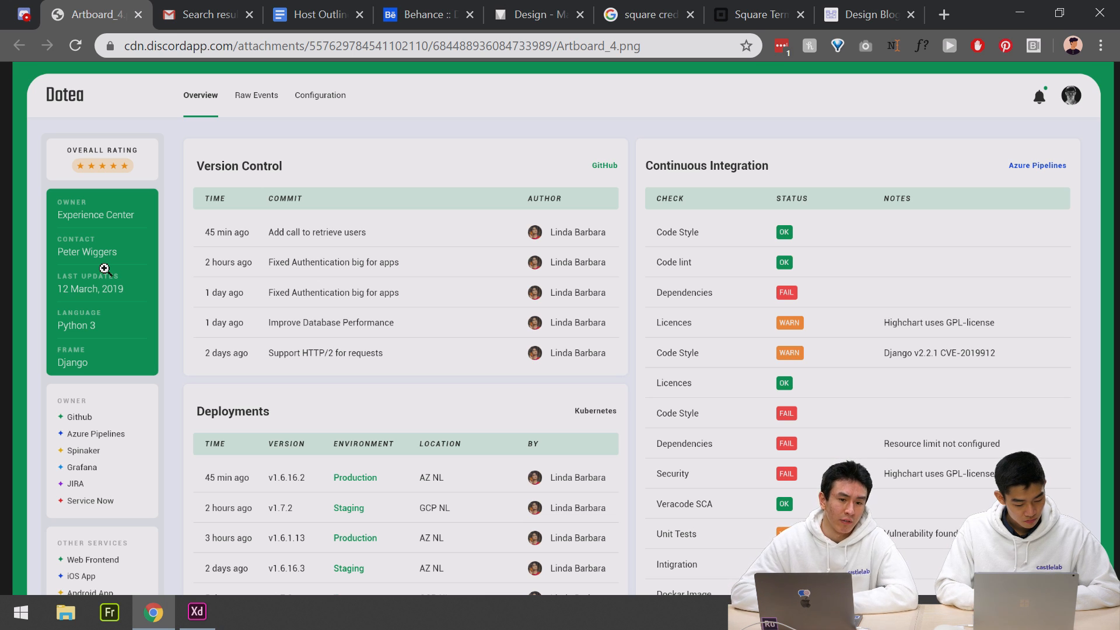
{"action": "scroll", "coordinate": [105, 269], "scroll_direction": "down", "scroll_amount": 3}
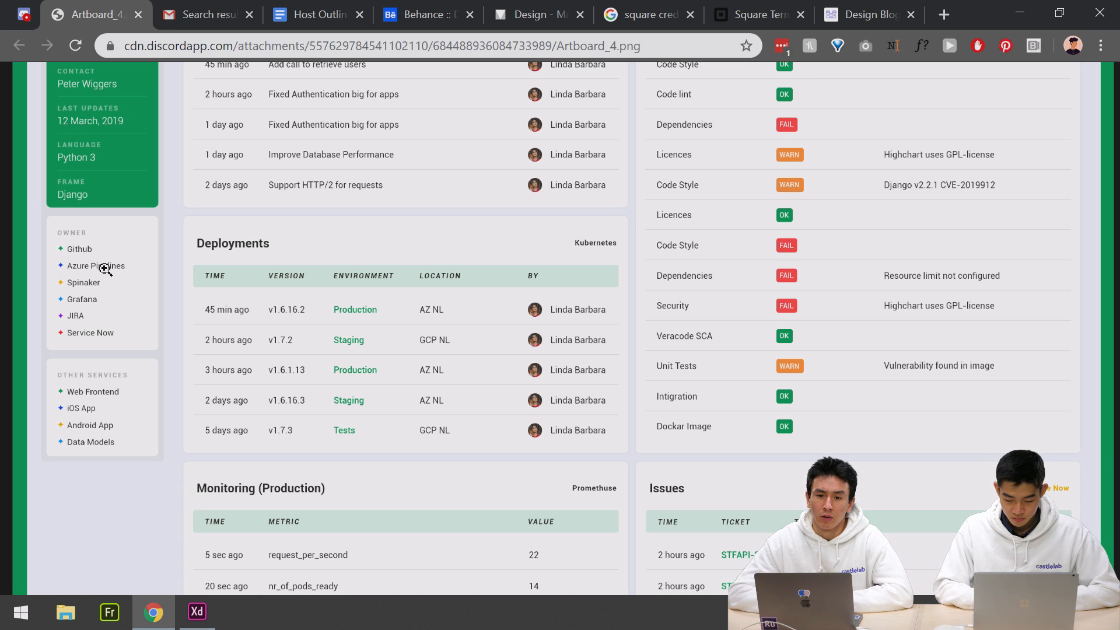
{"action": "scroll", "coordinate": [105, 269], "scroll_direction": "up", "scroll_amount": 1}
{"action": "scroll", "coordinate": [105, 269], "scroll_direction": "down", "scroll_amount": 1}
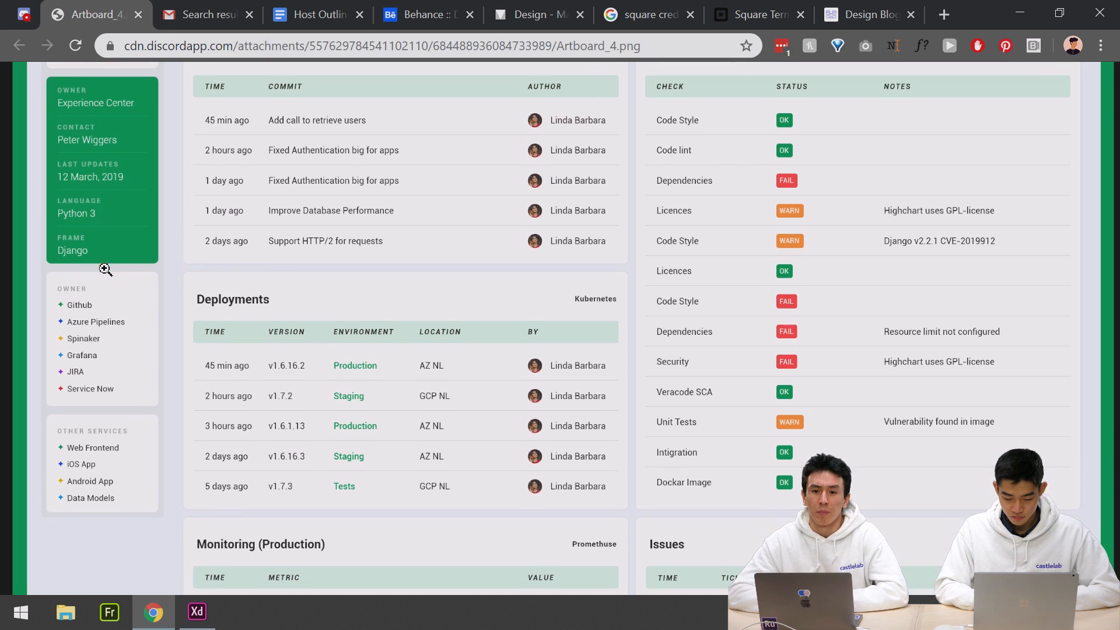
{"action": "scroll", "coordinate": [158, 318], "scroll_direction": "up", "scroll_amount": 1}
{"action": "scroll", "coordinate": [158, 318], "scroll_direction": "up", "scroll_amount": 2}
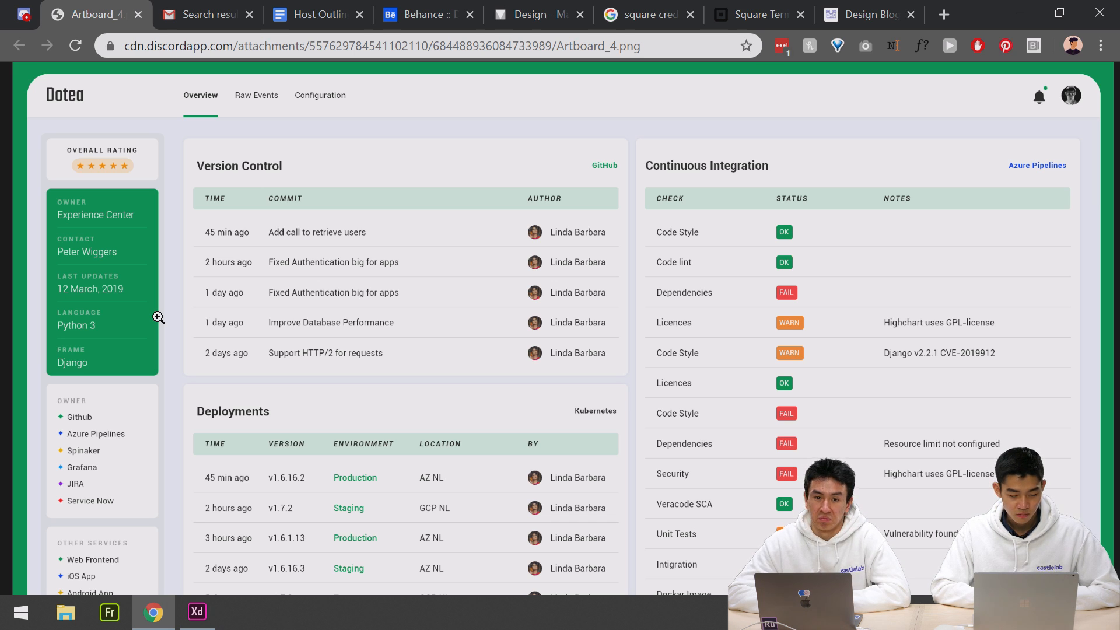
{"action": "scroll", "coordinate": [158, 318], "scroll_direction": "down", "scroll_amount": 1}
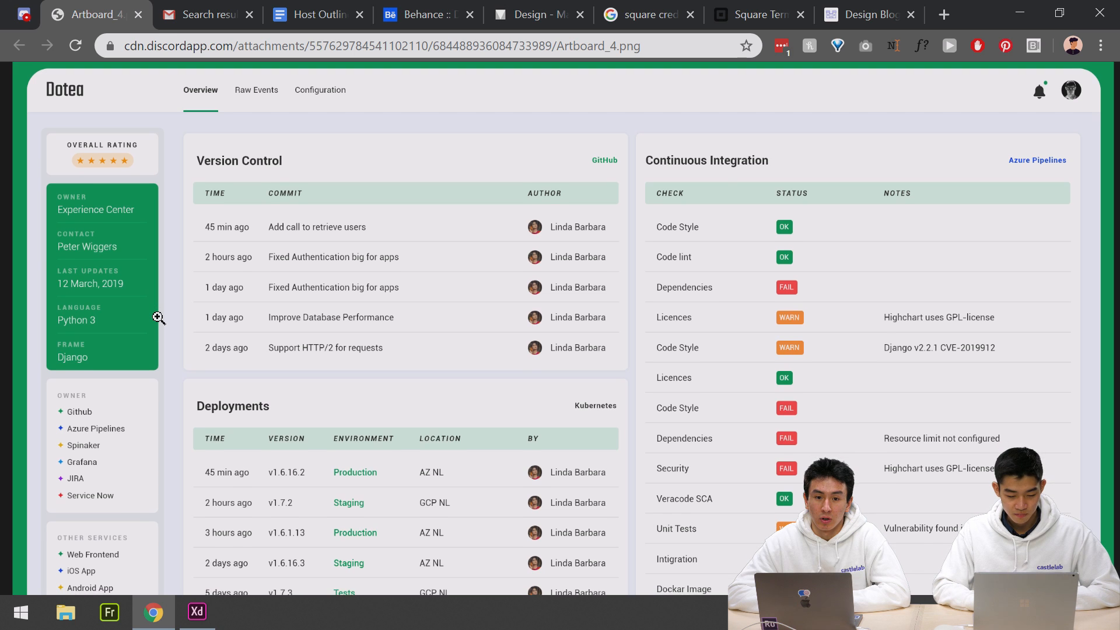
{"action": "scroll", "coordinate": [175, 317], "scroll_direction": "down", "scroll_amount": 1}
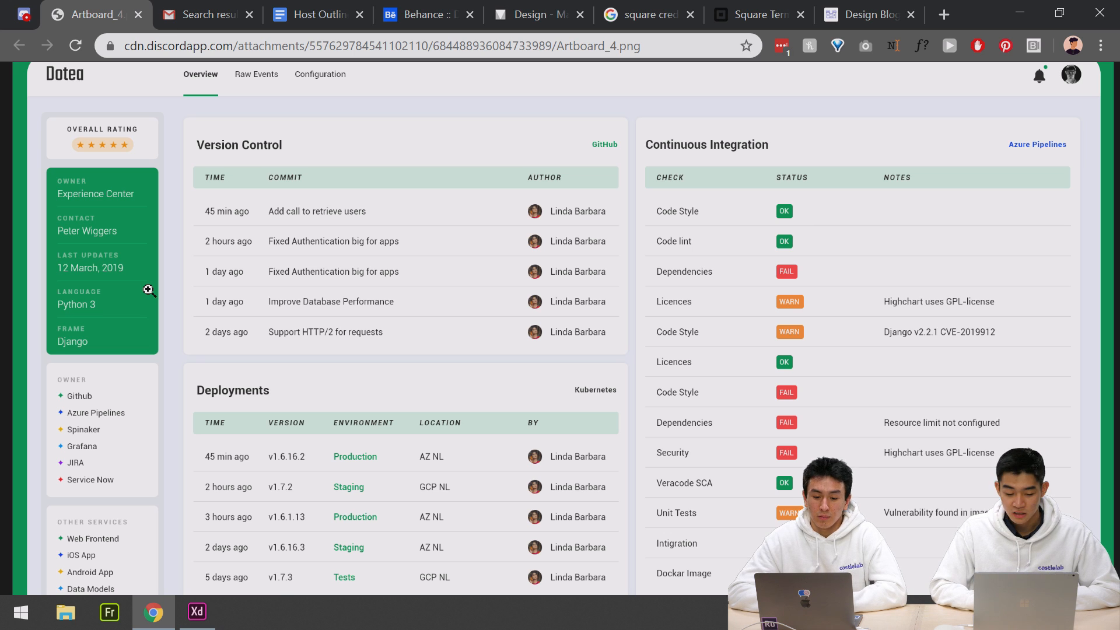
{"action": "mouse_move", "coordinate": [612, 321]}
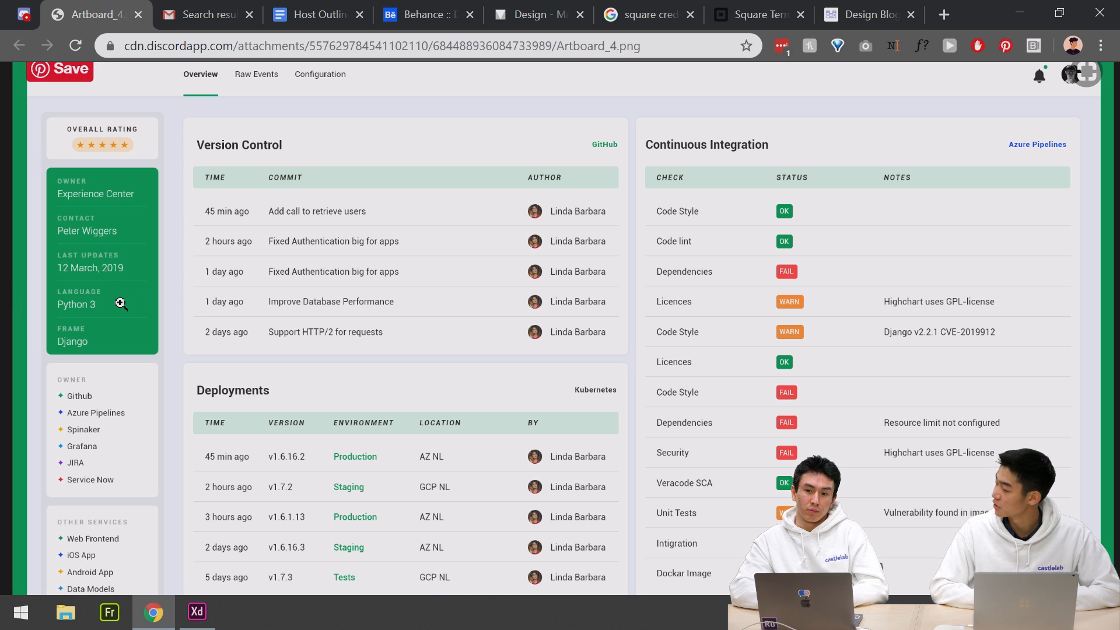
{"action": "scroll", "coordinate": [121, 304], "scroll_direction": "down", "scroll_amount": 1}
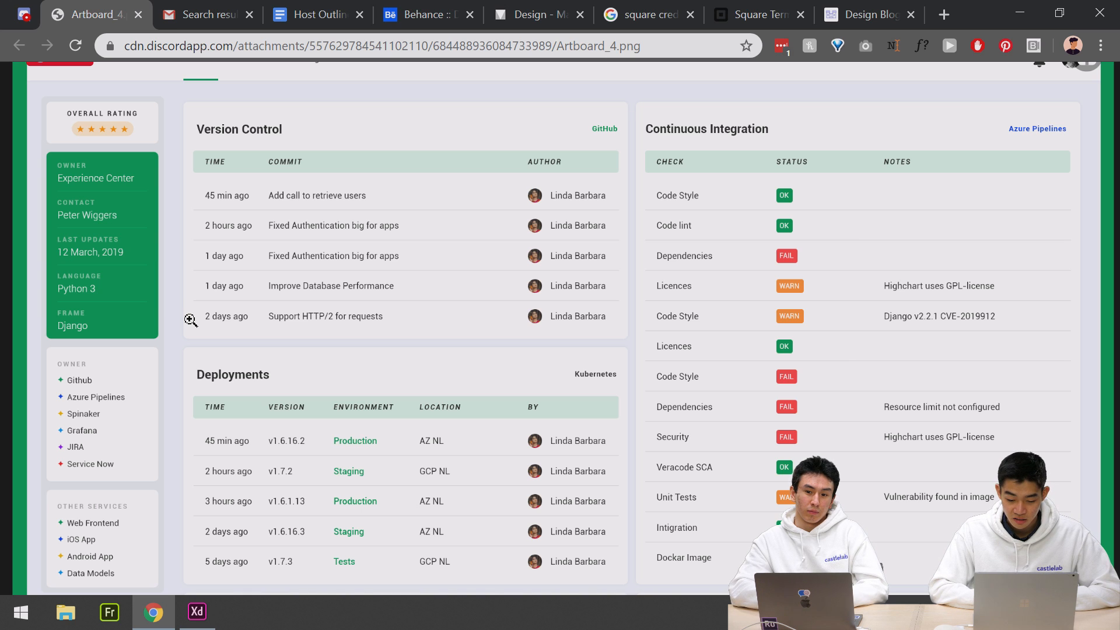
{"action": "scroll", "coordinate": [191, 320], "scroll_direction": "up", "scroll_amount": 2}
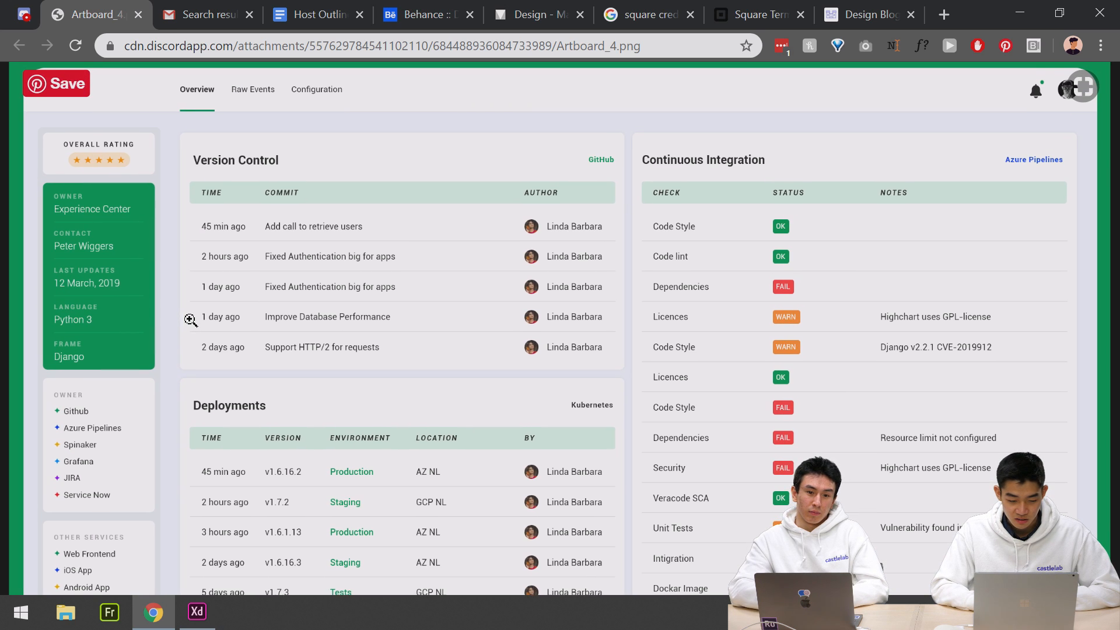
Compare the Continuous Integration status labels with the Issues table, view the whole artboard, and return to the Discord preview.
{"action": "scroll", "coordinate": [190, 319], "scroll_direction": "right", "scroll_amount": 1}
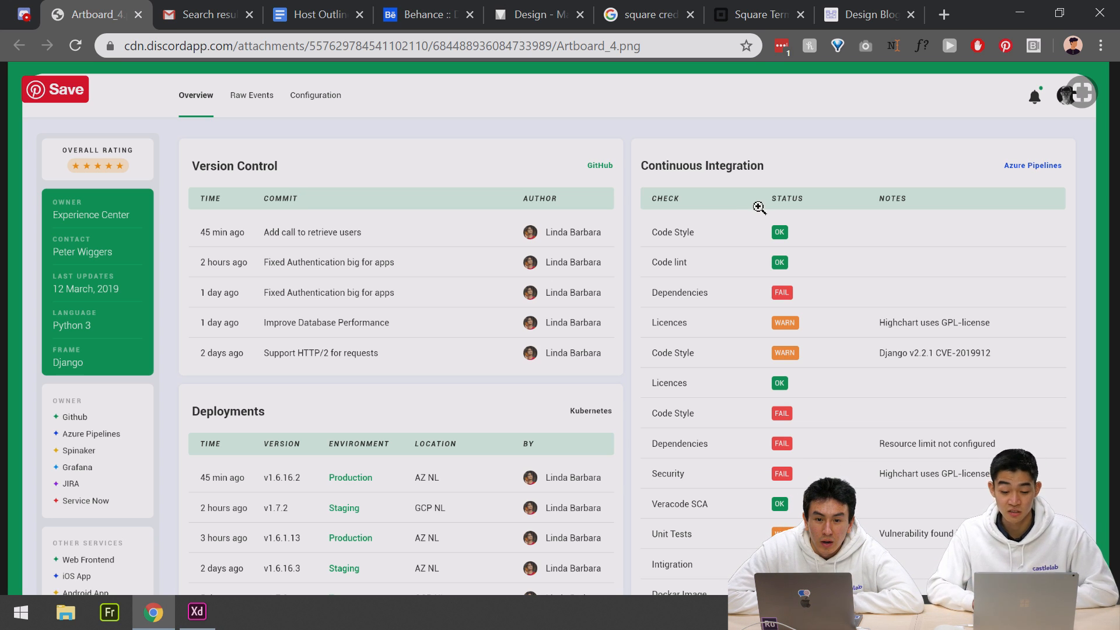
{"action": "scroll", "coordinate": [707, 198], "scroll_direction": "down", "scroll_amount": 5}
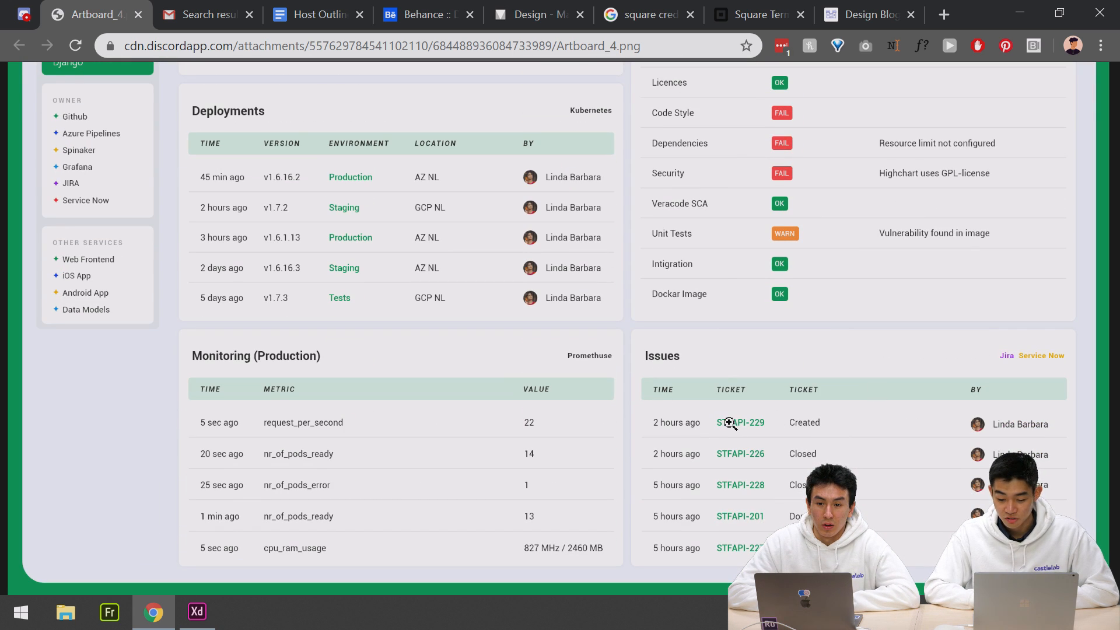
{"action": "scroll", "coordinate": [729, 422], "scroll_direction": "up", "scroll_amount": 4}
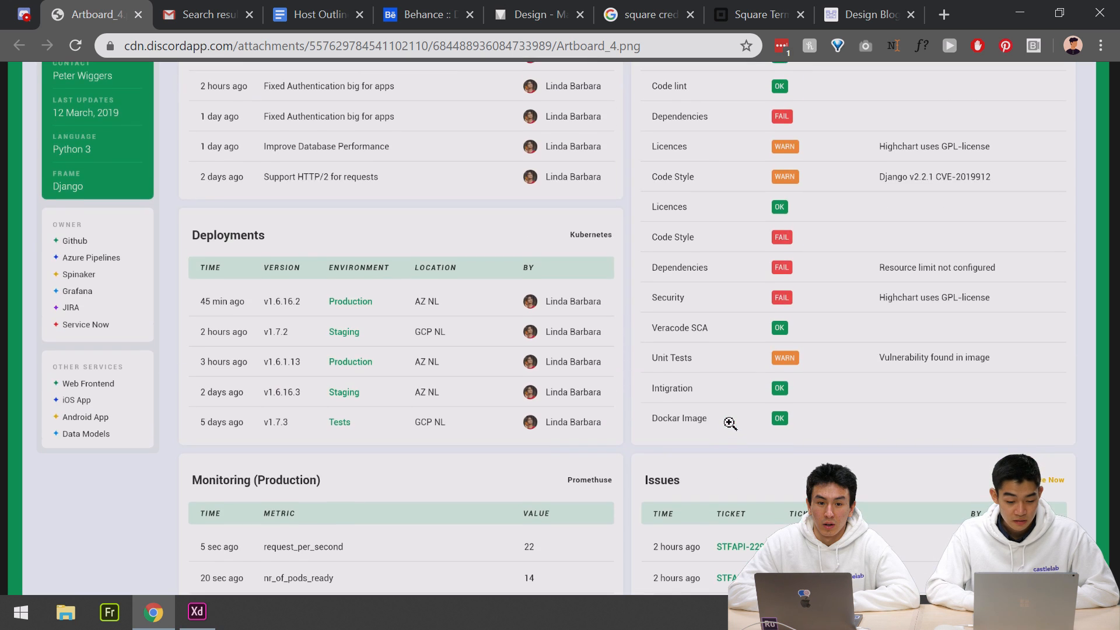
{"action": "scroll", "coordinate": [729, 422], "scroll_direction": "up", "scroll_amount": 1}
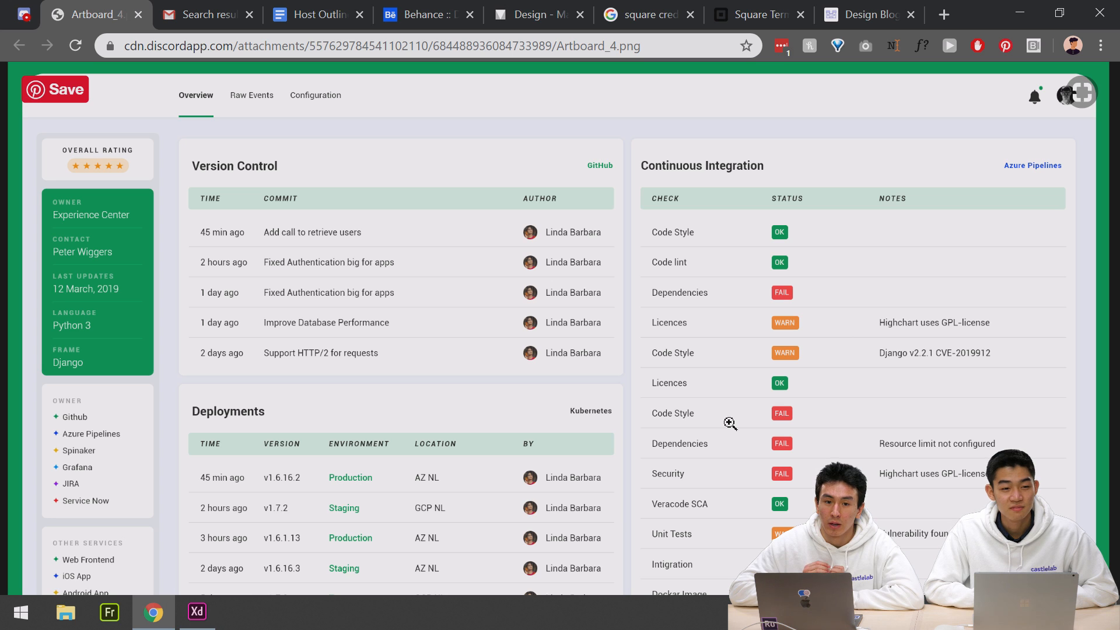
{"action": "left_click", "coordinate": [729, 421]}
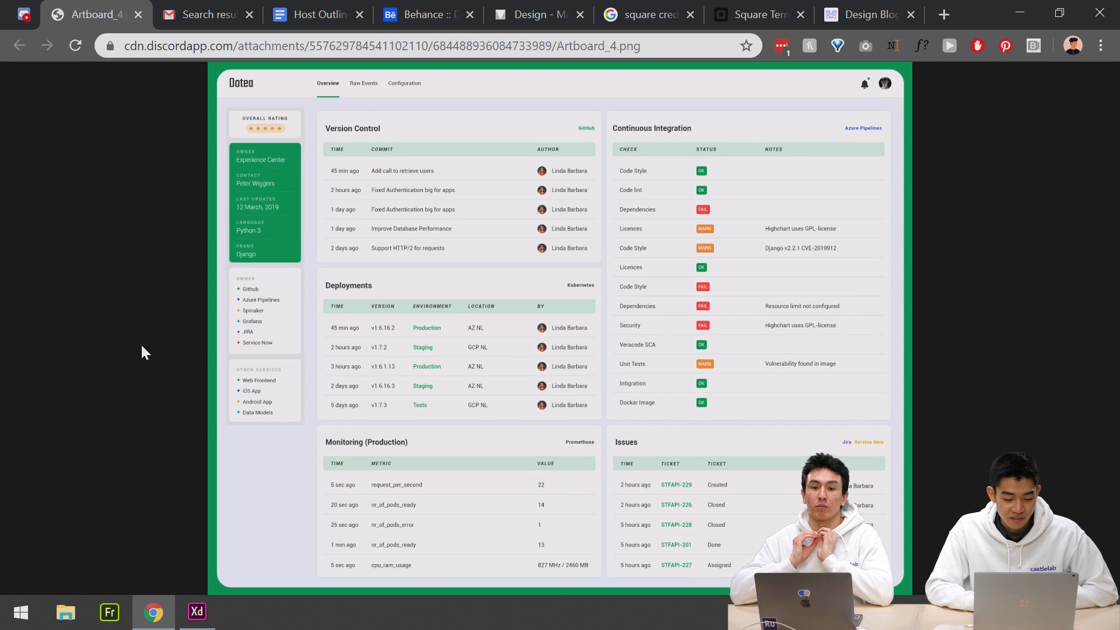
{"action": "left_click", "coordinate": [138, 14]}
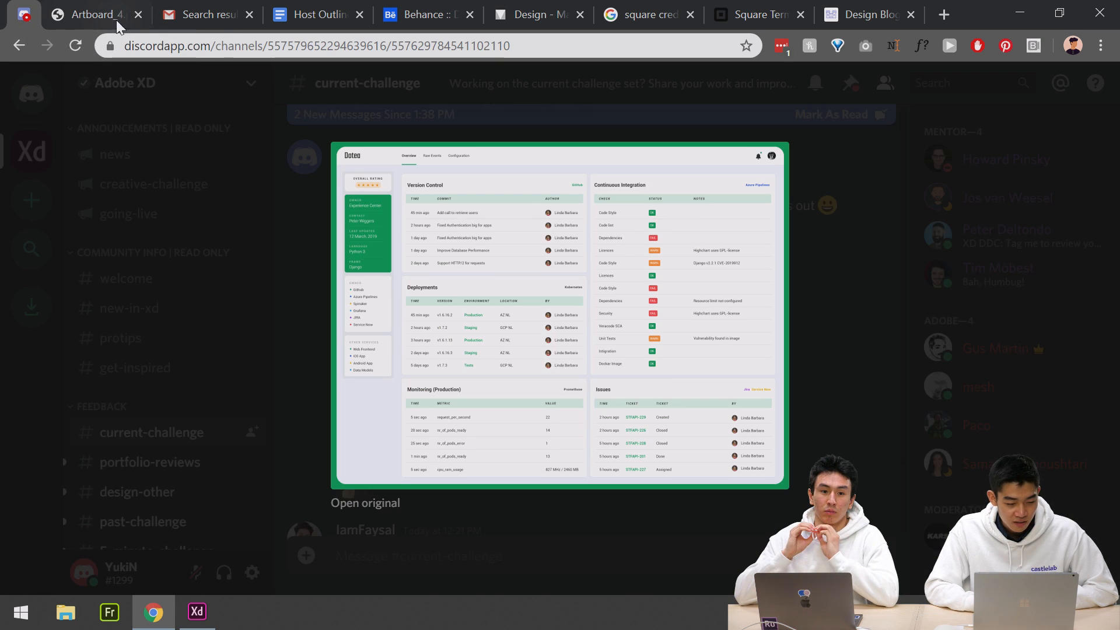
Close the dashboard image preview and review the following challenge posts down to the XD Daily Challenge 2/28 Project Planning App.
{"action": "left_click", "coordinate": [241, 255]}
{"action": "scroll", "coordinate": [379, 272], "scroll_direction": "down", "scroll_amount": 6}
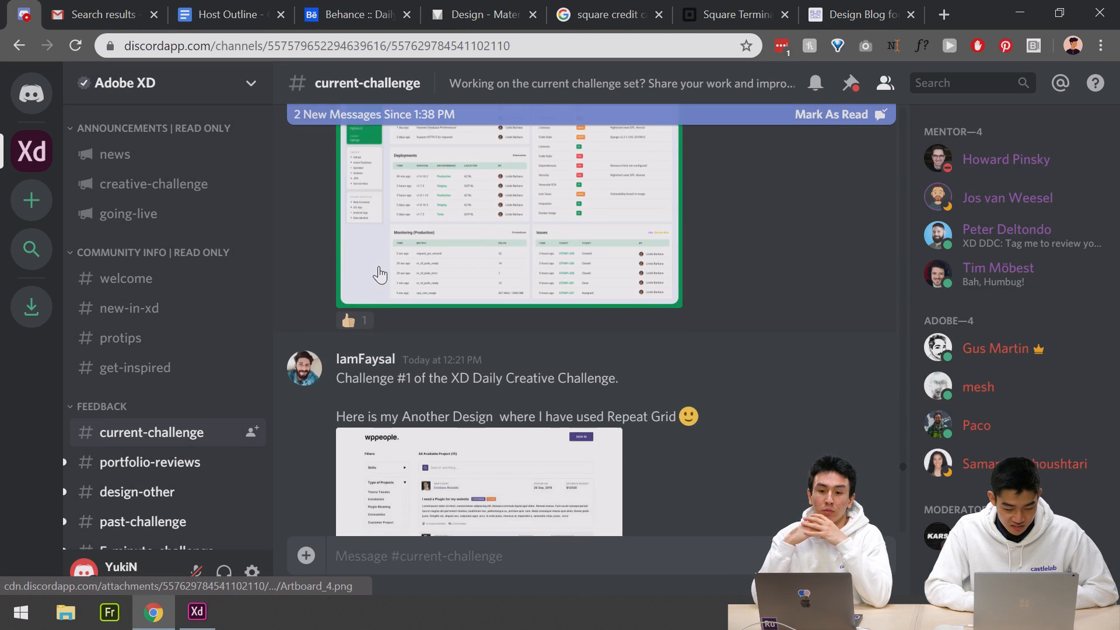
{"action": "scroll", "coordinate": [379, 273], "scroll_direction": "down", "scroll_amount": 5}
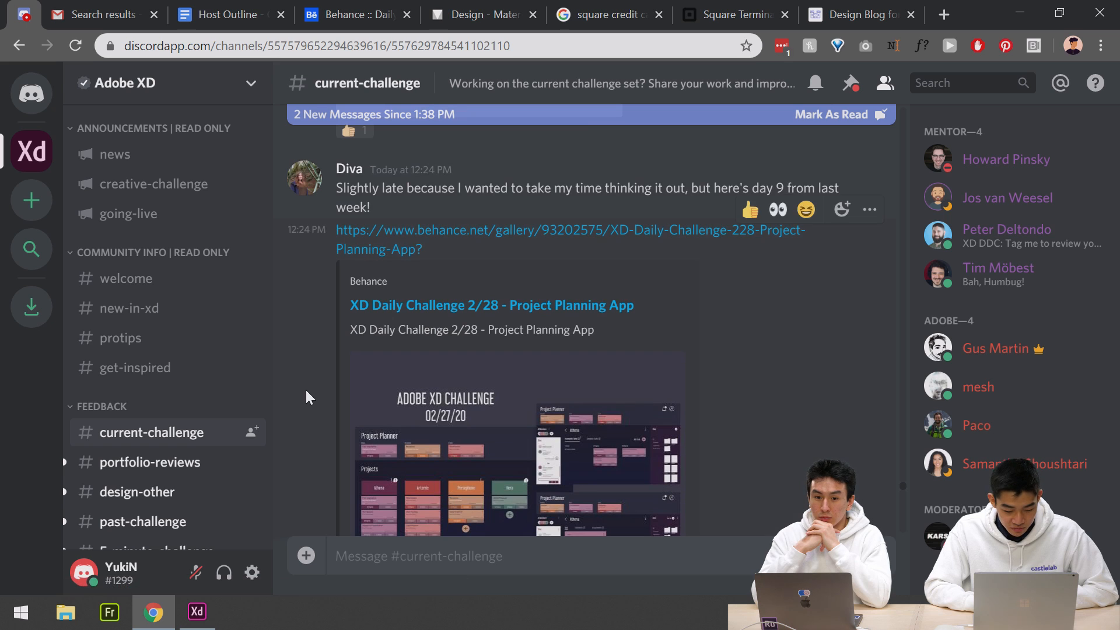
Review the earlier posts in current-challenge back to yesterday's color palette feedback and the XD Daily Creative Challenge #7 project.
{"action": "scroll", "coordinate": [305, 390], "scroll_direction": "up", "scroll_amount": 4}
{"action": "scroll", "coordinate": [306, 390], "scroll_direction": "up", "scroll_amount": 10}
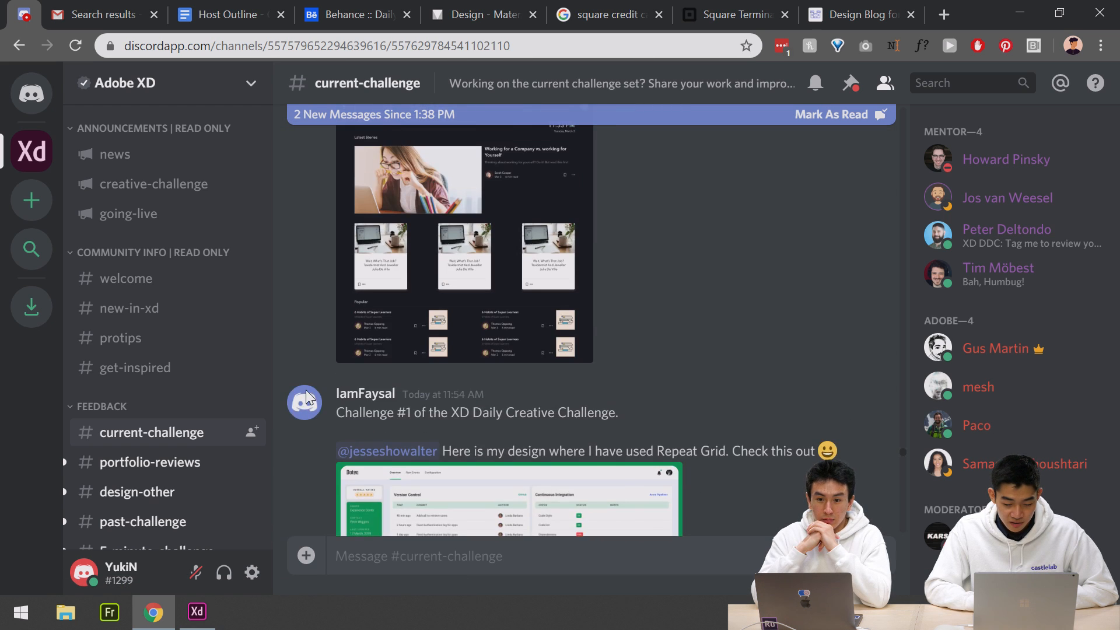
{"action": "scroll", "coordinate": [306, 390], "scroll_direction": "up", "scroll_amount": 12}
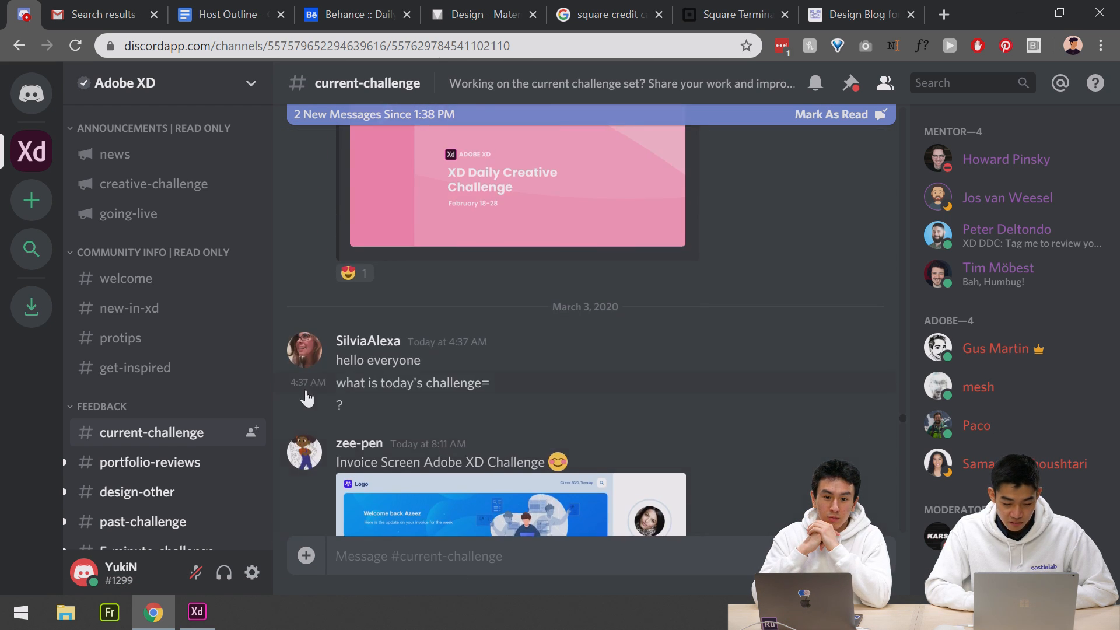
{"action": "scroll", "coordinate": [307, 392], "scroll_direction": "up", "scroll_amount": 5}
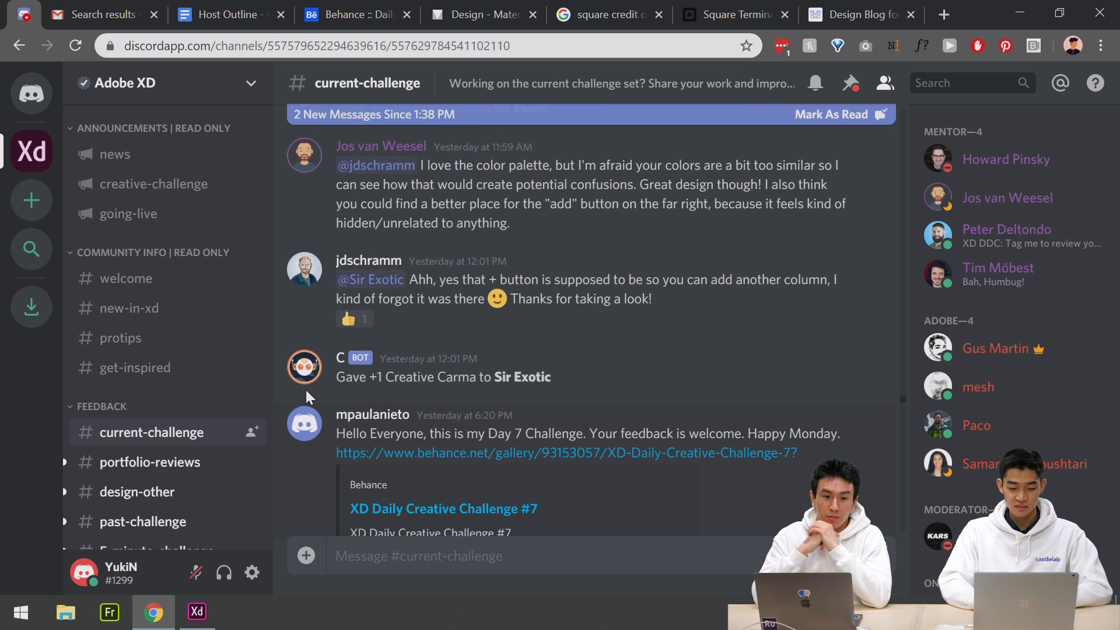
{"action": "scroll", "coordinate": [305, 394], "scroll_direction": "down", "scroll_amount": 1}
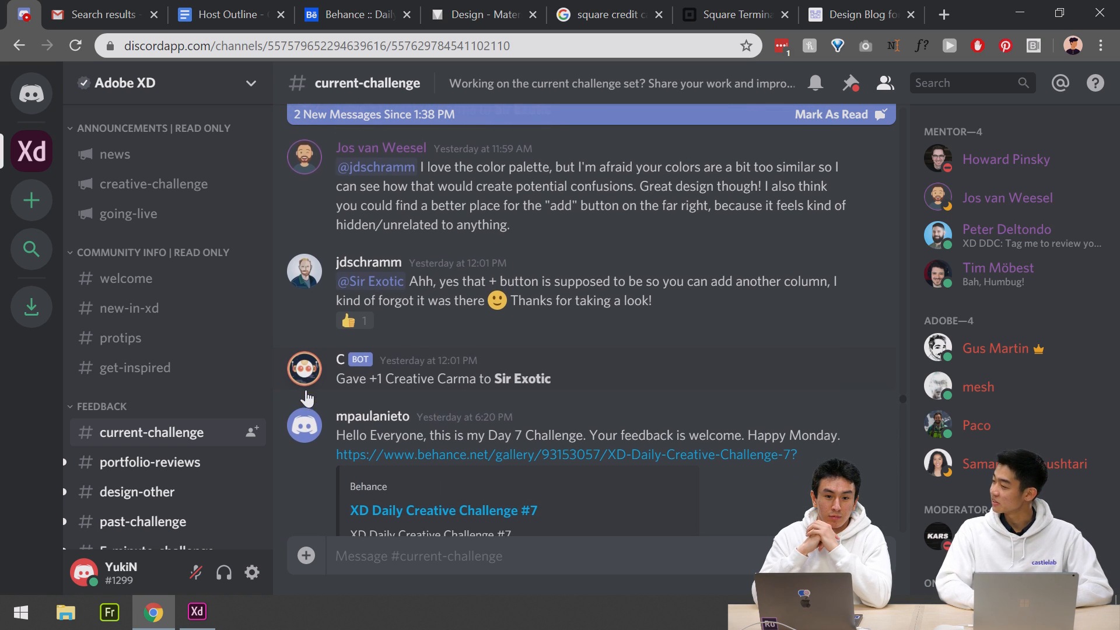
{"action": "scroll", "coordinate": [306, 392], "scroll_direction": "down", "scroll_amount": 2}
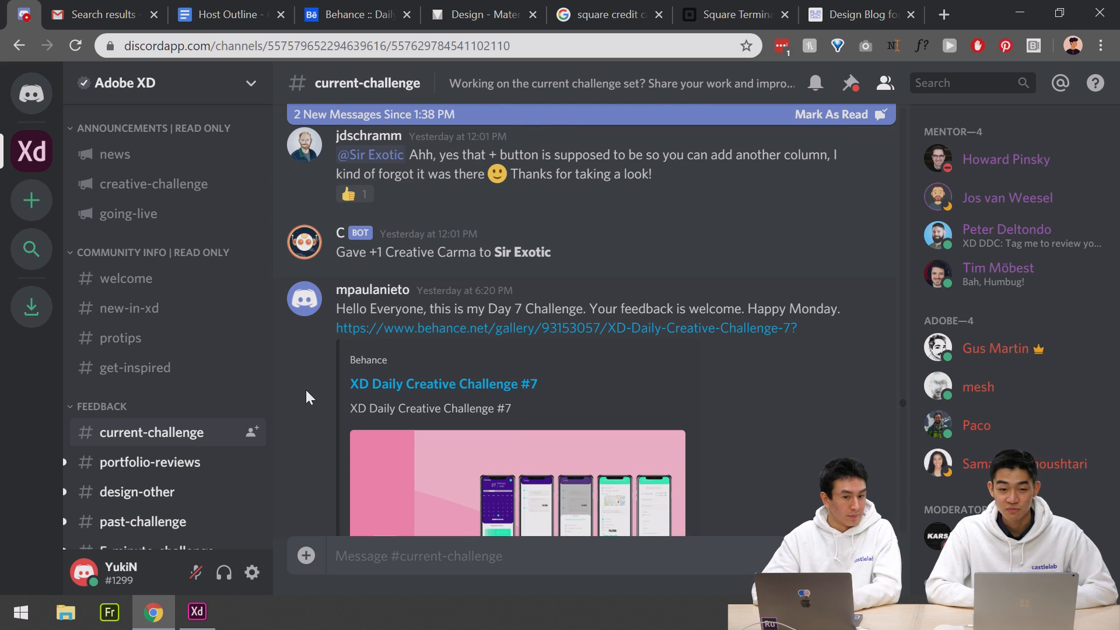
{"action": "scroll", "coordinate": [307, 392], "scroll_direction": "down", "scroll_amount": 2}
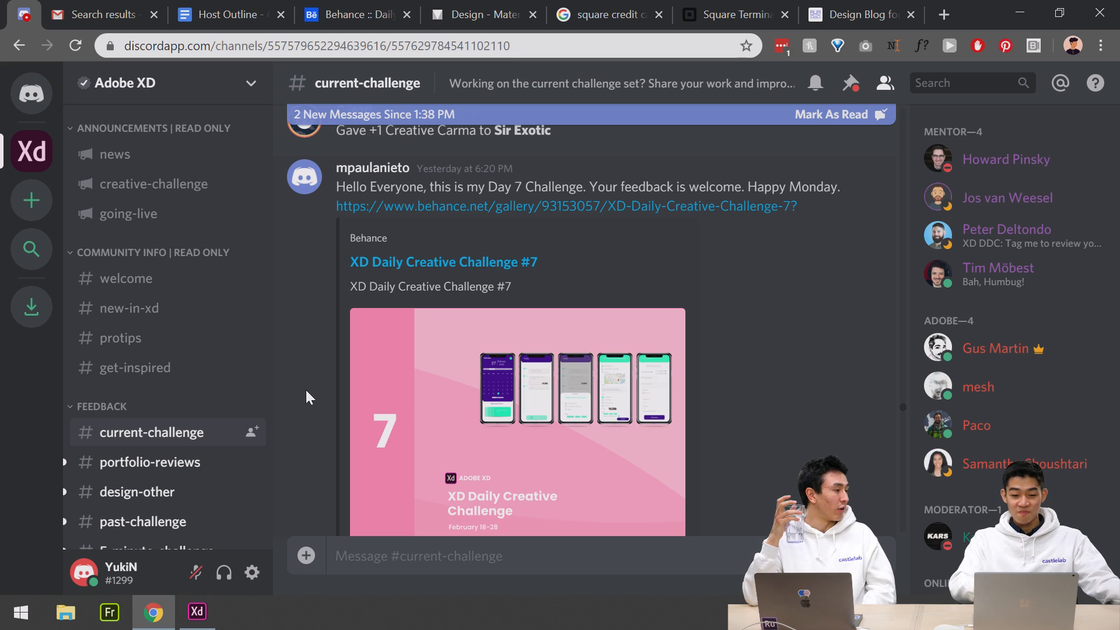
Browse forward to the newest current-challenge posts and examine the Account UI spread and the Laundry Kiosk App project.
{"action": "scroll", "coordinate": [407, 394], "scroll_direction": "down", "scroll_amount": 5}
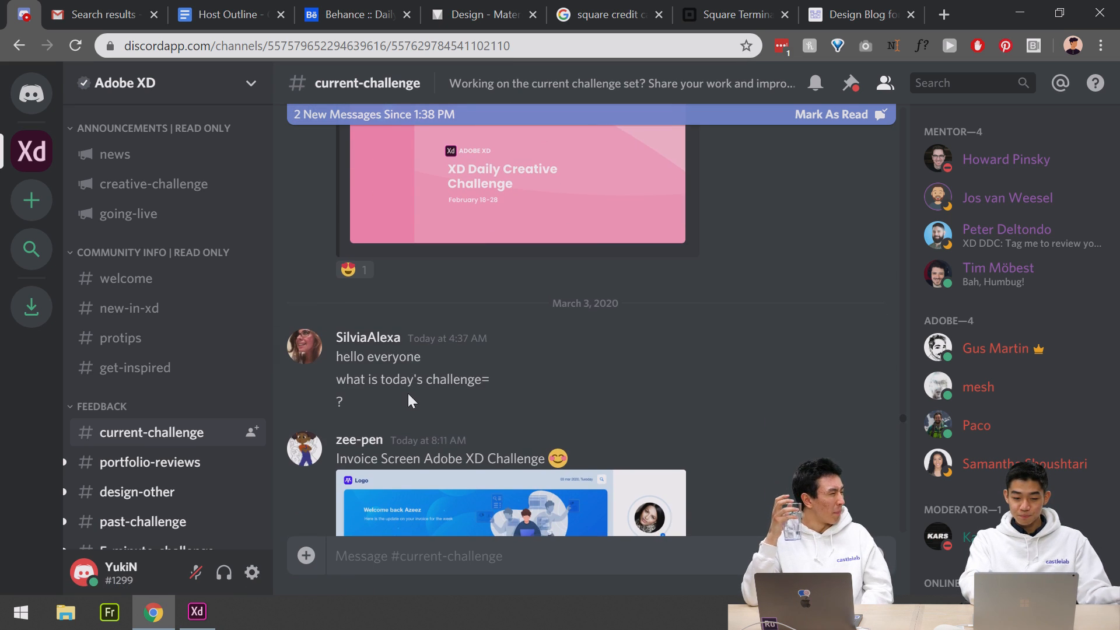
{"action": "scroll", "coordinate": [408, 394], "scroll_direction": "down", "scroll_amount": 1}
{"action": "scroll", "coordinate": [408, 400], "scroll_direction": "down", "scroll_amount": 15}
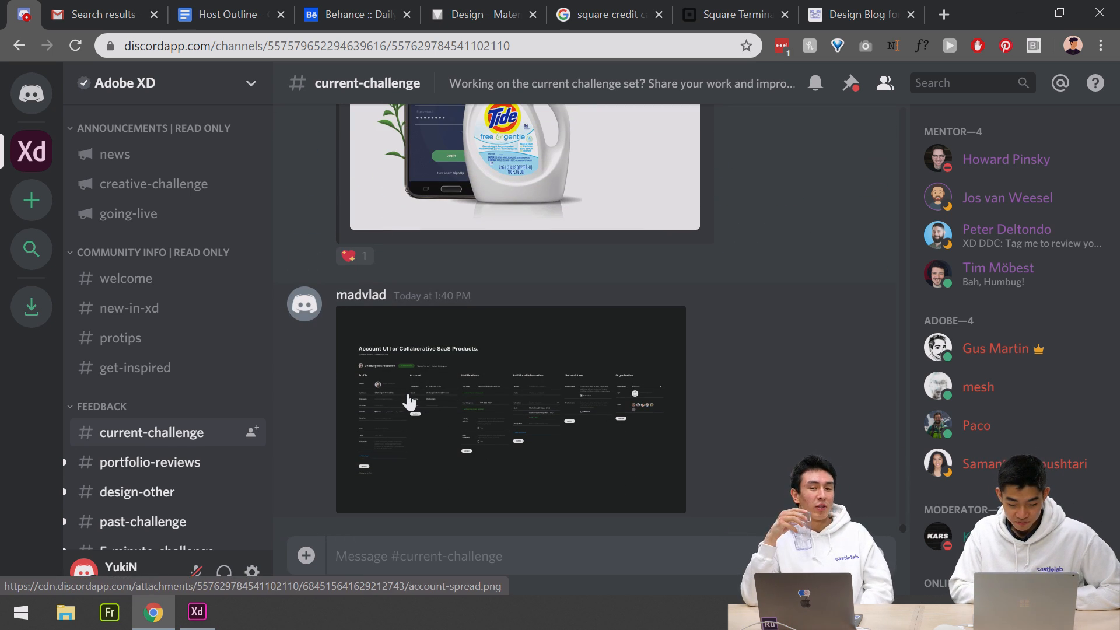
{"action": "scroll", "coordinate": [408, 400], "scroll_direction": "up", "scroll_amount": 4}
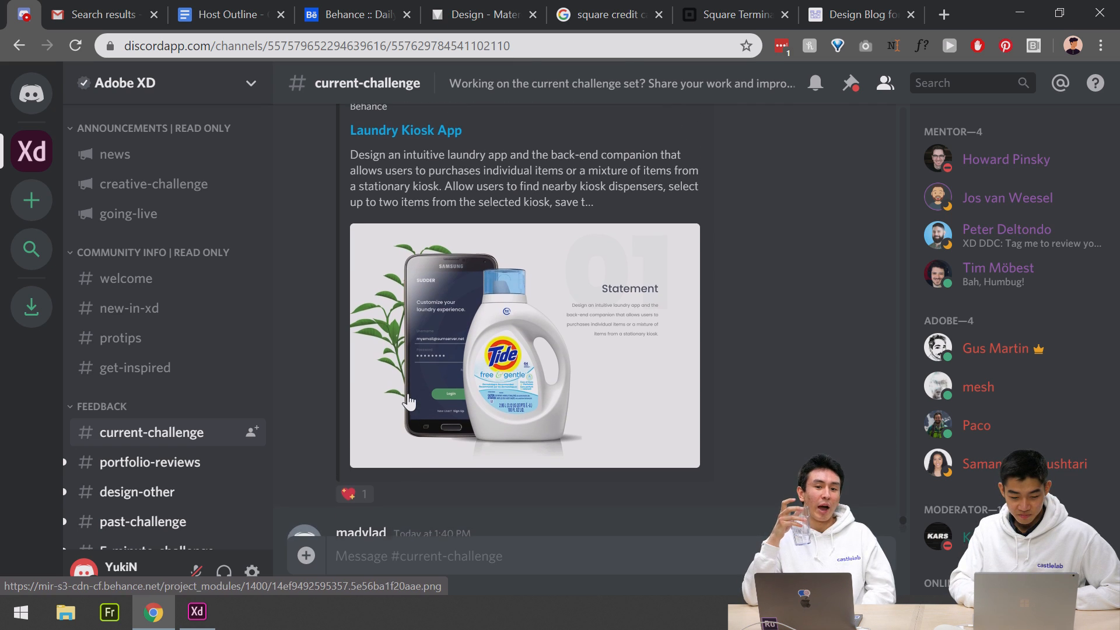